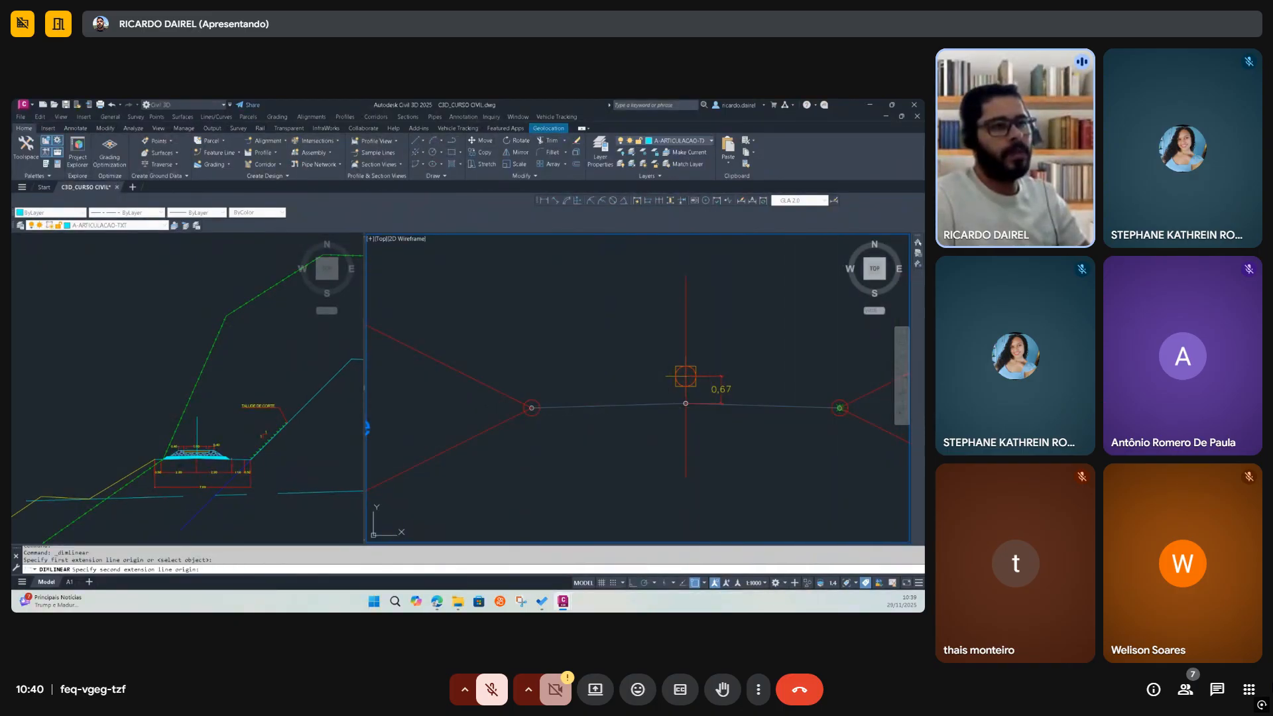
Add a linear dimension across the full width of the assembly's platform, placed below it
{"action": "left_click", "coordinate": [838, 407]}
{"action": "scroll", "coordinate": [702, 434], "scroll_direction": "down", "scroll_amount": 2}
{"action": "left_click", "coordinate": [702, 434]}
Examine the platform width in the reference cross-section and the rail and ballast dimensions of the existing superstructure assembly
{"action": "left_click", "coordinate": [217, 459]}
{"action": "scroll", "coordinate": [217, 459], "scroll_direction": "up", "scroll_amount": 2}
{"action": "scroll", "coordinate": [216, 459], "scroll_direction": "up", "scroll_amount": 5}
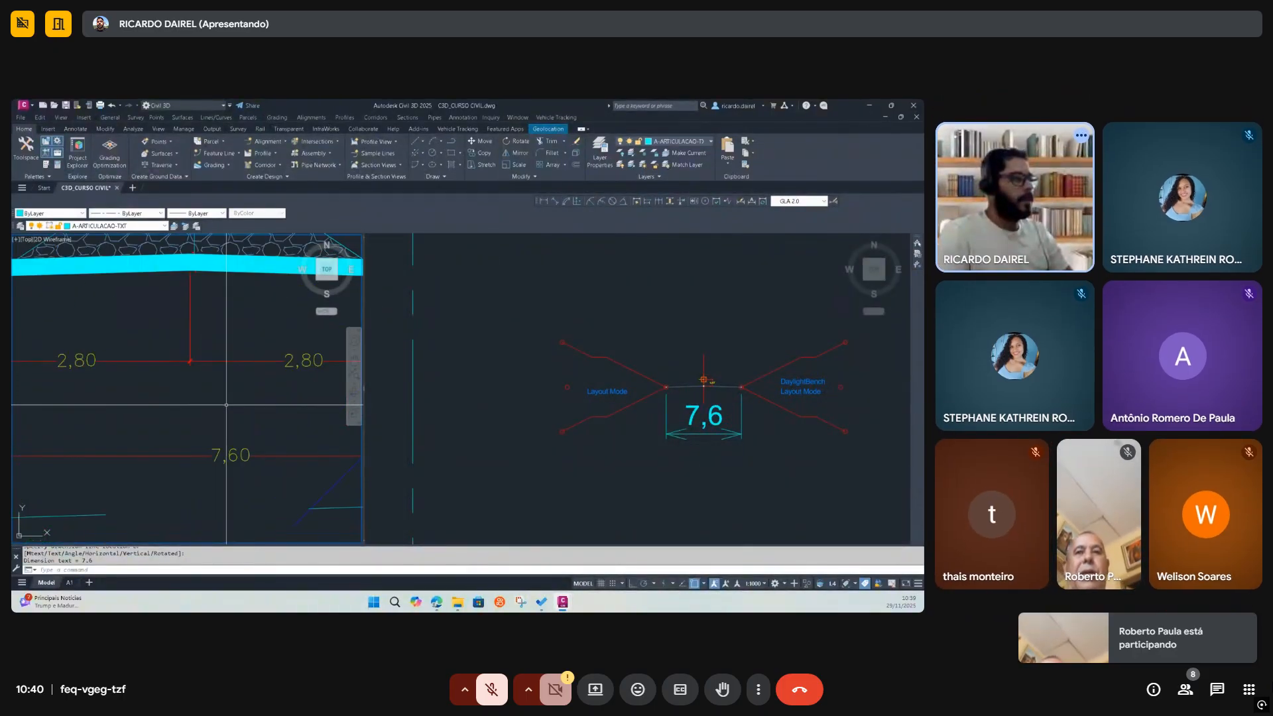
{"action": "scroll", "coordinate": [213, 440], "scroll_direction": "down", "scroll_amount": 3}
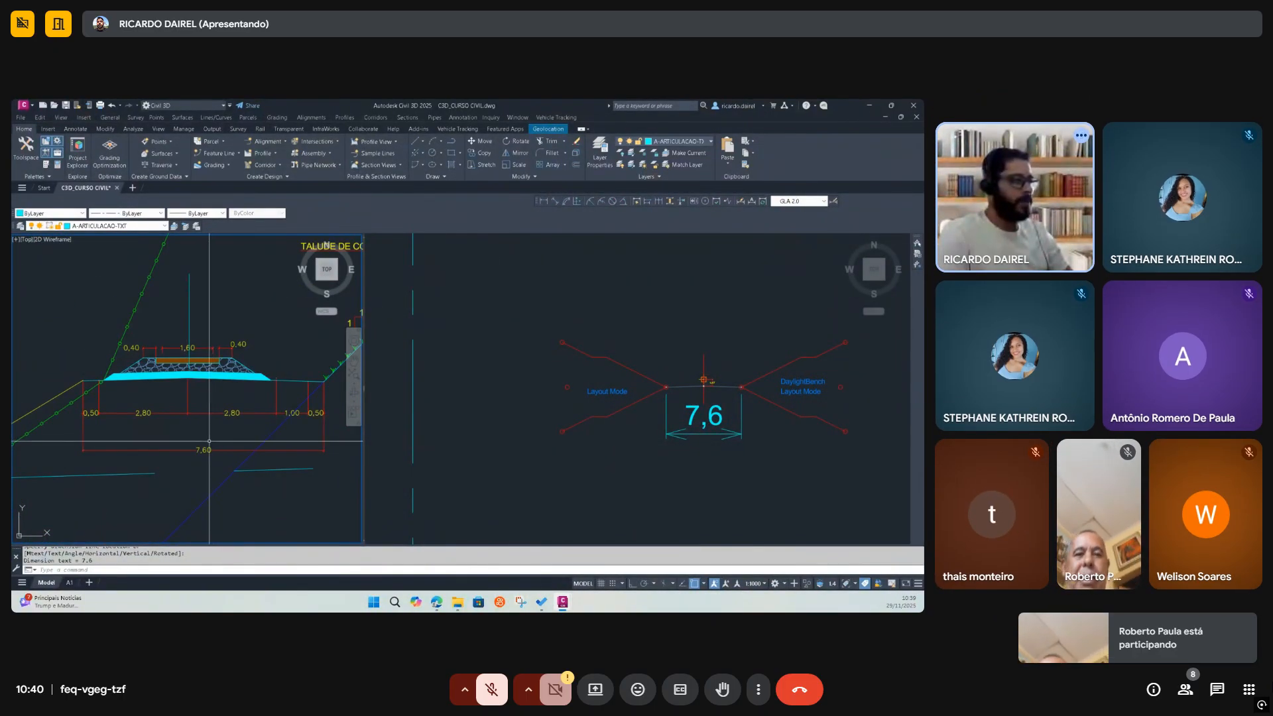
{"action": "left_click", "coordinate": [724, 391]}
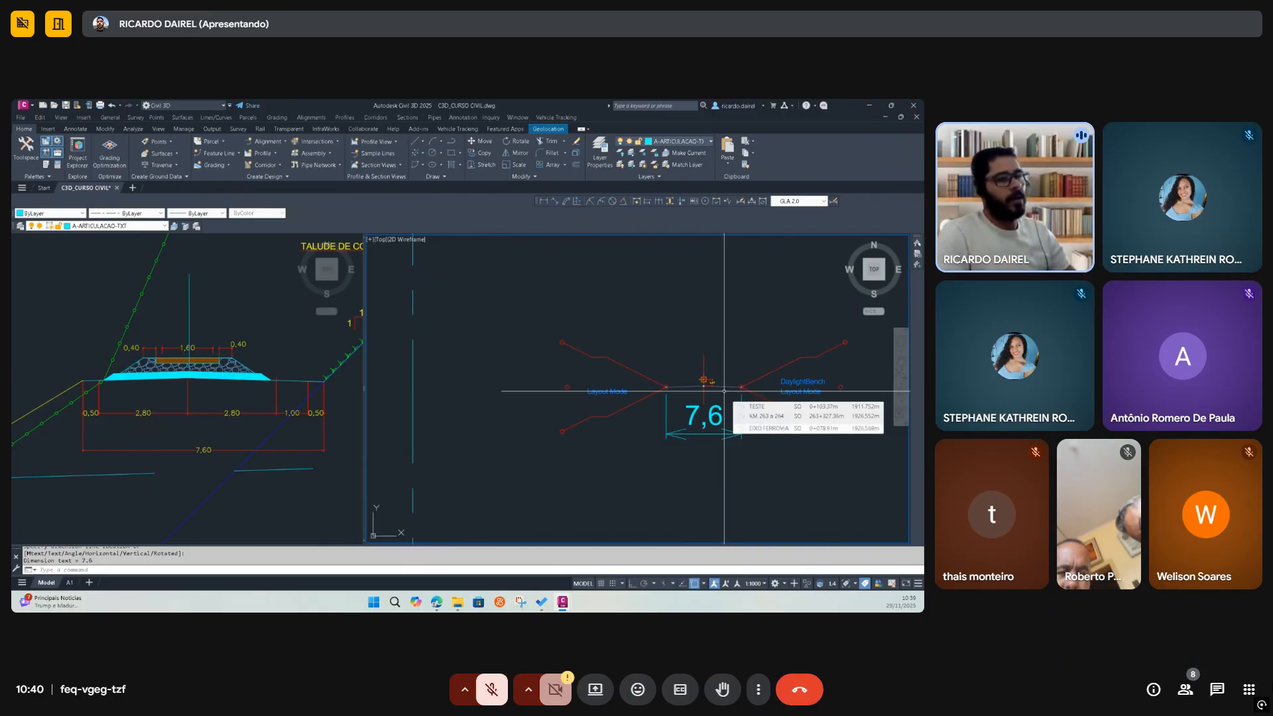
{"action": "scroll", "coordinate": [724, 391], "scroll_direction": "down", "scroll_amount": 5}
{"action": "scroll", "coordinate": [635, 395], "scroll_direction": "down", "scroll_amount": 1}
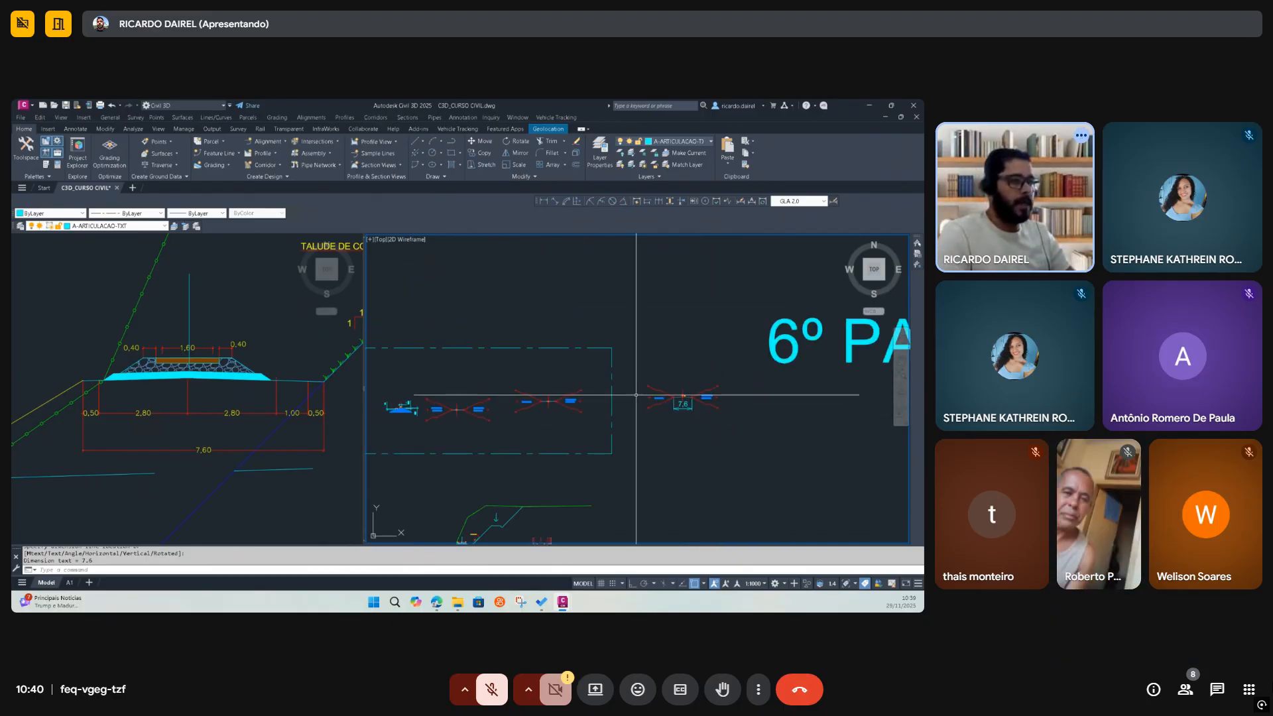
{"action": "scroll", "coordinate": [396, 403], "scroll_direction": "up", "scroll_amount": 4}
{"action": "scroll", "coordinate": [407, 419], "scroll_direction": "up", "scroll_amount": 2}
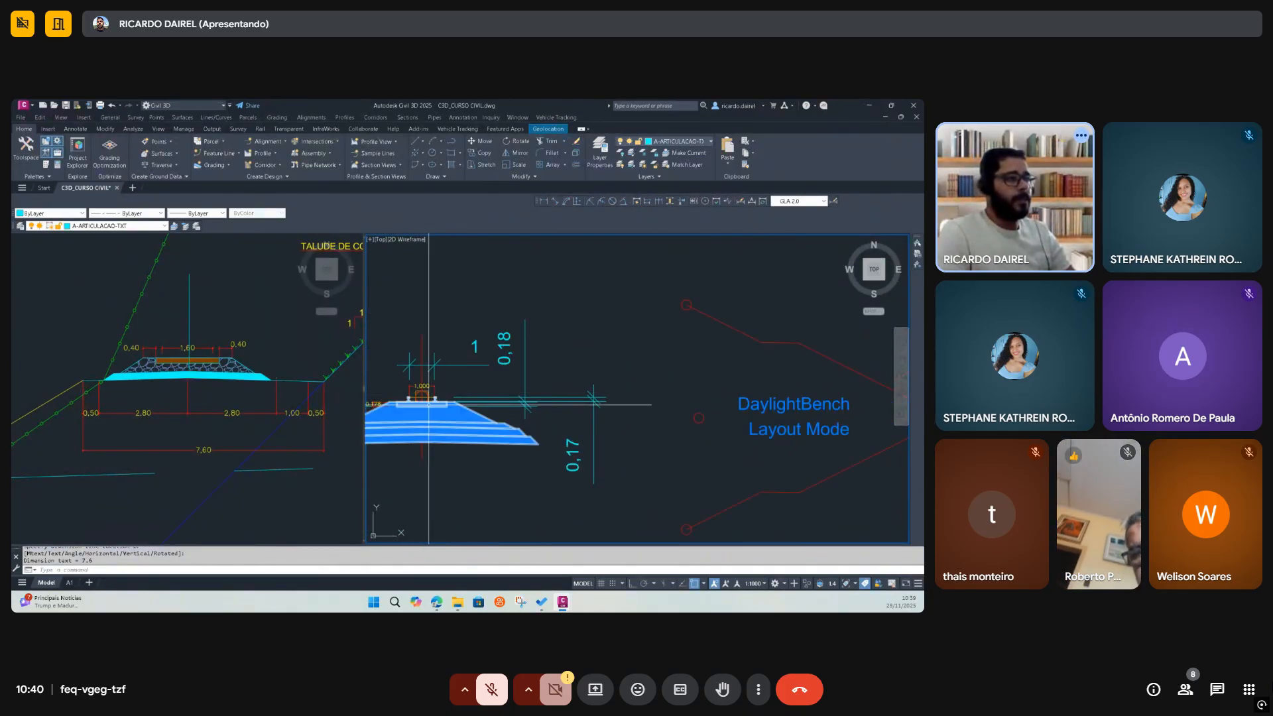
{"action": "middle_click_drag", "start_coordinate": [436, 401], "coordinate": [536, 395]}
{"action": "scroll", "coordinate": [536, 394], "scroll_direction": "up", "scroll_amount": 2}
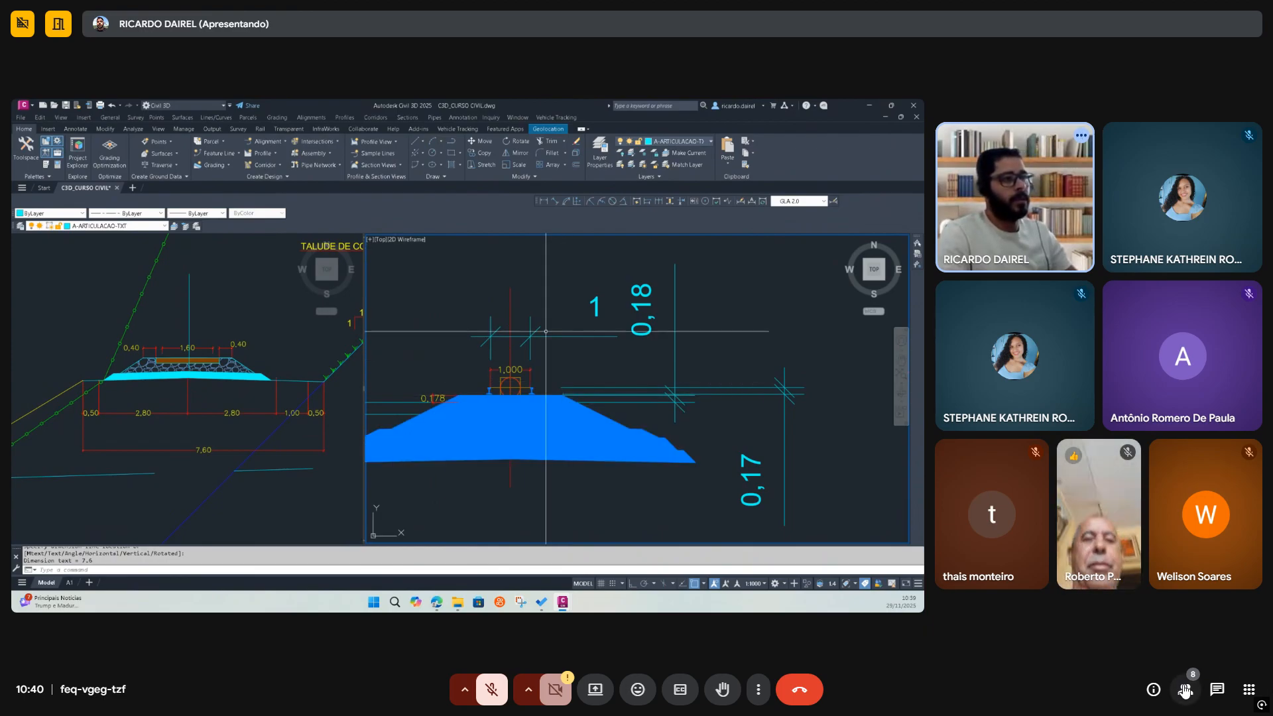
Start creating a new assembly and name it SUPERESTRUTURA REV
{"action": "scroll", "coordinate": [510, 390], "scroll_direction": "down", "scroll_amount": 5}
{"action": "scroll", "coordinate": [511, 391], "scroll_direction": "down", "scroll_amount": 3}
{"action": "scroll", "coordinate": [674, 398], "scroll_direction": "up", "scroll_amount": 4}
{"action": "middle_click_drag", "start_coordinate": [661, 367], "coordinate": [529, 440]}
{"action": "middle_click_drag", "start_coordinate": [616, 414], "coordinate": [556, 405]}
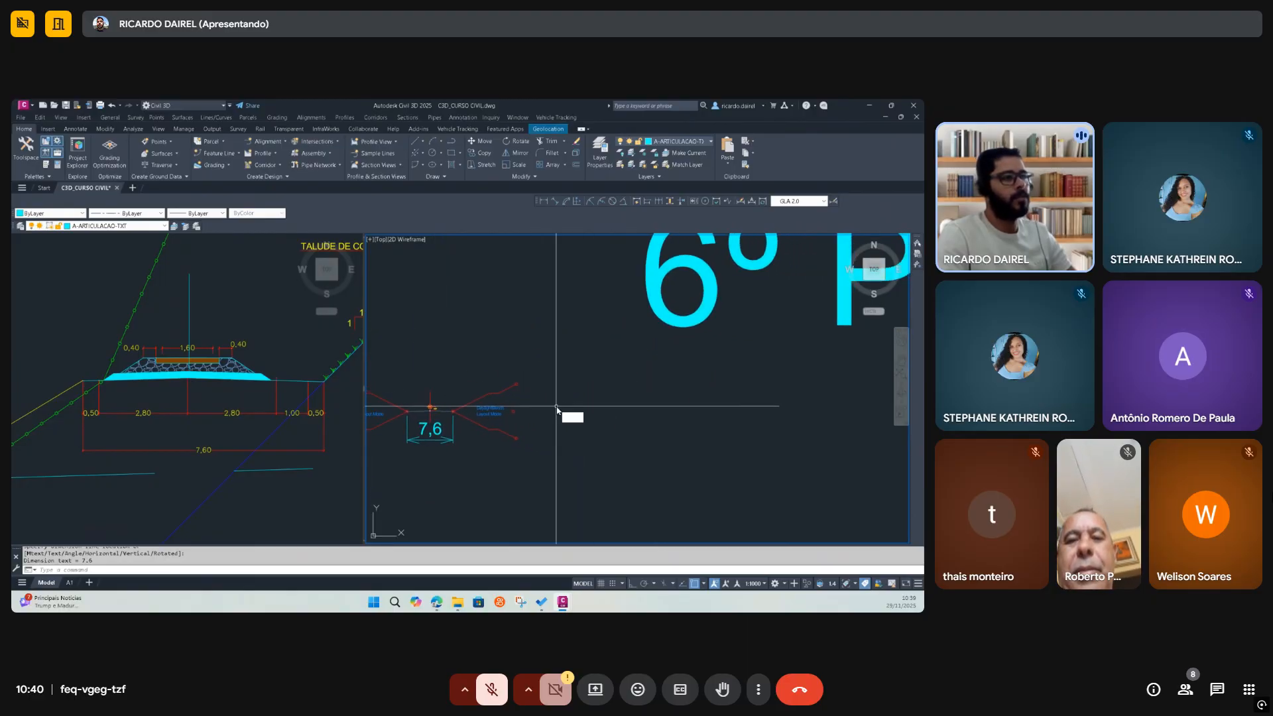
{"action": "key", "text": "Escape"}
{"action": "key", "text": "Escape"}
{"action": "left_click", "coordinate": [312, 155]}
{"action": "left_click", "coordinate": [328, 168]}
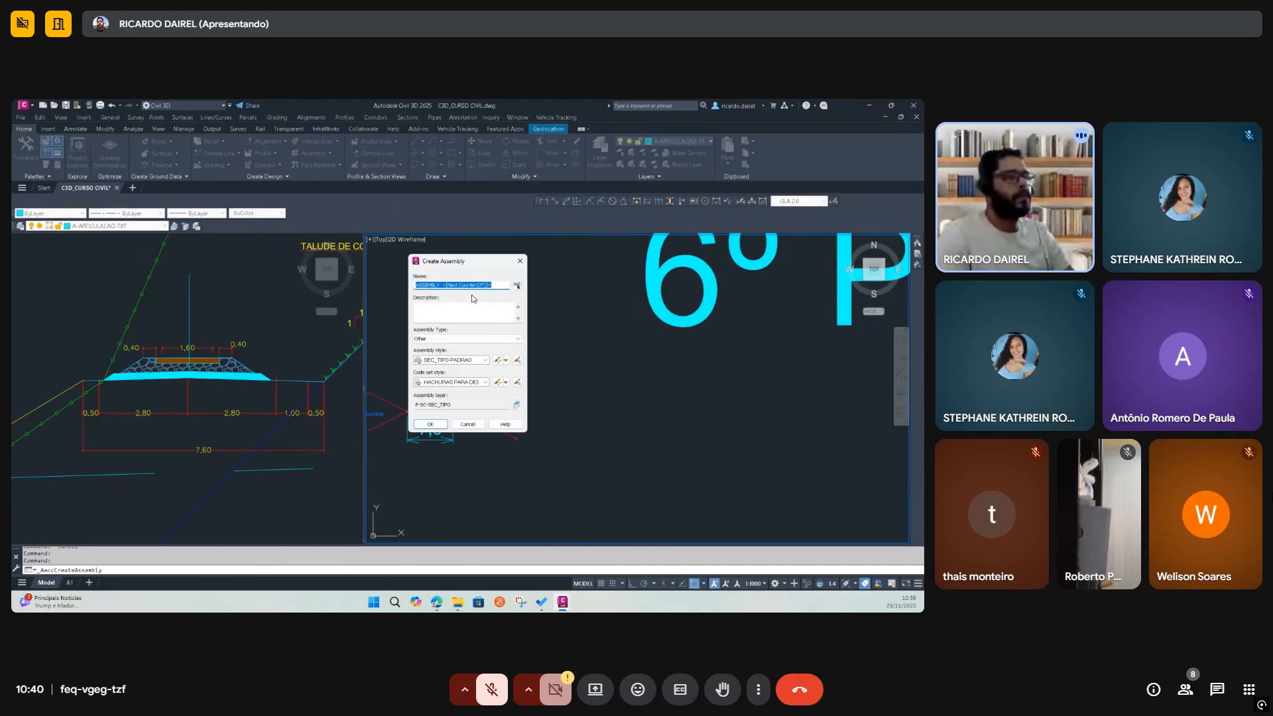
{"action": "type", "text": "SUPERESTRUTURA REV"}
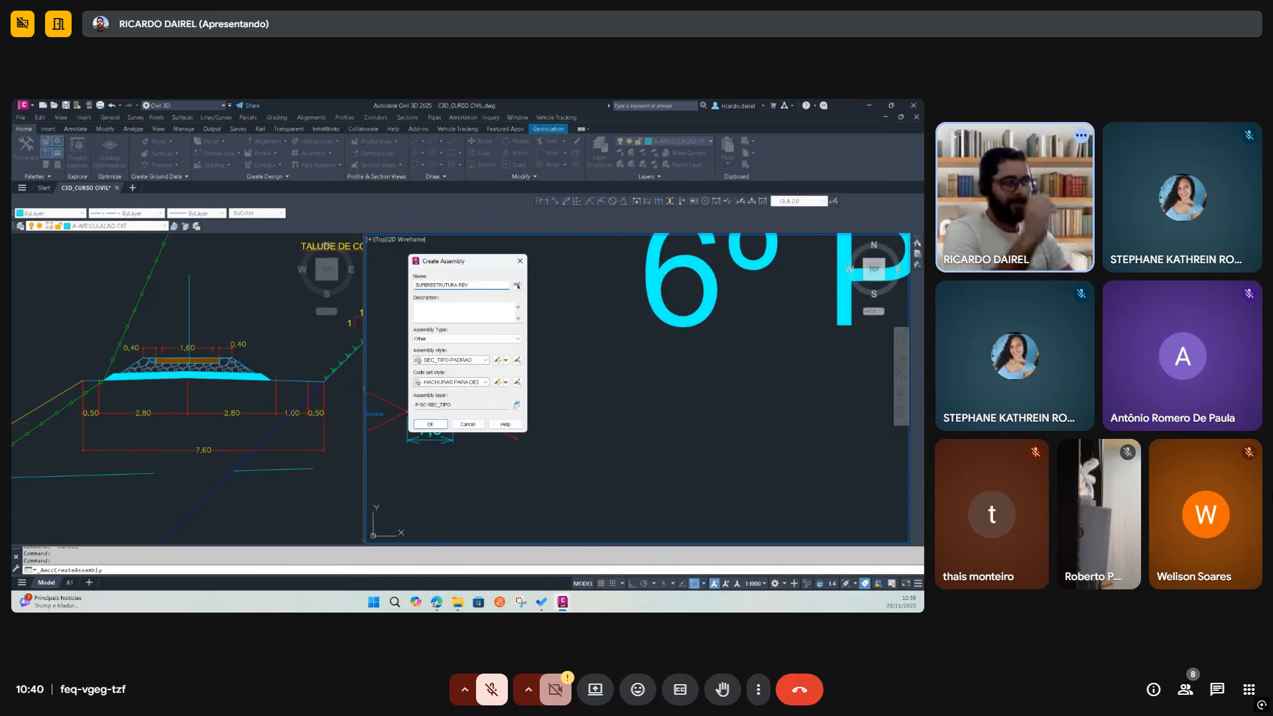
Set the new assembly's style to Basic and its code set style to INFRAWORKS
{"action": "left_click", "coordinate": [484, 362]}
{"action": "left_click", "coordinate": [442, 376]}
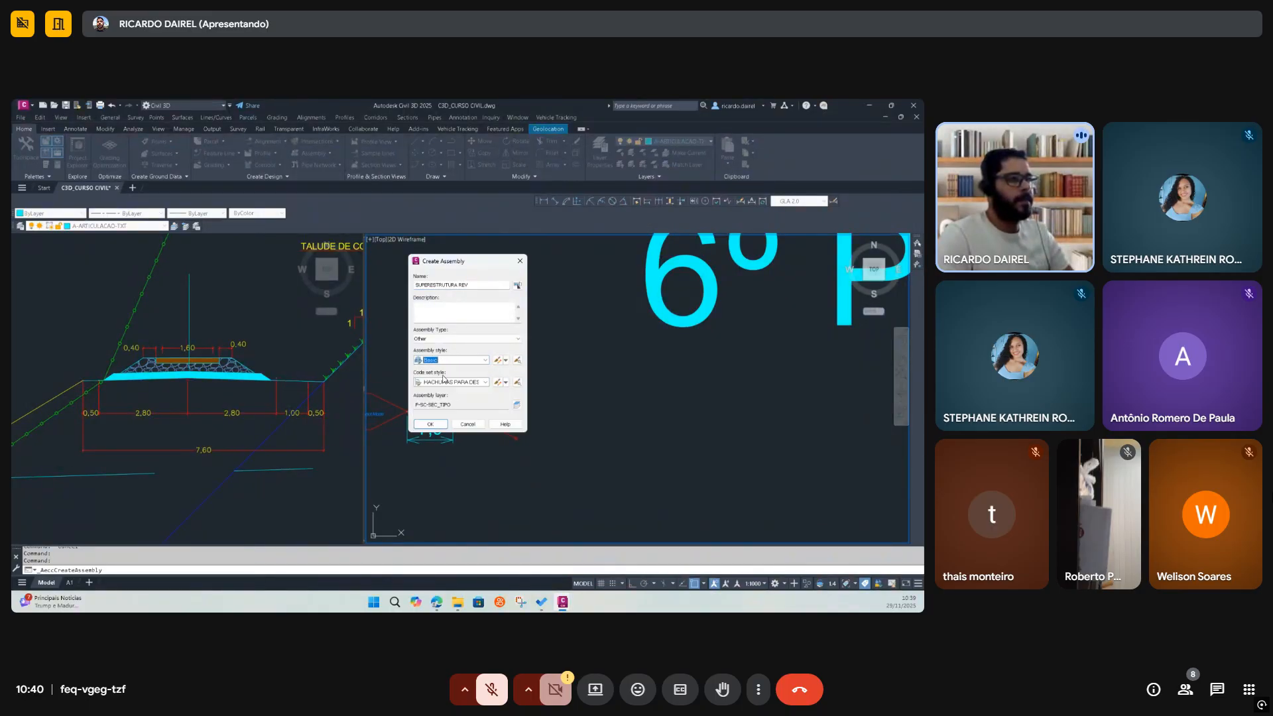
{"action": "left_click", "coordinate": [487, 383]}
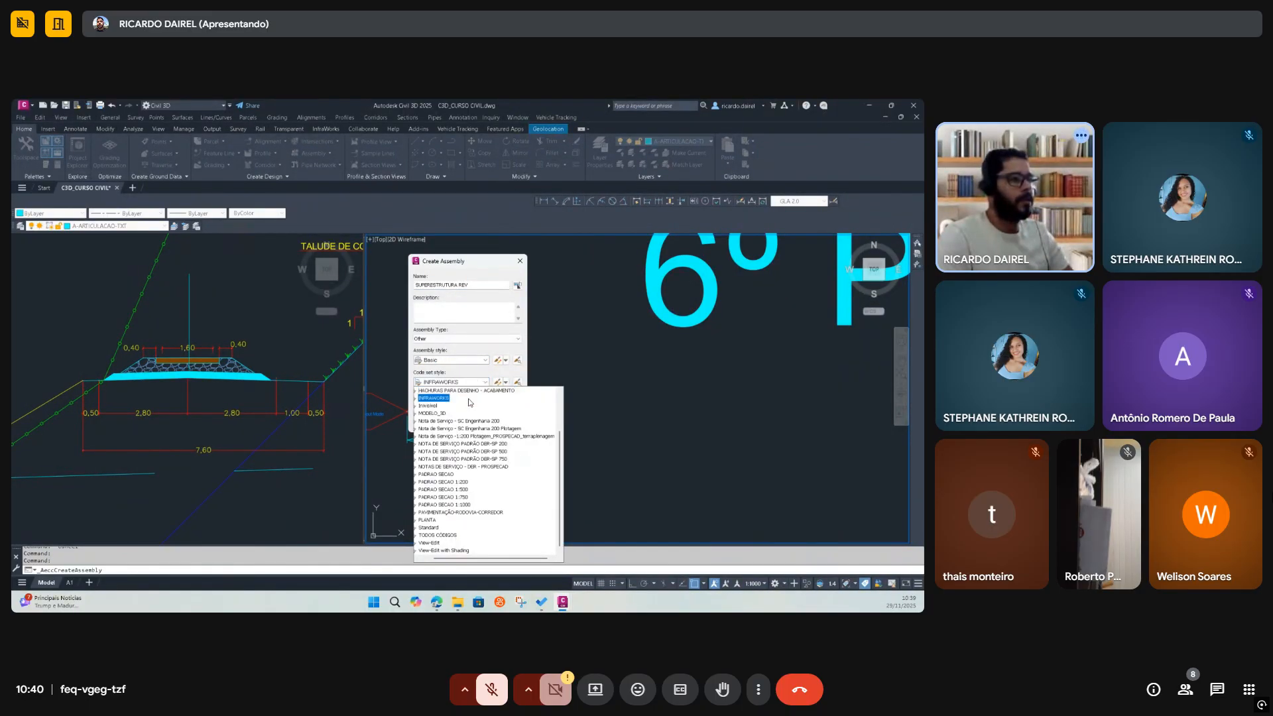
{"action": "left_click", "coordinate": [442, 402]}
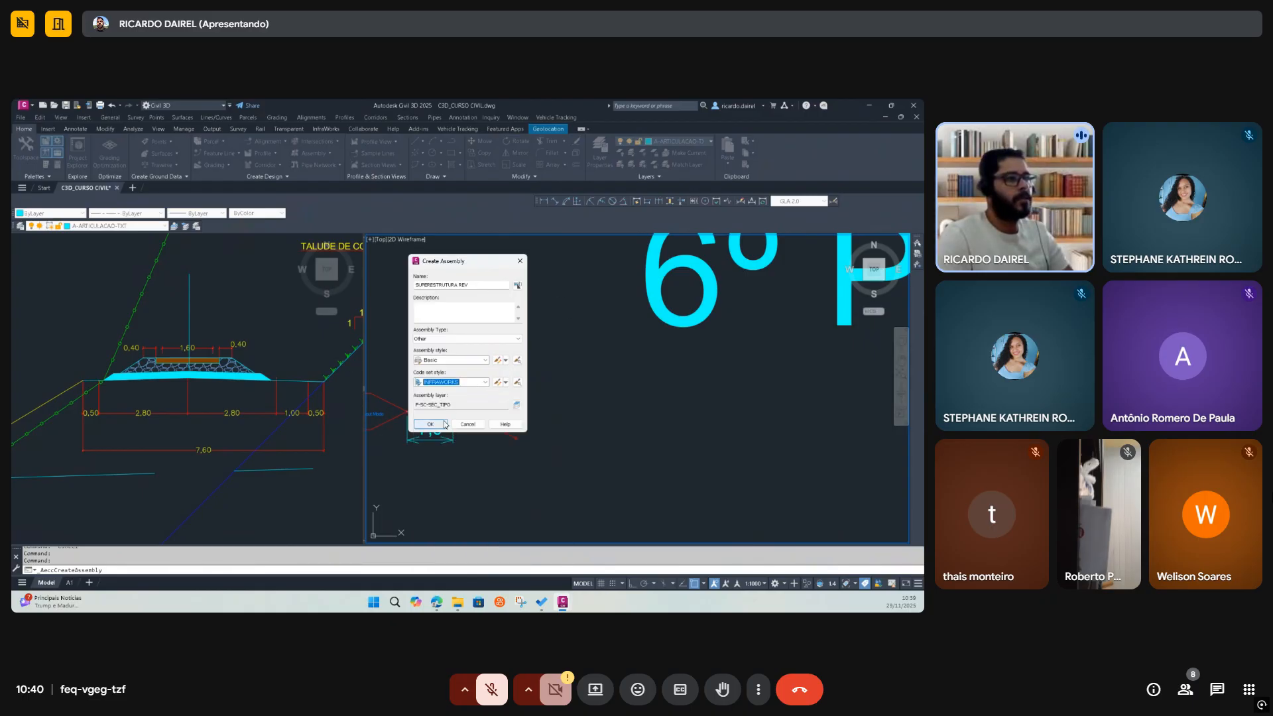
Review the Section view display settings of the Standard link style used by the INFRAWORKS code set's default link
{"action": "left_click", "coordinate": [506, 383]}
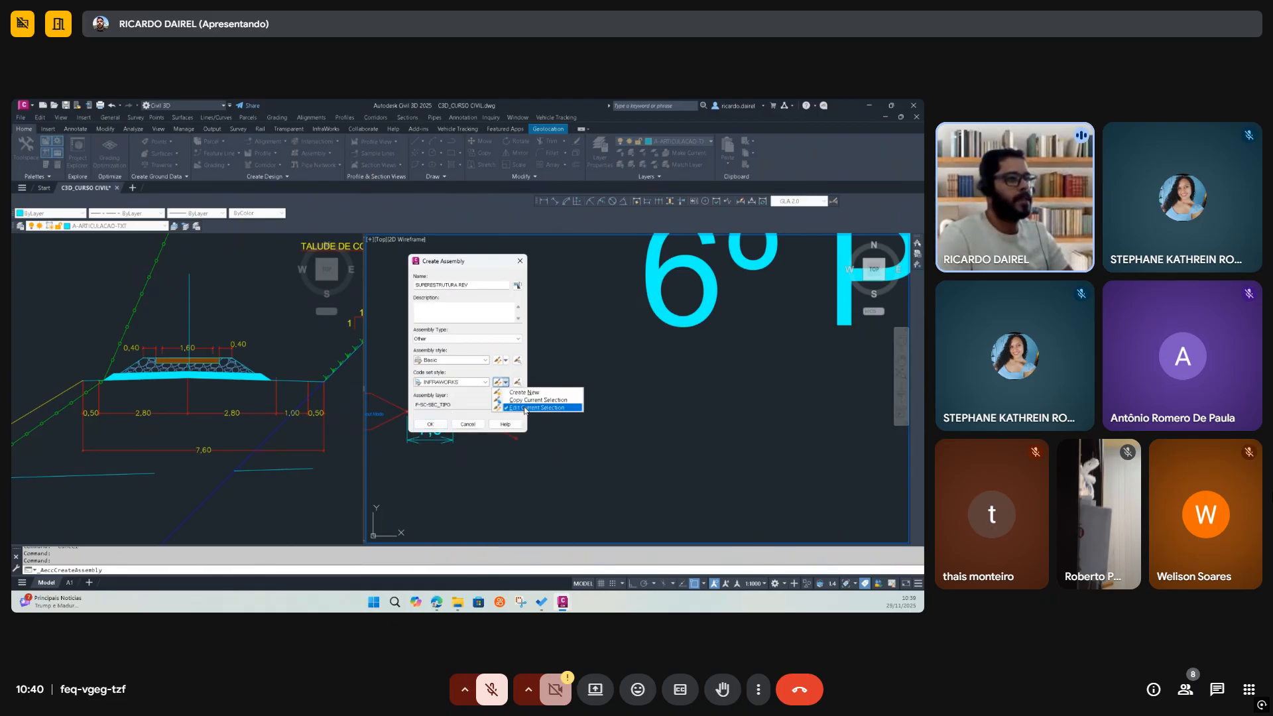
{"action": "left_click", "coordinate": [530, 409]}
{"action": "left_click", "coordinate": [337, 303]}
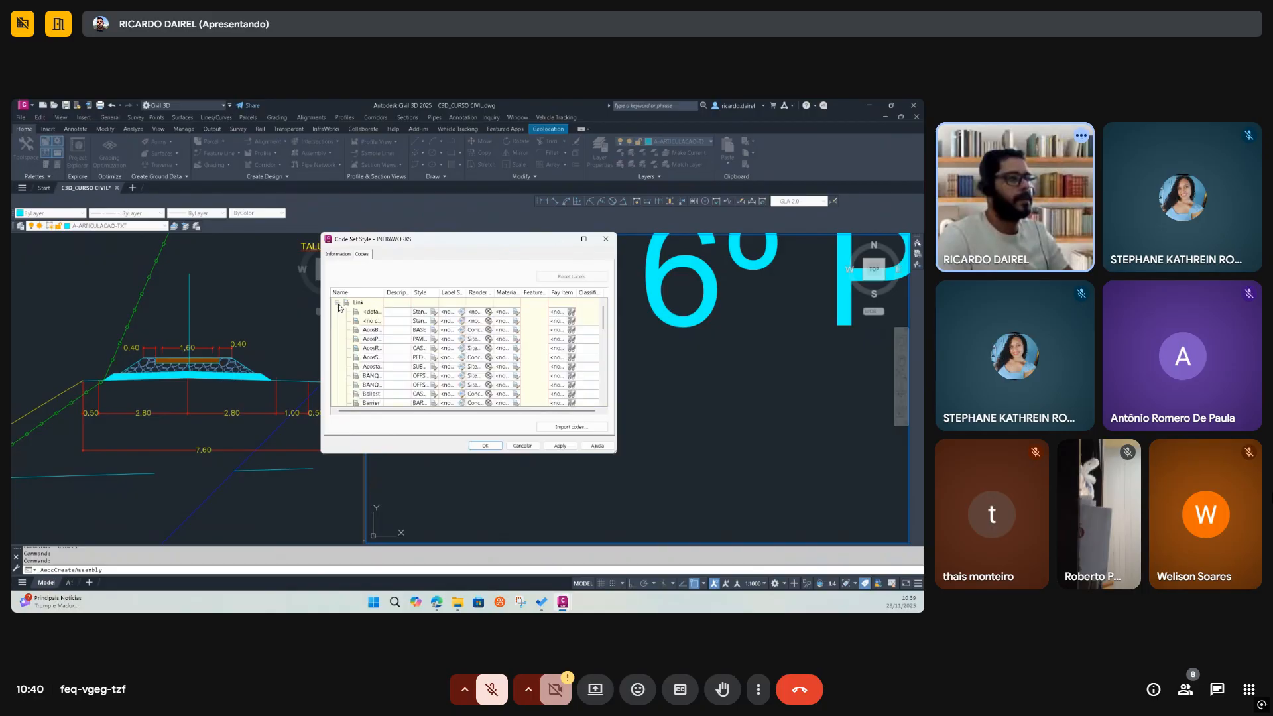
{"action": "left_click", "coordinate": [432, 313]}
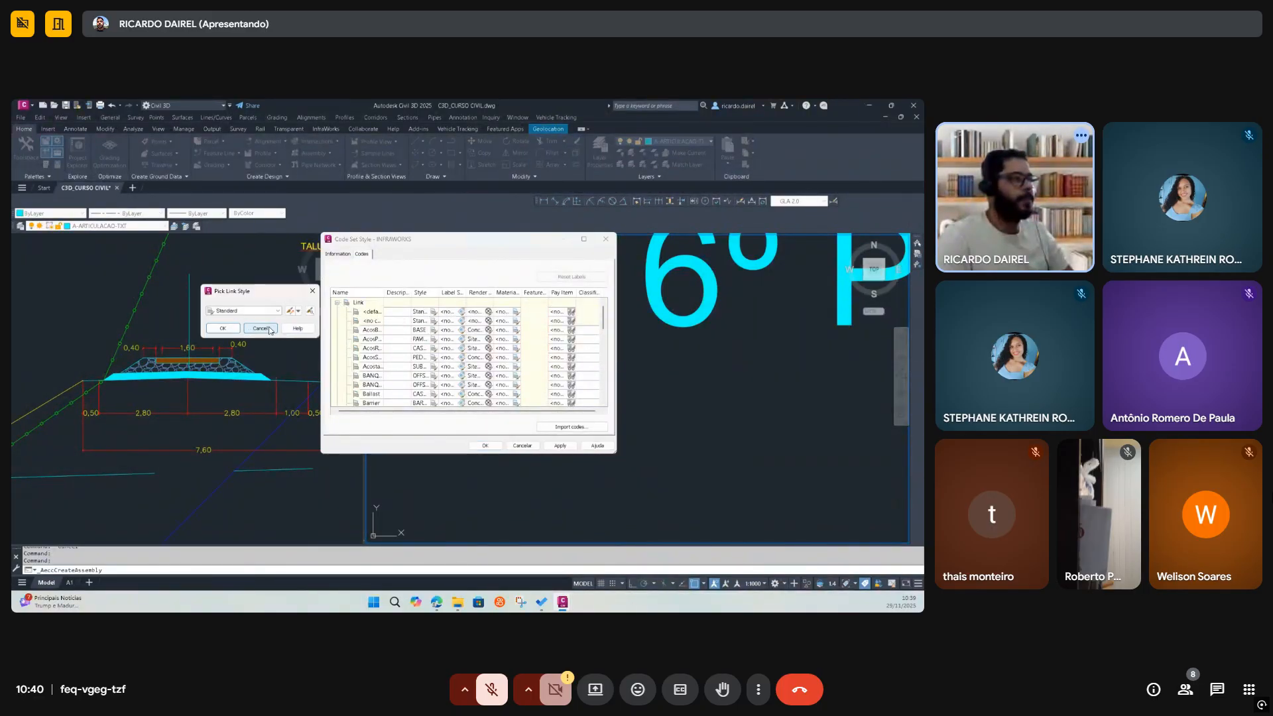
{"action": "left_click", "coordinate": [300, 315]}
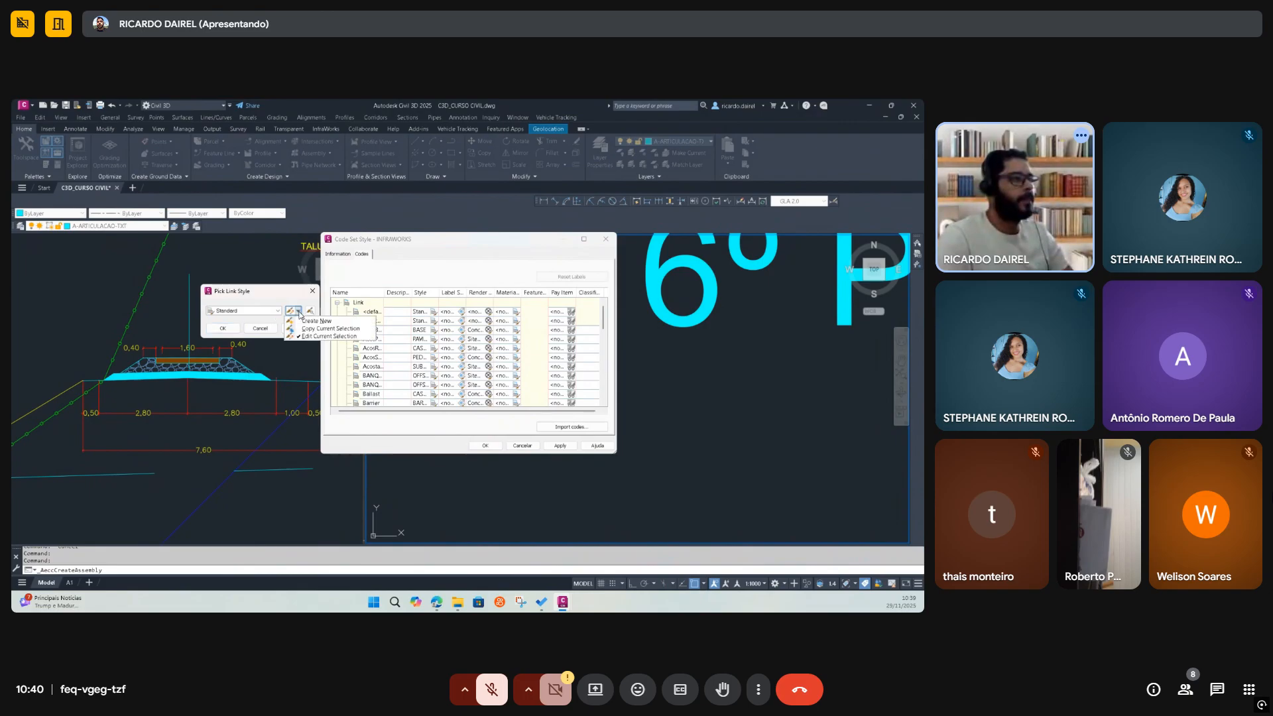
{"action": "left_click", "coordinate": [306, 335]}
{"action": "left_click", "coordinate": [159, 244]}
{"action": "left_click", "coordinate": [145, 265]}
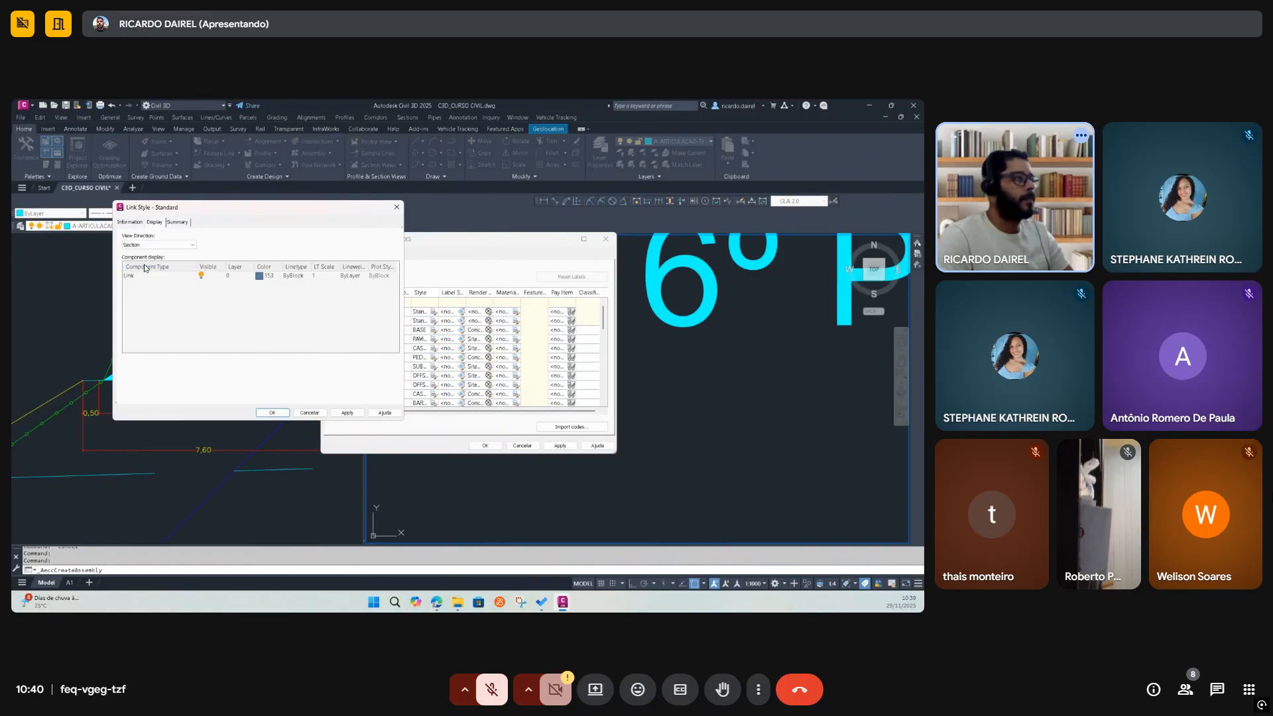
{"action": "left_click", "coordinate": [272, 413]}
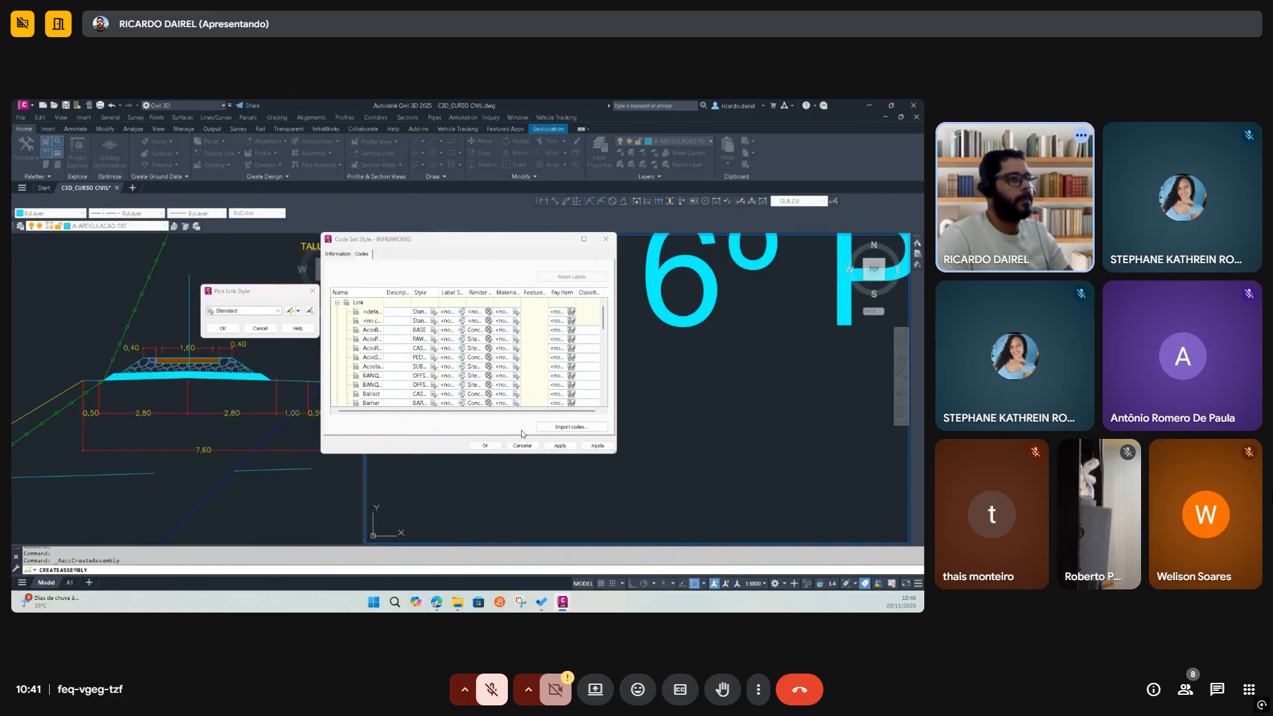
{"action": "left_click", "coordinate": [223, 329]}
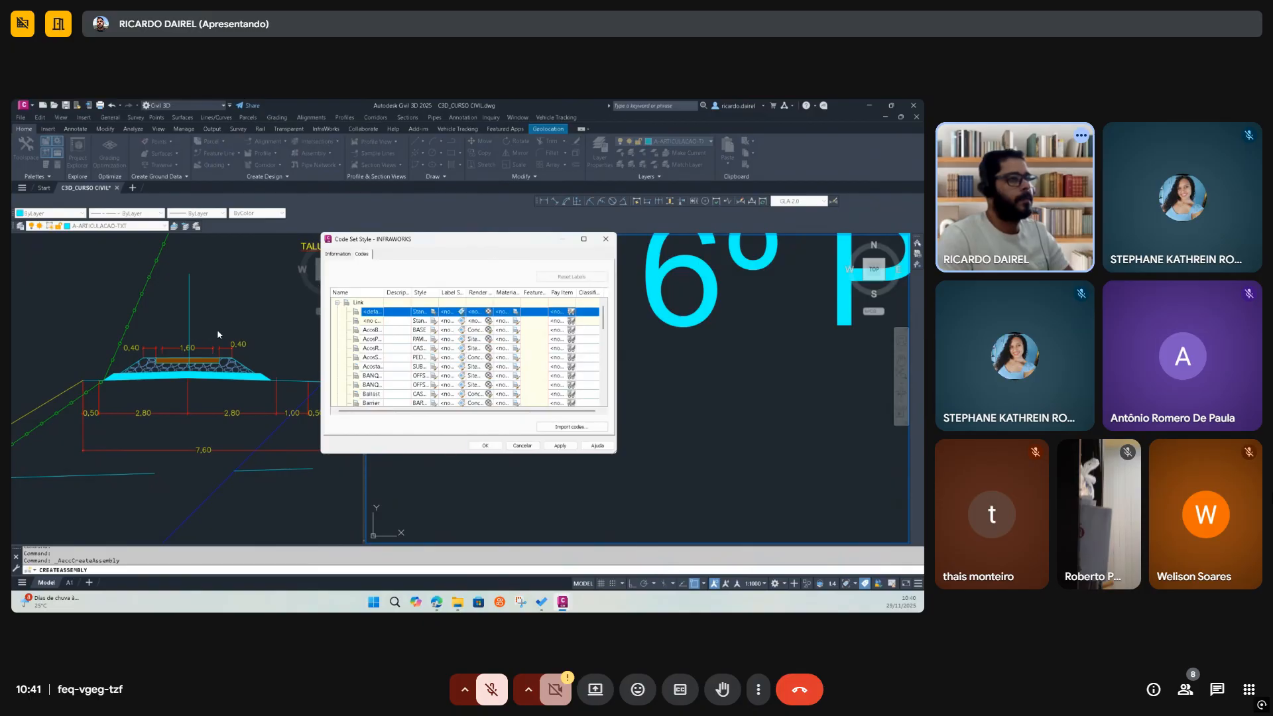
{"action": "left_click", "coordinate": [473, 444]}
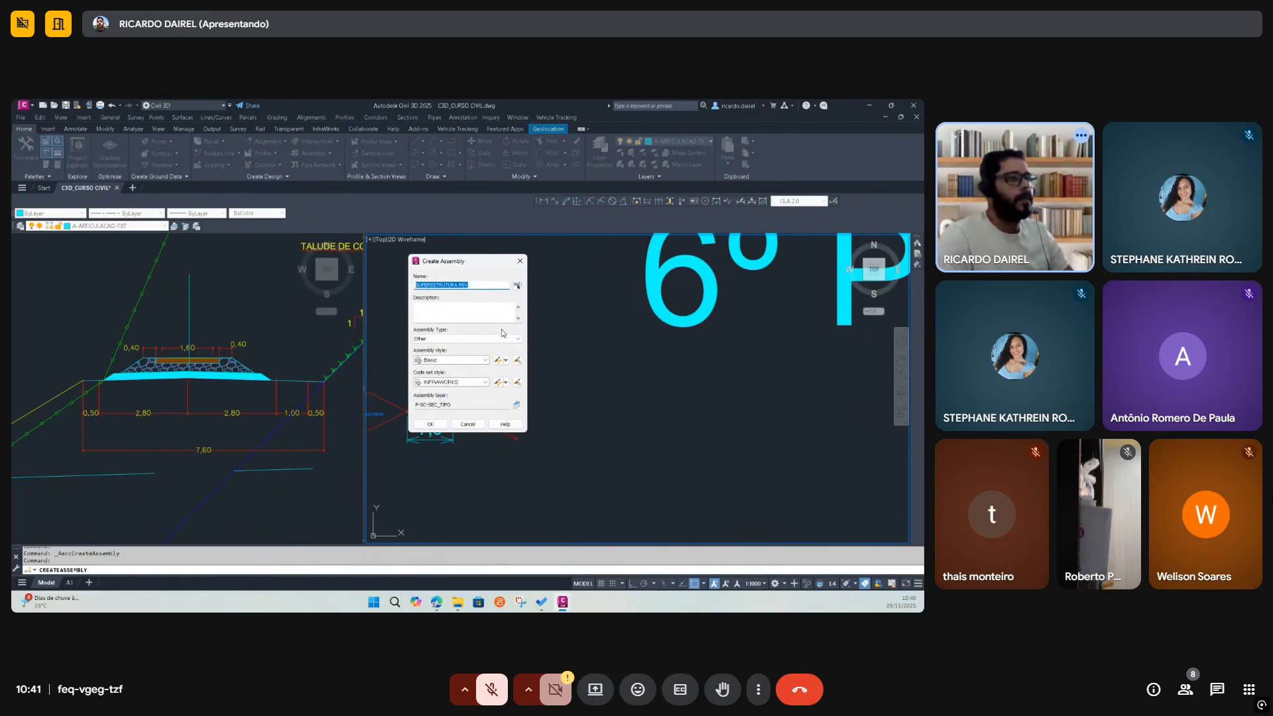
Accept the assembly settings and place its baseline in the empty area beside the dimensioned assembly
{"action": "left_click", "coordinate": [430, 425]}
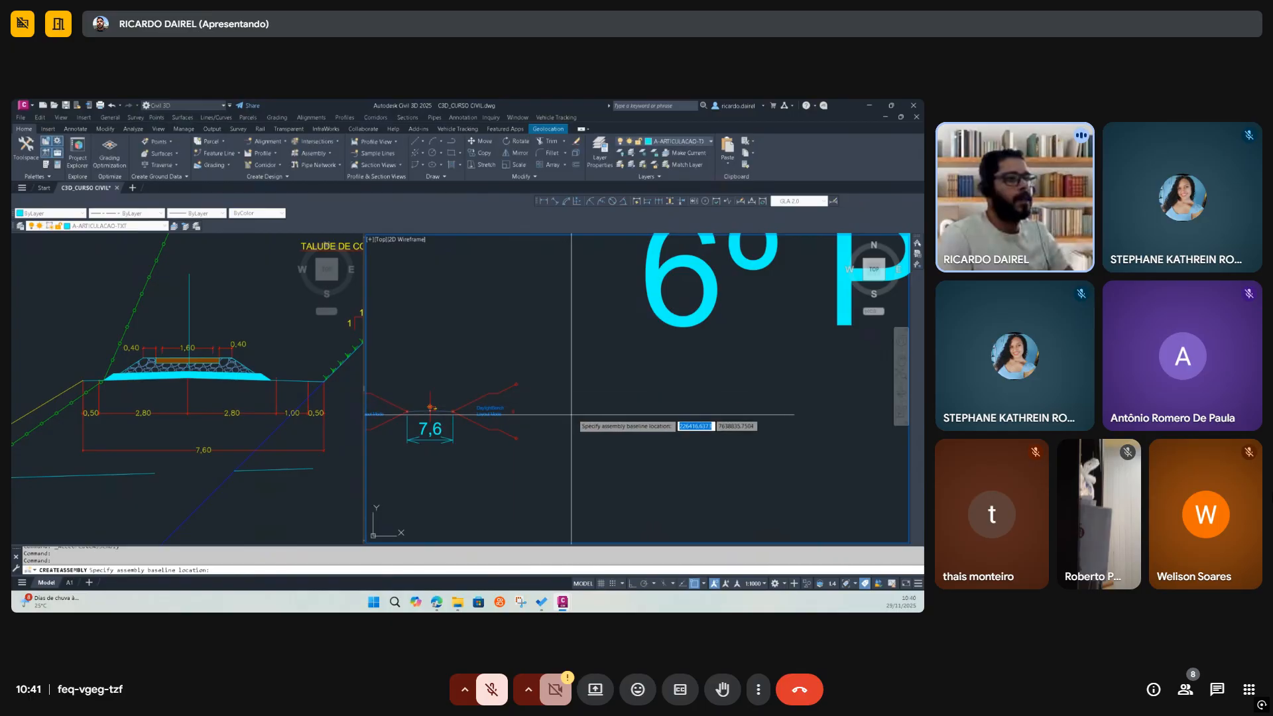
{"action": "scroll", "coordinate": [591, 398], "scroll_direction": "down", "scroll_amount": 2}
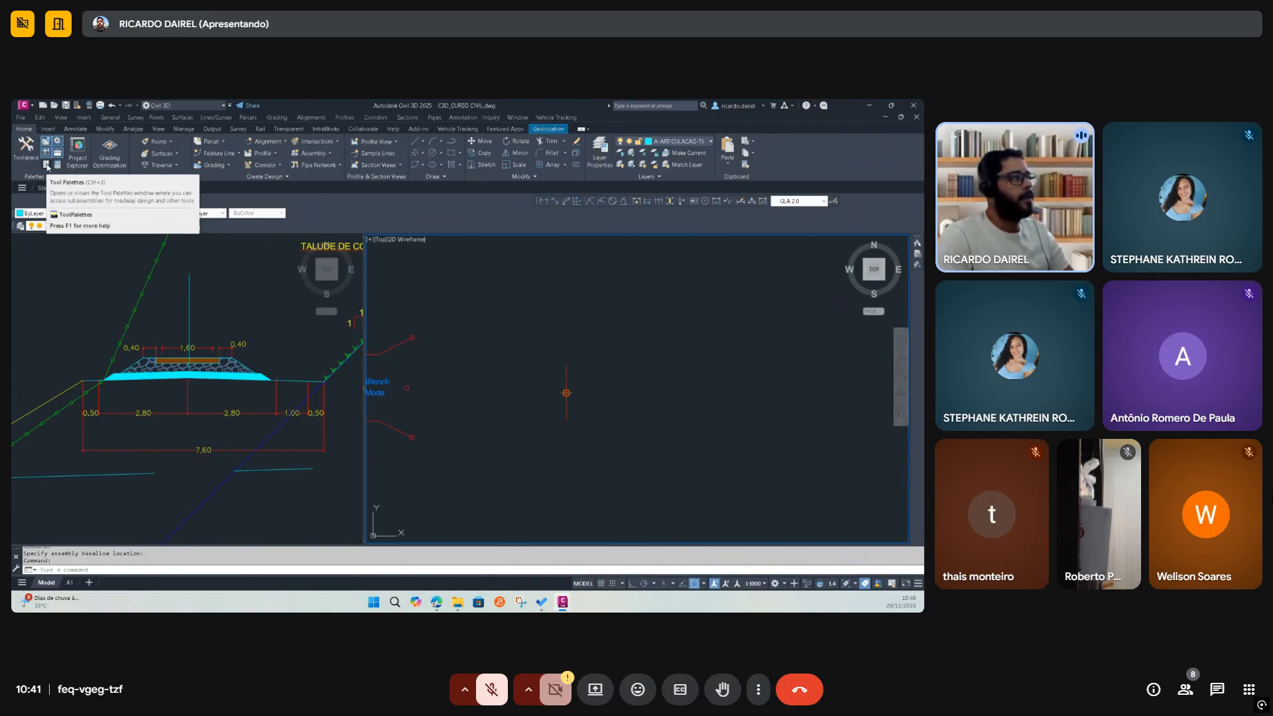
Attach the metric Rail subassembly RailSingleTrack_w_ExtraLayers to the new assembly's baseline marker
{"action": "left_click", "coordinate": [46, 165]}
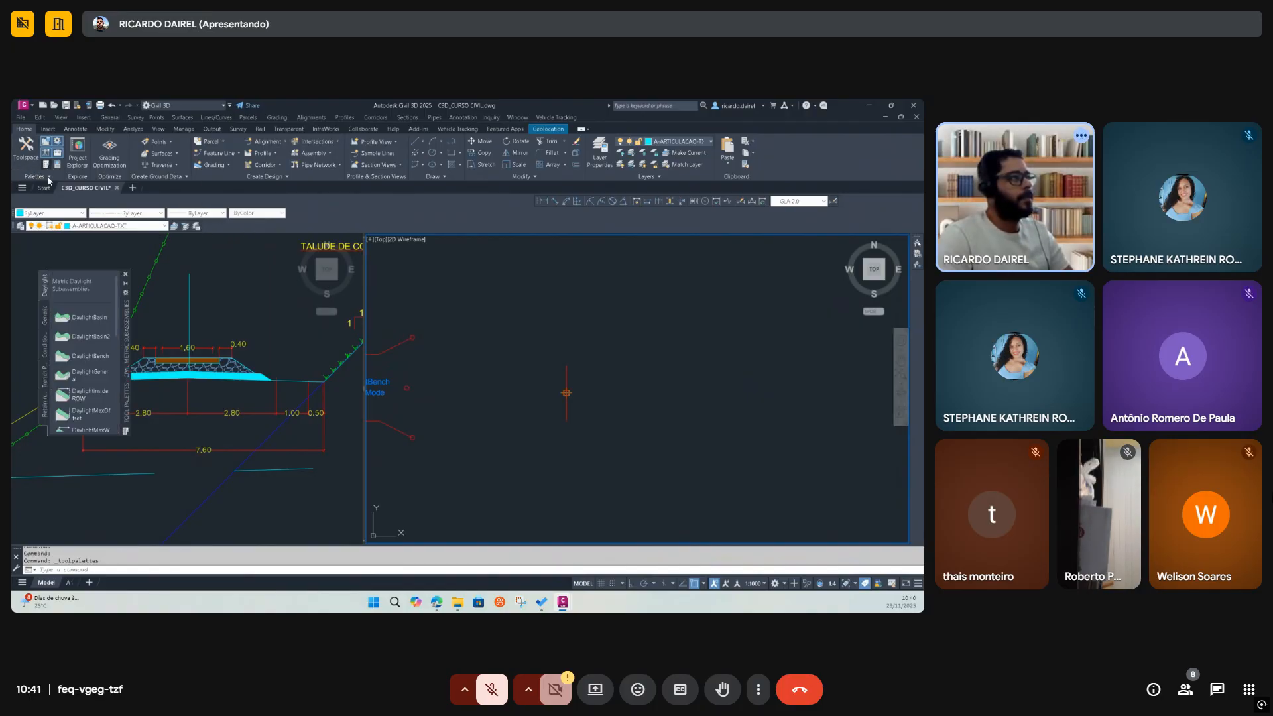
{"action": "left_click", "coordinate": [44, 424]}
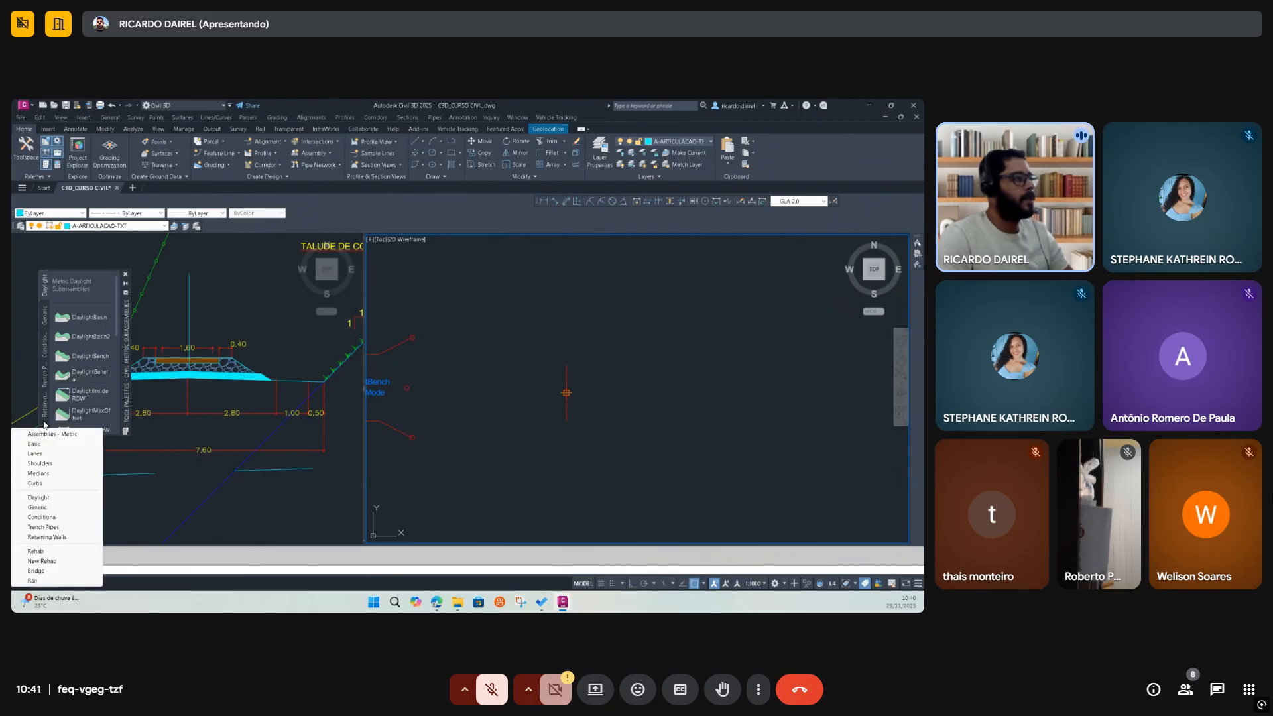
{"action": "left_click", "coordinate": [33, 581]}
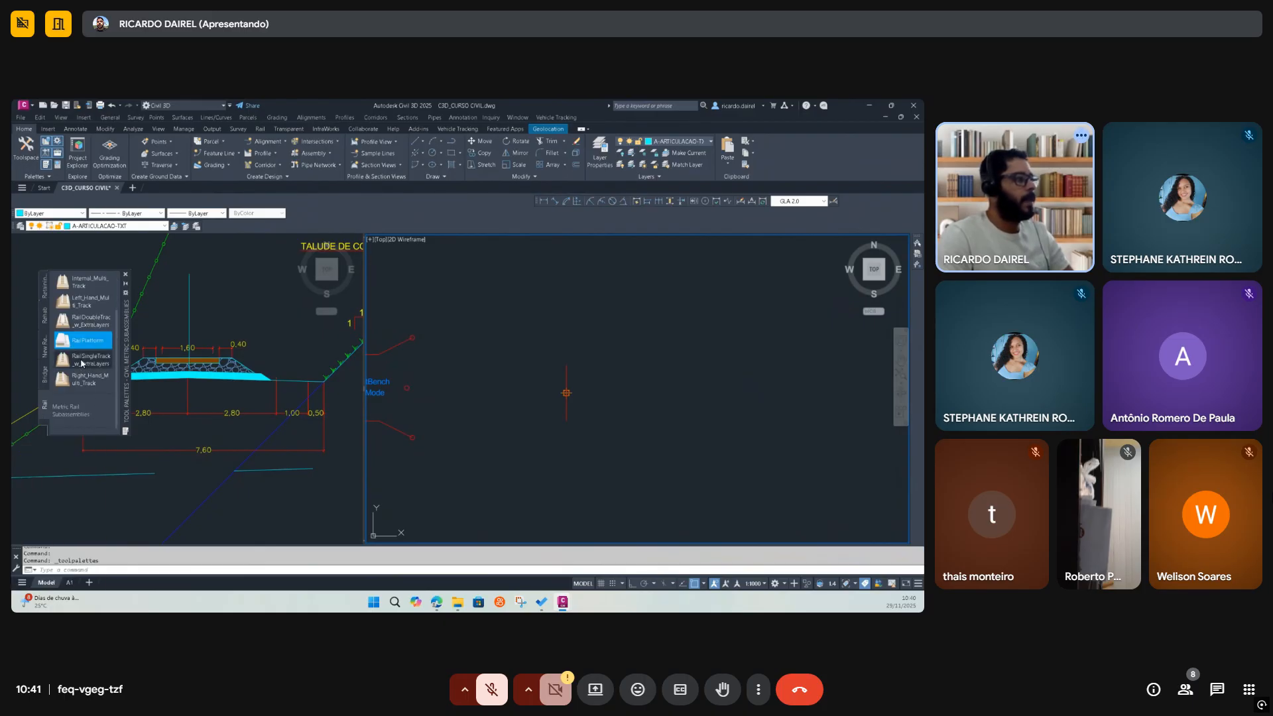
{"action": "left_click", "coordinate": [81, 362]}
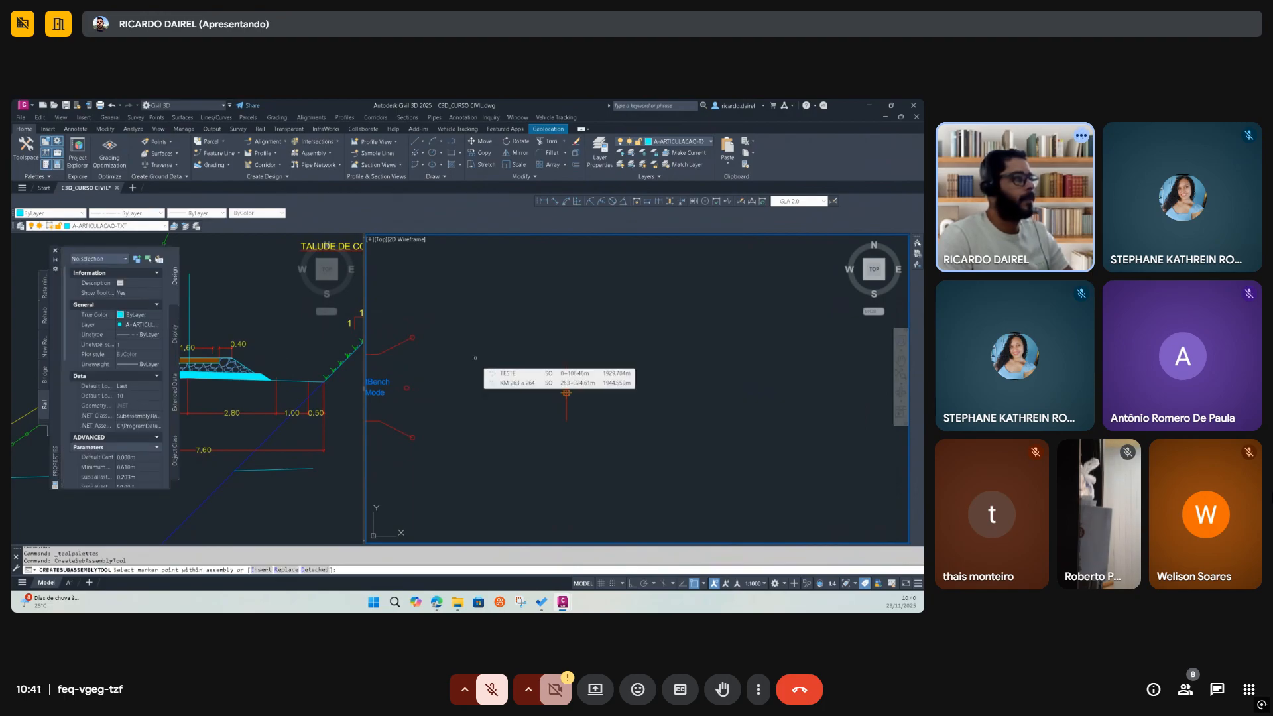
{"action": "scroll", "coordinate": [117, 412], "scroll_direction": "down", "scroll_amount": 3}
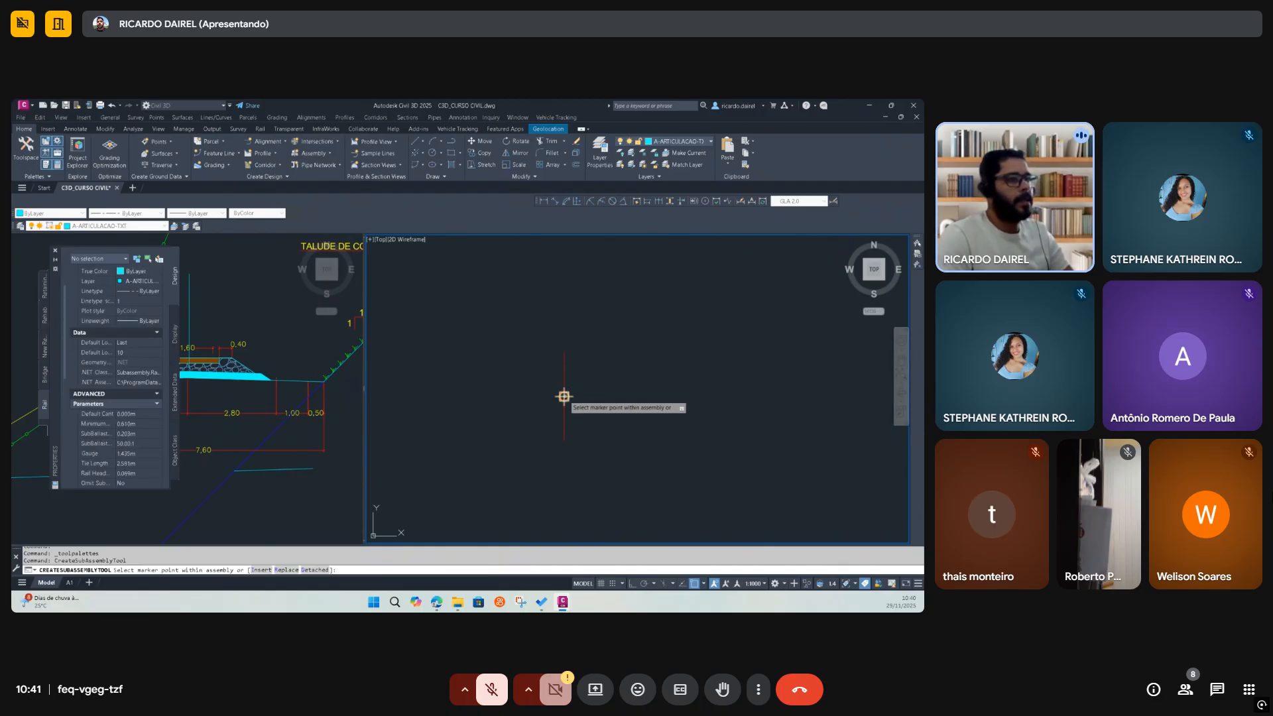
{"action": "right_click", "coordinate": [578, 369]}
{"action": "left_click", "coordinate": [582, 372]}
{"action": "scroll", "coordinate": [561, 406], "scroll_direction": "up", "scroll_amount": 5}
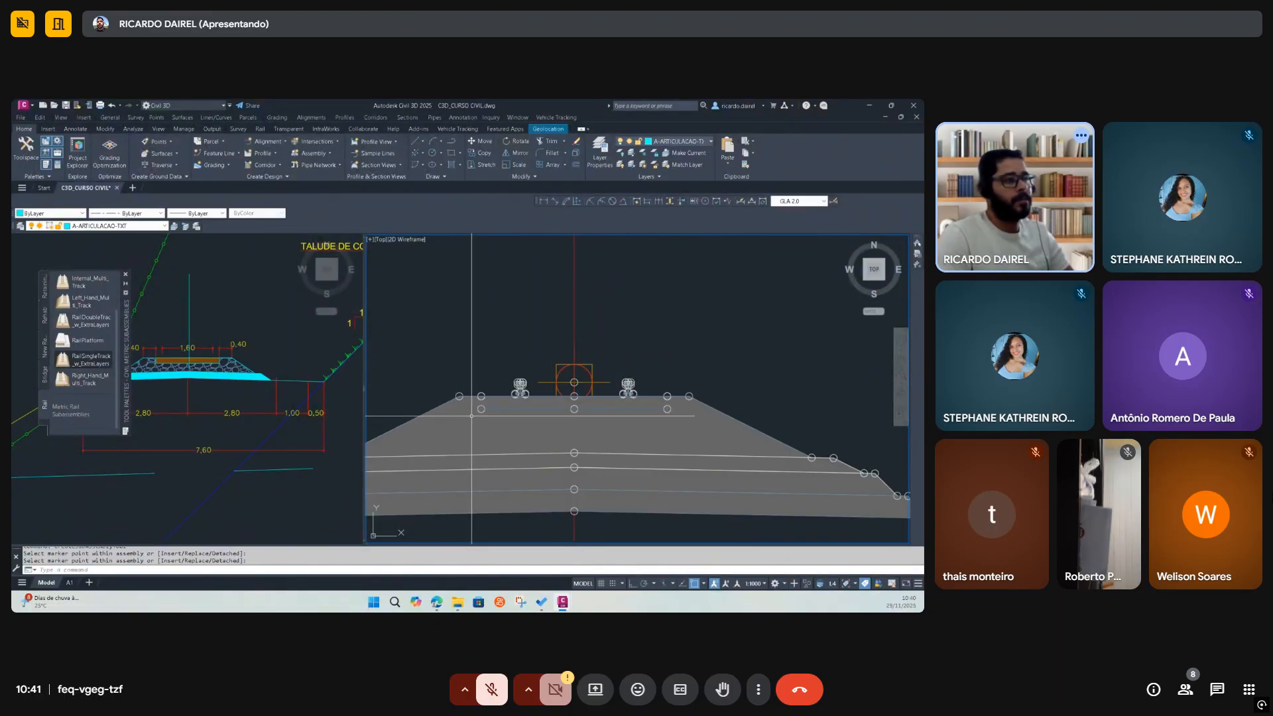
Widen the viewport with the reference cross-section so that more of the railway section is shown
{"action": "left_click", "coordinate": [254, 402]}
{"action": "middle_click_drag", "start_coordinate": [232, 402], "coordinate": [242, 475]}
{"action": "left_click_drag", "start_coordinate": [364, 404], "coordinate": [459, 405]}
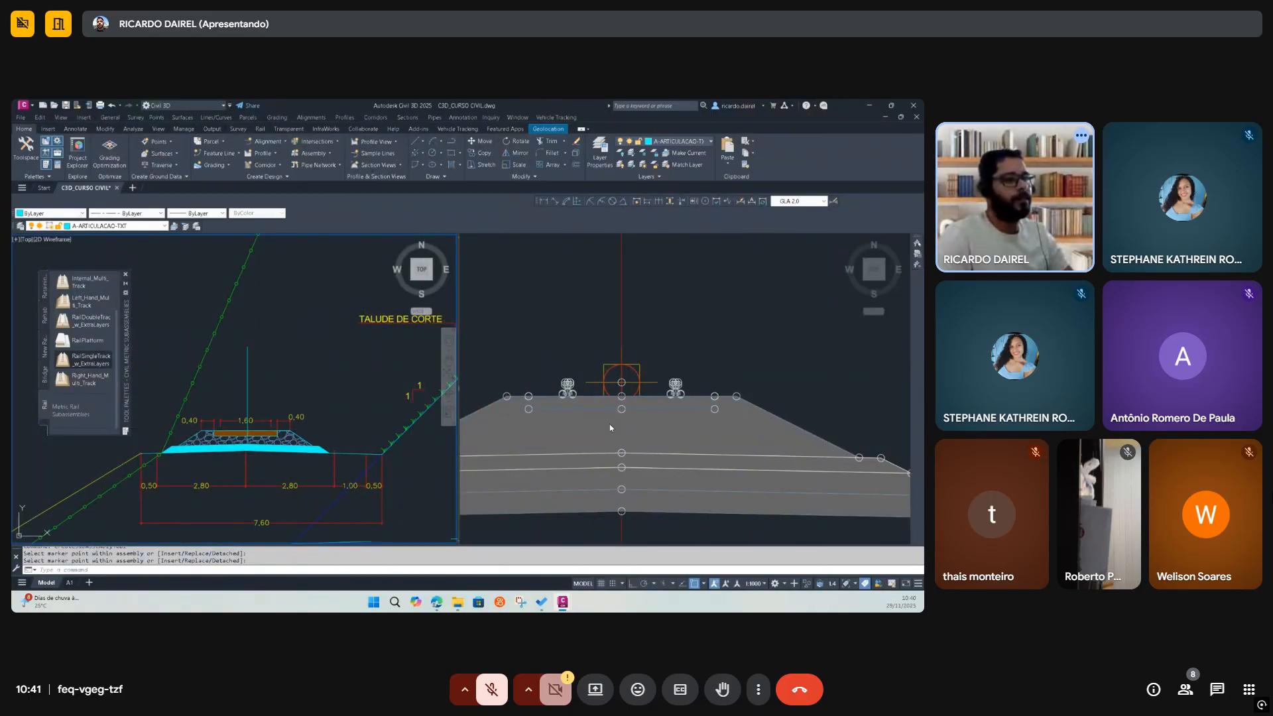
Examine the rail profiles, track points and ballast layers of the inserted single-track subassembly
{"action": "left_click", "coordinate": [621, 407]}
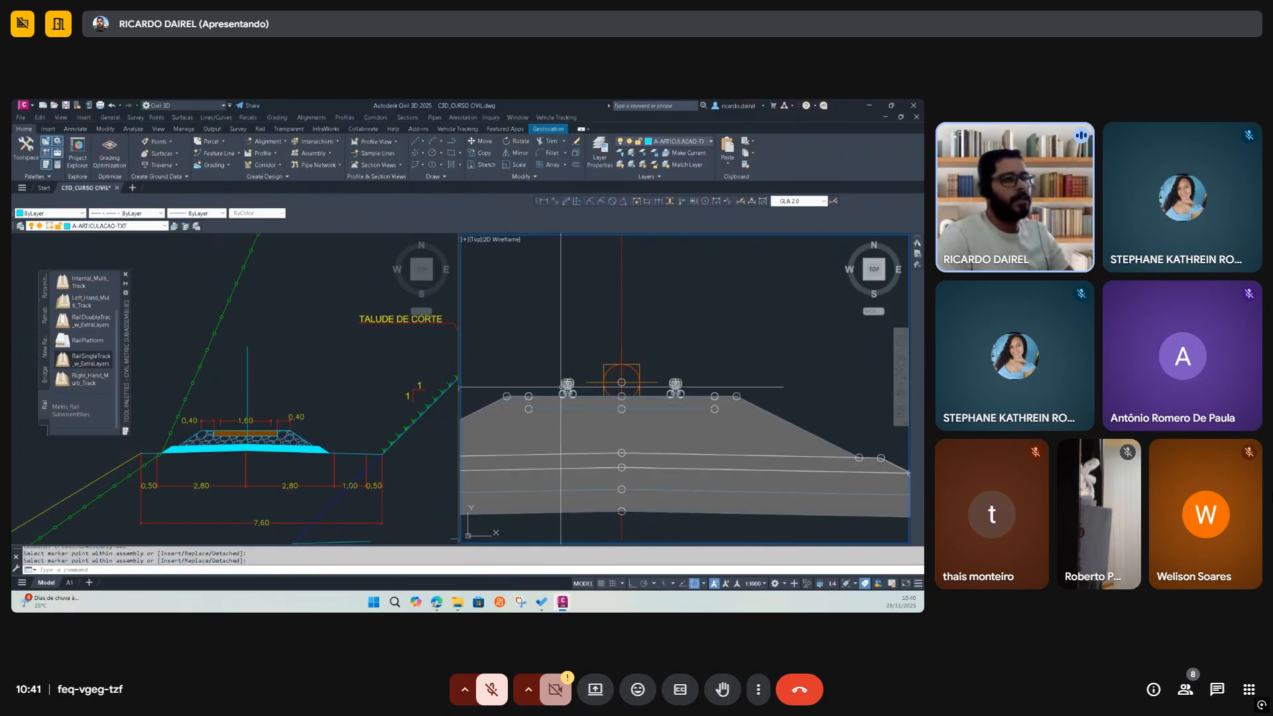
{"action": "scroll", "coordinate": [567, 384], "scroll_direction": "up", "scroll_amount": 5}
{"action": "scroll", "coordinate": [583, 381], "scroll_direction": "down", "scroll_amount": 4}
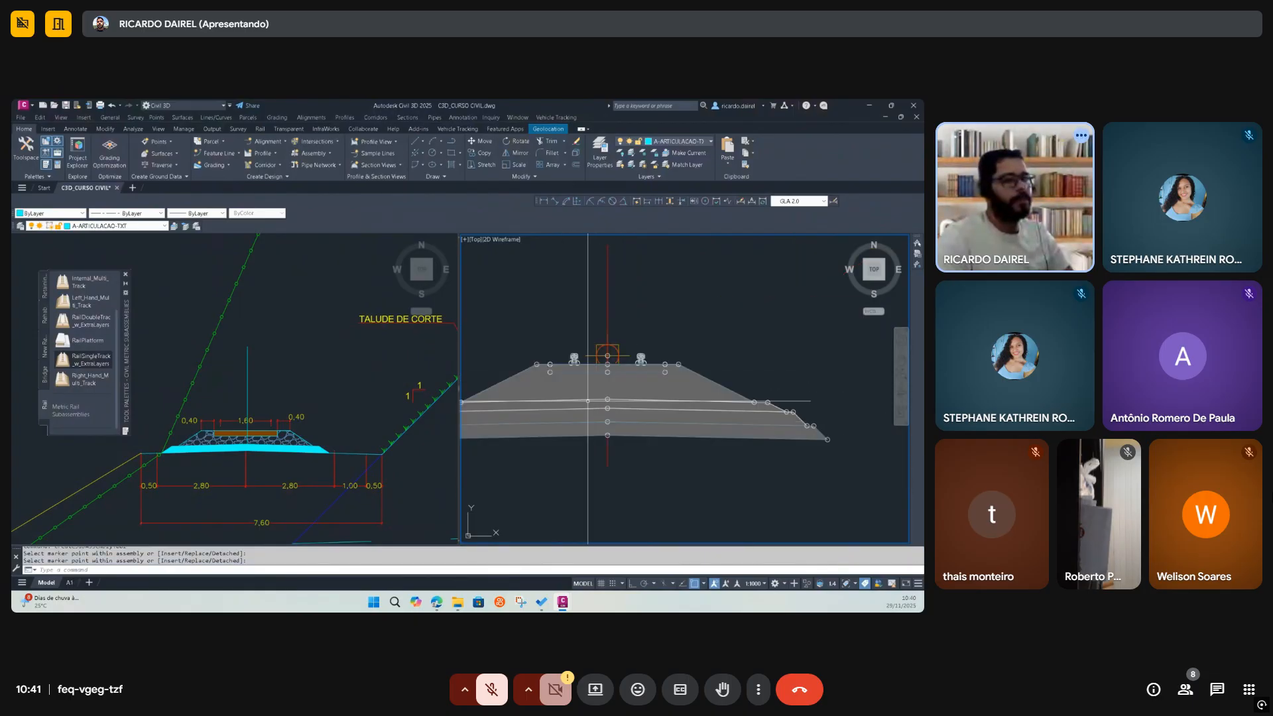
{"action": "scroll", "coordinate": [561, 381], "scroll_direction": "up", "scroll_amount": 4}
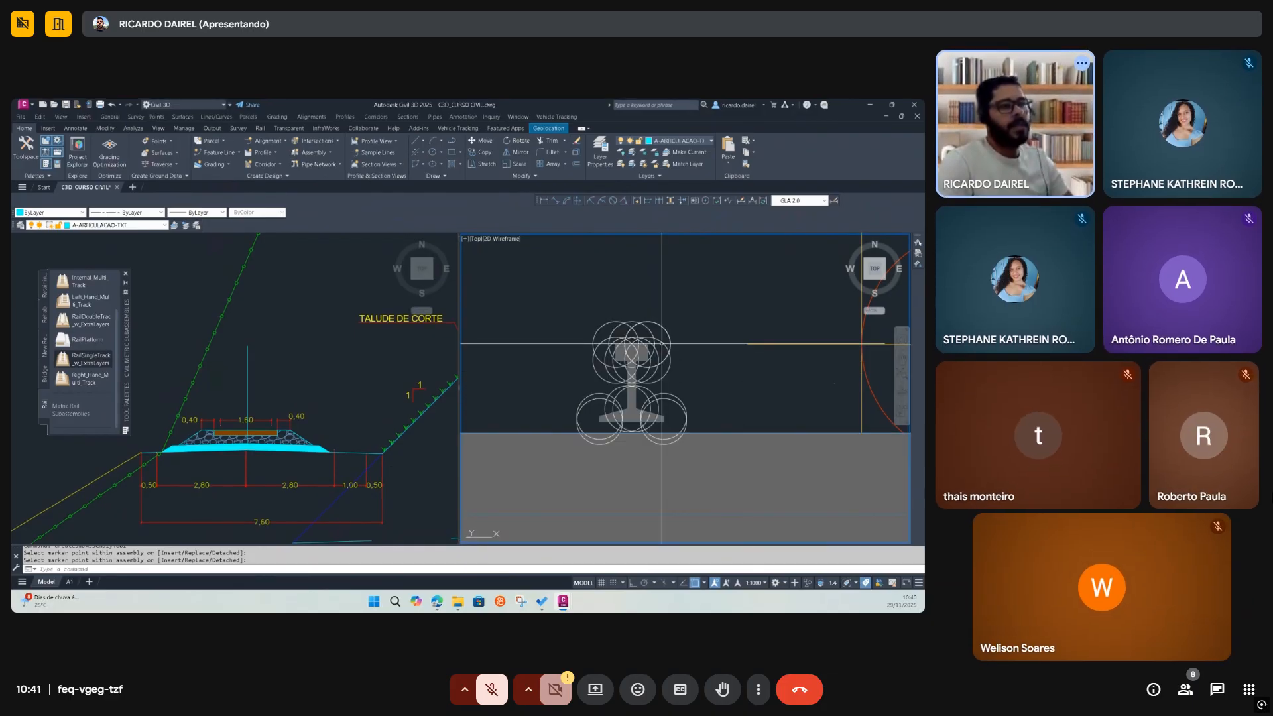
{"action": "scroll", "coordinate": [588, 384], "scroll_direction": "down", "scroll_amount": 2}
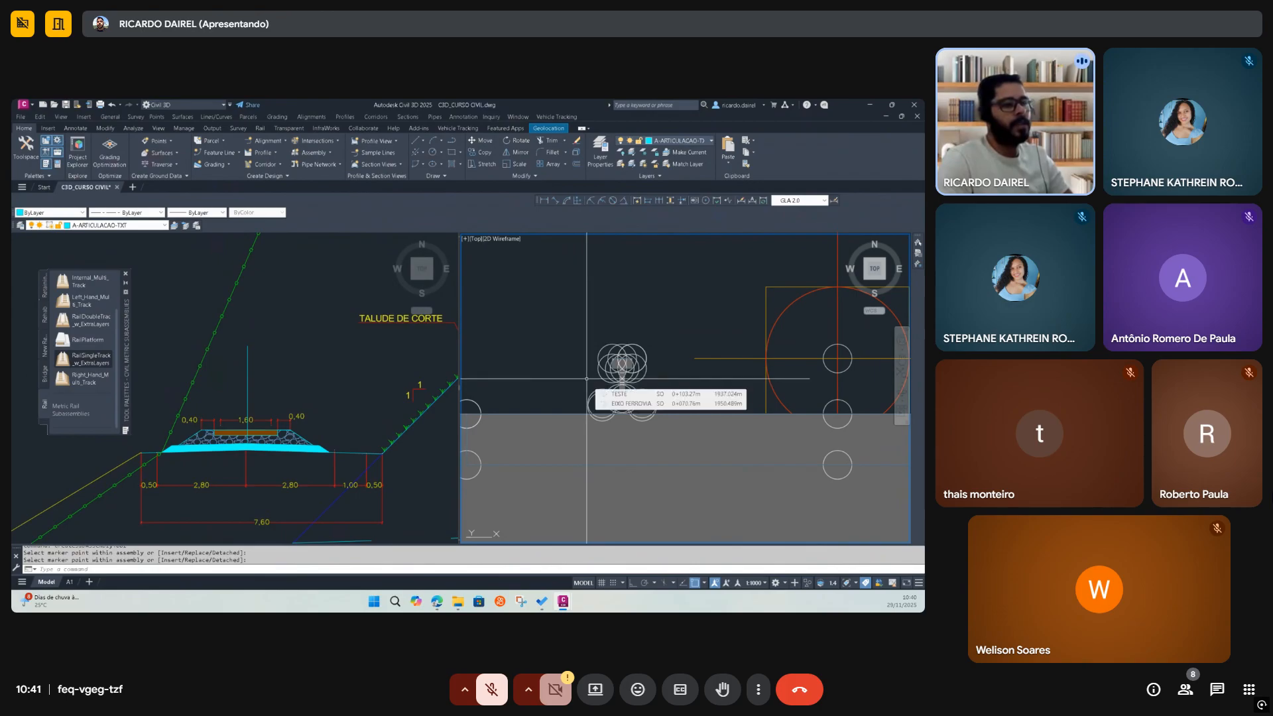
{"action": "scroll", "coordinate": [587, 379], "scroll_direction": "down", "scroll_amount": 1}
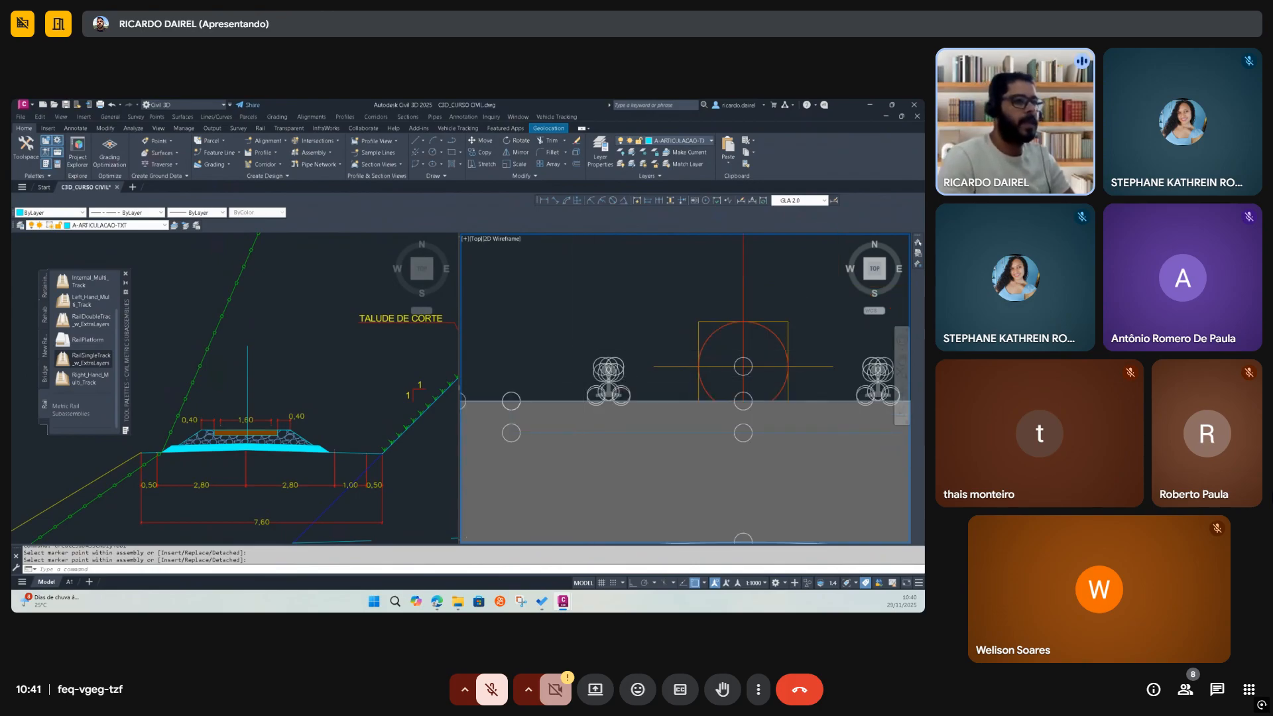
{"action": "scroll", "coordinate": [575, 350], "scroll_direction": "down", "scroll_amount": 2}
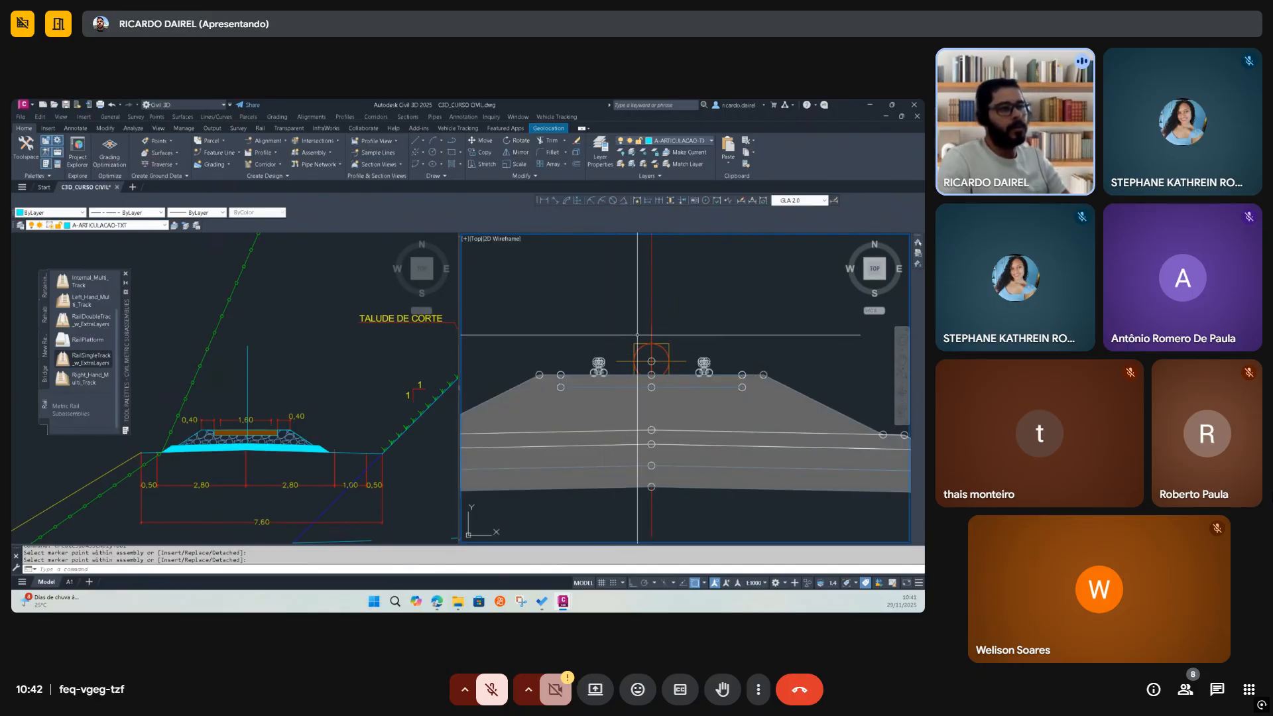
Inspect the inserted subassembly's rails, tie and stacked layers up close and as a complete section
{"action": "scroll", "coordinate": [610, 356], "scroll_direction": "up", "scroll_amount": 1}
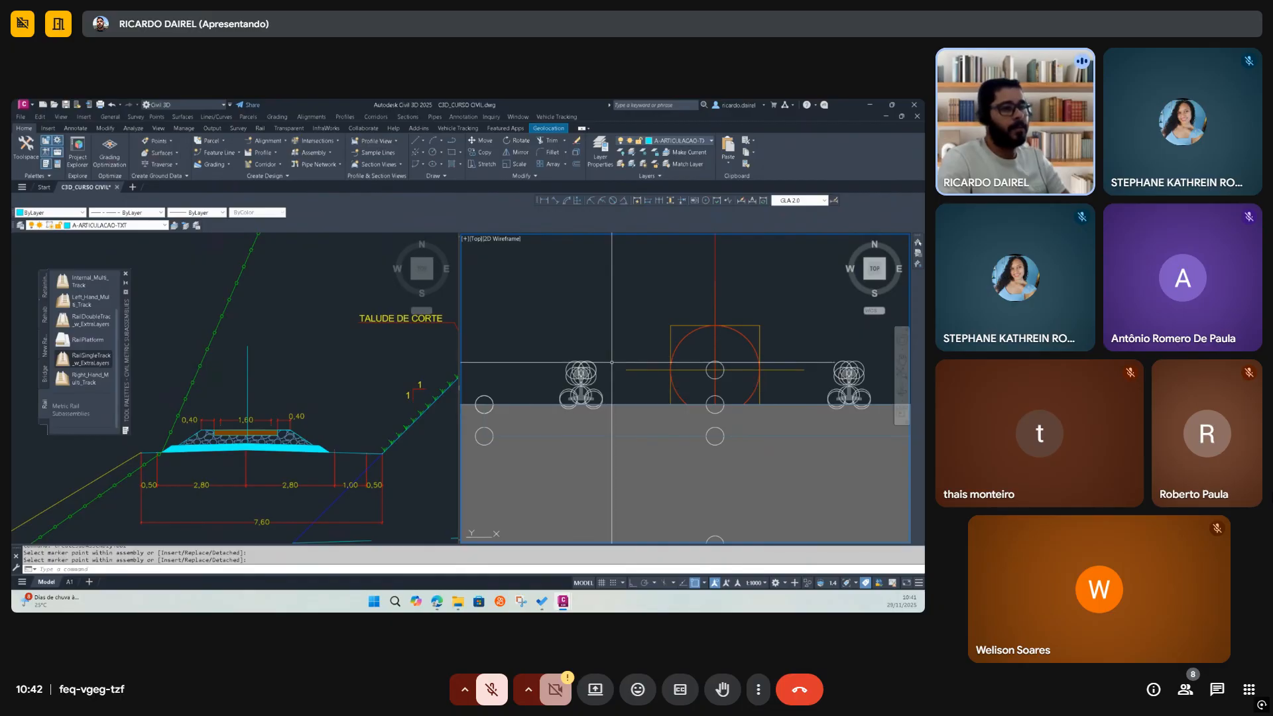
{"action": "scroll", "coordinate": [612, 363], "scroll_direction": "down", "scroll_amount": 2}
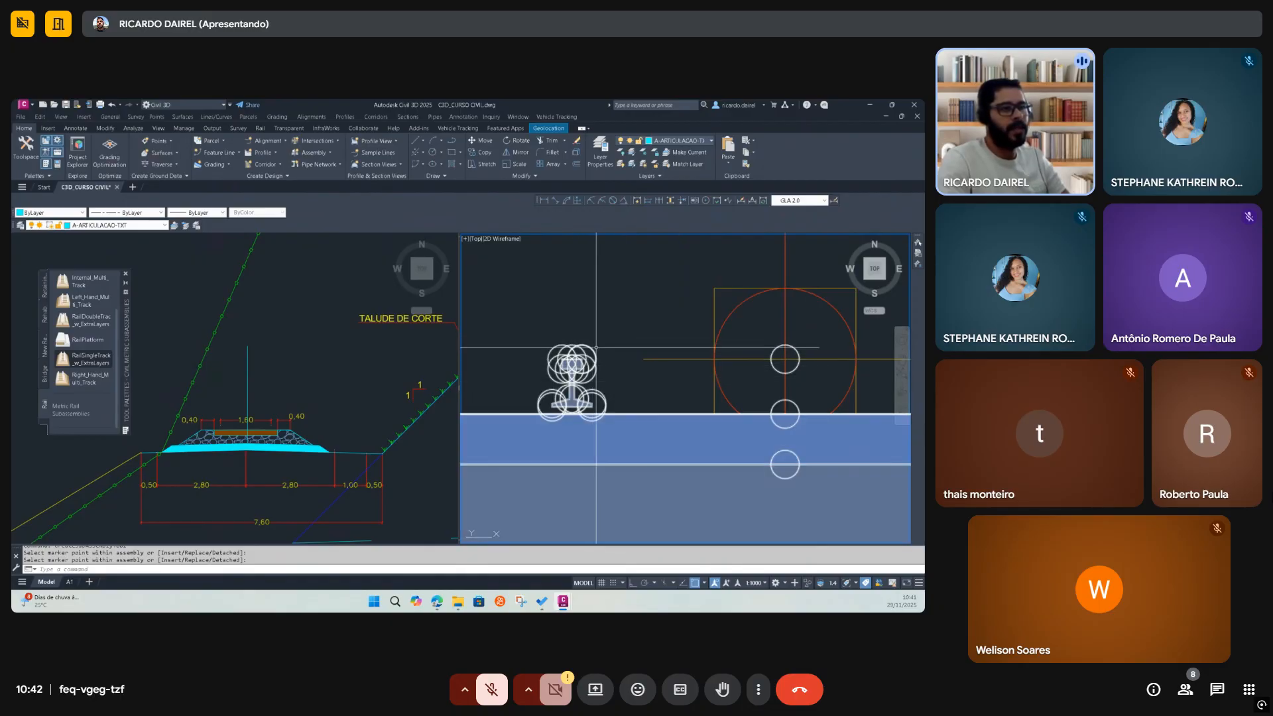
{"action": "scroll", "coordinate": [630, 337], "scroll_direction": "down", "scroll_amount": 2}
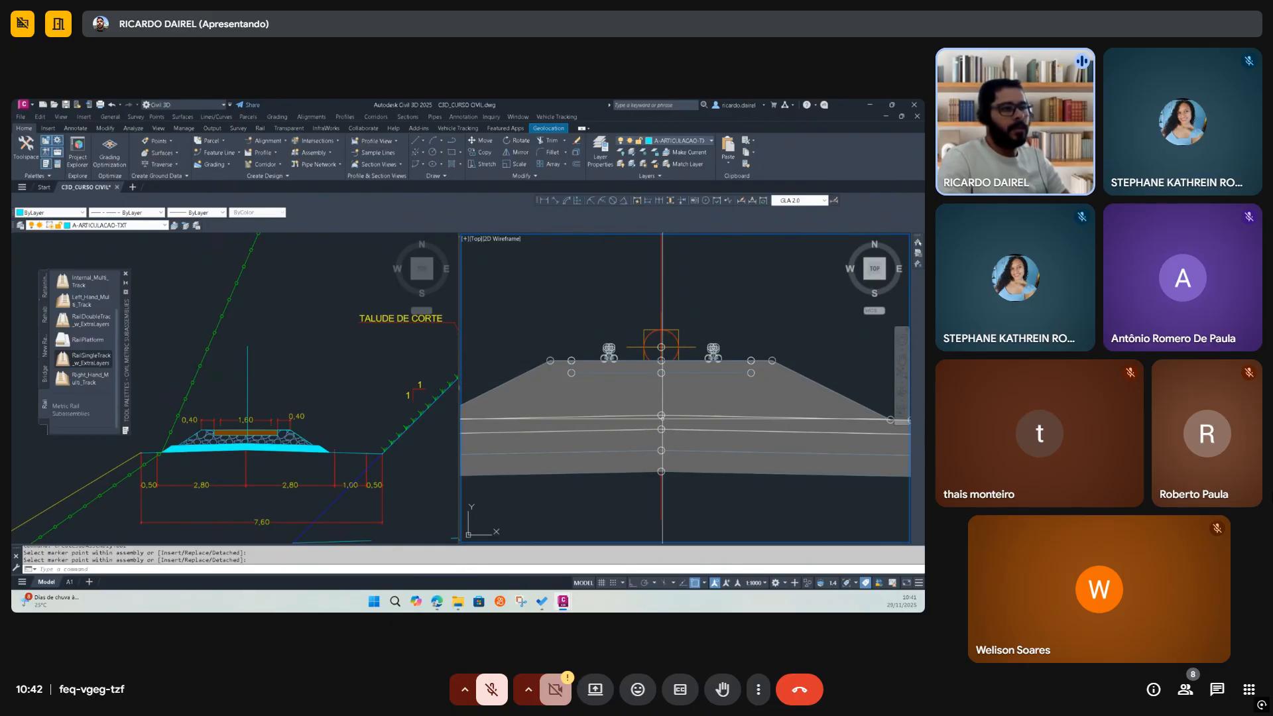
{"action": "scroll", "coordinate": [662, 416], "scroll_direction": "up", "scroll_amount": 2}
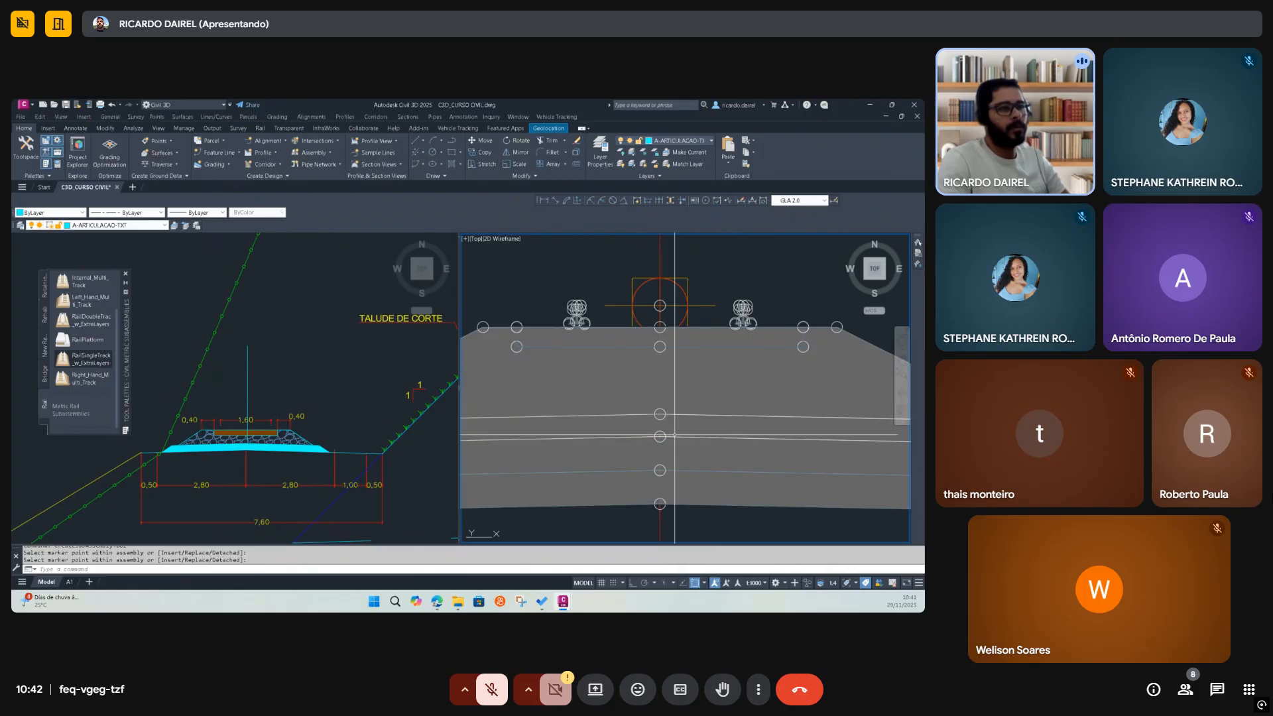
{"action": "scroll", "coordinate": [663, 373], "scroll_direction": "down", "scroll_amount": 1}
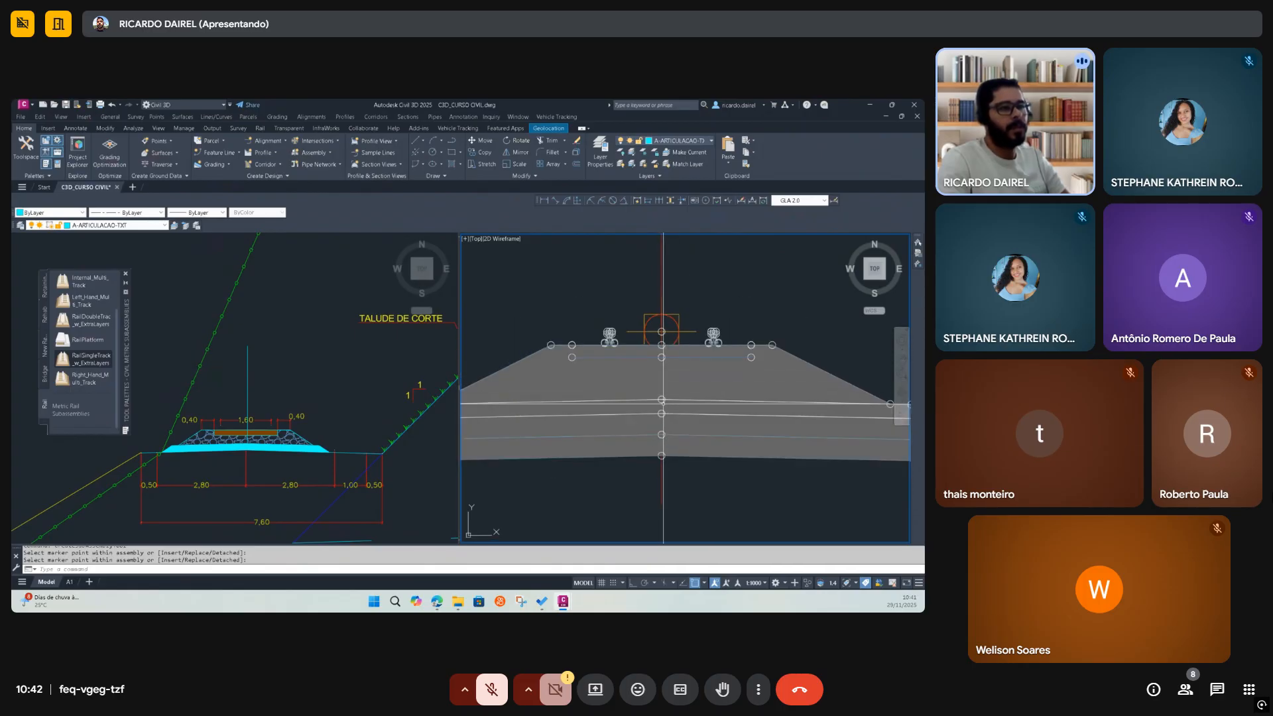
{"action": "scroll", "coordinate": [663, 409], "scroll_direction": "up", "scroll_amount": 1}
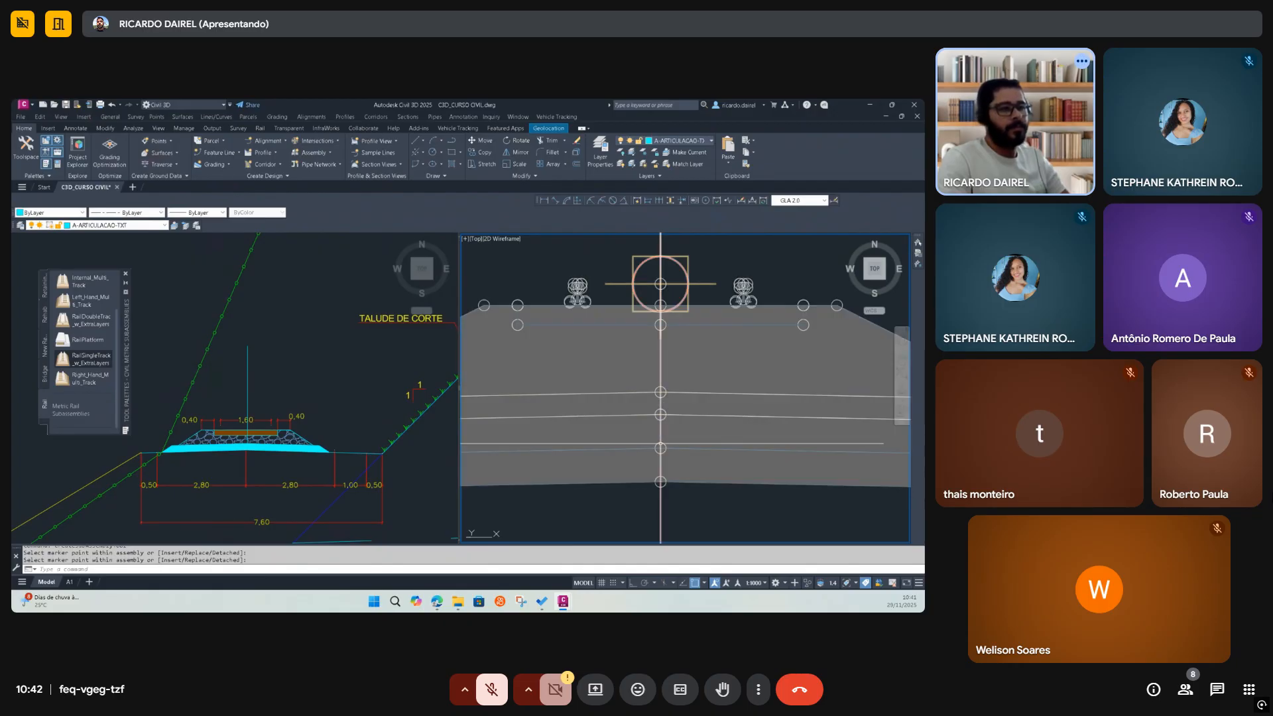
{"action": "scroll", "coordinate": [661, 344], "scroll_direction": "down", "scroll_amount": 1}
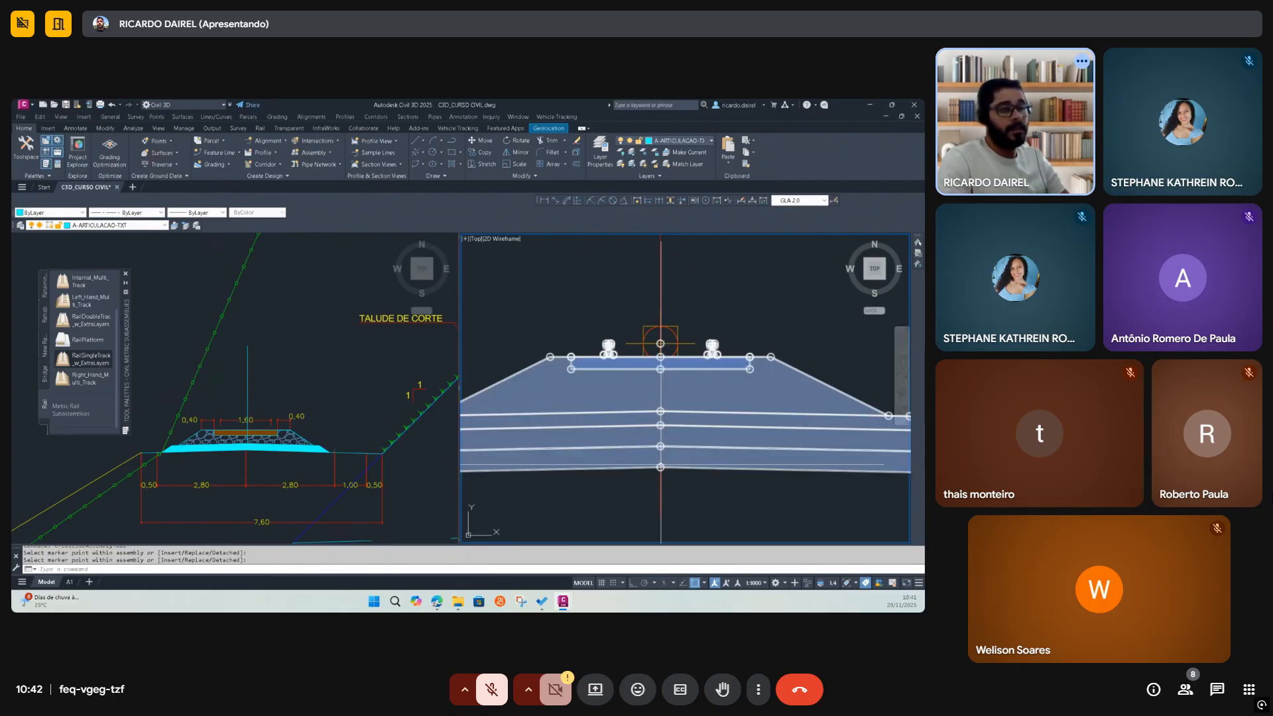
{"action": "scroll", "coordinate": [667, 451], "scroll_direction": "down", "scroll_amount": 1}
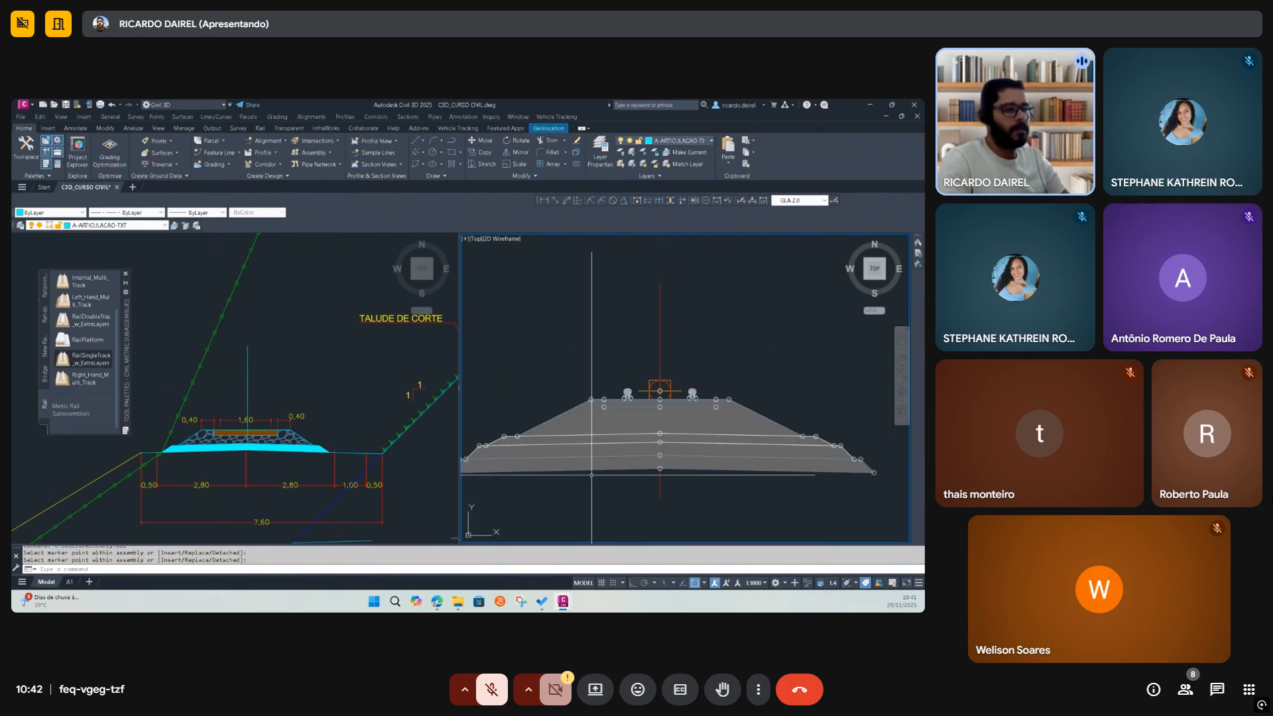
{"action": "scroll", "coordinate": [678, 445], "scroll_direction": "down", "scroll_amount": 1}
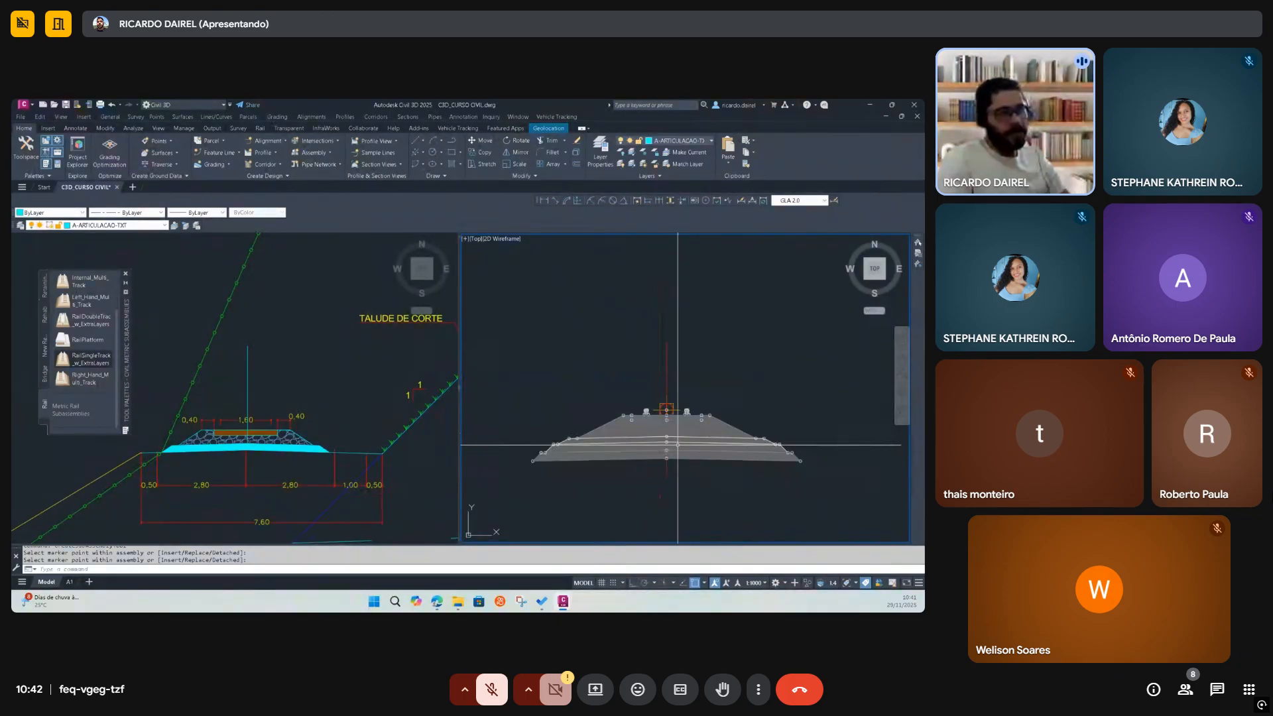
{"action": "scroll", "coordinate": [642, 447], "scroll_direction": "up", "scroll_amount": 3}
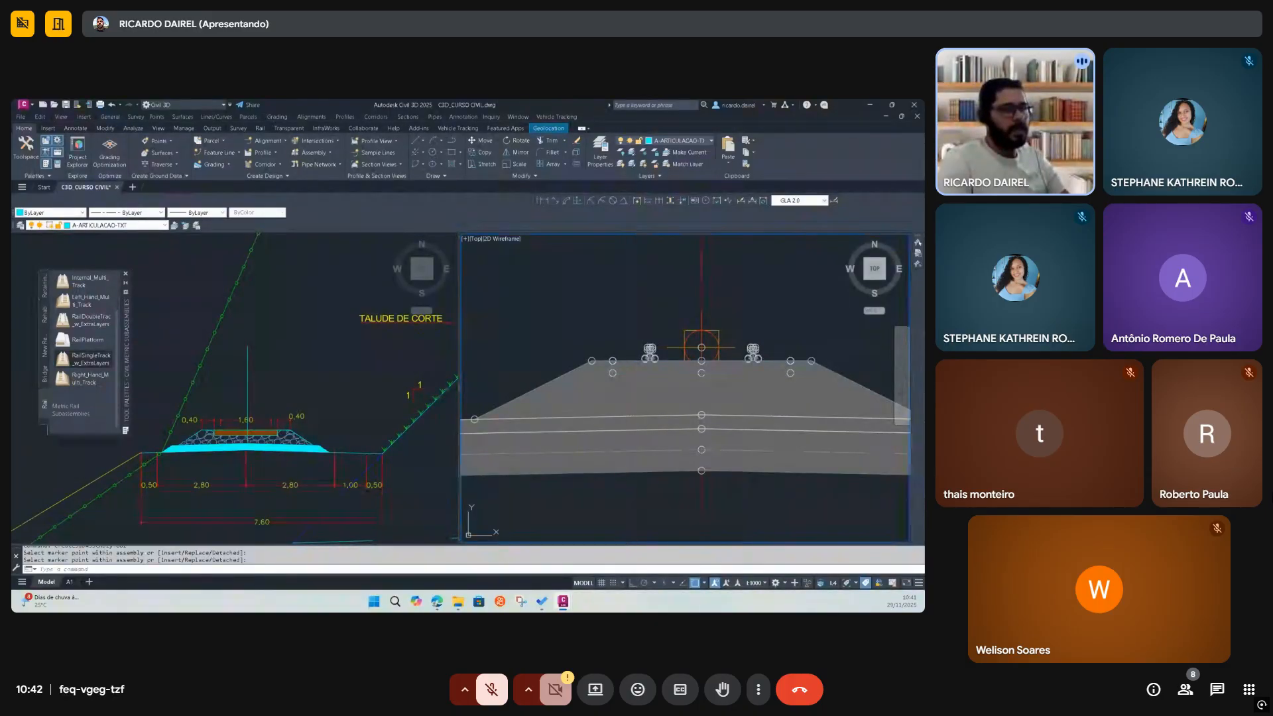
Open the single-track rail subassembly's properties and review its advanced parameters against the lowest layers of the section
{"action": "left_click", "coordinate": [631, 431]}
{"action": "type", "text": "pr"}
{"action": "key", "text": "Return"}
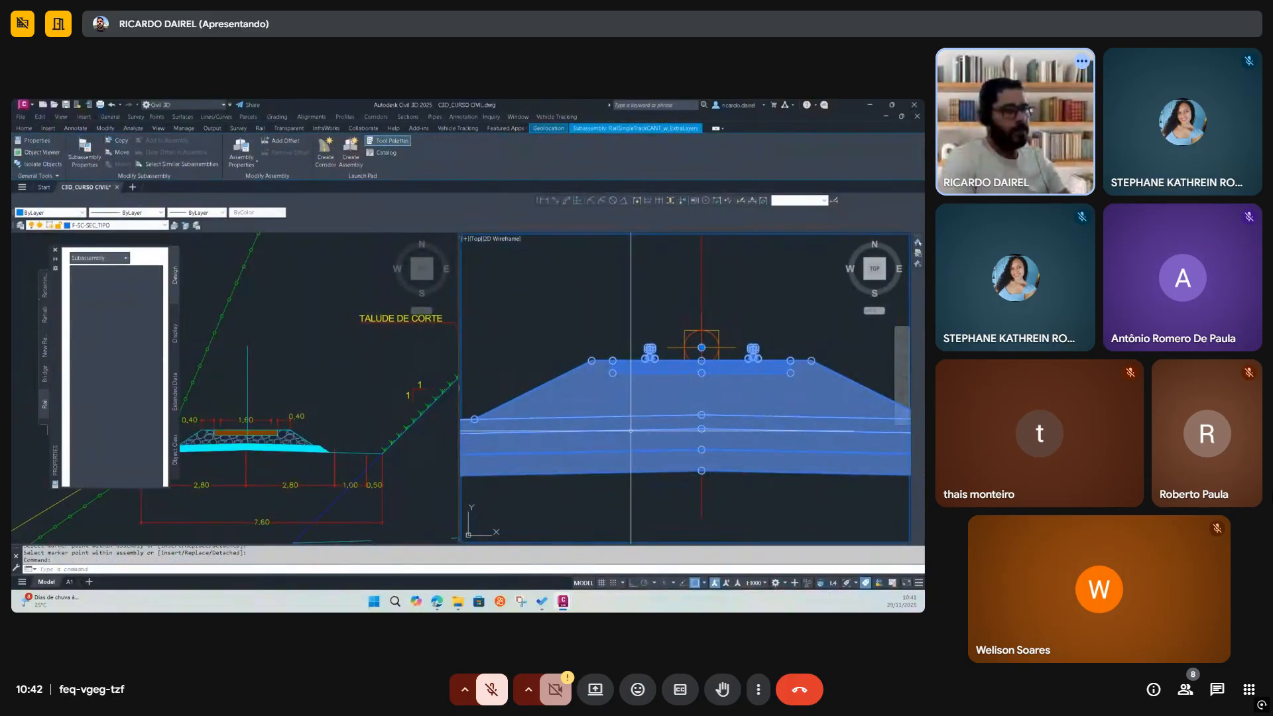
{"action": "scroll", "coordinate": [83, 407], "scroll_direction": "down", "scroll_amount": 10}
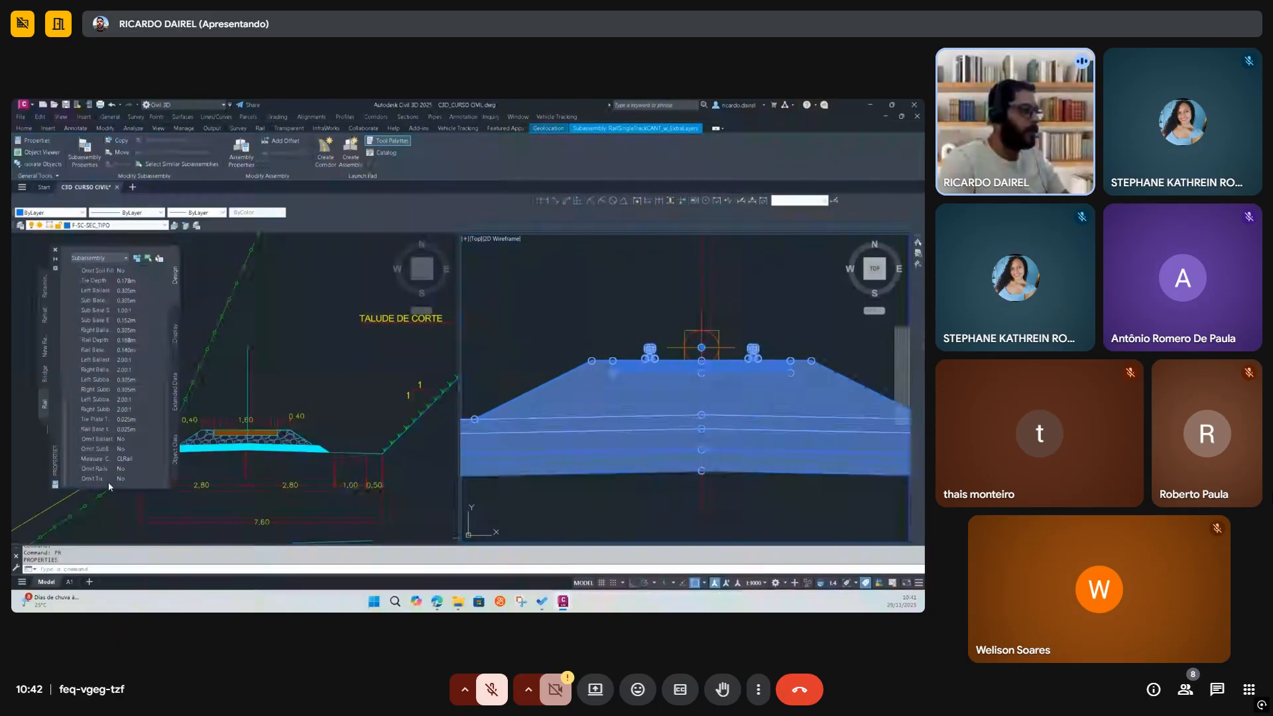
{"action": "scroll", "coordinate": [150, 464], "scroll_direction": "up", "scroll_amount": 10}
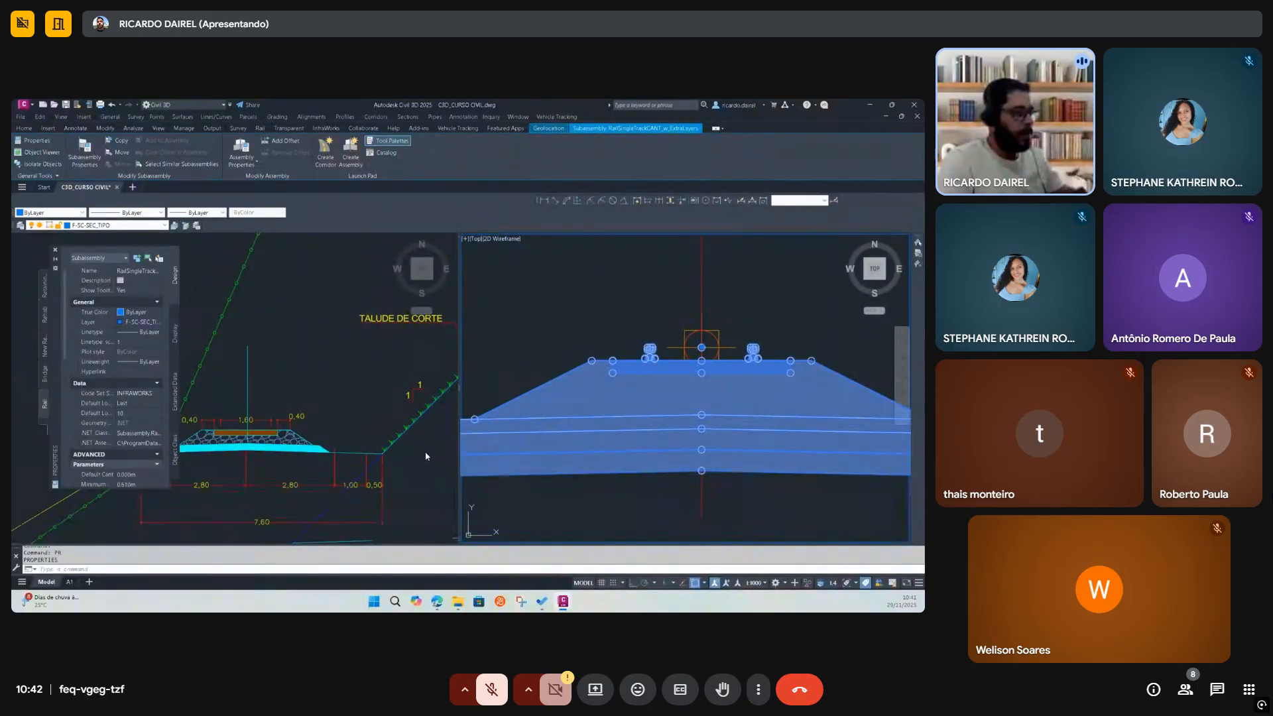
{"action": "scroll", "coordinate": [142, 403], "scroll_direction": "down", "scroll_amount": 4}
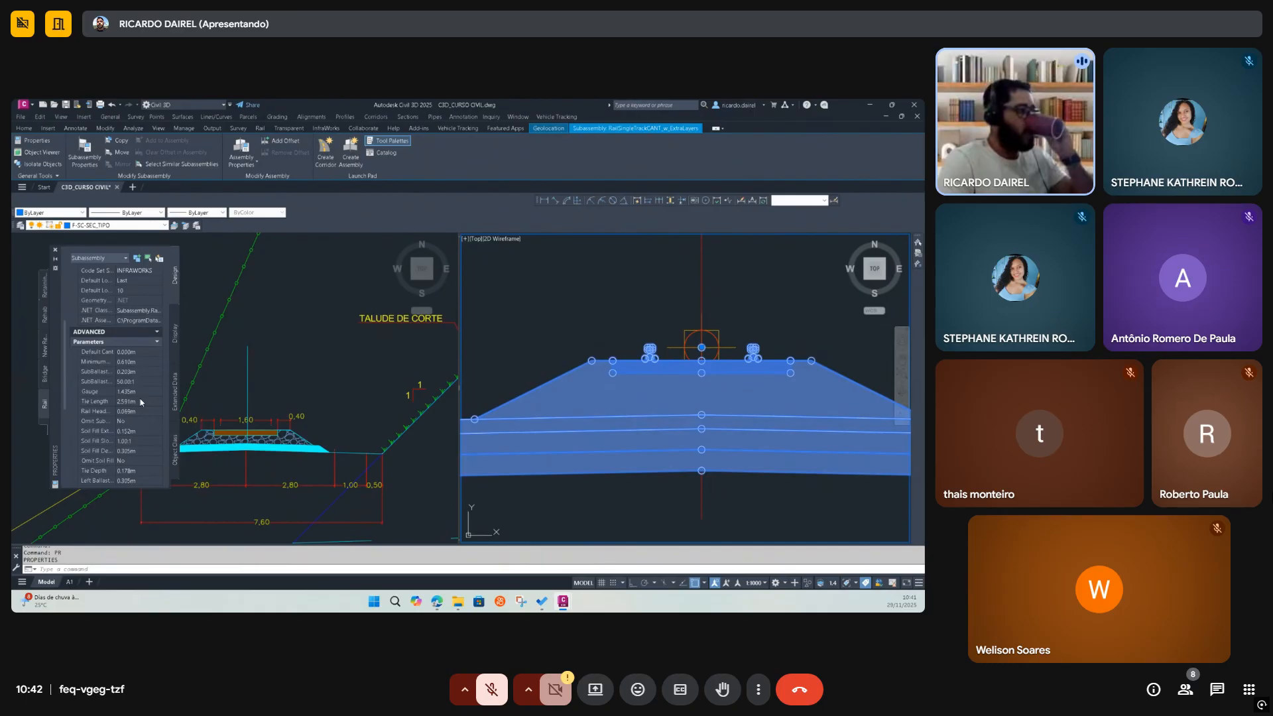
{"action": "scroll", "coordinate": [141, 402], "scroll_direction": "down", "scroll_amount": 2}
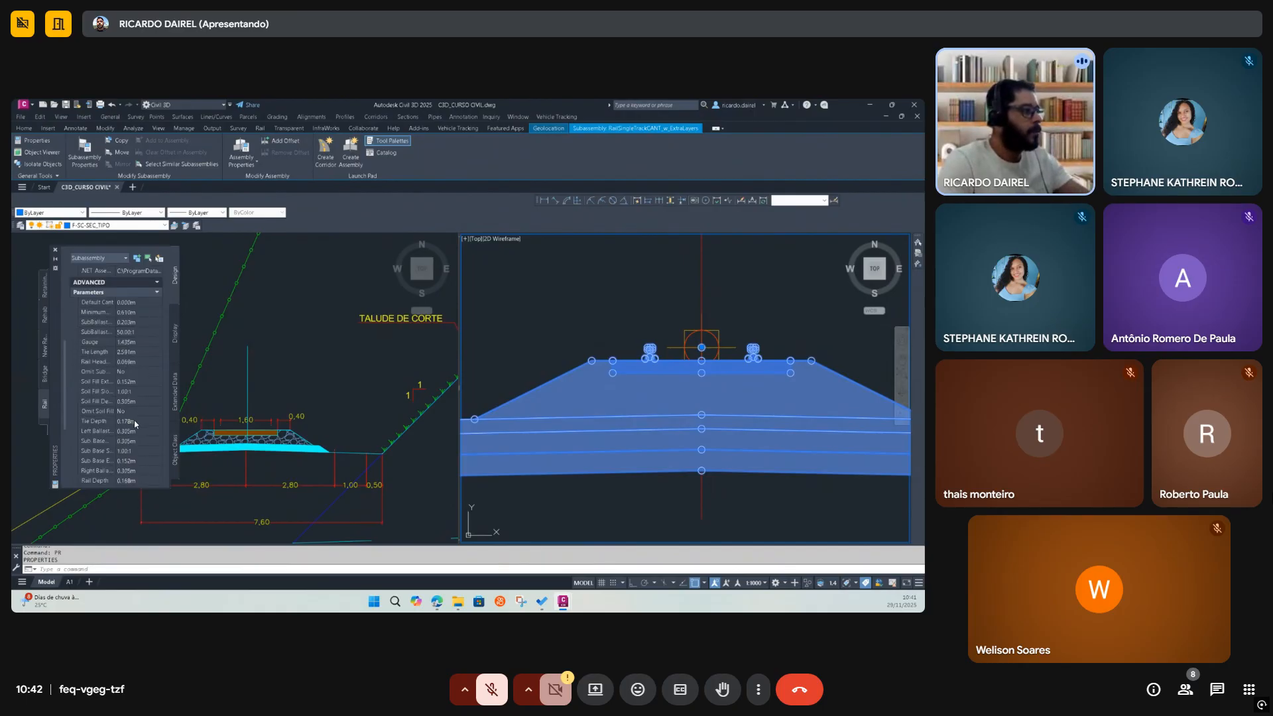
{"action": "scroll", "coordinate": [133, 422], "scroll_direction": "down", "scroll_amount": 5}
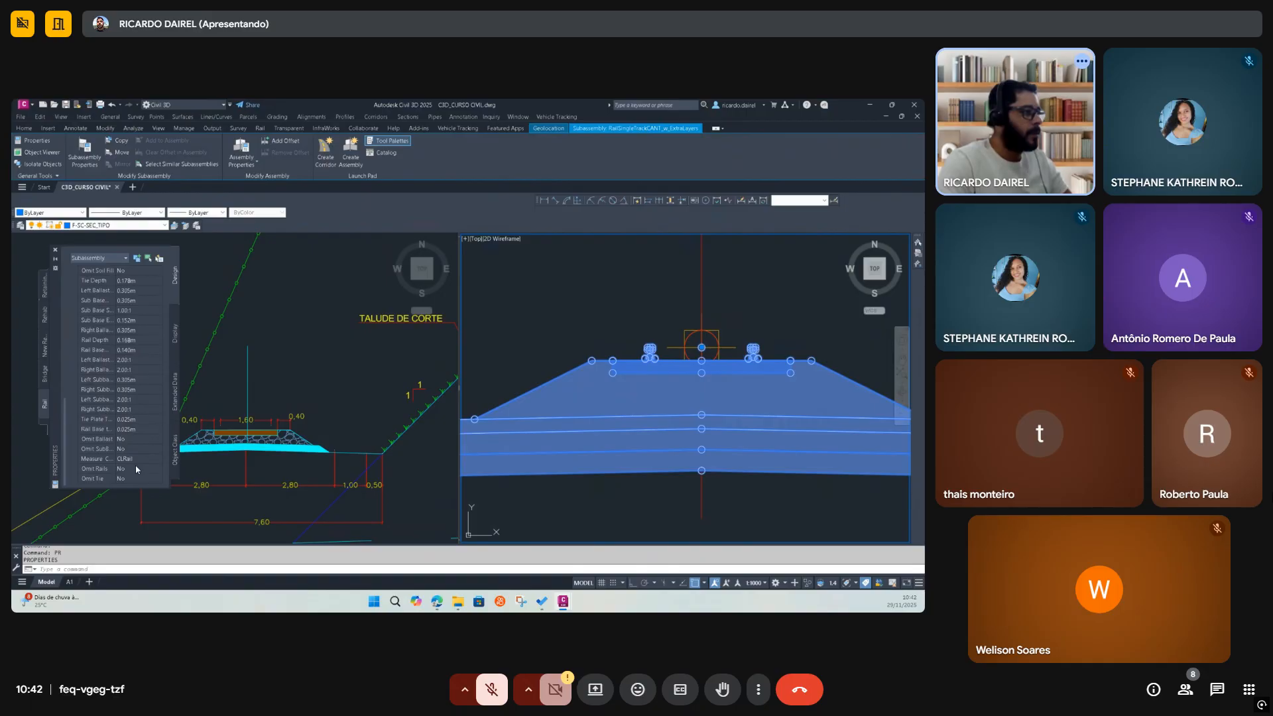
{"action": "scroll", "coordinate": [134, 443], "scroll_direction": "up", "scroll_amount": 2}
{"action": "scroll", "coordinate": [701, 473], "scroll_direction": "up", "scroll_amount": 3}
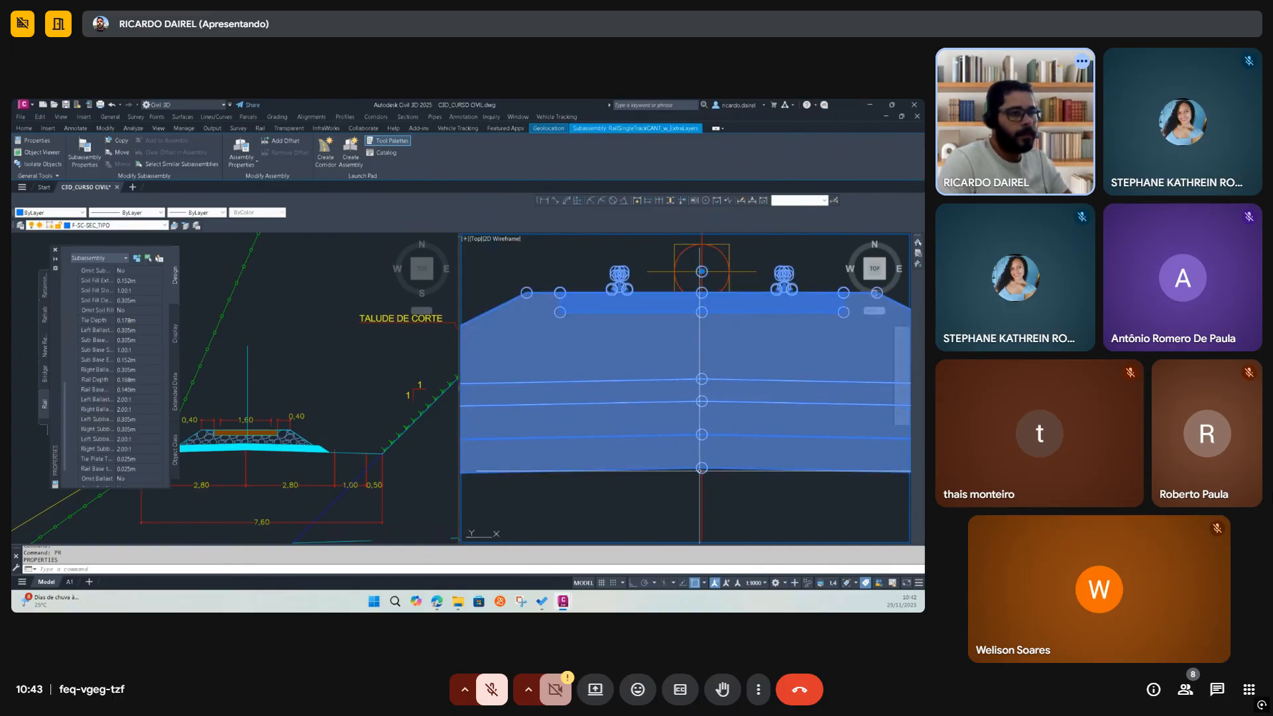
{"action": "mouse_move", "coordinate": [701, 471]}
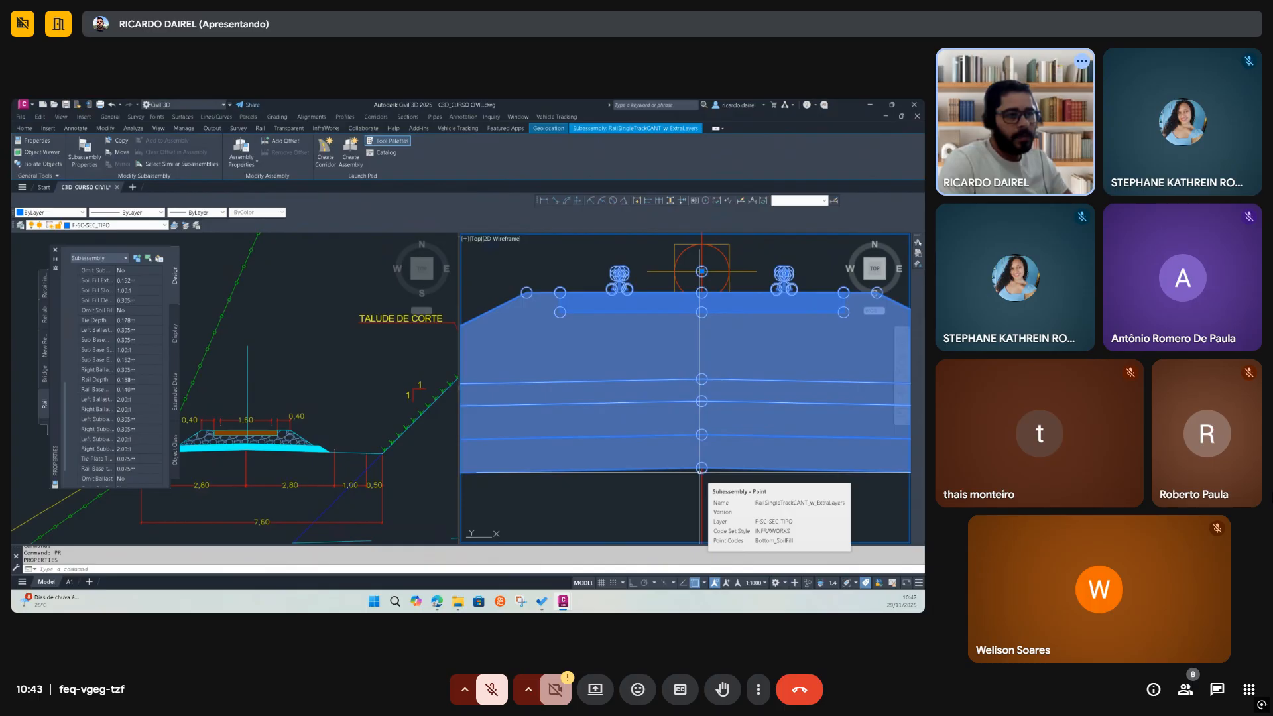
{"action": "scroll", "coordinate": [115, 429], "scroll_direction": "down", "scroll_amount": 2}
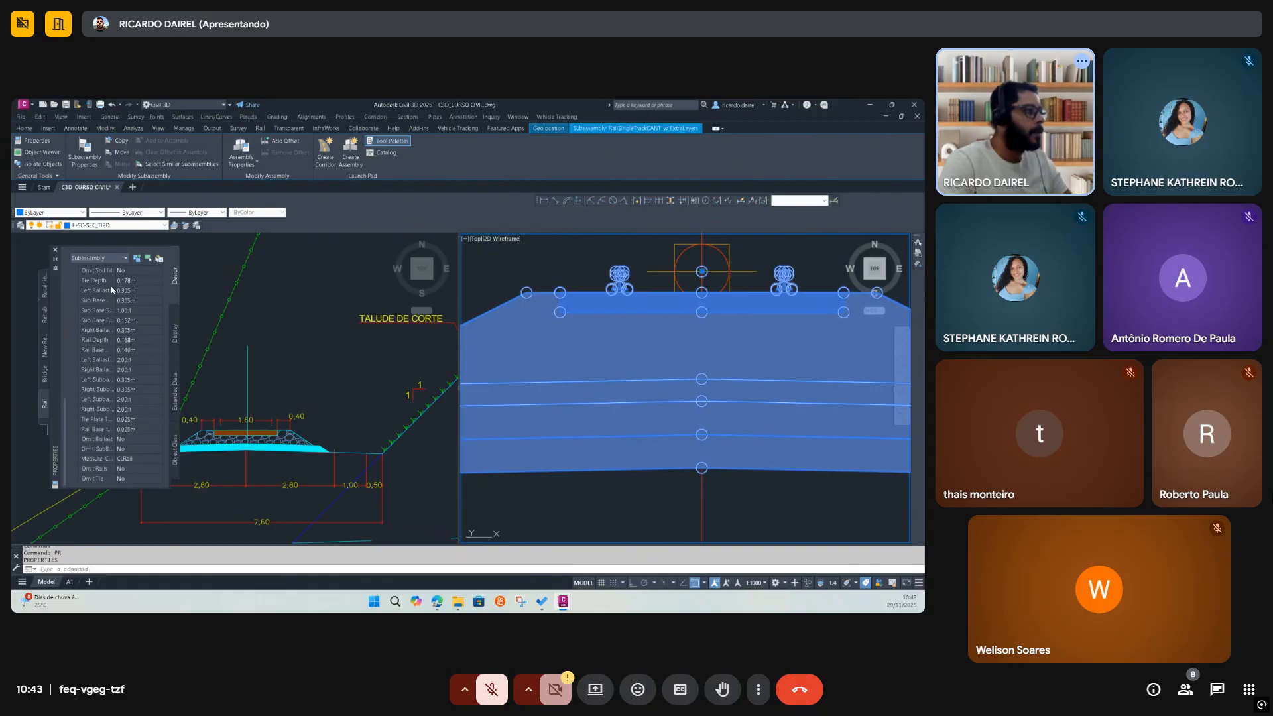
Widen the parameter name column in the subassembly's properties and set Omit Sub Base to Yes
{"action": "left_click_drag", "start_coordinate": [116, 272], "coordinate": [135, 273]}
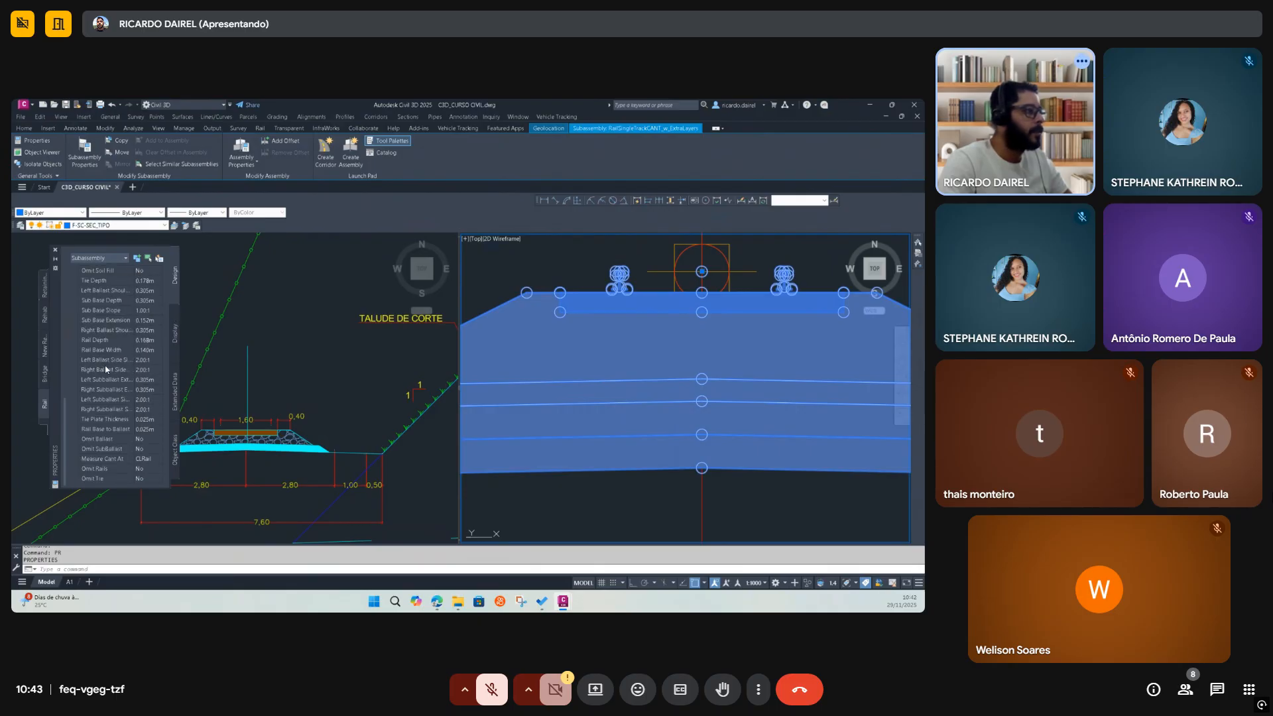
{"action": "scroll", "coordinate": [159, 352], "scroll_direction": "up", "scroll_amount": 3}
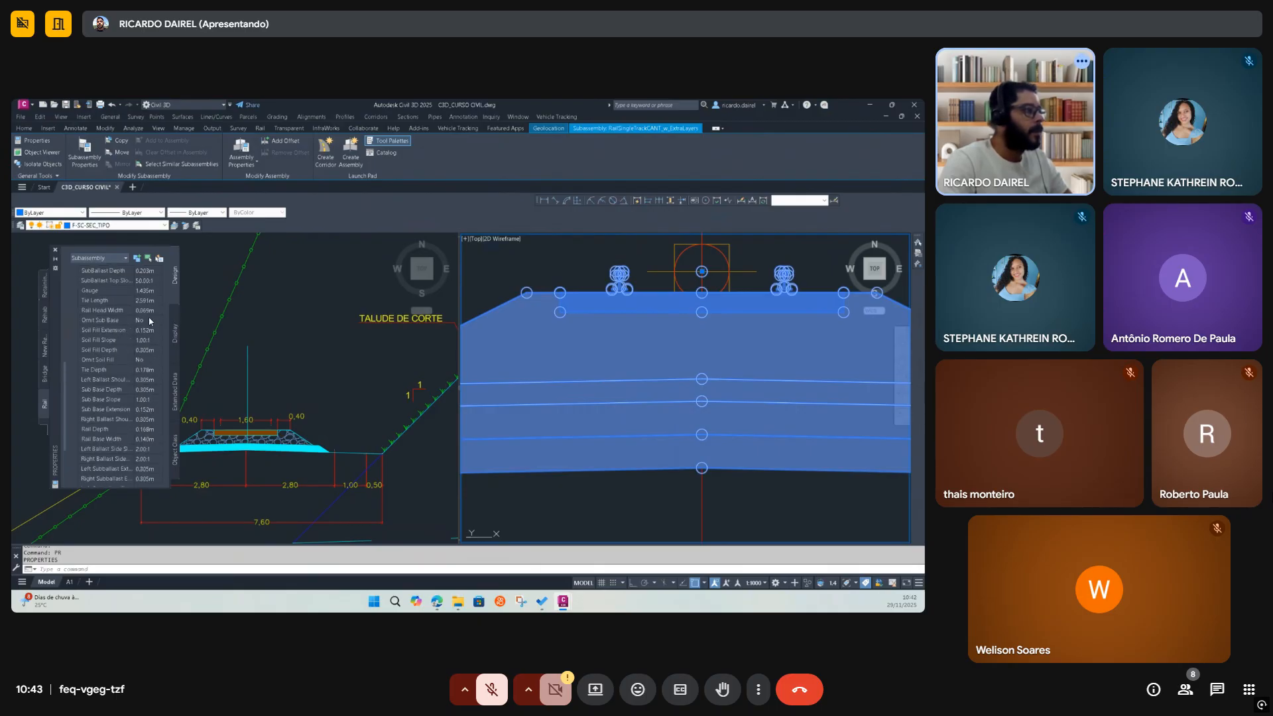
{"action": "left_click", "coordinate": [150, 322]}
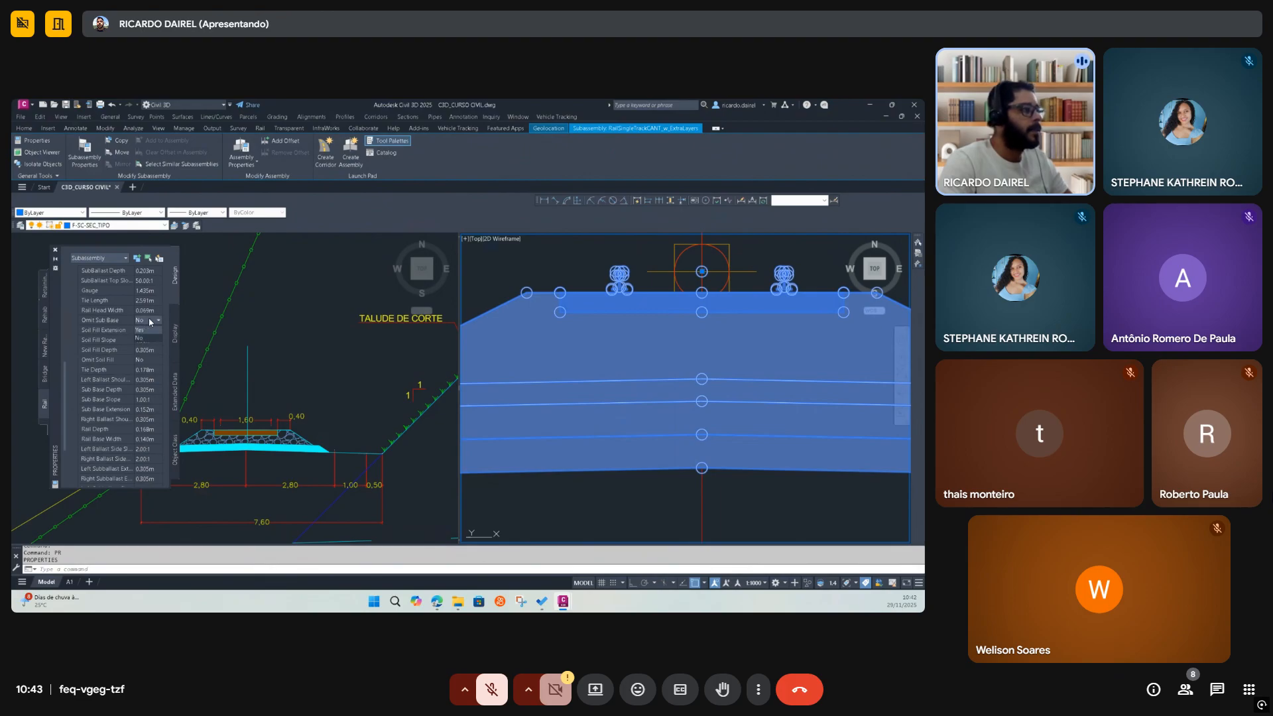
{"action": "left_click", "coordinate": [149, 329]}
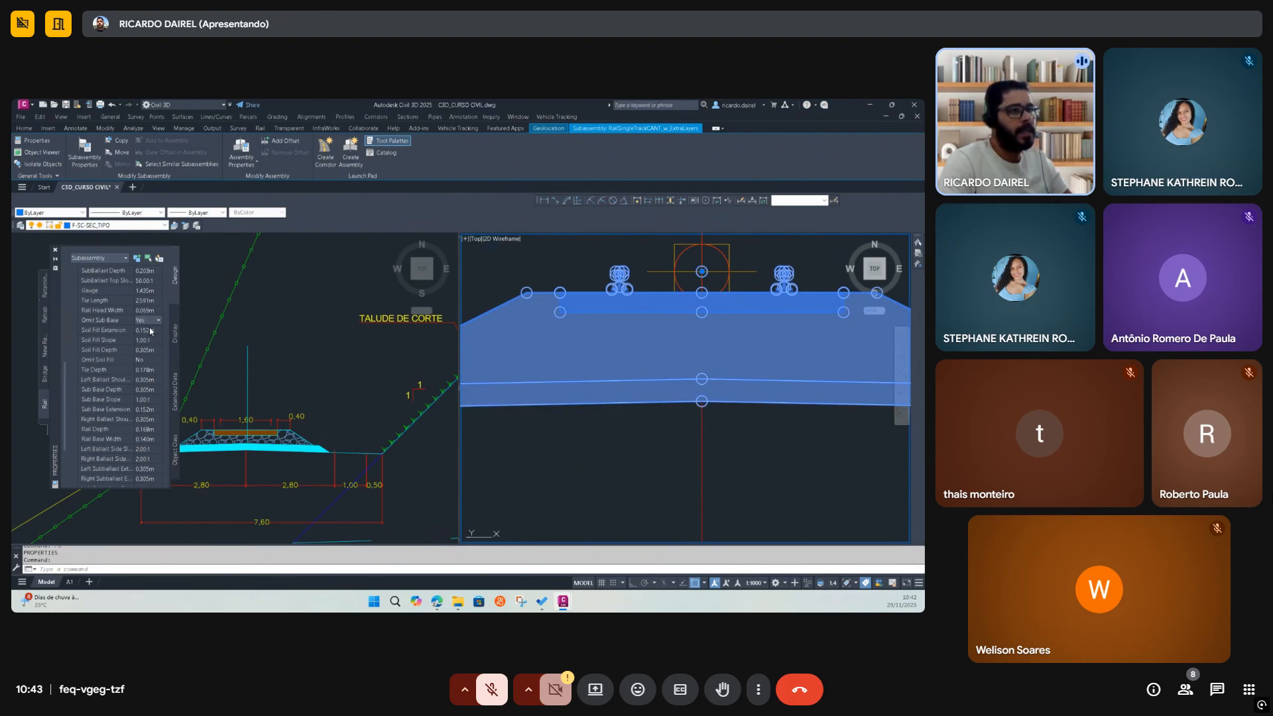
{"action": "scroll", "coordinate": [588, 461], "scroll_direction": "down", "scroll_amount": 4}
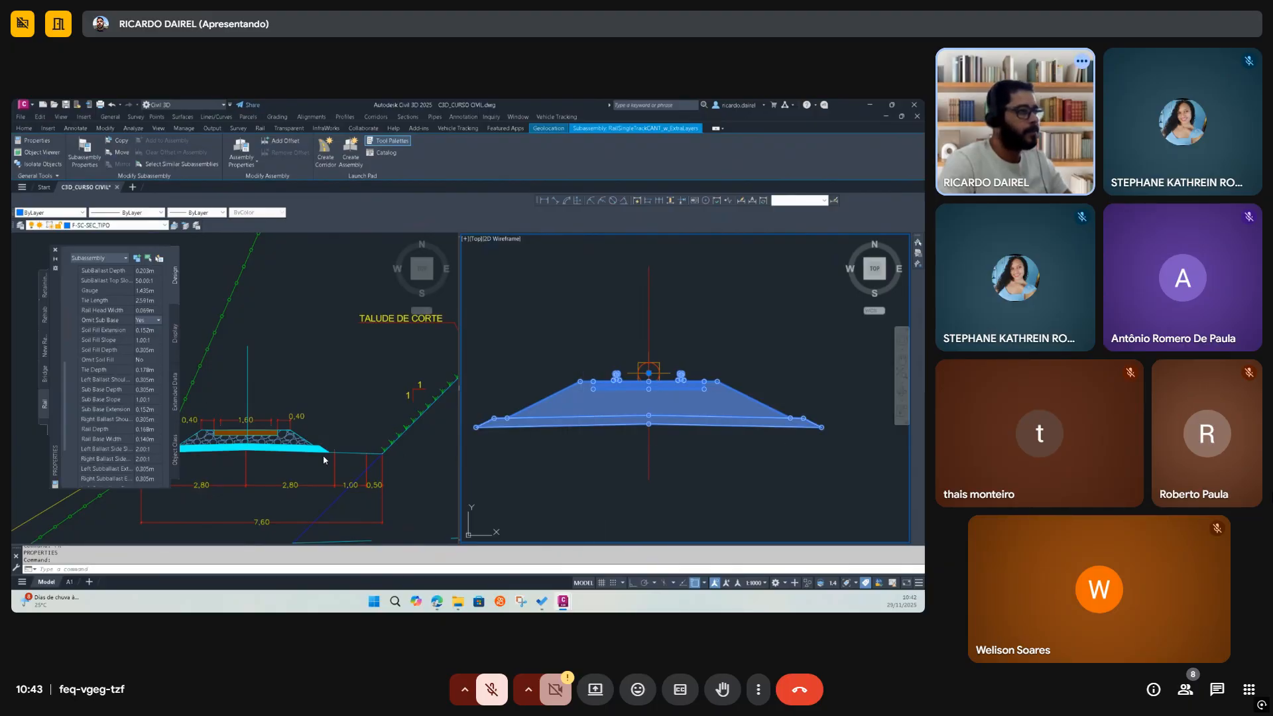
Set the subassembly's Minimum Ballast Depth to 0.300 m and its SubBallast Depth to 0.200 m
{"action": "scroll", "coordinate": [131, 383], "scroll_direction": "up", "scroll_amount": 3}
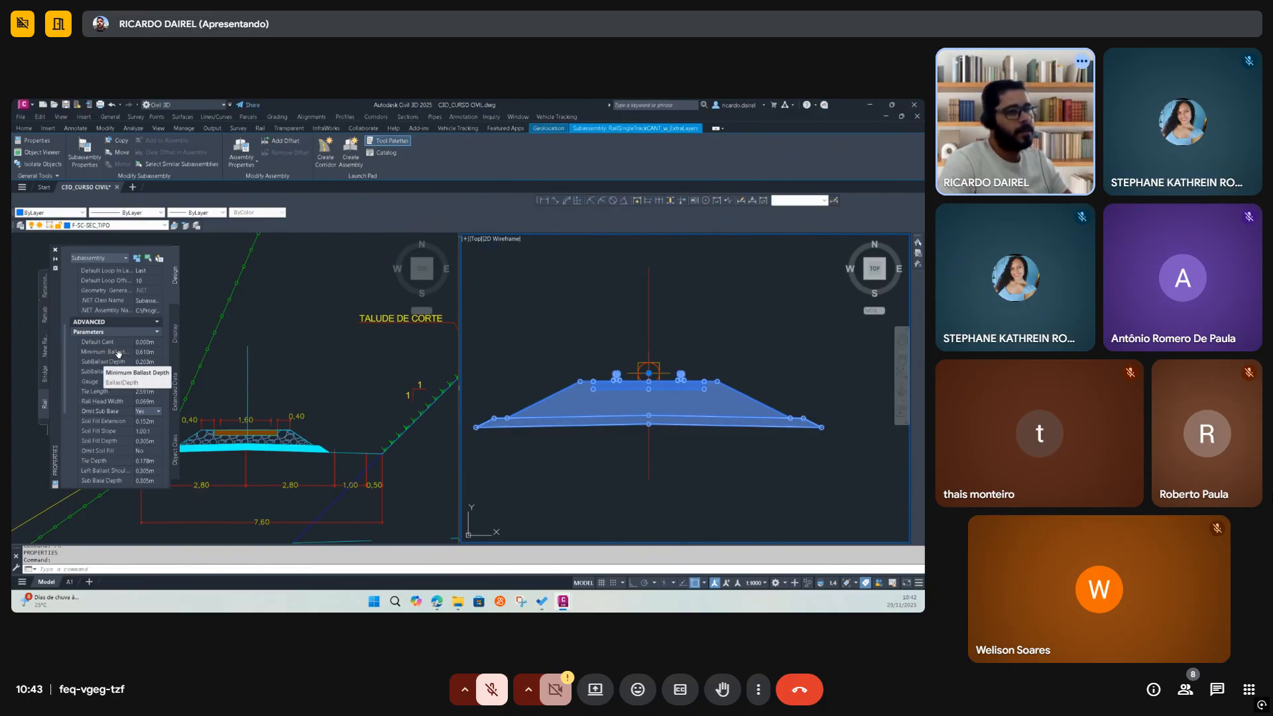
{"action": "left_click", "coordinate": [160, 351]}
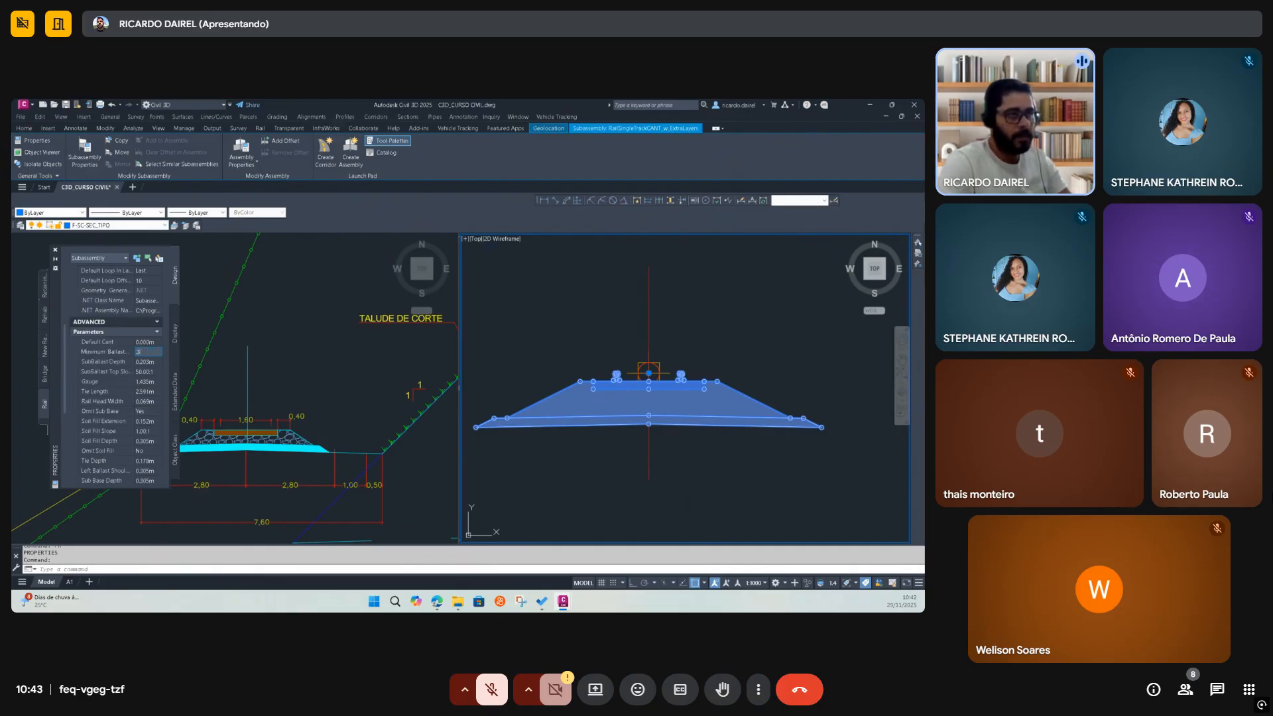
{"action": "type", "text": "3"}
{"action": "key", "text": "Tab"}
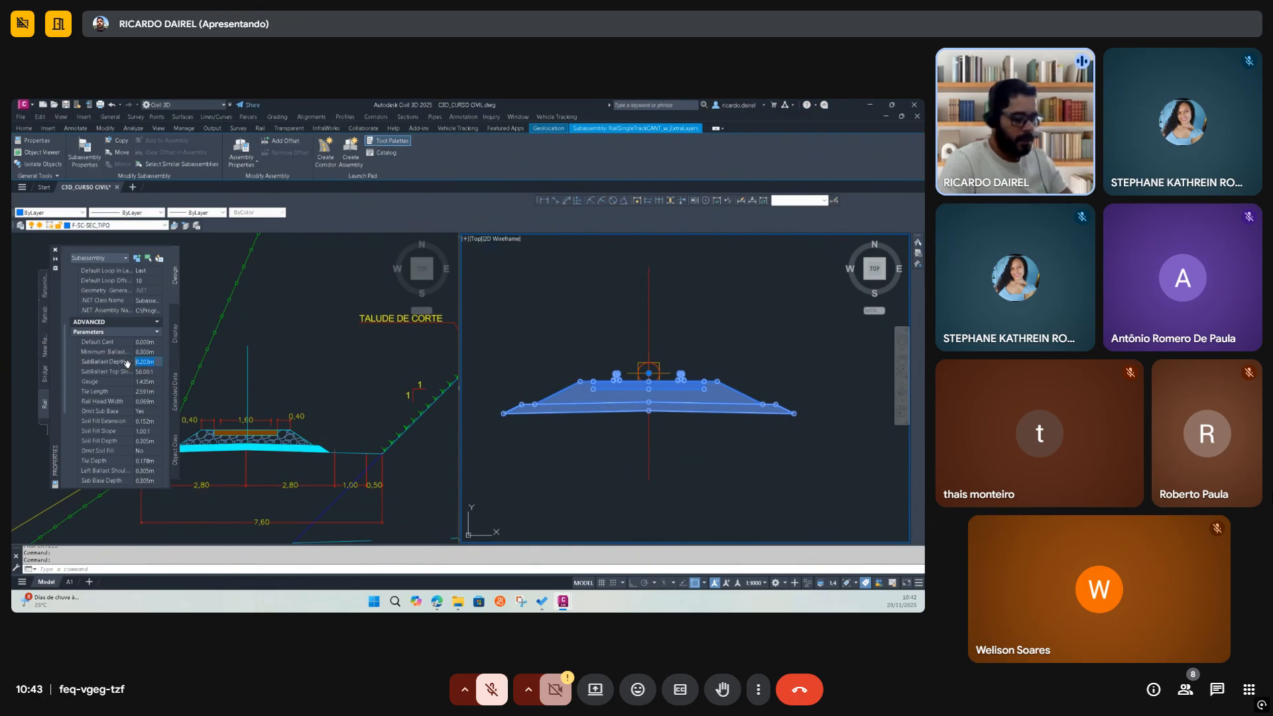
{"action": "type", "text": "2"}
{"action": "key", "text": "Tab"}
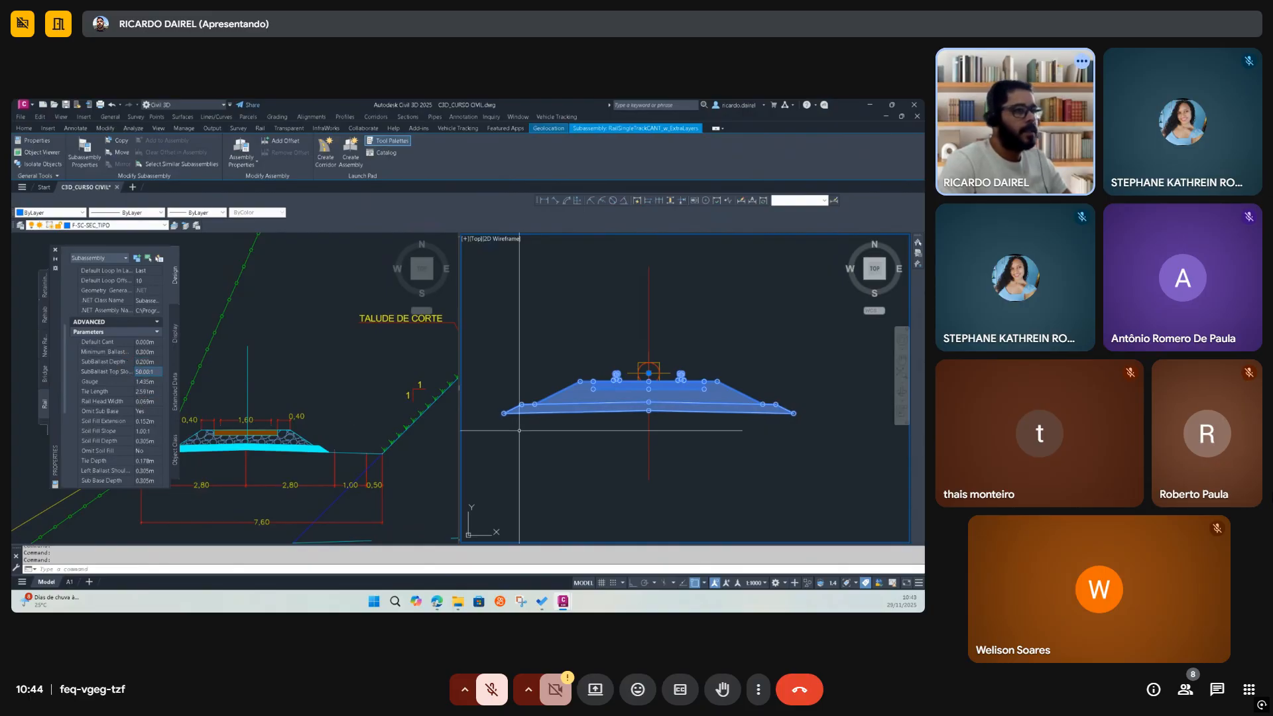
Add a horizontal linear dimension across the subballast ledge between the ballast toe and the outer shoulder point on the left side
{"action": "scroll", "coordinate": [518, 399], "scroll_direction": "up", "scroll_amount": 2}
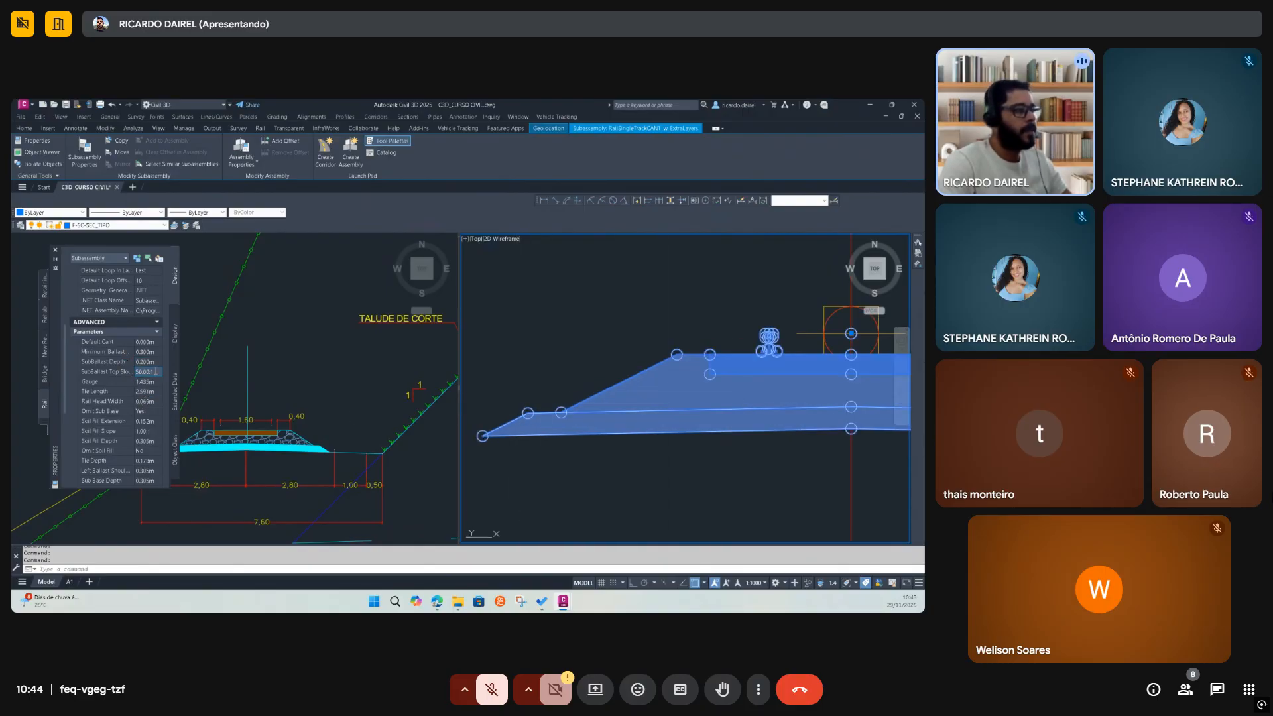
{"action": "mouse_move", "coordinate": [528, 412]}
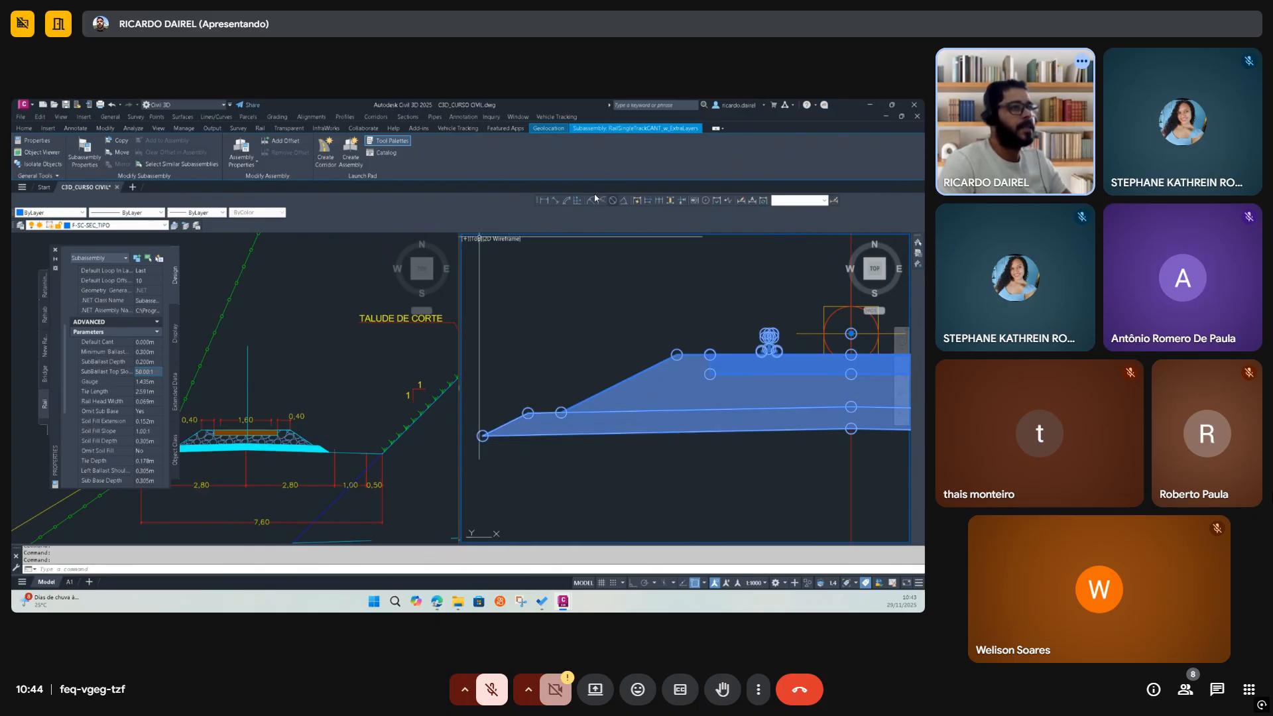
{"action": "left_click", "coordinate": [554, 200]}
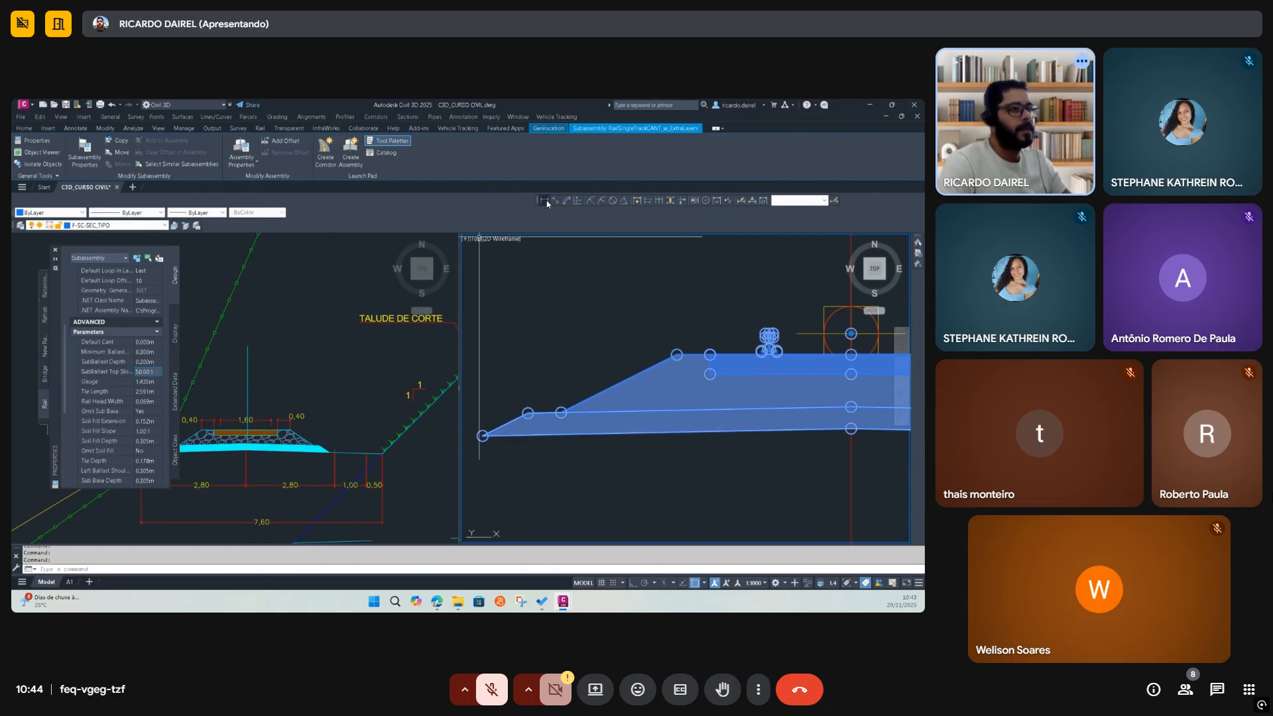
{"action": "left_click", "coordinate": [561, 413]}
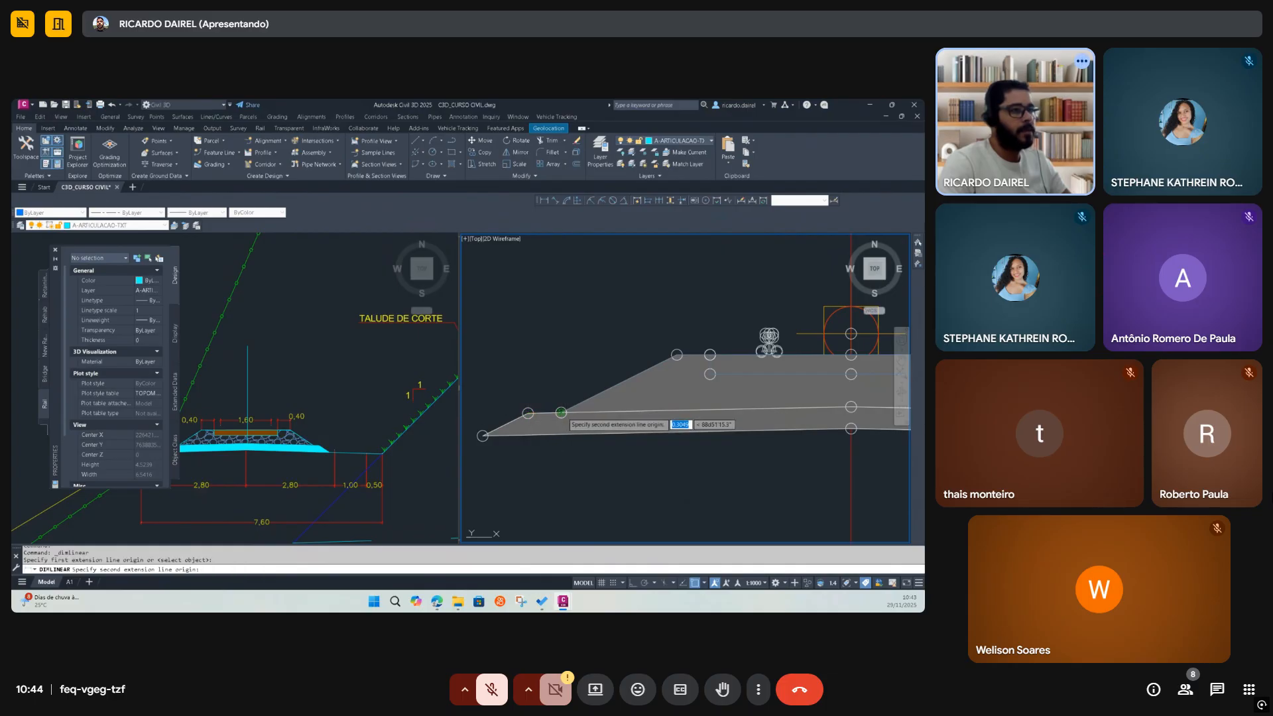
{"action": "left_click", "coordinate": [561, 413]}
{"action": "left_click", "coordinate": [555, 371]}
Place the subballast ledge dimension and match its properties to a dimension of the reference cross-section
{"action": "scroll", "coordinate": [555, 370], "scroll_direction": "down", "scroll_amount": 3}
{"action": "scroll", "coordinate": [638, 397], "scroll_direction": "down", "scroll_amount": 3}
{"action": "scroll", "coordinate": [617, 401], "scroll_direction": "down", "scroll_amount": 2}
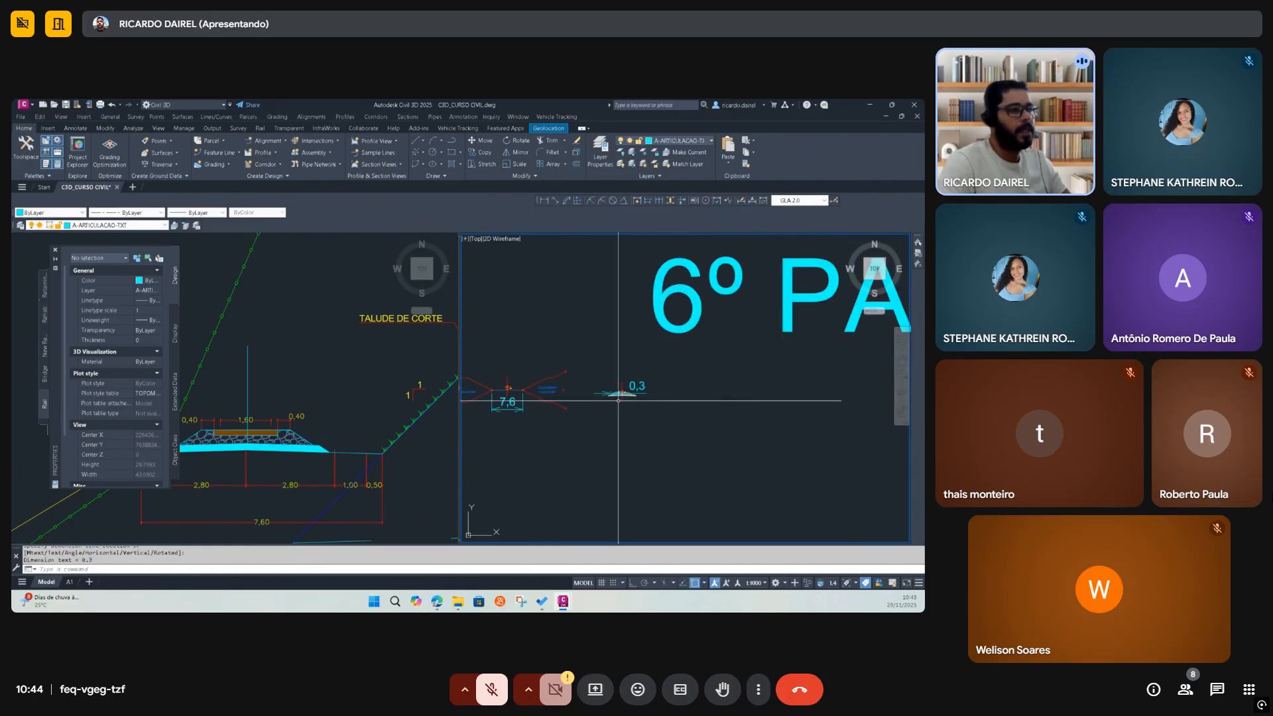
{"action": "scroll", "coordinate": [520, 400], "scroll_direction": "up", "scroll_amount": 2}
{"action": "scroll", "coordinate": [588, 395], "scroll_direction": "down", "scroll_amount": 4}
{"action": "scroll", "coordinate": [564, 424], "scroll_direction": "down", "scroll_amount": 2}
{"action": "scroll", "coordinate": [530, 457], "scroll_direction": "up", "scroll_amount": 5}
{"action": "type", "text": "ma"}
{"action": "key", "text": "Return"}
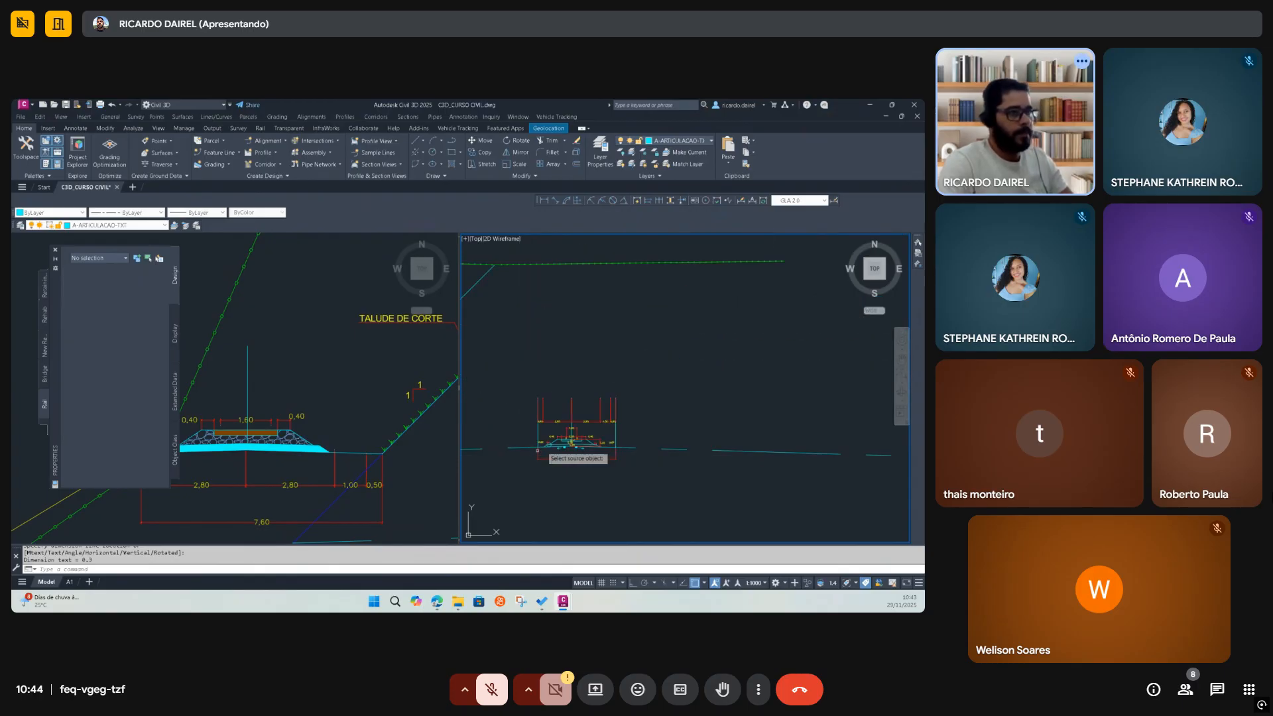
{"action": "scroll", "coordinate": [558, 420], "scroll_direction": "up", "scroll_amount": 2}
{"action": "left_click", "coordinate": [558, 420]}
{"action": "scroll", "coordinate": [554, 441], "scroll_direction": "down", "scroll_amount": 5}
{"action": "scroll", "coordinate": [558, 437], "scroll_direction": "up", "scroll_amount": 10}
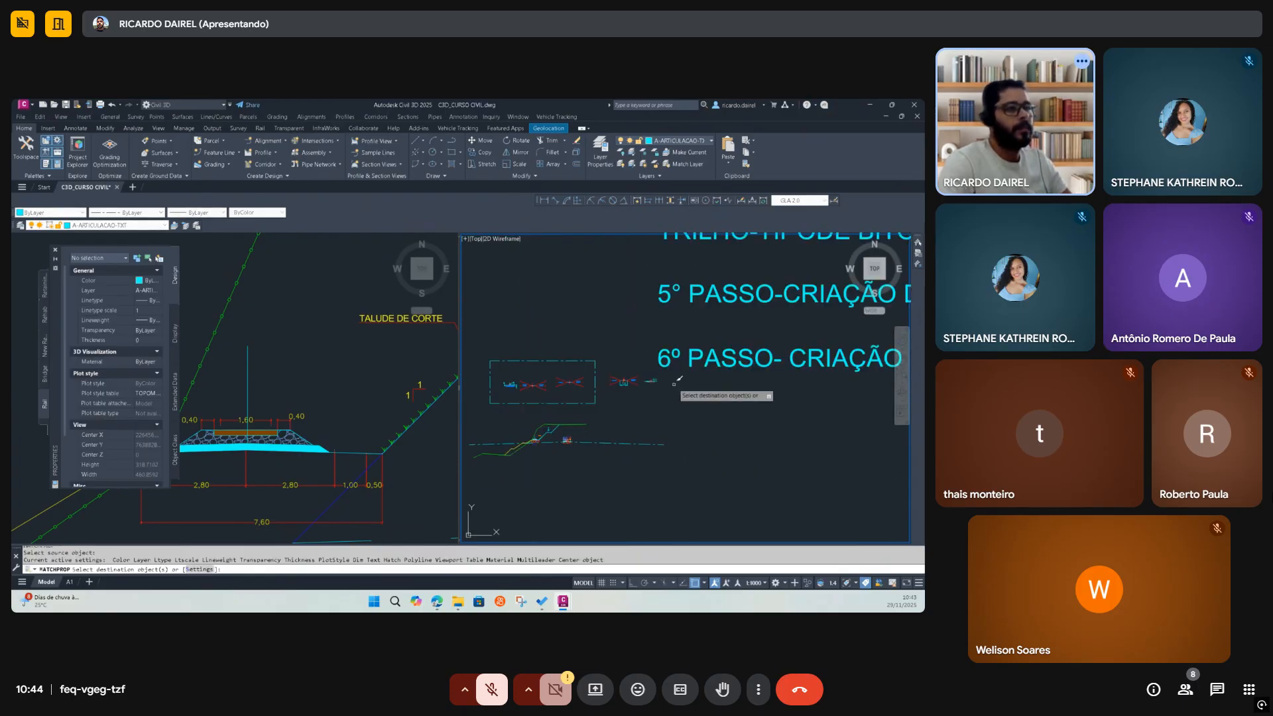
{"action": "key", "text": "Escape"}
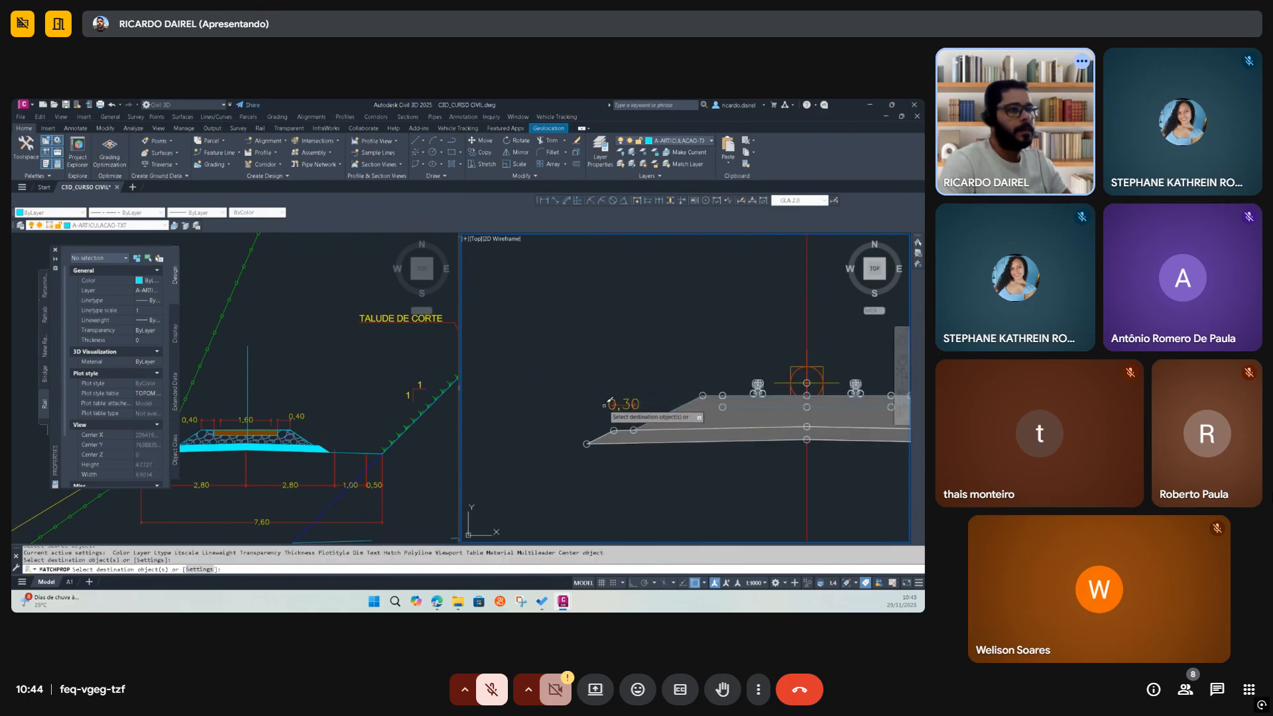
Set the rail subassembly's Gauge to 1.000 m
{"action": "scroll", "coordinate": [650, 415], "scroll_direction": "up", "scroll_amount": 2}
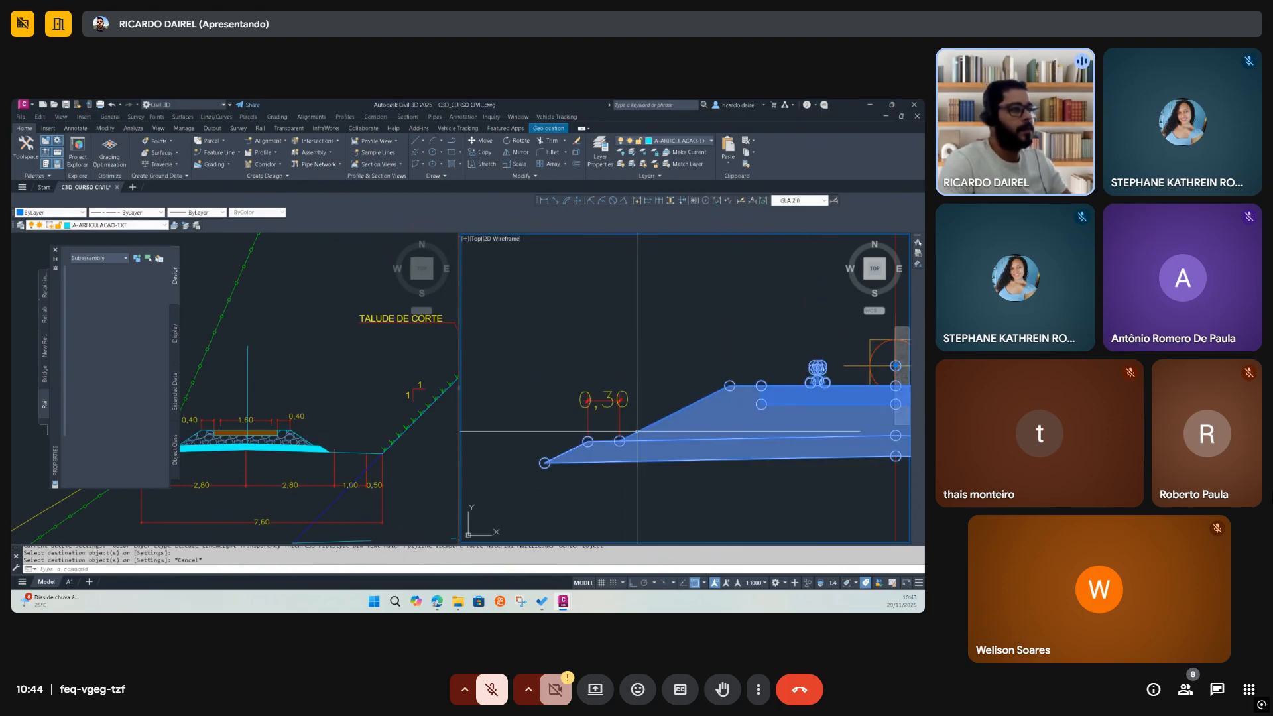
{"action": "left_click", "coordinate": [635, 432]}
{"action": "scroll", "coordinate": [141, 418], "scroll_direction": "down", "scroll_amount": 2}
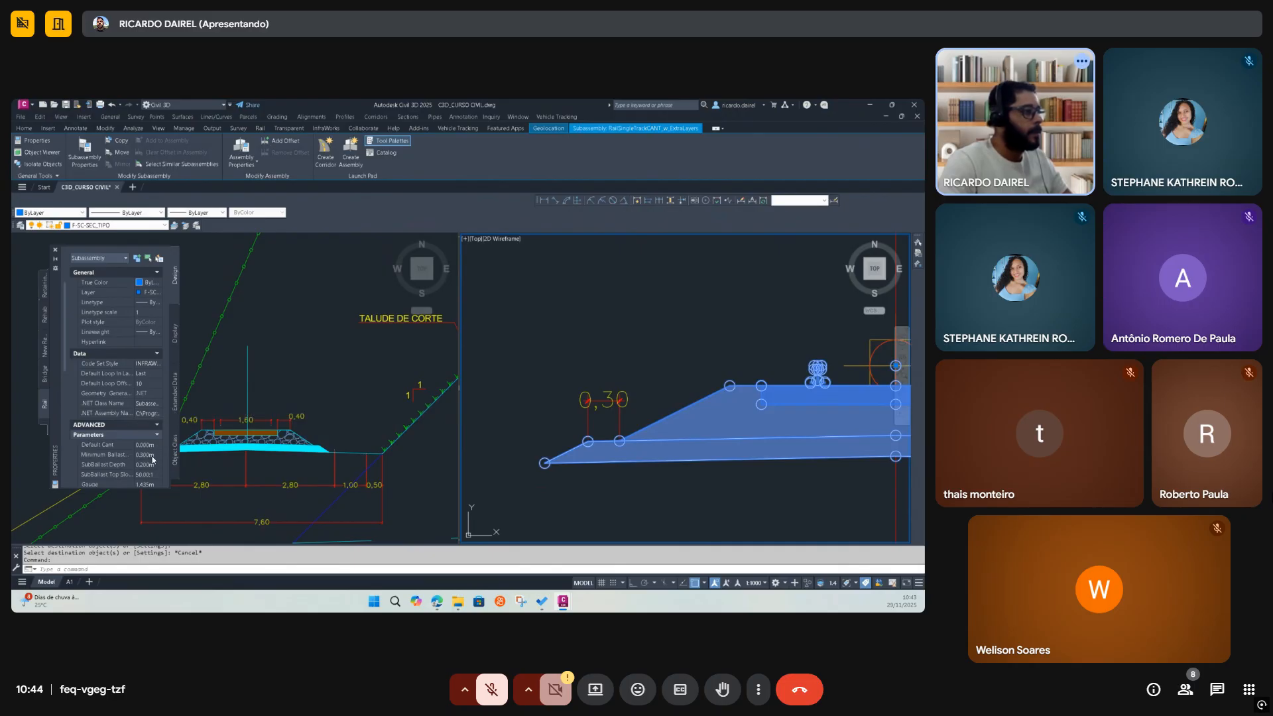
{"action": "scroll", "coordinate": [151, 463], "scroll_direction": "down", "scroll_amount": 2}
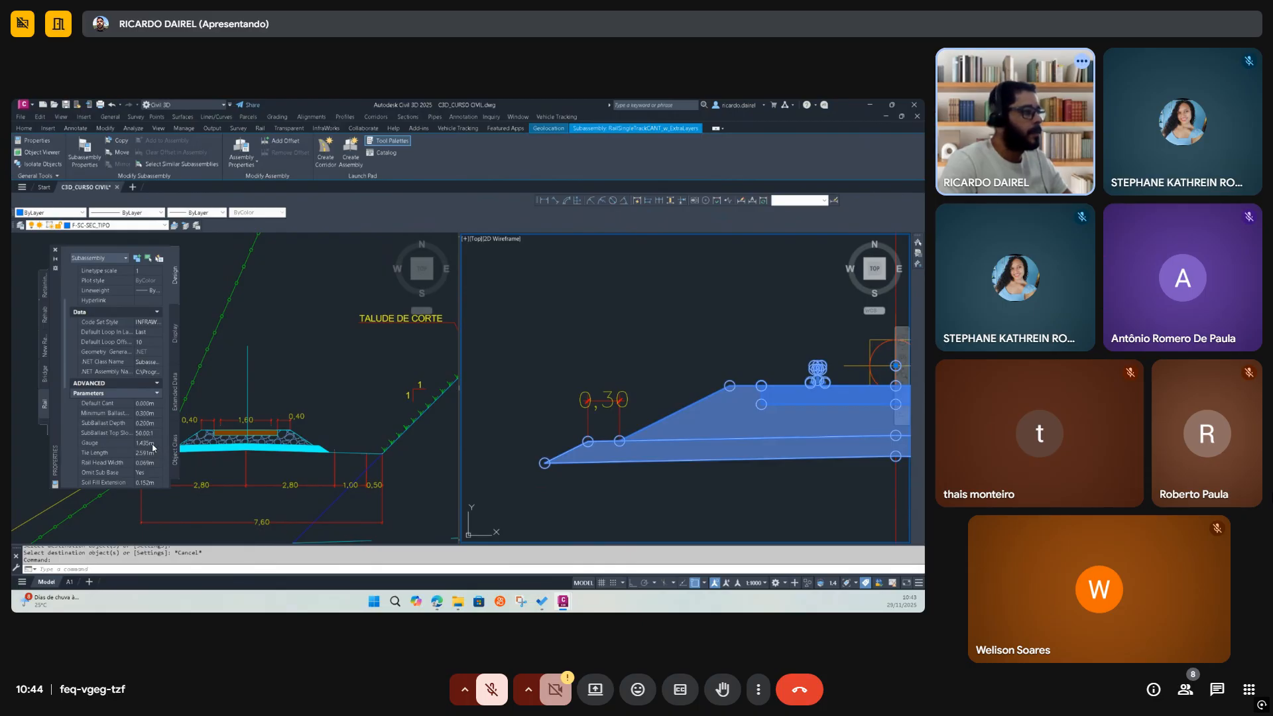
{"action": "left_click", "coordinate": [154, 443]}
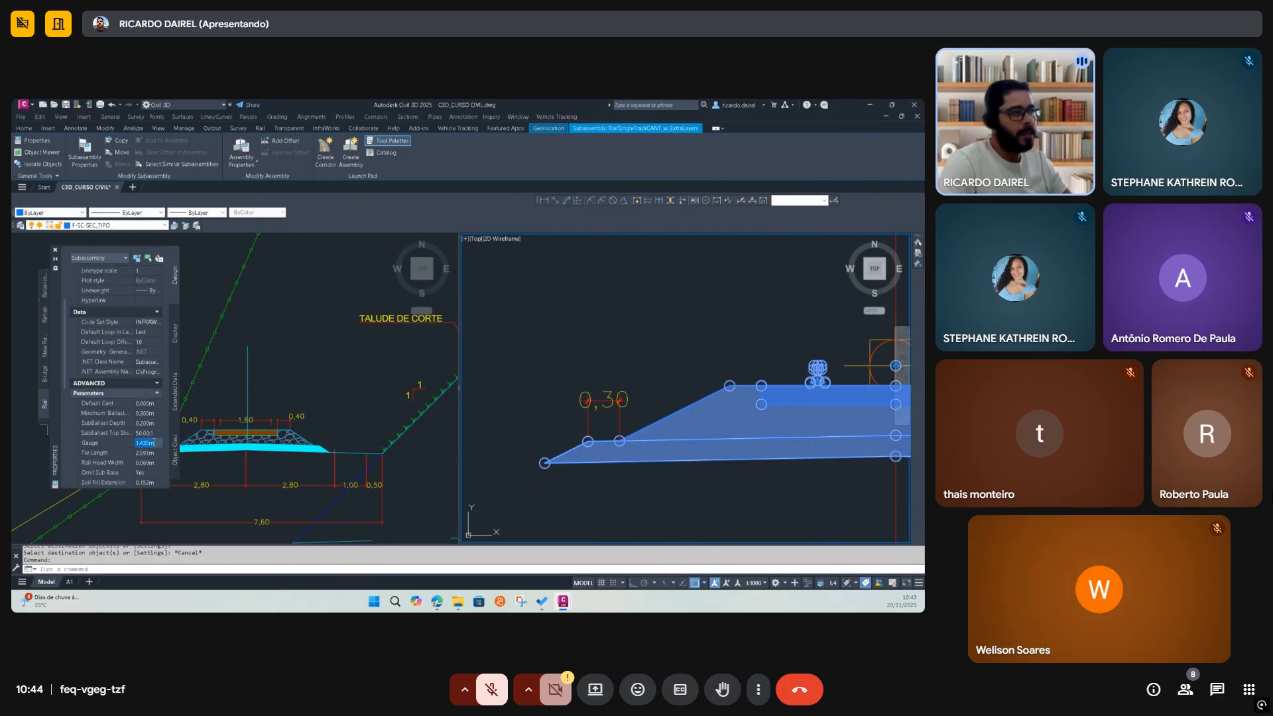
{"action": "type", "text": "1"}
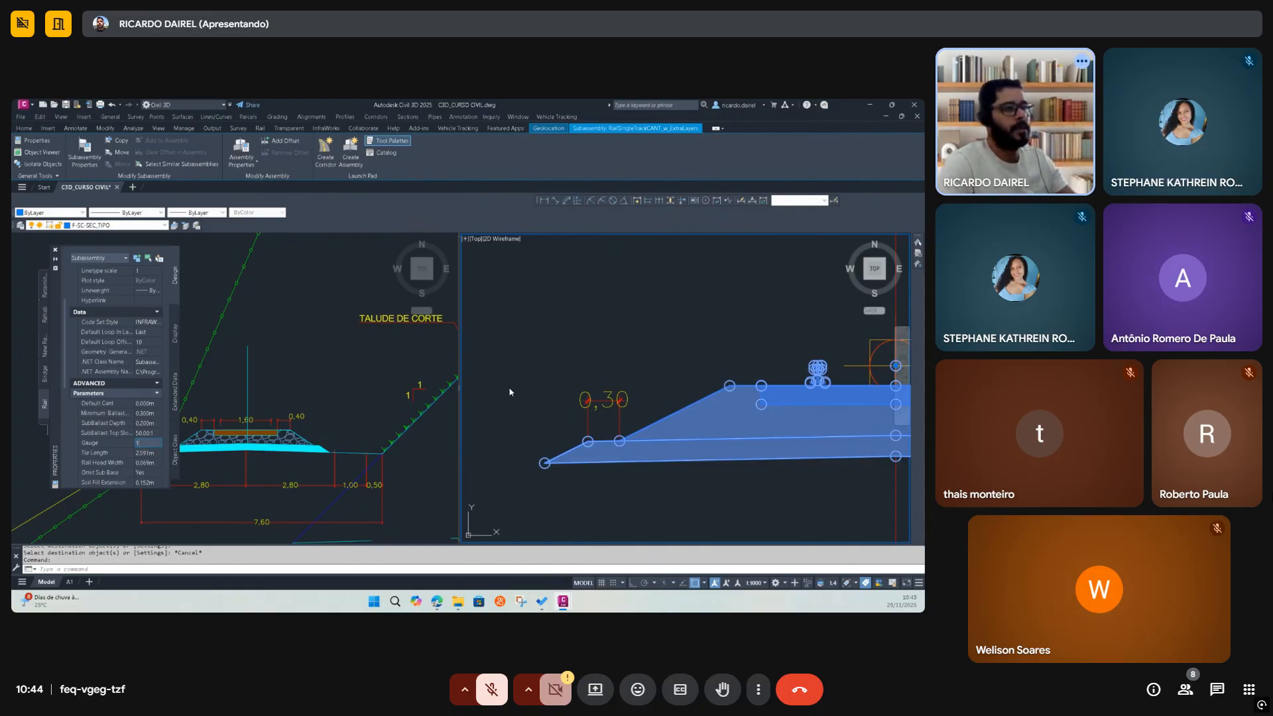
{"action": "scroll", "coordinate": [515, 383], "scroll_direction": "down", "scroll_amount": 3}
{"action": "scroll", "coordinate": [634, 372], "scroll_direction": "up", "scroll_amount": 2}
{"action": "scroll", "coordinate": [544, 396], "scroll_direction": "up", "scroll_amount": 1}
{"action": "scroll", "coordinate": [634, 387], "scroll_direction": "down", "scroll_amount": 2}
{"action": "scroll", "coordinate": [569, 402], "scroll_direction": "up", "scroll_amount": 2}
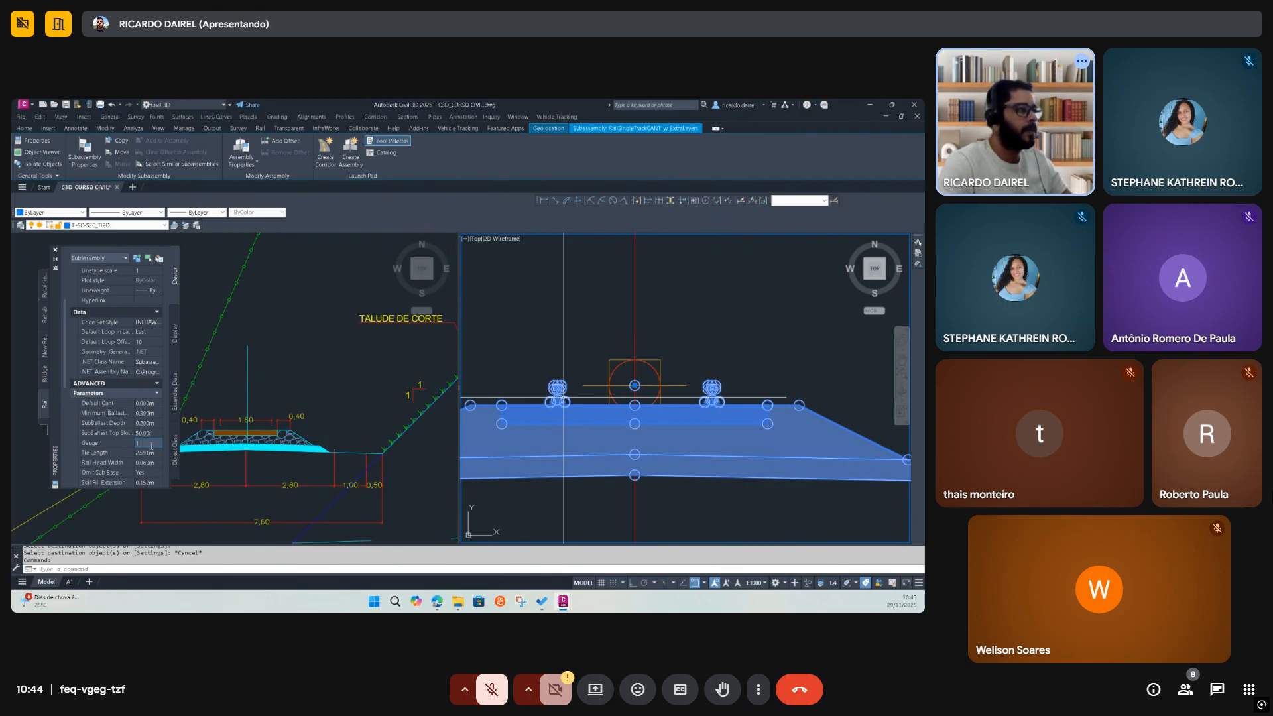
{"action": "key", "text": "Return"}
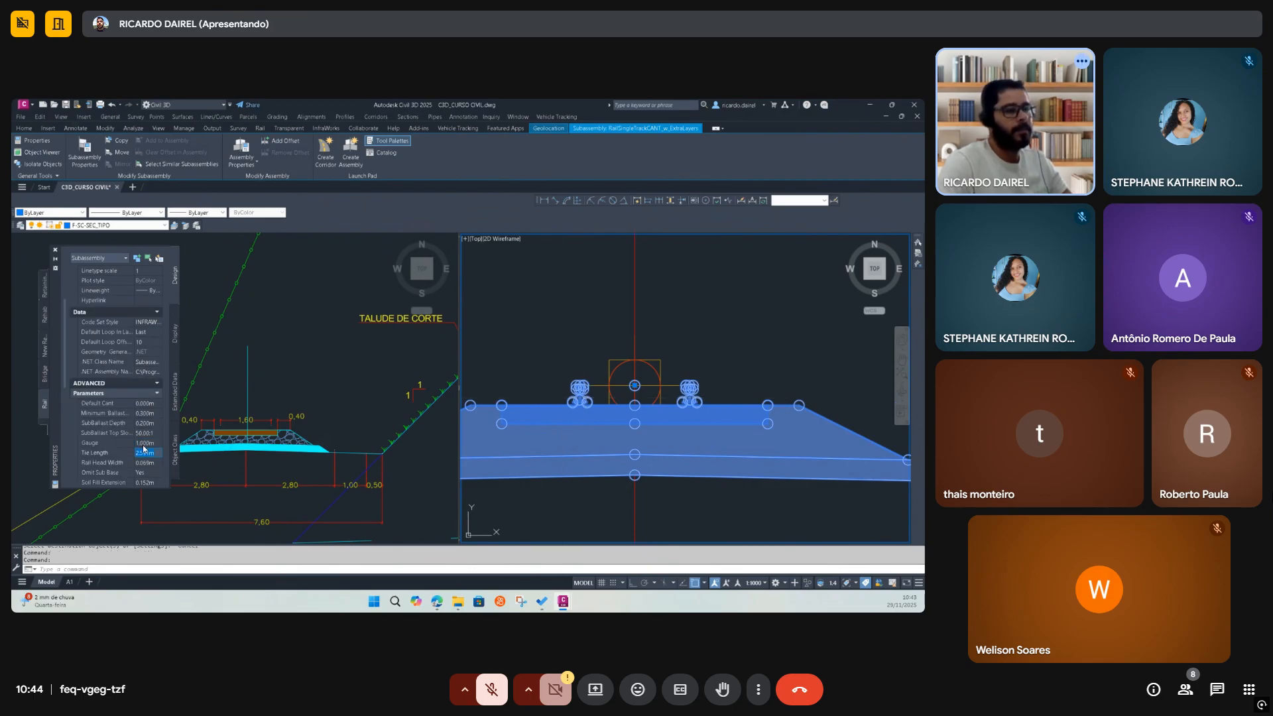
Add a horizontal linear dimension above the track between the two rails to show the gauge
{"action": "key", "text": "Escape"}
{"action": "left_click", "coordinate": [544, 200]}
{"action": "scroll", "coordinate": [700, 365], "scroll_direction": "down", "scroll_amount": 4}
{"action": "scroll", "coordinate": [663, 373], "scroll_direction": "up", "scroll_amount": 6}
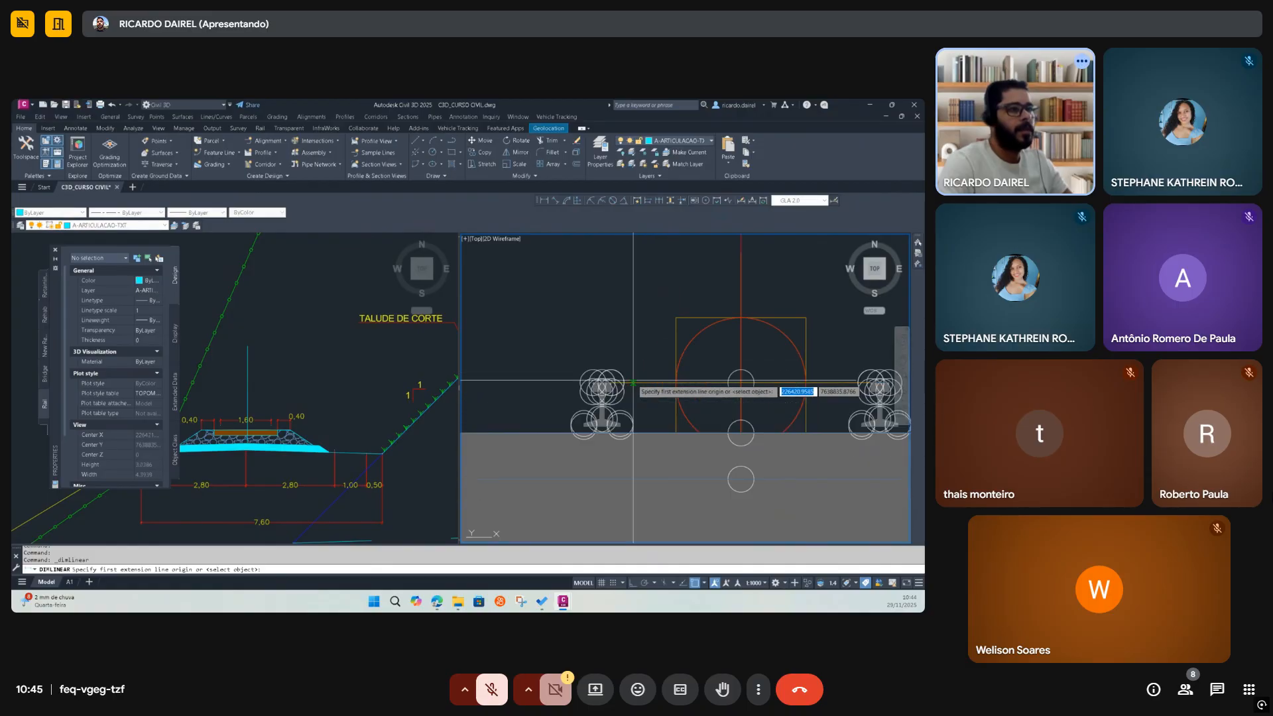
{"action": "left_click", "coordinate": [598, 387]}
{"action": "scroll", "coordinate": [575, 416], "scroll_direction": "down", "scroll_amount": 6}
{"action": "scroll", "coordinate": [736, 407], "scroll_direction": "up", "scroll_amount": 4}
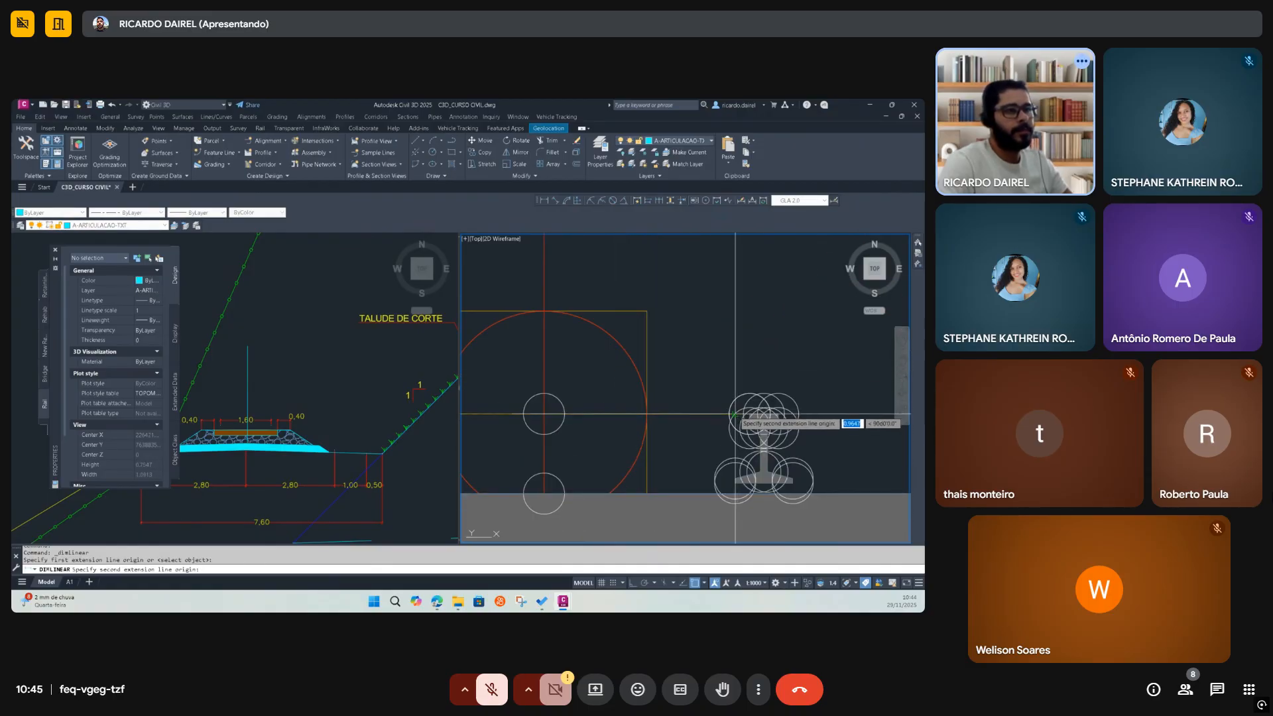
{"action": "left_click", "coordinate": [750, 414]}
{"action": "left_click", "coordinate": [744, 380]}
{"action": "scroll", "coordinate": [736, 385], "scroll_direction": "down", "scroll_amount": 4}
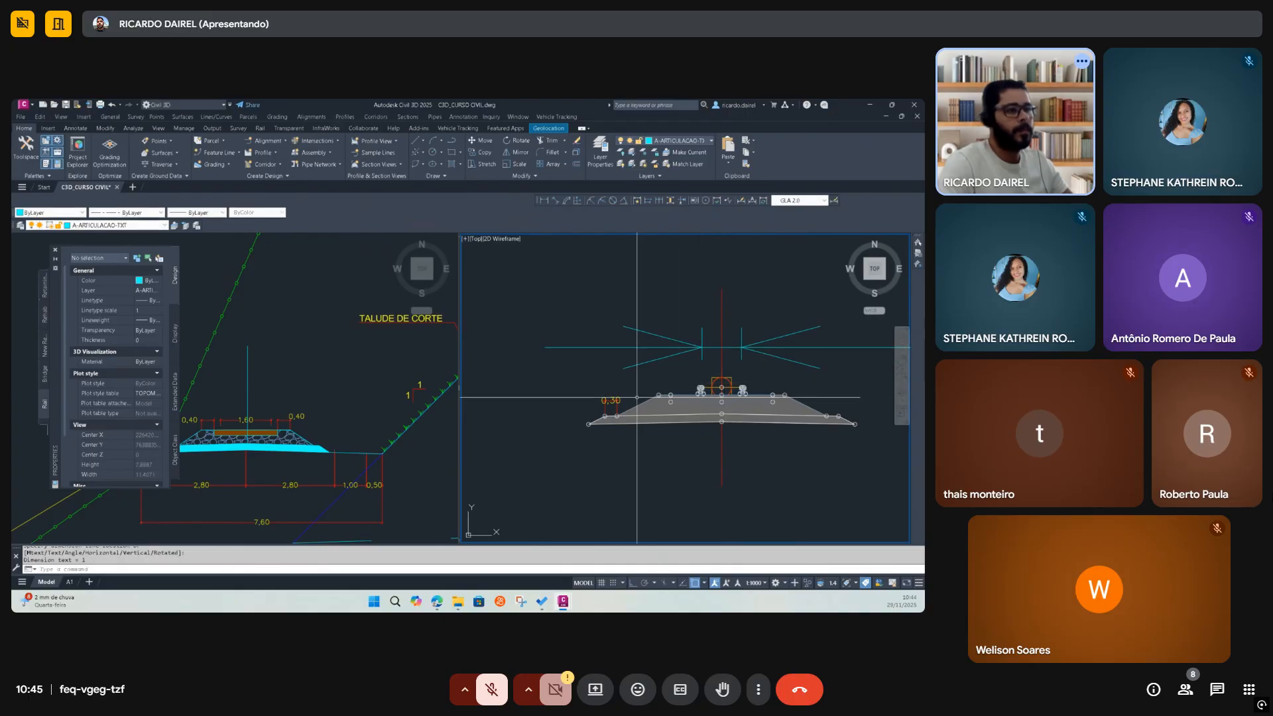
Match the gauge dimension's properties to those of the subballast ledge dimension
{"action": "scroll", "coordinate": [637, 401], "scroll_direction": "up", "scroll_amount": 3}
{"action": "type", "text": "A"}
{"action": "key", "text": "Return"}
{"action": "left_click", "coordinate": [595, 402]}
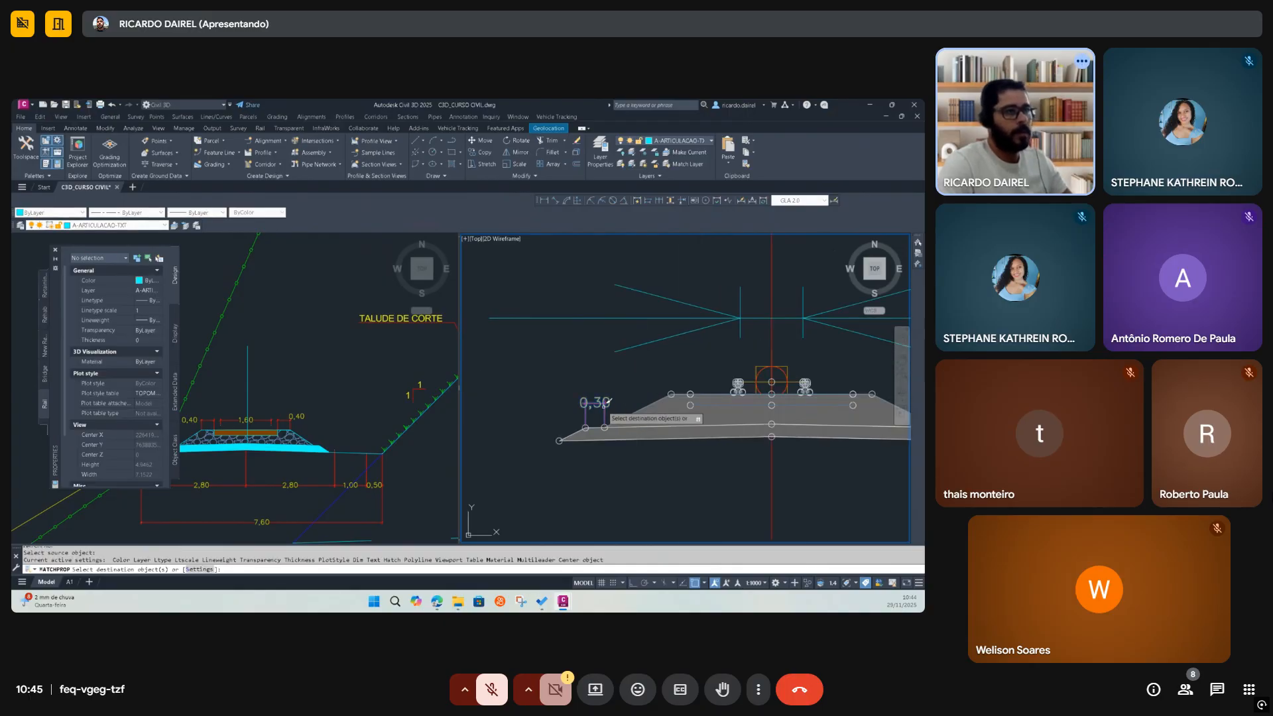
{"action": "key", "text": "Escape"}
Set the rail subassembly's Tie Length to 2.000 m
{"action": "scroll", "coordinate": [802, 386], "scroll_direction": "up", "scroll_amount": 4}
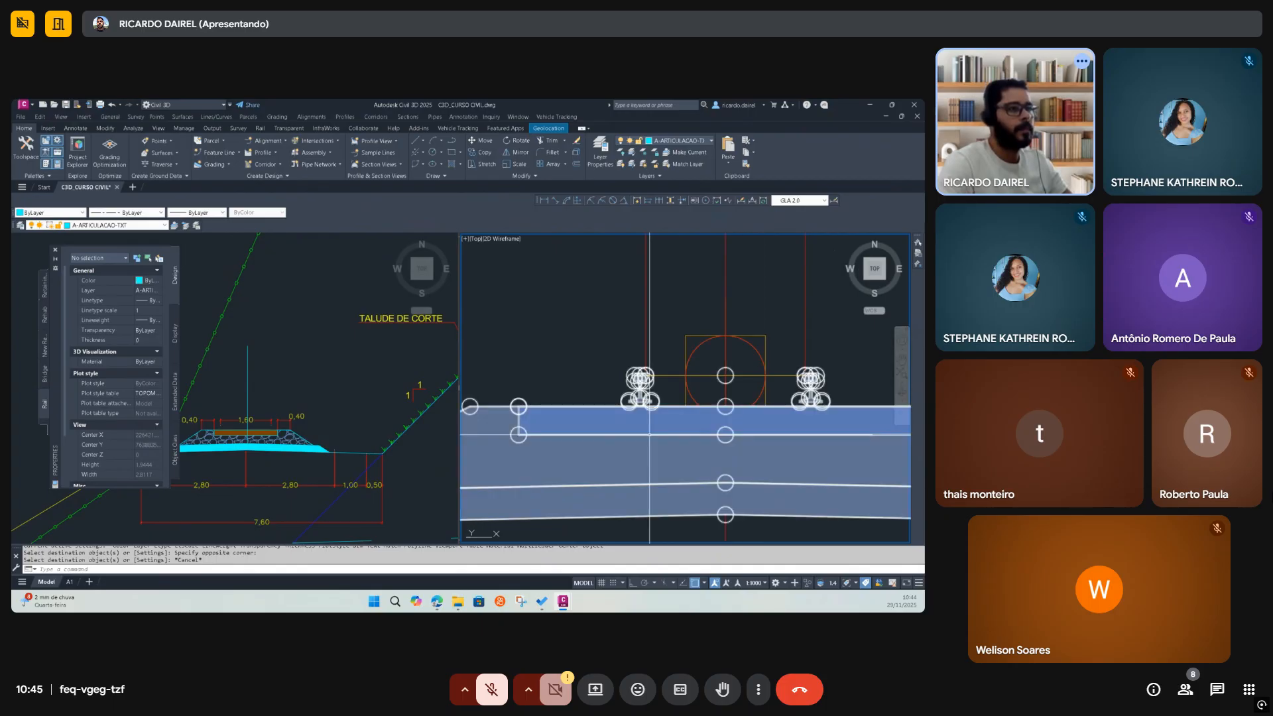
{"action": "left_click", "coordinate": [518, 431]}
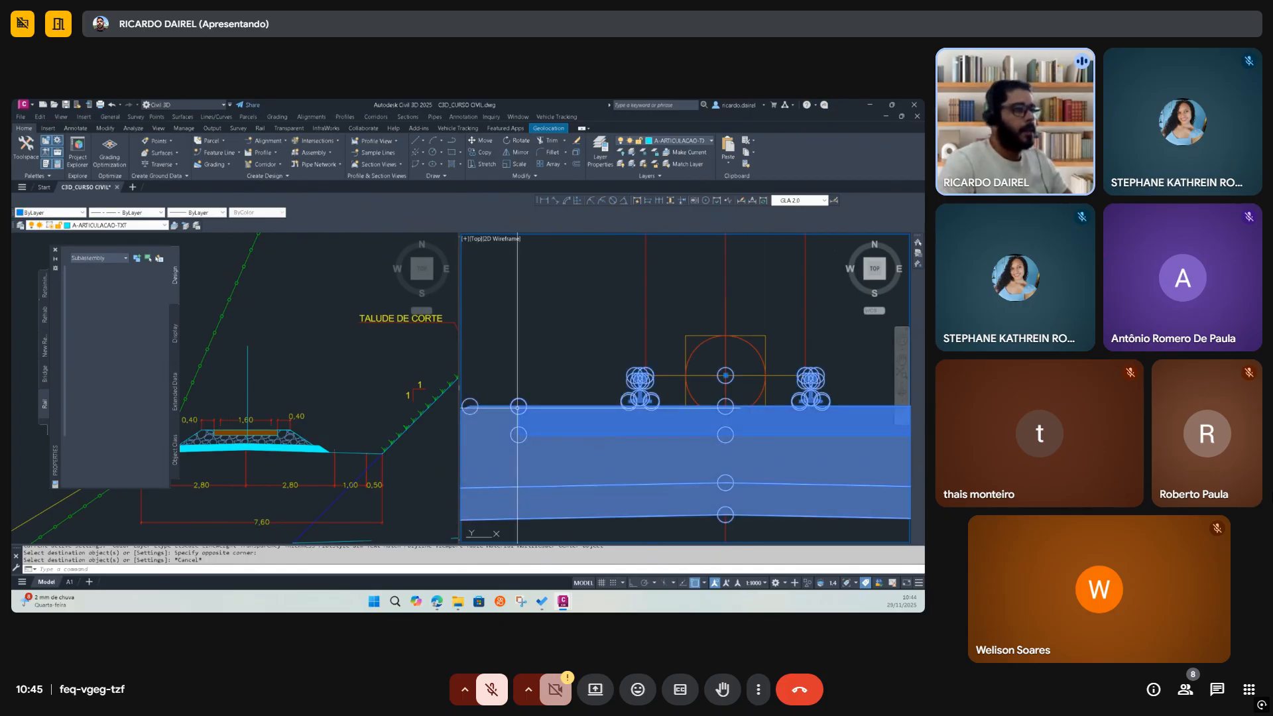
{"action": "scroll", "coordinate": [146, 420], "scroll_direction": "down", "scroll_amount": 4}
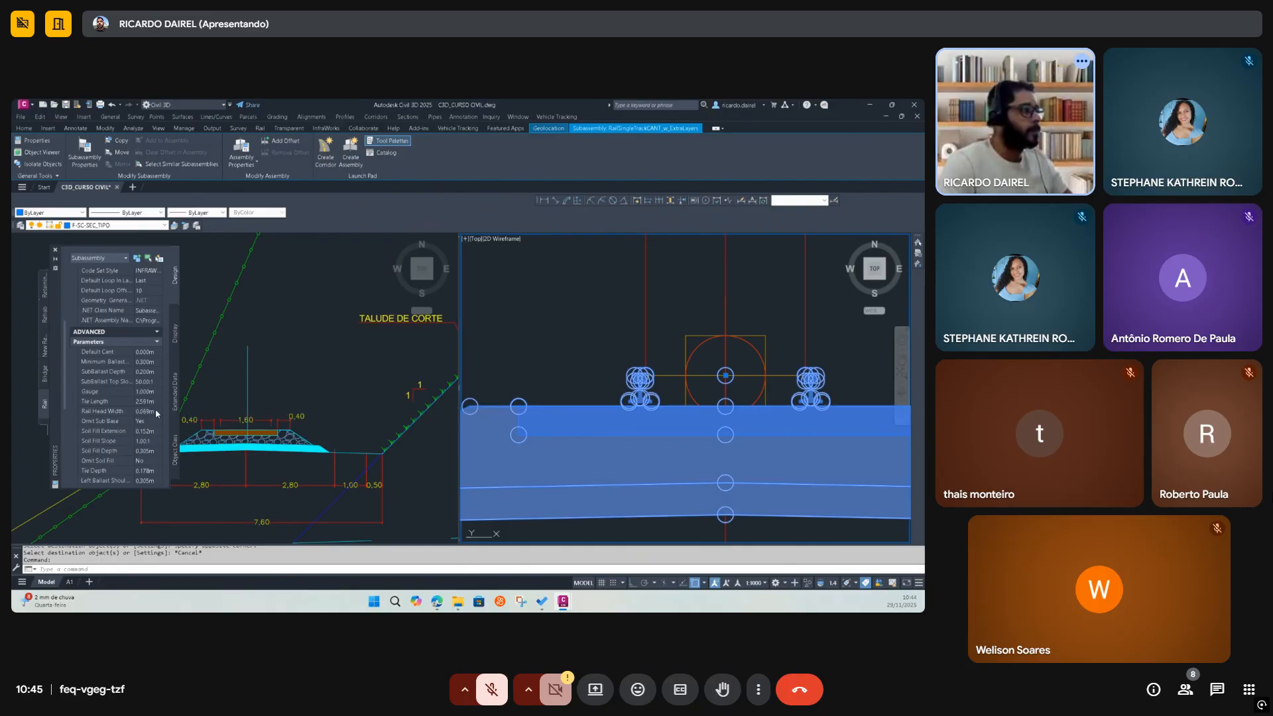
{"action": "left_click", "coordinate": [146, 402]}
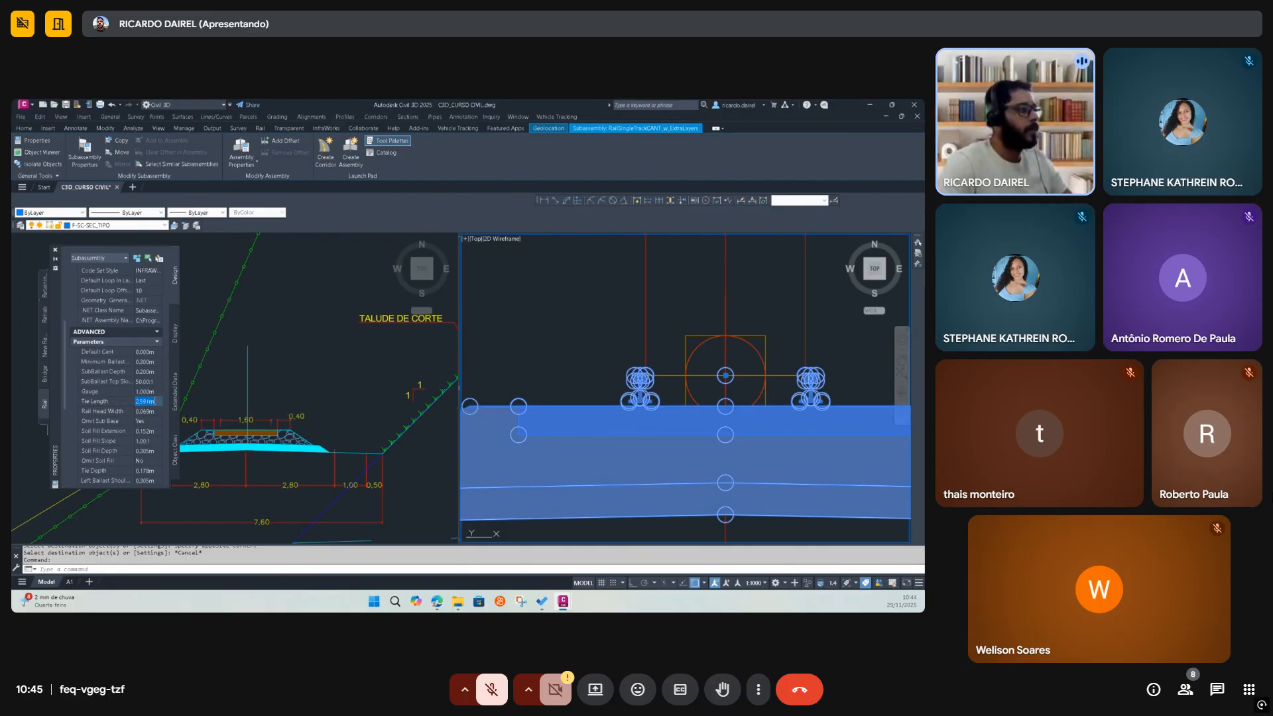
{"action": "type", "text": "2"}
{"action": "key", "text": "Return"}
{"action": "scroll", "coordinate": [726, 360], "scroll_direction": "down", "scroll_amount": 4}
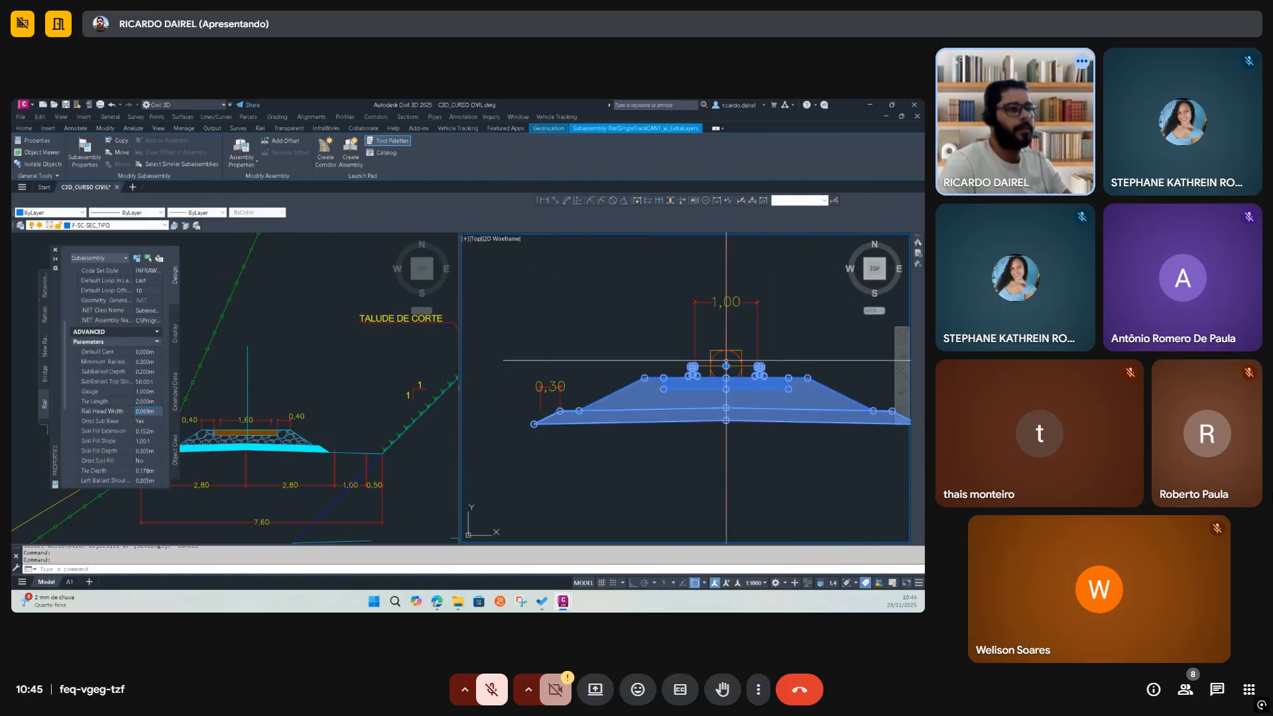
Review the tie in the section and set the subassembly's Tie Depth to 0.170 m
{"action": "scroll", "coordinate": [707, 371], "scroll_direction": "up", "scroll_amount": 4}
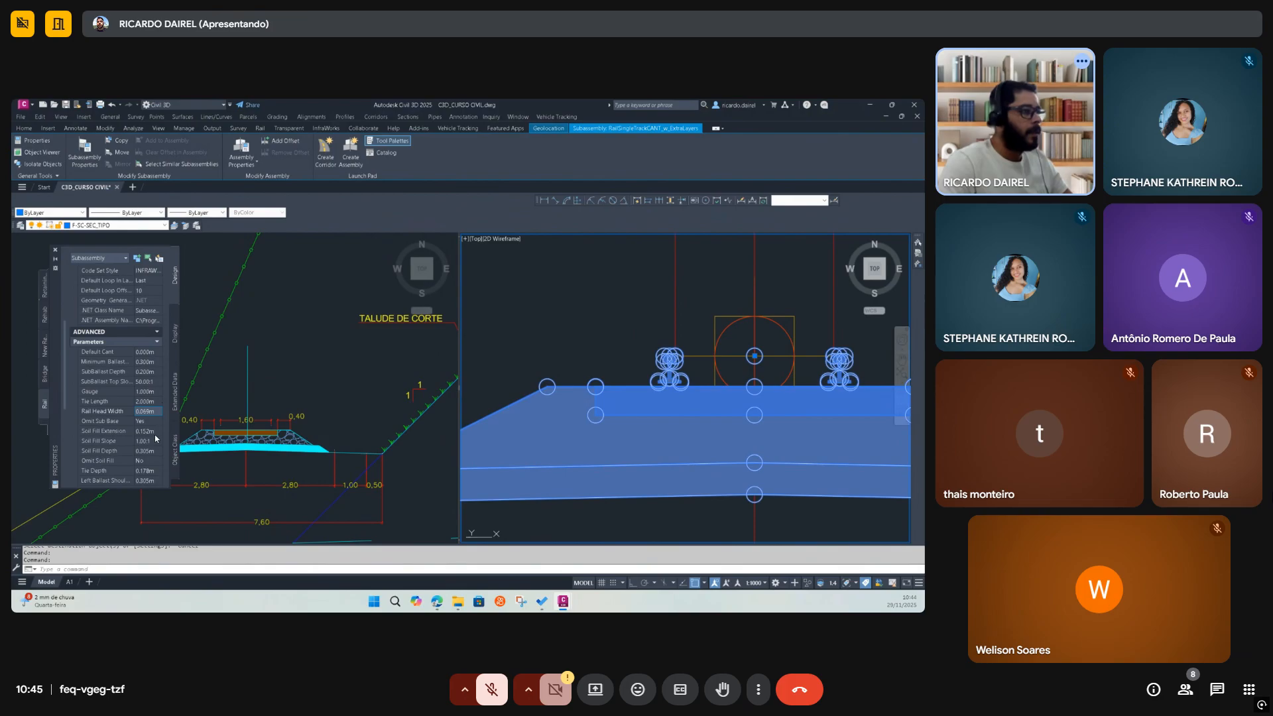
{"action": "scroll", "coordinate": [569, 416], "scroll_direction": "down", "scroll_amount": 1}
{"action": "scroll", "coordinate": [608, 398], "scroll_direction": "up", "scroll_amount": 1}
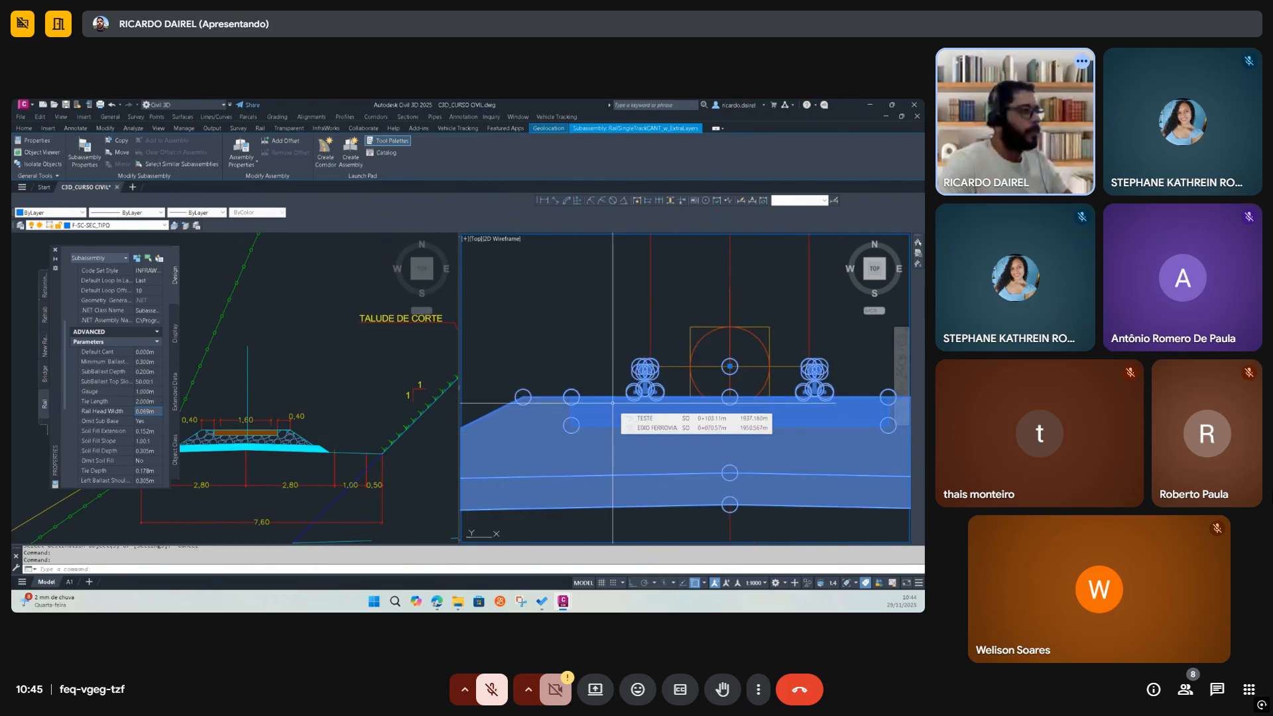
{"action": "scroll", "coordinate": [144, 422], "scroll_direction": "up", "scroll_amount": 1}
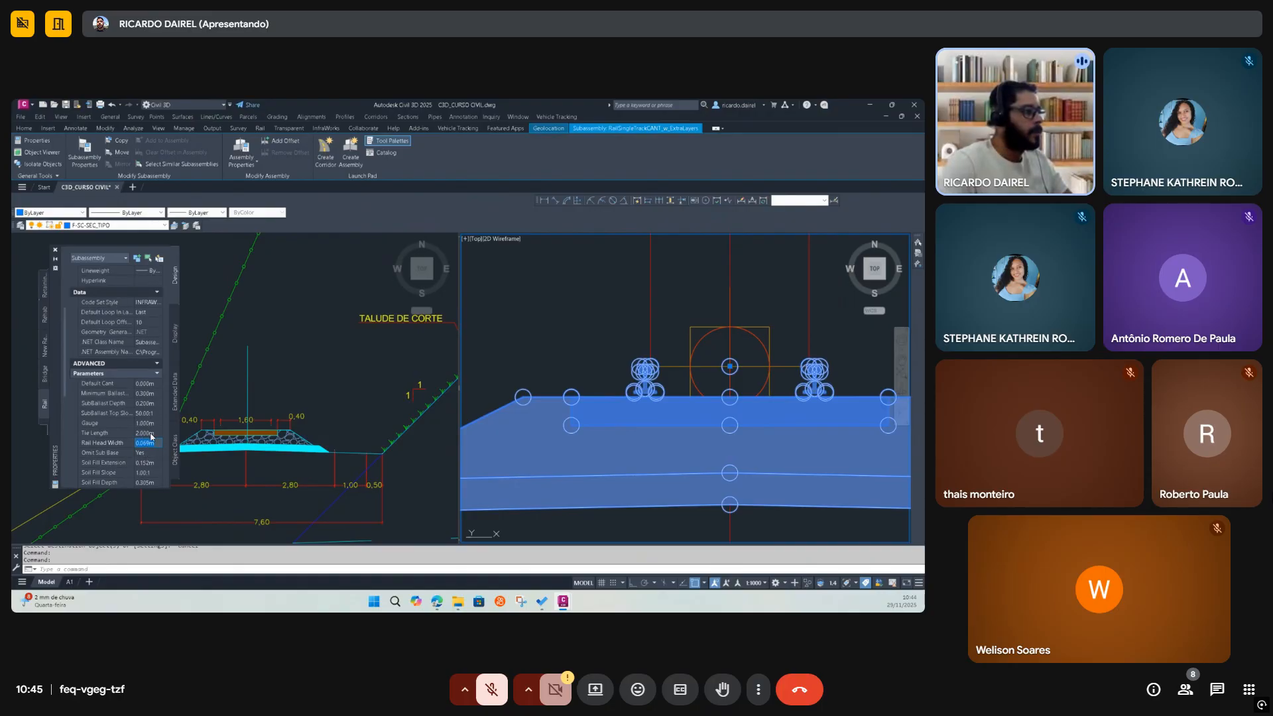
{"action": "scroll", "coordinate": [152, 438], "scroll_direction": "down", "scroll_amount": 1}
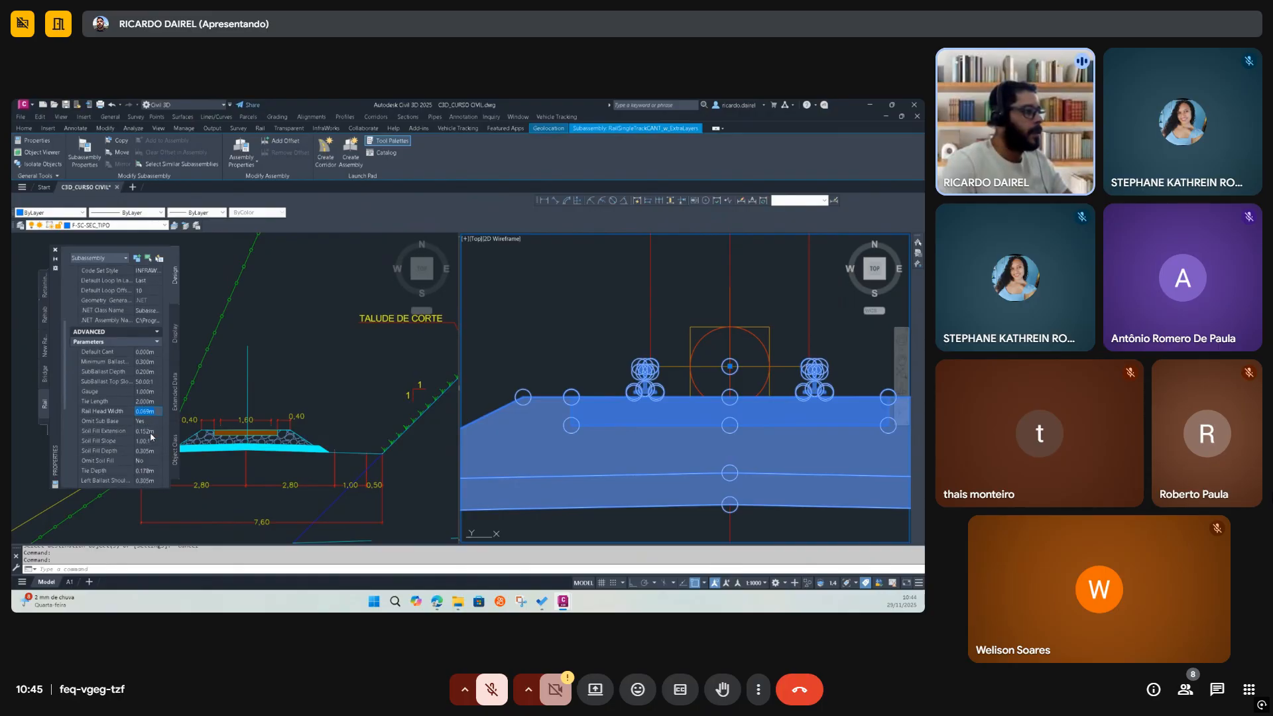
{"action": "left_click", "coordinate": [150, 471]}
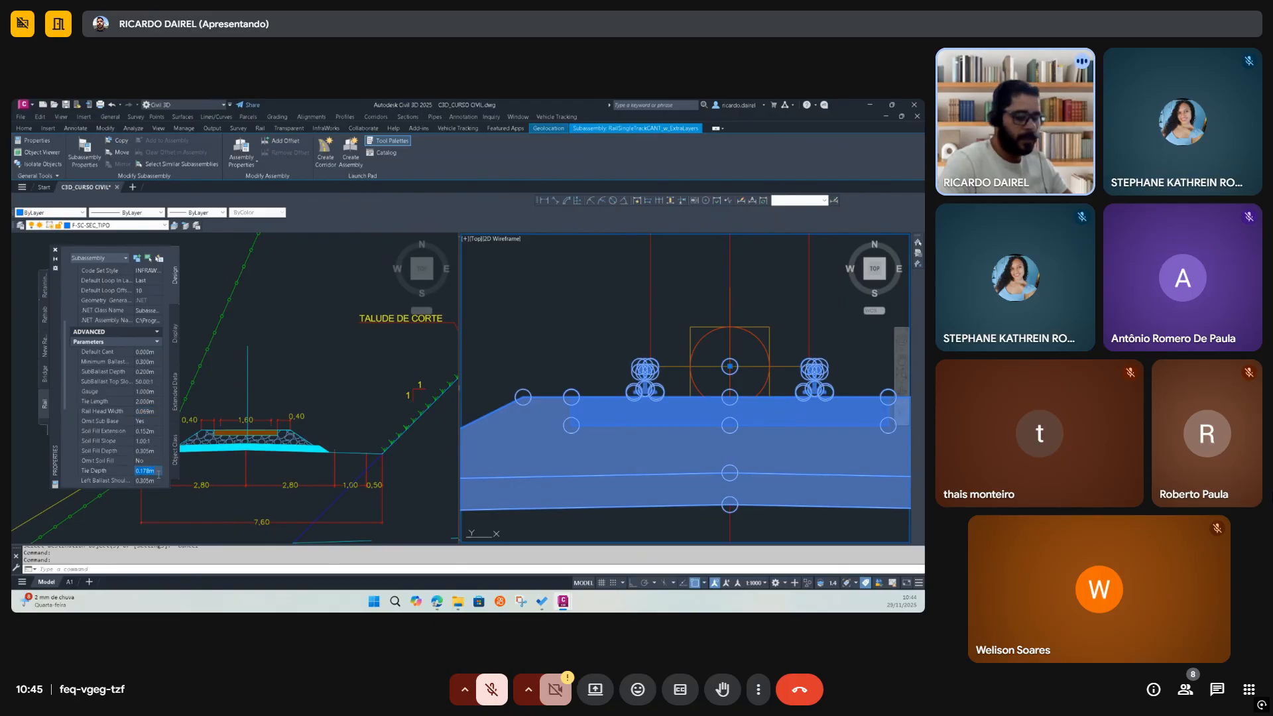
{"action": "key", "text": "BackSpace"}
{"action": "type", "text": ".17"}
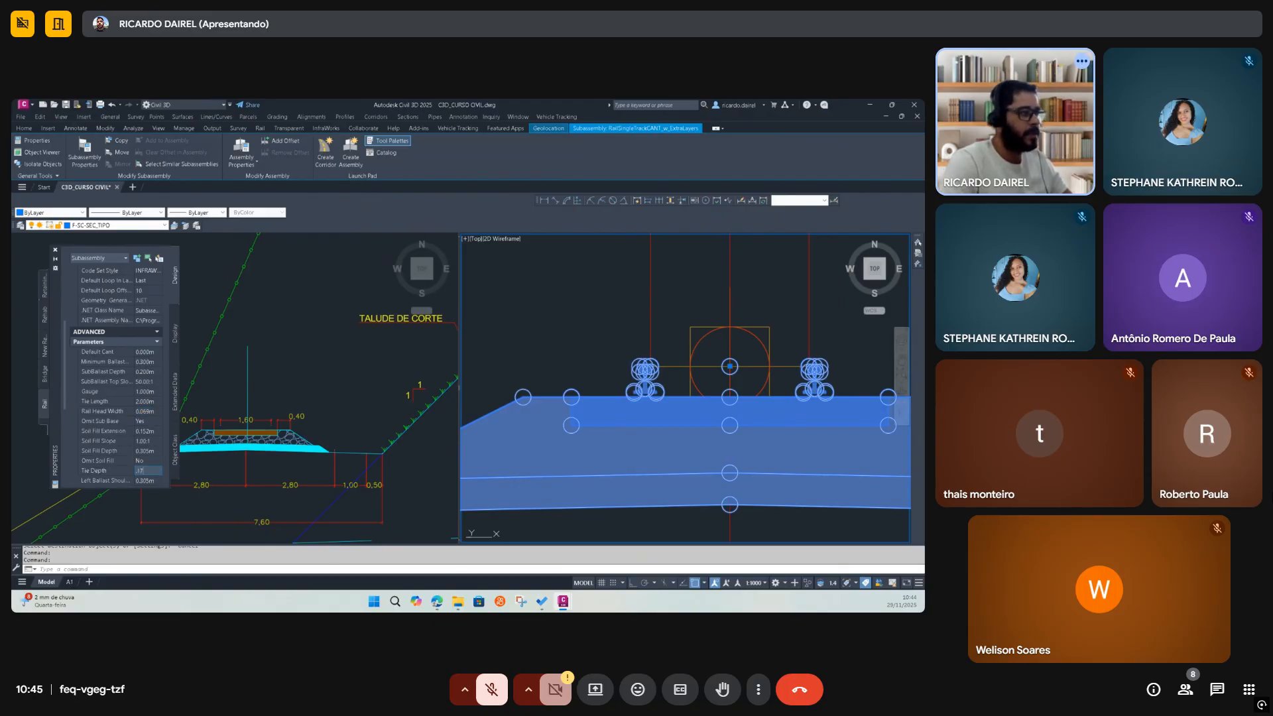
{"action": "key", "text": "Tab"}
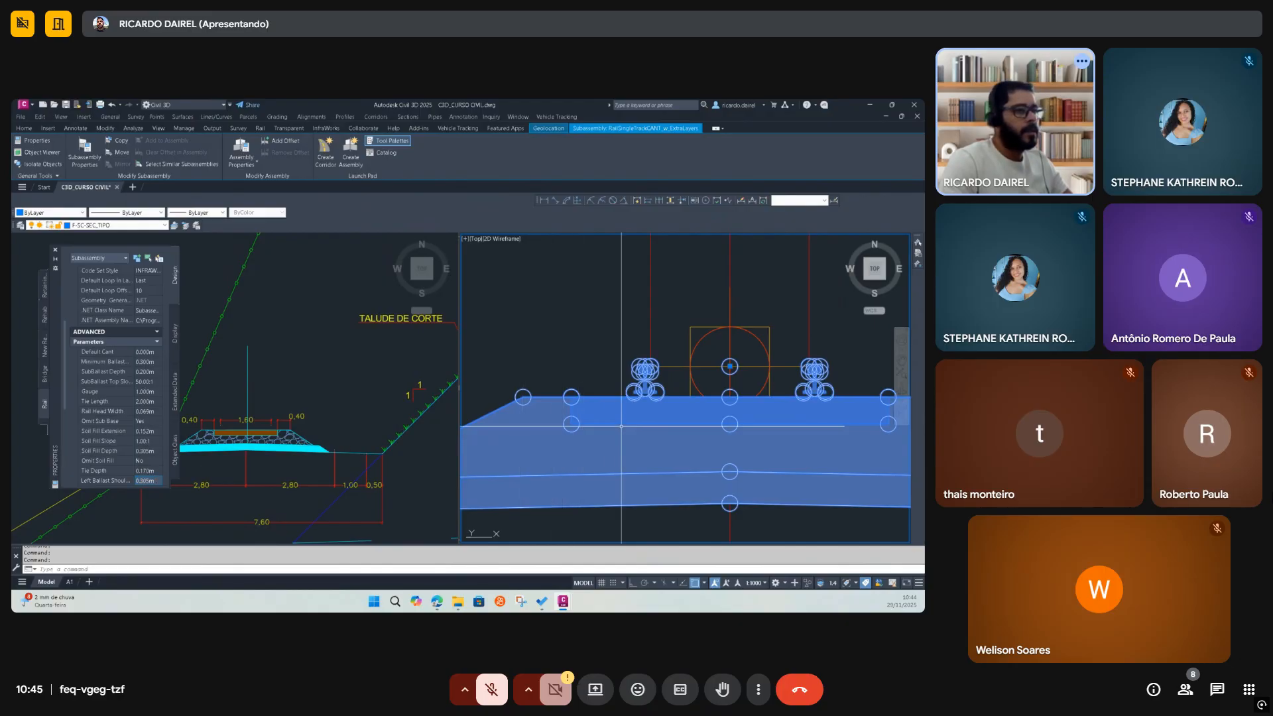
Set the subassembly's left ballast shoulder parameter to 0.200 m
{"action": "scroll", "coordinate": [628, 408], "scroll_direction": "down", "scroll_amount": 4}
{"action": "scroll", "coordinate": [574, 444], "scroll_direction": "up", "scroll_amount": 2}
{"action": "scroll", "coordinate": [574, 439], "scroll_direction": "up", "scroll_amount": 2}
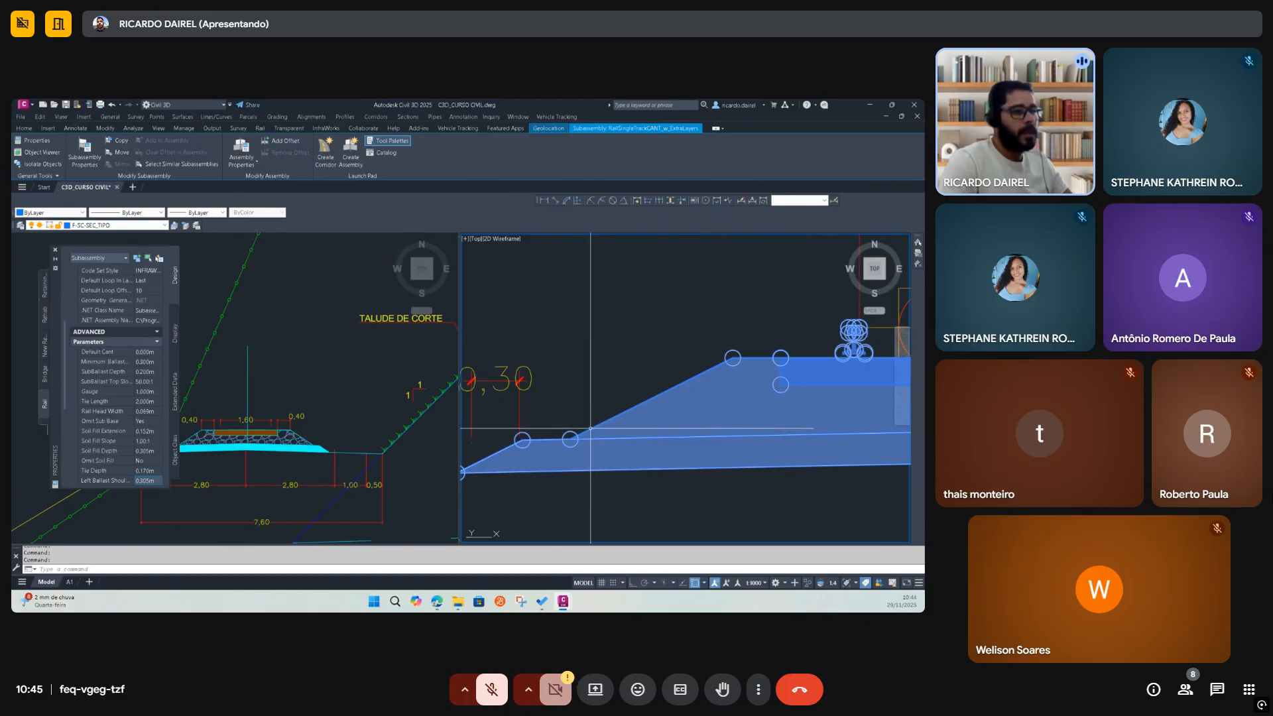
{"action": "mouse_move", "coordinate": [581, 435]}
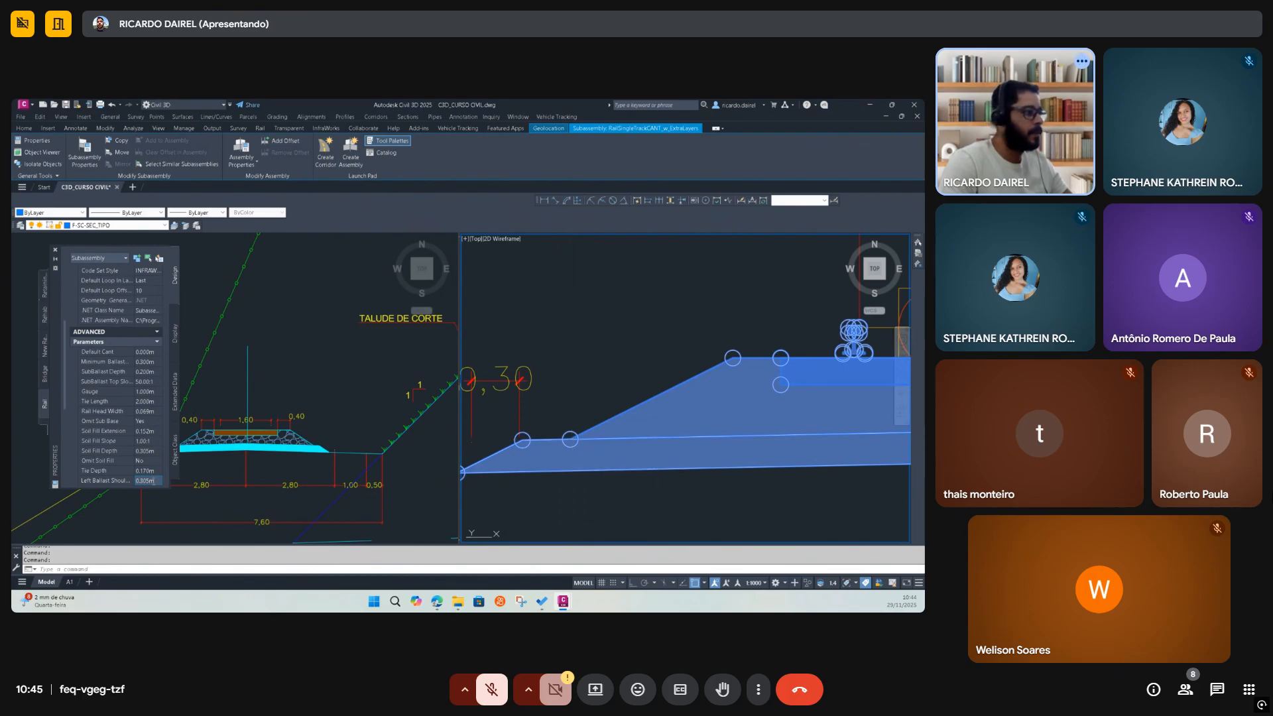
{"action": "type", "text": "200"}
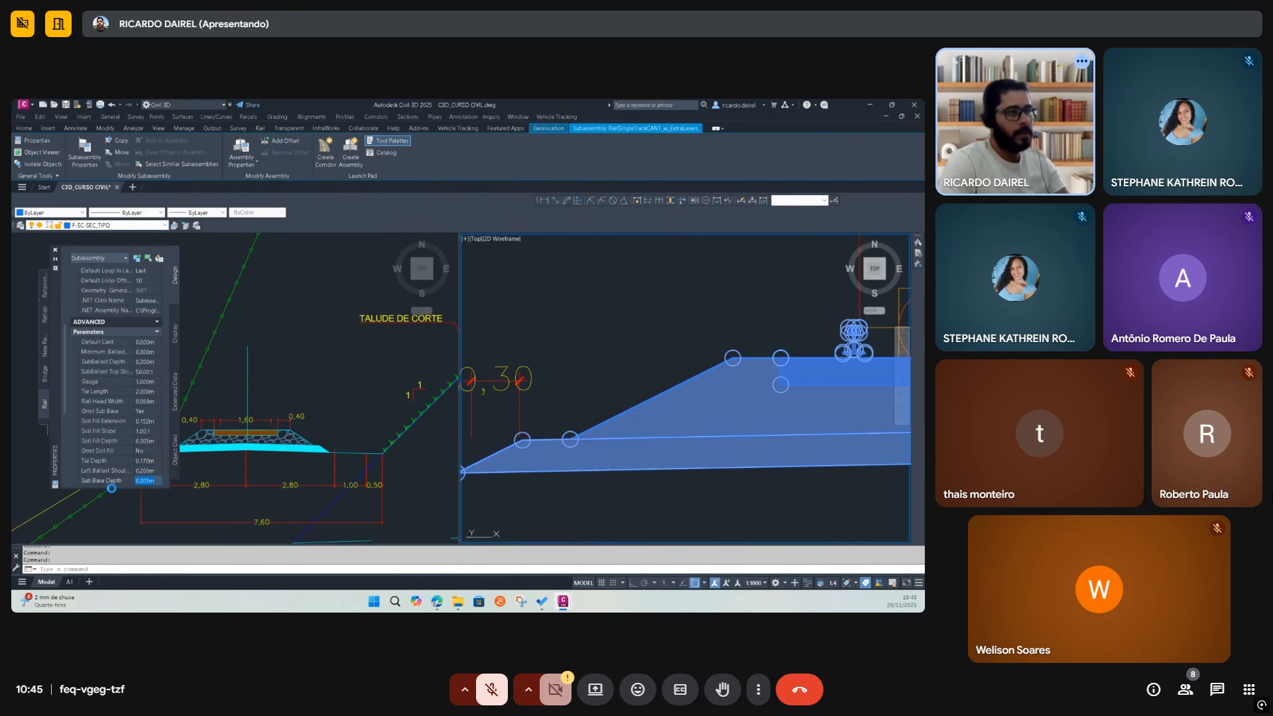
{"action": "key", "text": "Tab"}
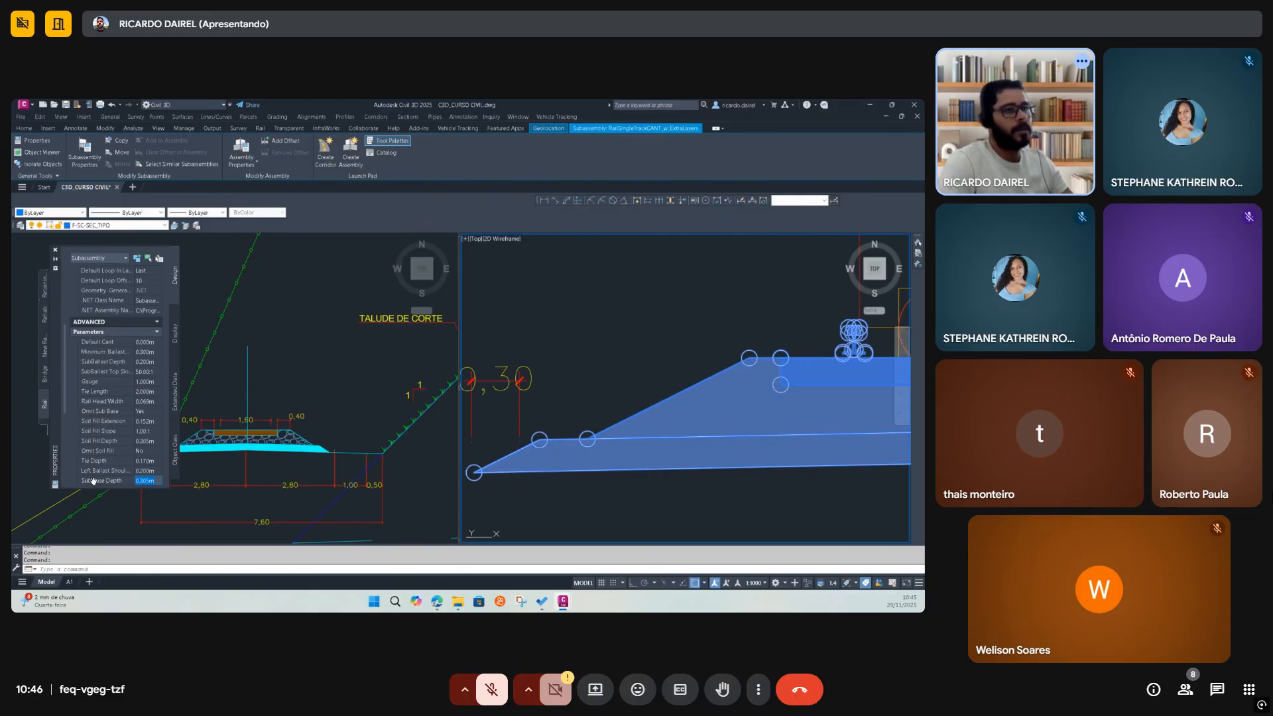
Add a horizontal linear dimension across the left ballast shoulder, from the tie end to the top edge of the ballast slope
{"action": "left_click", "coordinate": [543, 201]}
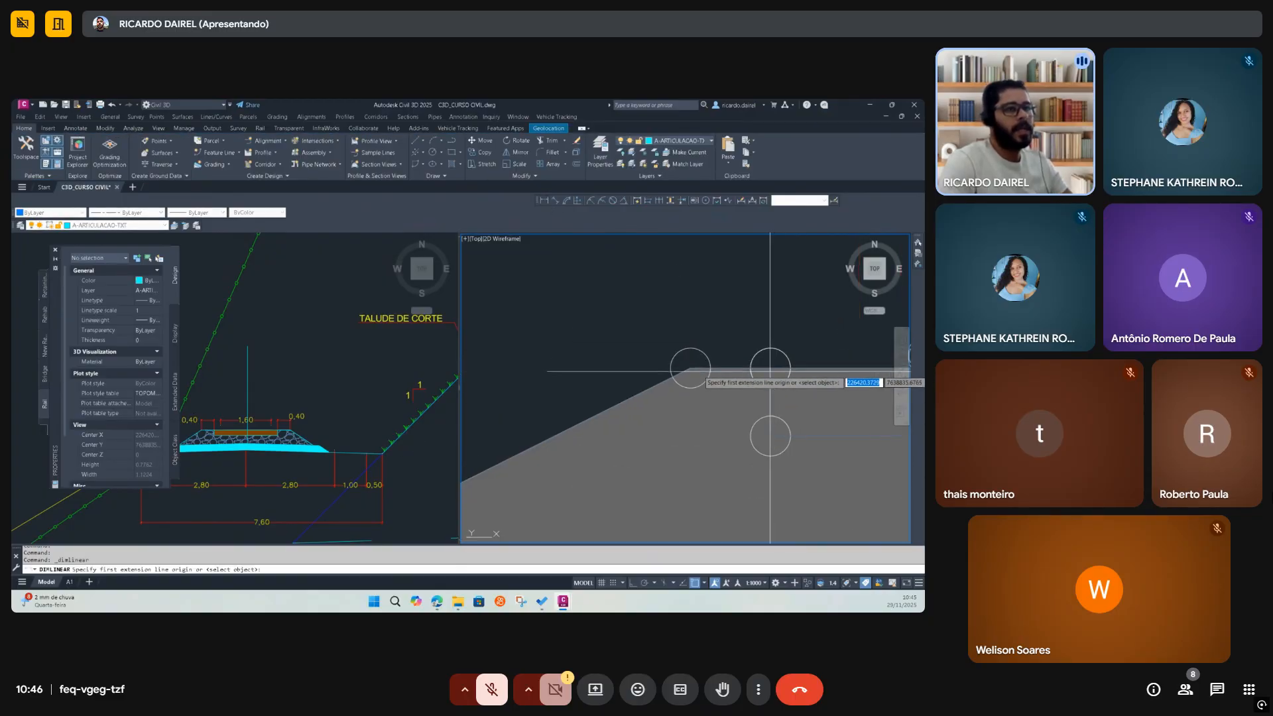
{"action": "left_click", "coordinate": [770, 374]}
{"action": "left_click", "coordinate": [691, 368]}
{"action": "scroll", "coordinate": [678, 350], "scroll_direction": "down", "scroll_amount": 3}
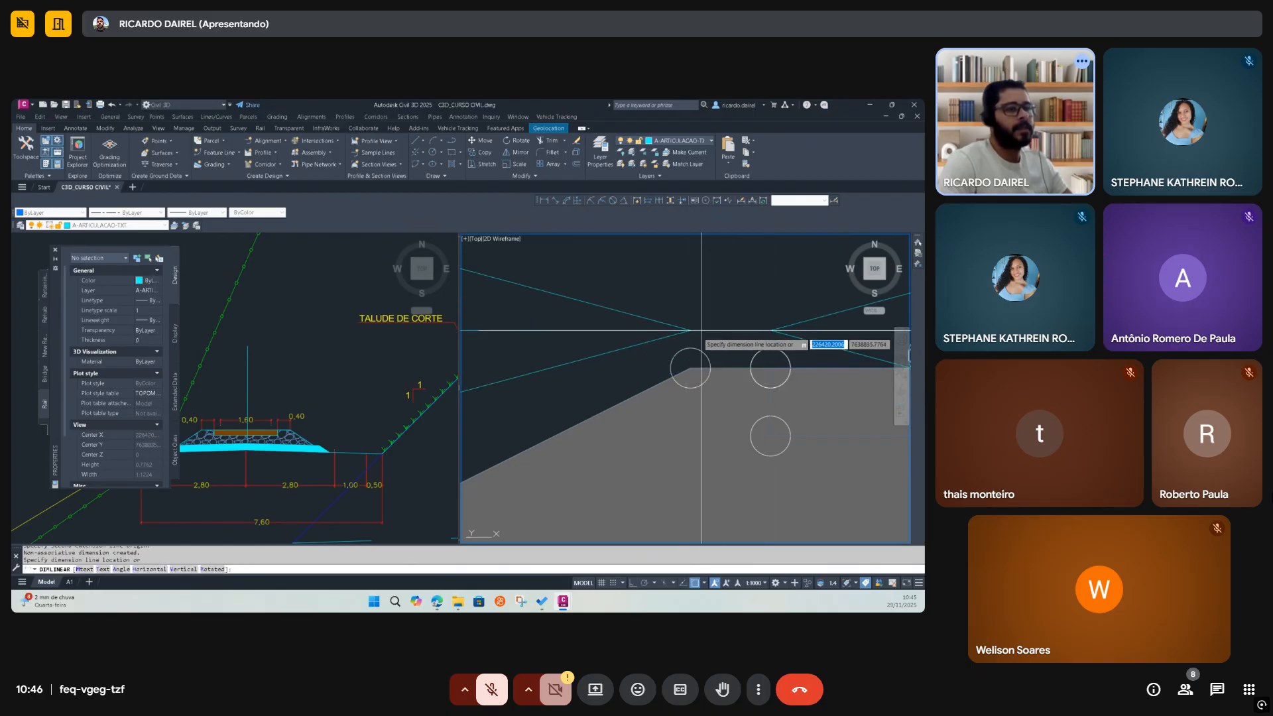
{"action": "left_click", "coordinate": [638, 360]}
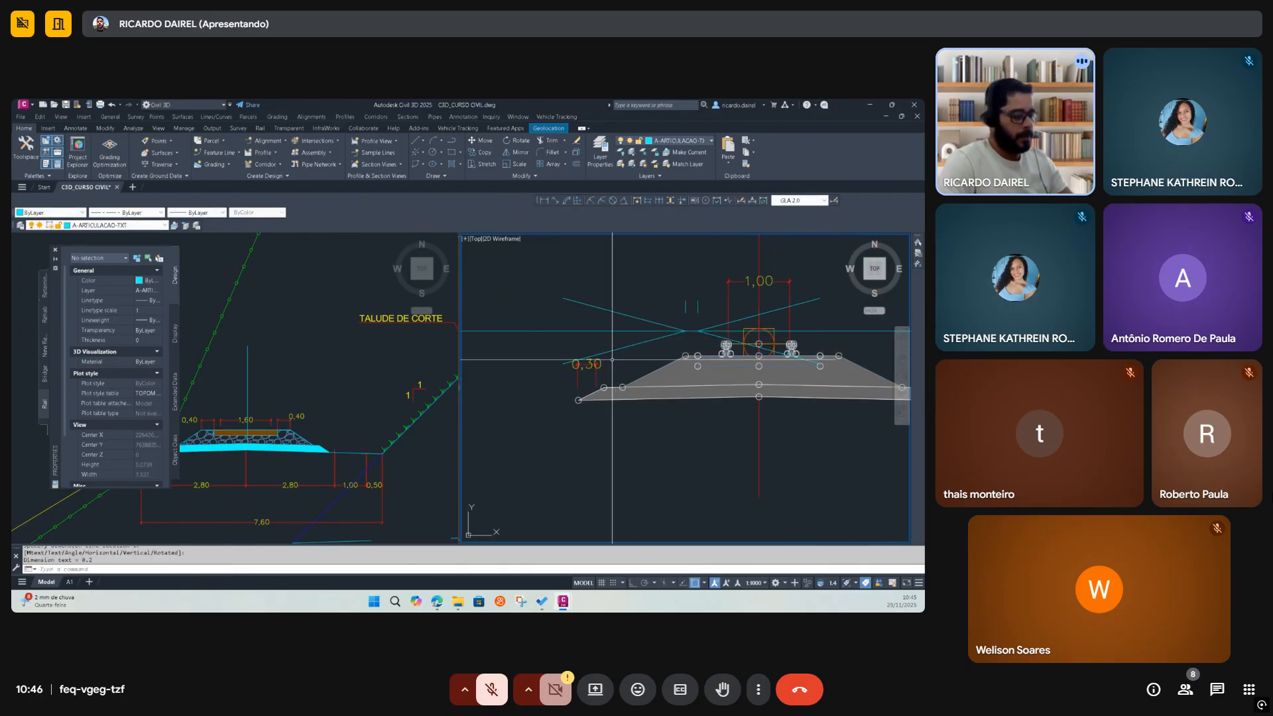
Match the new left ballast shoulder dimension's properties to those of the existing 0,30 dimension at the subballast edge
{"action": "type", "text": "ma"}
{"action": "key", "text": "Return"}
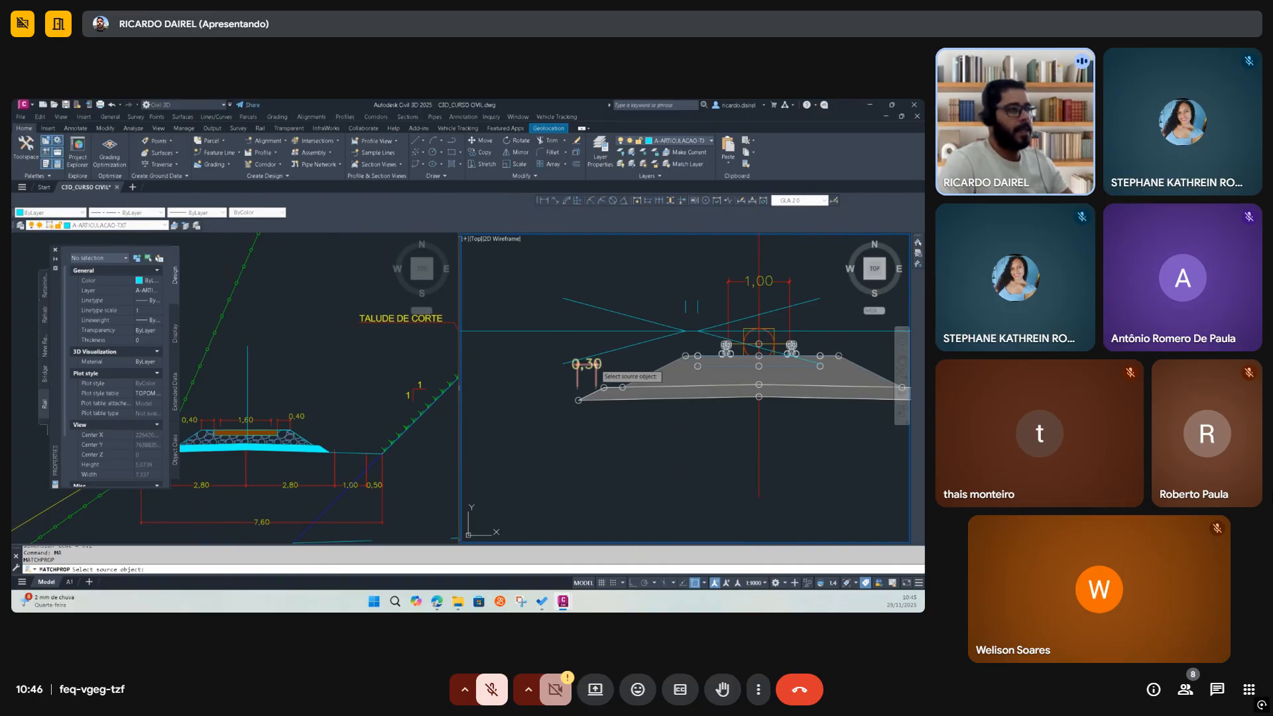
{"action": "left_click", "coordinate": [595, 364]}
{"action": "left_click", "coordinate": [619, 346]}
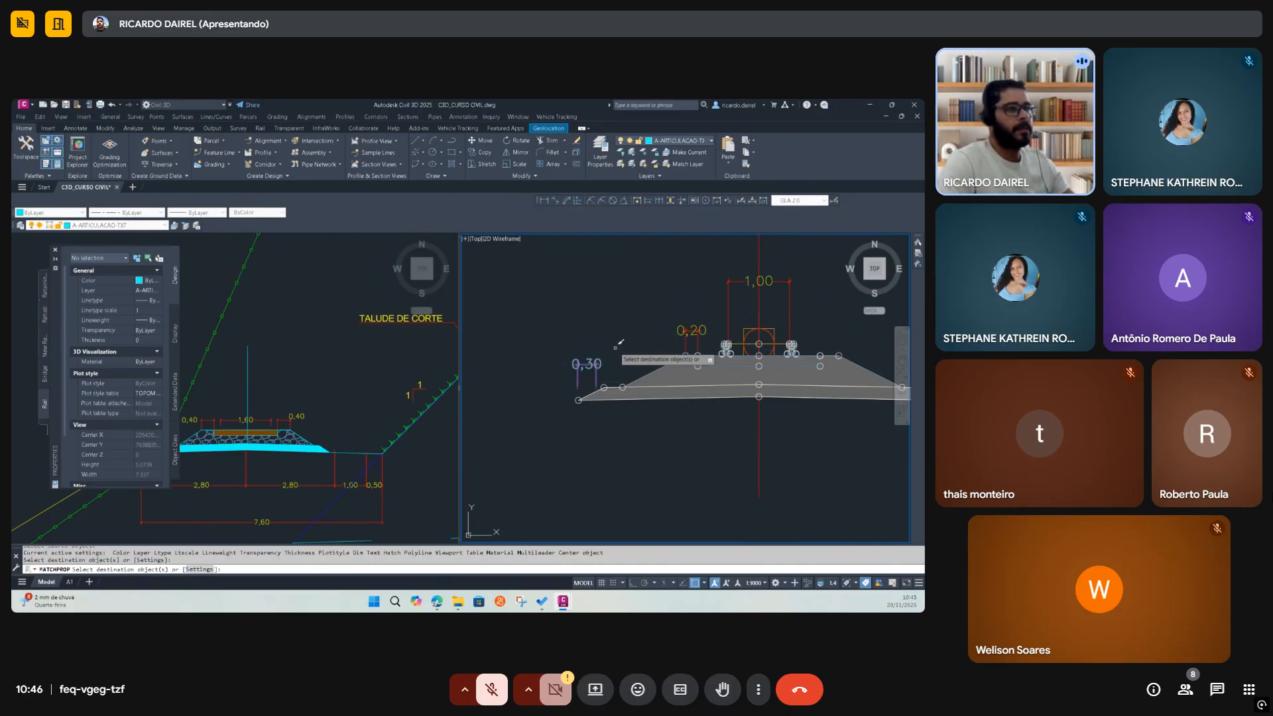
{"action": "key", "text": "Escape"}
Set the rail subassembly's left and right ballast shoulders to 0.400 m and its left and right subballast extensions to 0.200 m
{"action": "left_click", "coordinate": [670, 362]}
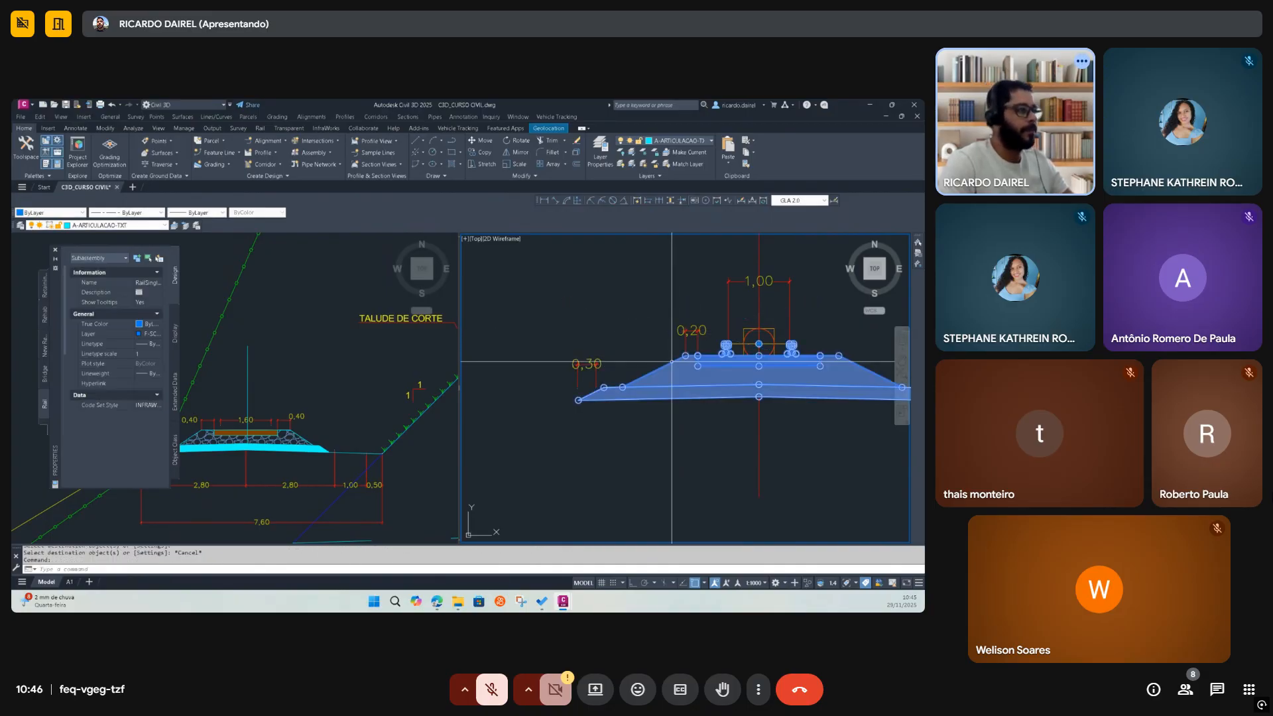
{"action": "scroll", "coordinate": [104, 472], "scroll_direction": "down", "scroll_amount": 5}
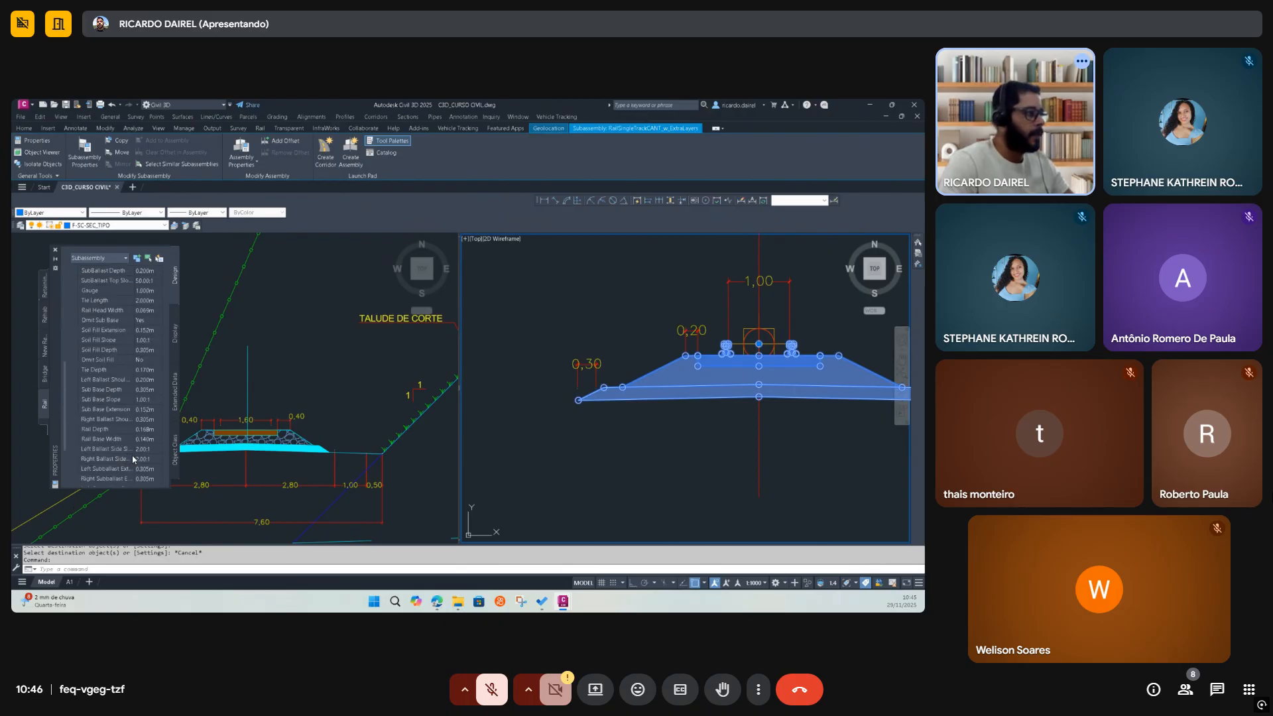
{"action": "left_click", "coordinate": [152, 422]}
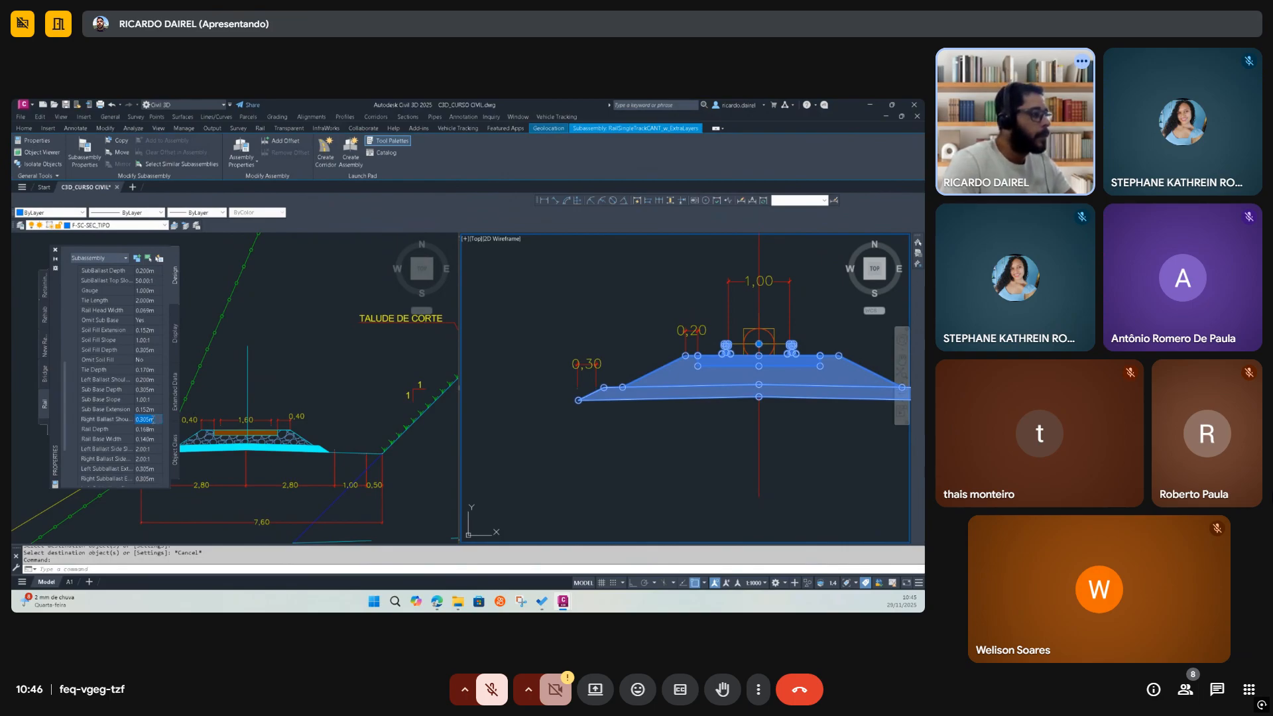
{"action": "key", "text": "BackSpace"}
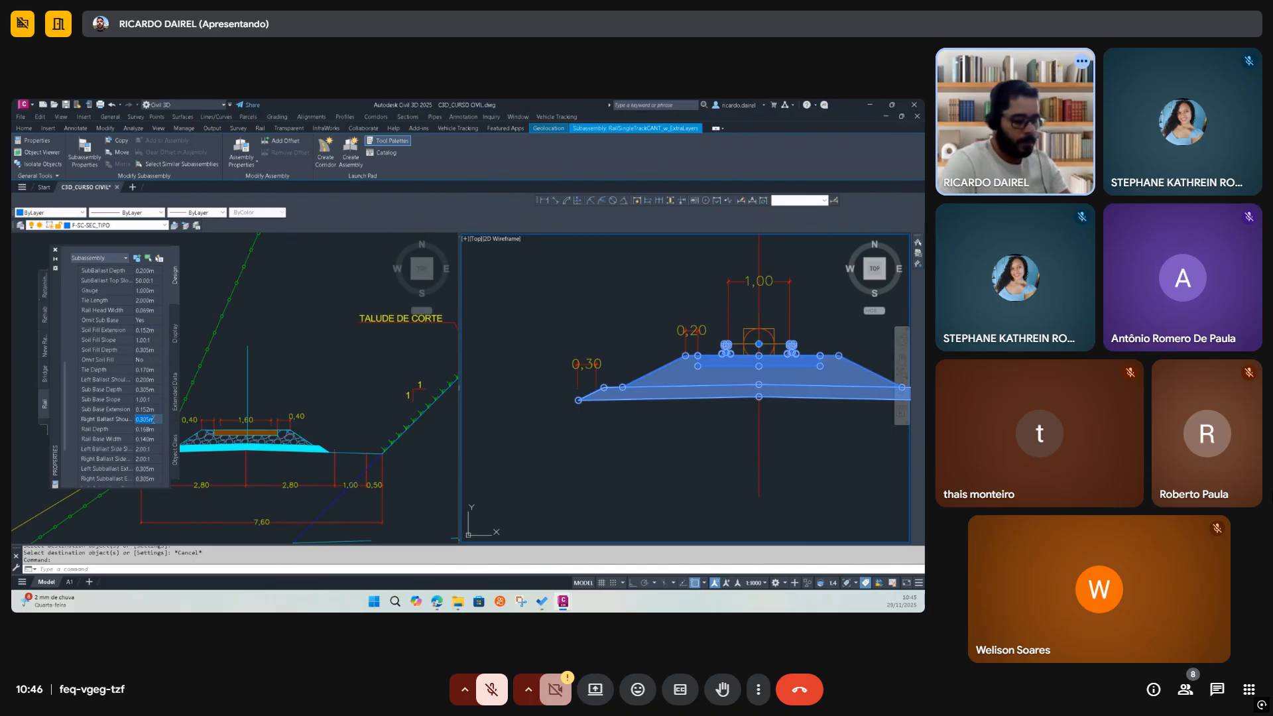
{"action": "type", "text": "0.4"}
{"action": "key", "text": "Tab"}
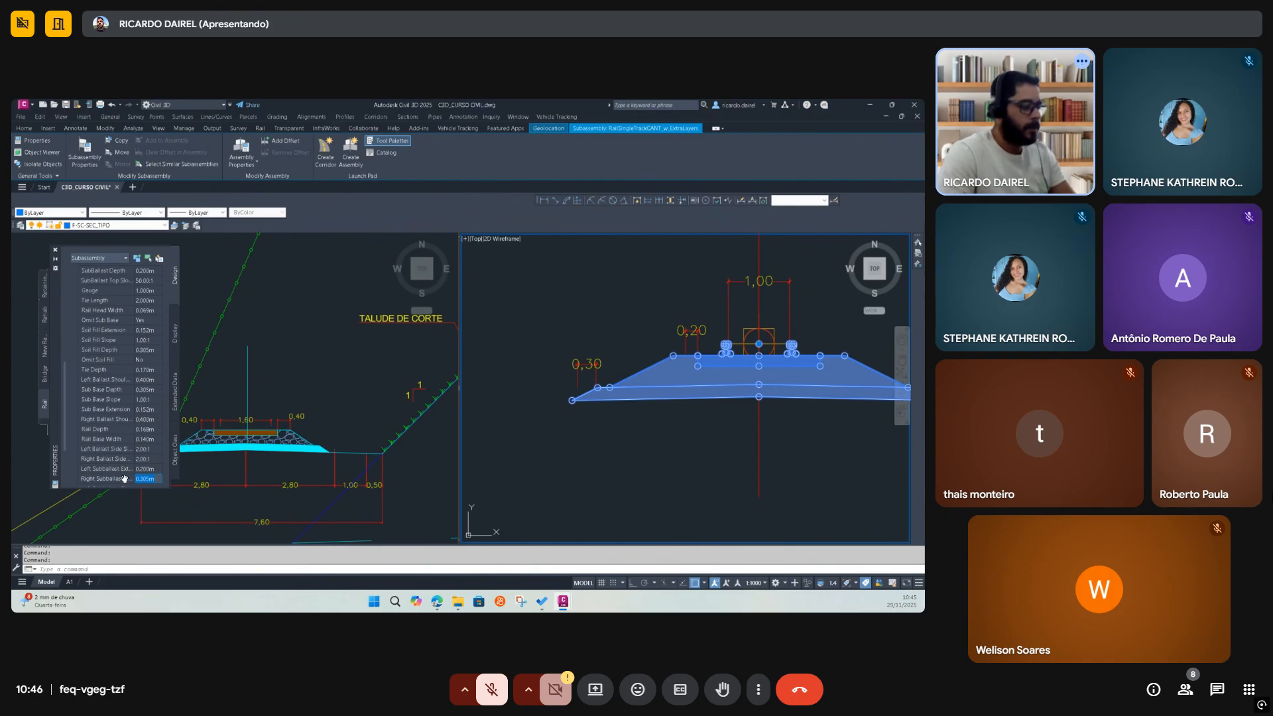
{"action": "key", "text": "Tab"}
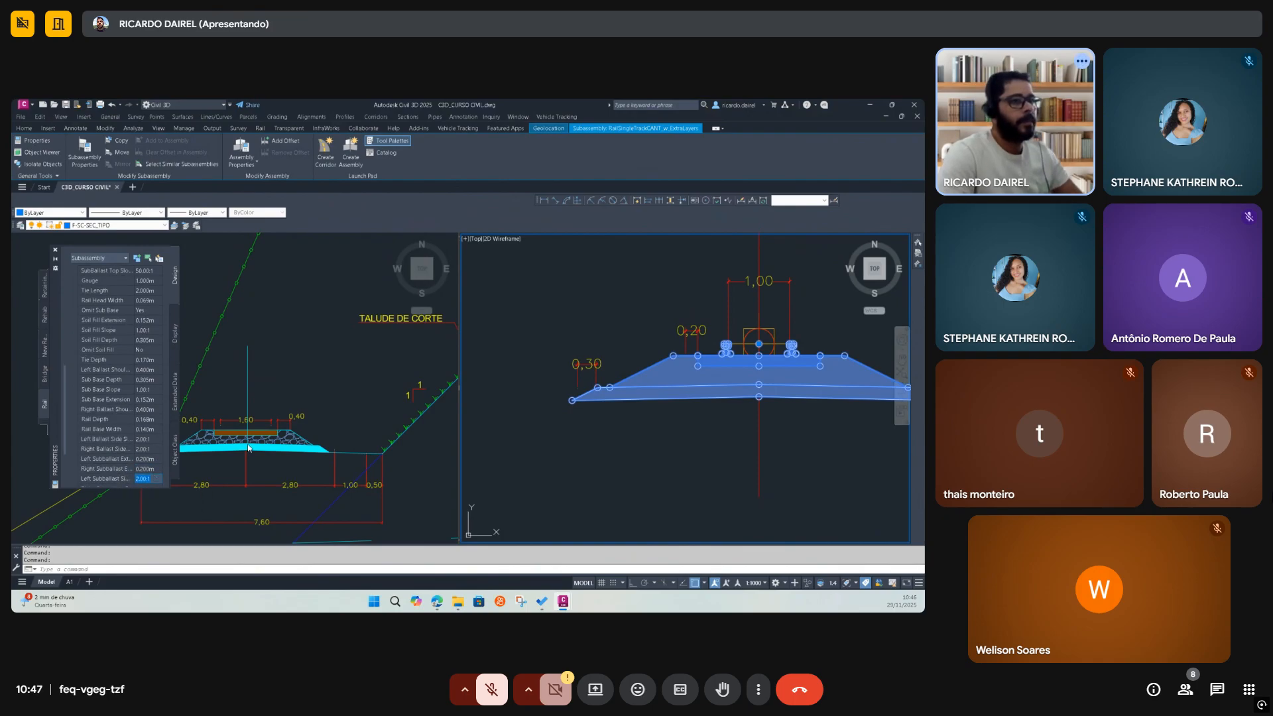
Stretch the left ballast shoulder dimension's outer extension point to the top edge of the widened ballast
{"action": "scroll", "coordinate": [685, 349], "scroll_direction": "up", "scroll_amount": 4}
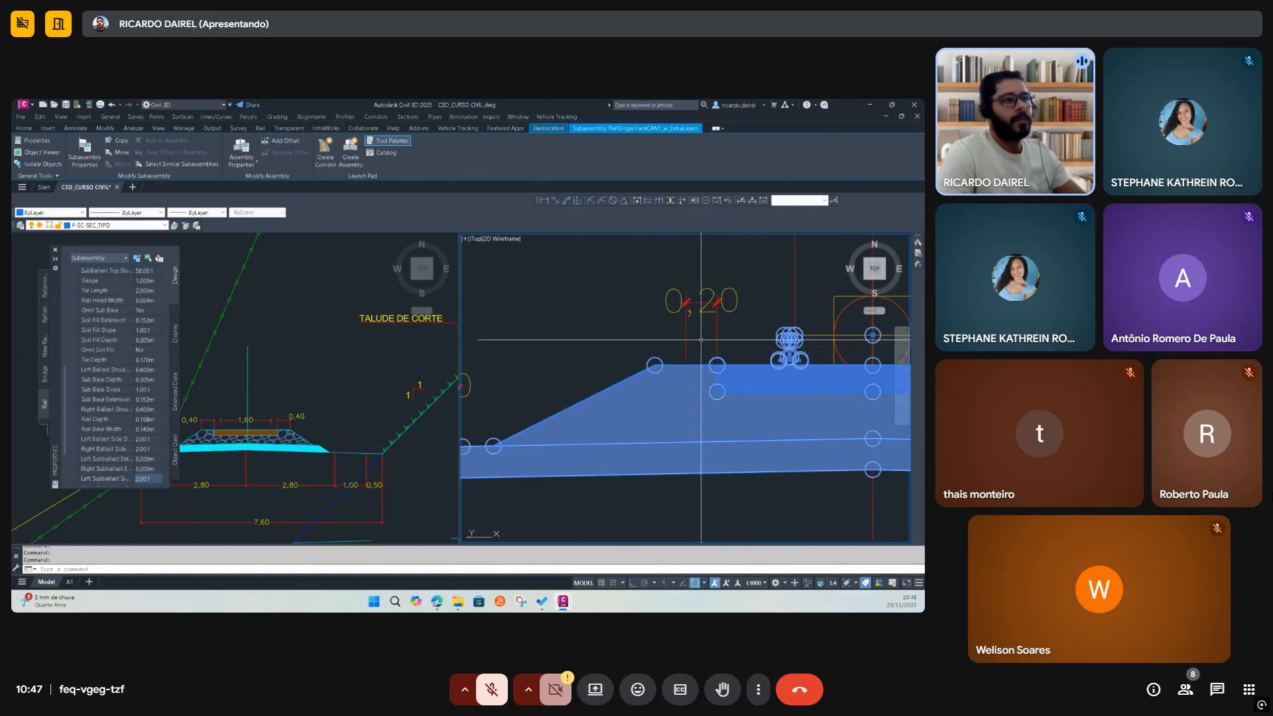
{"action": "key", "text": "Escape"}
{"action": "left_click", "coordinate": [692, 363]}
{"action": "left_click", "coordinate": [685, 366]}
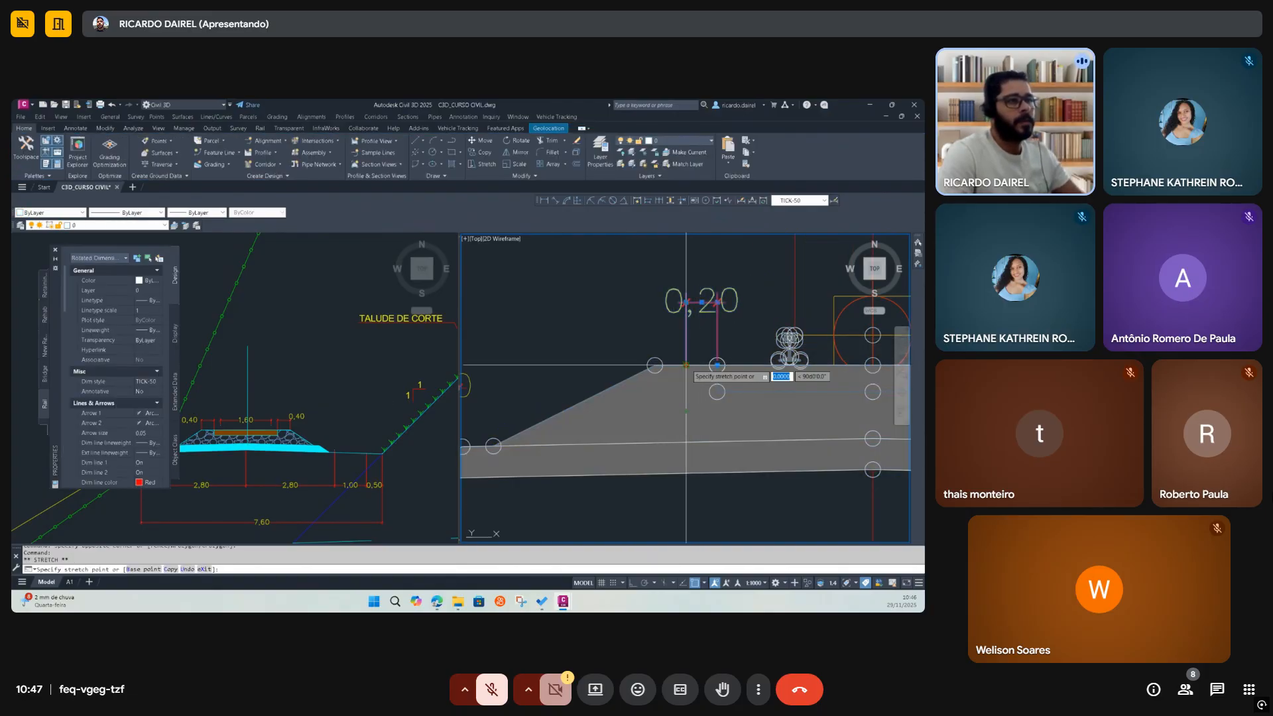
{"action": "key", "text": "Escape"}
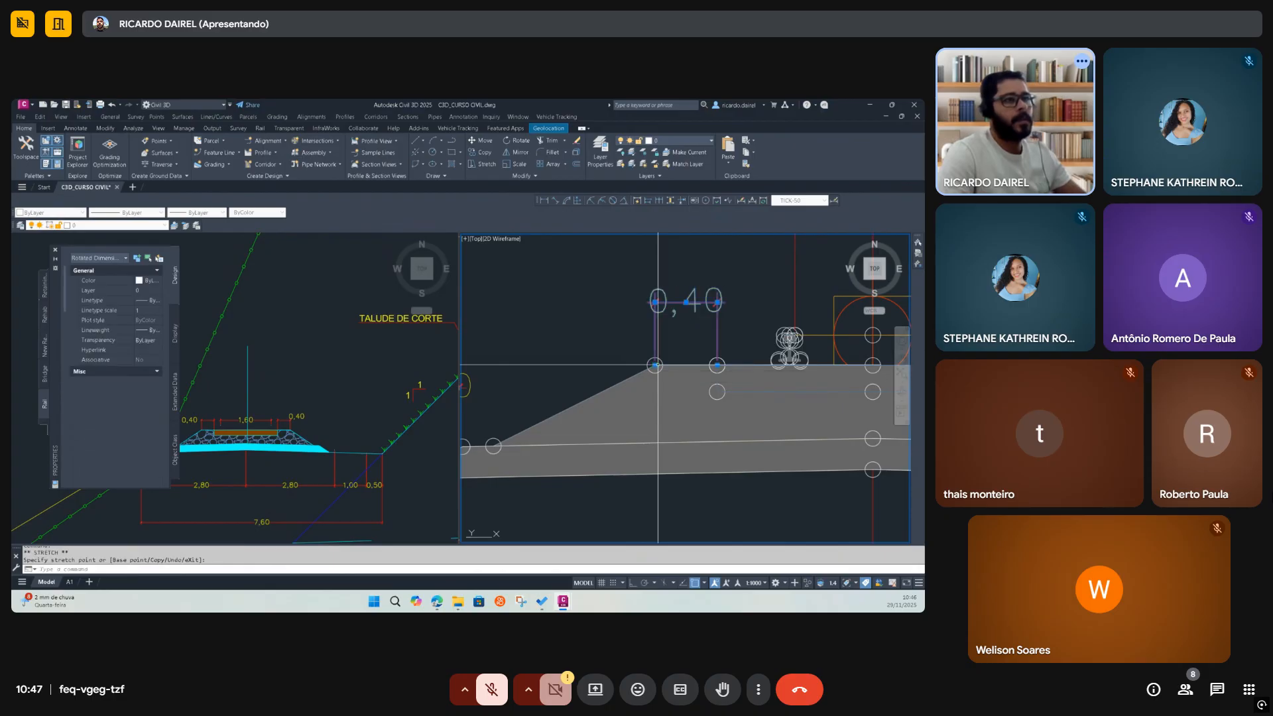
Stretch both ends of the left subballast dimension so it spans from the ballast toe to the subballast's top edge
{"action": "scroll", "coordinate": [592, 369], "scroll_direction": "down", "scroll_amount": 3}
{"action": "left_click", "coordinate": [592, 369]}
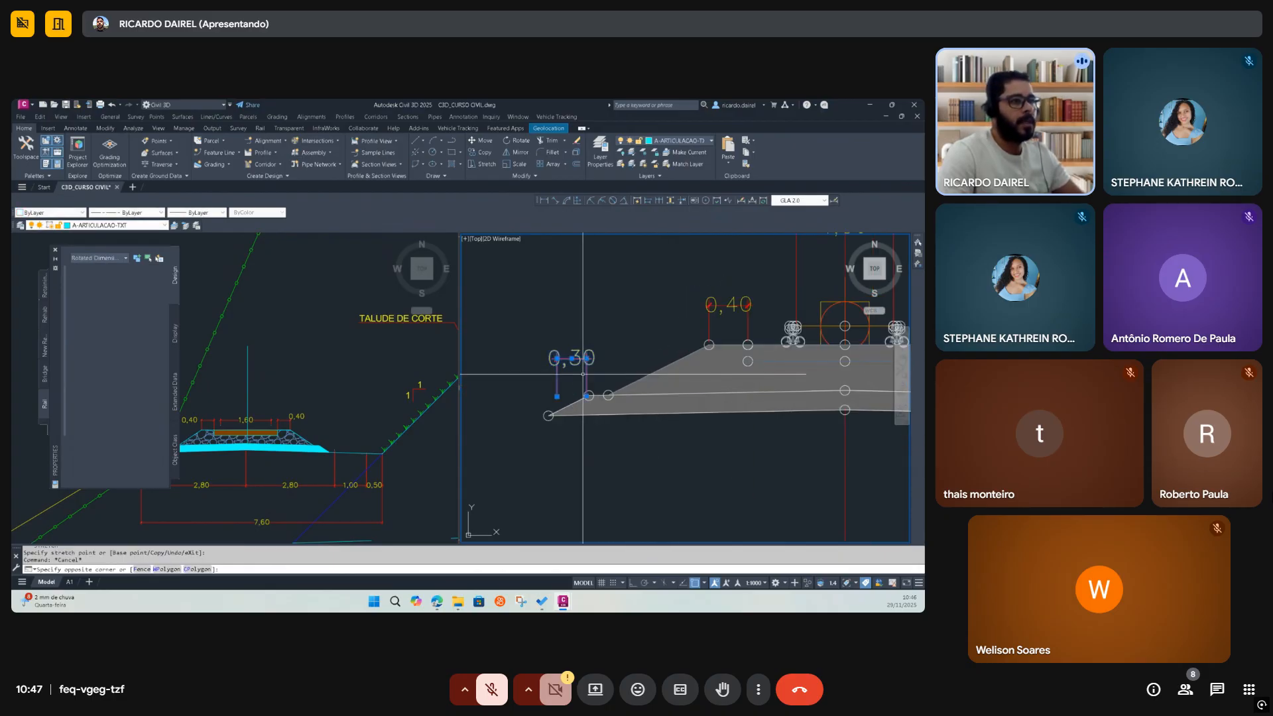
{"action": "scroll", "coordinate": [587, 396], "scroll_direction": "up", "scroll_amount": 2}
{"action": "left_click", "coordinate": [586, 398]}
{"action": "left_click", "coordinate": [585, 398]}
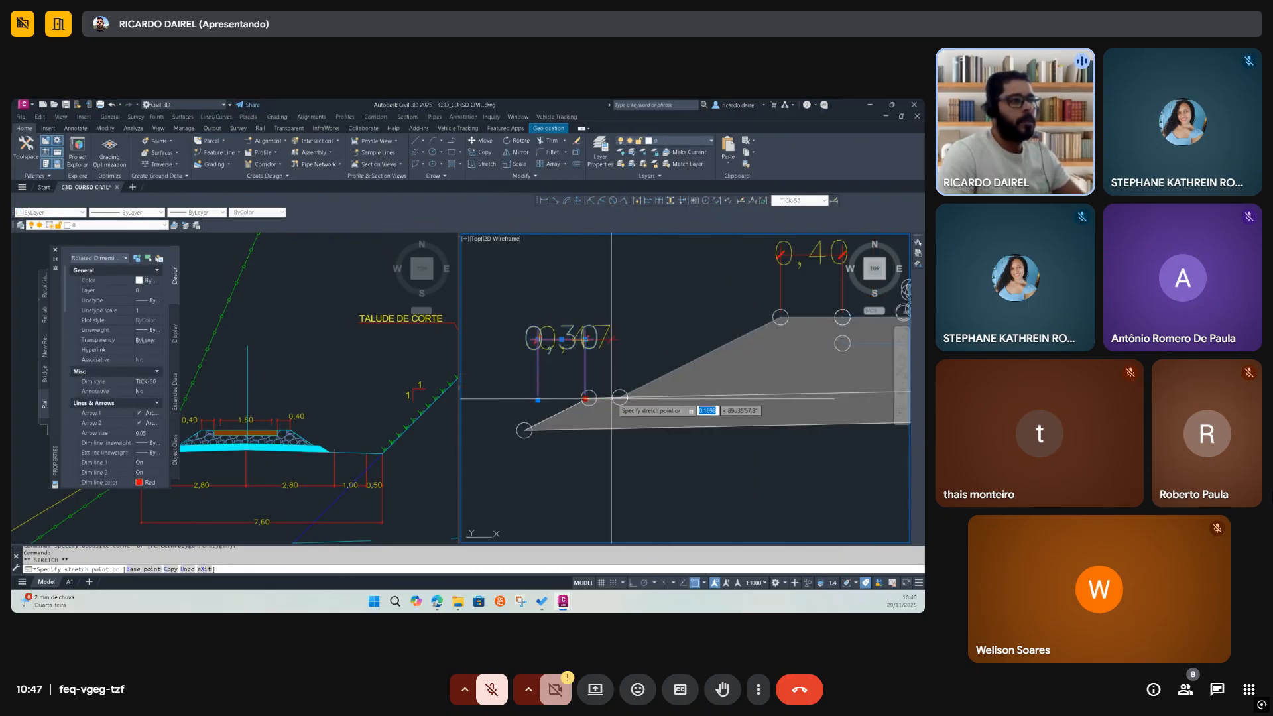
{"action": "left_click", "coordinate": [620, 398]}
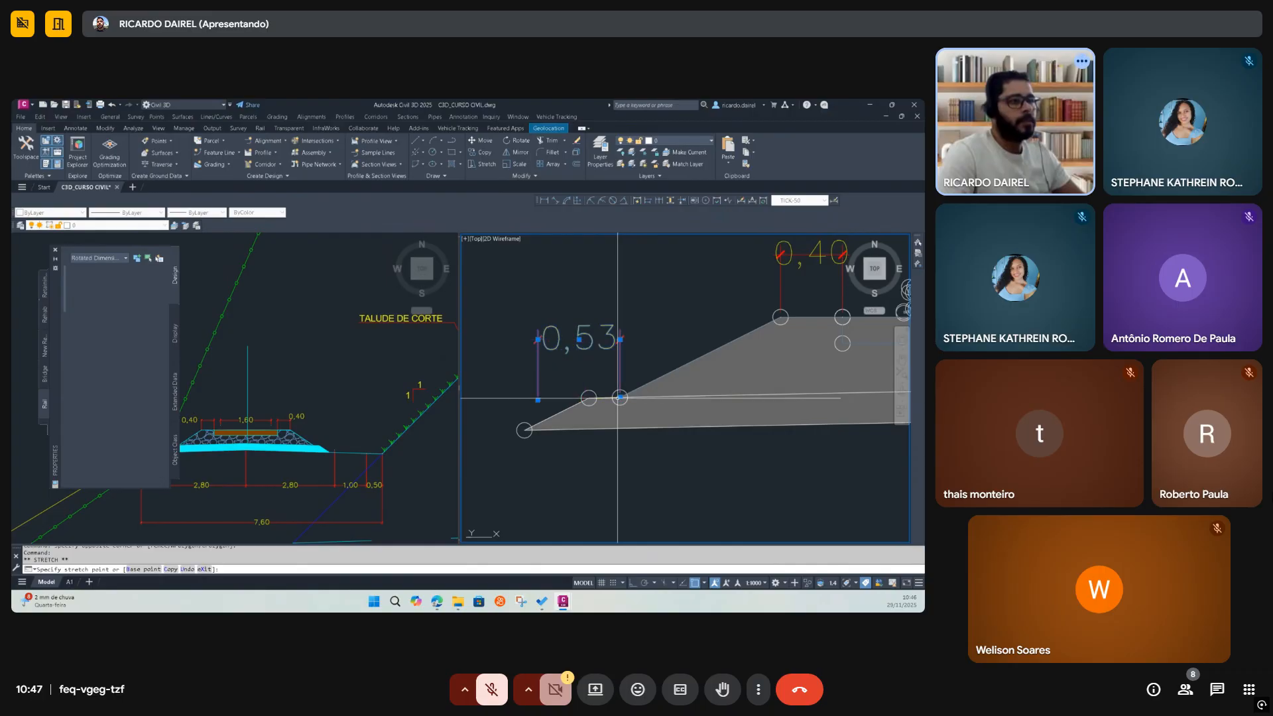
{"action": "left_click", "coordinate": [538, 400]}
{"action": "left_click", "coordinate": [589, 398]}
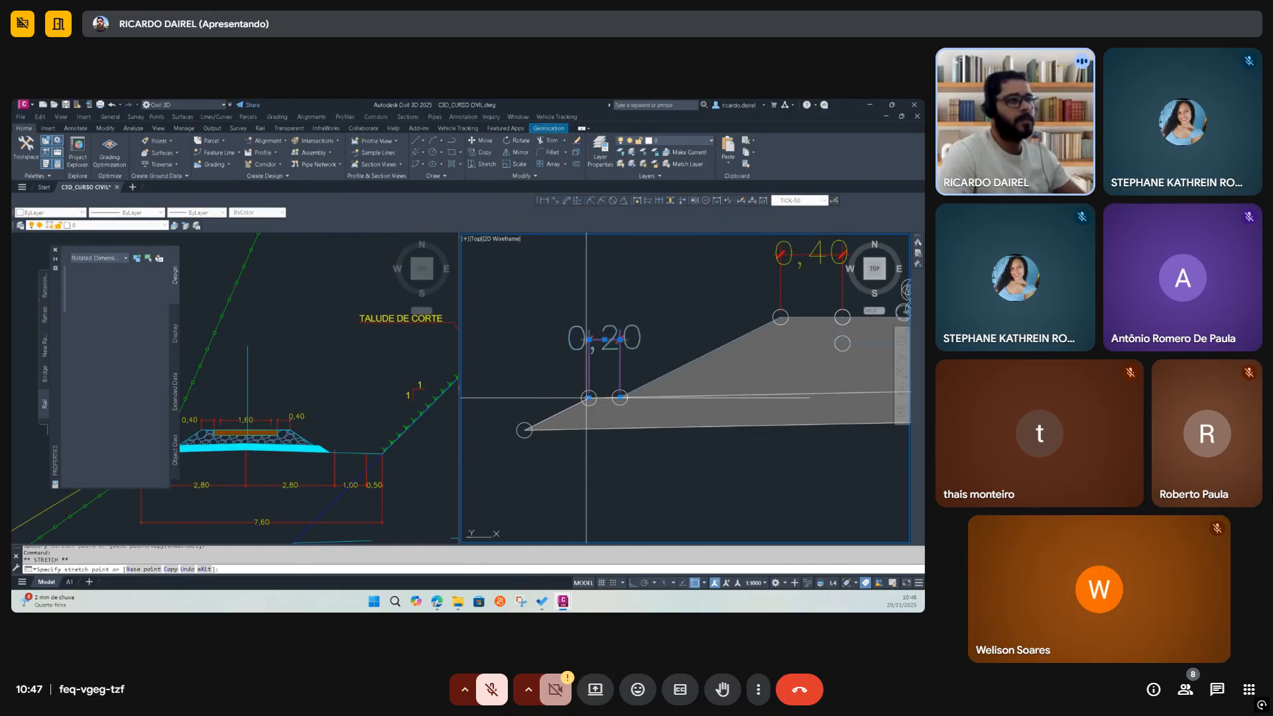
{"action": "key", "text": "Escape"}
Add a horizontal linear dimension across the right subballast extension, from the subballast's top edge to the ballast toe
{"action": "scroll", "coordinate": [560, 382], "scroll_direction": "down", "scroll_amount": 3}
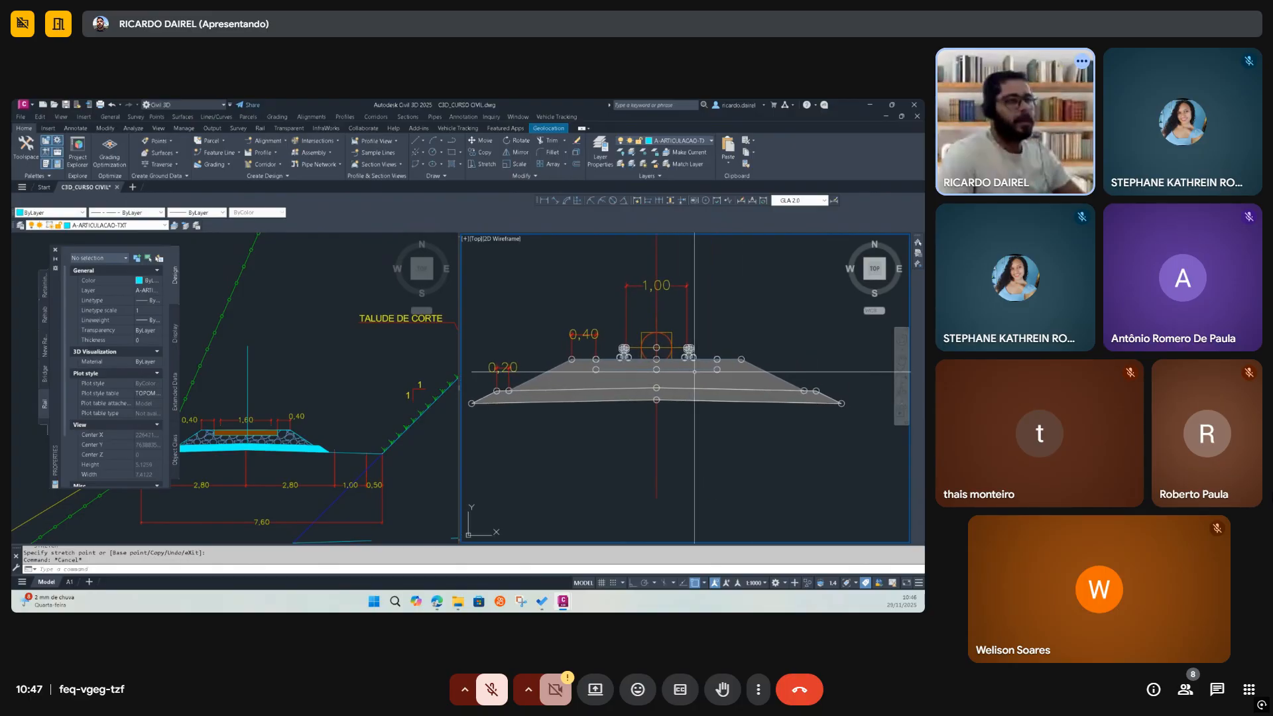
{"action": "left_click", "coordinate": [543, 201]}
{"action": "scroll", "coordinate": [816, 390], "scroll_direction": "up", "scroll_amount": 3}
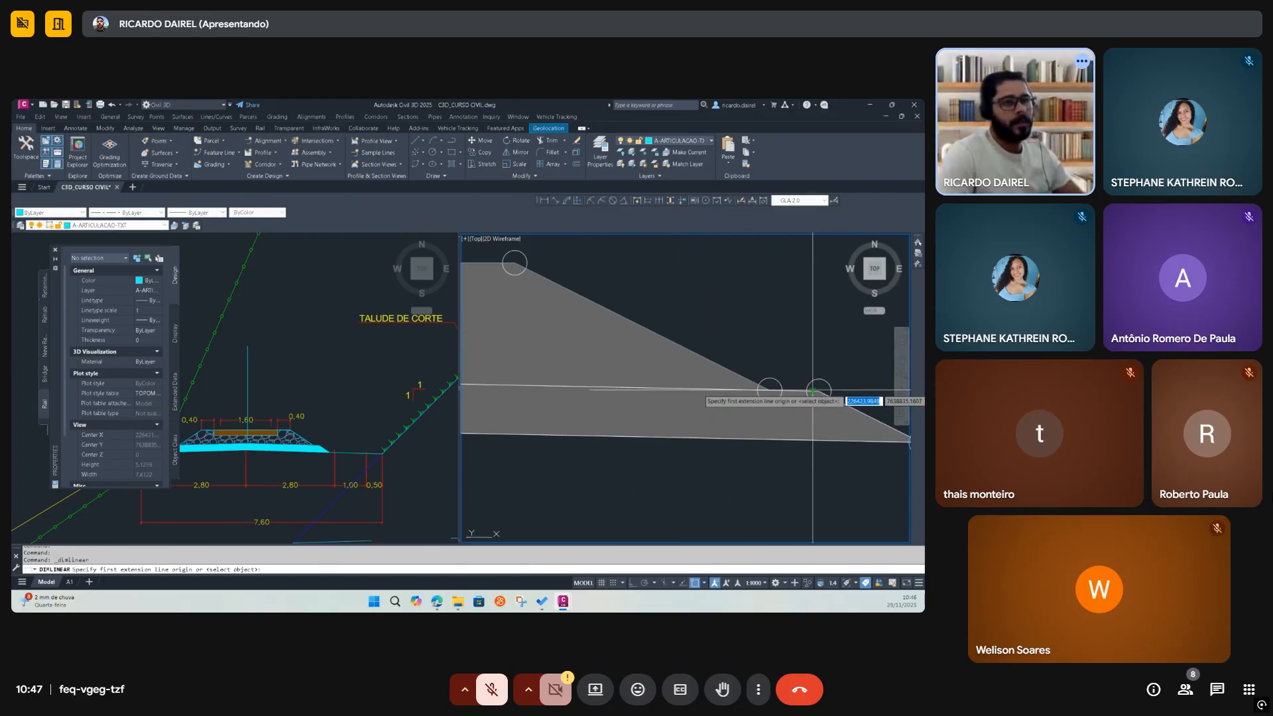
{"action": "left_click", "coordinate": [818, 391]}
{"action": "left_click", "coordinate": [770, 390]}
{"action": "left_click", "coordinate": [781, 350]}
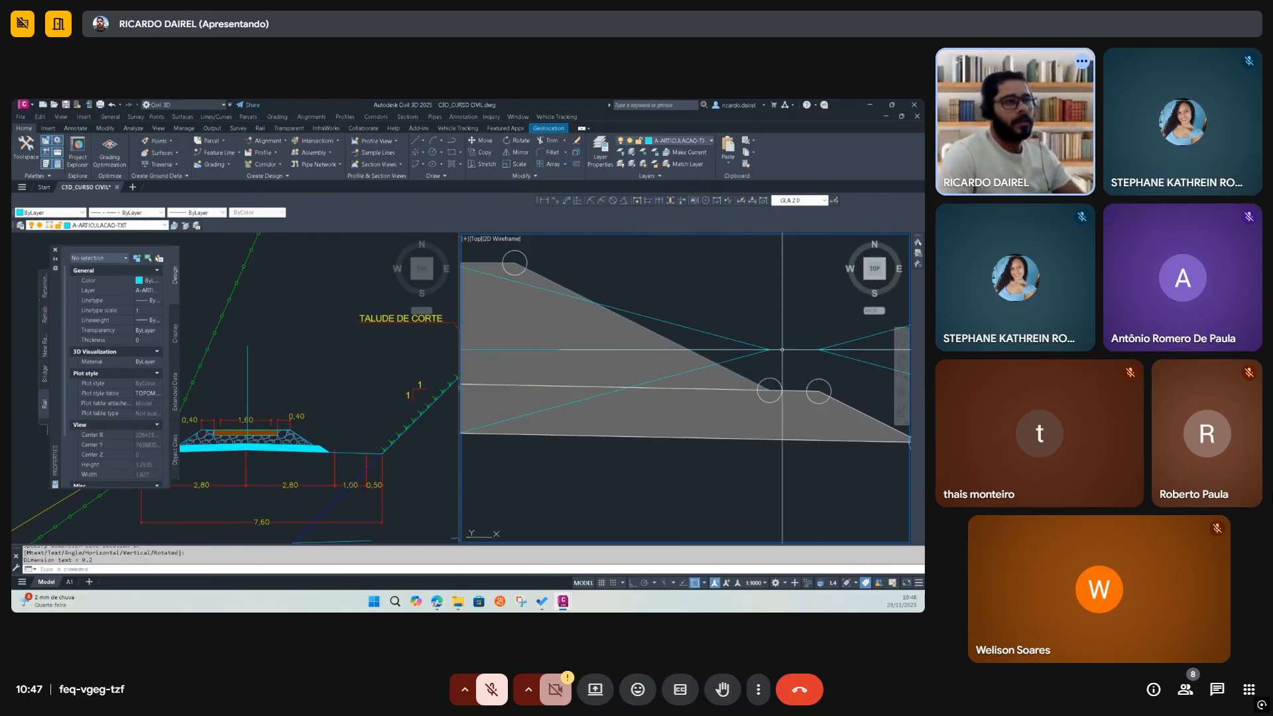
Add a horizontal linear dimension across the right ballast shoulder, from the ballast's top edge to the tie end
{"action": "scroll", "coordinate": [780, 364], "scroll_direction": "down", "scroll_amount": 3}
{"action": "scroll", "coordinate": [705, 335], "scroll_direction": "up", "scroll_amount": 2}
{"action": "key", "text": "space"}
{"action": "left_click", "coordinate": [728, 365]}
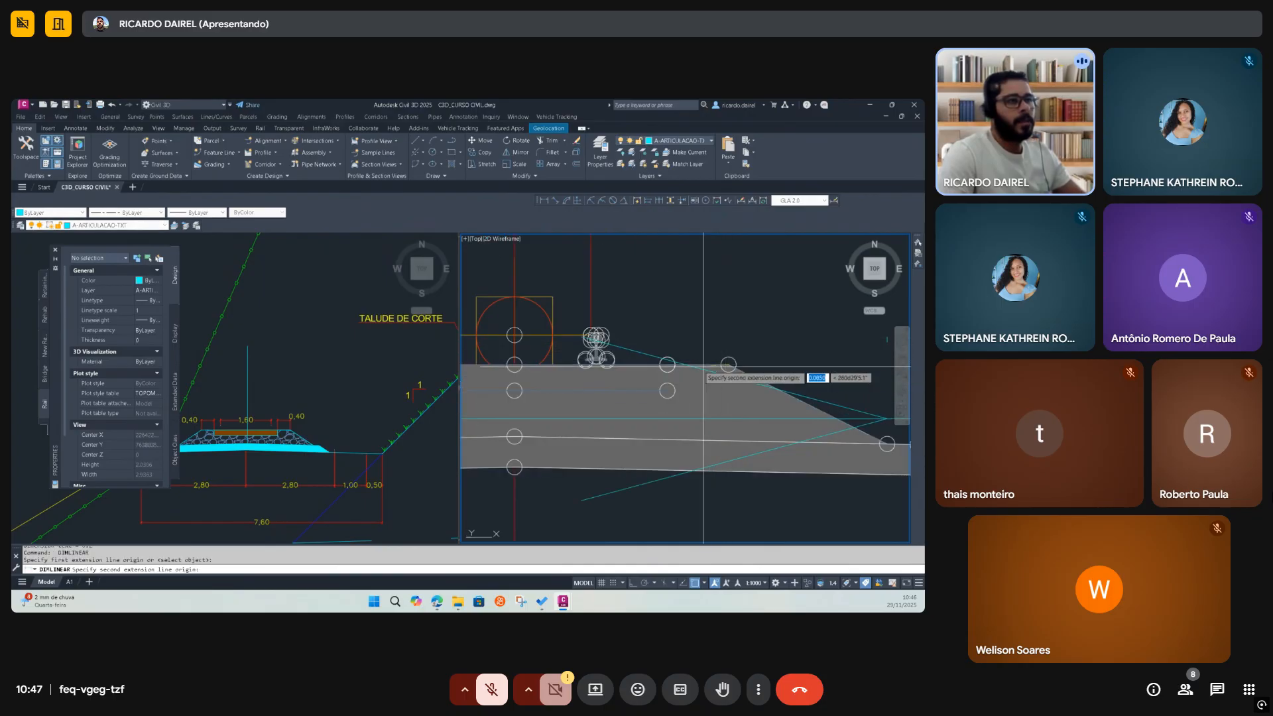
{"action": "left_click", "coordinate": [668, 365]}
{"action": "left_click", "coordinate": [683, 325]}
Match the two new right-side dimensions' properties to those of the left ballast shoulder dimension
{"action": "scroll", "coordinate": [630, 358], "scroll_direction": "down", "scroll_amount": 3}
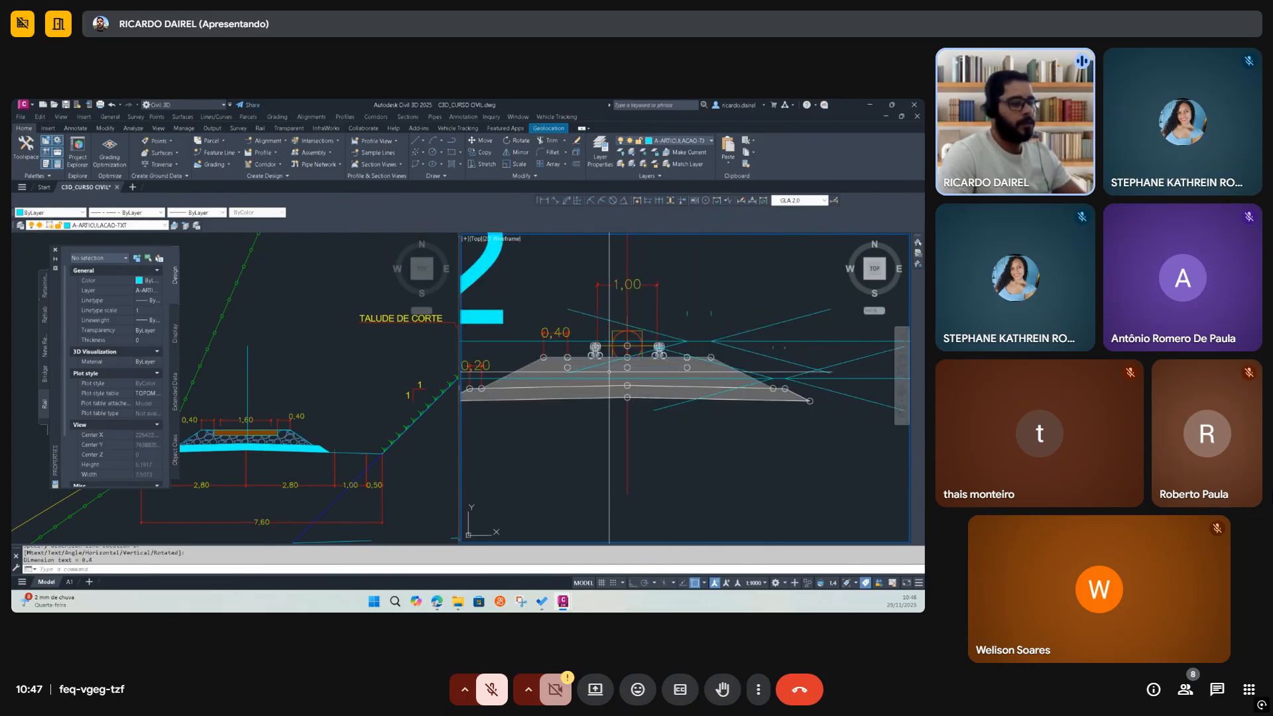
{"action": "type", "text": "MA"}
{"action": "key", "text": "Return"}
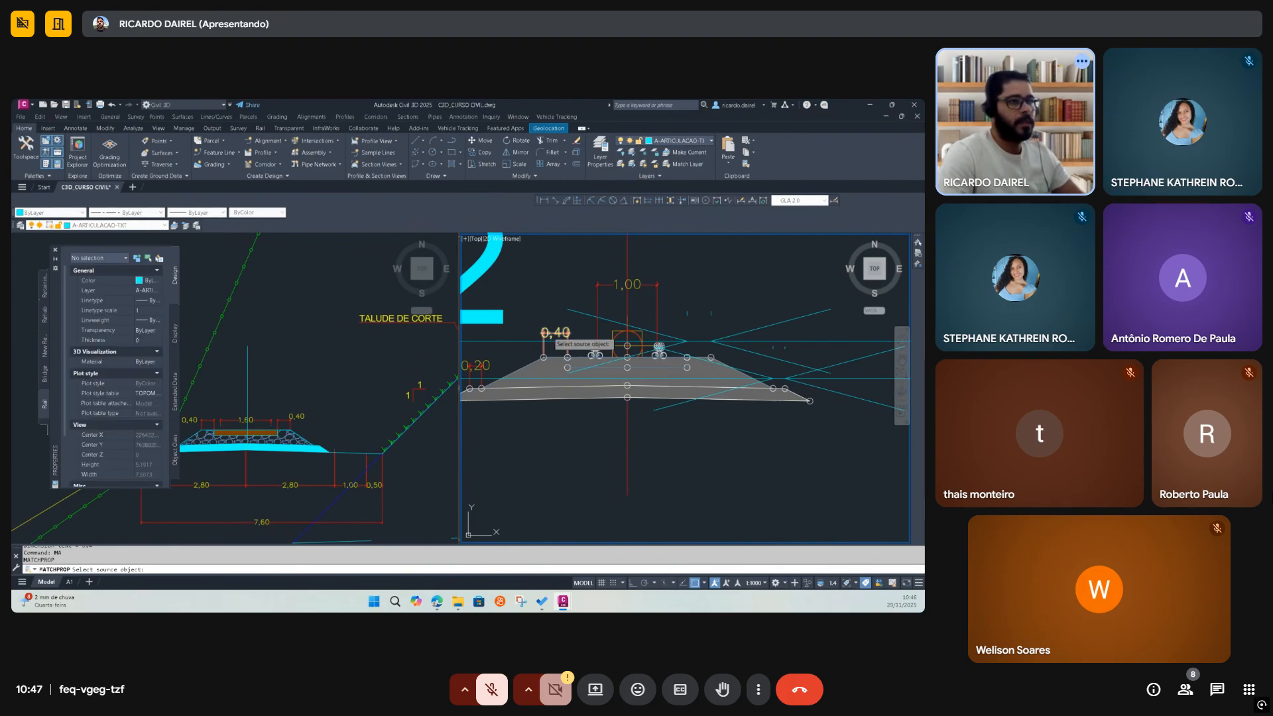
{"action": "left_click", "coordinate": [552, 331]}
{"action": "left_click", "coordinate": [724, 340]}
{"action": "left_click", "coordinate": [794, 377]}
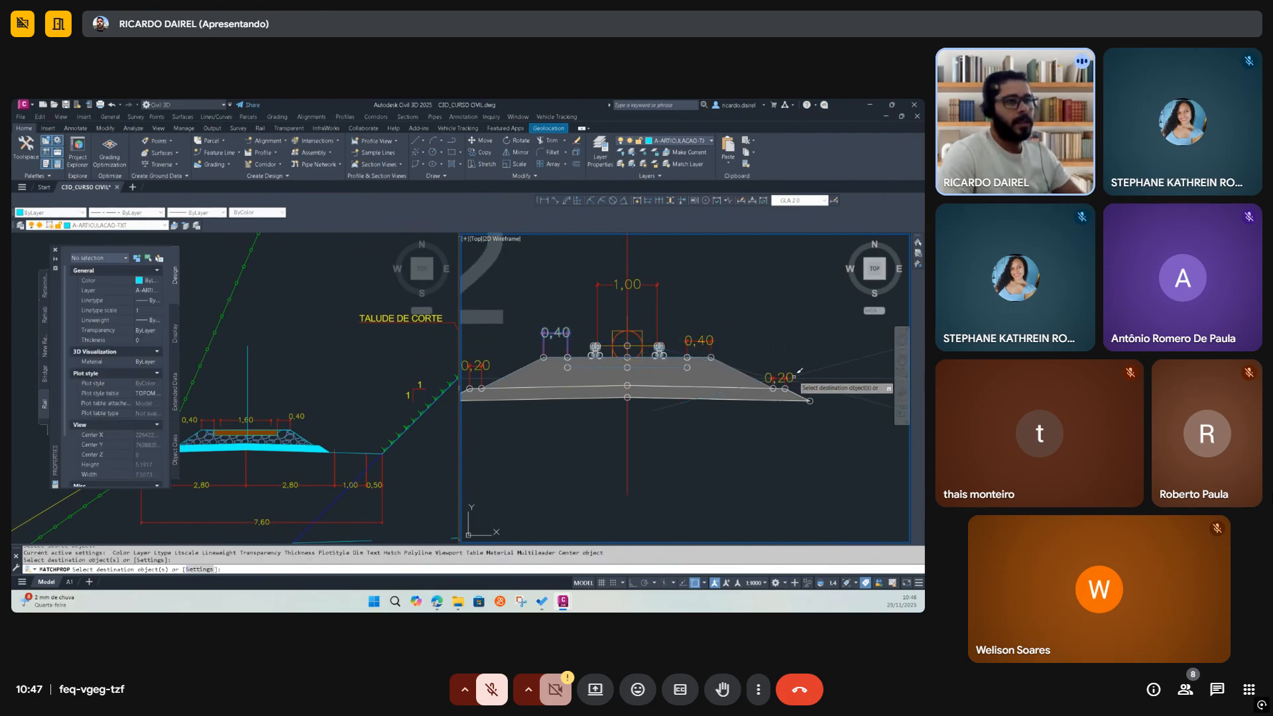
{"action": "scroll", "coordinate": [794, 372], "scroll_direction": "down", "scroll_amount": 1}
{"action": "key", "text": "Escape"}
Add a horizontal linear dimension across the right subballast shoulder of the hatched reference section, from the ballast toe to the subballast edge
{"action": "scroll", "coordinate": [669, 358], "scroll_direction": "up", "scroll_amount": 3}
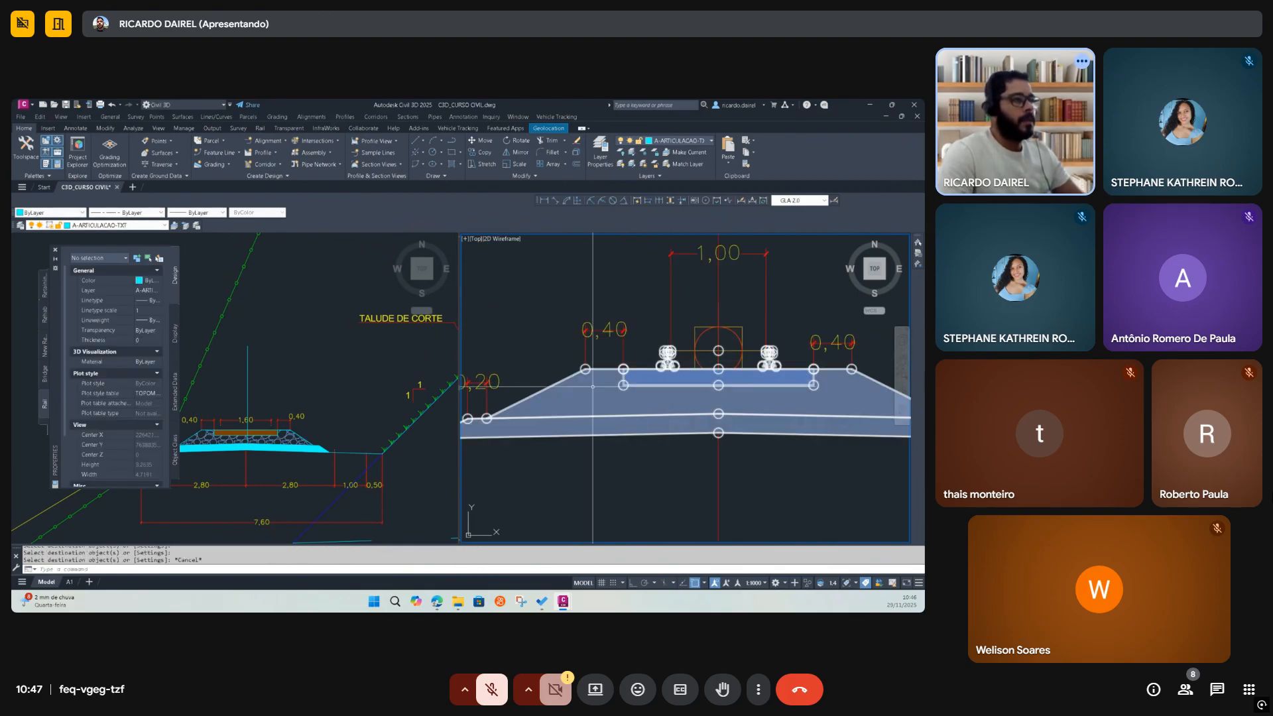
{"action": "left_click", "coordinate": [276, 441]}
{"action": "scroll", "coordinate": [275, 441], "scroll_direction": "up", "scroll_amount": 2}
{"action": "scroll", "coordinate": [286, 414], "scroll_direction": "up", "scroll_amount": 1}
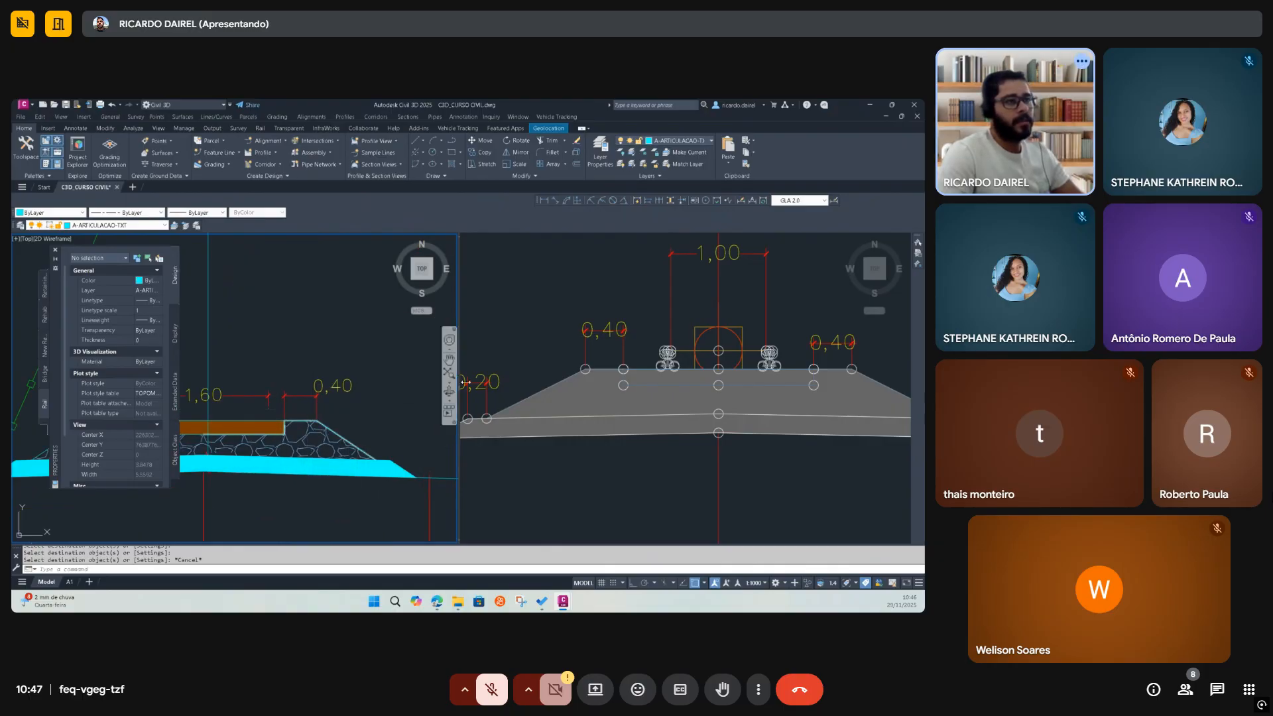
{"action": "left_click", "coordinate": [577, 369]}
{"action": "scroll", "coordinate": [604, 367], "scroll_direction": "down", "scroll_amount": 2}
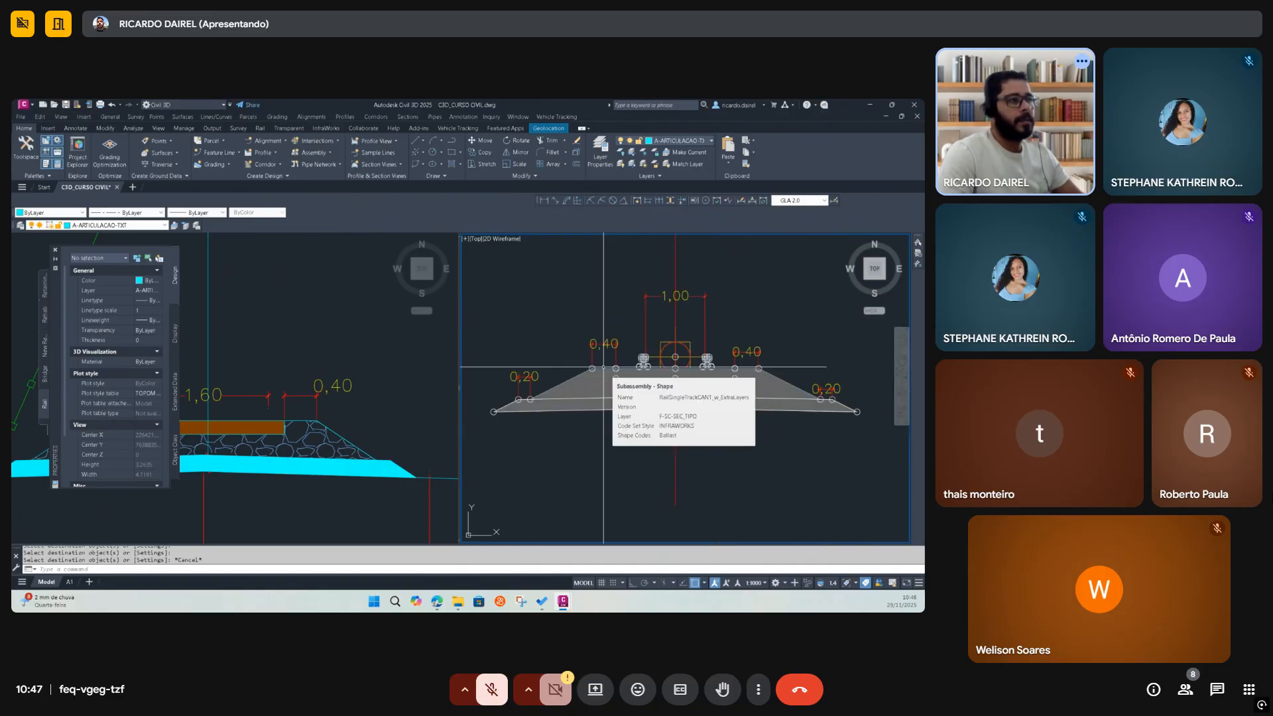
{"action": "left_click", "coordinate": [405, 425]}
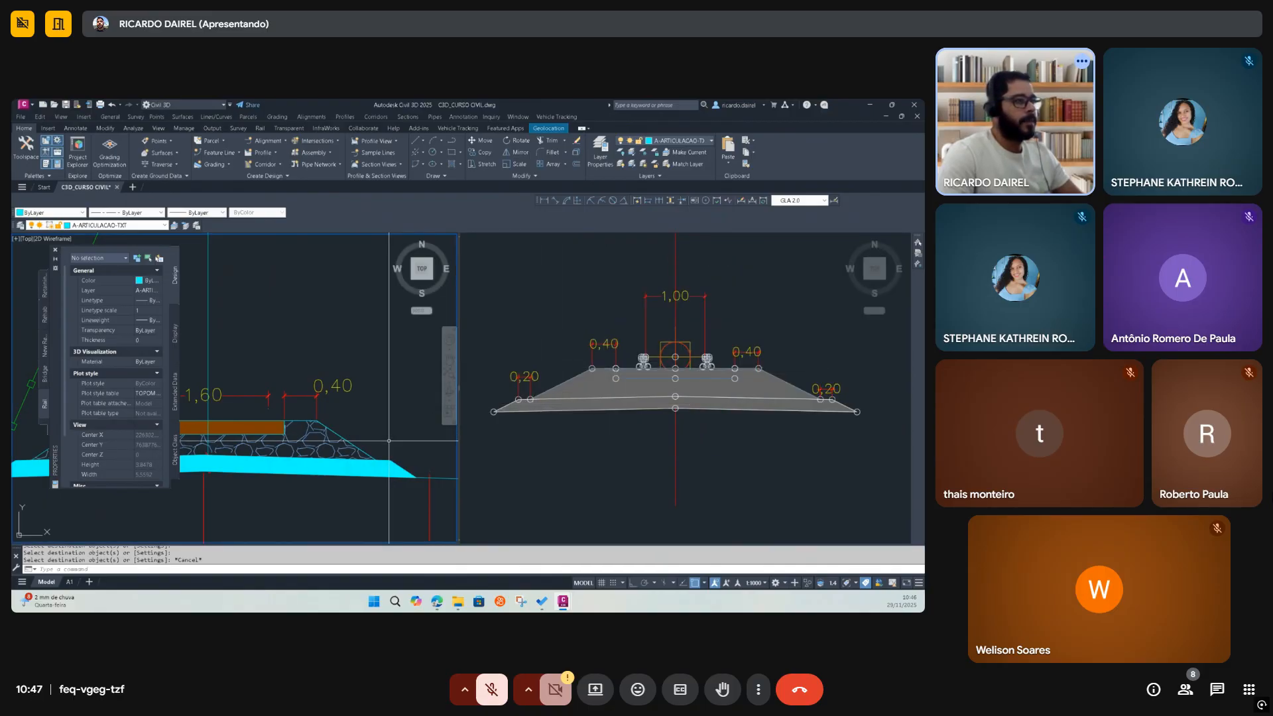
{"action": "middle_click_drag", "start_coordinate": [388, 332], "coordinate": [330, 301]}
{"action": "left_click", "coordinate": [542, 200]}
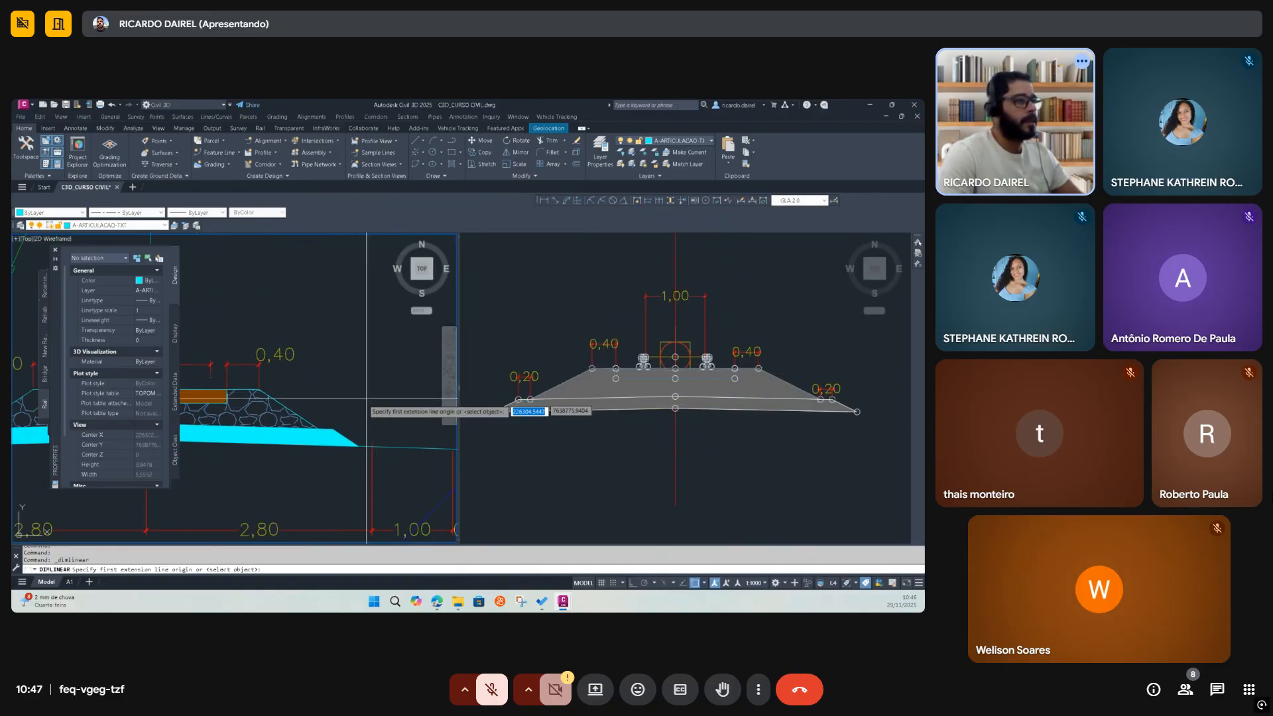
{"action": "scroll", "coordinate": [424, 464], "scroll_direction": "up", "scroll_amount": 2}
{"action": "left_click", "coordinate": [316, 433]}
{"action": "left_click", "coordinate": [339, 433]}
{"action": "left_click", "coordinate": [334, 417]}
Match the reference section's new subballast shoulder dimension to the properties of its 0,40 ballast shoulder dimension
{"action": "type", "text": "MA"}
{"action": "key", "text": "Return"}
{"action": "left_click", "coordinate": [263, 315]}
{"action": "left_click", "coordinate": [344, 415]}
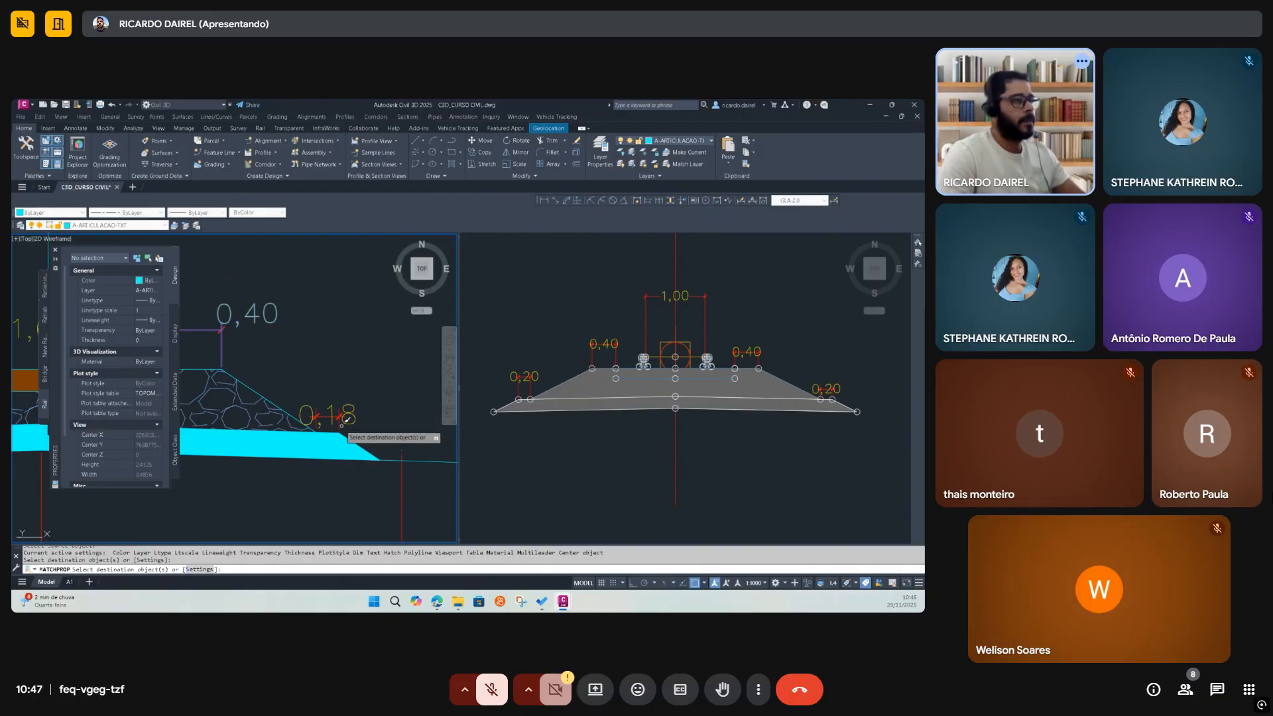
{"action": "scroll", "coordinate": [342, 428], "scroll_direction": "up", "scroll_amount": 2}
{"action": "key", "text": "Escape"}
Inspect the reference section's subballast shoulder dimension up close and close the Properties palette
{"action": "left_click", "coordinate": [331, 425]}
{"action": "left_click", "coordinate": [331, 426]}
{"action": "left_click", "coordinate": [375, 428]}
{"action": "left_click", "coordinate": [318, 391]}
{"action": "scroll", "coordinate": [270, 436], "scroll_direction": "up", "scroll_amount": 3}
{"action": "scroll", "coordinate": [406, 444], "scroll_direction": "down", "scroll_amount": 2}
{"action": "left_click", "coordinate": [56, 253]}
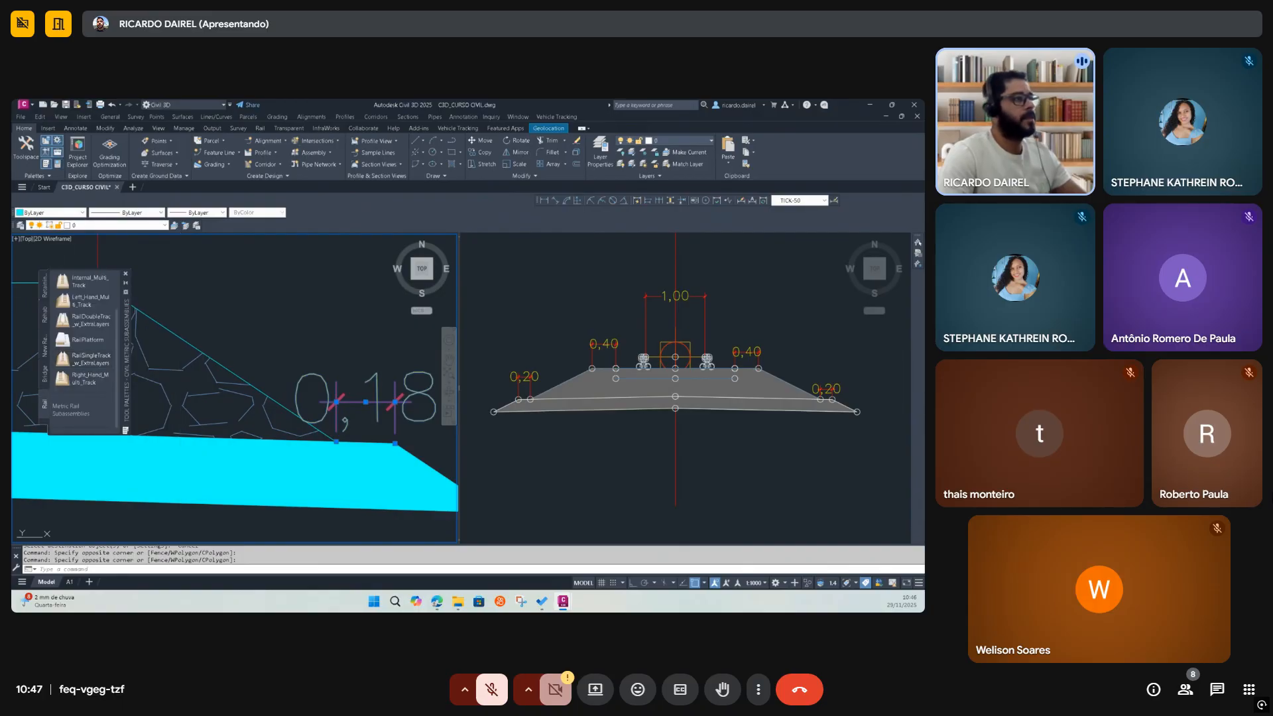
{"action": "key", "text": "Escape"}
Review the dimensioned typical section and add a vertical linear dimension for the assembly's ballast depth at the centerline, below the tie
{"action": "scroll", "coordinate": [308, 433], "scroll_direction": "down", "scroll_amount": 5}
{"action": "scroll", "coordinate": [308, 433], "scroll_direction": "up", "scroll_amount": 8}
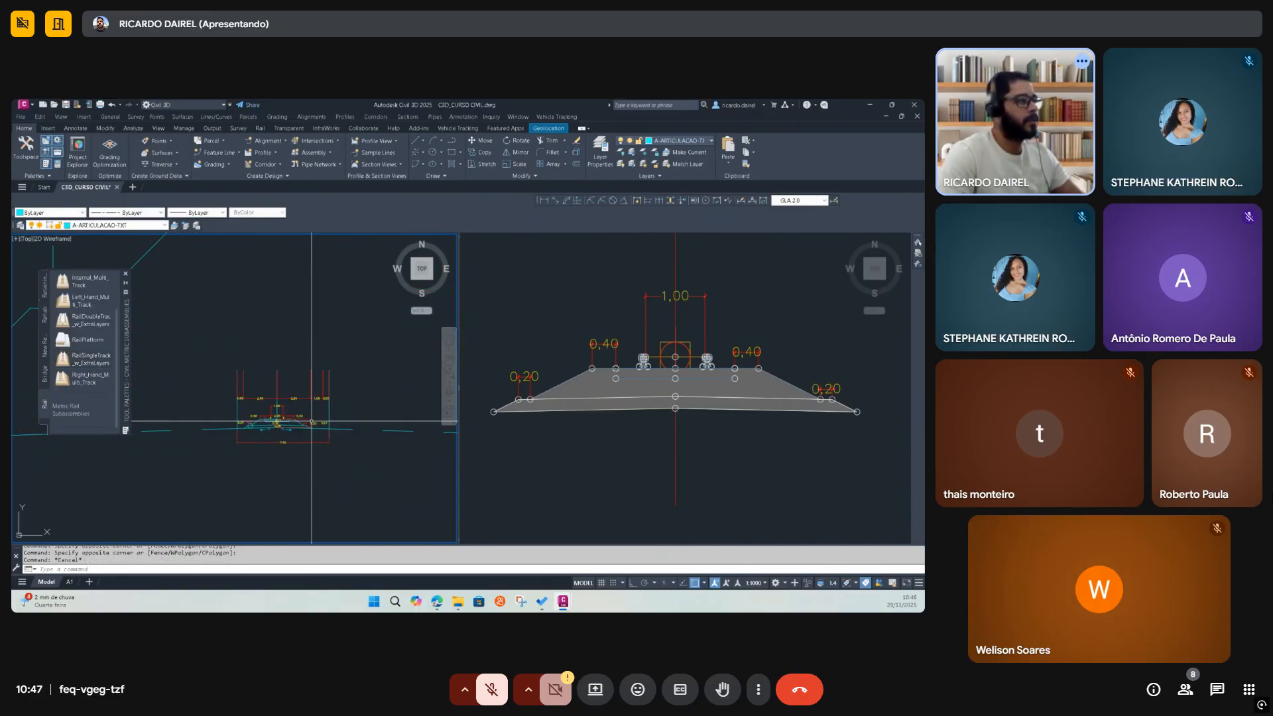
{"action": "scroll", "coordinate": [289, 417], "scroll_direction": "down", "scroll_amount": 5}
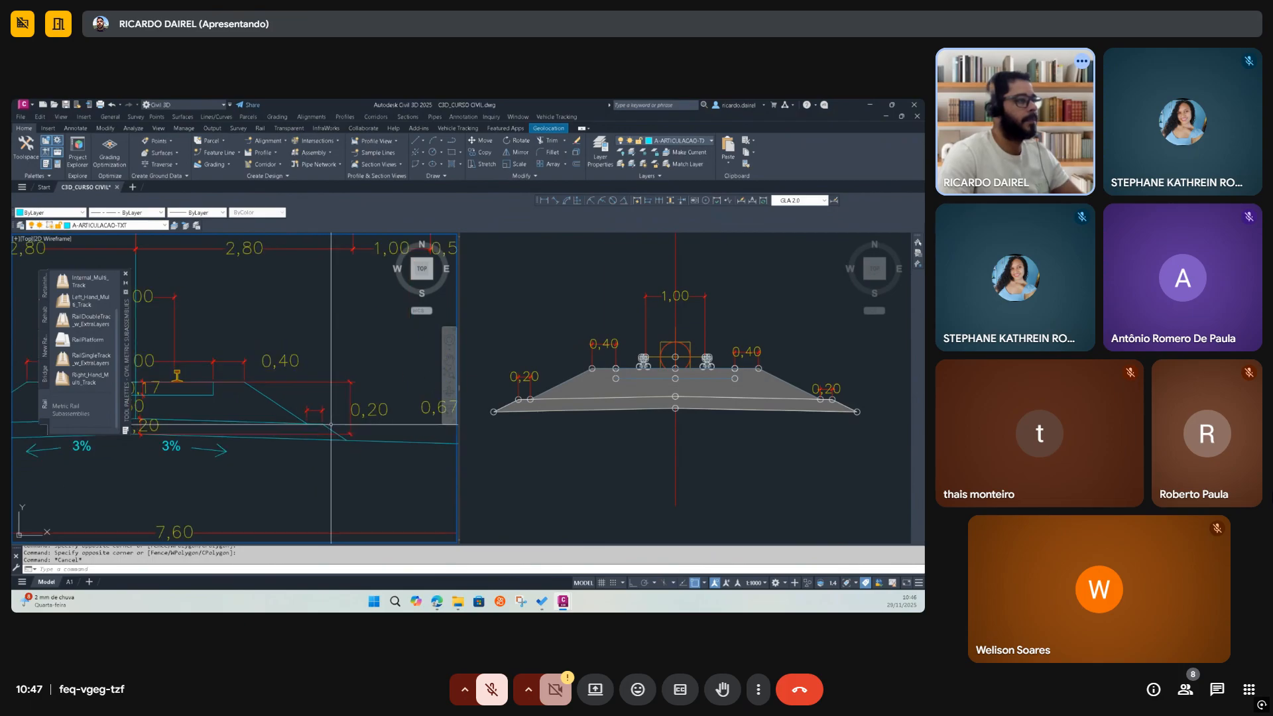
{"action": "left_click", "coordinate": [580, 428]}
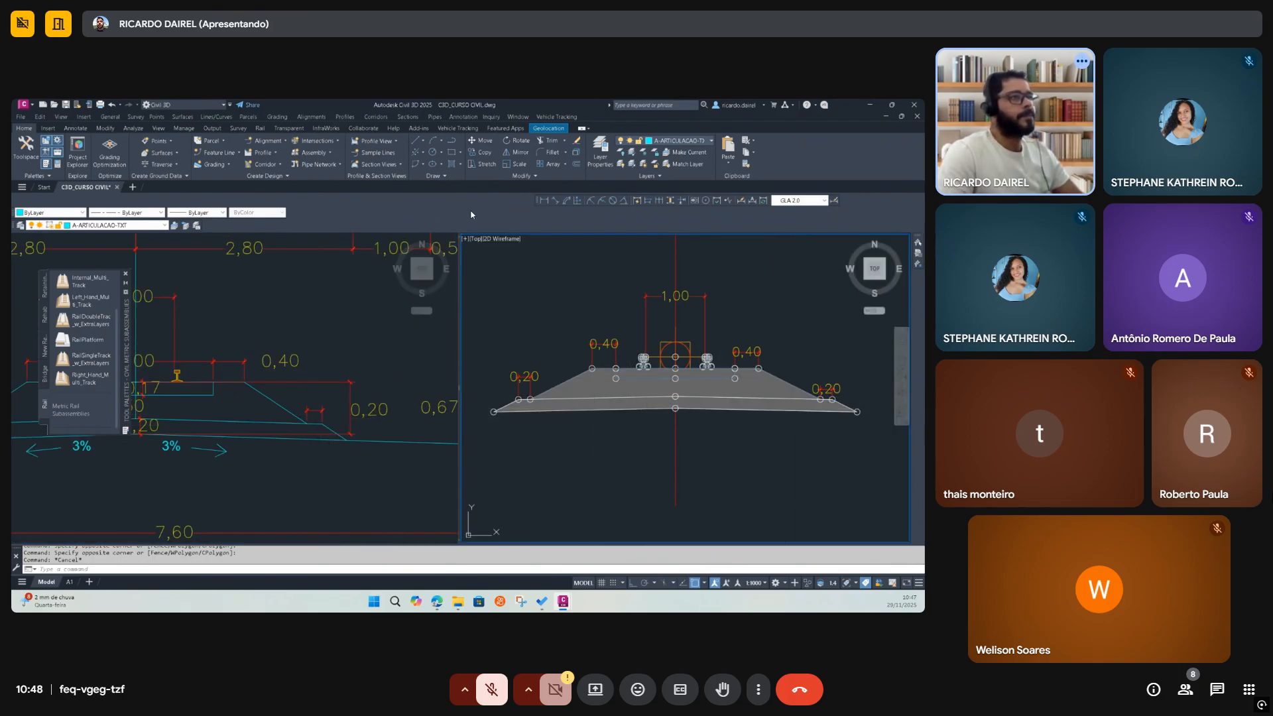
{"action": "left_click", "coordinate": [544, 201]}
{"action": "scroll", "coordinate": [680, 391], "scroll_direction": "up", "scroll_amount": 6}
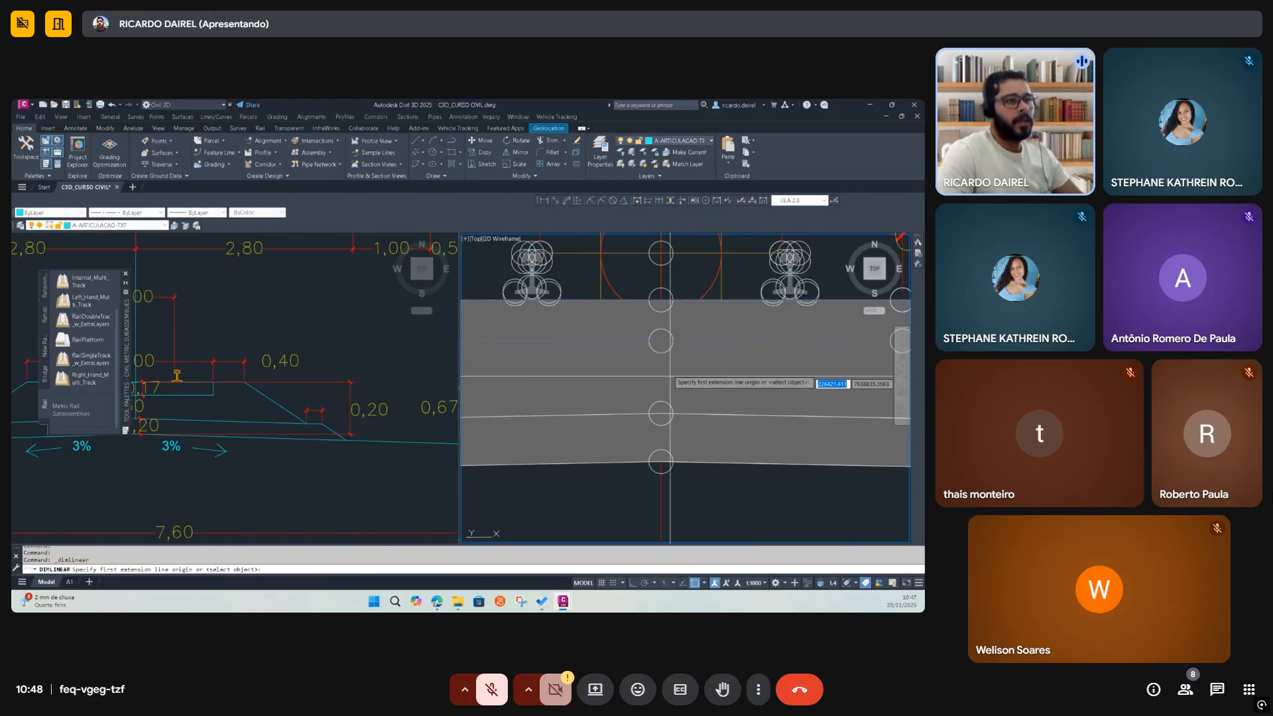
{"action": "left_click", "coordinate": [662, 413]}
{"action": "left_click", "coordinate": [715, 392]}
Match the ballast depth dimension's properties to those of the left subballast extension dimension
{"action": "scroll", "coordinate": [691, 393], "scroll_direction": "down", "scroll_amount": 8}
{"action": "type", "text": "ma"}
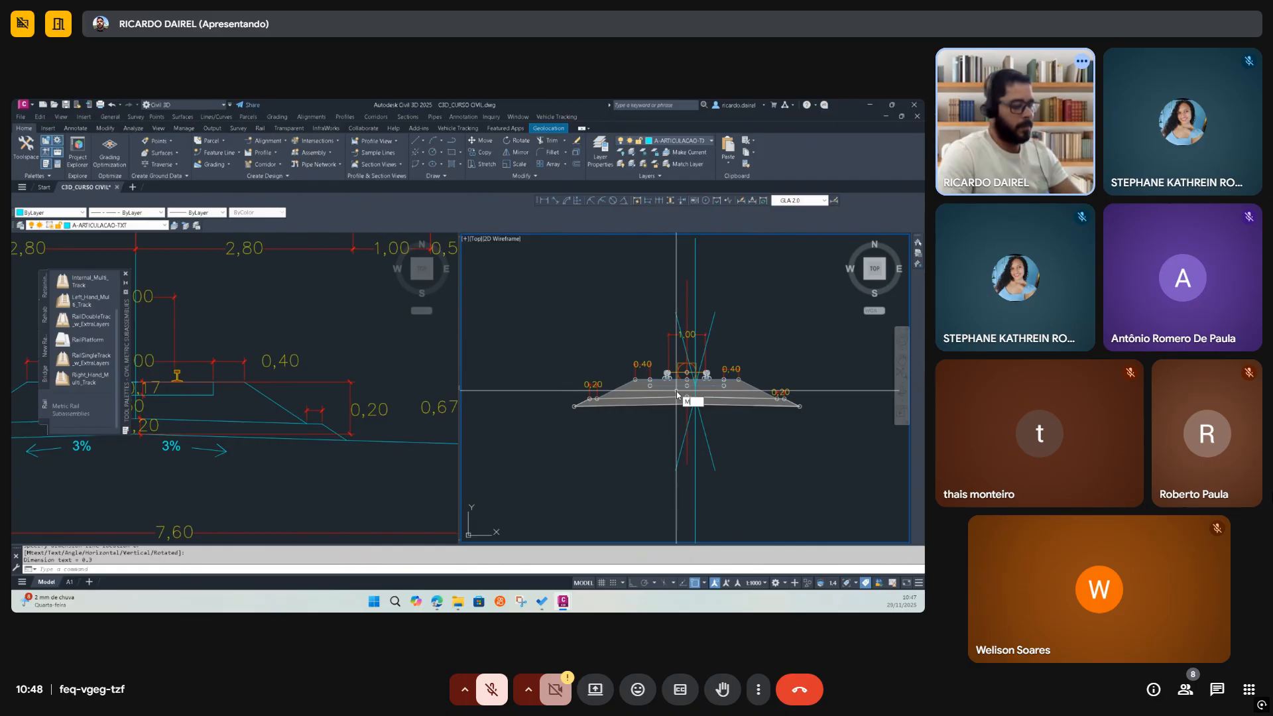
{"action": "key", "text": "Return"}
{"action": "left_click", "coordinate": [589, 385]}
{"action": "left_click", "coordinate": [695, 390]}
{"action": "key", "text": "Escape"}
{"action": "scroll", "coordinate": [699, 405], "scroll_direction": "up", "scroll_amount": 4}
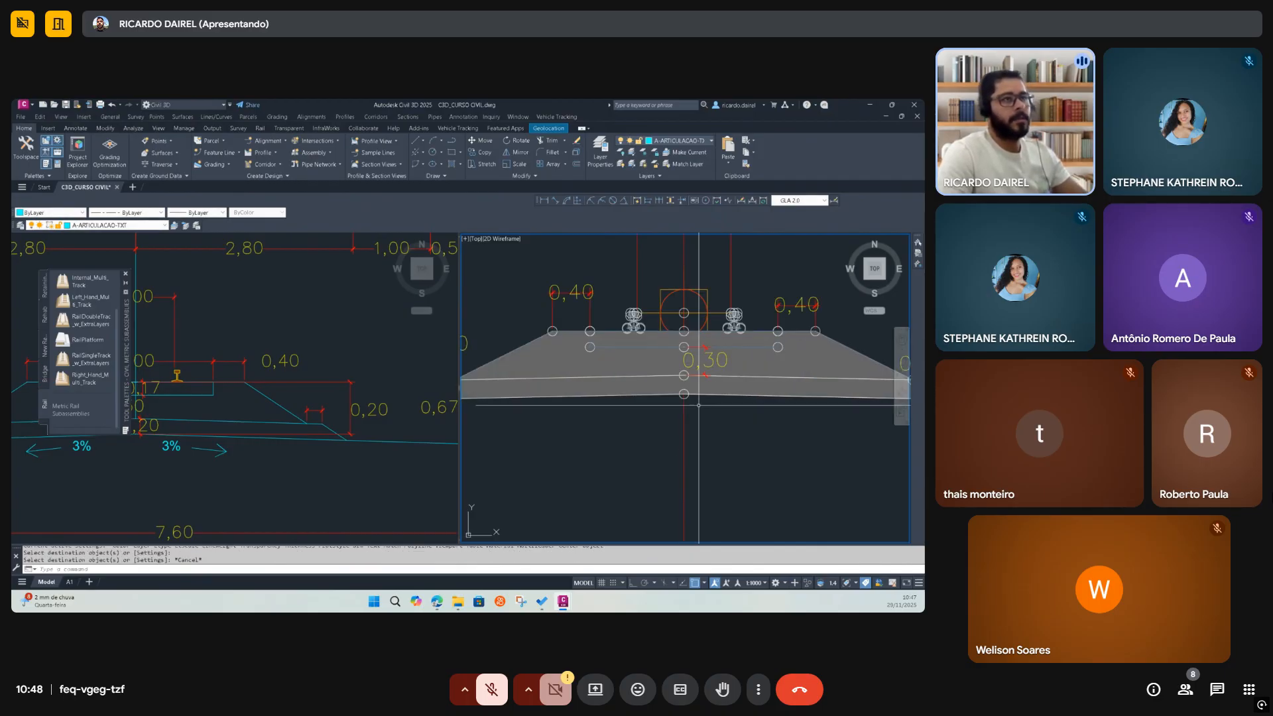
Add a vertical linear dimension for the assembly's subballast depth at the centerline, directly below the ballast depth dimension
{"action": "left_click", "coordinate": [544, 201]}
{"action": "scroll", "coordinate": [678, 391], "scroll_direction": "up", "scroll_amount": 4}
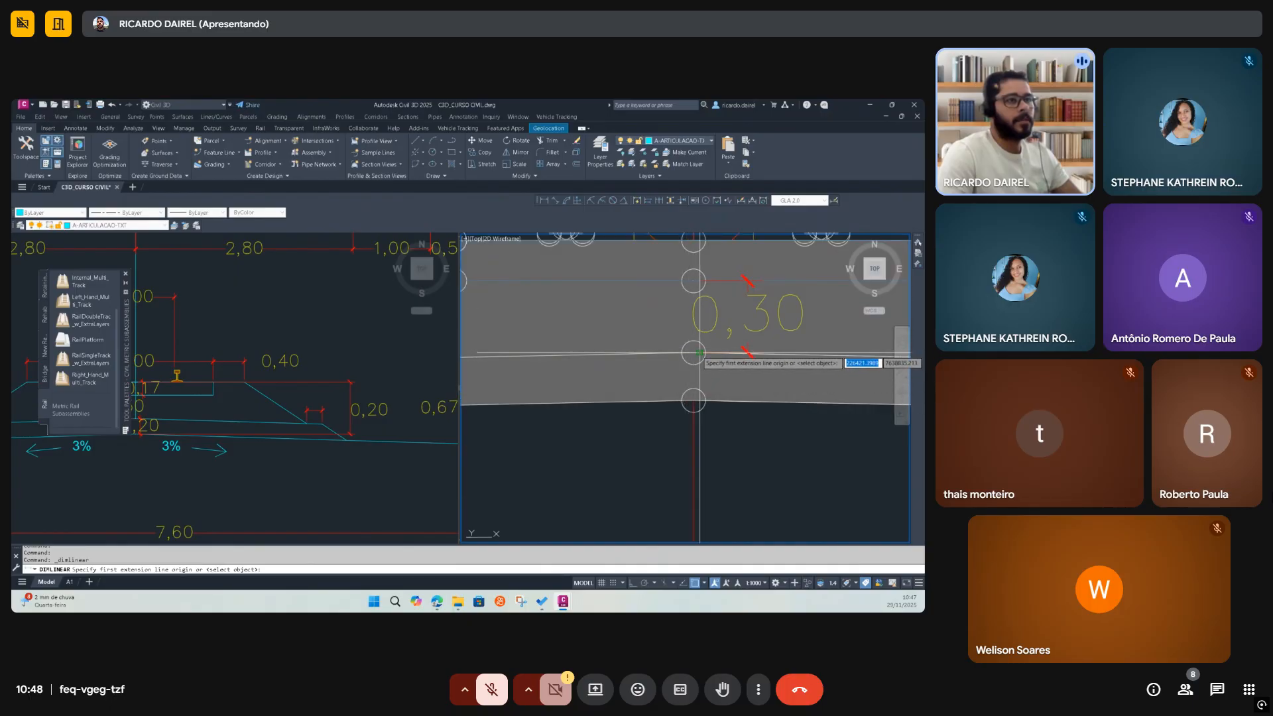
{"action": "left_click", "coordinate": [699, 353]}
{"action": "left_click", "coordinate": [693, 401]}
{"action": "left_click", "coordinate": [718, 422]}
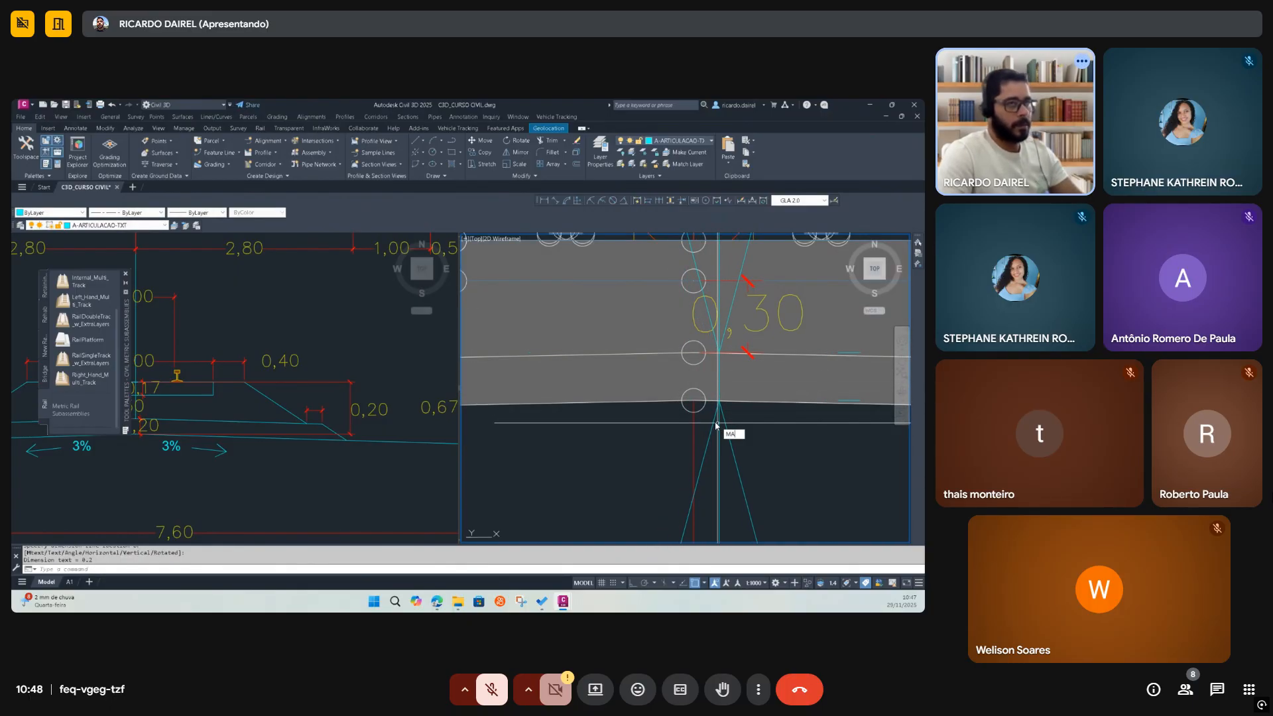
Match the new subballast depth dimension's properties to those of the ballast depth dimension above it
{"action": "type", "text": "MA"}
{"action": "key", "text": "Return"}
{"action": "left_click", "coordinate": [760, 310]}
{"action": "left_click", "coordinate": [726, 422]}
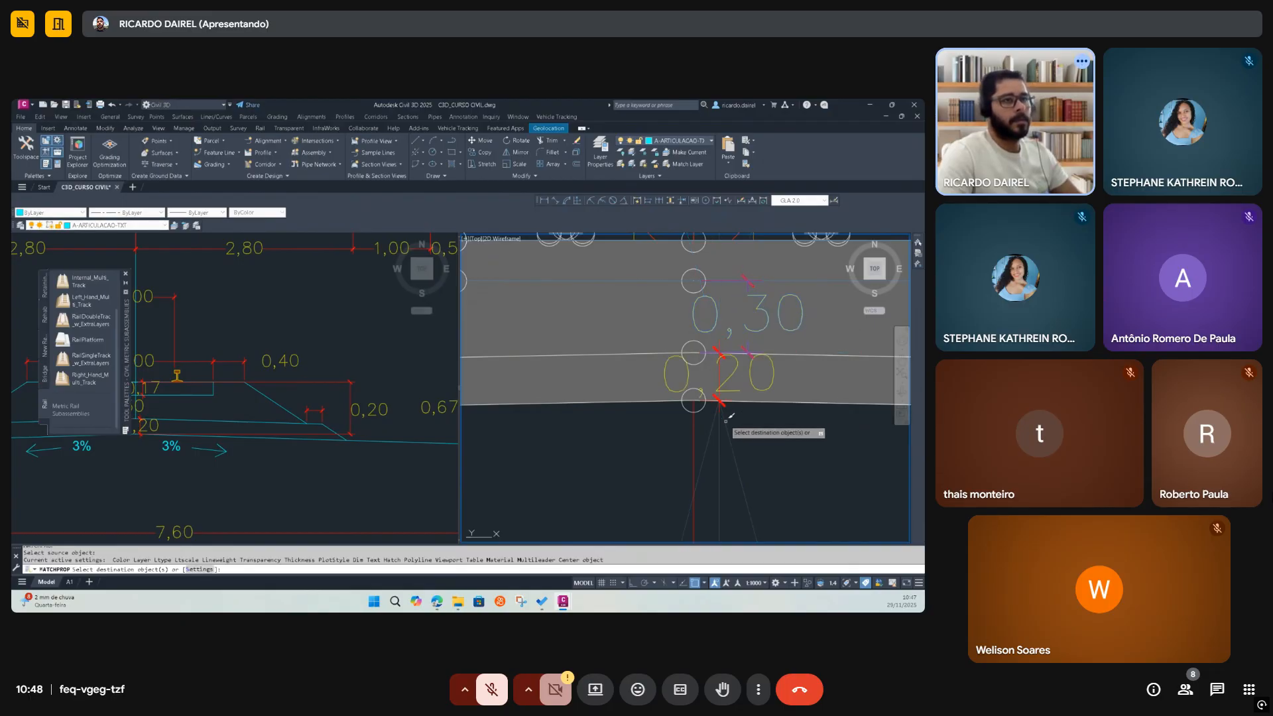
{"action": "scroll", "coordinate": [719, 428], "scroll_direction": "down", "scroll_amount": 2}
{"action": "key", "text": "Escape"}
{"action": "scroll", "coordinate": [716, 426], "scroll_direction": "down", "scroll_amount": 2}
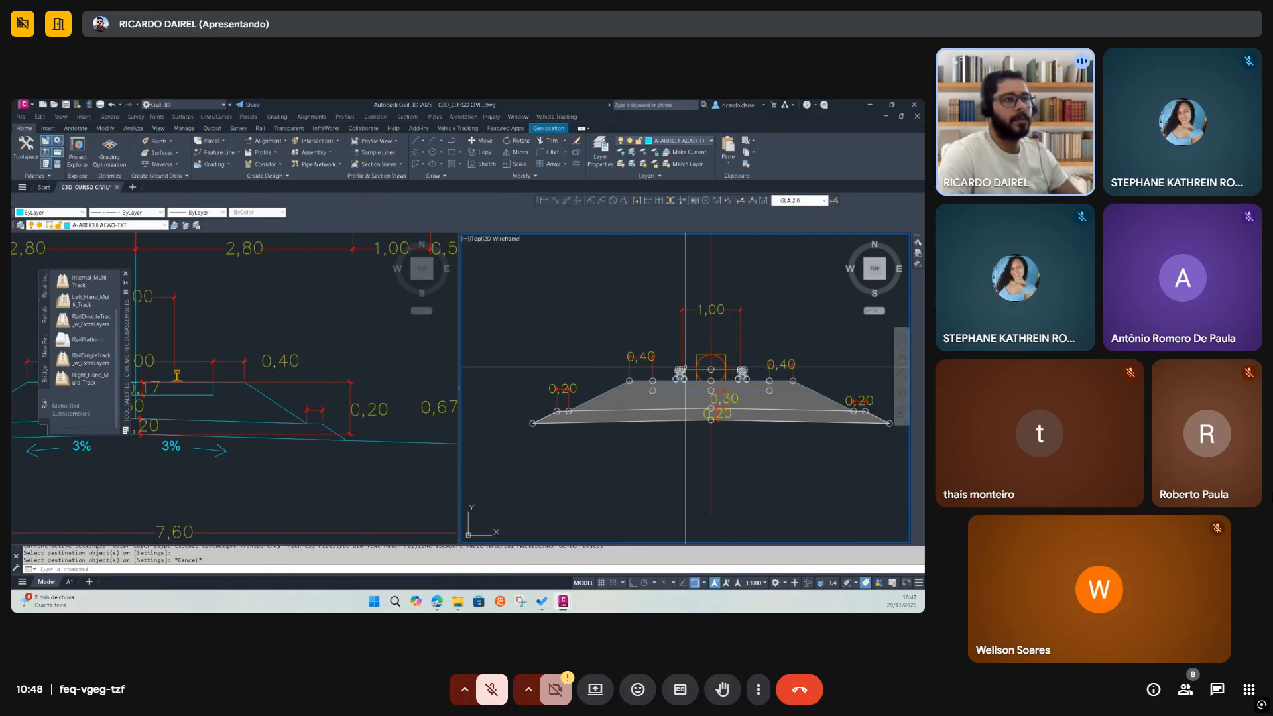
Add a horizontal linear dimension for the assembly's tie length, measured between the lower tie corners and placed above the ballast
{"action": "left_click", "coordinate": [542, 201]}
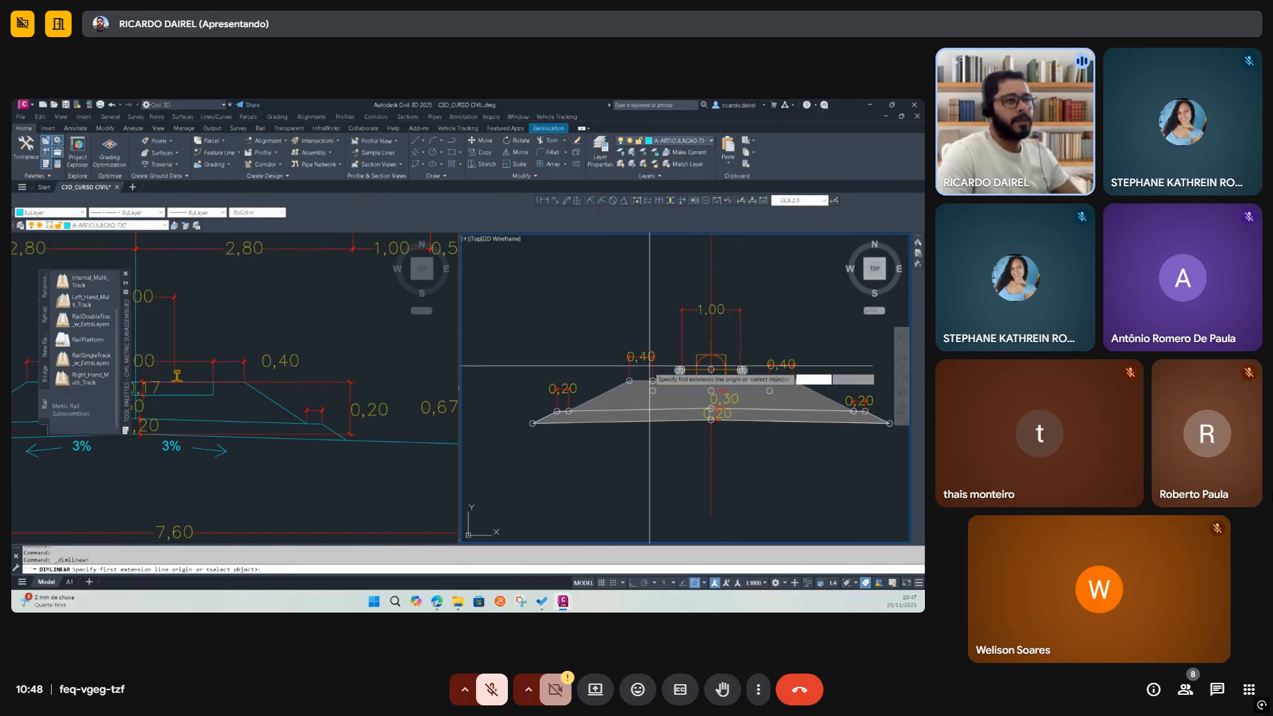
{"action": "scroll", "coordinate": [635, 421], "scroll_direction": "up", "scroll_amount": 4}
{"action": "left_click", "coordinate": [633, 421]}
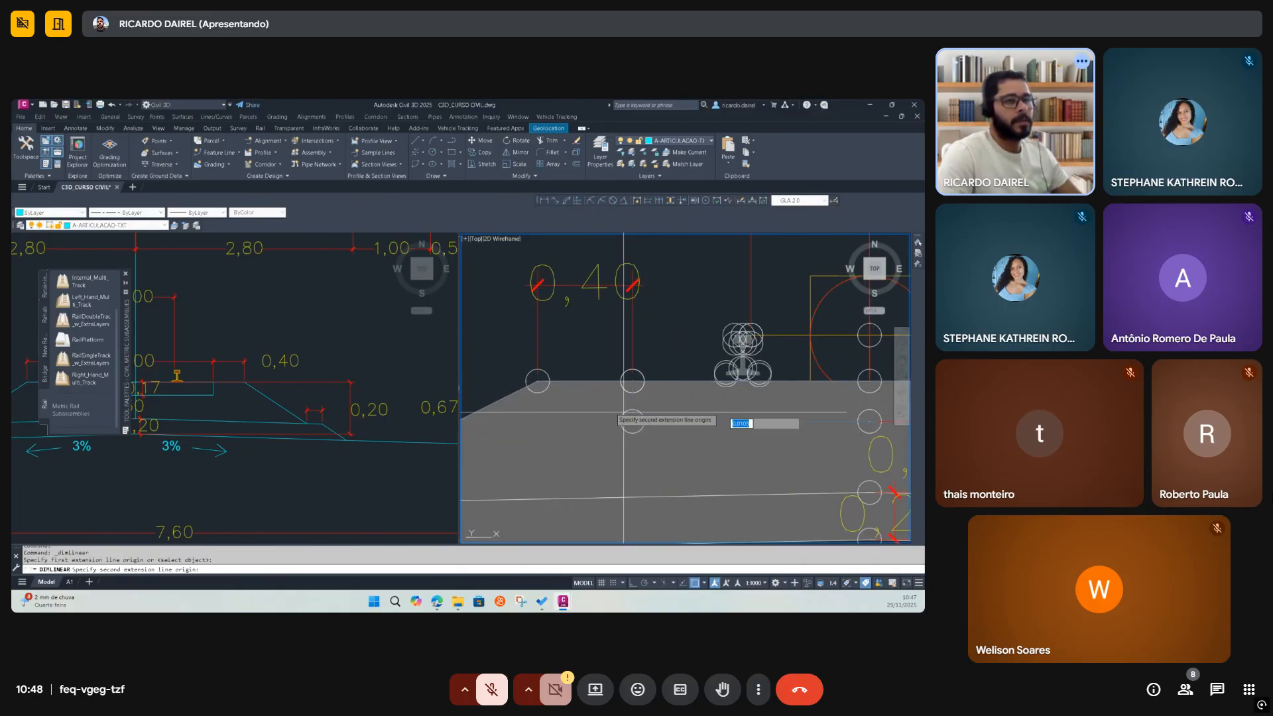
{"action": "scroll", "coordinate": [636, 421], "scroll_direction": "down", "scroll_amount": 5}
{"action": "scroll", "coordinate": [663, 418], "scroll_direction": "up", "scroll_amount": 3}
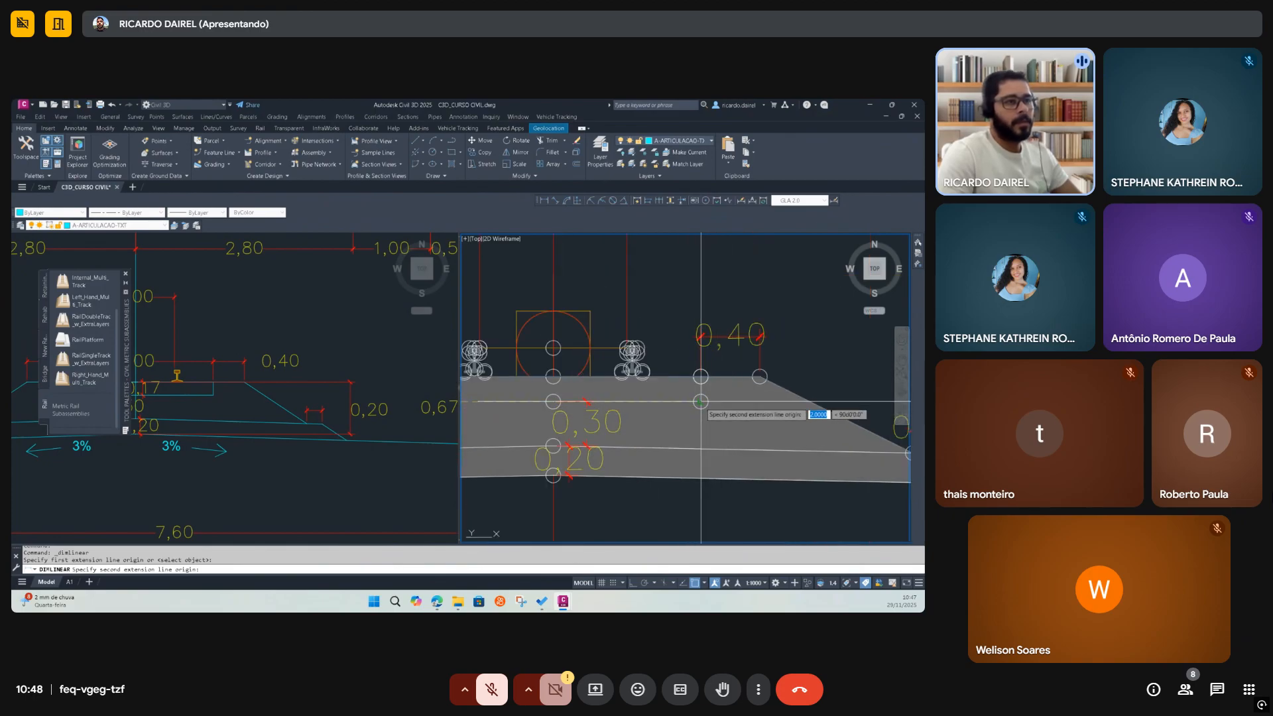
{"action": "left_click", "coordinate": [701, 401]}
{"action": "scroll", "coordinate": [707, 403], "scroll_direction": "down", "scroll_amount": 2}
{"action": "left_click", "coordinate": [709, 332]}
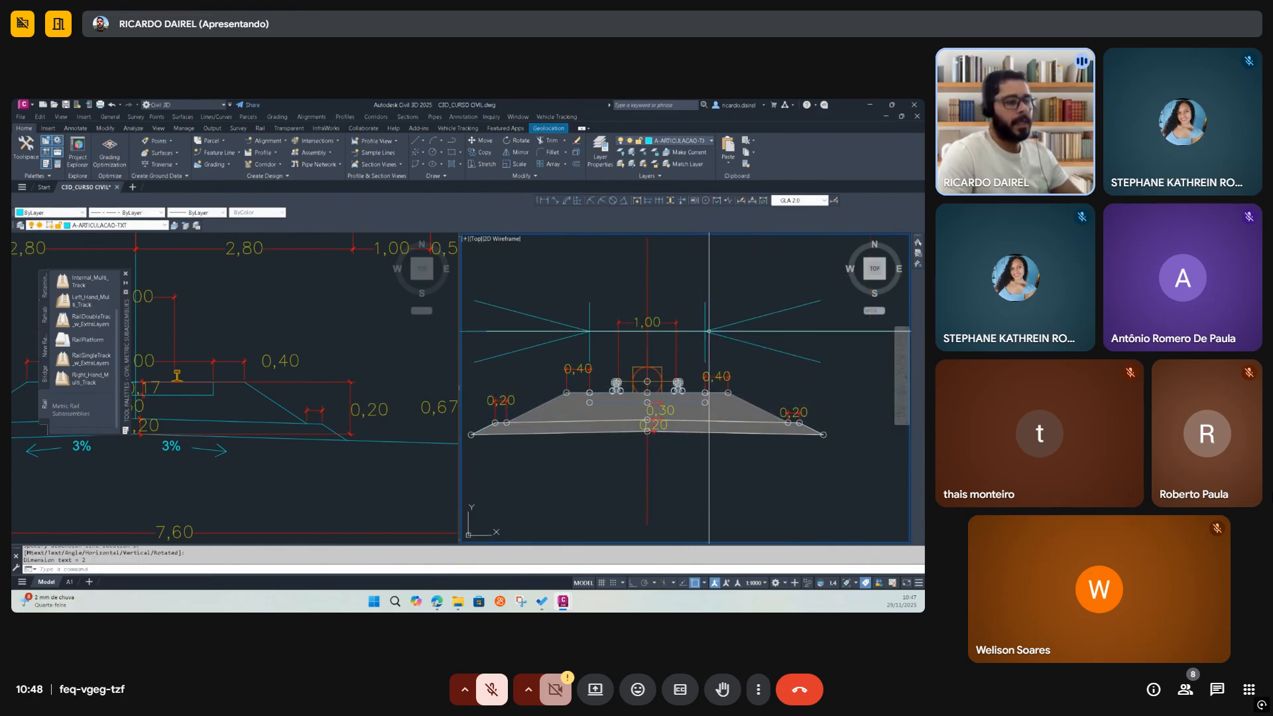
Match the tie length dimension's properties to those of the gauge dimension and raise its dimension line above the gauge dimension
{"action": "type", "text": "MA"}
{"action": "key", "text": "Return"}
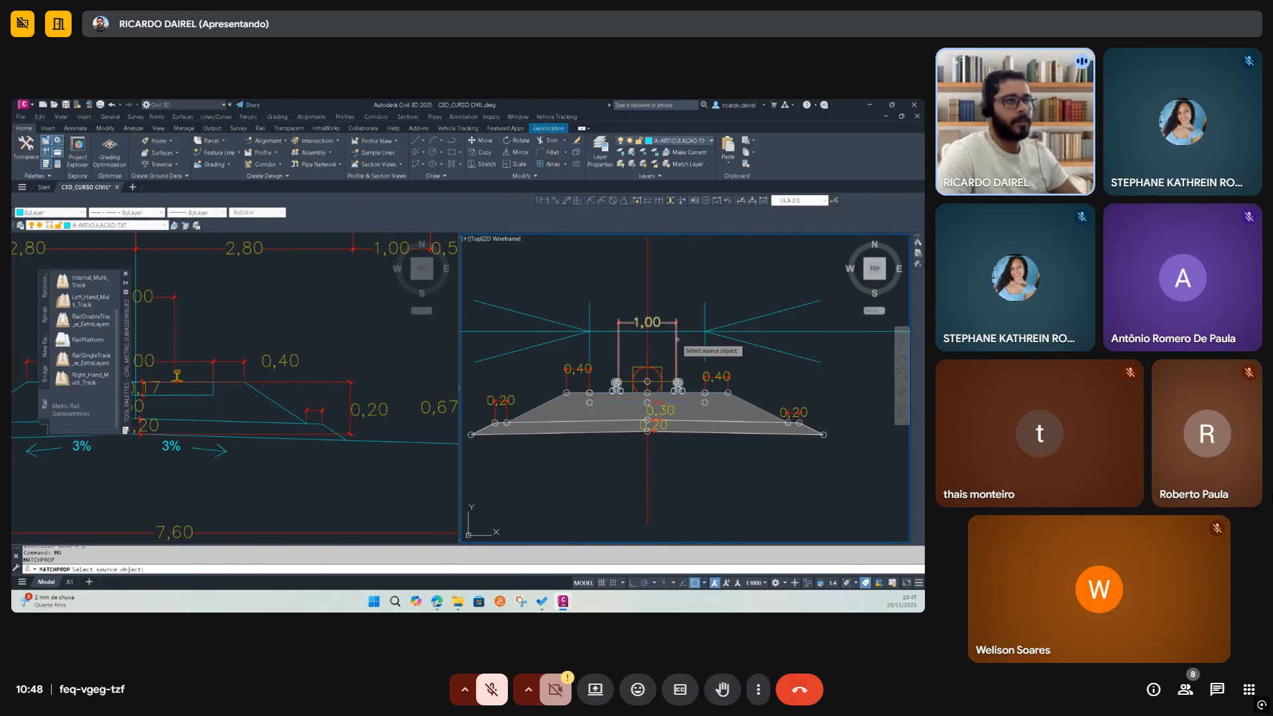
{"action": "left_click", "coordinate": [677, 339]}
{"action": "key", "text": "Escape"}
{"action": "left_click", "coordinate": [684, 331]}
{"action": "left_click", "coordinate": [705, 330]}
{"action": "left_click", "coordinate": [705, 306]}
{"action": "key", "text": "Escape"}
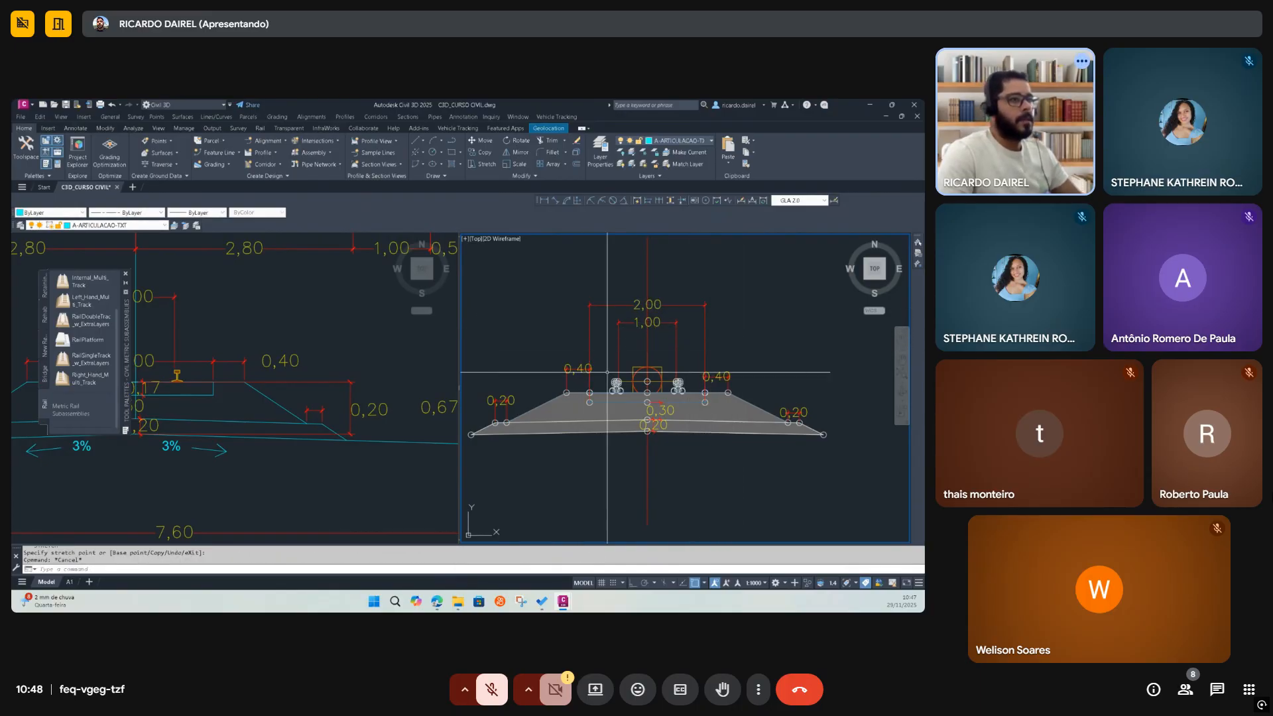
Close the tool palettes and dimension the assembly's overall subballast base width from toe to toe, placing the dimension below the section
{"action": "scroll", "coordinate": [654, 370], "scroll_direction": "down", "scroll_amount": 2}
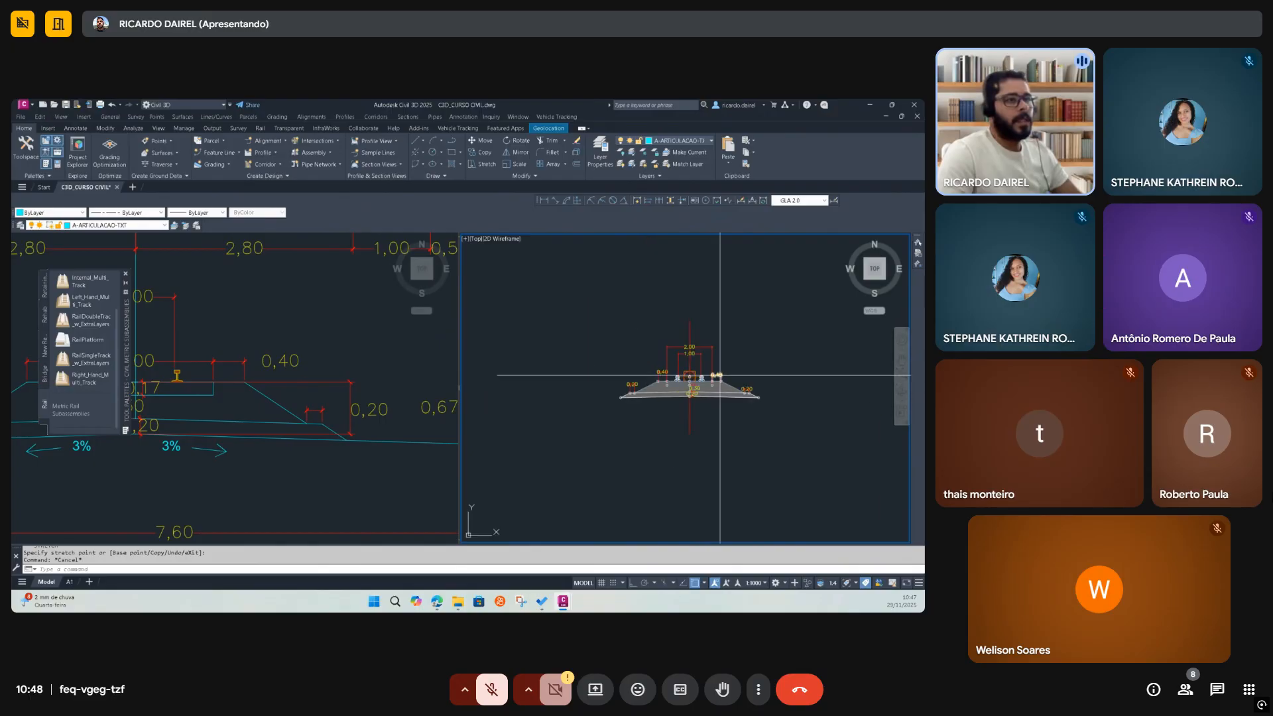
{"action": "left_click", "coordinate": [126, 274]}
{"action": "scroll", "coordinate": [252, 406], "scroll_direction": "down", "scroll_amount": 4}
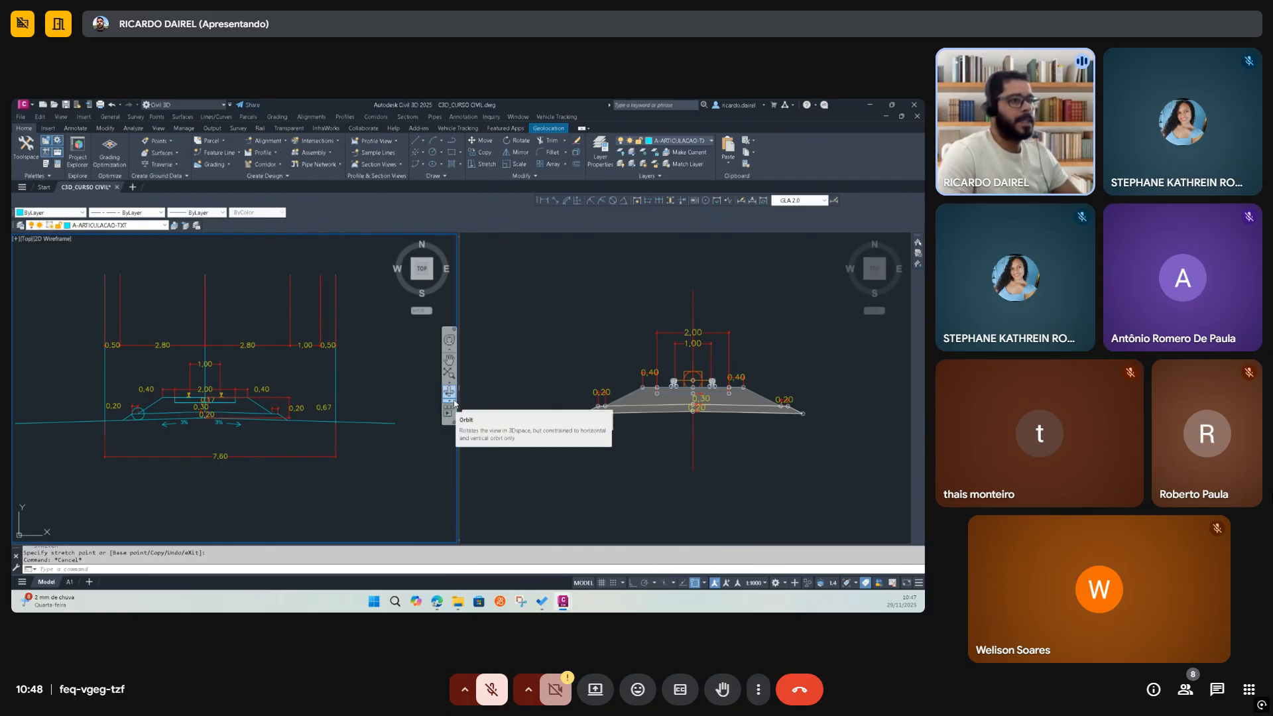
{"action": "left_click", "coordinate": [464, 398]}
{"action": "left_click", "coordinate": [497, 376]}
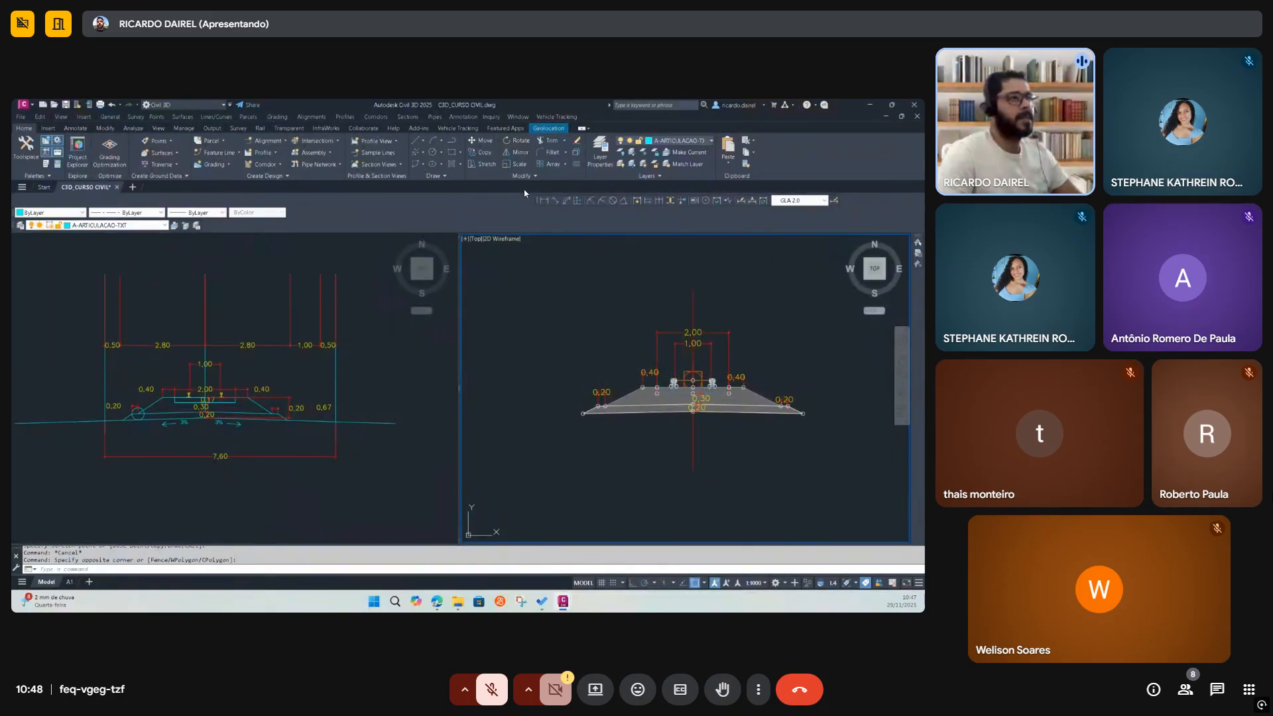
{"action": "left_click", "coordinate": [542, 201]}
{"action": "scroll", "coordinate": [575, 427], "scroll_direction": "up", "scroll_amount": 2}
{"action": "left_click", "coordinate": [587, 405]}
{"action": "scroll", "coordinate": [587, 405], "scroll_direction": "down", "scroll_amount": 2}
{"action": "scroll", "coordinate": [807, 407], "scroll_direction": "up", "scroll_amount": 2}
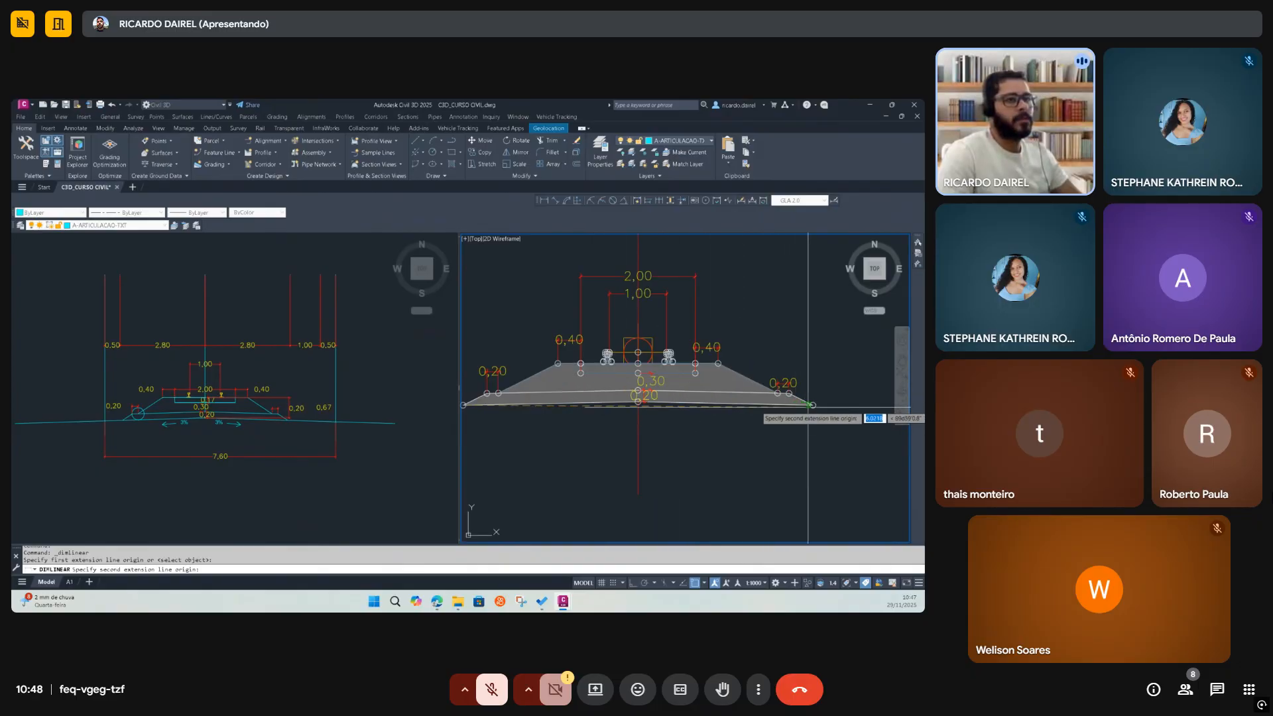
{"action": "left_click", "coordinate": [813, 405]}
{"action": "scroll", "coordinate": [813, 404], "scroll_direction": "down", "scroll_amount": 3}
{"action": "left_click", "coordinate": [720, 463]}
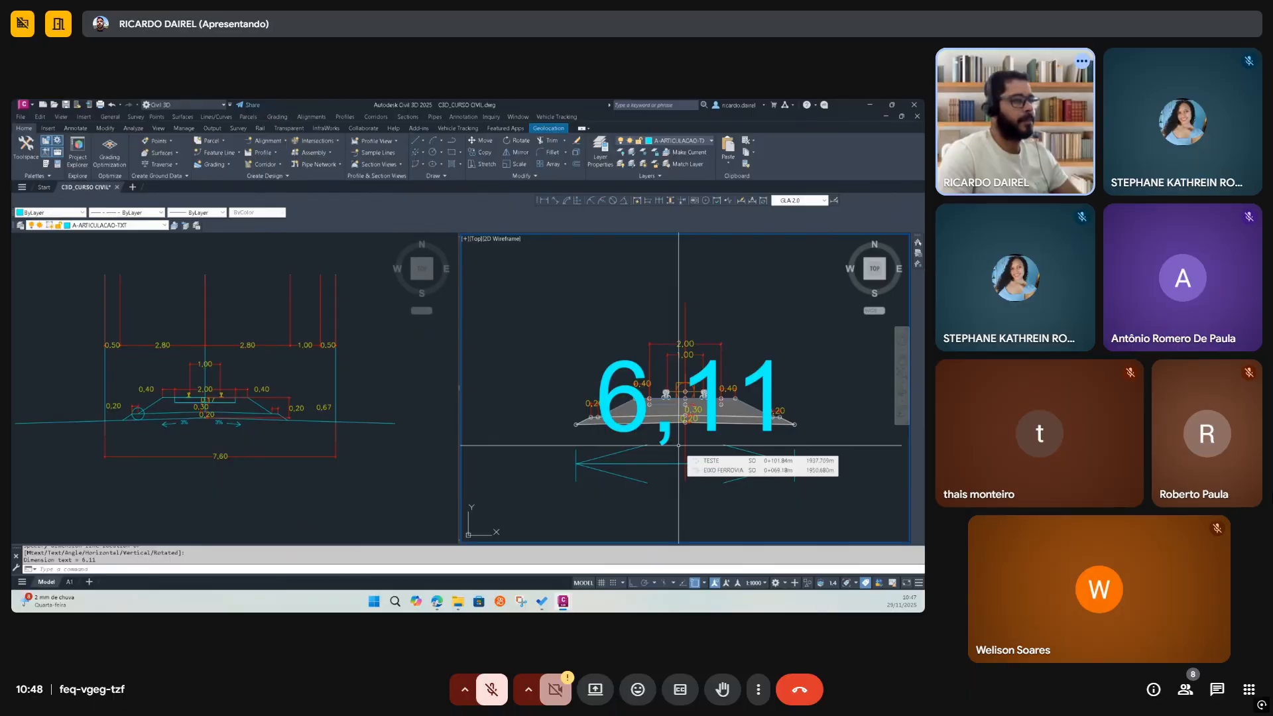
Stretch both ends of the reference section's overall bottom width dimension inward to the subballast toes
{"action": "left_click", "coordinate": [197, 511]}
{"action": "left_click", "coordinate": [254, 453]}
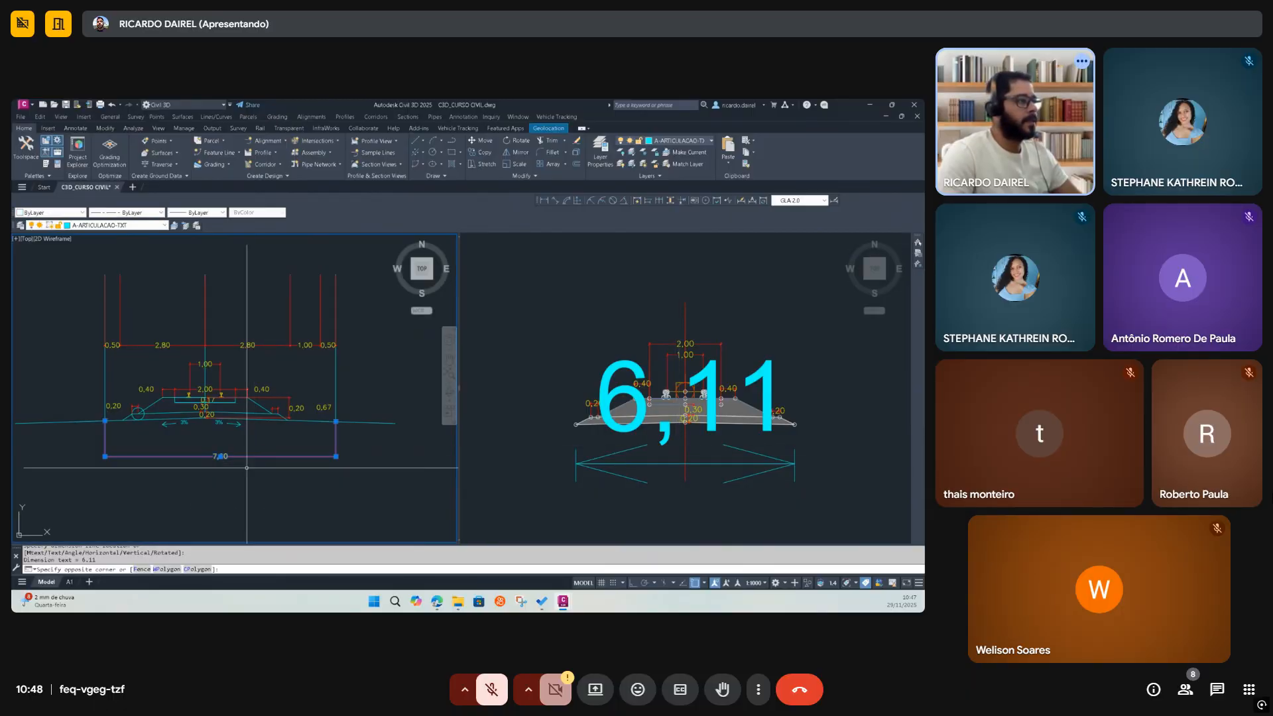
{"action": "left_click", "coordinate": [247, 466]}
{"action": "left_click", "coordinate": [337, 422]}
{"action": "left_click", "coordinate": [287, 419]}
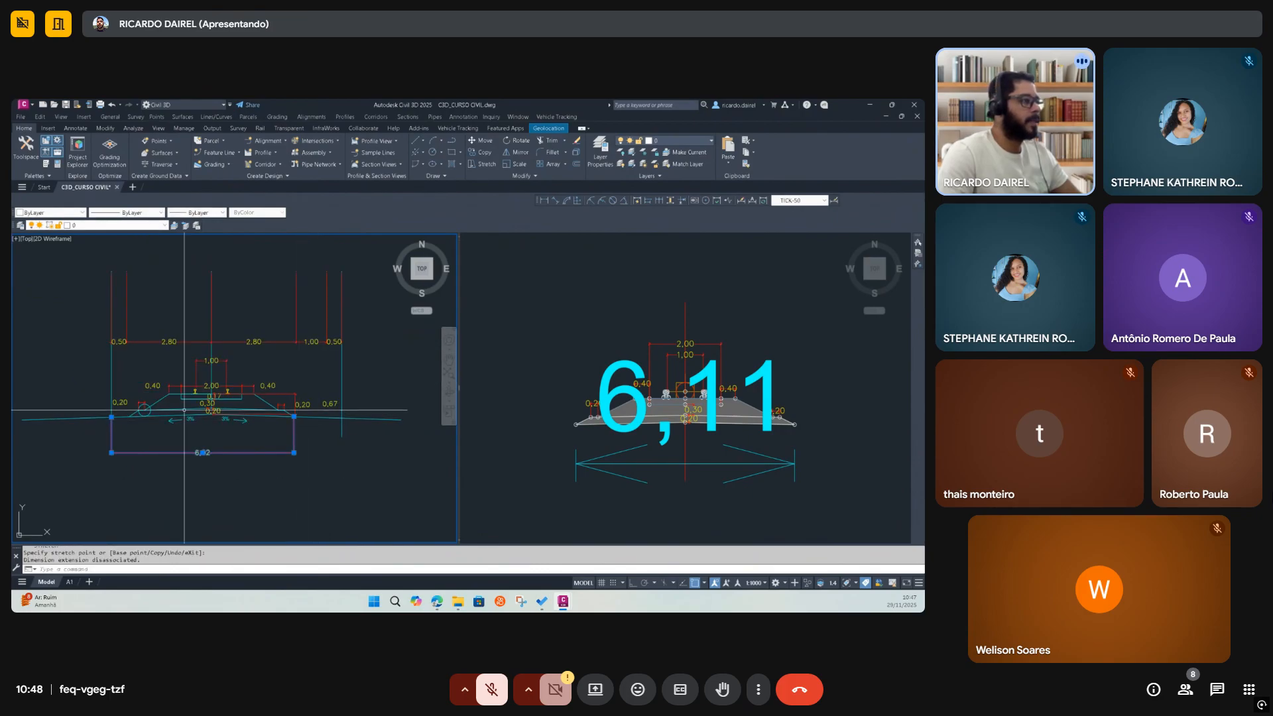
{"action": "left_click", "coordinate": [112, 417]}
{"action": "left_click", "coordinate": [129, 416]}
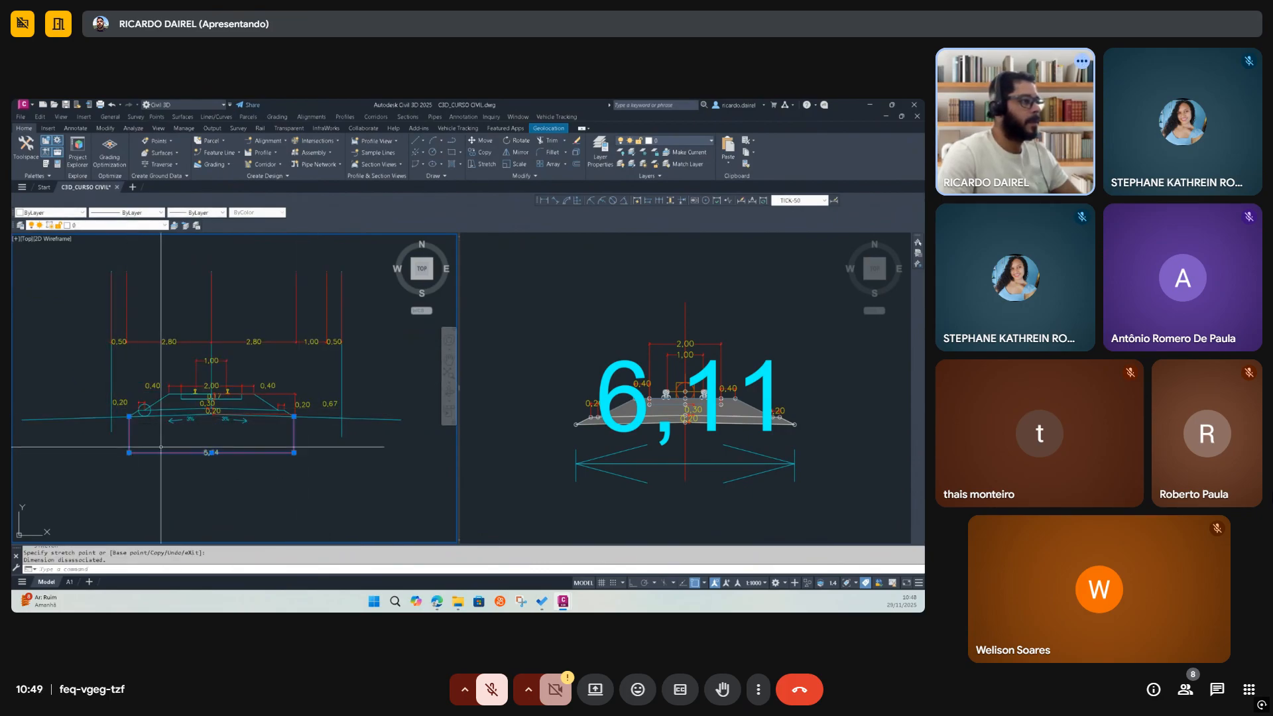
Examine the reference section's subballast toes, base width and cross slopes, comparing them with the dimensioned assembly
{"action": "scroll", "coordinate": [192, 417], "scroll_direction": "up", "scroll_amount": 2}
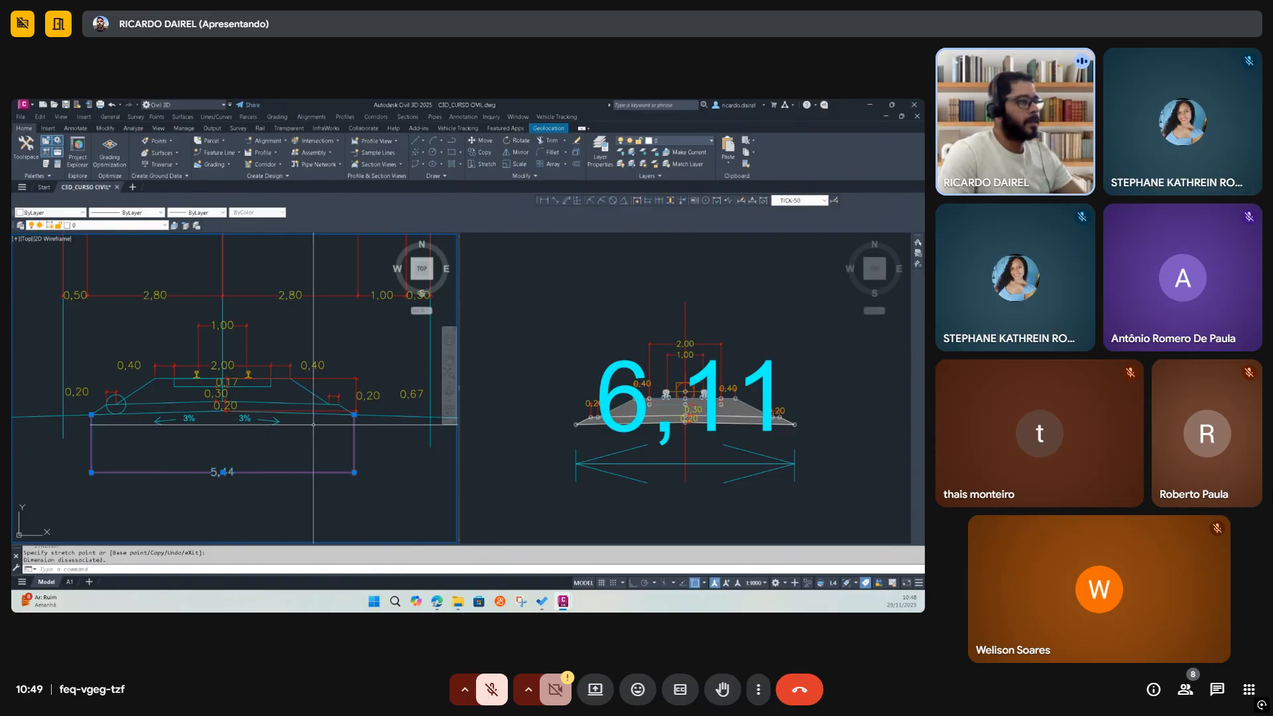
{"action": "scroll", "coordinate": [286, 417], "scroll_direction": "up", "scroll_amount": 3}
{"action": "key", "text": "Escape"}
{"action": "left_click", "coordinate": [375, 434]}
{"action": "left_click", "coordinate": [374, 434]}
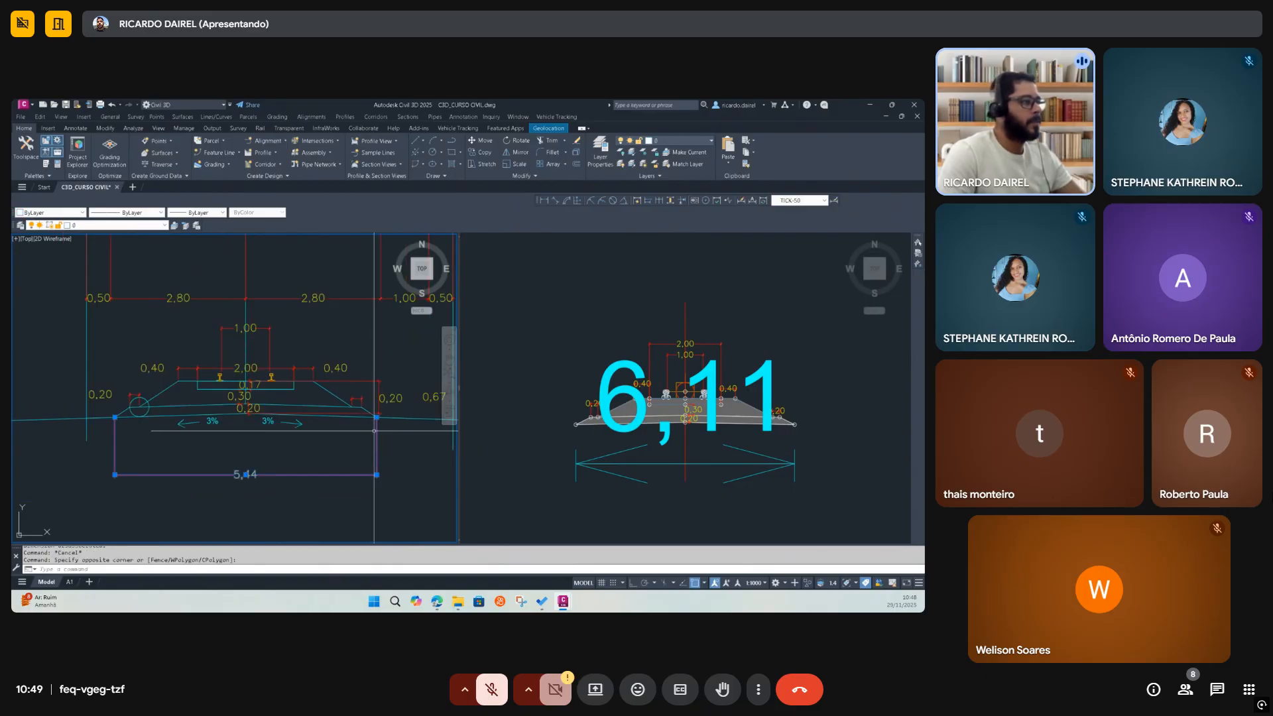
{"action": "middle_click_drag", "start_coordinate": [26, 435], "coordinate": [156, 434]}
{"action": "key", "text": "Escape"}
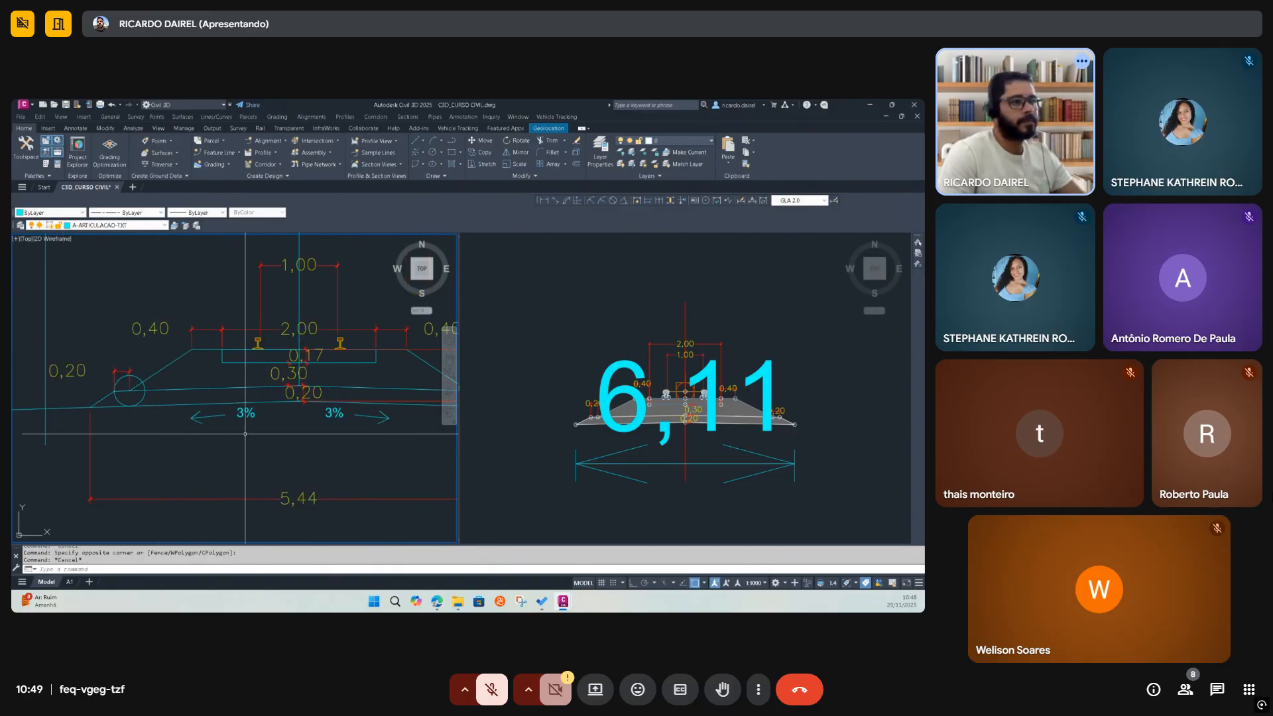
{"action": "left_click", "coordinate": [657, 439]}
{"action": "left_click", "coordinate": [630, 443]}
{"action": "left_click", "coordinate": [621, 455]}
{"action": "scroll", "coordinate": [709, 436], "scroll_direction": "up", "scroll_amount": 2}
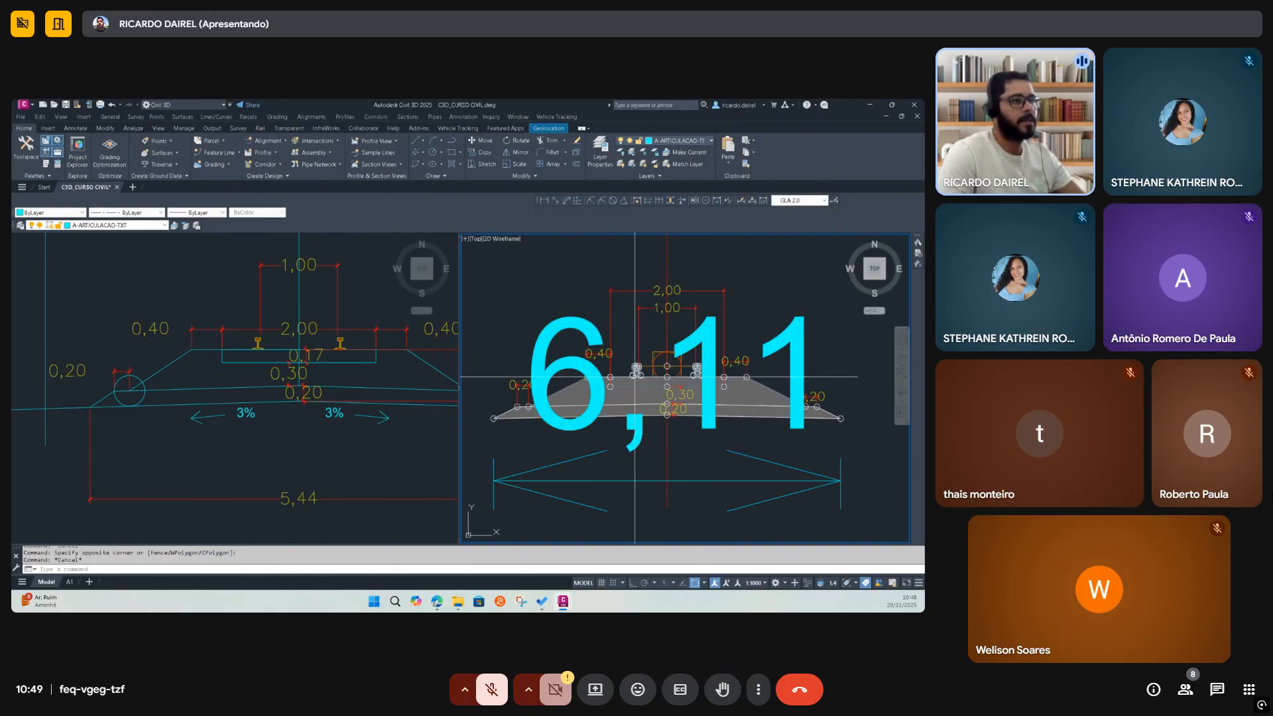
Open the rail subassembly's properties and try a SubBallast Top Slope of 1.50:1
{"action": "left_click", "coordinate": [629, 373]}
{"action": "type", "text": "PR"}
{"action": "key", "text": "Return"}
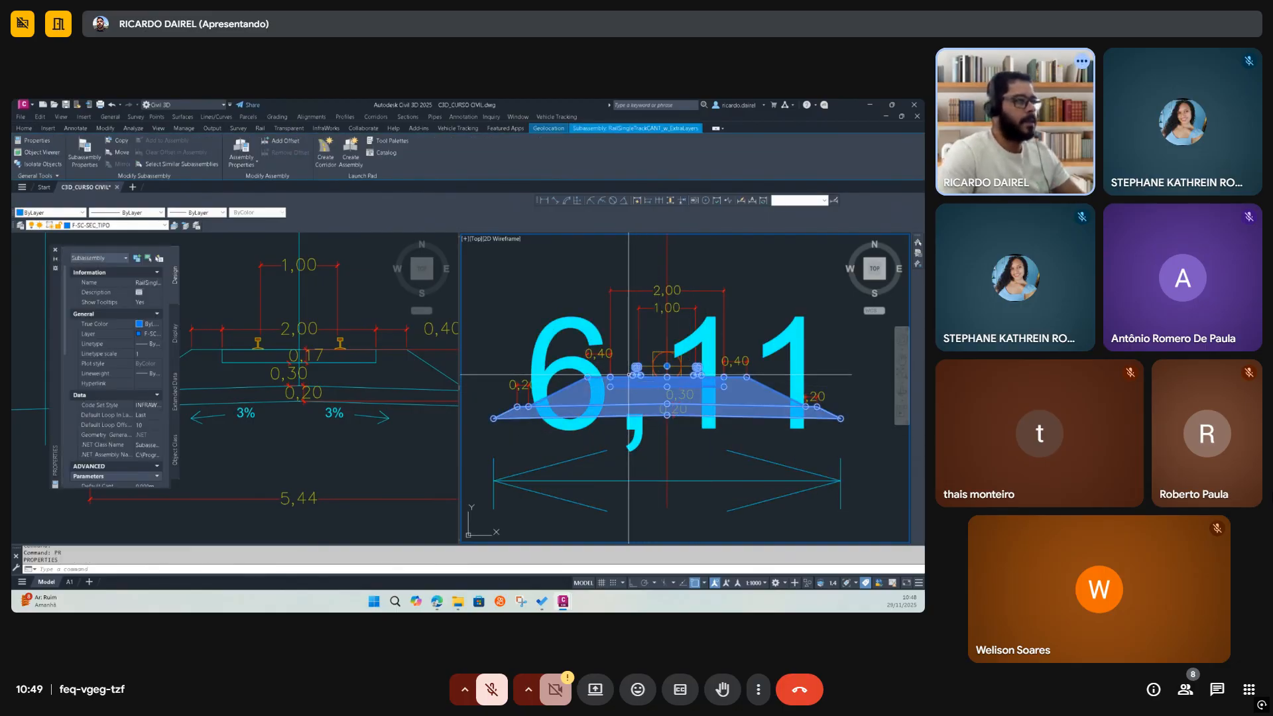
{"action": "scroll", "coordinate": [152, 423], "scroll_direction": "down", "scroll_amount": 2}
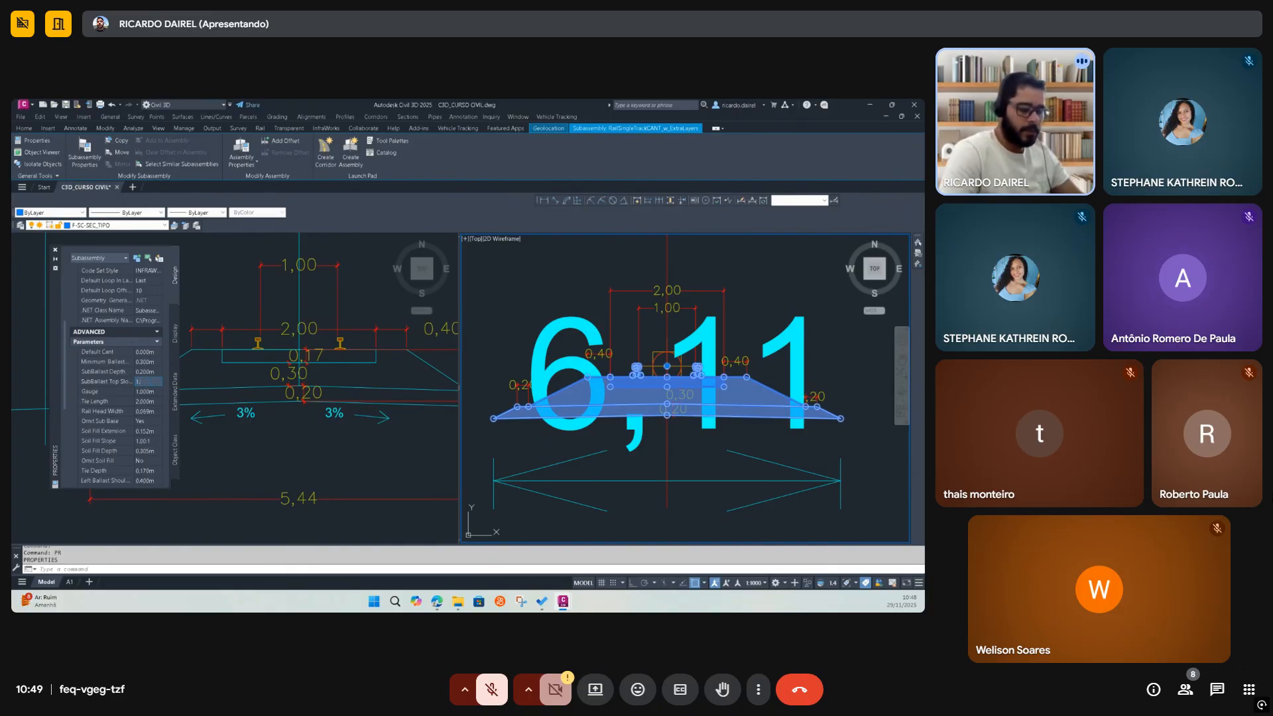
{"action": "key", "text": "Tab"}
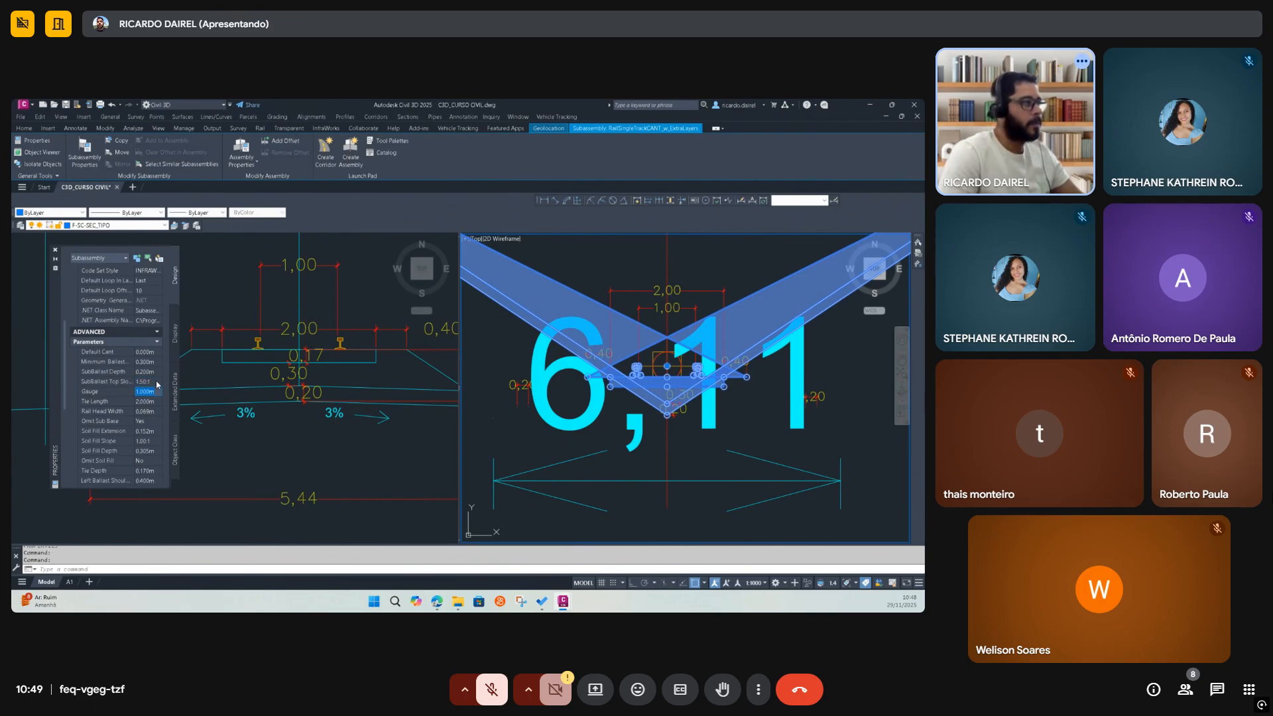
Undo the last change to the rail subassembly's SubBallast Top Slope
{"action": "left_click", "coordinate": [238, 452]}
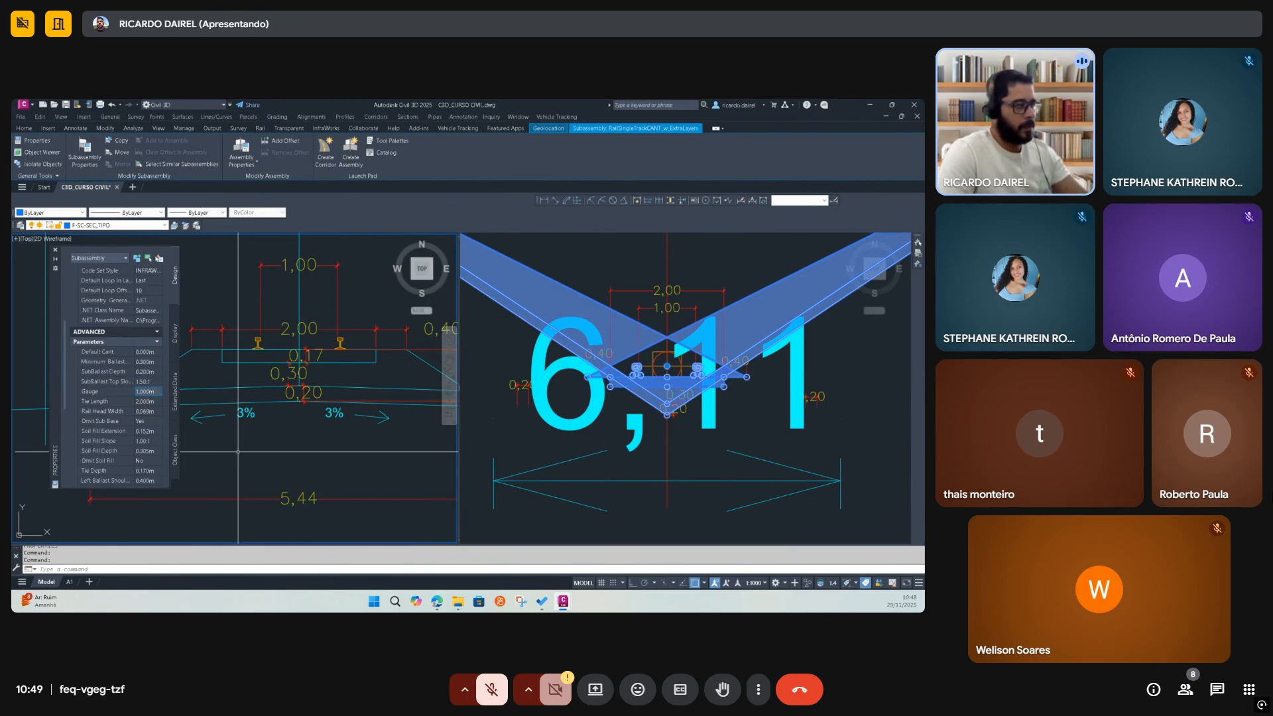
{"action": "key", "text": "ctrl+z"}
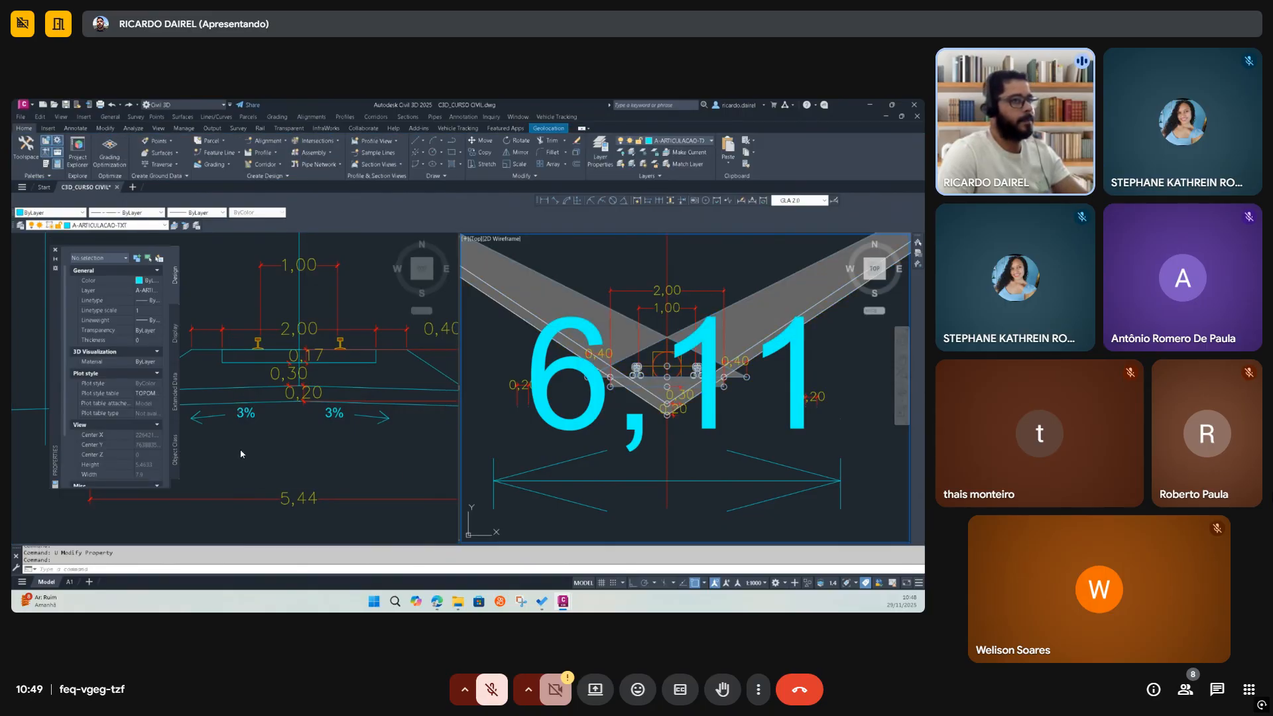
{"action": "type", "text": "u"}
{"action": "key", "text": "Escape"}
{"action": "left_click", "coordinate": [509, 414]}
{"action": "key", "text": "Escape"}
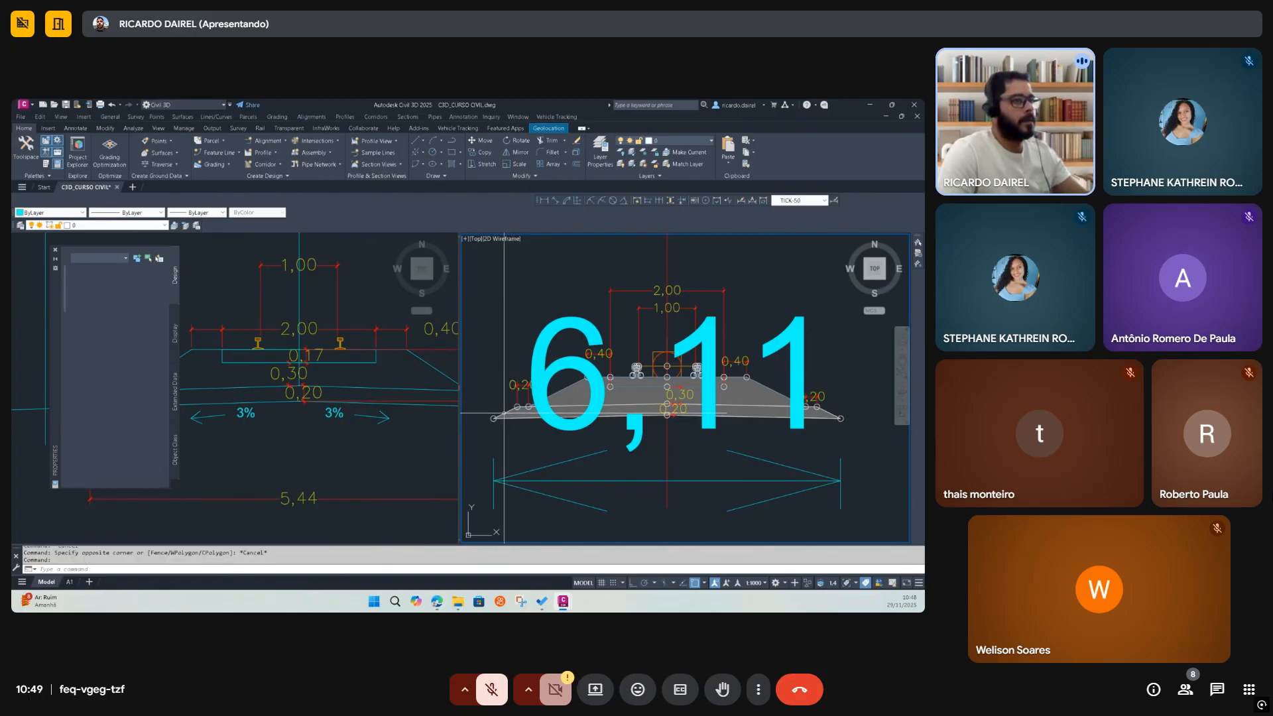
{"action": "key", "text": "Escape"}
{"action": "left_click", "coordinate": [504, 413]}
{"action": "scroll", "coordinate": [135, 427], "scroll_direction": "down", "scroll_amount": 3}
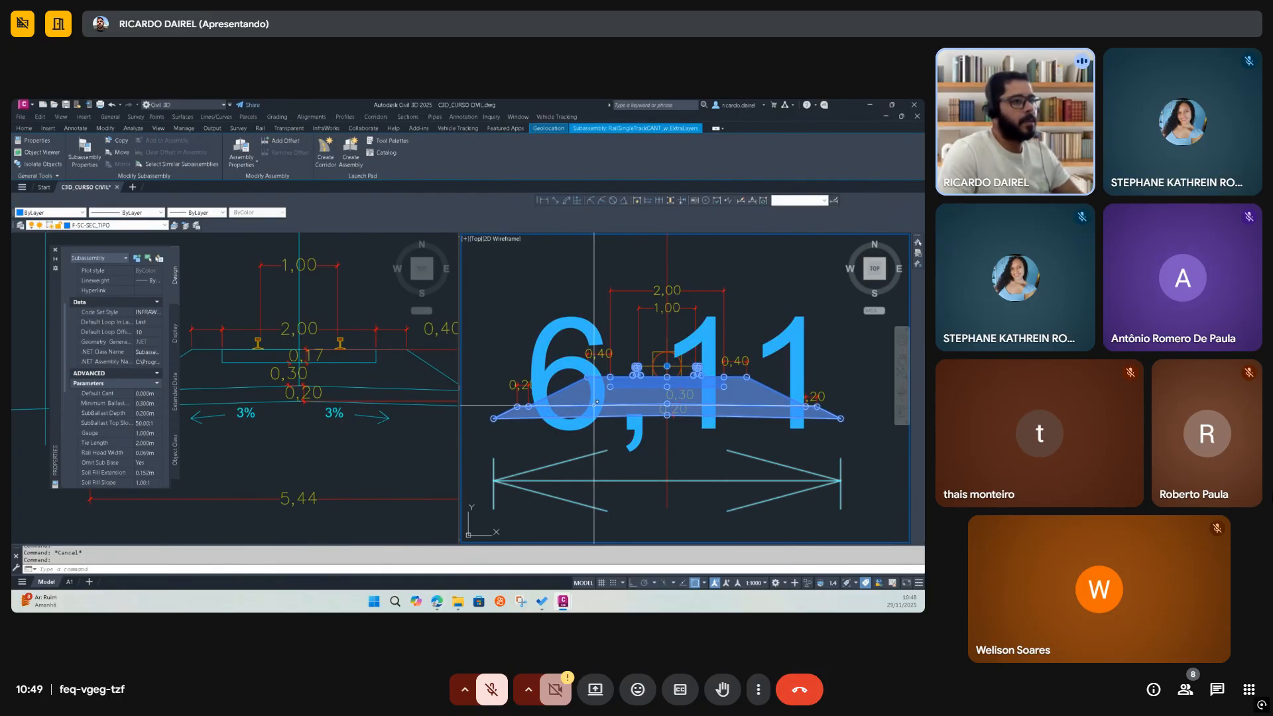
{"action": "type", "text": "u"}
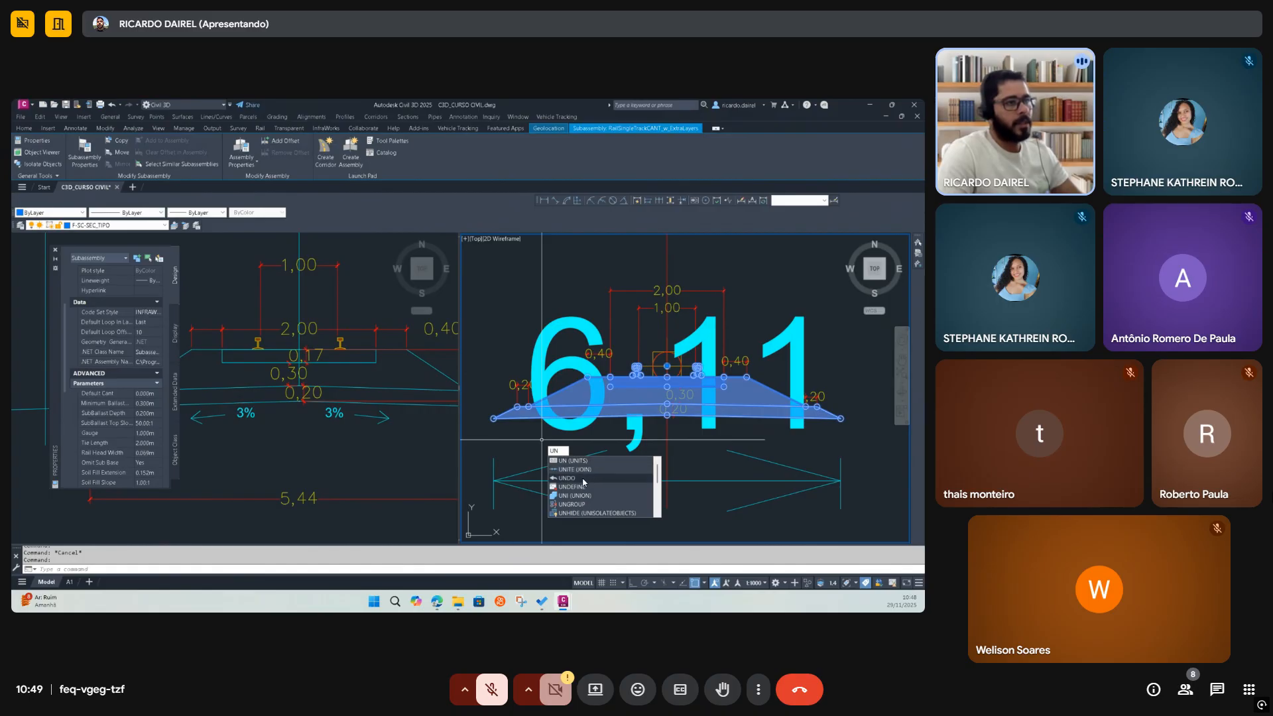
{"action": "type", "text": "n"}
{"action": "key", "text": "Escape"}
{"action": "key", "text": "Escape"}
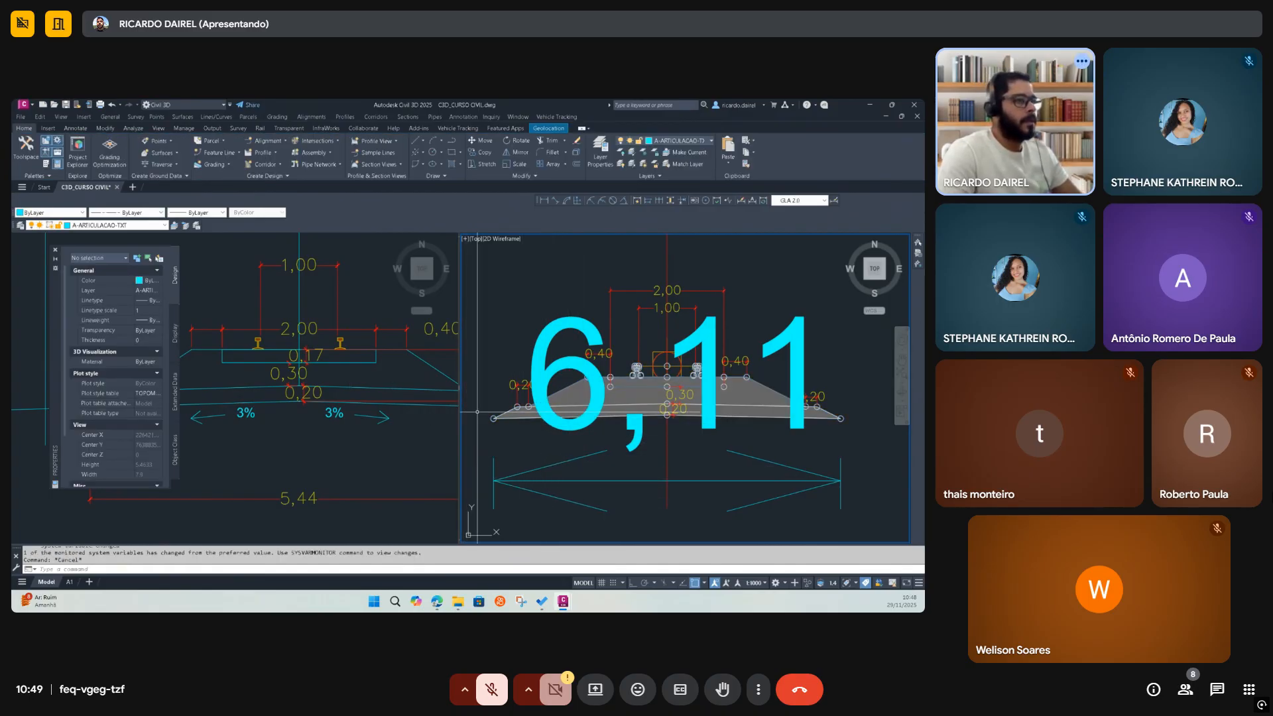
Set the rail subassembly's SubBallast Top Slope to 66:1 and review its remaining parameters
{"action": "left_click", "coordinate": [501, 416]}
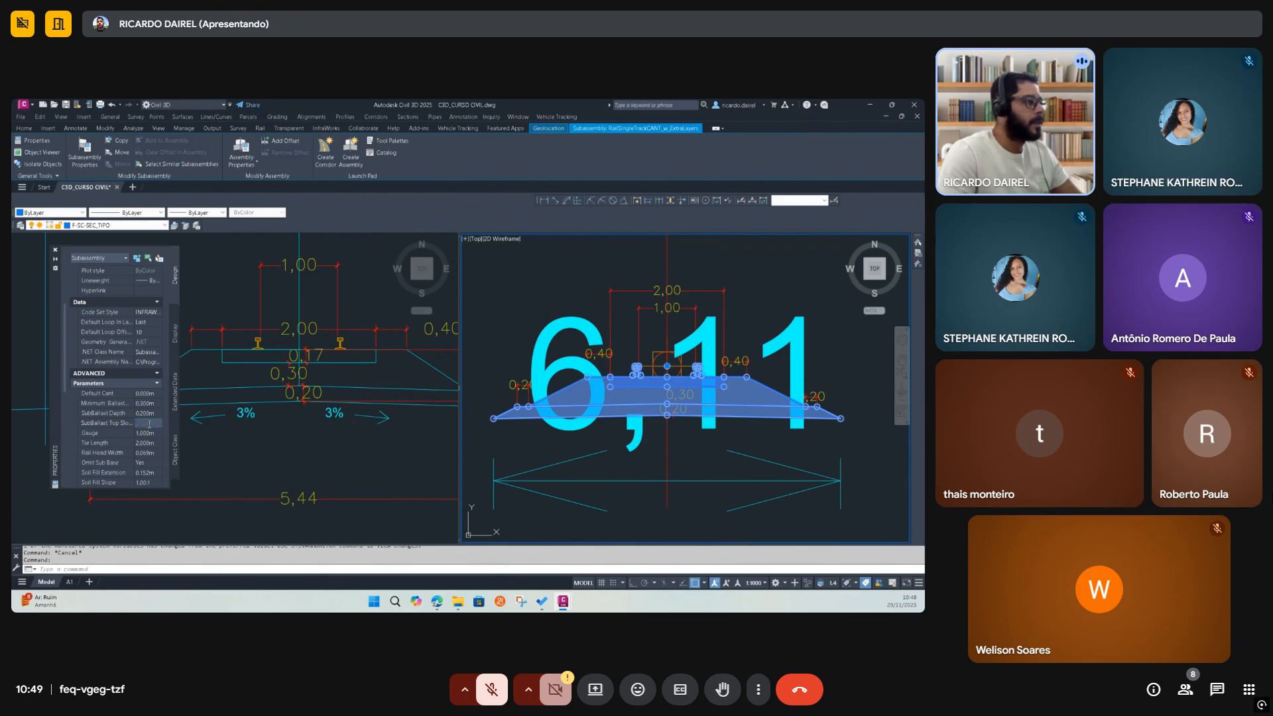
{"action": "type", "text": "66:1"}
{"action": "key", "text": "Tab"}
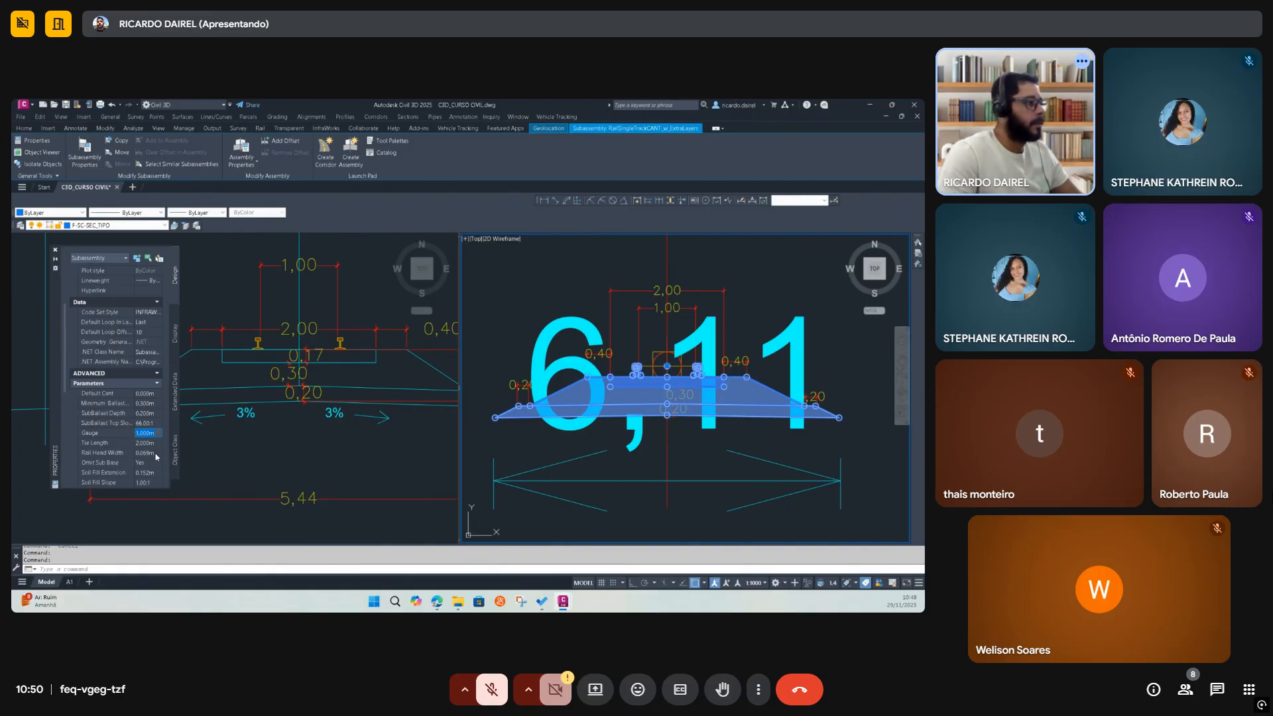
{"action": "scroll", "coordinate": [157, 457], "scroll_direction": "down", "scroll_amount": 2}
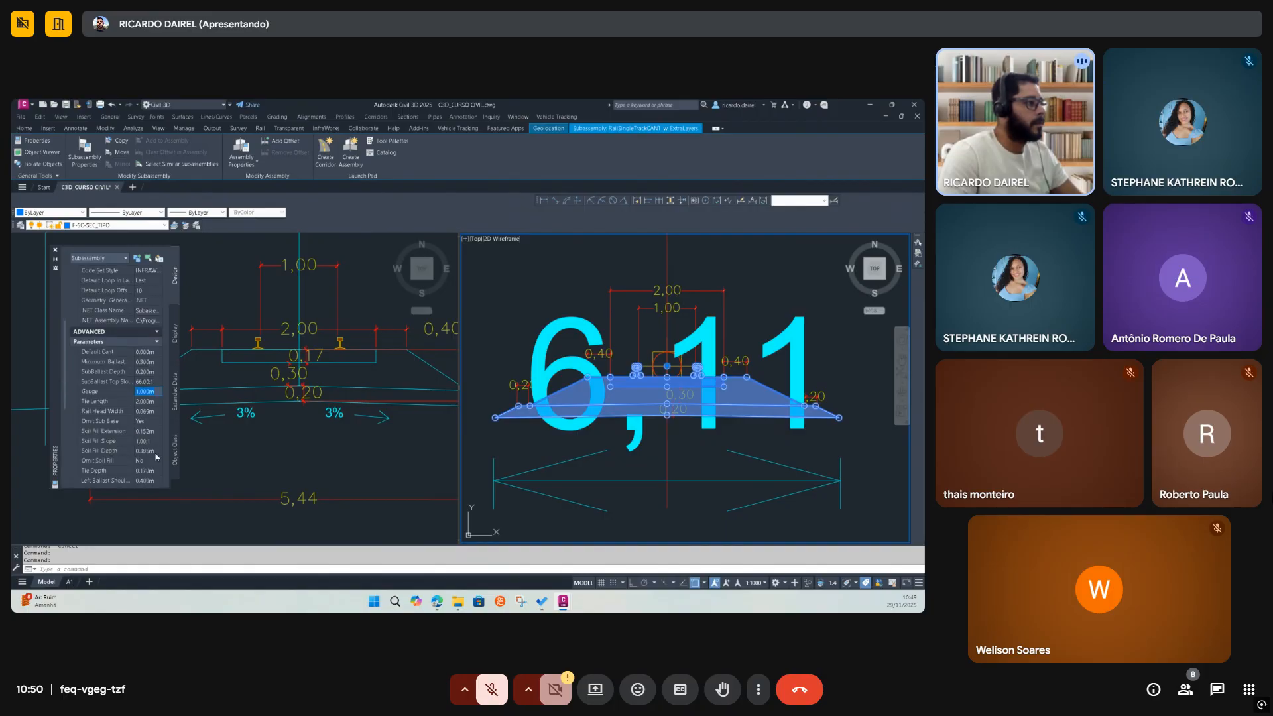
{"action": "scroll", "coordinate": [158, 457], "scroll_direction": "down", "scroll_amount": 3}
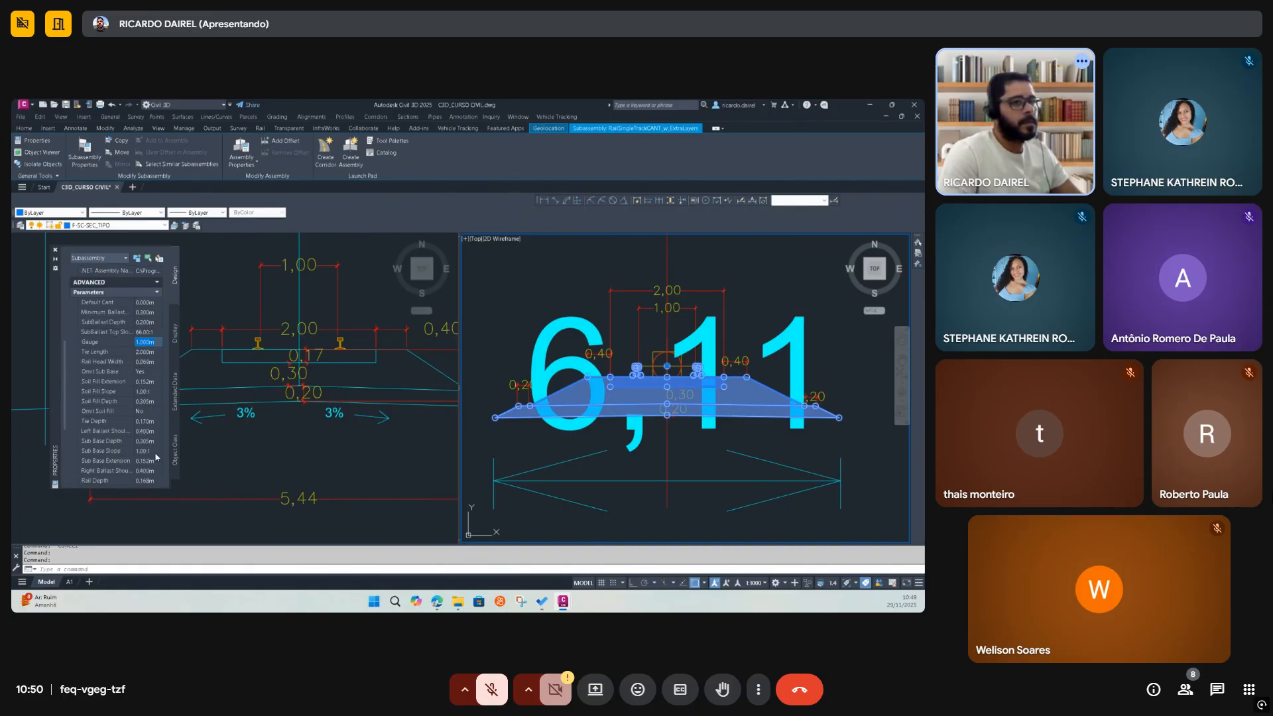
Stretch both ends of the assembly's overall width dimension to the subballast's outer toes, replacing its outdated endpoints
{"action": "key", "text": "Escape"}
{"action": "left_click", "coordinate": [543, 469]}
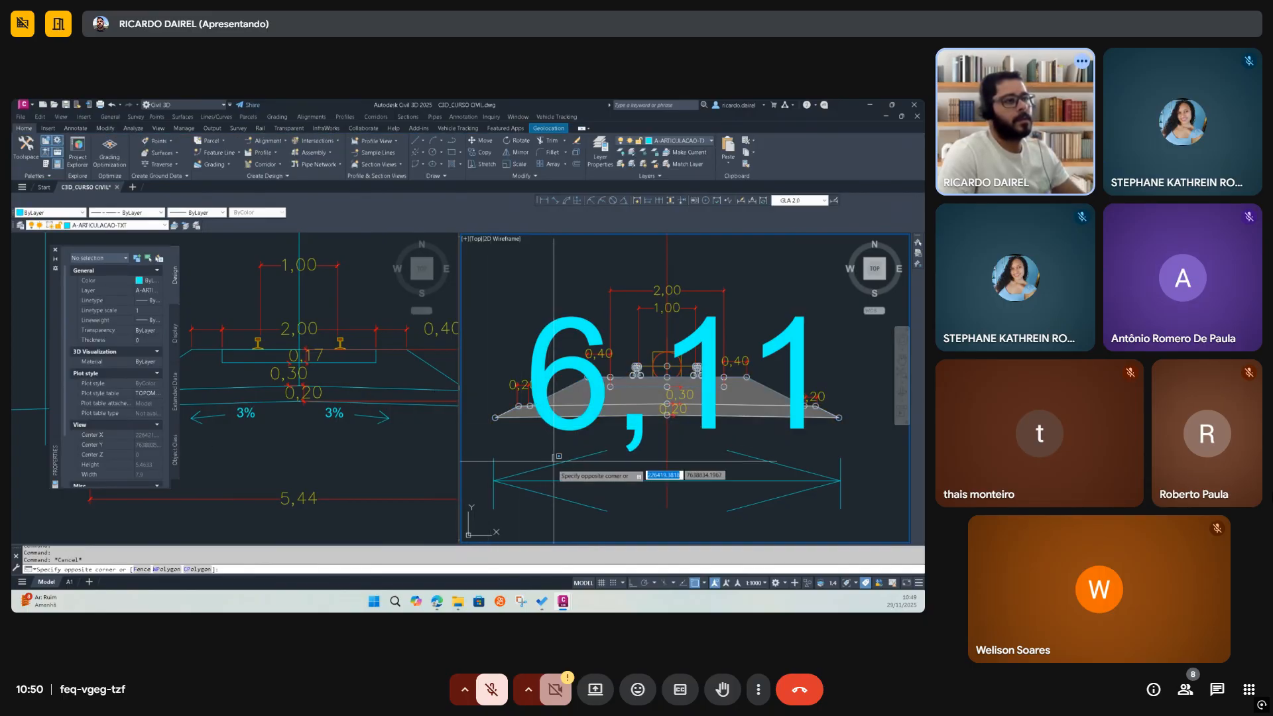
{"action": "left_click", "coordinate": [540, 464]}
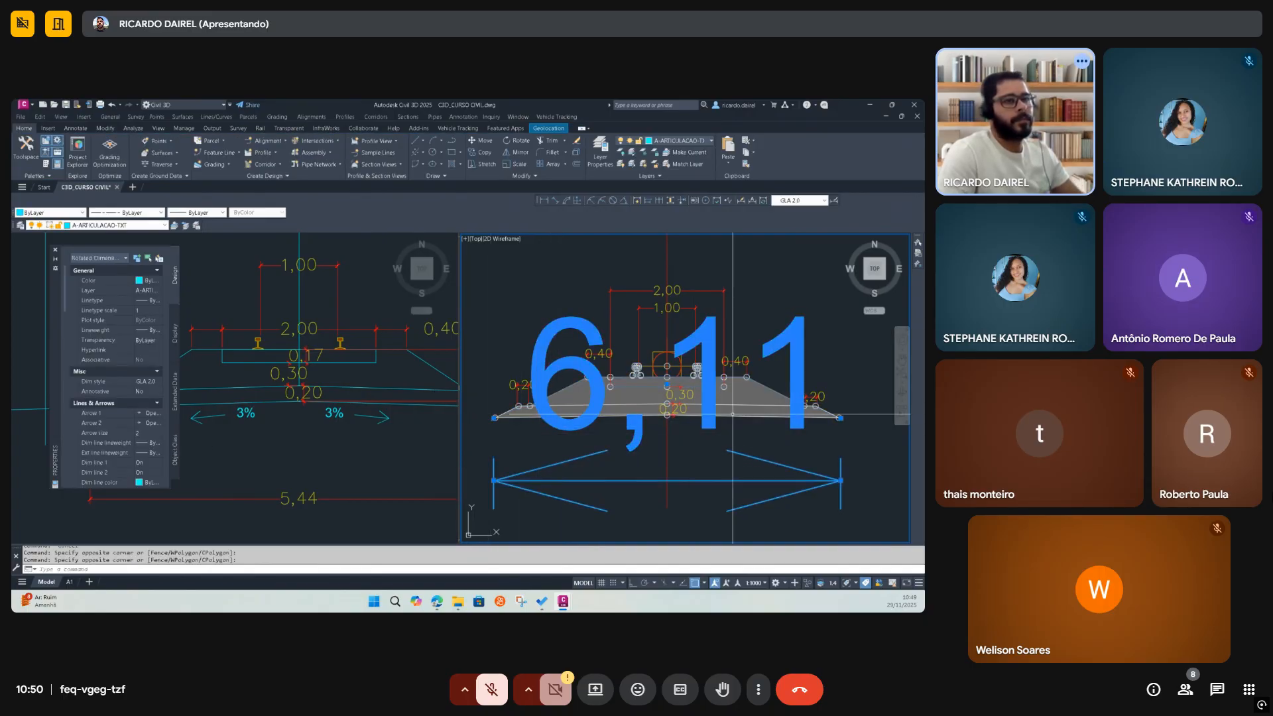
{"action": "scroll", "coordinate": [845, 418], "scroll_direction": "up", "scroll_amount": 3}
{"action": "scroll", "coordinate": [847, 416], "scroll_direction": "up", "scroll_amount": 2}
{"action": "left_click", "coordinate": [811, 417]}
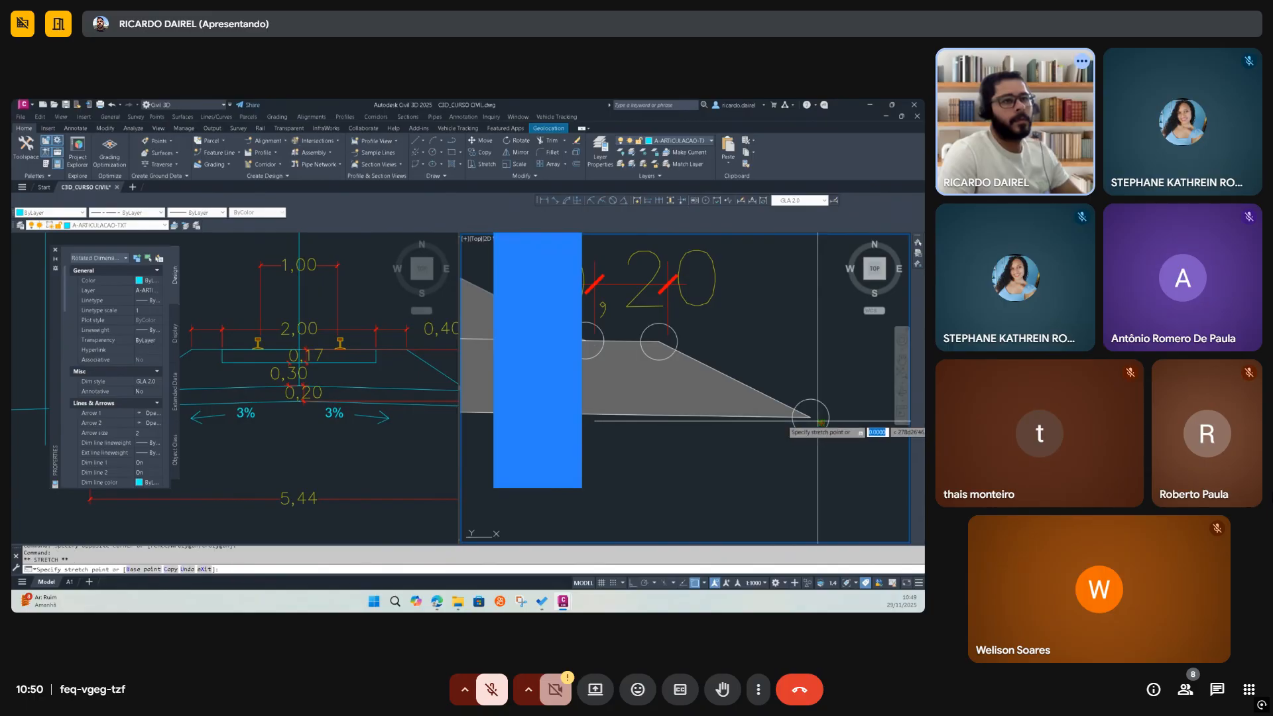
{"action": "left_click", "coordinate": [810, 417]}
{"action": "scroll", "coordinate": [809, 415], "scroll_direction": "down", "scroll_amount": 8}
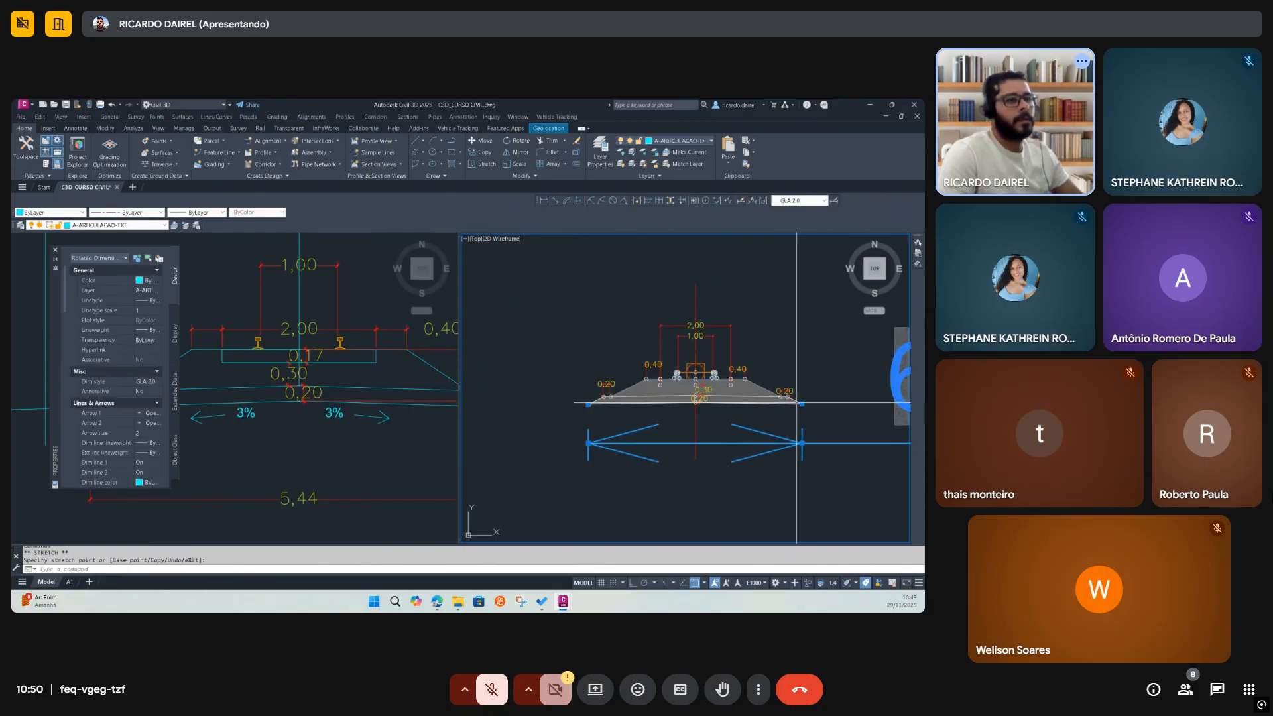
{"action": "scroll", "coordinate": [693, 433], "scroll_direction": "up", "scroll_amount": 3}
{"action": "scroll", "coordinate": [569, 405], "scroll_direction": "up", "scroll_amount": 2}
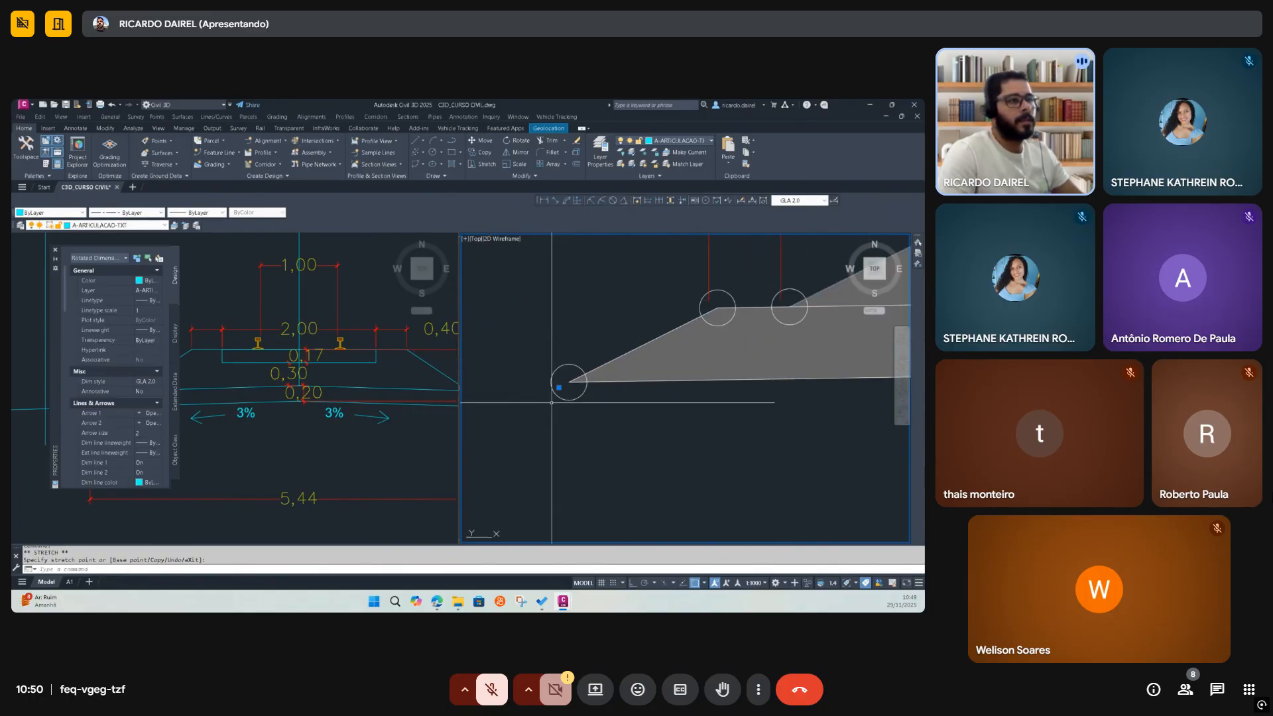
{"action": "left_click", "coordinate": [567, 384]}
{"action": "left_click", "coordinate": [565, 383]}
{"action": "scroll", "coordinate": [561, 383], "scroll_direction": "down", "scroll_amount": 5}
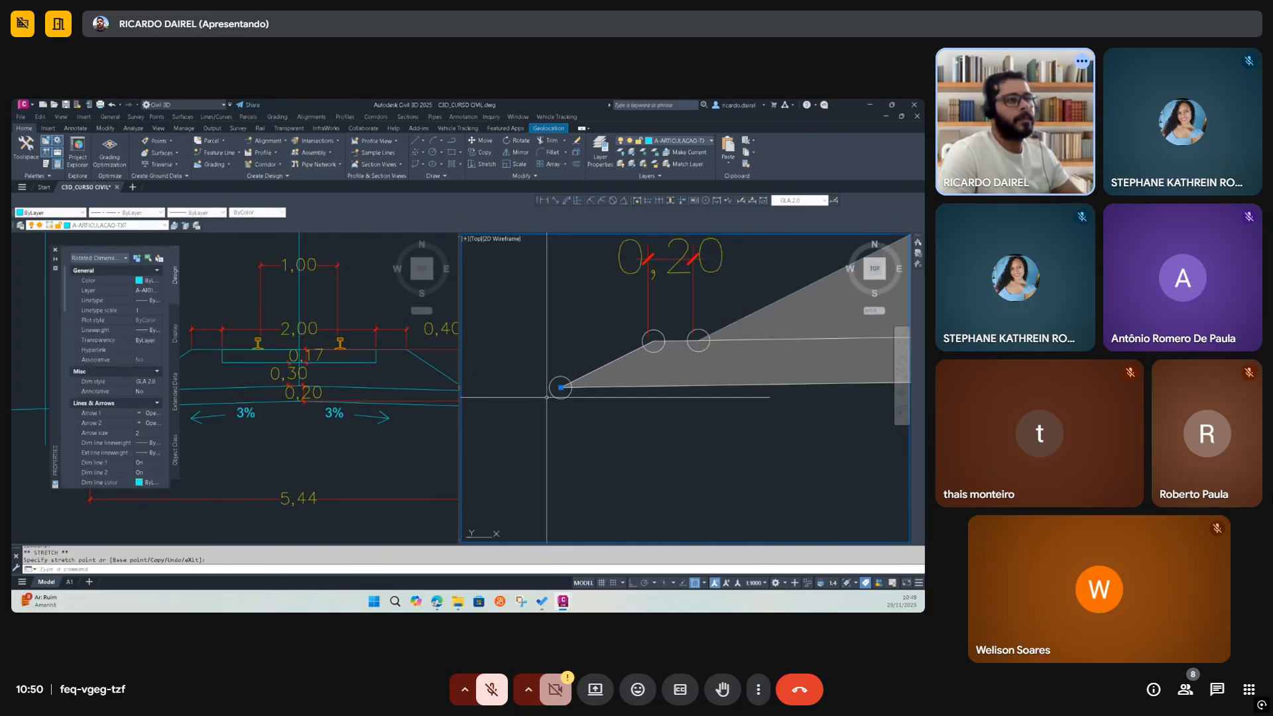
{"action": "scroll", "coordinate": [569, 381], "scroll_direction": "up", "scroll_amount": 8}
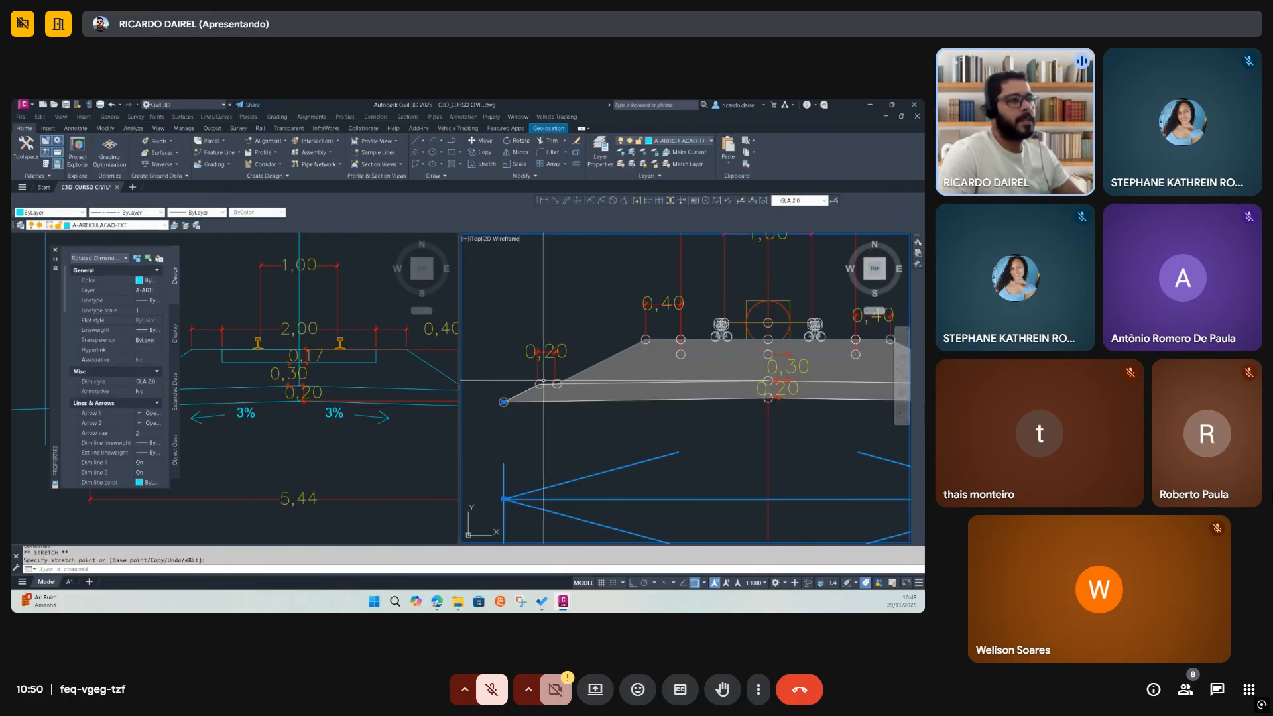
{"action": "key", "text": "Escape"}
{"action": "key", "text": "Escape"}
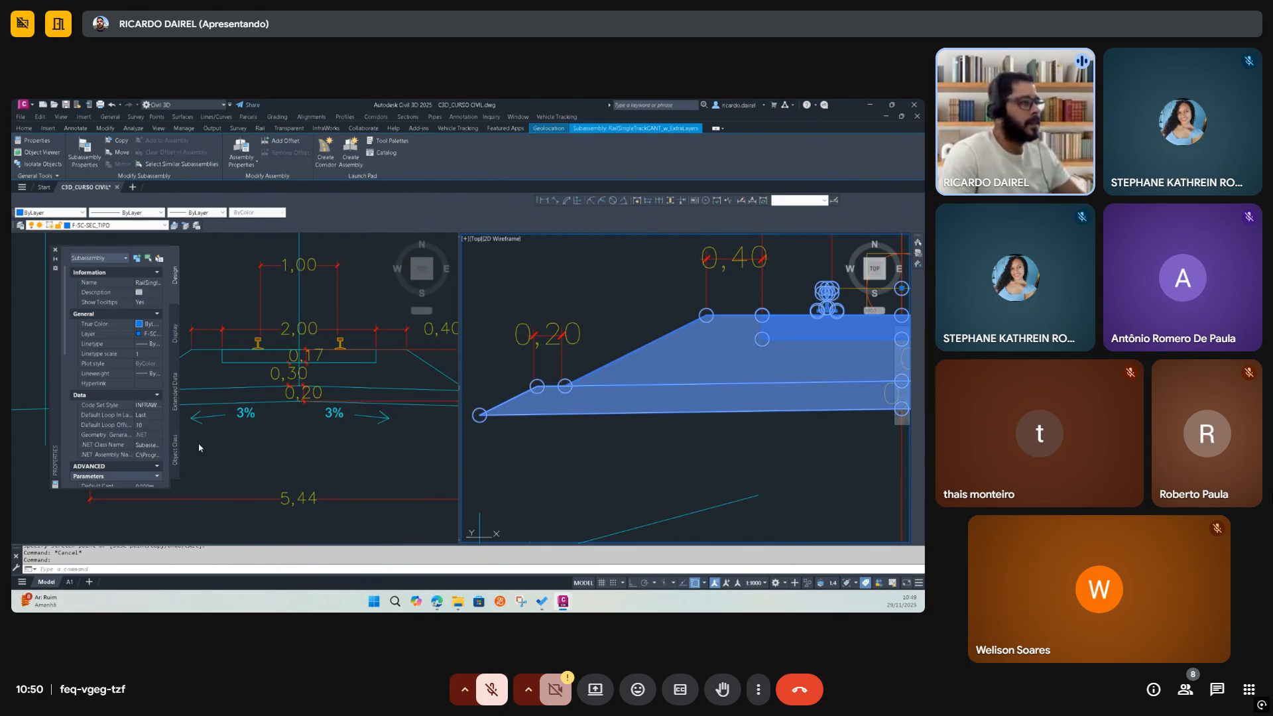
Set the rail subassembly's left and right Ballast Side Slope parameters to 1.50:1
{"action": "scroll", "coordinate": [137, 425], "scroll_direction": "down", "scroll_amount": 3}
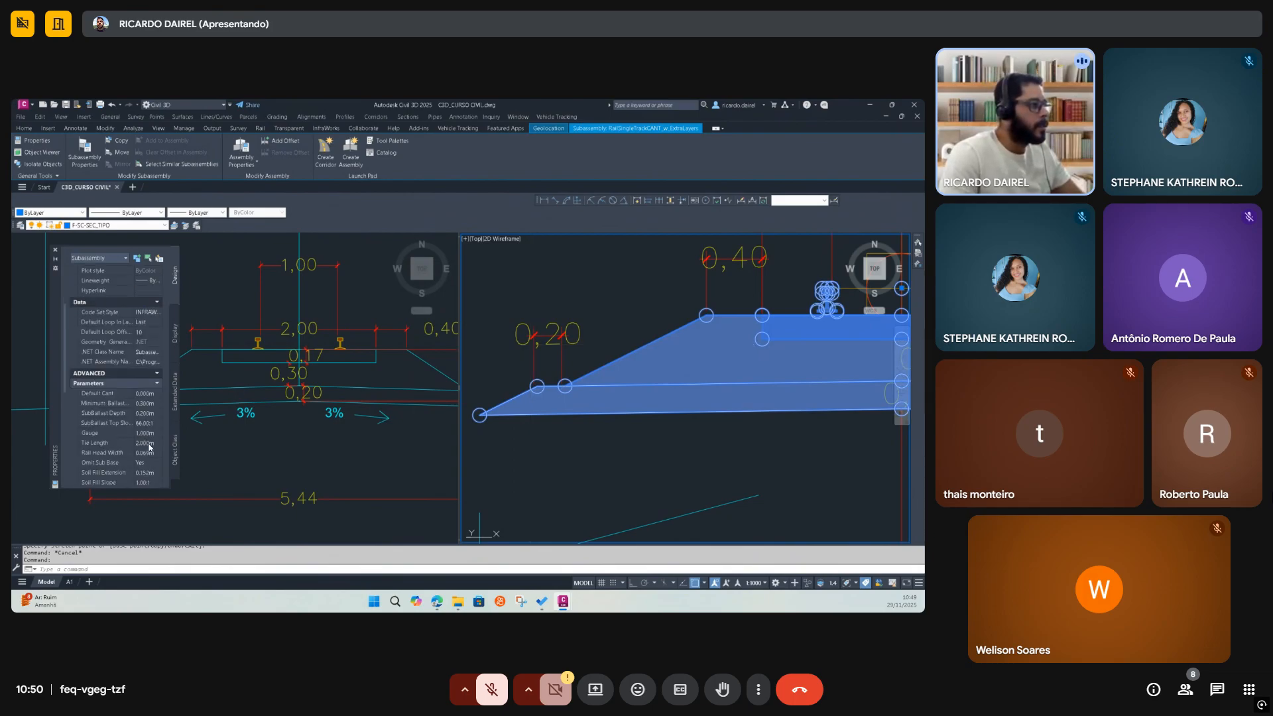
{"action": "scroll", "coordinate": [152, 443], "scroll_direction": "down", "scroll_amount": 2}
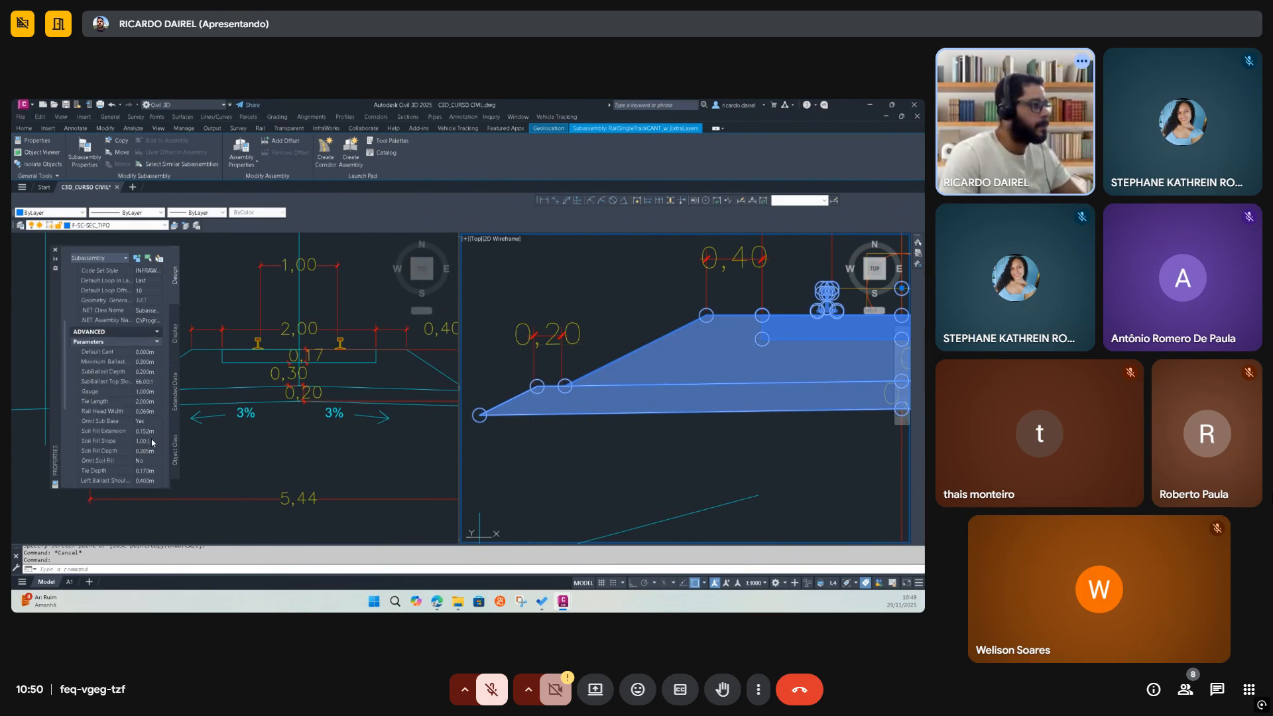
{"action": "scroll", "coordinate": [156, 451], "scroll_direction": "down", "scroll_amount": 3}
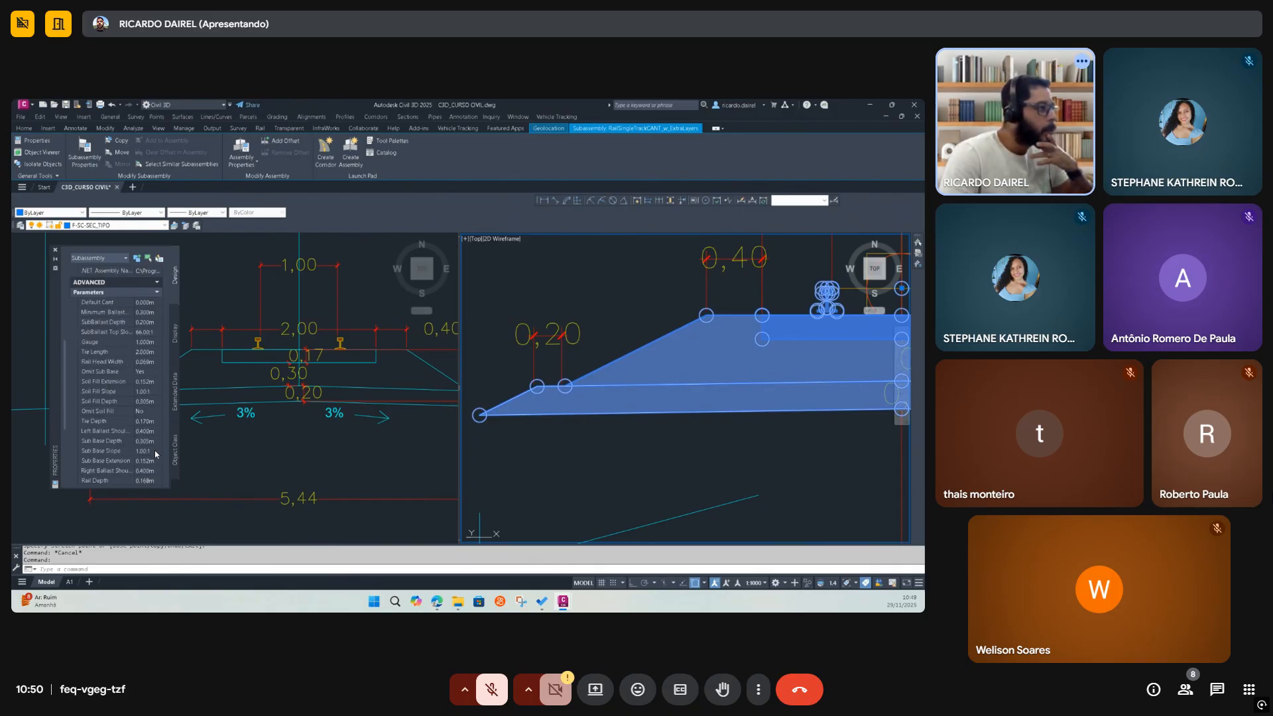
{"action": "scroll", "coordinate": [157, 463], "scroll_direction": "down", "scroll_amount": 2}
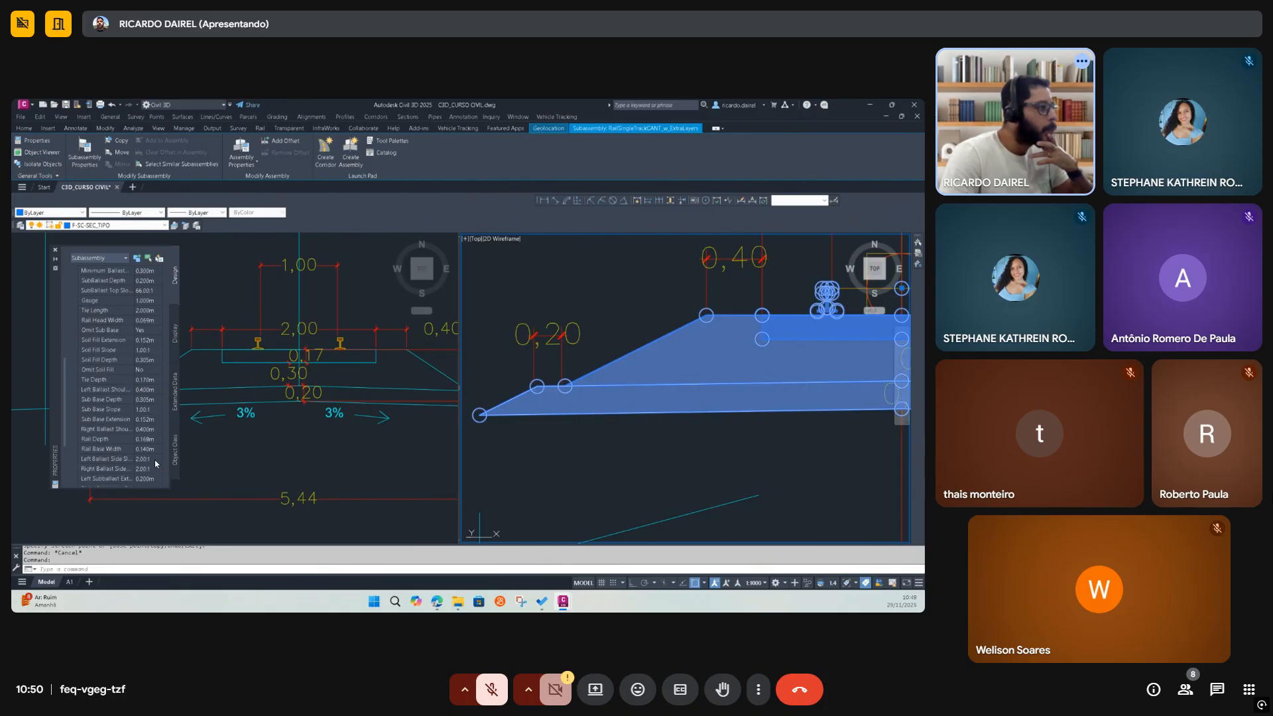
{"action": "left_click", "coordinate": [154, 461]}
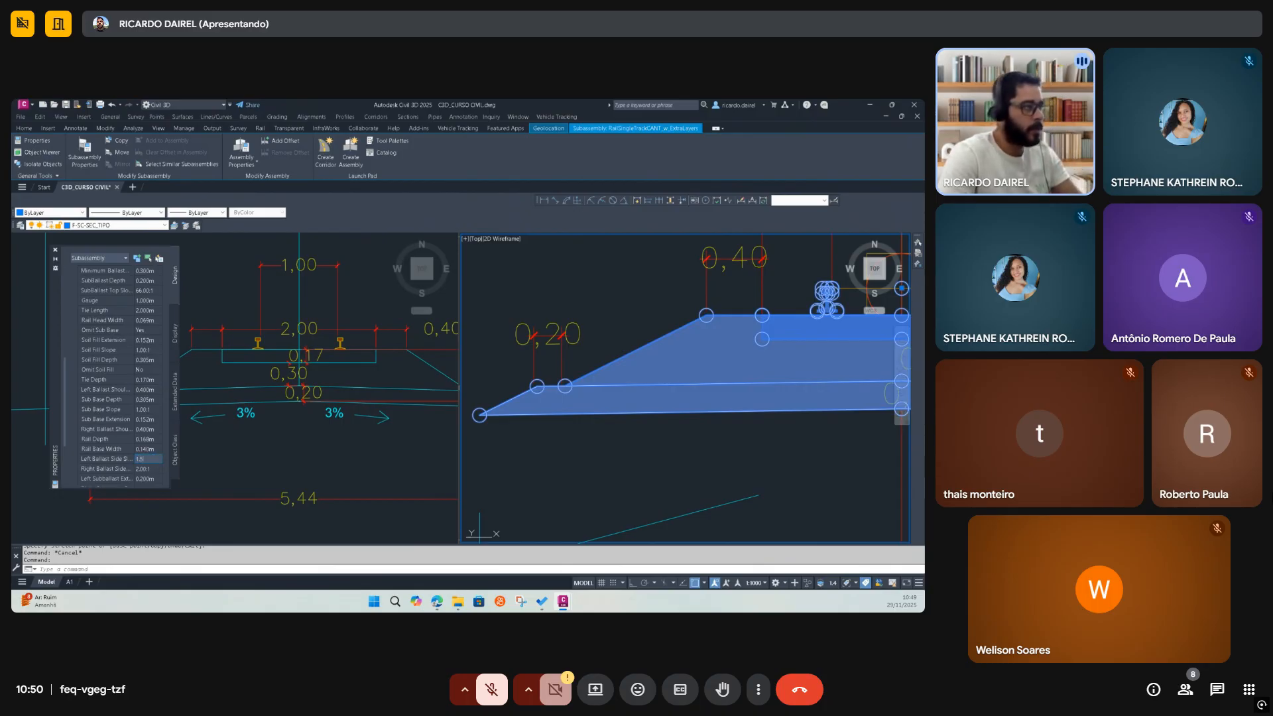
{"action": "type", "text": "1.5"}
{"action": "key", "text": "Tab"}
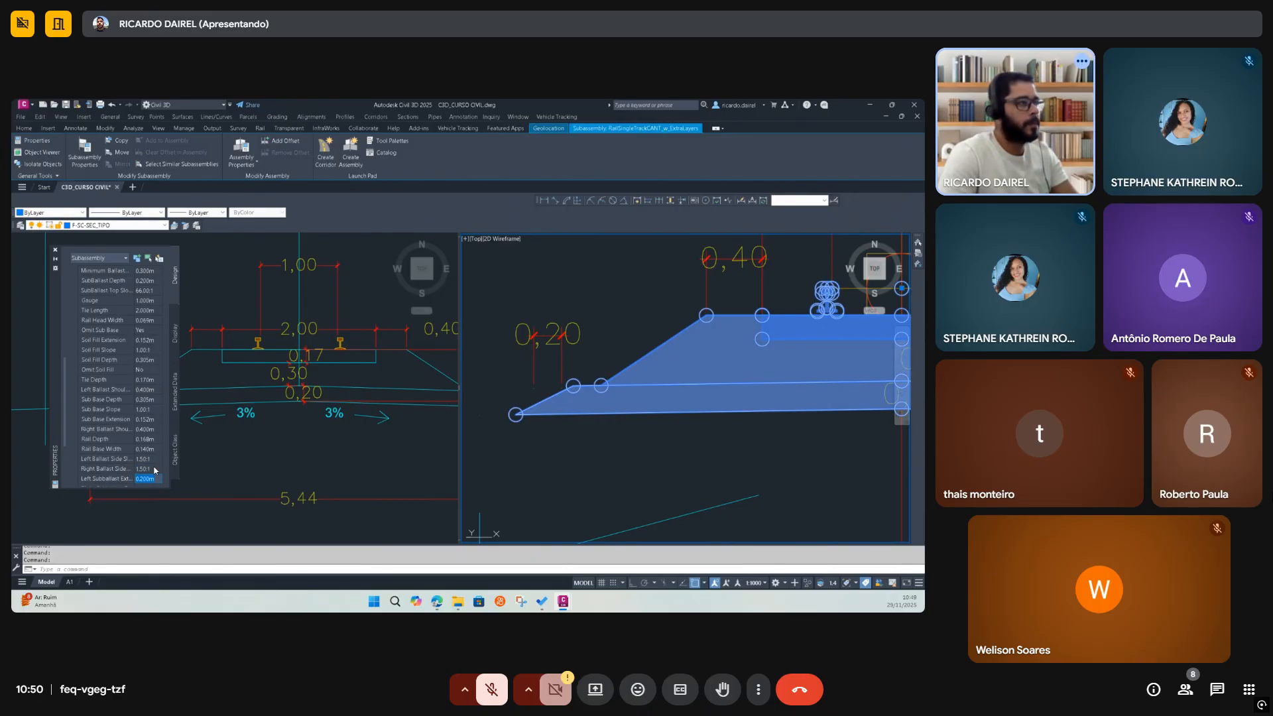
Refit the overall width dimension to the subballast toes as repositioned by the new ballast side slopes
{"action": "scroll", "coordinate": [491, 445], "scroll_direction": "down", "scroll_amount": 4}
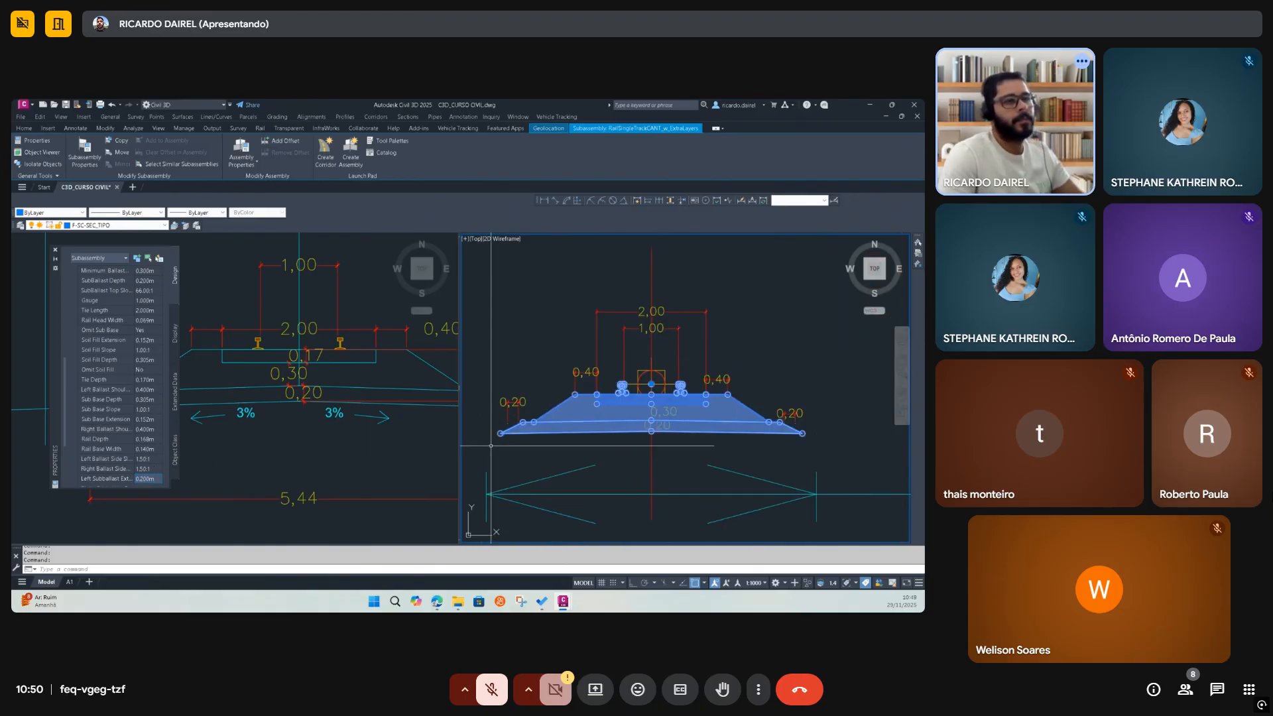
{"action": "left_click", "coordinate": [575, 460]}
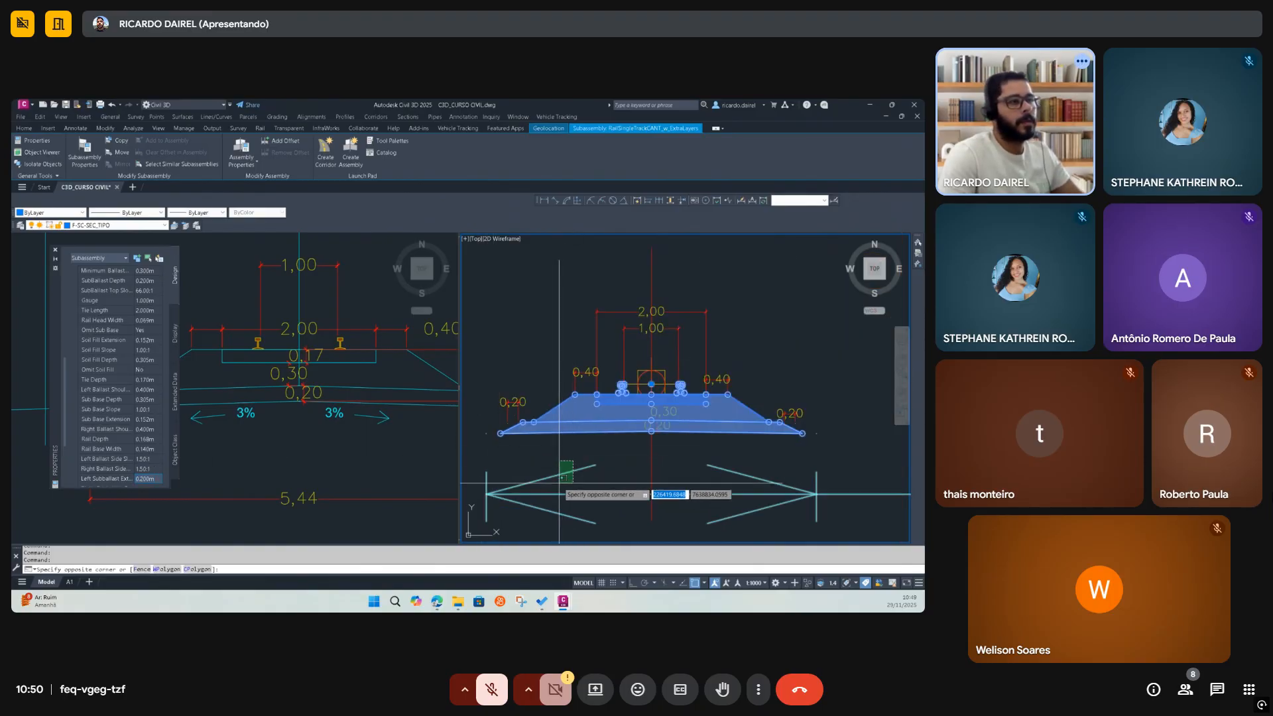
{"action": "left_click", "coordinate": [558, 480]}
{"action": "scroll", "coordinate": [490, 432], "scroll_direction": "up", "scroll_amount": 2}
{"action": "left_click", "coordinate": [507, 435]}
{"action": "scroll", "coordinate": [507, 434], "scroll_direction": "down", "scroll_amount": 5}
{"action": "scroll", "coordinate": [581, 425], "scroll_direction": "up", "scroll_amount": 4}
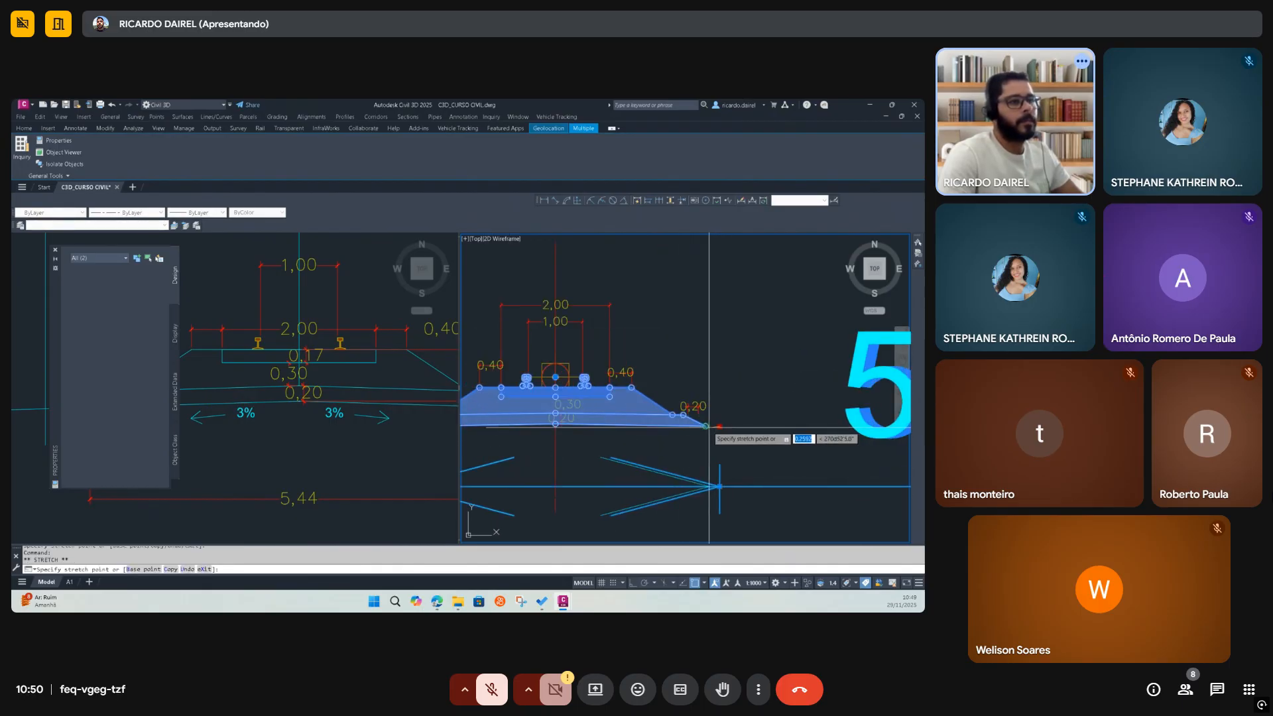
{"action": "scroll", "coordinate": [669, 443], "scroll_direction": "down", "scroll_amount": 3}
{"action": "scroll", "coordinate": [669, 443], "scroll_direction": "up", "scroll_amount": 4}
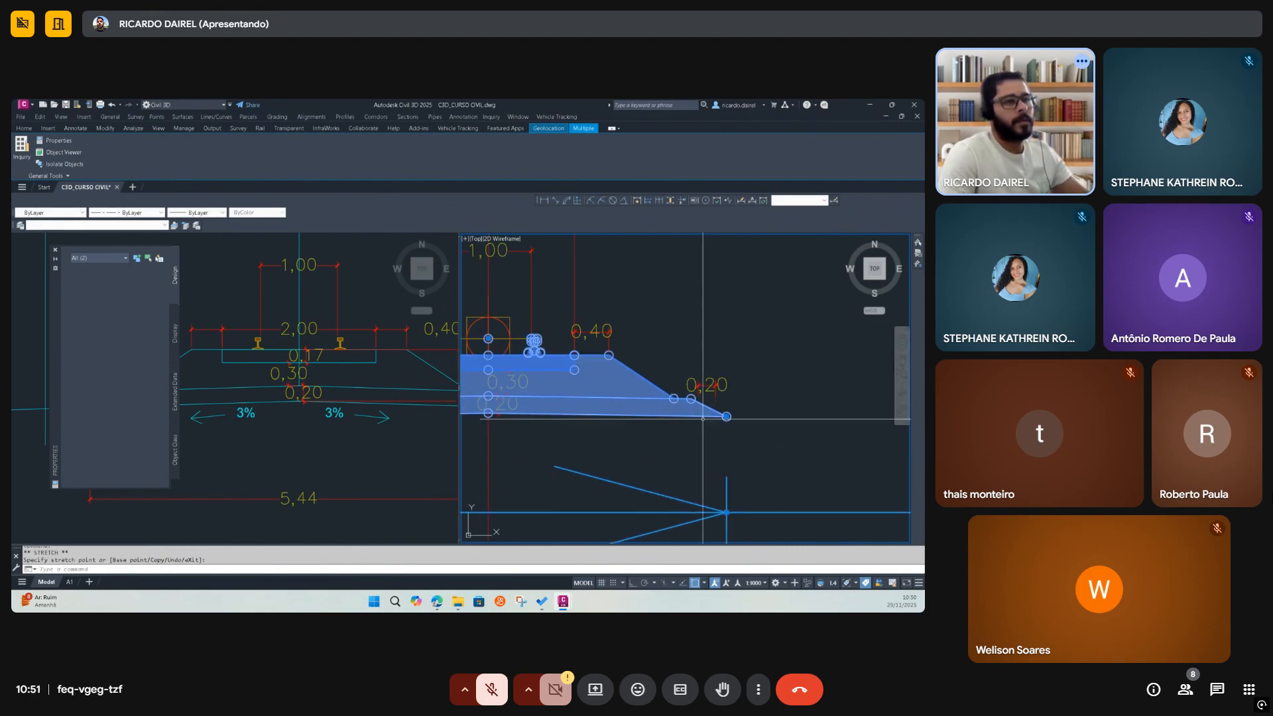
{"action": "scroll", "coordinate": [730, 425], "scroll_direction": "down", "scroll_amount": 3}
{"action": "scroll", "coordinate": [597, 425], "scroll_direction": "up", "scroll_amount": 3}
{"action": "scroll", "coordinate": [611, 425], "scroll_direction": "down", "scroll_amount": 3}
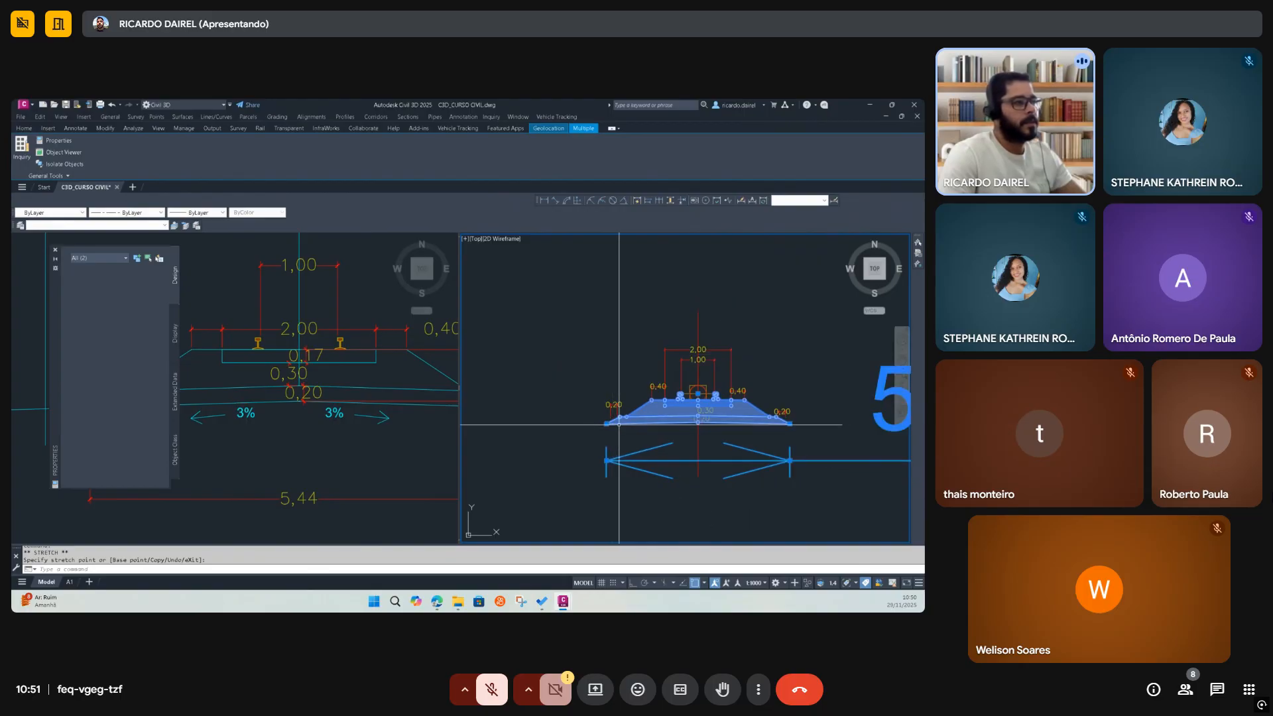
{"action": "scroll", "coordinate": [681, 459], "scroll_direction": "up", "scroll_amount": 4}
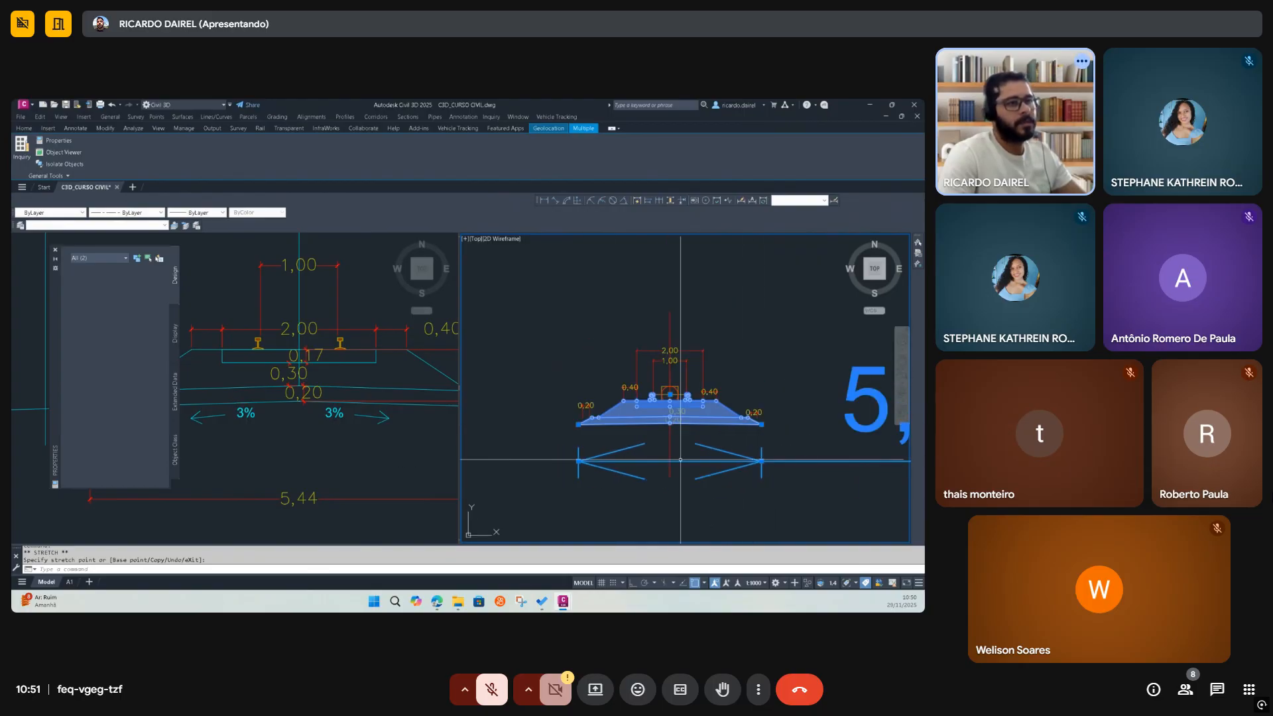
{"action": "key", "text": "Escape"}
Set the rail subassembly's left and right Subballast Side Slope parameters to 1.50:1
{"action": "left_click", "coordinate": [619, 365]}
{"action": "left_click", "coordinate": [623, 367]}
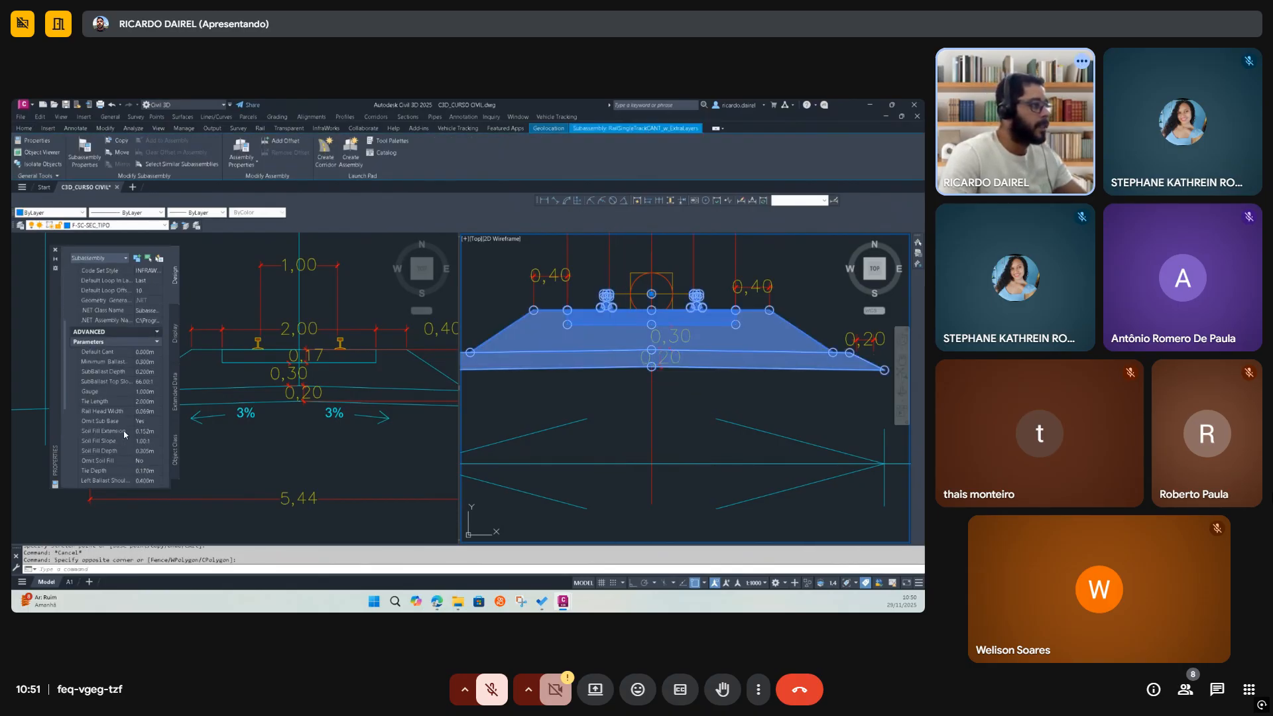
{"action": "scroll", "coordinate": [146, 460], "scroll_direction": "down", "scroll_amount": 2}
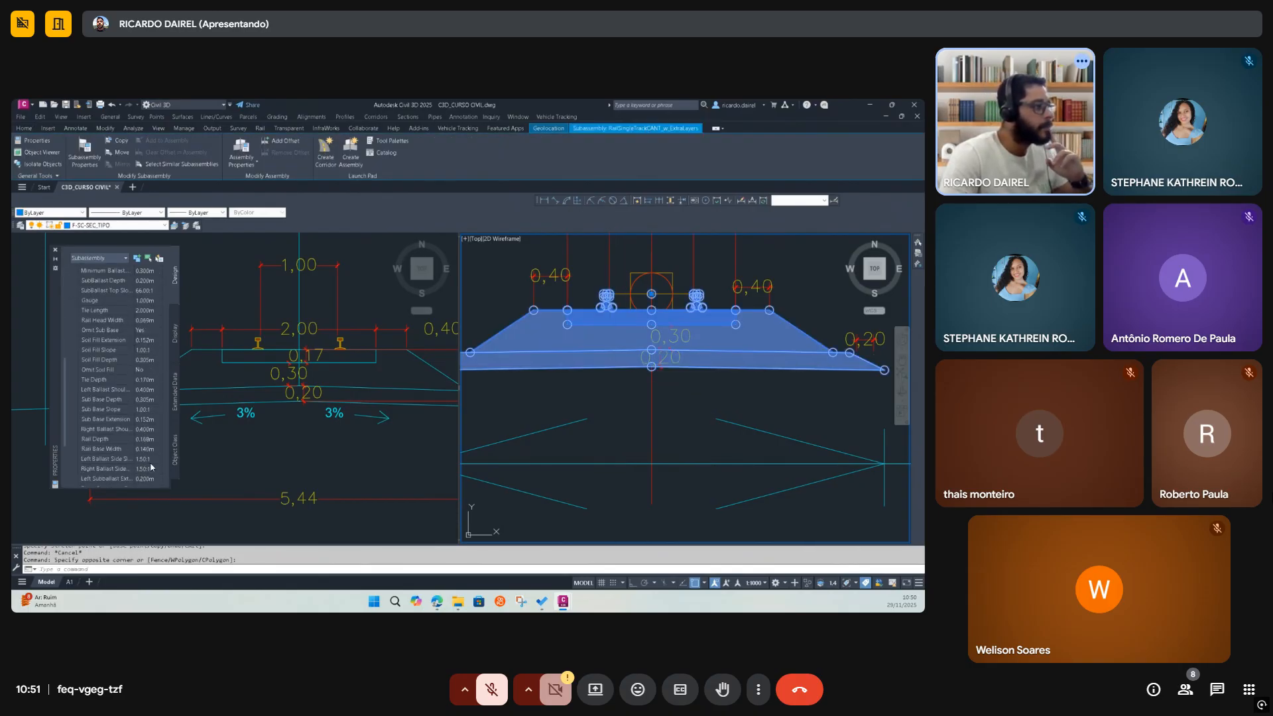
{"action": "scroll", "coordinate": [156, 467], "scroll_direction": "down", "scroll_amount": 2}
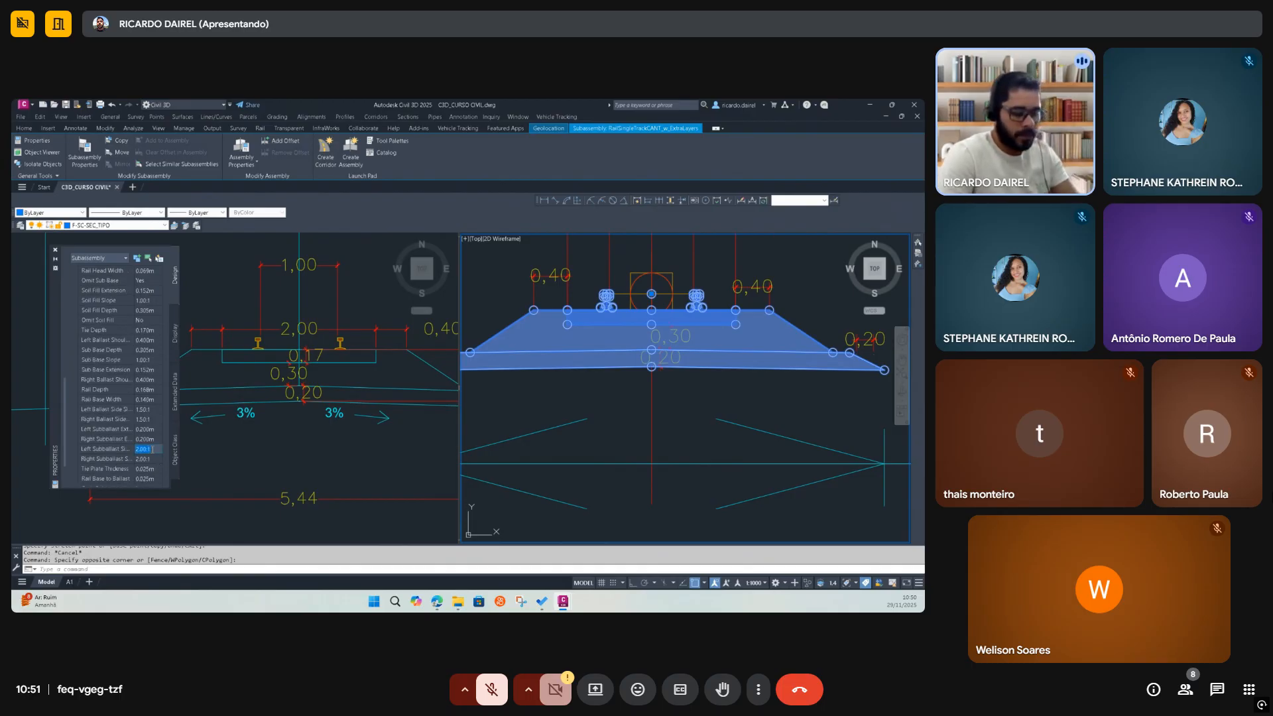
{"action": "key", "text": "Return"}
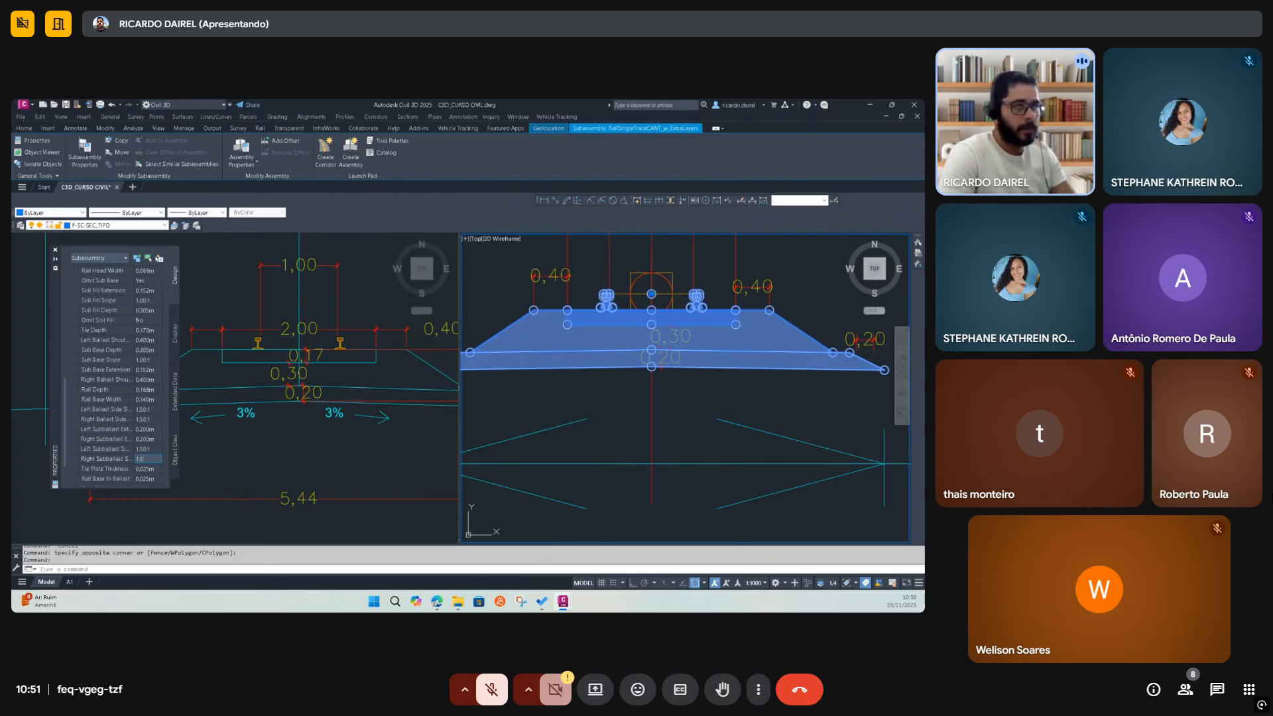
{"action": "type", "text": "1.5"}
{"action": "key", "text": "Return"}
{"action": "scroll", "coordinate": [581, 441], "scroll_direction": "down", "scroll_amount": 2}
{"action": "key", "text": "Escape"}
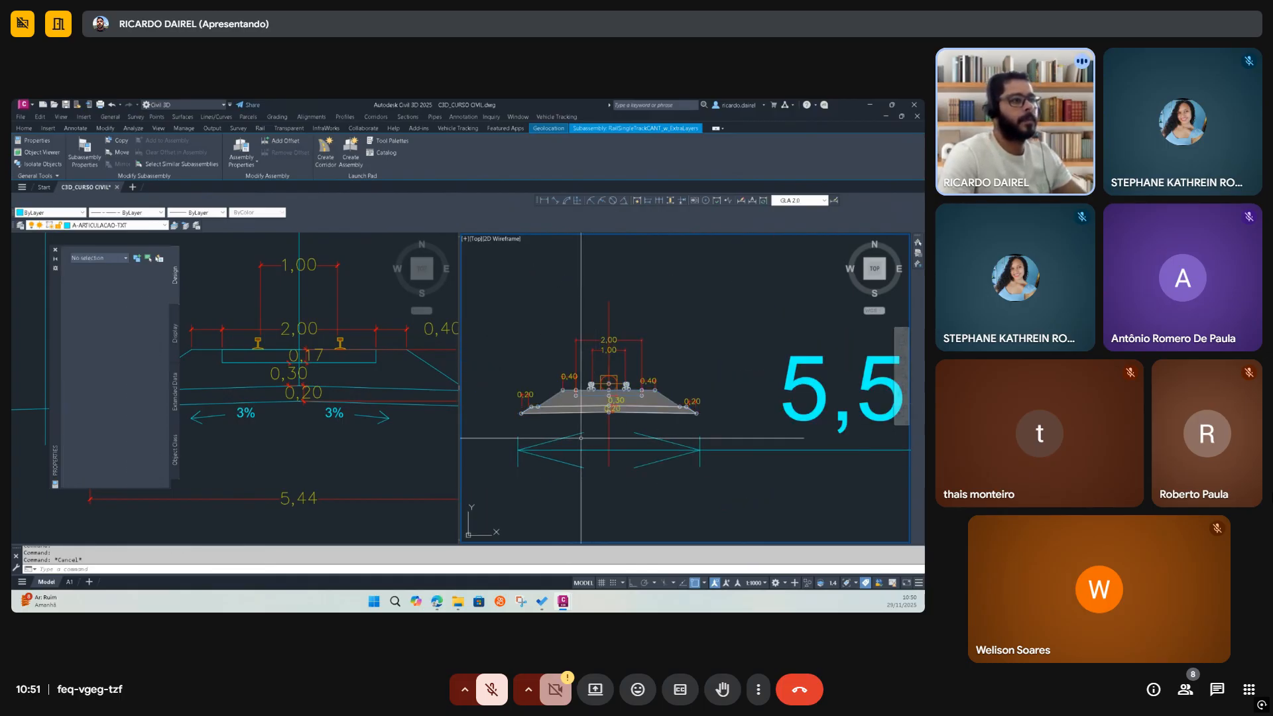
Realign both ends of the overall width dimension with the toes produced by the steeper subballast side slopes
{"action": "left_click", "coordinate": [557, 451]}
{"action": "left_click", "coordinate": [550, 448]}
{"action": "left_click", "coordinate": [569, 433]}
{"action": "scroll", "coordinate": [701, 412], "scroll_direction": "up", "scroll_amount": 4}
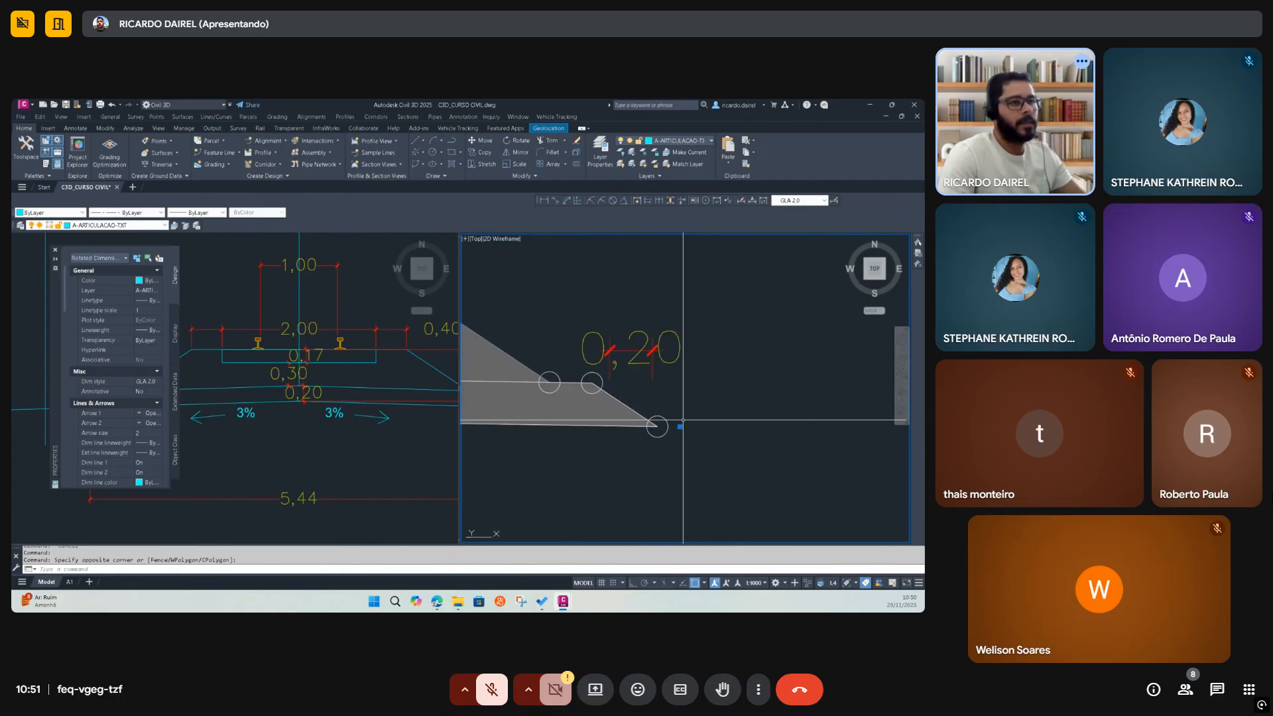
{"action": "left_click", "coordinate": [680, 427]}
{"action": "key", "text": "Escape"}
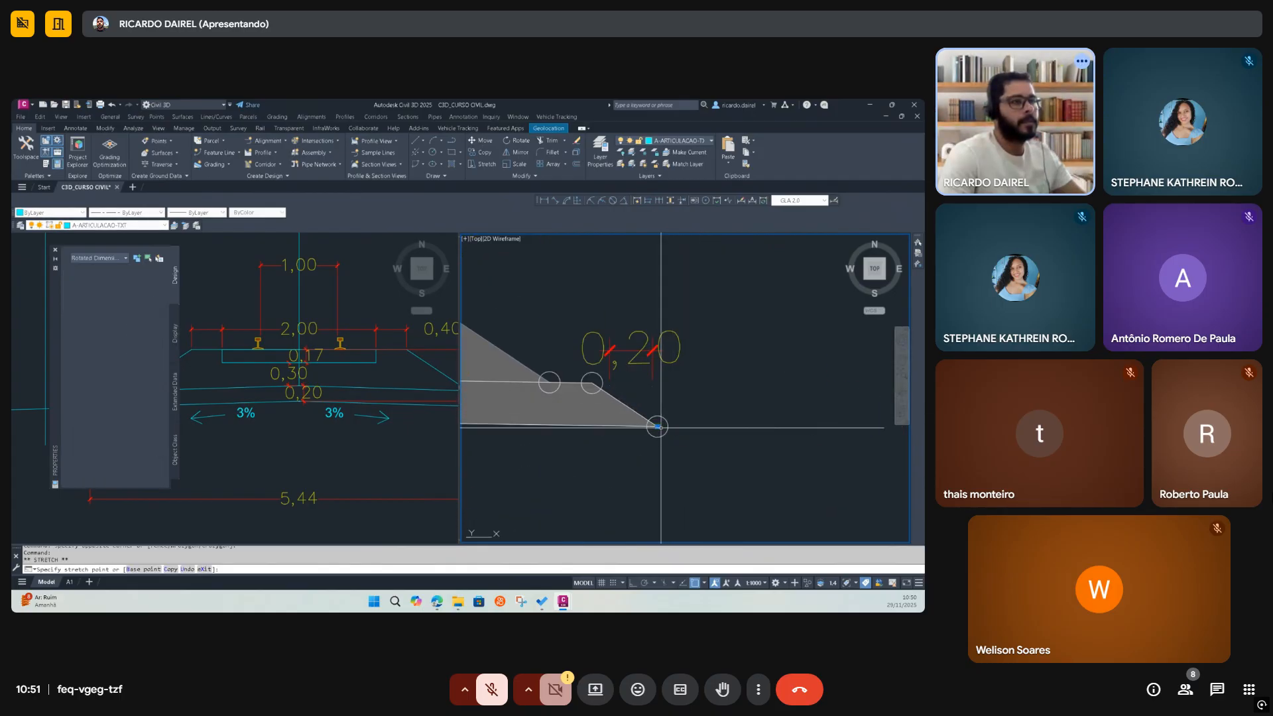
{"action": "scroll", "coordinate": [719, 429], "scroll_direction": "down", "scroll_amount": 5}
{"action": "scroll", "coordinate": [504, 426], "scroll_direction": "up", "scroll_amount": 4}
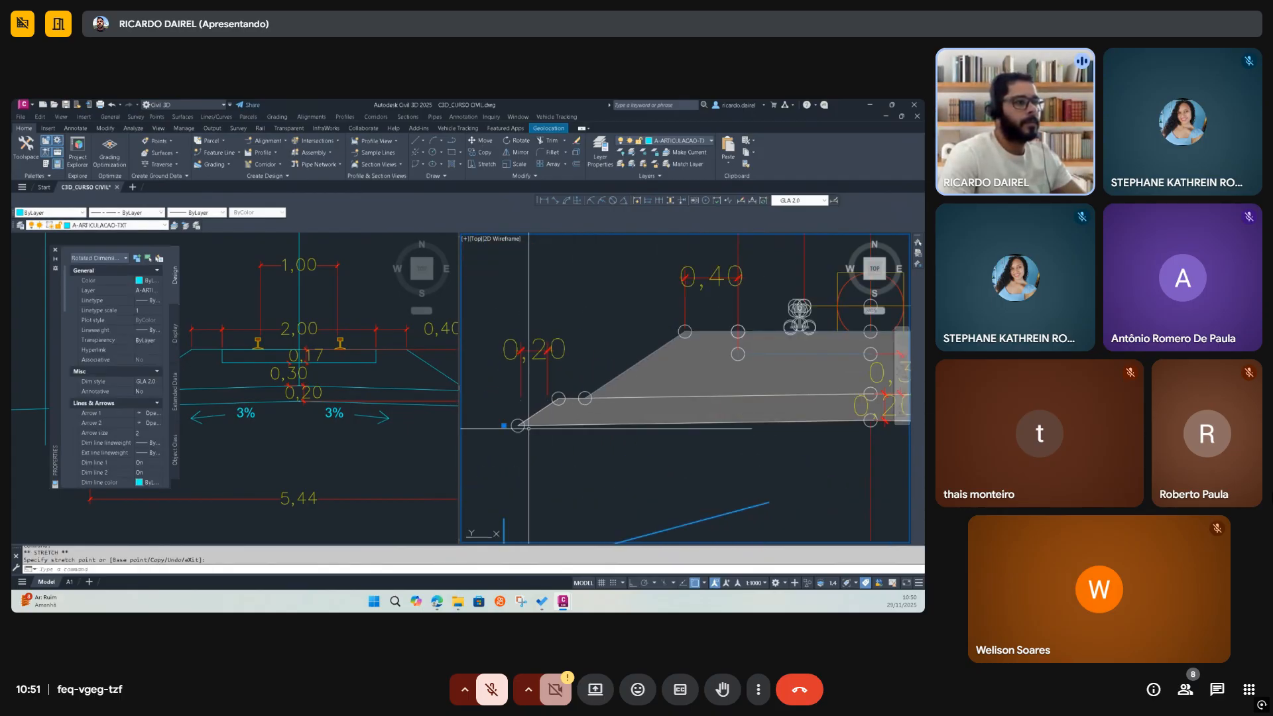
{"action": "left_click", "coordinate": [504, 426]}
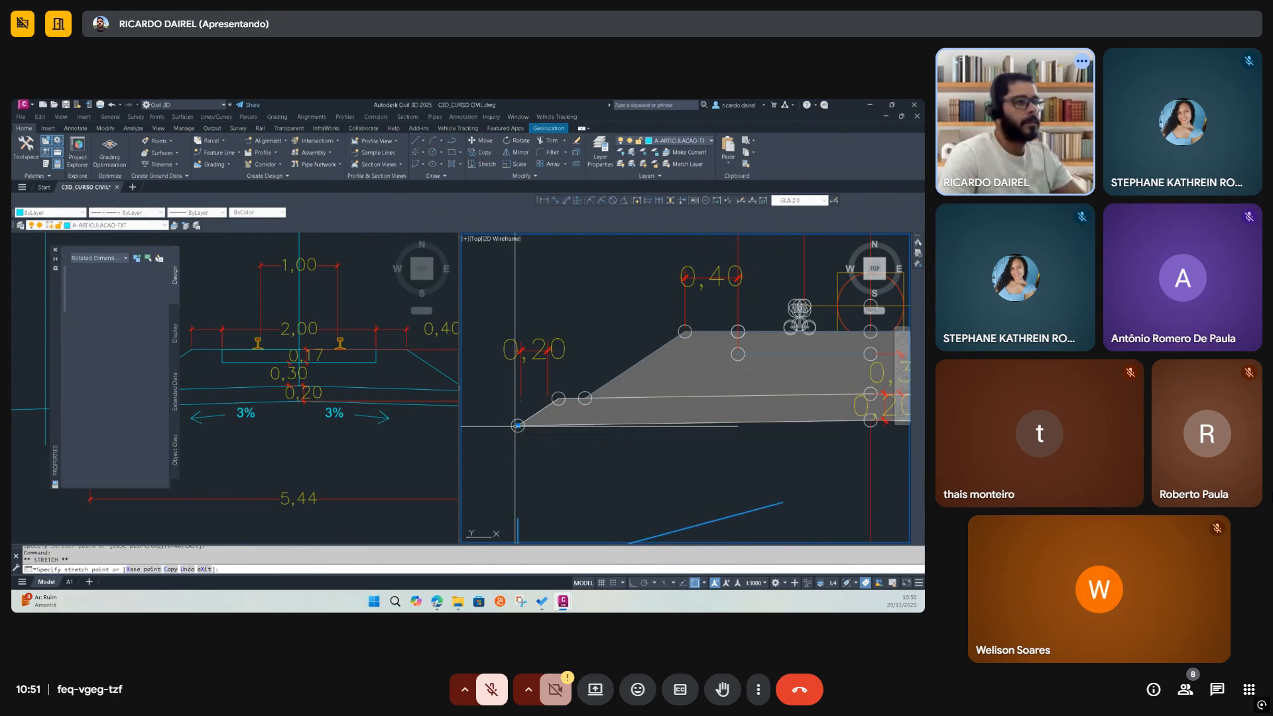
{"action": "scroll", "coordinate": [543, 437], "scroll_direction": "down", "scroll_amount": 5}
{"action": "scroll", "coordinate": [543, 437], "scroll_direction": "up", "scroll_amount": 6}
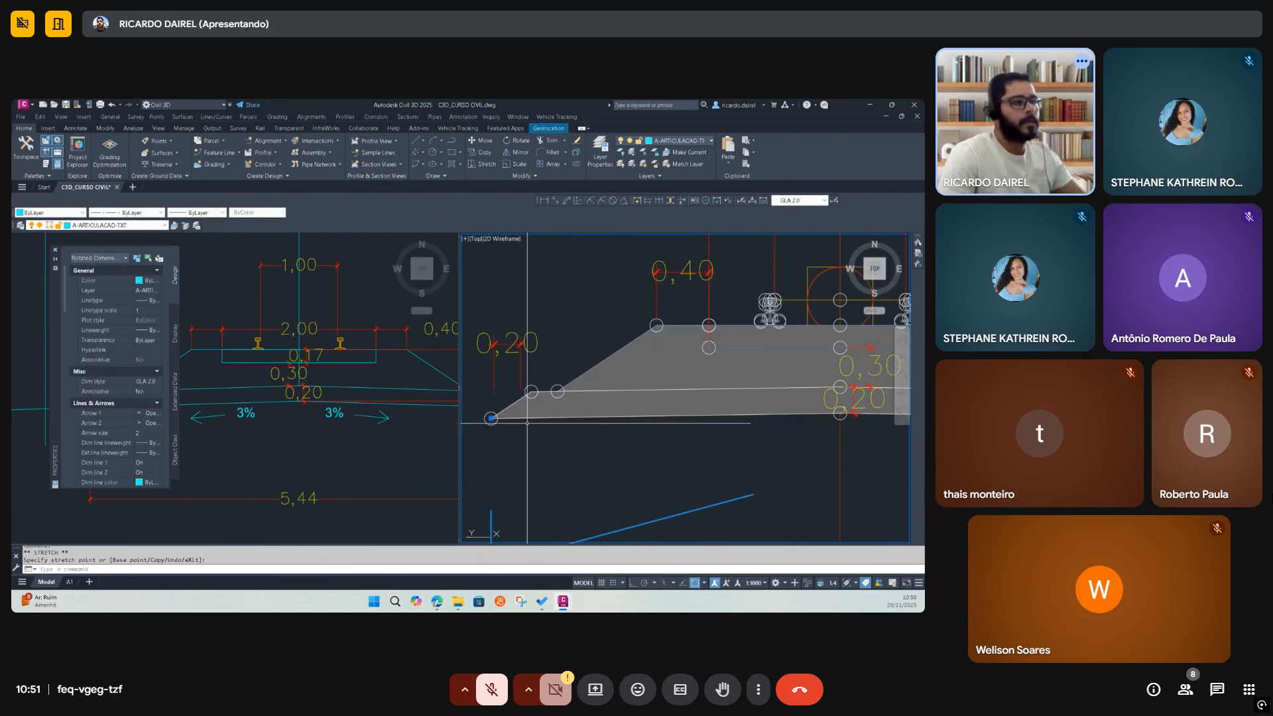
{"action": "scroll", "coordinate": [516, 432], "scroll_direction": "down", "scroll_amount": 5}
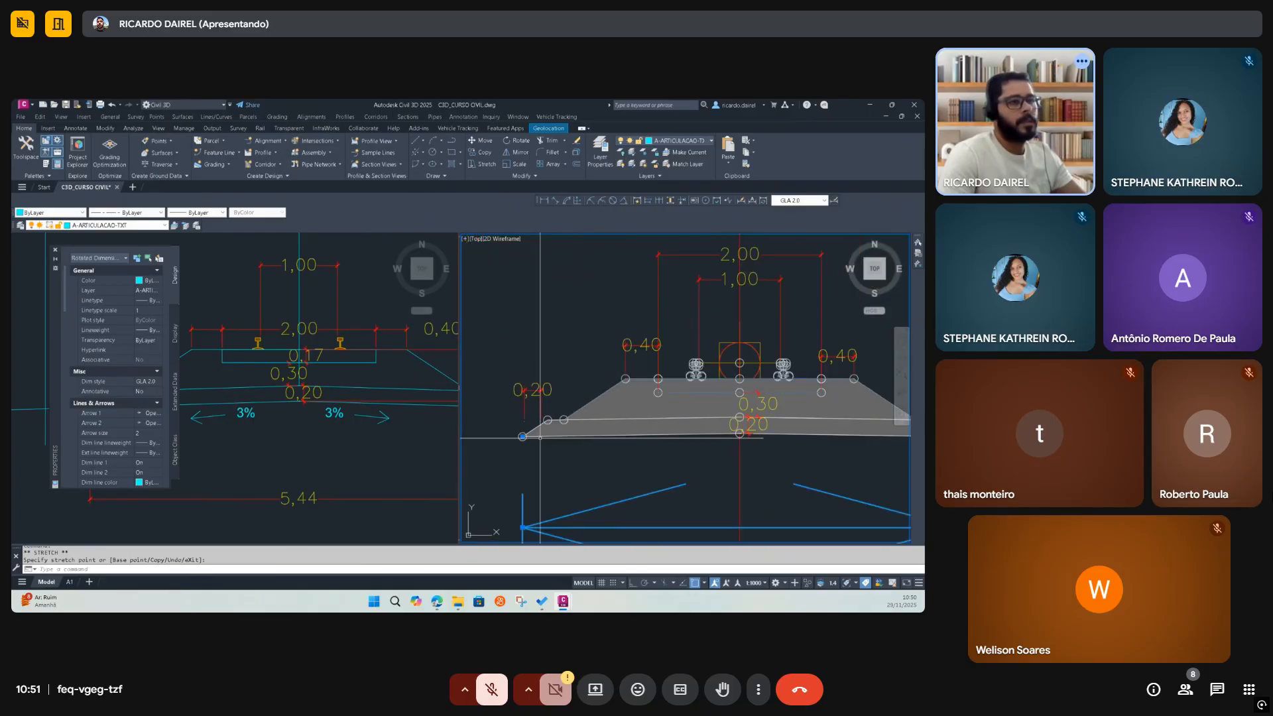
{"action": "left_click", "coordinate": [310, 425]}
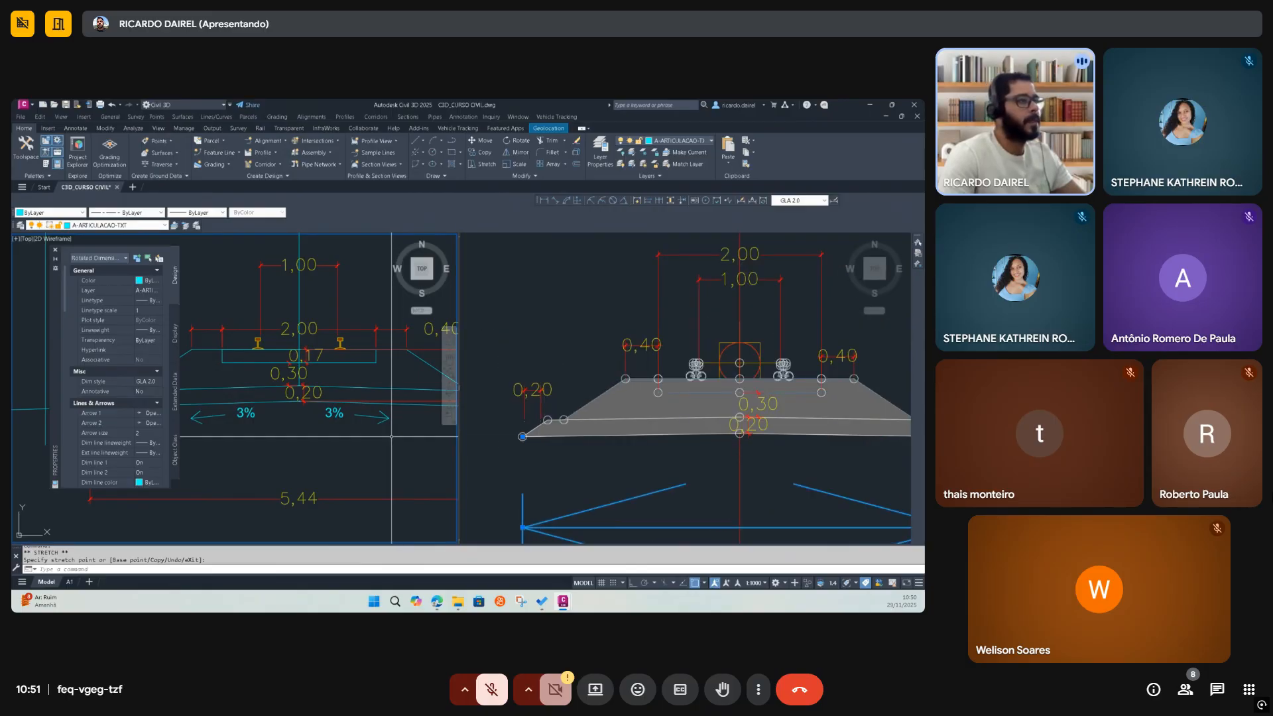
{"action": "scroll", "coordinate": [309, 425], "scroll_direction": "up", "scroll_amount": 6}
{"action": "scroll", "coordinate": [309, 418], "scroll_direction": "up", "scroll_amount": 2}
{"action": "key", "text": "Escape"}
{"action": "type", "text": "PL"}
{"action": "key", "text": "Return"}
{"action": "left_click", "coordinate": [312, 399]}
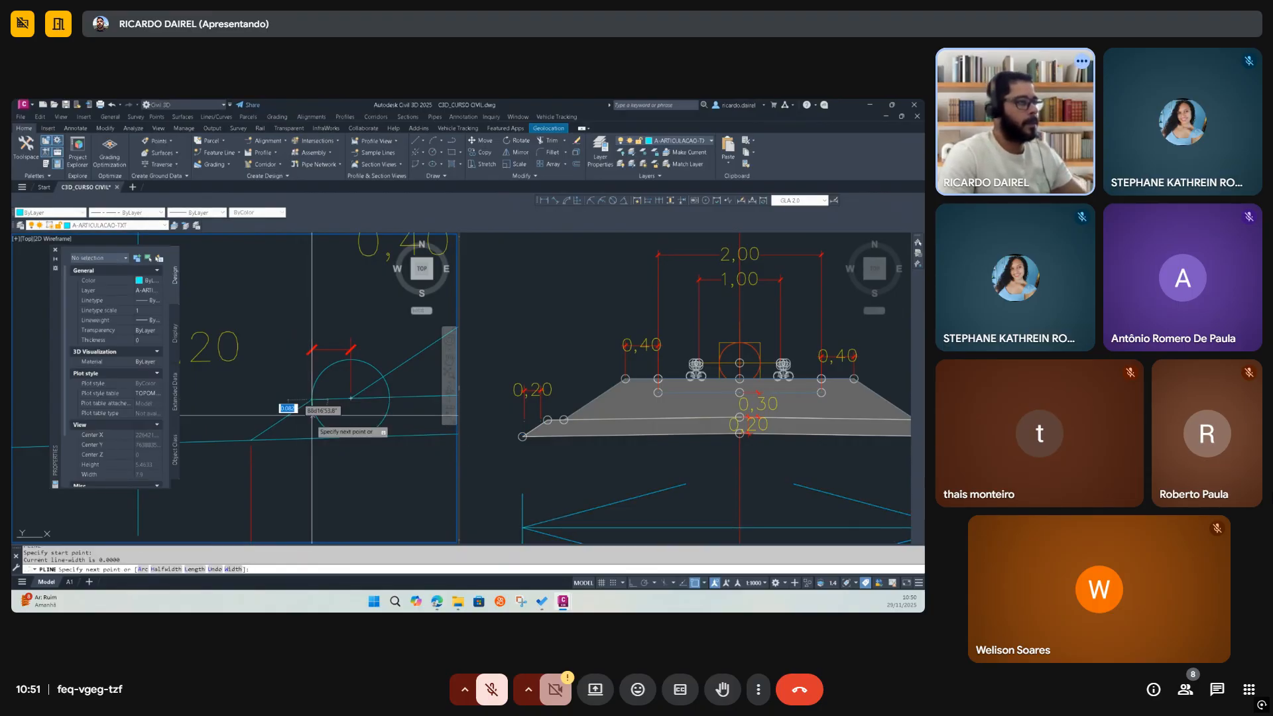
{"action": "key", "text": "Escape"}
Draw a closed right-triangle polyline below the reference section's left side, 1 unit high and 1.5 units wide, with orthogonal segments
{"action": "type", "text": "PL"}
{"action": "key", "text": "Return"}
{"action": "left_click", "coordinate": [312, 469]}
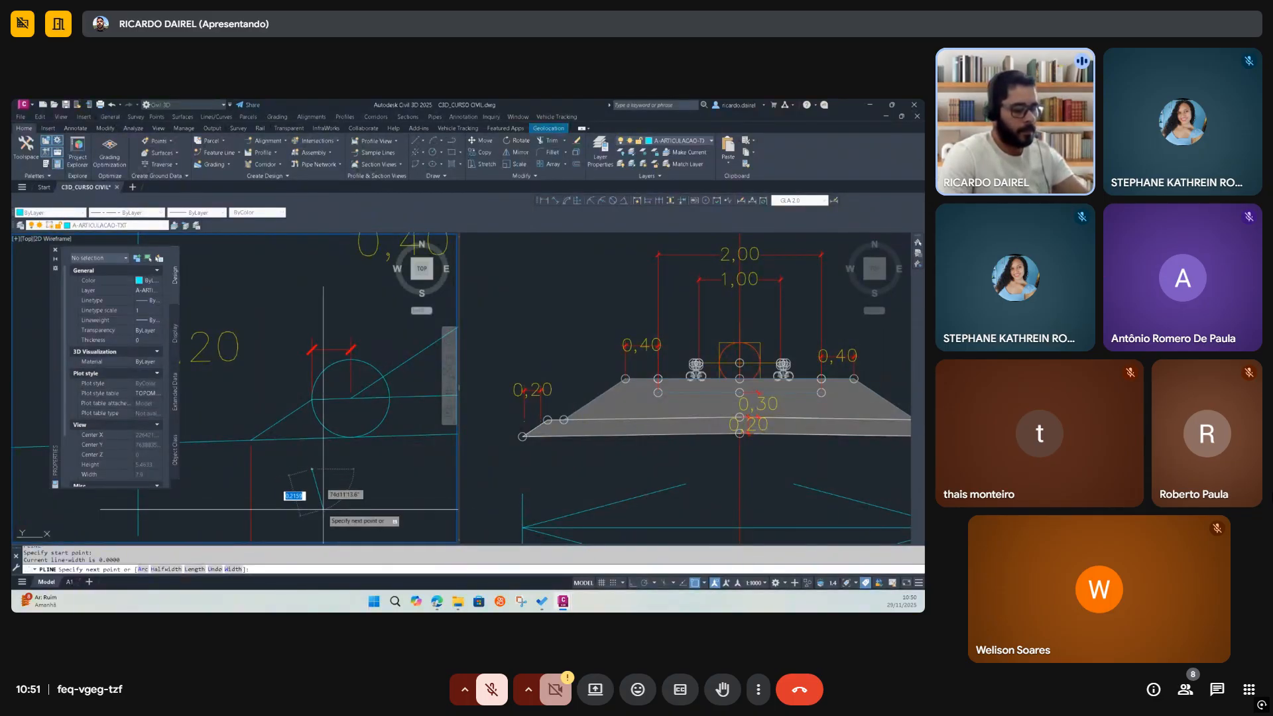
{"action": "key", "text": "F8"}
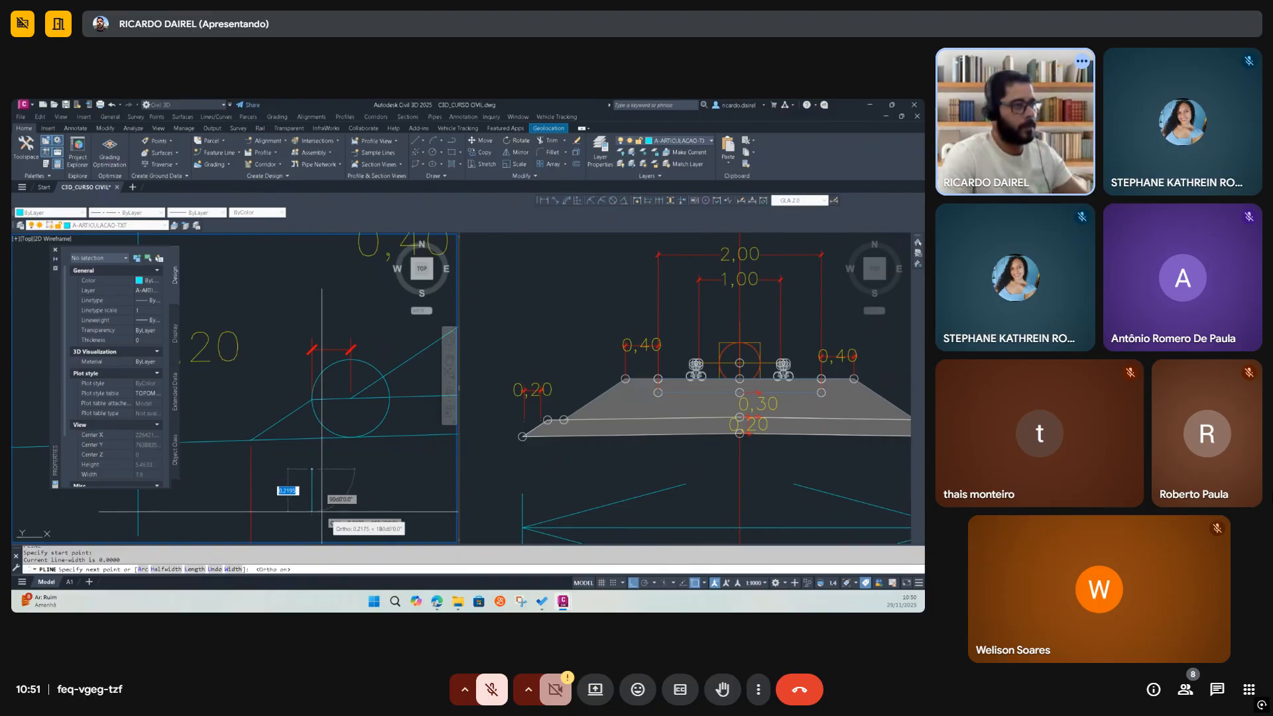
{"action": "key", "text": "Return"}
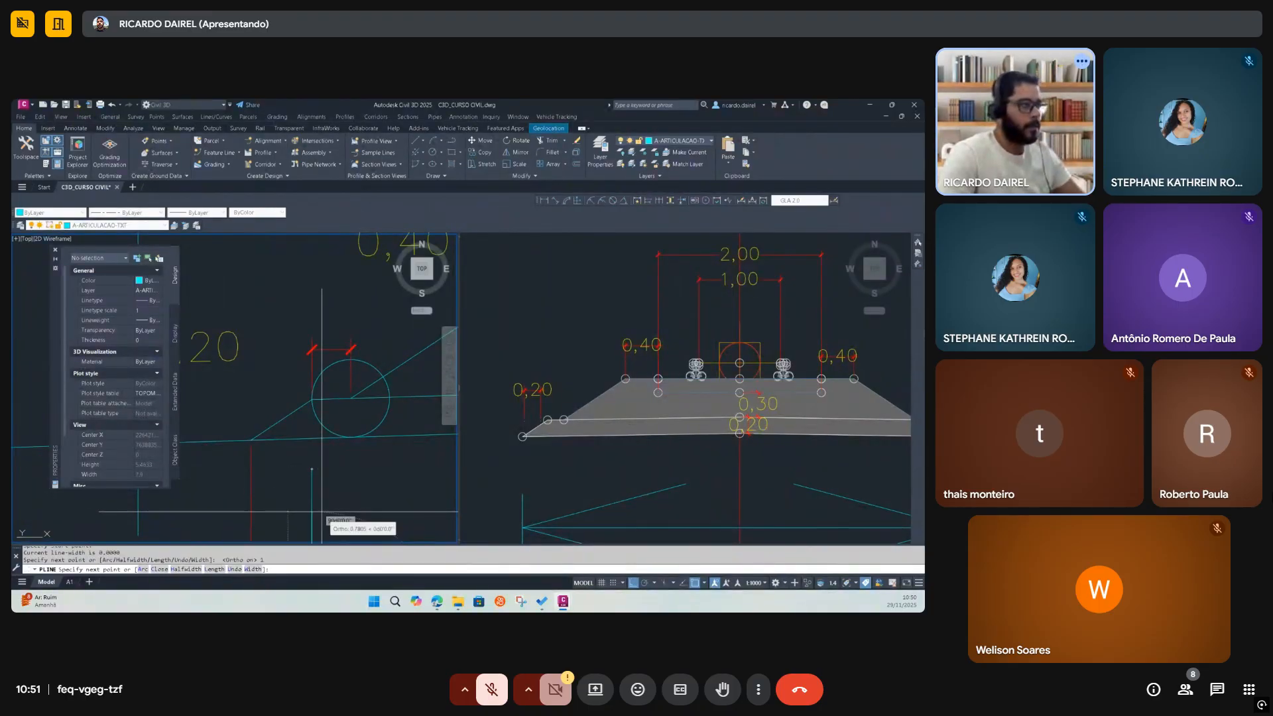
{"action": "scroll", "coordinate": [322, 512], "scroll_direction": "down", "scroll_amount": 3}
{"action": "scroll", "coordinate": [288, 465], "scroll_direction": "down", "scroll_amount": 4}
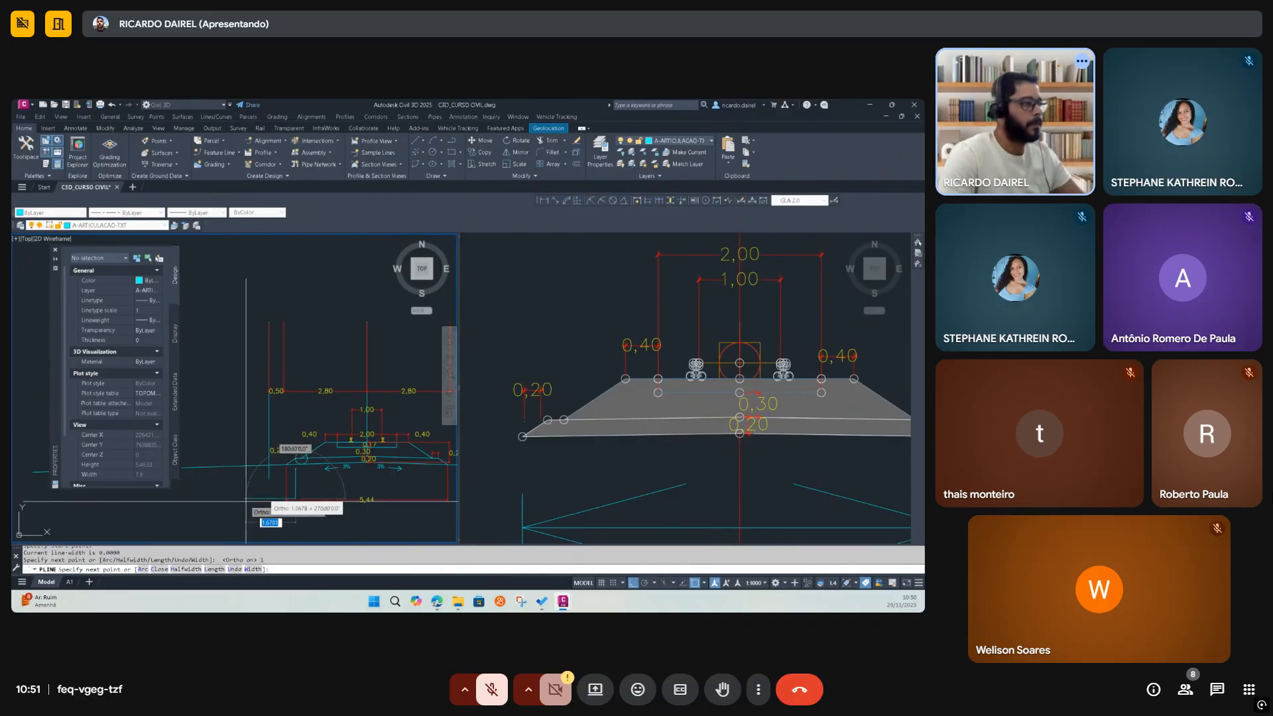
{"action": "type", "text": "1.5"}
{"action": "key", "text": "Return"}
{"action": "scroll", "coordinate": [305, 451], "scroll_direction": "up", "scroll_amount": 5}
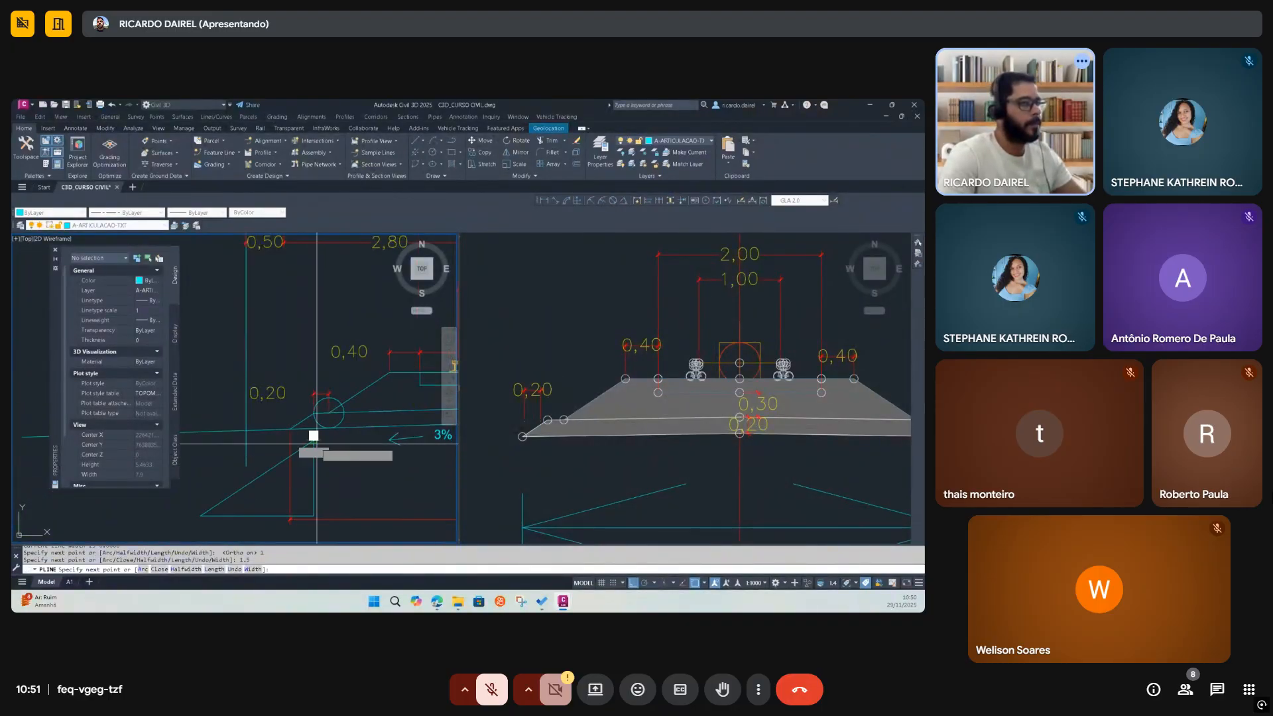
{"action": "key", "text": "Escape"}
Move the slope triangle by its upper corner onto the reference section's left ballast shoulder to compare the ballast slope
{"action": "left_click", "coordinate": [315, 459]}
{"action": "left_click", "coordinate": [319, 460]}
{"action": "left_click", "coordinate": [305, 467]}
{"action": "type", "text": "m"}
{"action": "key", "text": "space"}
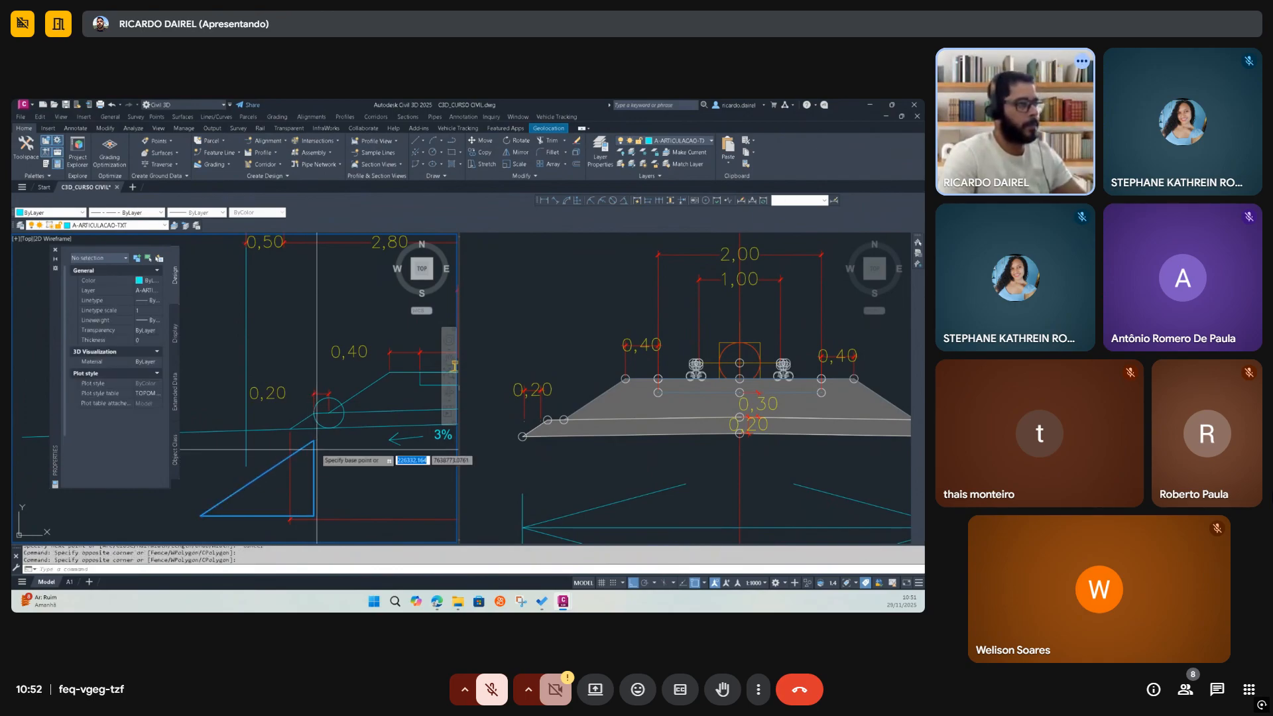
{"action": "left_click", "coordinate": [313, 441]}
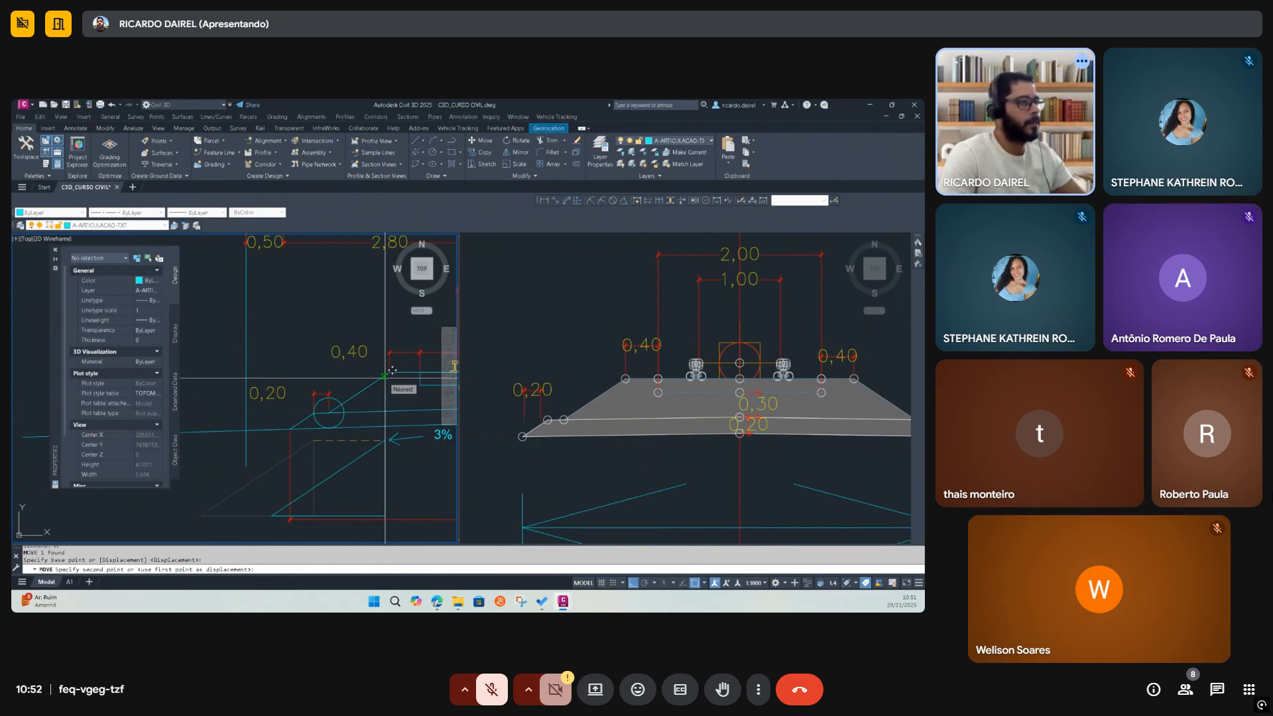
{"action": "left_click", "coordinate": [390, 372]}
Move the slope triangle from the ballast shoulder to the outer edge of the left subballast extension to compare the subballast slope
{"action": "key", "text": "space"}
{"action": "left_click", "coordinate": [360, 391]}
{"action": "key", "text": "space"}
{"action": "left_click", "coordinate": [390, 374]}
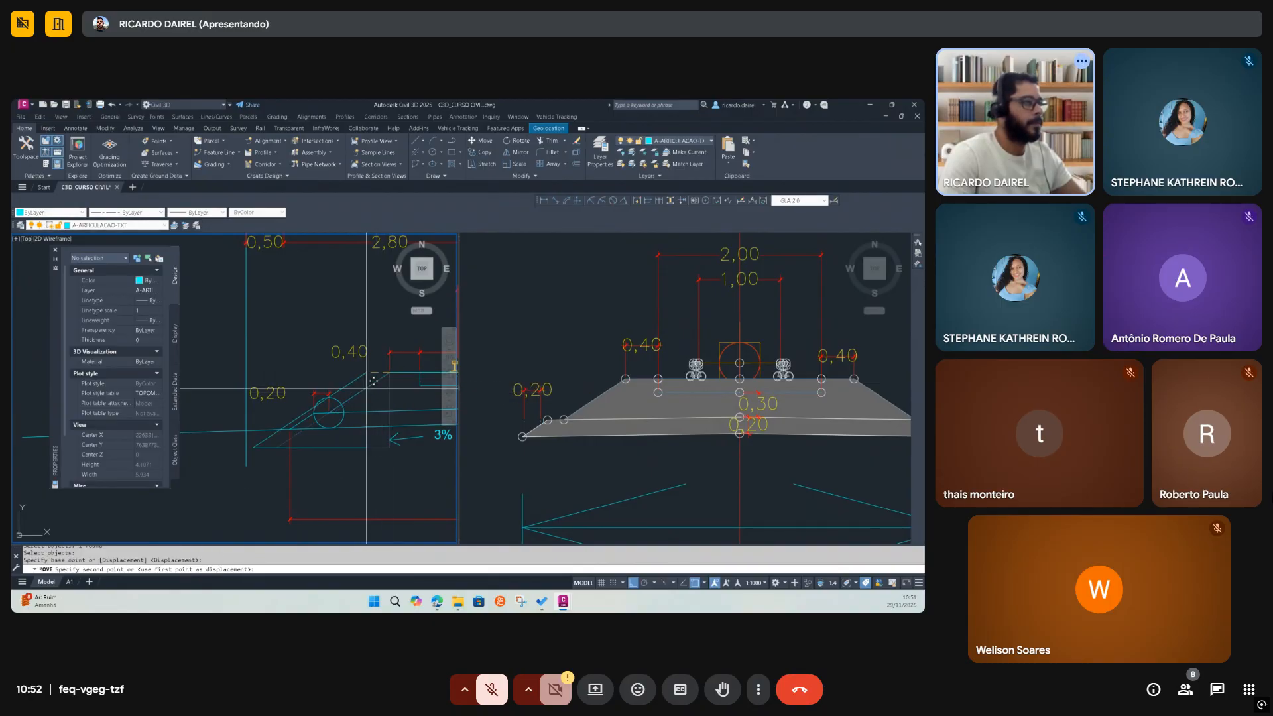
{"action": "left_click", "coordinate": [313, 412]}
{"action": "scroll", "coordinate": [314, 413], "scroll_direction": "down", "scroll_amount": 3}
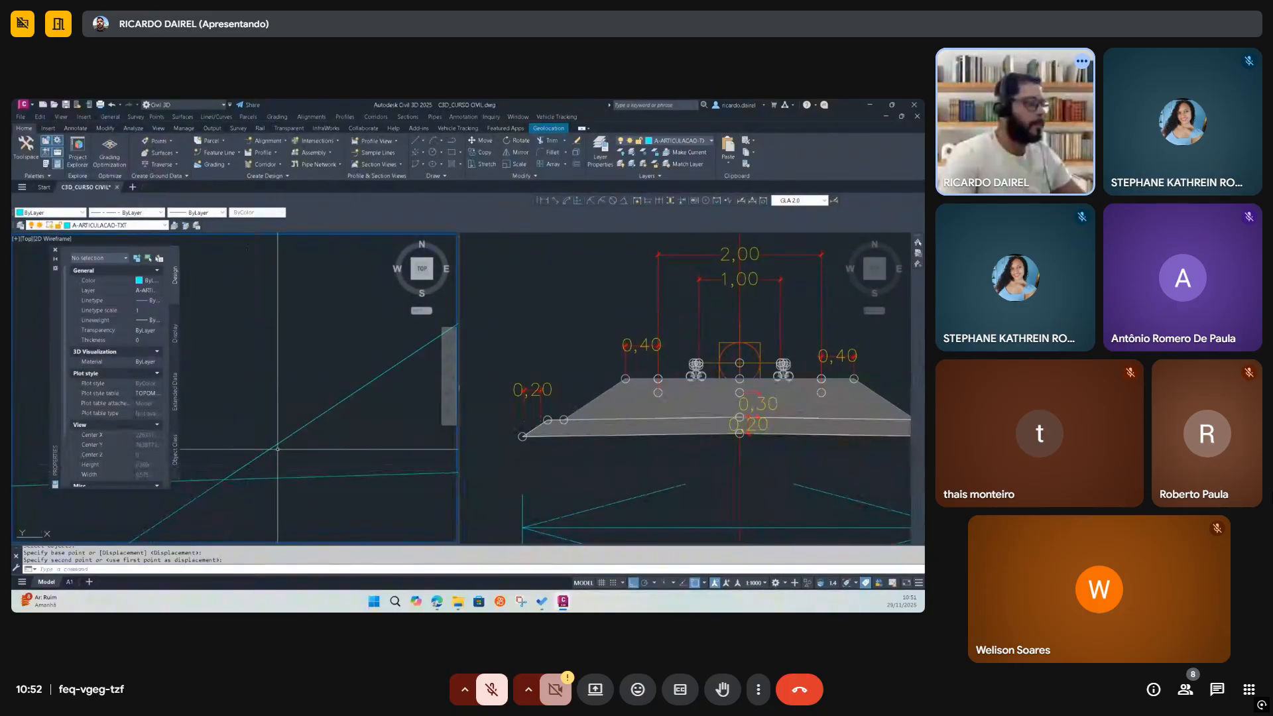
{"action": "scroll", "coordinate": [282, 449], "scroll_direction": "down", "scroll_amount": 2}
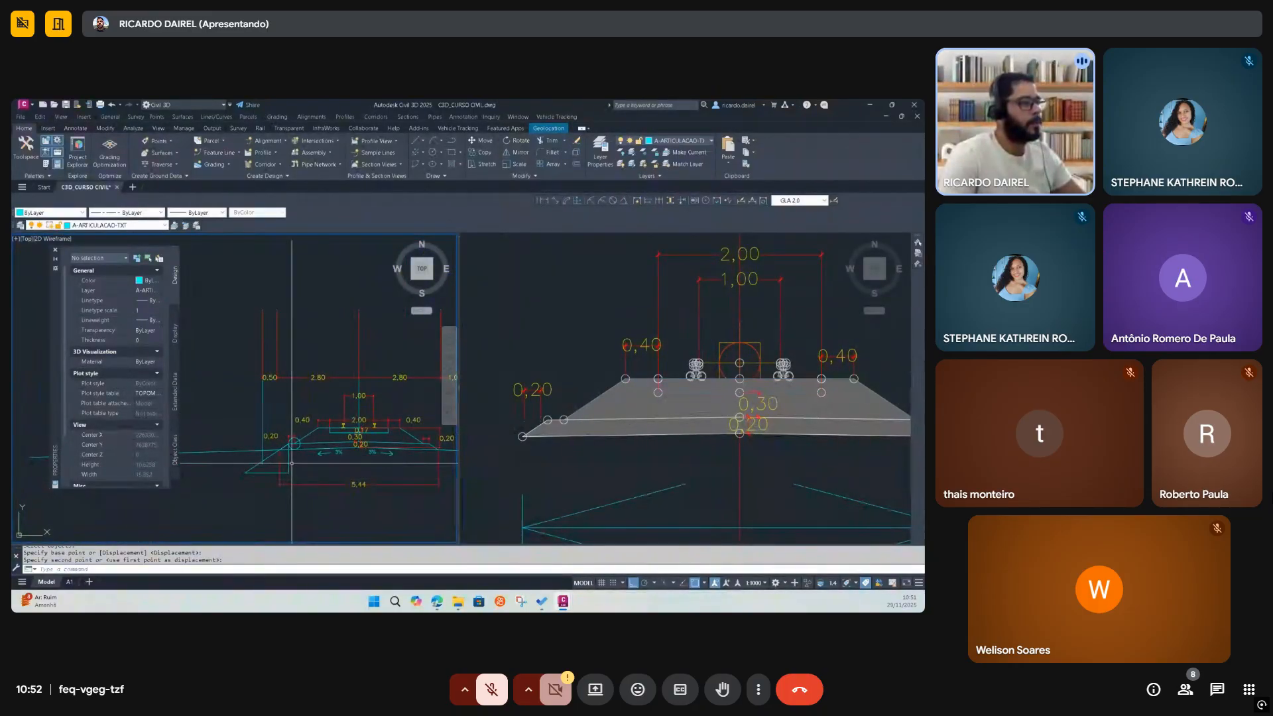
Erase the slope-check triangle from the reference section
{"action": "left_click", "coordinate": [289, 470]}
{"action": "left_click", "coordinate": [289, 470]}
{"action": "type", "text": "e"}
{"action": "key", "text": "space"}
Examine the reference section's overall width dimension and the points where it meets the subballast toes
{"action": "left_click", "coordinate": [313, 479]}
{"action": "left_click", "coordinate": [301, 491]}
{"action": "scroll", "coordinate": [461, 451], "scroll_direction": "up", "scroll_amount": 4}
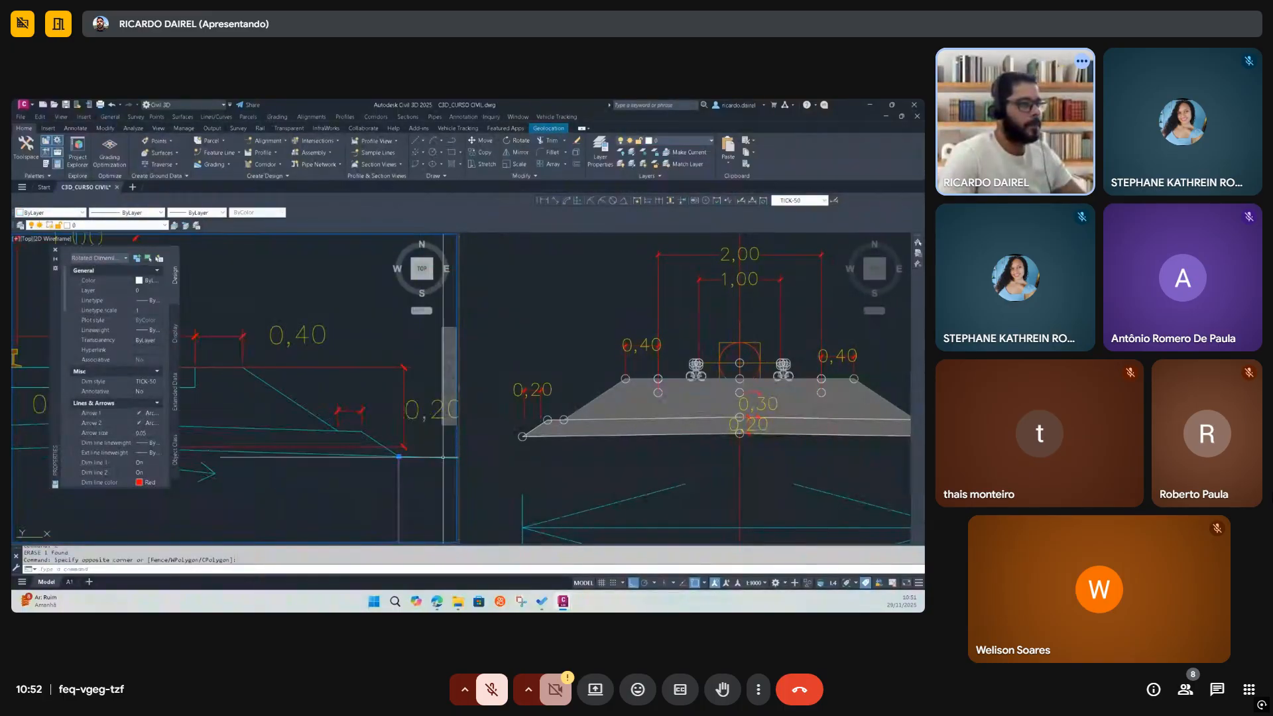
{"action": "scroll", "coordinate": [388, 398], "scroll_direction": "down", "scroll_amount": 1}
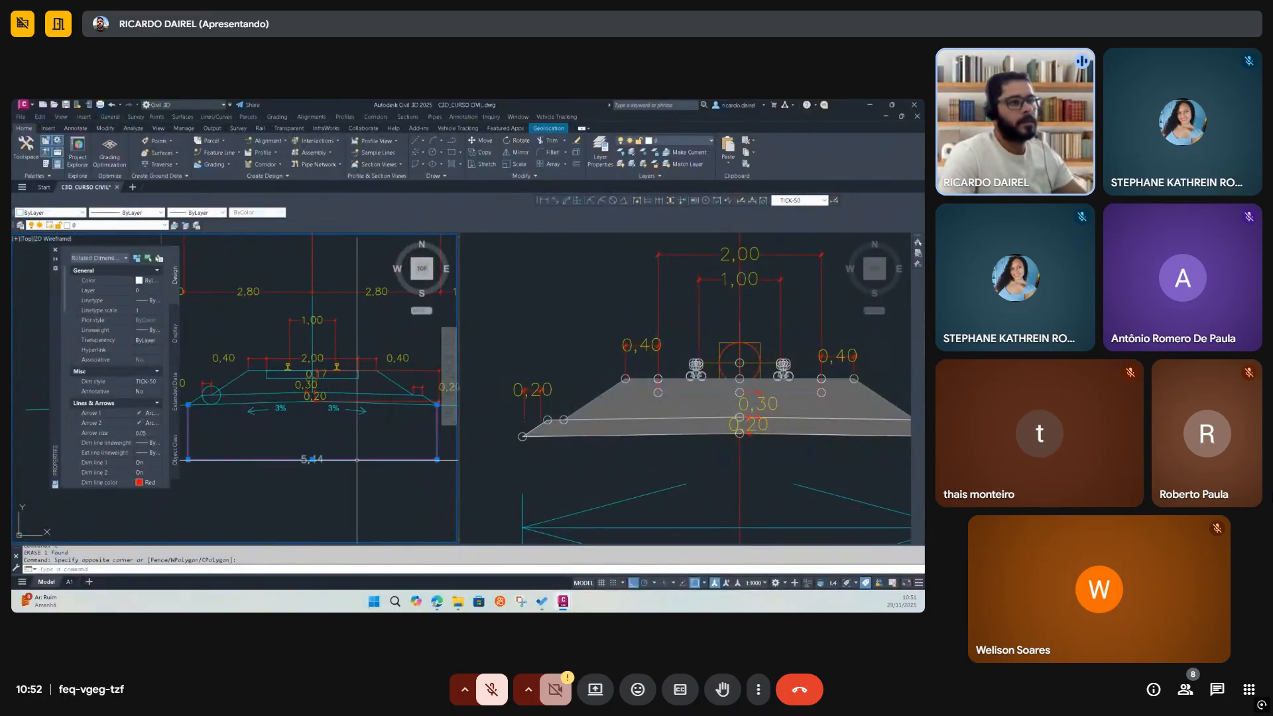
{"action": "key", "text": "Escape"}
Examine the assembly's overall width dimension against the reference section's overall width
{"action": "left_click", "coordinate": [687, 475]}
{"action": "scroll", "coordinate": [645, 441], "scroll_direction": "down", "scroll_amount": 2}
{"action": "left_click", "coordinate": [659, 467]}
{"action": "left_click", "coordinate": [635, 478]}
{"action": "scroll", "coordinate": [635, 476], "scroll_direction": "down", "scroll_amount": 2}
{"action": "scroll", "coordinate": [645, 467], "scroll_direction": "up", "scroll_amount": 4}
{"action": "left_click", "coordinate": [620, 468]}
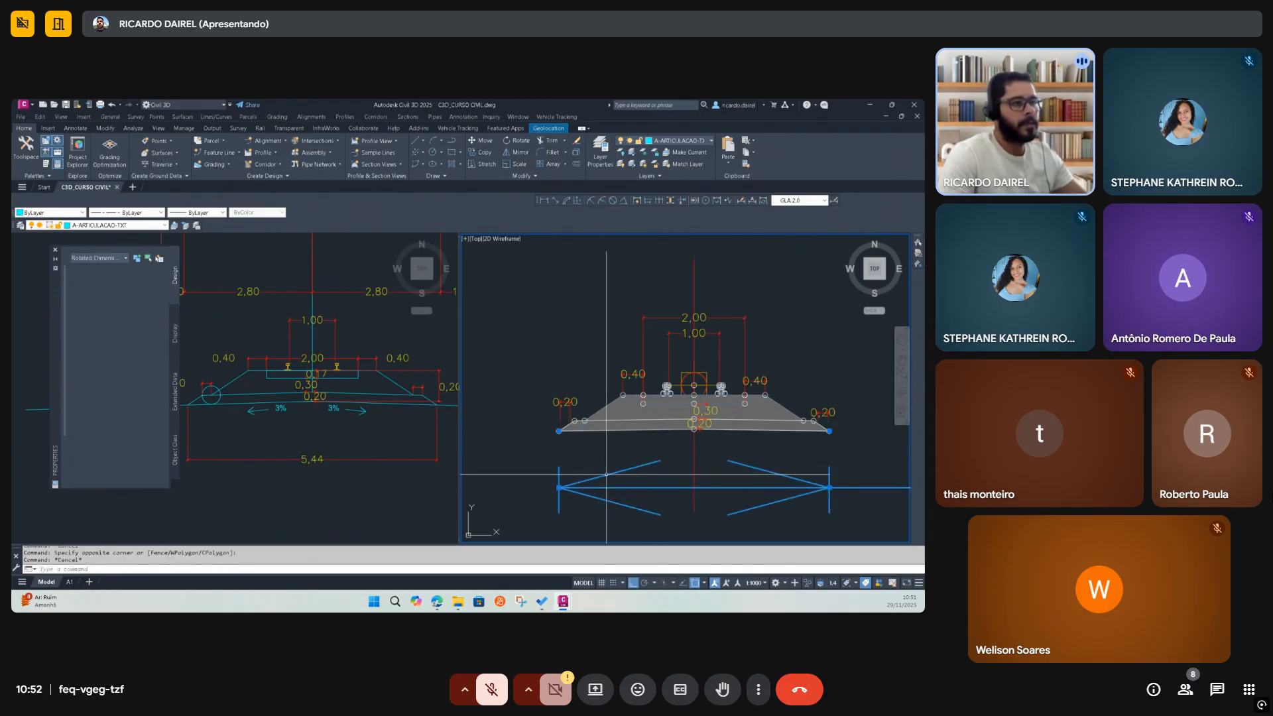
{"action": "left_click", "coordinate": [620, 467]}
{"action": "scroll", "coordinate": [583, 468], "scroll_direction": "down", "scroll_amount": 3}
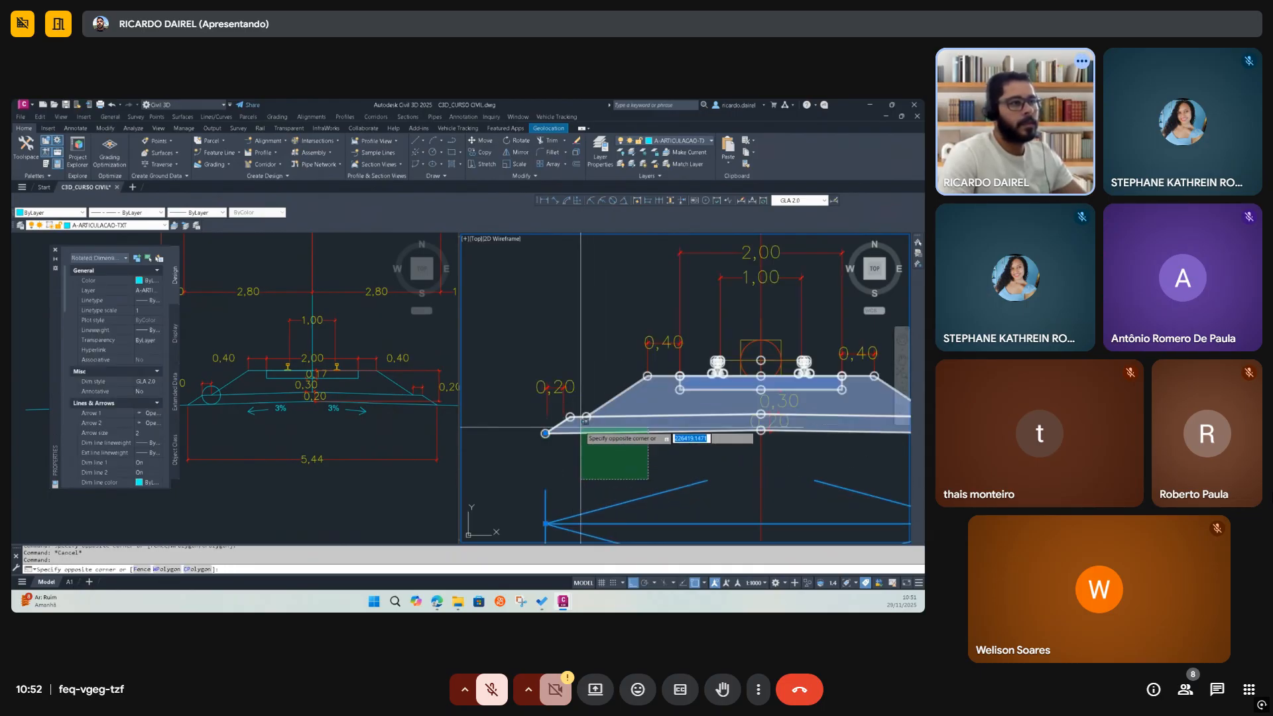
{"action": "scroll", "coordinate": [621, 467], "scroll_direction": "down", "scroll_amount": 1}
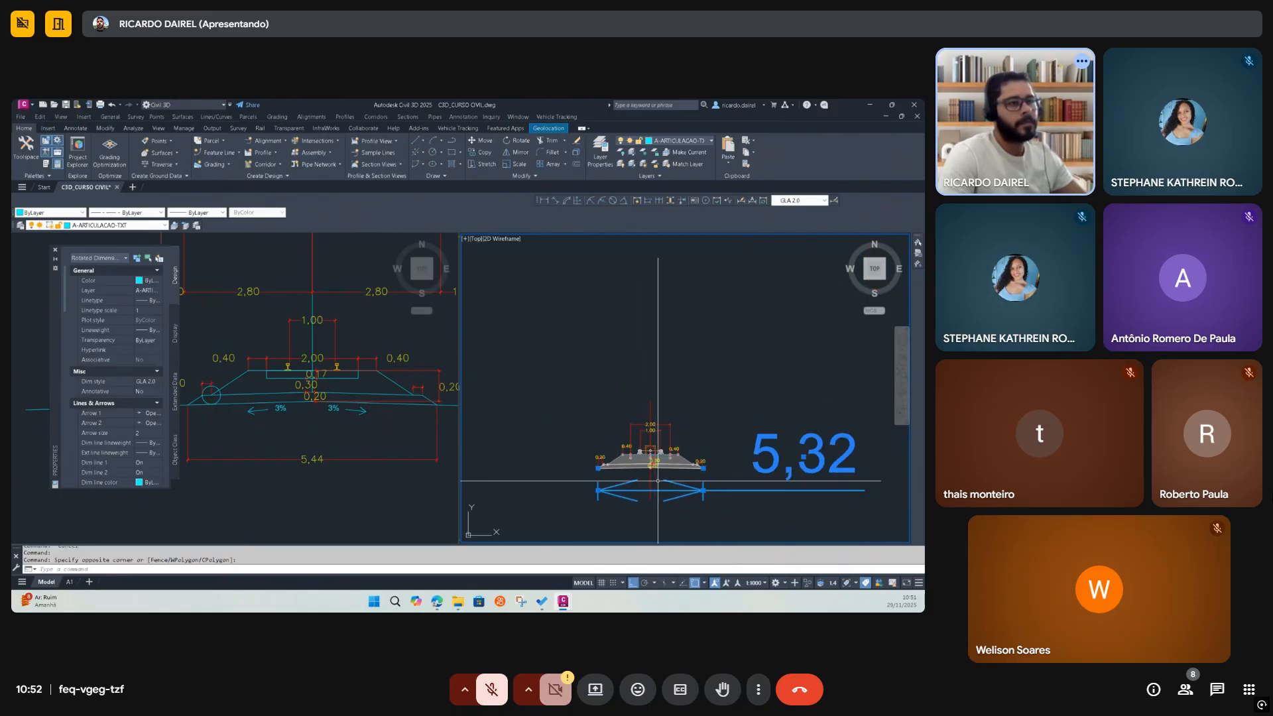
{"action": "scroll", "coordinate": [664, 464], "scroll_direction": "up", "scroll_amount": 5}
{"action": "key", "text": "Escape"}
Set the rail subassembly's left and right Ballast Side Slope parameters to 2.00:1
{"action": "left_click", "coordinate": [541, 443]}
{"action": "scroll", "coordinate": [144, 422], "scroll_direction": "down", "scroll_amount": 10}
{"action": "scroll", "coordinate": [146, 423], "scroll_direction": "down", "scroll_amount": 2}
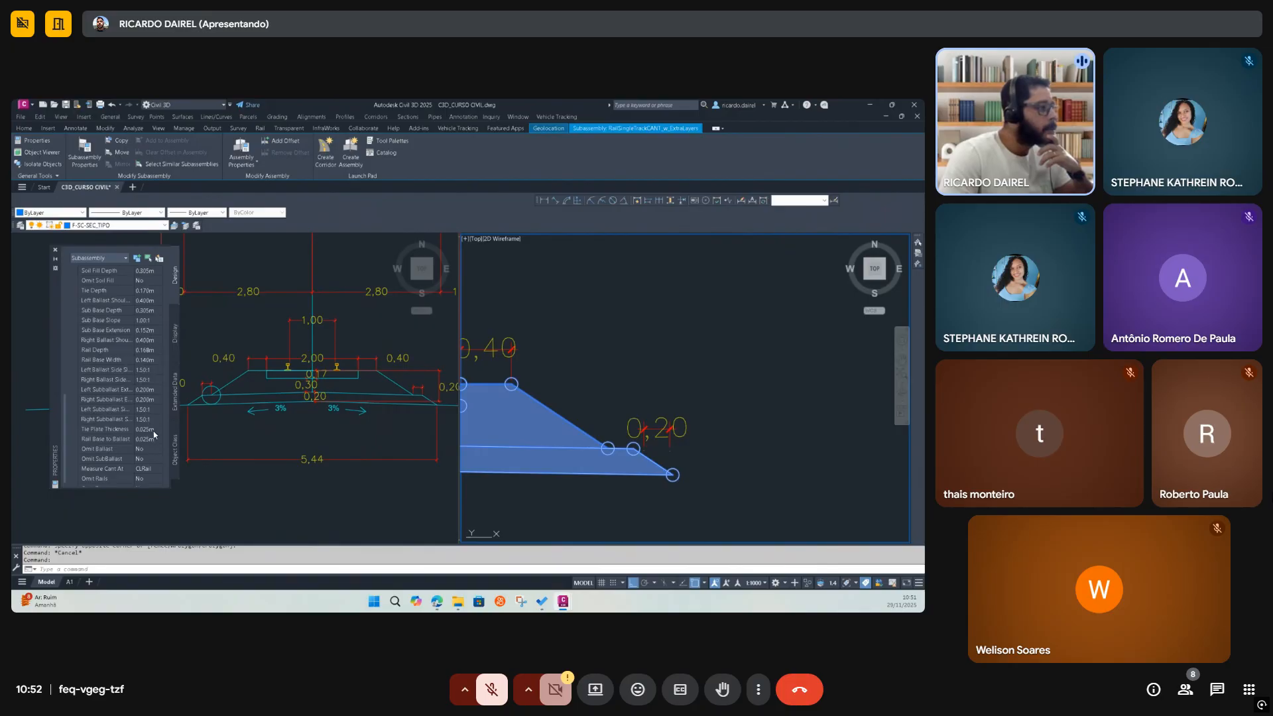
{"action": "scroll", "coordinate": [157, 451], "scroll_direction": "down", "scroll_amount": 1}
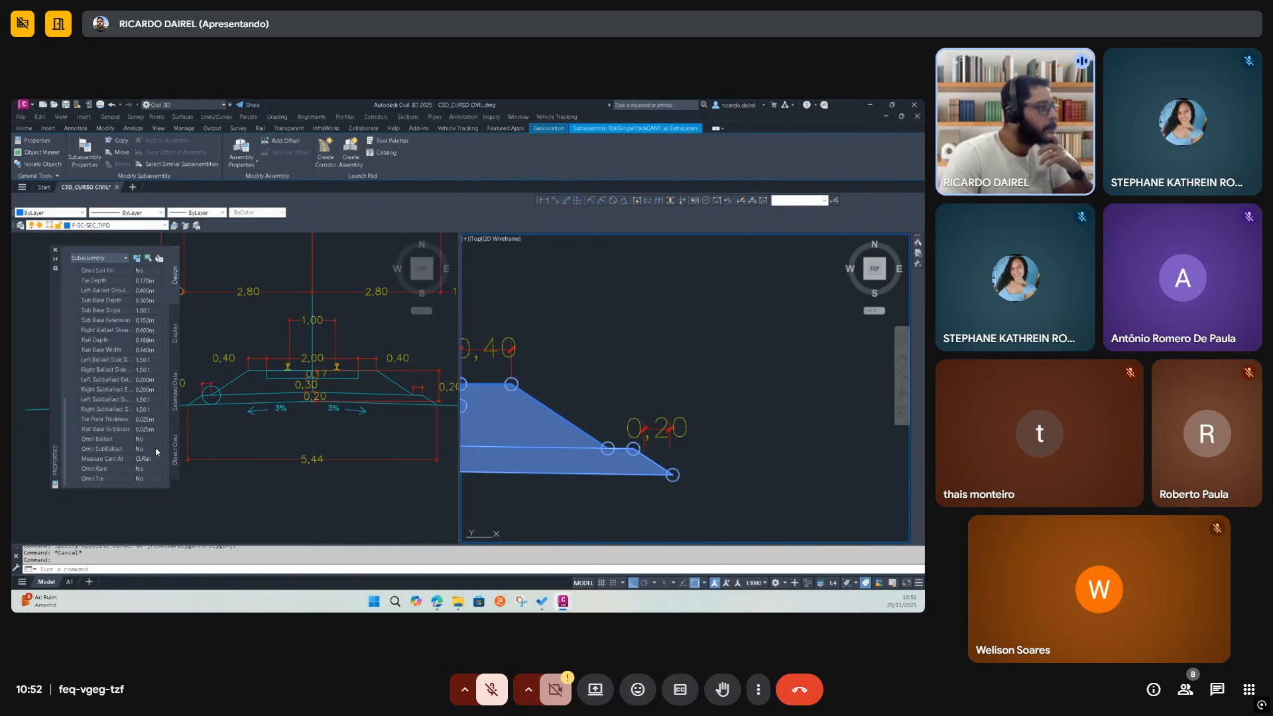
{"action": "scroll", "coordinate": [149, 411], "scroll_direction": "up", "scroll_amount": 2}
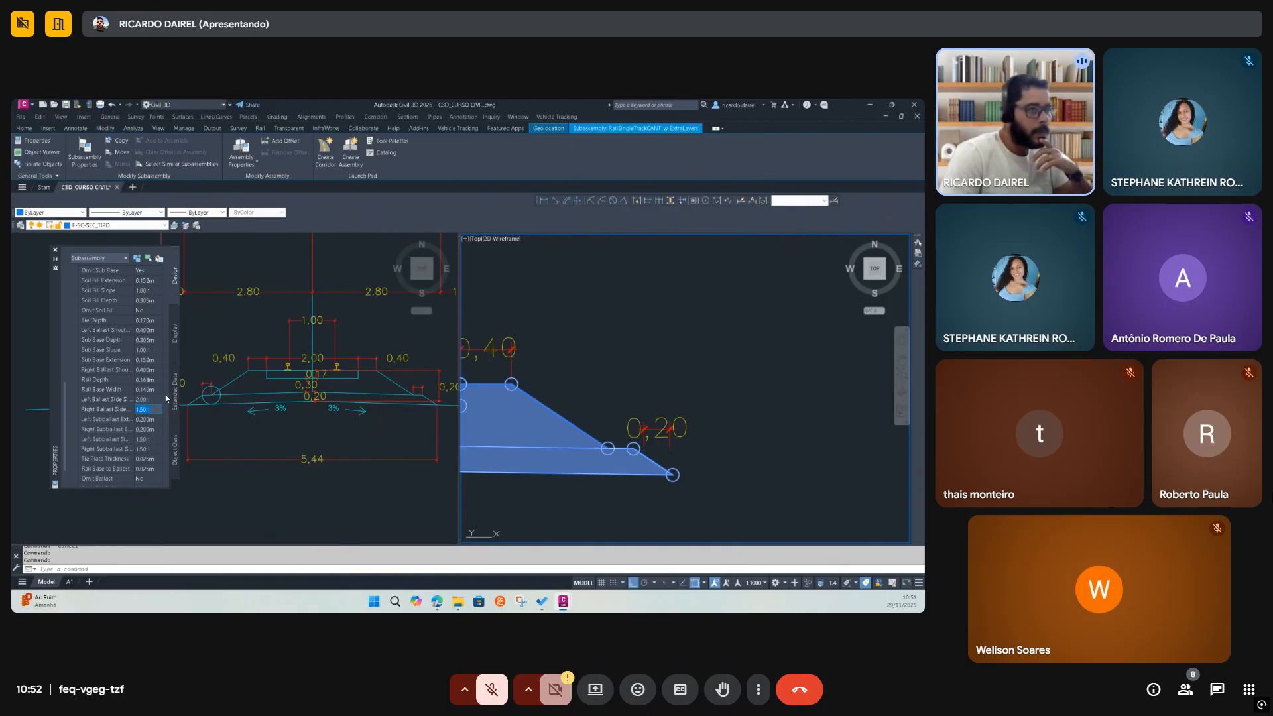
{"action": "type", "text": "2DSECTION"}
{"action": "key", "text": "Return"}
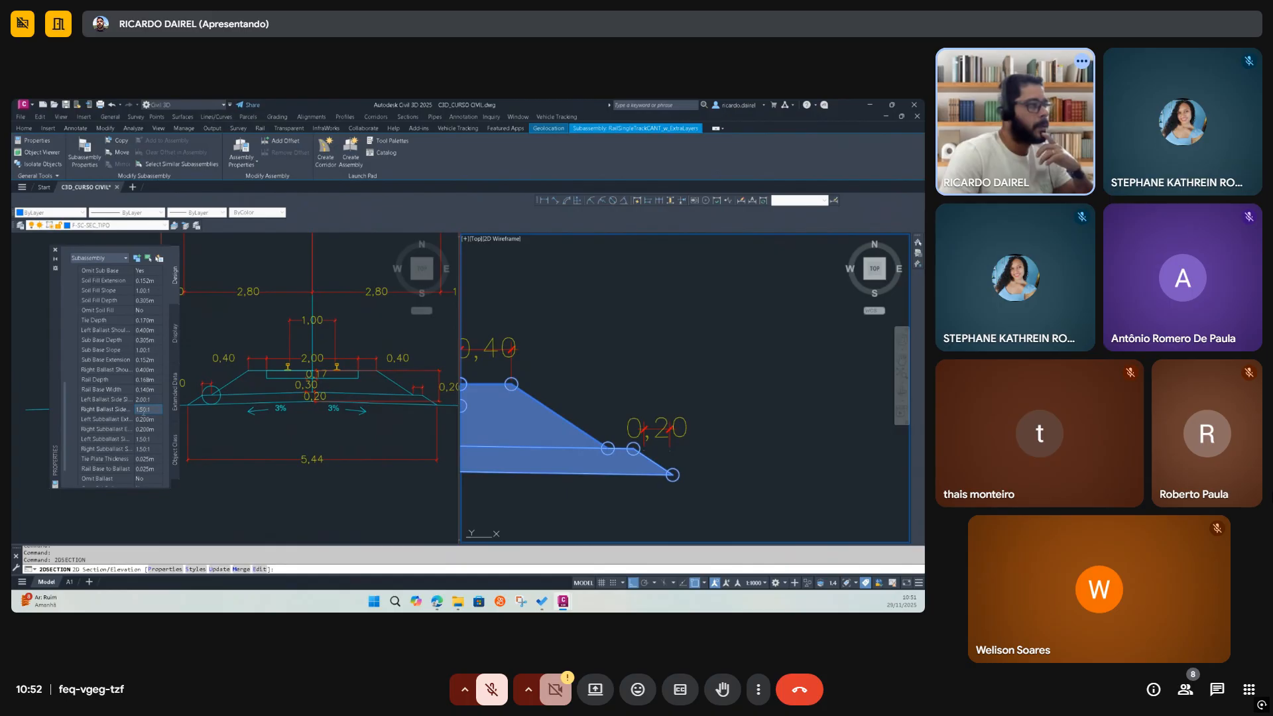
{"action": "left_click", "coordinate": [122, 412]}
{"action": "key", "text": "Return"}
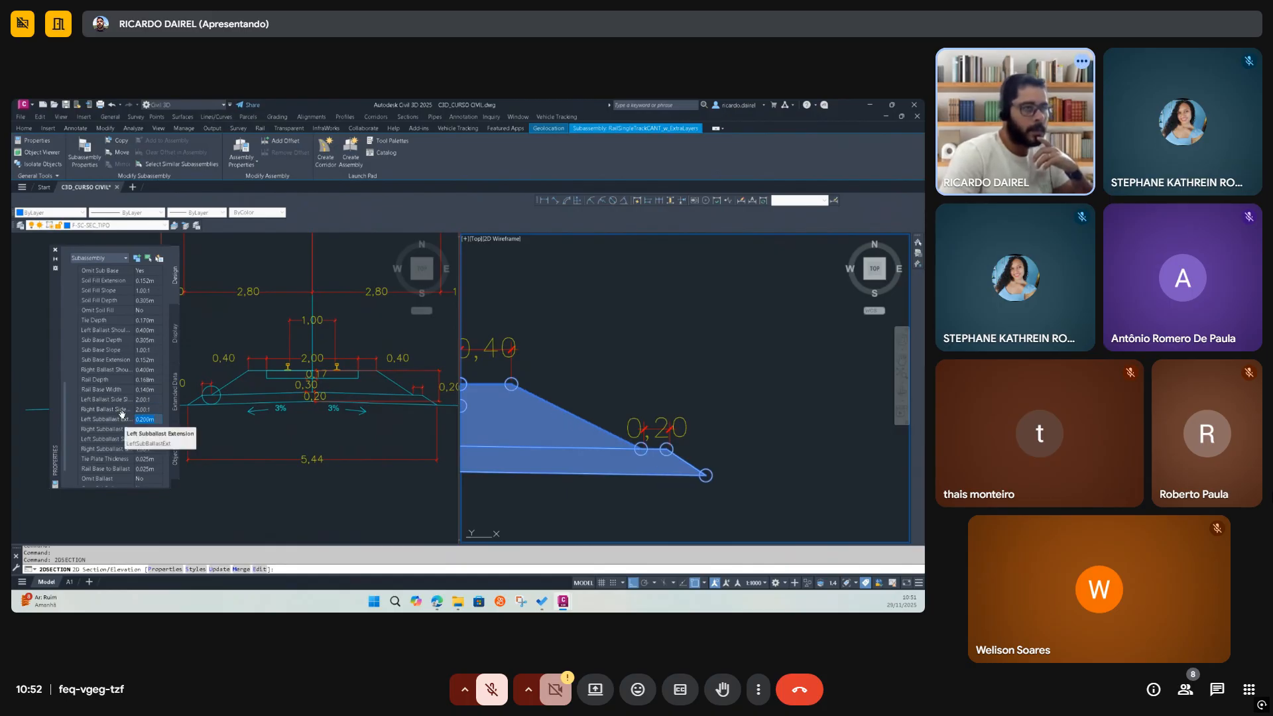
{"action": "scroll", "coordinate": [662, 401], "scroll_direction": "down", "scroll_amount": 4}
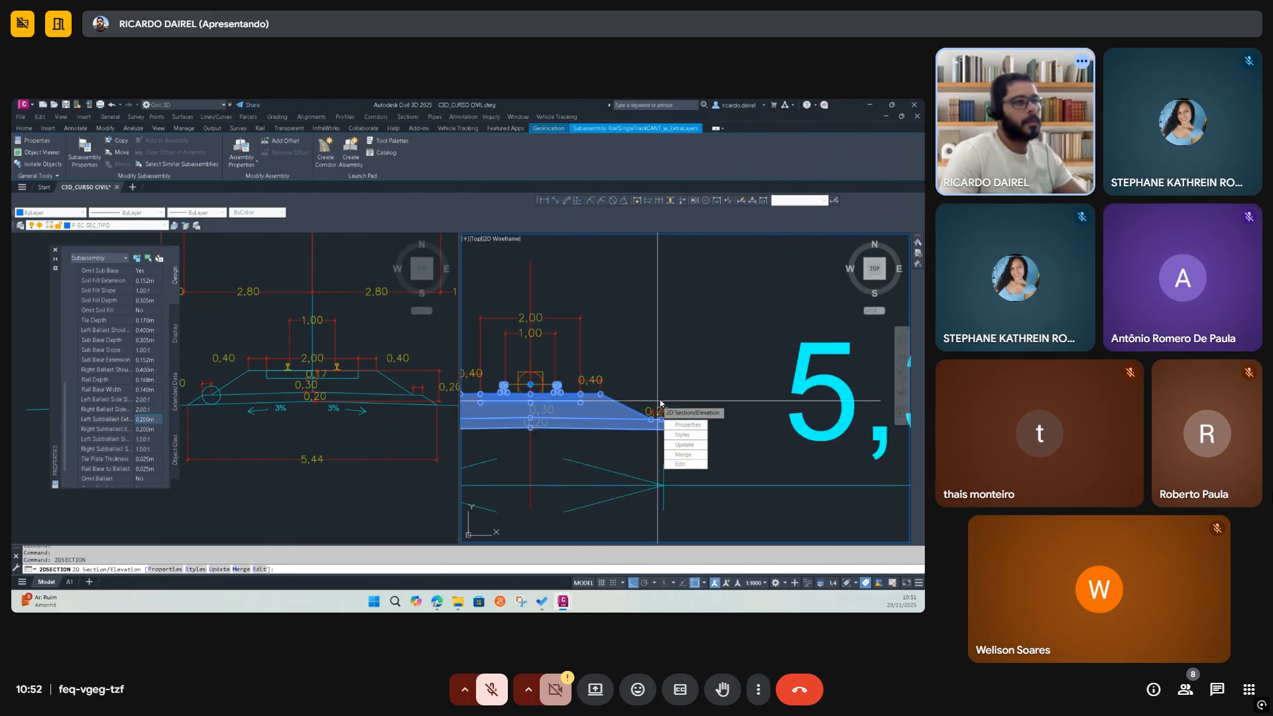
Stretch the right end of the assembly's overall width dimension to the right subballast toe
{"action": "key", "text": "Escape"}
{"action": "left_click", "coordinate": [698, 421]}
{"action": "left_click", "coordinate": [706, 358]}
{"action": "middle_click_drag", "start_coordinate": [672, 441], "coordinate": [690, 422]}
{"action": "left_click", "coordinate": [691, 431]}
{"action": "left_click", "coordinate": [675, 457]}
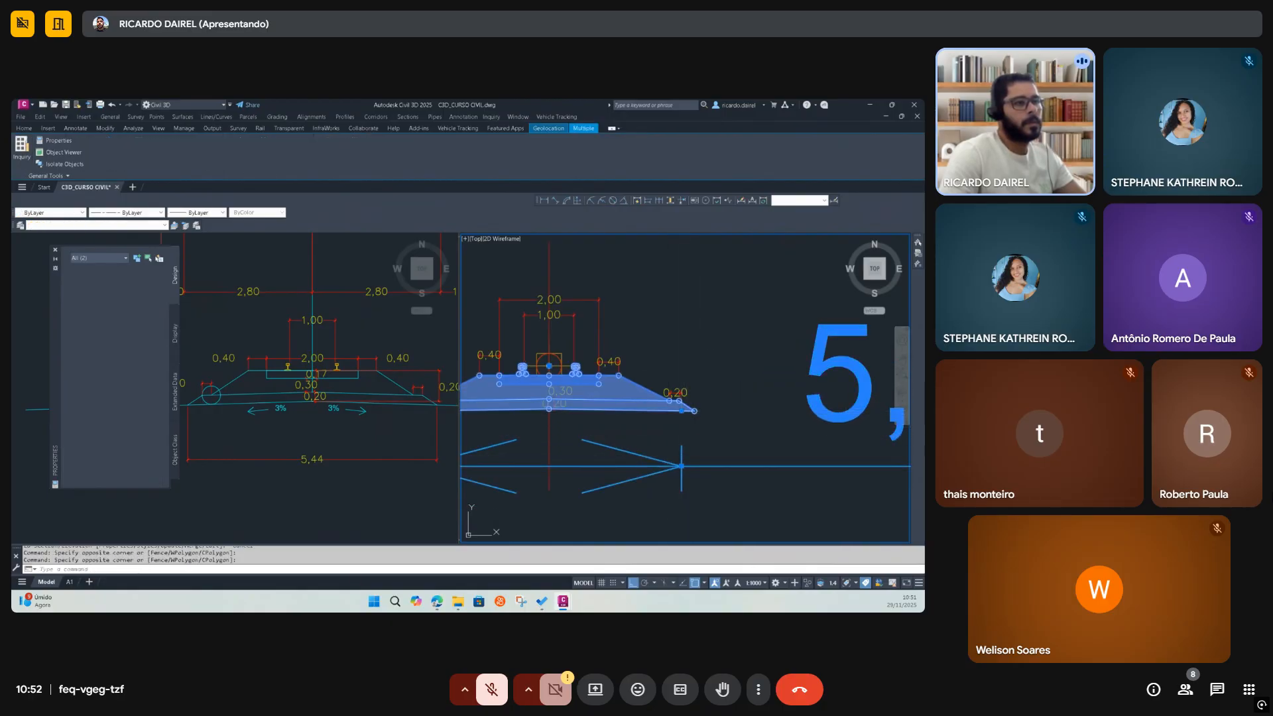
{"action": "left_click", "coordinate": [681, 411]}
{"action": "left_click", "coordinate": [695, 412]}
{"action": "scroll", "coordinate": [680, 418], "scroll_direction": "down", "scroll_amount": 2}
{"action": "middle_click_drag", "start_coordinate": [590, 434], "coordinate": [621, 432]}
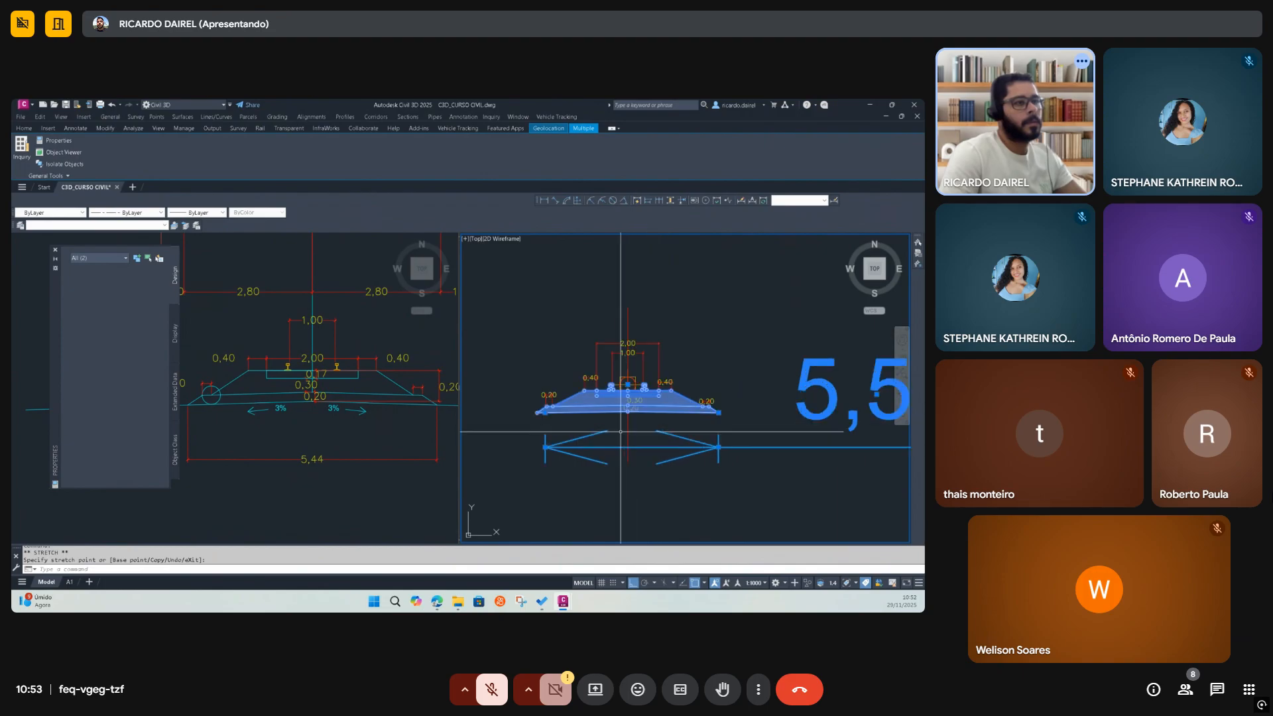
Stretch the left end of the assembly's overall width dimension to the left subballast toe
{"action": "key", "text": "Escape"}
{"action": "left_click", "coordinate": [548, 440]}
{"action": "left_click", "coordinate": [542, 441]}
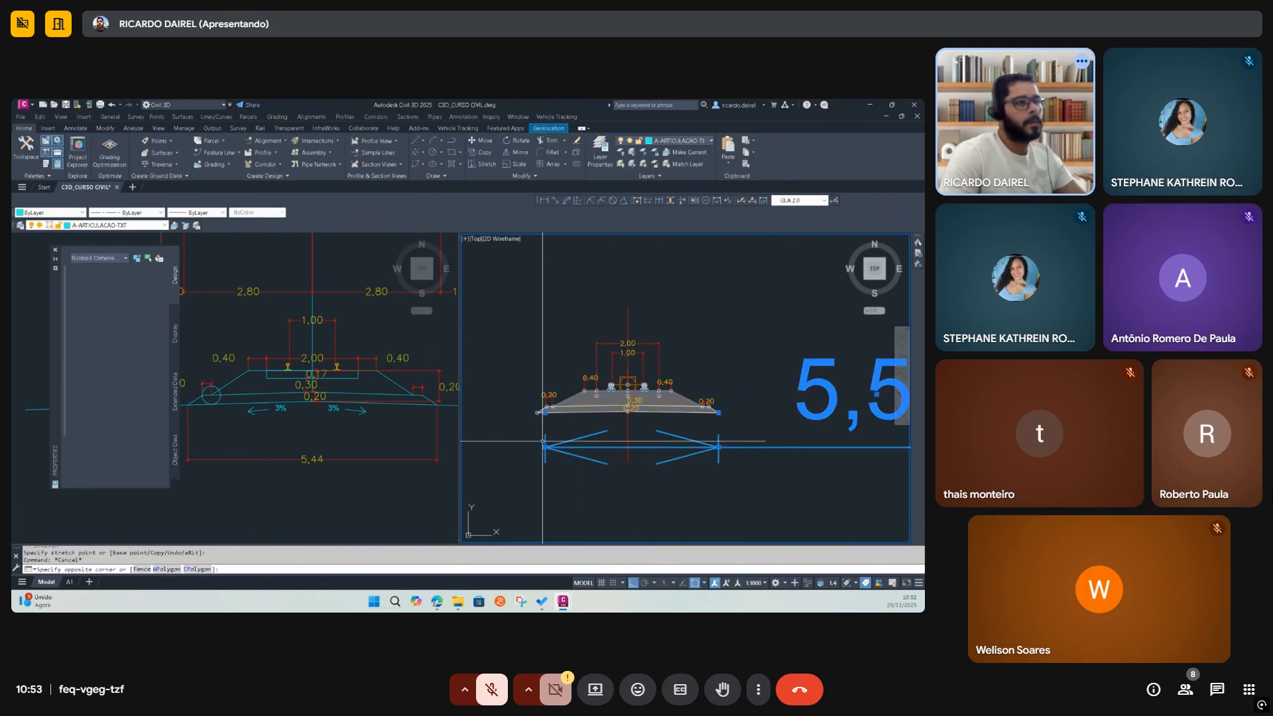
{"action": "left_click", "coordinate": [543, 413]}
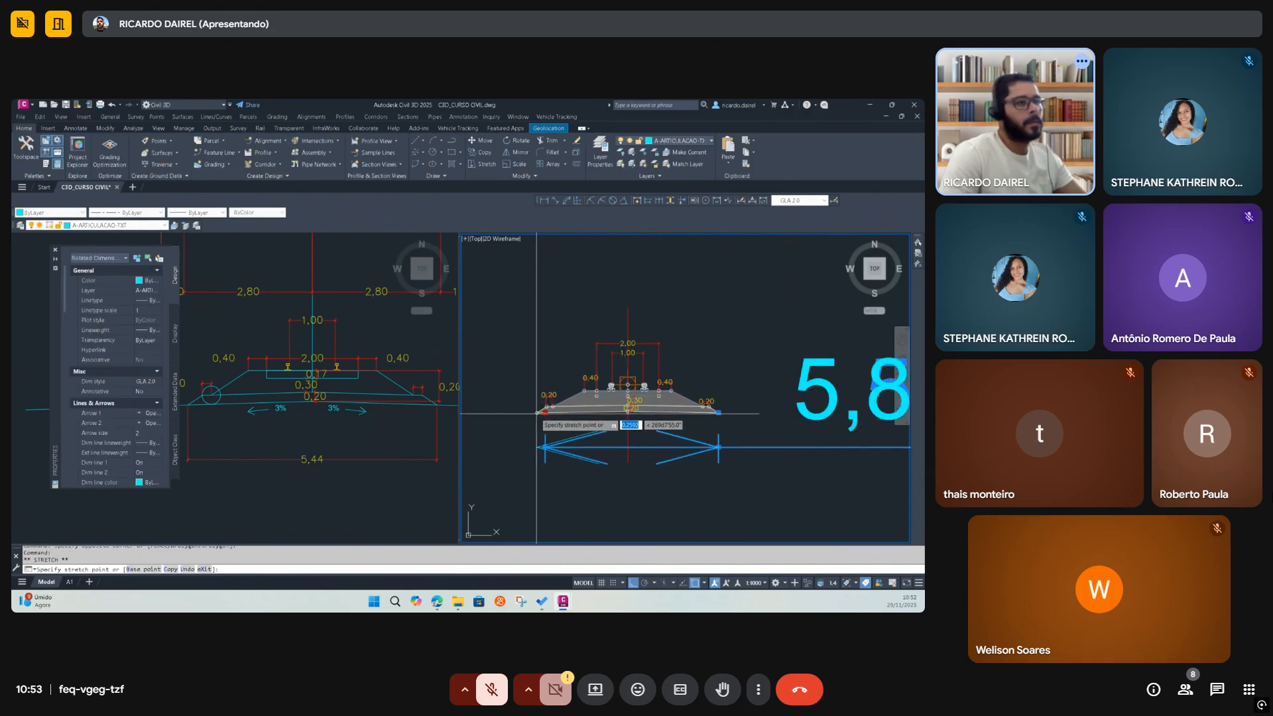
{"action": "left_click", "coordinate": [538, 413]}
{"action": "scroll", "coordinate": [565, 415], "scroll_direction": "up", "scroll_amount": 2}
{"action": "key", "text": "Escape"}
Restore the rail subassembly's left and right Ballast Side Slope parameters to 1.50:1
{"action": "left_click", "coordinate": [565, 415]}
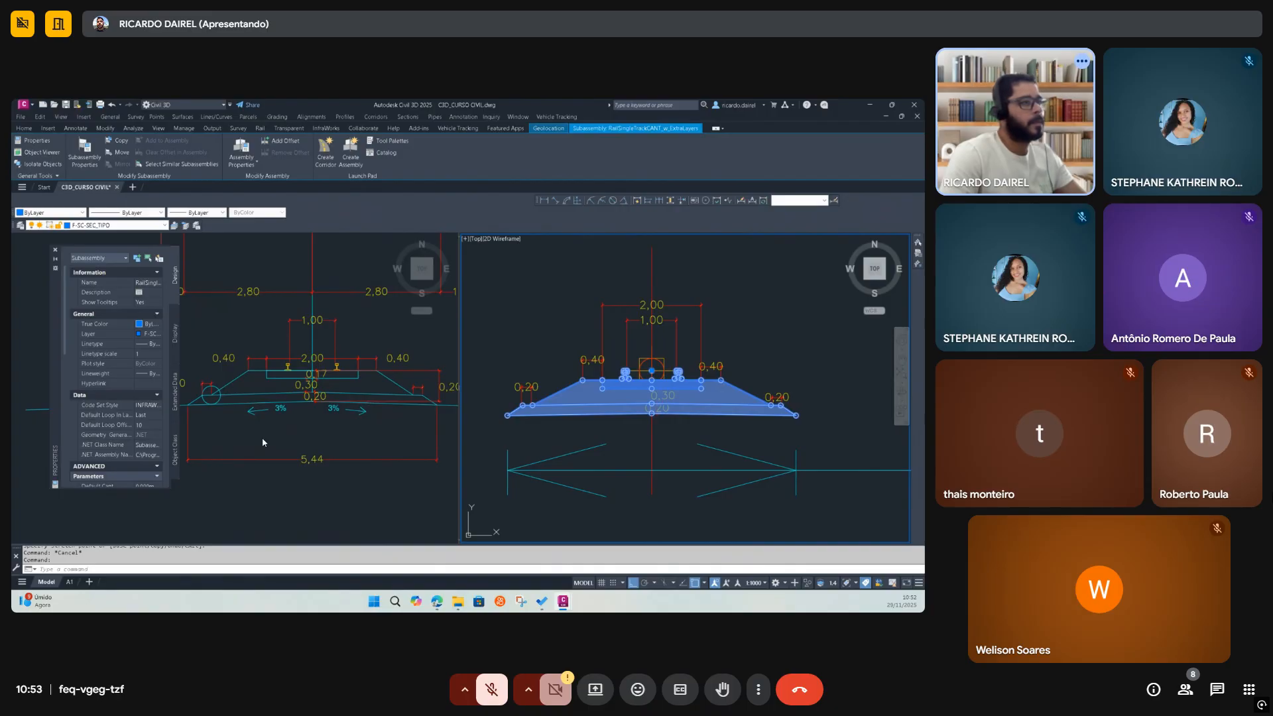
{"action": "scroll", "coordinate": [157, 433], "scroll_direction": "down", "scroll_amount": 3}
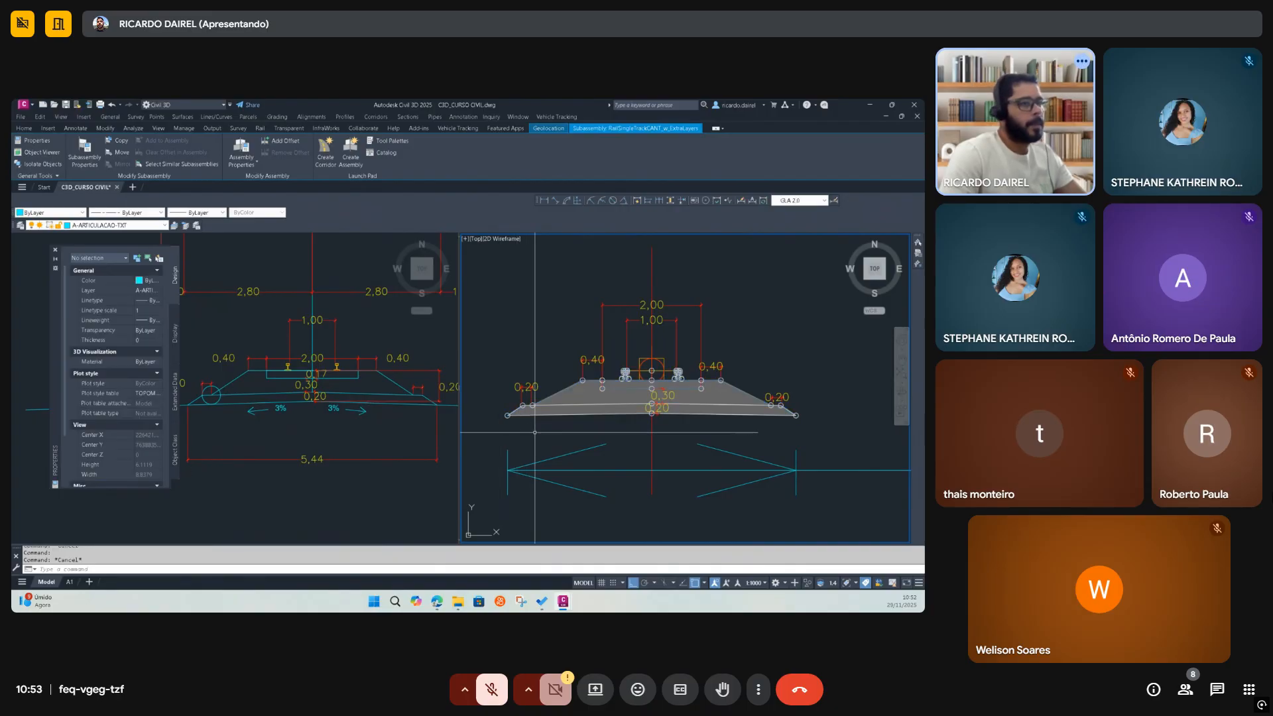
{"action": "scroll", "coordinate": [156, 433], "scroll_direction": "down", "scroll_amount": 5}
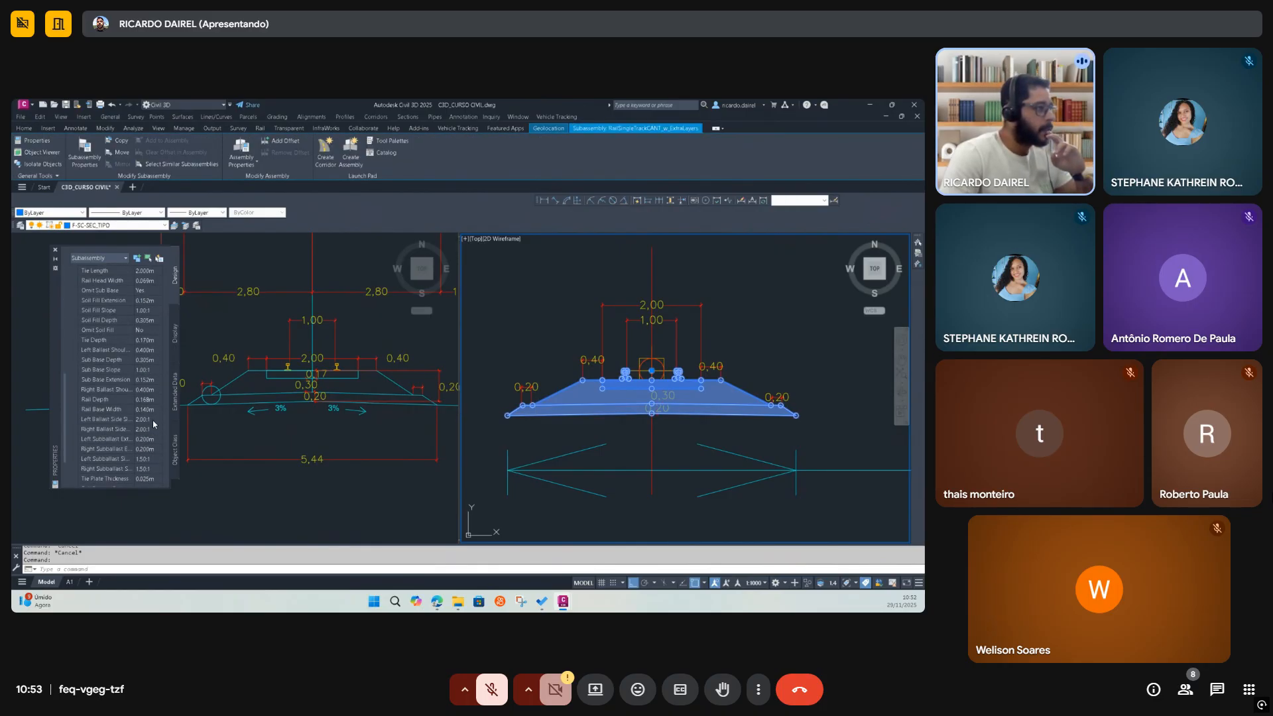
{"action": "left_click", "coordinate": [152, 420]}
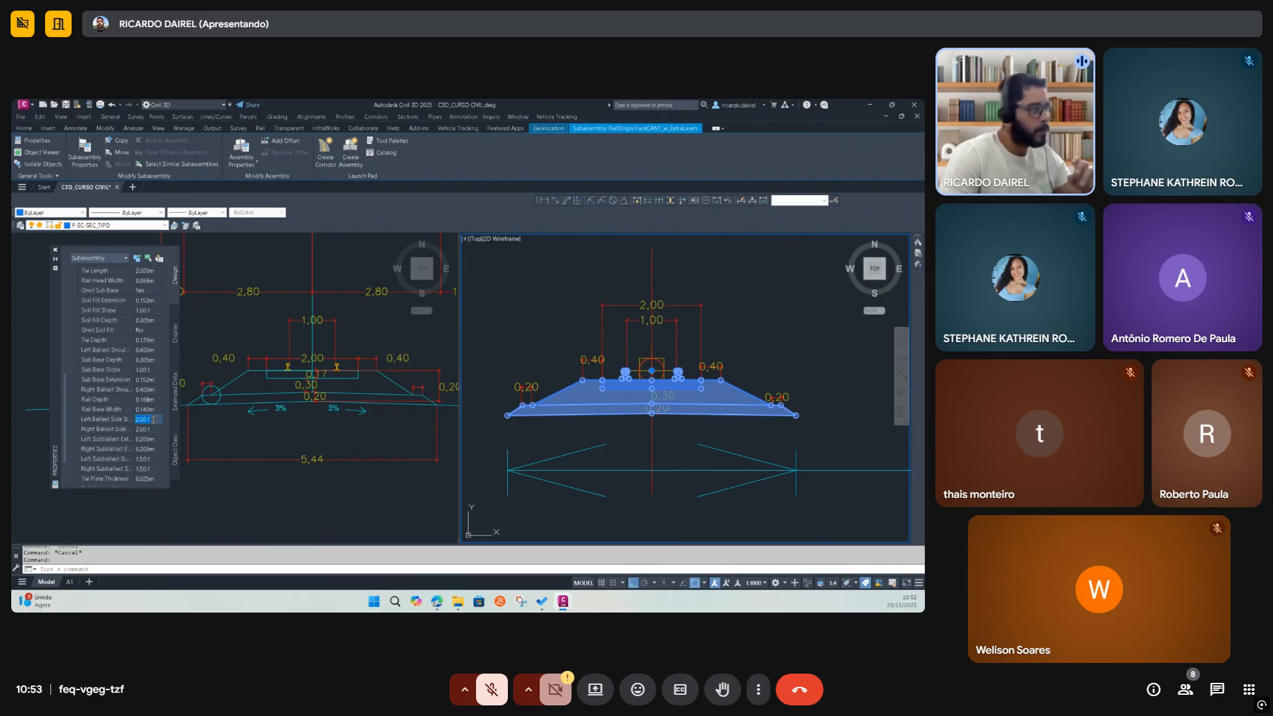
{"action": "type", "text": "1"}
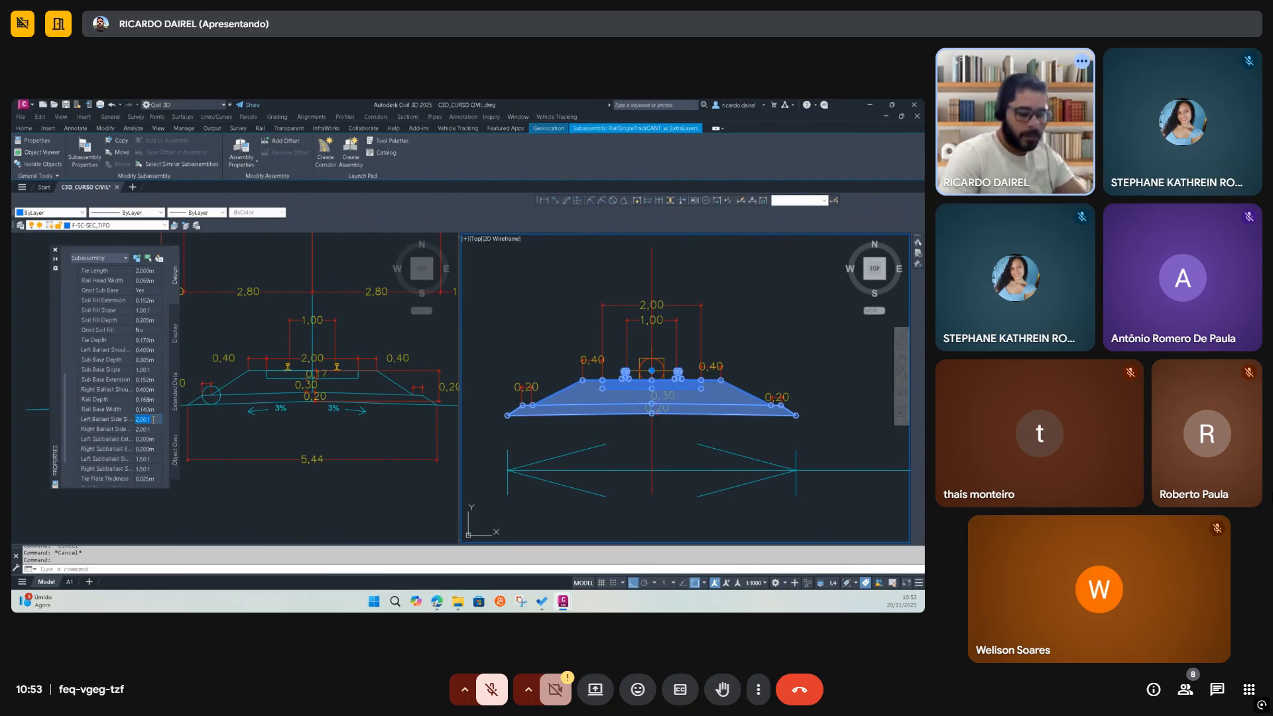
{"action": "type", "text": ".5"}
{"action": "key", "text": "Tab"}
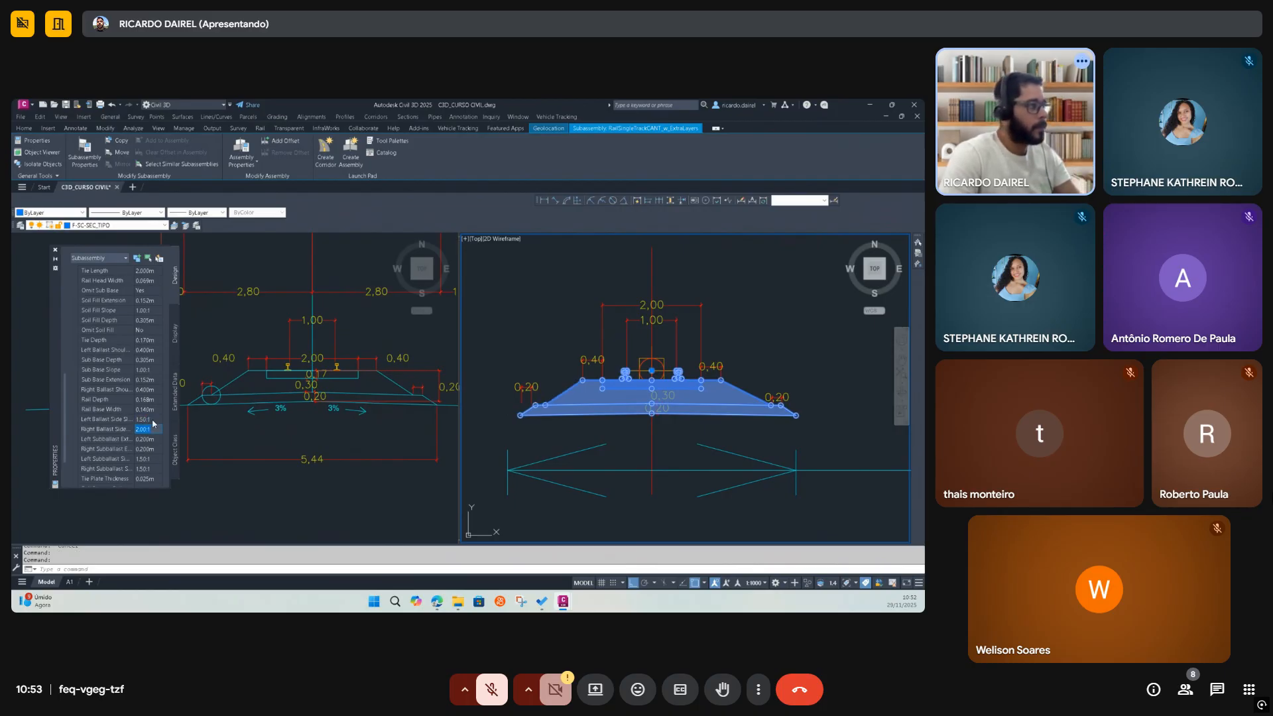
{"action": "type", "text": "1.5"}
{"action": "key", "text": "Return"}
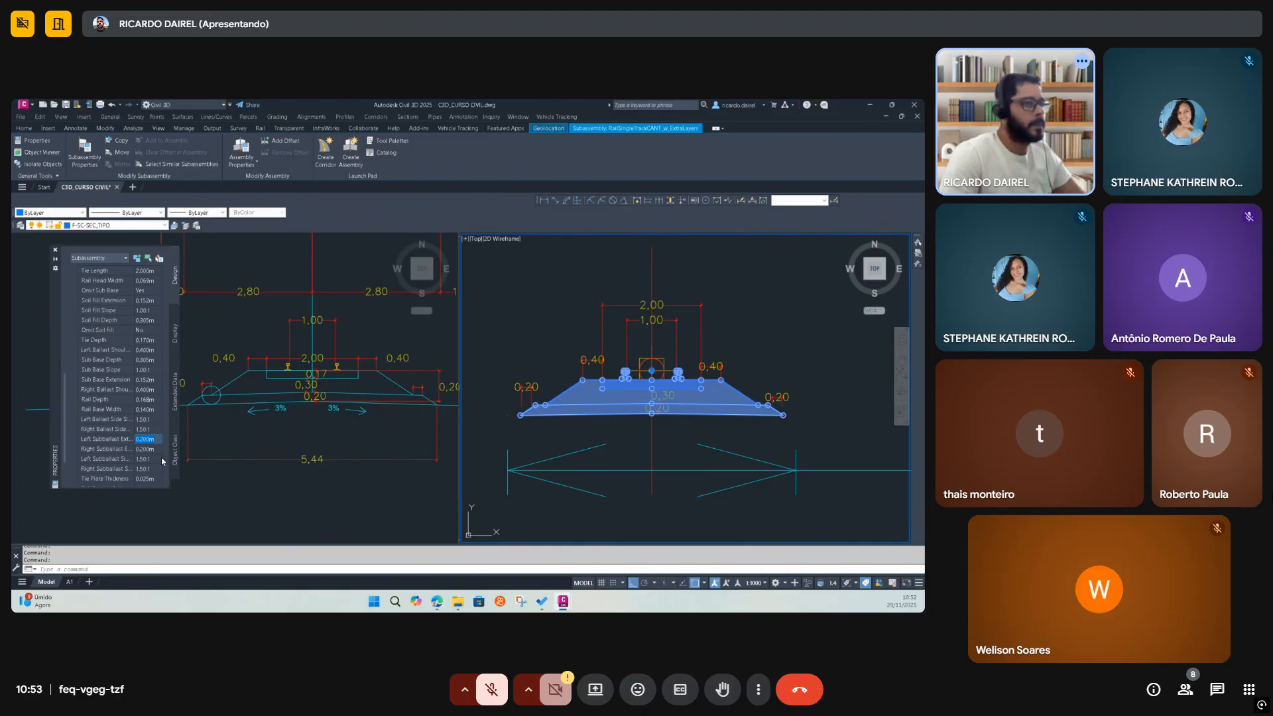
Stretch the left 0,20 dimension's endpoints to the ballast toe and the outer edge of the left subballast extension
{"action": "left_click", "coordinate": [527, 398]}
{"action": "scroll", "coordinate": [536, 395], "scroll_direction": "up", "scroll_amount": 5}
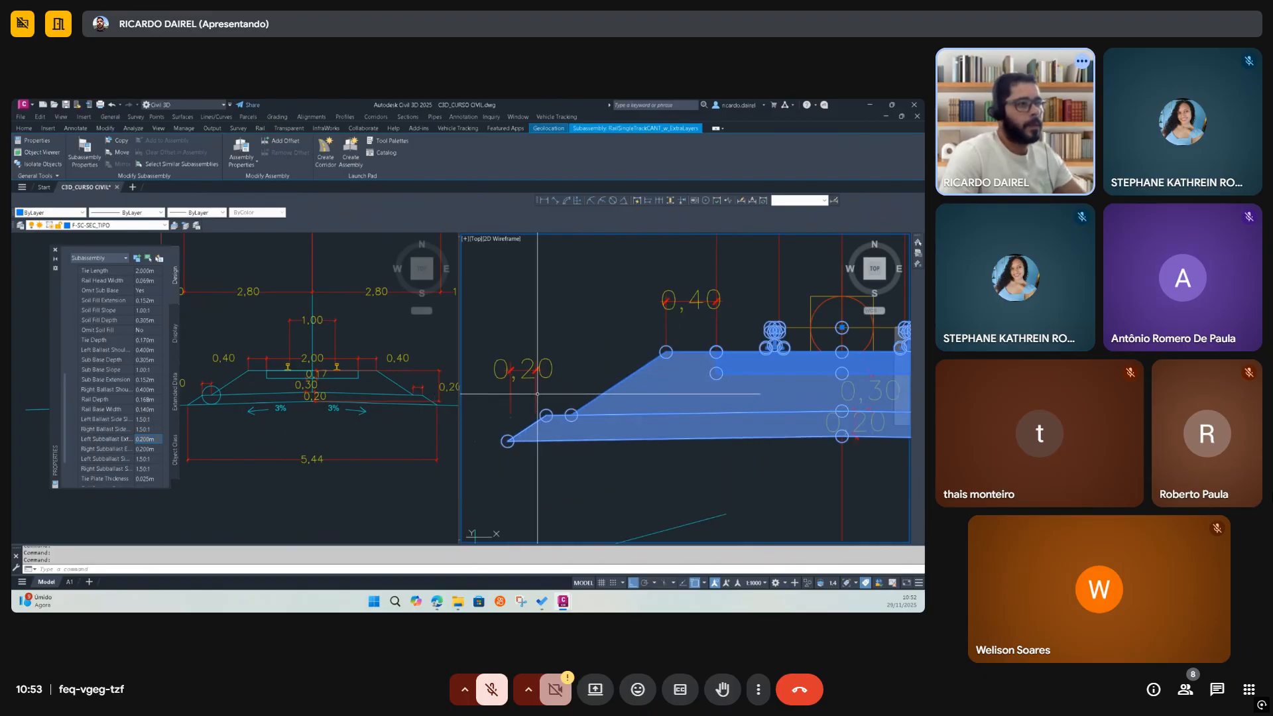
{"action": "left_click", "coordinate": [535, 395]}
{"action": "left_click", "coordinate": [536, 417]}
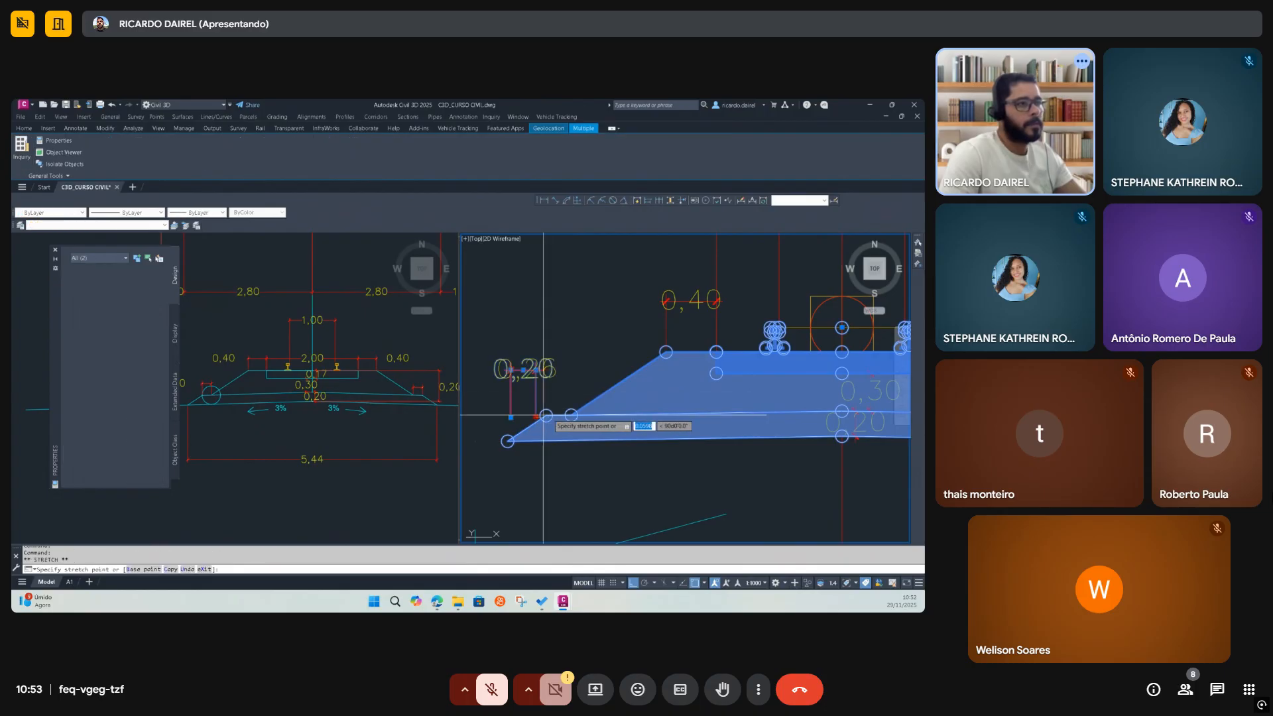
{"action": "left_click", "coordinate": [575, 416]}
{"action": "left_click", "coordinate": [511, 418]}
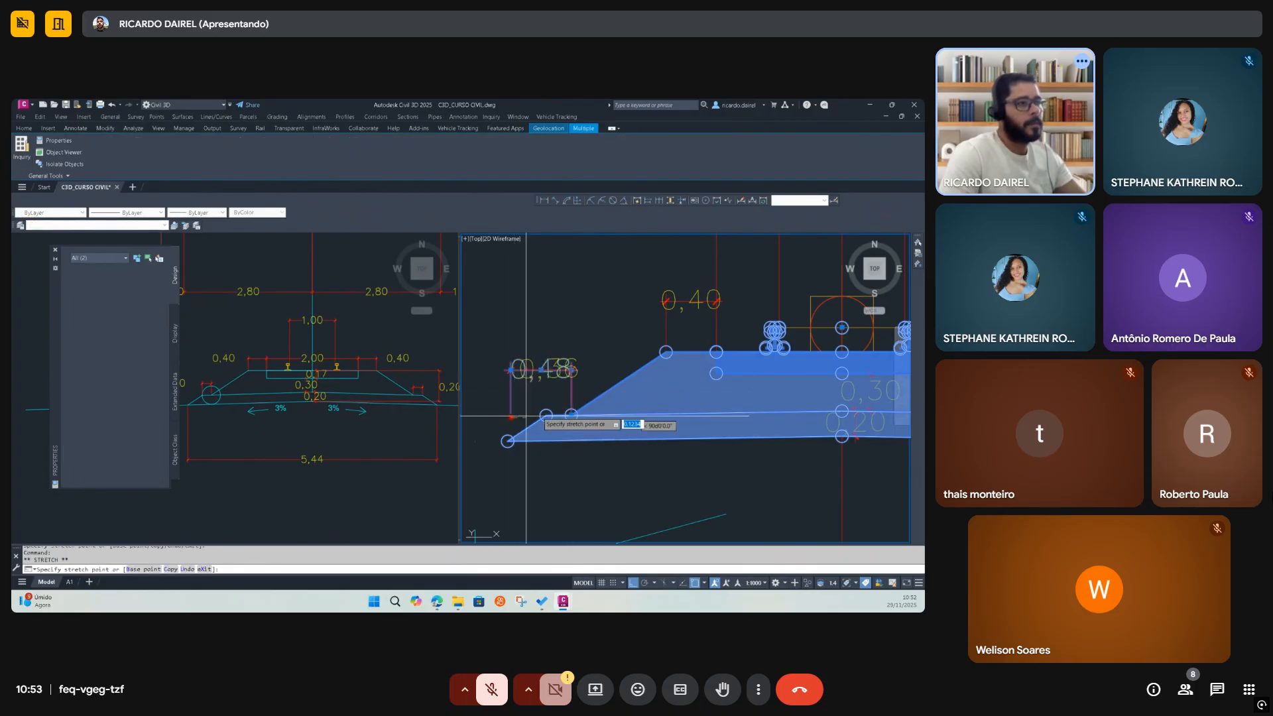
{"action": "left_click", "coordinate": [547, 416]}
{"action": "key", "text": "Escape"}
{"action": "scroll", "coordinate": [521, 409], "scroll_direction": "down", "scroll_amount": 5}
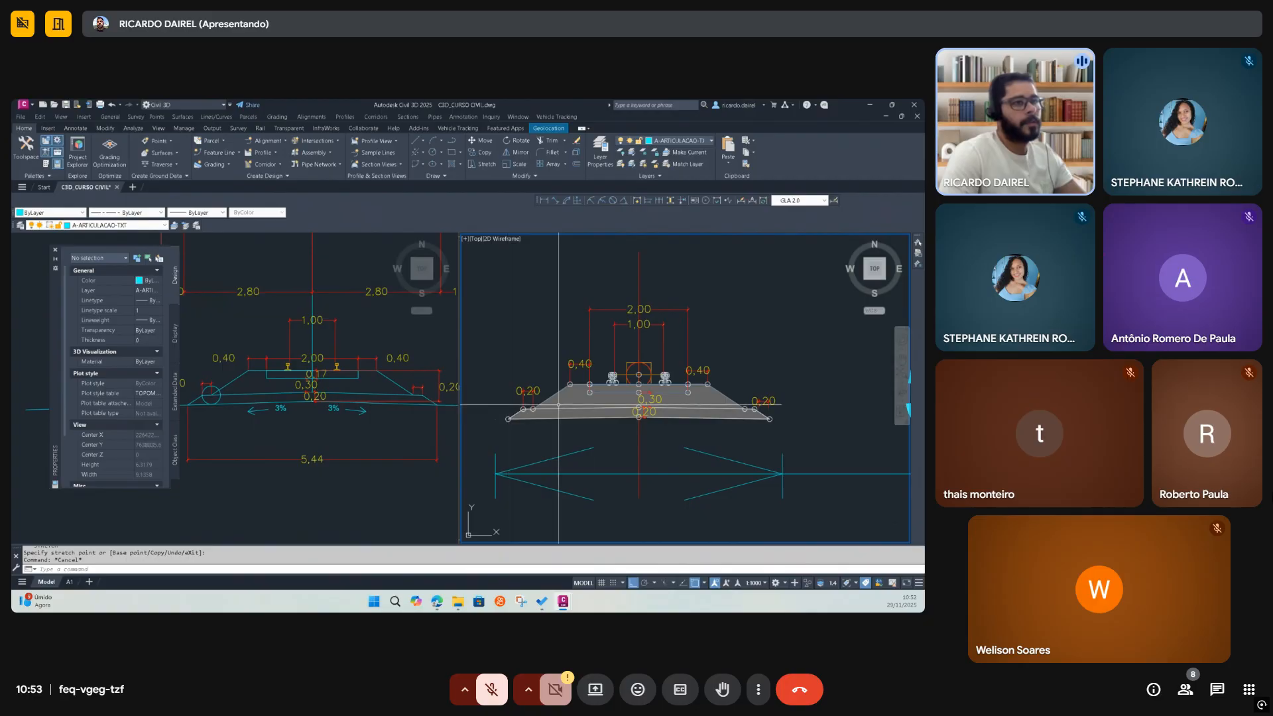
Stretch the right 0,20 dimension's endpoints to the ballast toe and the outer edge of the right subballast extension
{"action": "scroll", "coordinate": [764, 421], "scroll_direction": "up", "scroll_amount": 7}
{"action": "left_click", "coordinate": [732, 348]}
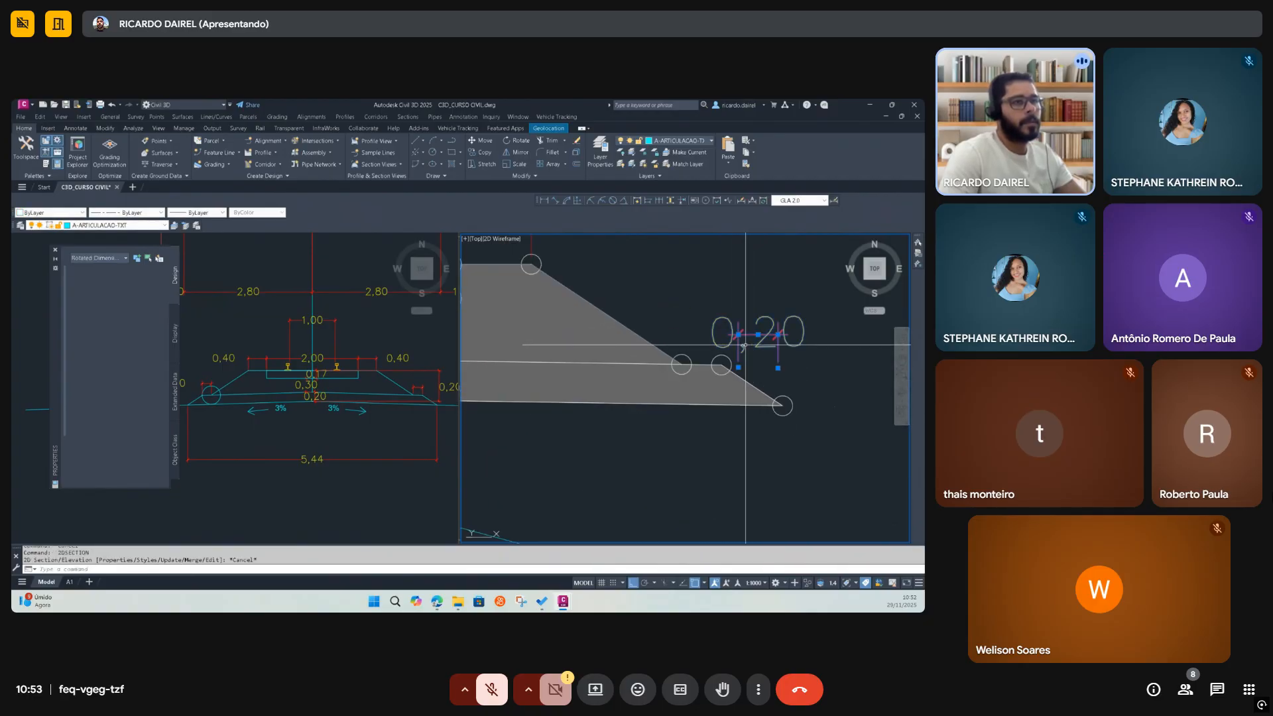
{"action": "left_click", "coordinate": [738, 368]}
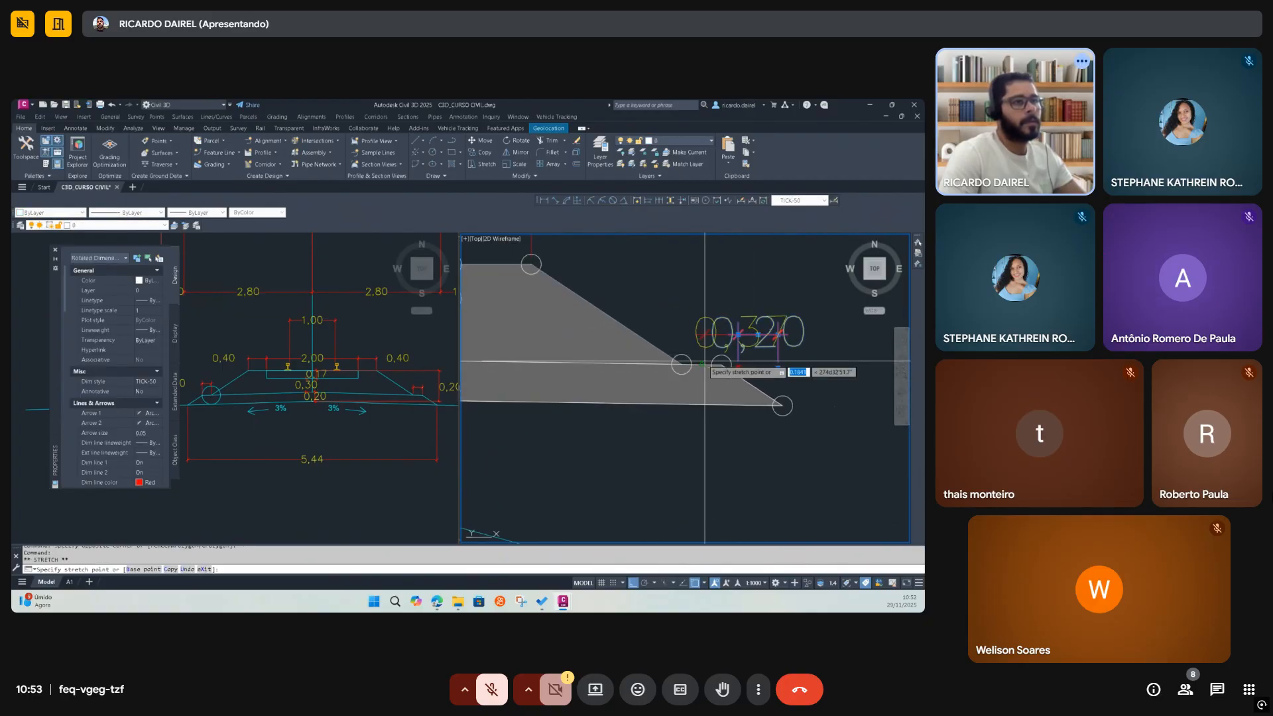
{"action": "left_click", "coordinate": [683, 364]}
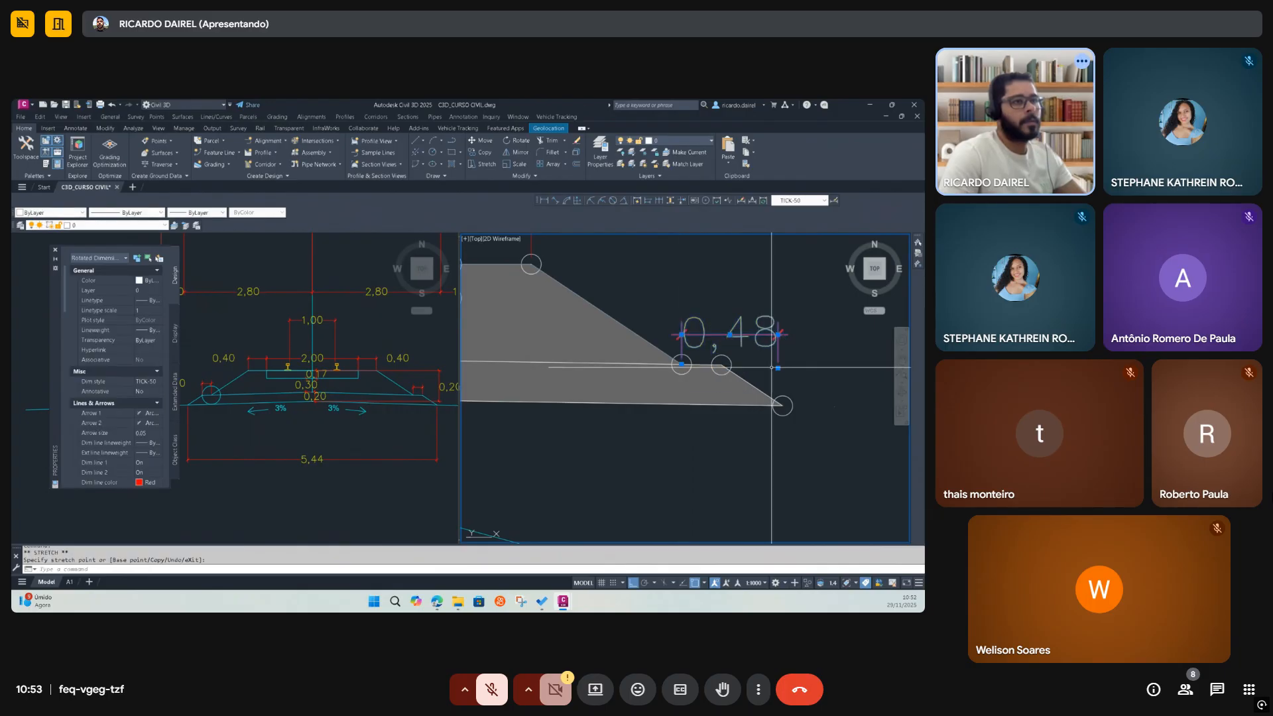
{"action": "key", "text": "ctrl+z"}
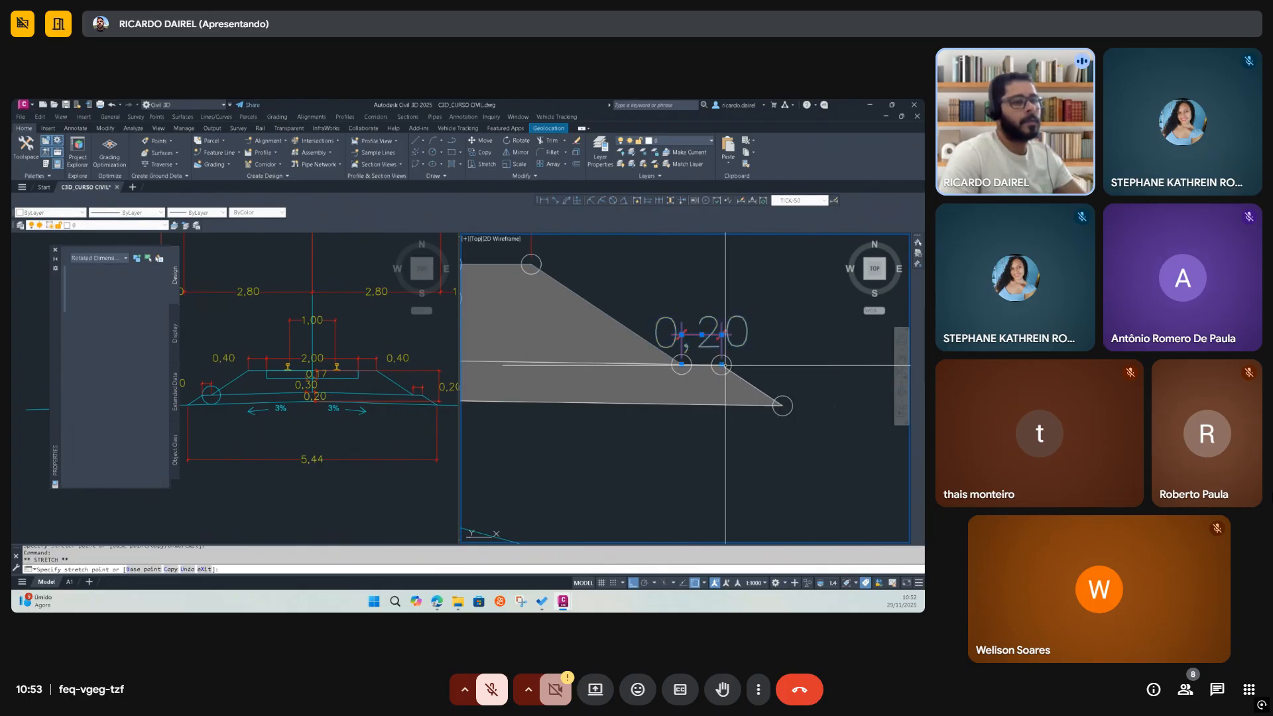
{"action": "scroll", "coordinate": [749, 372], "scroll_direction": "down", "scroll_amount": 5}
{"action": "key", "text": "Escape"}
Realign the left end of the assembly's overall width dimension with the left subballast toe
{"action": "scroll", "coordinate": [522, 384], "scroll_direction": "up", "scroll_amount": 2}
{"action": "left_click", "coordinate": [520, 373]}
{"action": "left_click", "coordinate": [518, 374]}
{"action": "scroll", "coordinate": [530, 391], "scroll_direction": "down", "scroll_amount": 2}
{"action": "key", "text": "Escape"}
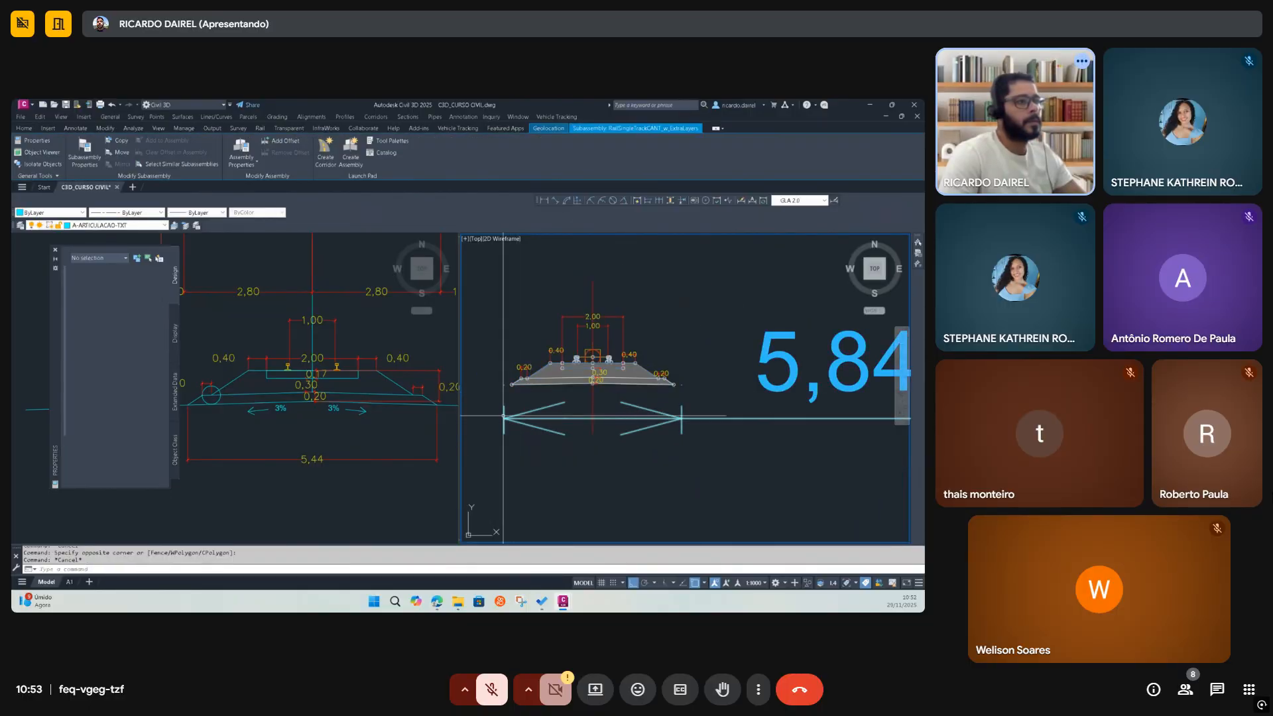
{"action": "left_click", "coordinate": [504, 416]}
{"action": "left_click", "coordinate": [504, 384]}
{"action": "scroll", "coordinate": [506, 386], "scroll_direction": "up", "scroll_amount": 6}
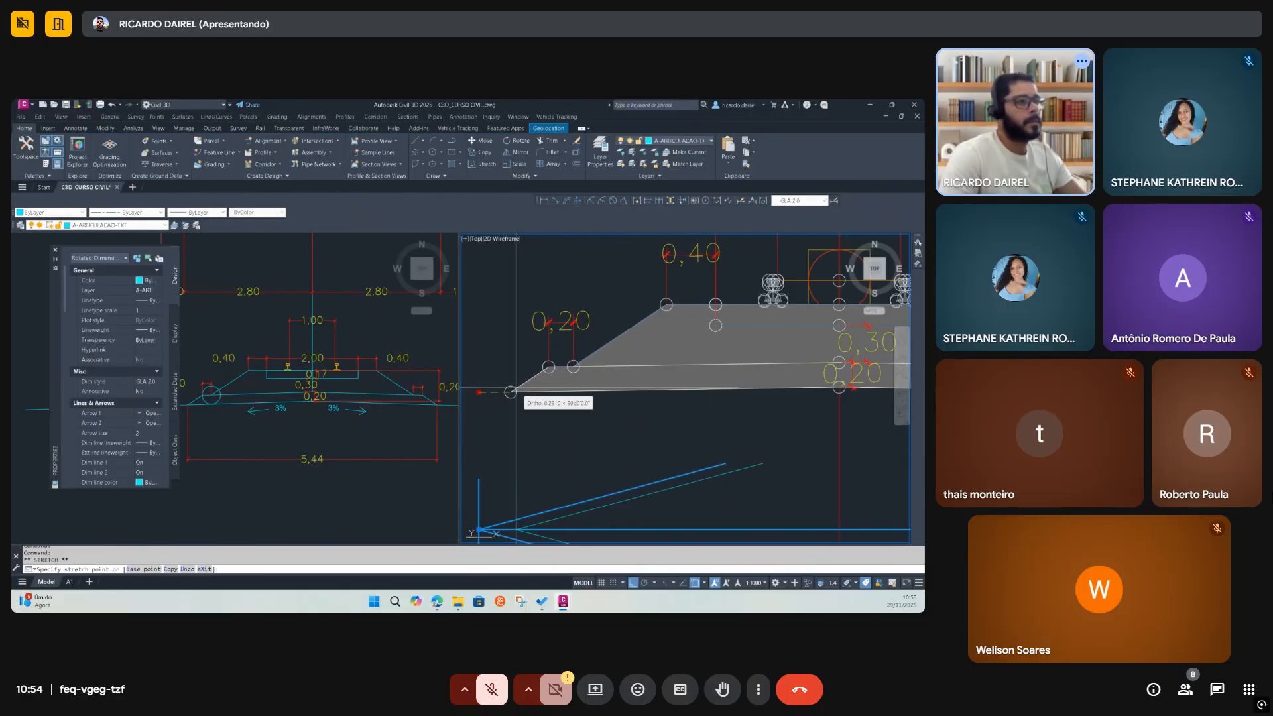
{"action": "left_click", "coordinate": [511, 392]}
{"action": "scroll", "coordinate": [507, 394], "scroll_direction": "down", "scroll_amount": 5}
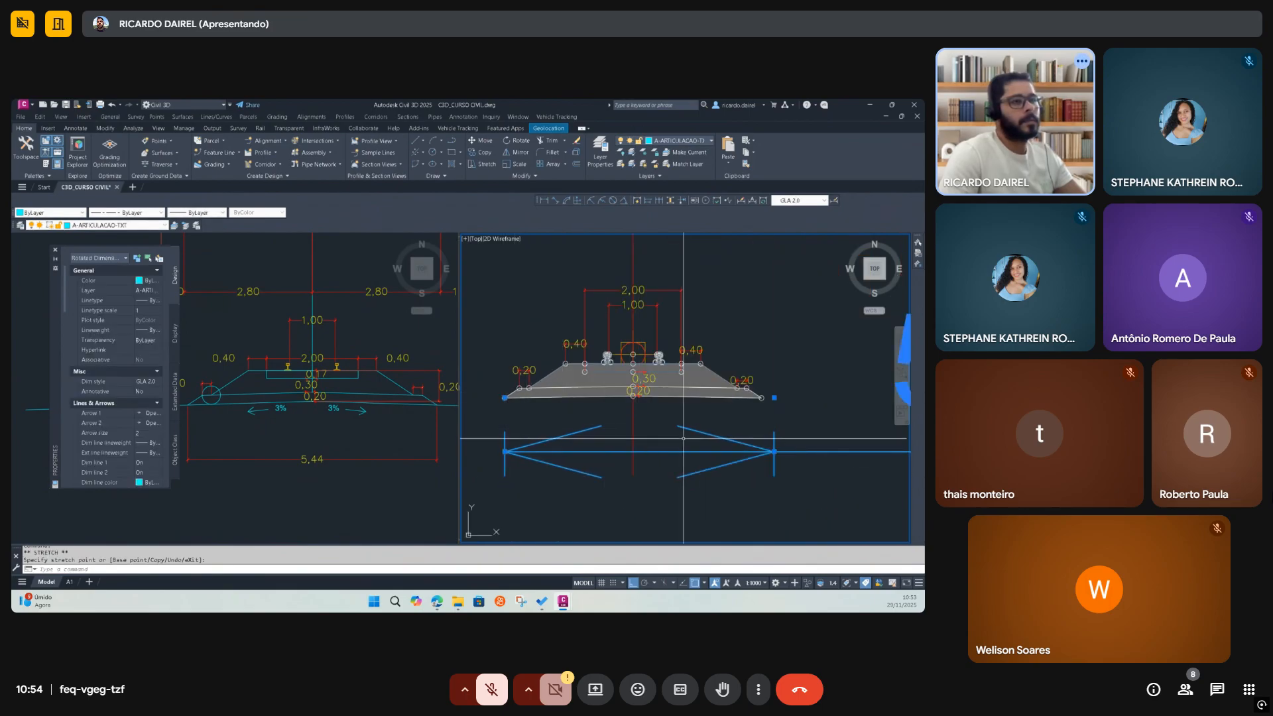
{"action": "key", "text": "Escape"}
Review the rail subassembly's ballast and subballast parameters, including the subballast extensions and side slopes
{"action": "left_click", "coordinate": [670, 384]}
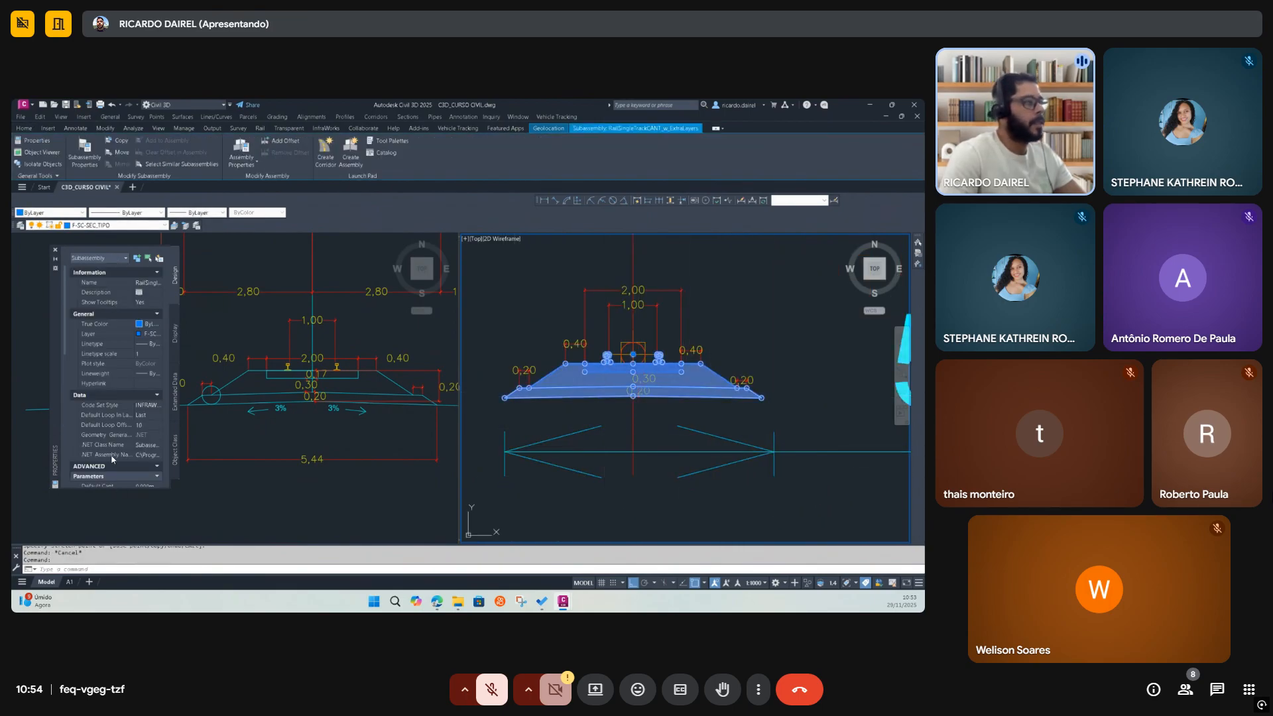
{"action": "scroll", "coordinate": [136, 414], "scroll_direction": "down", "scroll_amount": 3}
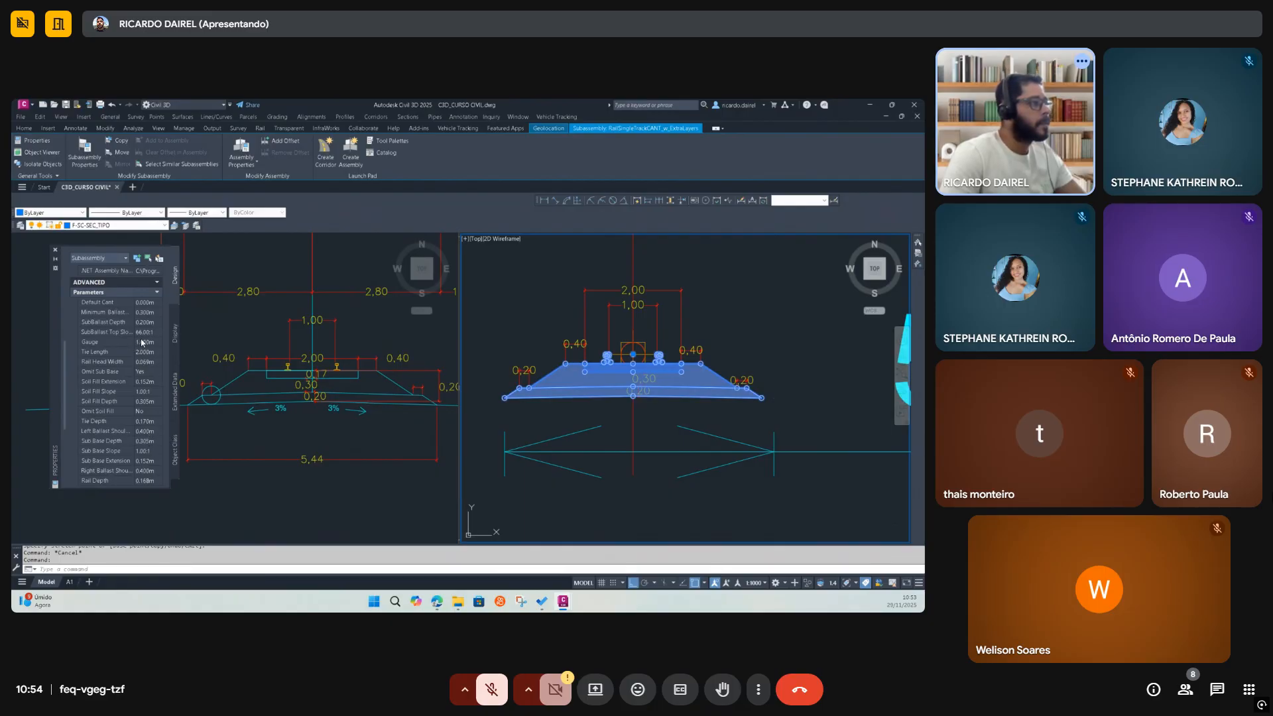
{"action": "scroll", "coordinate": [143, 348], "scroll_direction": "down", "scroll_amount": 3}
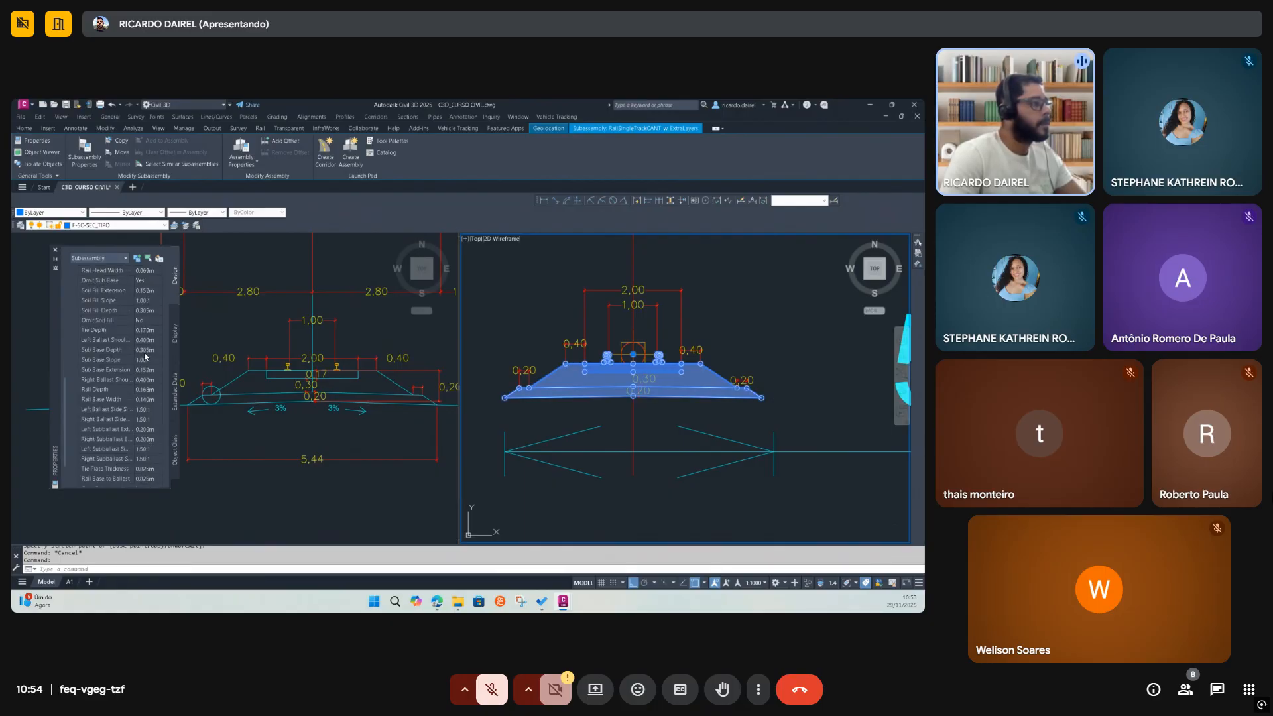
{"action": "scroll", "coordinate": [152, 374], "scroll_direction": "down", "scroll_amount": 2}
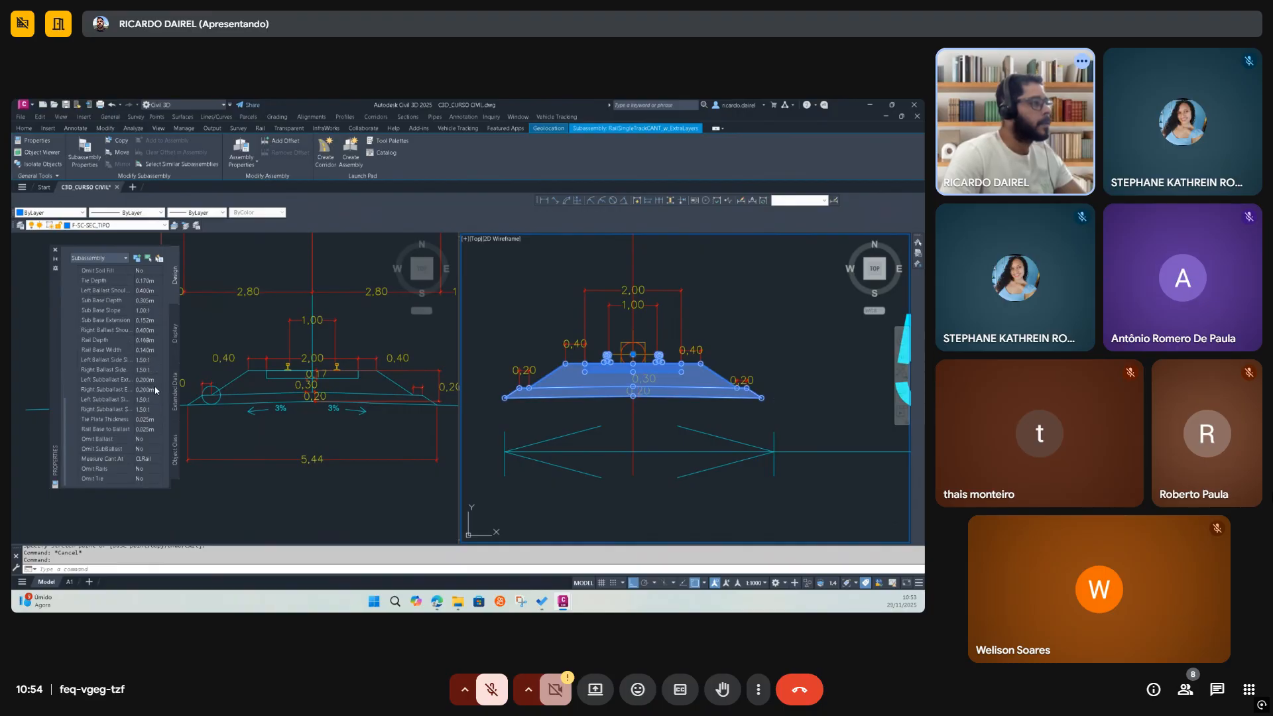
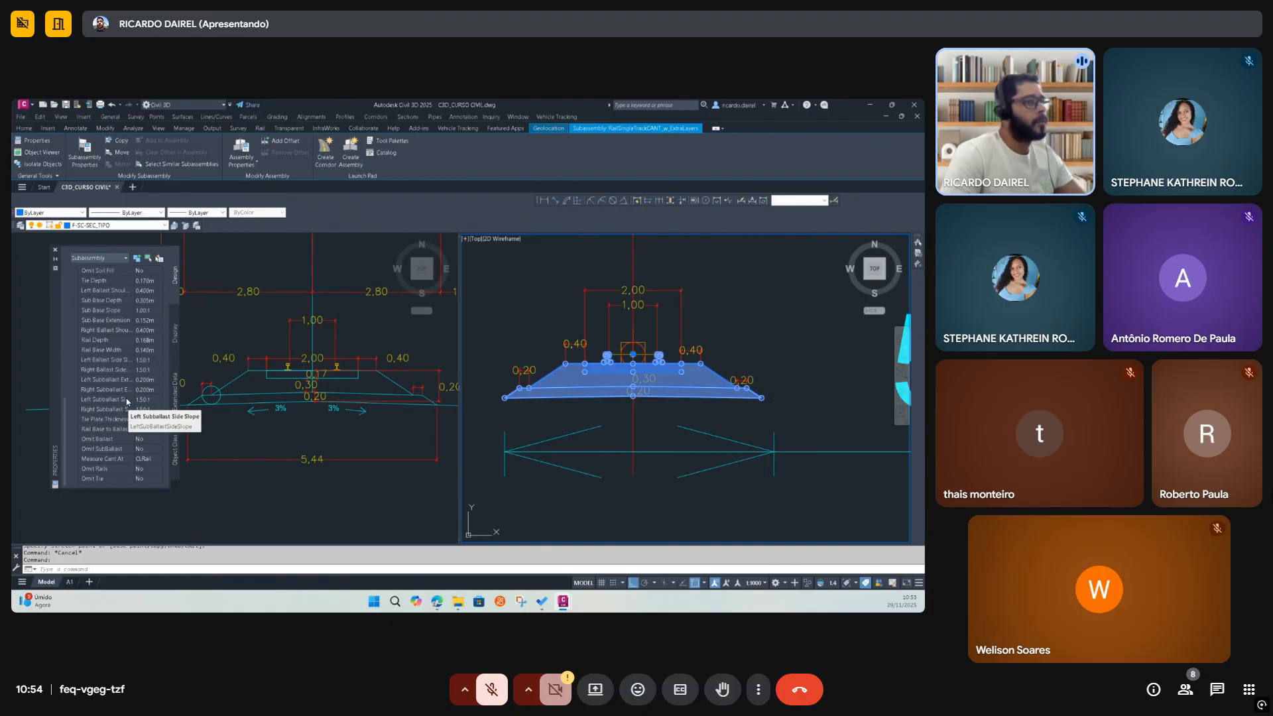
{"action": "key", "text": "Escape"}
{"action": "scroll", "coordinate": [608, 415], "scroll_direction": "up", "scroll_amount": 2}
{"action": "type", "text": "pl"}
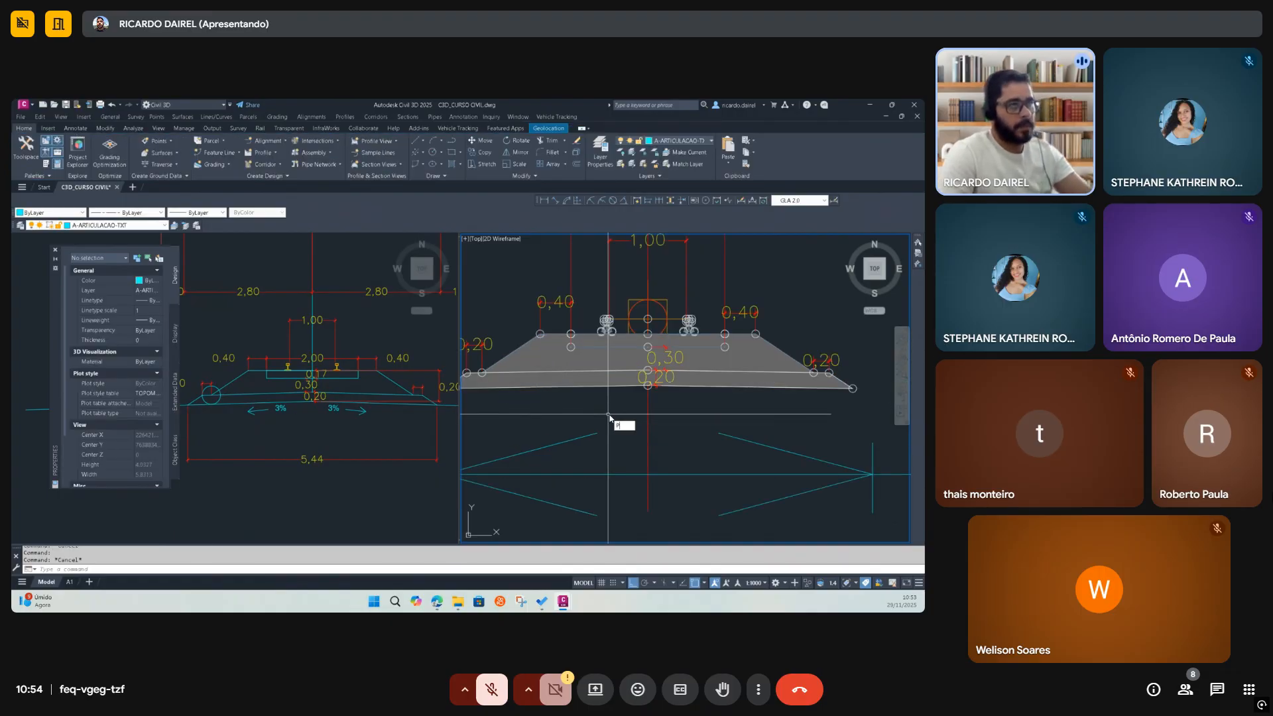
{"action": "key", "text": "Return"}
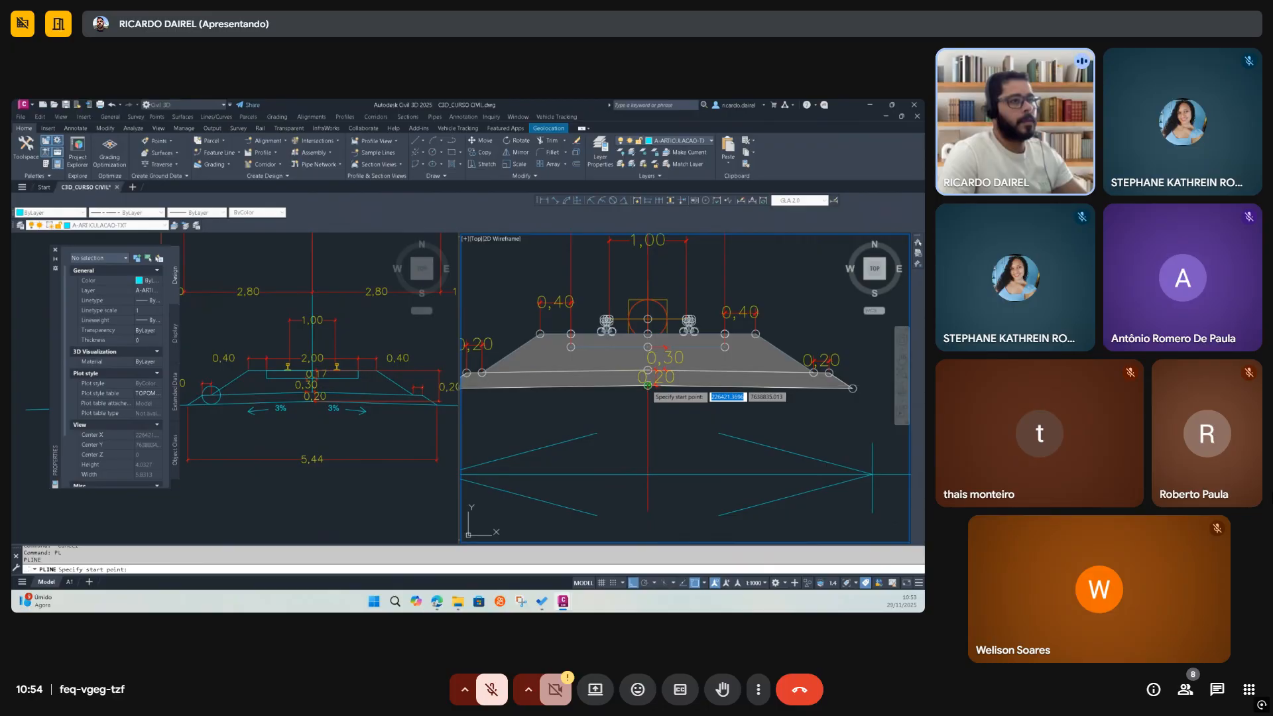
{"action": "left_click", "coordinate": [647, 385]}
{"action": "scroll", "coordinate": [622, 411], "scroll_direction": "down", "scroll_amount": 2}
{"action": "type", "text": "@100,"}
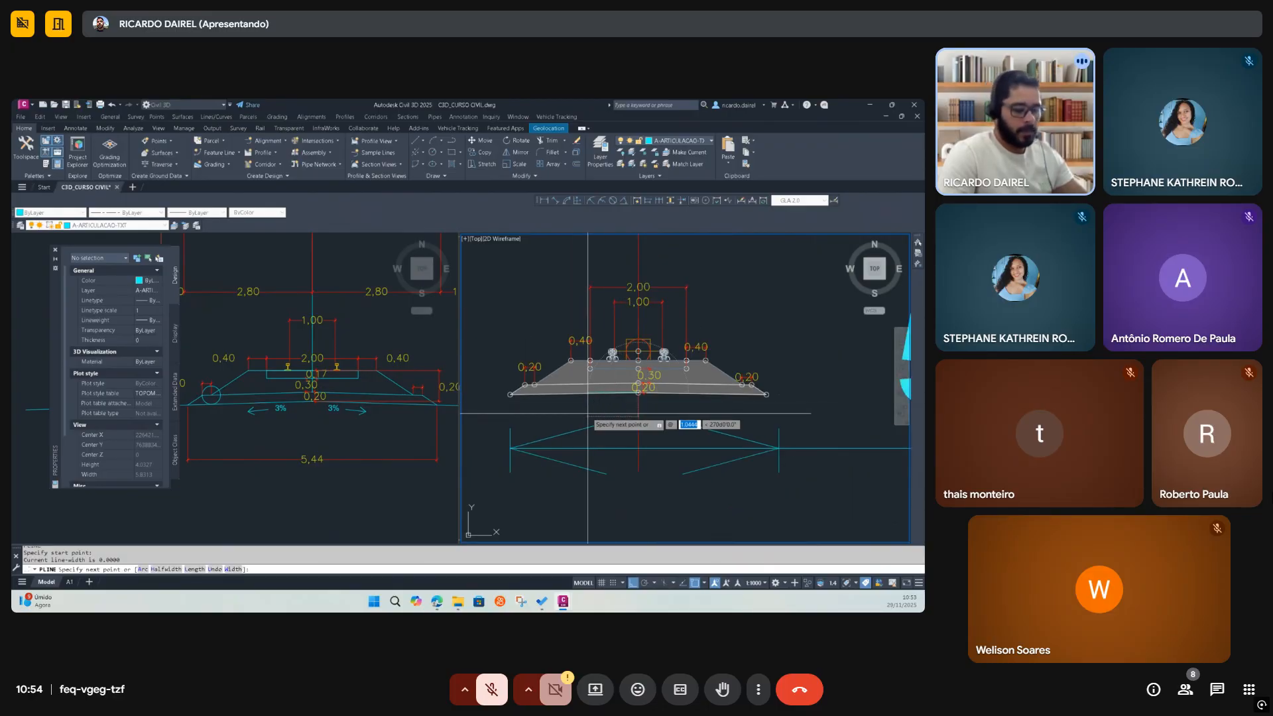
{"action": "type", "text": "-3"}
{"action": "key", "text": "Return"}
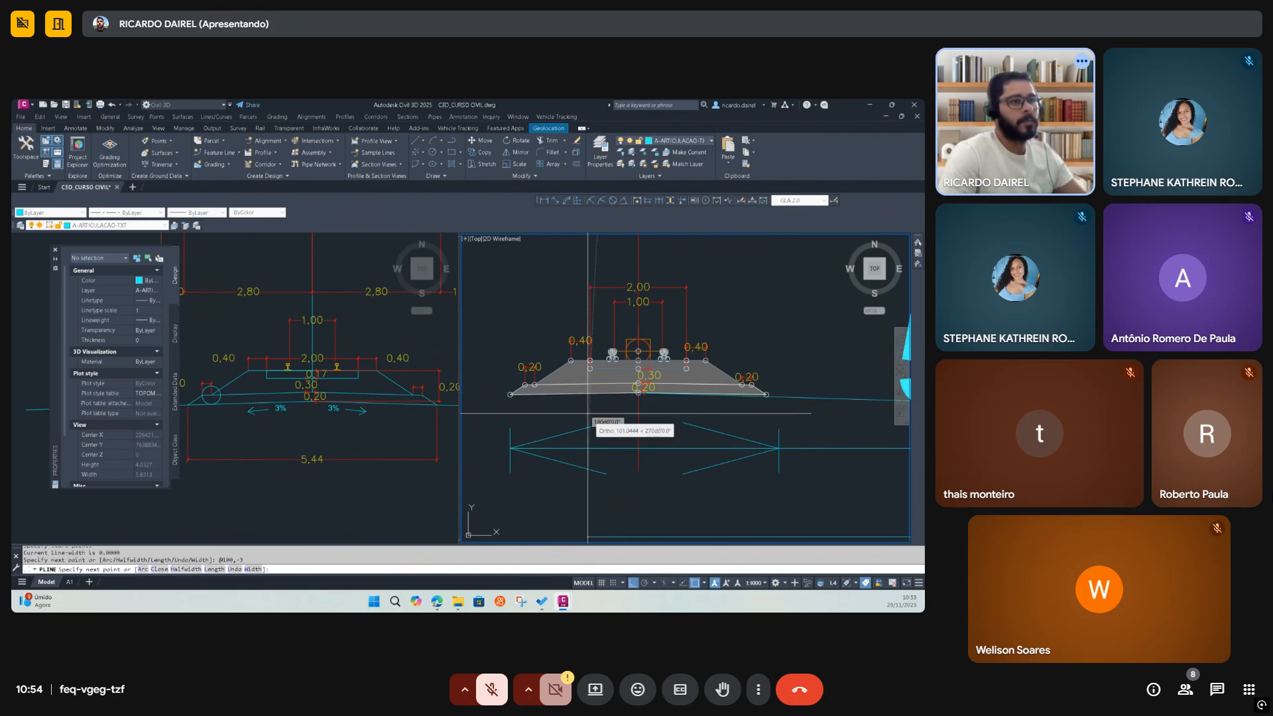
{"action": "key", "text": "Escape"}
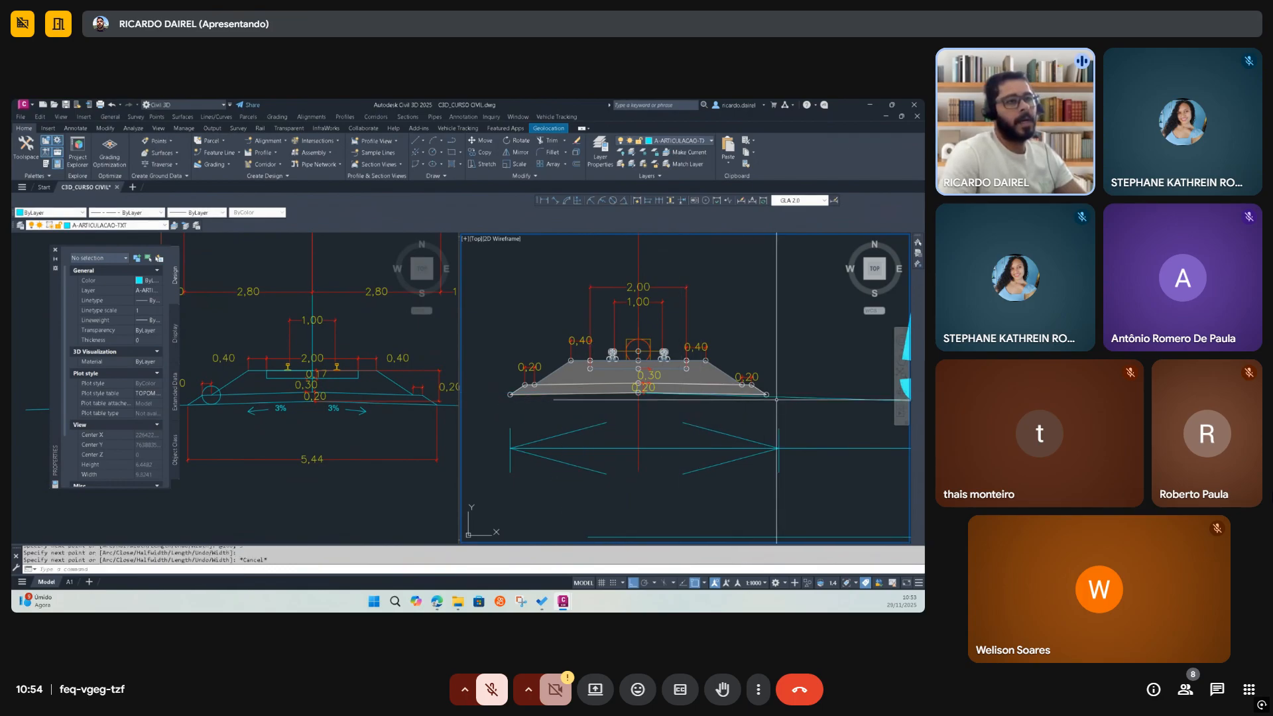
Compare the subballast's bottom edge with the sloped polyline and the 3% slope of the reference section
{"action": "scroll", "coordinate": [771, 395], "scroll_direction": "up", "scroll_amount": 3}
{"action": "scroll", "coordinate": [771, 396], "scroll_direction": "up", "scroll_amount": 2}
{"action": "scroll", "coordinate": [744, 396], "scroll_direction": "down", "scroll_amount": 2}
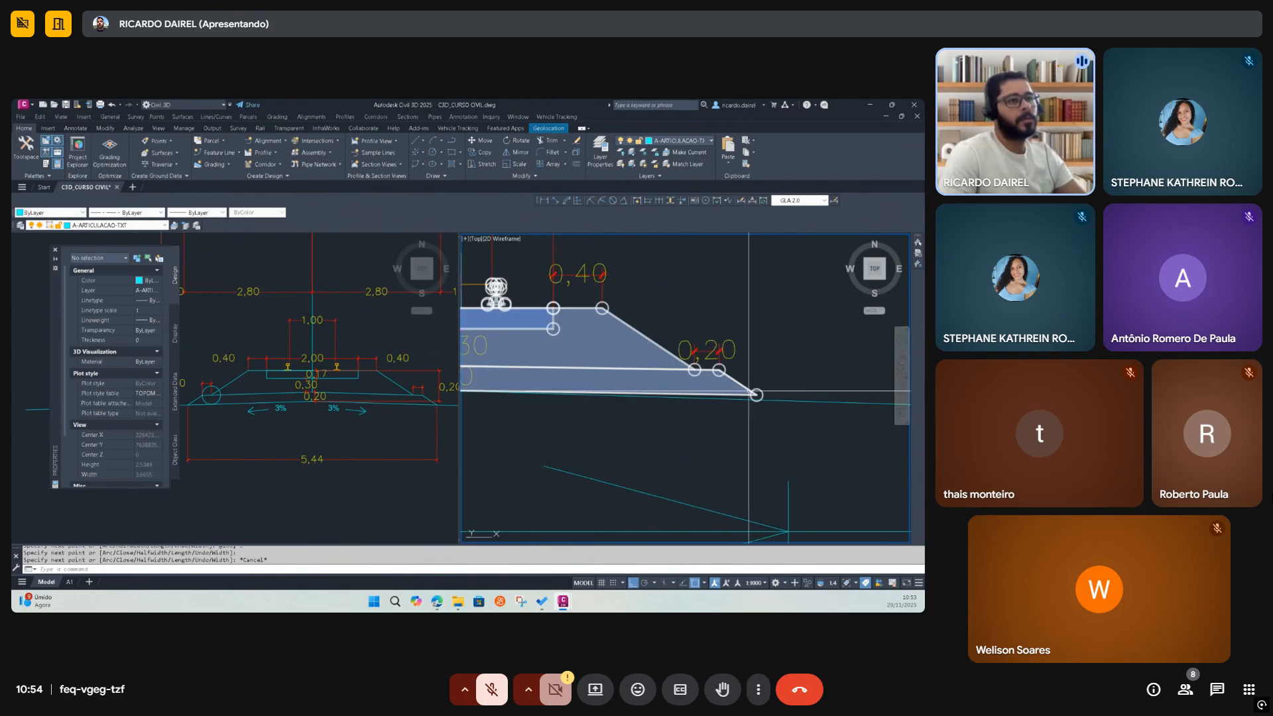
{"action": "left_click", "coordinate": [244, 409]}
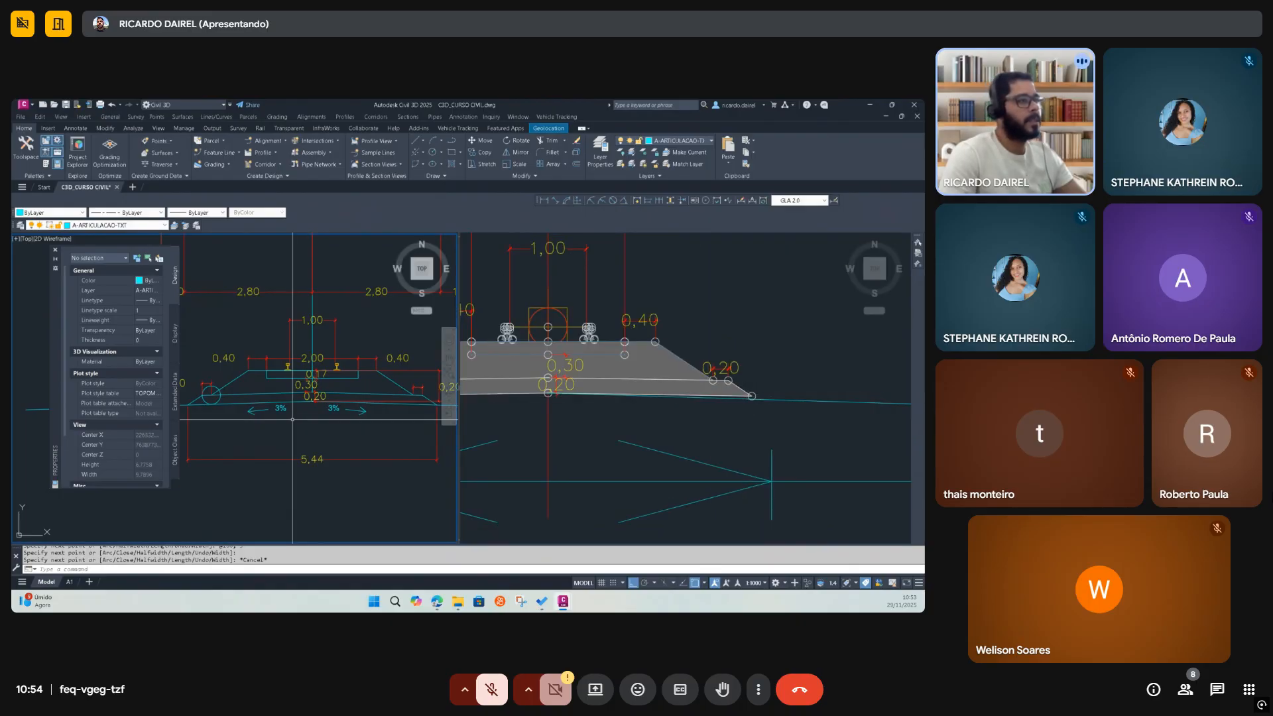
{"action": "left_click", "coordinate": [681, 416]}
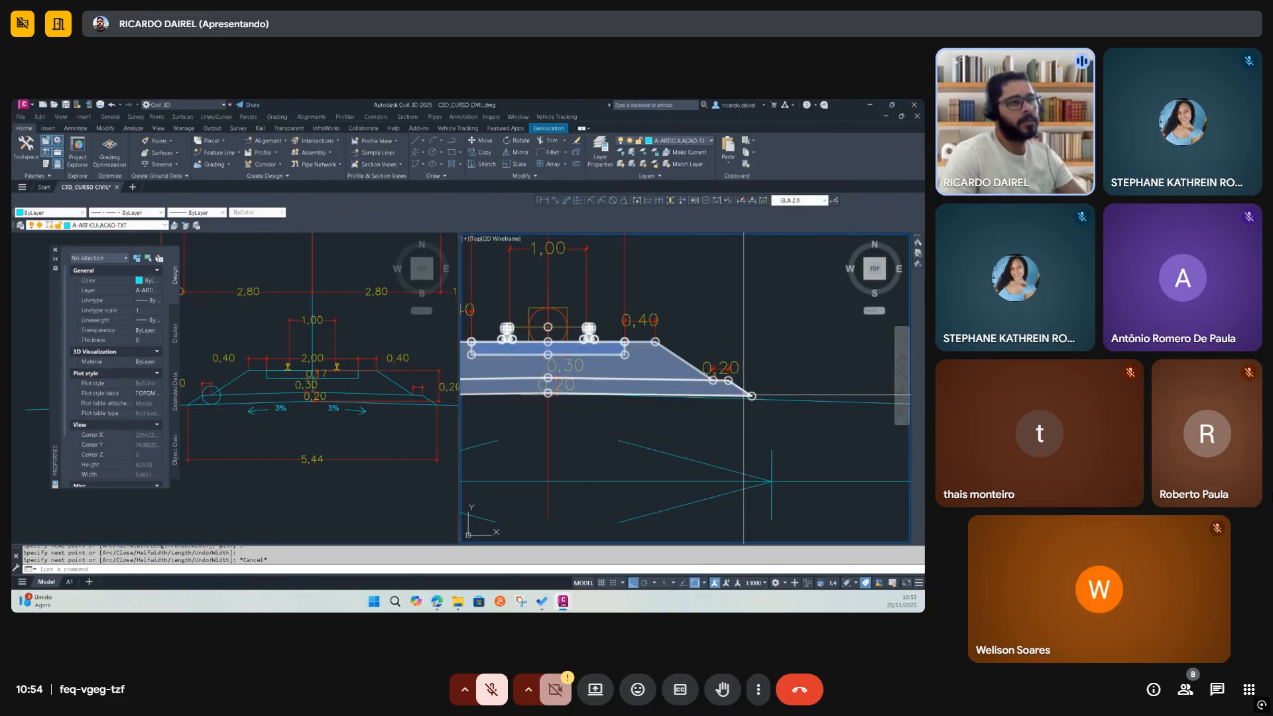
{"action": "key", "text": "Escape"}
{"action": "left_click", "coordinate": [744, 396]}
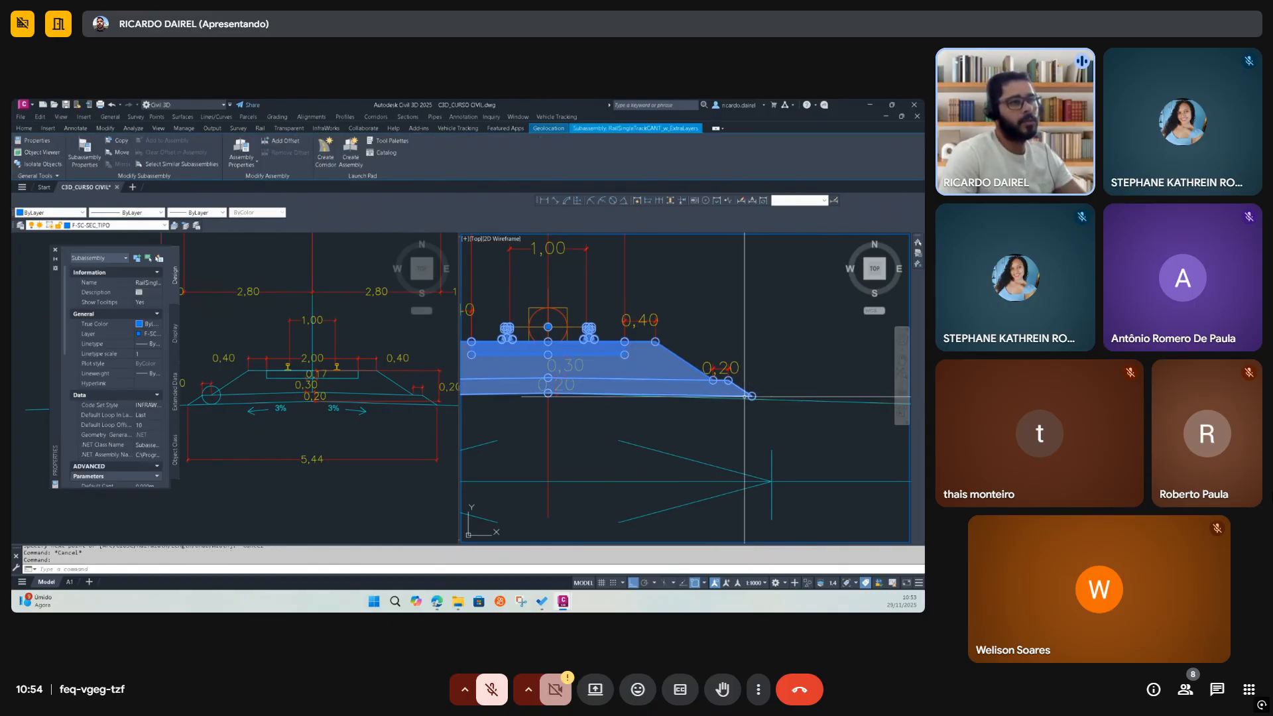
{"action": "key", "text": "Escape"}
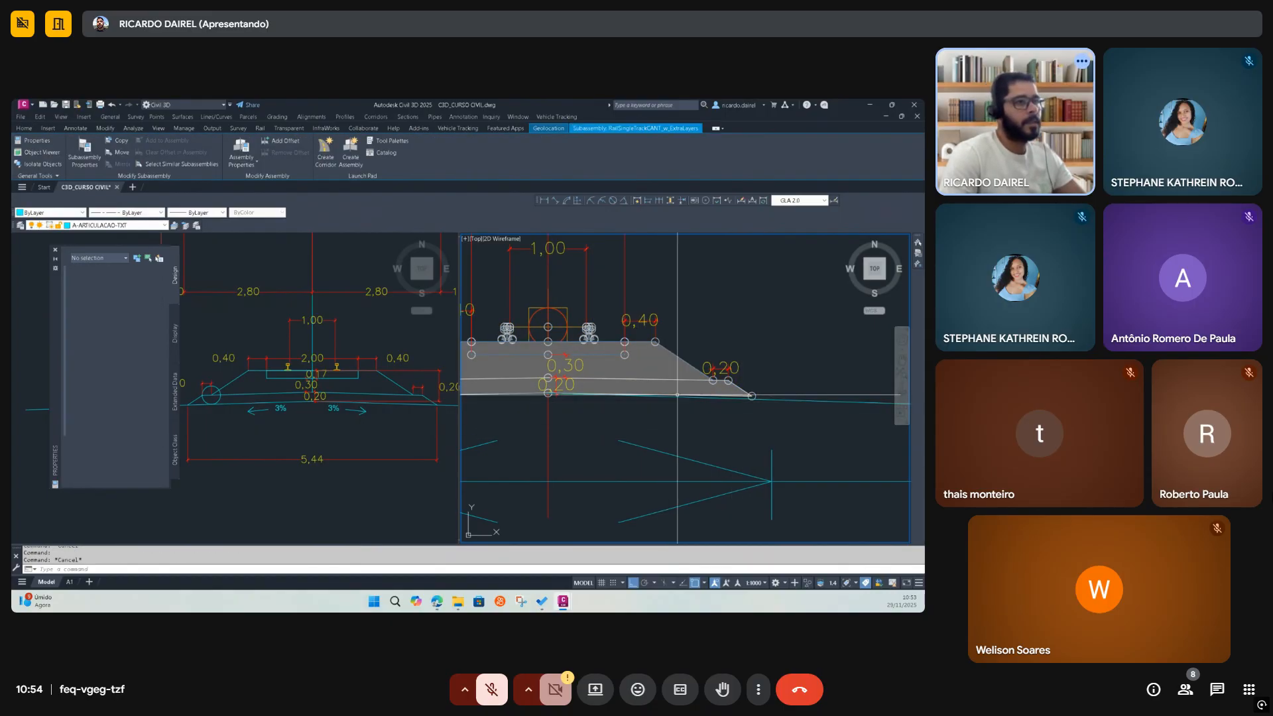
Find the SubBallast Top Slope parameter among the rail subassembly's properties
{"action": "left_click", "coordinate": [675, 380]}
{"action": "scroll", "coordinate": [112, 435], "scroll_direction": "down", "scroll_amount": 5}
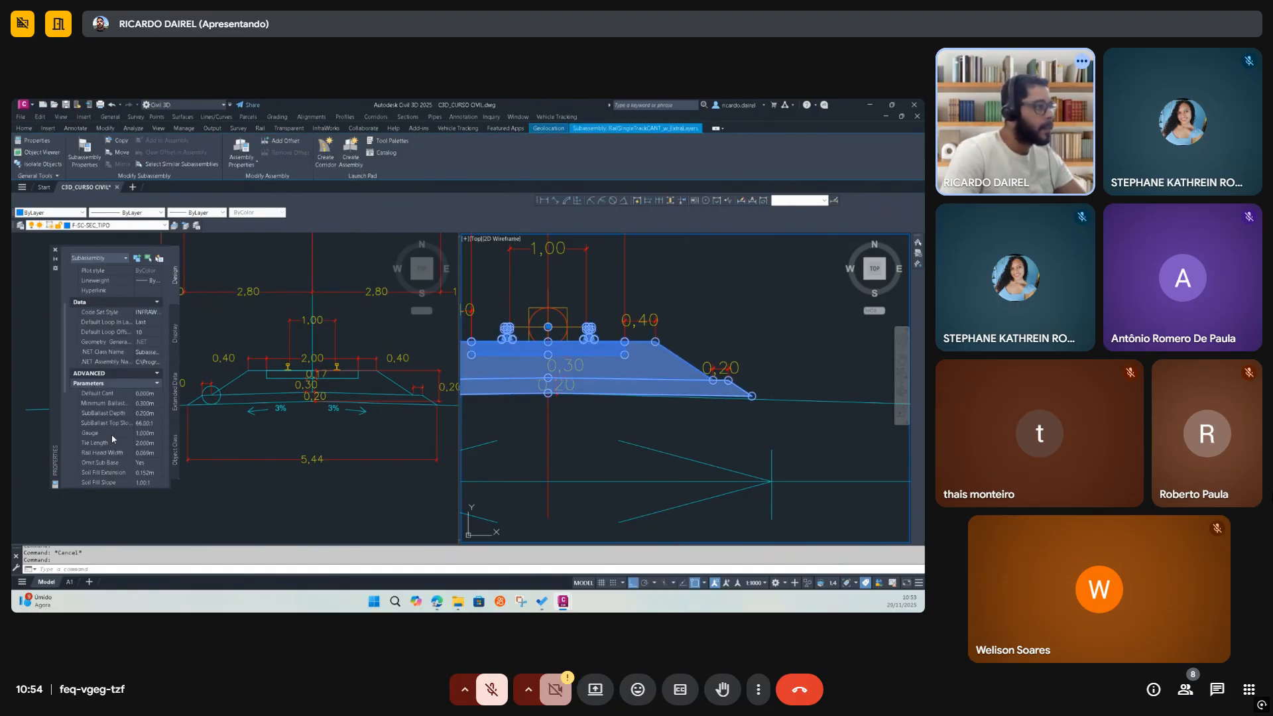
{"action": "scroll", "coordinate": [116, 436], "scroll_direction": "down", "scroll_amount": 2}
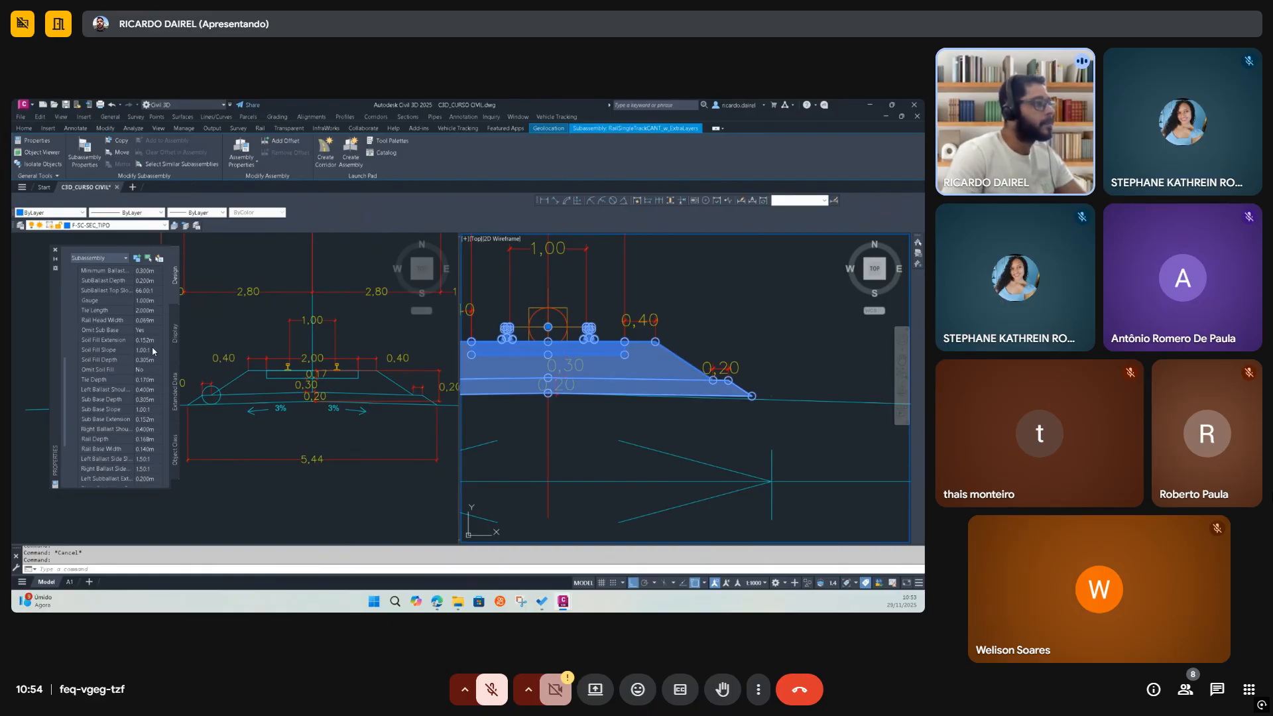
{"action": "scroll", "coordinate": [152, 370], "scroll_direction": "up", "scroll_amount": 2}
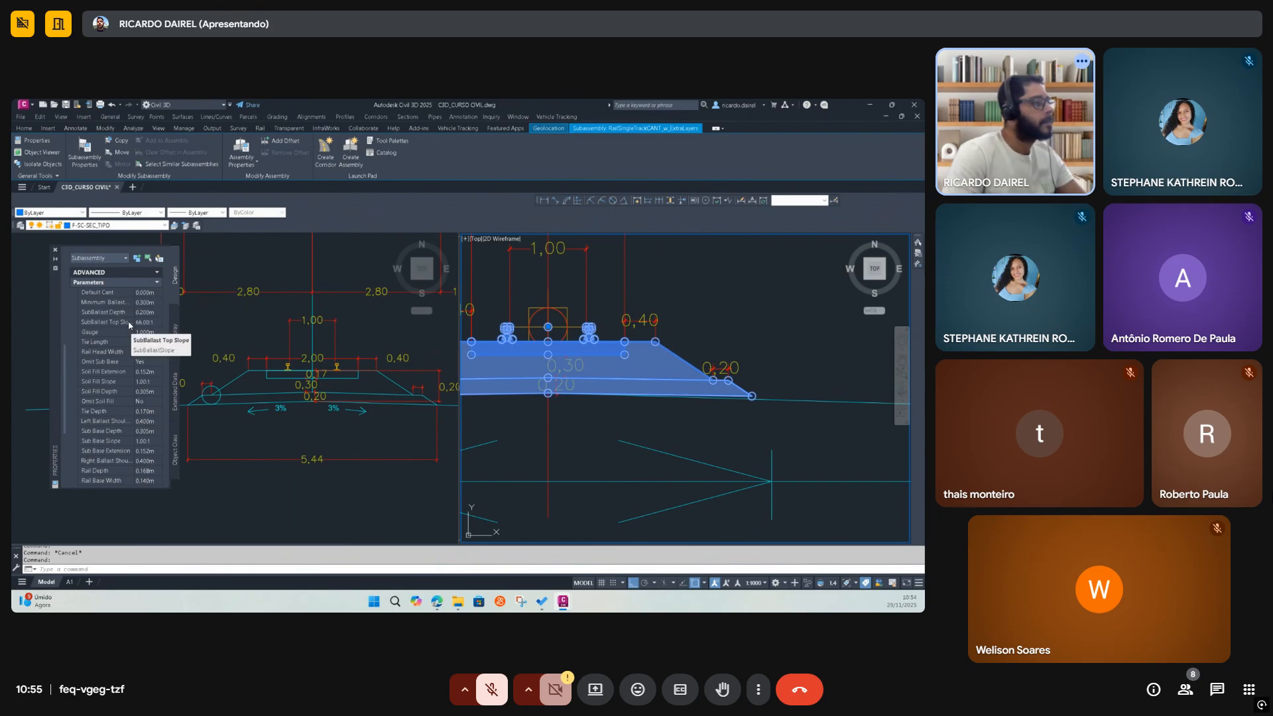
{"action": "key", "text": "Escape"}
Calculate 3/100 with the CAL command
{"action": "left_click", "coordinate": [280, 494]}
{"action": "left_click", "coordinate": [280, 494]}
{"action": "left_click", "coordinate": [270, 495]}
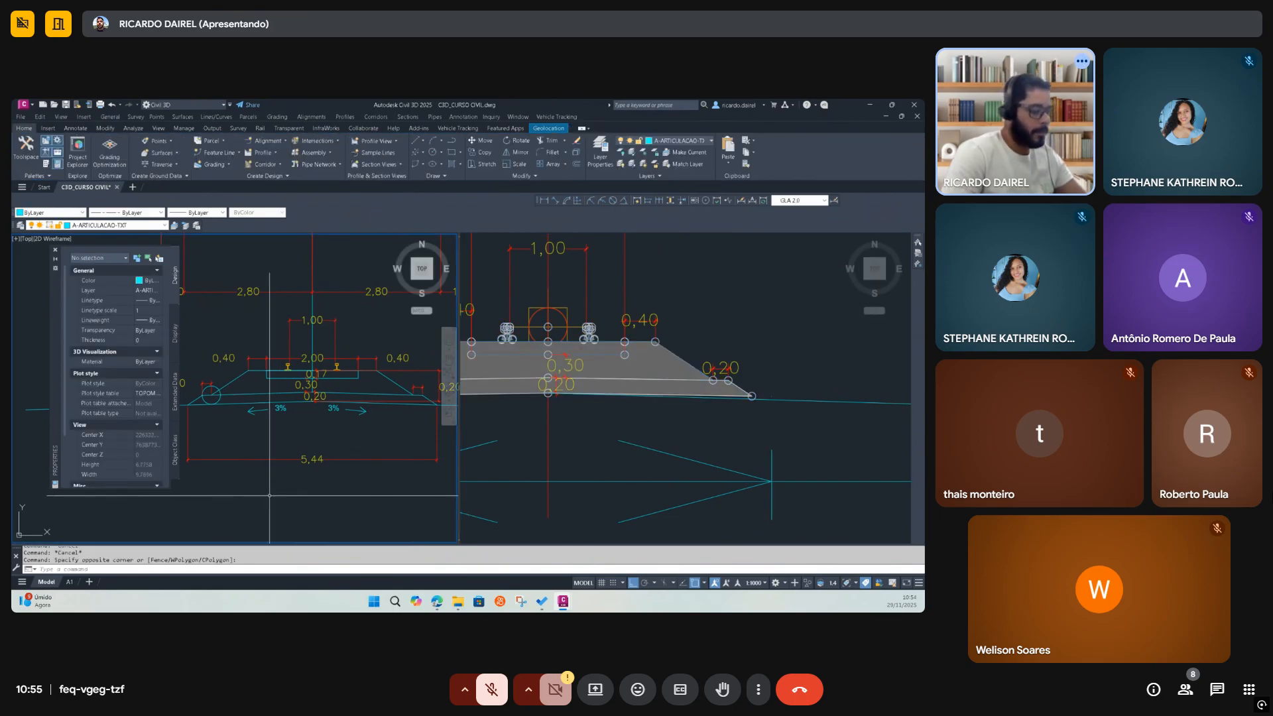
{"action": "type", "text": "cal"}
{"action": "key", "text": "Return"}
{"action": "type", "text": "3/"}
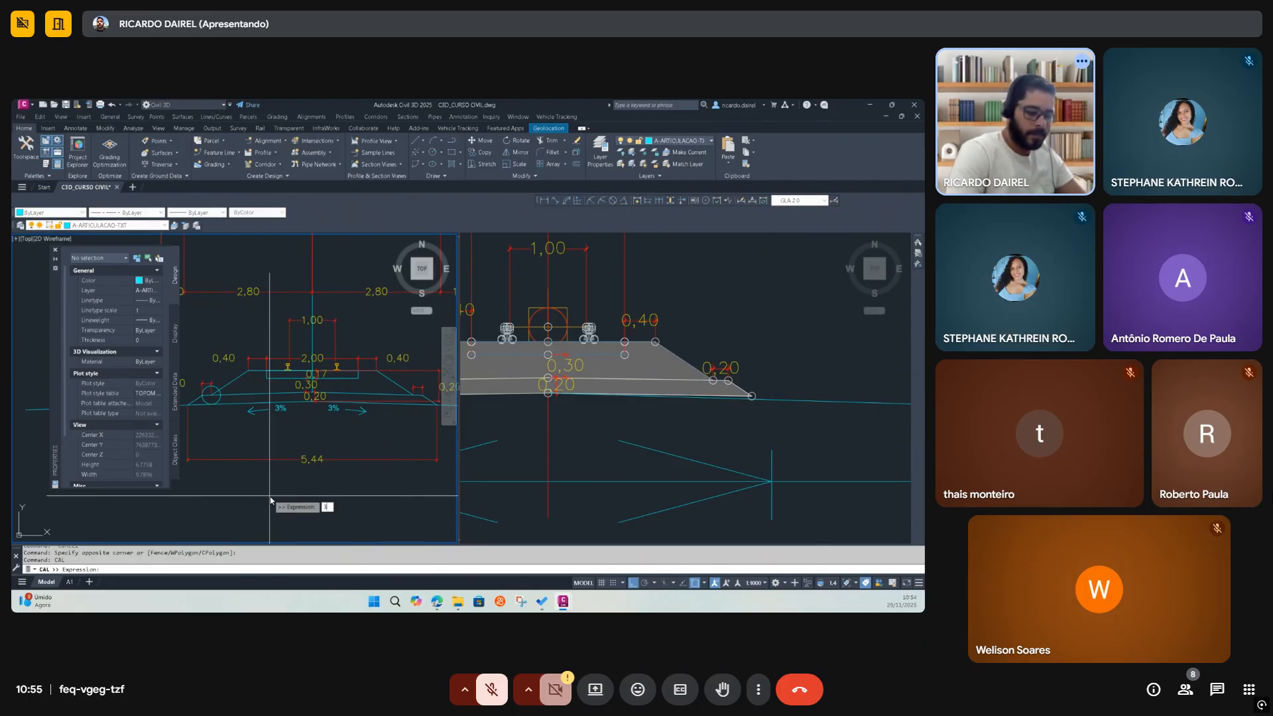
{"action": "type", "text": "100"}
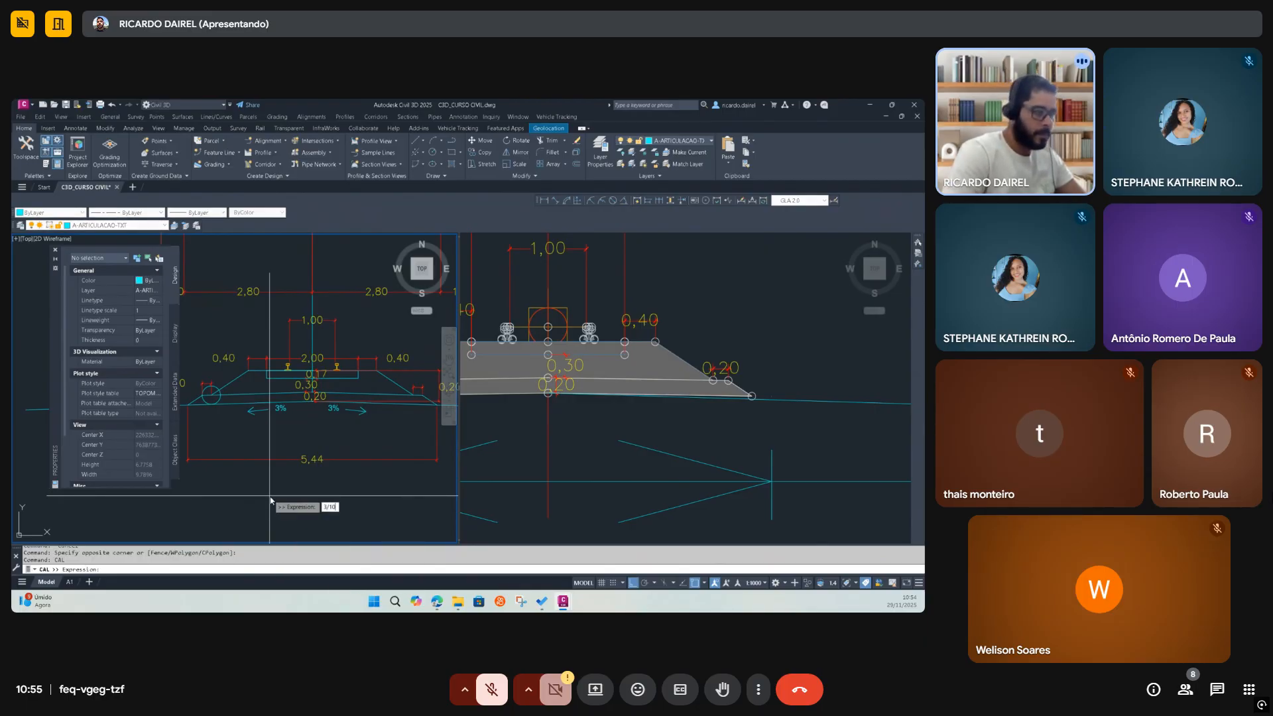
{"action": "key", "text": "Return"}
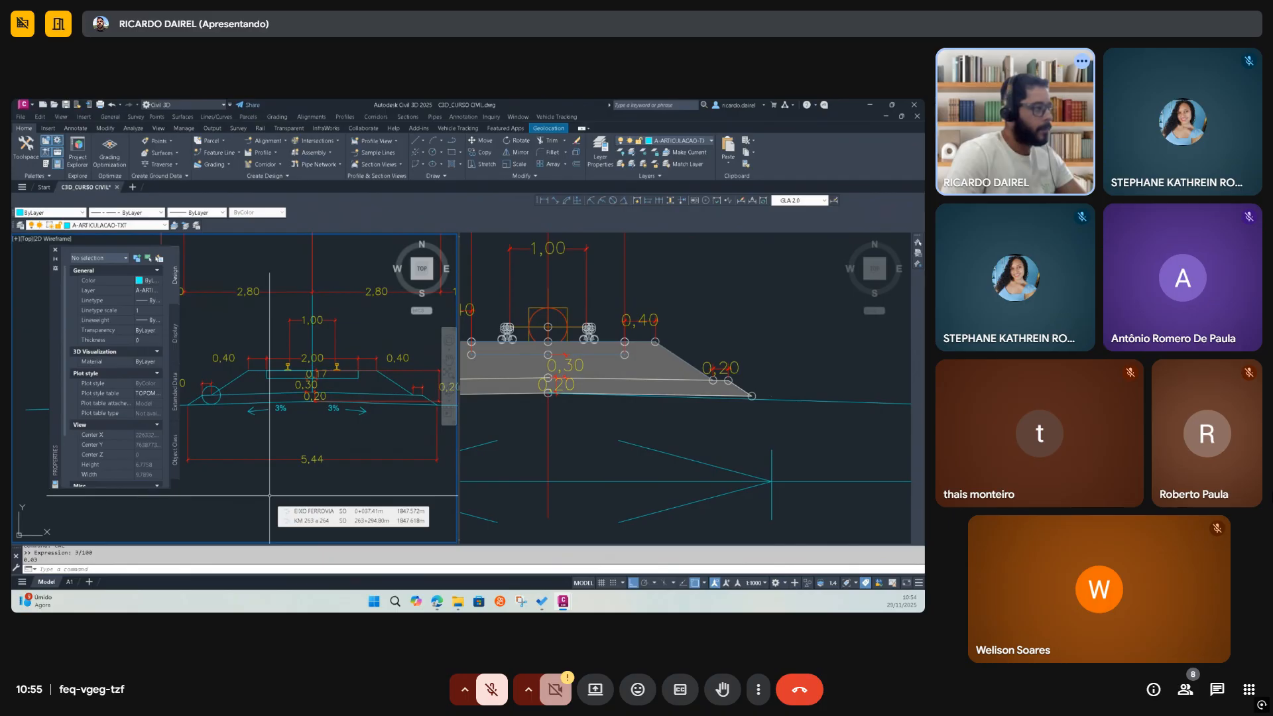
{"action": "key", "text": "Escape"}
{"action": "key", "text": "Escape"}
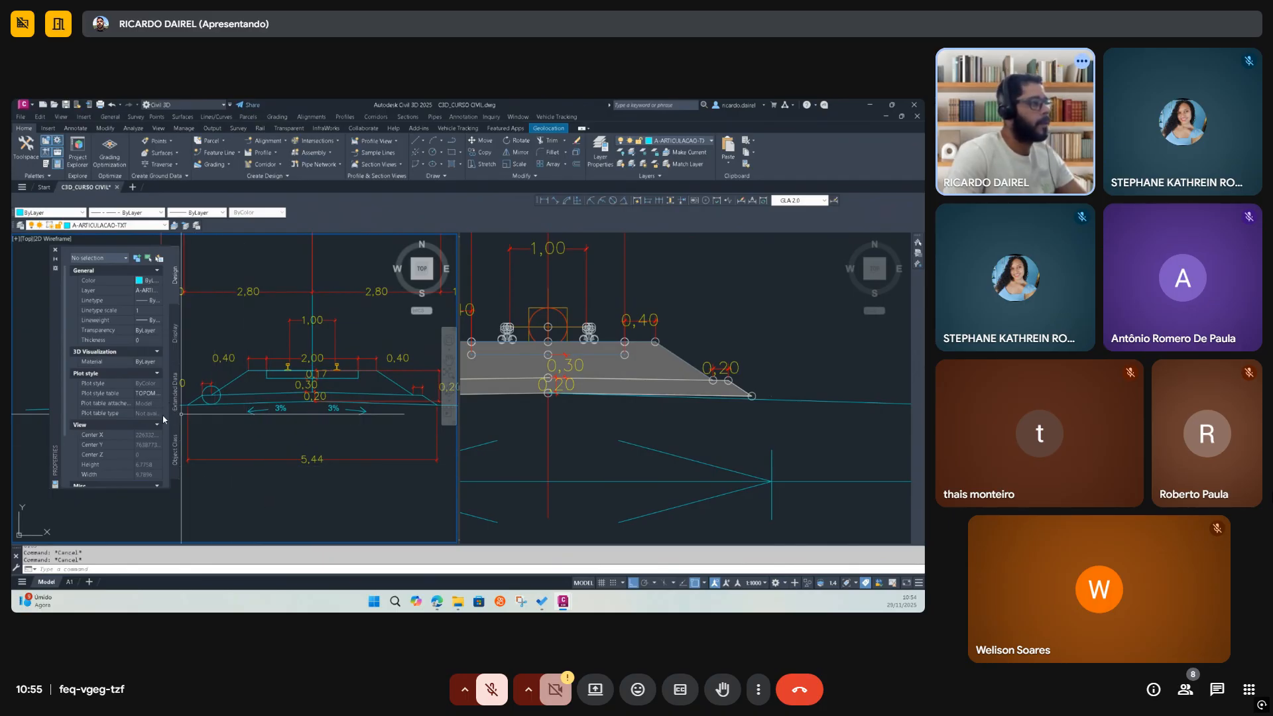
Set the rail subassembly's left and right subballast side slopes to 3:1
{"action": "left_click", "coordinate": [472, 390]}
{"action": "left_click", "coordinate": [481, 393]}
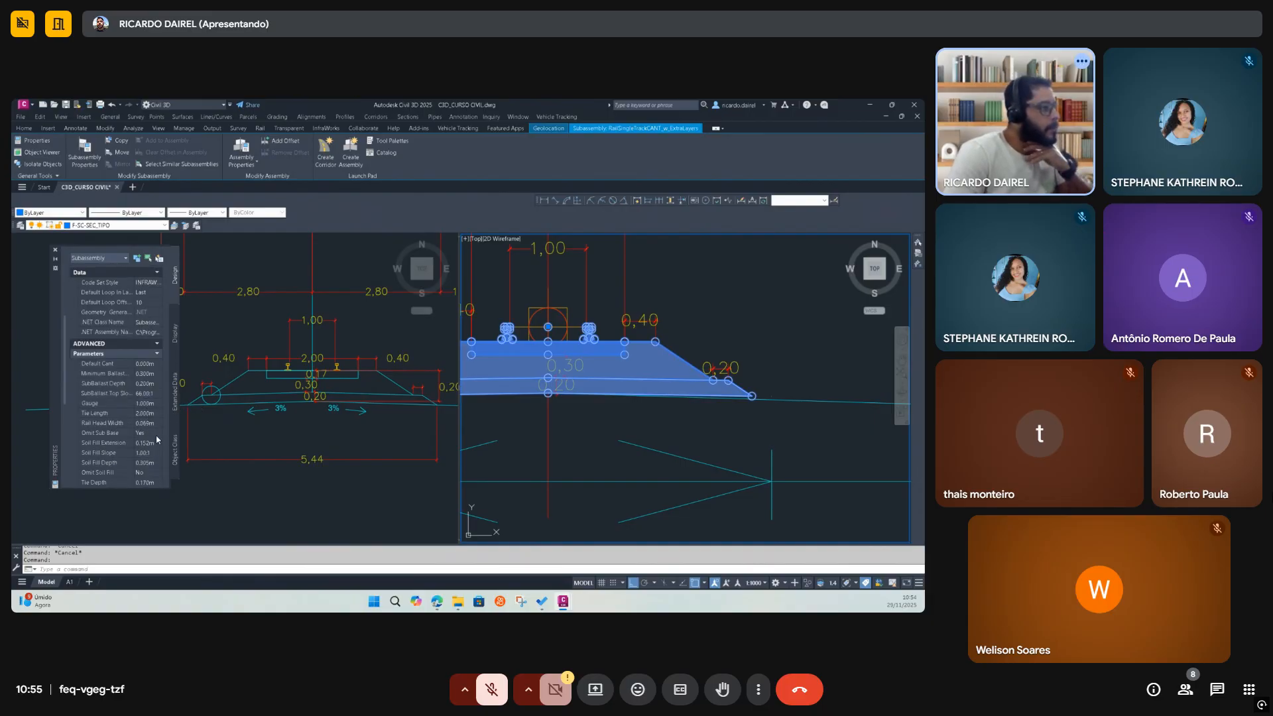
{"action": "scroll", "coordinate": [158, 458], "scroll_direction": "down", "scroll_amount": 2}
{"action": "scroll", "coordinate": [158, 458], "scroll_direction": "down", "scroll_amount": 5}
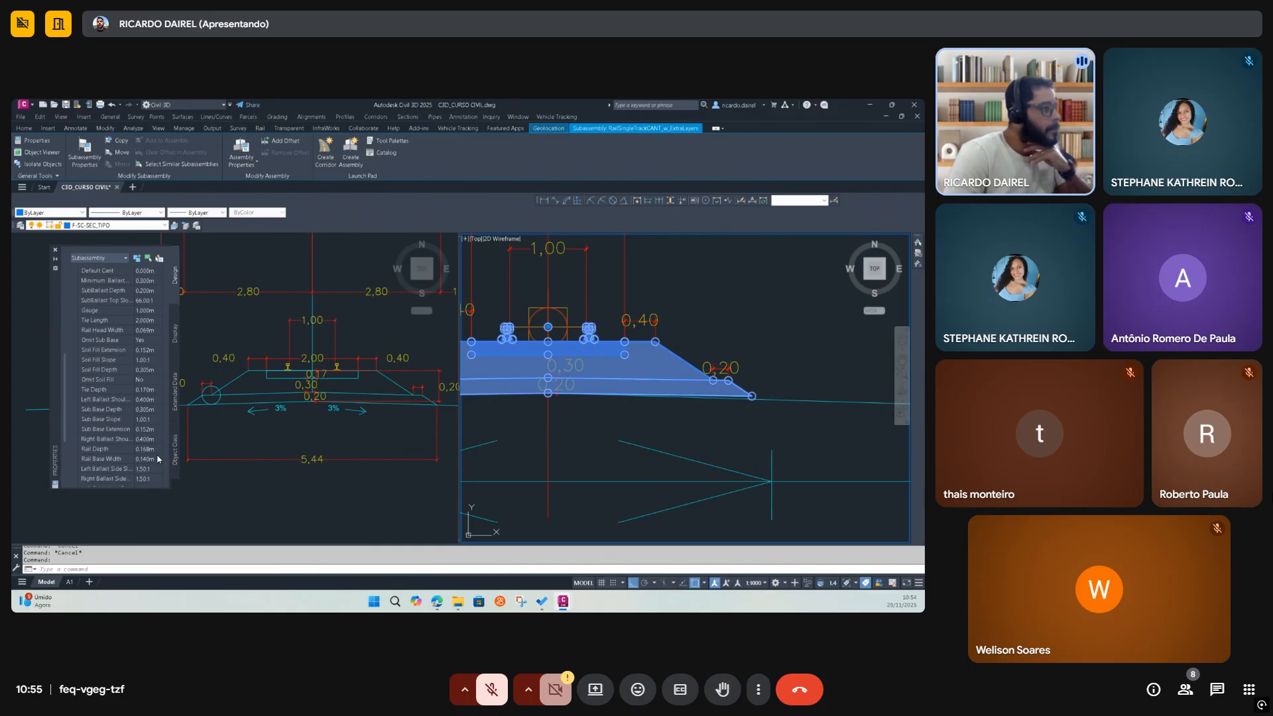
{"action": "scroll", "coordinate": [157, 458], "scroll_direction": "down", "scroll_amount": 1}
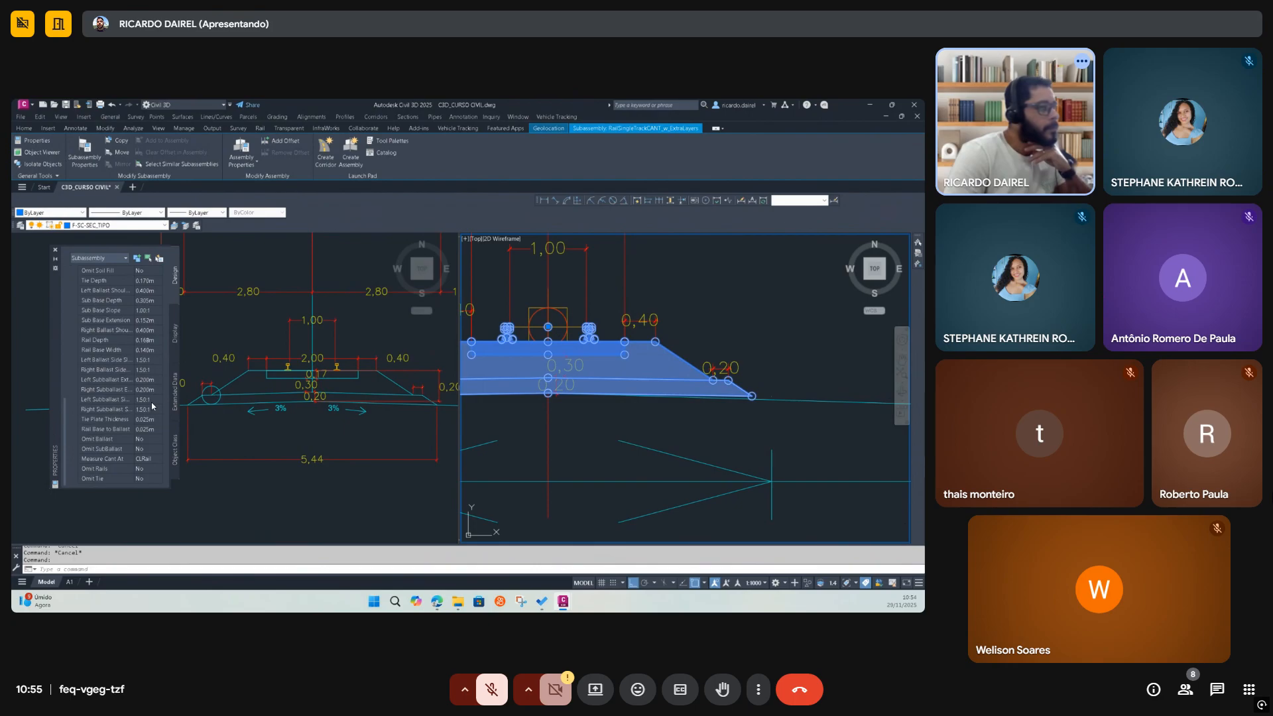
{"action": "scroll", "coordinate": [768, 380], "scroll_direction": "up", "scroll_amount": 3}
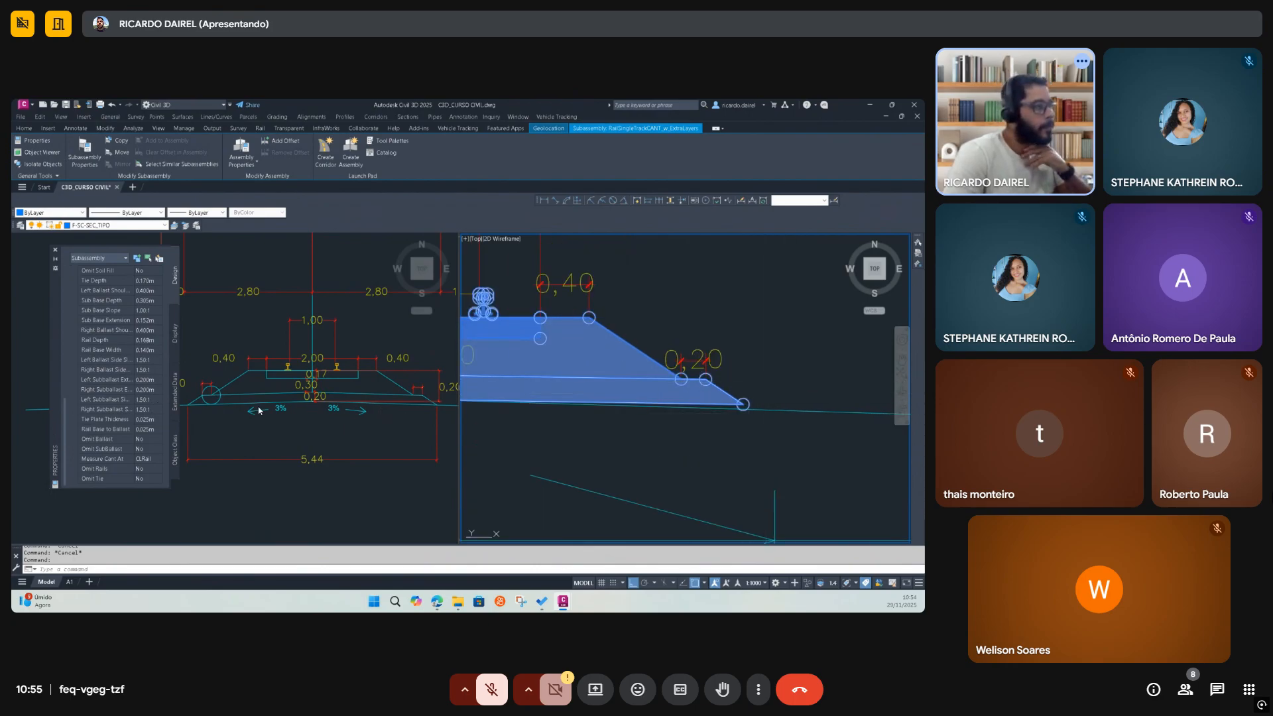
{"action": "left_click", "coordinate": [153, 400]}
{"action": "type", "text": "3"}
{"action": "key", "text": "Tab"}
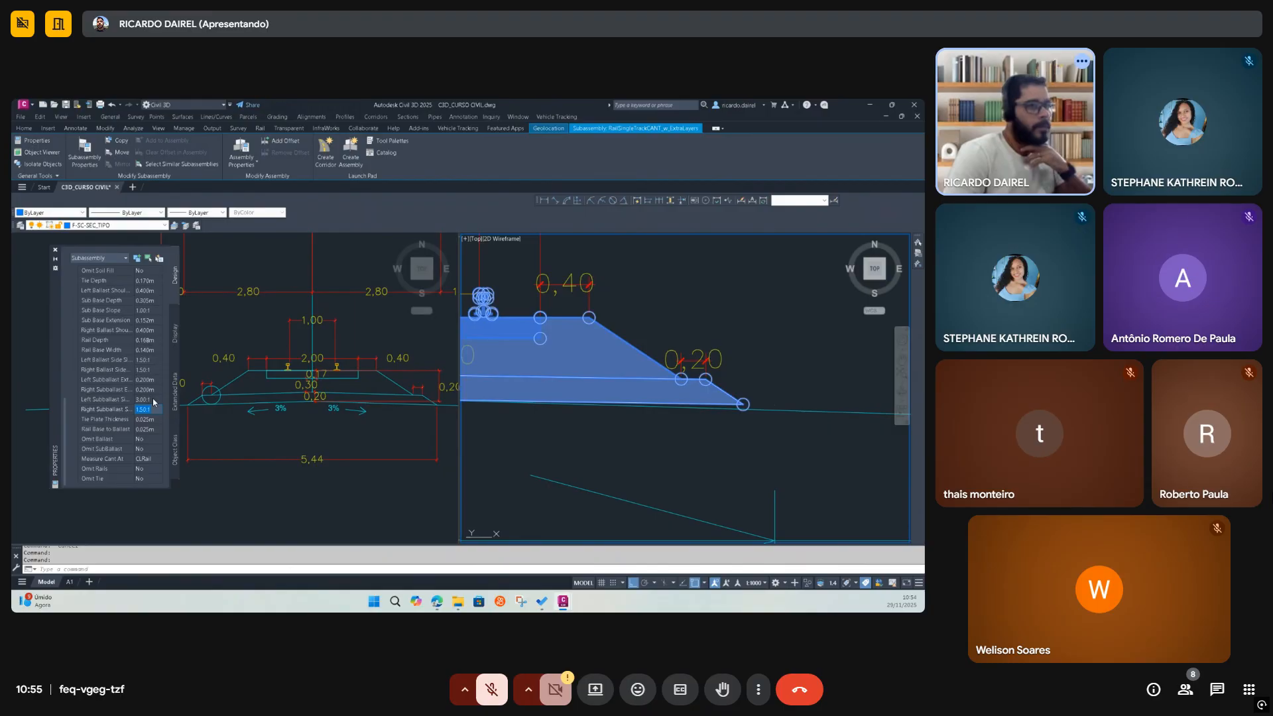
{"action": "type", "text": "3"}
{"action": "key", "text": "Tab"}
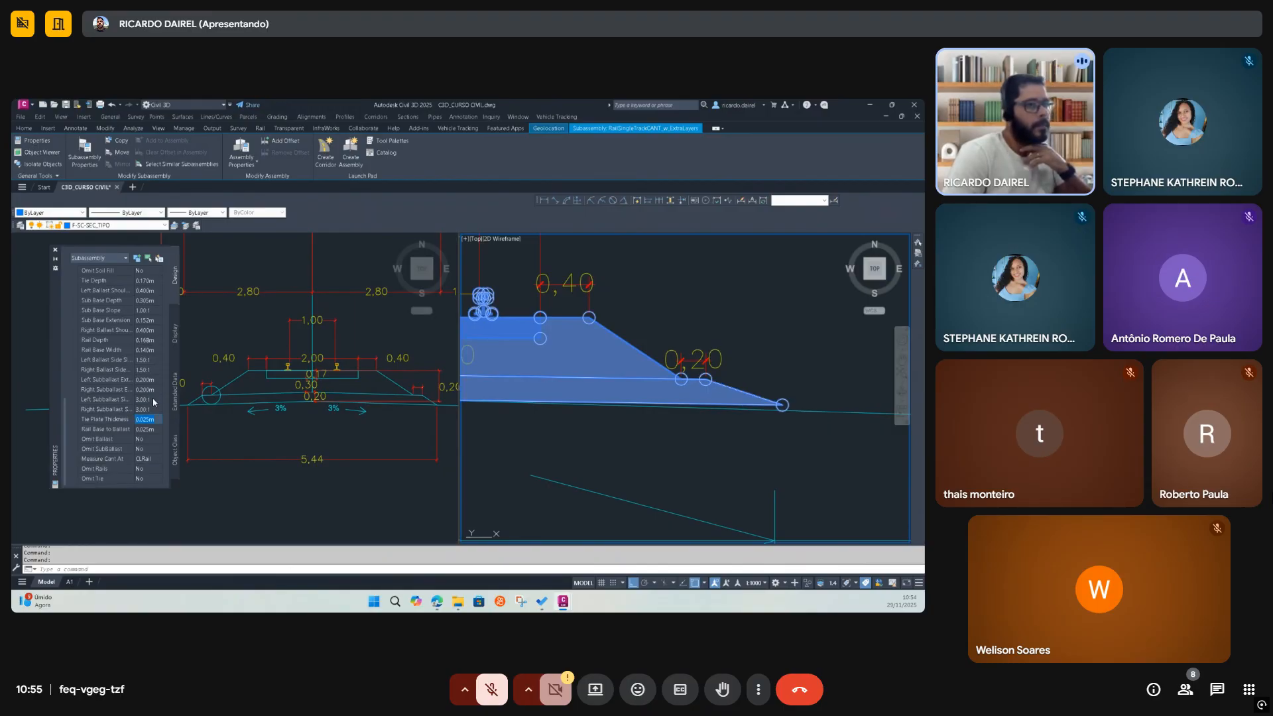
Restore both the left and right subballast side slopes to 1.5:1 and deselect the subassembly
{"action": "left_click", "coordinate": [152, 400]}
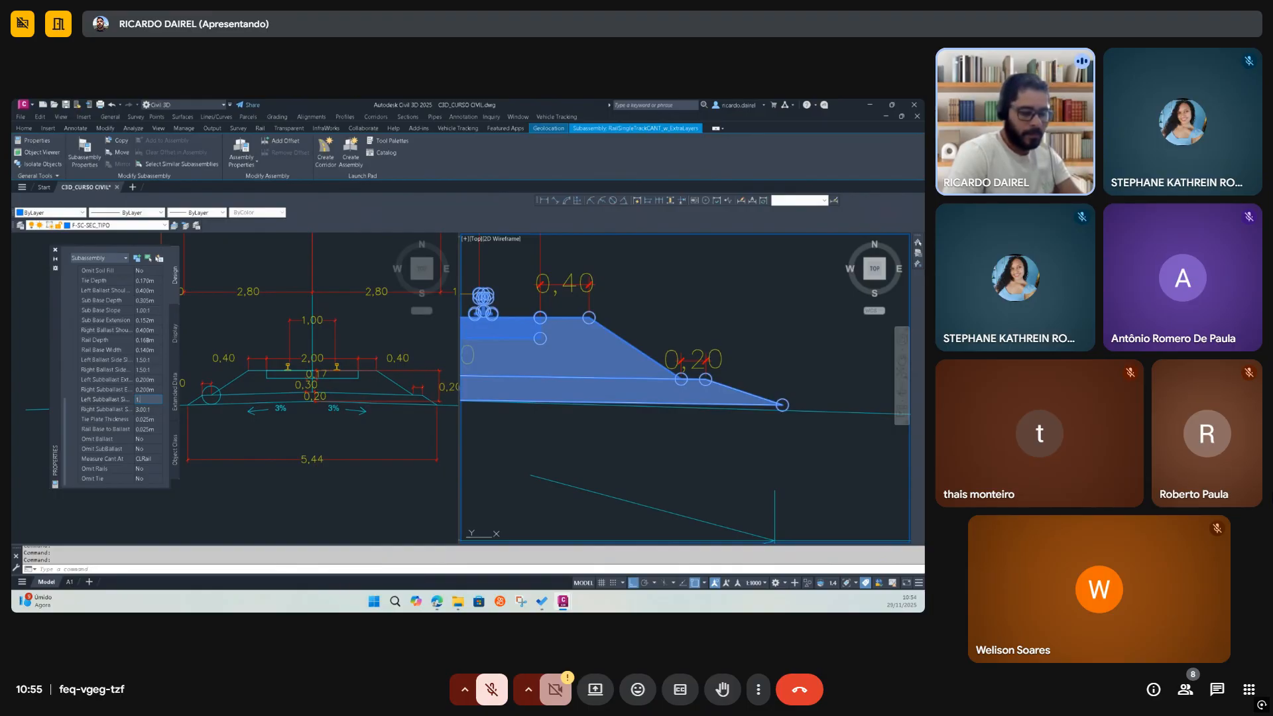
{"action": "key", "text": "Tab"}
{"action": "type", "text": "1"}
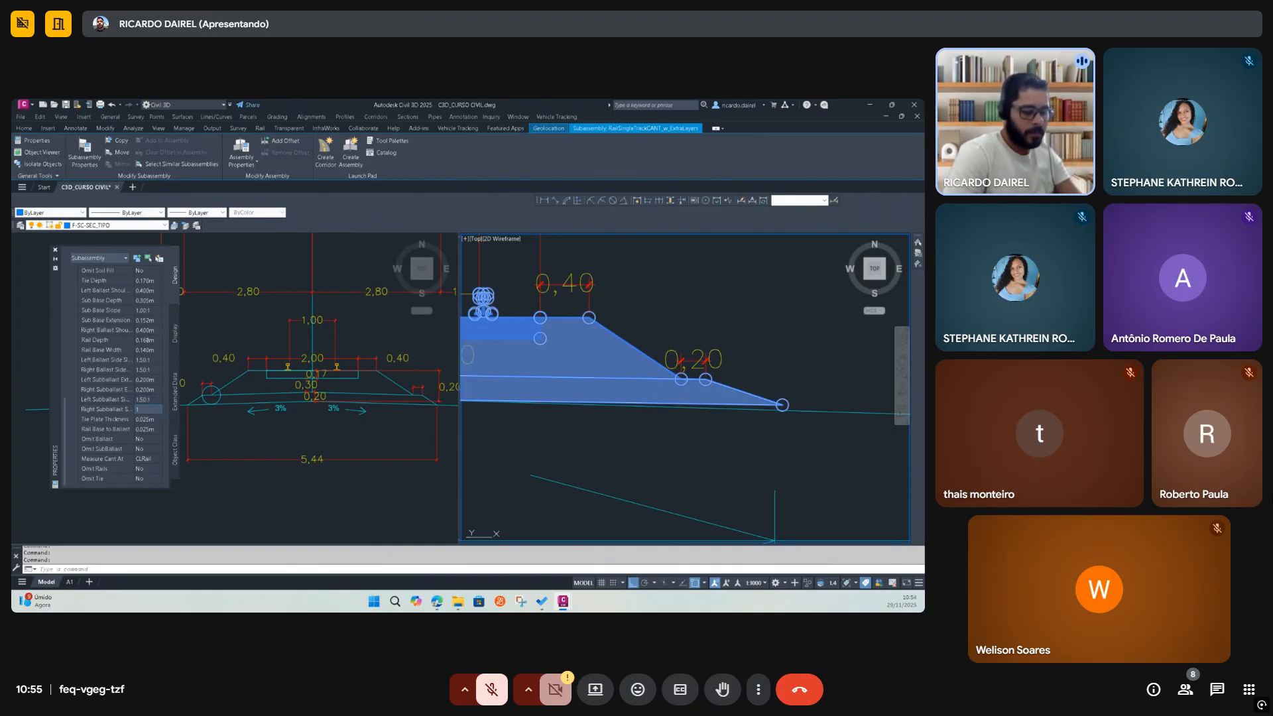
{"action": "key", "text": "Tab"}
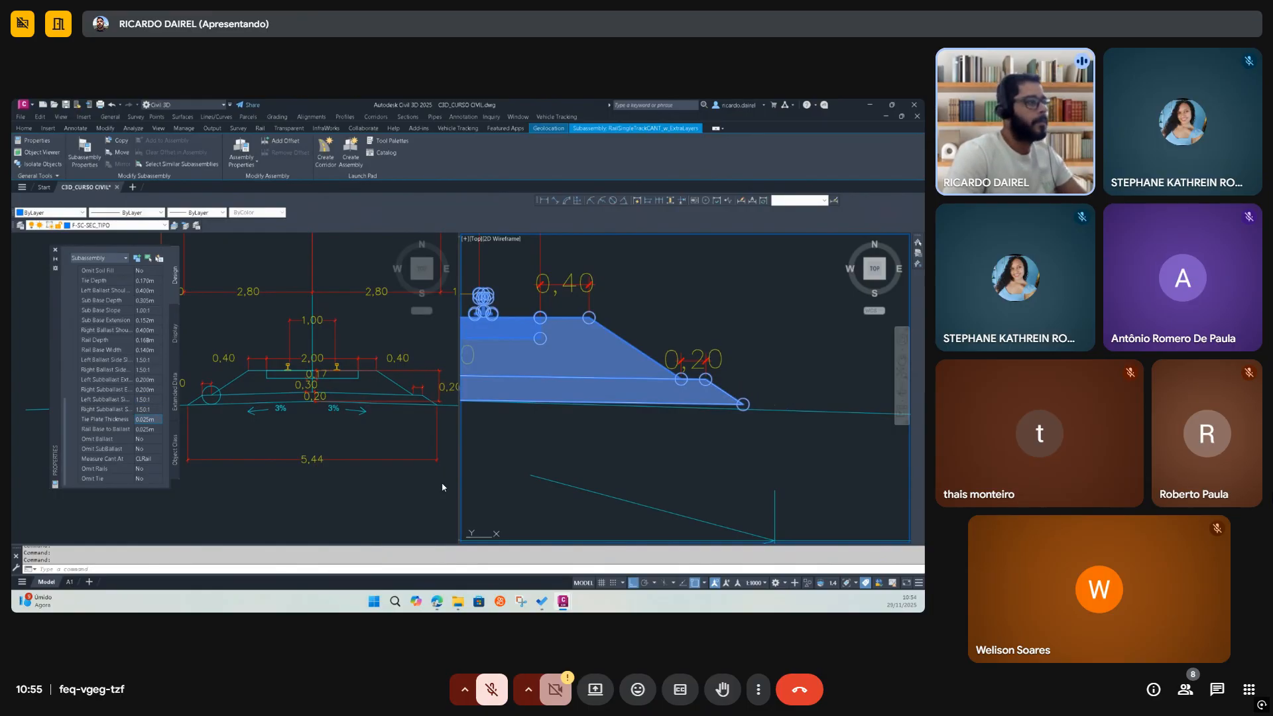
{"action": "key", "text": "Escape"}
Try SubBallast Top Slope values of 70:1 and 100:1 on the rail subassembly
{"action": "left_click", "coordinate": [649, 377]}
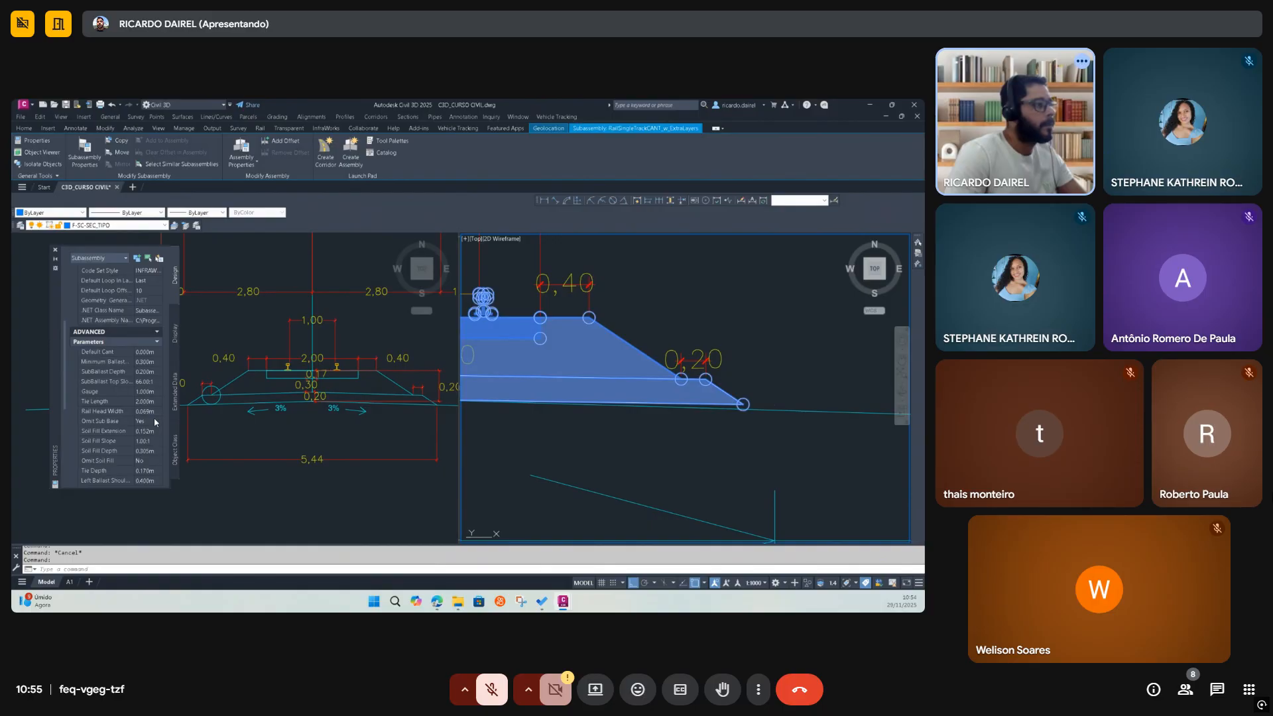
{"action": "left_click", "coordinate": [151, 382]}
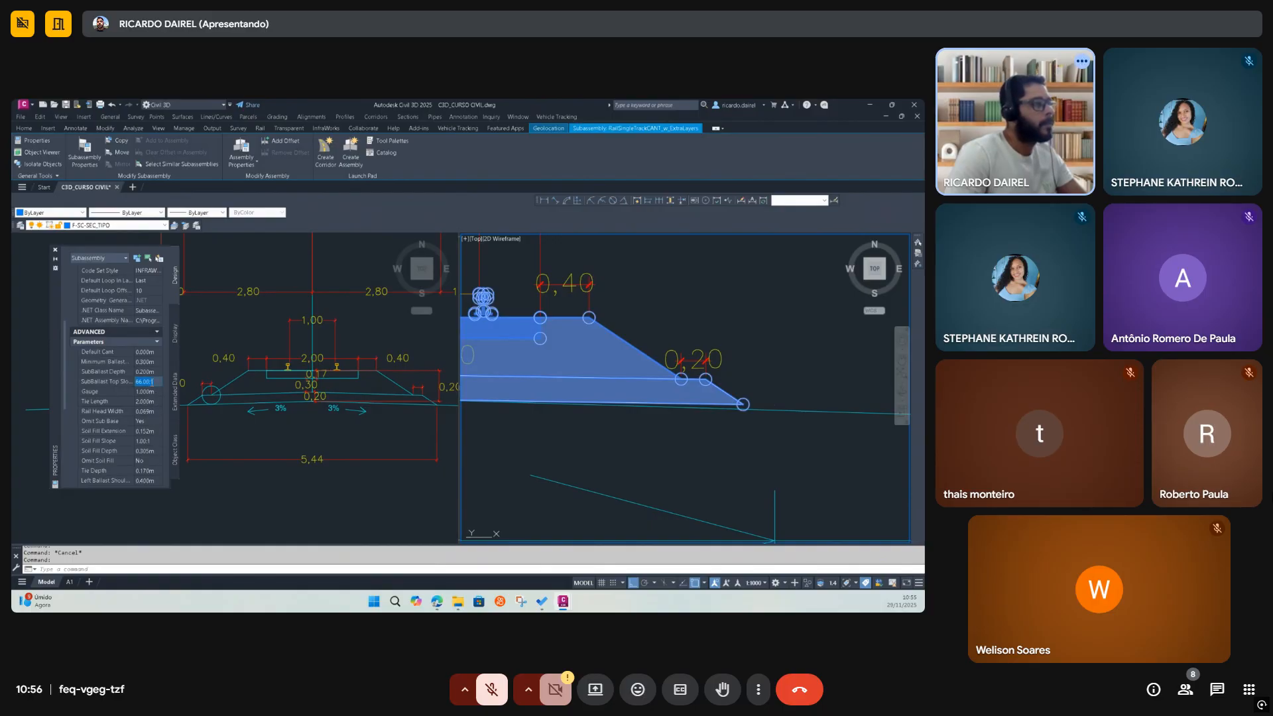
{"action": "left_click_drag", "start_coordinate": [150, 382], "coordinate": [131, 382]}
{"action": "type", "text": "70"}
{"action": "key", "text": "Tab"}
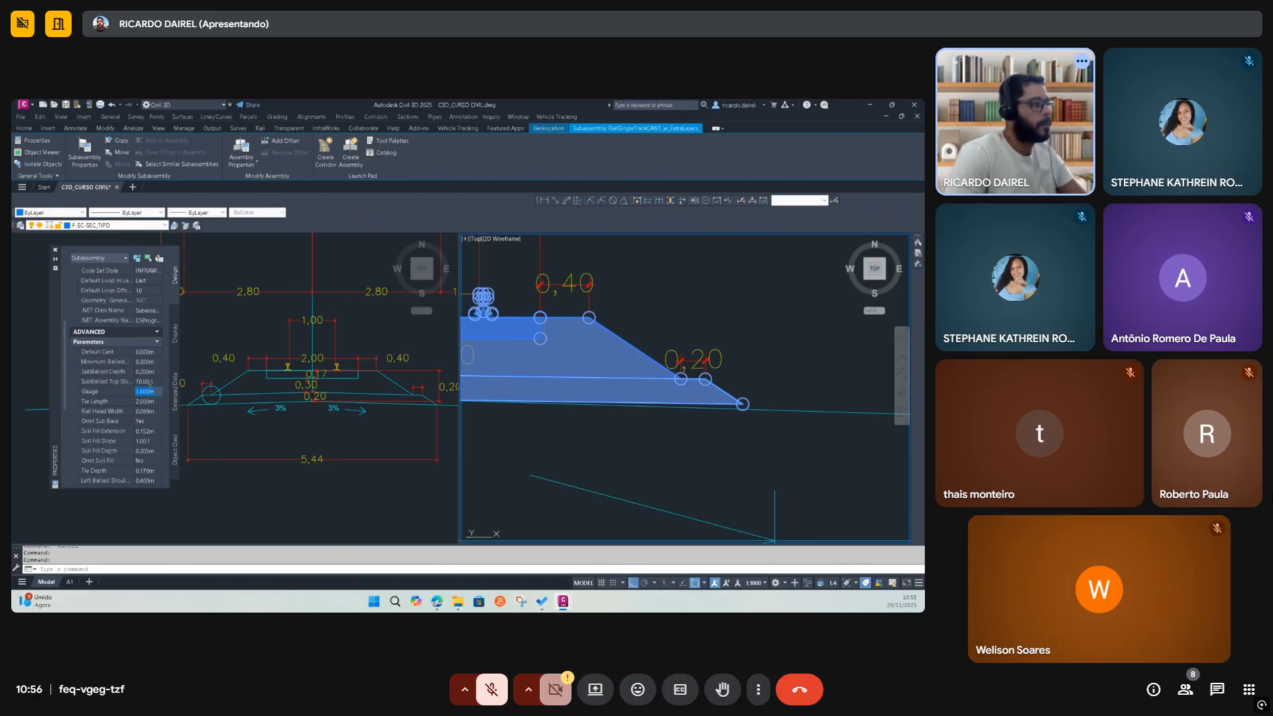
{"action": "left_click", "coordinate": [148, 382]}
{"action": "type", "text": "100"}
{"action": "key", "text": "Tab"}
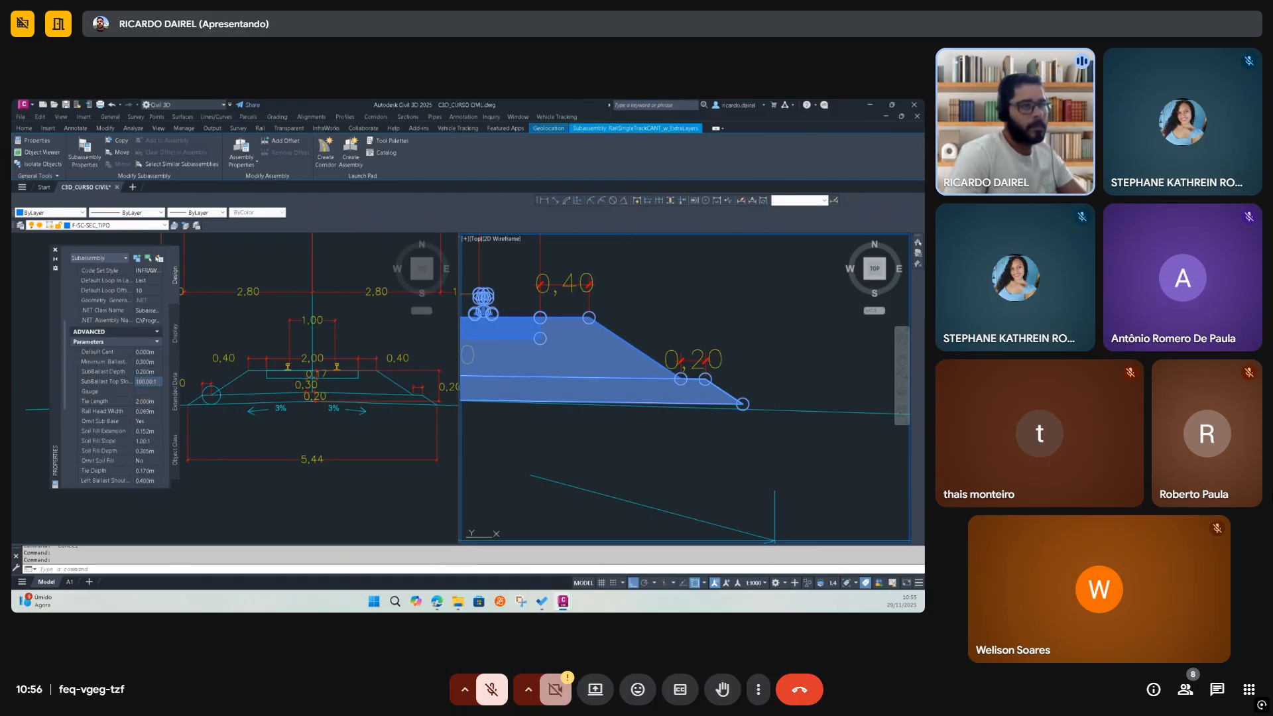
Return the rail subassembly's SubBallast Top Slope to 66:1
{"action": "left_click", "coordinate": [149, 382]}
{"action": "type", "text": "66"}
{"action": "key", "text": "Tab"}
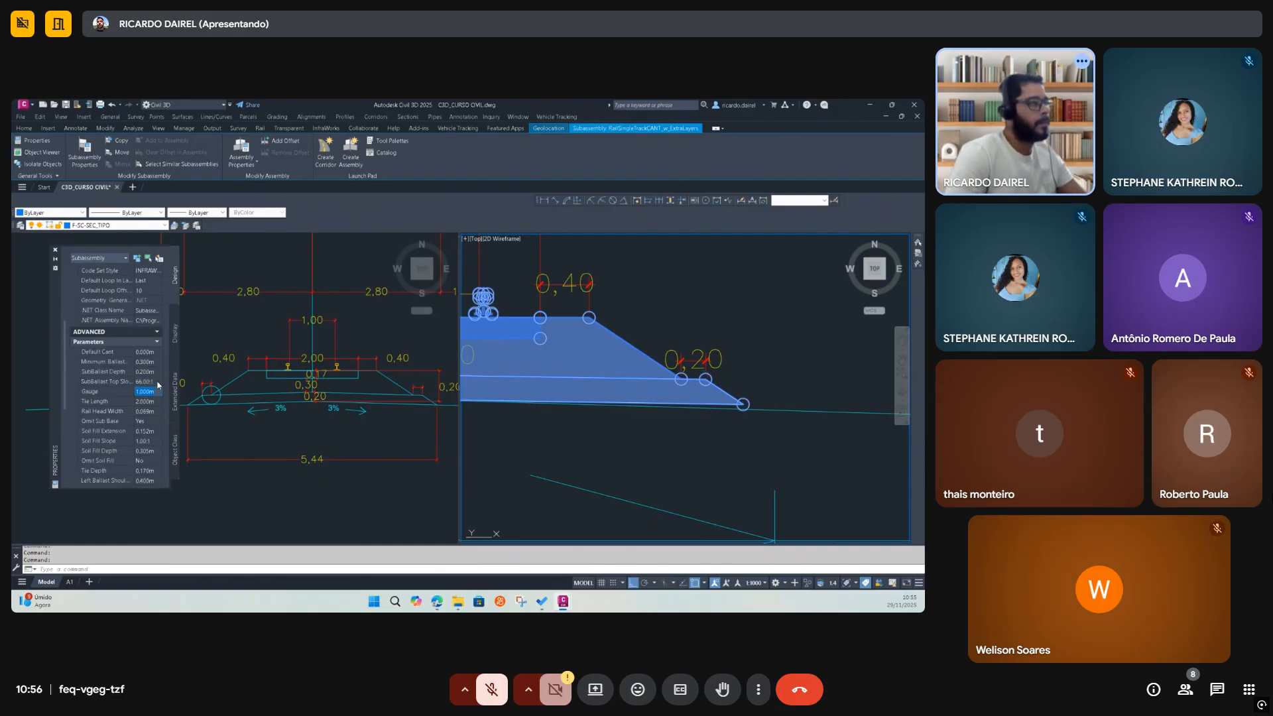
Set the rail subassembly's SubBallast Top Slope to 80:1
{"action": "left_click", "coordinate": [158, 382]}
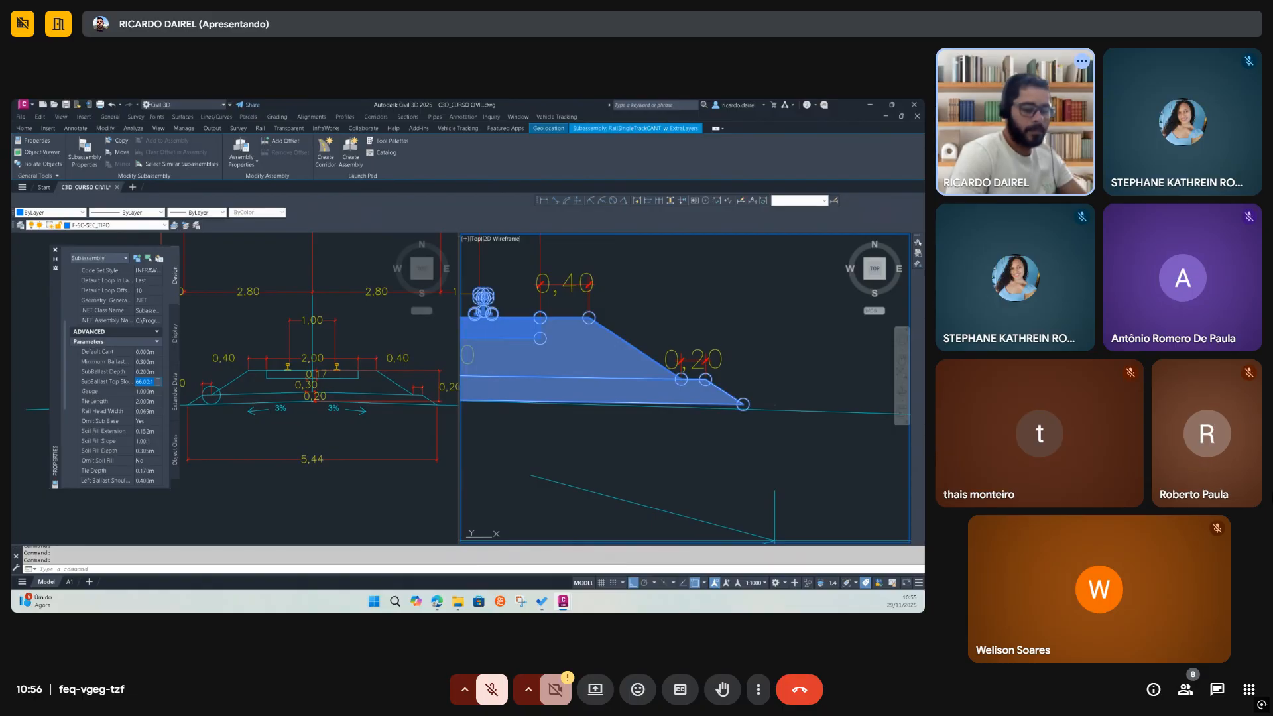
{"action": "type", "text": "80"}
{"action": "key", "text": "Tab"}
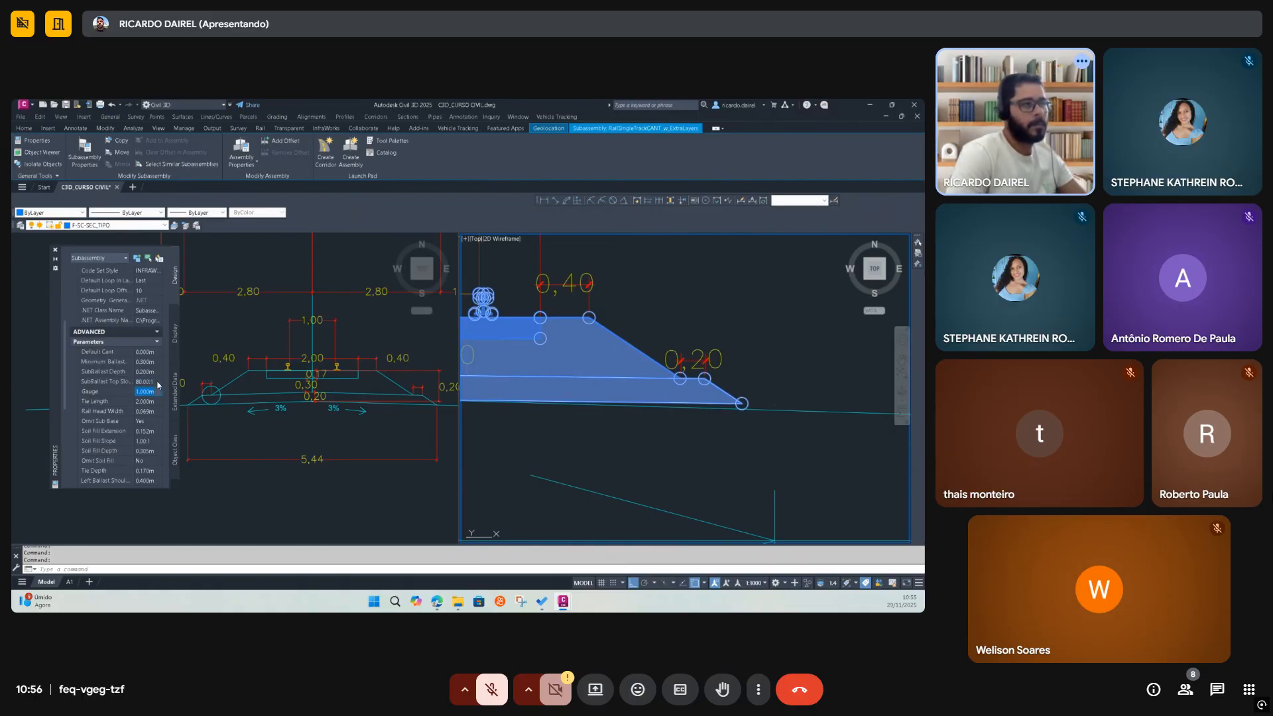
Try SubBallast Top Slope values of 50, 40, 45 and 30 on the railway track subassembly
{"action": "left_click", "coordinate": [158, 382]}
{"action": "type", "text": "50"}
{"action": "key", "text": "Tab"}
{"action": "left_click", "coordinate": [157, 382]}
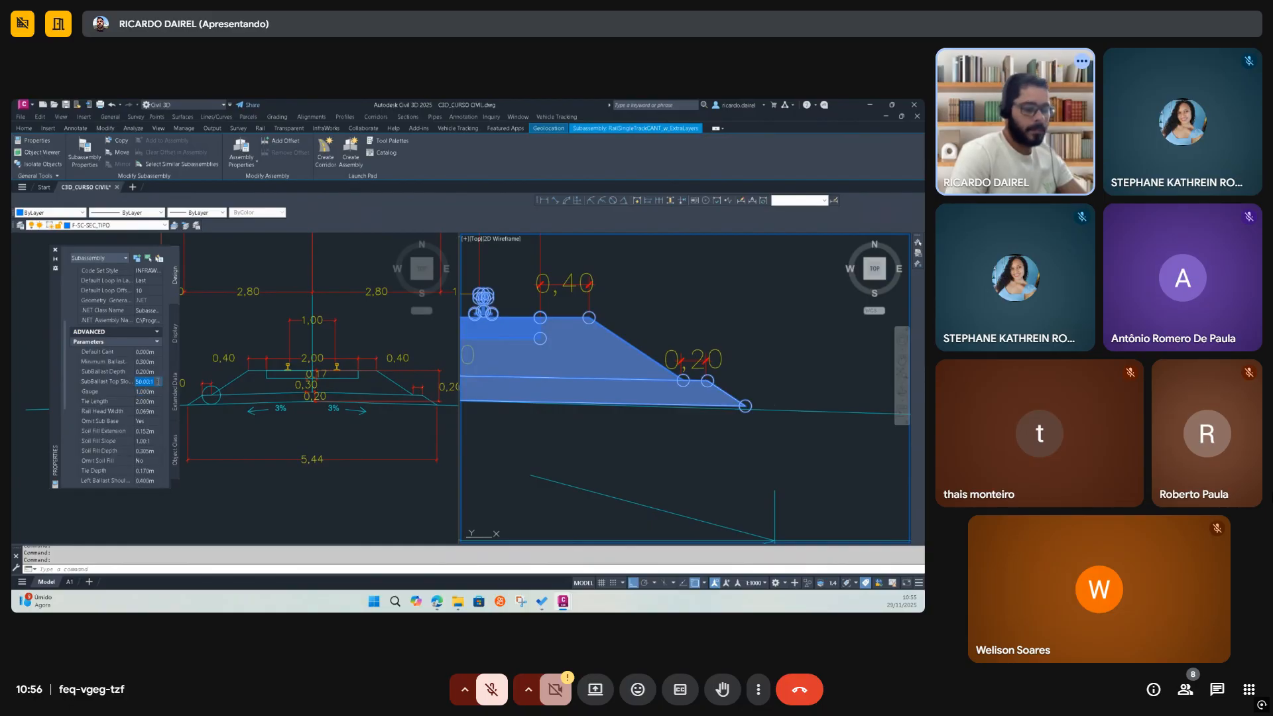
{"action": "type", "text": "40"}
{"action": "key", "text": "Tab"}
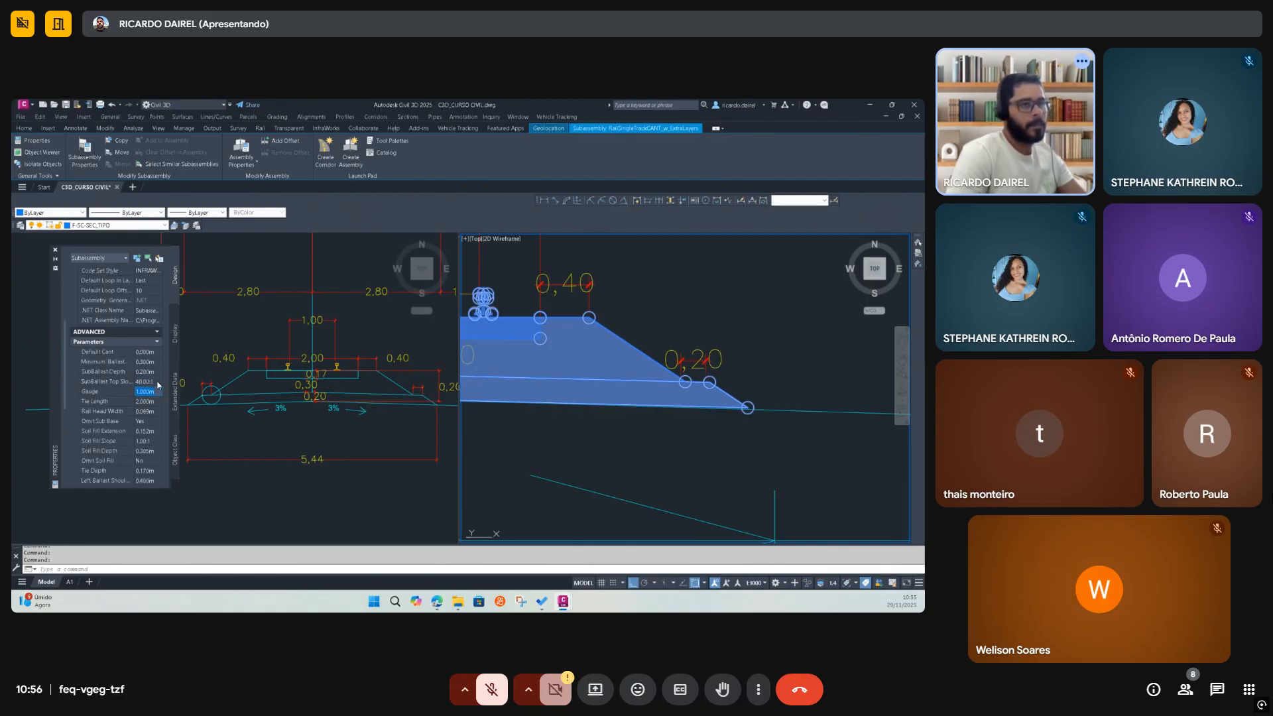
{"action": "left_click", "coordinate": [157, 382]}
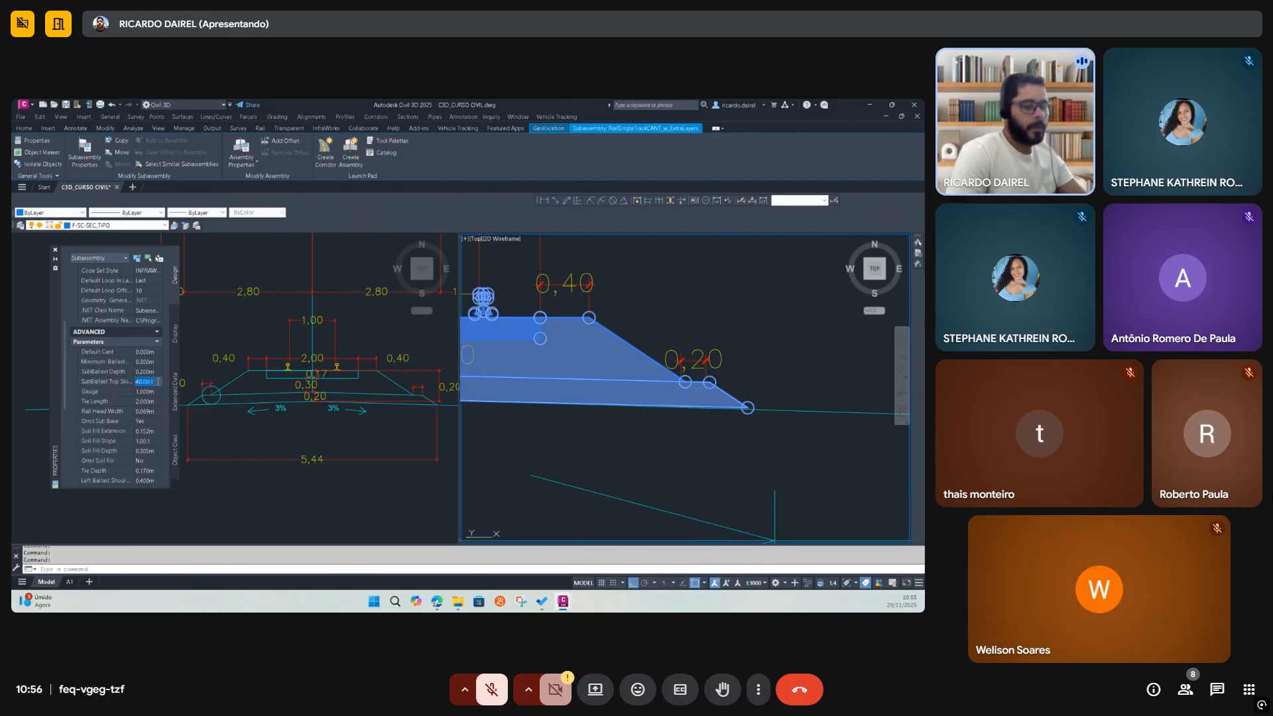
{"action": "type", "text": "45"}
{"action": "key", "text": "Tab"}
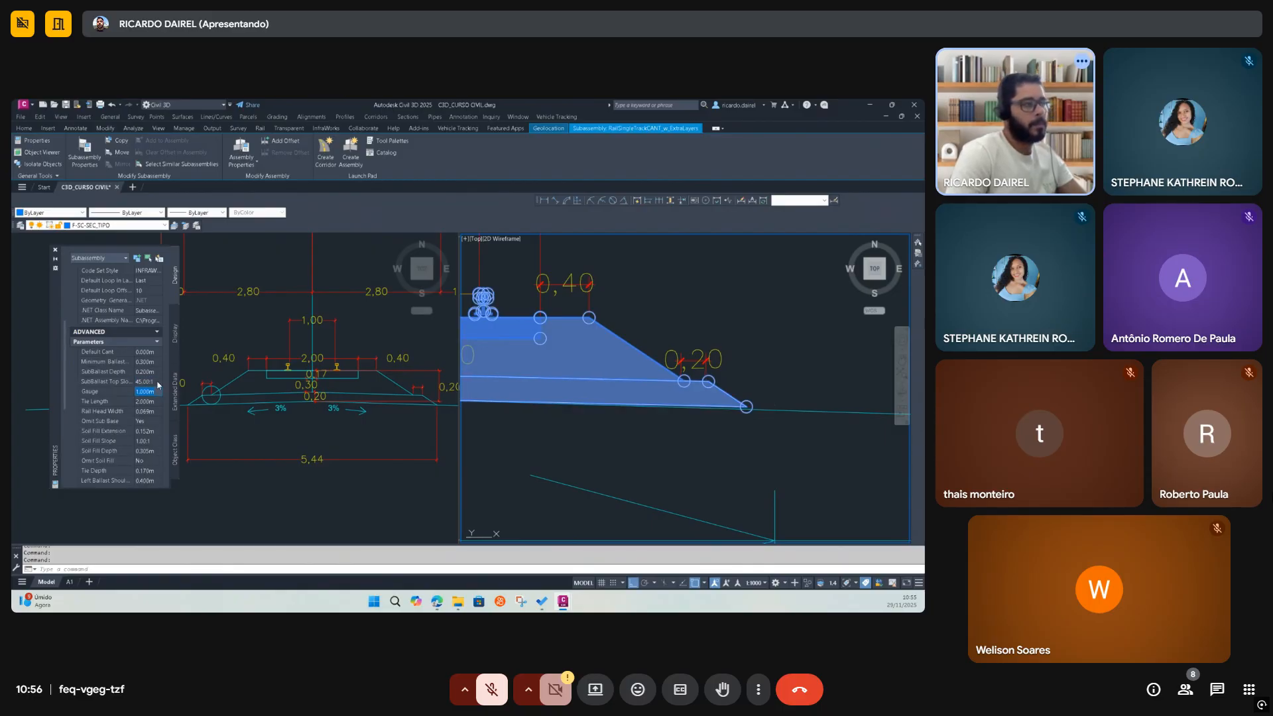
{"action": "left_click", "coordinate": [158, 382]}
{"action": "type", "text": "30"}
{"action": "key", "text": "Tab"}
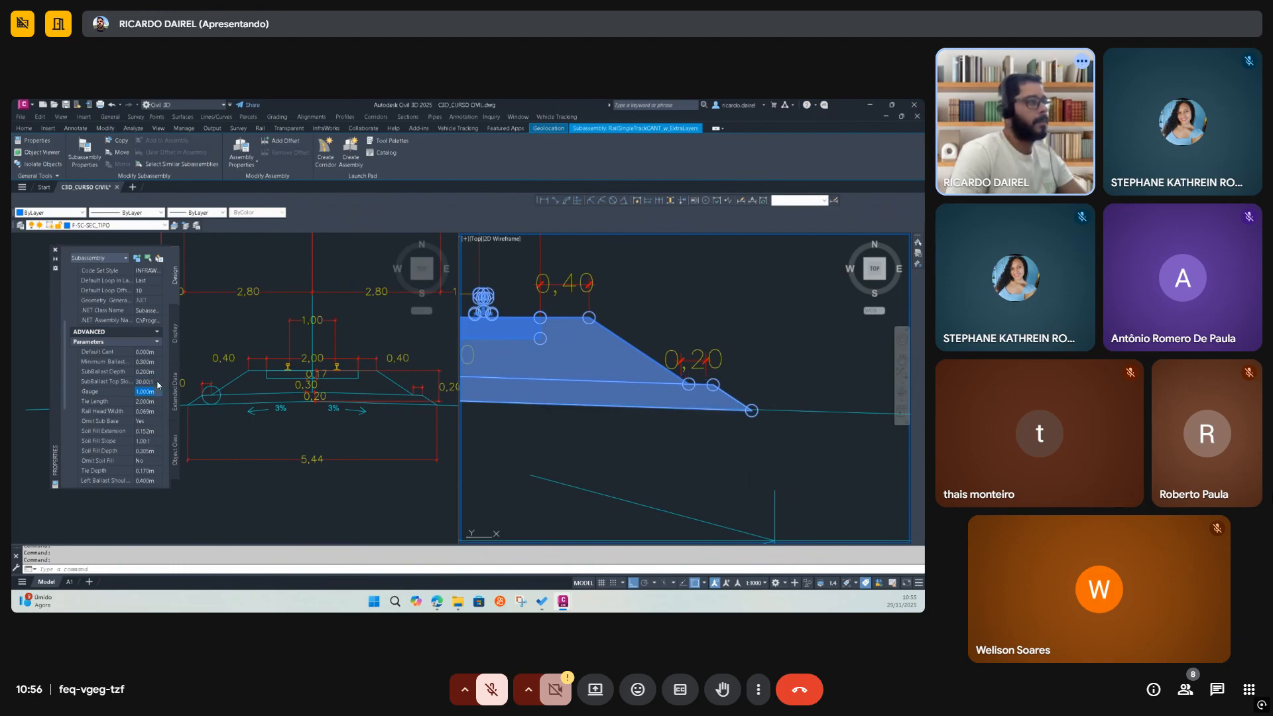
Set the railway track subassembly's SubBallast Top Slope to 35:1
{"action": "left_click", "coordinate": [158, 382]}
{"action": "type", "text": "35"}
{"action": "key", "text": "Tab"}
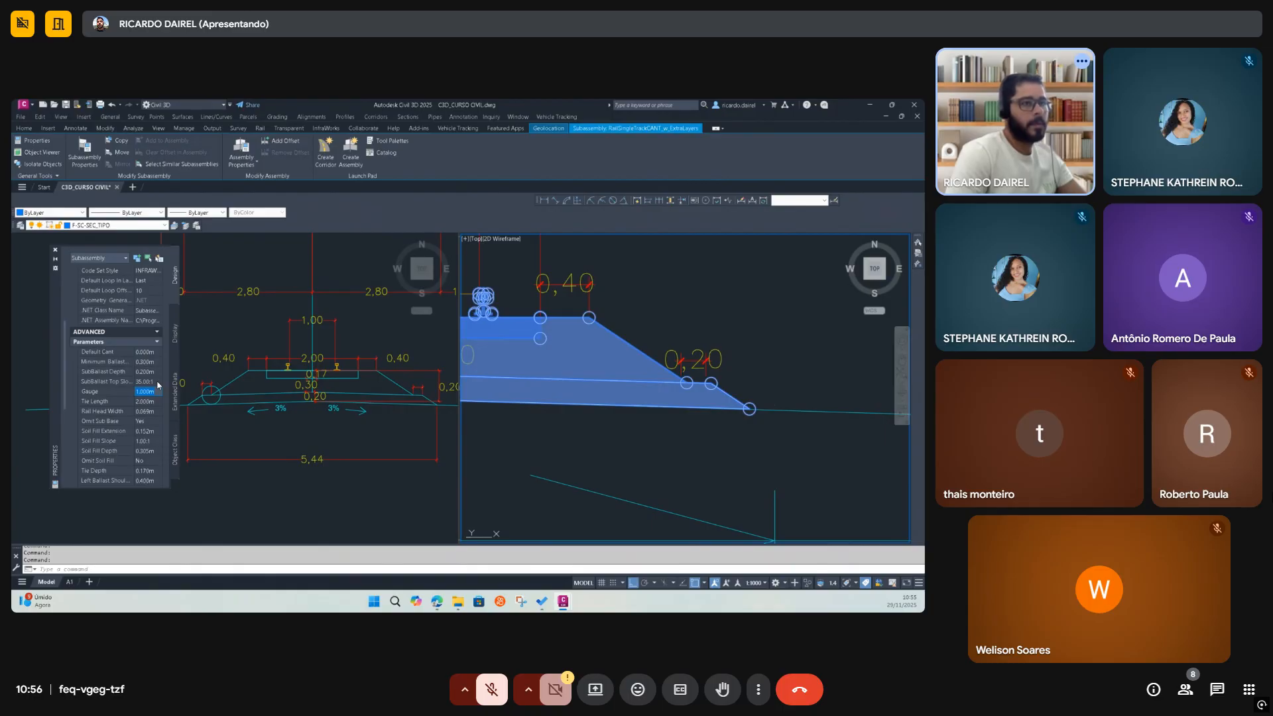
{"action": "scroll", "coordinate": [790, 395], "scroll_direction": "down", "scroll_amount": 5}
{"action": "scroll", "coordinate": [586, 401], "scroll_direction": "up", "scroll_amount": 2}
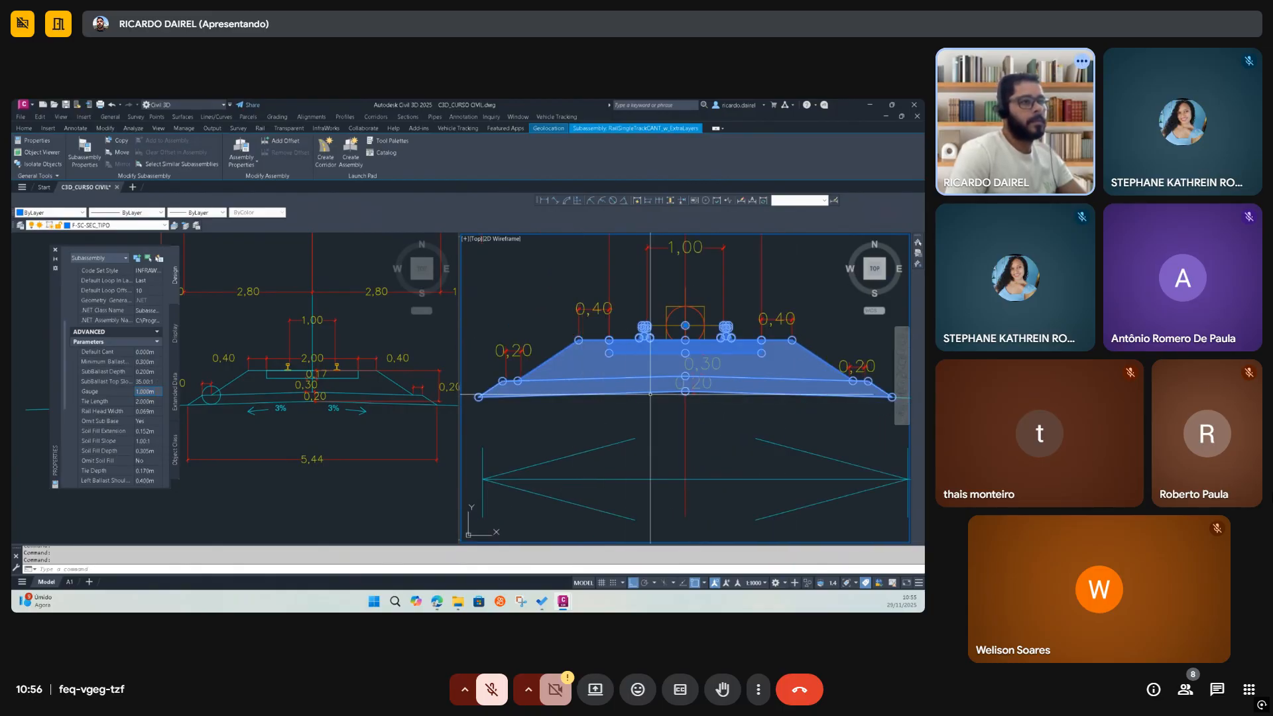
{"action": "key", "text": "Escape"}
Reselect the railway track subassembly and review its ballast and sub-ballast parameters
{"action": "left_click", "coordinate": [724, 394]}
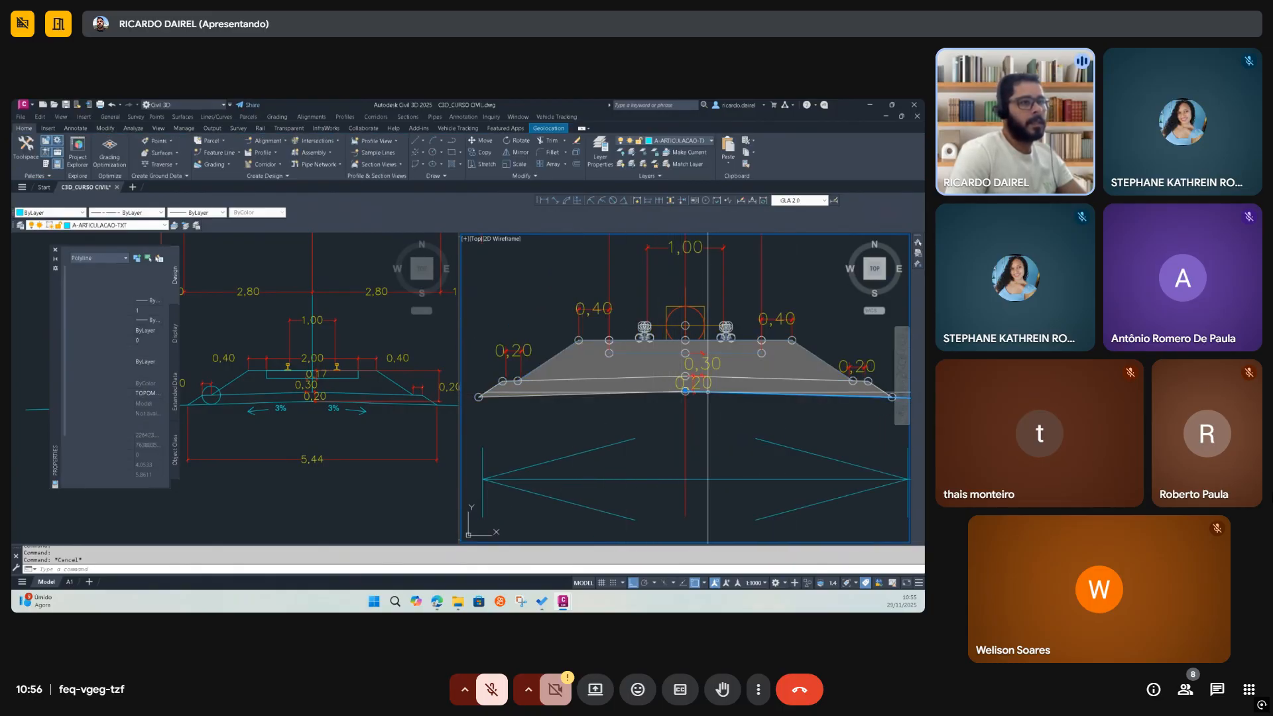
{"action": "middle_click_drag", "start_coordinate": [725, 405], "coordinate": [645, 425]}
{"action": "key", "text": "Escape"}
{"action": "left_click", "coordinate": [712, 398]}
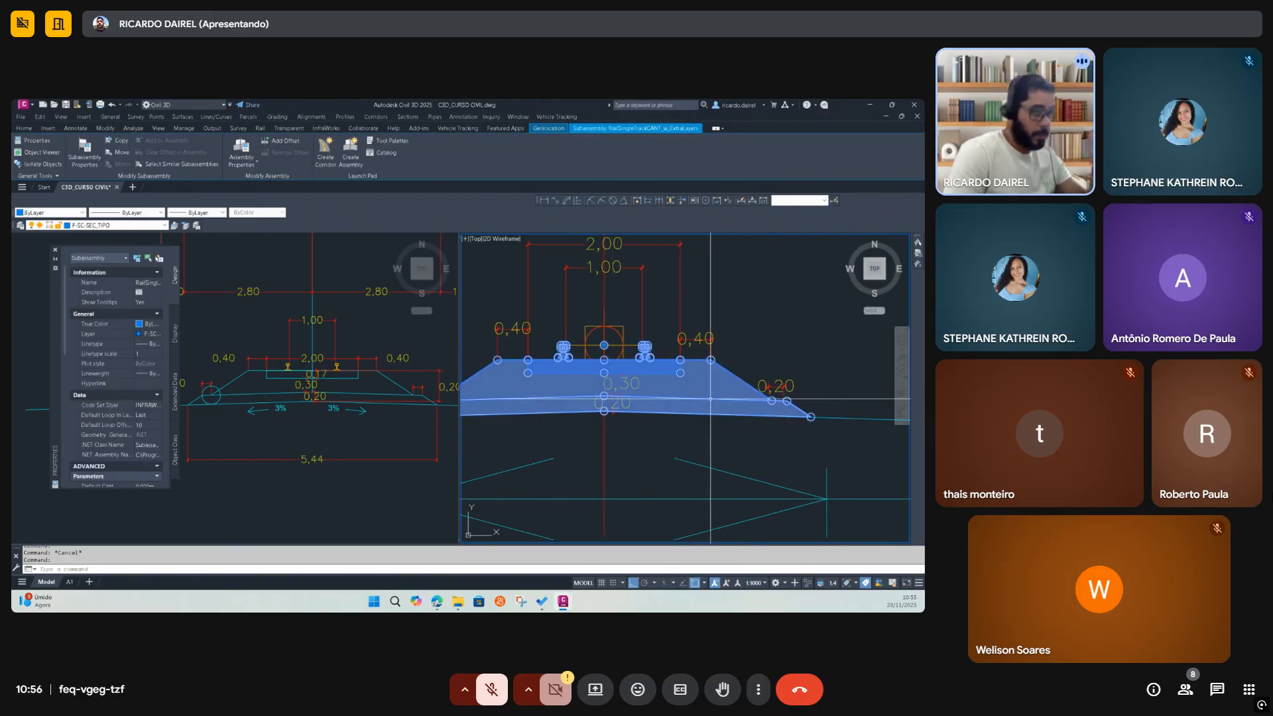
{"action": "scroll", "coordinate": [708, 399], "scroll_direction": "down", "scroll_amount": 2}
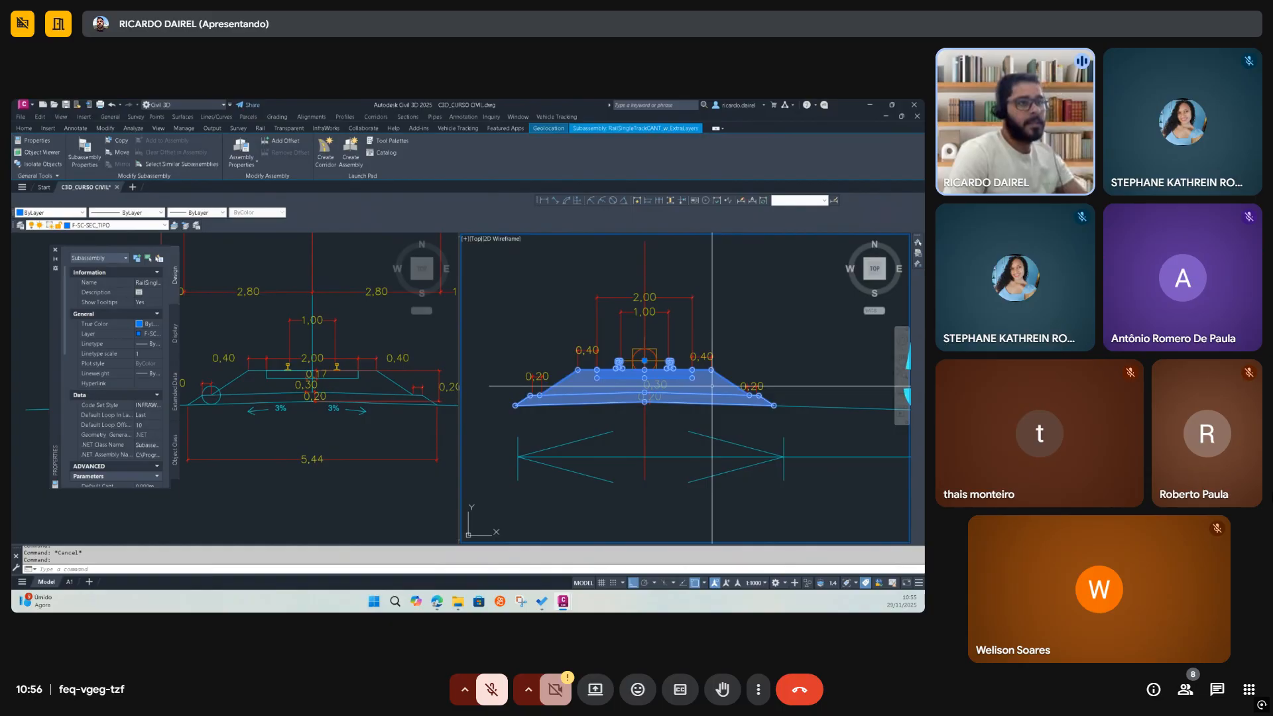
{"action": "scroll", "coordinate": [113, 432], "scroll_direction": "down", "scroll_amount": 3}
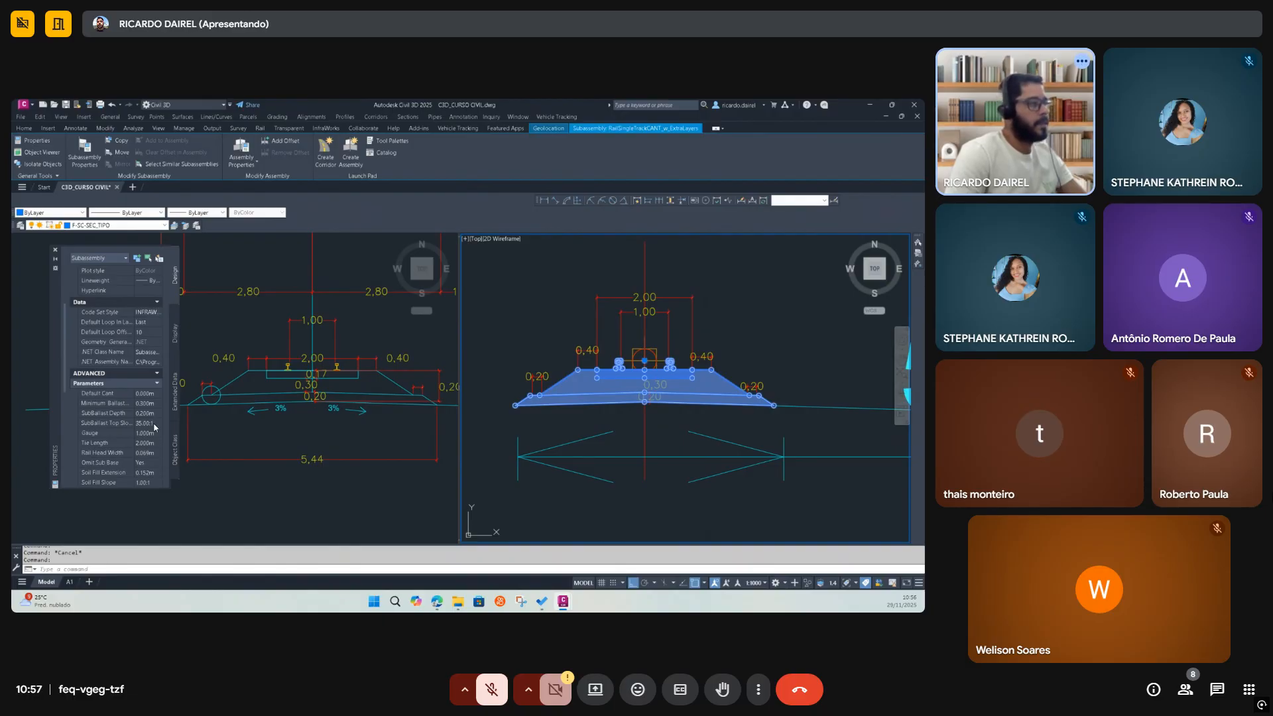
Examine the slope parameter of the left link in the assembly dimensioned 7,6
{"action": "left_click", "coordinate": [302, 387]}
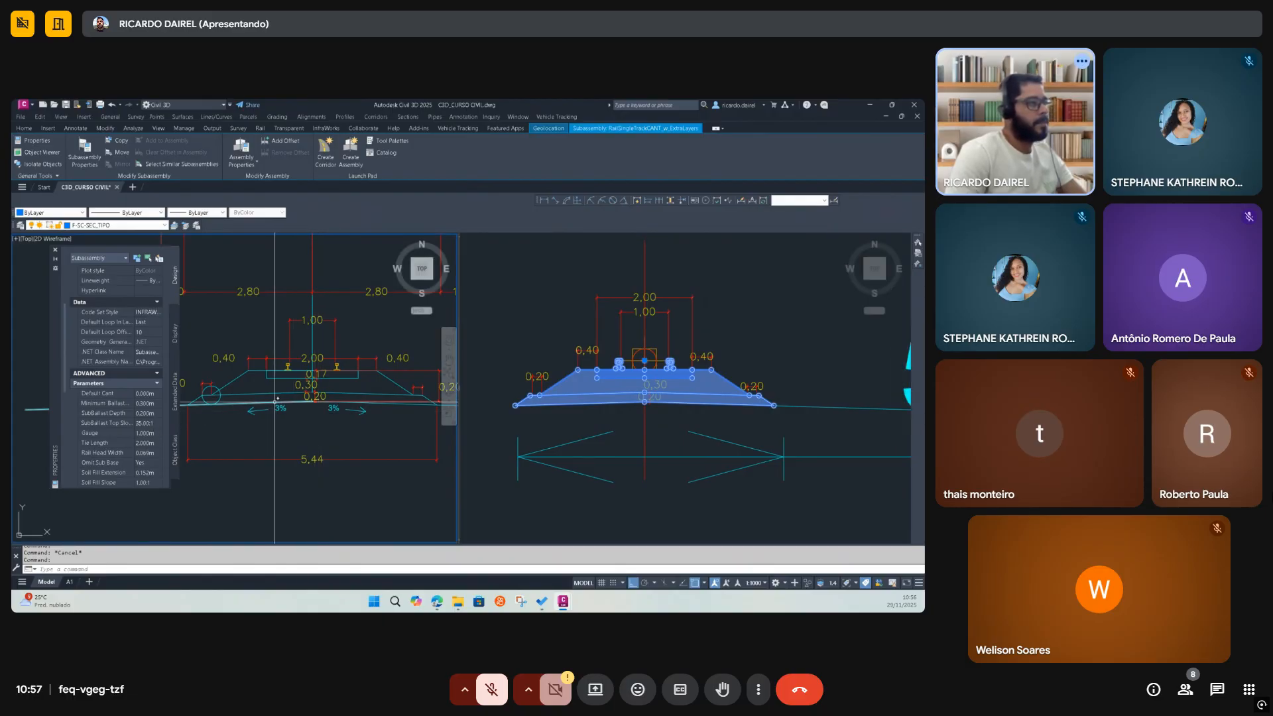
{"action": "scroll", "coordinate": [331, 404], "scroll_direction": "down", "scroll_amount": 4}
{"action": "scroll", "coordinate": [331, 405], "scroll_direction": "down", "scroll_amount": 5}
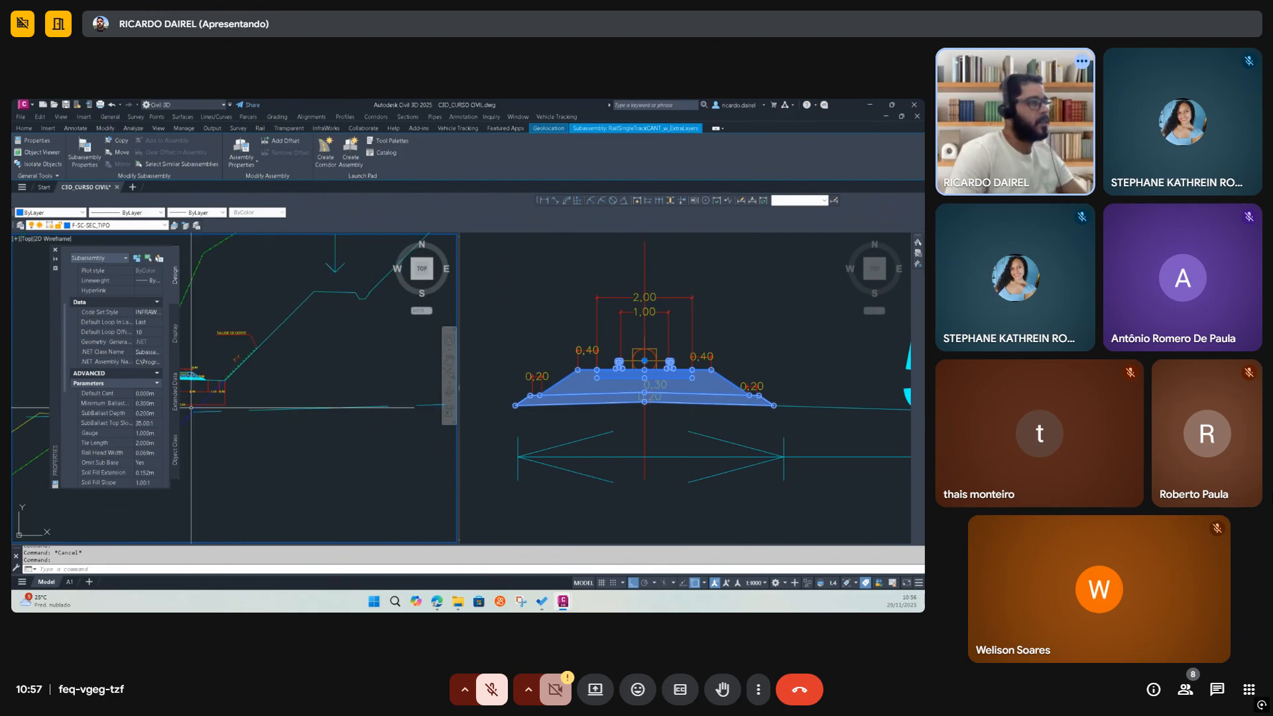
{"action": "scroll", "coordinate": [319, 347], "scroll_direction": "up", "scroll_amount": 6}
{"action": "scroll", "coordinate": [307, 359], "scroll_direction": "up", "scroll_amount": 3}
{"action": "left_click", "coordinate": [298, 377]}
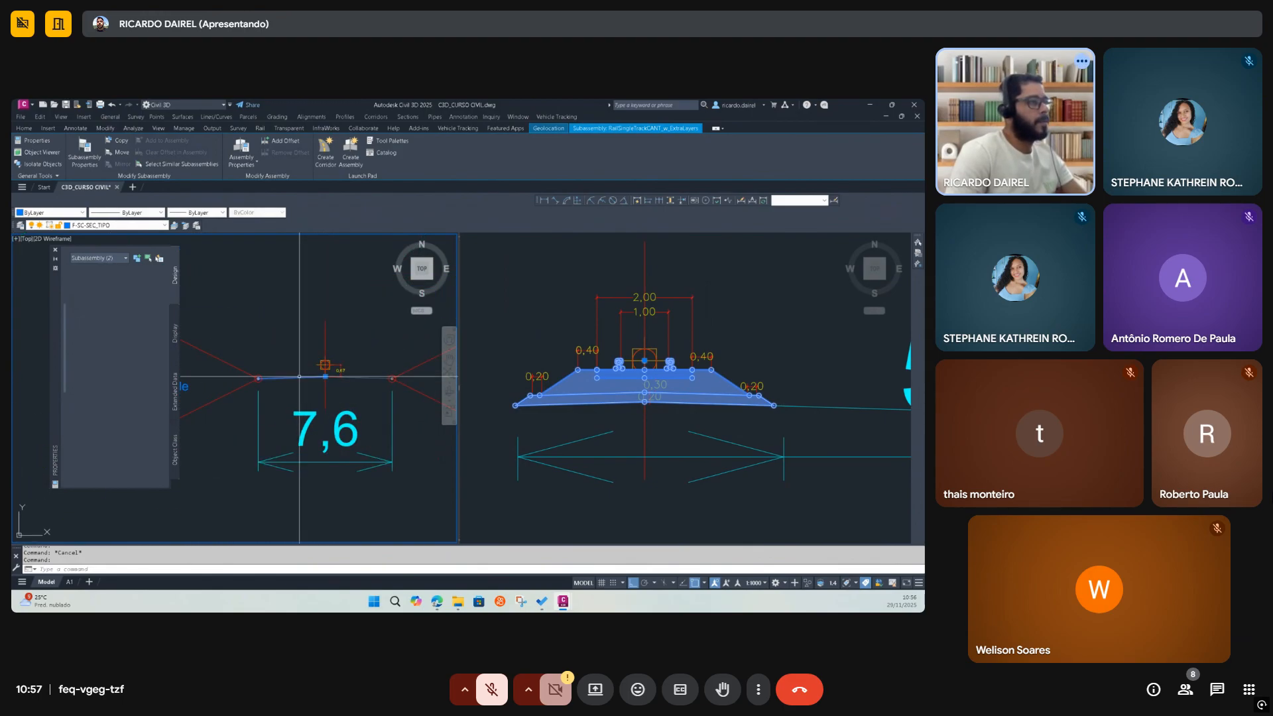
{"action": "key", "text": "Escape"}
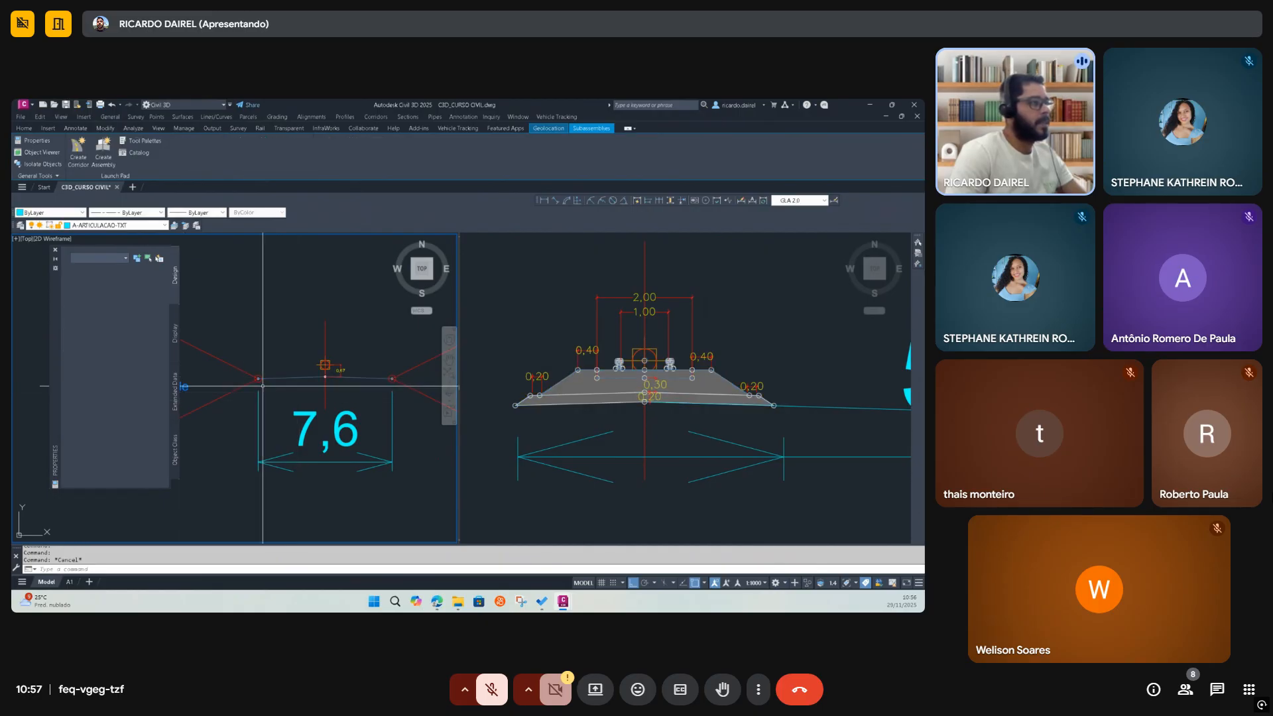
{"action": "left_click", "coordinate": [292, 377]}
{"action": "scroll", "coordinate": [161, 428], "scroll_direction": "down", "scroll_amount": 3}
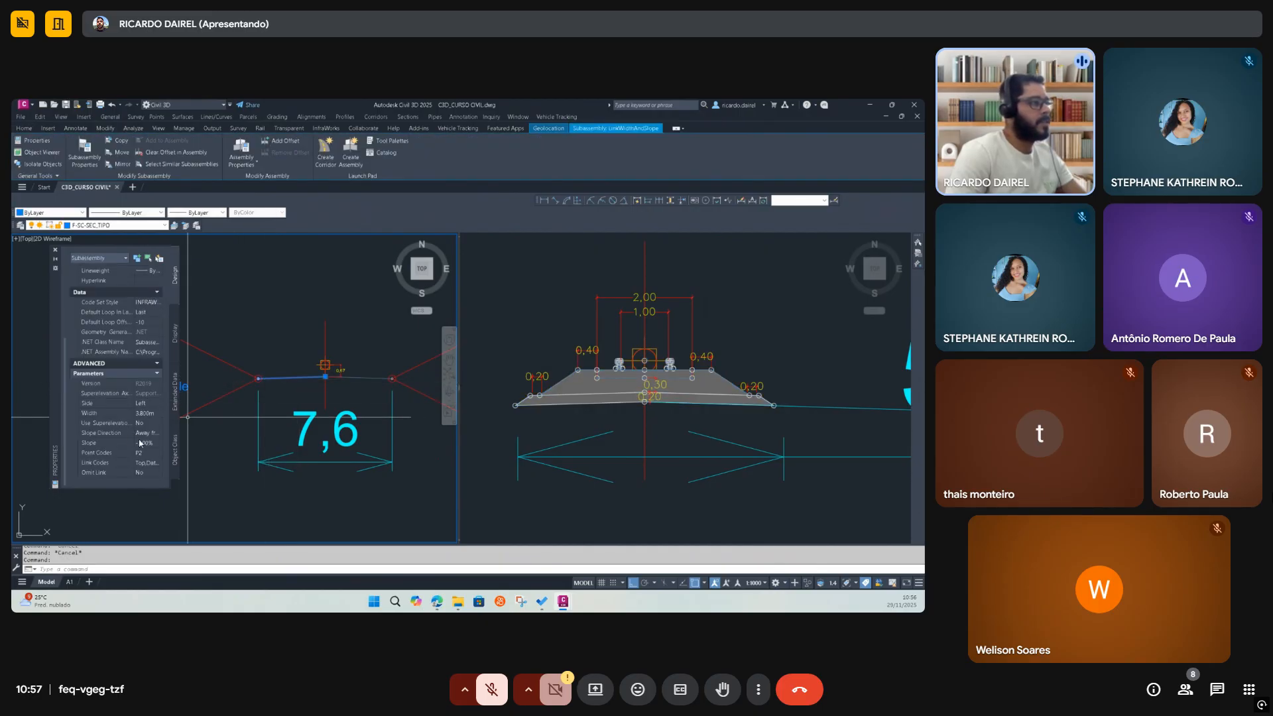
{"action": "scroll", "coordinate": [277, 378], "scroll_direction": "up", "scroll_amount": 2}
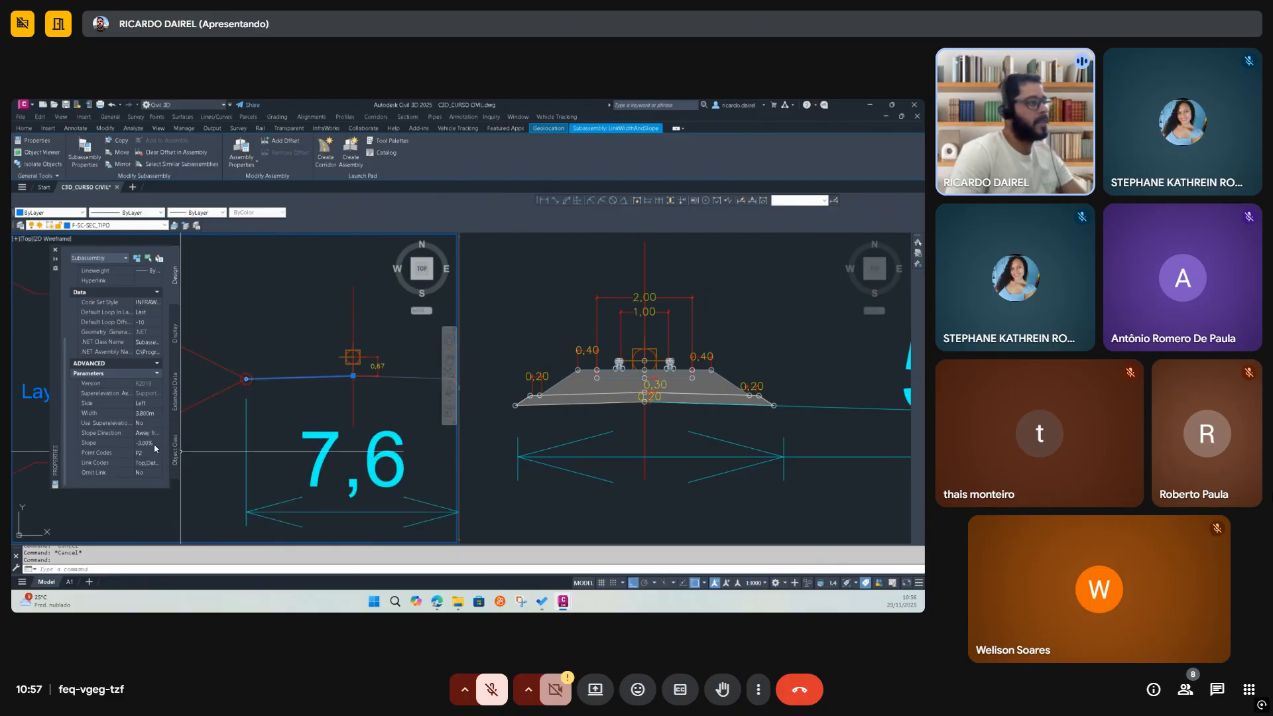
{"action": "key", "text": "Escape"}
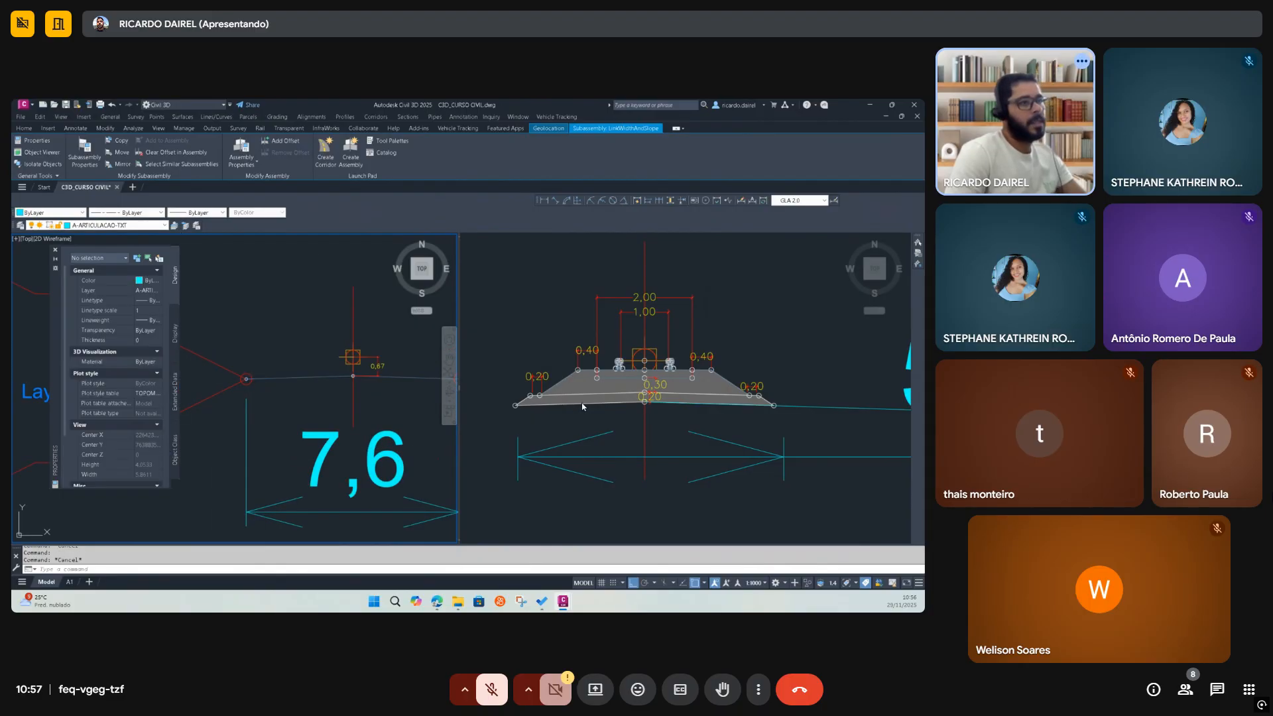
Check the railway track subassembly's parameters and compare its base with the sloped guide polyline at its outer corner
{"action": "left_click", "coordinate": [581, 404]}
{"action": "left_click", "coordinate": [579, 404]}
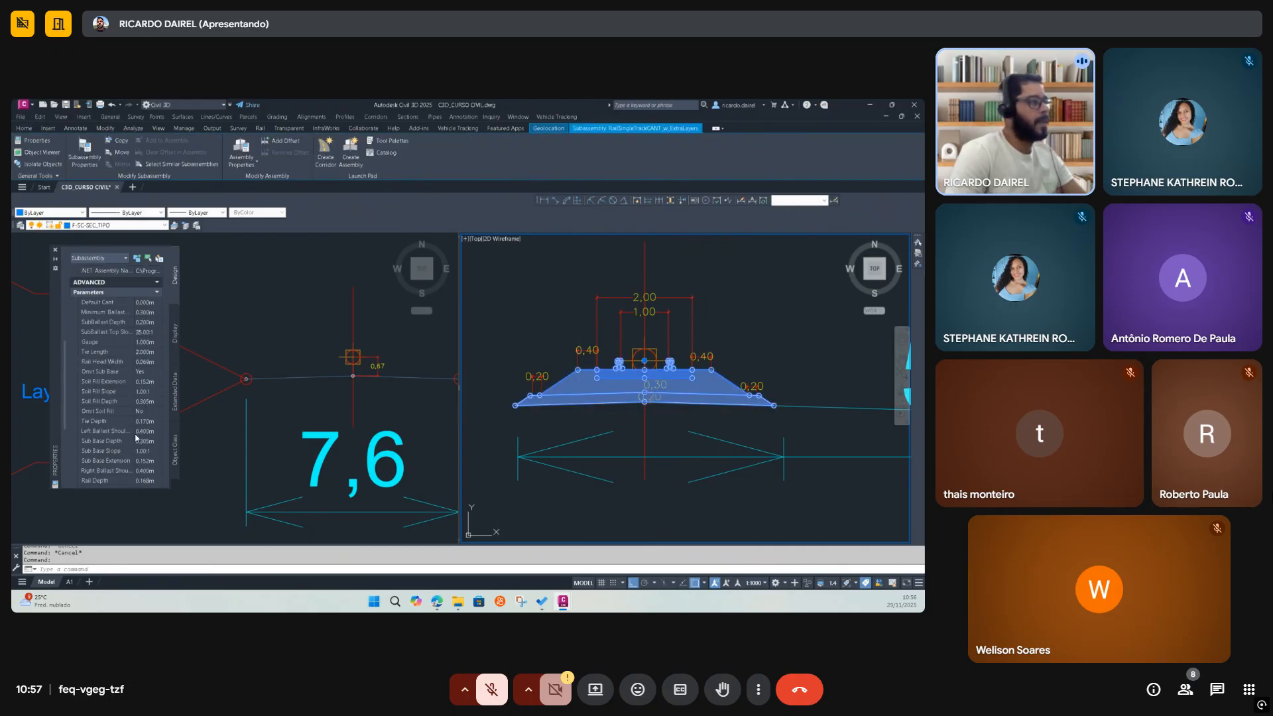
{"action": "scroll", "coordinate": [159, 402], "scroll_direction": "up", "scroll_amount": 3}
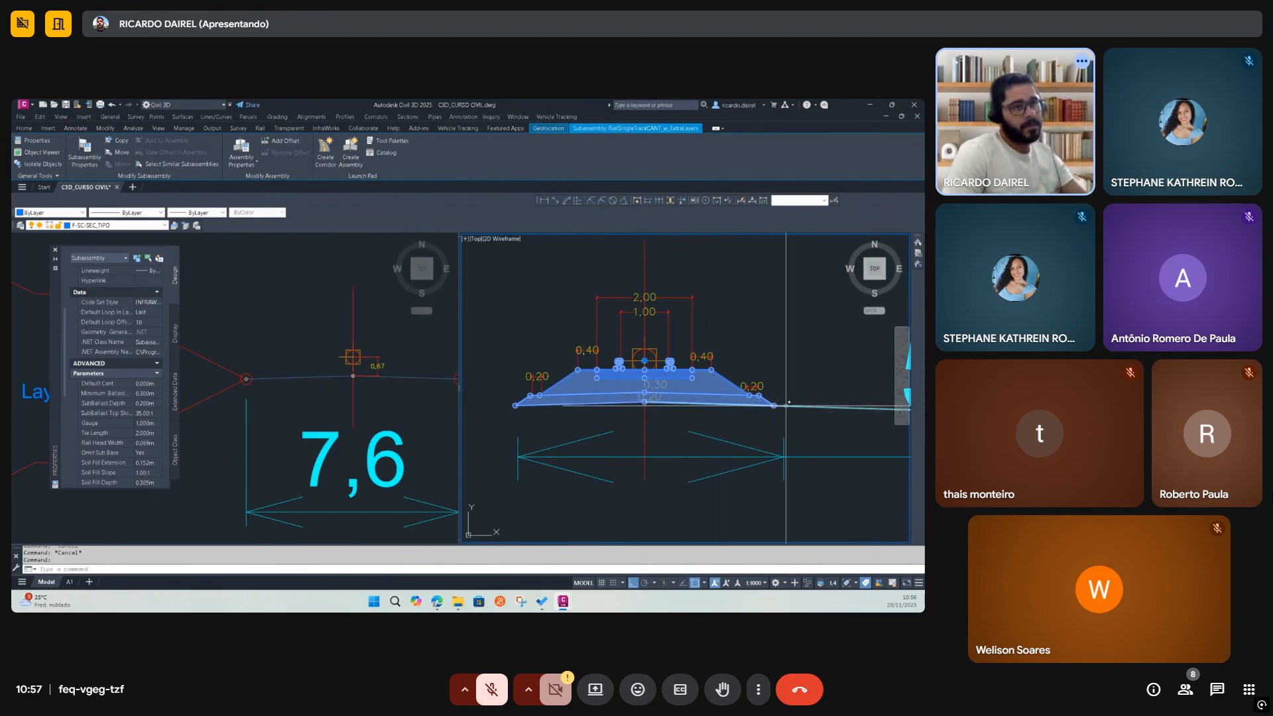
{"action": "key", "text": "Escape"}
{"action": "scroll", "coordinate": [789, 406], "scroll_direction": "up", "scroll_amount": 4}
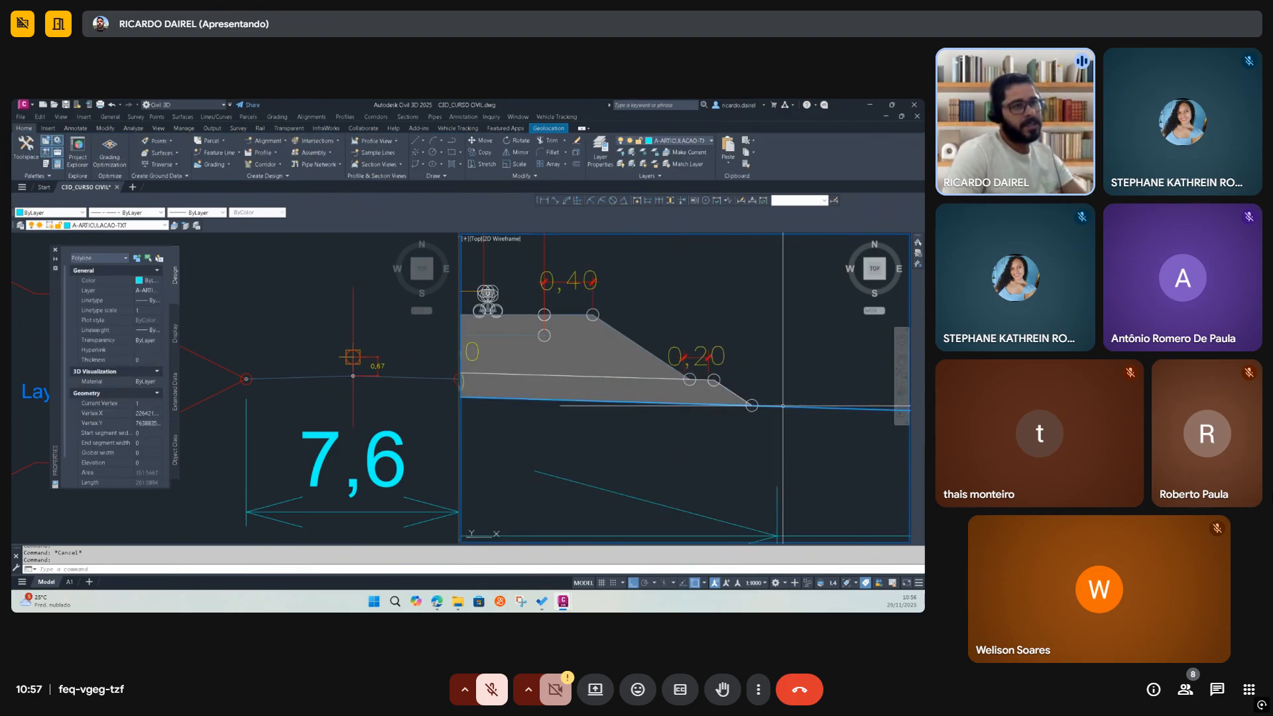
{"action": "left_click", "coordinate": [740, 400]}
{"action": "scroll", "coordinate": [746, 402], "scroll_direction": "down", "scroll_amount": 2}
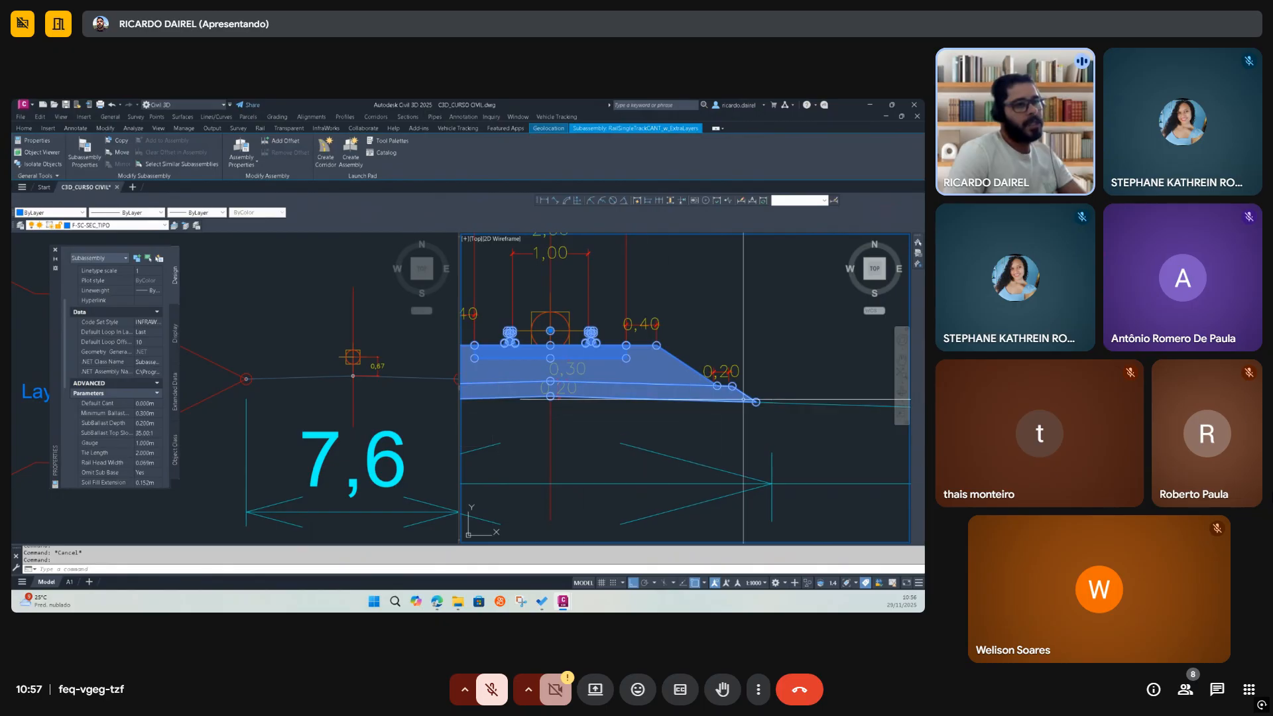
{"action": "scroll", "coordinate": [765, 403], "scroll_direction": "down", "scroll_amount": 1}
Delete the sloped guide polyline under the railway track subassembly
{"action": "left_click", "coordinate": [782, 405]}
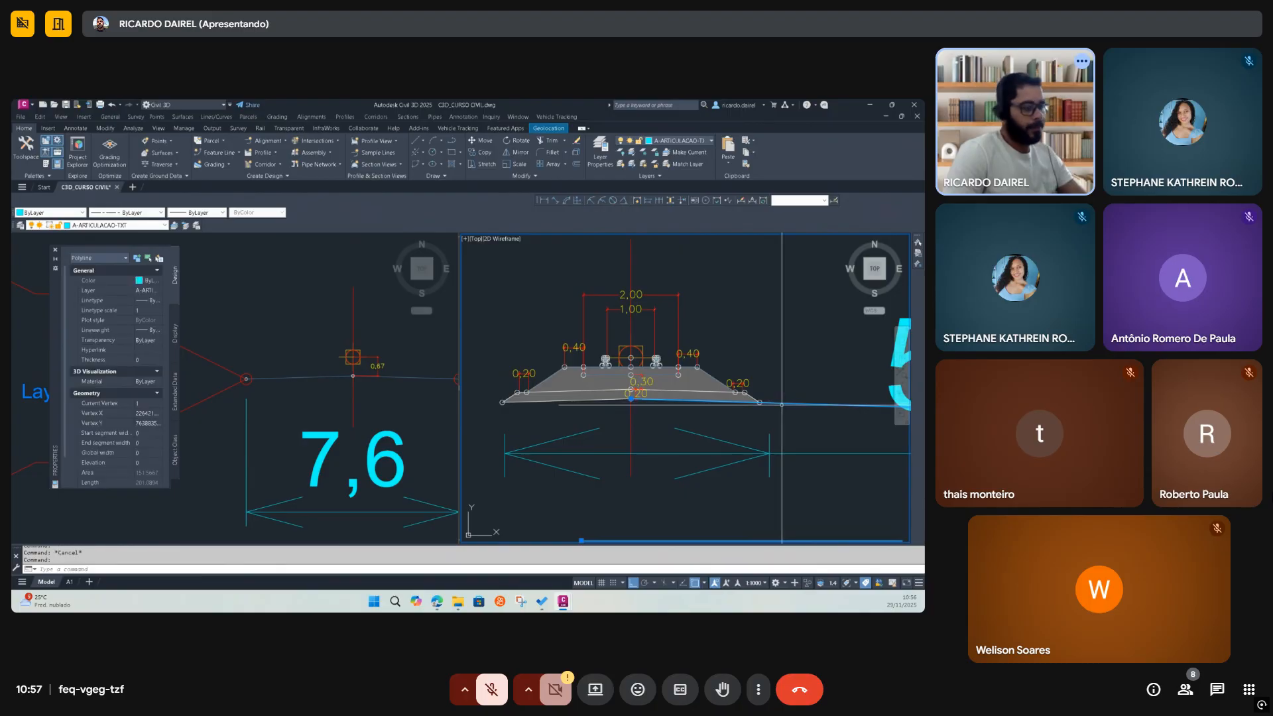
{"action": "key", "text": "Delete"}
Examine the railway track subassembly's full parameter list, from Default Cant to the Omit options
{"action": "left_click", "coordinate": [759, 403]}
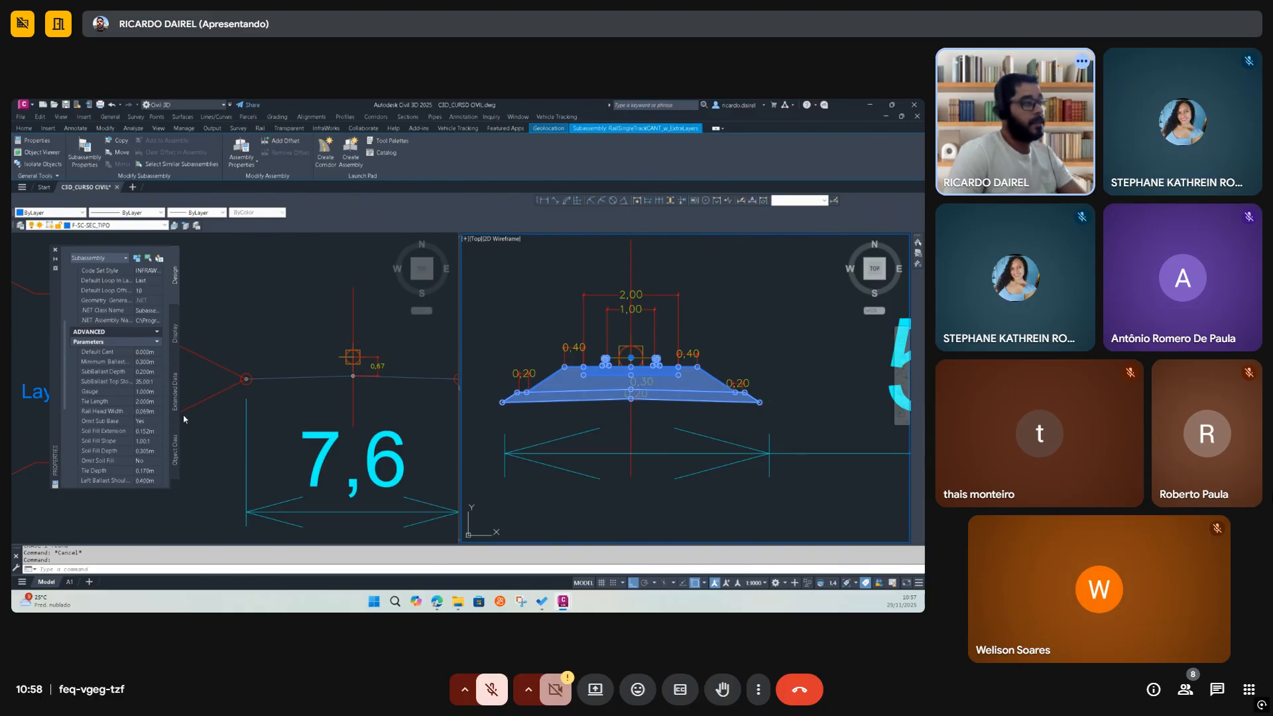
{"action": "scroll", "coordinate": [114, 429], "scroll_direction": "down", "scroll_amount": 2}
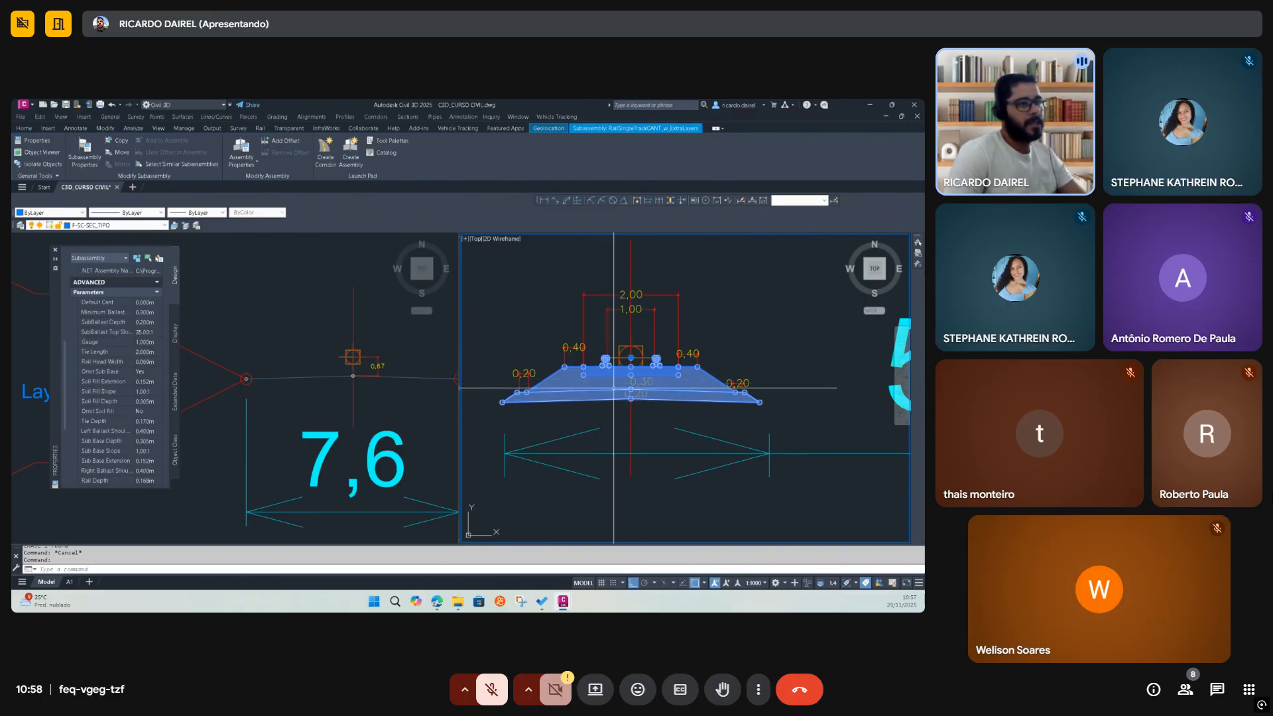
{"action": "scroll", "coordinate": [108, 390], "scroll_direction": "down", "scroll_amount": 5}
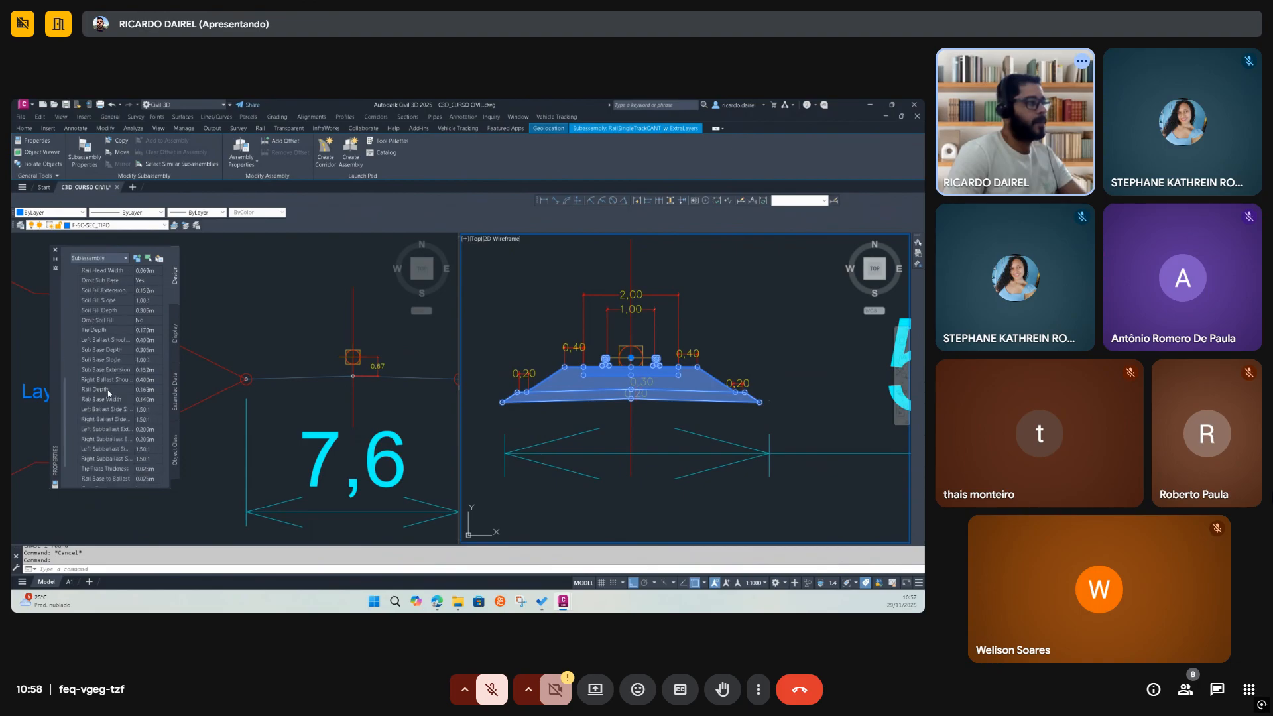
{"action": "scroll", "coordinate": [106, 439], "scroll_direction": "up", "scroll_amount": 1}
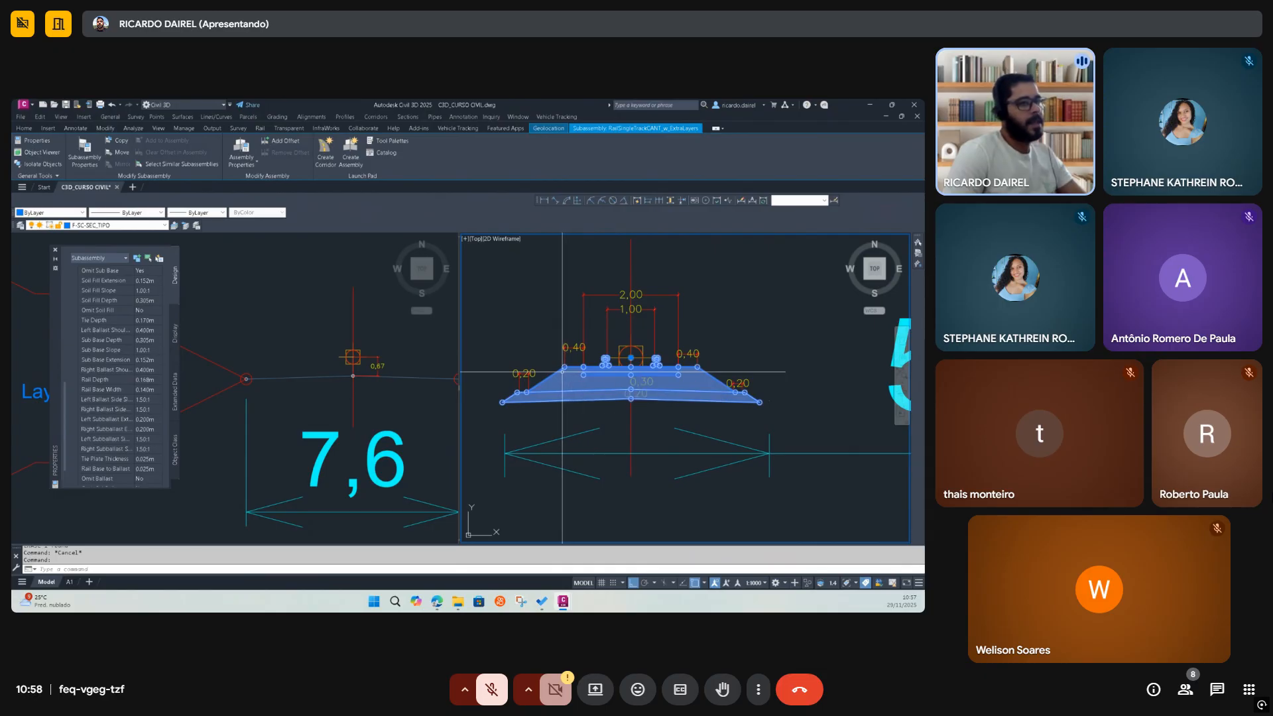
{"action": "scroll", "coordinate": [123, 424], "scroll_direction": "down", "scroll_amount": 1}
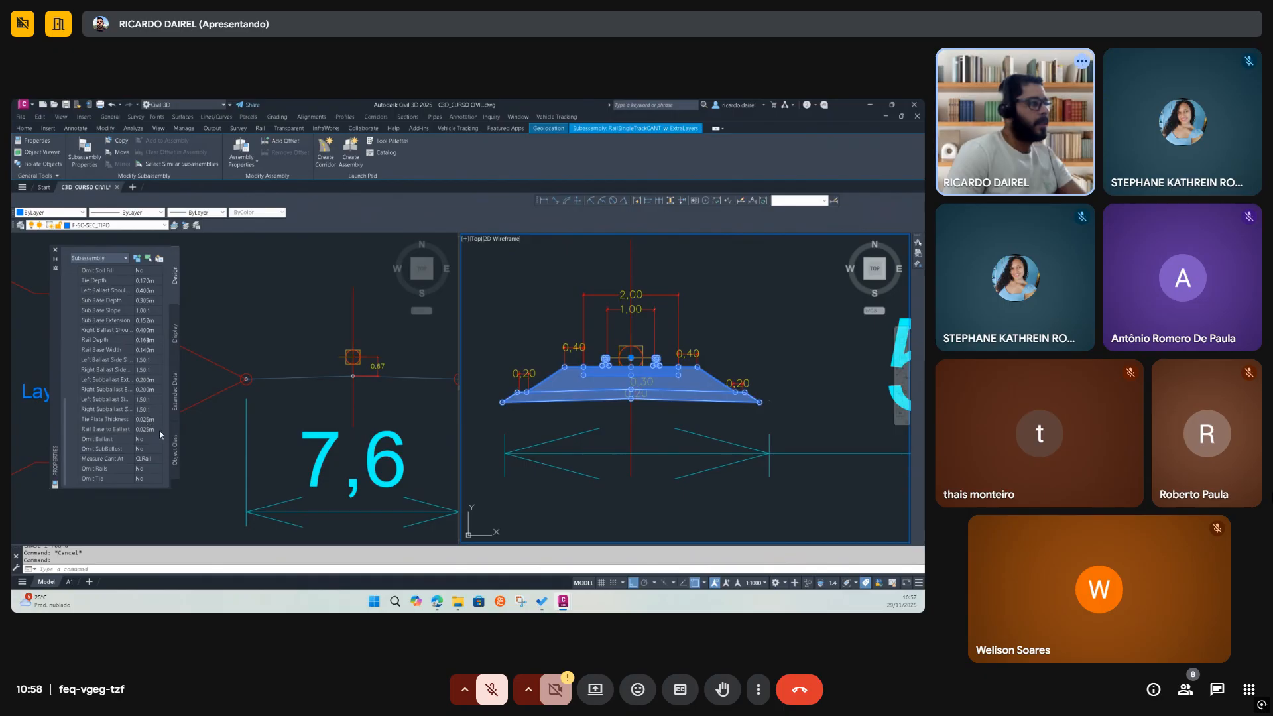
{"action": "scroll", "coordinate": [139, 422], "scroll_direction": "up", "scroll_amount": 1}
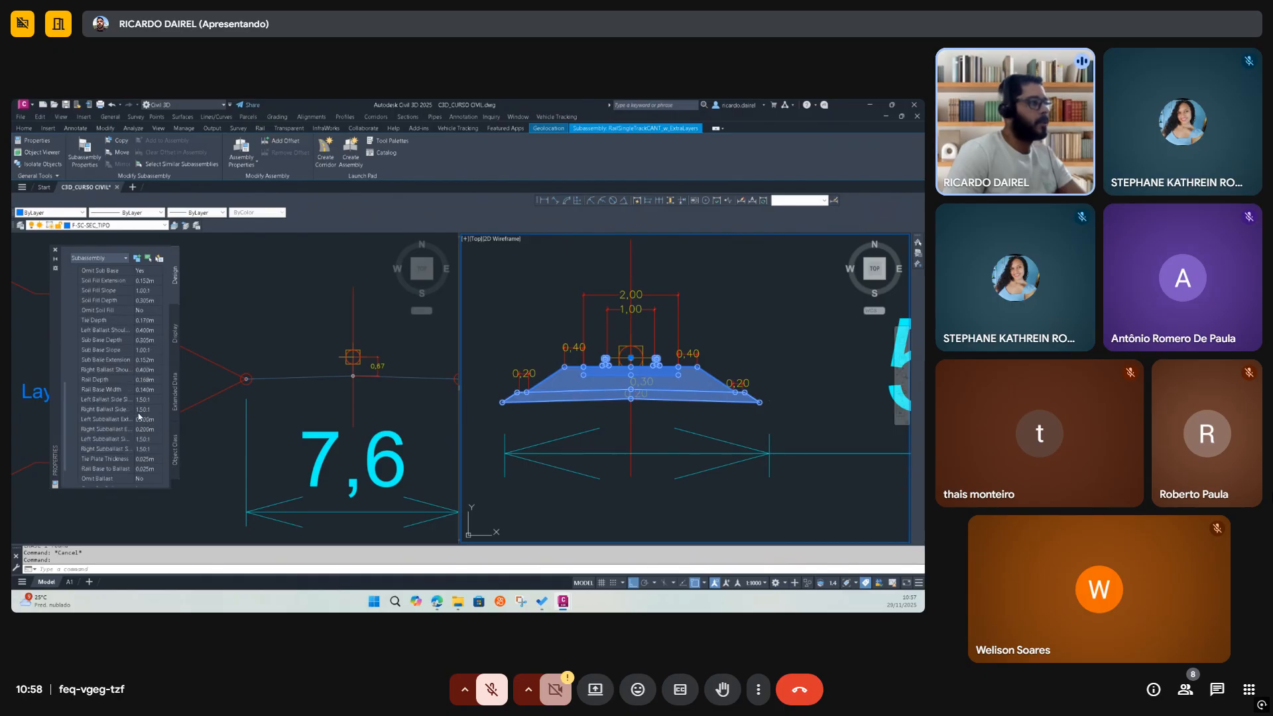
{"action": "scroll", "coordinate": [142, 418], "scroll_direction": "up", "scroll_amount": 2}
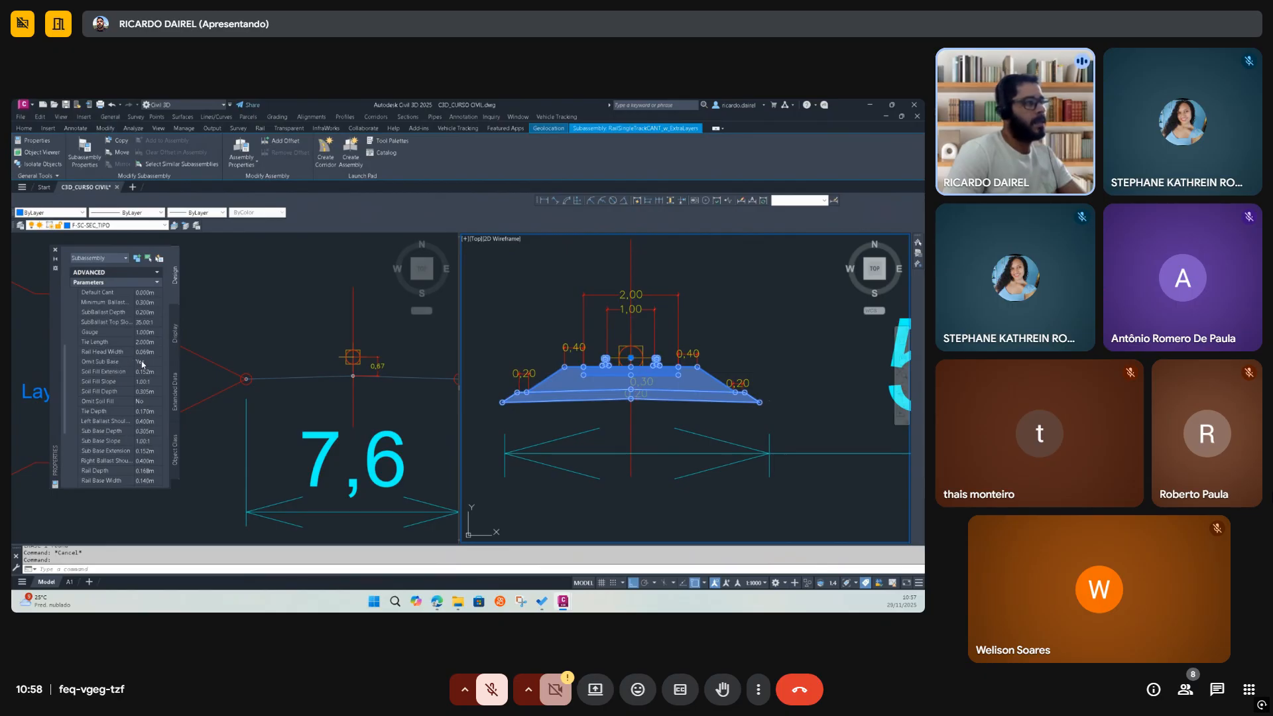
Close the object properties and view the full platform width of the assembly dimensioned 7,6
{"action": "key", "text": "Escape"}
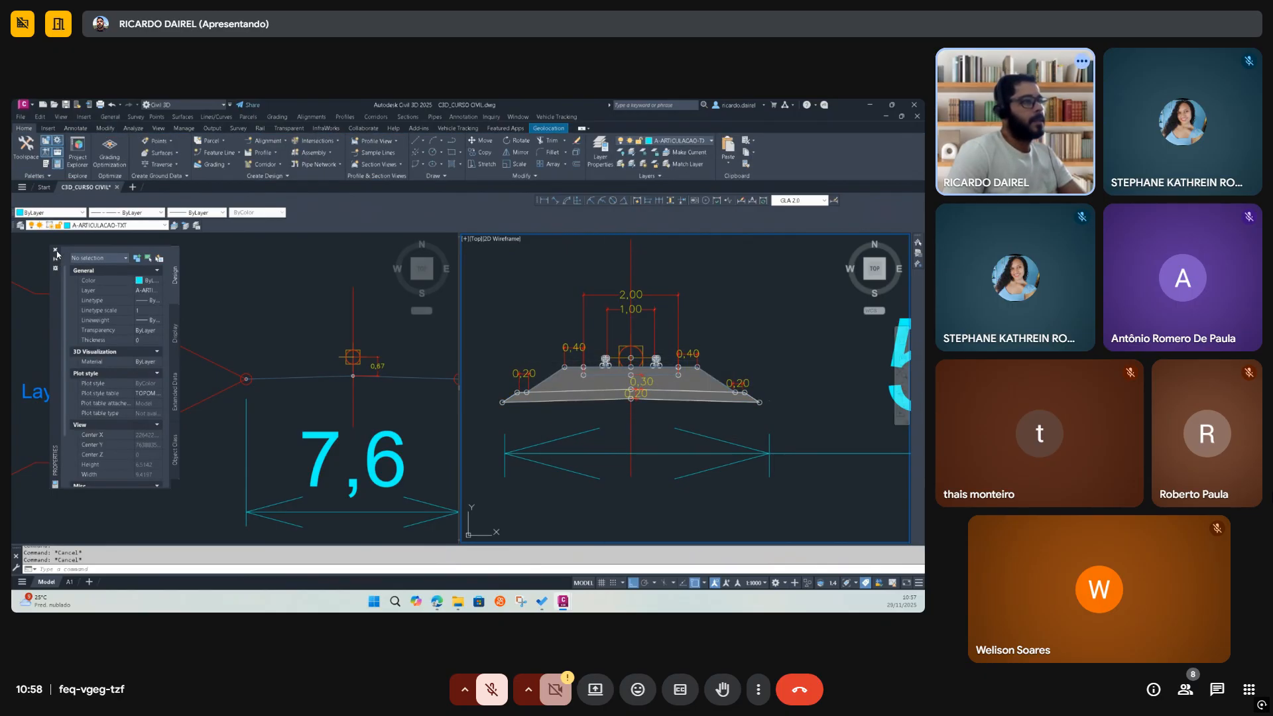
{"action": "left_click", "coordinate": [55, 251]}
{"action": "scroll", "coordinate": [467, 403], "scroll_direction": "down", "scroll_amount": 2}
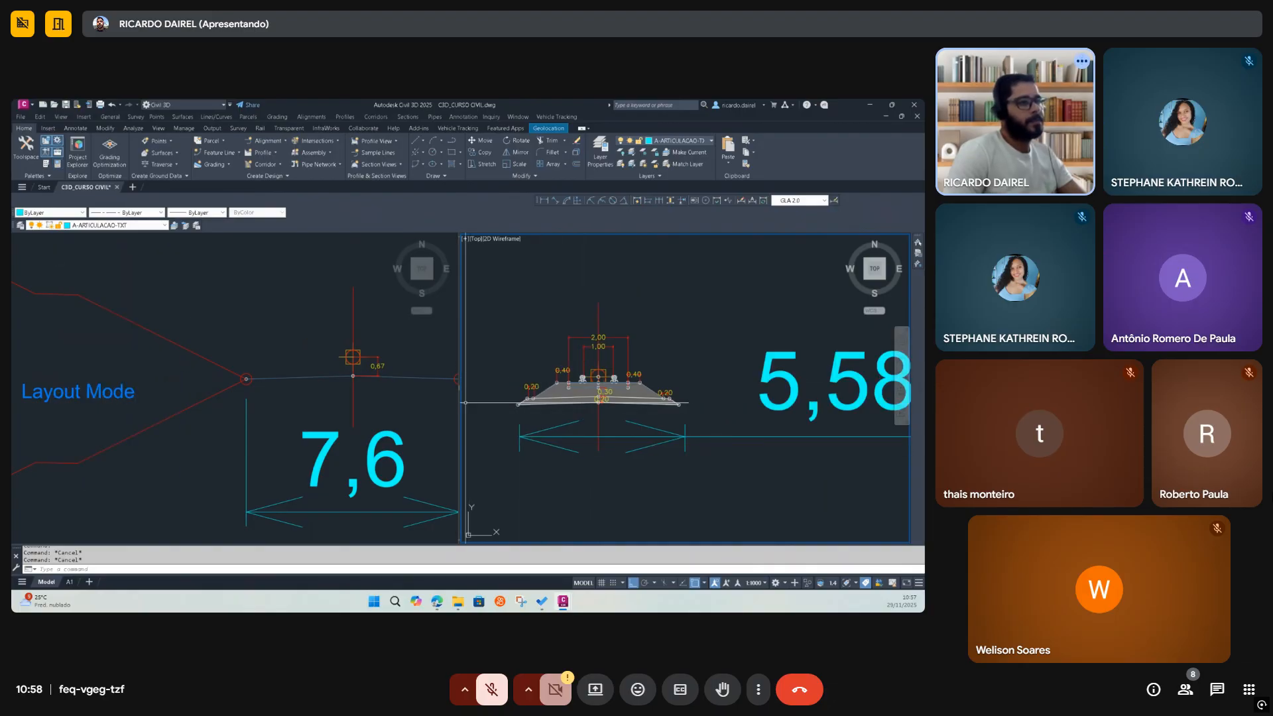
{"action": "left_click", "coordinate": [350, 414]}
{"action": "scroll", "coordinate": [238, 419], "scroll_direction": "down", "scroll_amount": 2}
{"action": "middle_click_drag", "start_coordinate": [342, 411], "coordinate": [305, 411]}
{"action": "scroll", "coordinate": [304, 412], "scroll_direction": "up", "scroll_amount": 1}
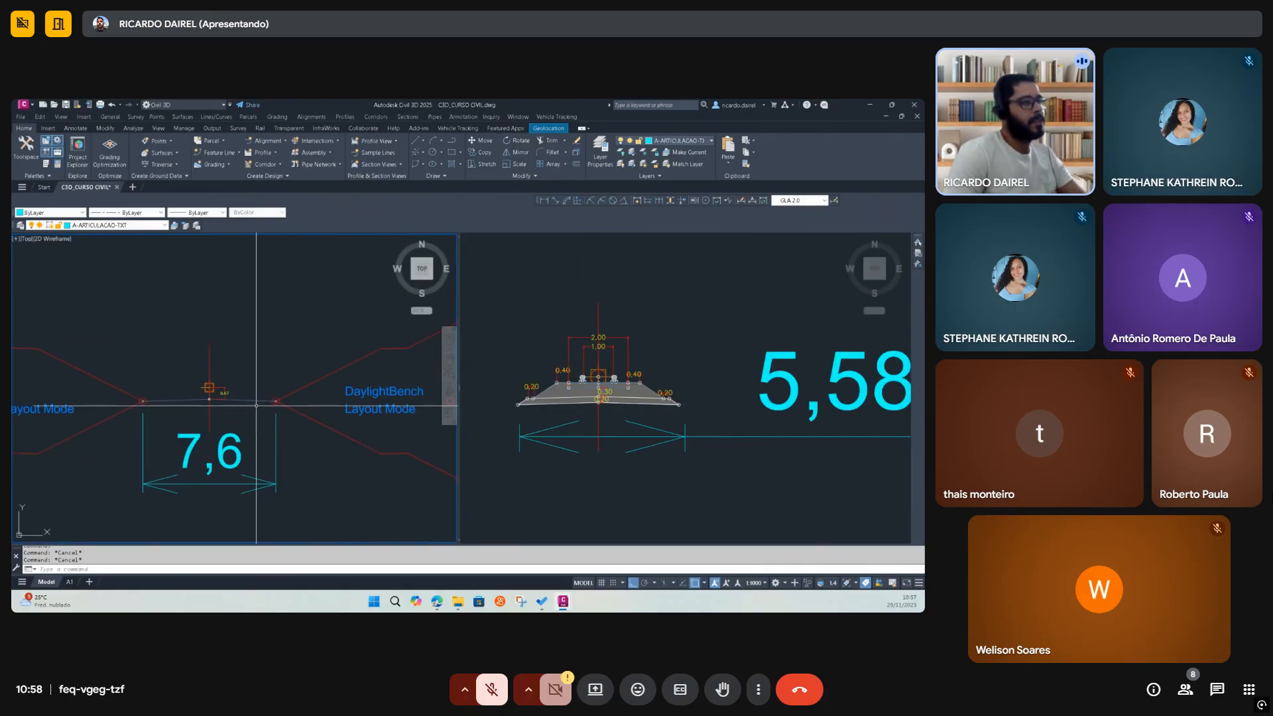
Stretch the right end of the 5,58 dimension onto the track subassembly's outer bottom corner
{"action": "left_click", "coordinate": [608, 412]}
{"action": "left_click", "coordinate": [643, 420]}
{"action": "left_click", "coordinate": [632, 428]}
{"action": "scroll", "coordinate": [695, 402], "scroll_direction": "up", "scroll_amount": 4}
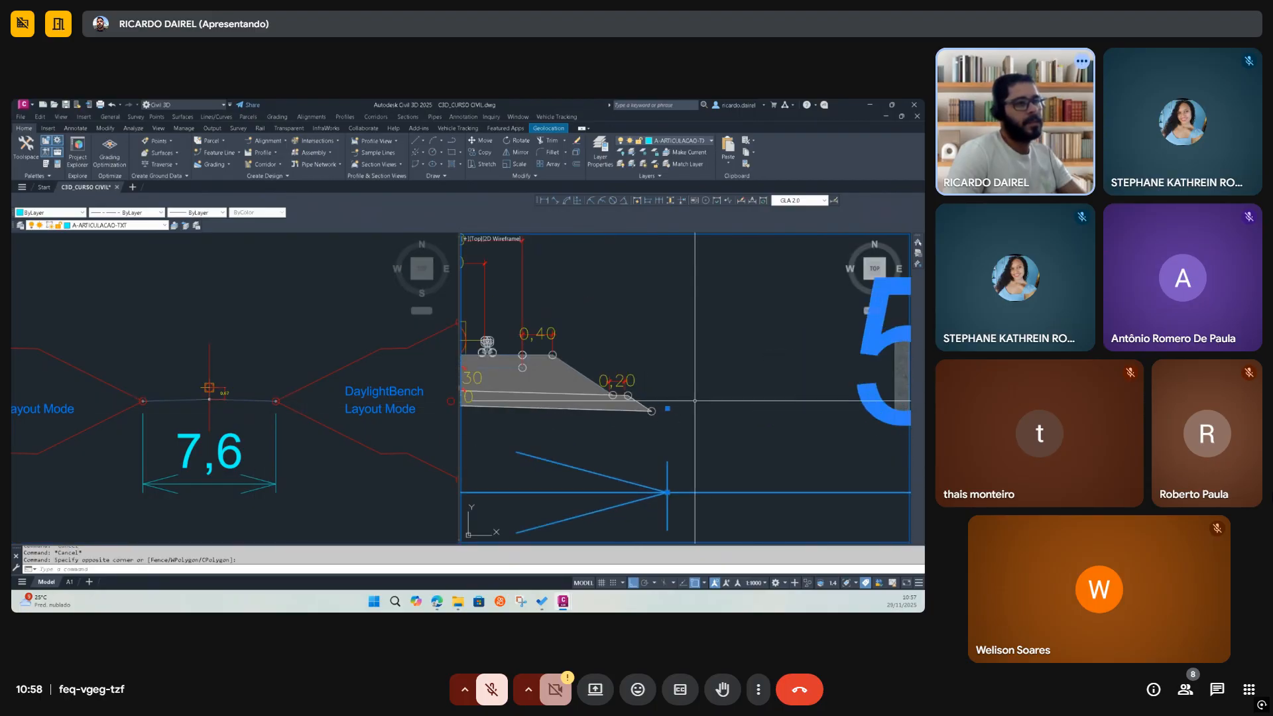
{"action": "left_click", "coordinate": [667, 408]}
{"action": "left_click", "coordinate": [652, 411]}
{"action": "scroll", "coordinate": [654, 411], "scroll_direction": "down", "scroll_amount": 3}
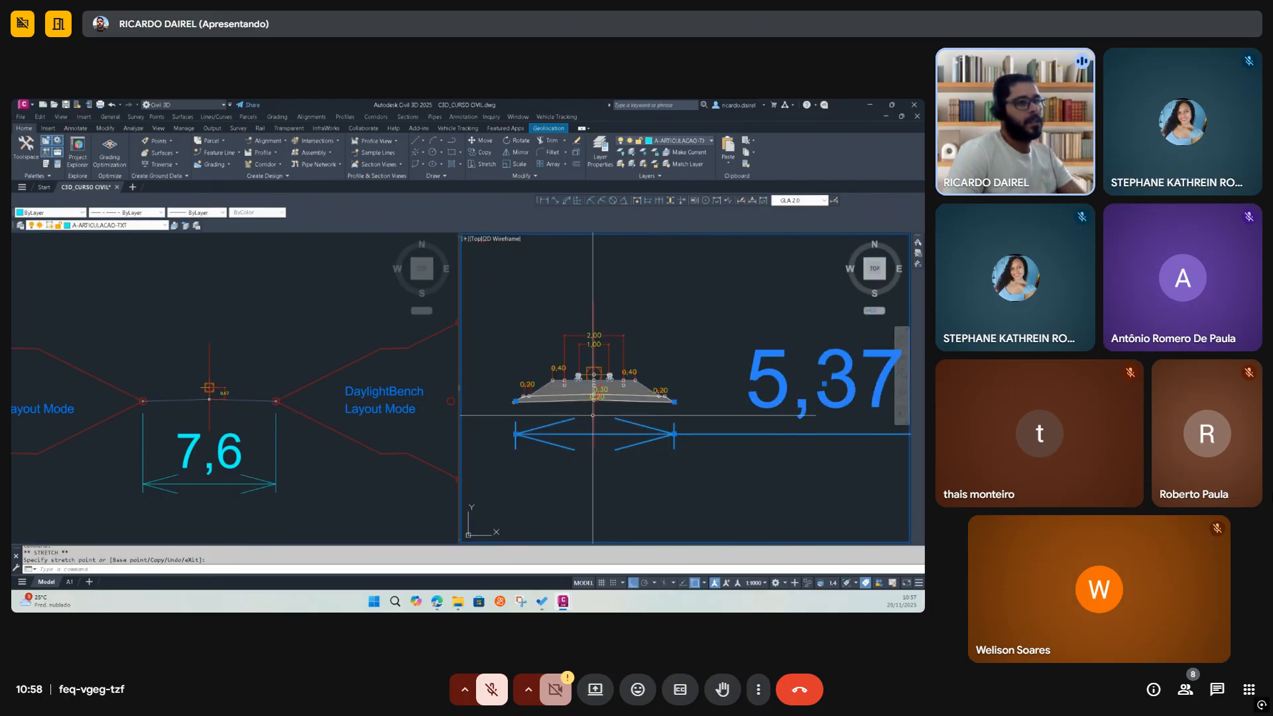
Stretch the left end of the base-width dimension onto the track subassembly's left outer bottom corner
{"action": "scroll", "coordinate": [593, 391], "scroll_direction": "up", "scroll_amount": 2}
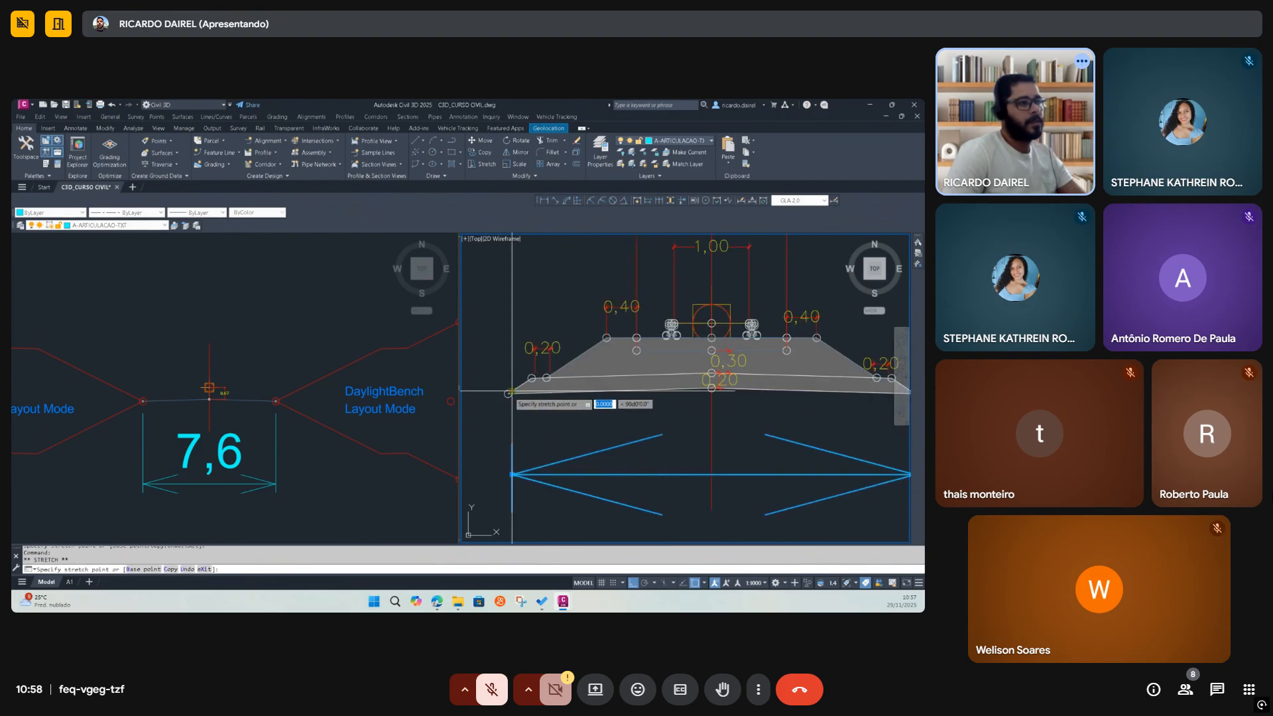
{"action": "scroll", "coordinate": [567, 418], "scroll_direction": "down", "scroll_amount": 2}
{"action": "scroll", "coordinate": [567, 418], "scroll_direction": "down", "scroll_amount": 5}
{"action": "key", "text": "Escape"}
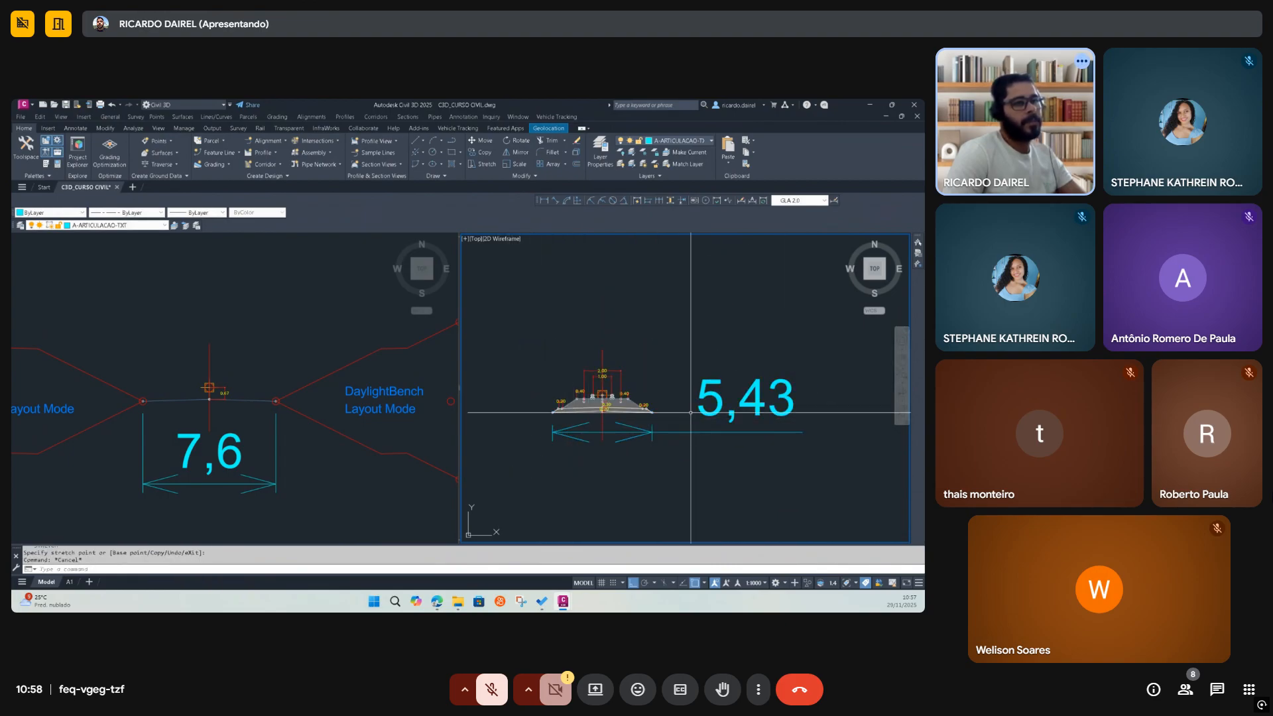
Compare the subassembly's base-width dimension with the matching dimension on the typical cross-section drawing
{"action": "left_click", "coordinate": [321, 464]}
{"action": "scroll", "coordinate": [218, 463], "scroll_direction": "down", "scroll_amount": 5}
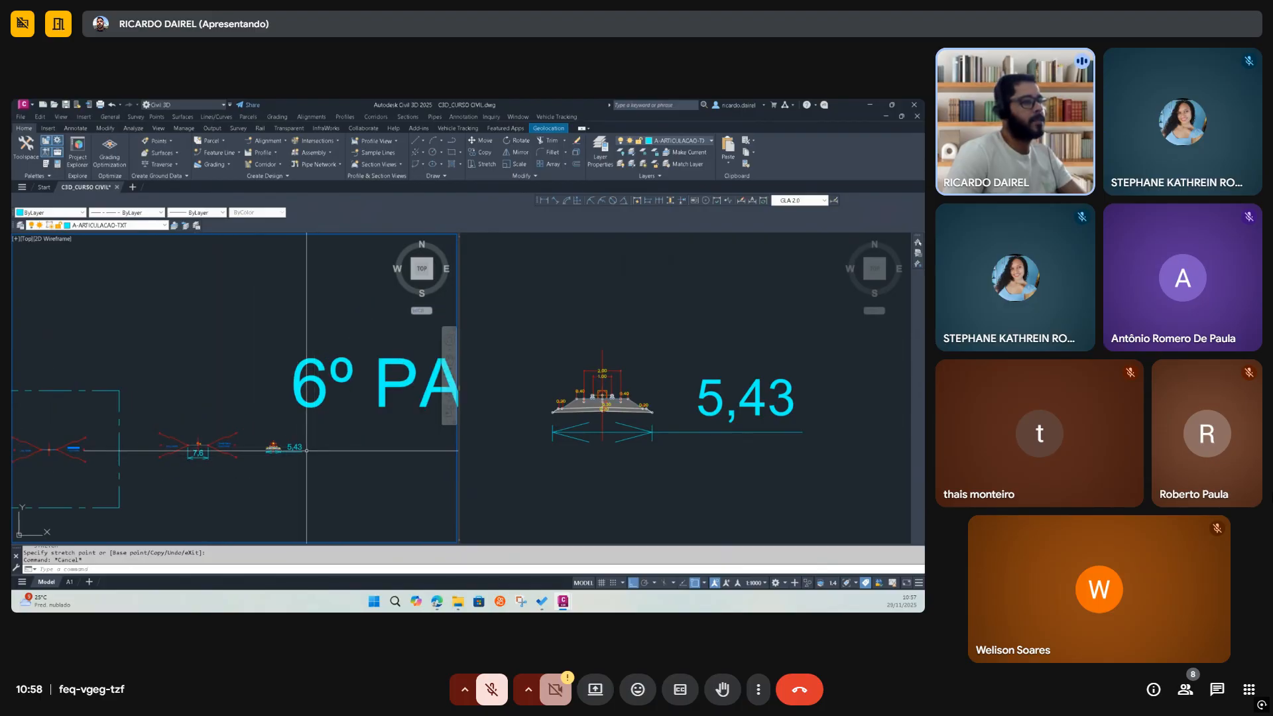
{"action": "scroll", "coordinate": [292, 451], "scroll_direction": "up", "scroll_amount": 7}
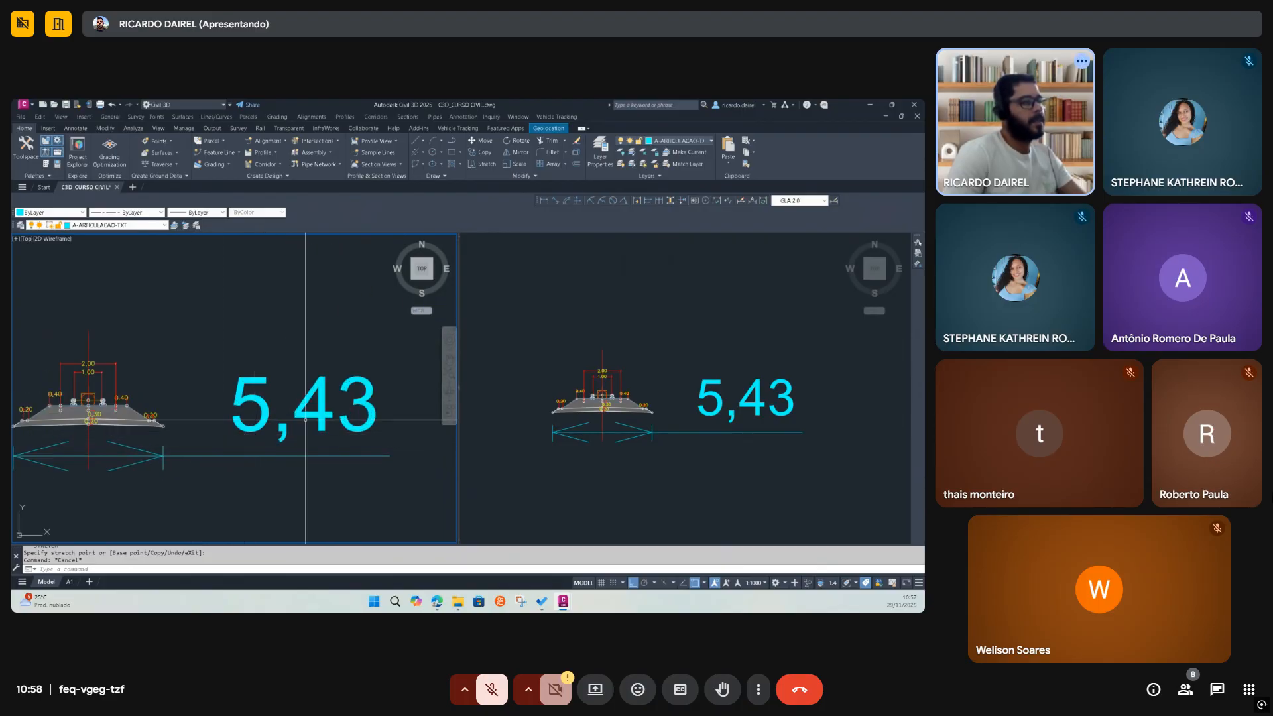
{"action": "scroll", "coordinate": [308, 413], "scroll_direction": "down", "scroll_amount": 7}
{"action": "scroll", "coordinate": [276, 415], "scroll_direction": "up", "scroll_amount": 8}
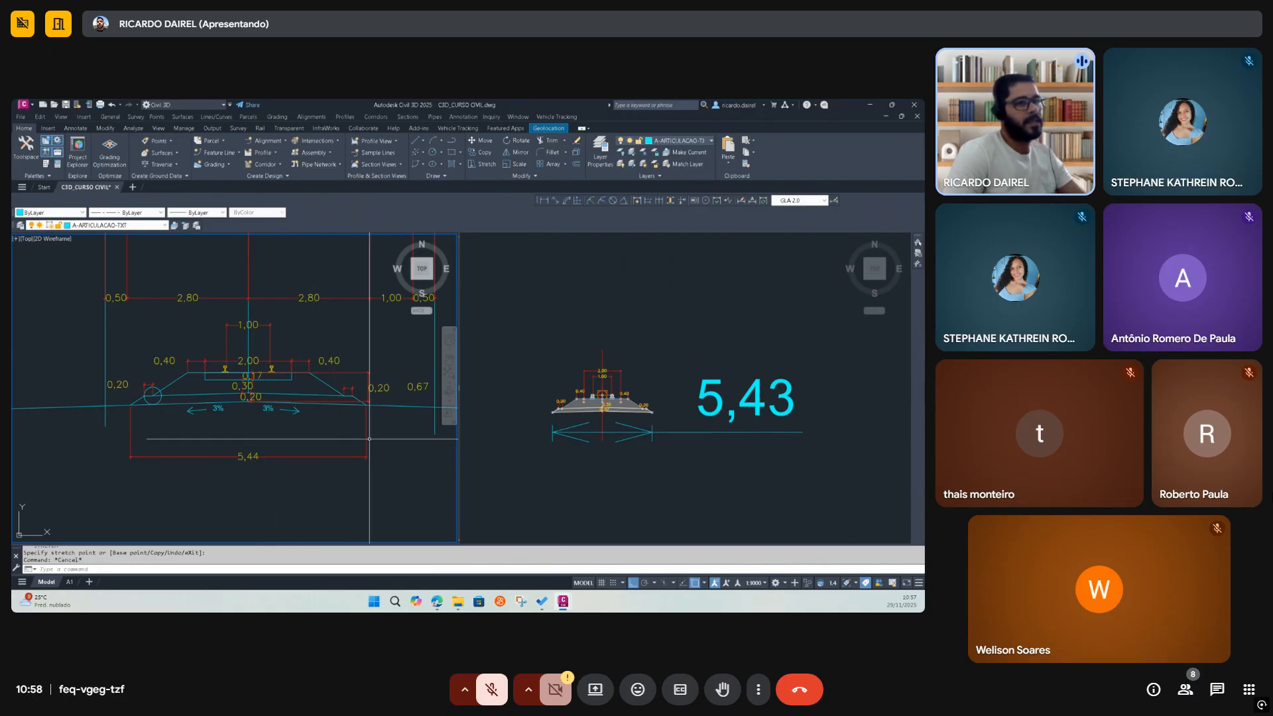
Return to the railway track subassembly and save the drawing
{"action": "left_click", "coordinate": [721, 398]}
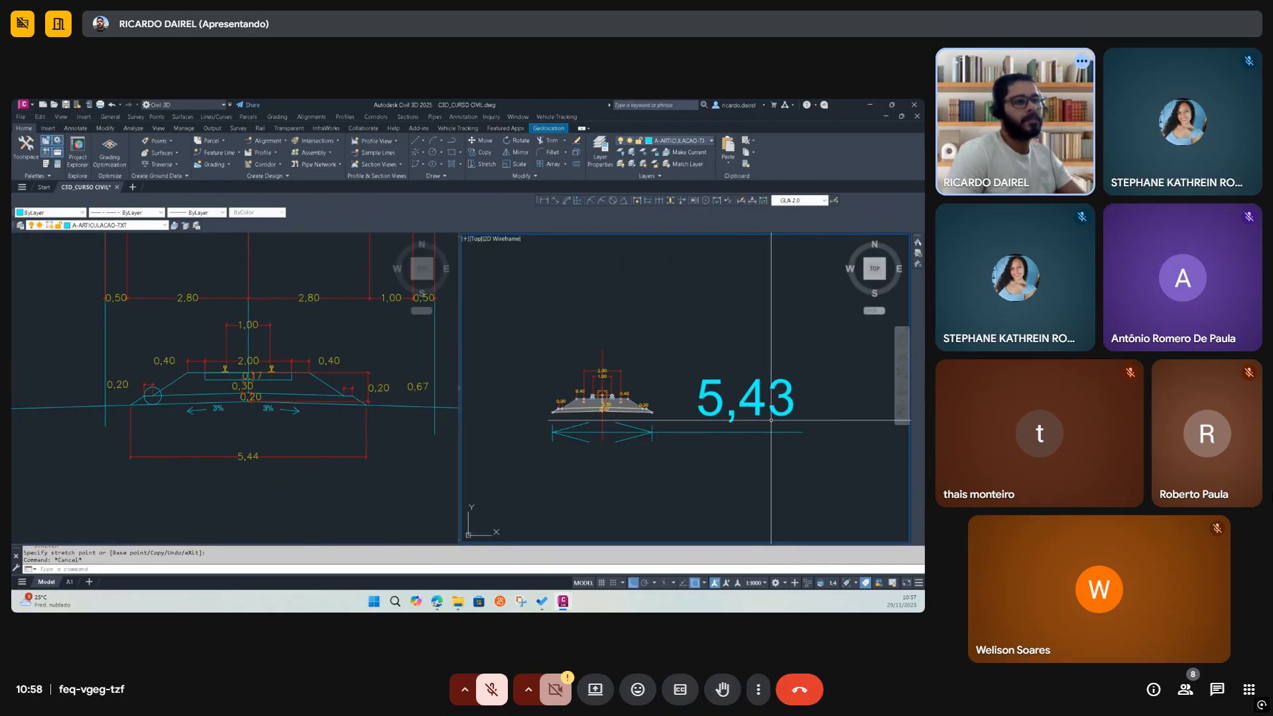
{"action": "scroll", "coordinate": [569, 405], "scroll_direction": "up", "scroll_amount": 4}
{"action": "key", "text": "Escape"}
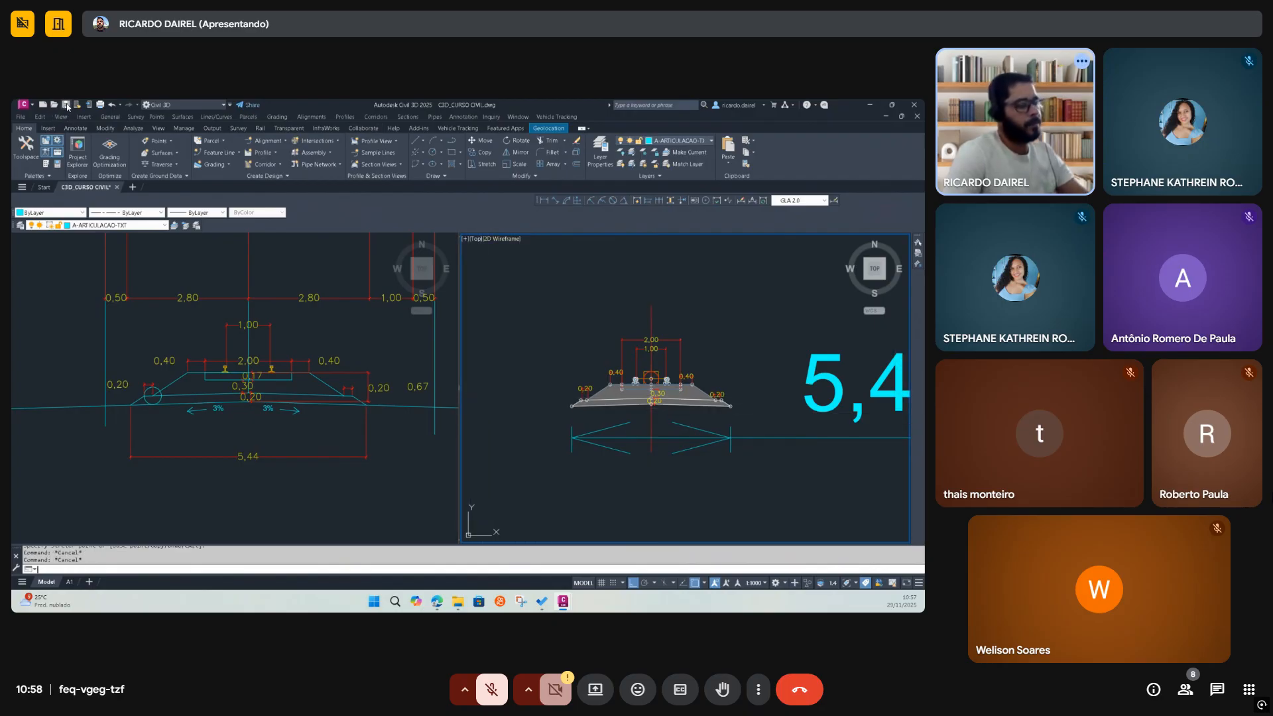
{"action": "key", "text": "ctrl+s"}
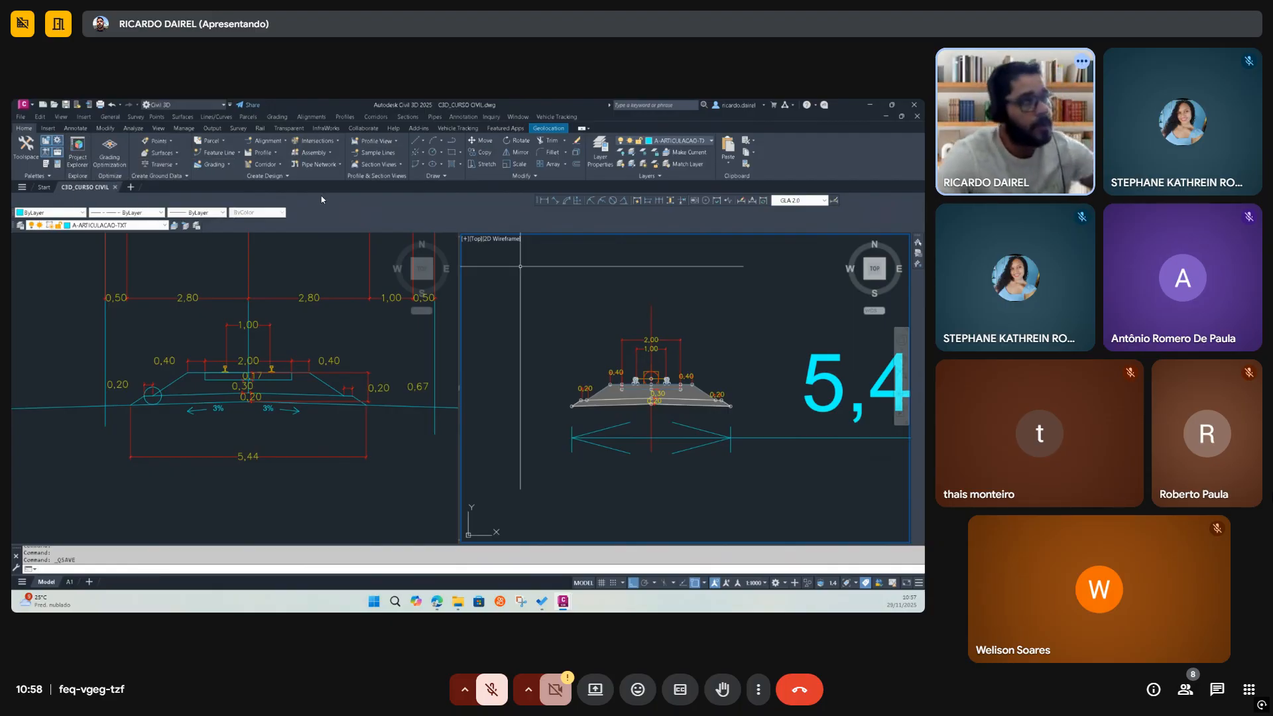
{"action": "key", "text": "Escape"}
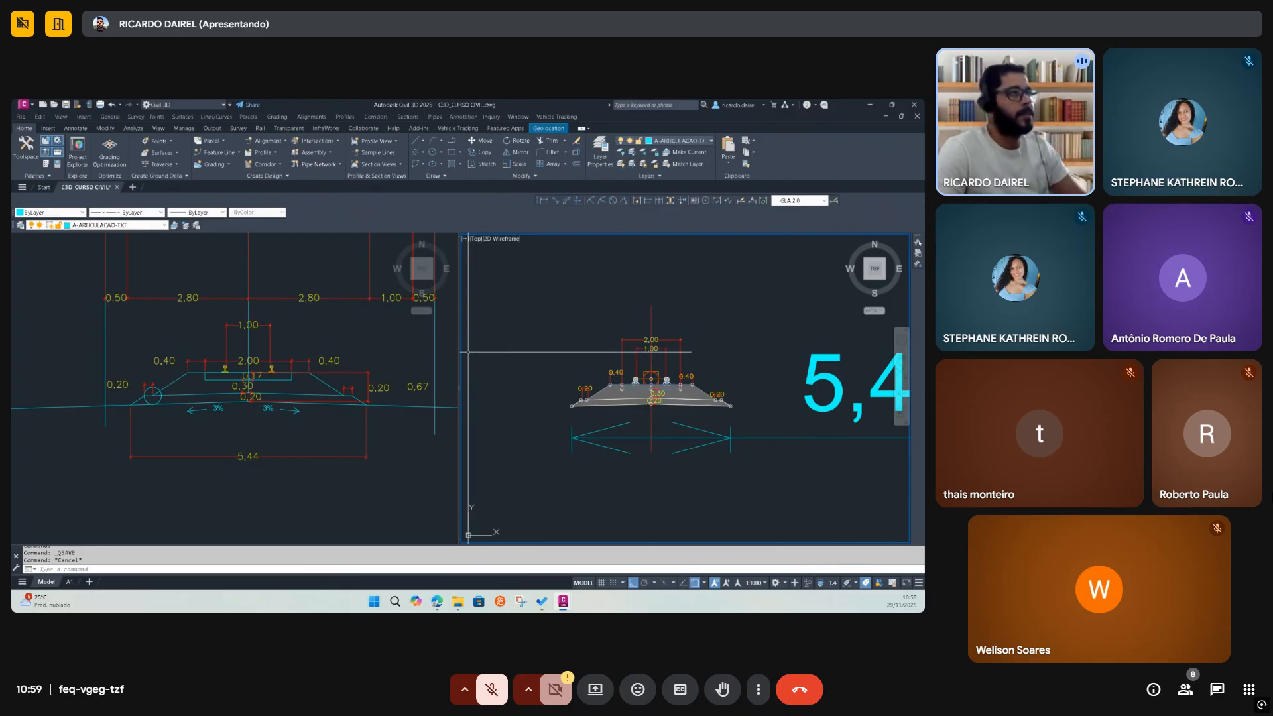
Examine the existing railway track on the aerial imagery around station 263+500
{"action": "scroll", "coordinate": [379, 359], "scroll_direction": "down", "scroll_amount": 12}
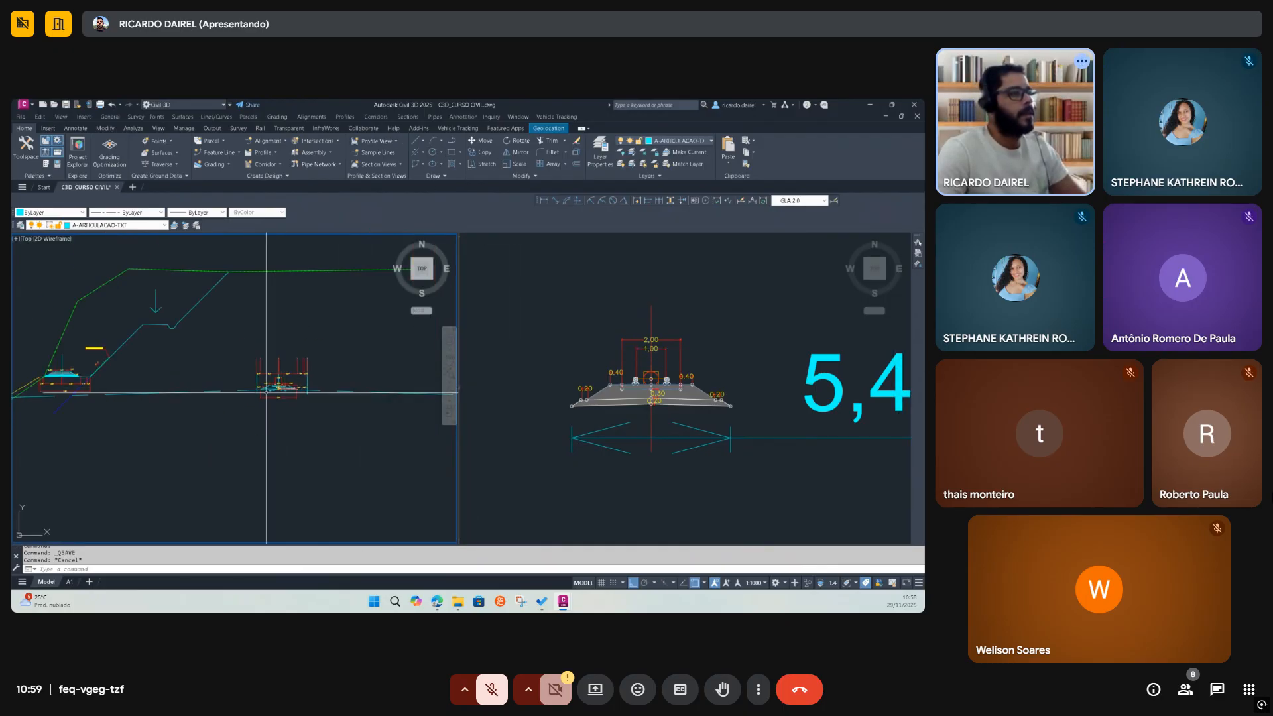
{"action": "scroll", "coordinate": [321, 356], "scroll_direction": "down", "scroll_amount": 4}
{"action": "scroll", "coordinate": [250, 370], "scroll_direction": "up", "scroll_amount": 12}
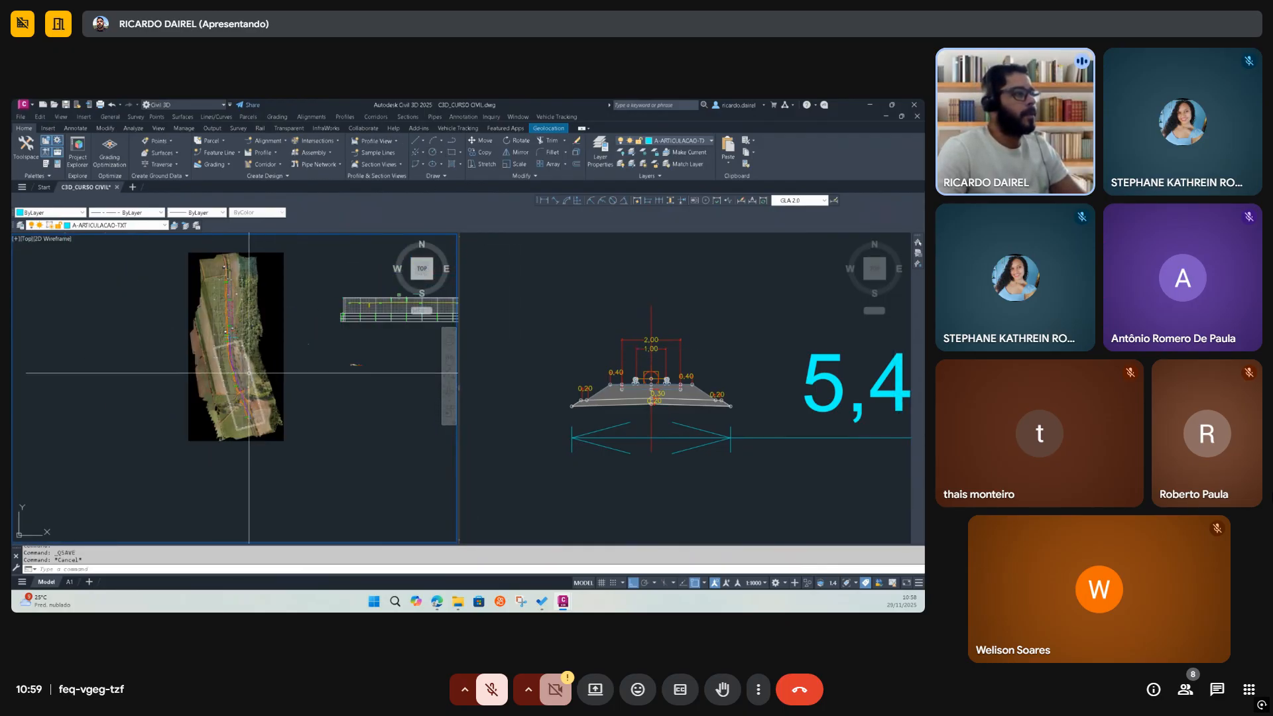
{"action": "scroll", "coordinate": [191, 373], "scroll_direction": "up", "scroll_amount": 5}
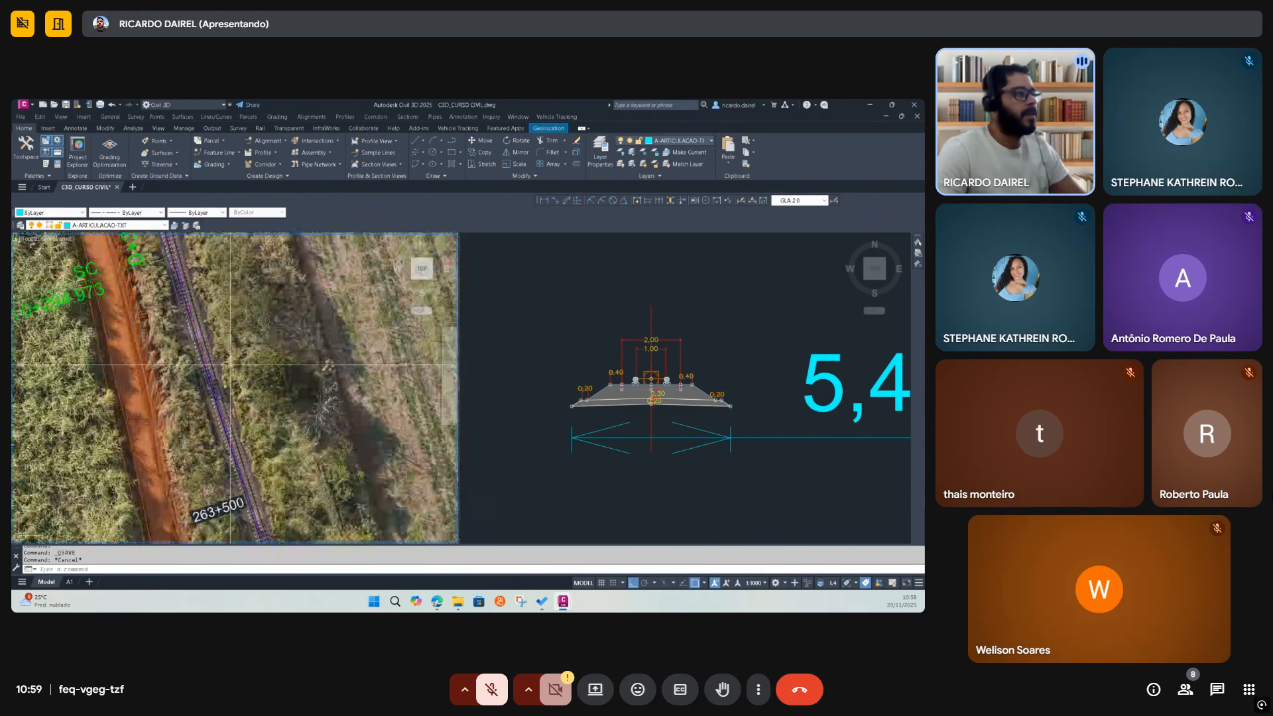
{"action": "left_click", "coordinate": [732, 384]}
{"action": "scroll", "coordinate": [731, 383], "scroll_direction": "up", "scroll_amount": 3}
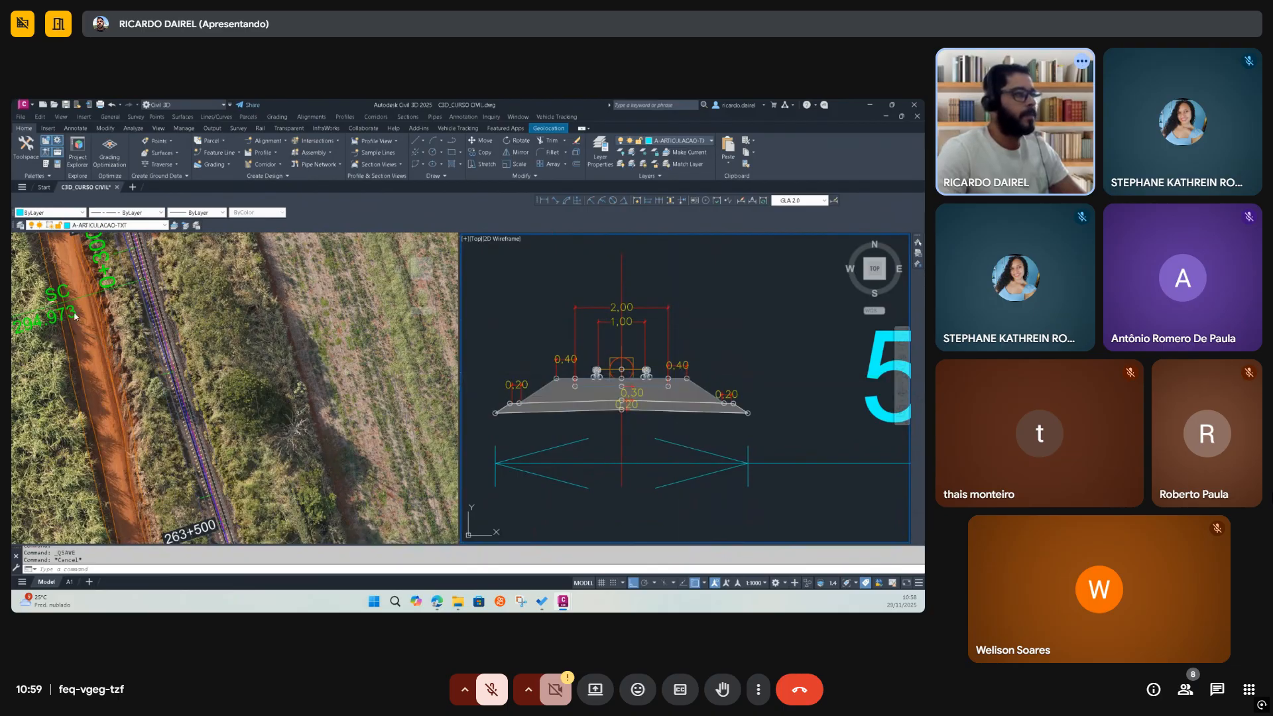
{"action": "left_click", "coordinate": [162, 340]}
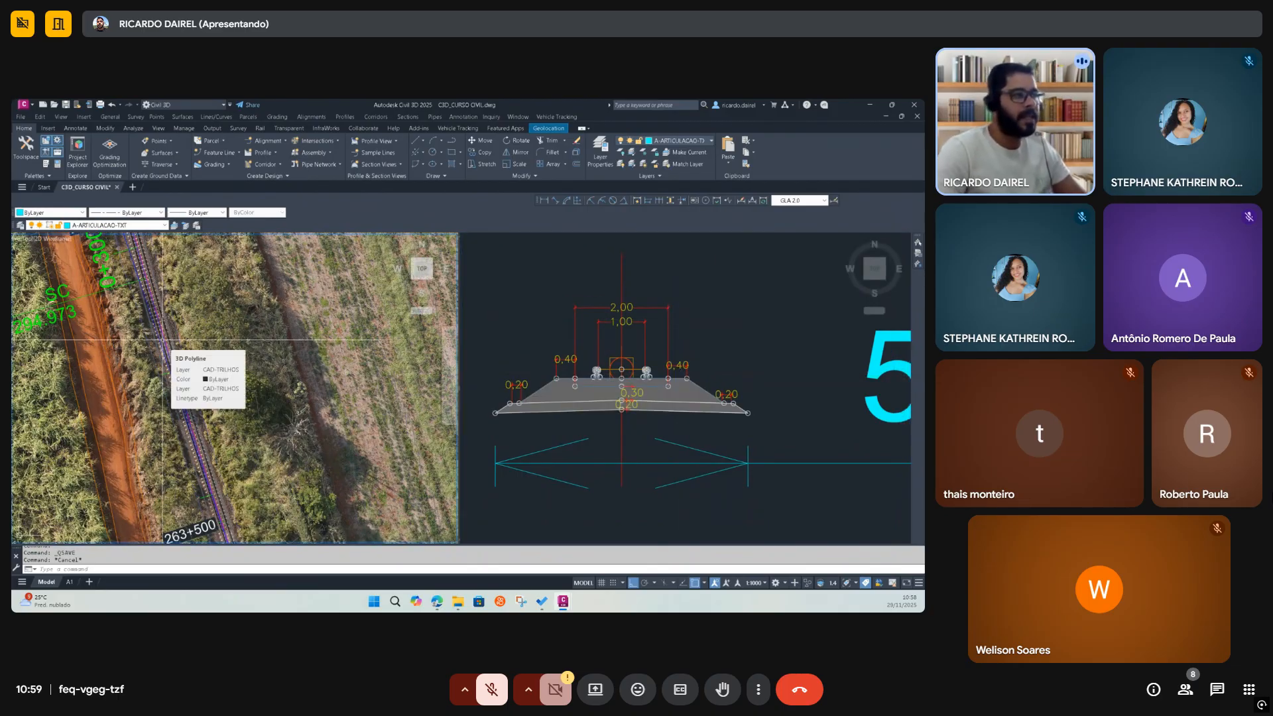
{"action": "scroll", "coordinate": [162, 340], "scroll_direction": "down", "scroll_amount": 2}
Bring the six-step workflow notes into the drawing viewport and widen that viewport over the aerial imagery one
{"action": "left_click", "coordinate": [628, 378]}
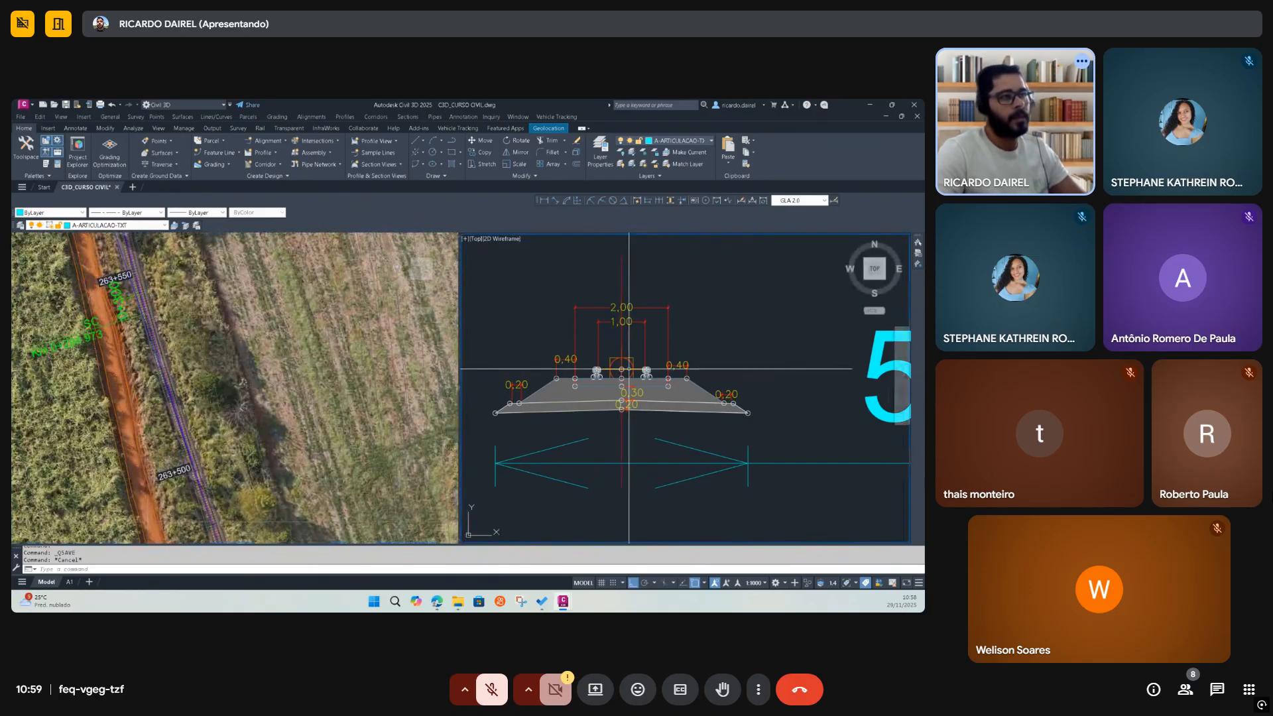
{"action": "scroll", "coordinate": [619, 388], "scroll_direction": "down", "scroll_amount": 8}
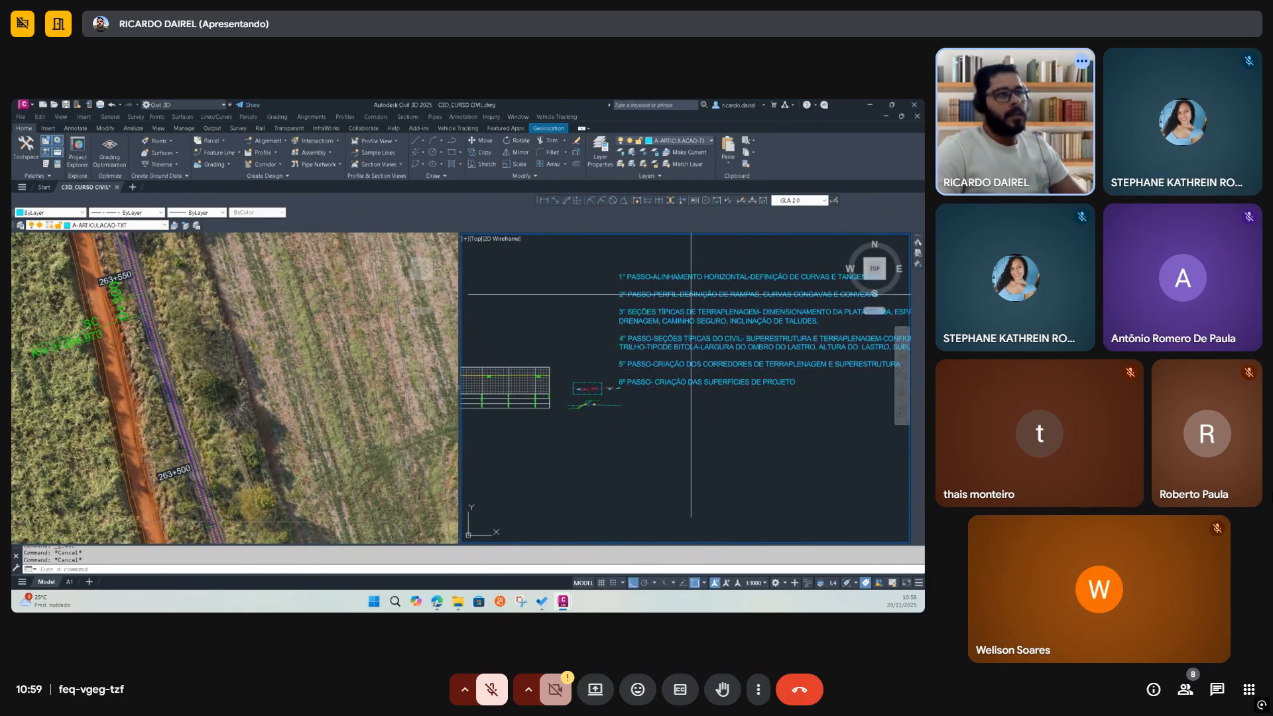
{"action": "middle_click_drag", "start_coordinate": [691, 292], "coordinate": [581, 331]}
{"action": "scroll", "coordinate": [581, 331], "scroll_direction": "up", "scroll_amount": 2}
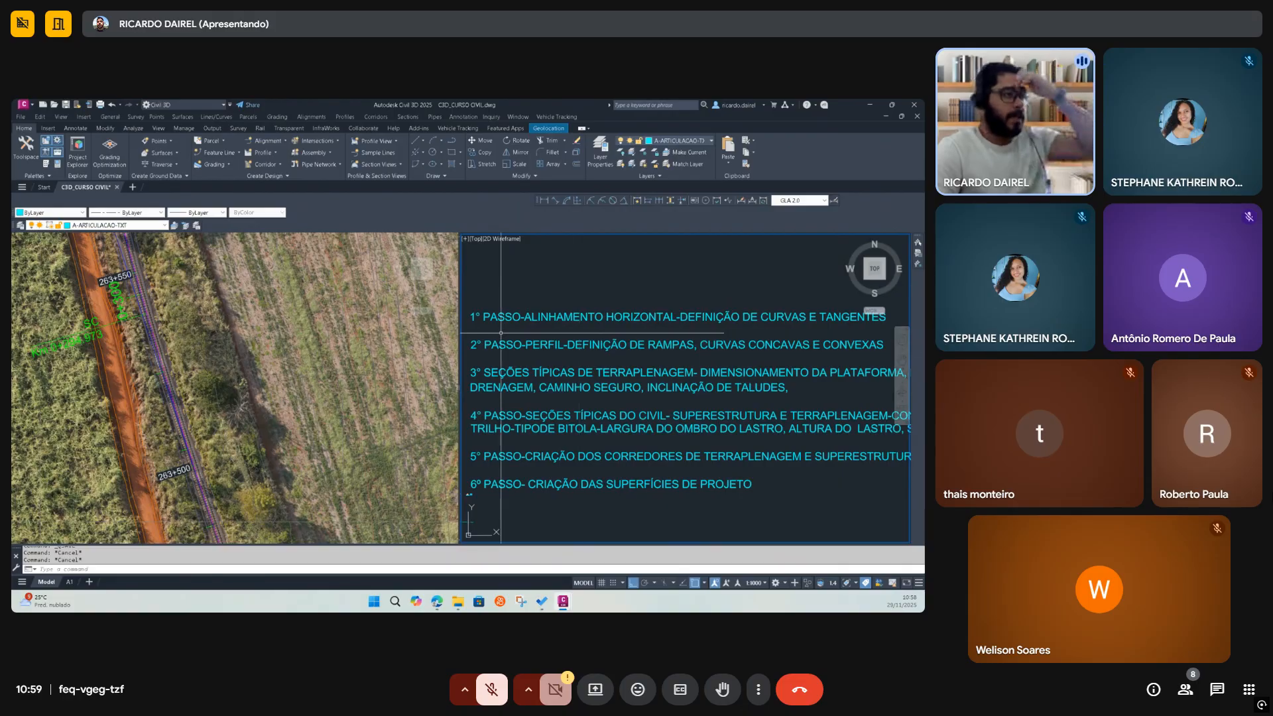
{"action": "left_click_drag", "start_coordinate": [459, 346], "coordinate": [348, 347]}
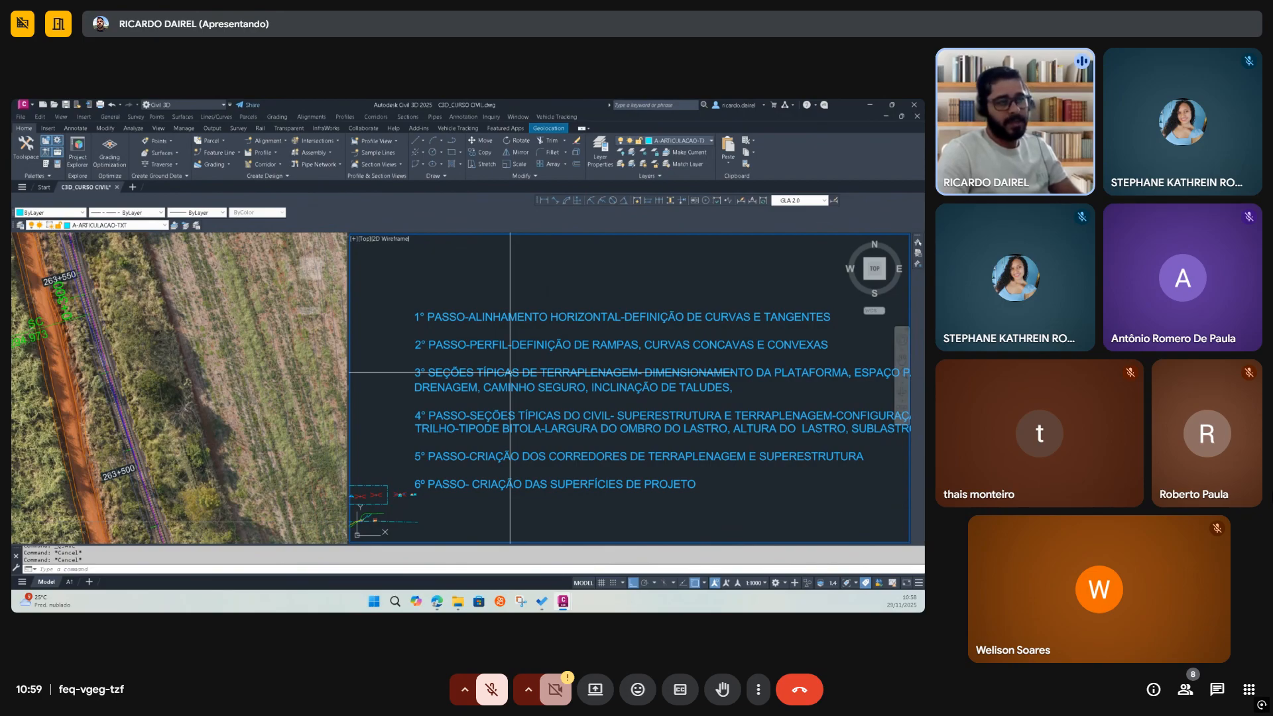
Examine the typical cross-section with its cut slope and platform dimensions alongside the earthworks and track assemblies
{"action": "scroll", "coordinate": [652, 365], "scroll_direction": "down", "scroll_amount": 2}
{"action": "scroll", "coordinate": [537, 423], "scroll_direction": "up", "scroll_amount": 6}
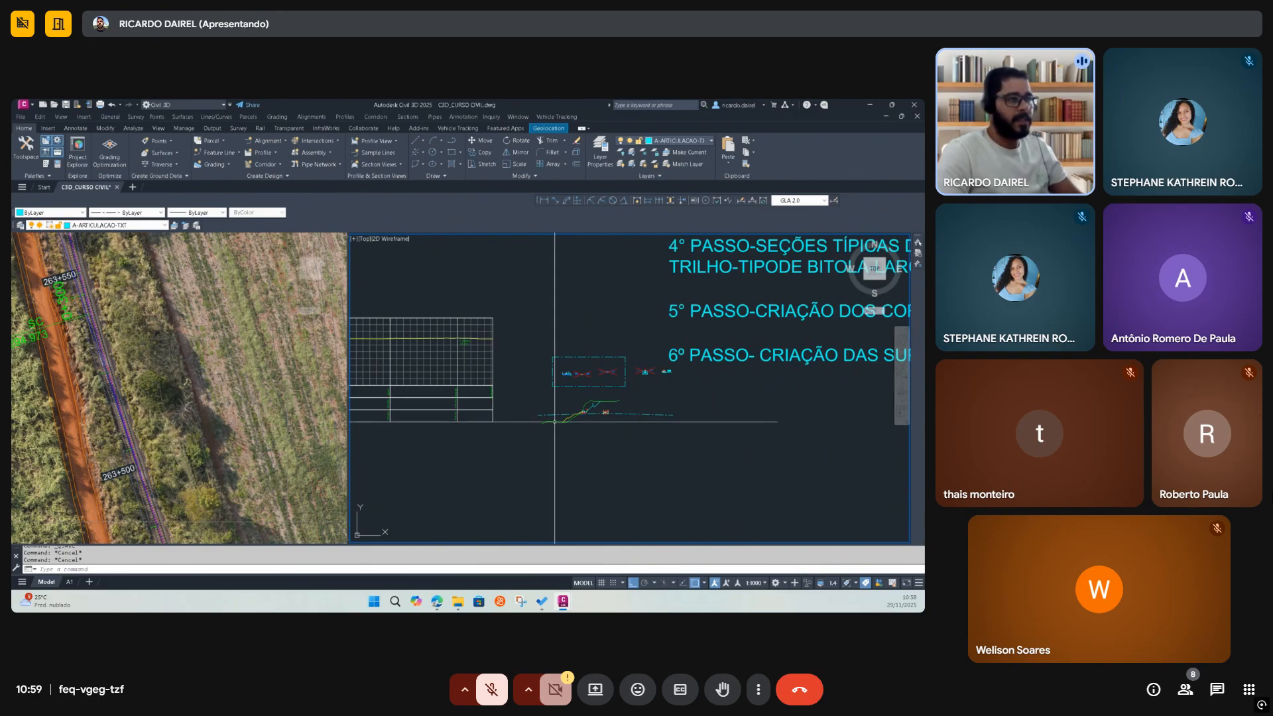
{"action": "scroll", "coordinate": [494, 446], "scroll_direction": "up", "scroll_amount": 6}
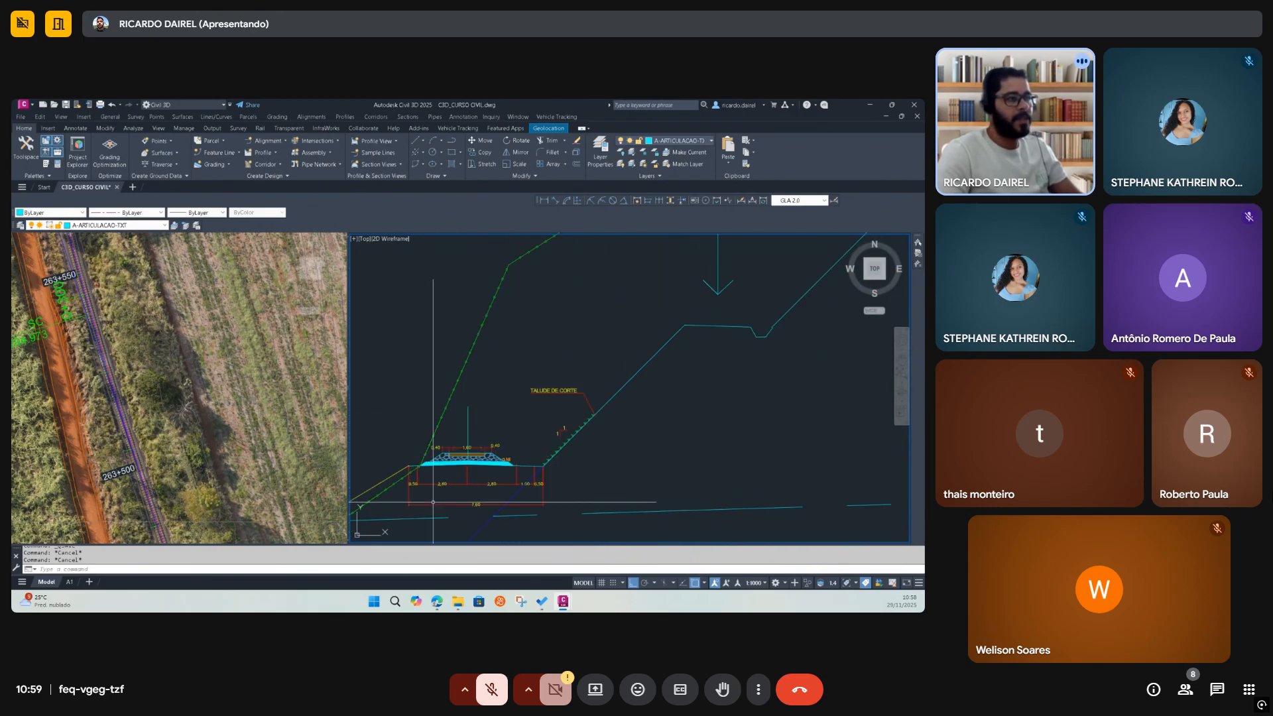
{"action": "scroll", "coordinate": [466, 472], "scroll_direction": "down", "scroll_amount": 6}
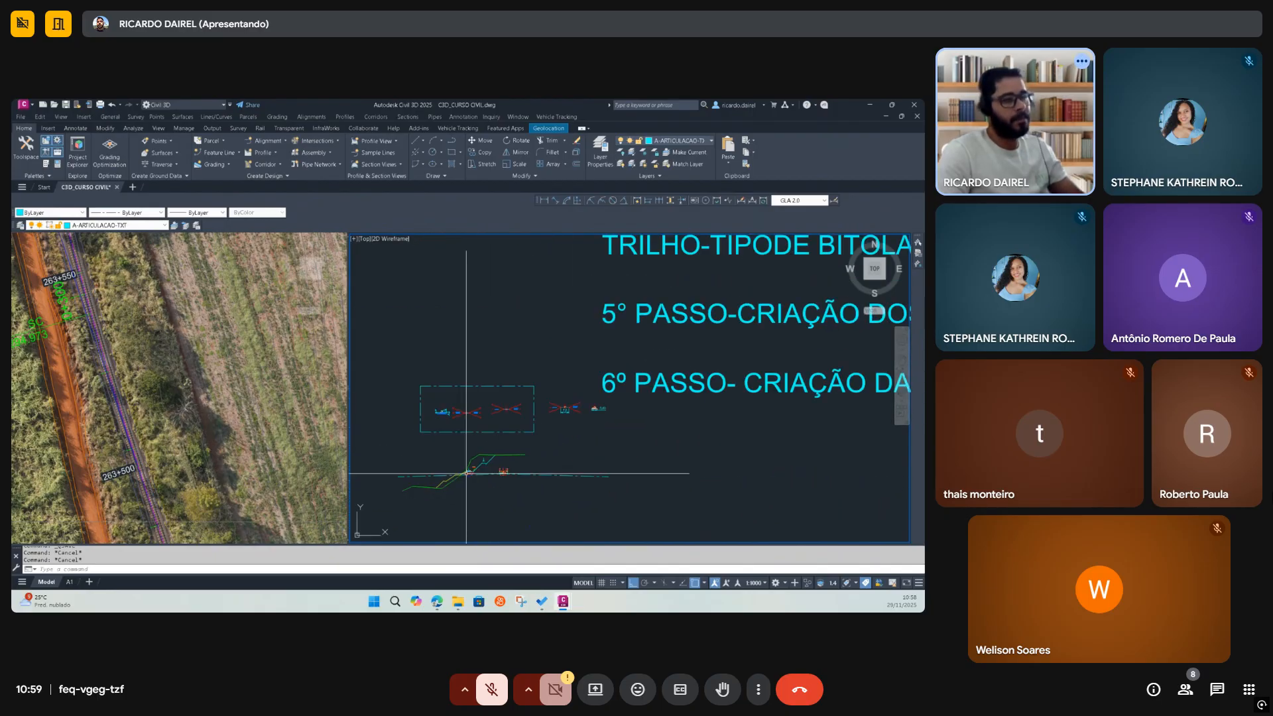
{"action": "scroll", "coordinate": [467, 473], "scroll_direction": "up", "scroll_amount": 4}
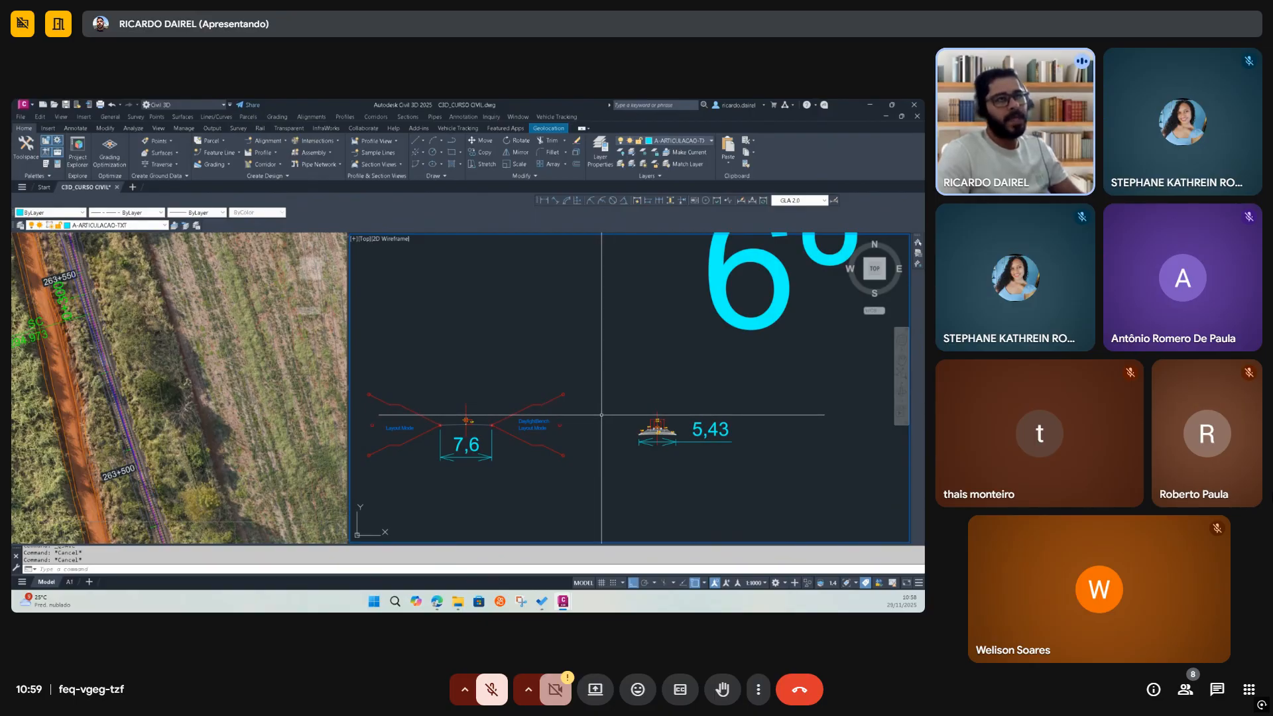
{"action": "scroll", "coordinate": [487, 438], "scroll_direction": "down", "scroll_amount": 5}
{"action": "scroll", "coordinate": [537, 443], "scroll_direction": "down", "scroll_amount": 2}
{"action": "scroll", "coordinate": [492, 523], "scroll_direction": "up", "scroll_amount": 6}
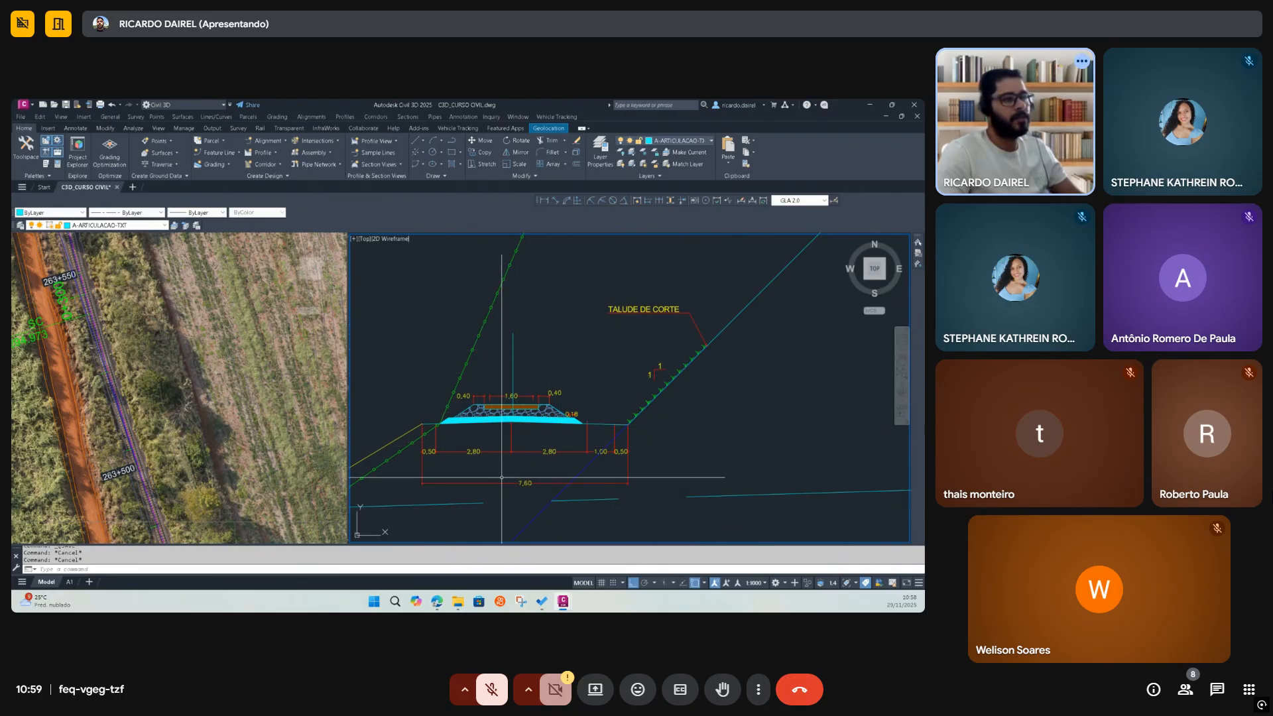
{"action": "scroll", "coordinate": [501, 473], "scroll_direction": "down", "scroll_amount": 2}
{"action": "scroll", "coordinate": [497, 459], "scroll_direction": "up", "scroll_amount": 2}
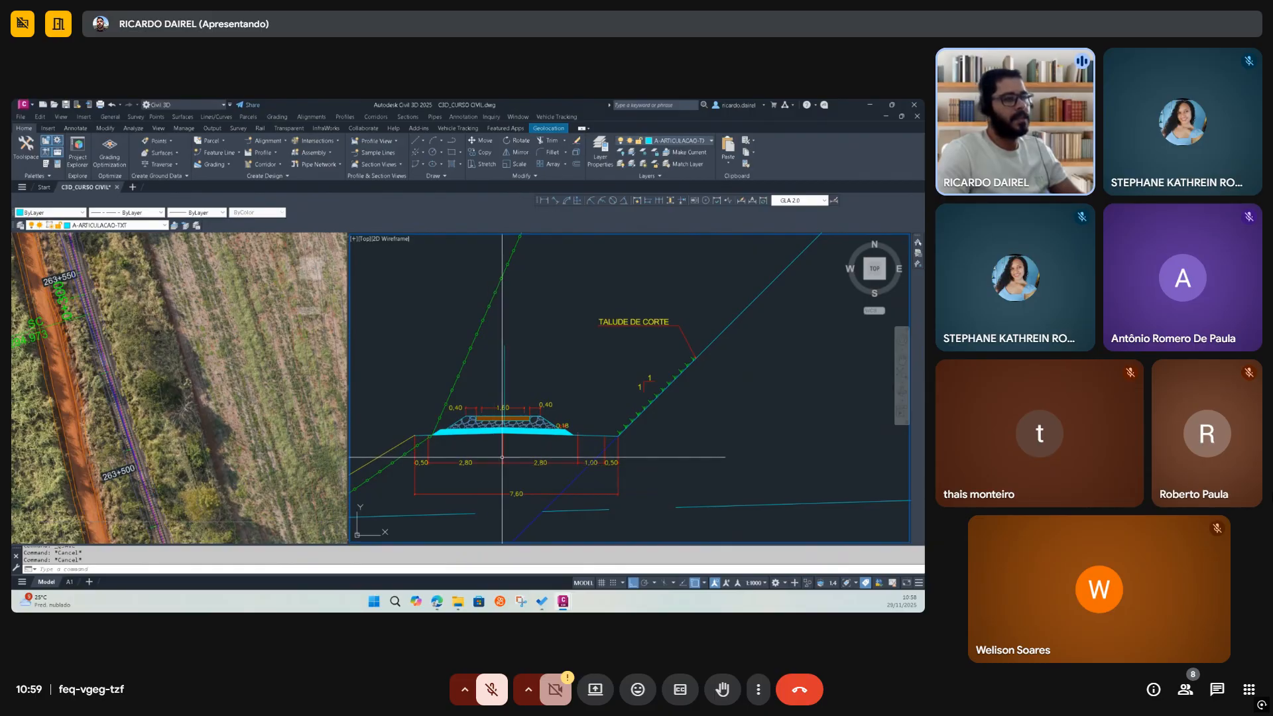
{"action": "mouse_move", "coordinate": [488, 471]}
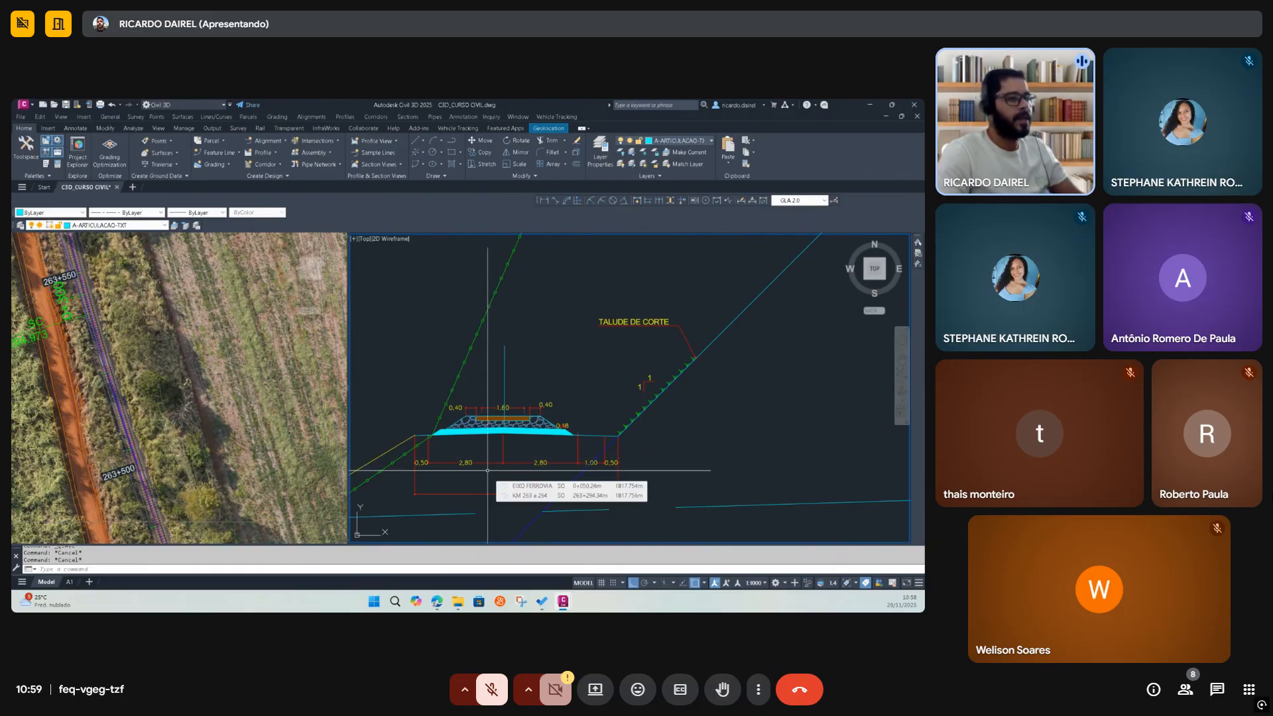
{"action": "mouse_move", "coordinate": [495, 458]}
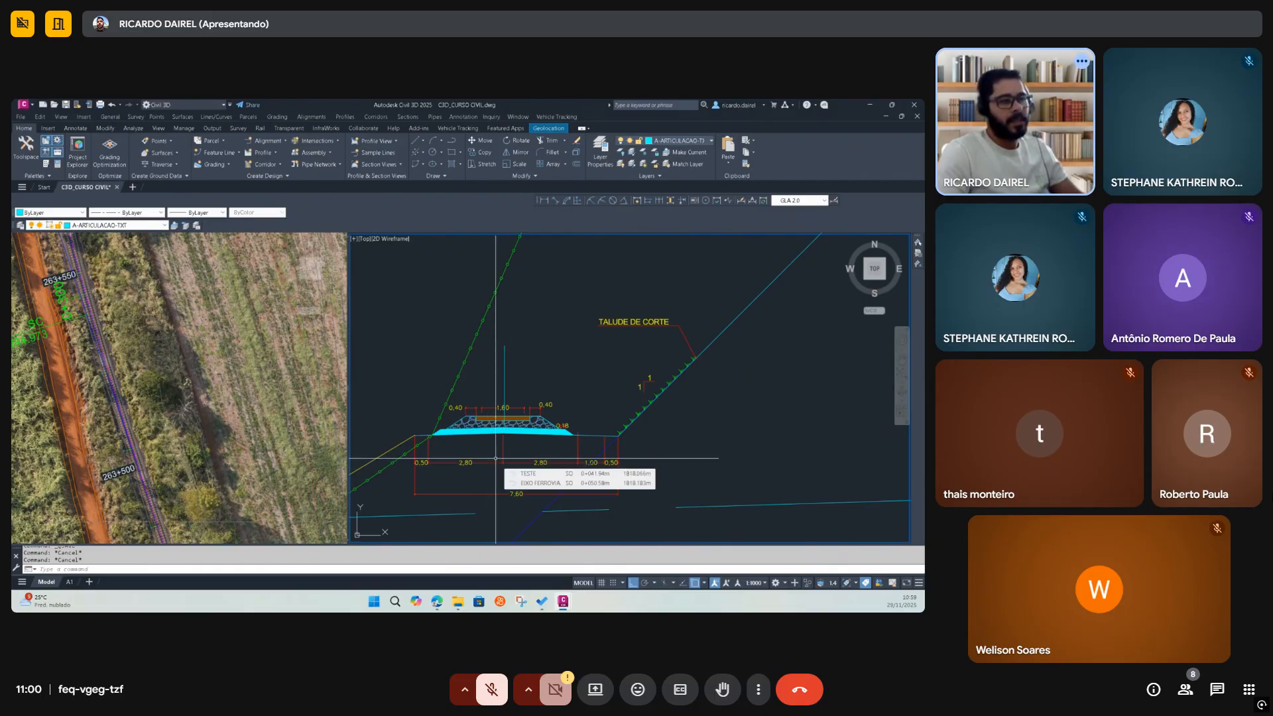
Review the workflow notes from horizontal alignment through typical sections and corridors to project surfaces
{"action": "scroll", "coordinate": [495, 458], "scroll_direction": "down", "scroll_amount": 5}
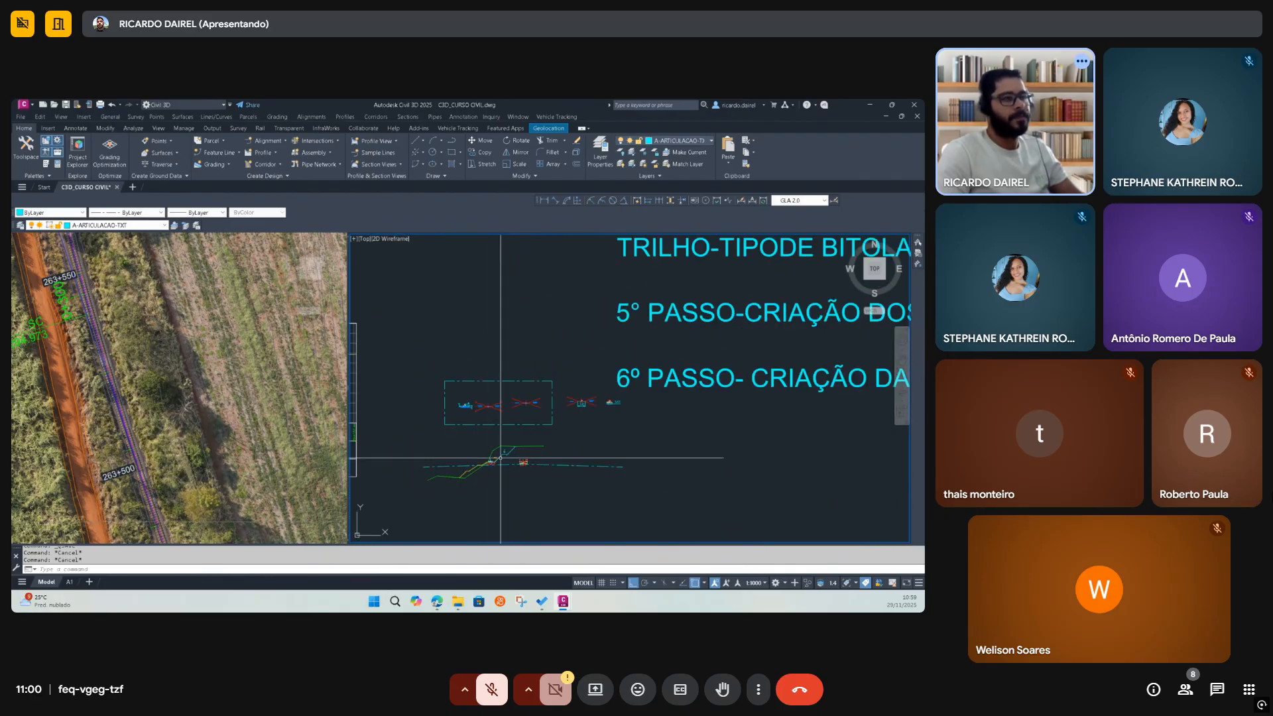
{"action": "middle_click_drag", "start_coordinate": [673, 270], "coordinate": [579, 317]}
{"action": "scroll", "coordinate": [579, 318], "scroll_direction": "up", "scroll_amount": 2}
{"action": "scroll", "coordinate": [520, 432], "scroll_direction": "down", "scroll_amount": 2}
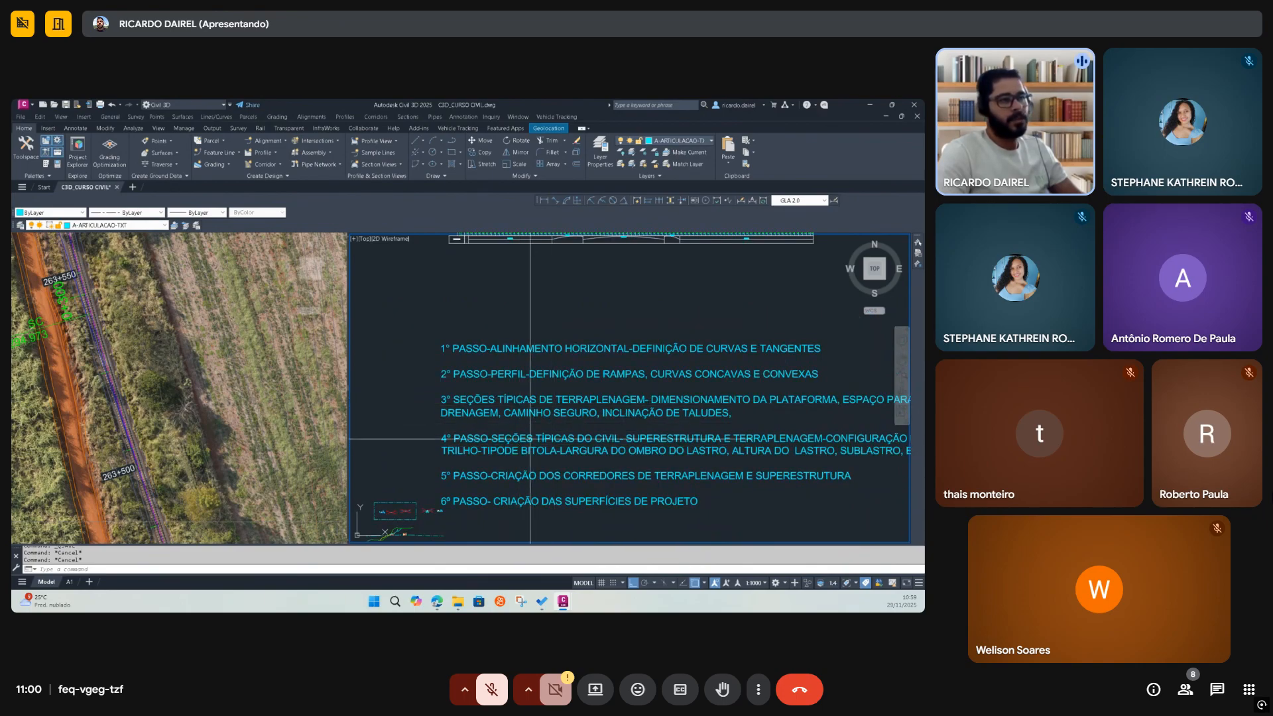
{"action": "middle_click_drag", "start_coordinate": [553, 461], "coordinate": [550, 410]}
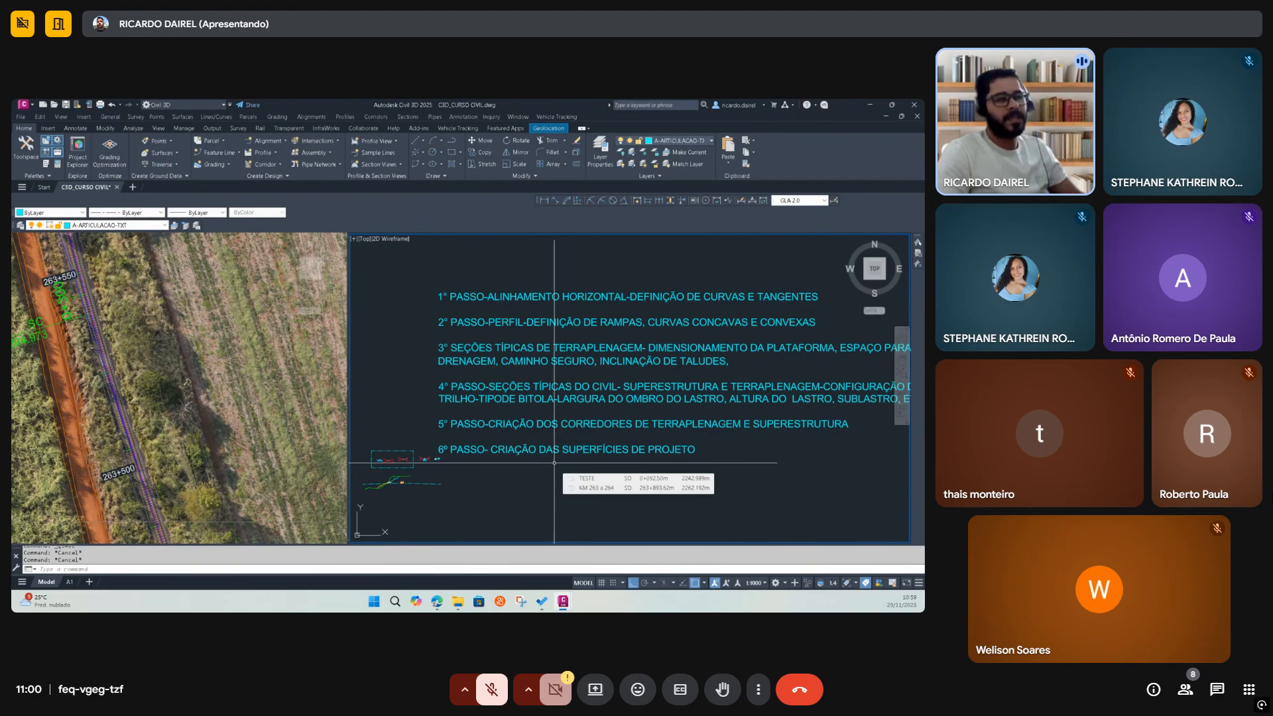
Select the TERRAPLENAGEM PROJETO assembly above the 7,6 platform dimension
{"action": "scroll", "coordinate": [554, 463], "scroll_direction": "down", "scroll_amount": 2}
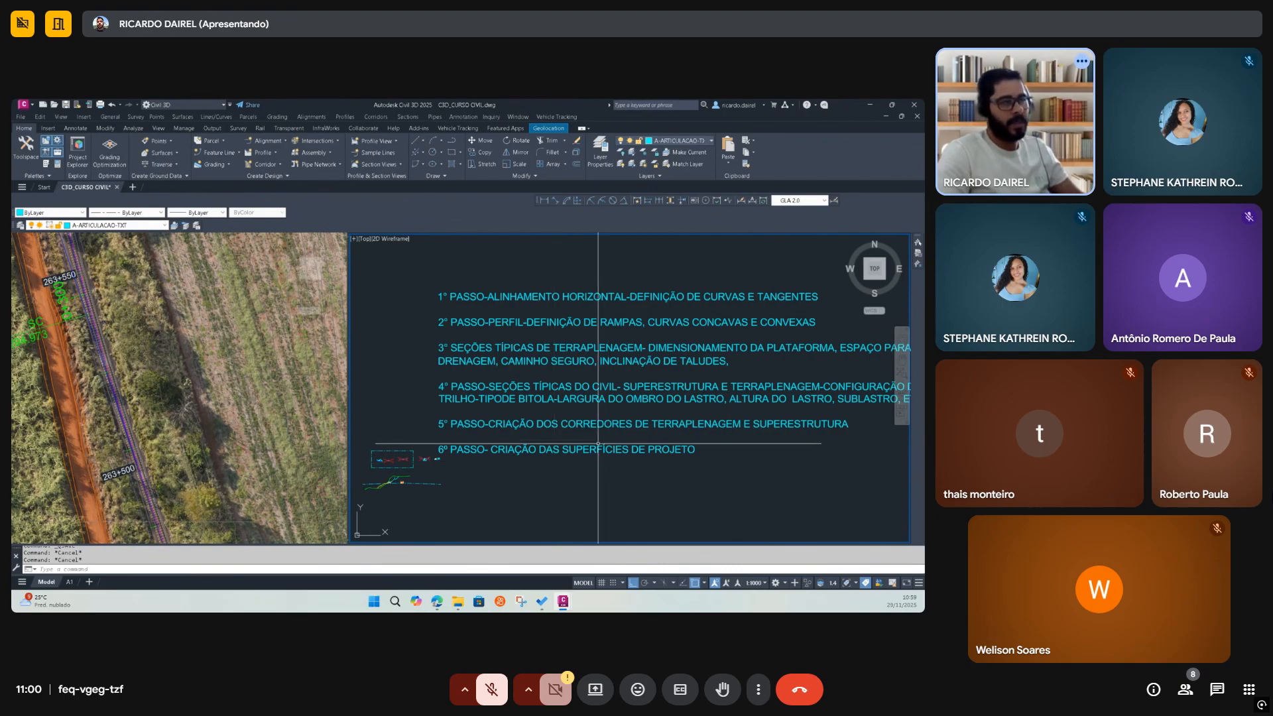
{"action": "scroll", "coordinate": [544, 477], "scroll_direction": "down", "scroll_amount": 4}
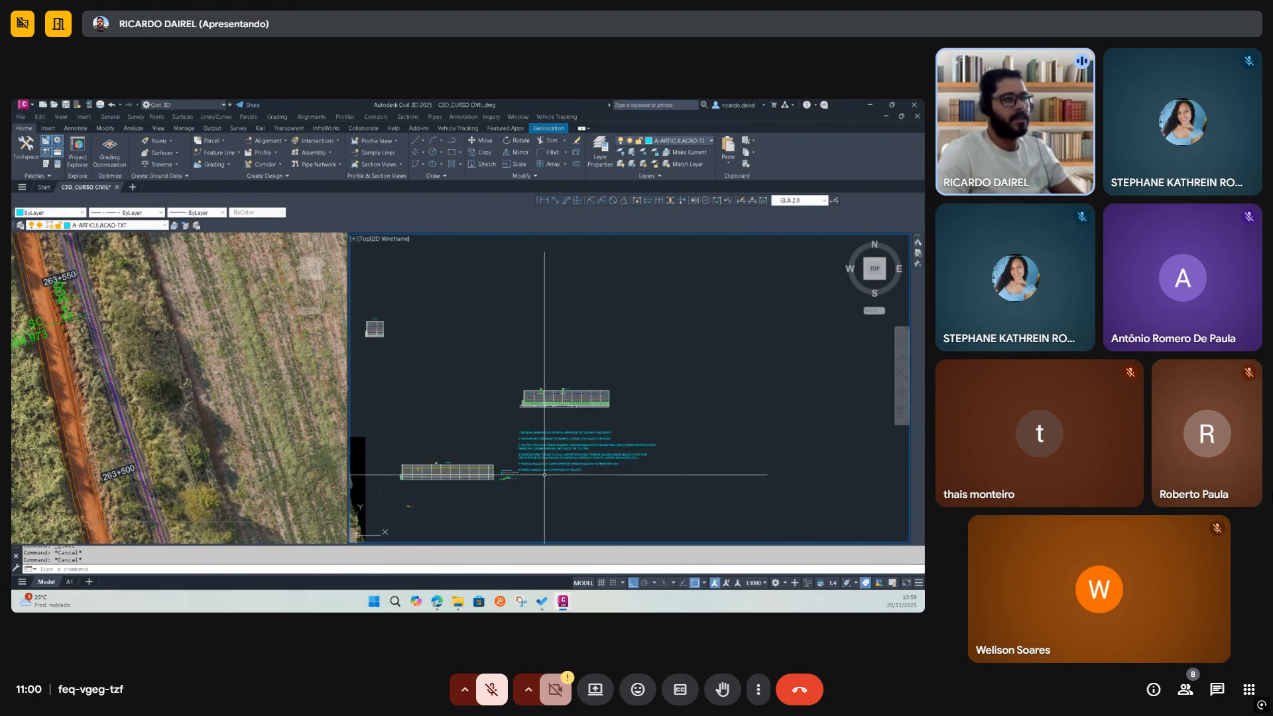
{"action": "scroll", "coordinate": [527, 405], "scroll_direction": "up", "scroll_amount": 6}
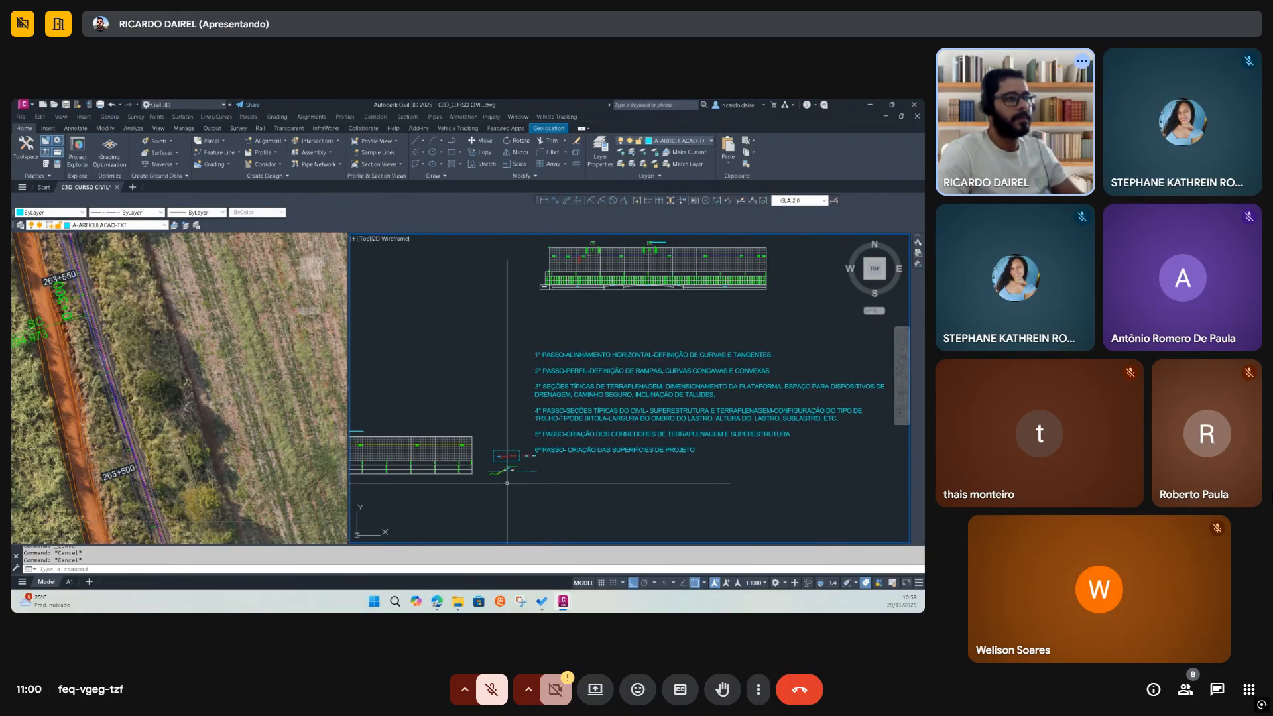
{"action": "scroll", "coordinate": [531, 443], "scroll_direction": "up", "scroll_amount": 4}
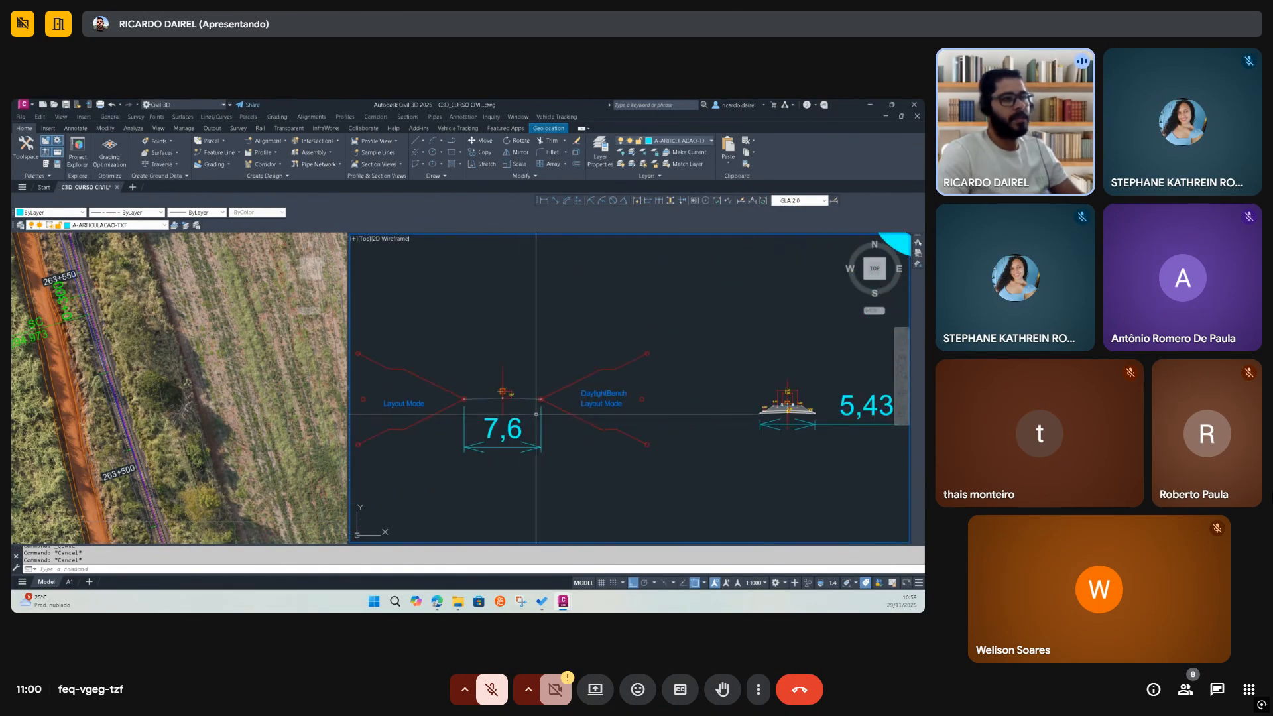
{"action": "scroll", "coordinate": [544, 425], "scroll_direction": "up", "scroll_amount": 4}
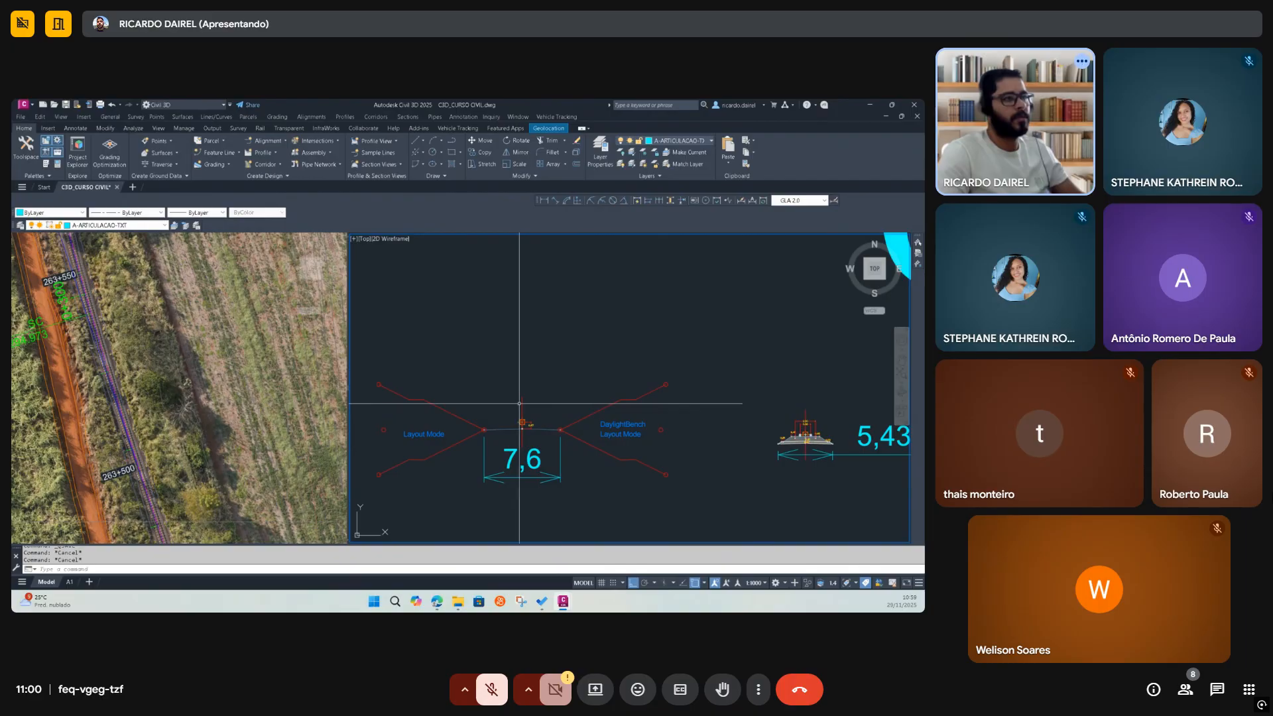
{"action": "left_click", "coordinate": [523, 405]}
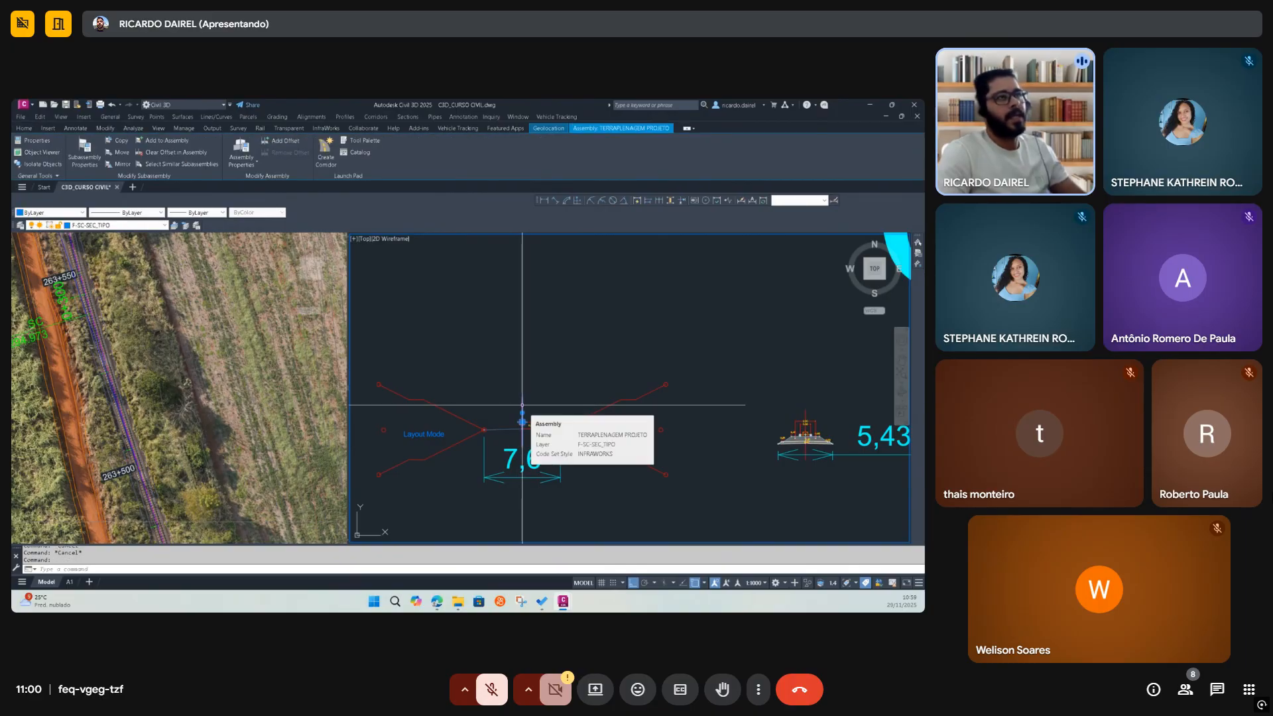
Rename the superstructure assembly beside the 5,43 dimension as SUPERESTRUTURA PROJETO in its assembly properties
{"action": "left_click", "coordinate": [806, 413]}
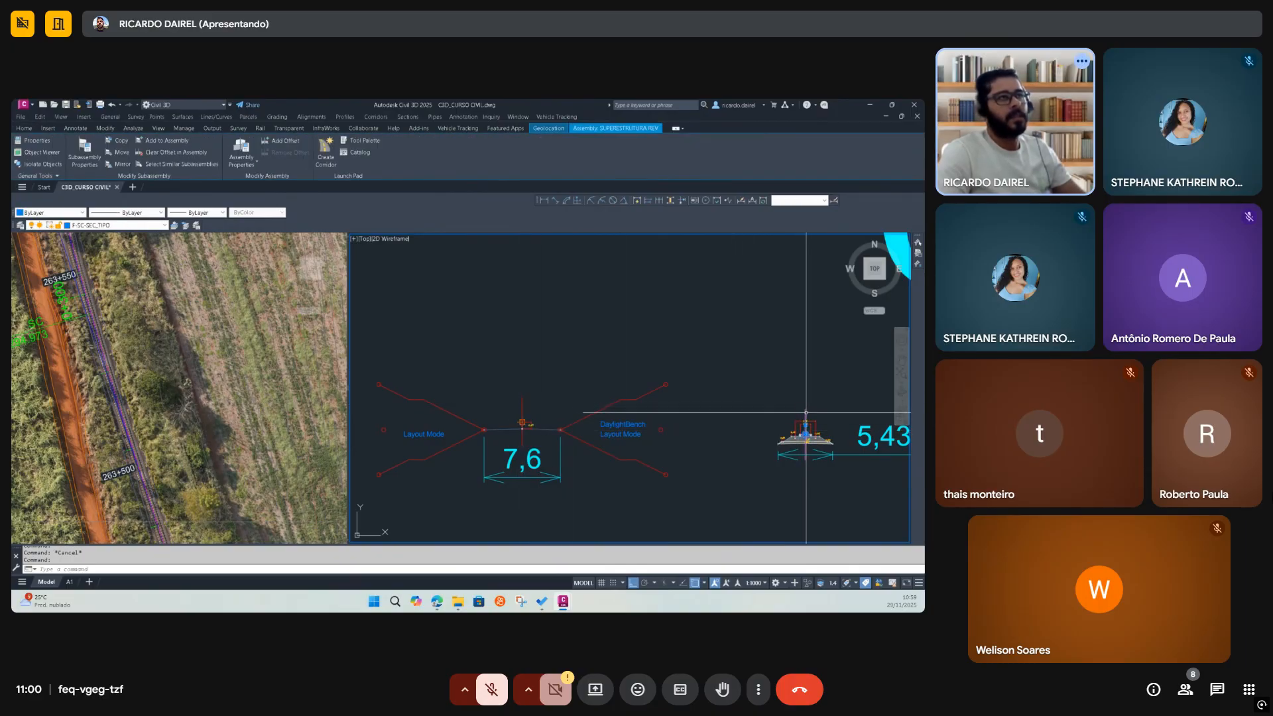
{"action": "middle_click_drag", "start_coordinate": [806, 413], "coordinate": [643, 416]}
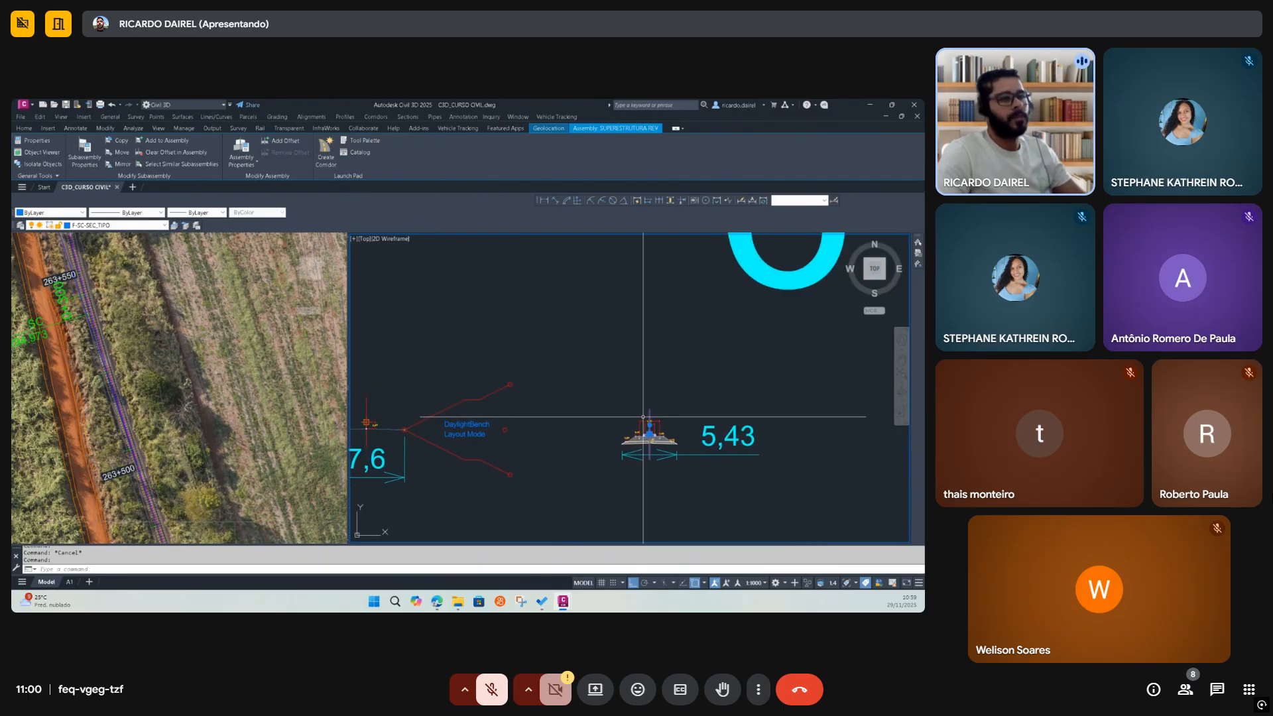
{"action": "right_click", "coordinate": [644, 416]}
{"action": "left_click", "coordinate": [693, 344]}
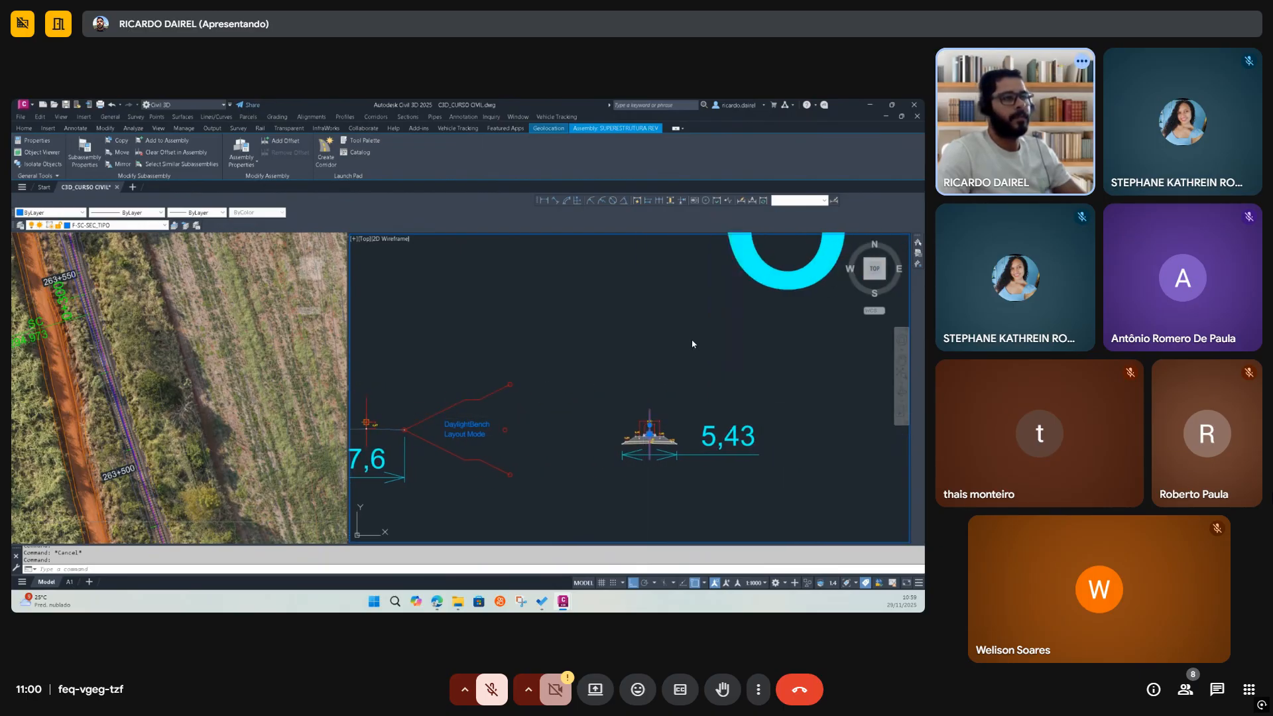
{"action": "left_click", "coordinate": [294, 278]}
{"action": "left_click_drag", "start_coordinate": [283, 279], "coordinate": [272, 283]}
{"action": "type", "text": "PRO"}
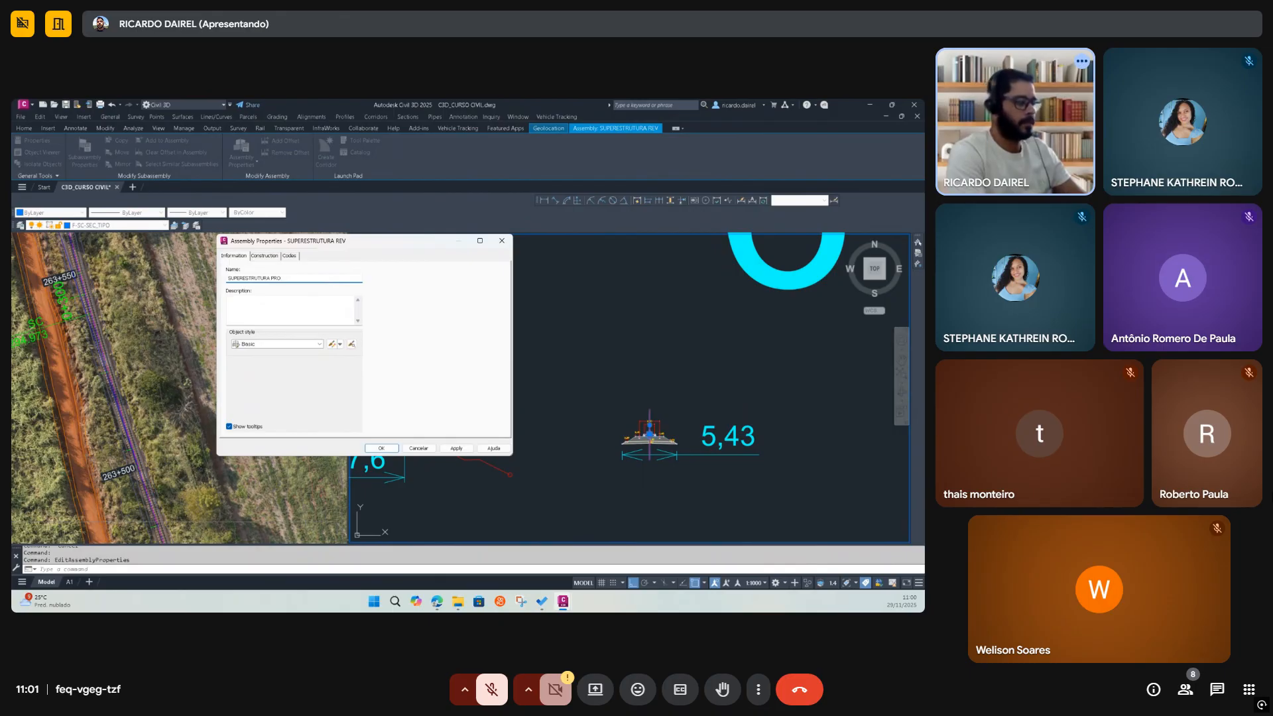
{"action": "type", "text": "JETOTO"}
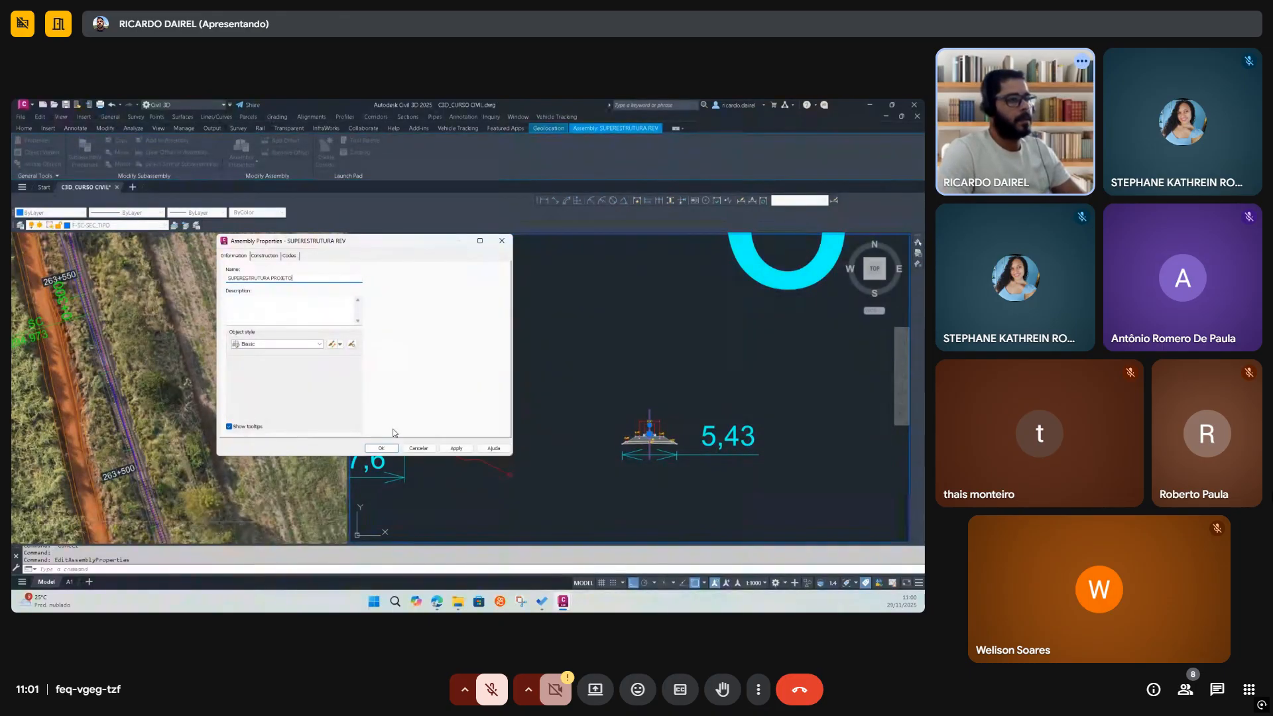
{"action": "left_click", "coordinate": [388, 449]}
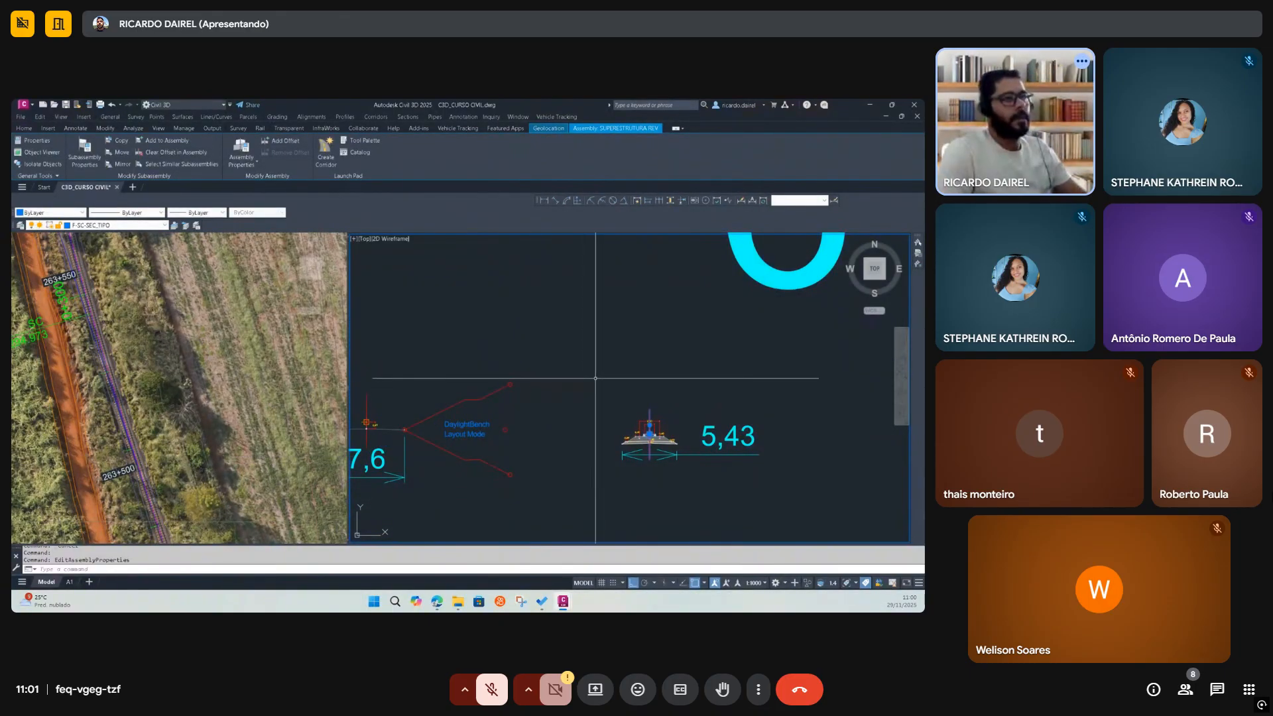
{"action": "key", "text": "Escape"}
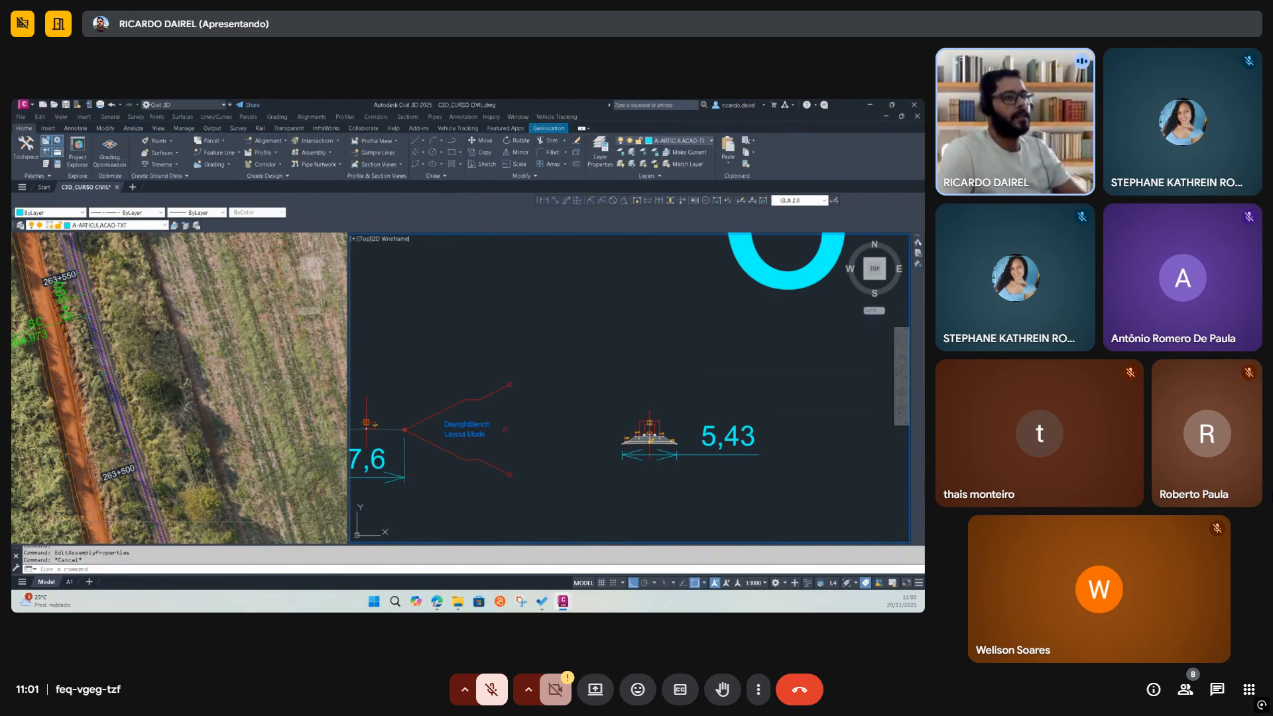
Check the names of the superstructure and earthworks assemblies by selecting each one in turn
{"action": "left_click", "coordinate": [650, 435]}
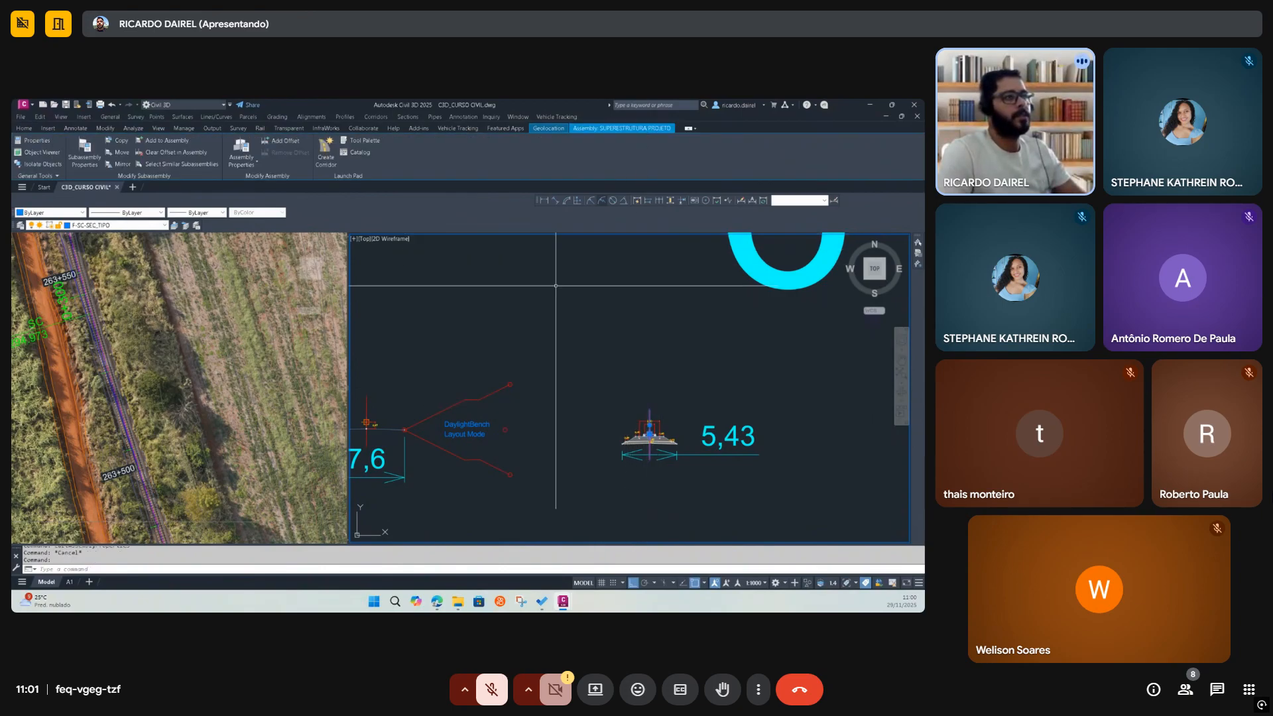
{"action": "key", "text": "Escape"}
{"action": "left_click", "coordinate": [366, 422]}
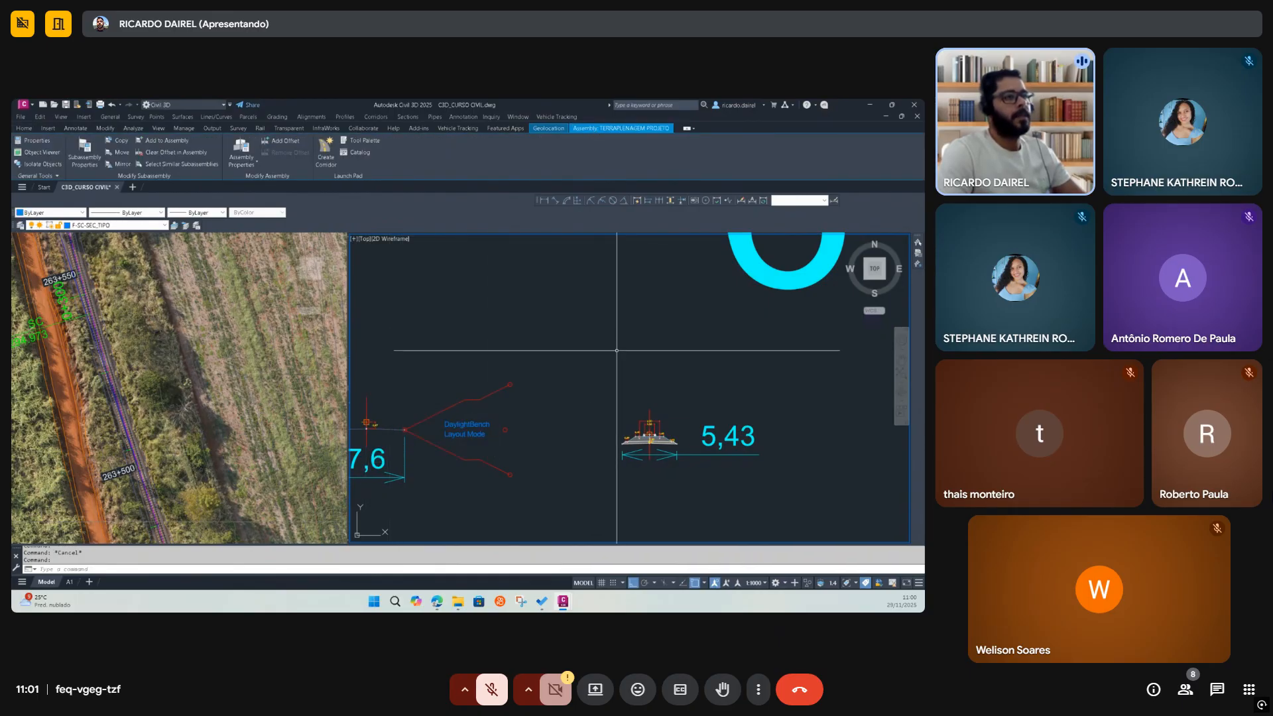
{"action": "key", "text": "Escape"}
Save the drawing and widen the aerial imagery viewport over the assemblies viewport
{"action": "left_click", "coordinate": [67, 104]}
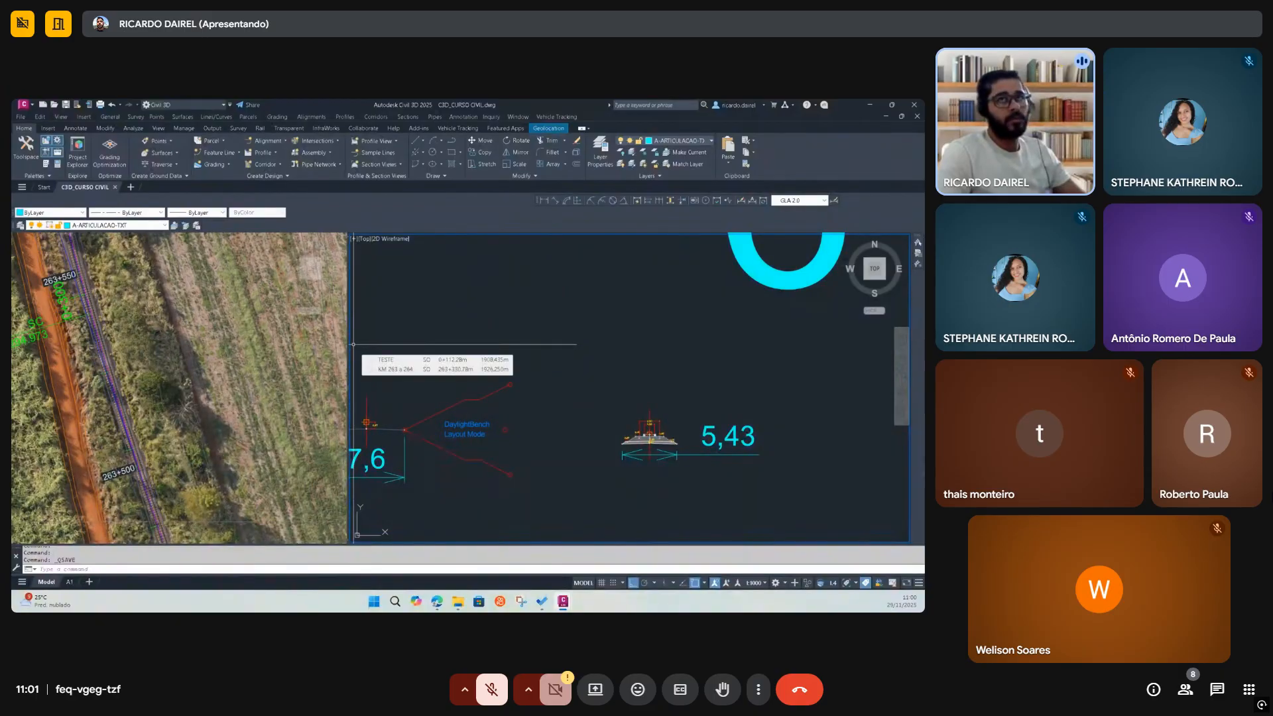
{"action": "left_click_drag", "start_coordinate": [348, 348], "coordinate": [425, 347]}
{"action": "key", "text": "Escape"}
{"action": "key", "text": "Escape"}
Open the Options and examine the Open and Save settings for automatic saving and backup copies
{"action": "type", "text": "op"}
{"action": "key", "text": "Return"}
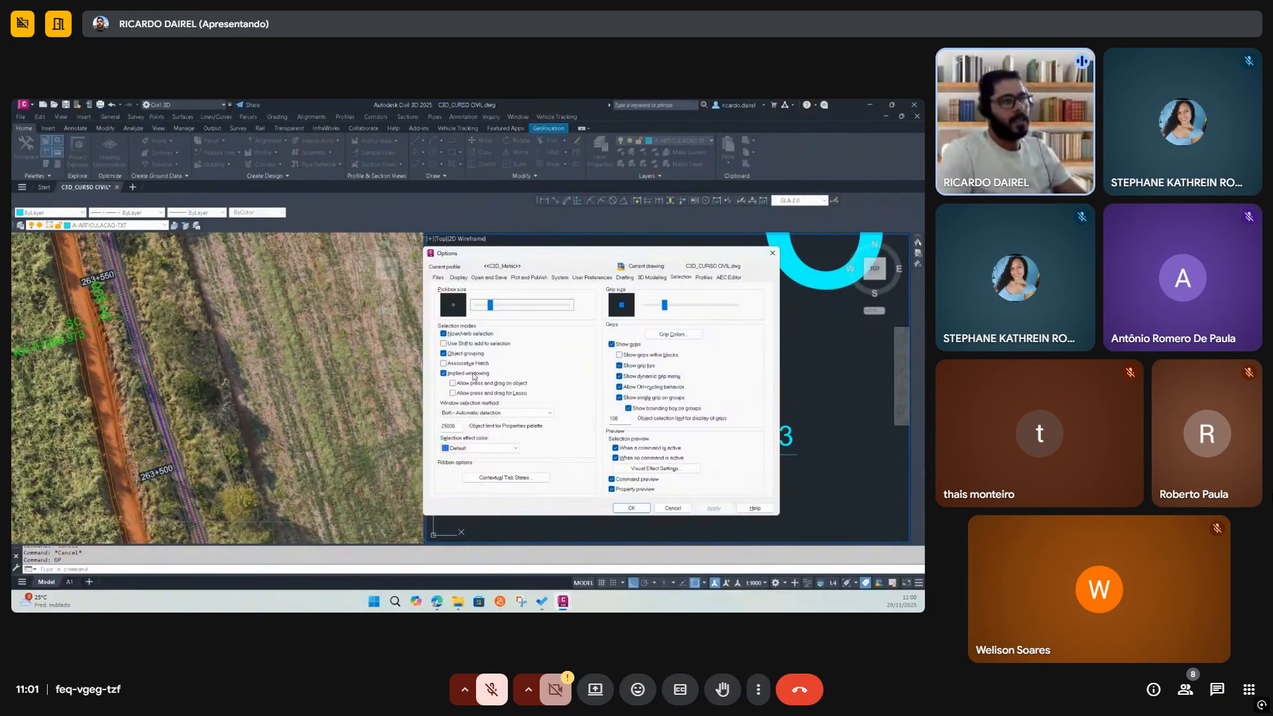
{"action": "key", "text": "Escape"}
{"action": "type", "text": "op"}
{"action": "key", "text": "Return"}
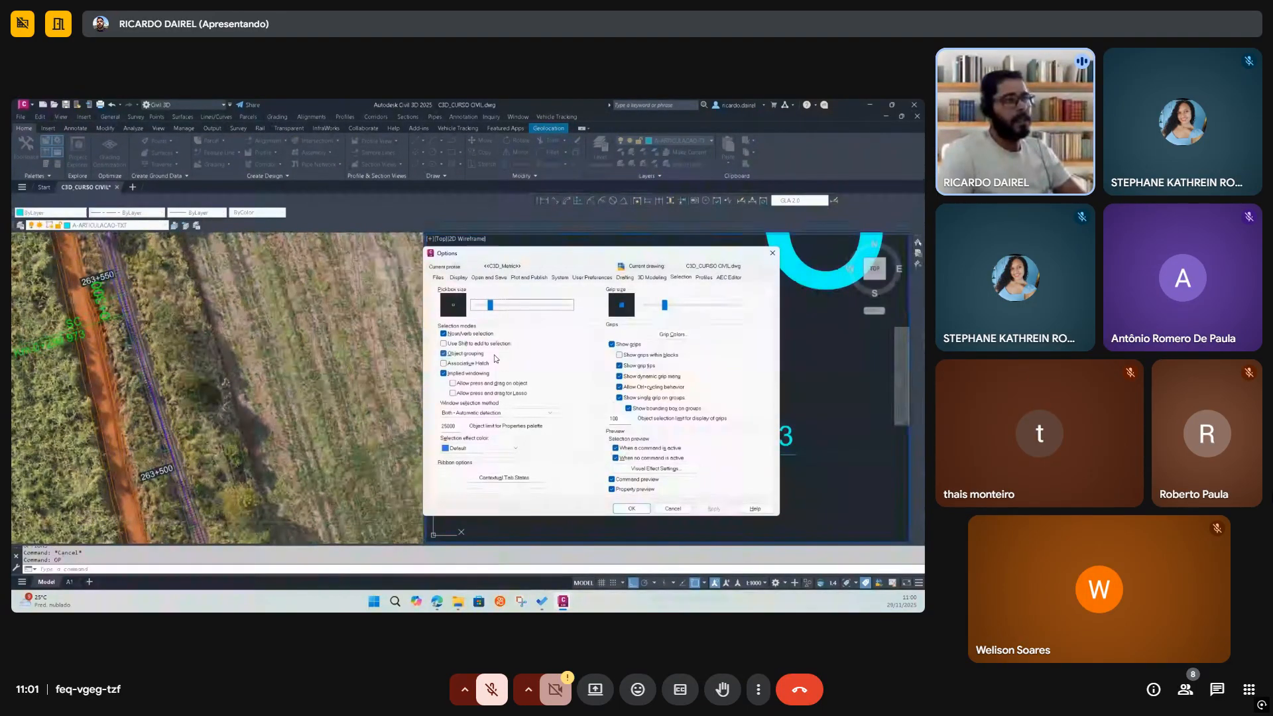
{"action": "left_click", "coordinate": [495, 278]}
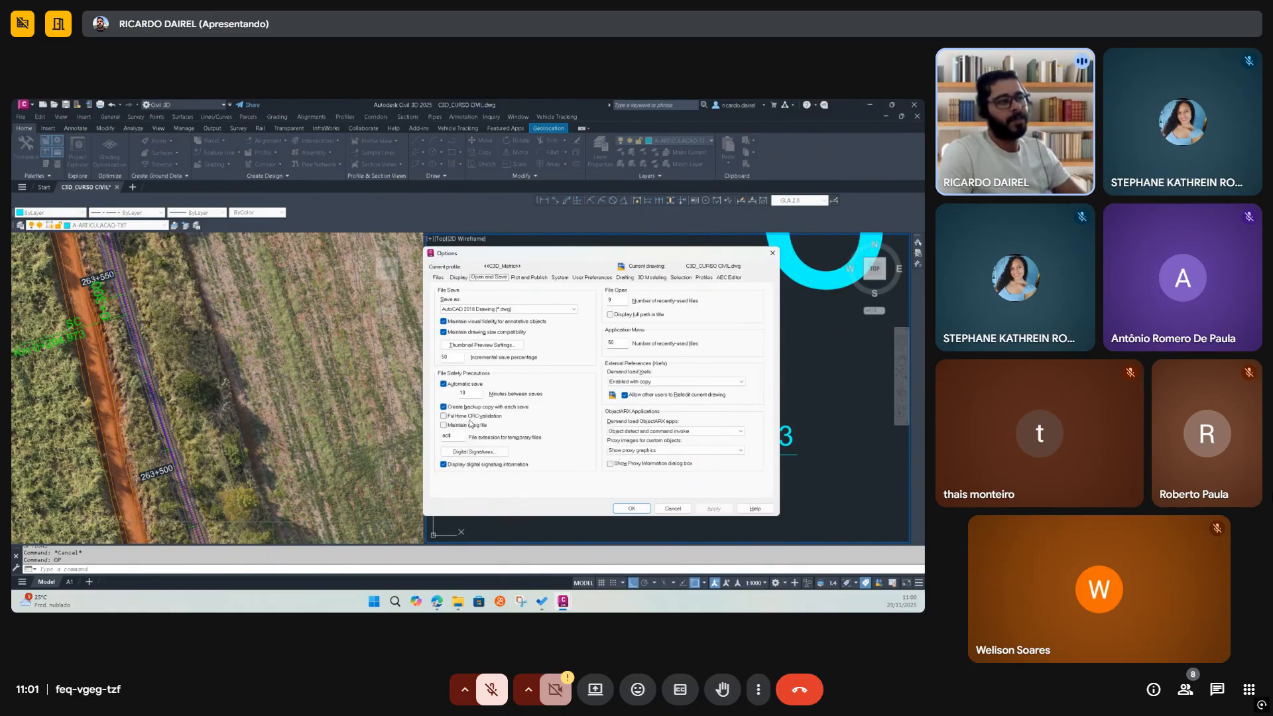
Switch to File Explorer and open the TOPOGRAFIA TOPOMIL 264 REV.1 folder under km 264
{"action": "left_click", "coordinate": [458, 601]}
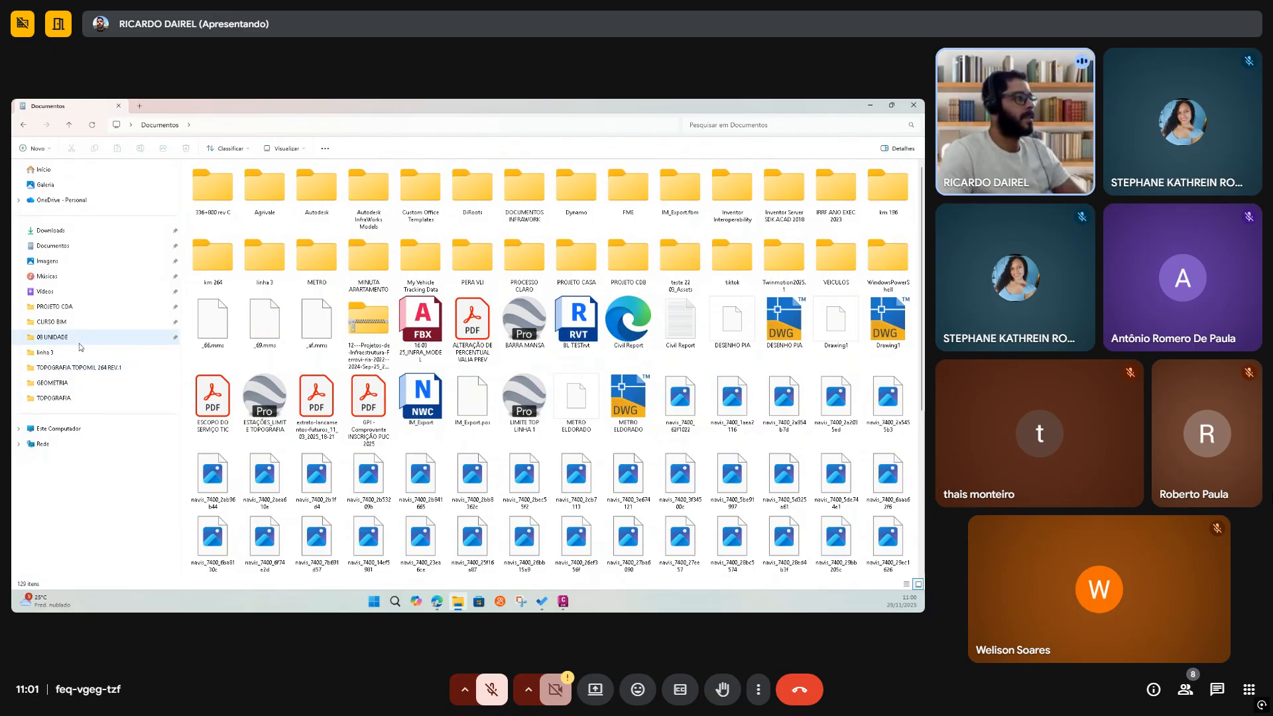
{"action": "left_click", "coordinate": [83, 368]}
{"action": "double_click", "coordinate": [266, 188]}
{"action": "left_click", "coordinate": [329, 124]}
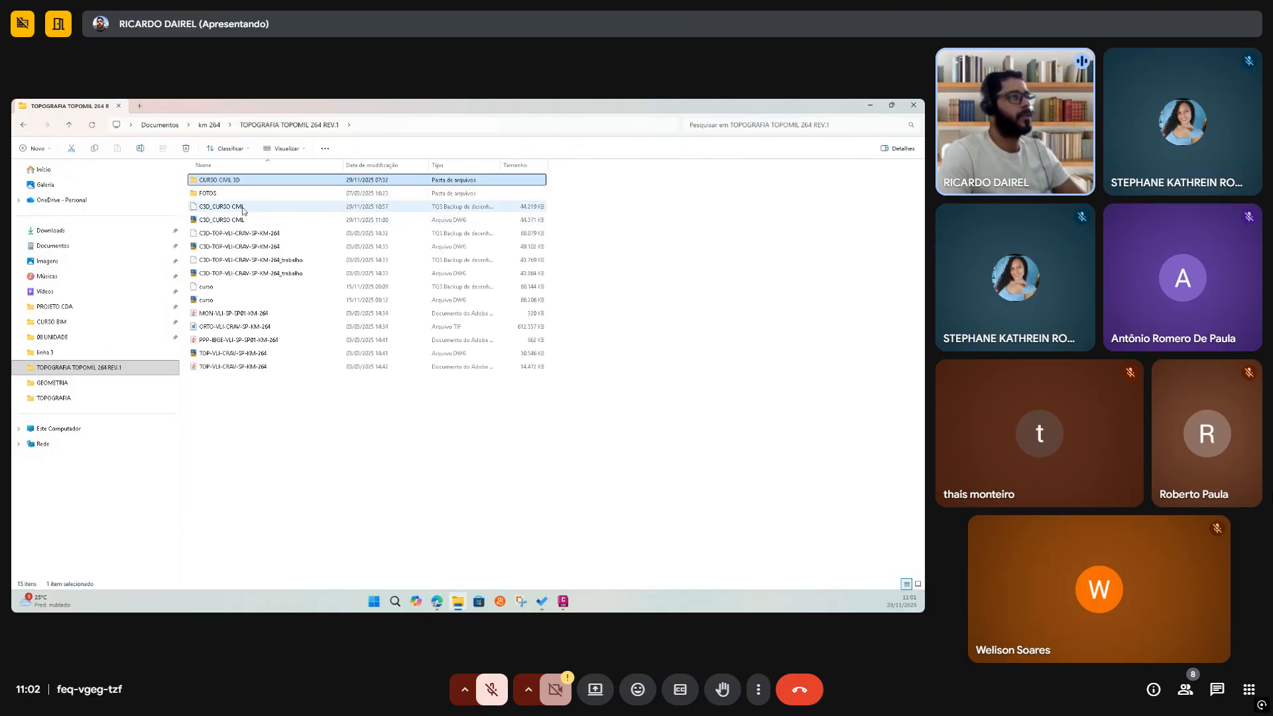
Compare the modification times of the C3D_CURSO CIVIL drawing and its backup file
{"action": "left_click", "coordinate": [258, 222]}
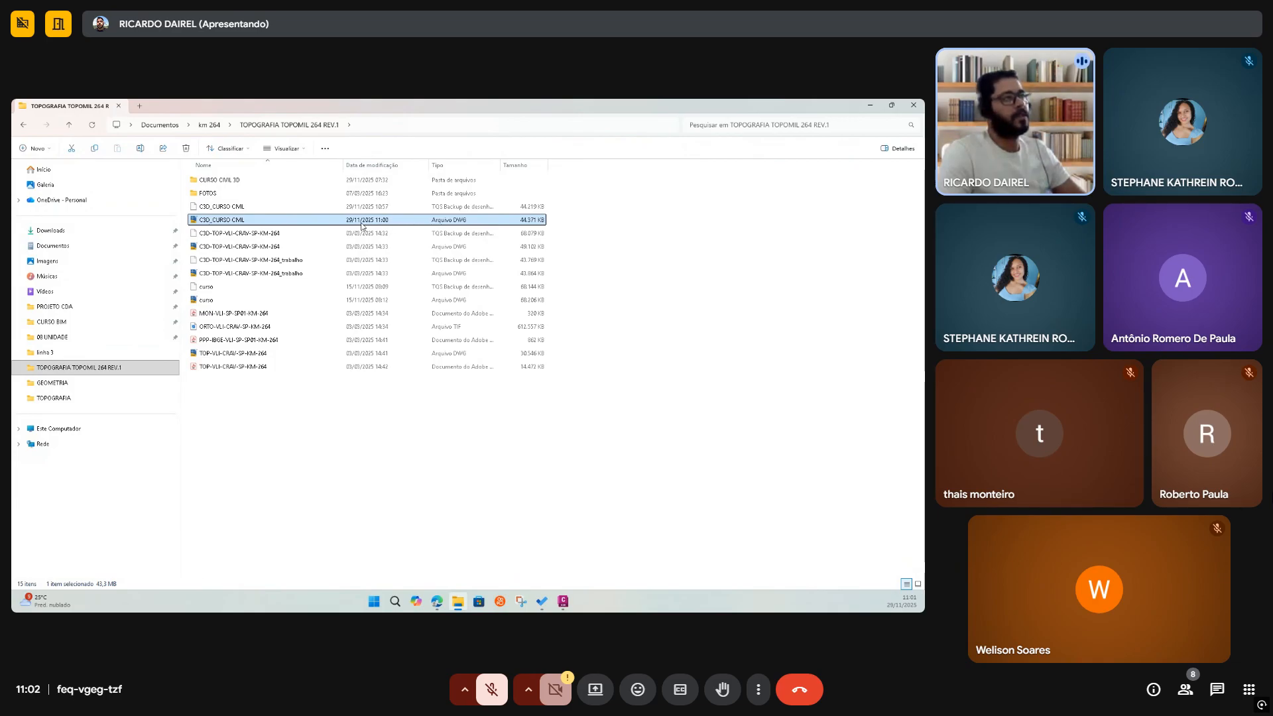
{"action": "left_click", "coordinate": [318, 209]}
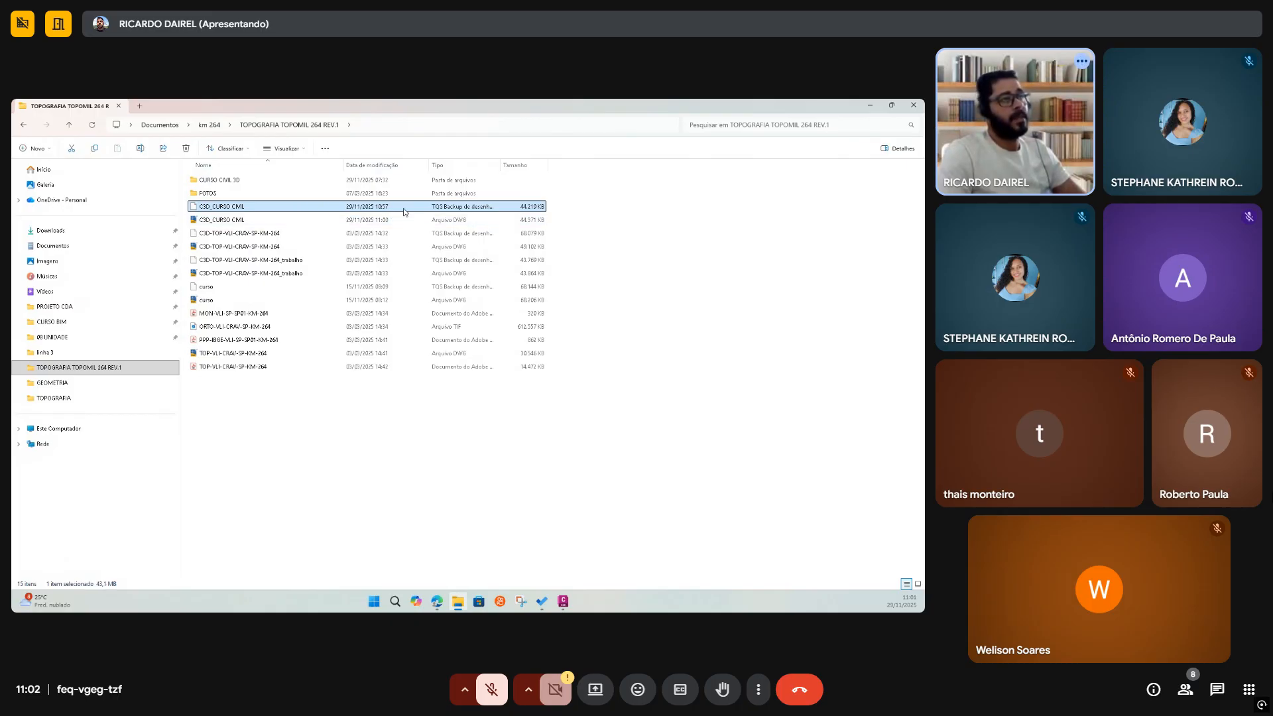
{"action": "left_click", "coordinate": [255, 220]}
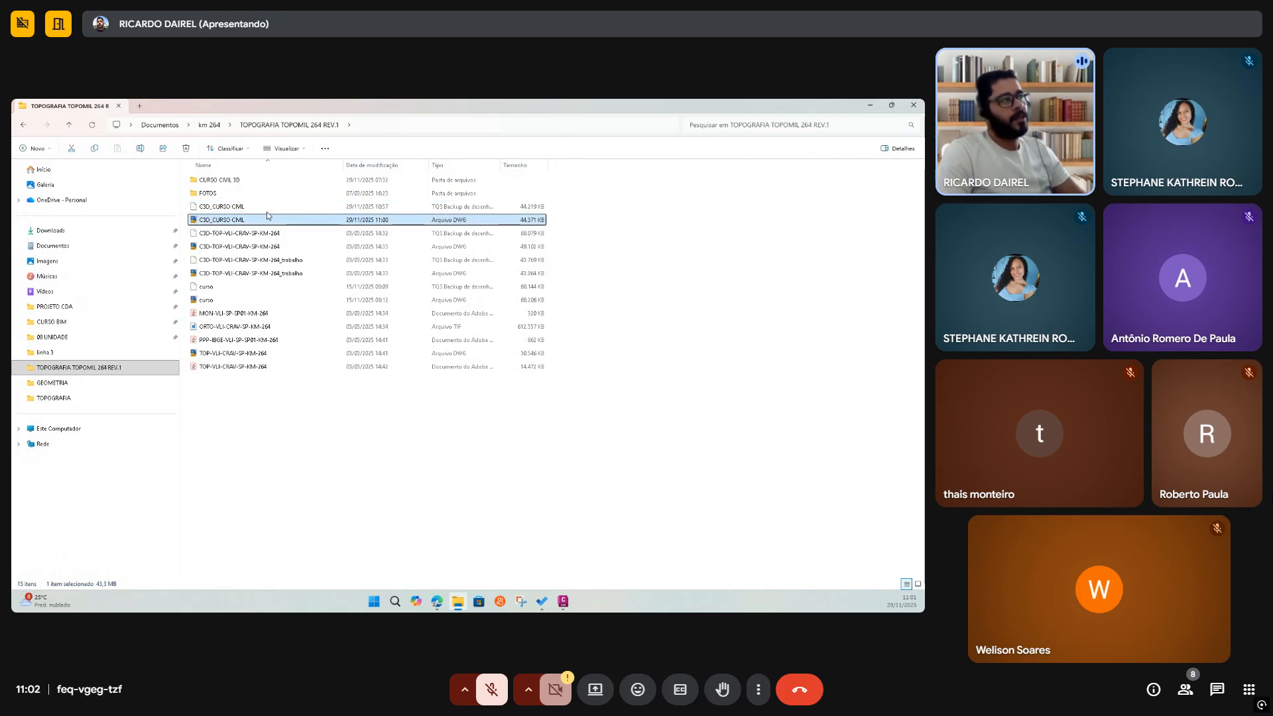
Rename the backup file of the course drawing as C3D_CURSO CIVIL.DWG
{"action": "left_click", "coordinate": [262, 205]}
{"action": "left_click", "coordinate": [253, 206]}
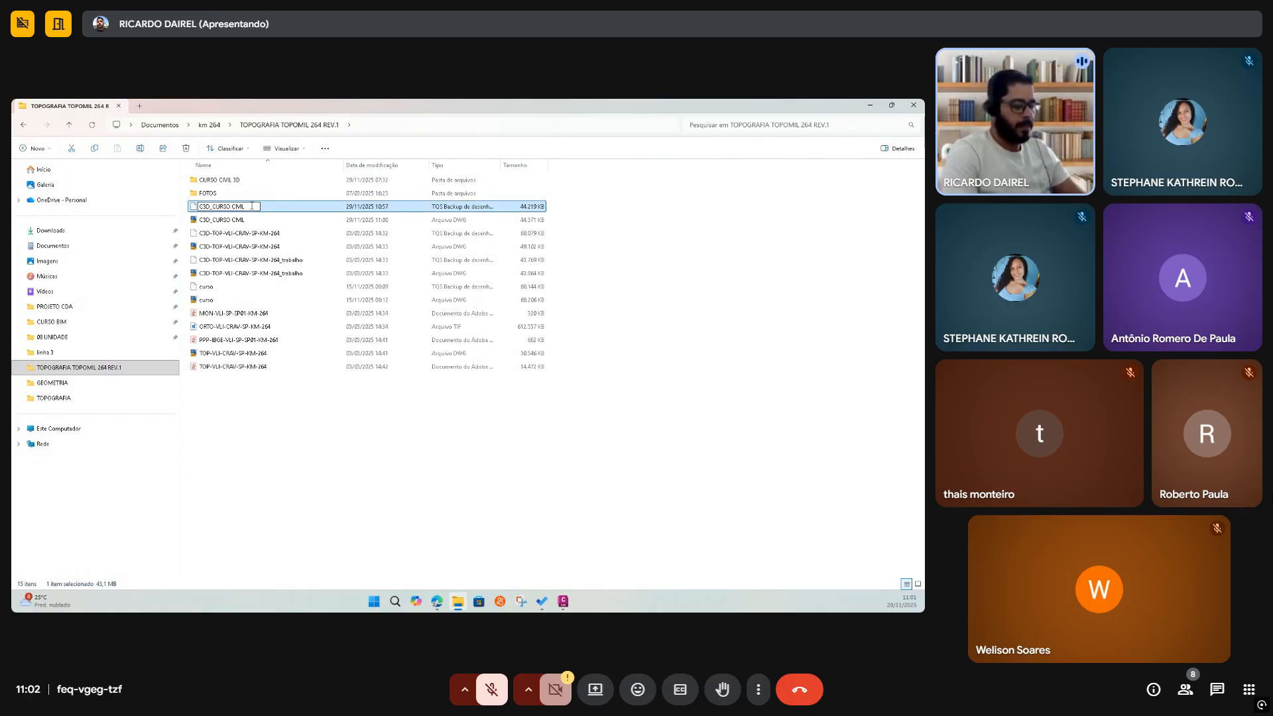
{"action": "type", "text": ".D"}
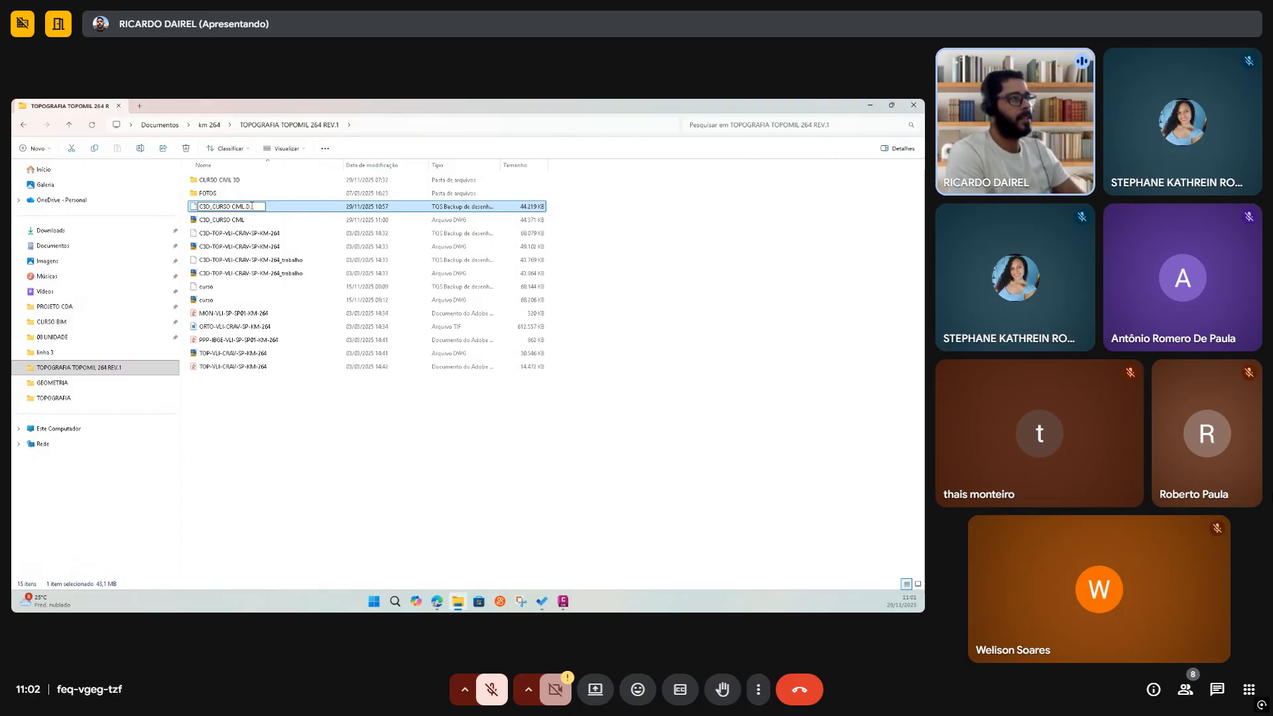
{"action": "type", "text": "WWG"}
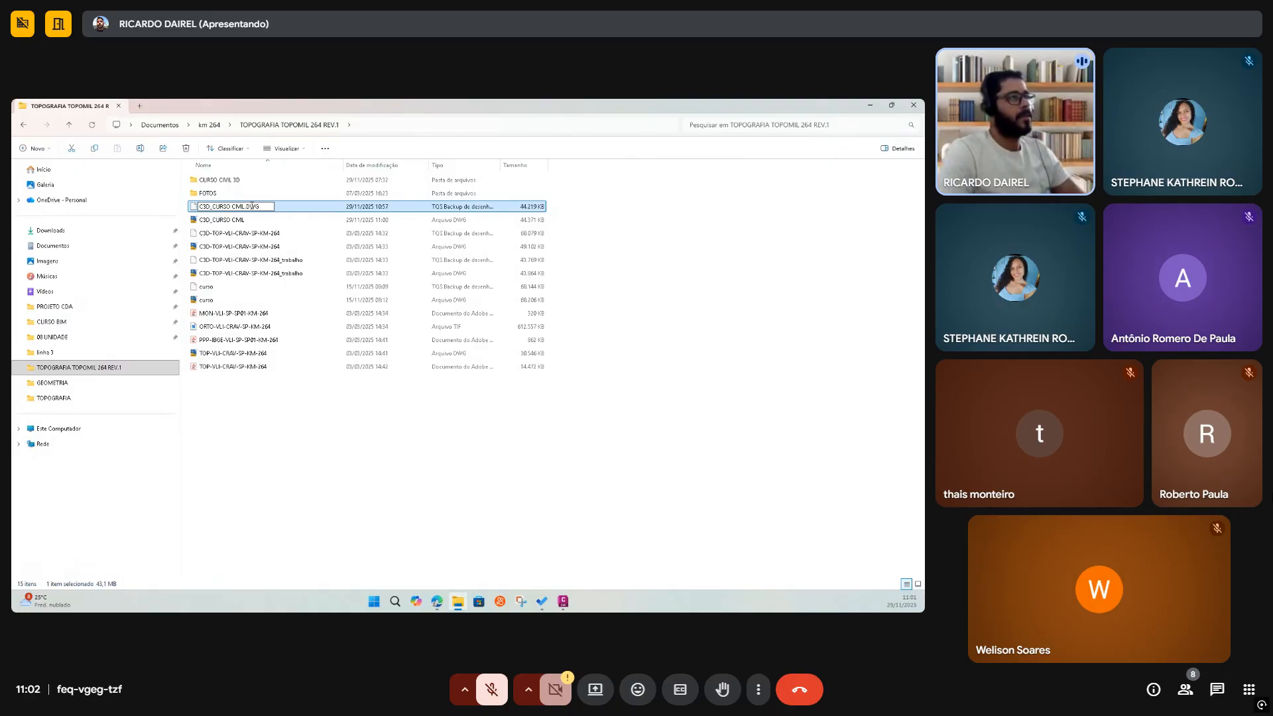
{"action": "key", "text": "Return"}
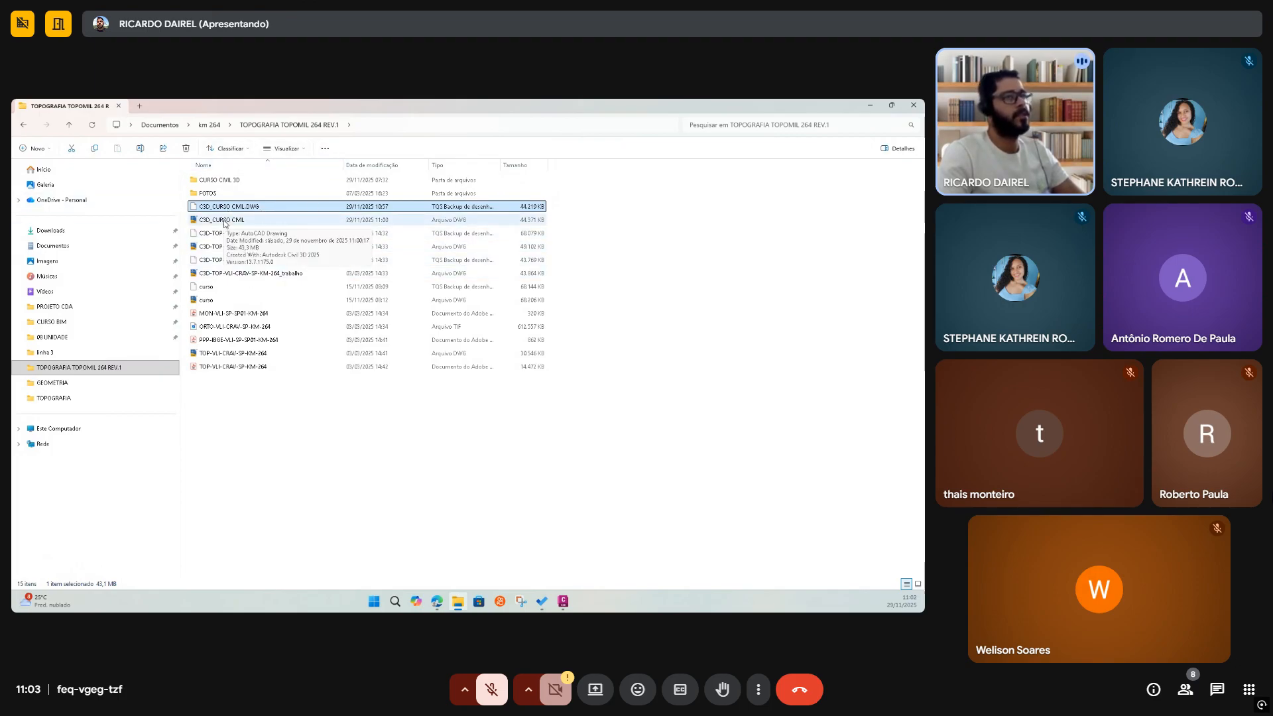
Remove the .DWG ending from the backup file's name
{"action": "left_click", "coordinate": [269, 207]}
{"action": "left_click", "coordinate": [270, 206]}
{"action": "key", "text": "BackSpace"}
{"action": "key", "text": "BackSpace"}
{"action": "key", "text": "BackSpace"}
{"action": "key", "text": "BackSpace"}
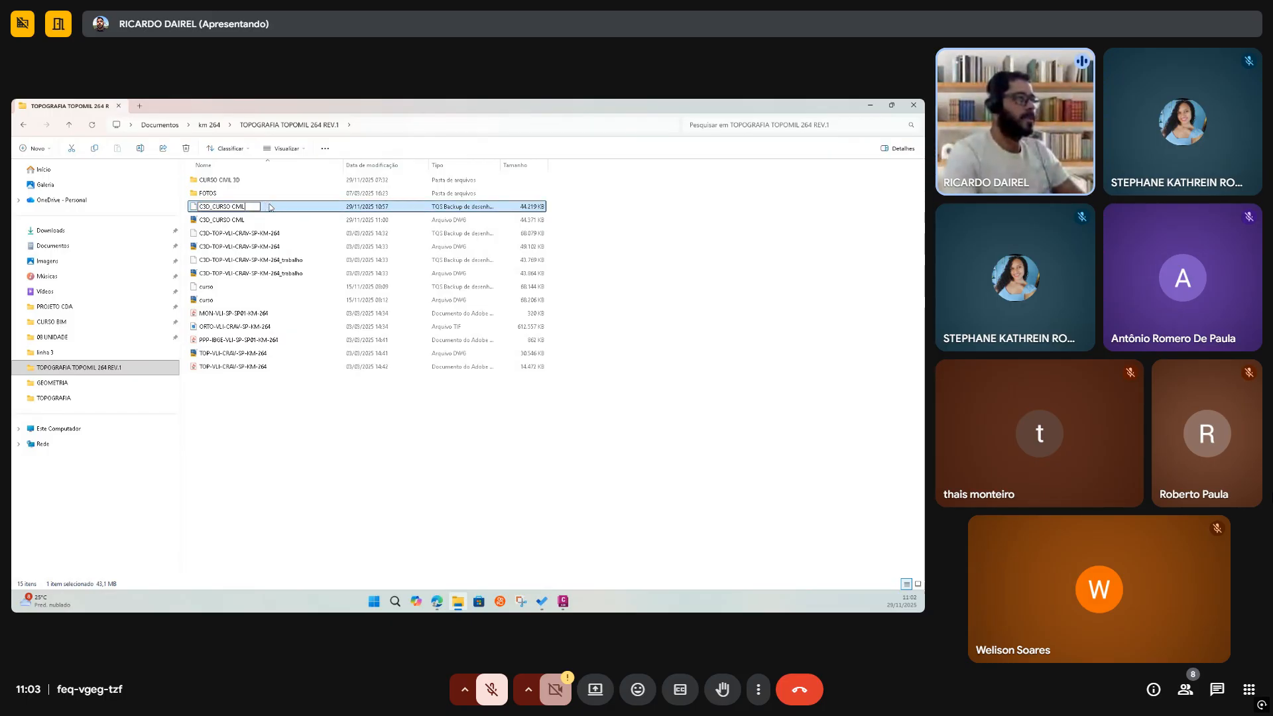
{"action": "left_click", "coordinate": [436, 440]}
View the templates in the CURSO CIVIL 3D folder, then return to Civil 3D and dismiss the Options without changes
{"action": "double_click", "coordinate": [283, 180]}
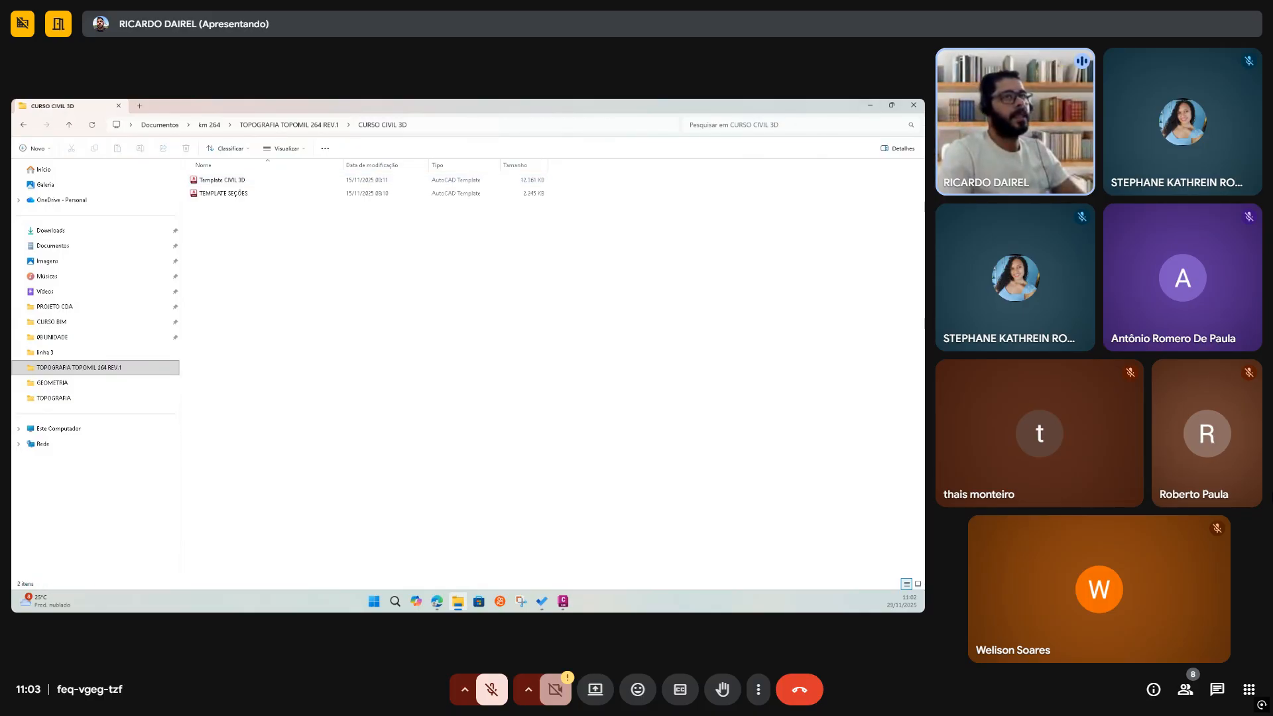
{"action": "left_click", "coordinate": [872, 104]}
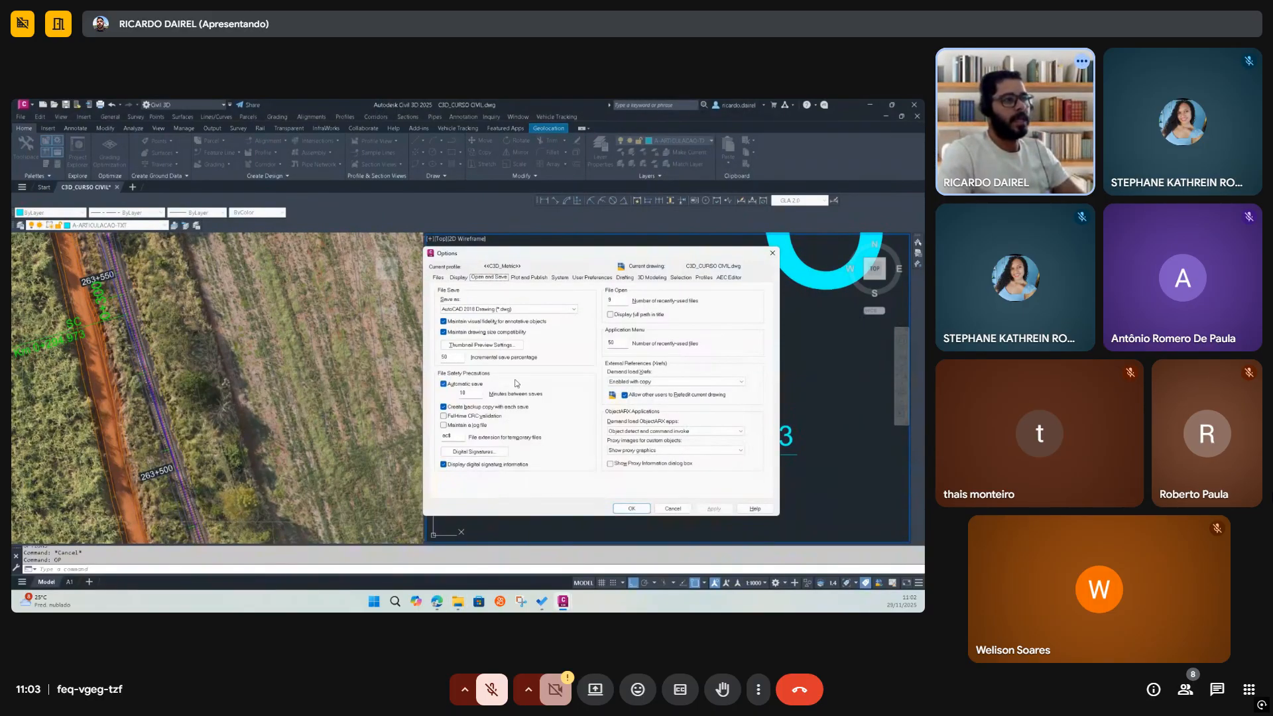
{"action": "left_click", "coordinate": [664, 510]}
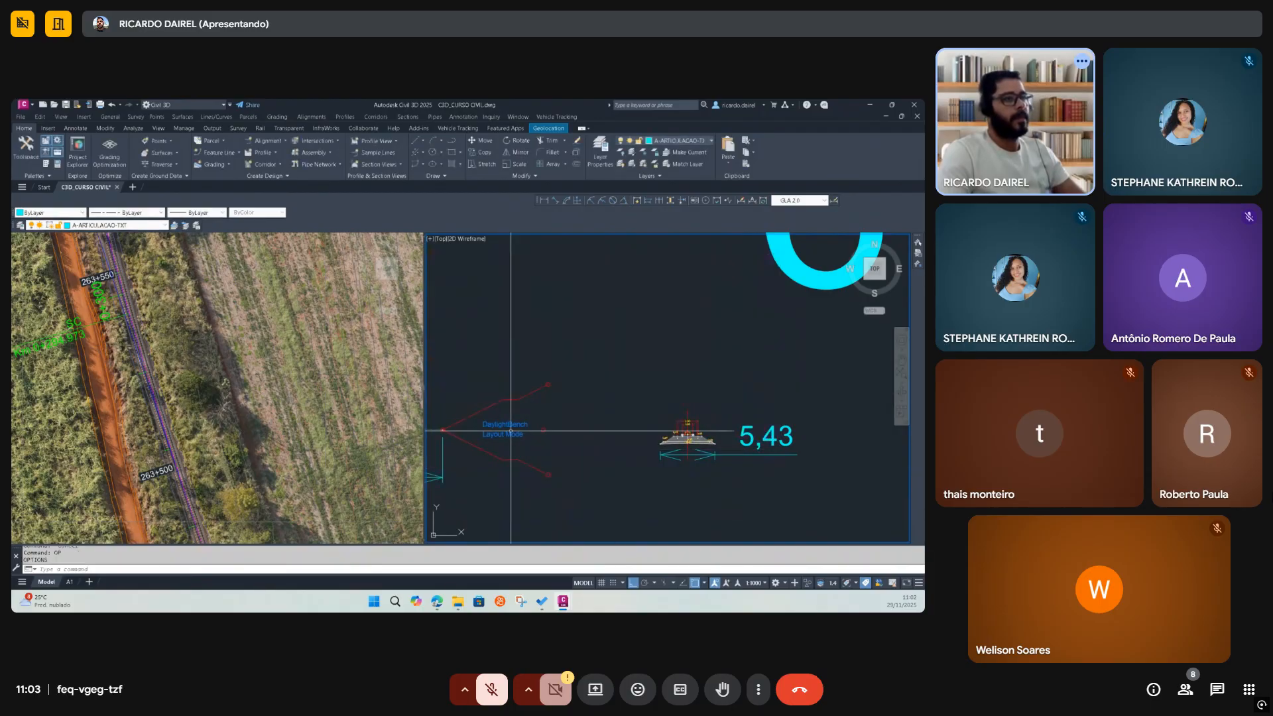
Examine the six-step workflow notes and the terrain surface along the railway in the aerial imagery viewport
{"action": "scroll", "coordinate": [624, 425], "scroll_direction": "down", "scroll_amount": 6}
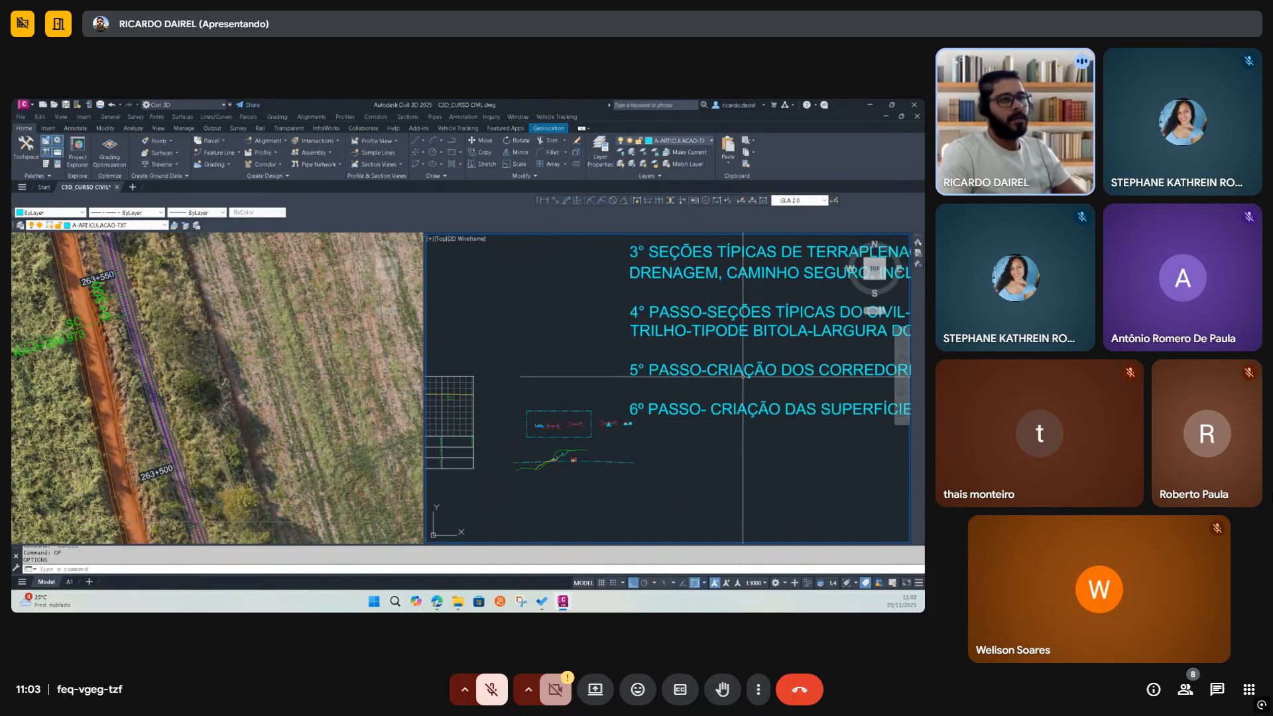
{"action": "scroll", "coordinate": [739, 368], "scroll_direction": "up", "scroll_amount": 2}
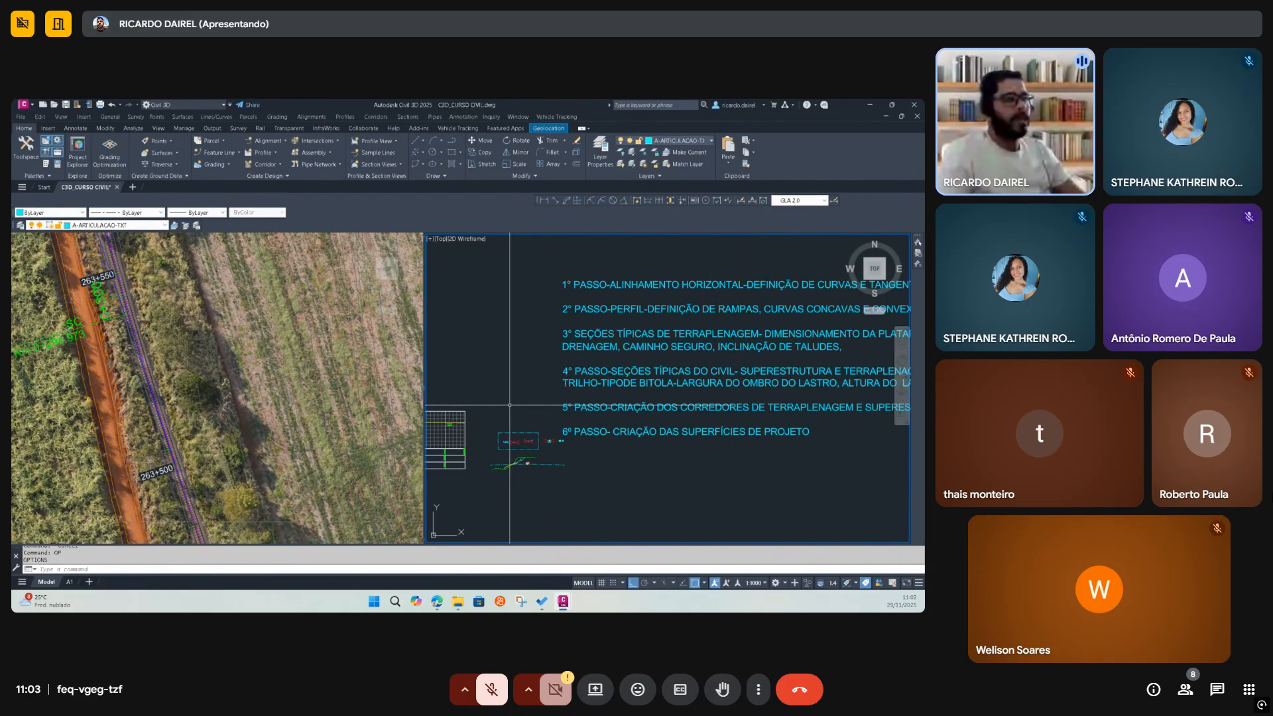
{"action": "left_click", "coordinate": [303, 416]}
{"action": "key", "text": "Escape"}
{"action": "middle_click_drag", "start_coordinate": [300, 413], "coordinate": [294, 436]}
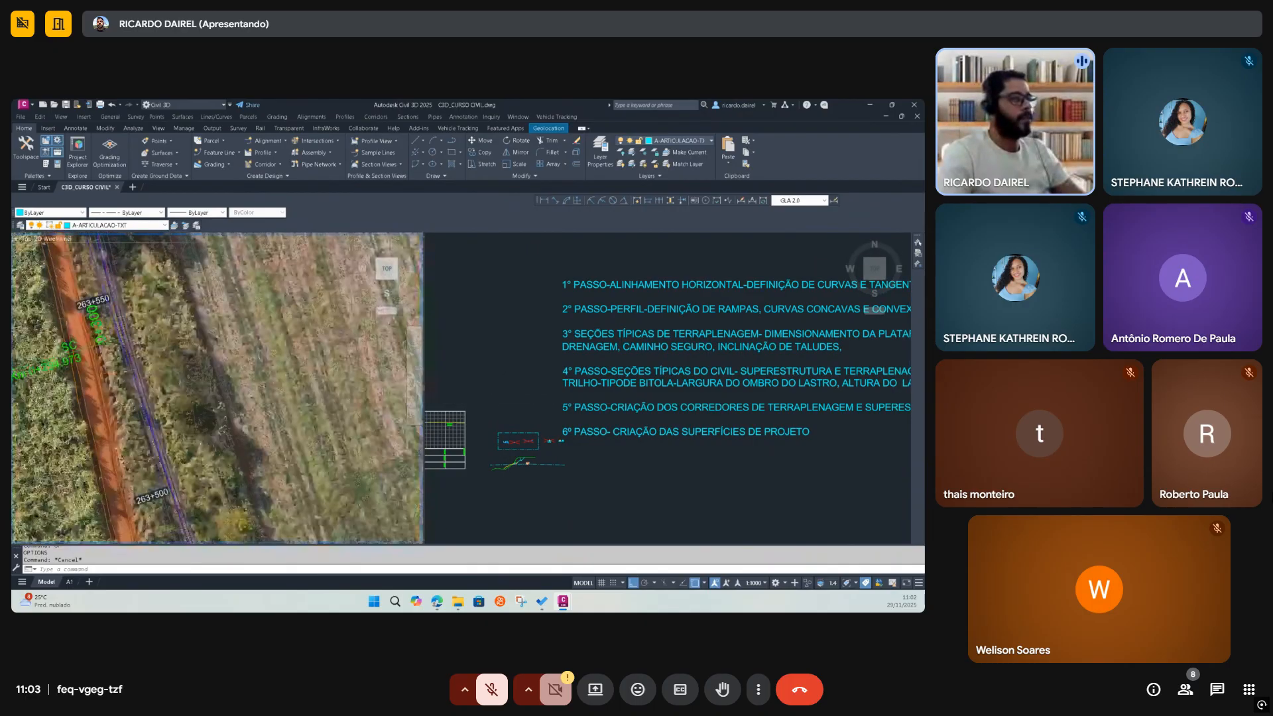
{"action": "left_click", "coordinate": [274, 429]}
{"action": "scroll", "coordinate": [275, 429], "scroll_direction": "down", "scroll_amount": 6}
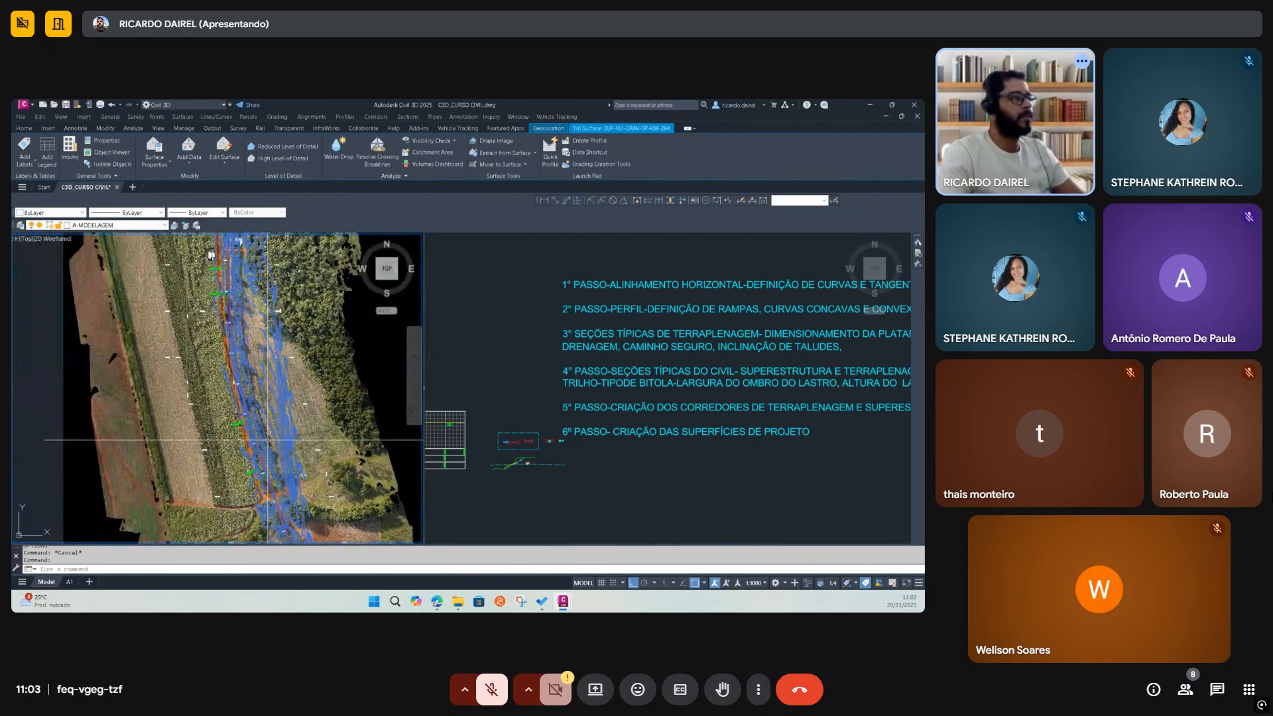
{"action": "scroll", "coordinate": [233, 366], "scroll_direction": "up", "scroll_amount": 2}
{"action": "middle_click_drag", "start_coordinate": [233, 366], "coordinate": [225, 478]}
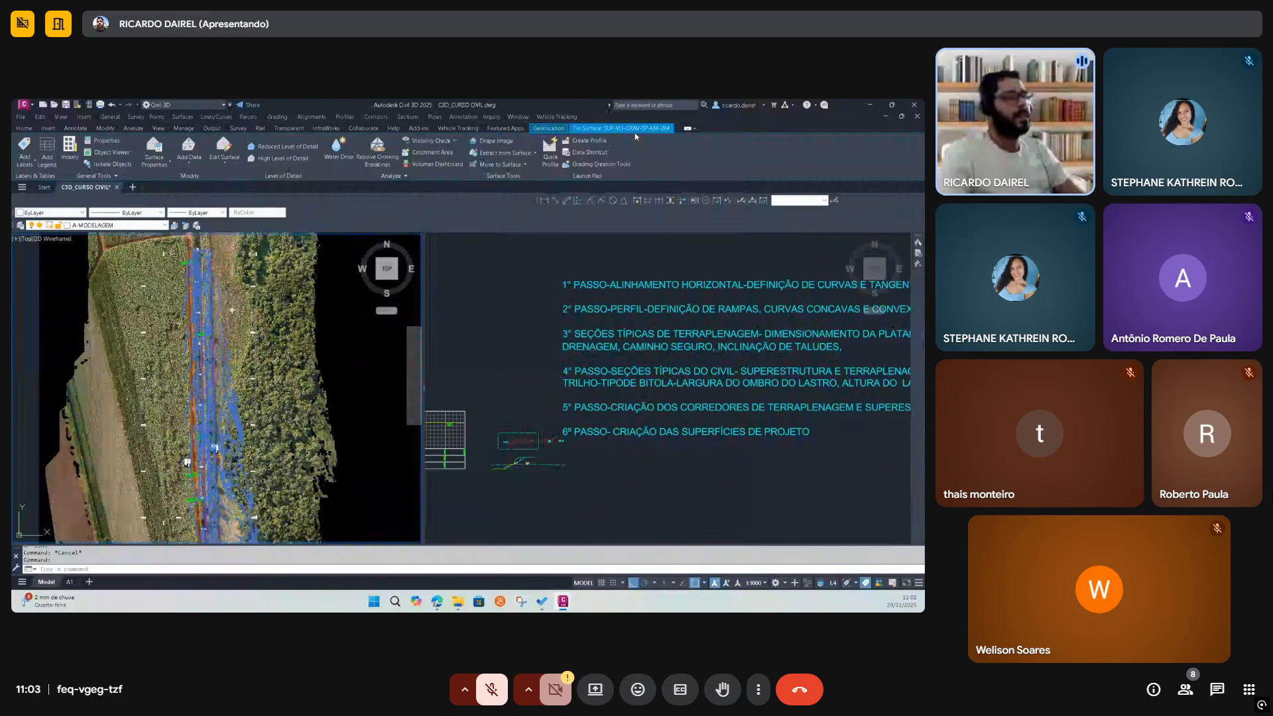
Show the Toolspace, look through its settings, survey and toolbox contents, and expand the Reports Manager
{"action": "left_click", "coordinate": [23, 128]}
{"action": "left_click", "coordinate": [25, 147]}
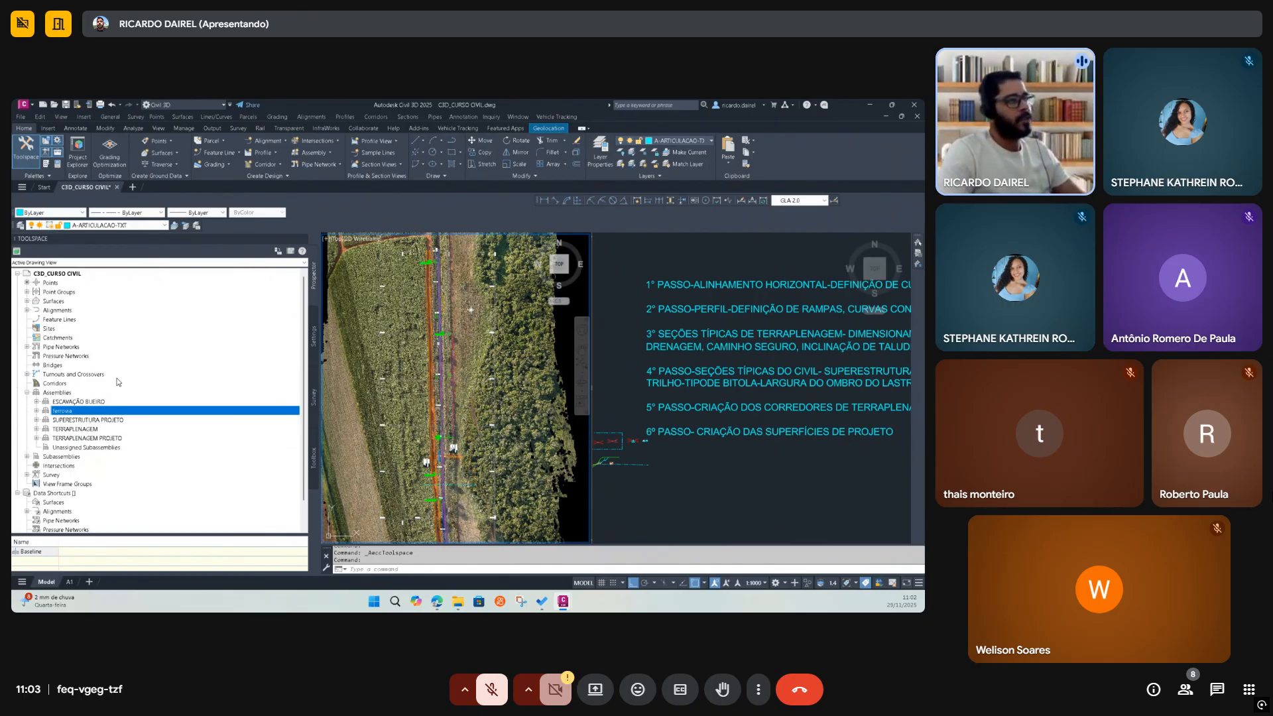
{"action": "left_click", "coordinate": [315, 337]}
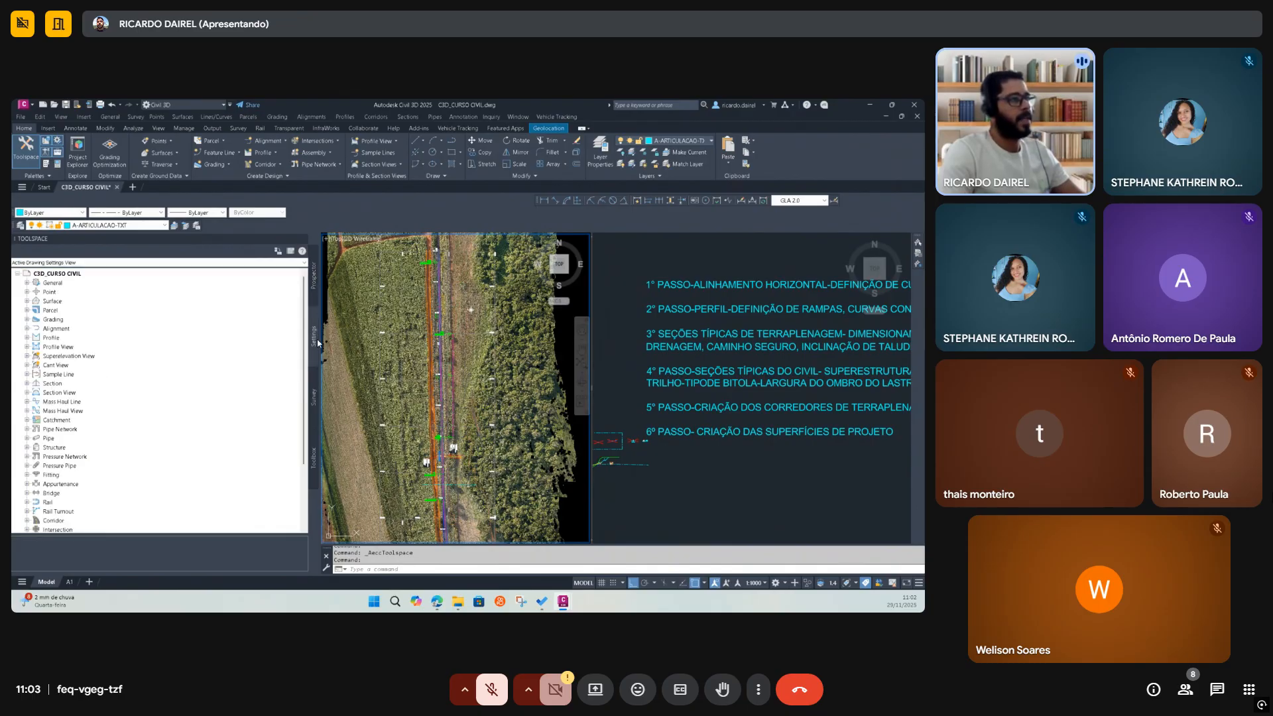
{"action": "left_click", "coordinate": [314, 397]}
{"action": "left_click", "coordinate": [314, 461]}
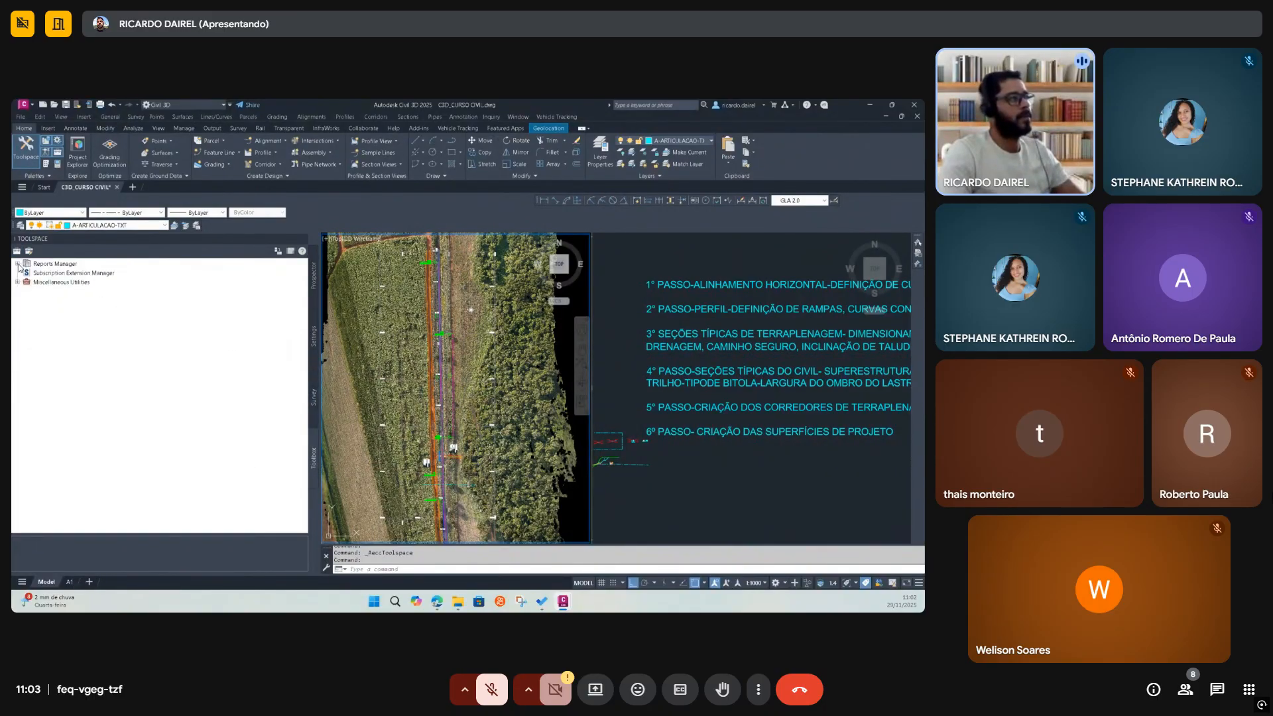
{"action": "left_click", "coordinate": [18, 264]}
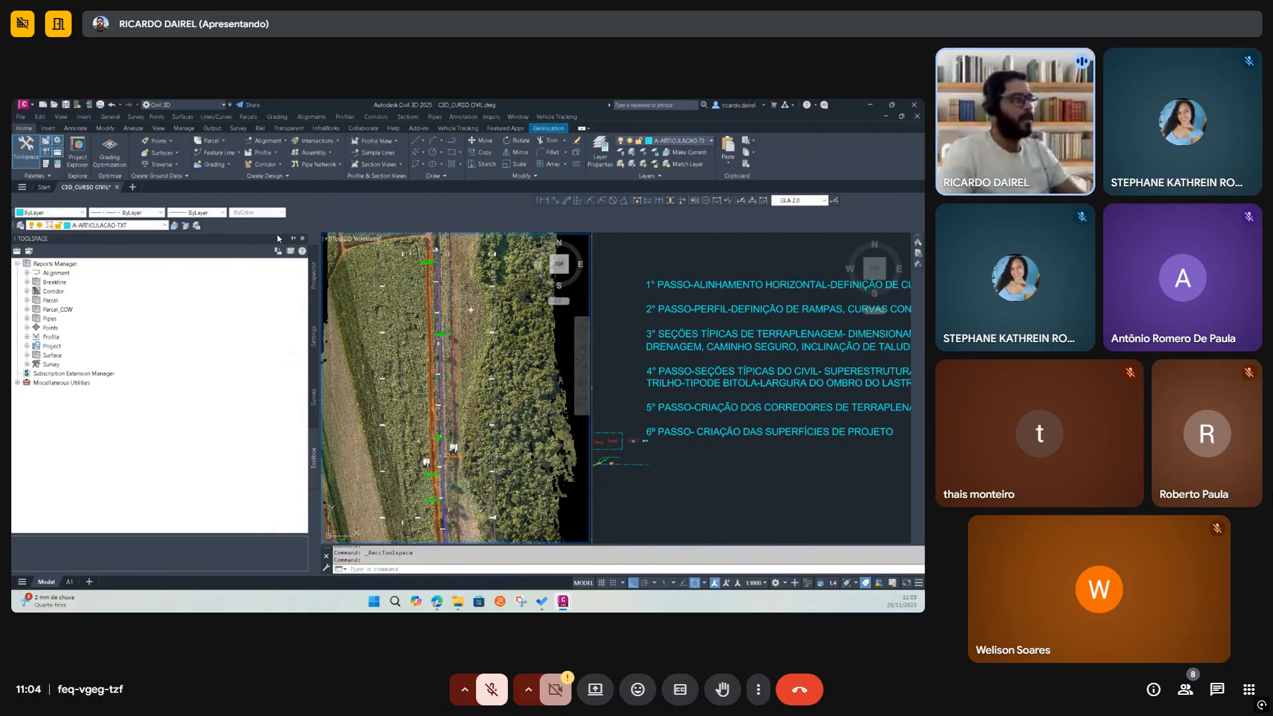
Show the drawing's surfaces and rail alignments in the Prospector tree and select the Rail Alignments group
{"action": "left_click", "coordinate": [313, 272]}
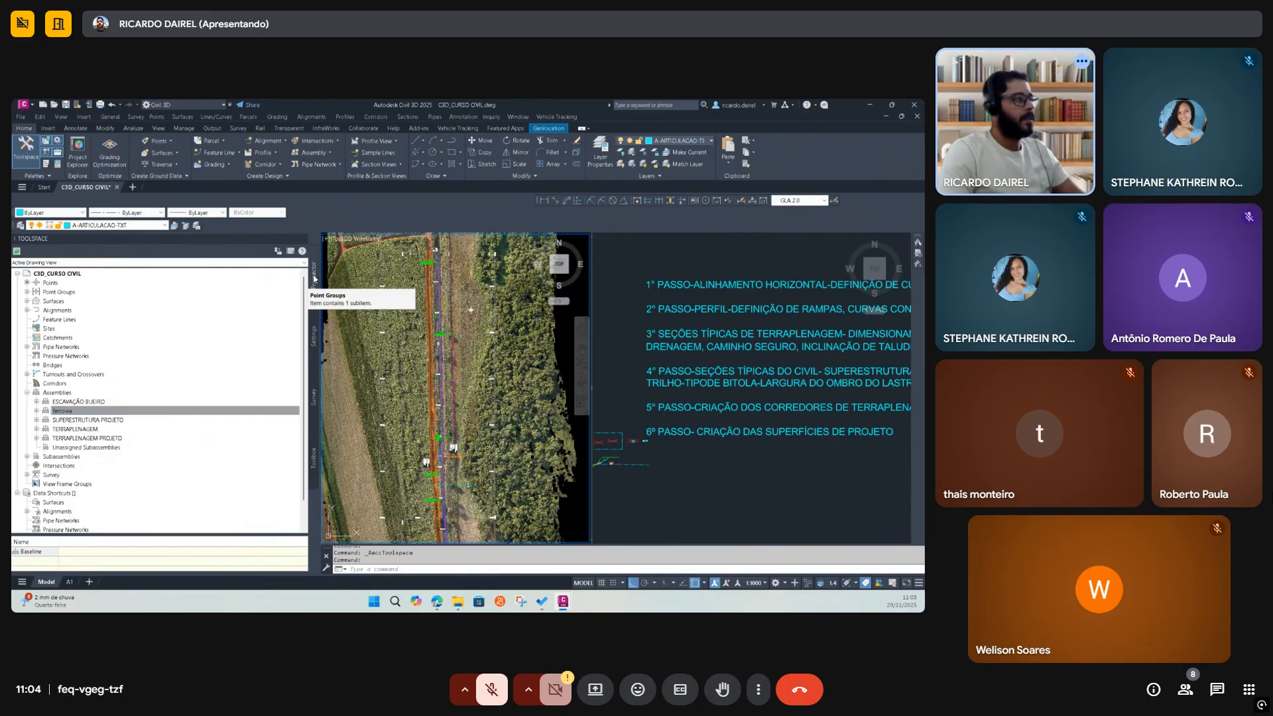
{"action": "left_click", "coordinate": [27, 301]}
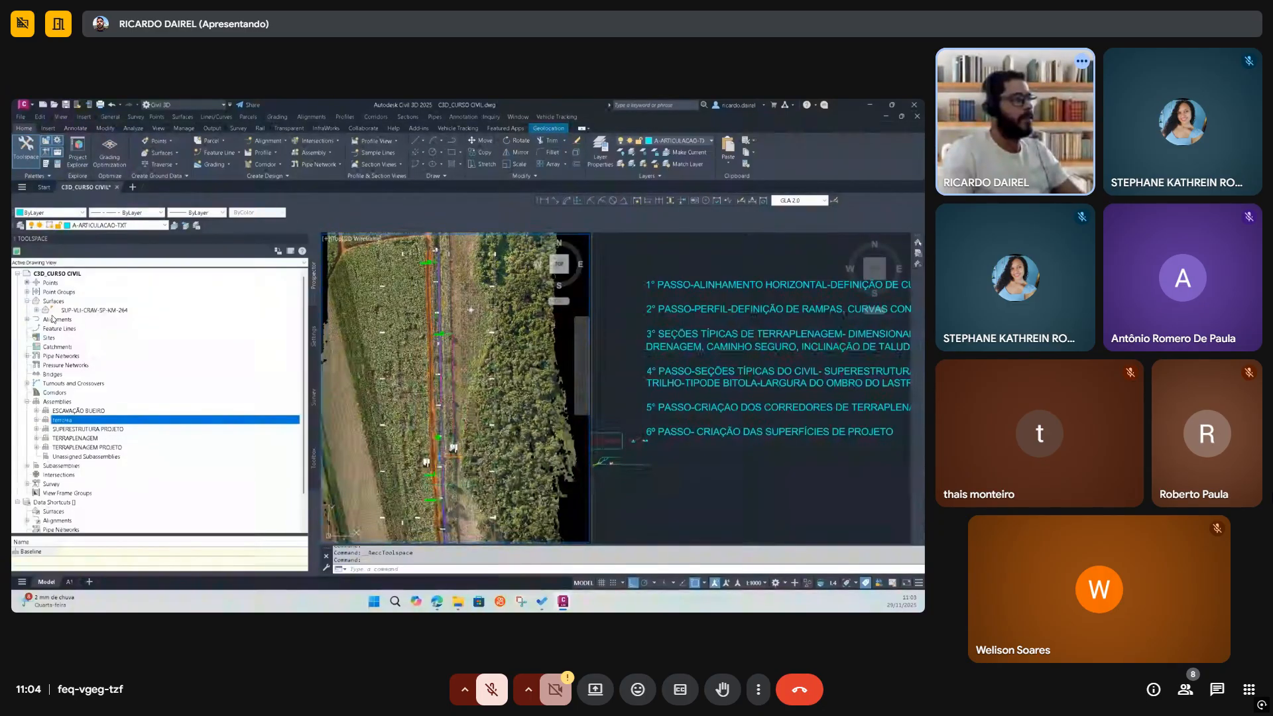
{"action": "left_click", "coordinate": [28, 321]}
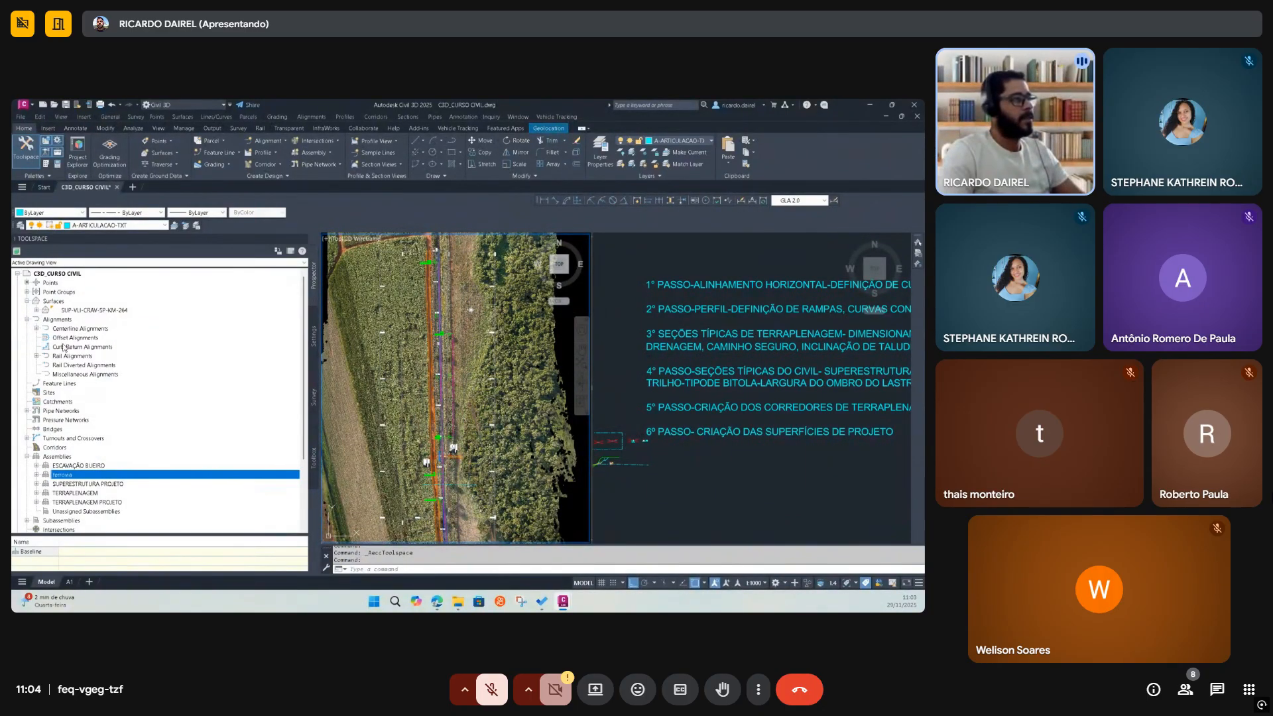
{"action": "left_click", "coordinate": [37, 356]}
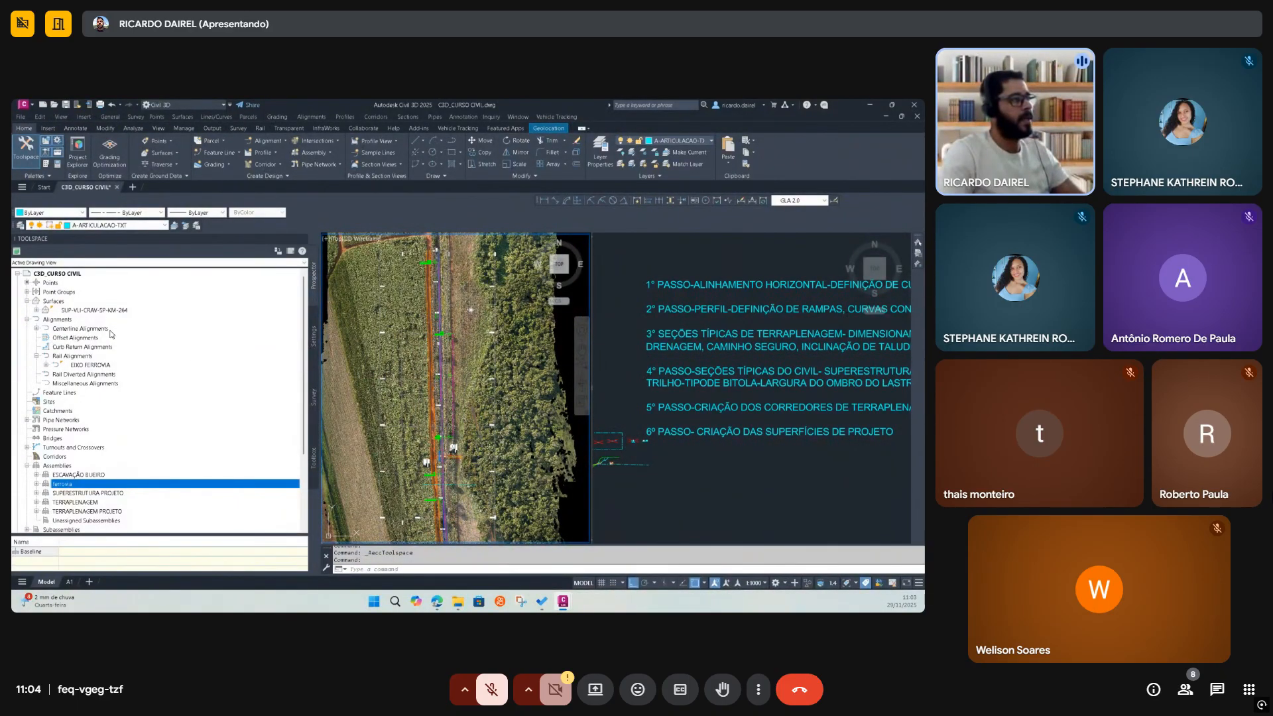
{"action": "left_click", "coordinate": [85, 358]}
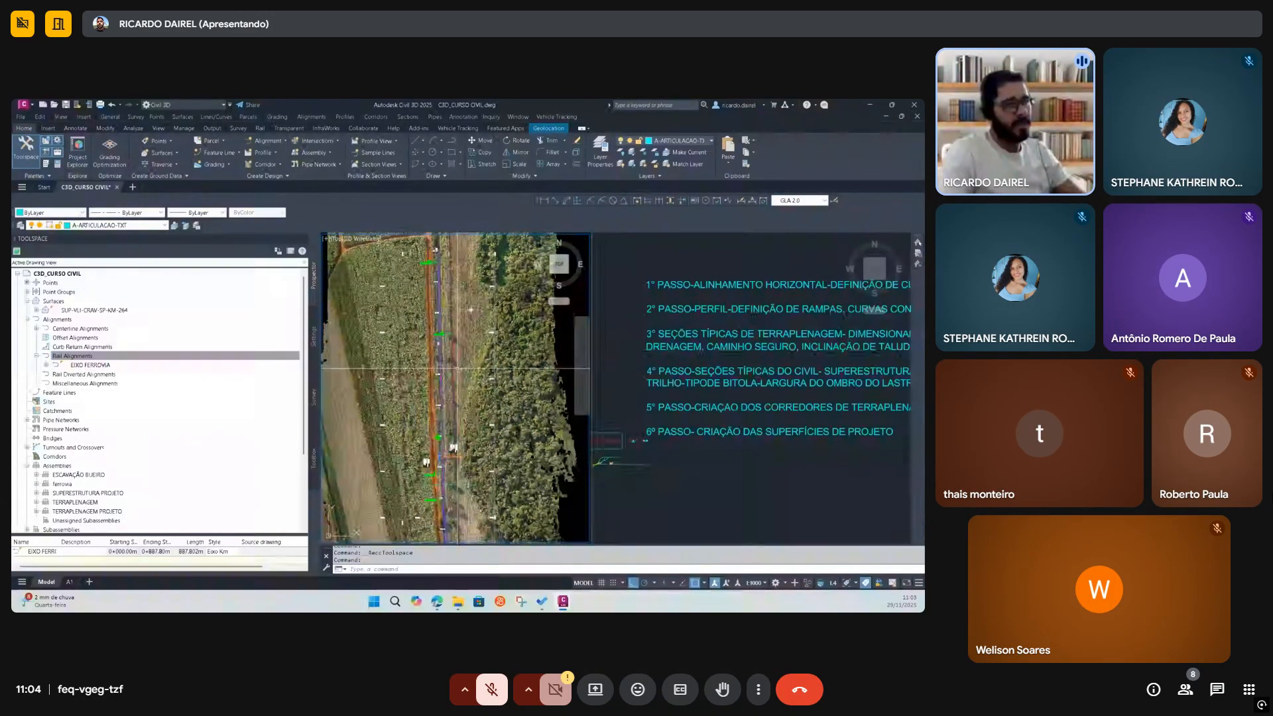
Open the alignment properties of EIXO FERROVIA from the aerial imagery viewport and reselect Rail as its type, dismissing the criteria warning
{"action": "scroll", "coordinate": [456, 368], "scroll_direction": "up", "scroll_amount": 5}
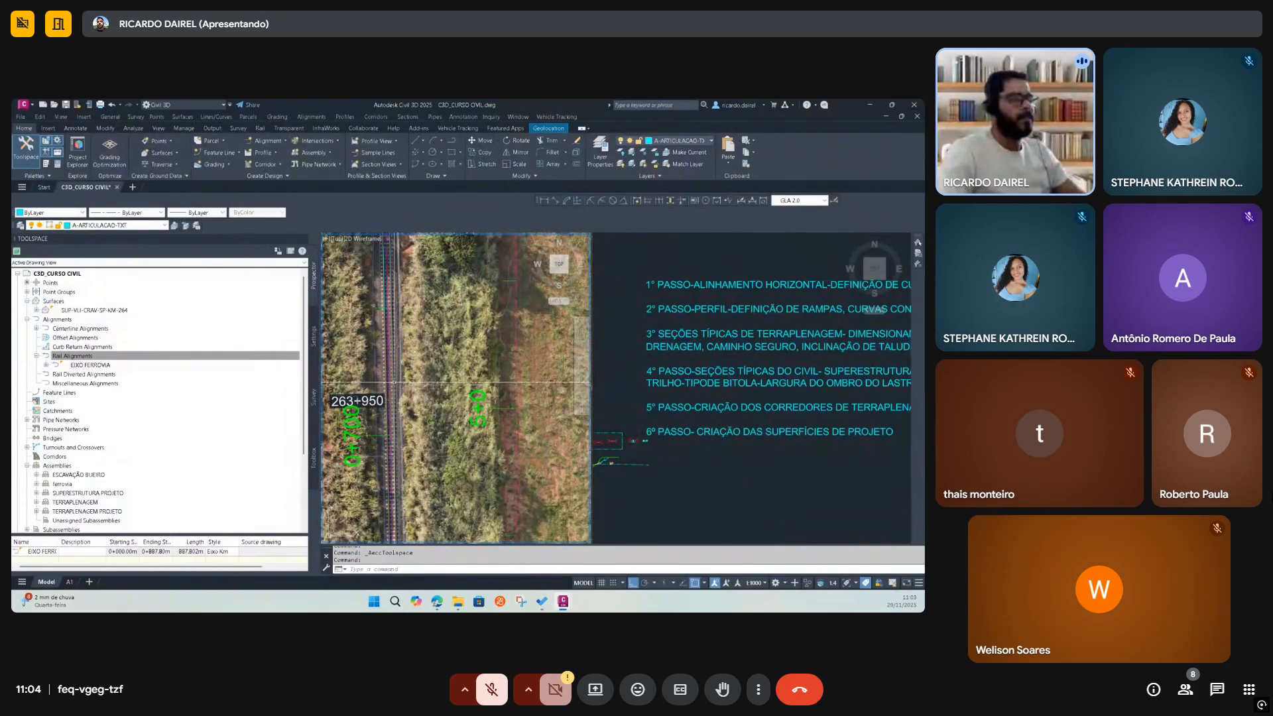
{"action": "scroll", "coordinate": [394, 382], "scroll_direction": "up", "scroll_amount": 3}
{"action": "key", "text": "Escape"}
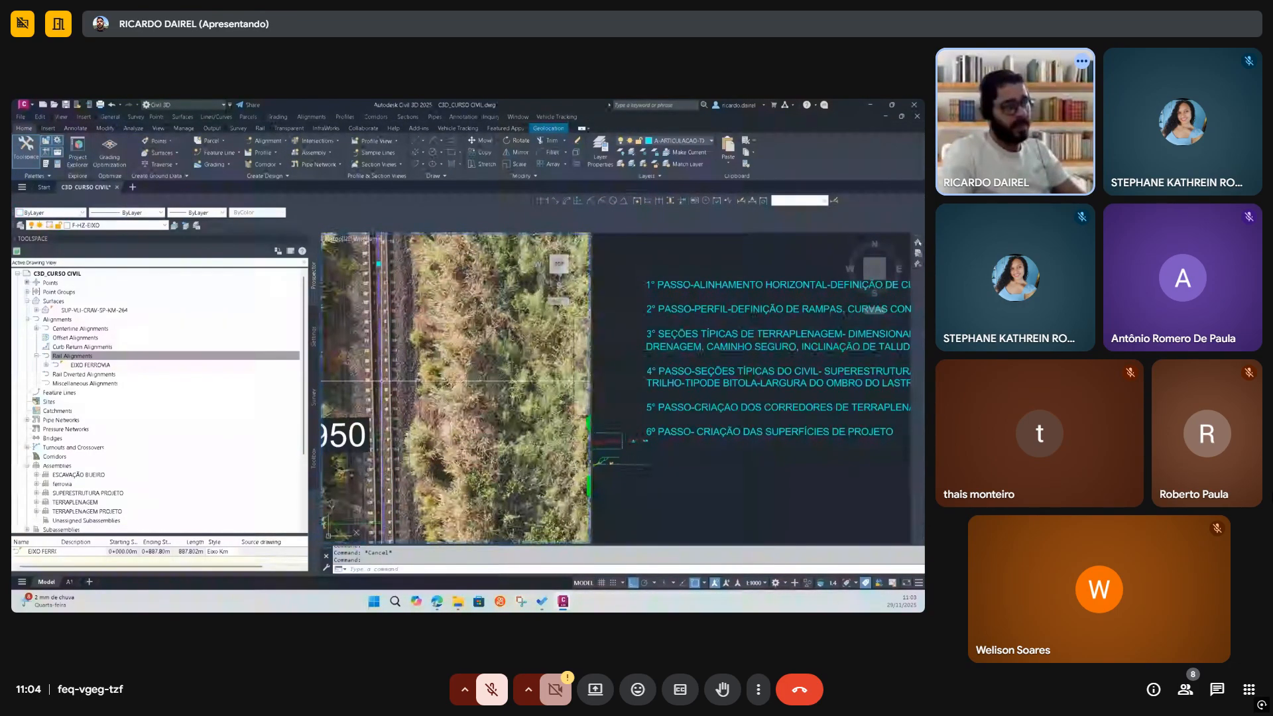
{"action": "left_click", "coordinate": [383, 381]}
{"action": "scroll", "coordinate": [386, 384], "scroll_direction": "up", "scroll_amount": 3}
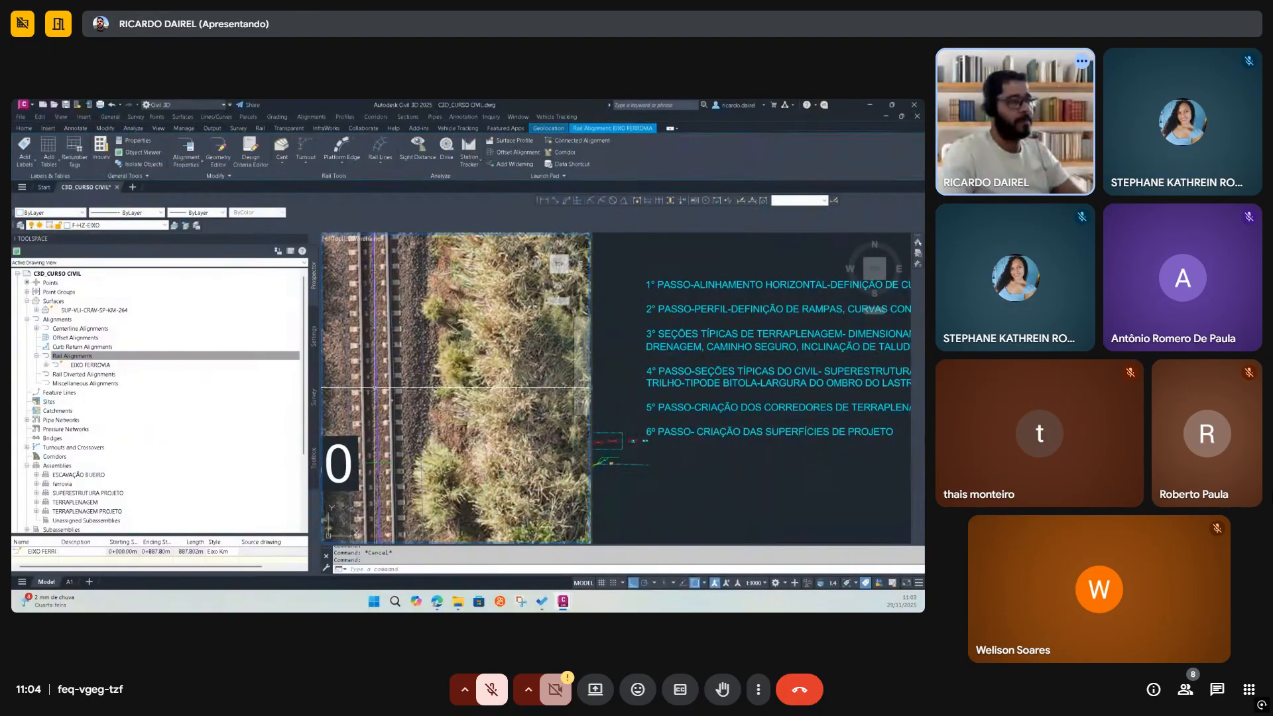
{"action": "right_click", "coordinate": [375, 389]}
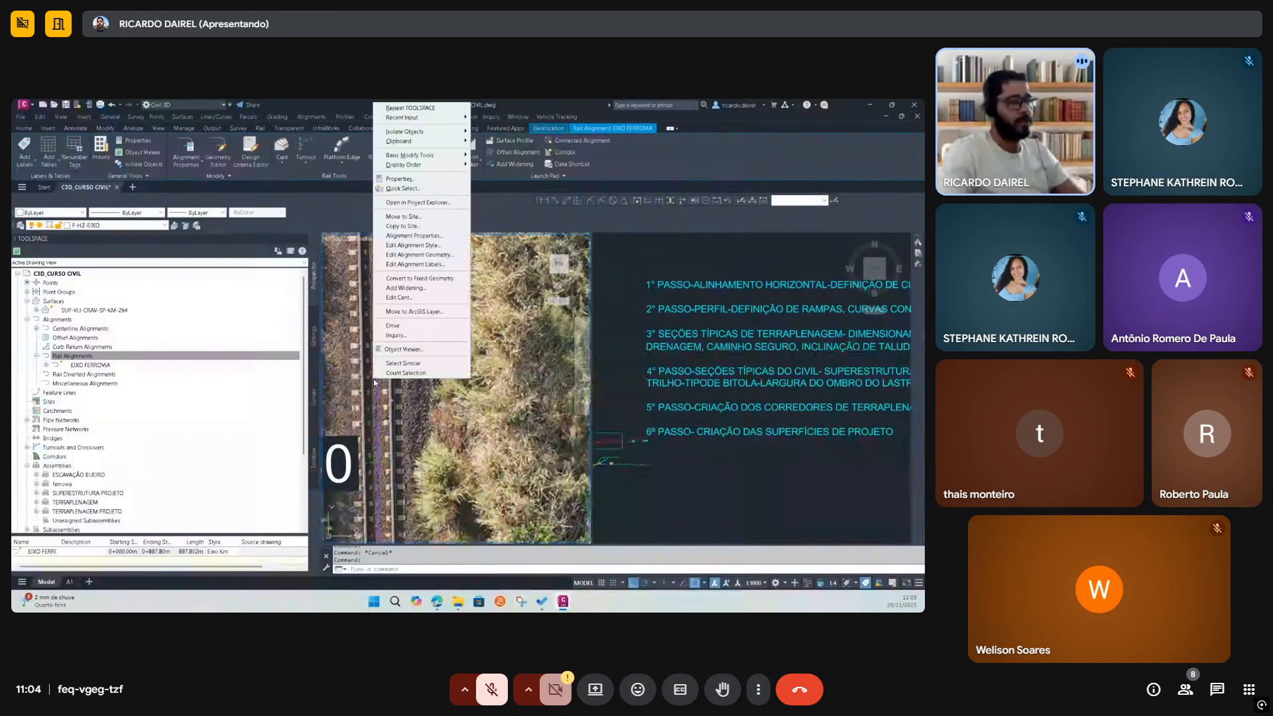
{"action": "left_click", "coordinate": [424, 236]}
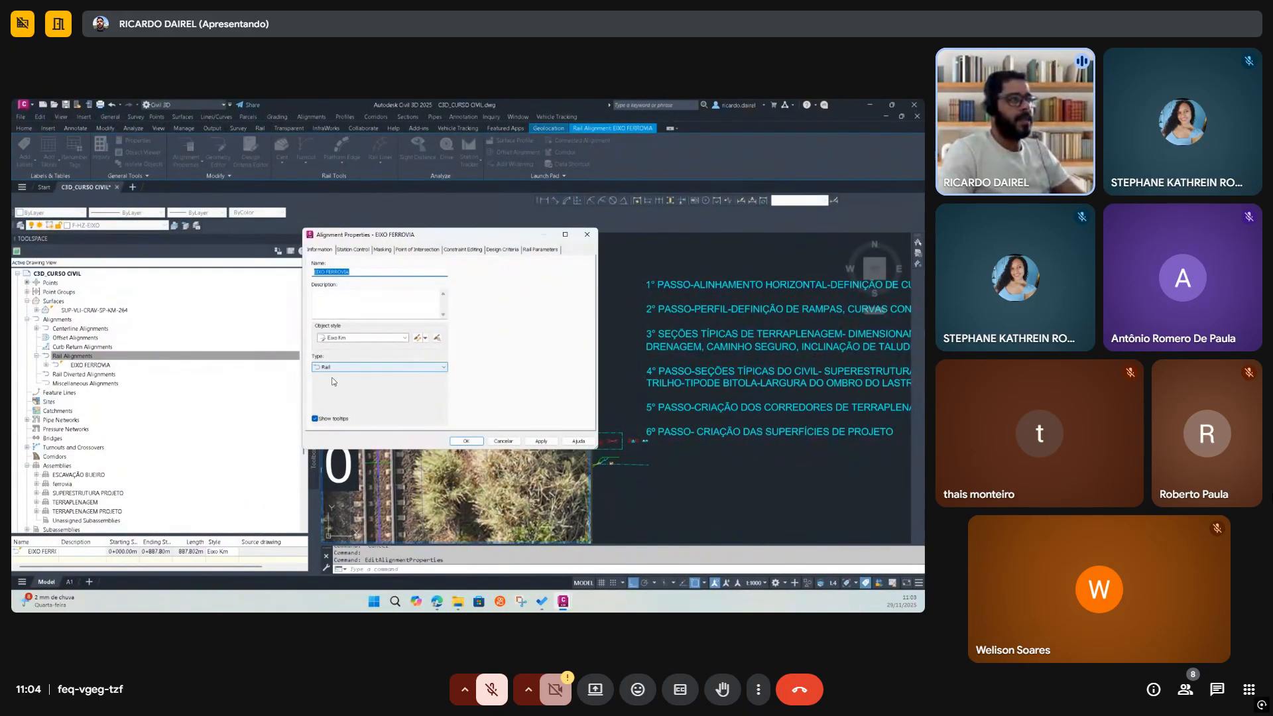
{"action": "left_click", "coordinate": [441, 369]}
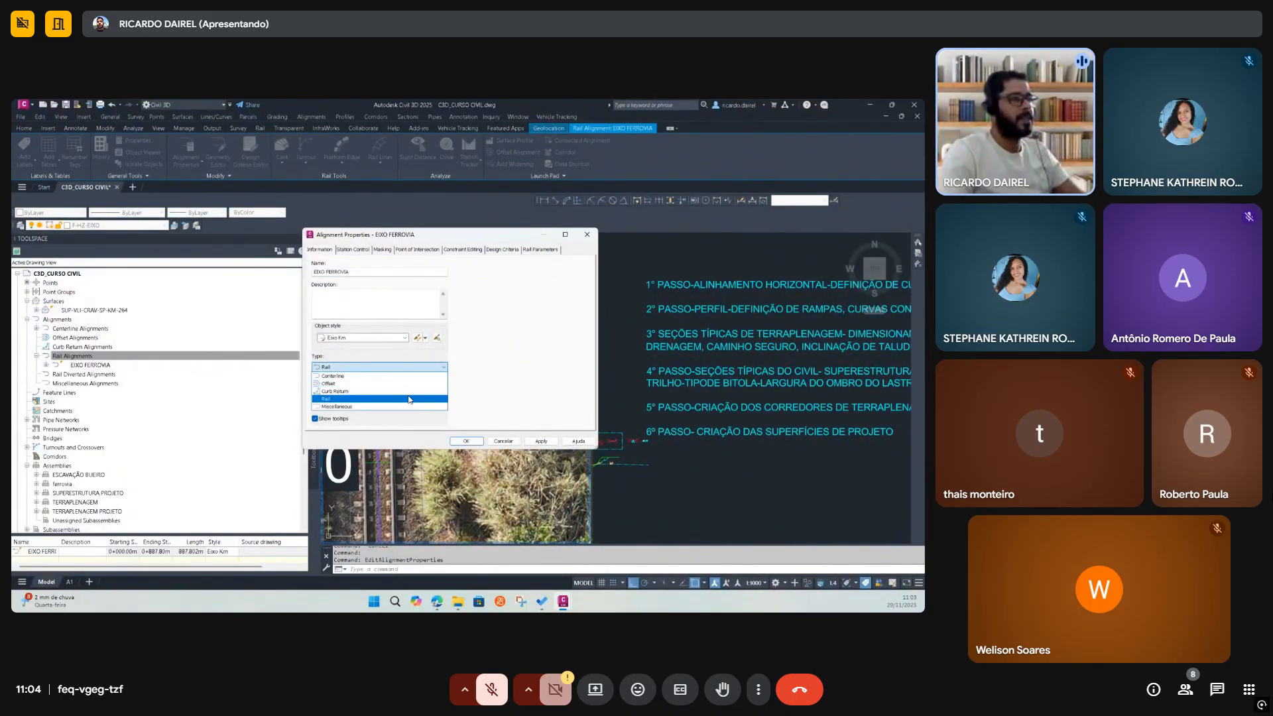
{"action": "left_click", "coordinate": [384, 399]}
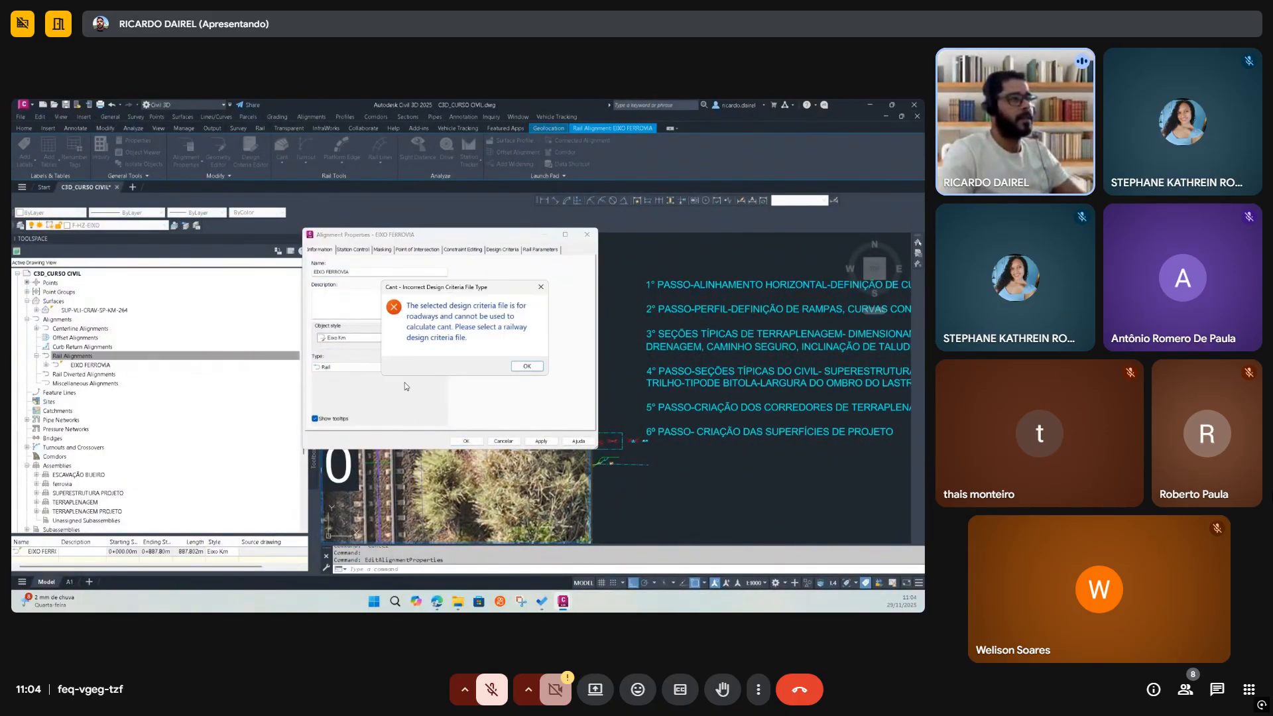
{"action": "left_click", "coordinate": [525, 367]}
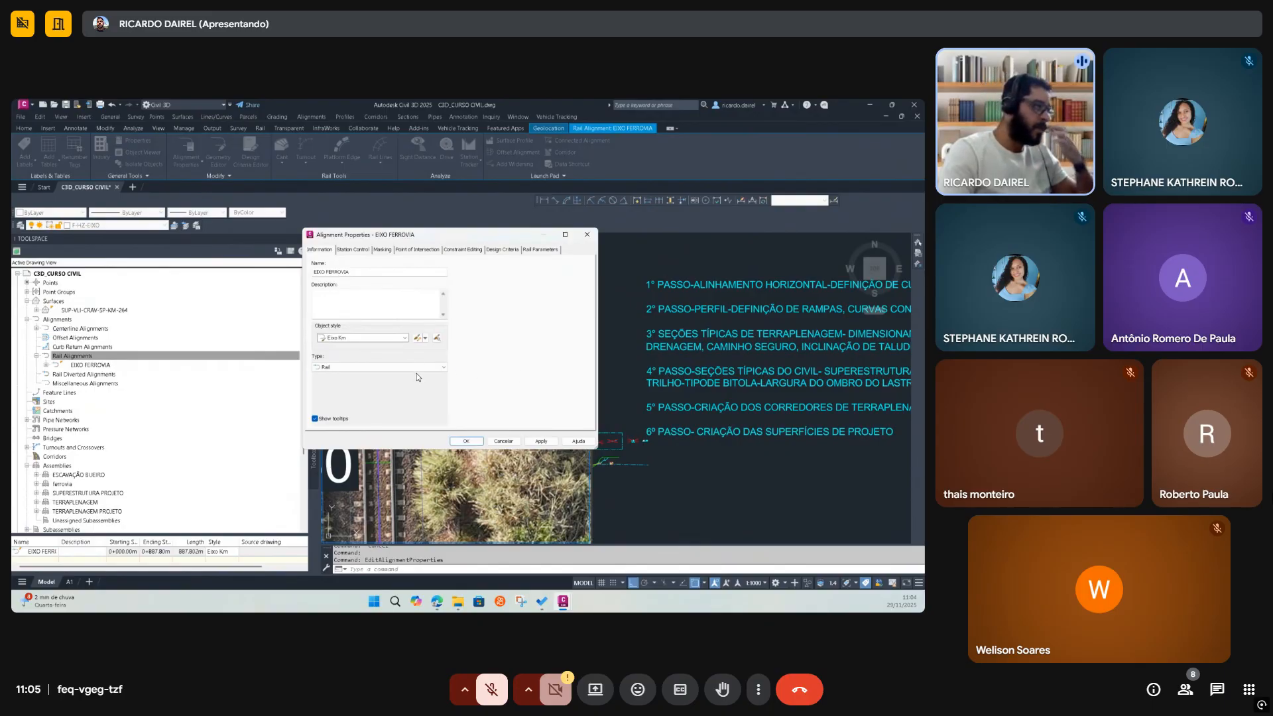
Review the alignment's station control, masking, point of intersection, constraint editing, design criteria and rail parameters settings
{"action": "left_click", "coordinate": [353, 251]}
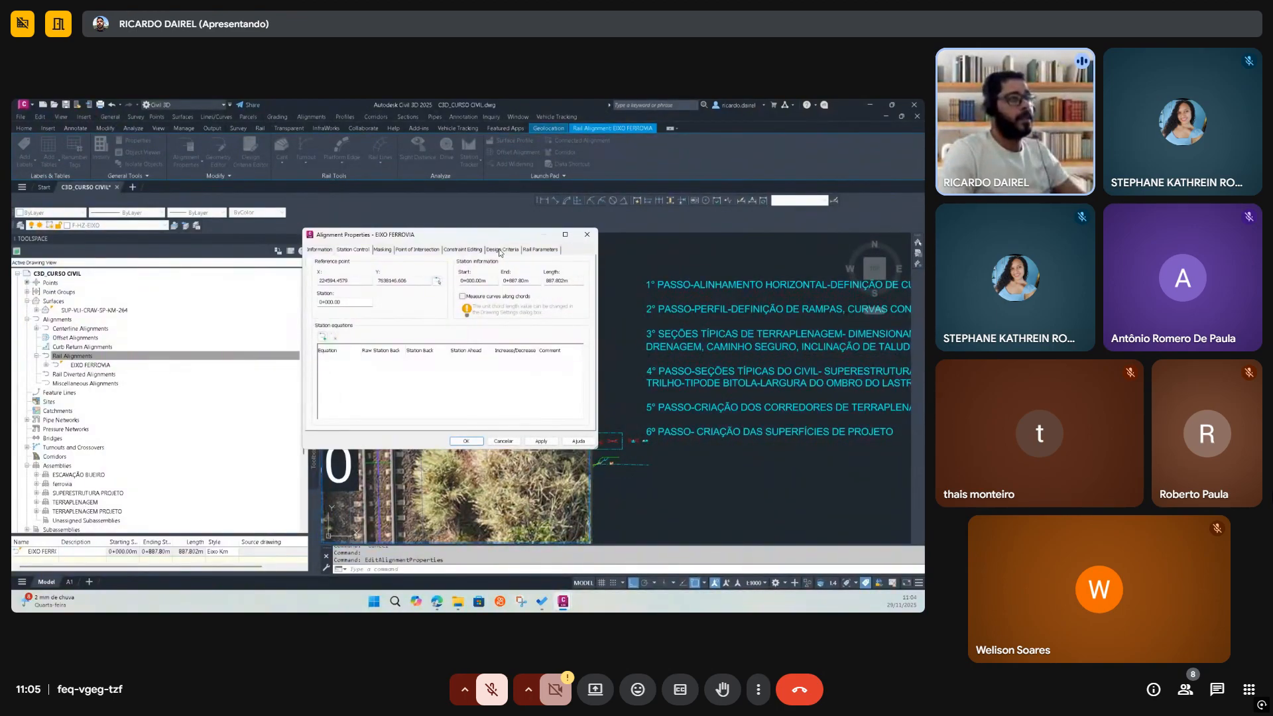
{"action": "left_click", "coordinate": [389, 251]}
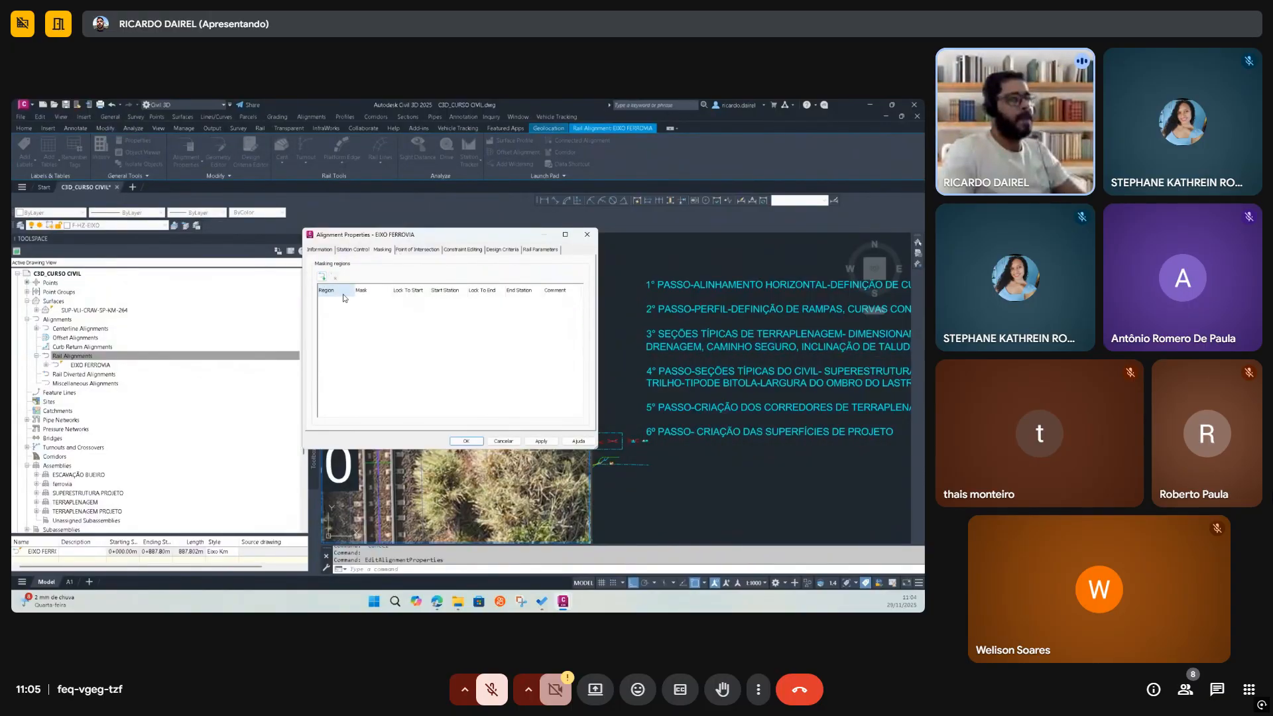
{"action": "left_click", "coordinate": [410, 252]}
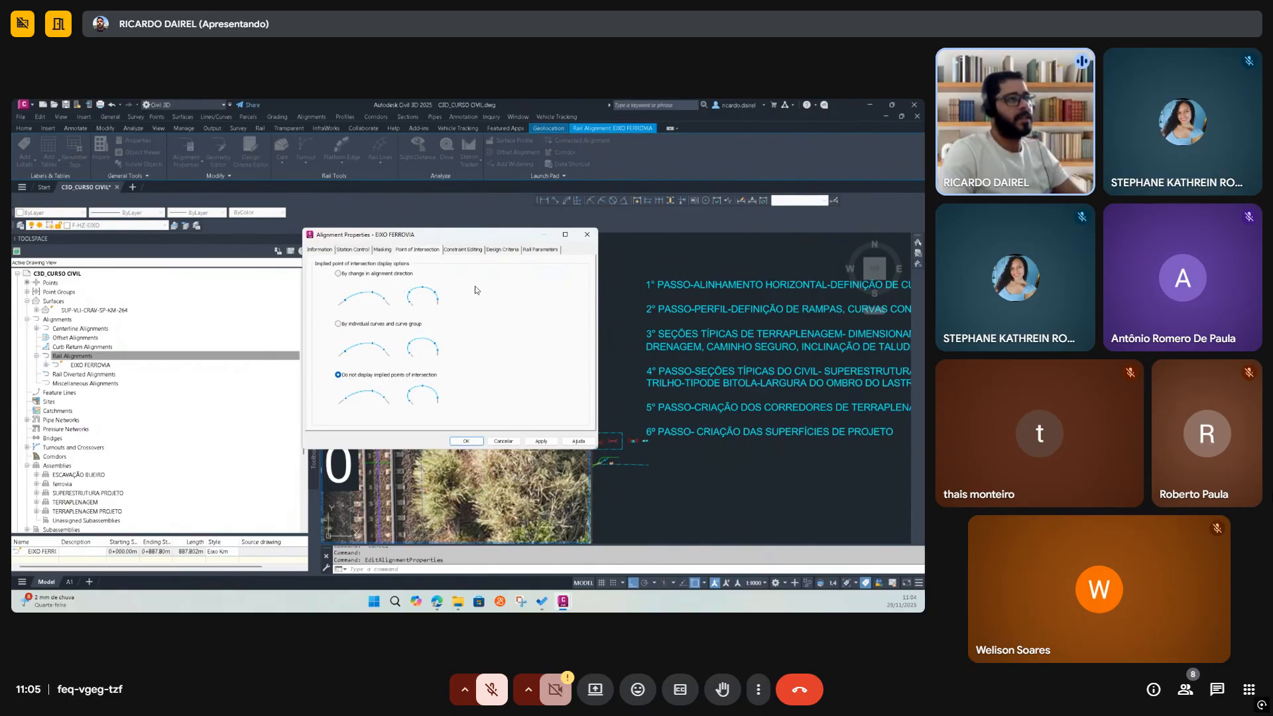
{"action": "left_click", "coordinate": [458, 252]}
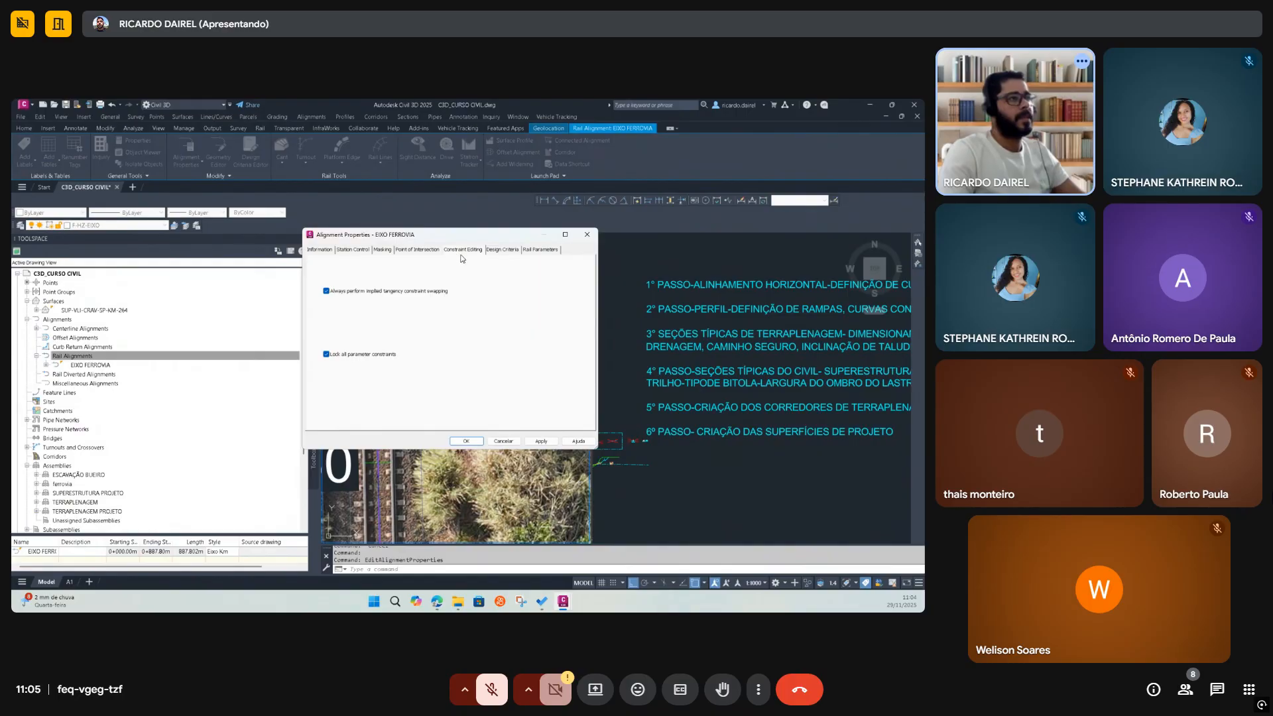
{"action": "left_click", "coordinate": [509, 252]}
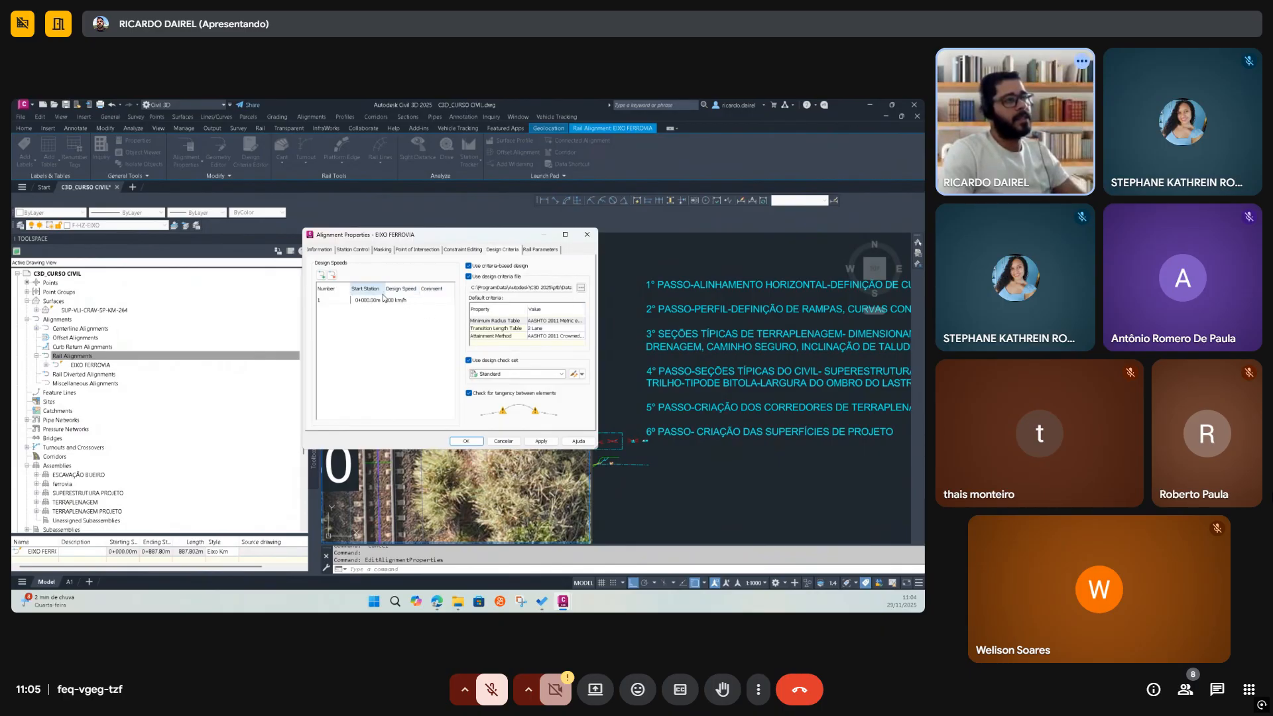
{"action": "left_click", "coordinate": [541, 250]}
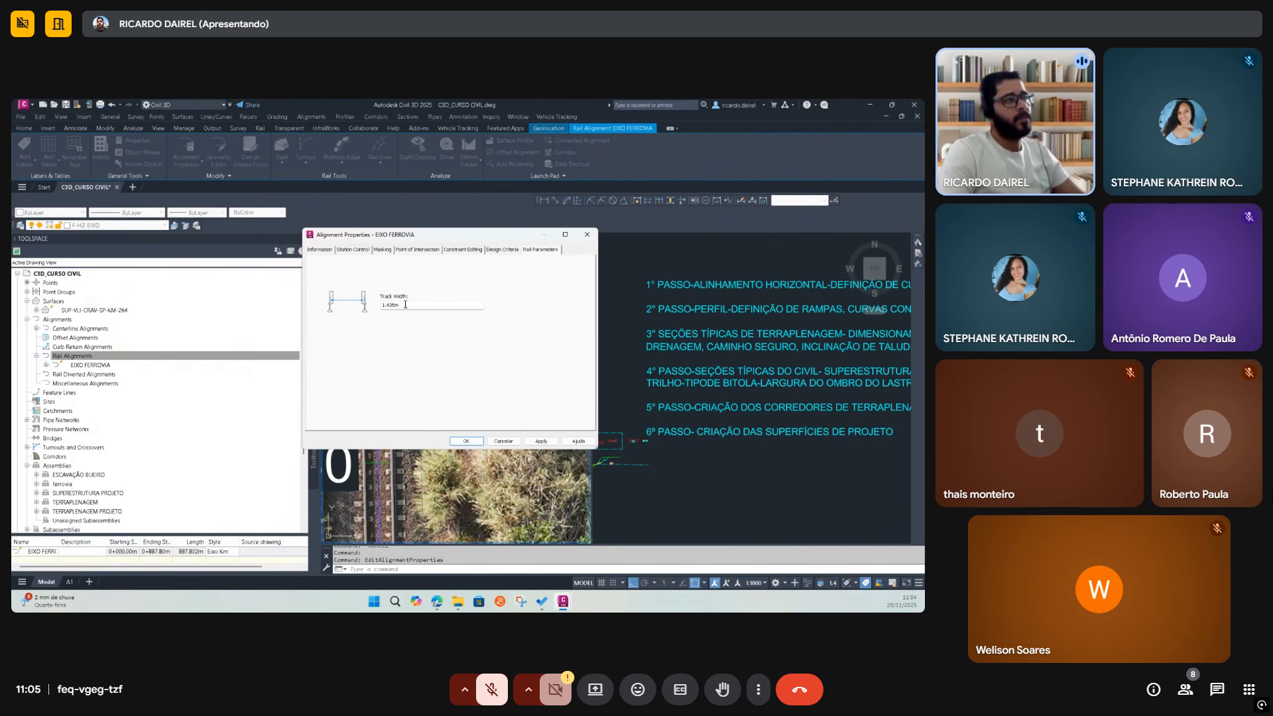
Set the rail alignment's track width to 1 m
{"action": "left_click_drag", "start_coordinate": [415, 304], "coordinate": [339, 308]}
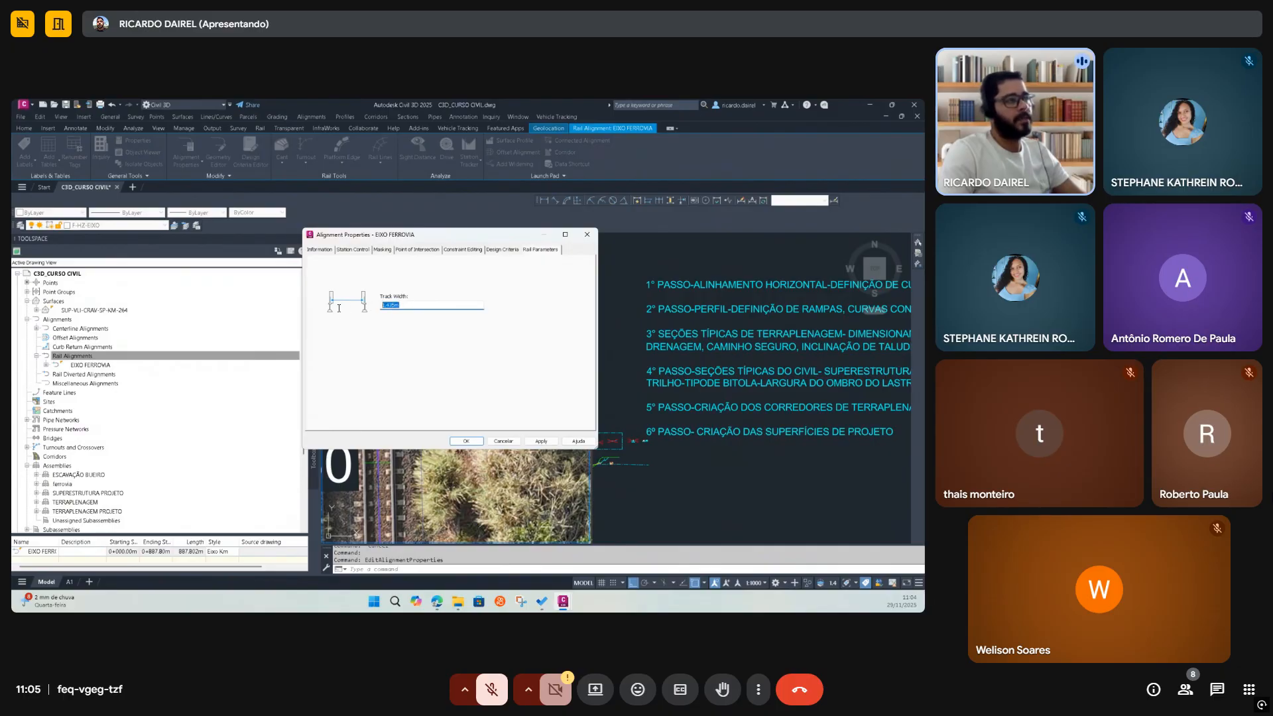
{"action": "type", "text": "1"}
{"action": "left_click", "coordinate": [502, 250]}
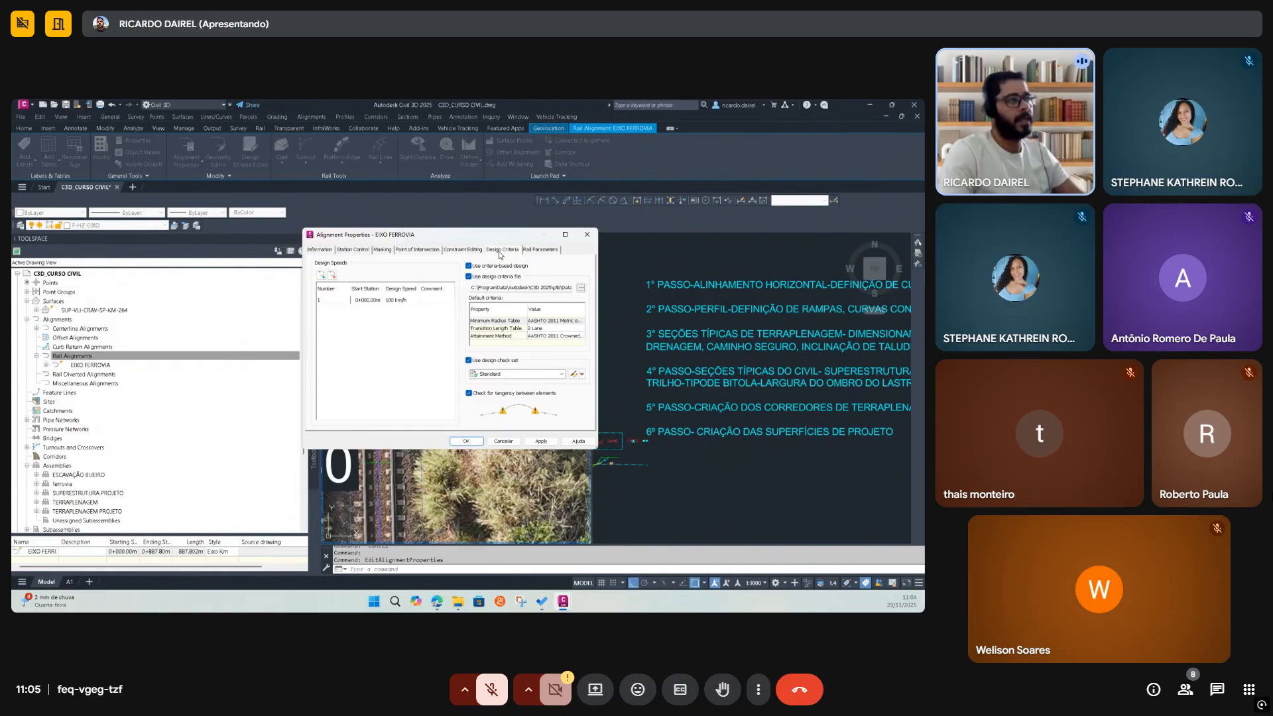
{"action": "left_click", "coordinate": [541, 250]}
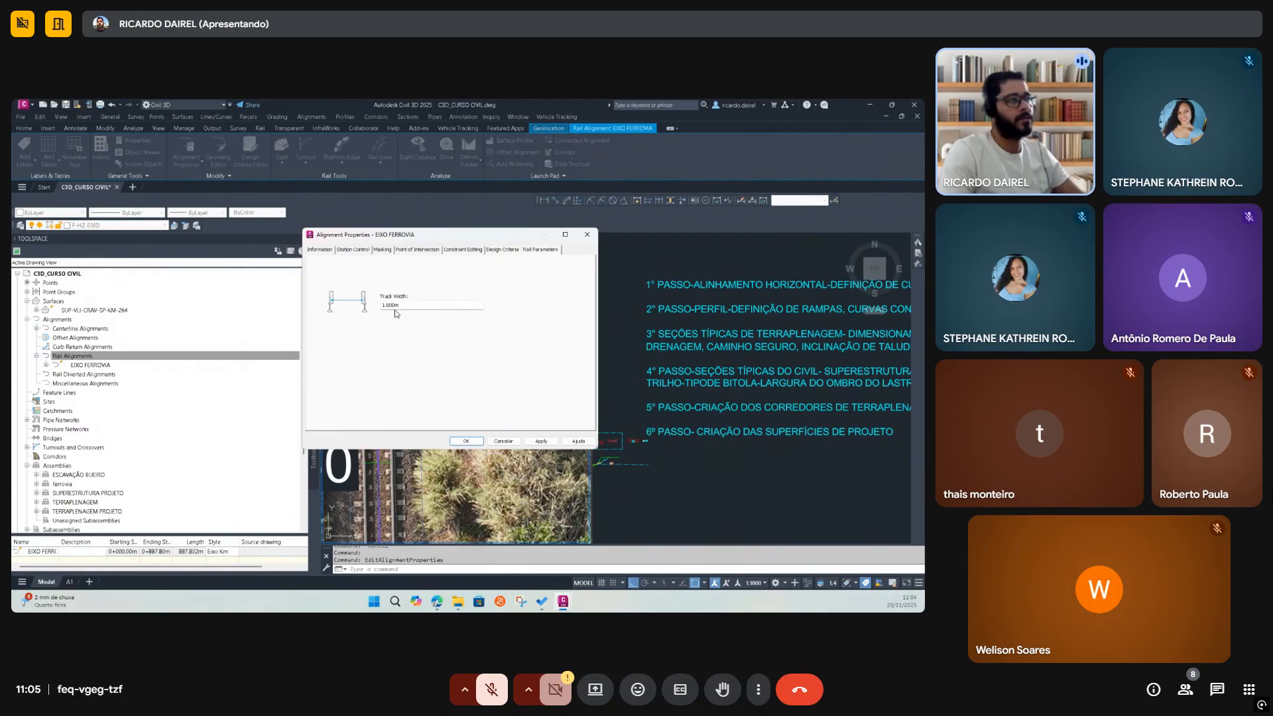
Inspect the design criteria file path, the available metric rail standards file and the design check sets without choosing any
{"action": "left_click", "coordinate": [503, 250]}
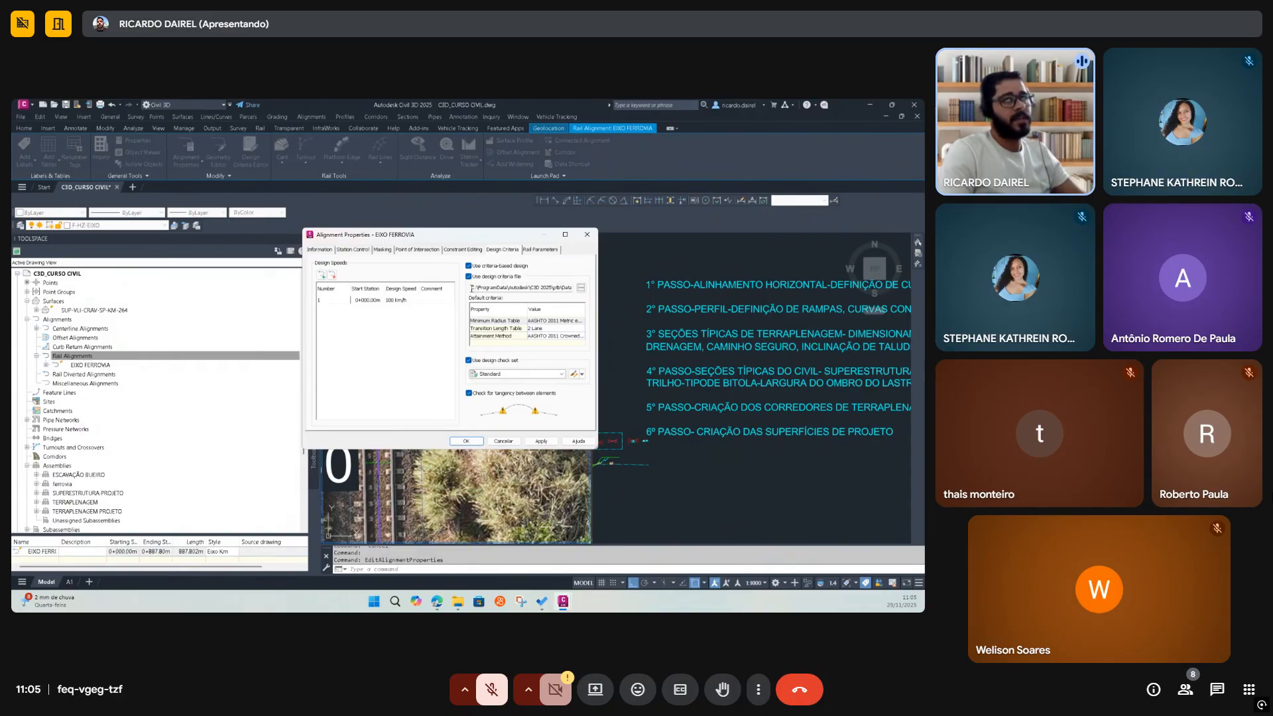
{"action": "left_click_drag", "start_coordinate": [471, 288], "coordinate": [587, 288]}
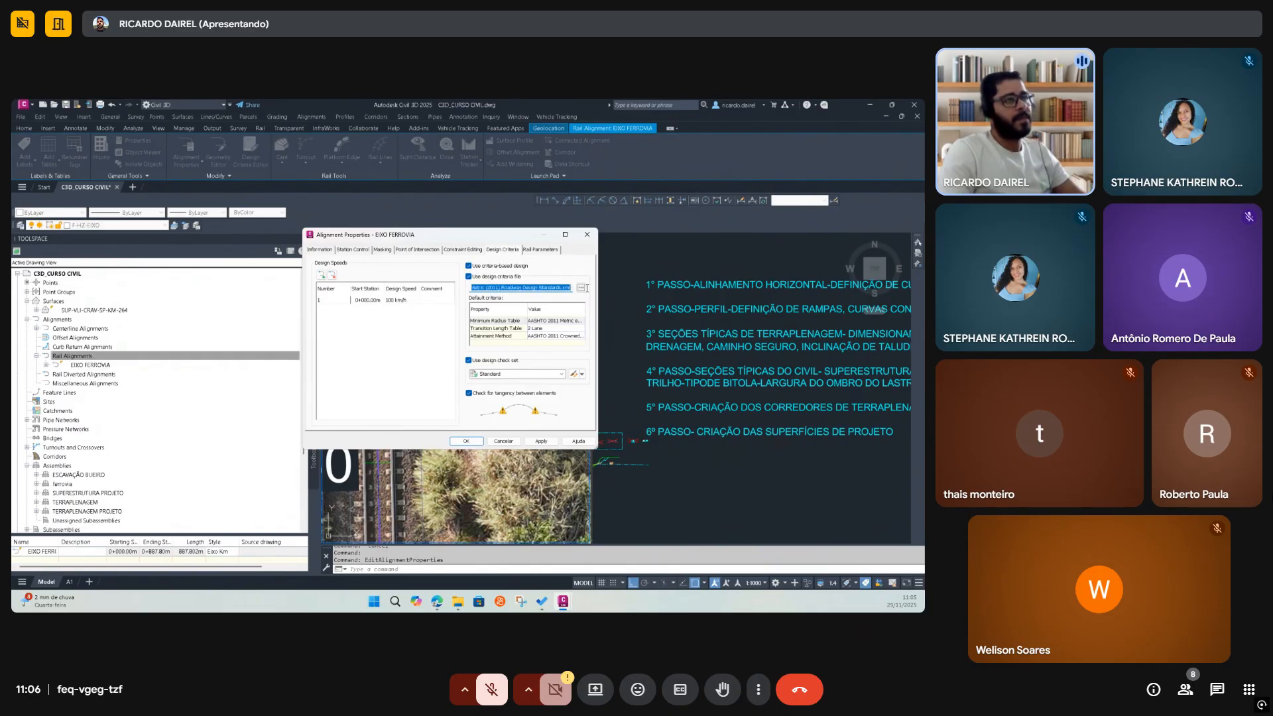
{"action": "left_click", "coordinate": [581, 289]}
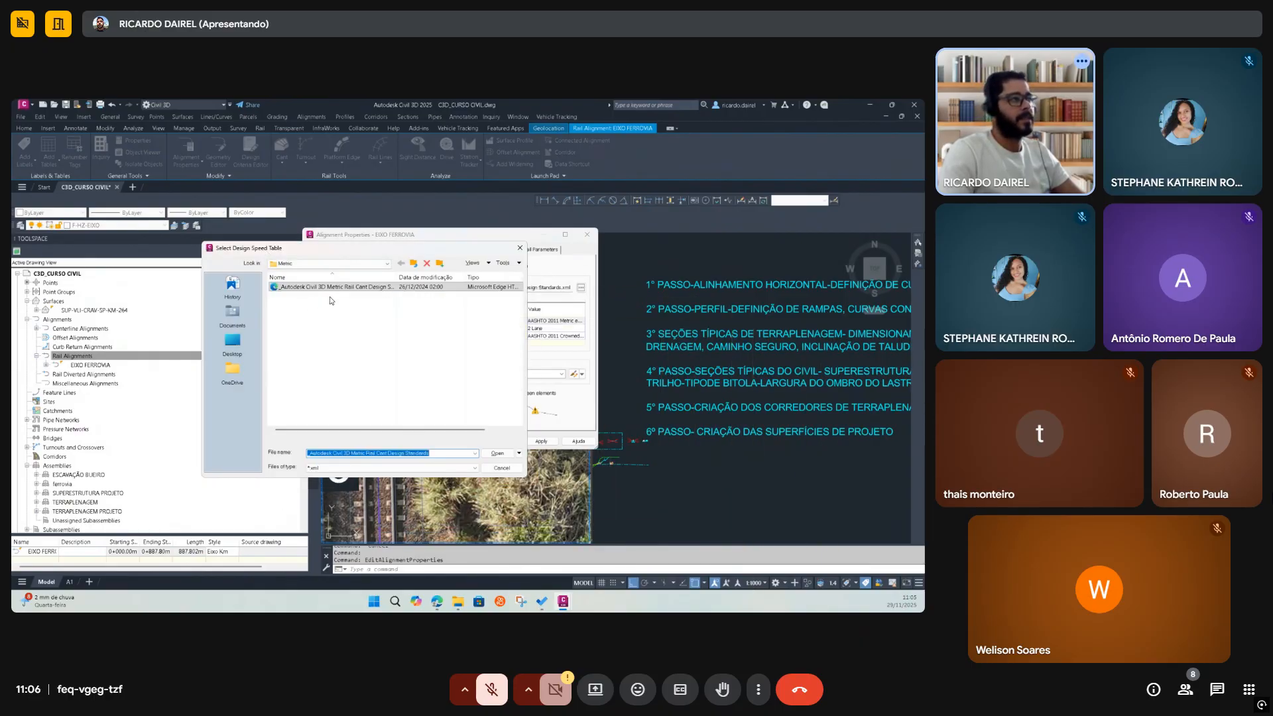
{"action": "left_click_drag", "start_coordinate": [401, 278], "coordinate": [494, 278]}
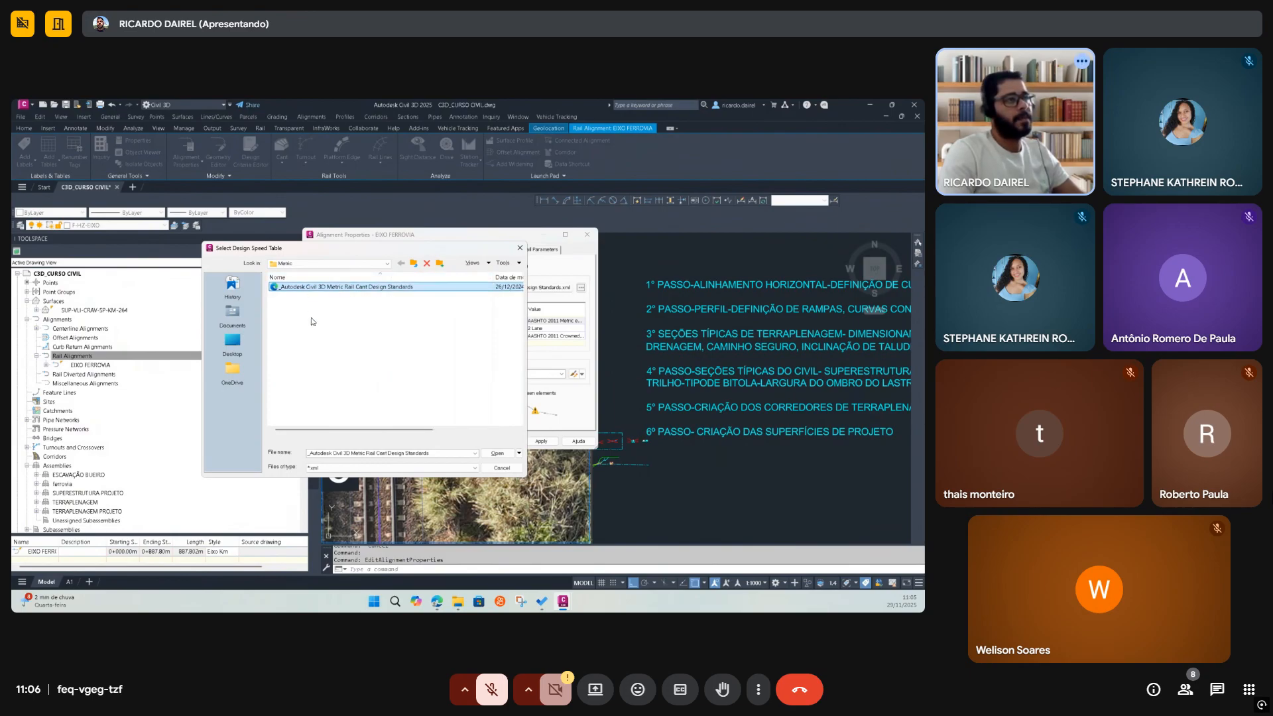
{"action": "left_click", "coordinate": [520, 249]}
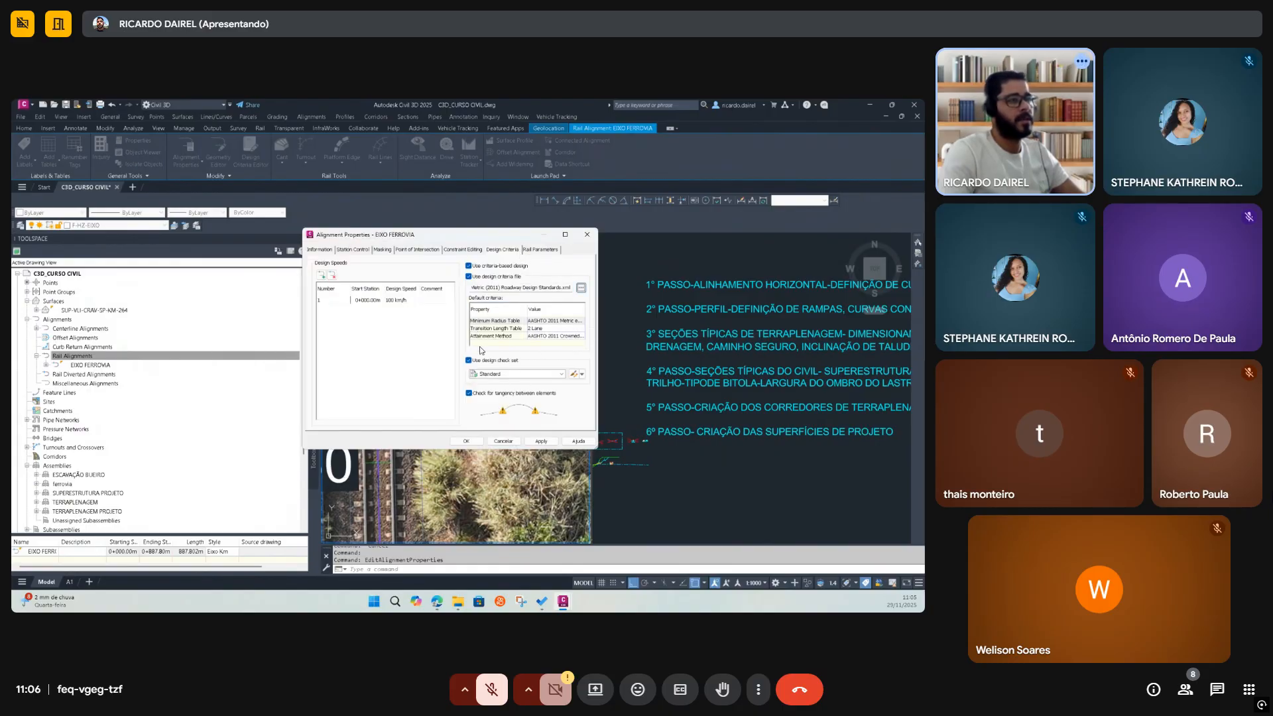
{"action": "left_click", "coordinate": [561, 374]}
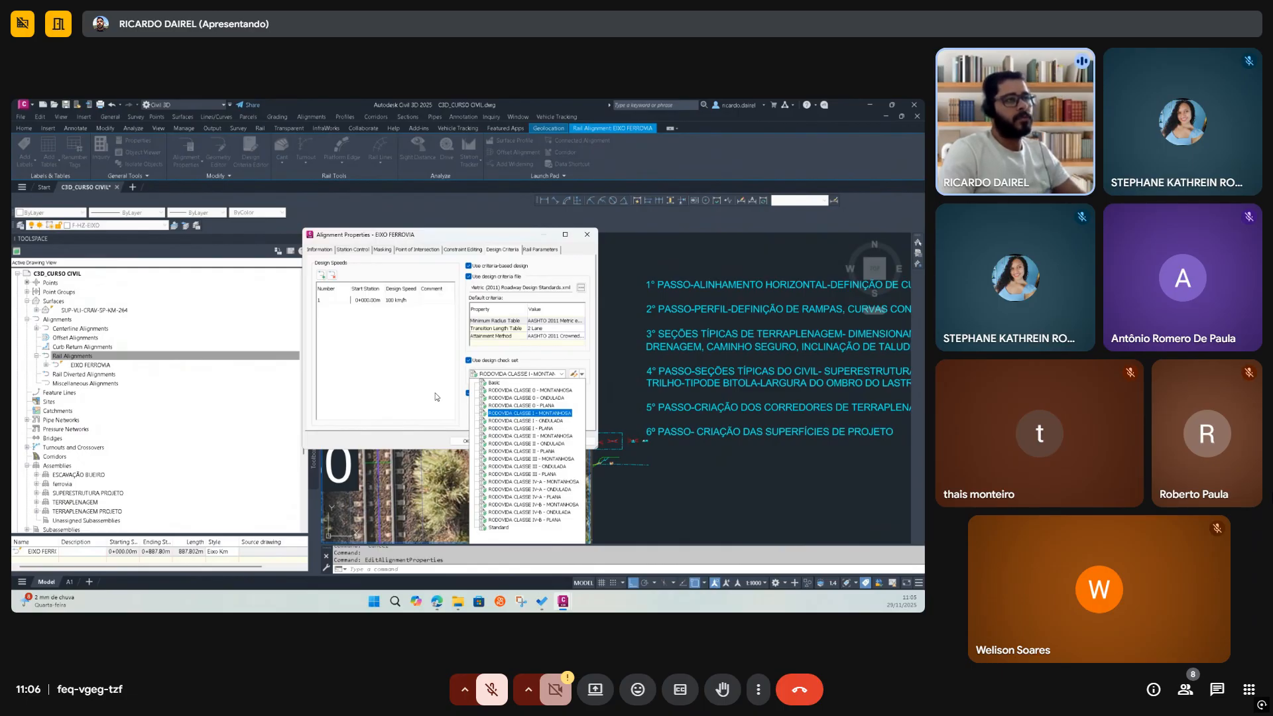
{"action": "left_click", "coordinate": [423, 357]}
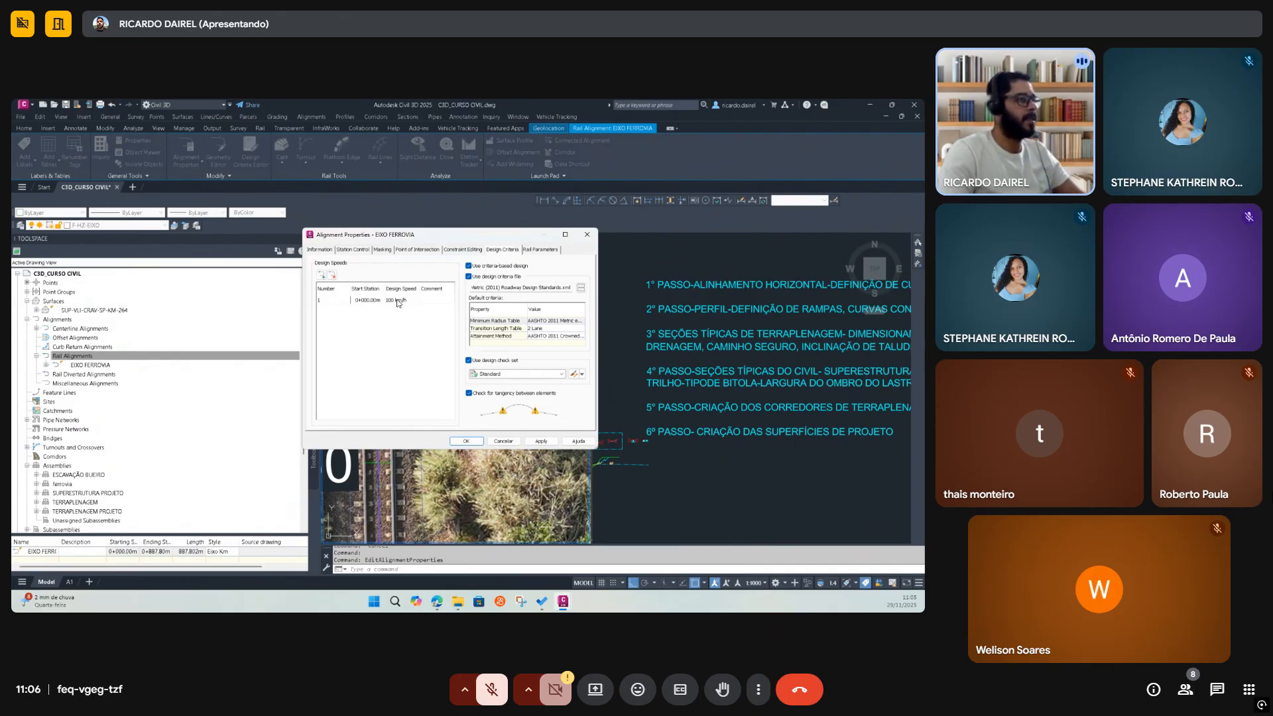
Try adding a second design speed of 20 km/h to the alignment's design criteria, then discard the property changes
{"action": "left_click", "coordinate": [355, 303]}
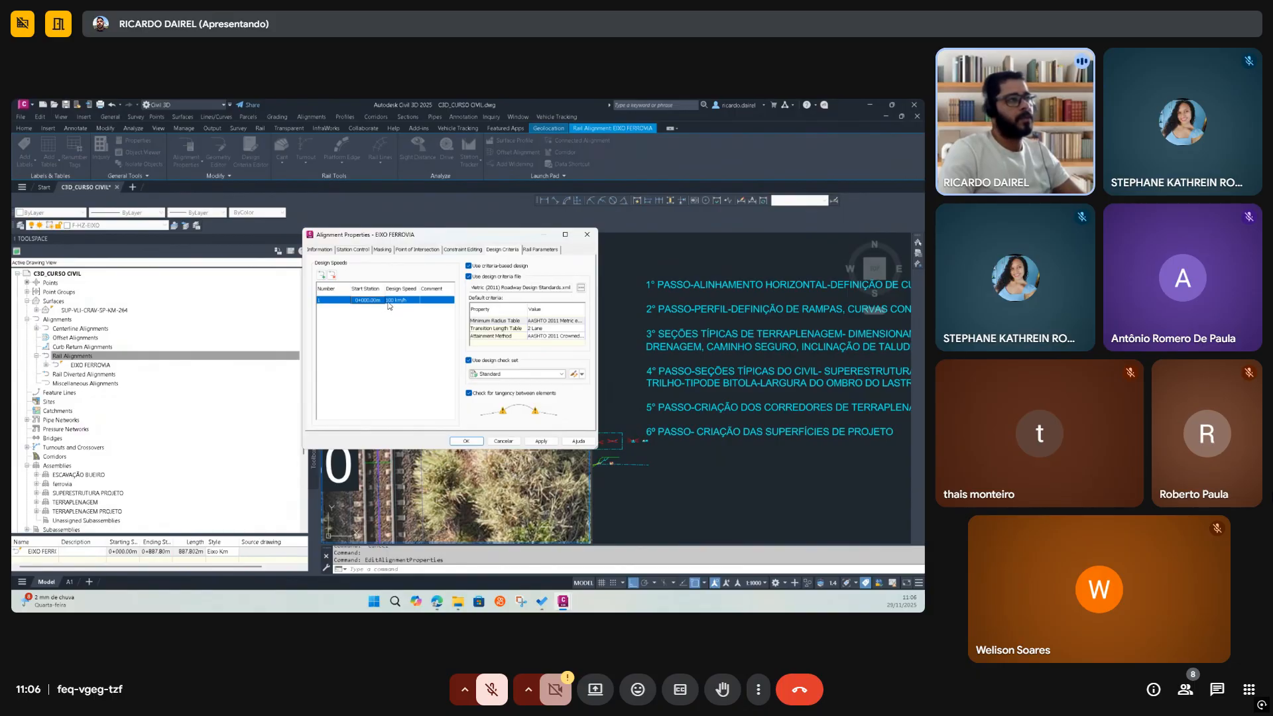
{"action": "left_click", "coordinate": [322, 274]}
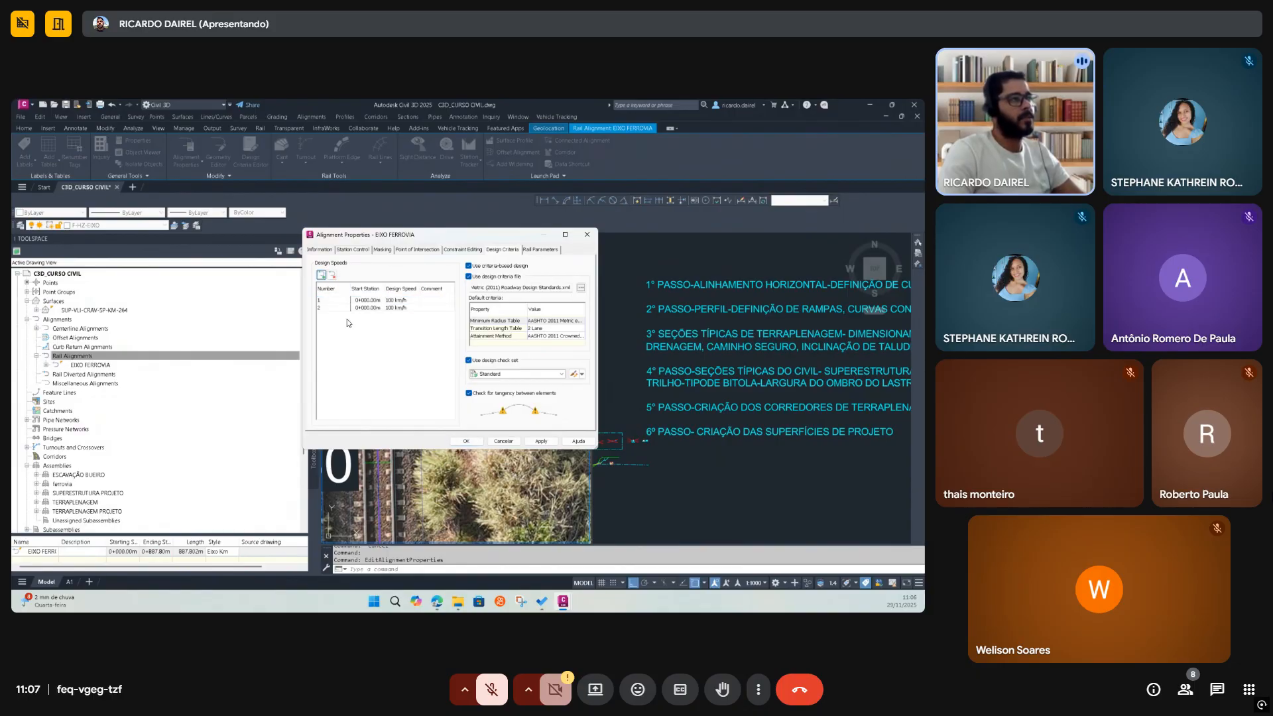
{"action": "left_click", "coordinate": [374, 309]}
{"action": "key", "text": "Return"}
{"action": "left_click", "coordinate": [397, 308]}
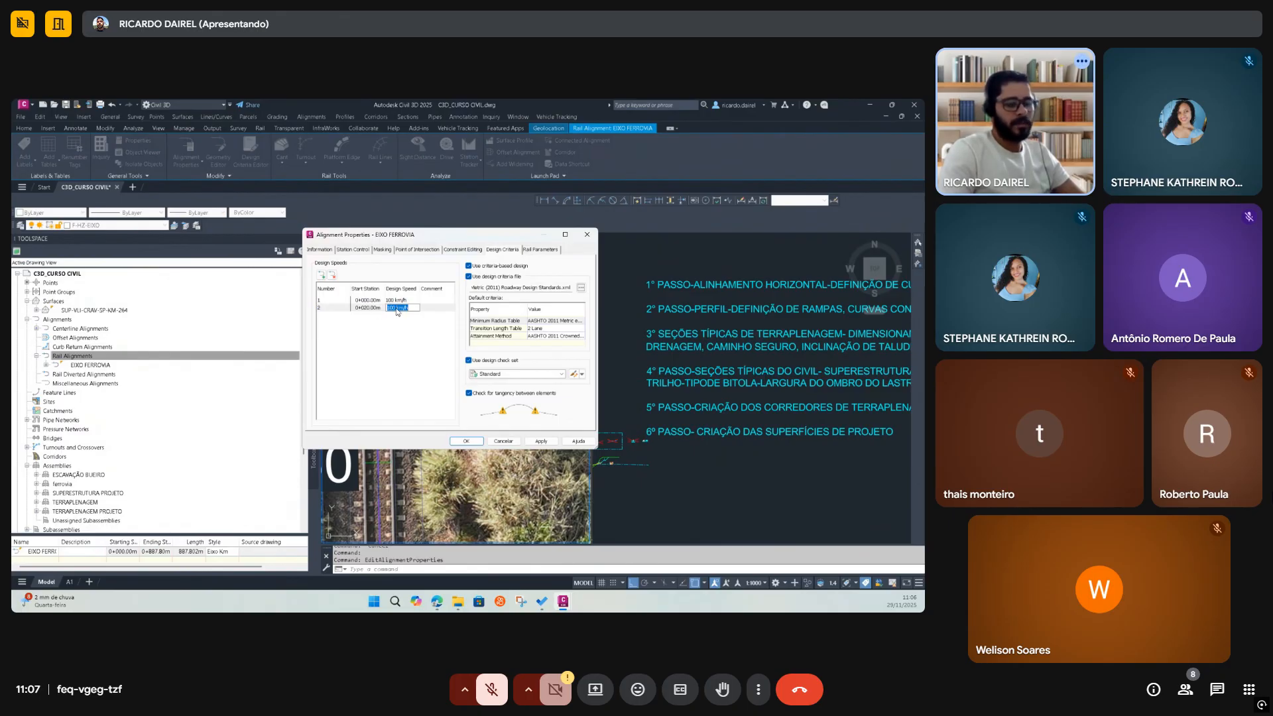
{"action": "type", "text": "20"}
{"action": "key", "text": "Return"}
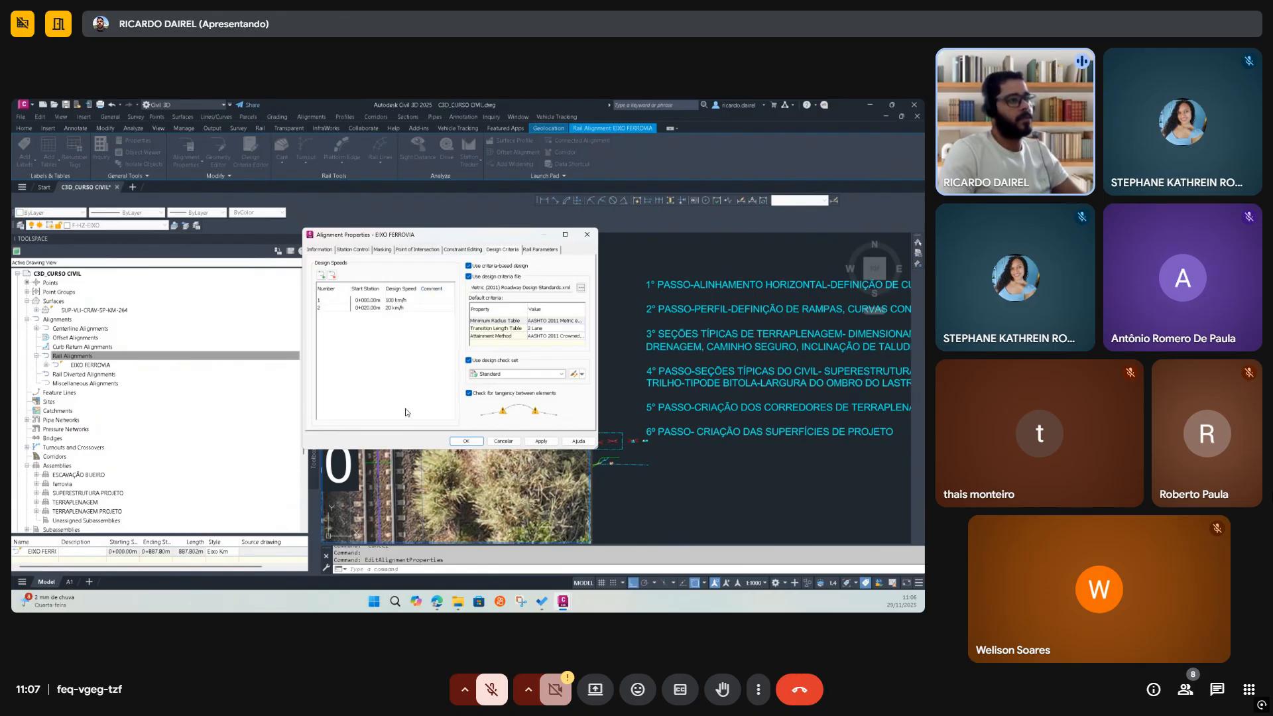
{"action": "left_click", "coordinate": [503, 442]}
Select the EIXO FERROVIA rail alignment from the Toolspace tree and view its extent over the aerial image
{"action": "left_click", "coordinate": [75, 357]}
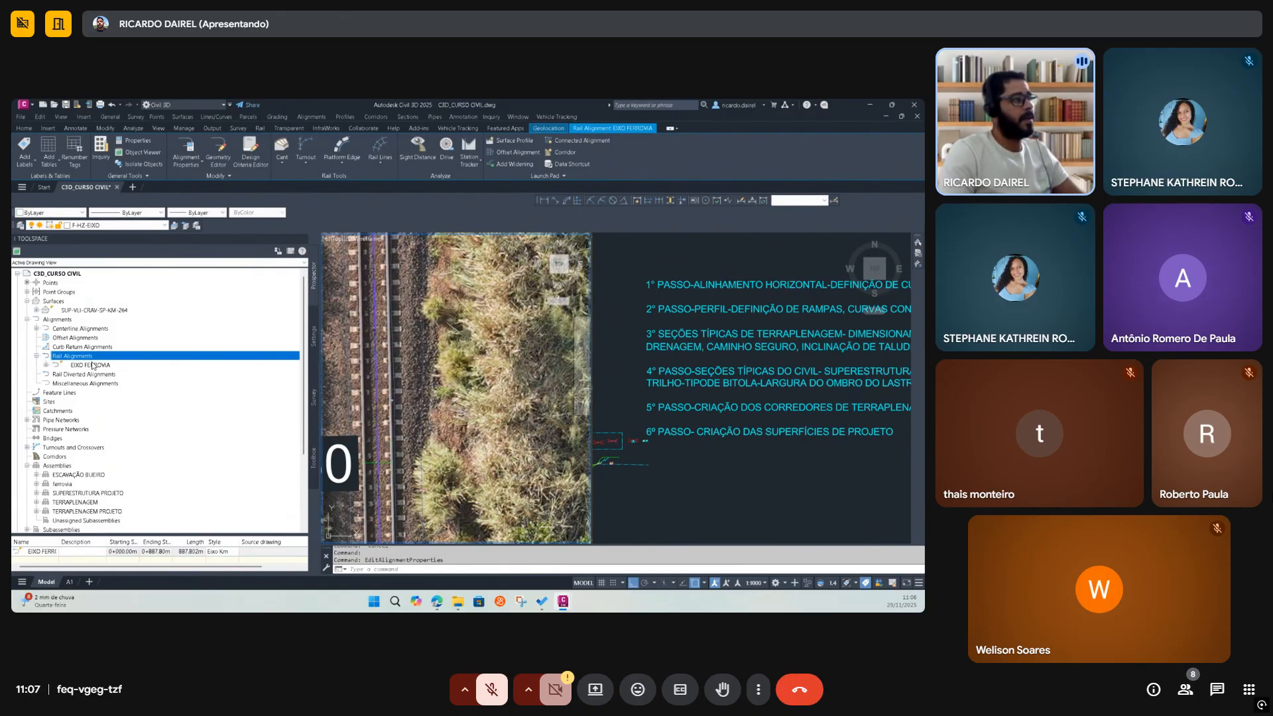
{"action": "left_click", "coordinate": [46, 365]}
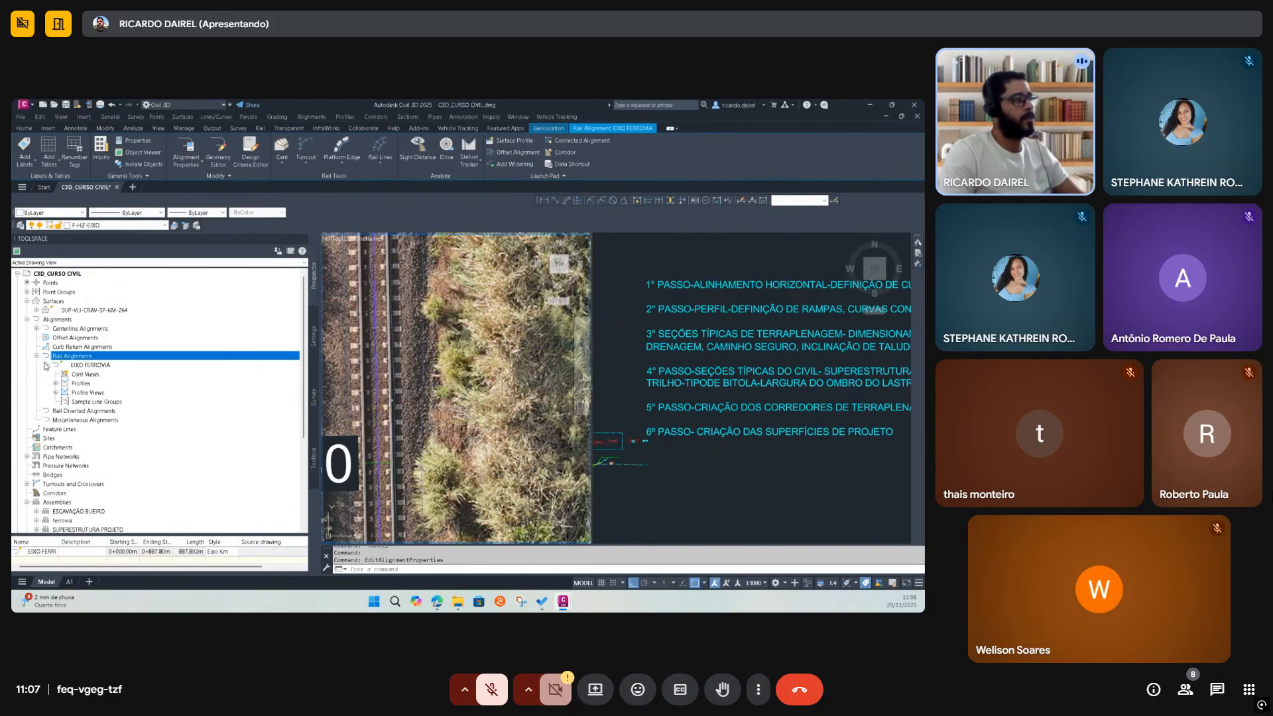
{"action": "left_click", "coordinate": [46, 365]}
{"action": "left_click", "coordinate": [92, 365]}
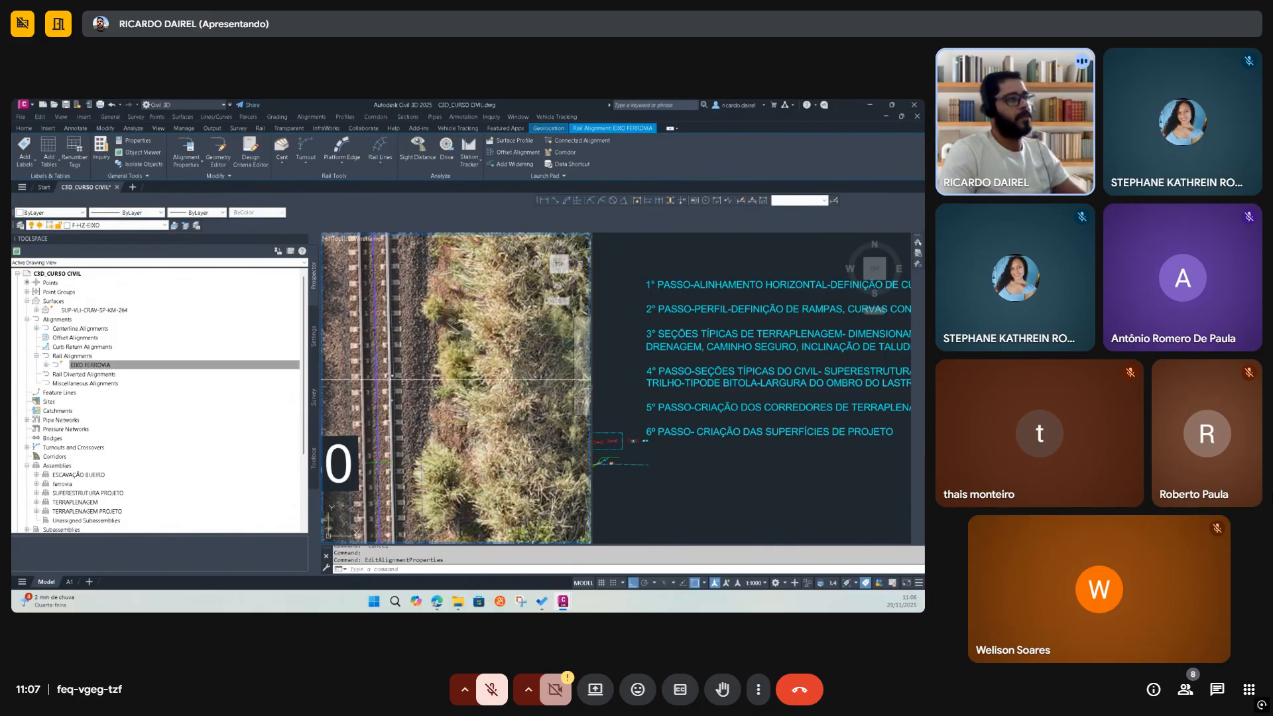
{"action": "key", "text": "Escape"}
{"action": "right_click", "coordinate": [111, 366]}
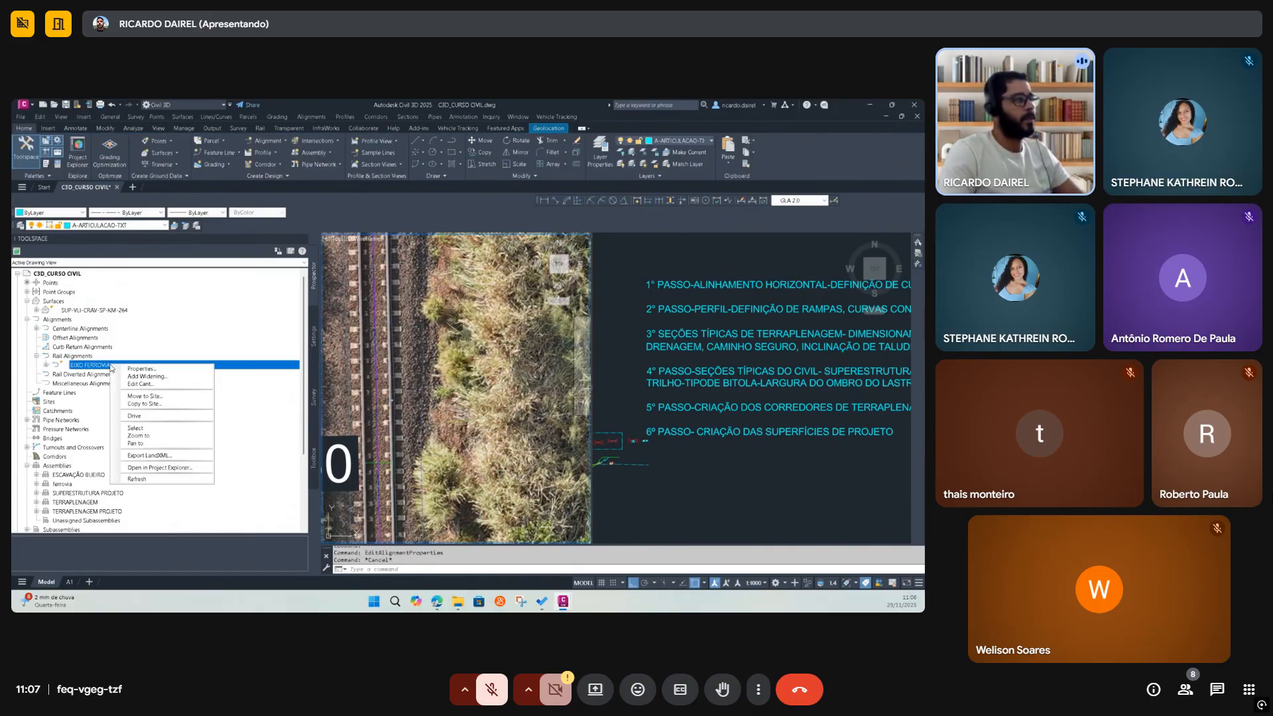
{"action": "left_click", "coordinate": [160, 431]}
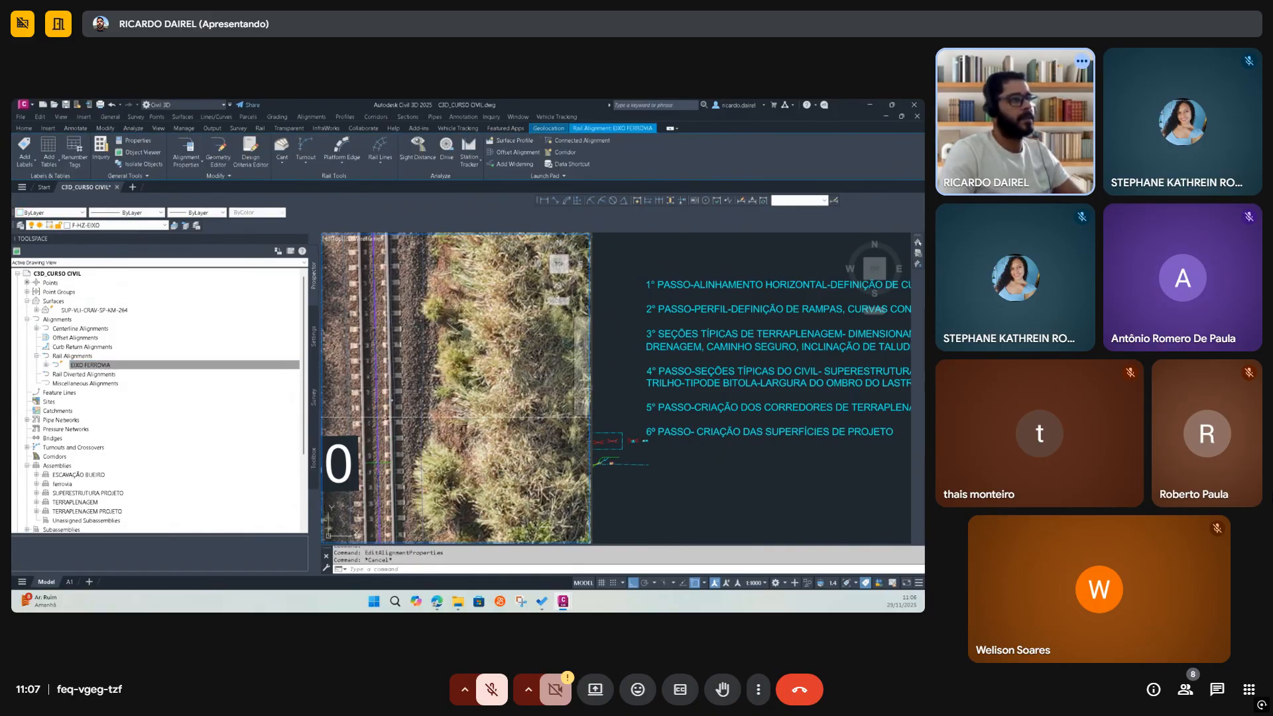
{"action": "scroll", "coordinate": [417, 406], "scroll_direction": "down", "scroll_amount": 8}
{"action": "scroll", "coordinate": [434, 408], "scroll_direction": "down", "scroll_amount": 1}
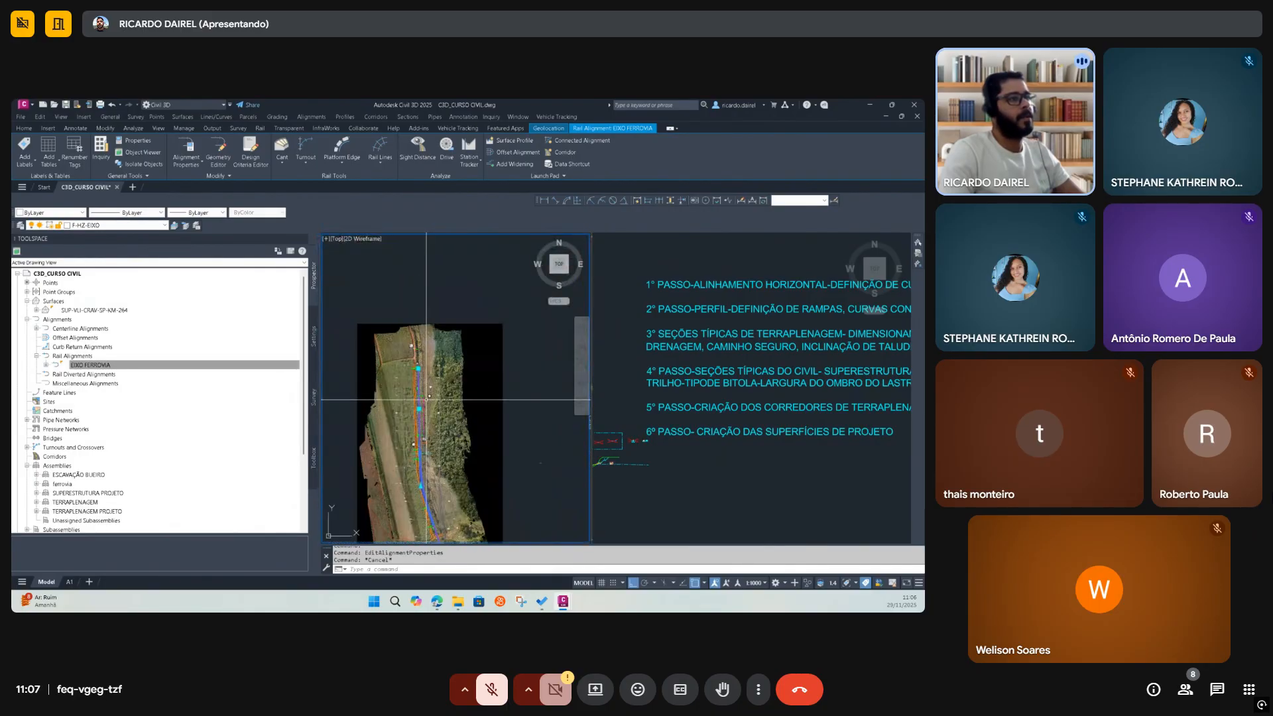
{"action": "scroll", "coordinate": [432, 488], "scroll_direction": "up", "scroll_amount": 1}
{"action": "key", "text": "Escape"}
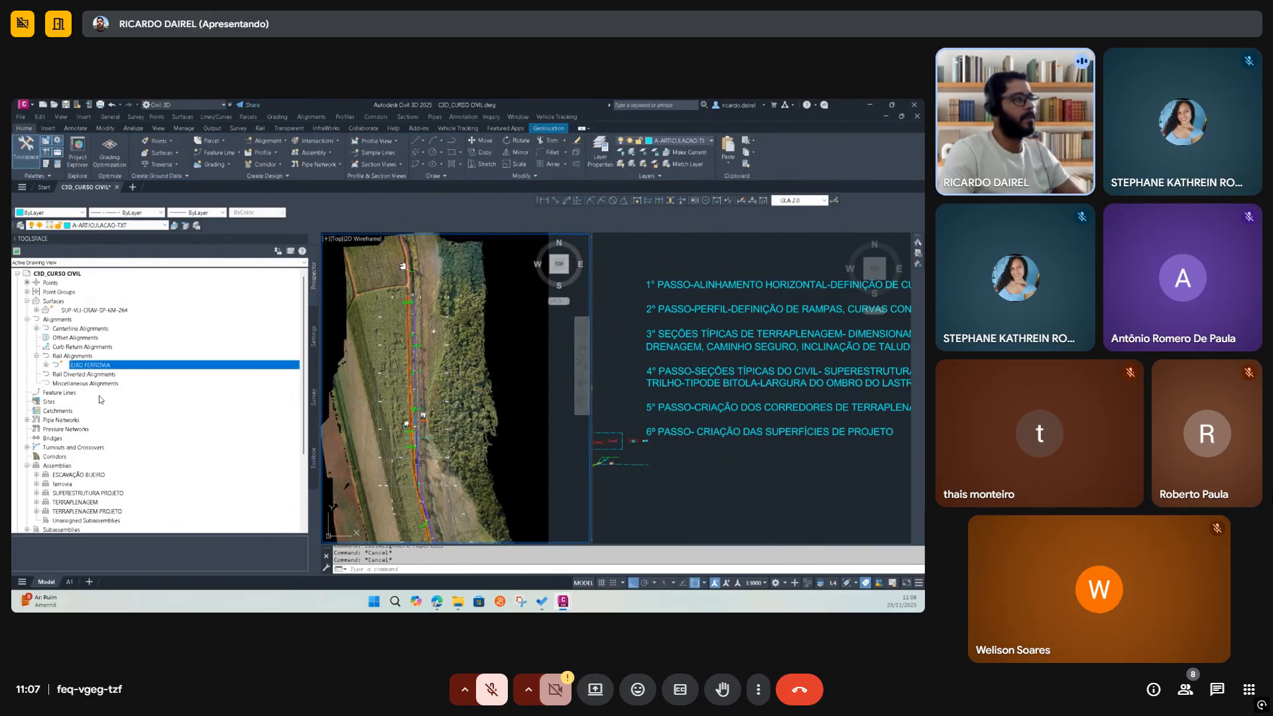
{"action": "right_click", "coordinate": [95, 373]}
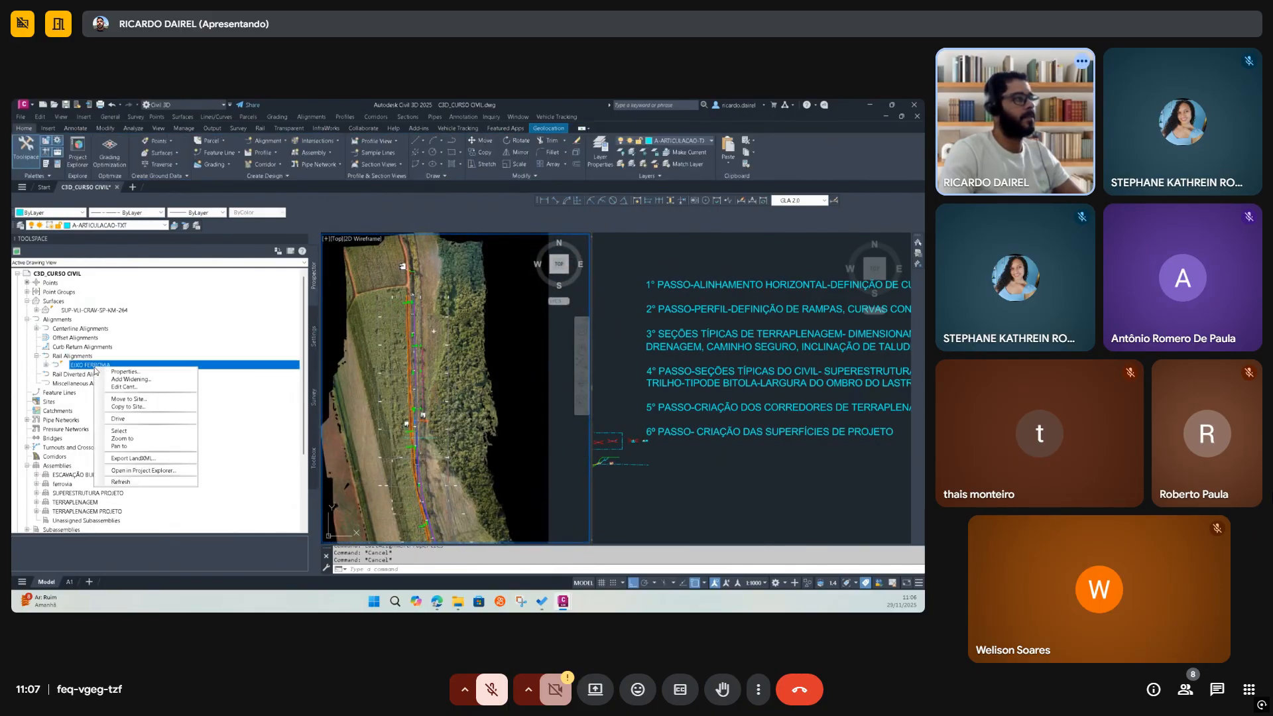
{"action": "left_click", "coordinate": [139, 432]}
Inspect the profiles and profile views belonging to the EIXO FERROVIA alignment in the Toolspace tree
{"action": "left_click", "coordinate": [46, 366]}
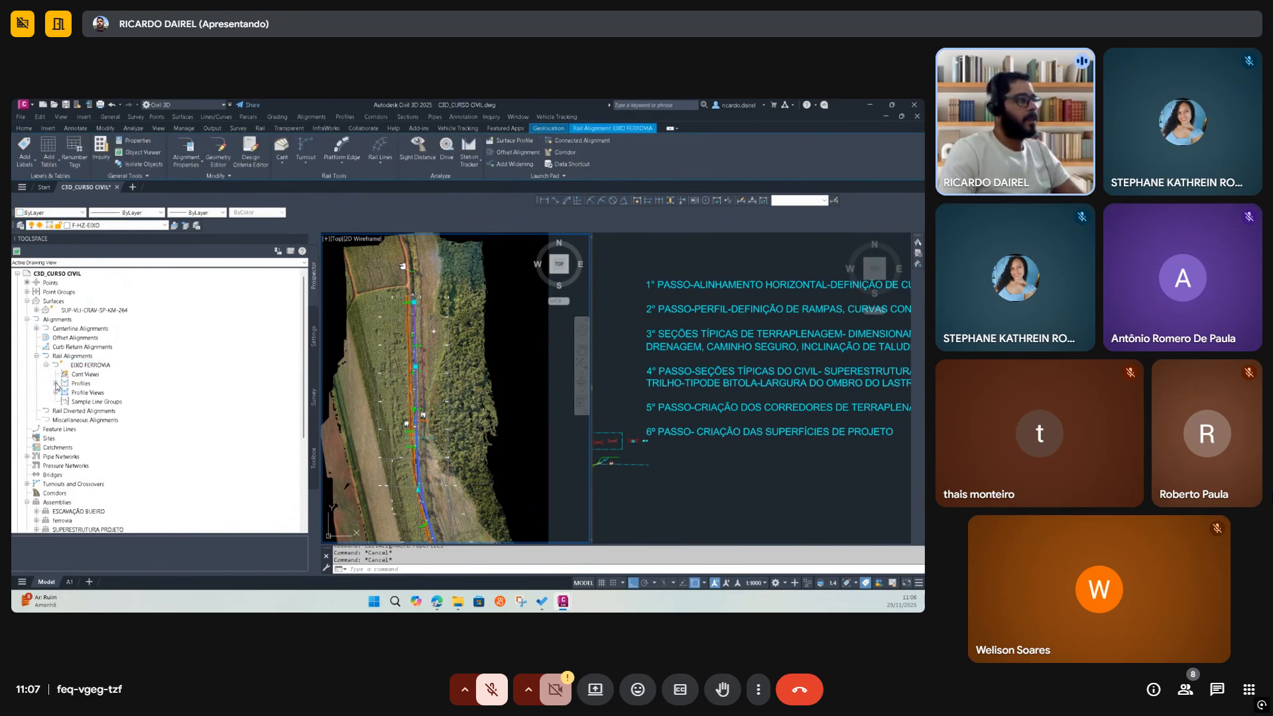
{"action": "left_click", "coordinate": [56, 384]}
{"action": "left_click", "coordinate": [133, 393]}
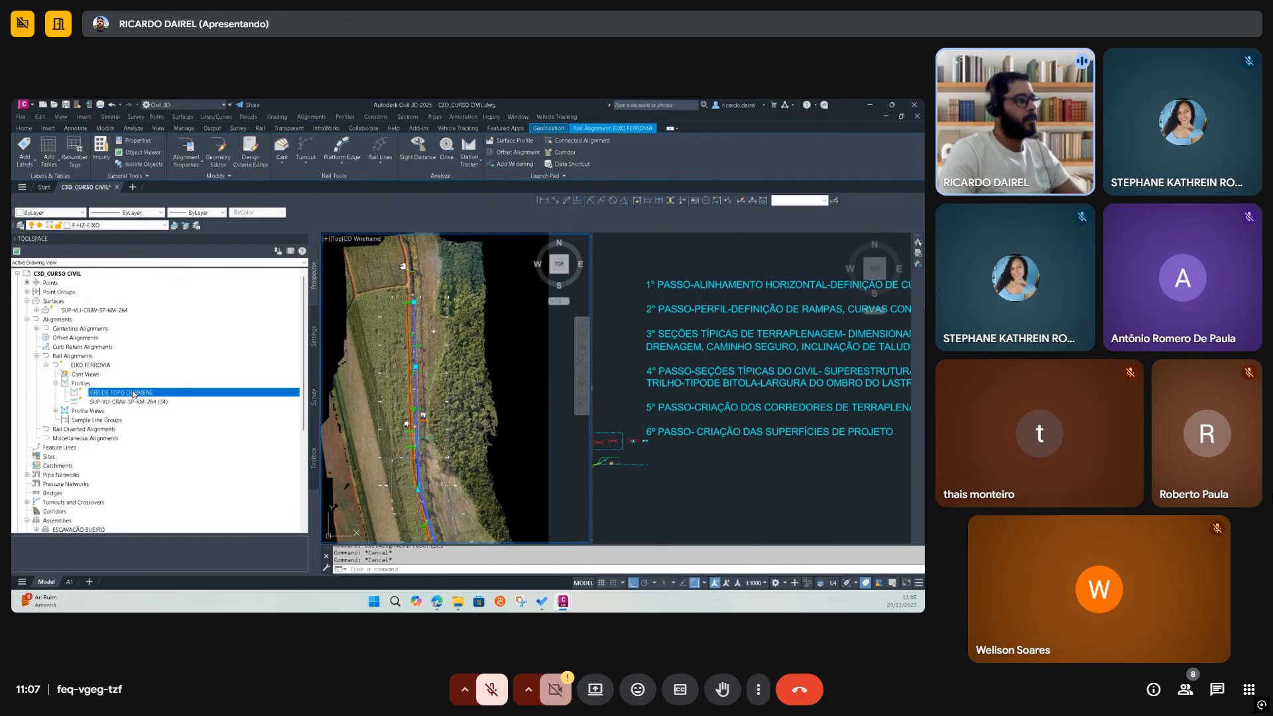
{"action": "left_click", "coordinate": [129, 402]}
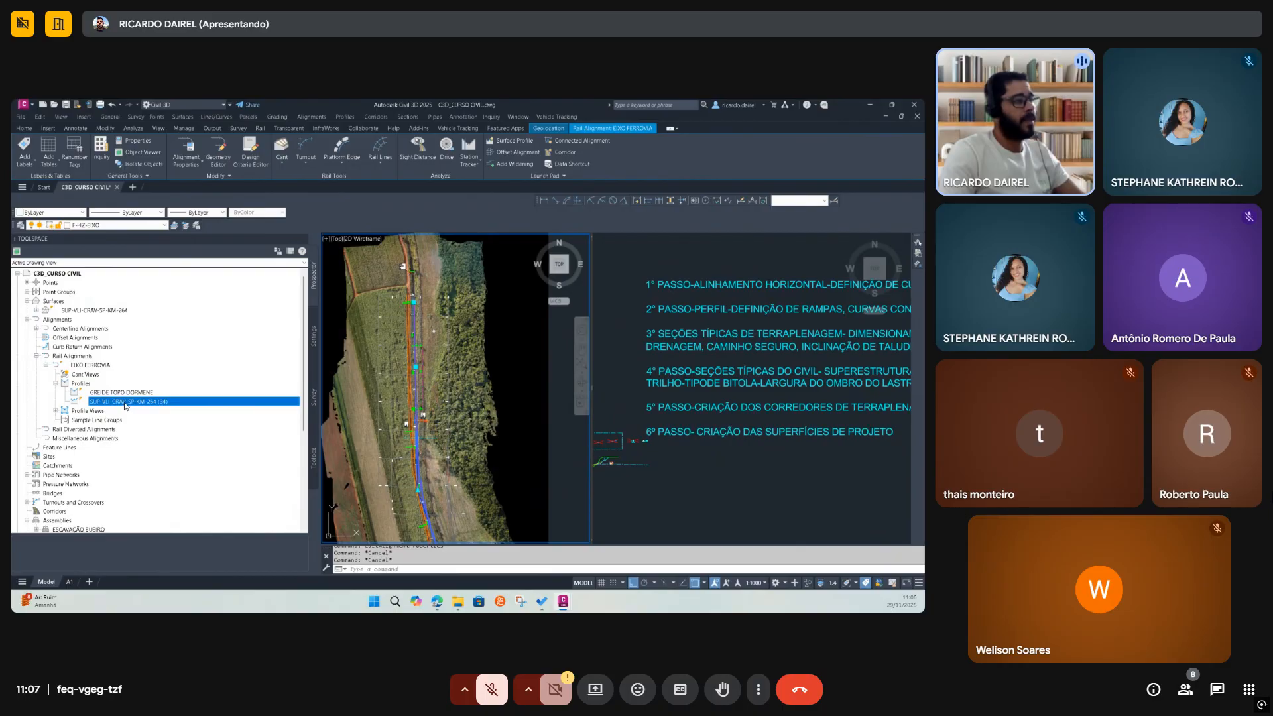
{"action": "left_click", "coordinate": [56, 412]}
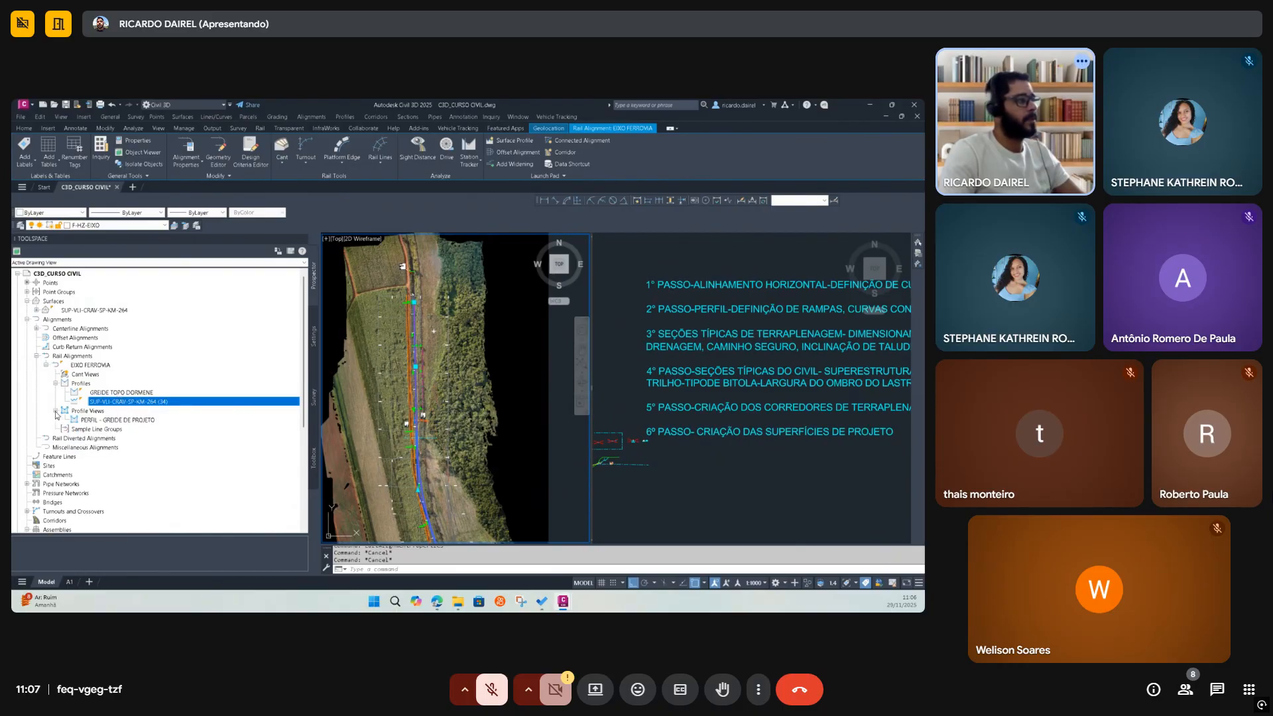
{"action": "left_click", "coordinate": [109, 420]}
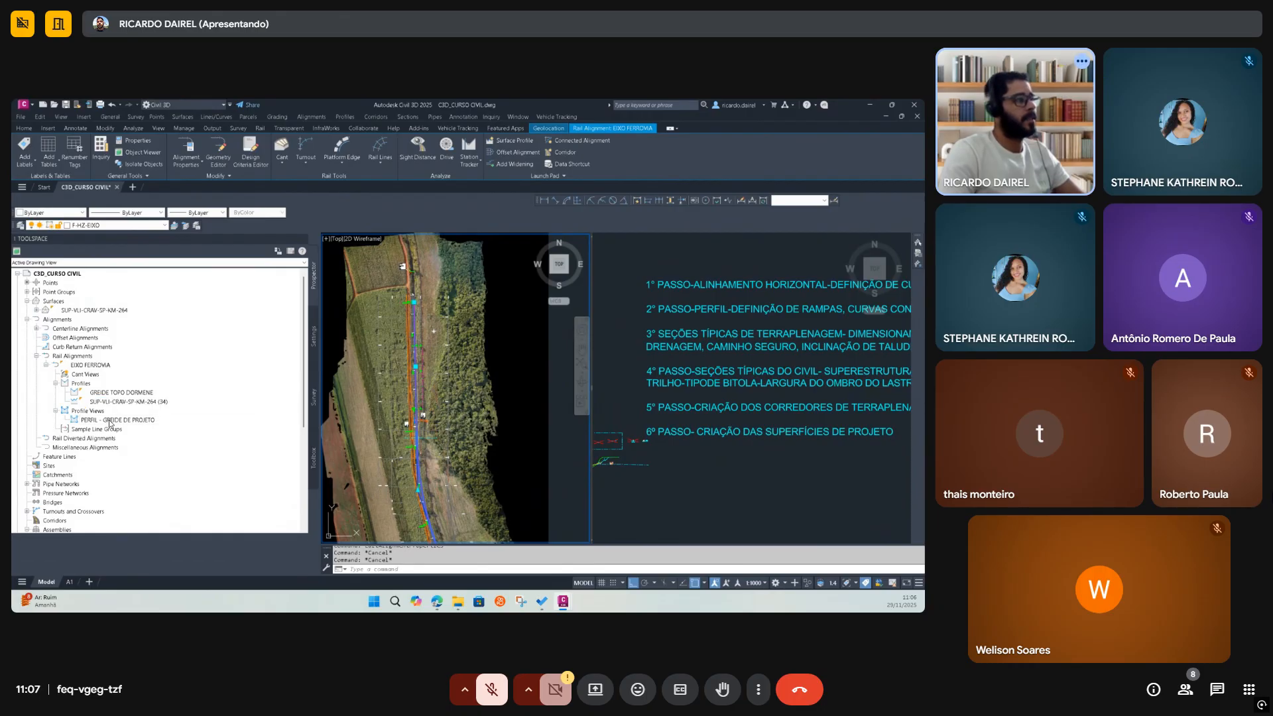
{"action": "left_click", "coordinate": [56, 412]}
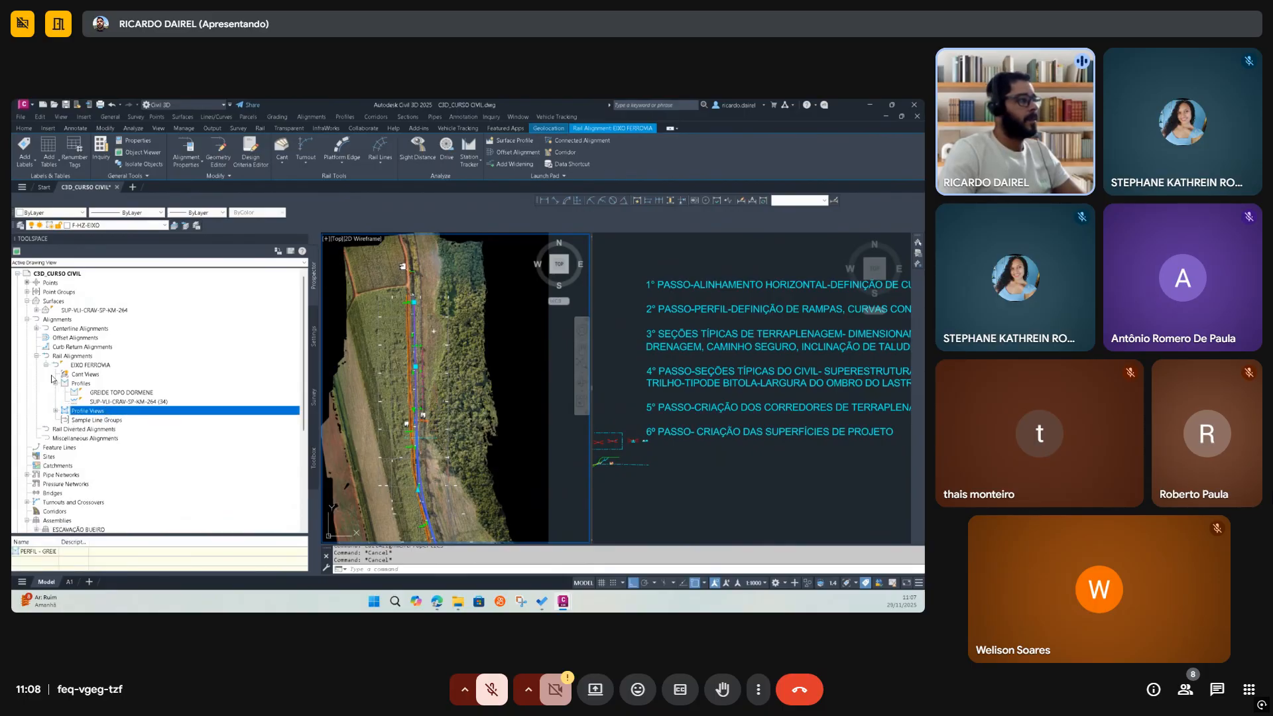
Collapse the alignment and surface branches of the Toolspace tree and select the Corridors collection
{"action": "left_click", "coordinate": [36, 356]}
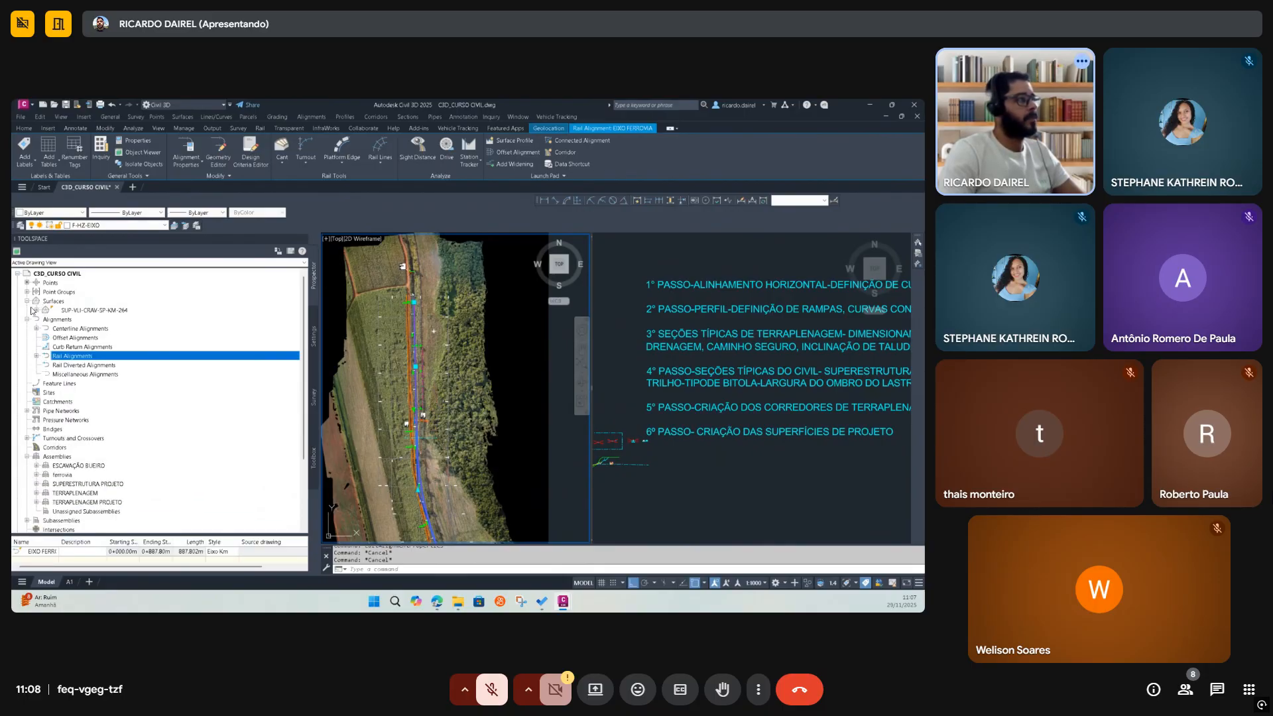
{"action": "left_click", "coordinate": [27, 319]}
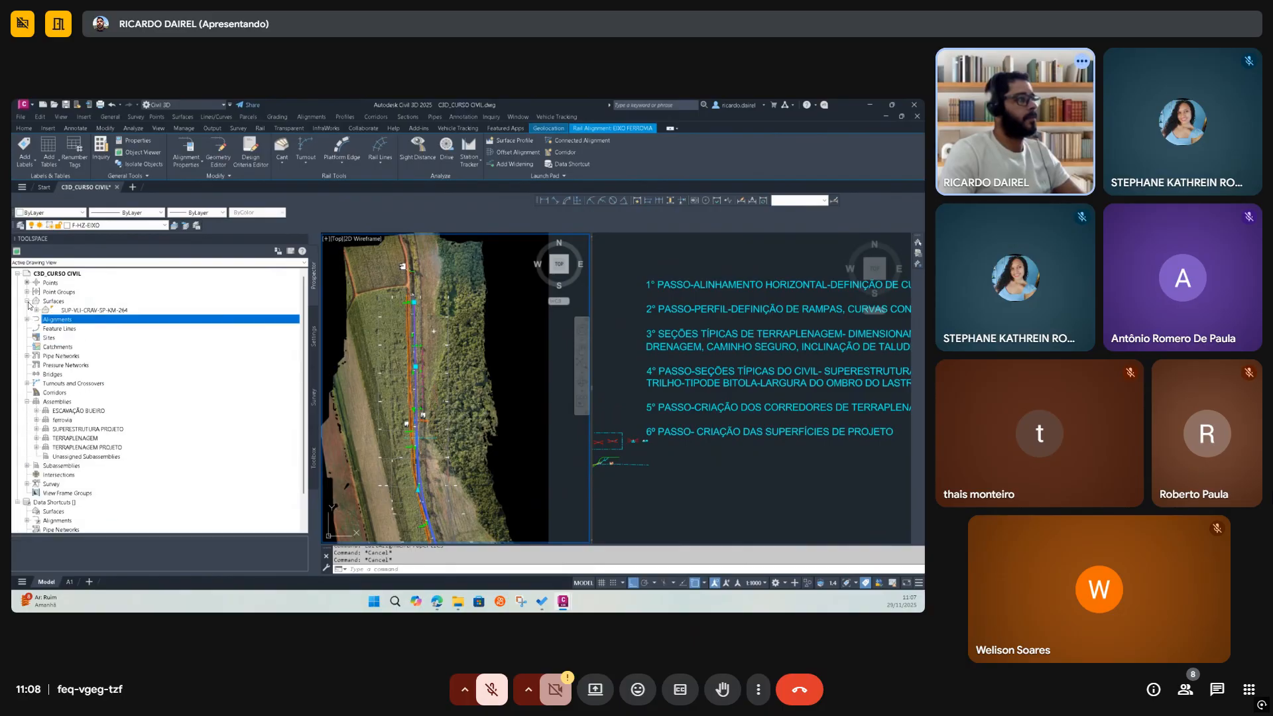
{"action": "left_click", "coordinate": [27, 302]}
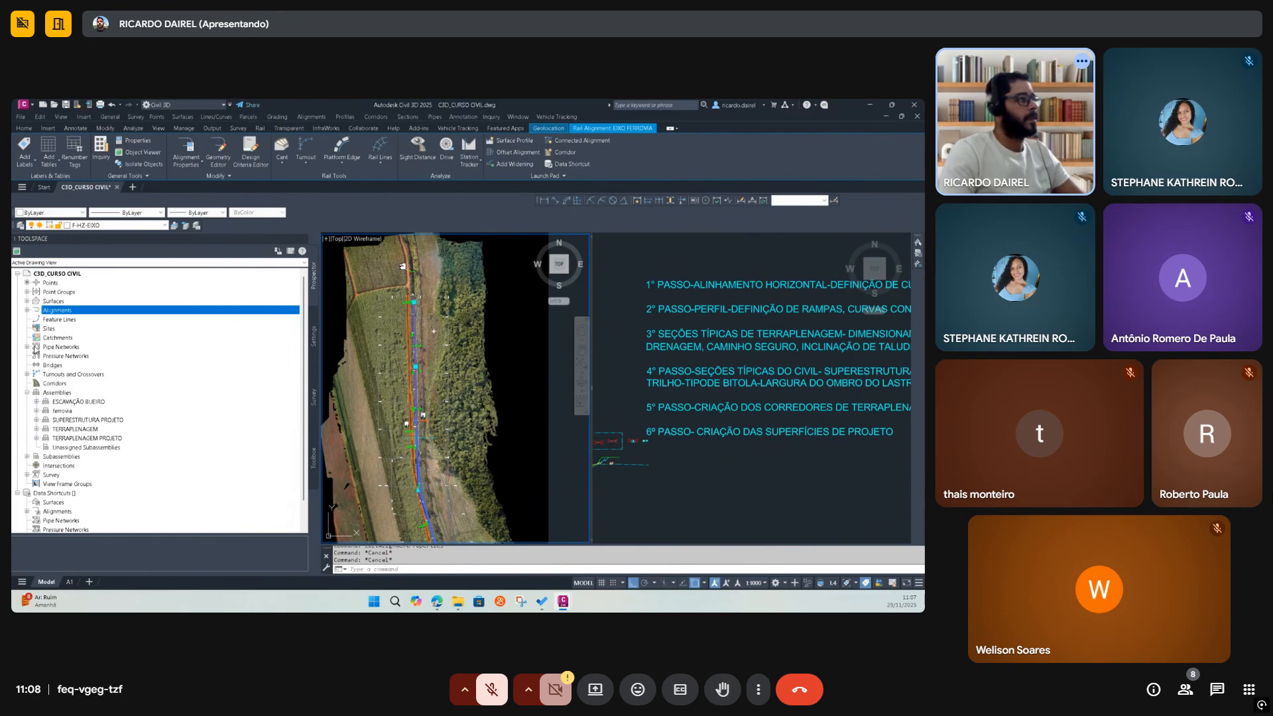
{"action": "left_click", "coordinate": [72, 347]}
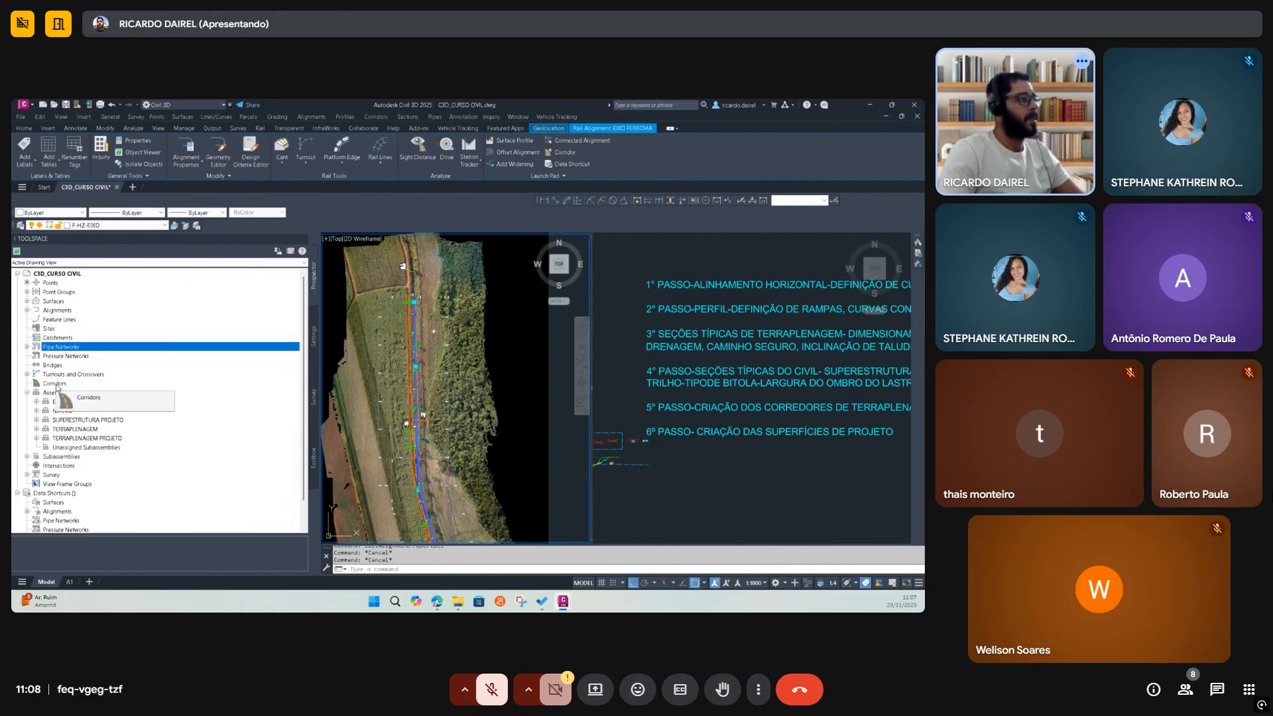
{"action": "left_click", "coordinate": [56, 384]}
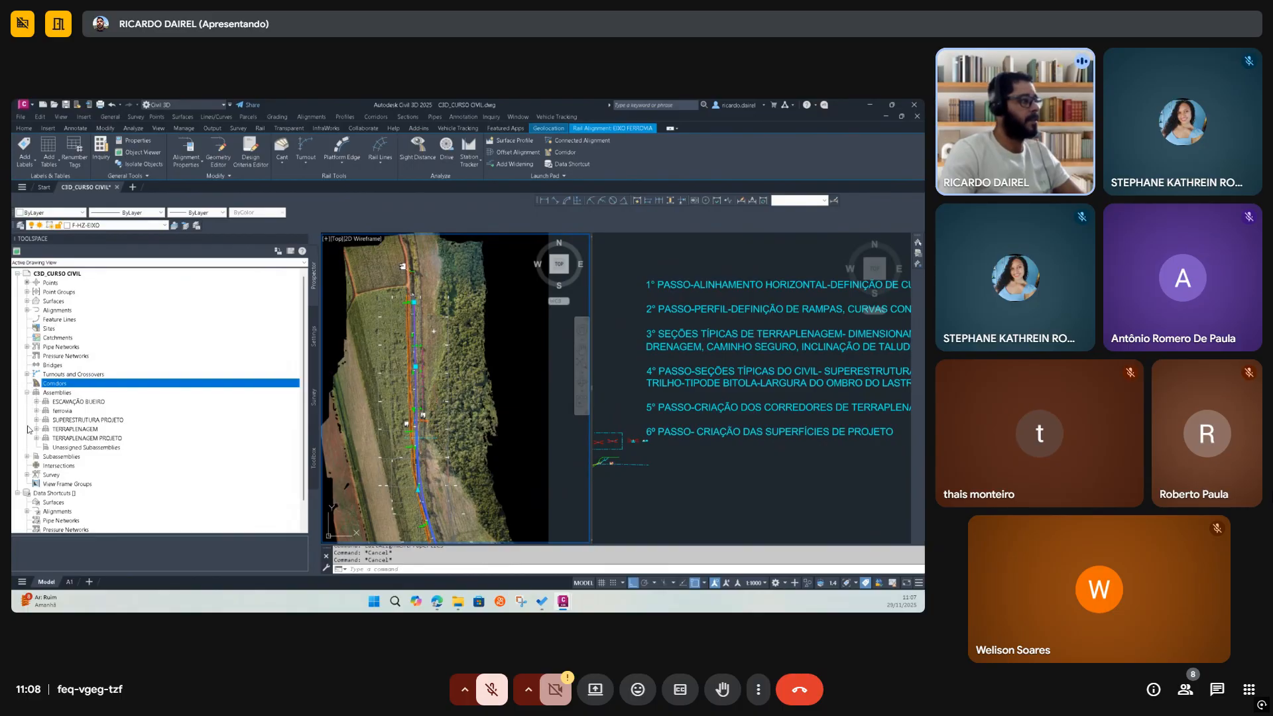
Review the subassemblies listed in Toolspace, including RailSingleTrackCANT_w_ExtraLayers, DaylightBench and LinkWidthAndSlope
{"action": "left_click", "coordinate": [27, 457]}
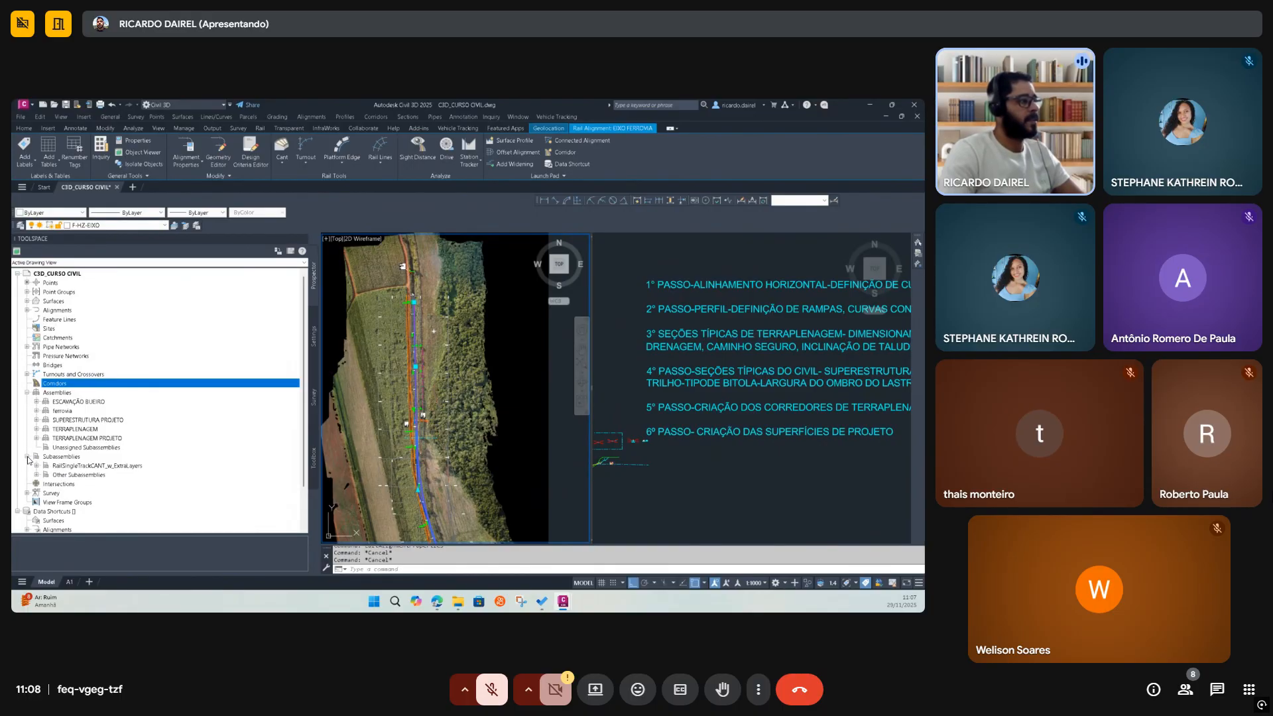
{"action": "left_click", "coordinate": [94, 467]}
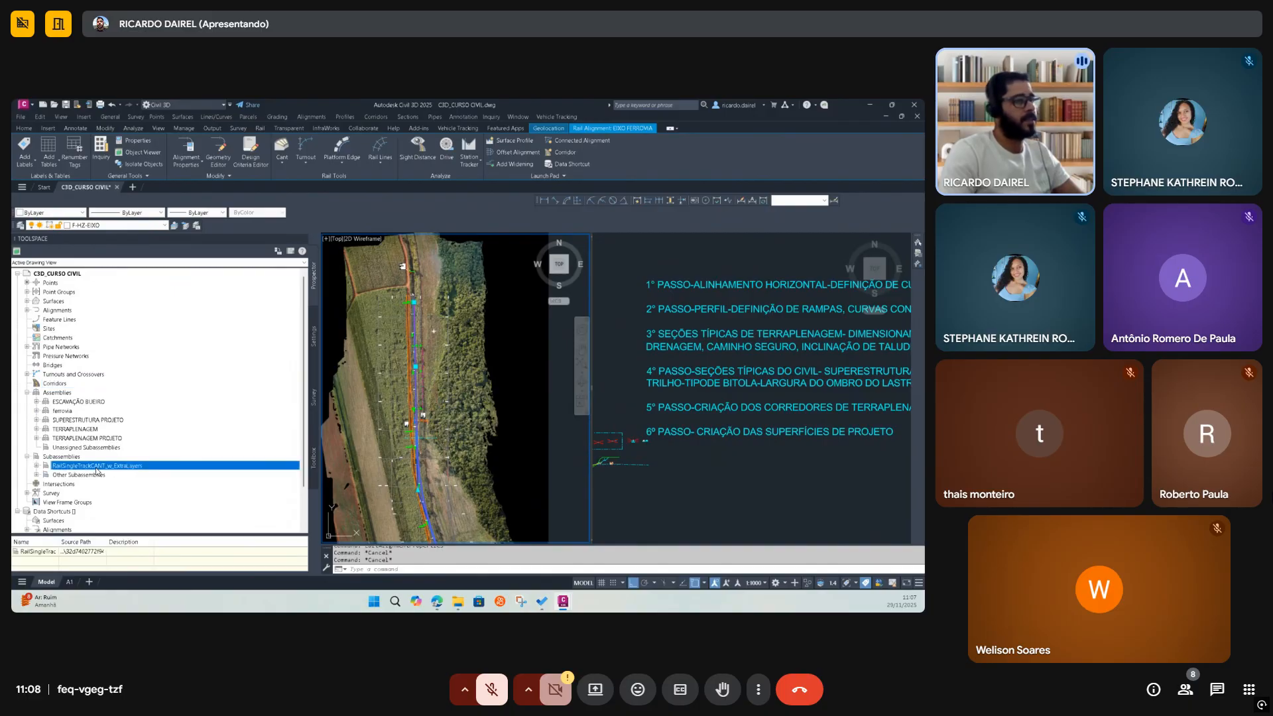
{"action": "left_click", "coordinate": [36, 467]}
{"action": "left_click", "coordinate": [37, 484]}
{"action": "left_click", "coordinate": [80, 495]}
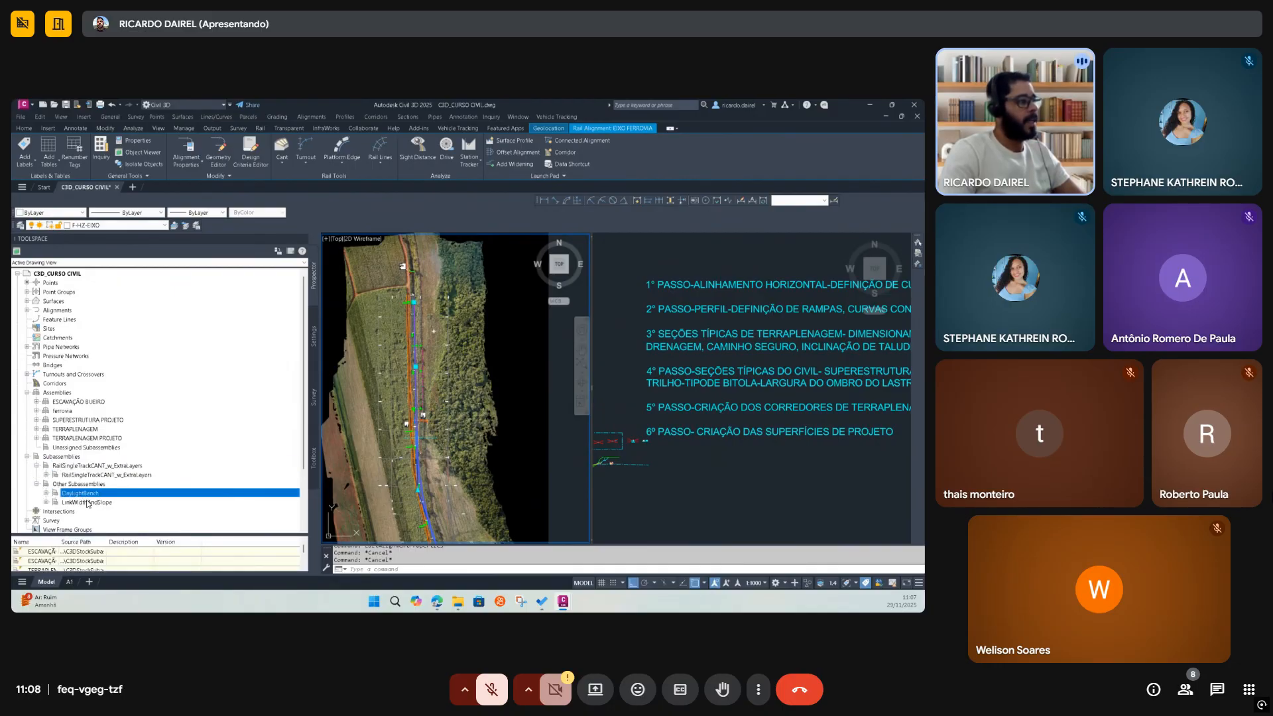
{"action": "left_click", "coordinate": [84, 503]}
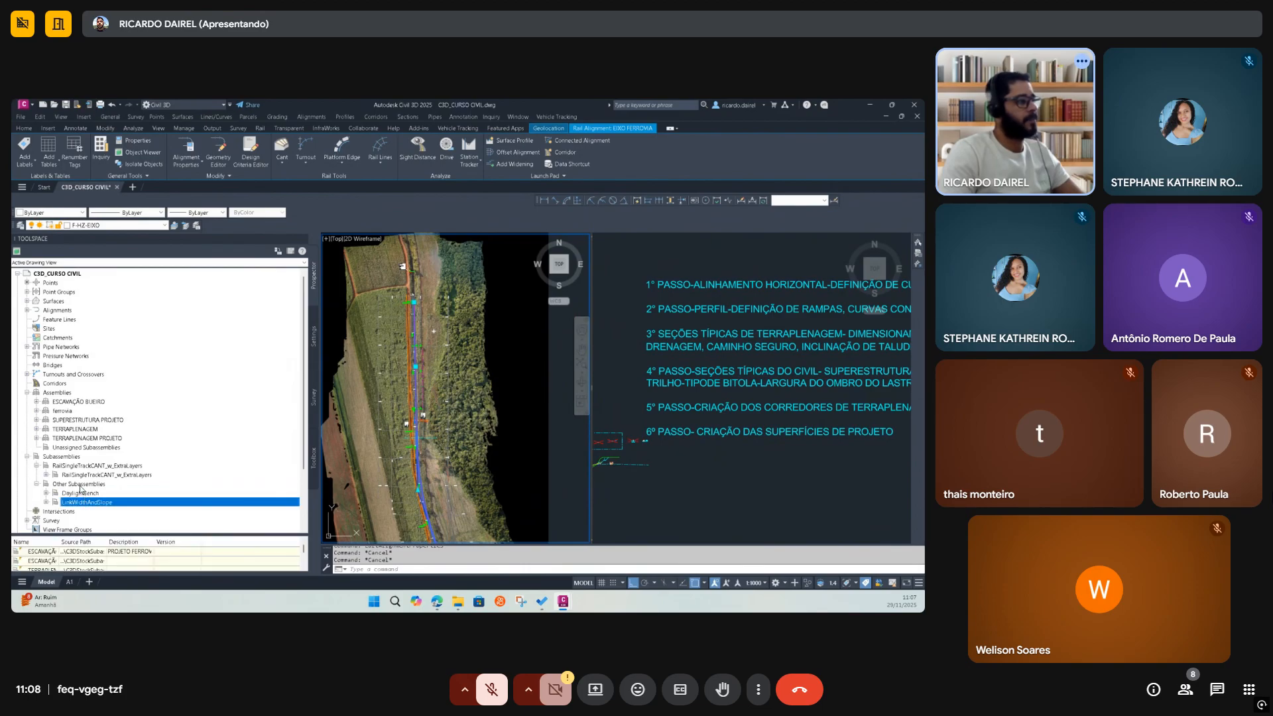
{"action": "left_click", "coordinate": [80, 485]}
{"action": "scroll", "coordinate": [79, 488], "scroll_direction": "down", "scroll_amount": 3}
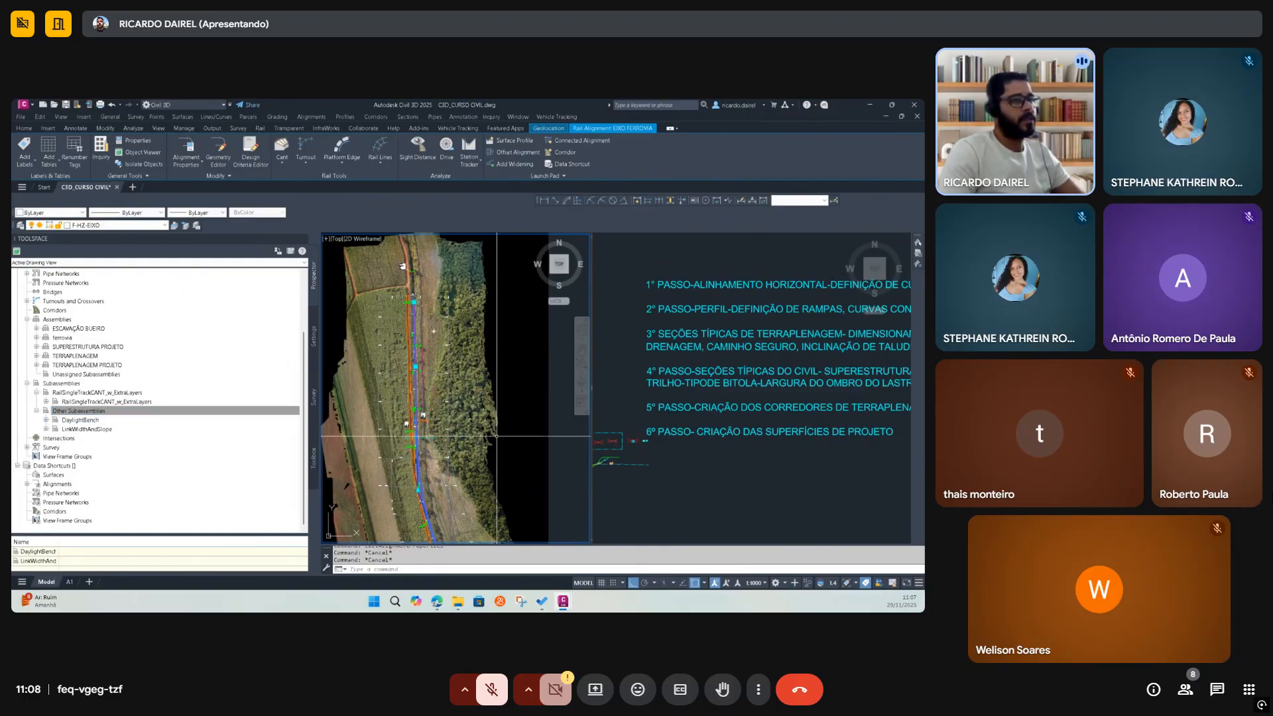
Widen the viewport with the typical sections and open the properties of the TERRAPLENAGEM PROJETO assembly
{"action": "left_click", "coordinate": [593, 407]}
{"action": "left_click_drag", "start_coordinate": [590, 407], "coordinate": [483, 407]}
{"action": "scroll", "coordinate": [578, 425], "scroll_direction": "up", "scroll_amount": 8}
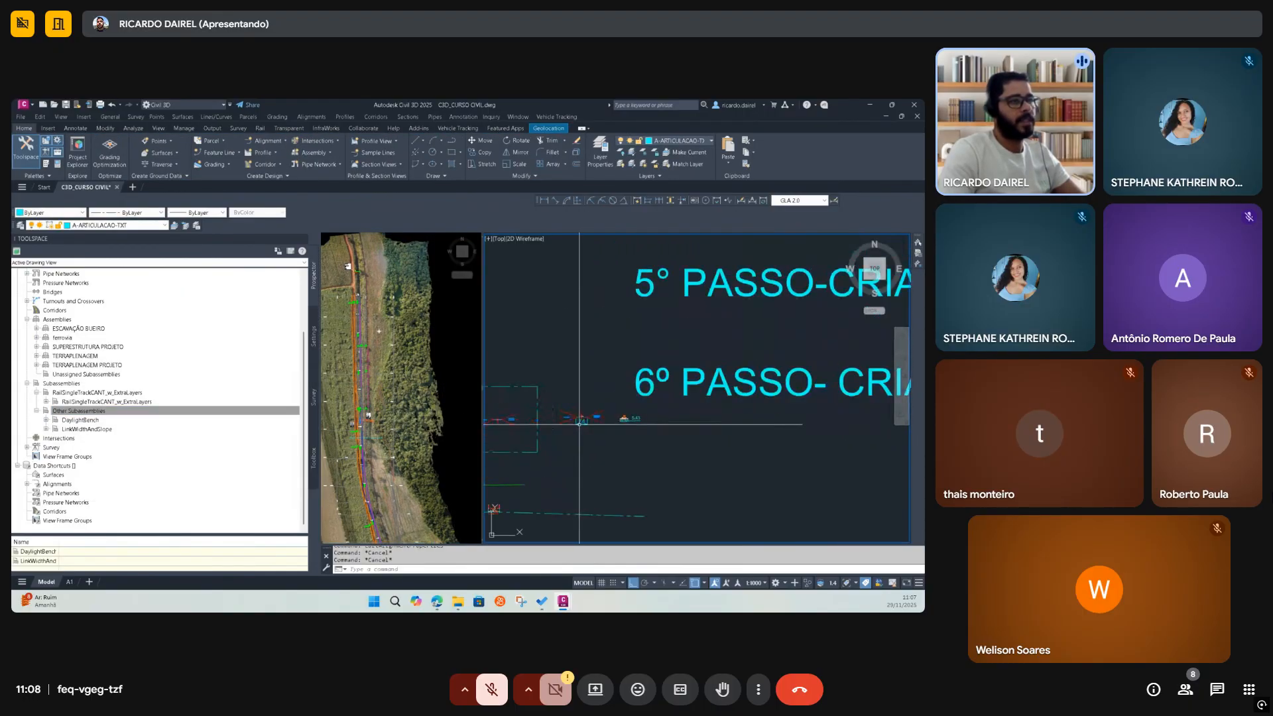
{"action": "scroll", "coordinate": [571, 419], "scroll_direction": "up", "scroll_amount": 6}
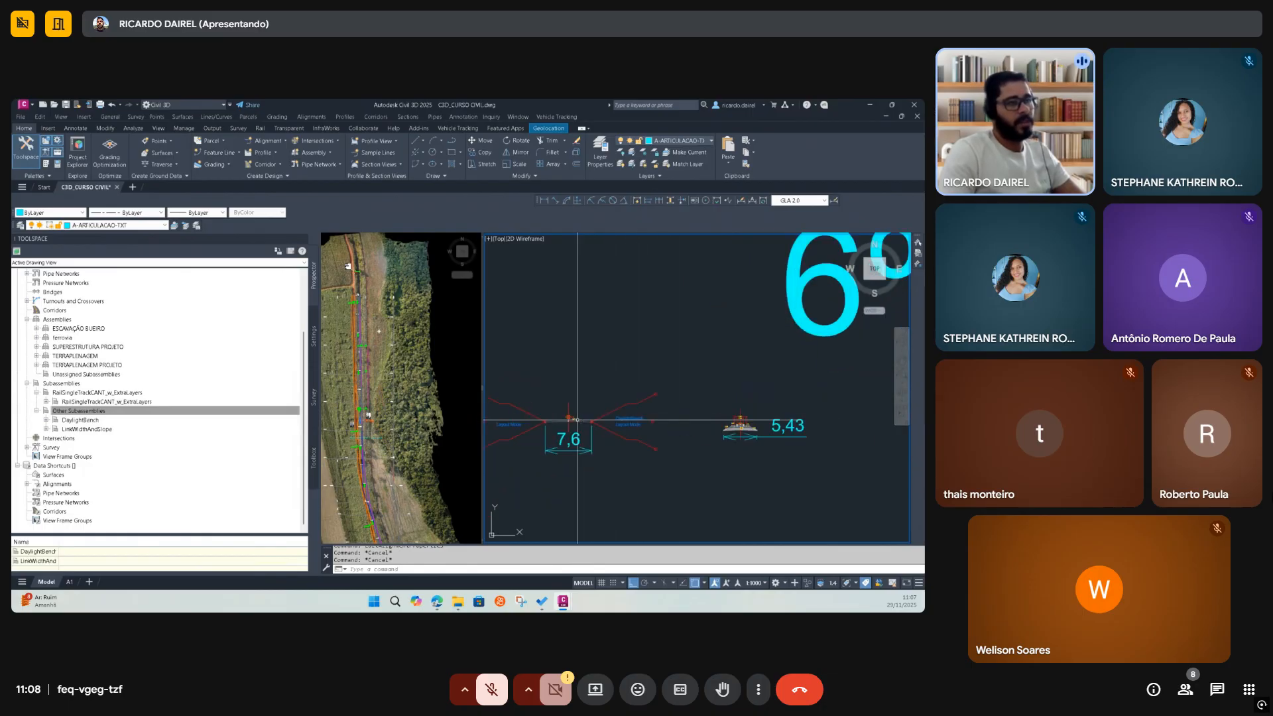
{"action": "left_click", "coordinate": [579, 416]}
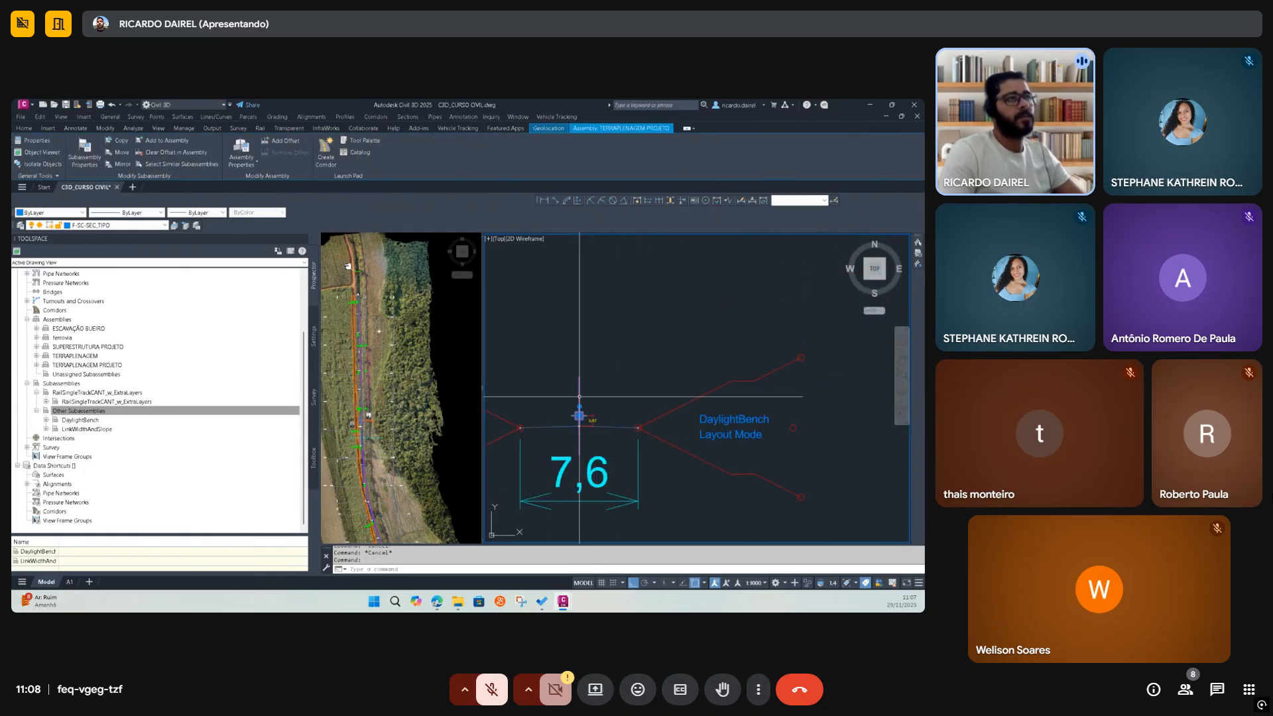
{"action": "right_click", "coordinate": [579, 396]}
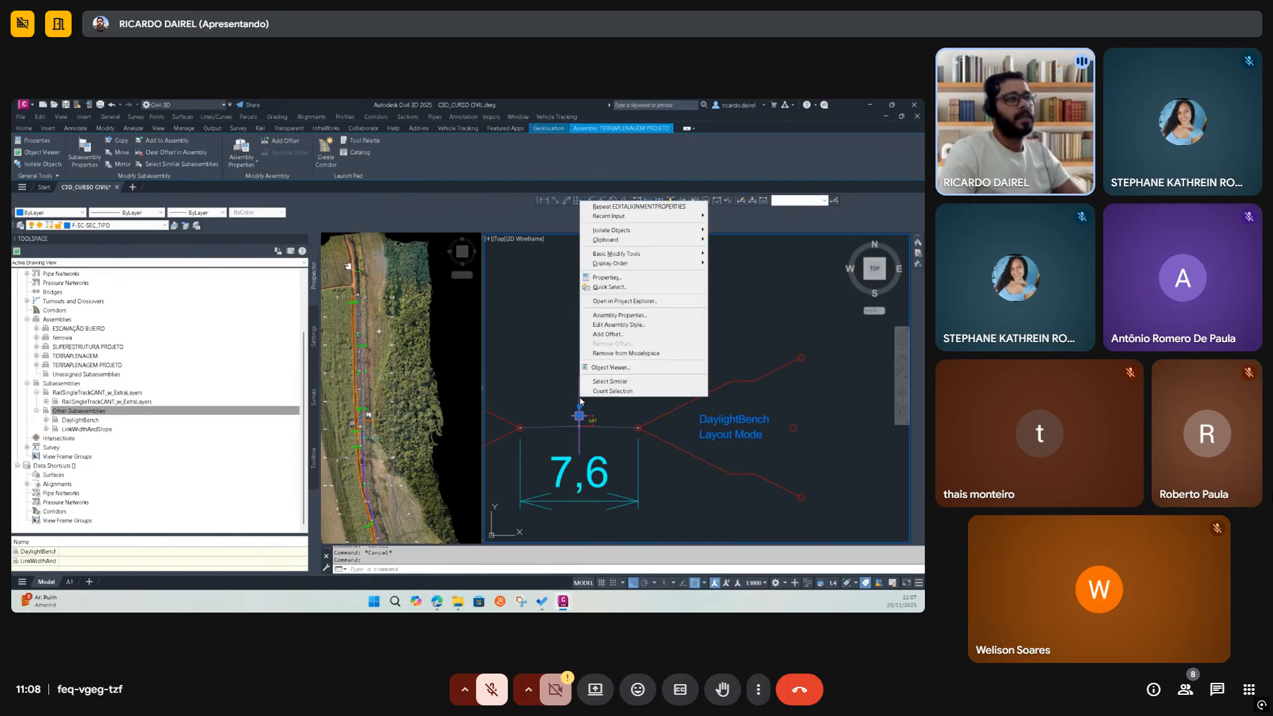
{"action": "left_click", "coordinate": [542, 322]}
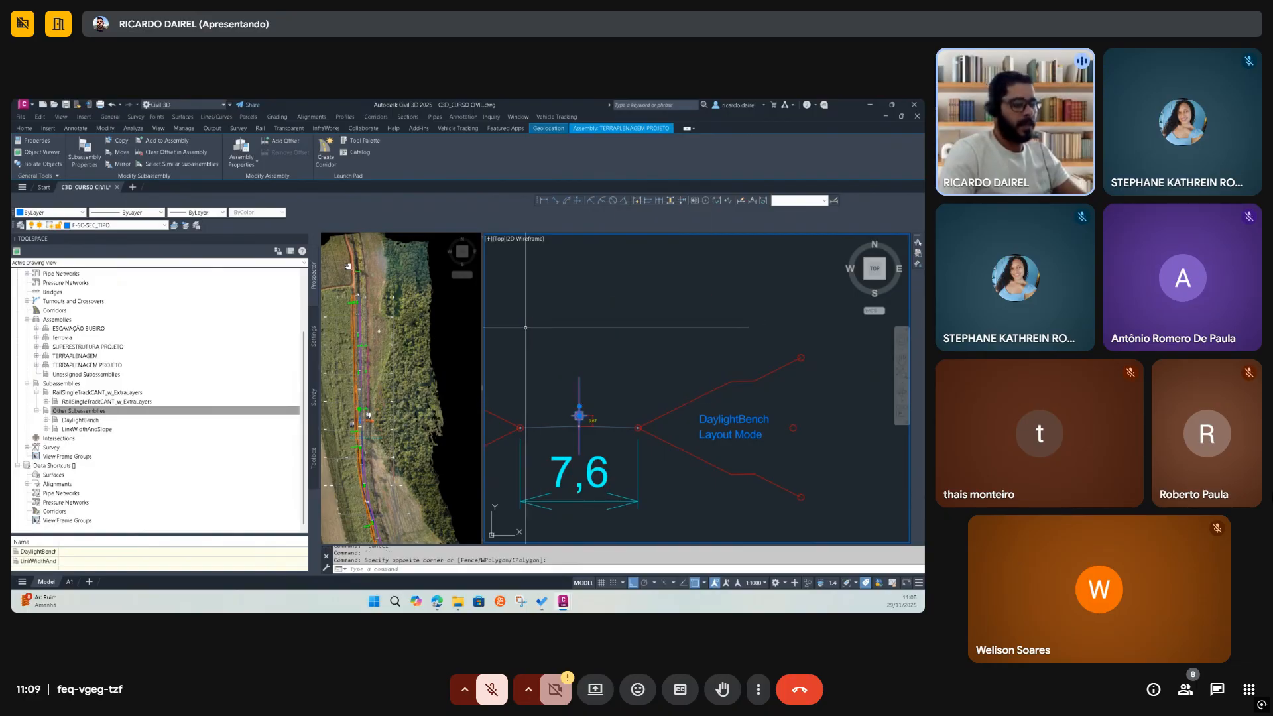
{"action": "type", "text": "PR"}
{"action": "key", "text": "Return"}
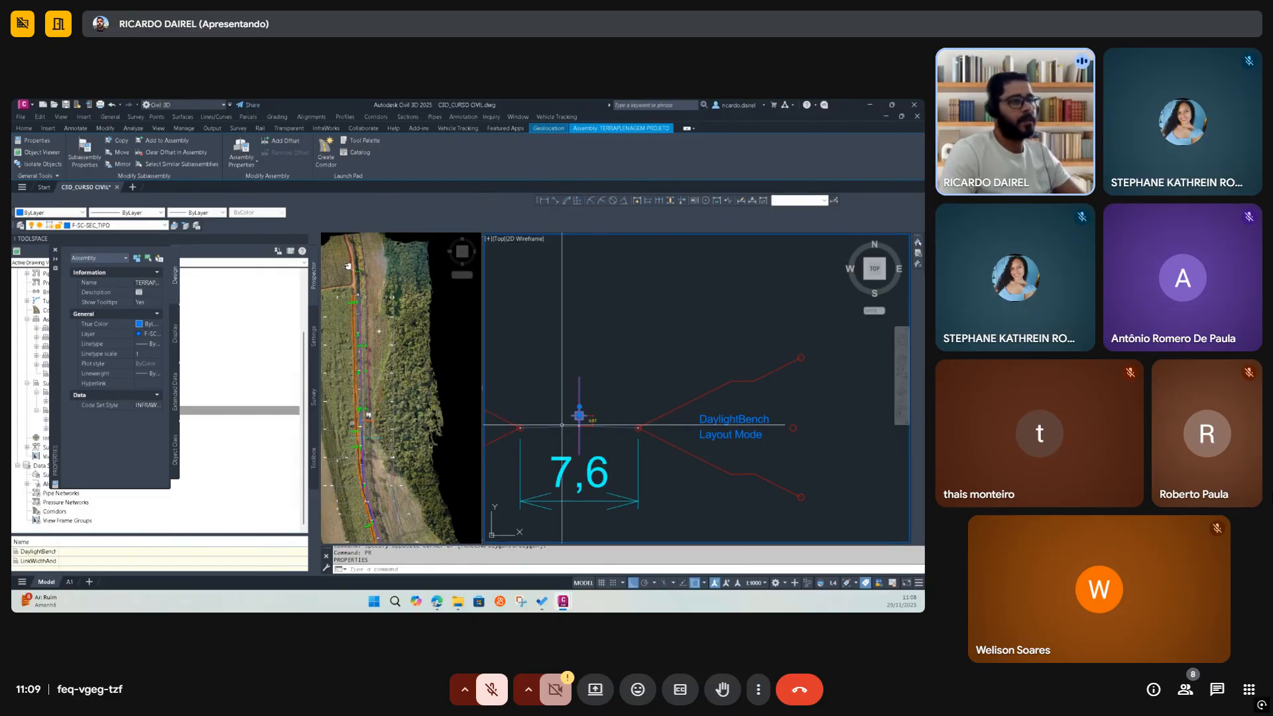
{"action": "key", "text": "Escape"}
Rename the LinkWidthAndSlope subassembly on the left side of the TERRAPLENAGEM PROJETO assembly as PLATAFORMA LE
{"action": "left_click", "coordinate": [530, 428]}
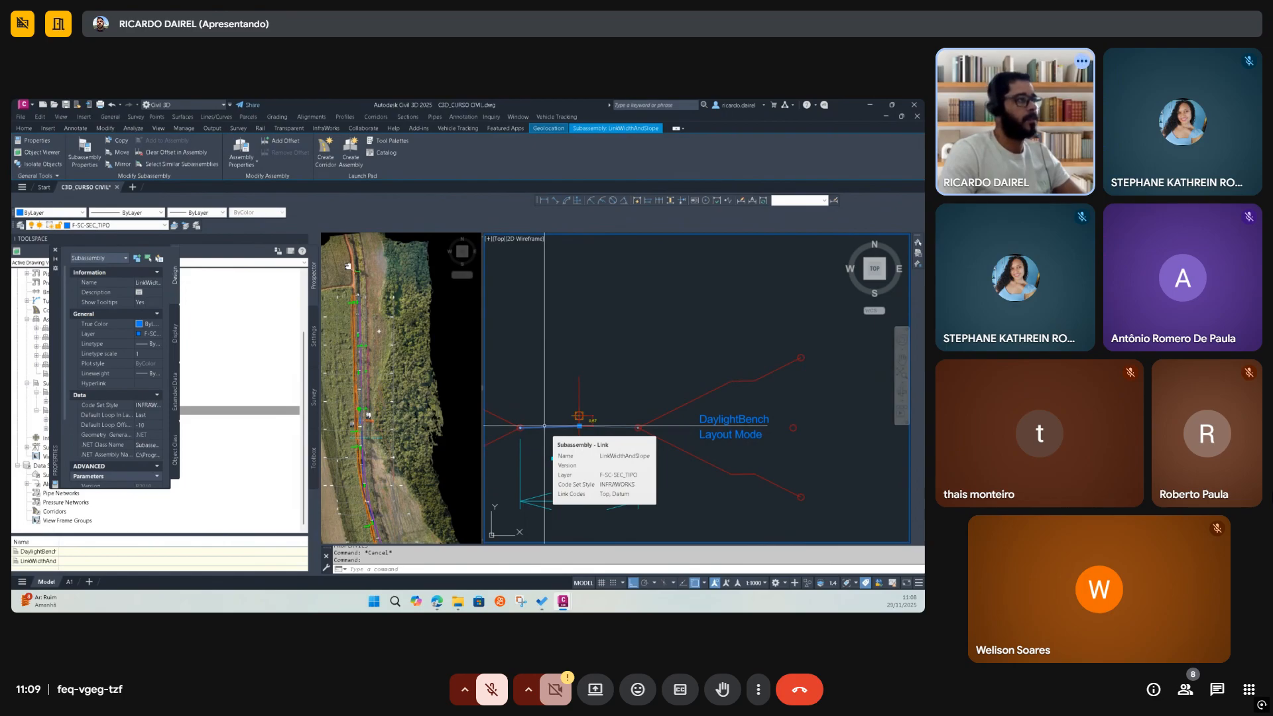
{"action": "left_click", "coordinate": [153, 285]}
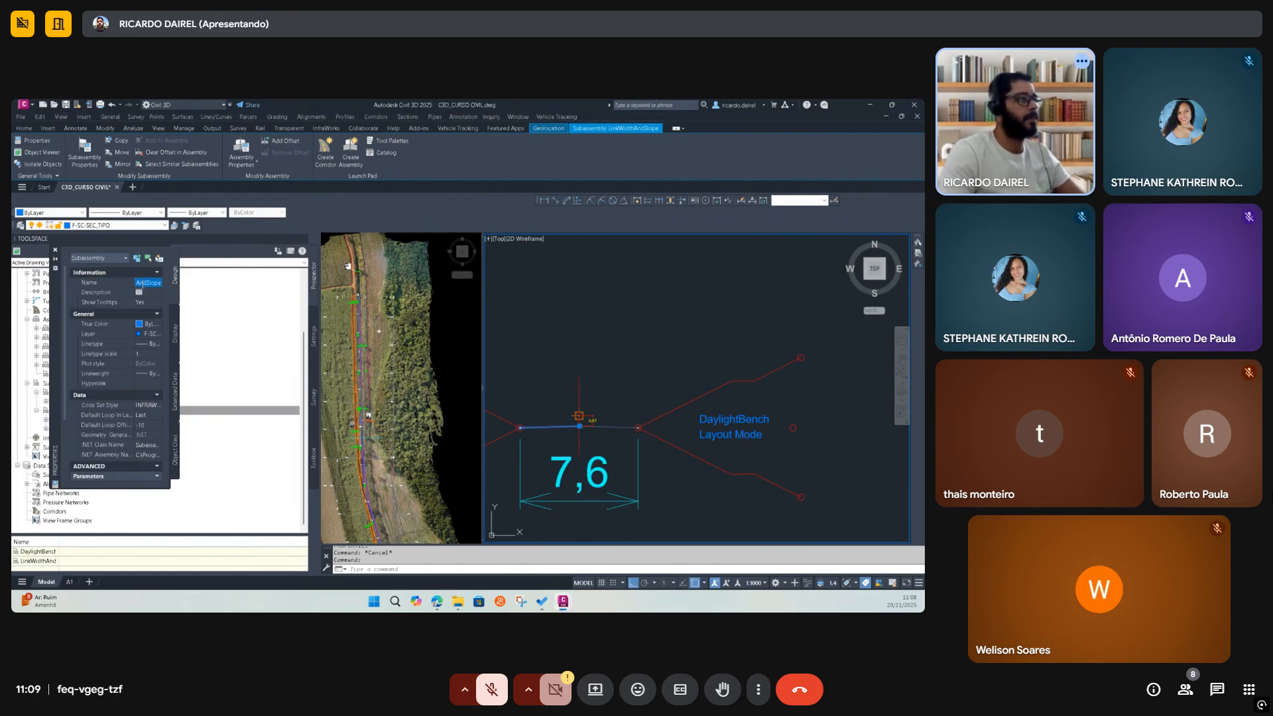
{"action": "type", "text": "P"}
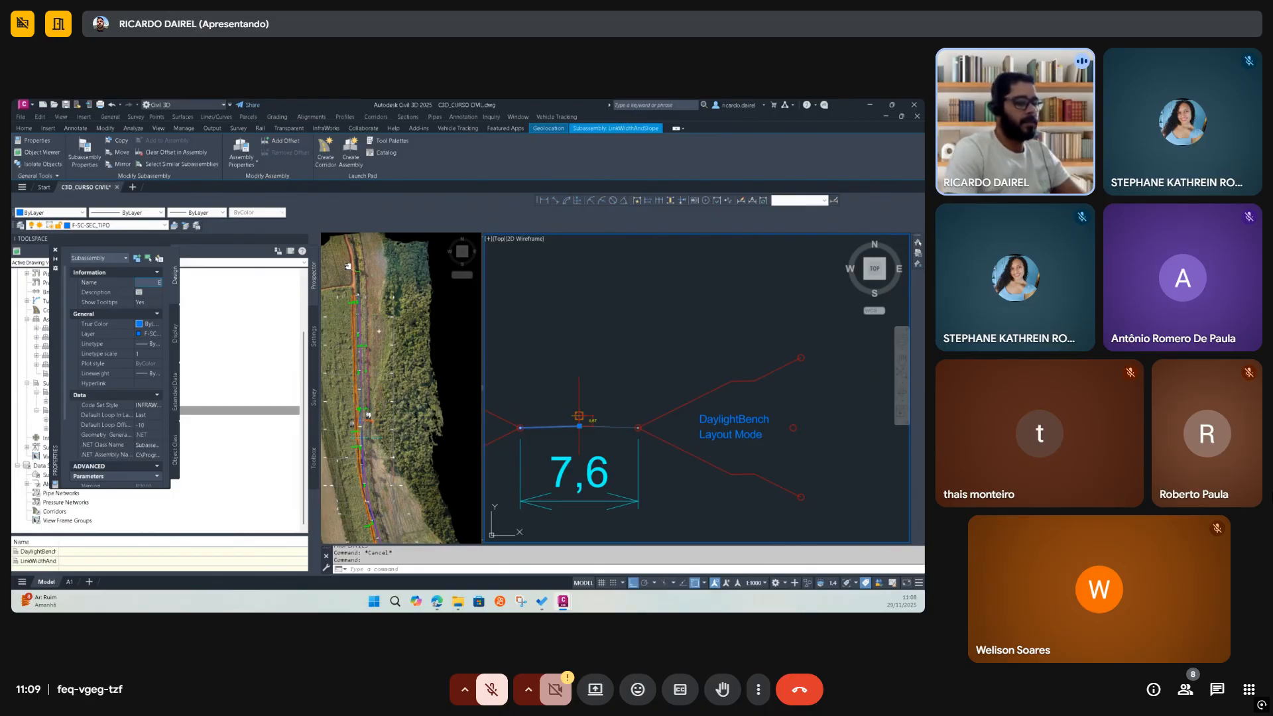
{"action": "type", "text": "LATAFORMA"}
{"action": "key", "text": "Return"}
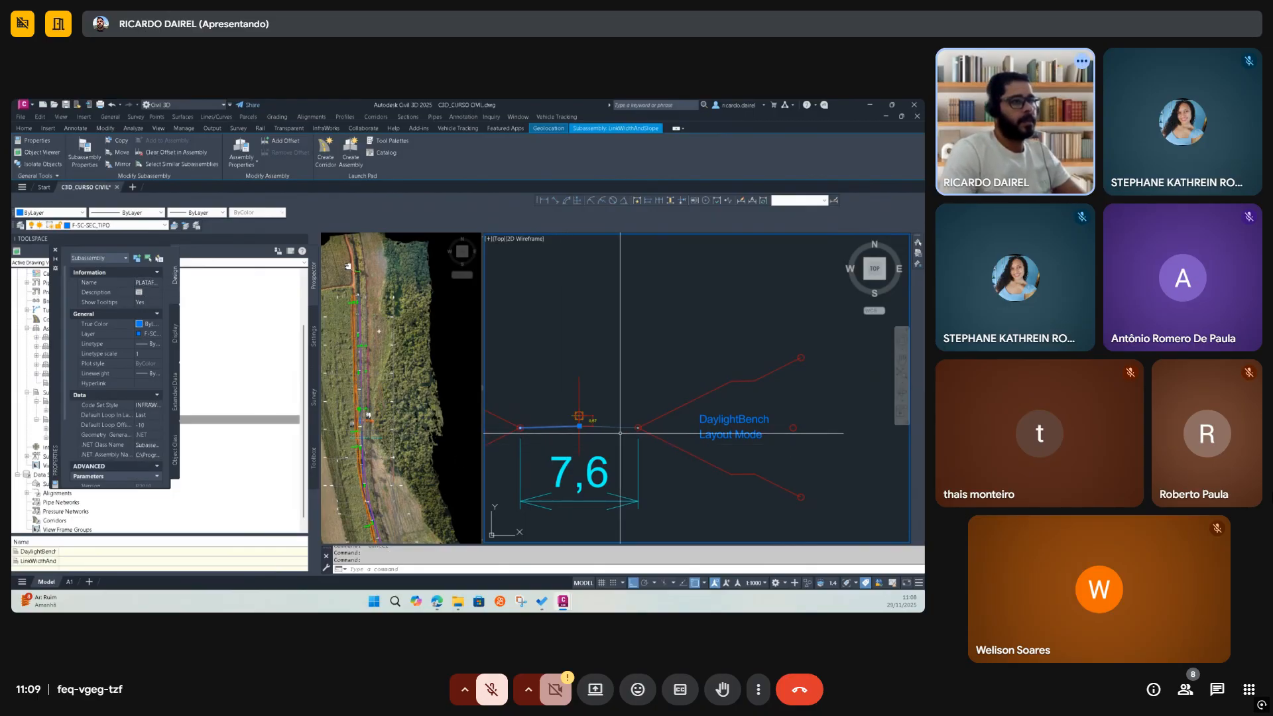
{"action": "key", "text": "Escape"}
{"action": "left_click", "coordinate": [567, 426]}
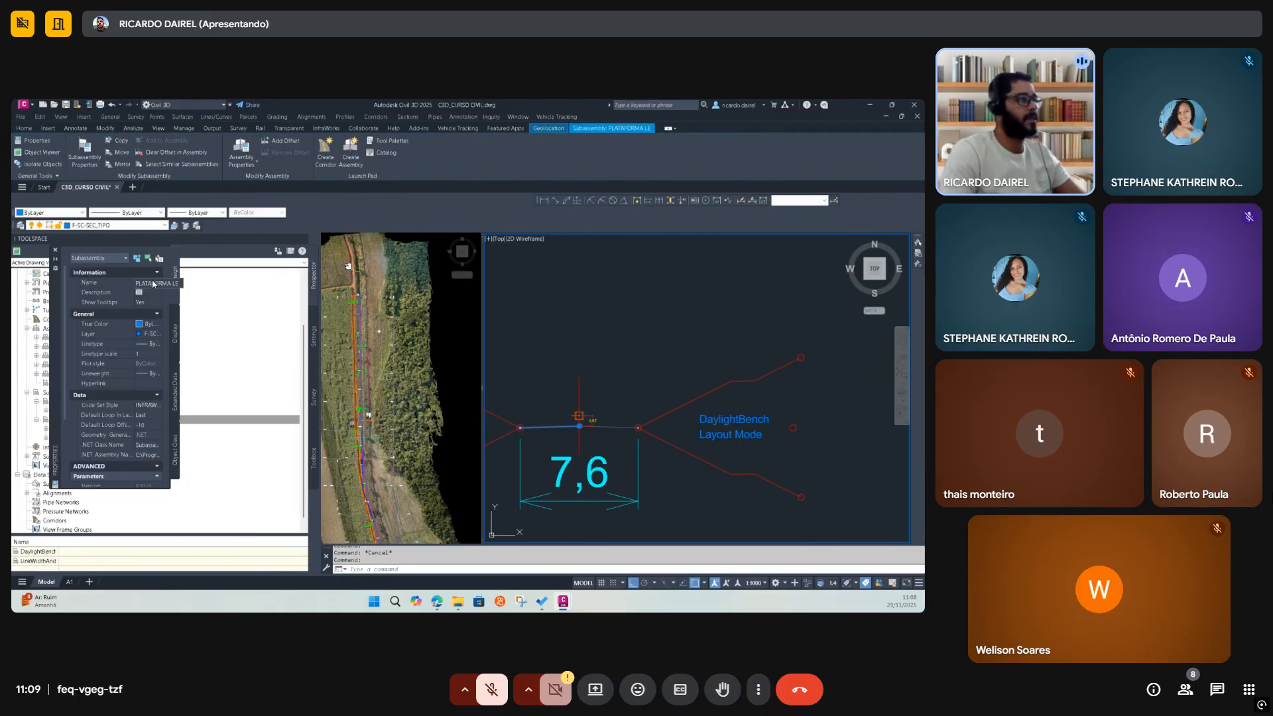
Rename the LinkWidthAndSlope subassembly on the right side of the TERRAPLENAGEM PROJETO assembly as PLATAFORMA LD and save the drawing
{"action": "key", "text": "Escape"}
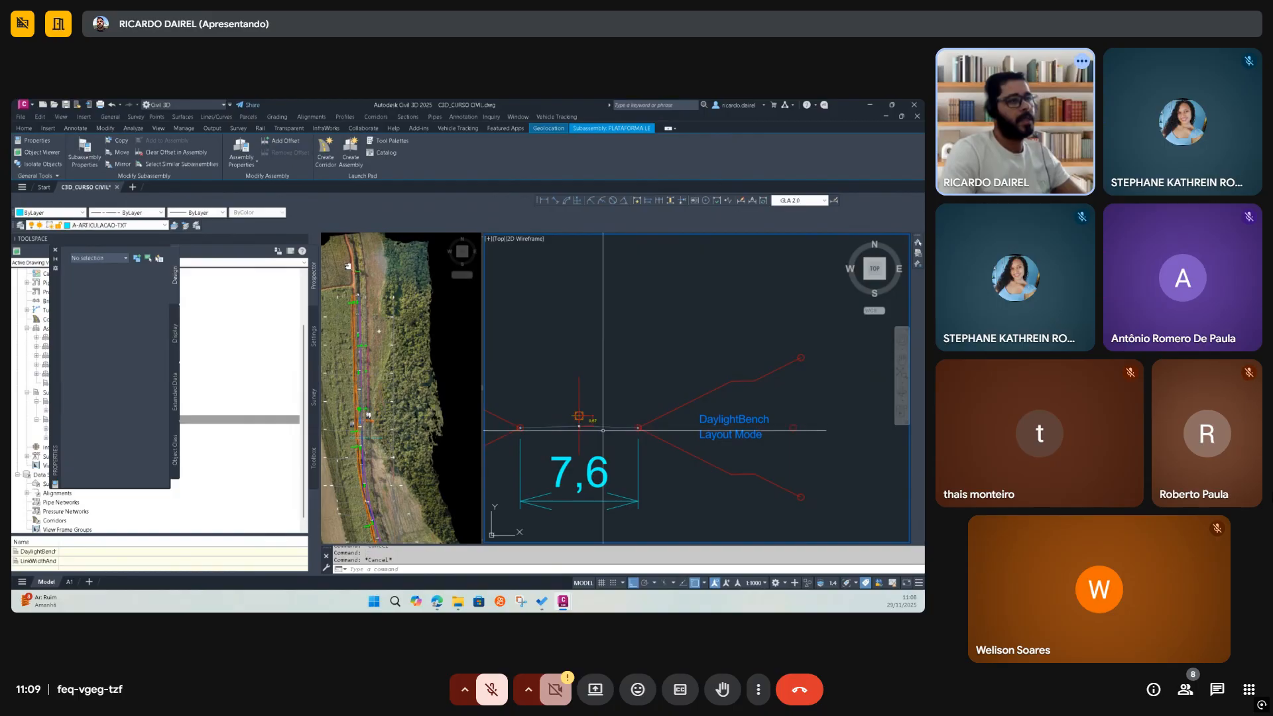
{"action": "left_click", "coordinate": [579, 418]}
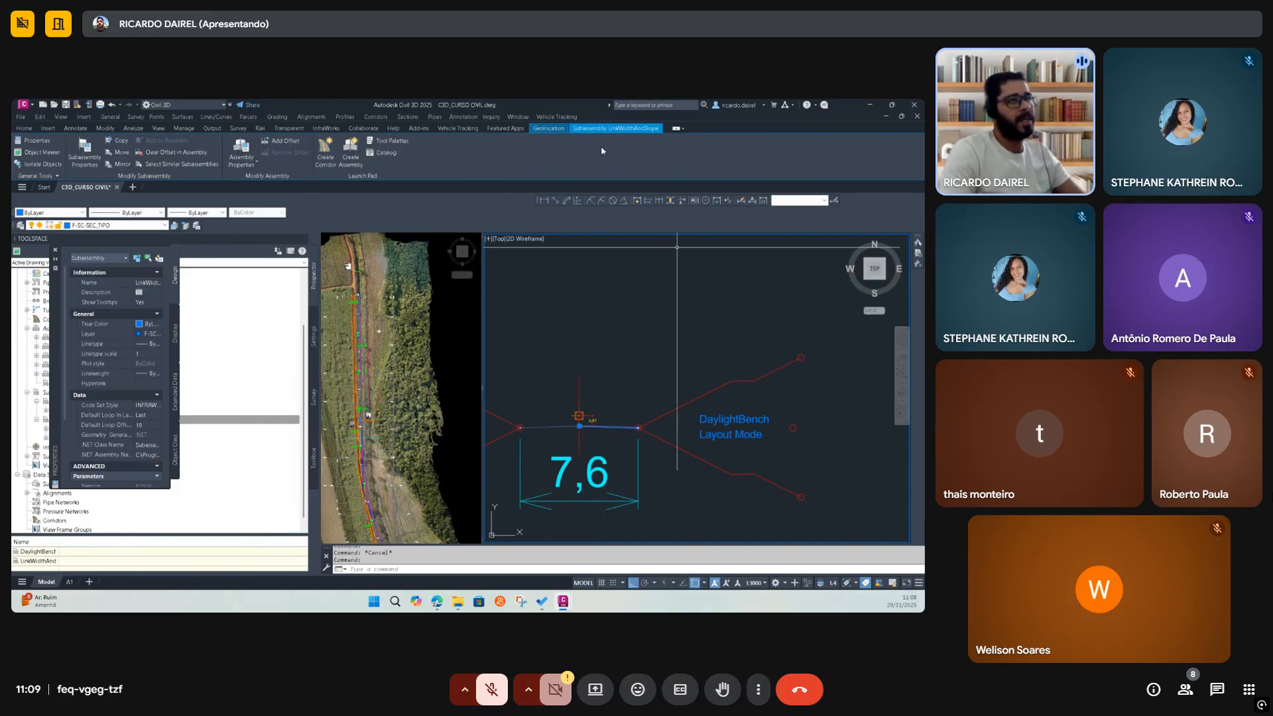
{"action": "key", "text": "Escape"}
{"action": "left_click", "coordinate": [603, 427]}
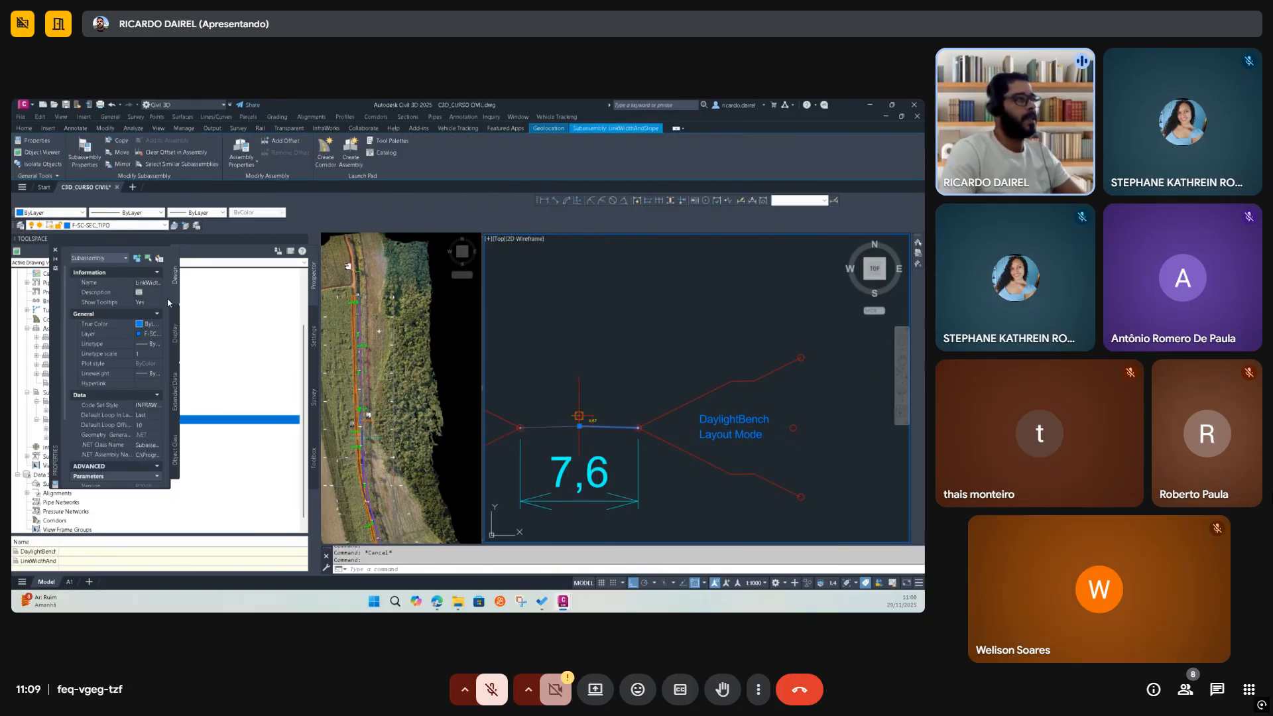
{"action": "left_click", "coordinate": [154, 283]}
{"action": "type", "text": "PLATAFORMA"}
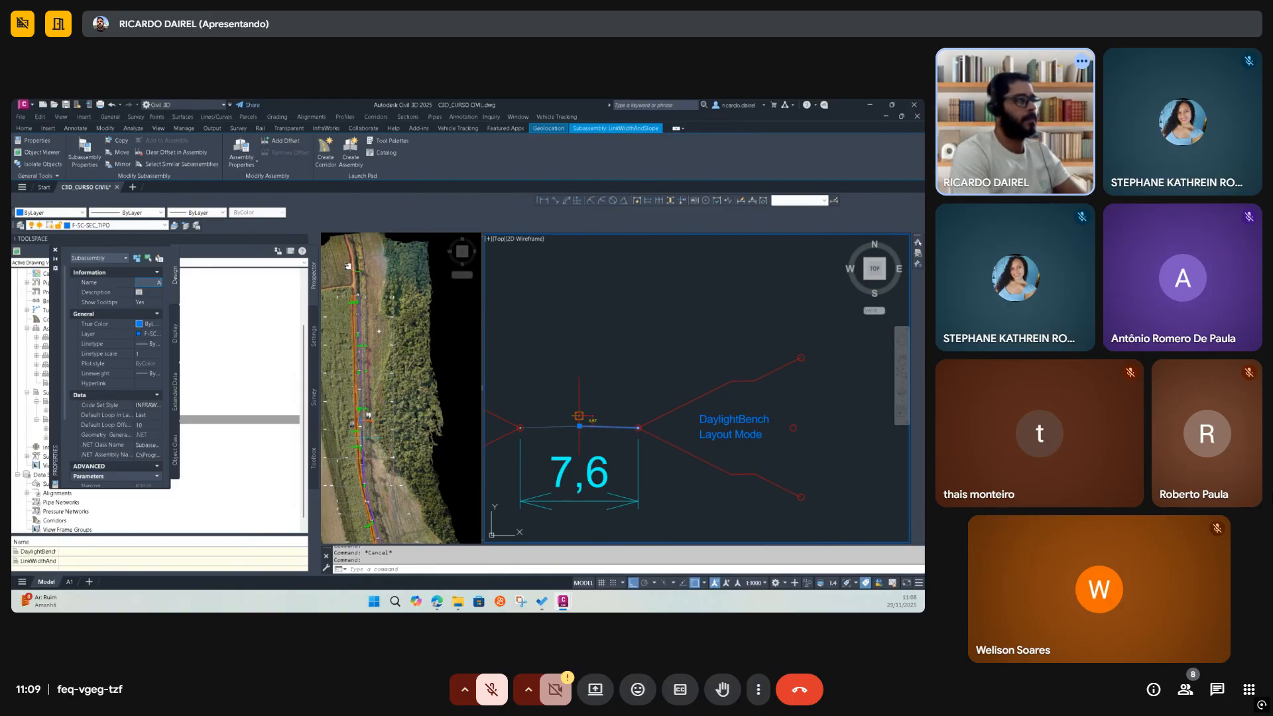
{"action": "key", "text": "Return"}
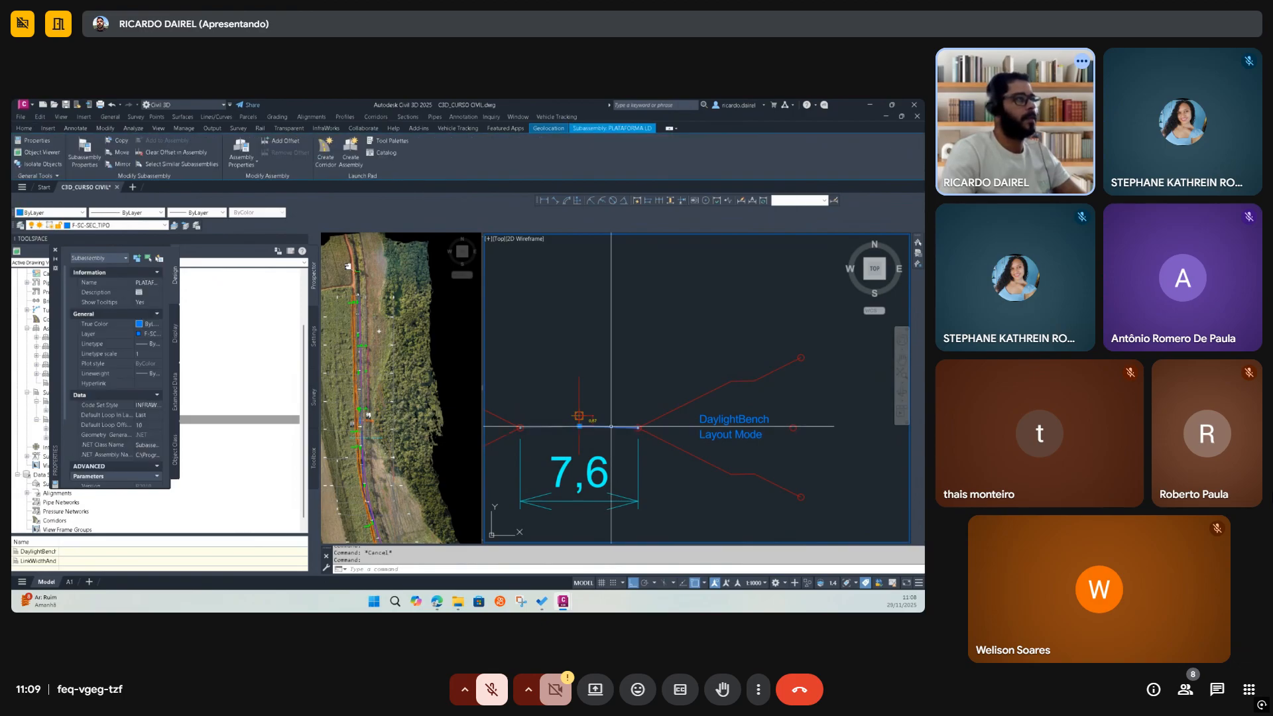
{"action": "key", "text": "Escape"}
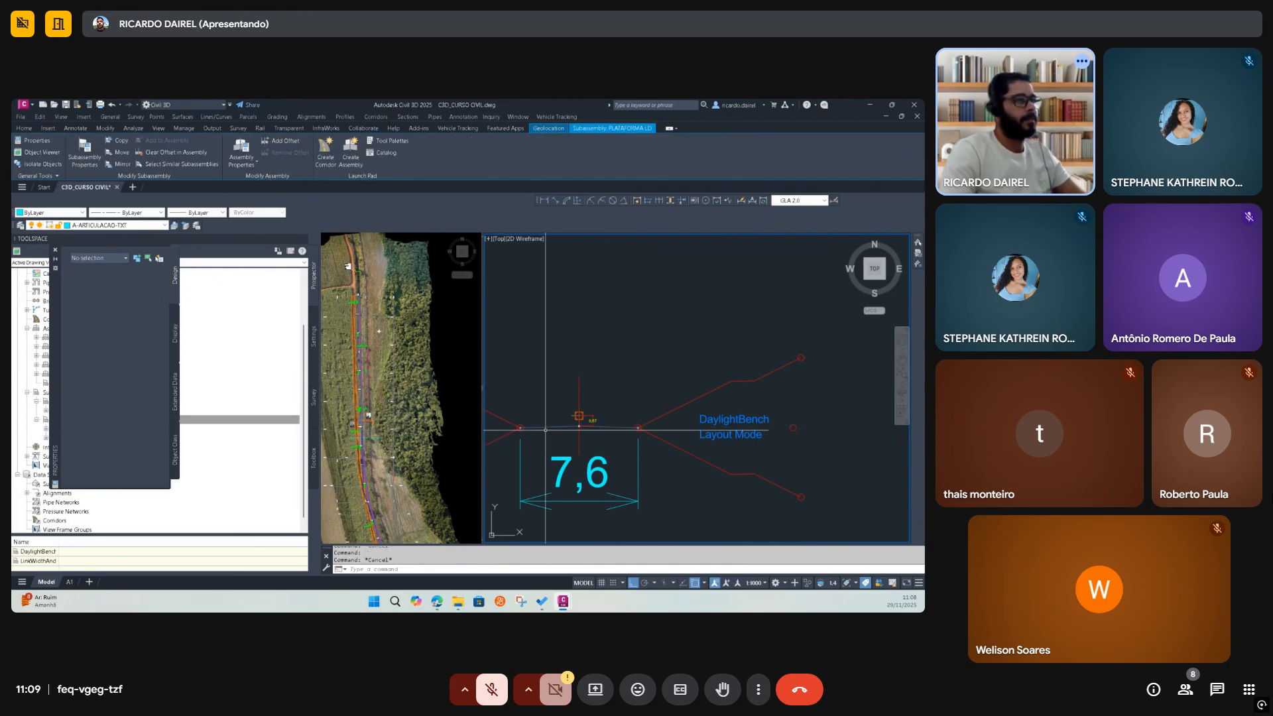
{"action": "left_click", "coordinate": [53, 251]}
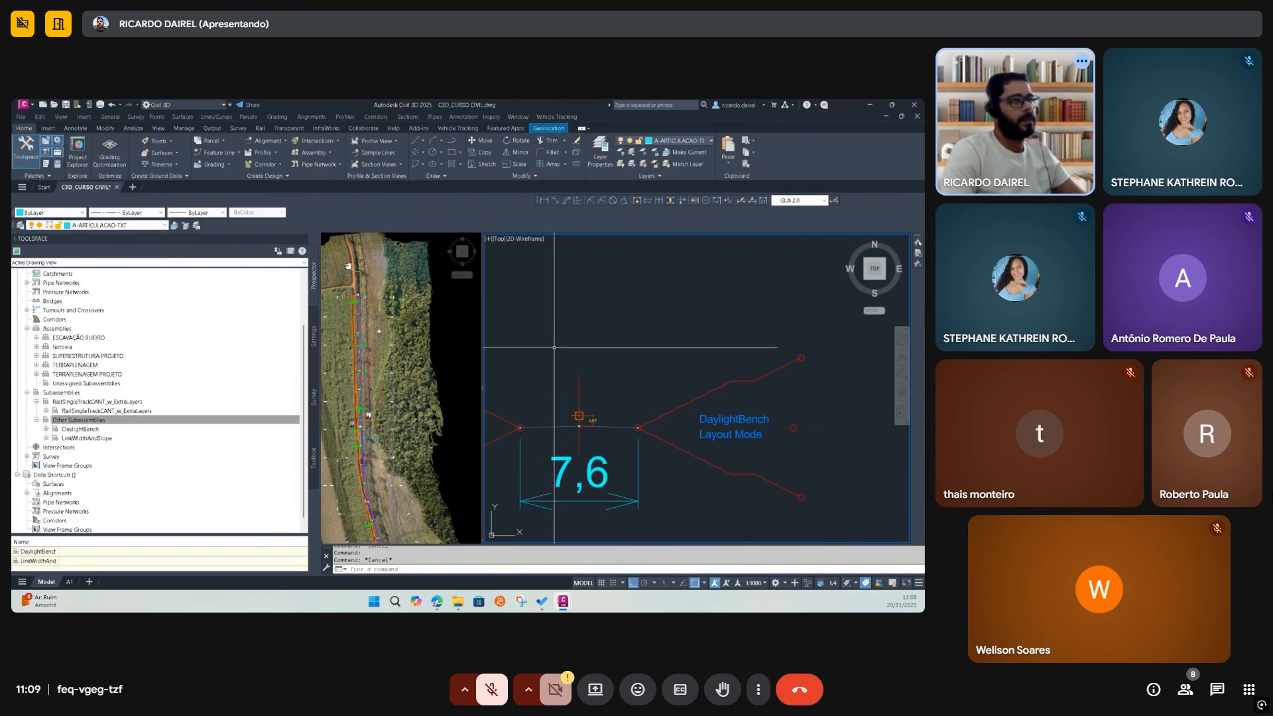
{"action": "left_click", "coordinate": [77, 108]}
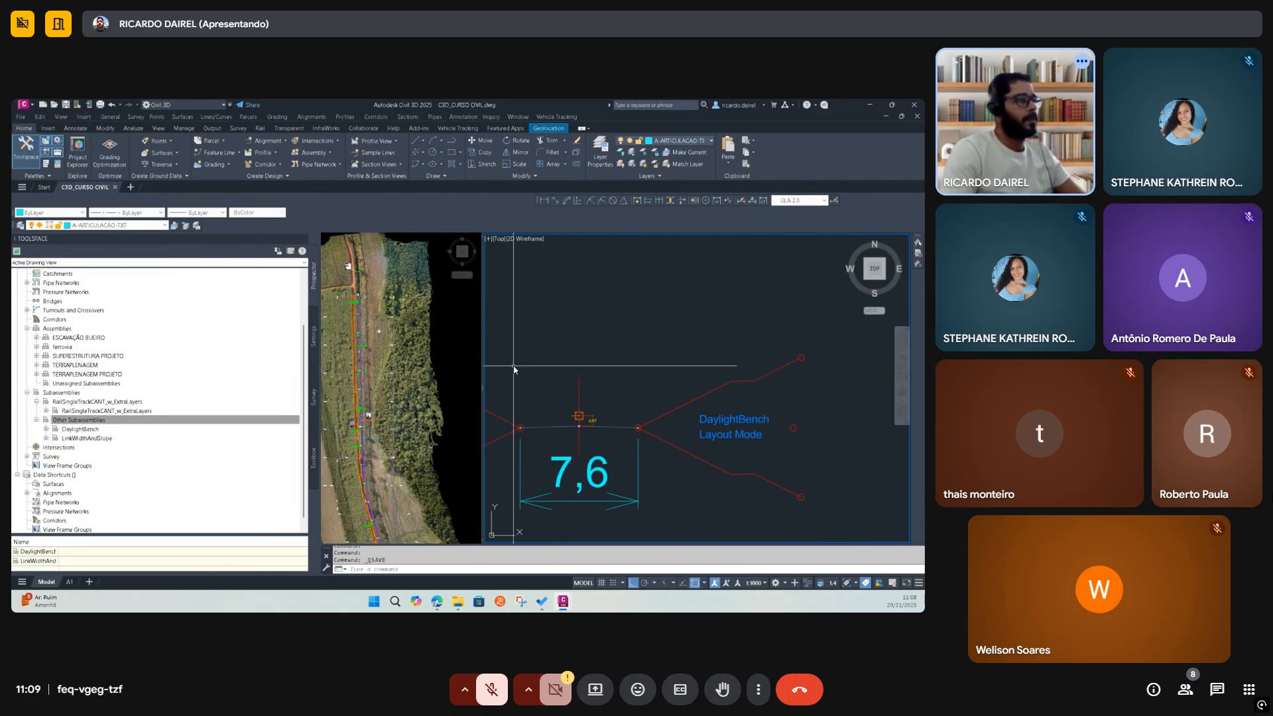
Expand the DaylightBench group under Other Subassemblies and go through its ESCAVAÇÃO BUEIRO, TERRAPLENAGEM and TERRAPLENAGEM PROJETO entries
{"action": "left_click", "coordinate": [46, 429]}
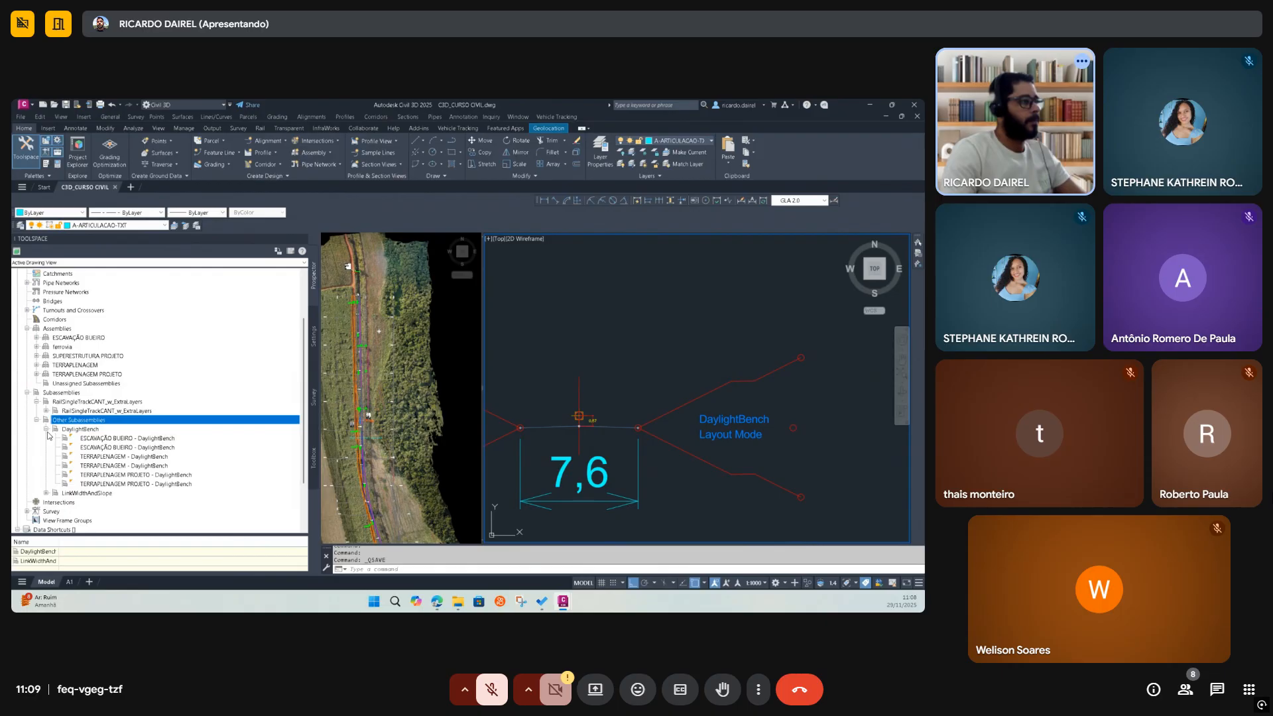
{"action": "left_click", "coordinate": [47, 432]}
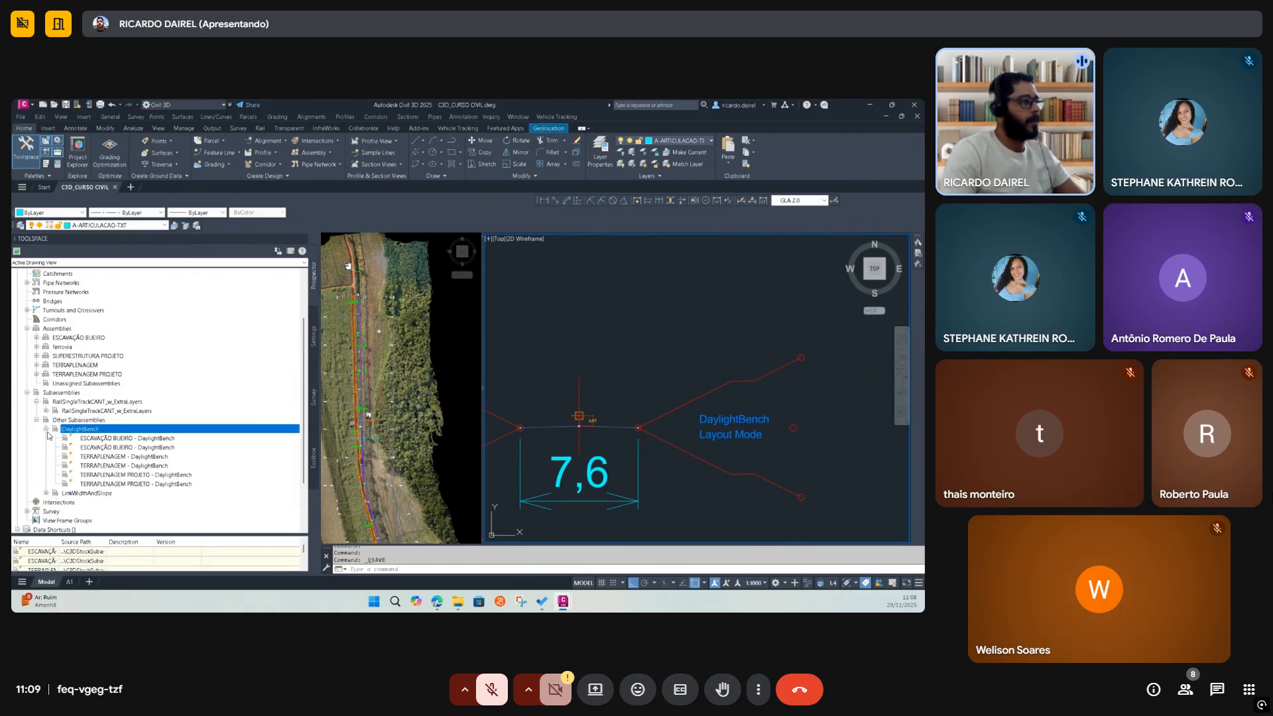
{"action": "left_click", "coordinate": [107, 439]}
{"action": "left_click", "coordinate": [108, 449]}
{"action": "left_click", "coordinate": [107, 457]}
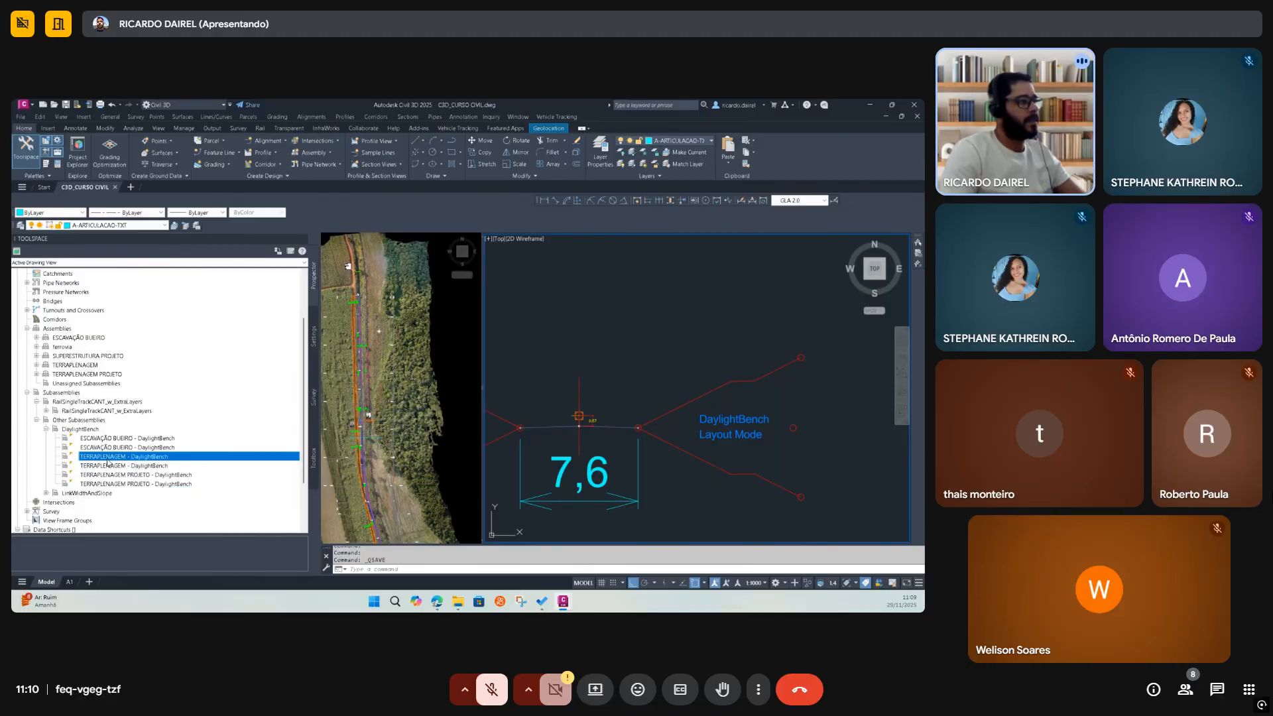
{"action": "left_click", "coordinate": [150, 466]}
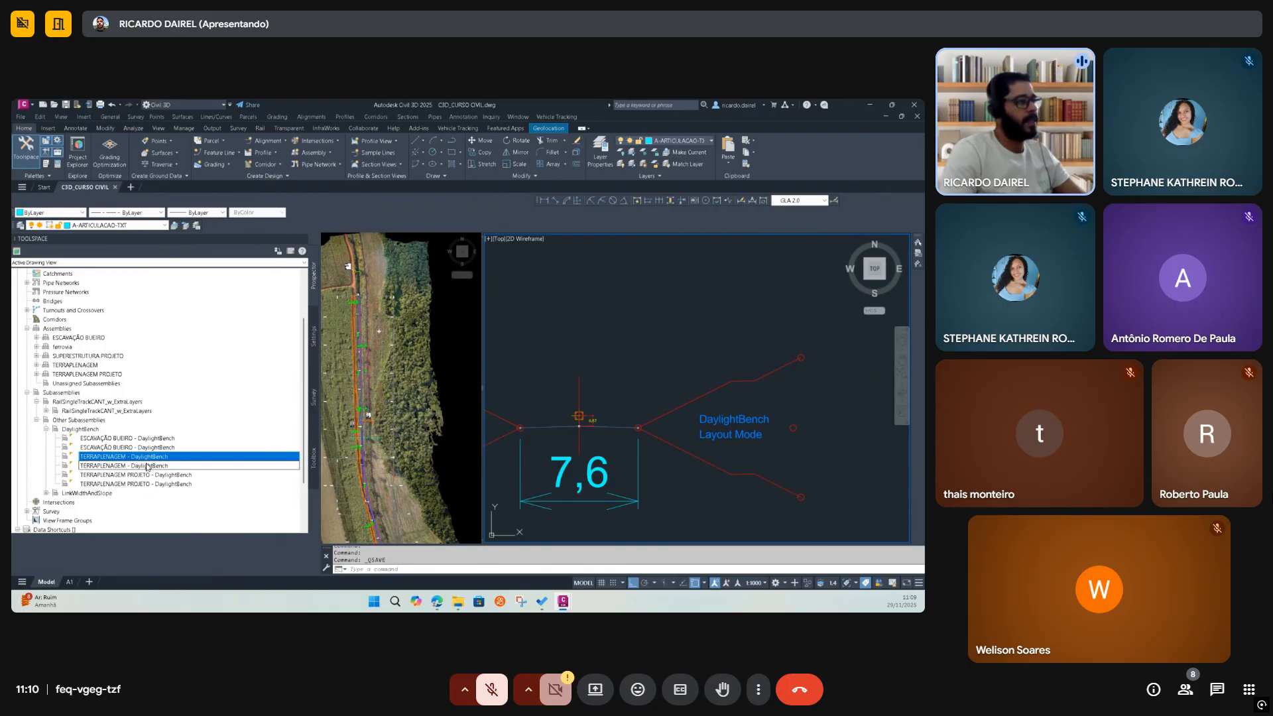
{"action": "left_click", "coordinate": [156, 476]}
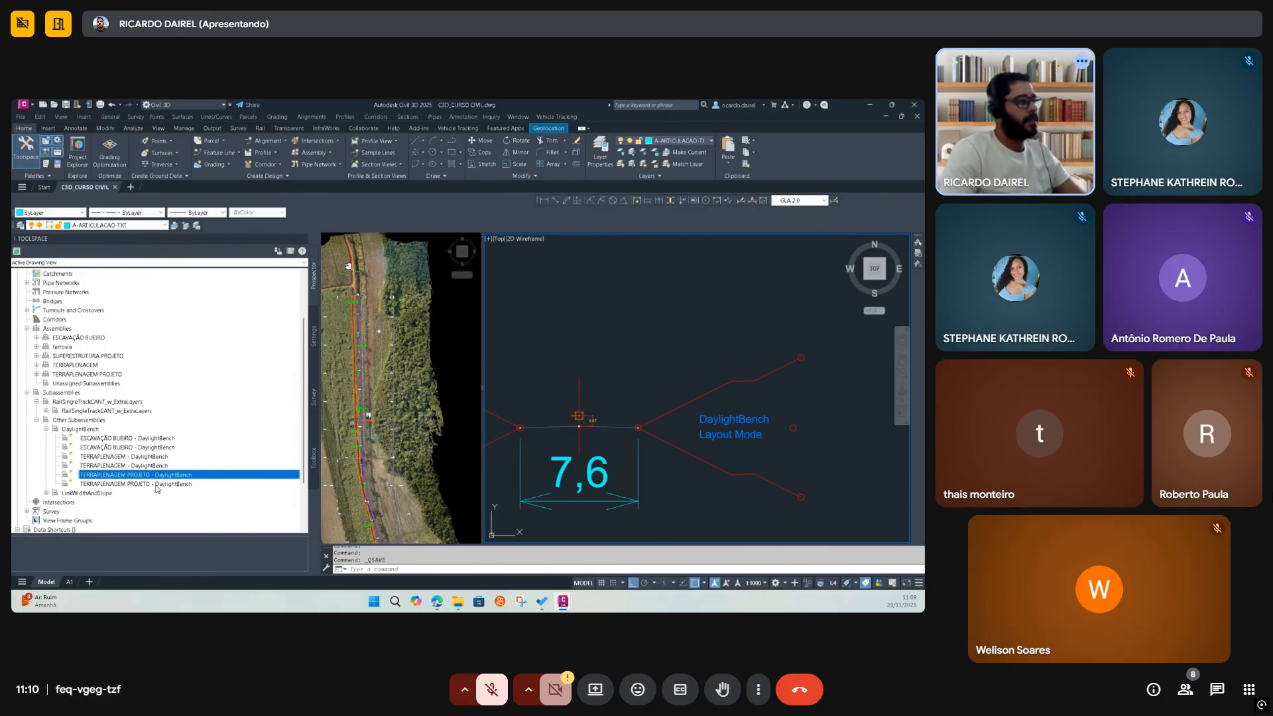
{"action": "left_click", "coordinate": [157, 484]}
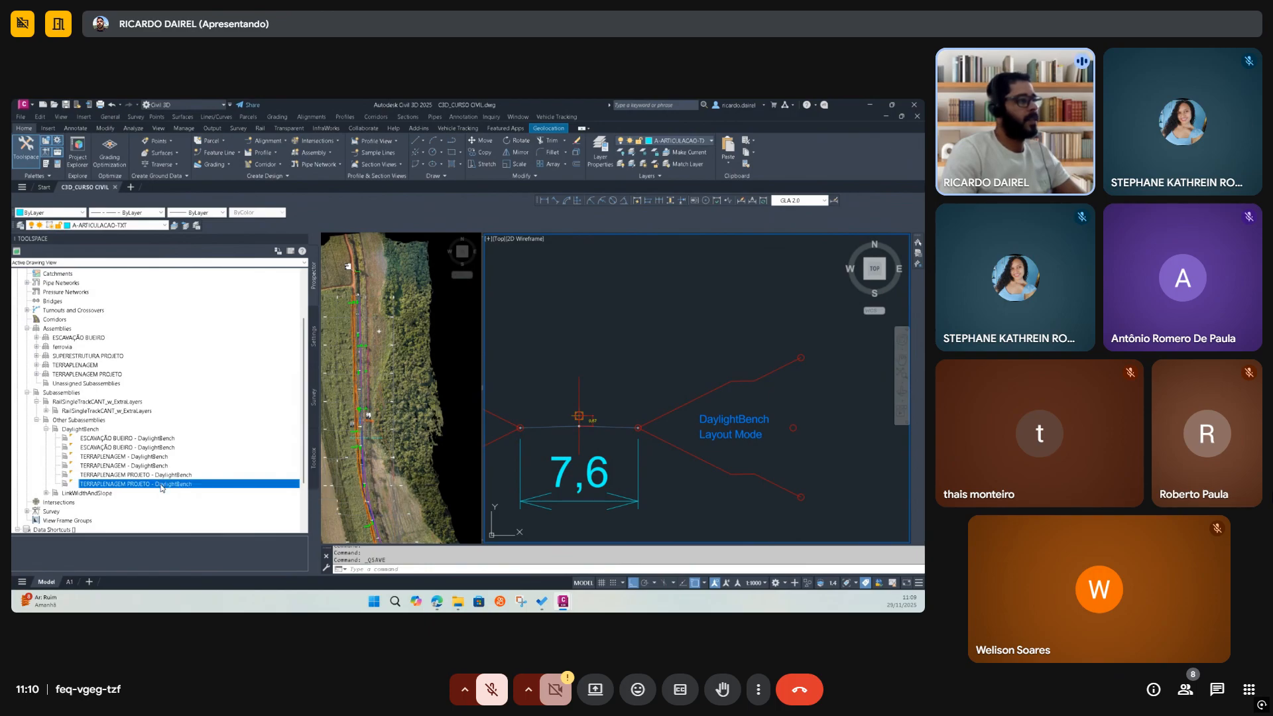
Locate the TERRAPLENAGEM PROJETO assembly in the drawing and compare it with its two DaylightBench entries in Toolspace
{"action": "scroll", "coordinate": [636, 394], "scroll_direction": "down", "scroll_amount": 3}
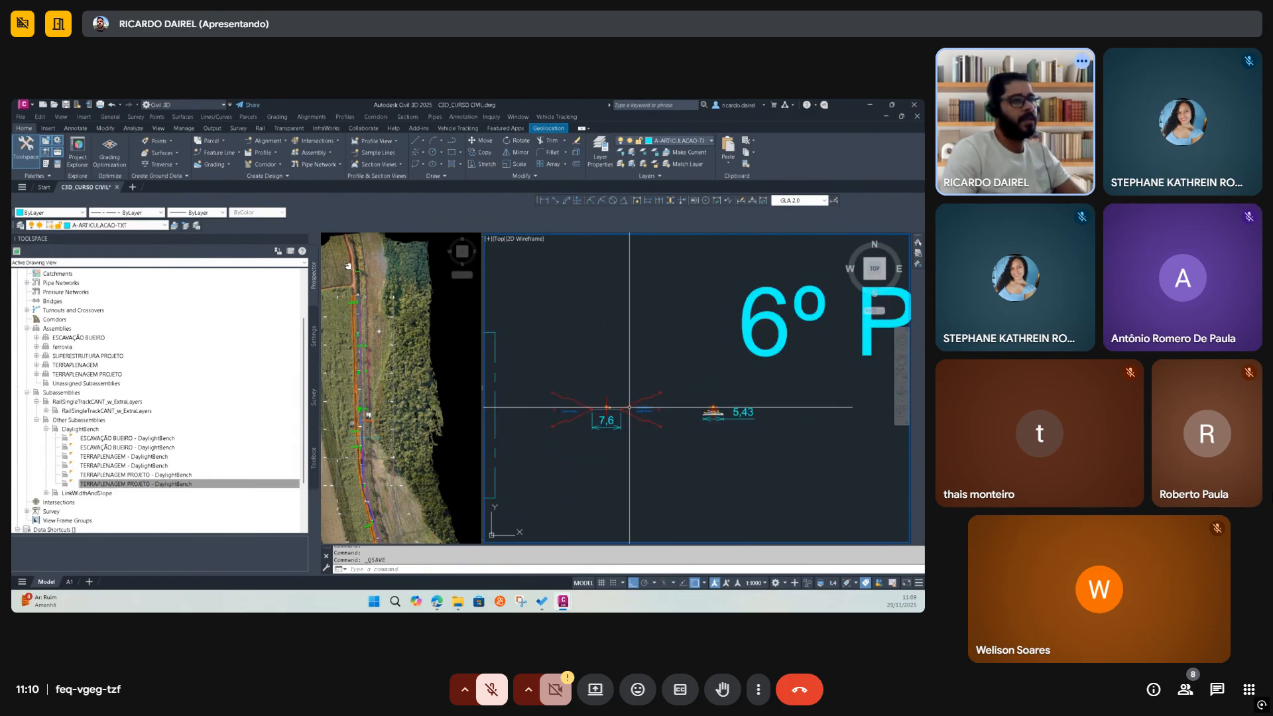
{"action": "scroll", "coordinate": [636, 400], "scroll_direction": "down", "scroll_amount": 4}
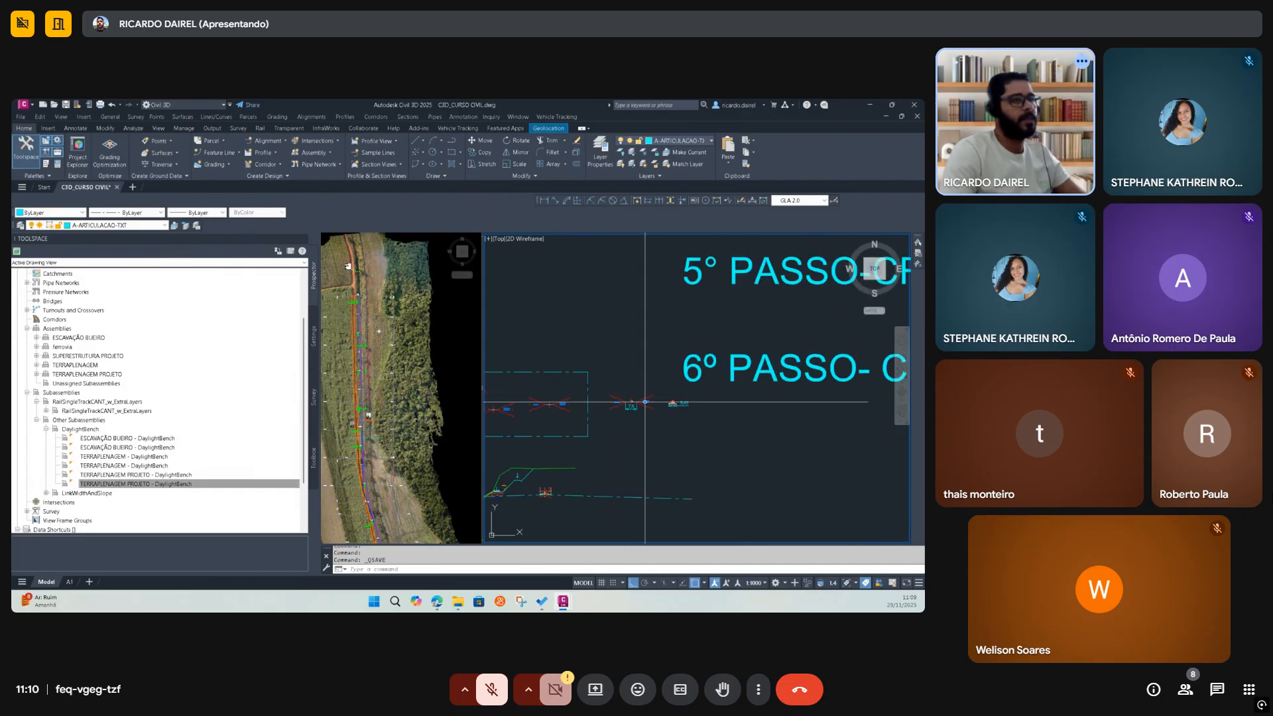
{"action": "scroll", "coordinate": [535, 410], "scroll_direction": "up", "scroll_amount": 2}
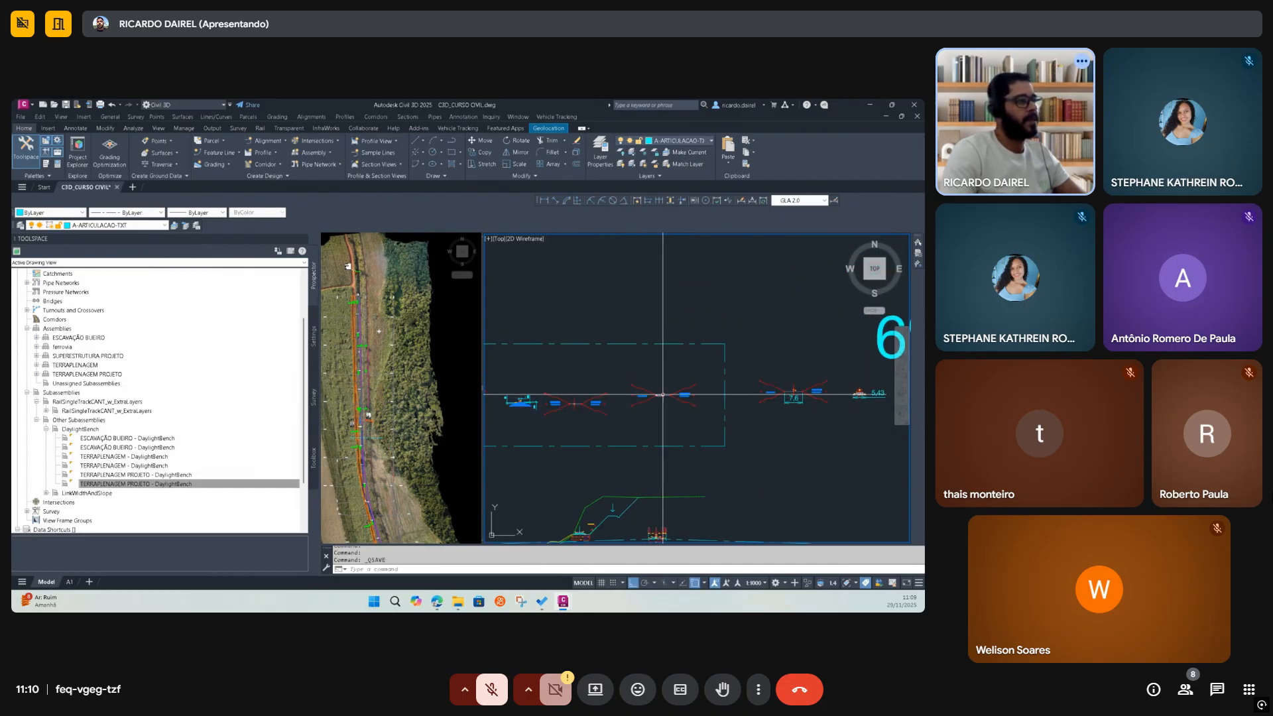
{"action": "scroll", "coordinate": [776, 396], "scroll_direction": "up", "scroll_amount": 4}
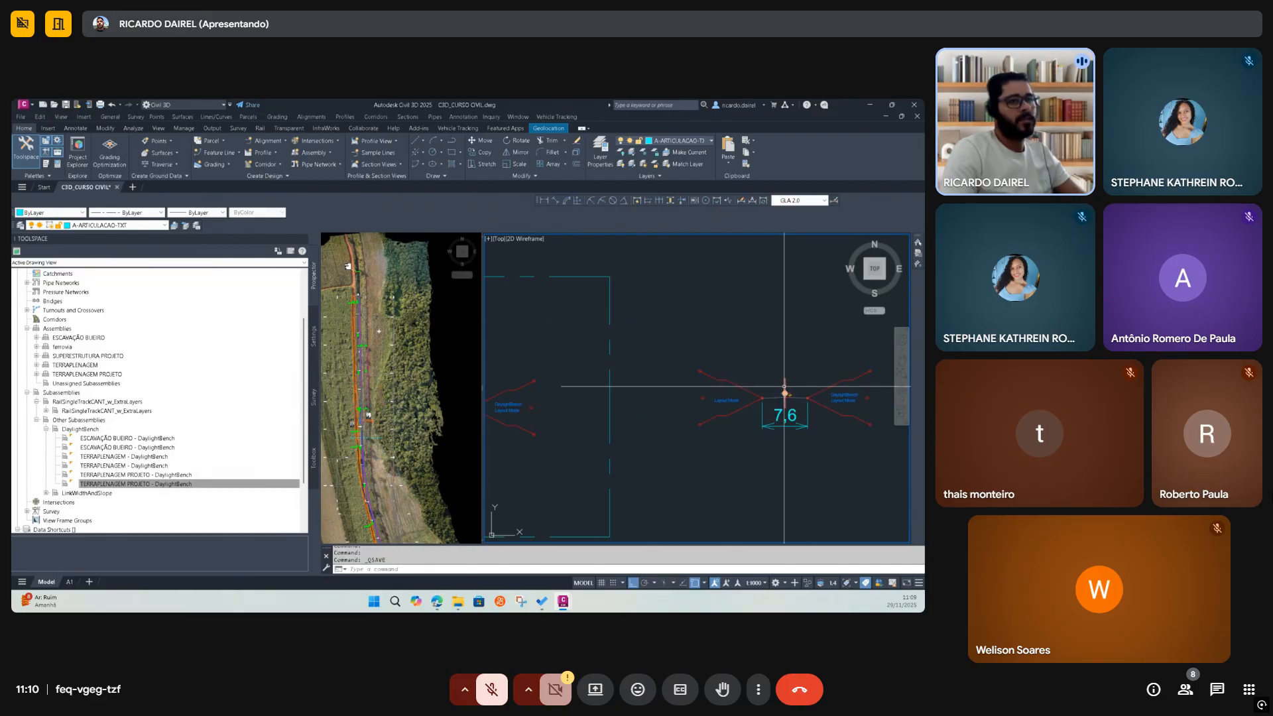
{"action": "left_click", "coordinate": [785, 388]}
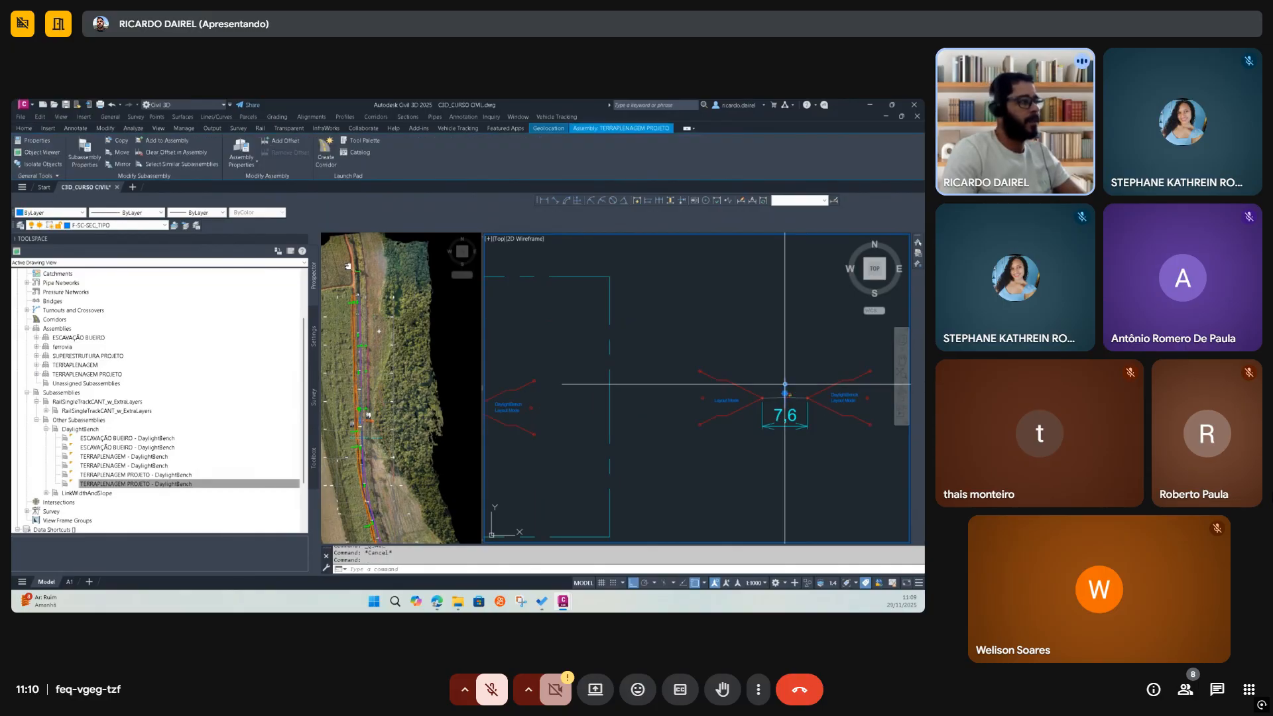
{"action": "key", "text": "Escape"}
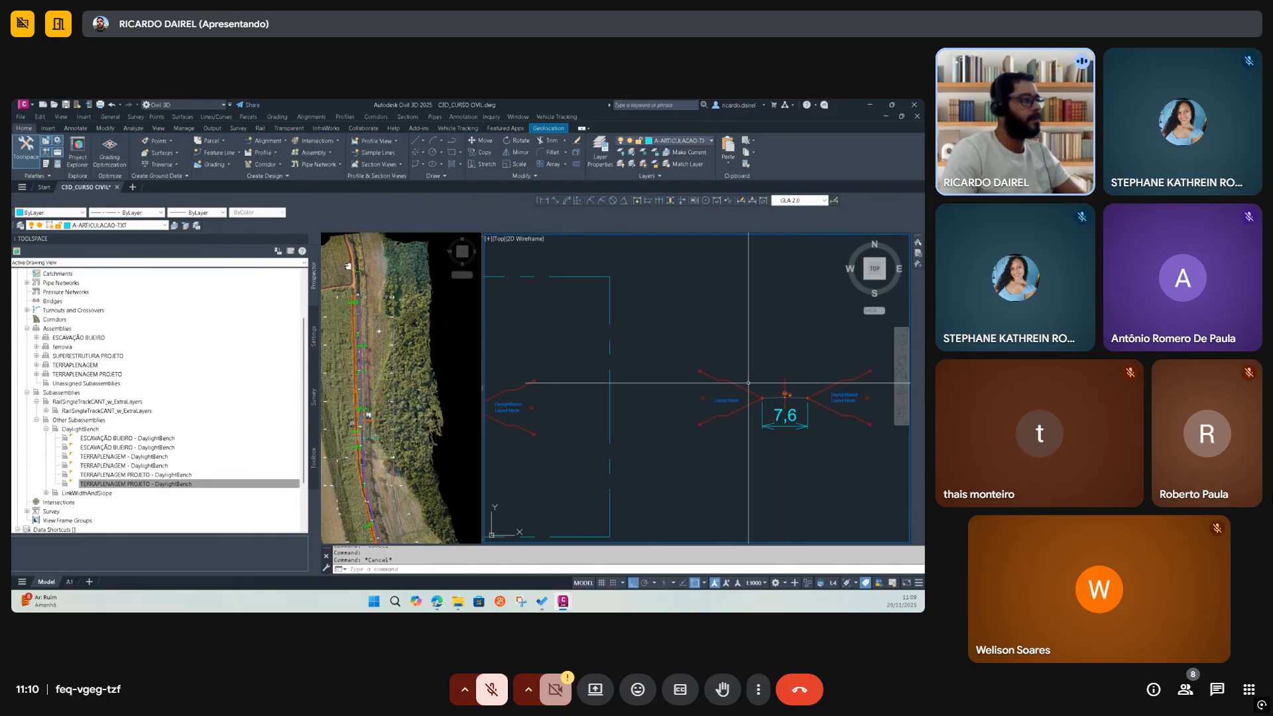
{"action": "left_click", "coordinate": [166, 474]}
{"action": "left_click", "coordinate": [166, 483]}
{"action": "scroll", "coordinate": [138, 442], "scroll_direction": "down", "scroll_amount": 1}
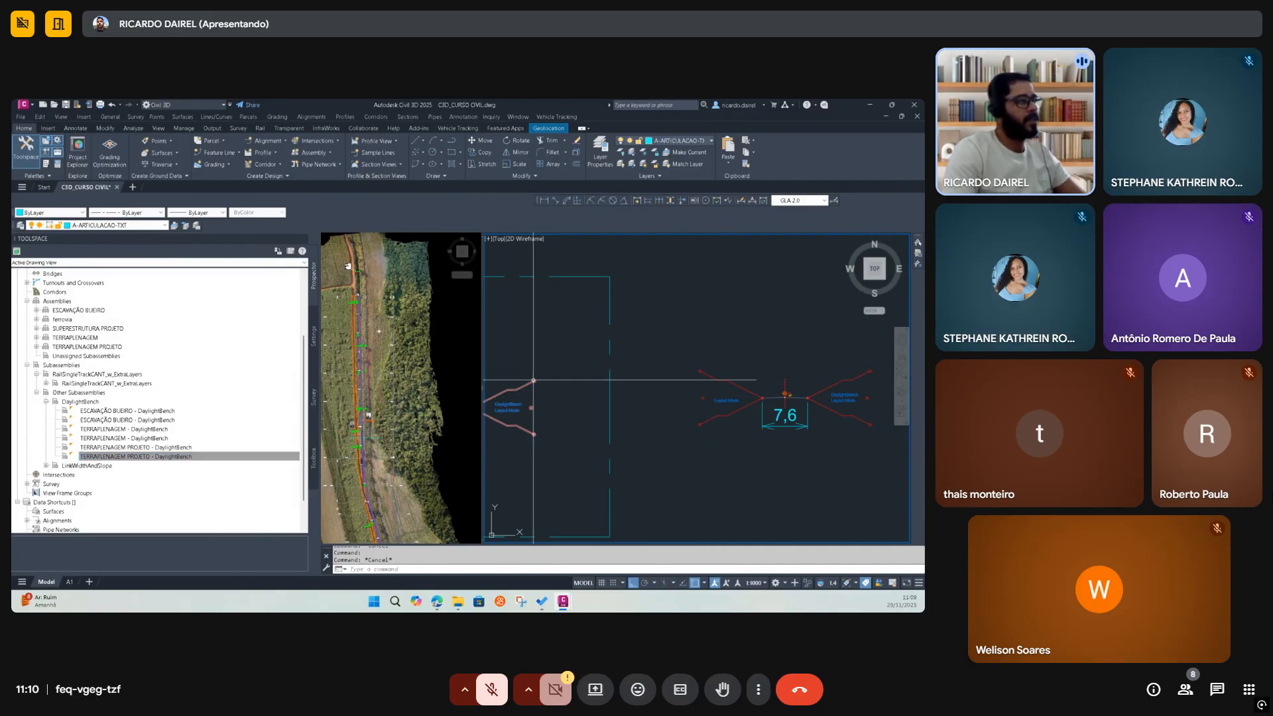
{"action": "scroll", "coordinate": [45, 457], "scroll_direction": "up", "scroll_amount": 1}
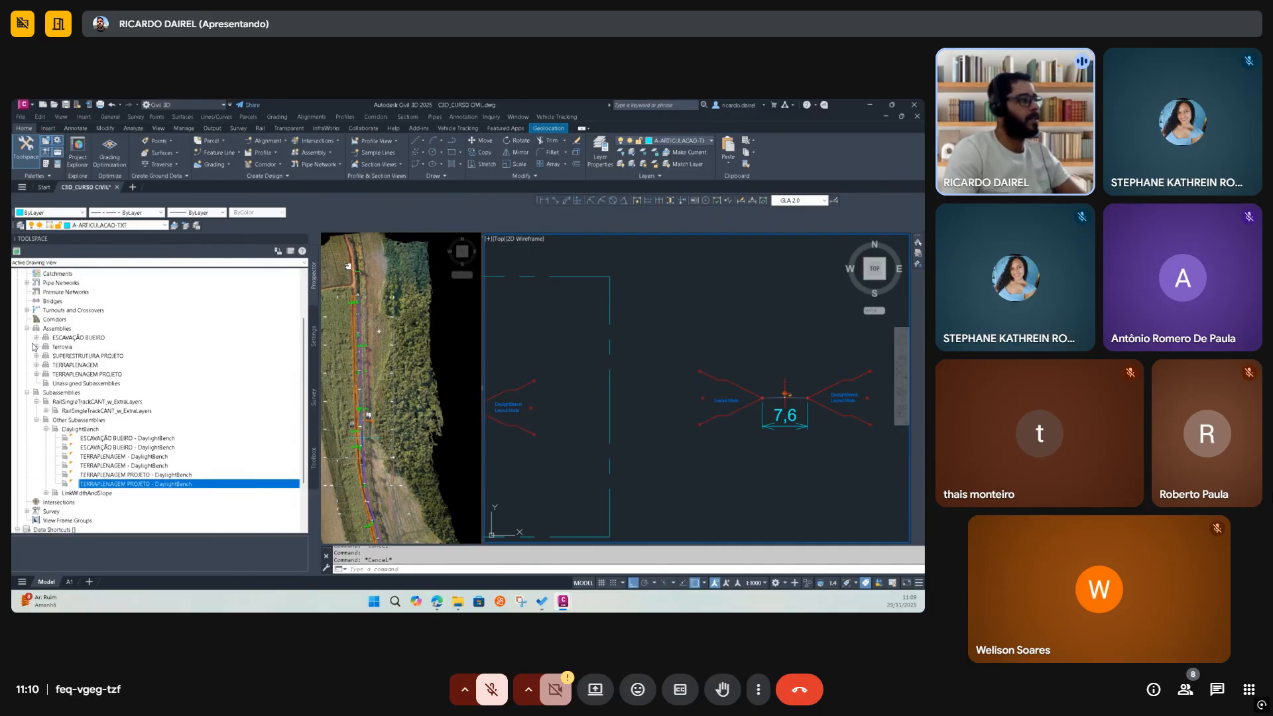
Expand the LinkWidthAndSlope group and check how its subassemblies are named for each assembly
{"action": "scroll", "coordinate": [113, 428], "scroll_direction": "down", "scroll_amount": 2}
{"action": "left_click", "coordinate": [45, 439]}
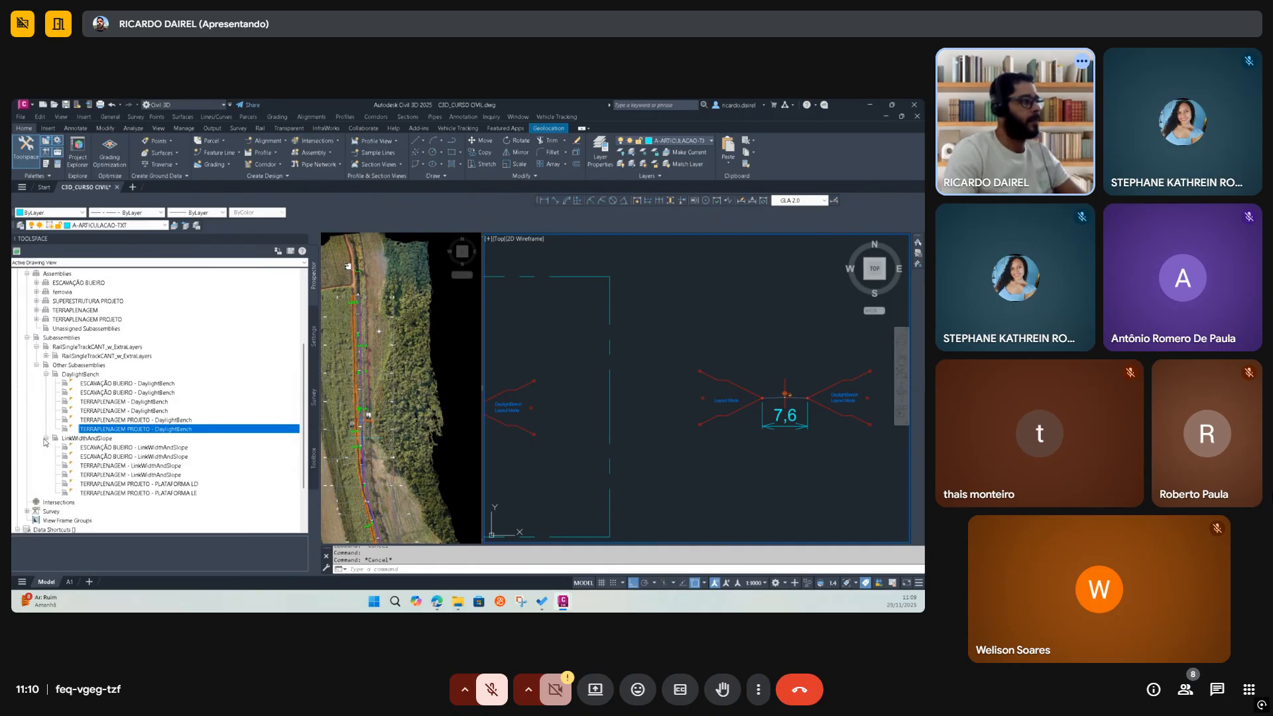
{"action": "left_click", "coordinate": [104, 439]}
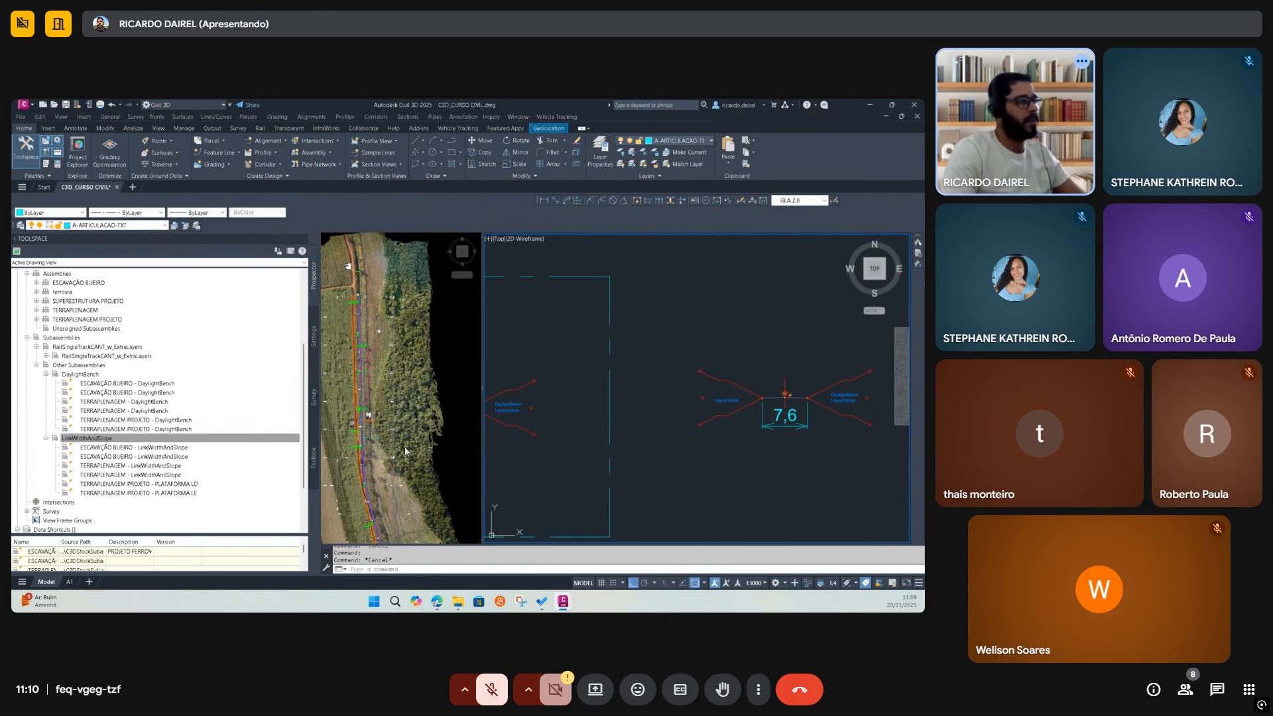
{"action": "left_click", "coordinate": [131, 457]}
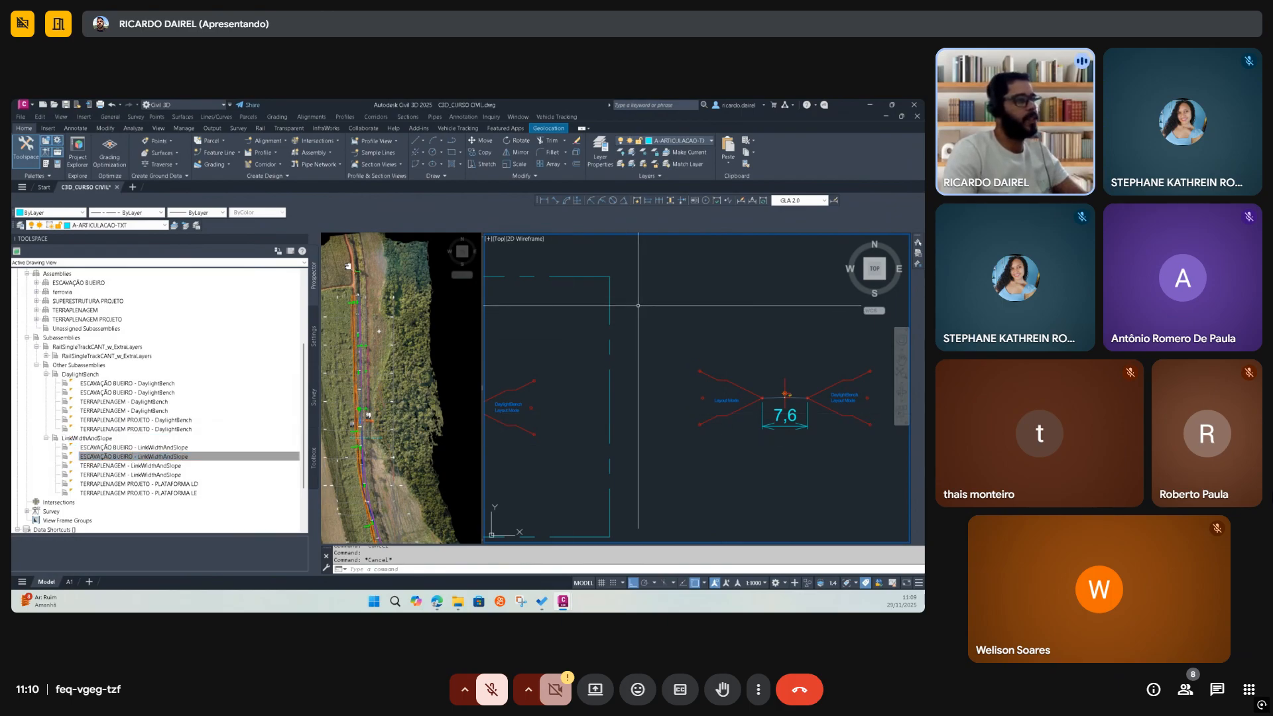
{"action": "left_click", "coordinate": [148, 485]}
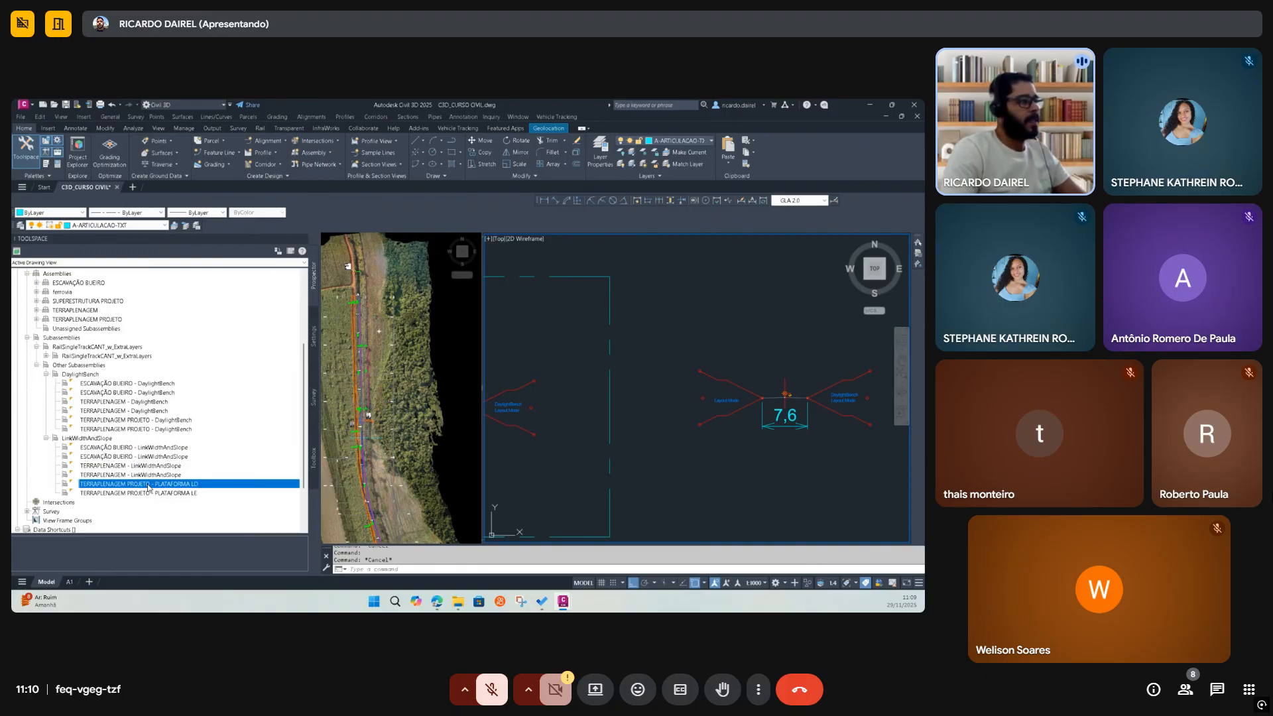
{"action": "left_click", "coordinate": [142, 474]}
Select the first ESCAVAÇÃO BUEIRO - LinkWidthAndSlope subassembly from Toolspace, look for it among the typical sections, then clear the selection
{"action": "scroll", "coordinate": [632, 409], "scroll_direction": "down", "scroll_amount": 3}
{"action": "scroll", "coordinate": [620, 409], "scroll_direction": "up", "scroll_amount": 2}
{"action": "right_click", "coordinate": [163, 449]}
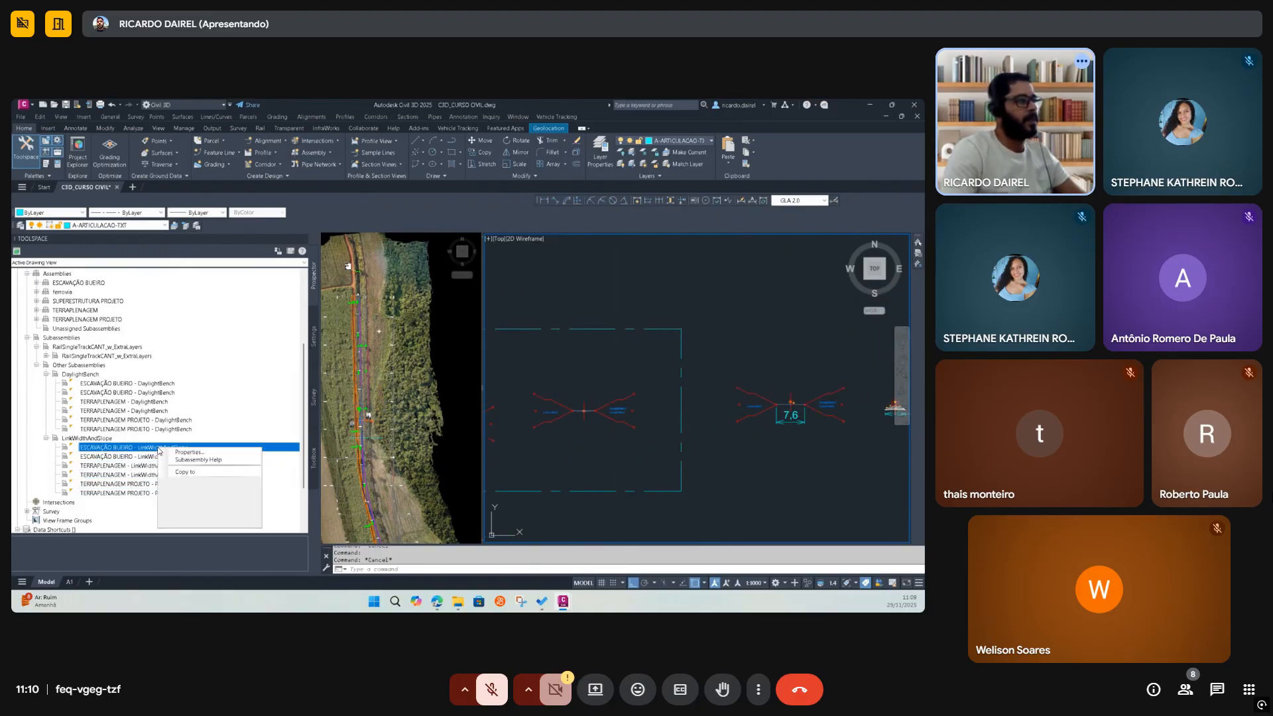
{"action": "left_click", "coordinate": [186, 486]}
{"action": "scroll", "coordinate": [607, 412], "scroll_direction": "up", "scroll_amount": 3}
{"action": "scroll", "coordinate": [699, 388], "scroll_direction": "down", "scroll_amount": 3}
{"action": "scroll", "coordinate": [683, 395], "scroll_direction": "down", "scroll_amount": 2}
{"action": "scroll", "coordinate": [574, 406], "scroll_direction": "up", "scroll_amount": 2}
{"action": "key", "text": "Escape"}
Select the first TERRAPLENAGEM - LinkWidthAndSlope subassembly from Toolspace to locate it in the drawing, then clear the selection
{"action": "right_click", "coordinate": [171, 457]}
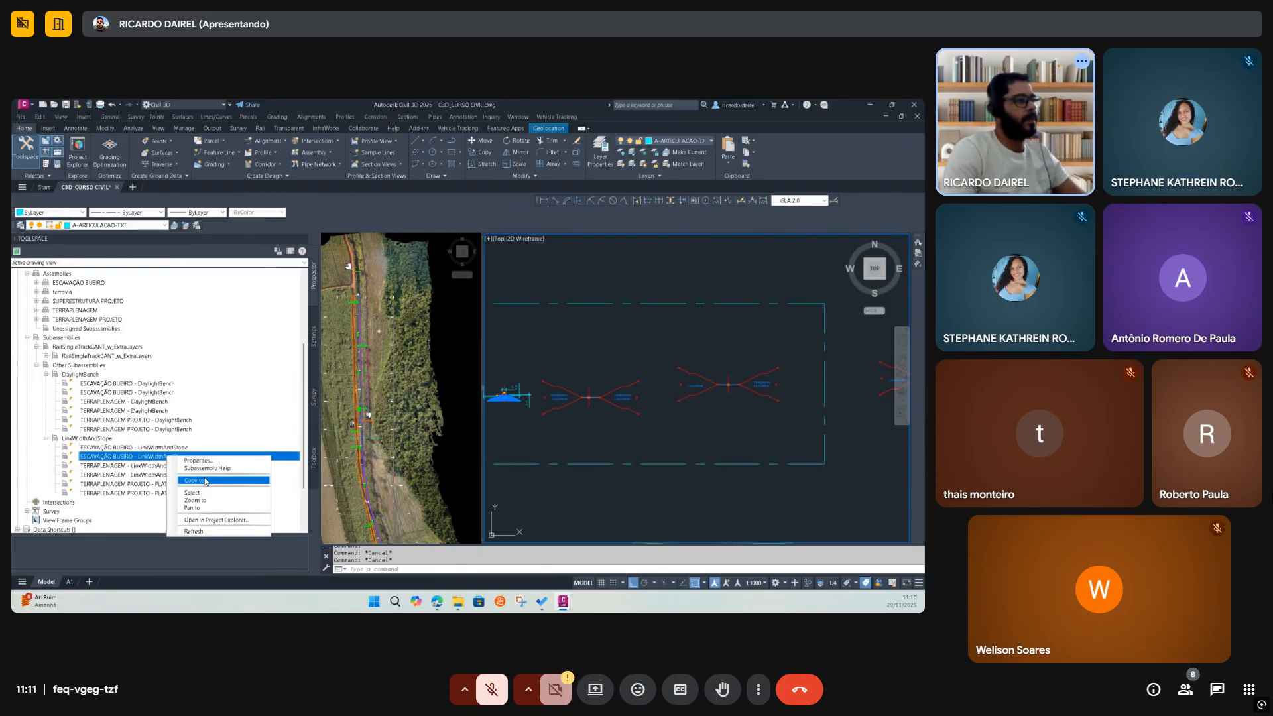
{"action": "right_click", "coordinate": [167, 466]}
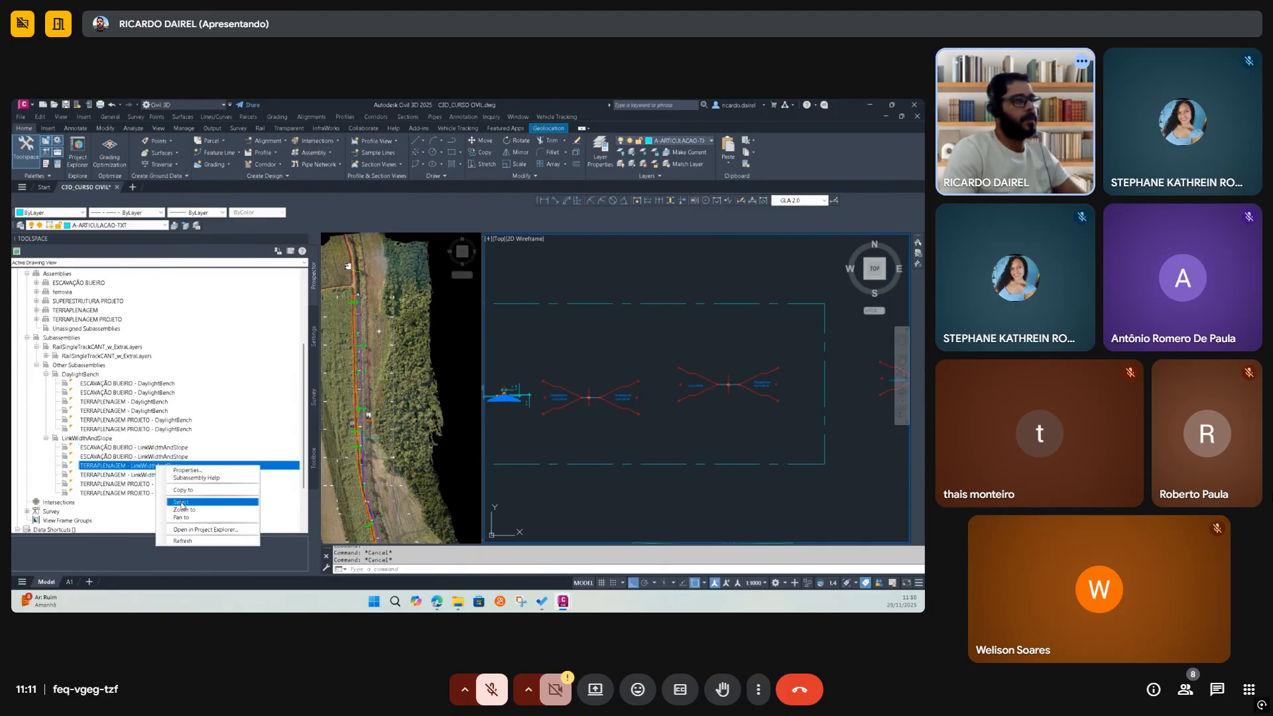
{"action": "left_click", "coordinate": [181, 502]}
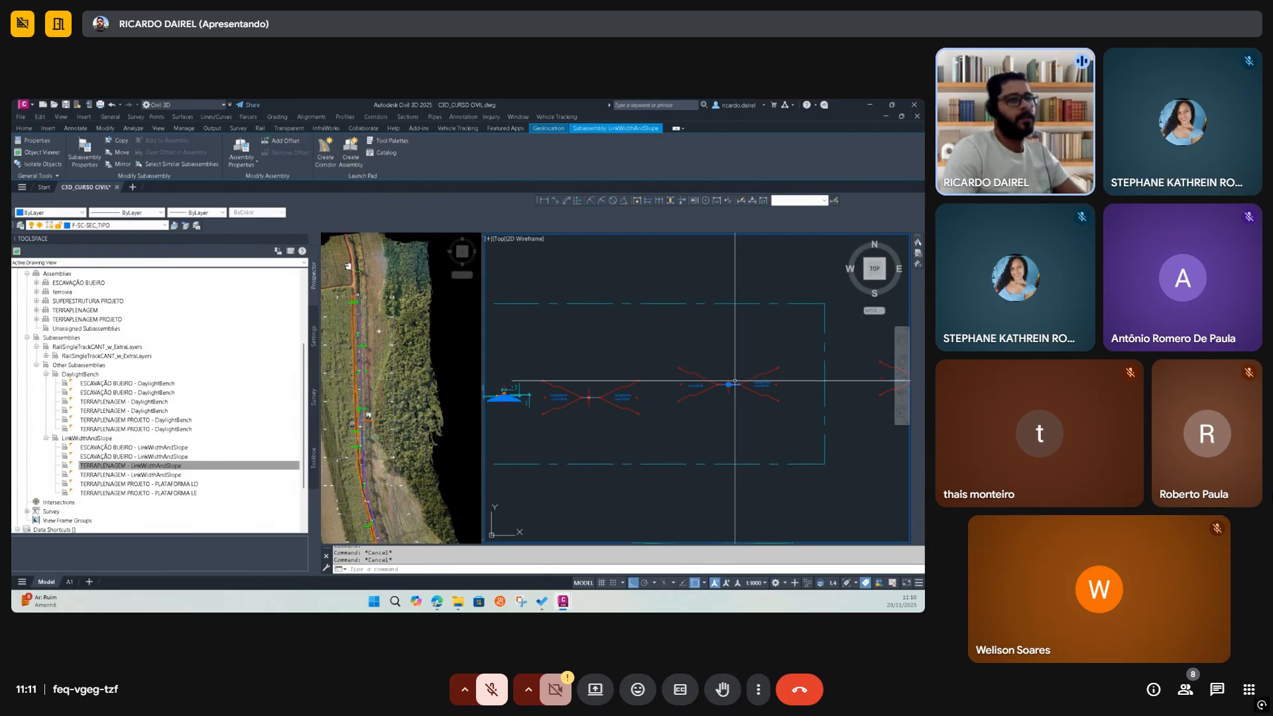
{"action": "scroll", "coordinate": [732, 391], "scroll_direction": "up", "scroll_amount": 2}
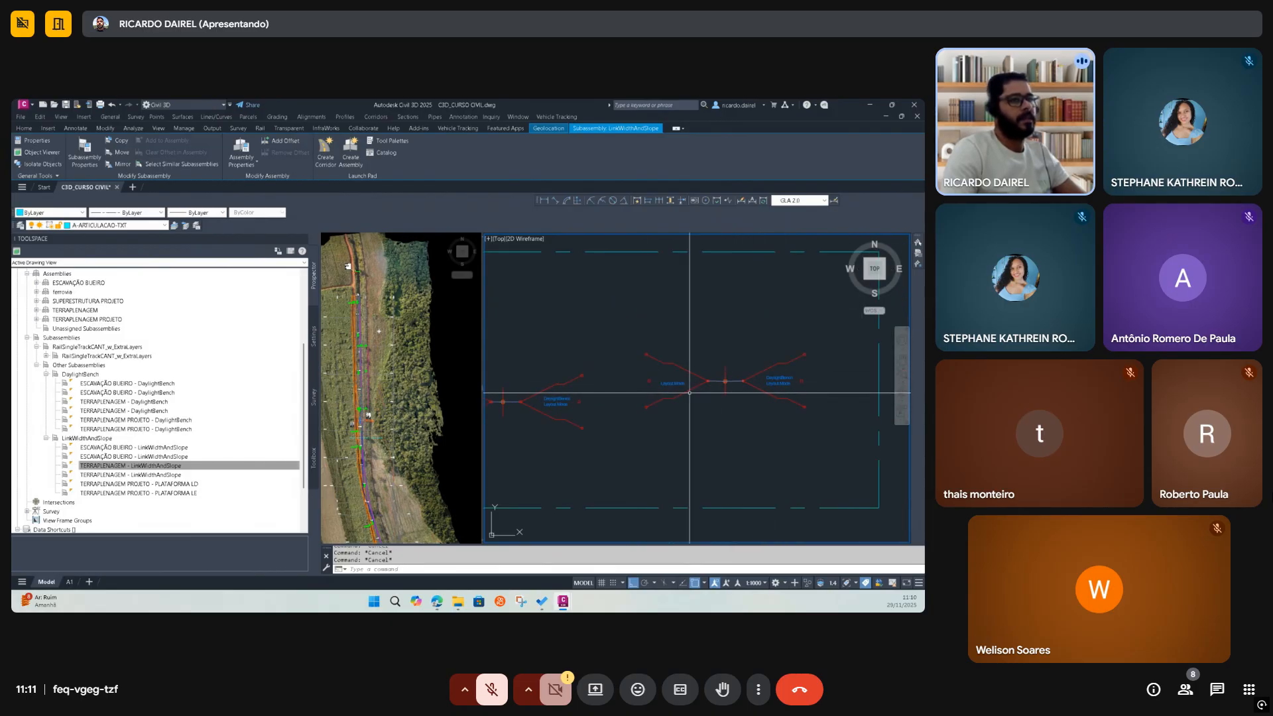
{"action": "scroll", "coordinate": [688, 391], "scroll_direction": "down", "scroll_amount": 6}
{"action": "key", "text": "Escape"}
Select the TERRAPLENAGEM PROJETO subassemblies PLATAFORMA LD and PLATAFORMA LE from Toolspace to locate them in the drawing
{"action": "scroll", "coordinate": [720, 406], "scroll_direction": "up", "scroll_amount": 5}
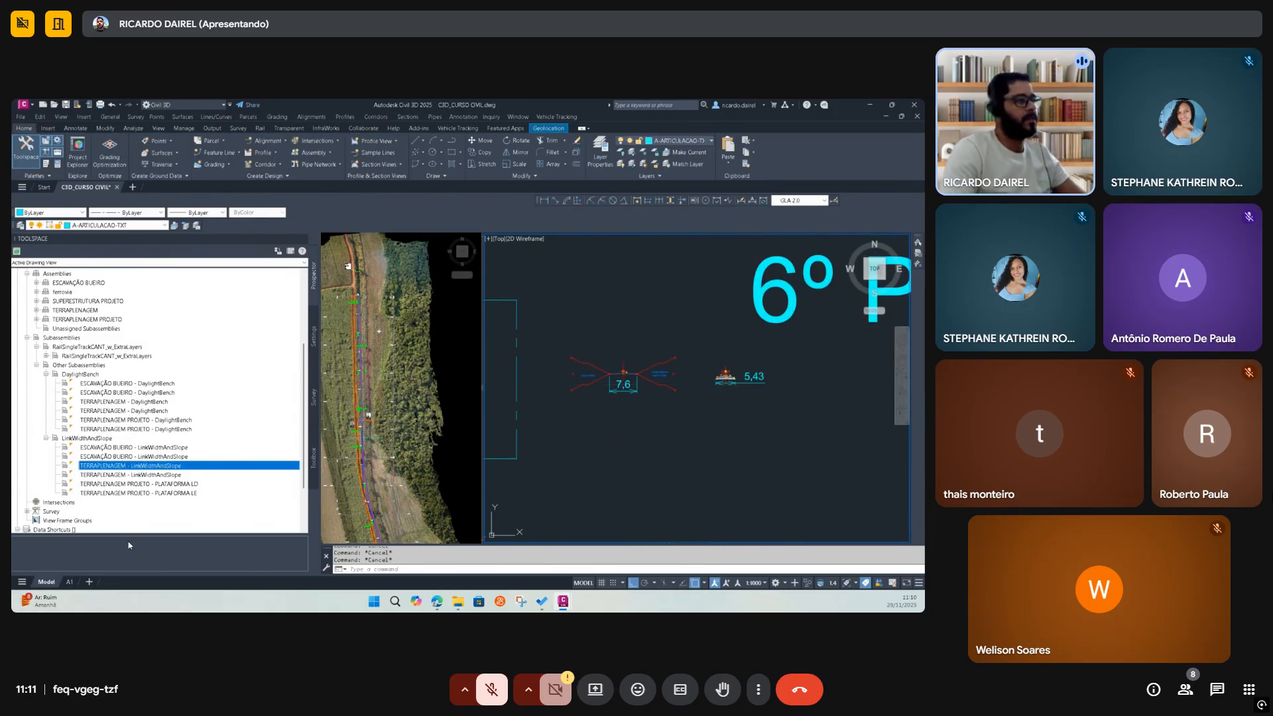
{"action": "left_click", "coordinate": [174, 484]}
{"action": "right_click", "coordinate": [173, 483]}
{"action": "left_click", "coordinate": [197, 519]}
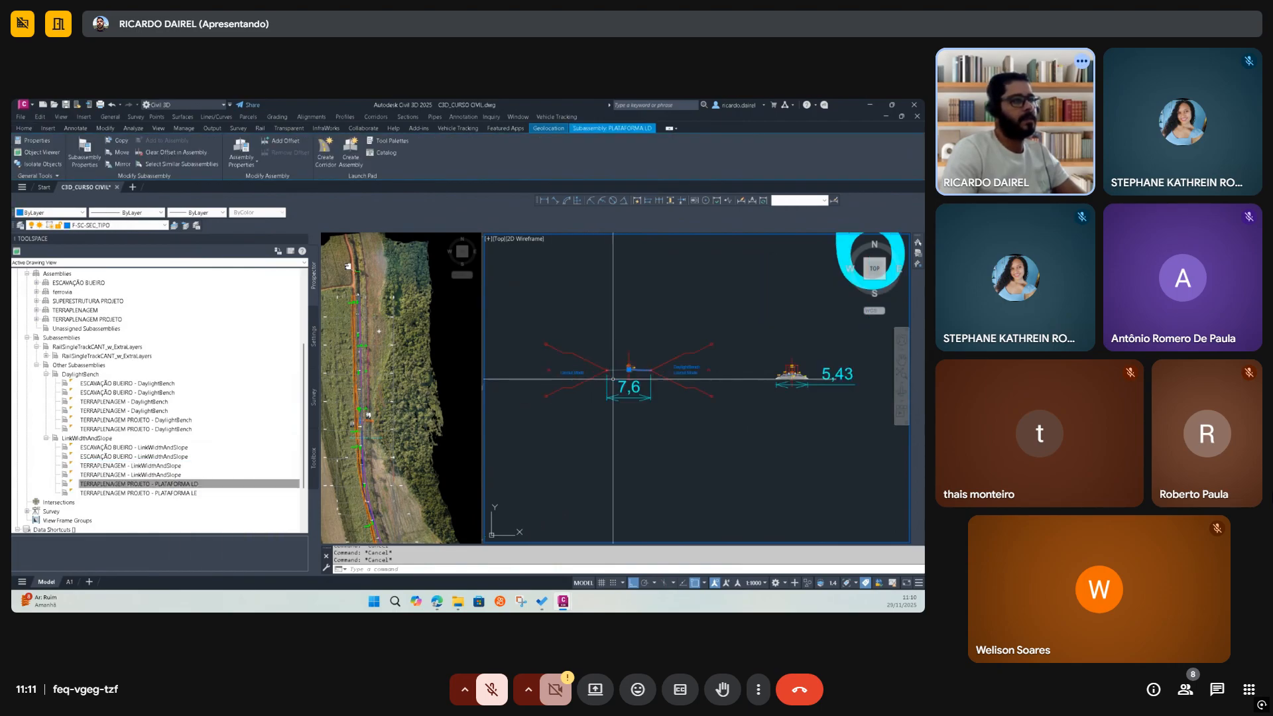
{"action": "right_click", "coordinate": [192, 495]}
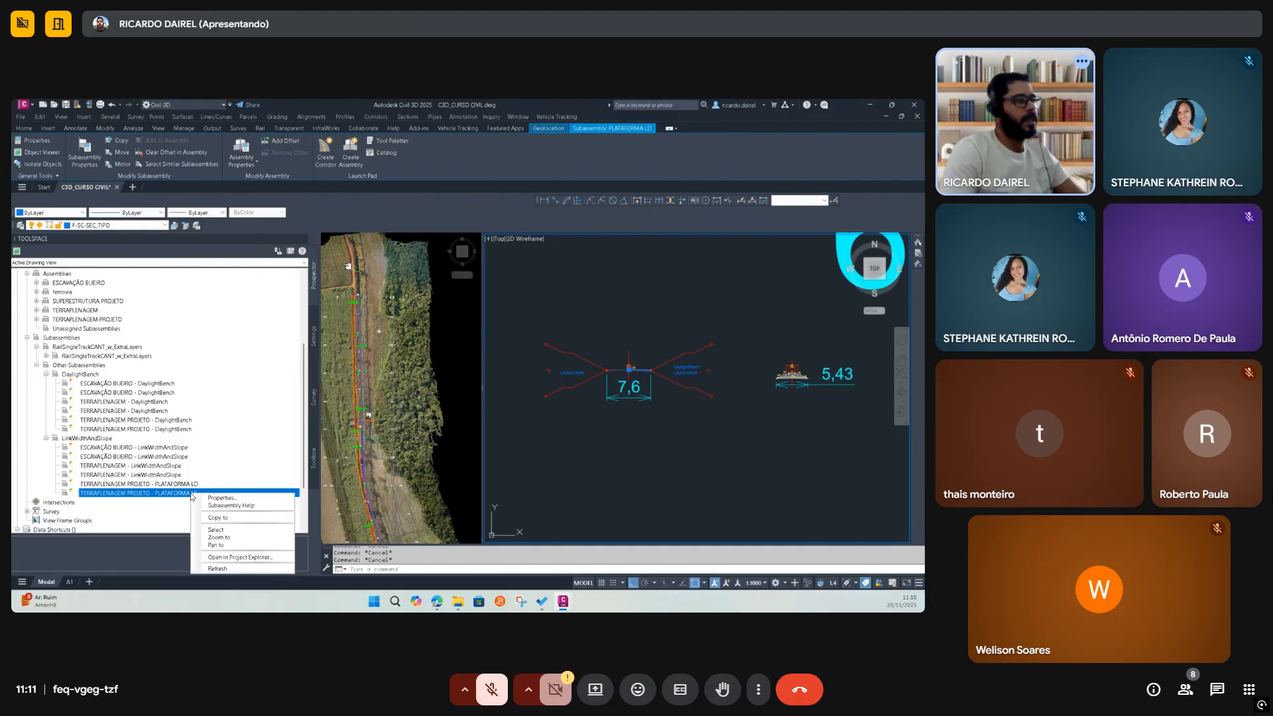
{"action": "left_click", "coordinate": [216, 530]}
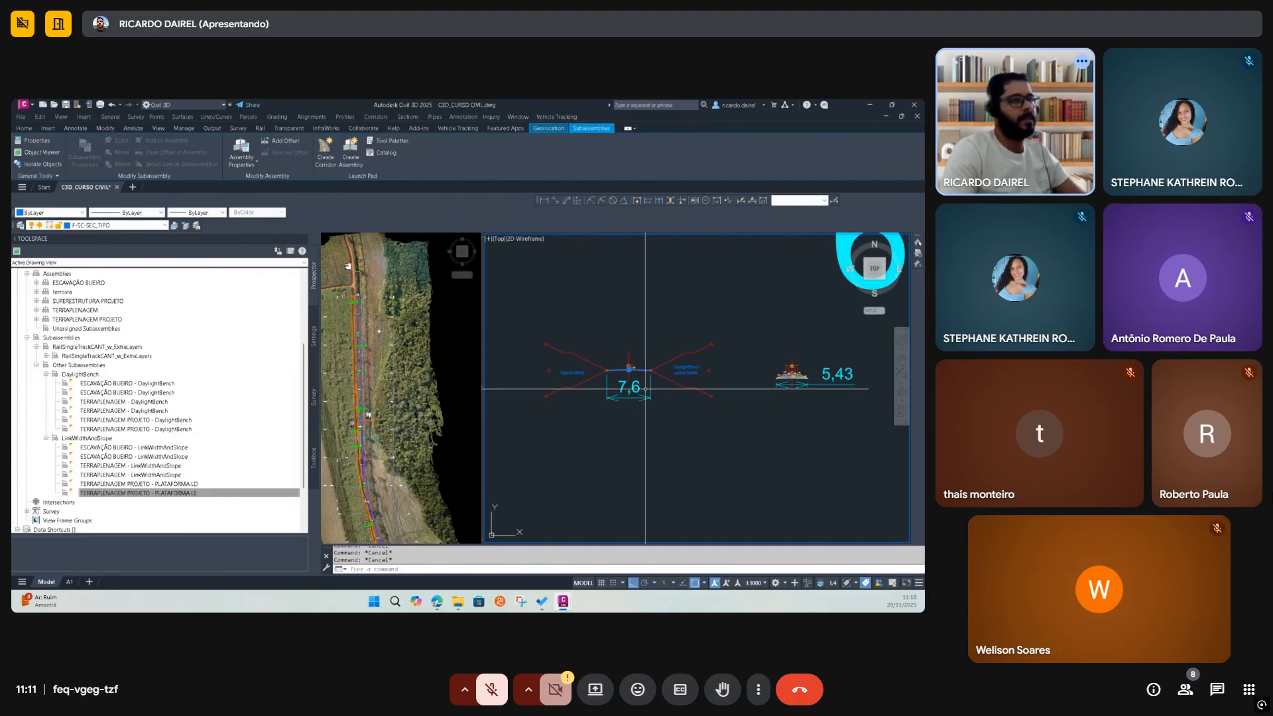
Clear the subassembly selection in the drawing and collapse the Subassemblies group in Toolspace
{"action": "key", "text": "Escape"}
{"action": "scroll", "coordinate": [147, 439], "scroll_direction": "up", "scroll_amount": 3}
{"action": "scroll", "coordinate": [148, 439], "scroll_direction": "up", "scroll_amount": 2}
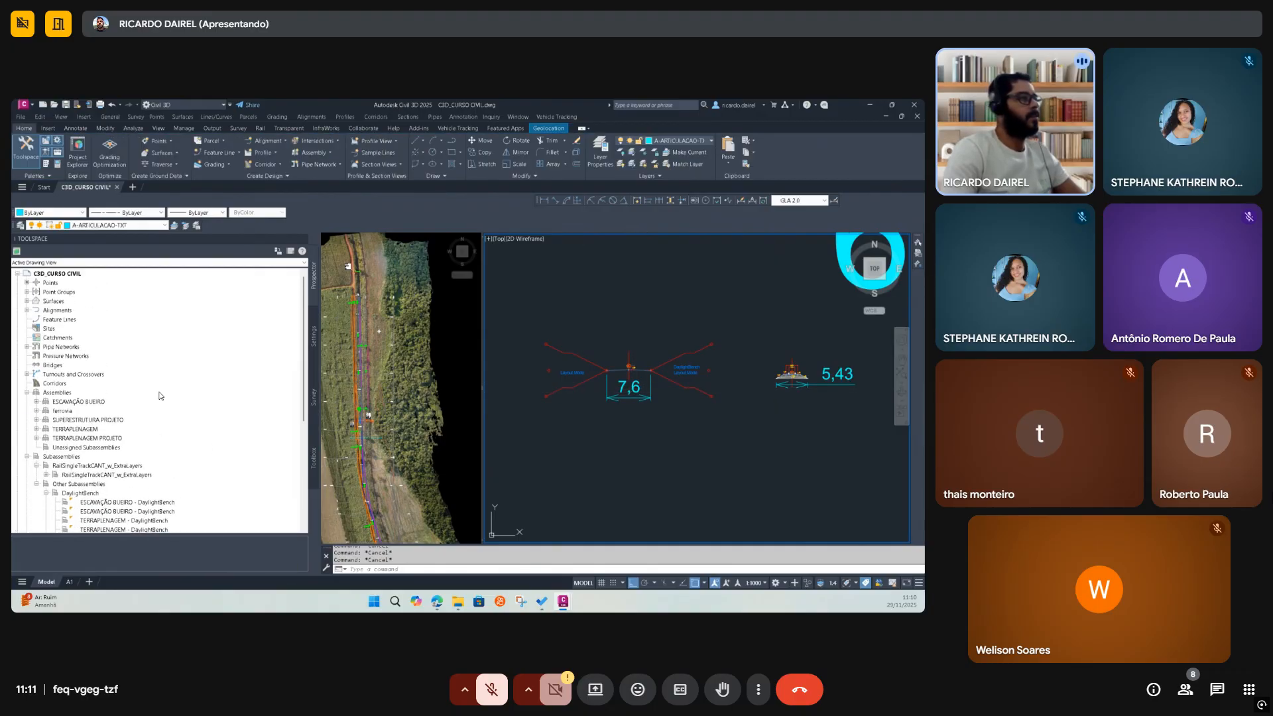
{"action": "scroll", "coordinate": [164, 378], "scroll_direction": "down", "scroll_amount": 7}
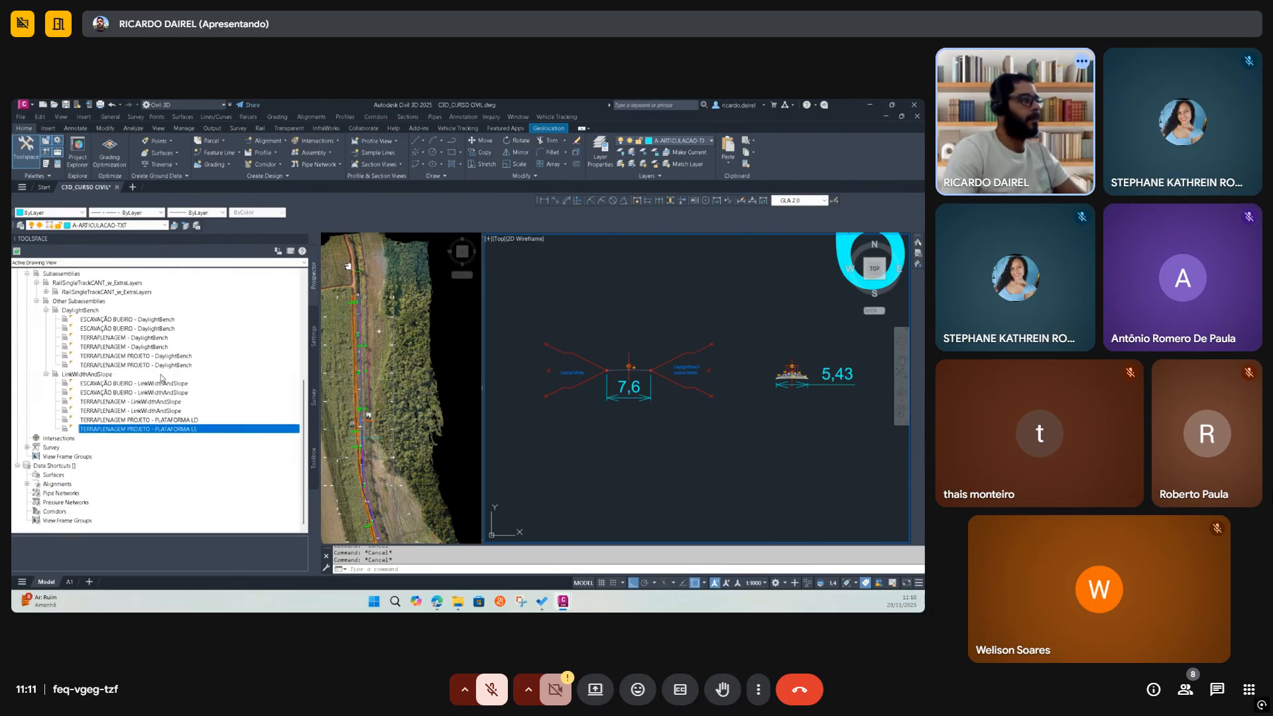
{"action": "scroll", "coordinate": [164, 378], "scroll_direction": "up", "scroll_amount": 2}
{"action": "left_click", "coordinate": [26, 329]}
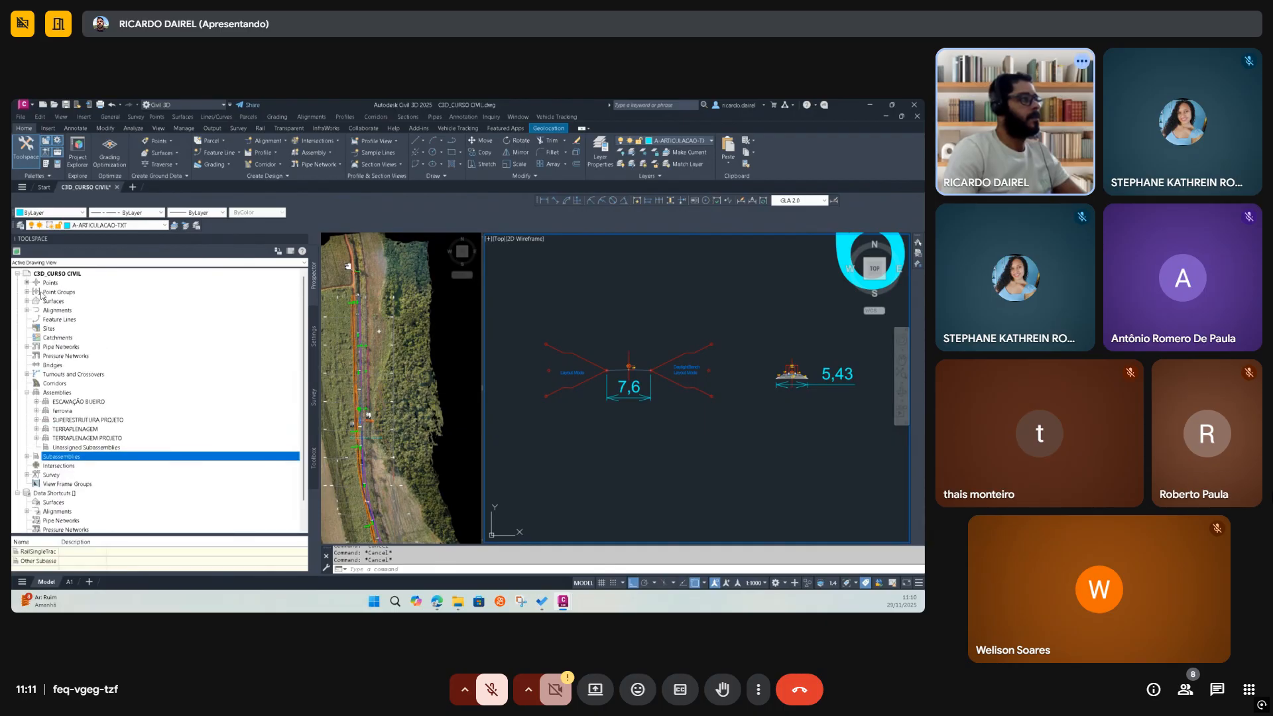
Review the surface and the EIXO FERROVIA rail alignment with its profiles in Toolspace, then select the Corridors collection
{"action": "left_click", "coordinate": [28, 302]}
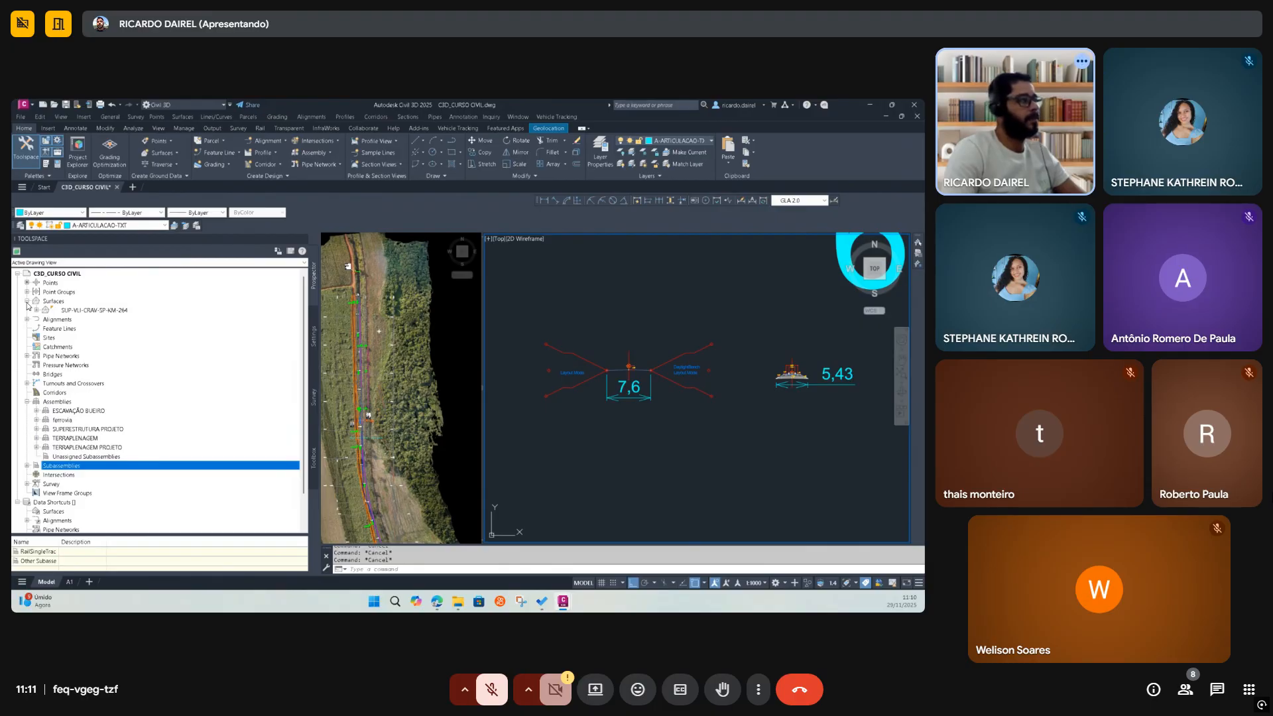
{"action": "left_click", "coordinate": [27, 301]}
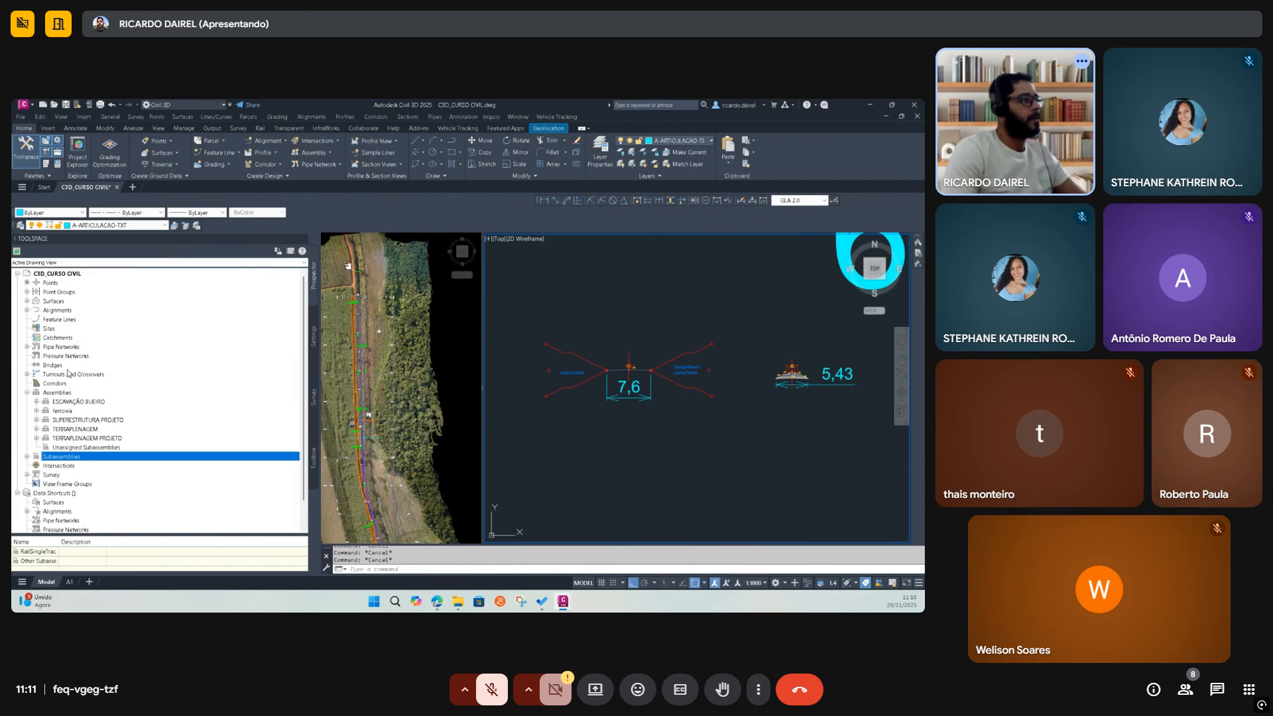
{"action": "left_click", "coordinate": [27, 310]}
{"action": "left_click", "coordinate": [36, 347]}
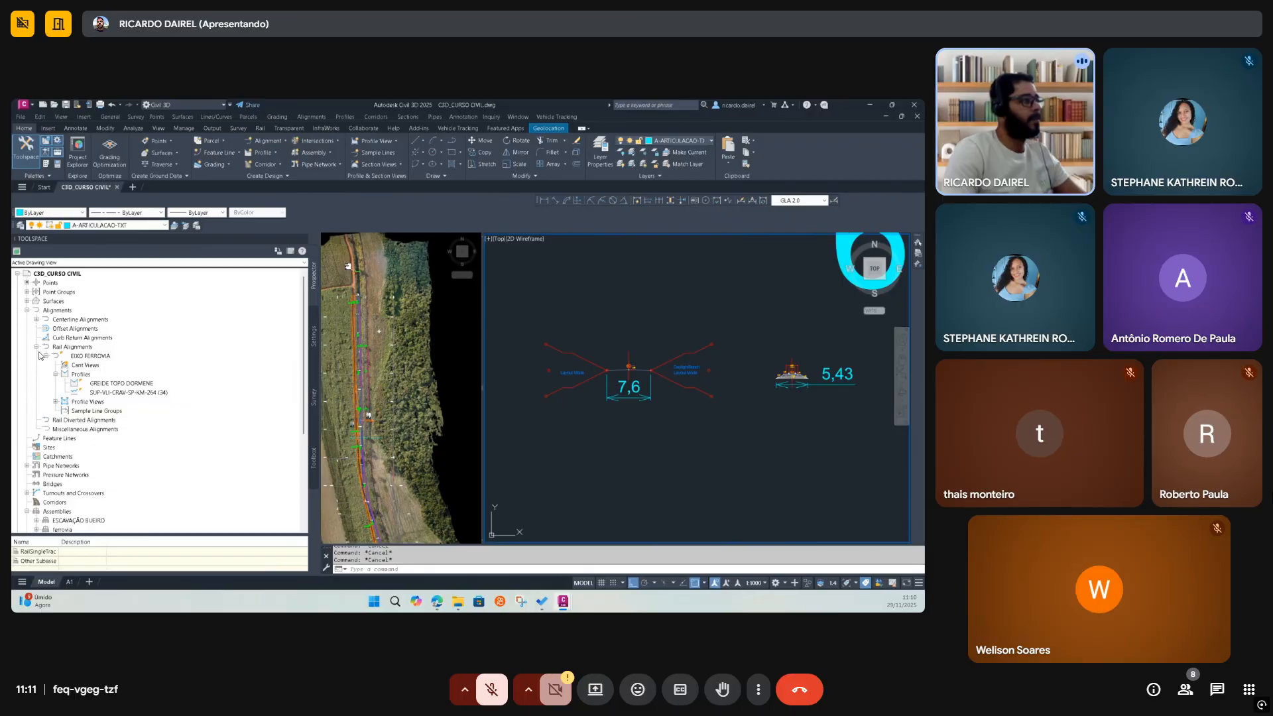
{"action": "left_click", "coordinate": [27, 310]}
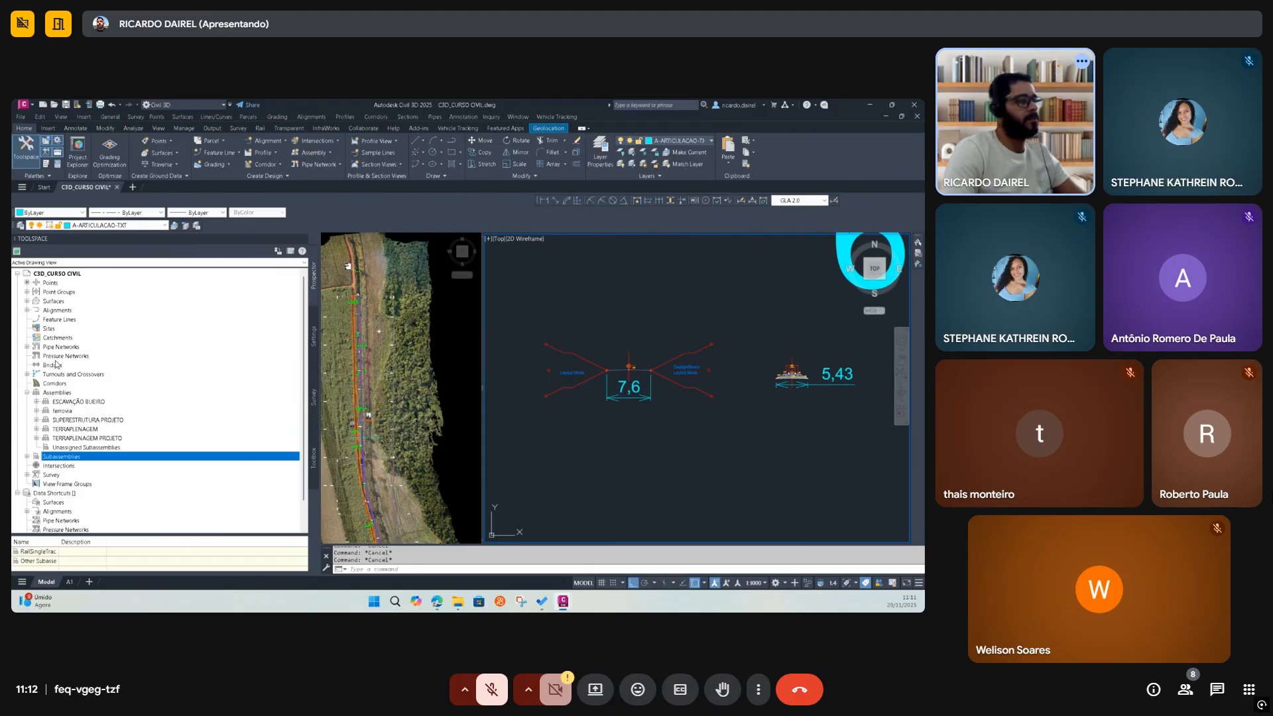
{"action": "left_click", "coordinate": [61, 384]}
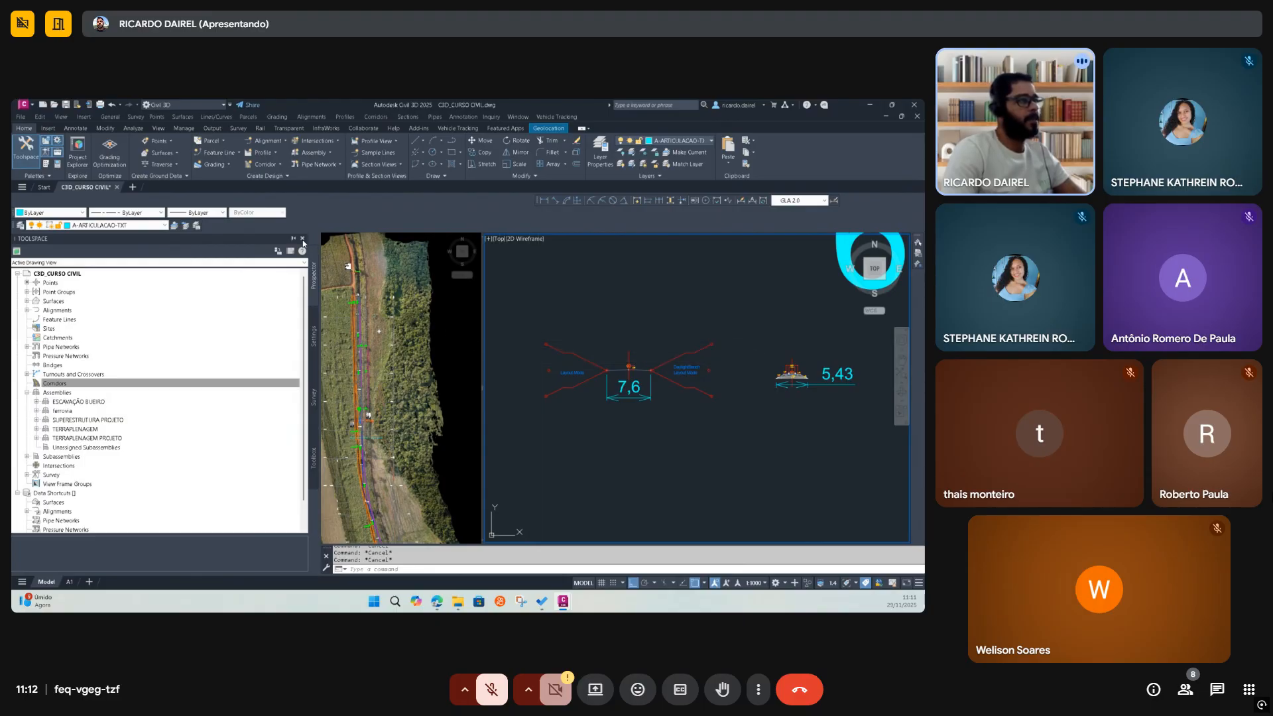
Close Toolspace and enlarge the viewport showing the aerial image and railway plan
{"action": "left_click", "coordinate": [303, 240]}
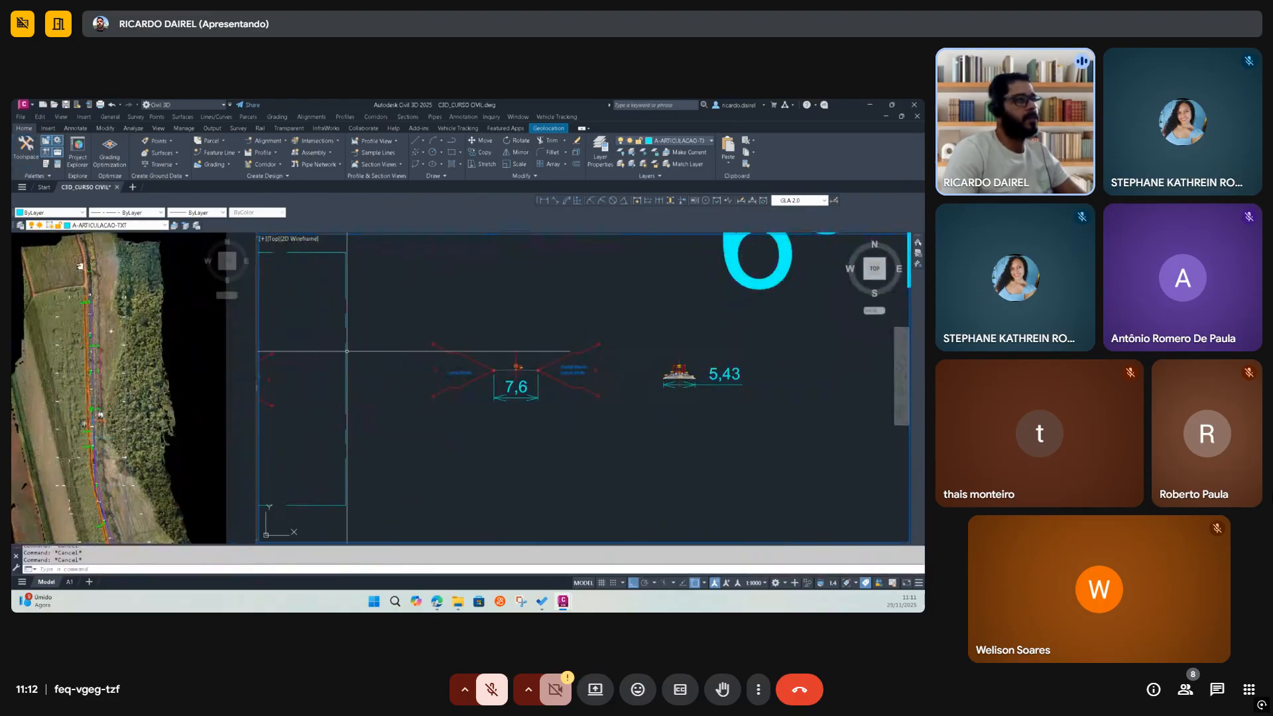
{"action": "left_click_drag", "start_coordinate": [260, 364], "coordinate": [468, 372]}
{"action": "scroll", "coordinate": [592, 422], "scroll_direction": "down", "scroll_amount": 5}
{"action": "scroll", "coordinate": [591, 422], "scroll_direction": "down", "scroll_amount": 3}
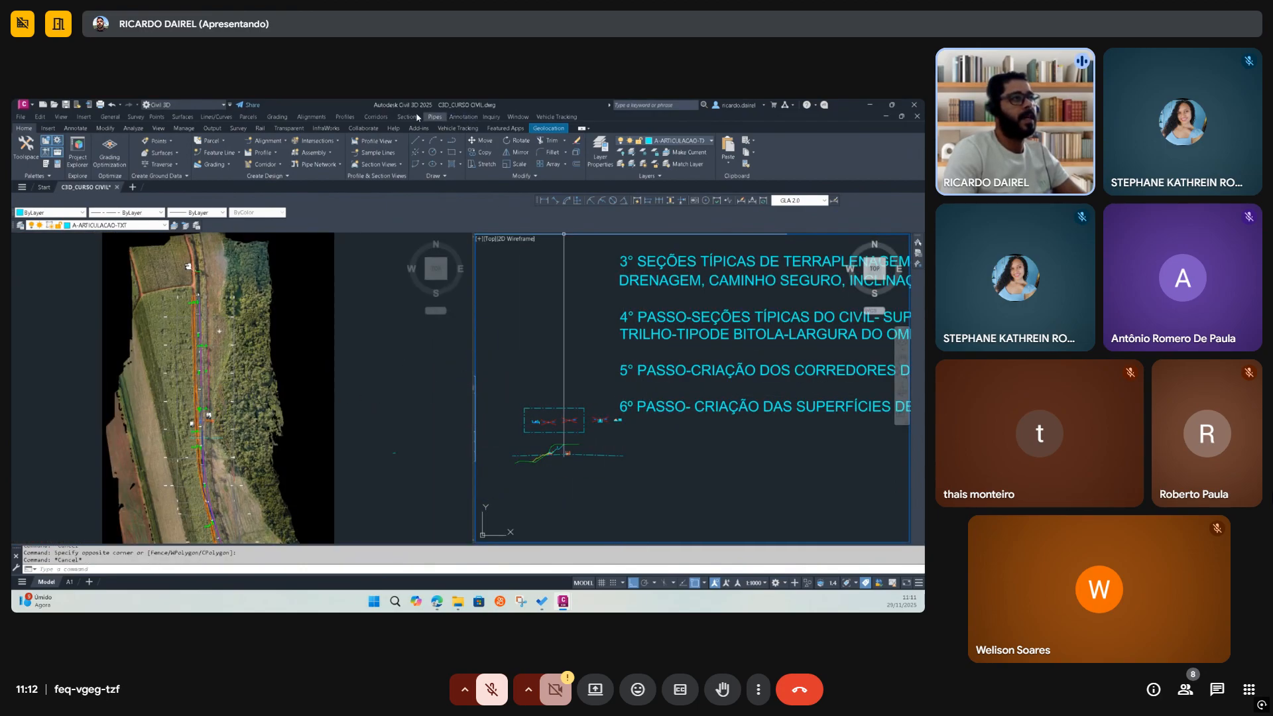
Start a new corridor and name it CORREDOR TERRAP
{"action": "left_click", "coordinate": [387, 117]}
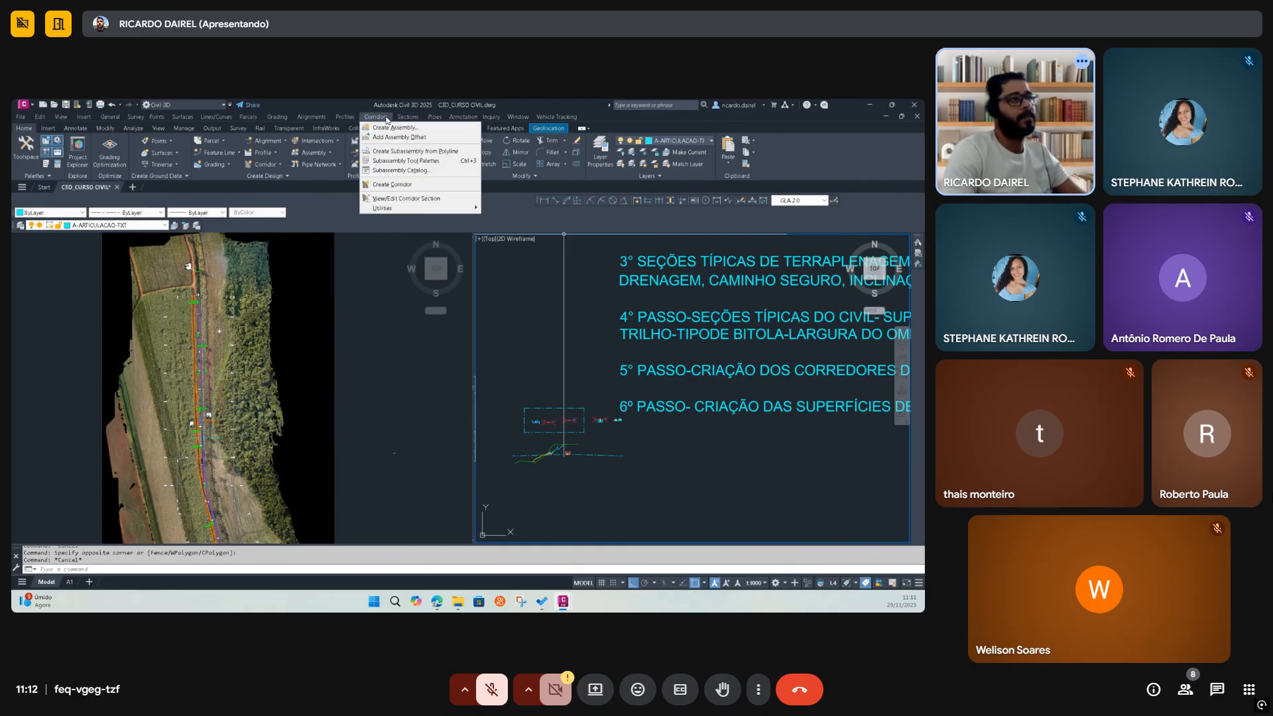
{"action": "left_click", "coordinate": [392, 185]}
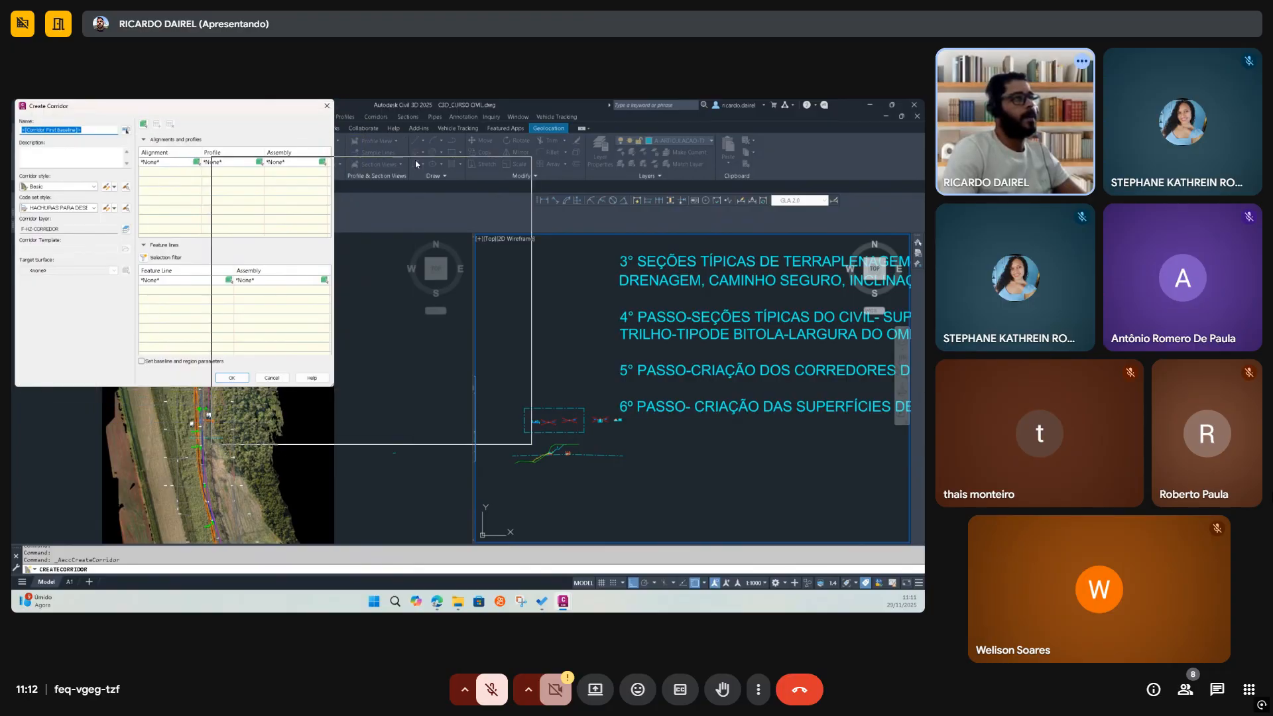
{"action": "type", "text": "CORRE"}
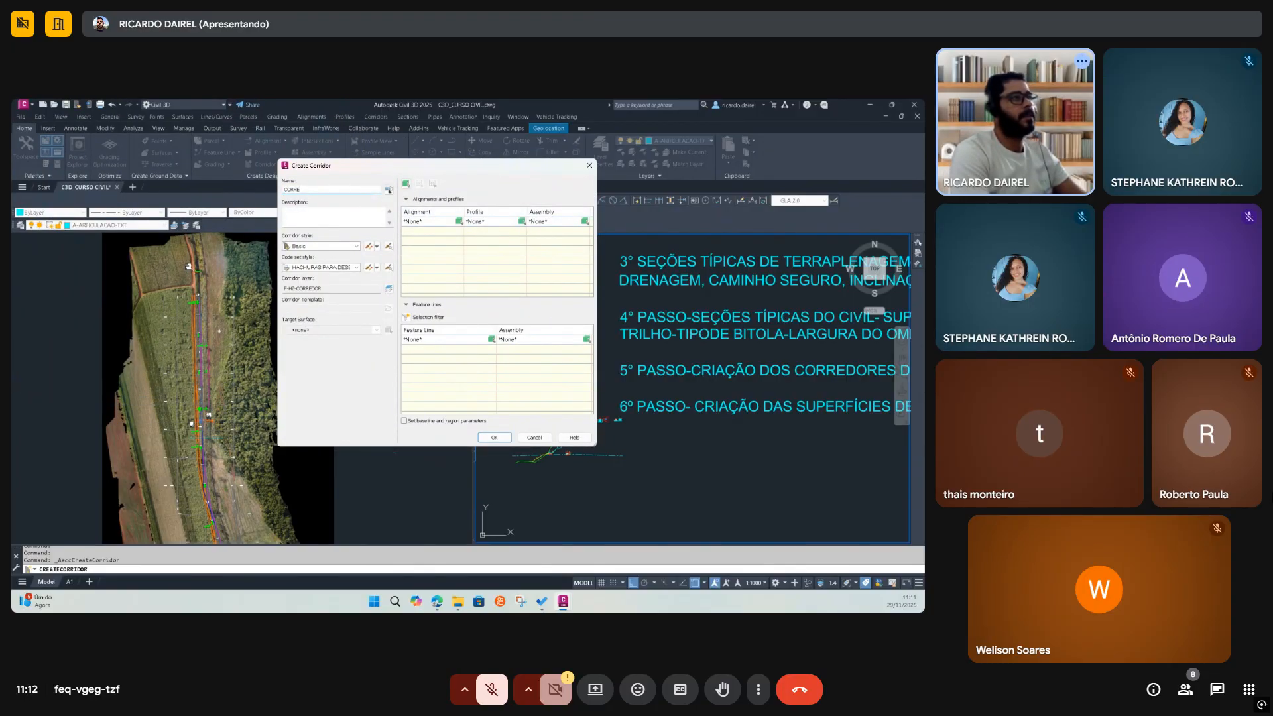
{"action": "type", "text": "DOR TERRAPL"}
{"action": "key", "text": "BackSpace"}
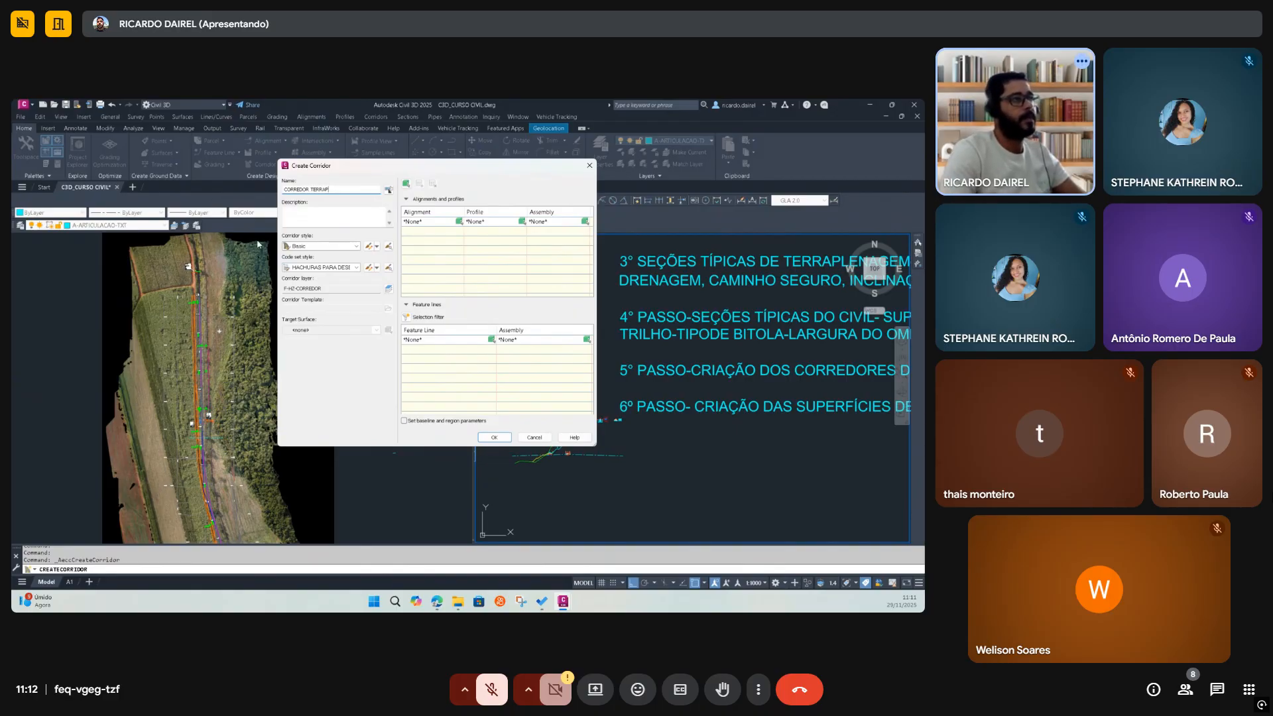
Enter the corridor description TERRAPLENAGEM FERROVIA COM DRENAGEM E CAMINHO SEGURO
{"action": "left_click", "coordinate": [288, 225]}
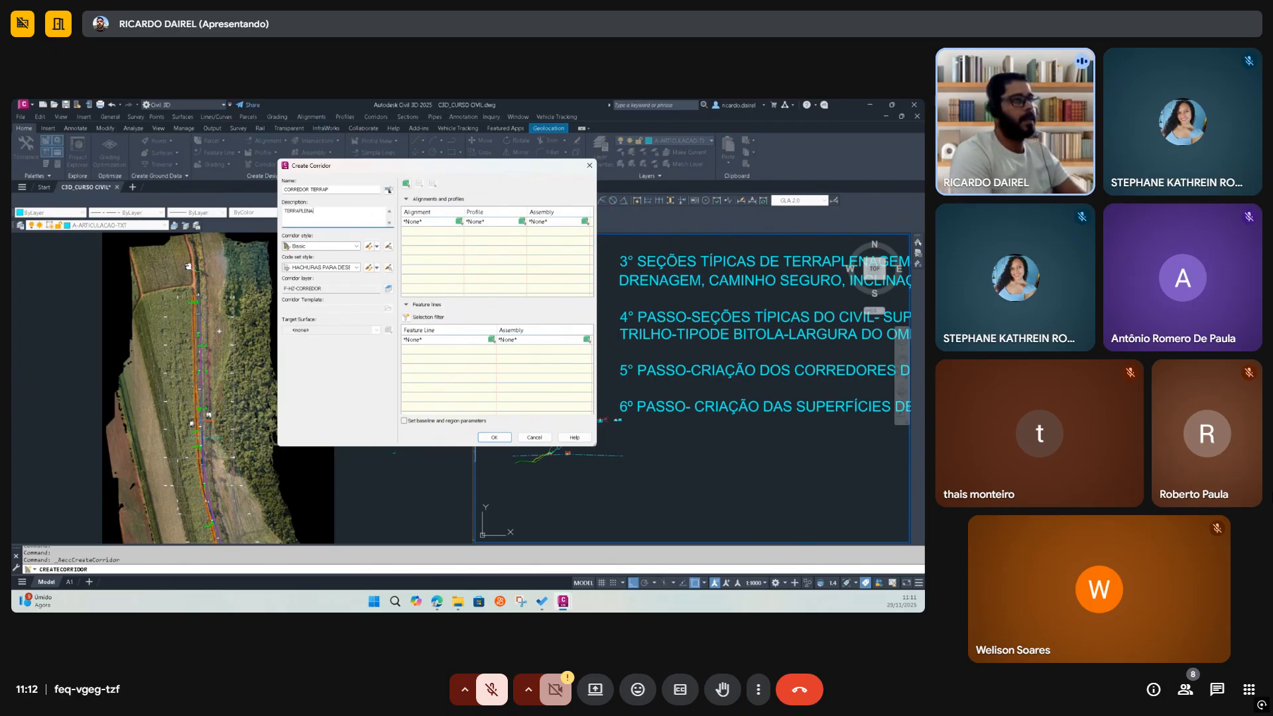
{"action": "type", "text": "IA COM DRENAMGE "}
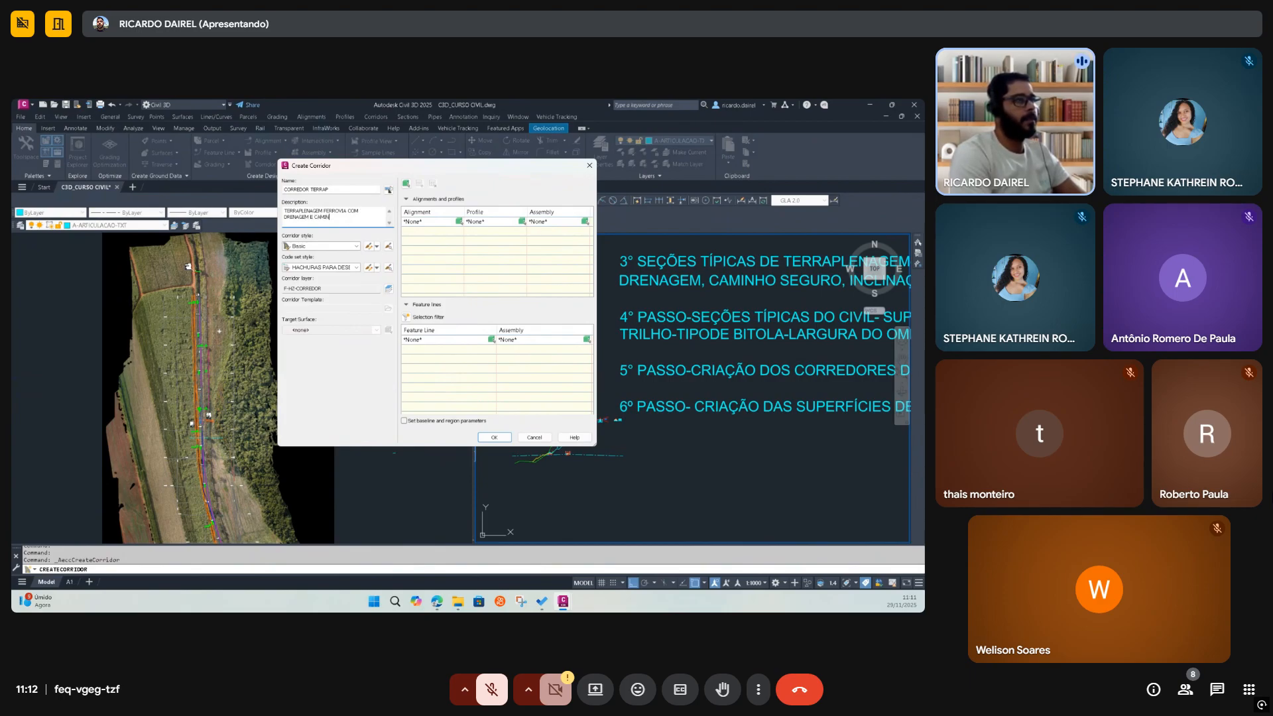
{"action": "type", "text": "E CAMINHO SEGURO"}
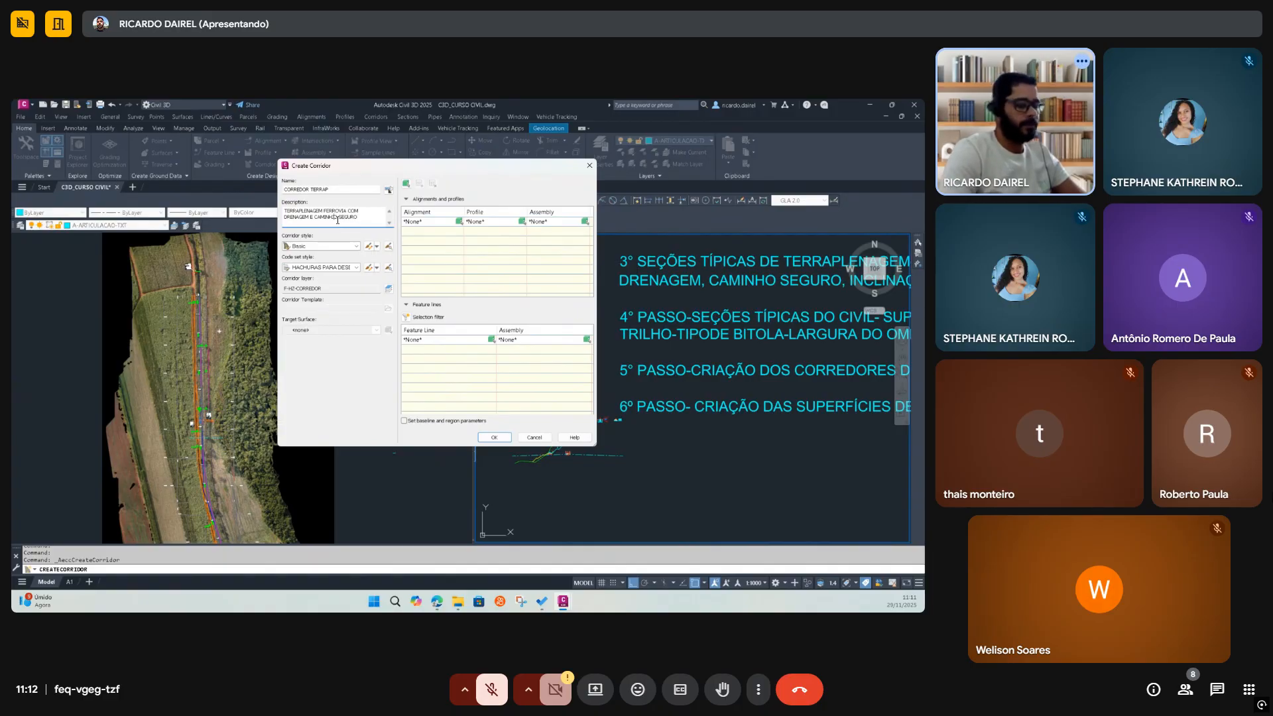
Set the corridor style to PADRÃO and the code set style to INFRAWORKS
{"action": "left_click", "coordinate": [357, 246]}
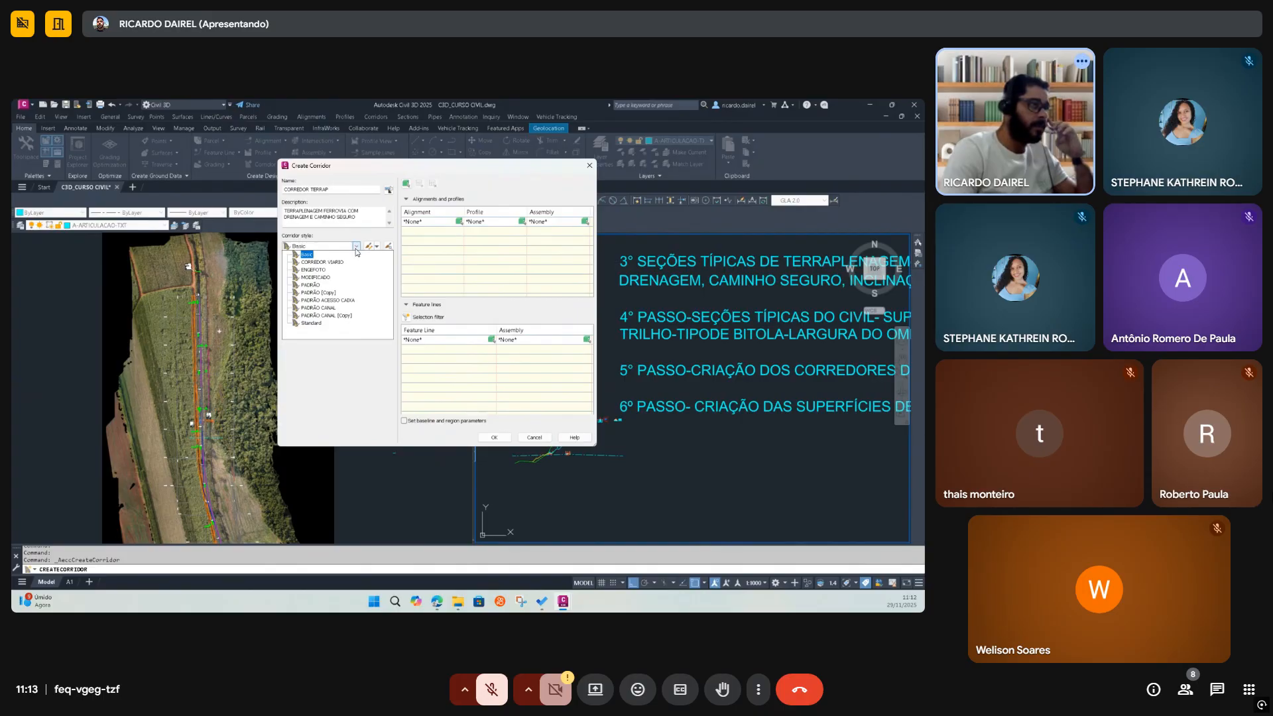
{"action": "left_click", "coordinate": [316, 285]}
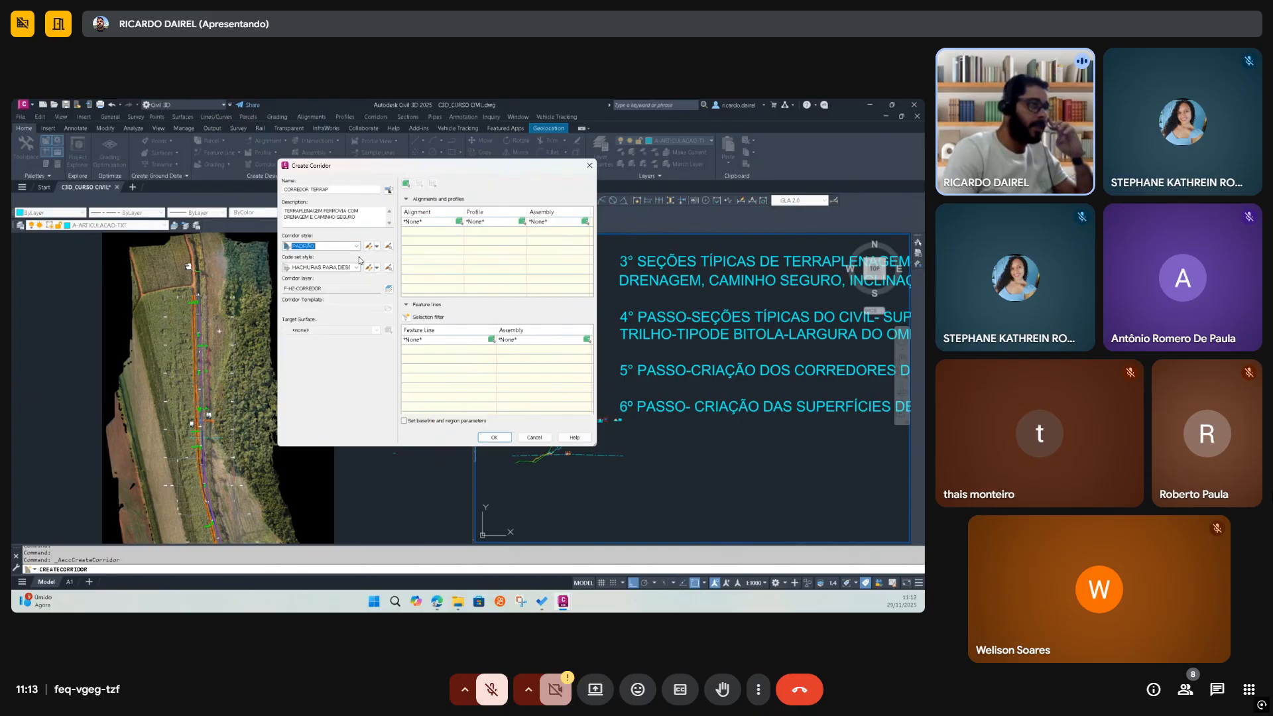
{"action": "left_click", "coordinate": [357, 267]}
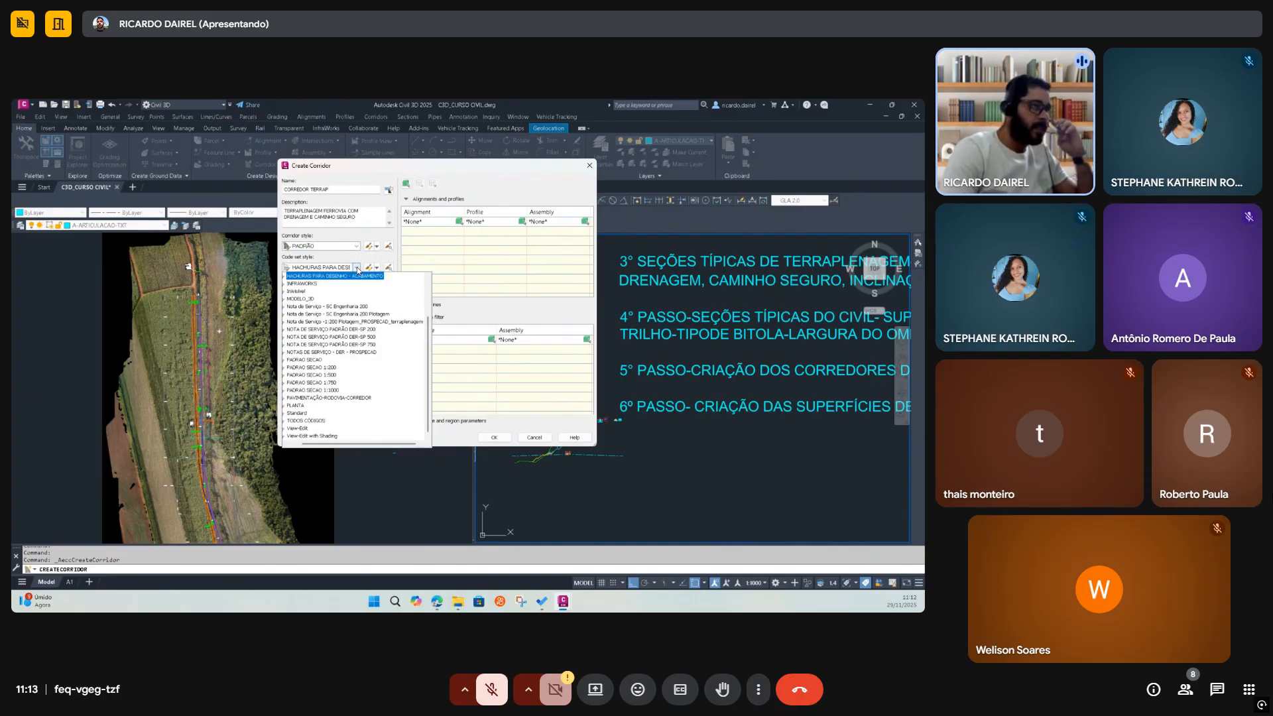
{"action": "left_click", "coordinate": [316, 284]}
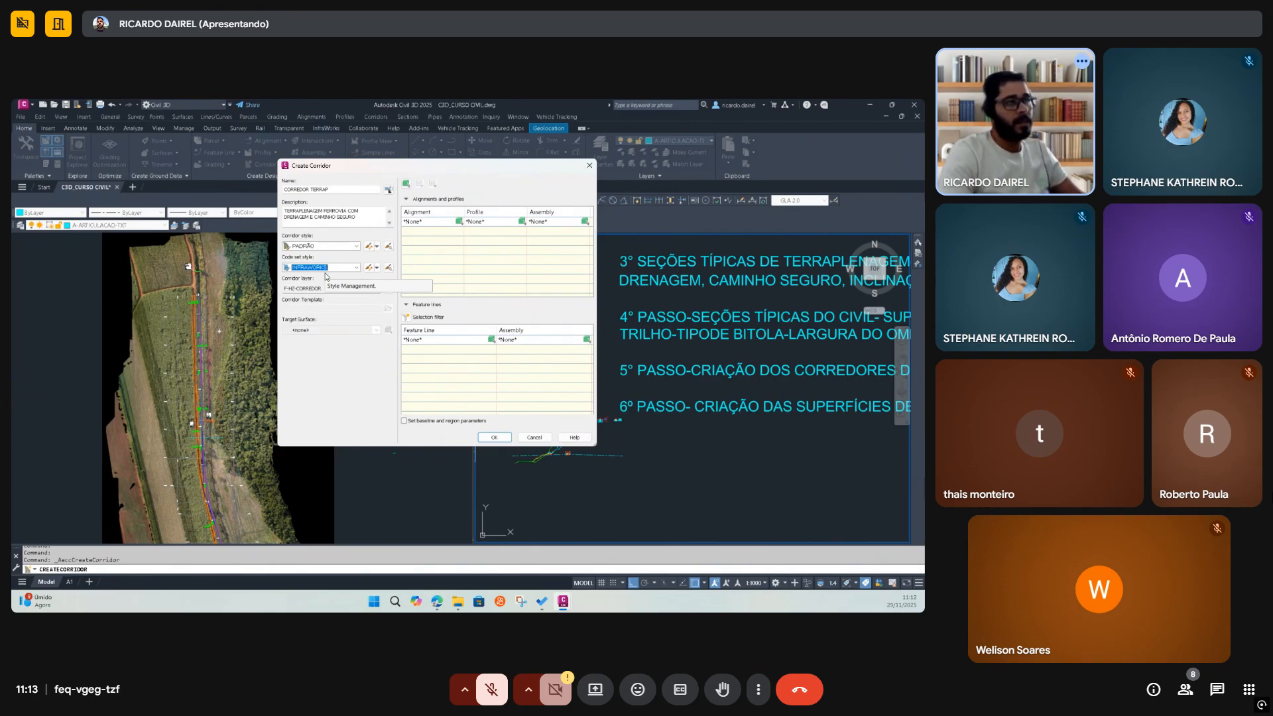
{"action": "left_click", "coordinate": [377, 267]}
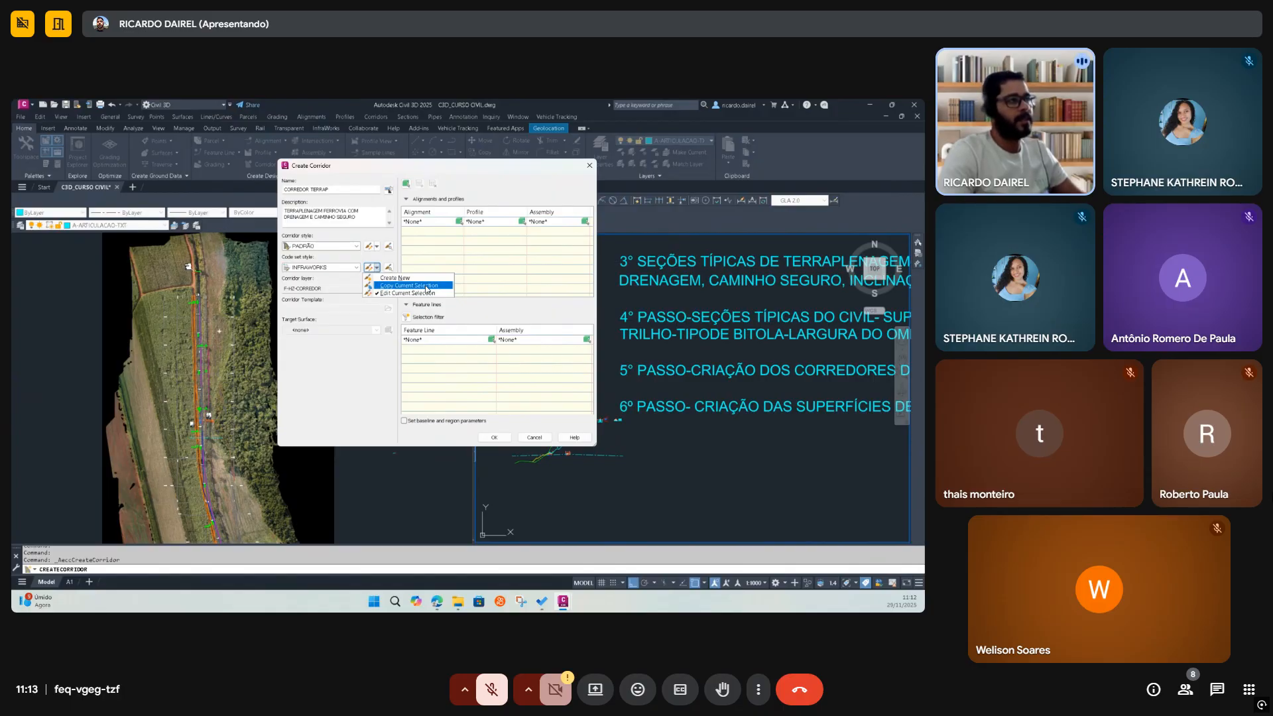
{"action": "left_click", "coordinate": [360, 347]}
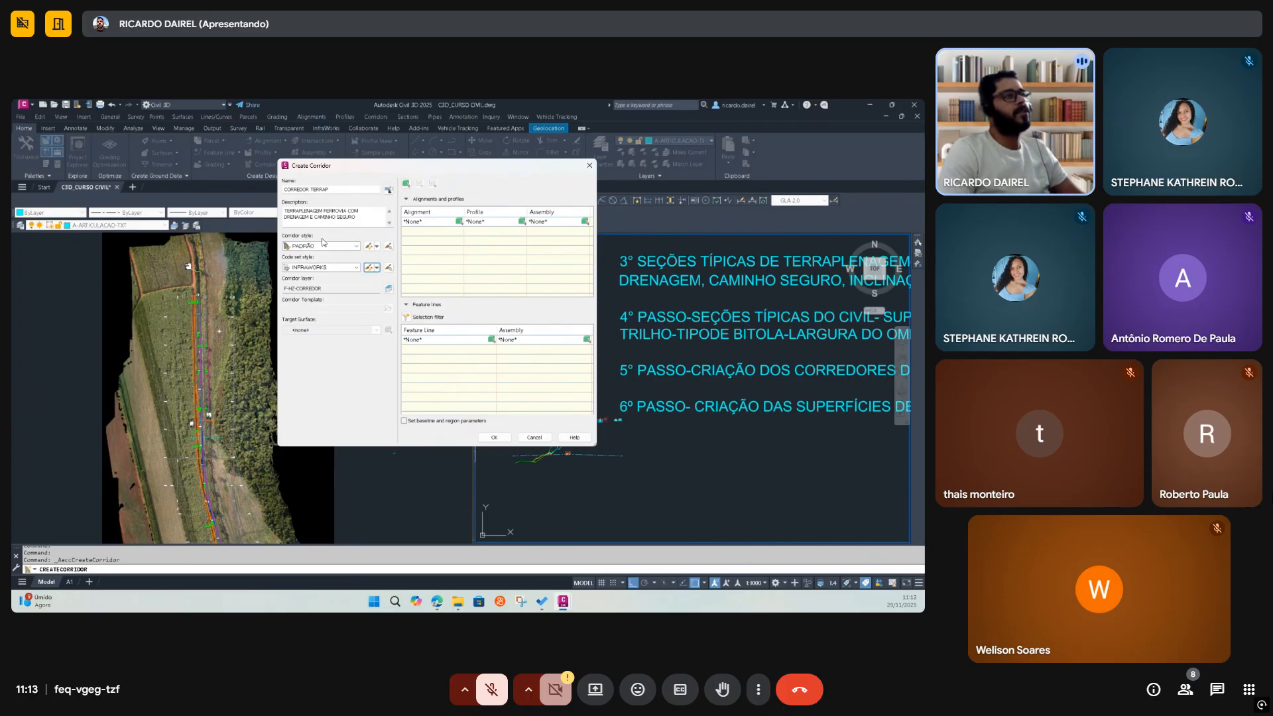
Assign the EIXO FERROVIA alignment, the GREIDE TOPO DORMENTE profile and the TERRAPLENAGEM PROJETO assembly to the corridor
{"action": "left_click", "coordinate": [450, 222]}
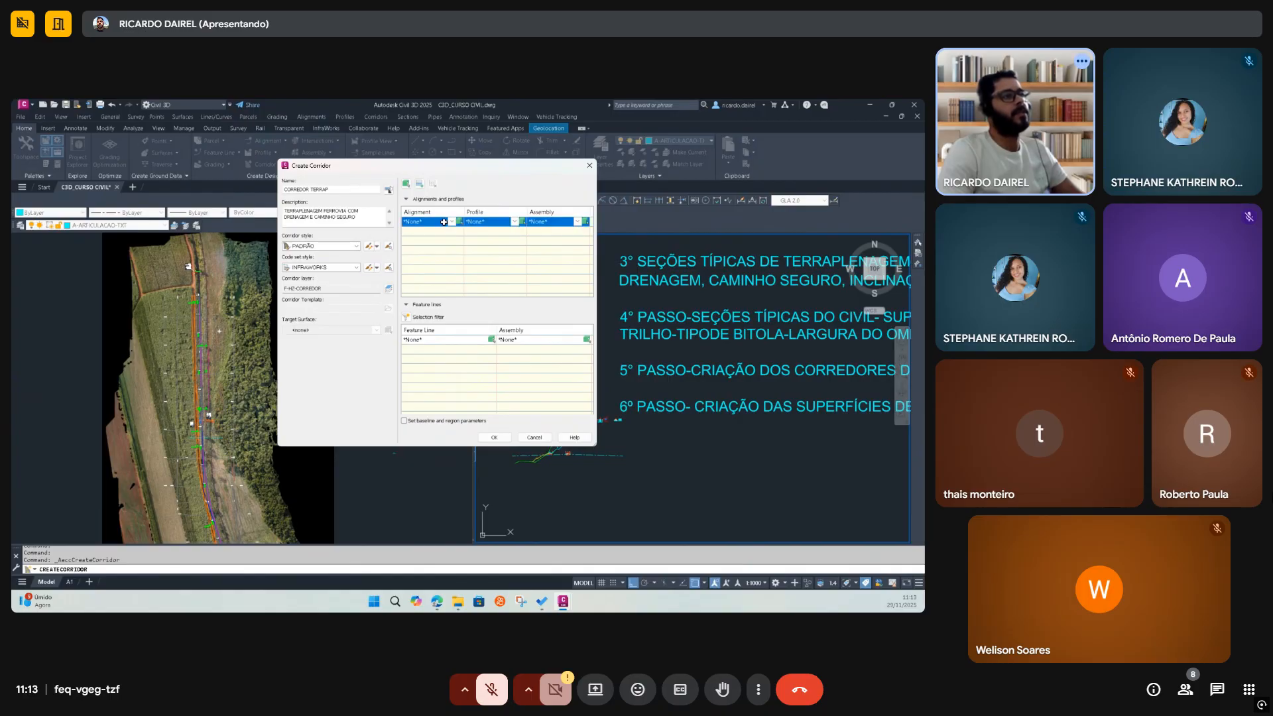
{"action": "left_click", "coordinate": [453, 222]}
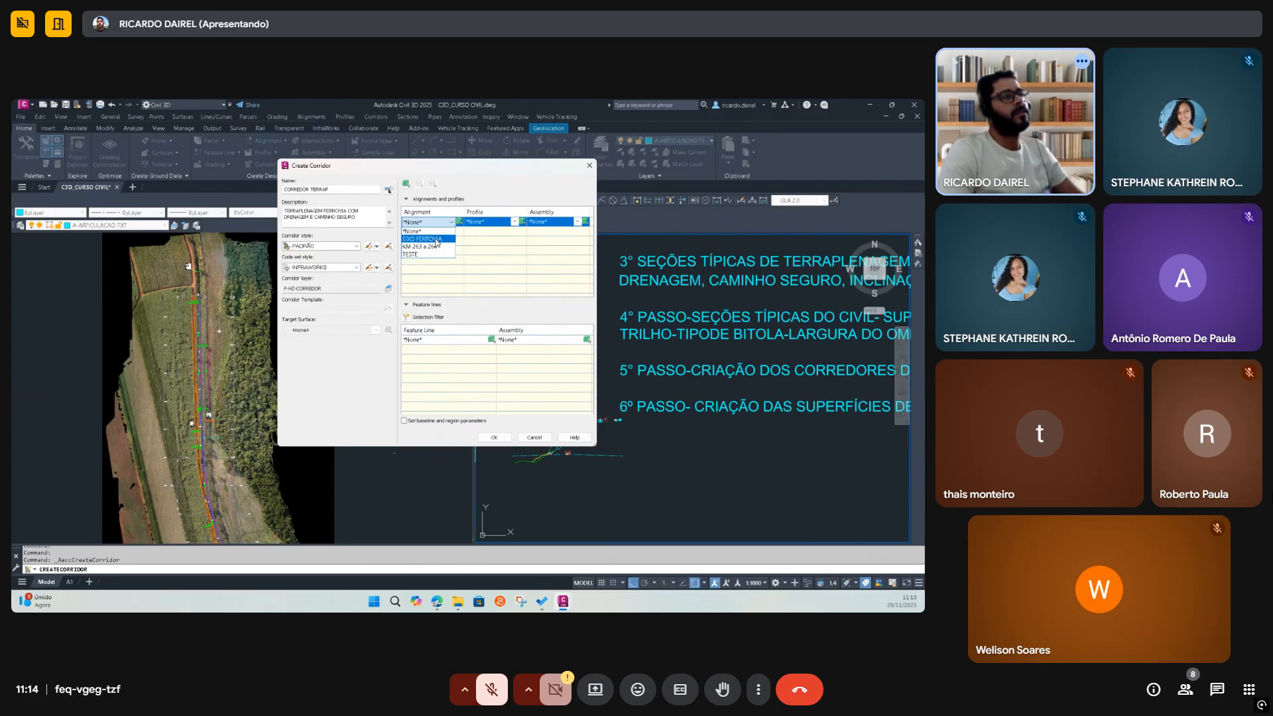
{"action": "left_click", "coordinate": [436, 239]}
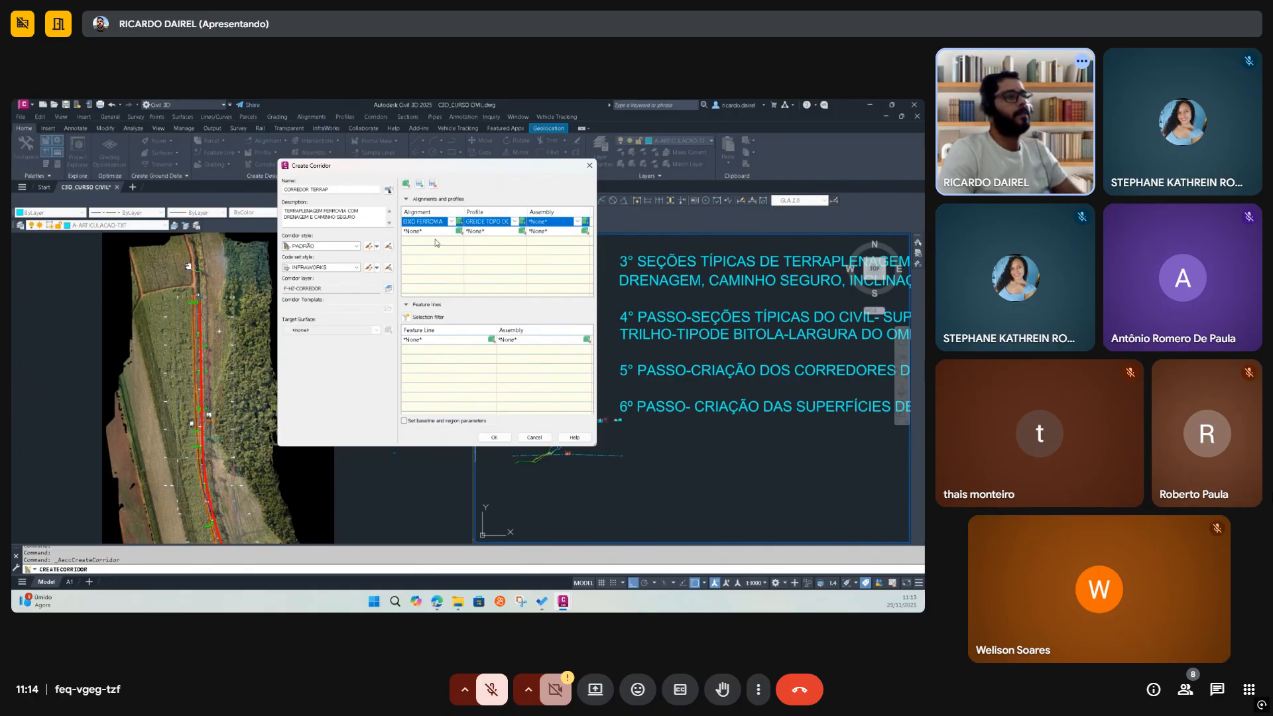
{"action": "left_click", "coordinate": [516, 223]}
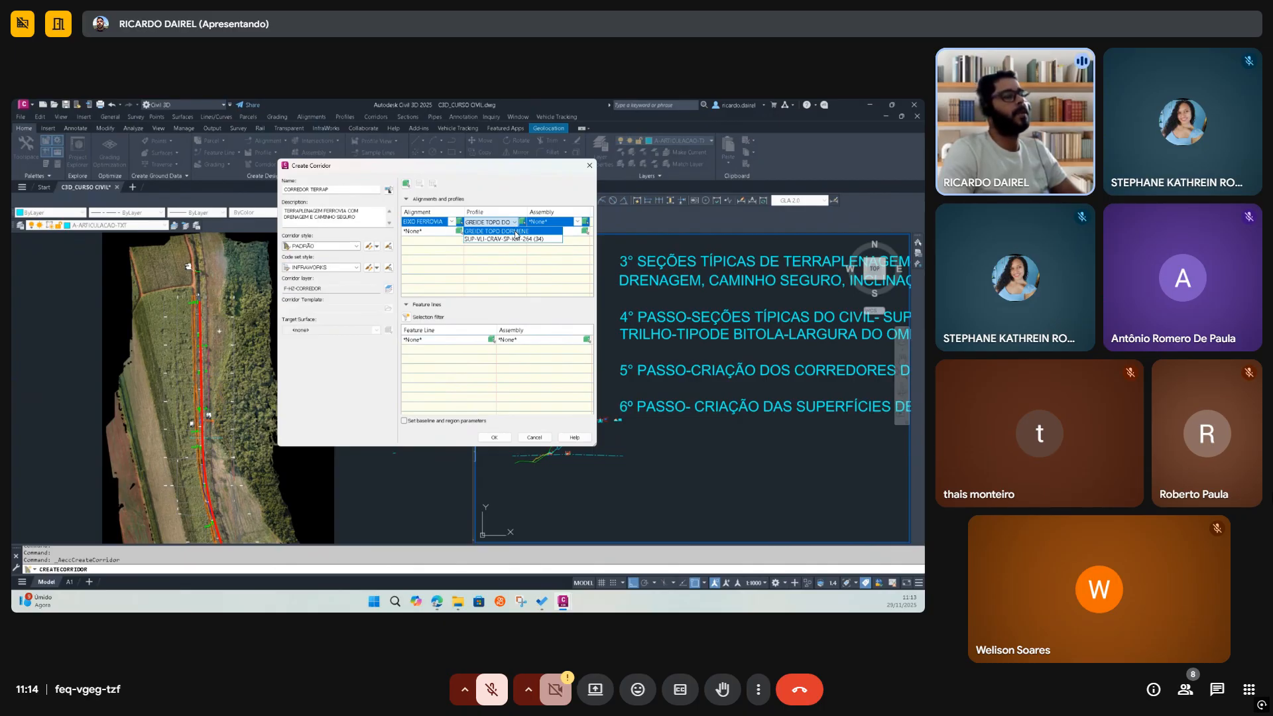
{"action": "left_click", "coordinate": [516, 232]}
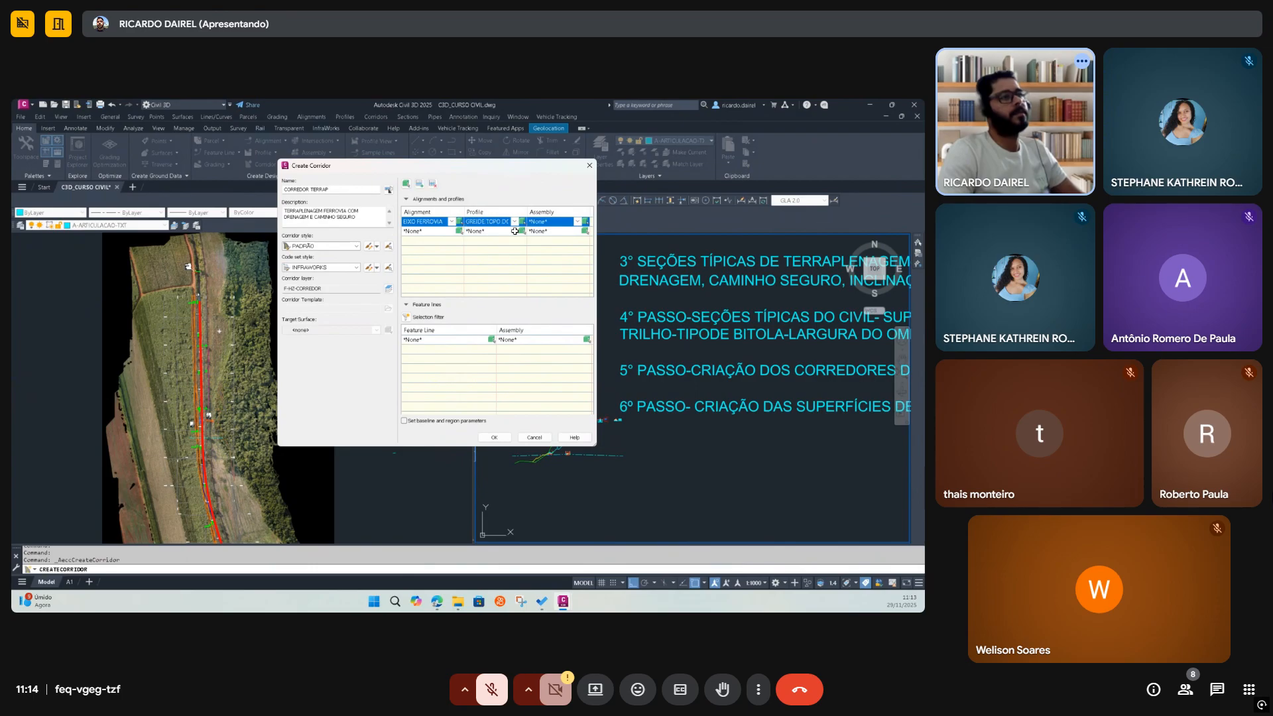
{"action": "left_click", "coordinate": [579, 221]}
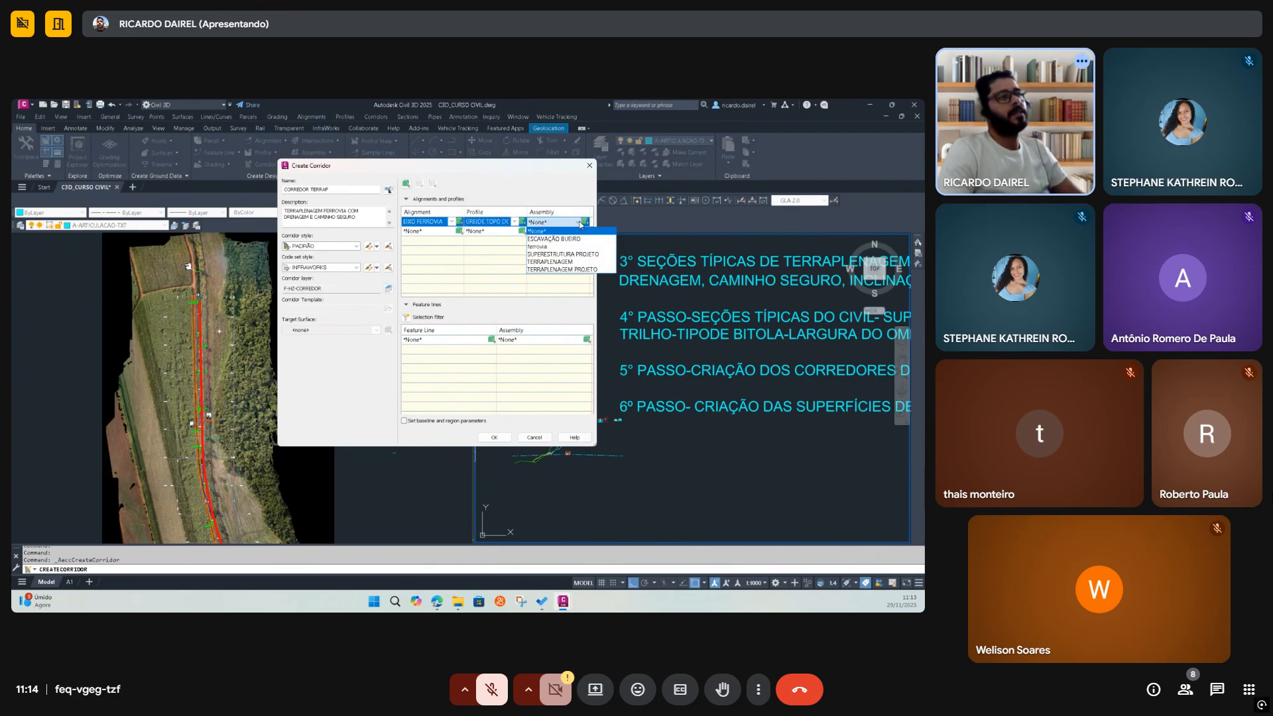
{"action": "left_click", "coordinate": [578, 270]}
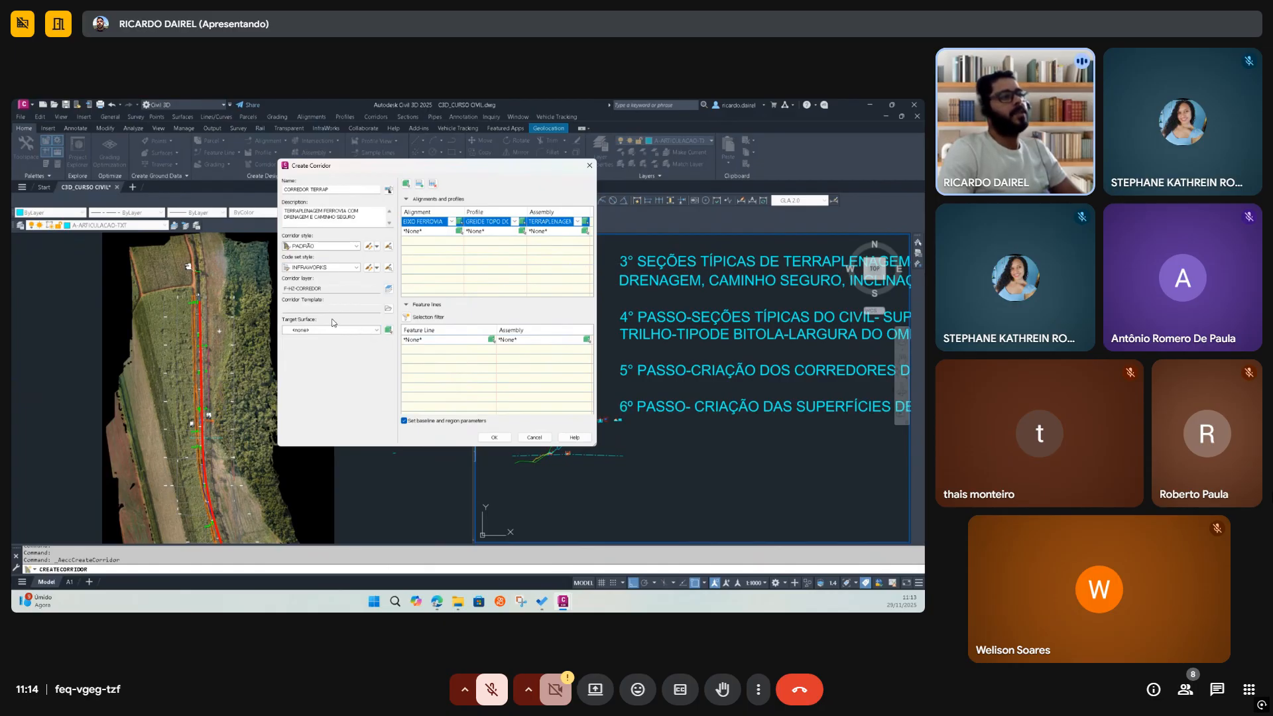
Set the corridor's target surface to SUP-VLI-CRAV-SP-KM-264 and accept the settings to open the baseline and region parameters
{"action": "left_click", "coordinate": [376, 330]}
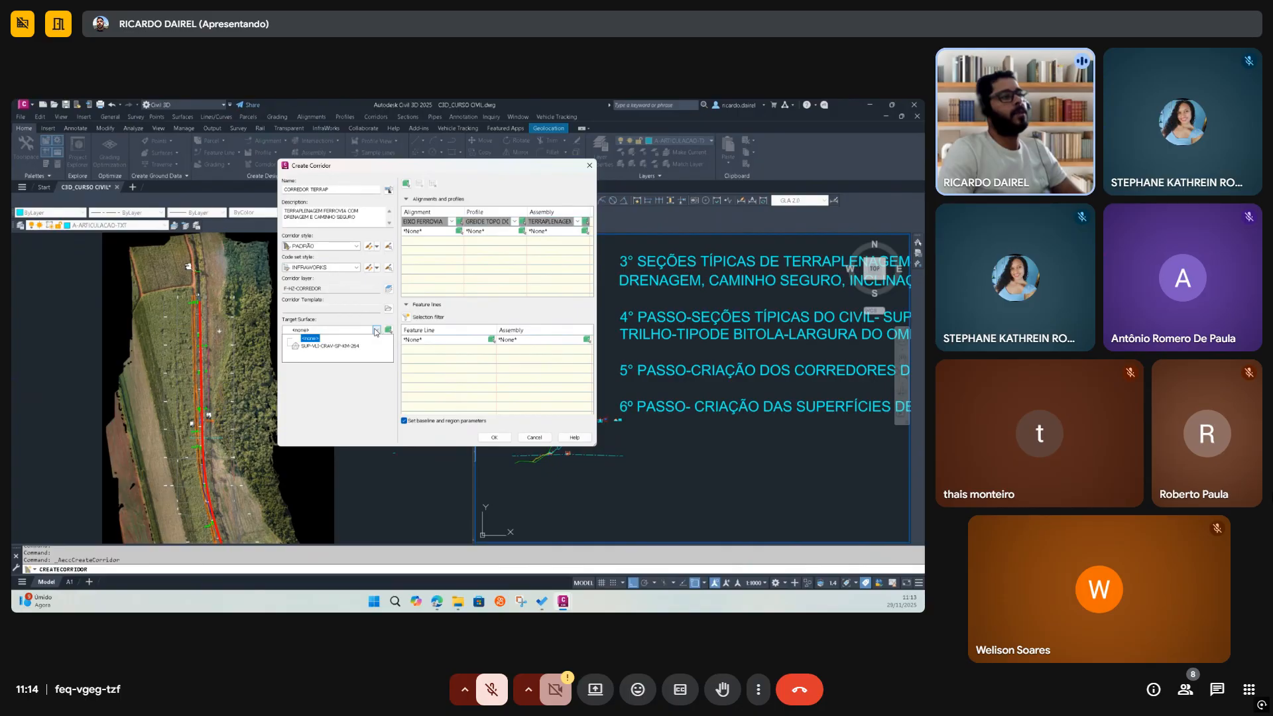
{"action": "left_click", "coordinate": [315, 346]}
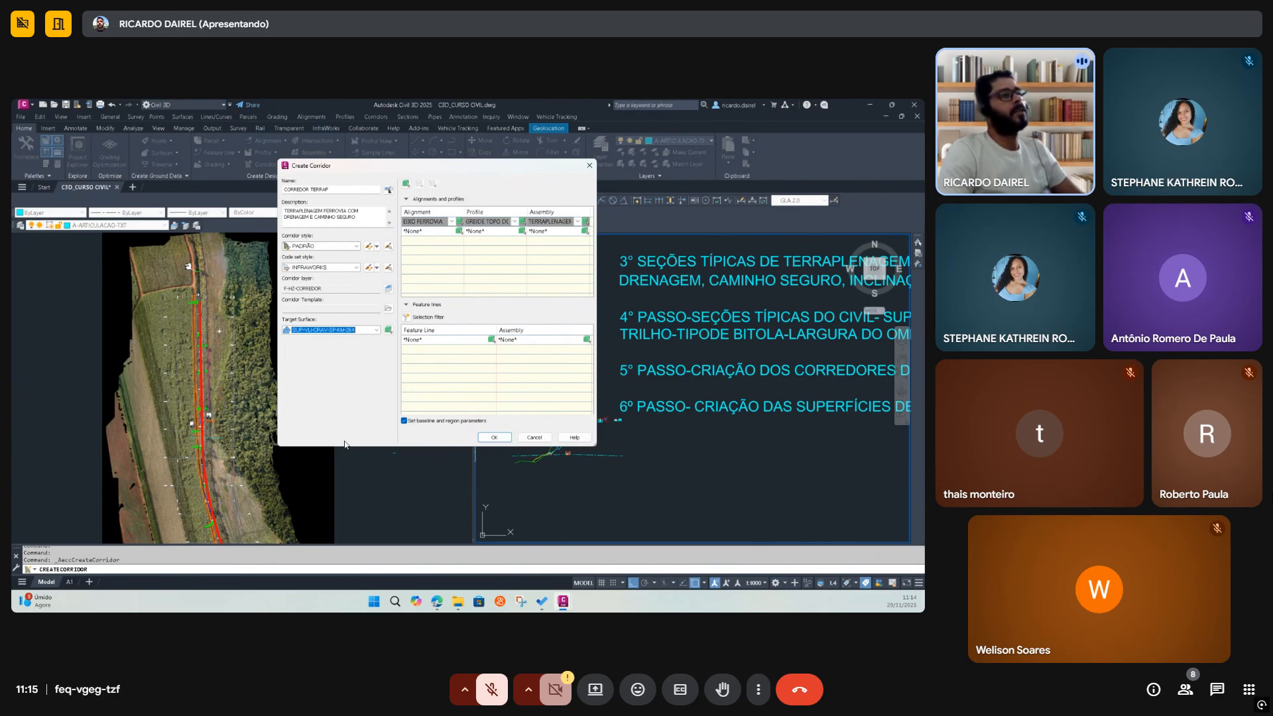
{"action": "left_click", "coordinate": [492, 438]}
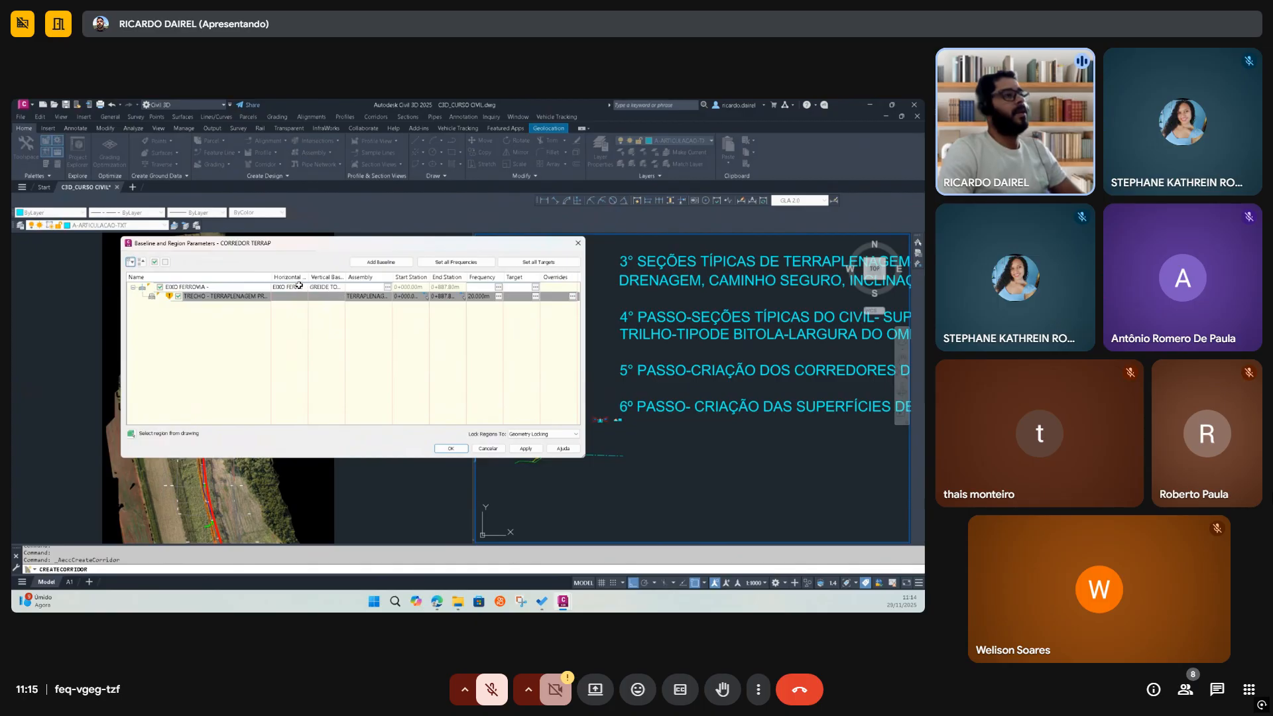
Widen the baseline column and review the EIXO FERROVIA region's baselines, assembly, stations, frequency and target settings
{"action": "left_click_drag", "start_coordinate": [312, 275], "coordinate": [415, 277]}
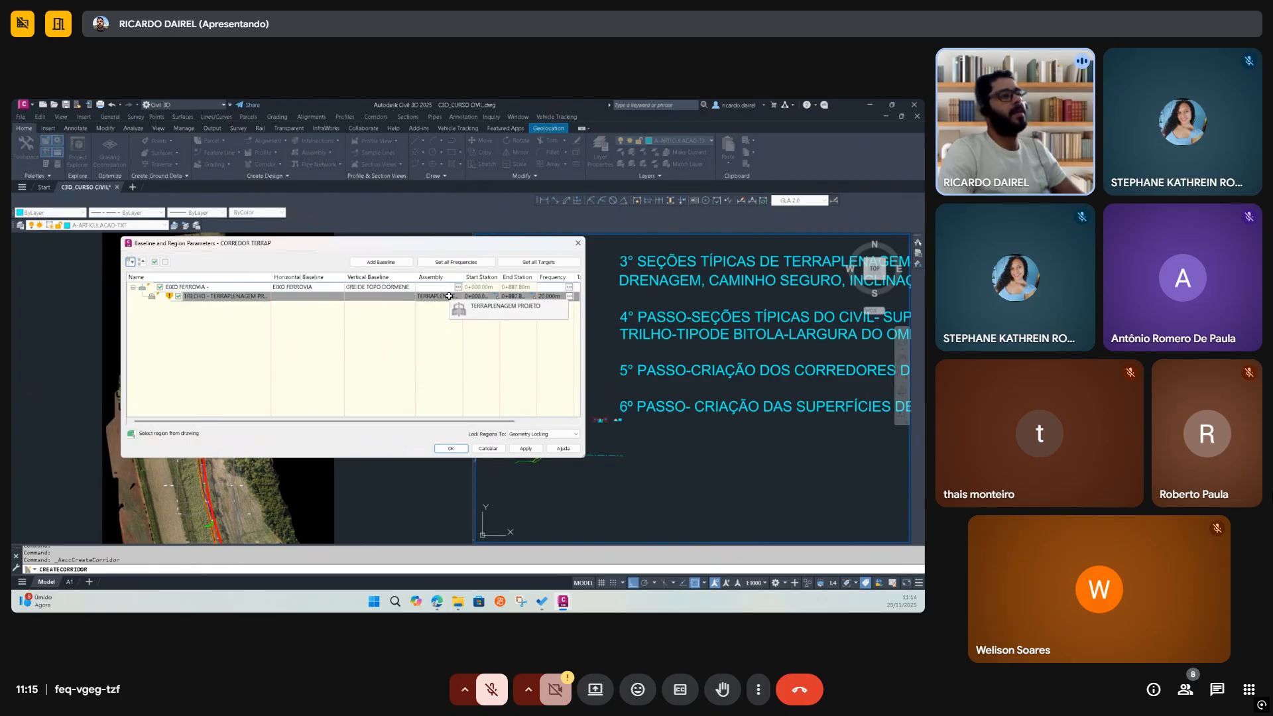
{"action": "left_click_drag", "start_coordinate": [462, 420], "coordinate": [530, 422]}
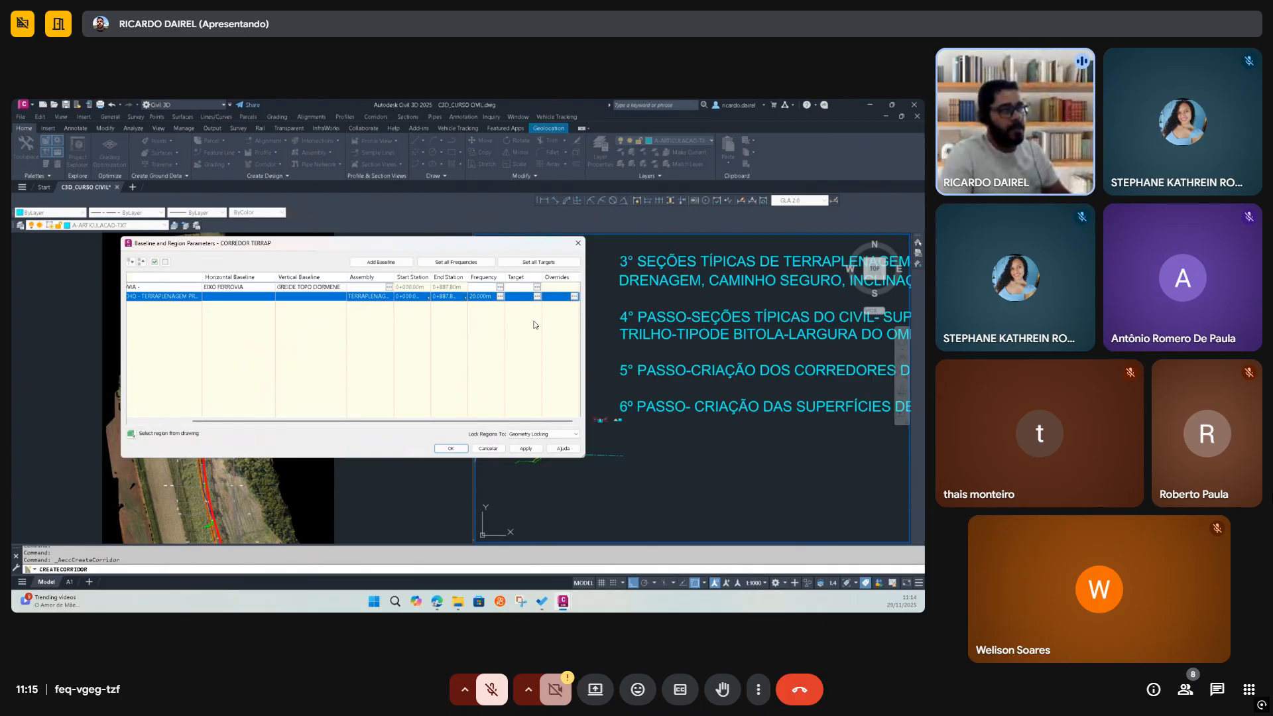
Set the region's assembly frequency to 10 m along tangents, spirals and vertical curves and for the curve increment
{"action": "left_click", "coordinate": [500, 296]}
{"action": "left_click", "coordinate": [501, 254]}
{"action": "type", "text": "10"}
{"action": "left_click", "coordinate": [502, 272]}
{"action": "type", "text": "10"}
{"action": "left_click", "coordinate": [497, 292]}
{"action": "left_click", "coordinate": [498, 293]}
{"action": "type", "text": "10"}
{"action": "left_click", "coordinate": [505, 326]}
{"action": "type", "text": "10"}
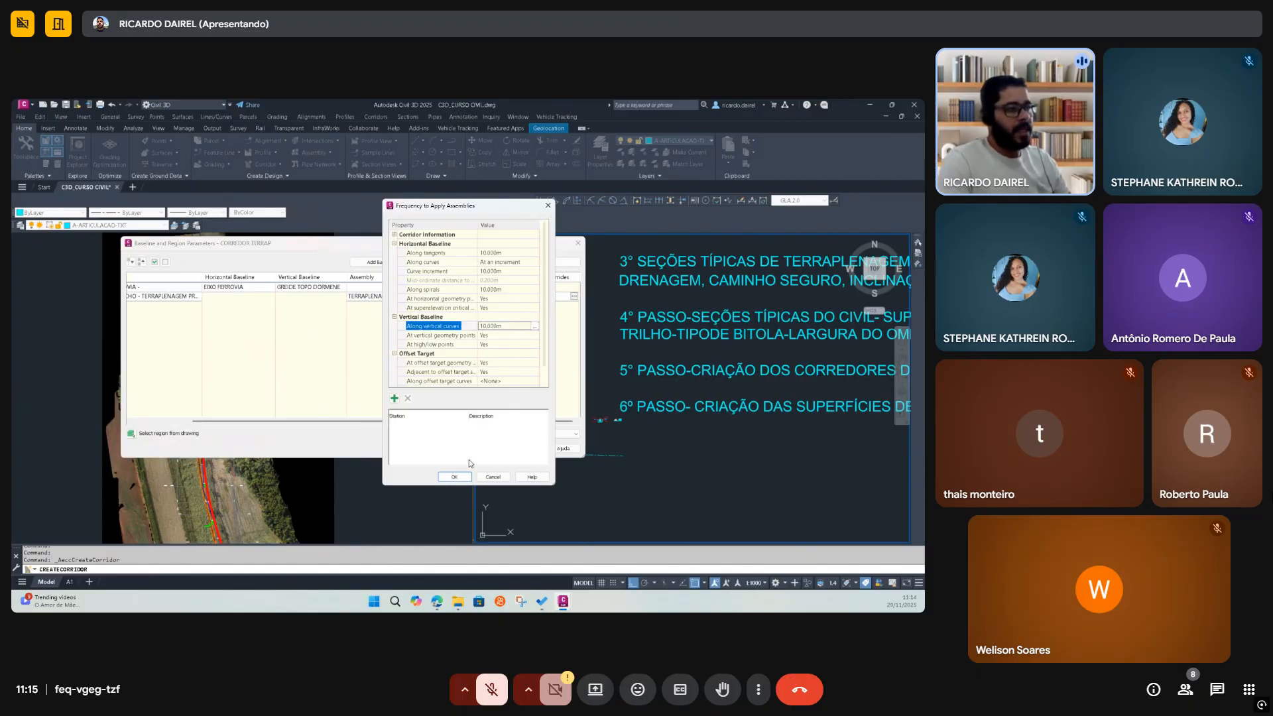
{"action": "left_click", "coordinate": [455, 477]}
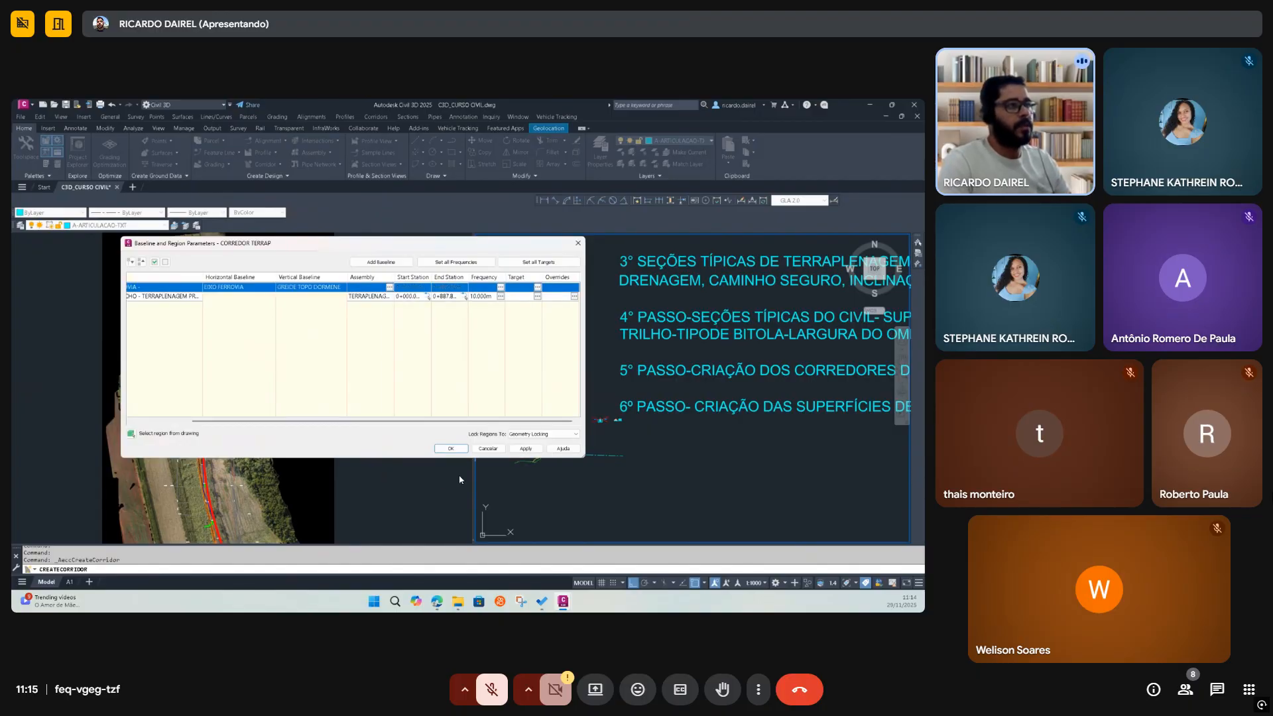
Check the surface targets of both daylight subassemblies in the region and accept the baseline and region parameters to build the corridor
{"action": "left_click", "coordinate": [537, 296]}
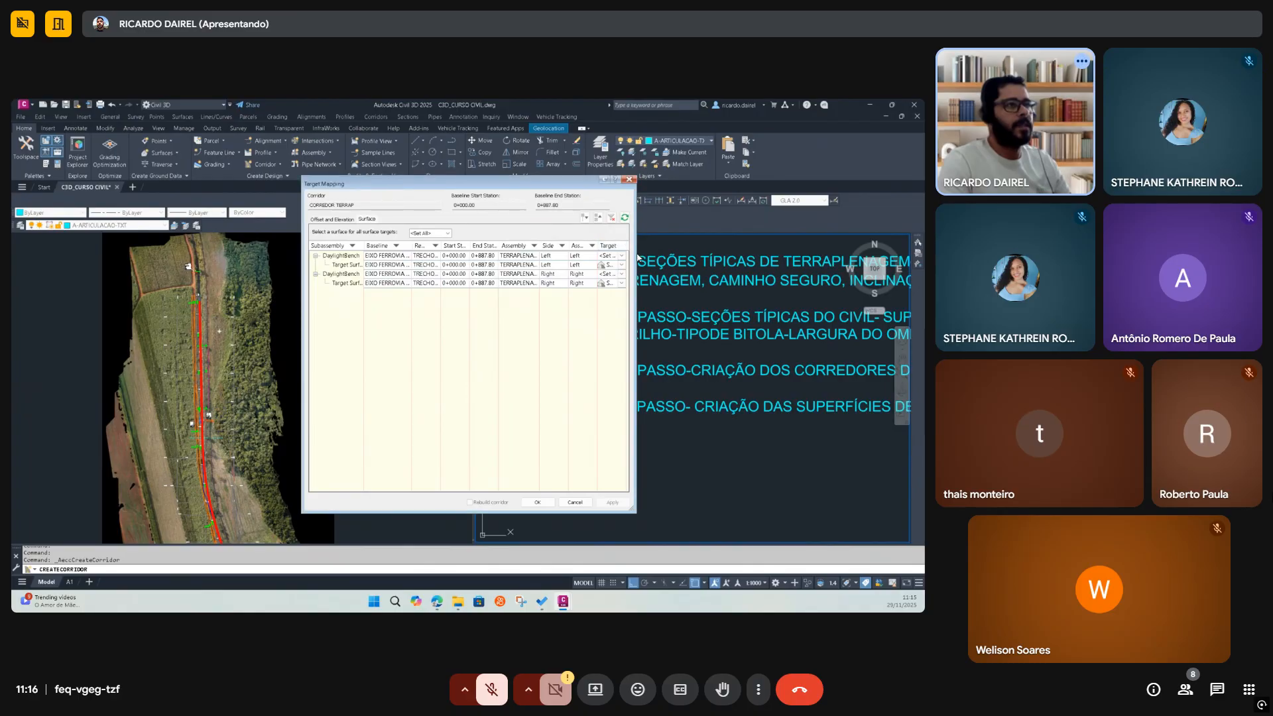
{"action": "left_click_drag", "start_coordinate": [630, 246], "coordinate": [638, 245]}
{"action": "left_click_drag", "start_coordinate": [551, 485], "coordinate": [582, 482]}
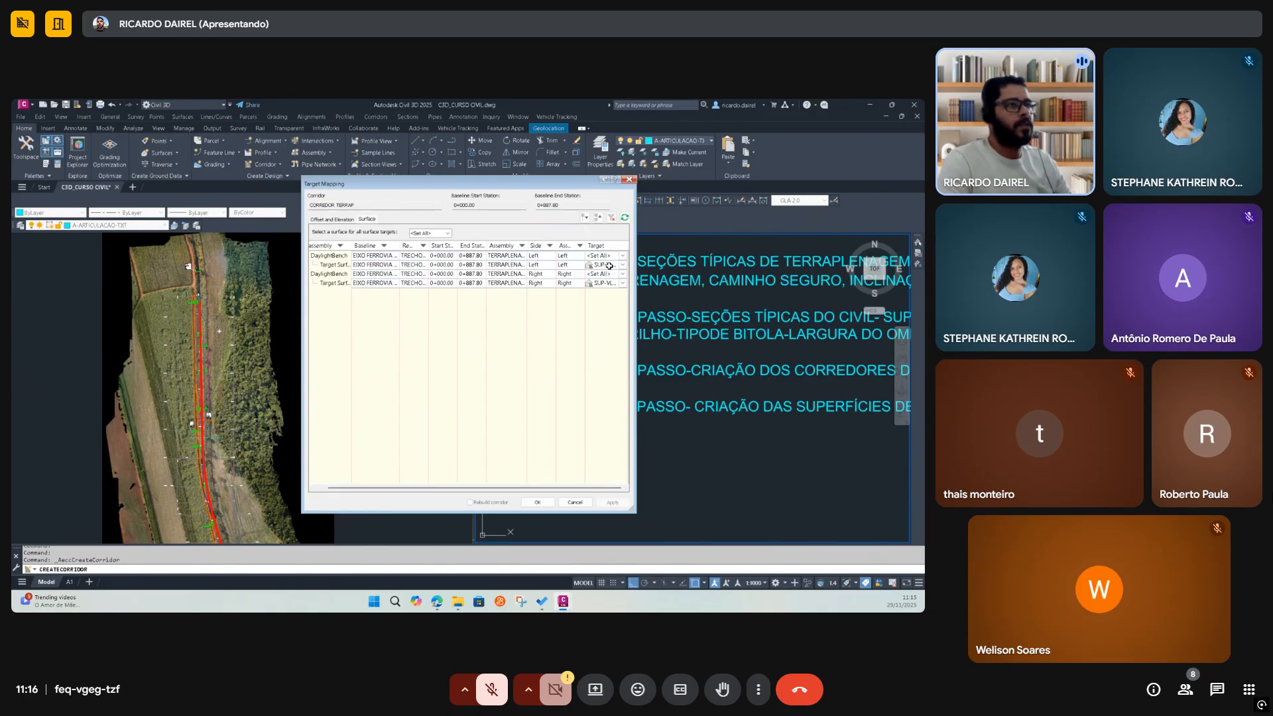
{"action": "left_click", "coordinate": [538, 502]}
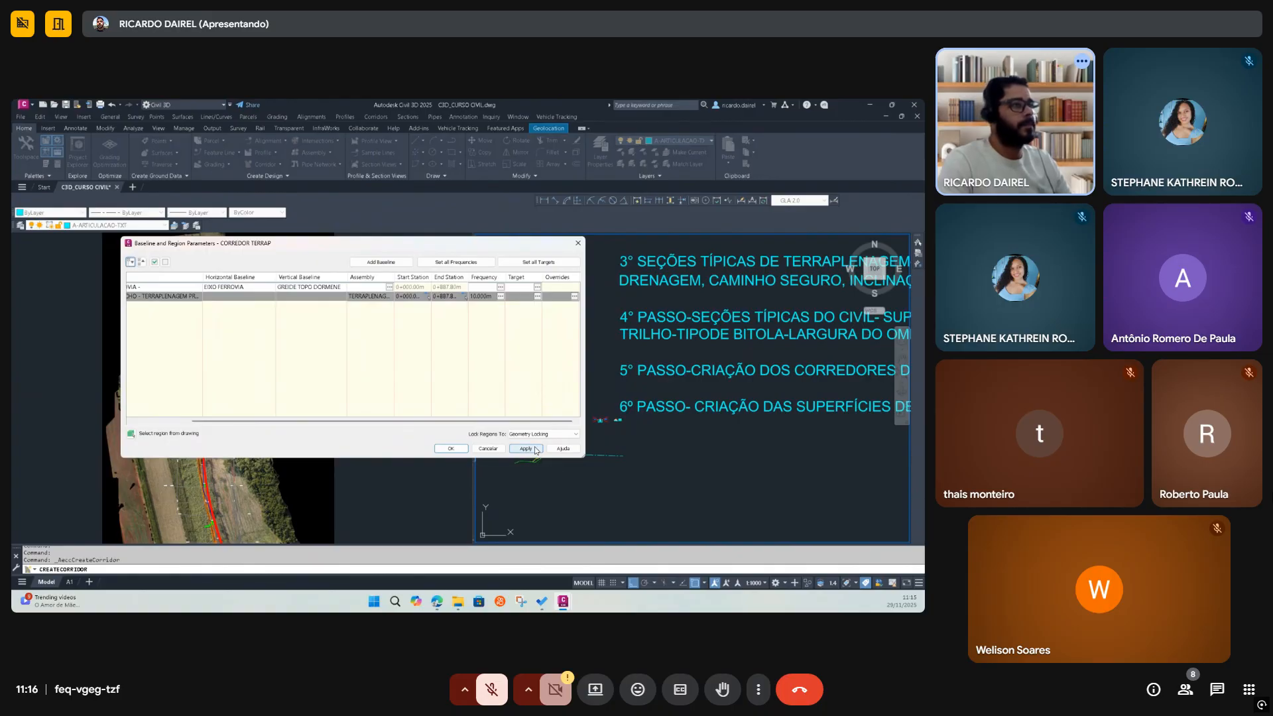
{"action": "left_click_drag", "start_coordinate": [476, 420], "coordinate": [419, 420]}
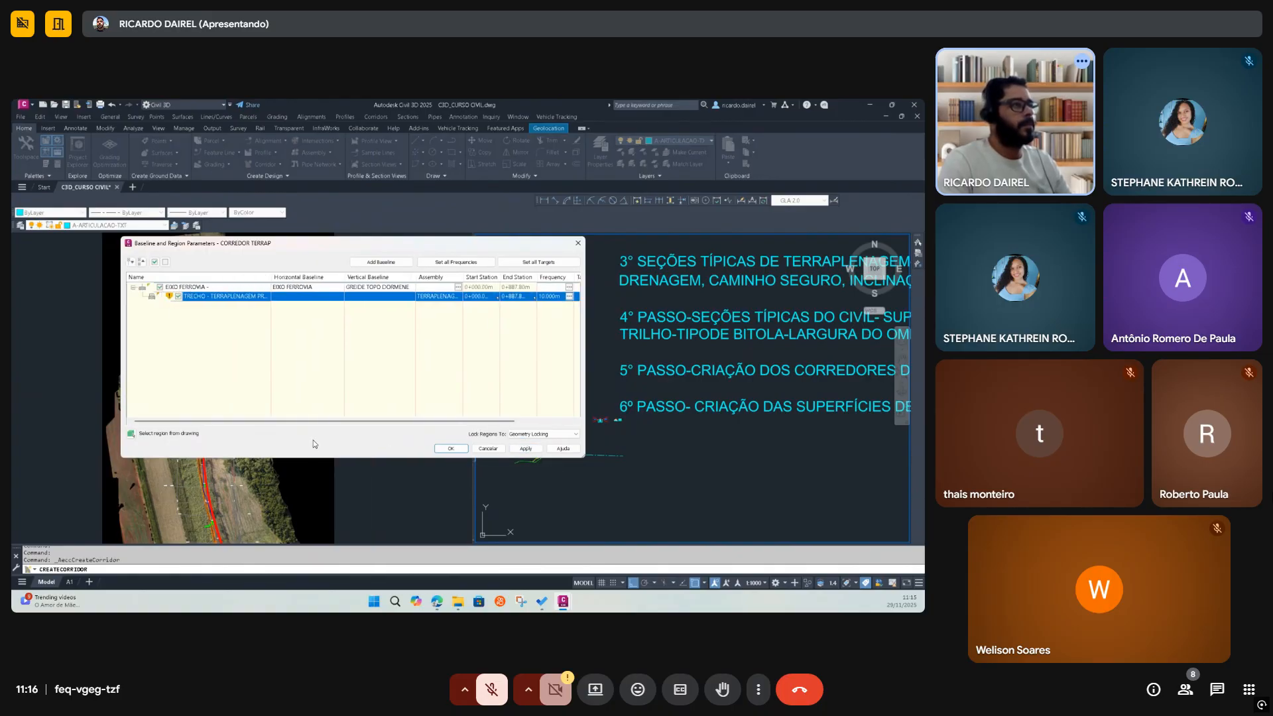
{"action": "left_click", "coordinate": [452, 449]}
{"action": "left_click", "coordinate": [457, 327]}
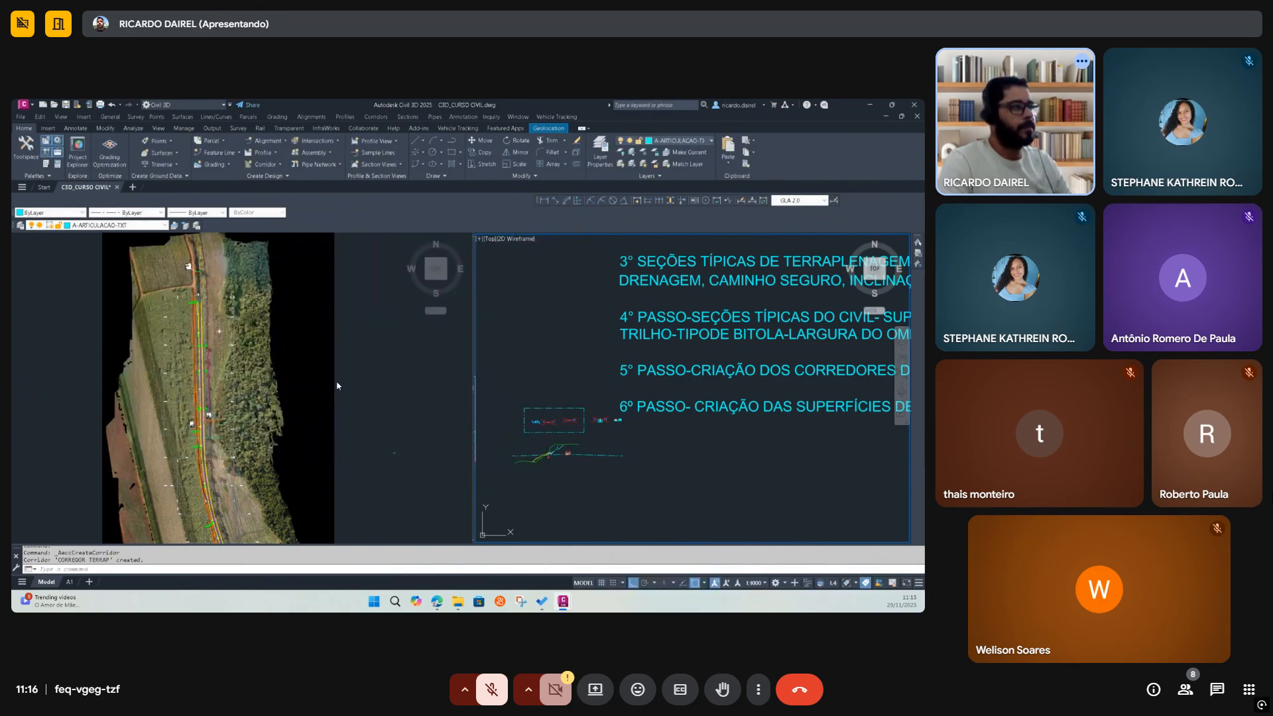
Select the new corridor in the plan view and examine its section lines along the railway track
{"action": "left_click", "coordinate": [399, 377]}
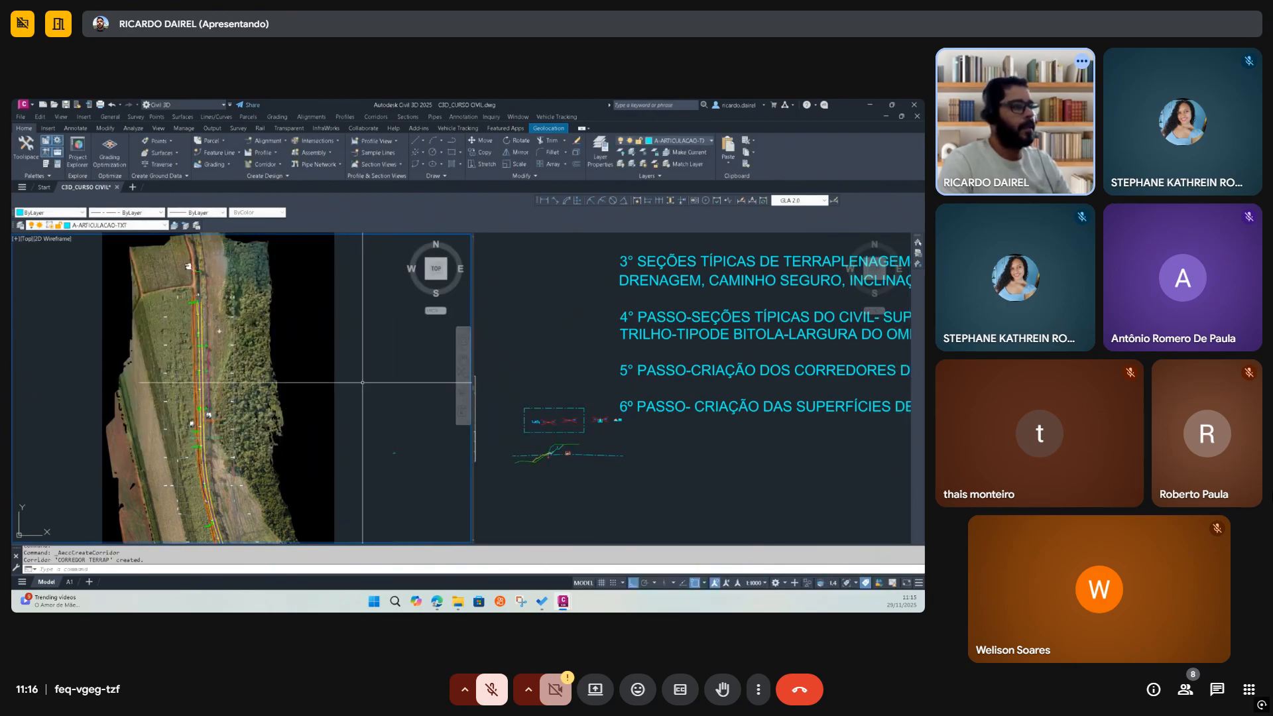
{"action": "scroll", "coordinate": [200, 416], "scroll_direction": "up", "scroll_amount": 5}
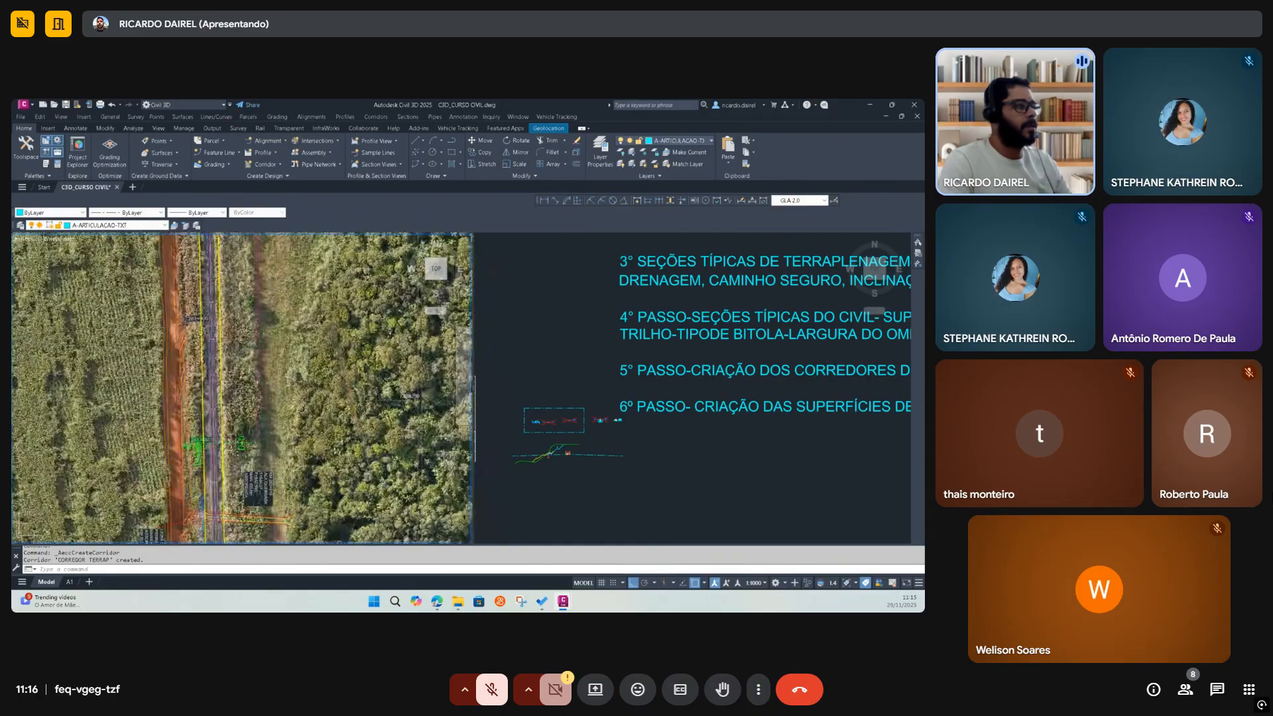
{"action": "scroll", "coordinate": [264, 391], "scroll_direction": "down", "scroll_amount": 2}
{"action": "left_click", "coordinate": [244, 392]}
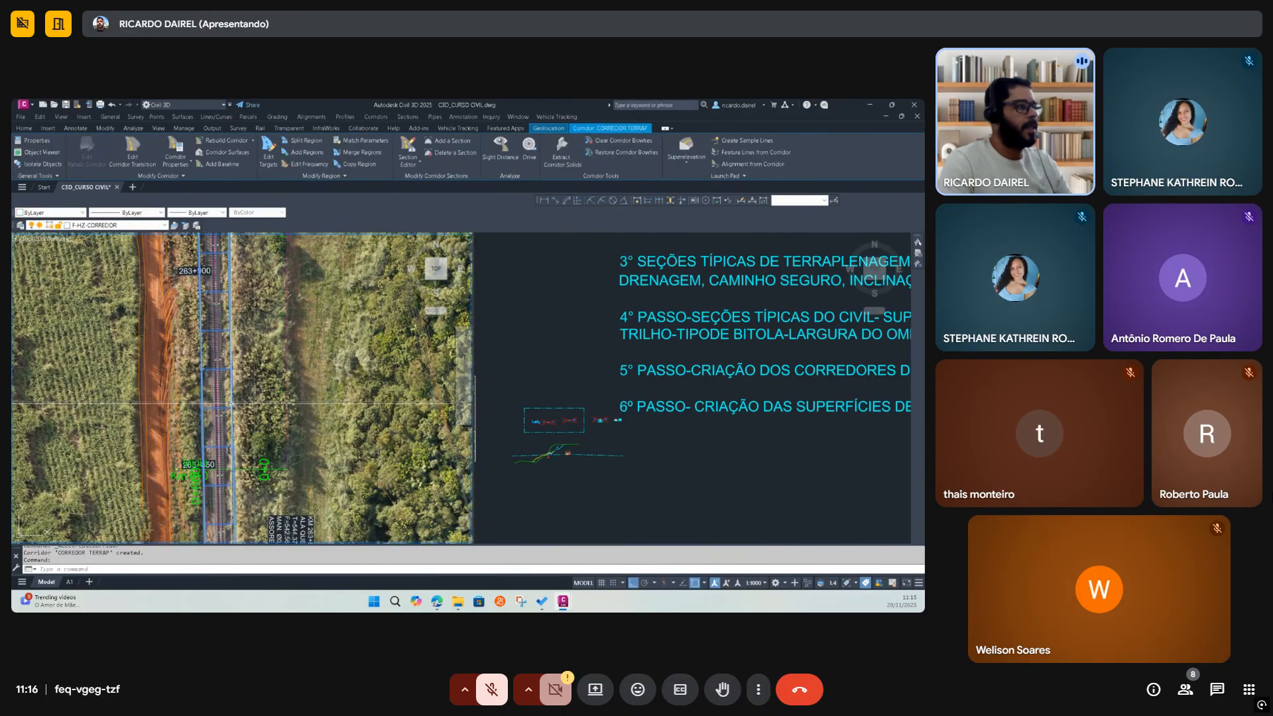
{"action": "scroll", "coordinate": [267, 396], "scroll_direction": "down", "scroll_amount": 2}
{"action": "middle_click_drag", "start_coordinate": [264, 504], "coordinate": [225, 355]}
{"action": "scroll", "coordinate": [219, 361], "scroll_direction": "up", "scroll_amount": 3}
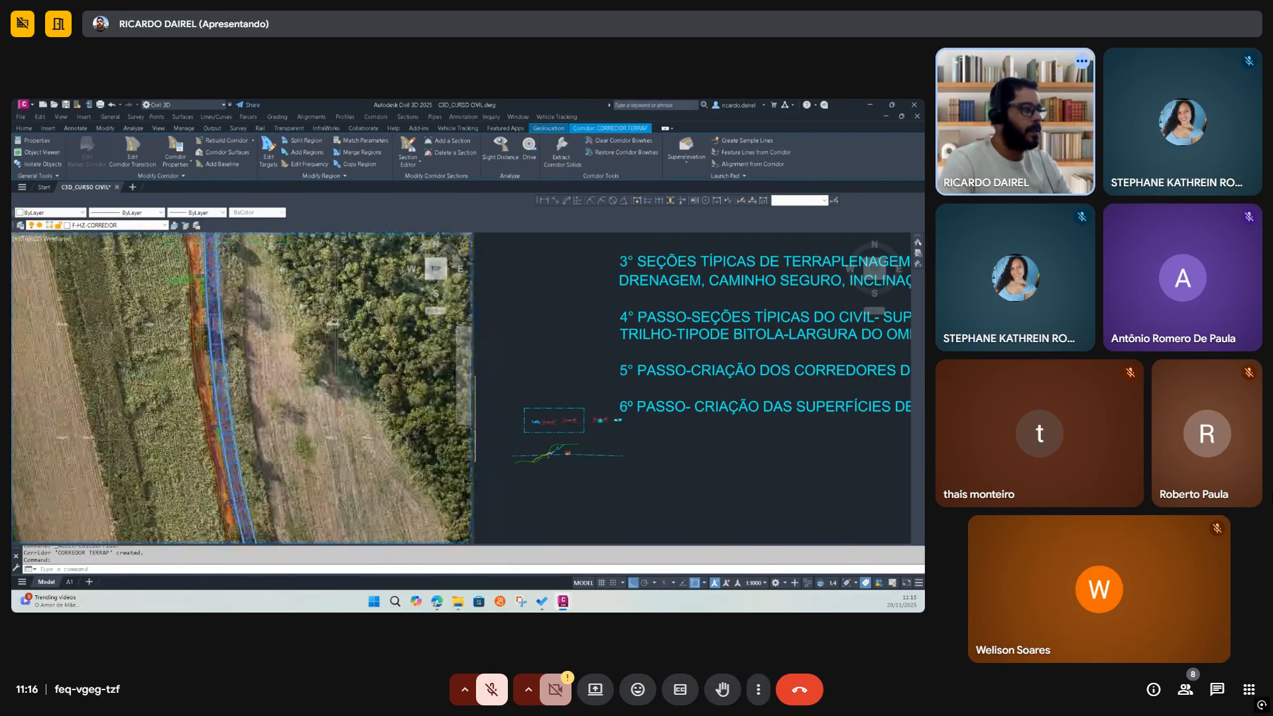
{"action": "scroll", "coordinate": [232, 336], "scroll_direction": "up", "scroll_amount": 2}
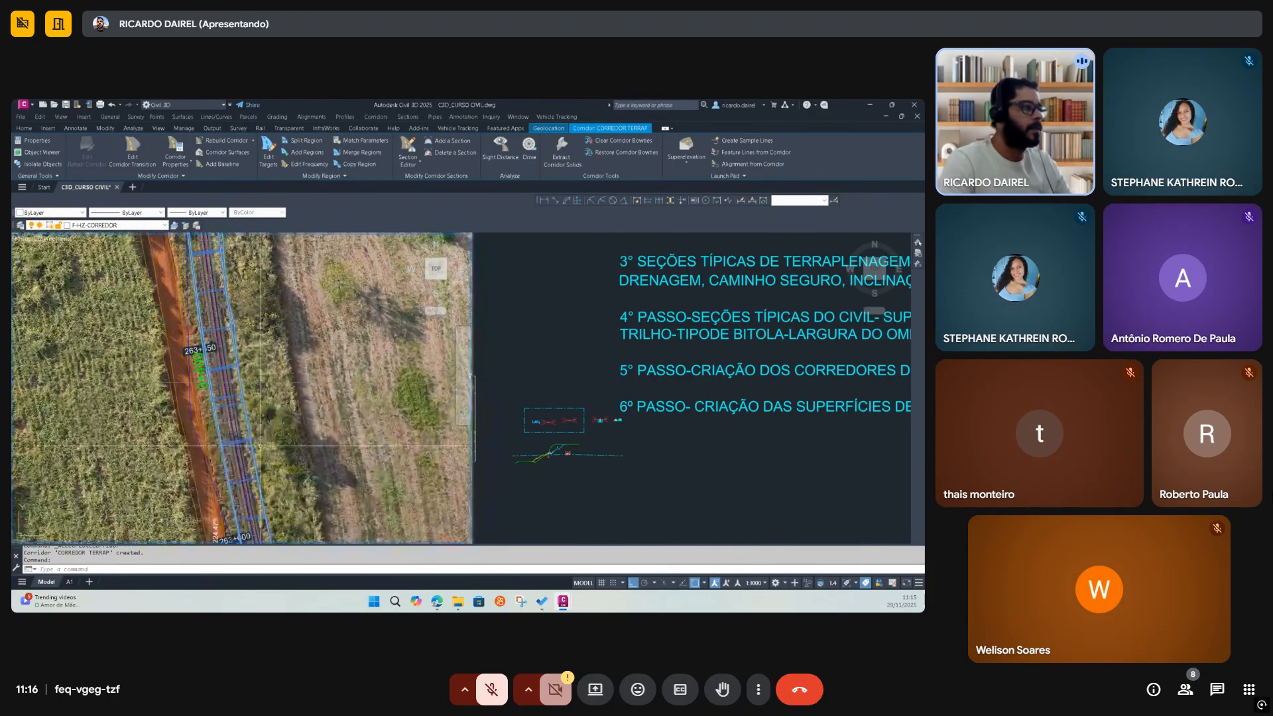
{"action": "middle_click_drag", "start_coordinate": [232, 335], "coordinate": [230, 329]}
{"action": "middle_click_drag", "start_coordinate": [259, 408], "coordinate": [238, 332]}
{"action": "middle_click_drag", "start_coordinate": [272, 469], "coordinate": [219, 305]}
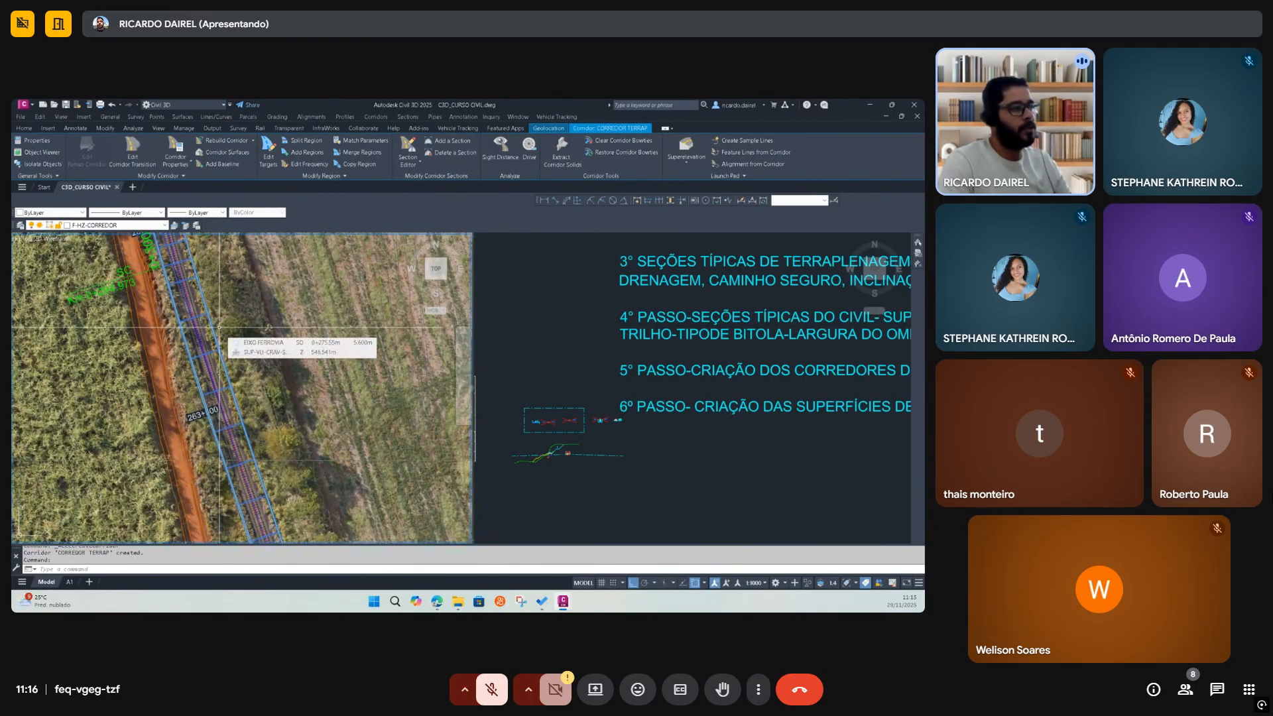
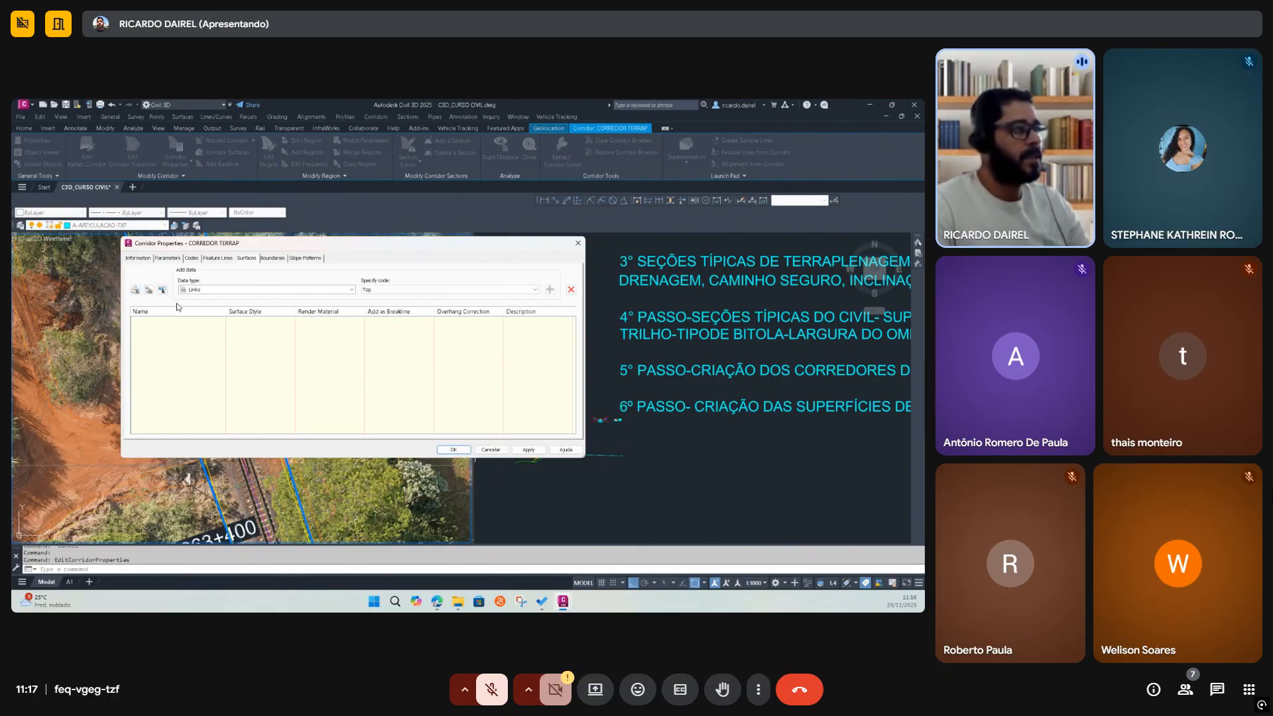
Create a surface for the corridor from the Datum link code and add those links as breaklines
{"action": "left_click", "coordinate": [134, 290]}
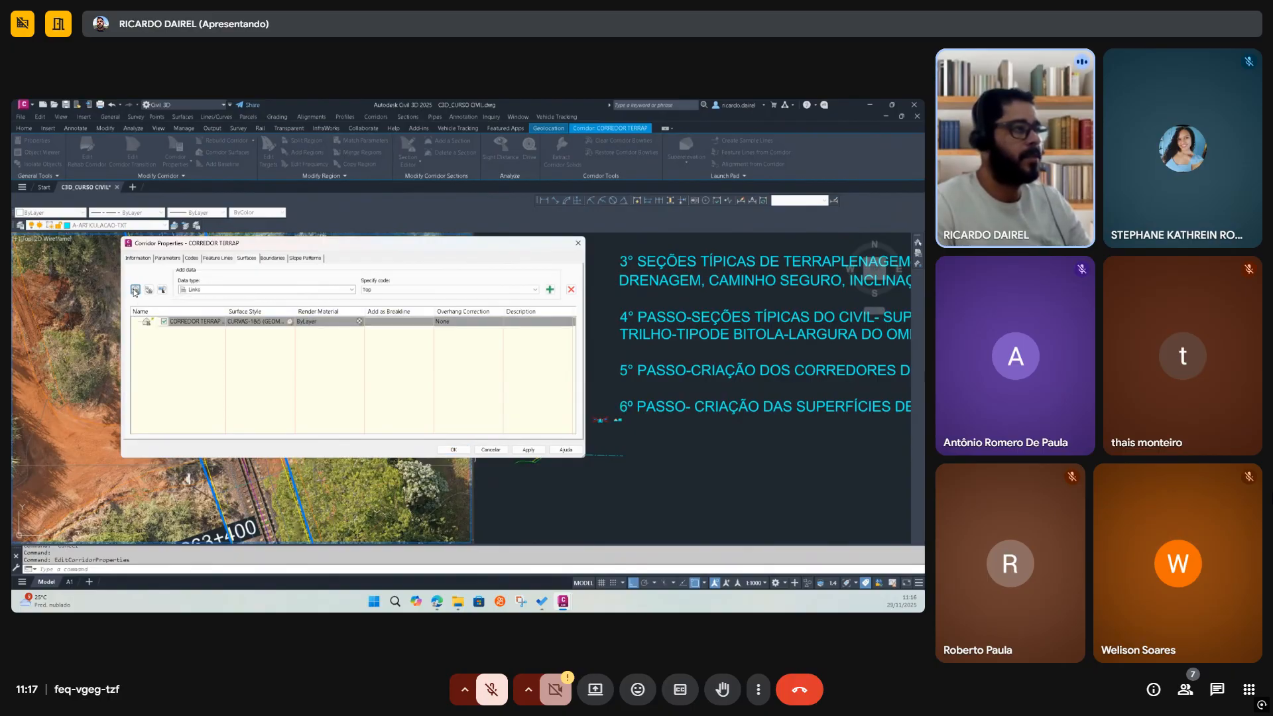
{"action": "left_click", "coordinate": [449, 290]}
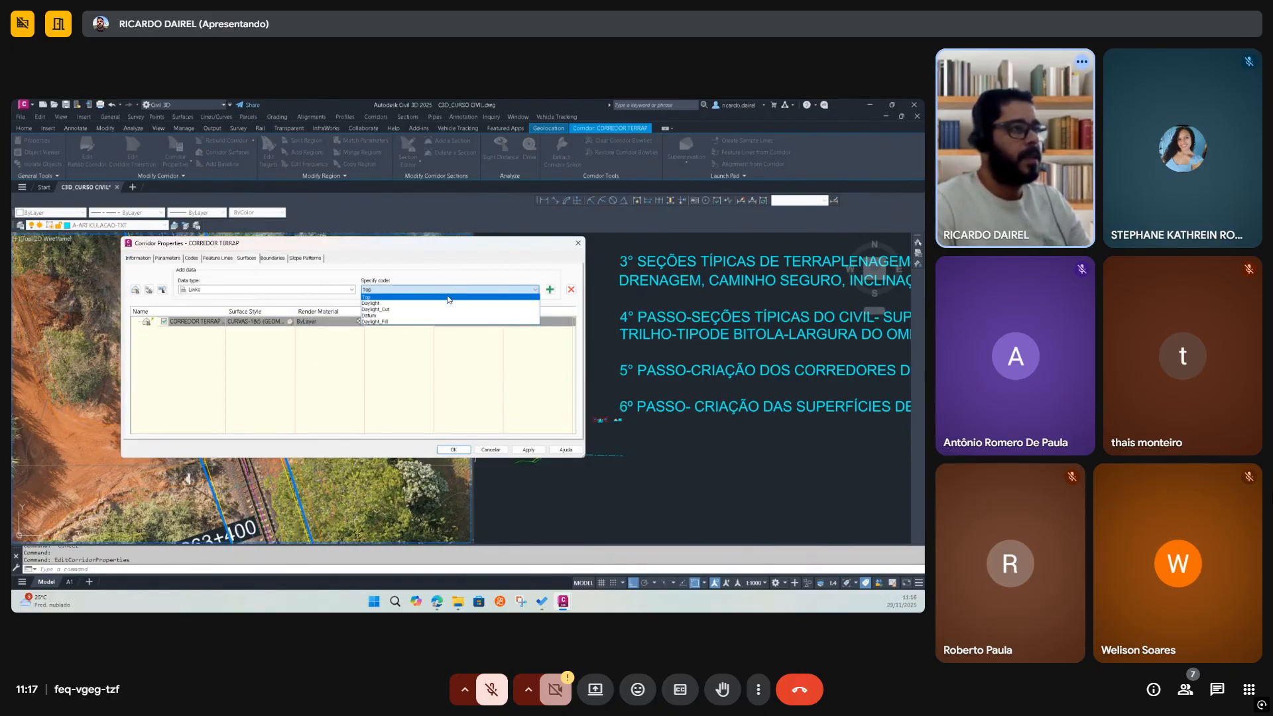
{"action": "left_click", "coordinate": [439, 316]}
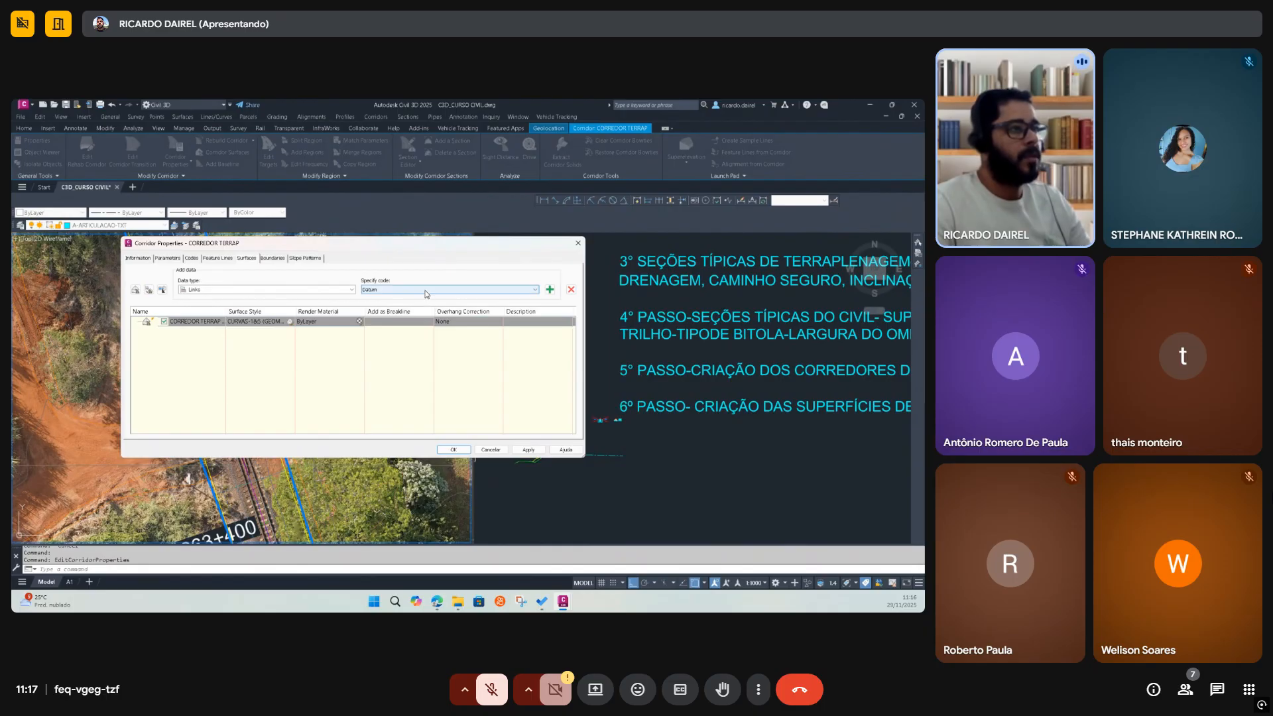
{"action": "left_click", "coordinate": [549, 290]}
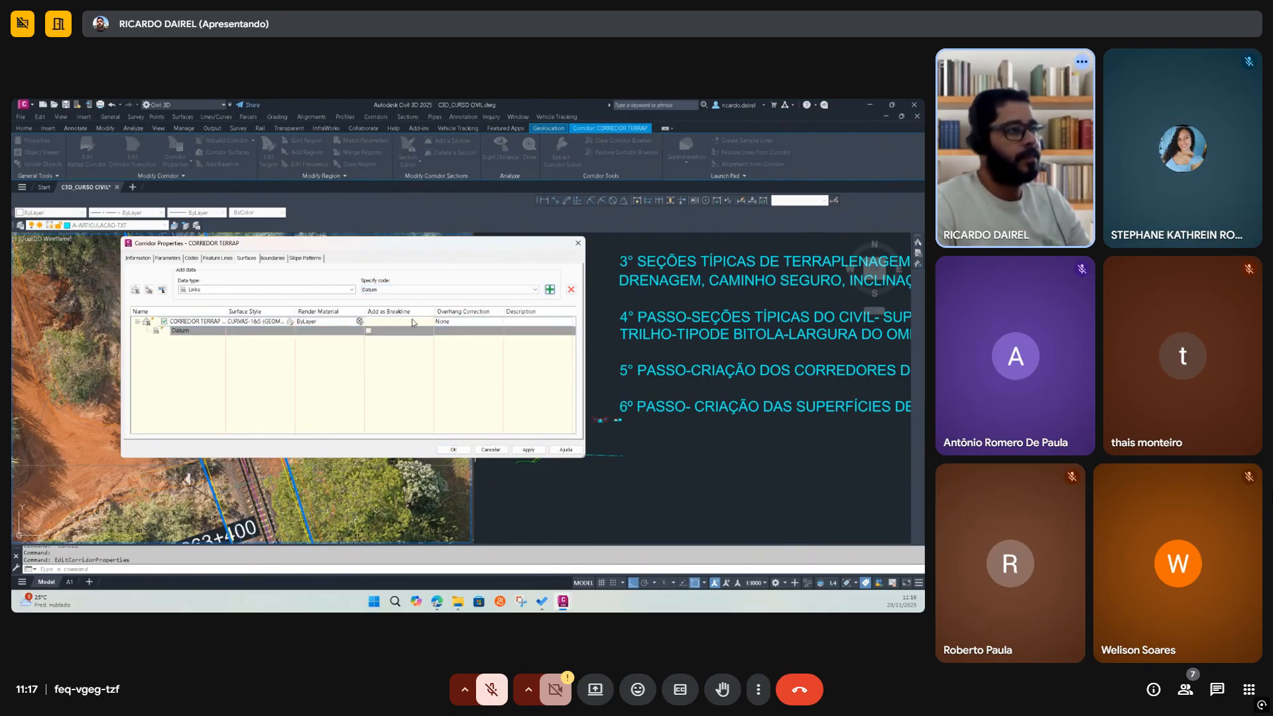
{"action": "left_click", "coordinate": [369, 329]}
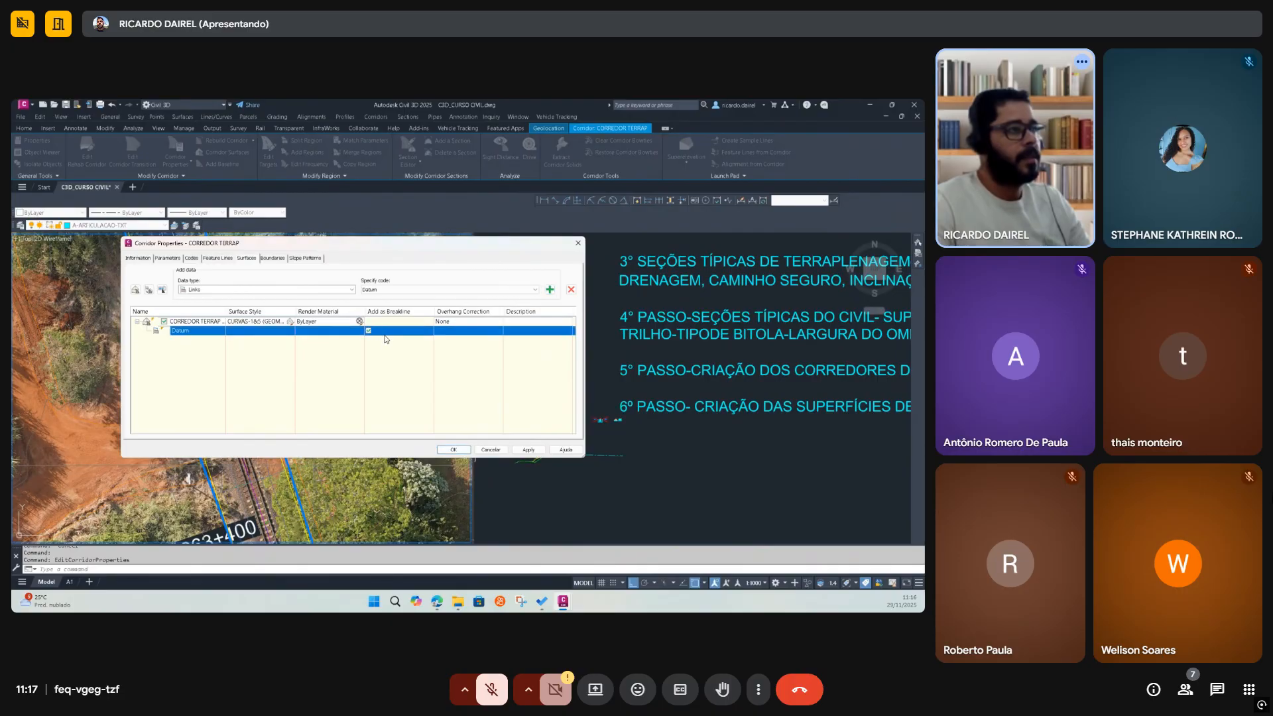
Set the corridor surface's overhang correction to Top Links, check its boundaries entry and accept the corridor properties
{"action": "left_click", "coordinate": [463, 322]}
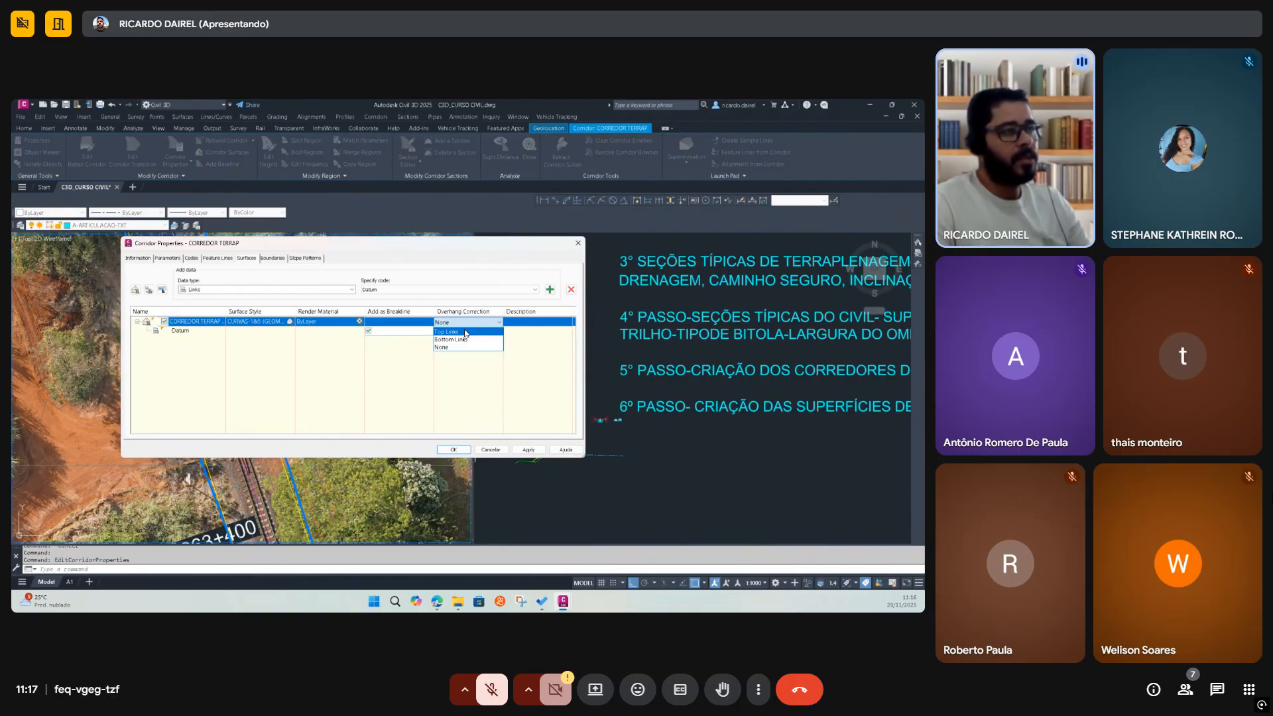
{"action": "left_click", "coordinate": [466, 332]}
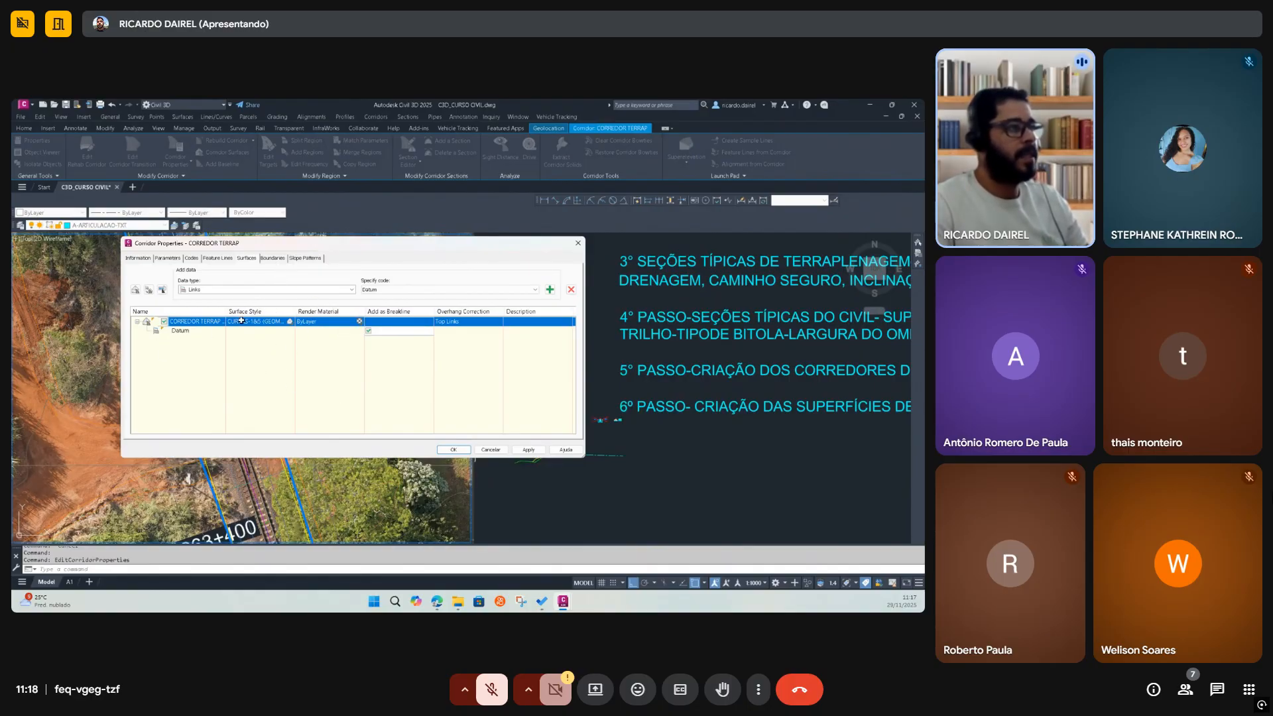
{"action": "left_click", "coordinate": [272, 258]}
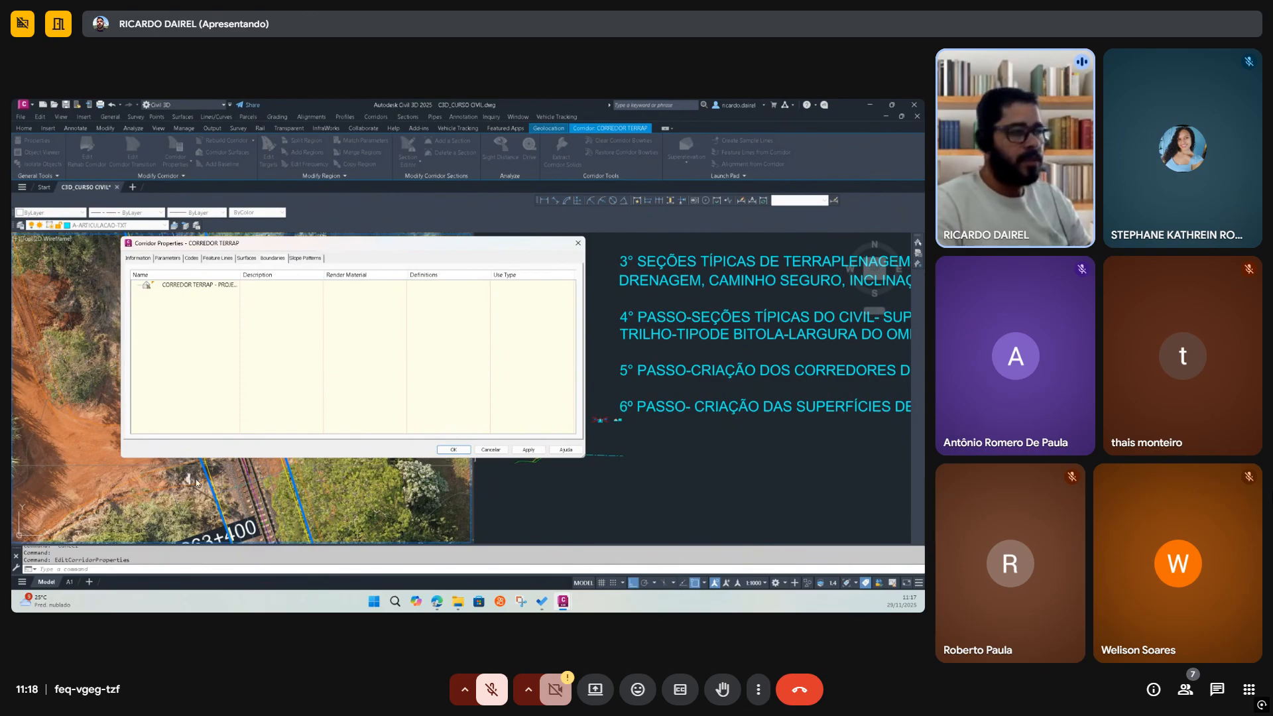
{"action": "left_click", "coordinate": [210, 287]}
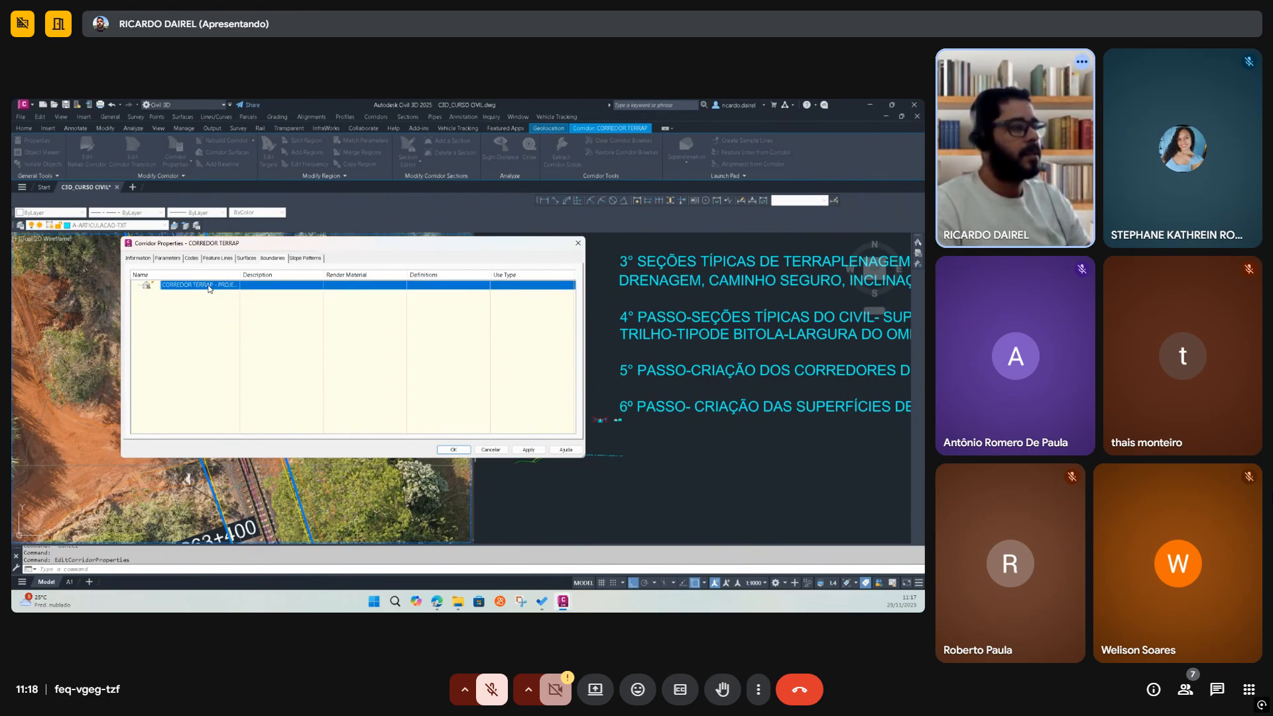
{"action": "left_click", "coordinate": [453, 450]}
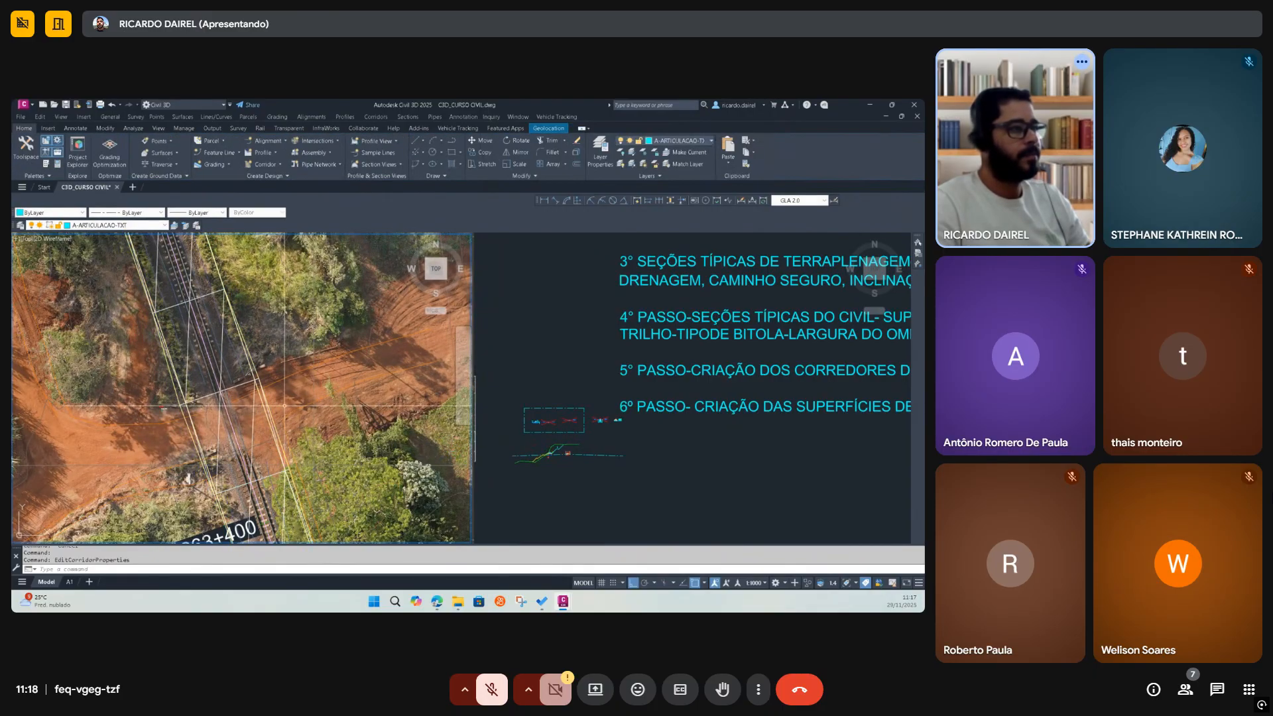
Select the generated corridor surface in plan and examine its triangulation along the railway stretch
{"action": "left_click", "coordinate": [255, 422]}
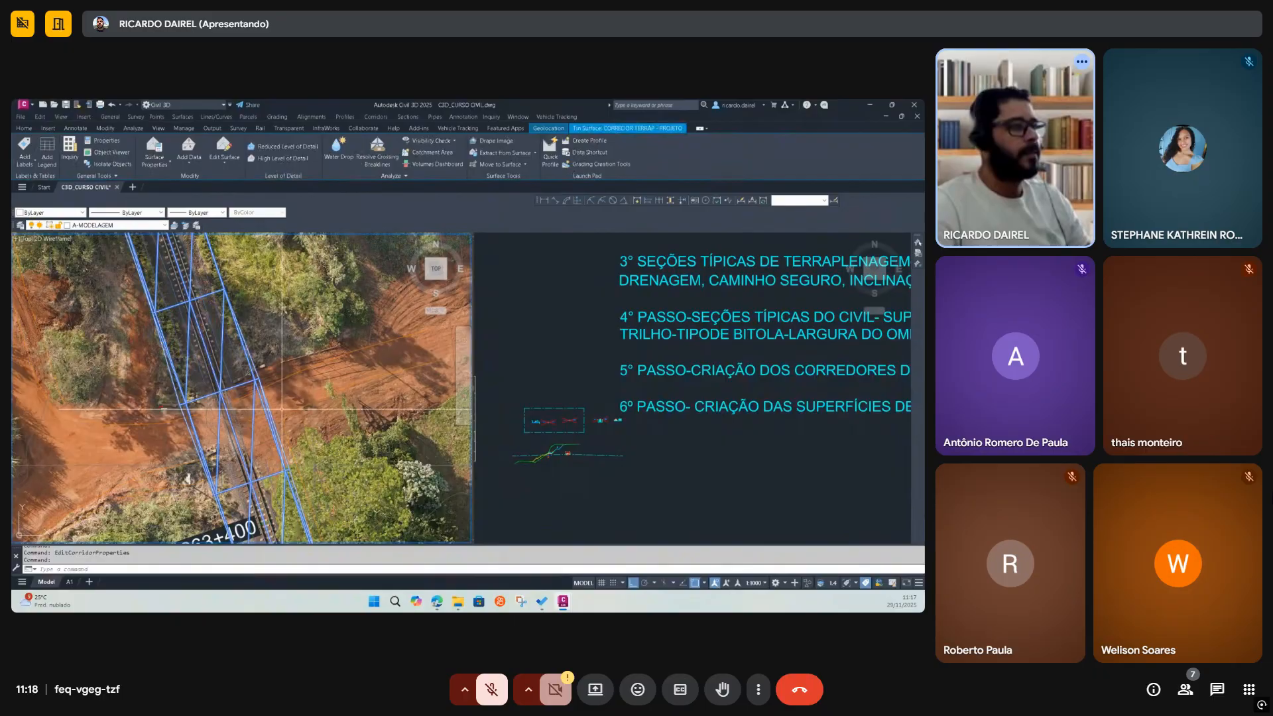
{"action": "scroll", "coordinate": [281, 424], "scroll_direction": "down", "scroll_amount": 3}
{"action": "scroll", "coordinate": [276, 434], "scroll_direction": "down", "scroll_amount": 2}
{"action": "scroll", "coordinate": [276, 433], "scroll_direction": "down", "scroll_amount": 3}
{"action": "scroll", "coordinate": [276, 434], "scroll_direction": "up", "scroll_amount": 6}
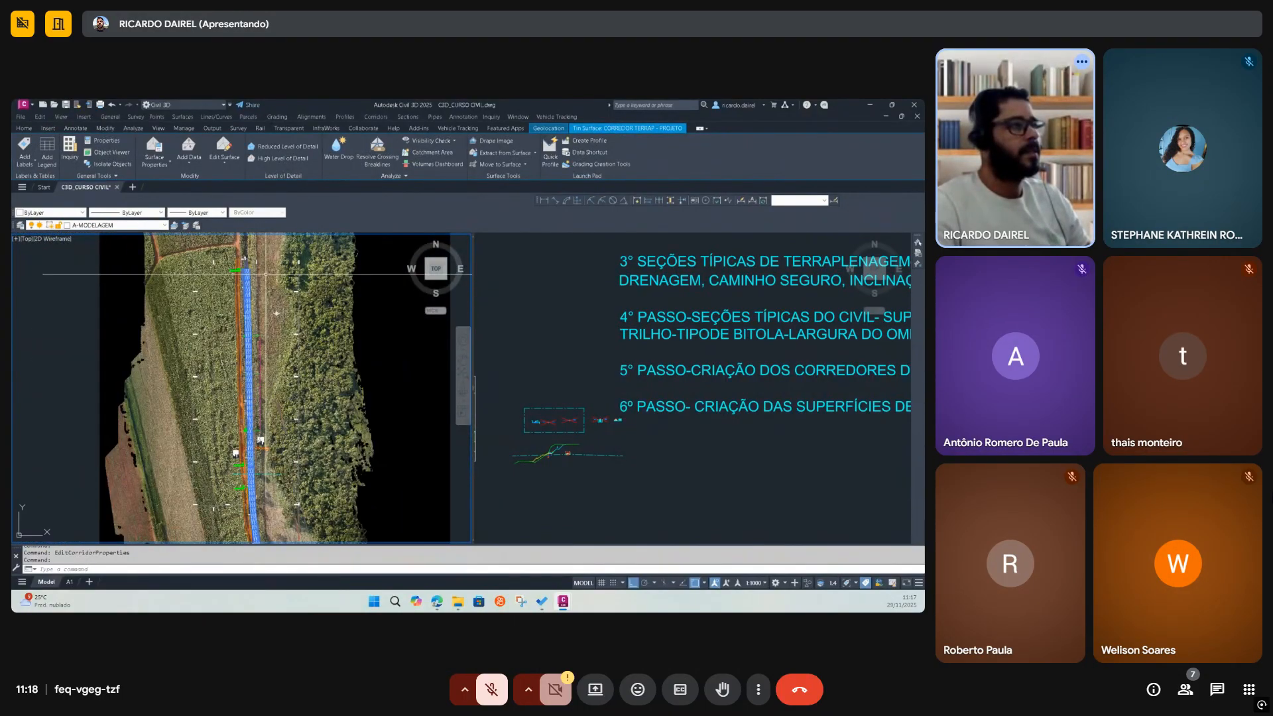
{"action": "scroll", "coordinate": [208, 323], "scroll_direction": "up", "scroll_amount": 2}
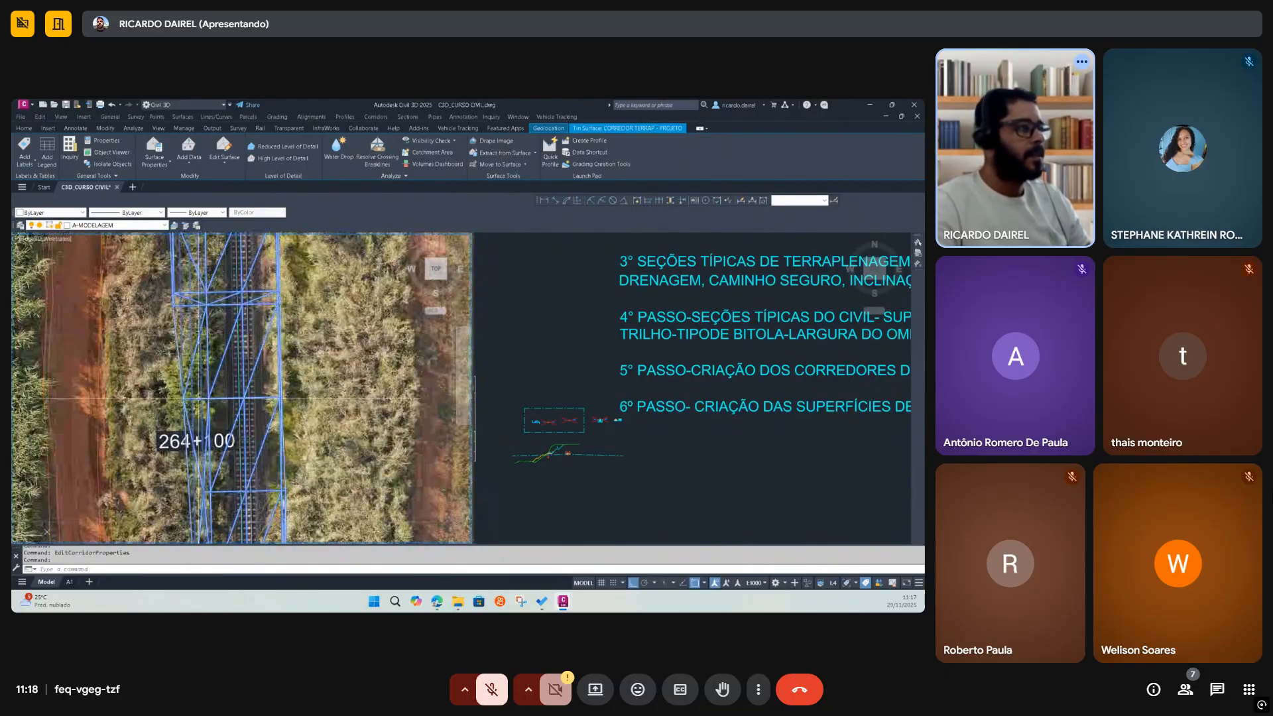
{"action": "scroll", "coordinate": [235, 382], "scroll_direction": "down", "scroll_amount": 2}
{"action": "scroll", "coordinate": [256, 474], "scroll_direction": "down", "scroll_amount": 5}
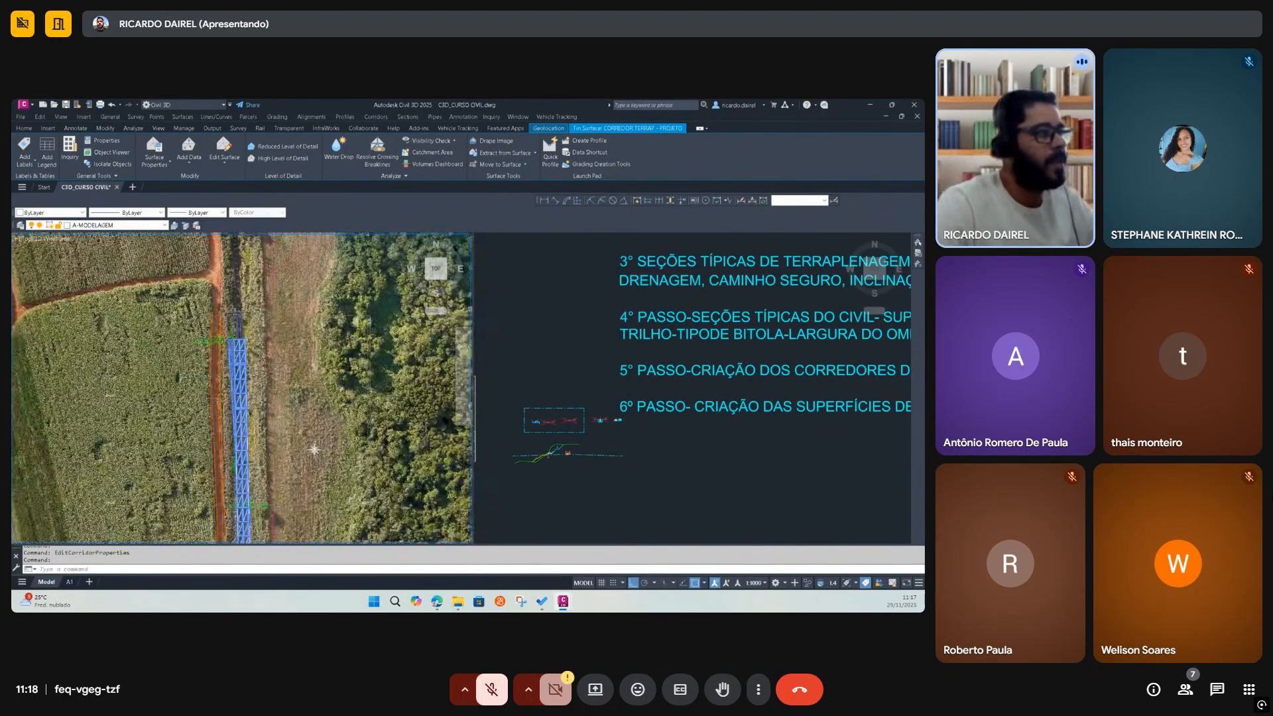
{"action": "scroll", "coordinate": [233, 345], "scroll_direction": "up", "scroll_amount": 5}
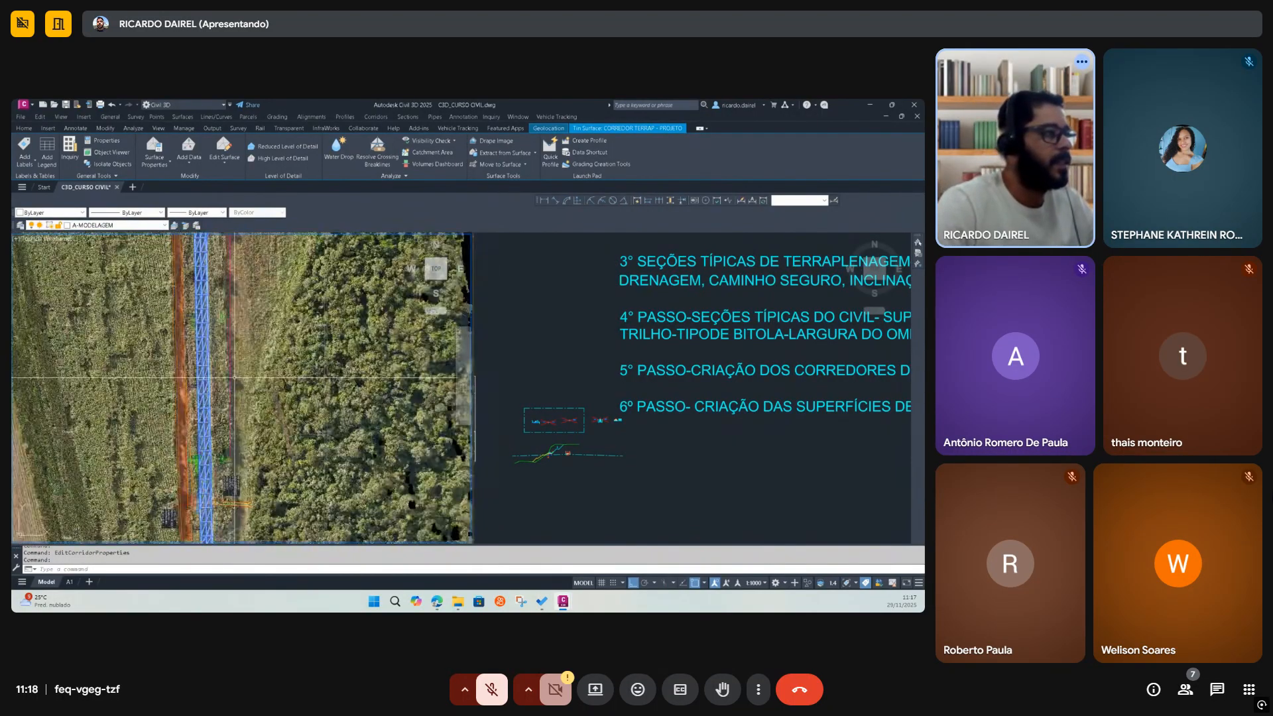
Edit the surface style CURVAS-1&5 (outros) of the existing terrain surface to display triangles in plan, and close the Toolspace
{"action": "key", "text": "Escape"}
{"action": "left_click", "coordinate": [257, 357]}
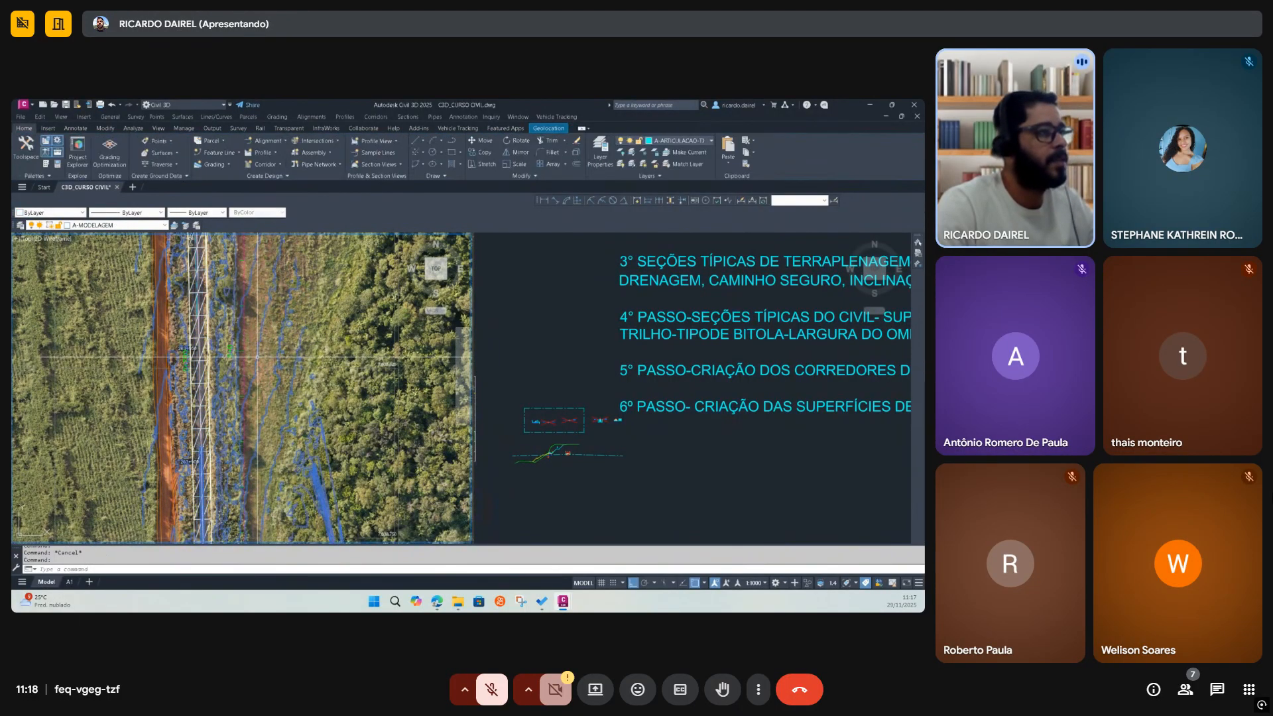
{"action": "left_click", "coordinate": [24, 129]}
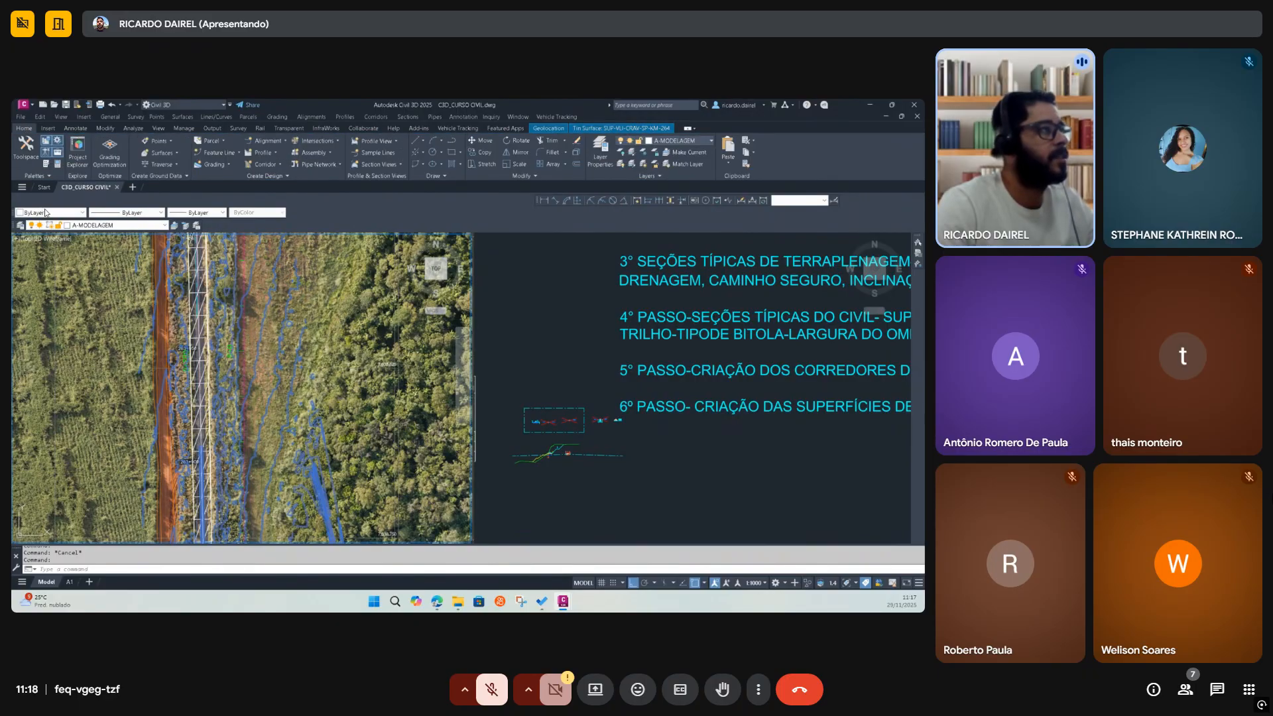
{"action": "left_click", "coordinate": [25, 147]}
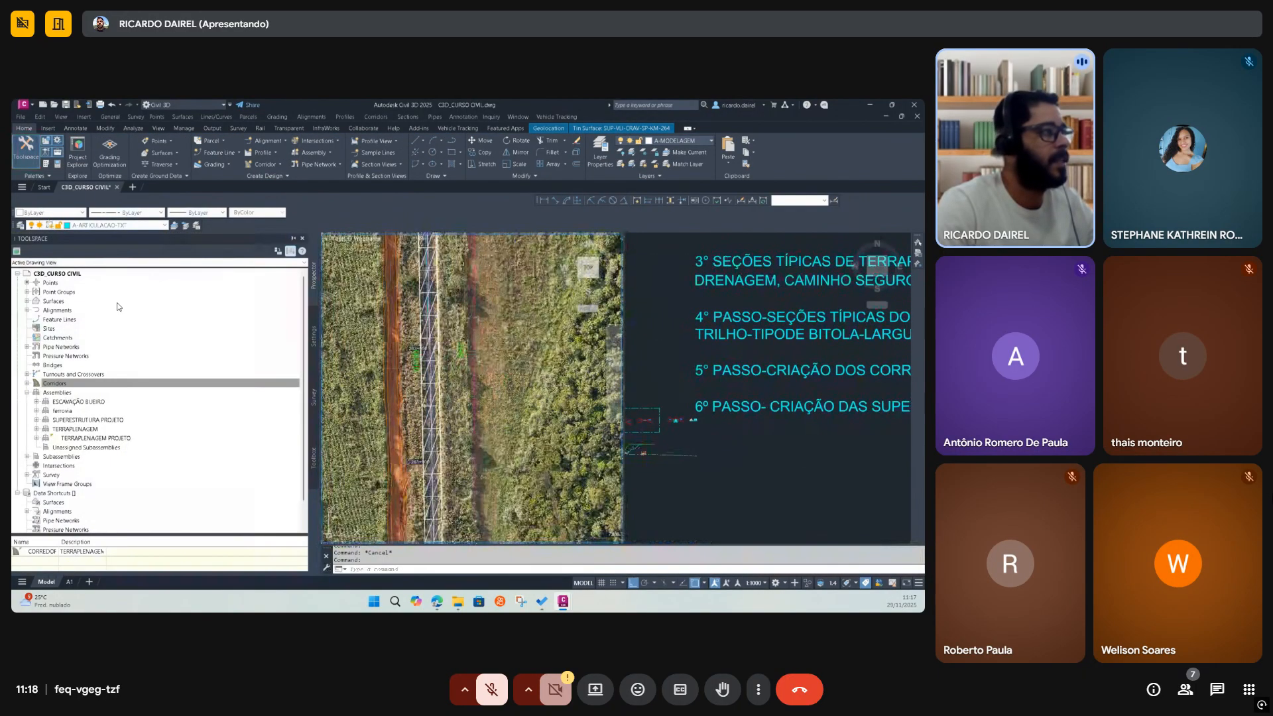
{"action": "left_click", "coordinate": [30, 302]}
{"action": "left_click", "coordinate": [91, 319]}
{"action": "right_click", "coordinate": [91, 320]}
{"action": "left_click", "coordinate": [132, 333]}
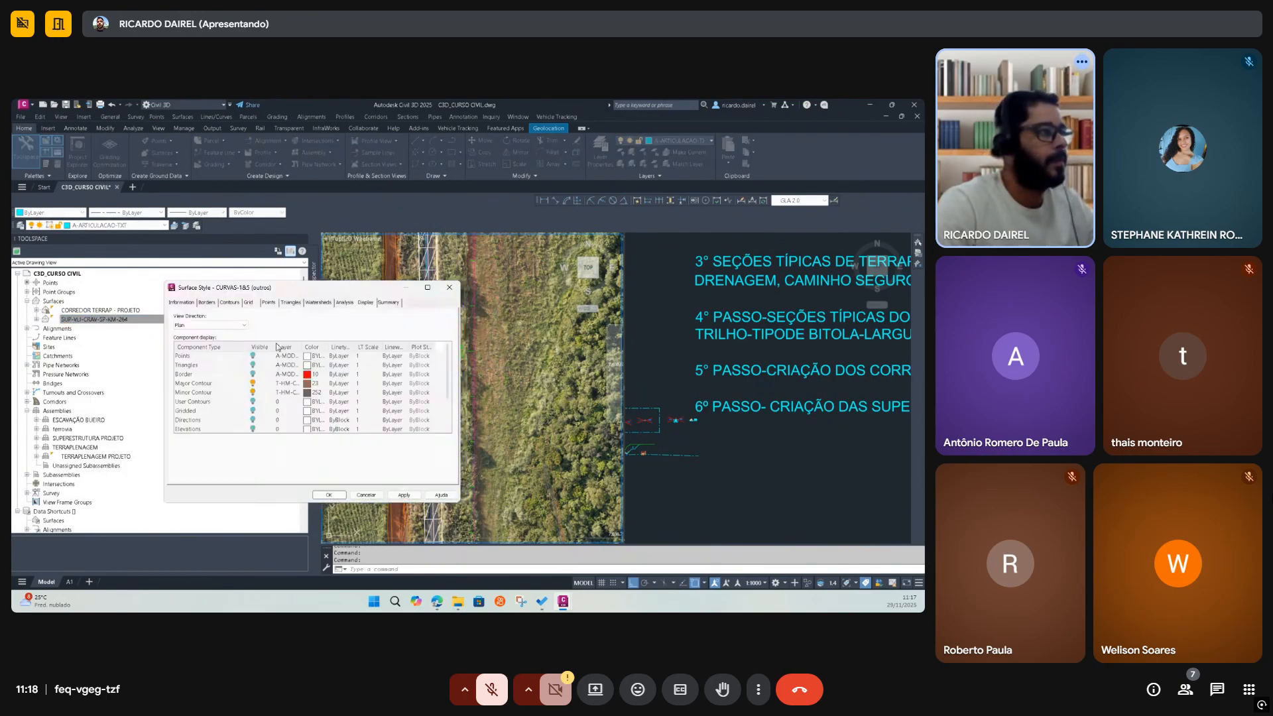
{"action": "left_click", "coordinate": [253, 365]}
{"action": "left_click", "coordinate": [328, 494]}
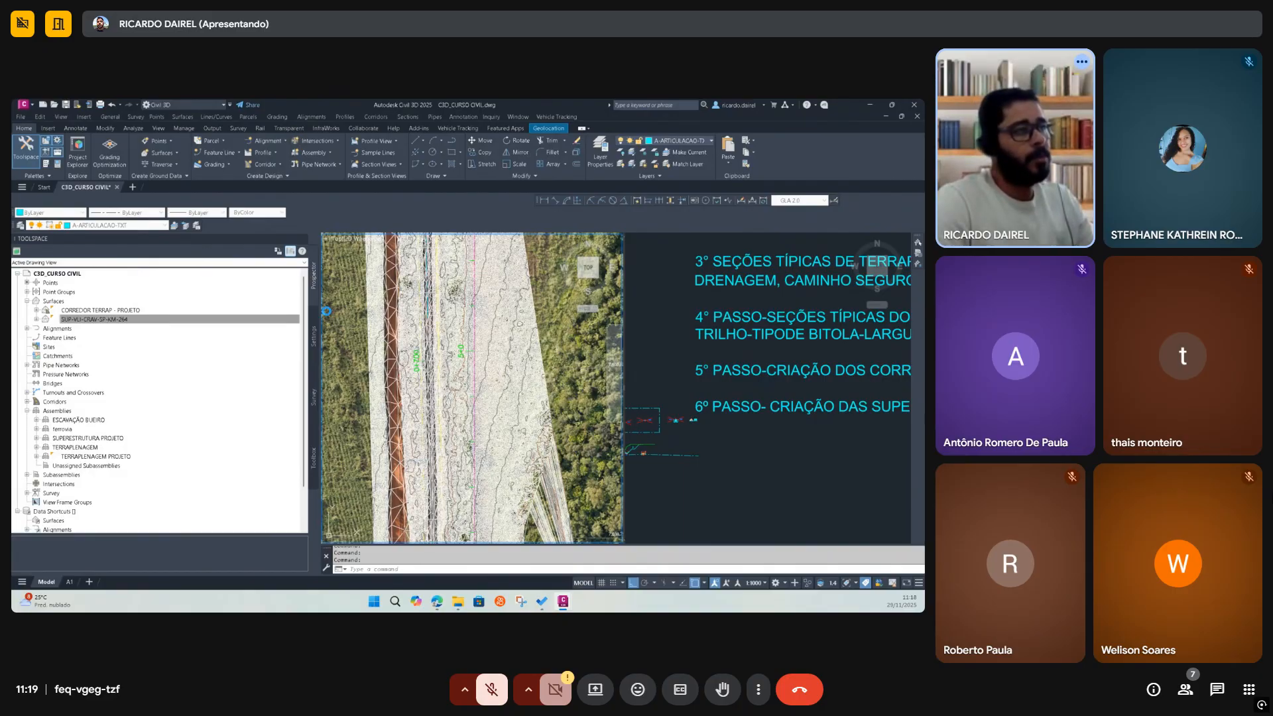
{"action": "left_click", "coordinate": [303, 239]}
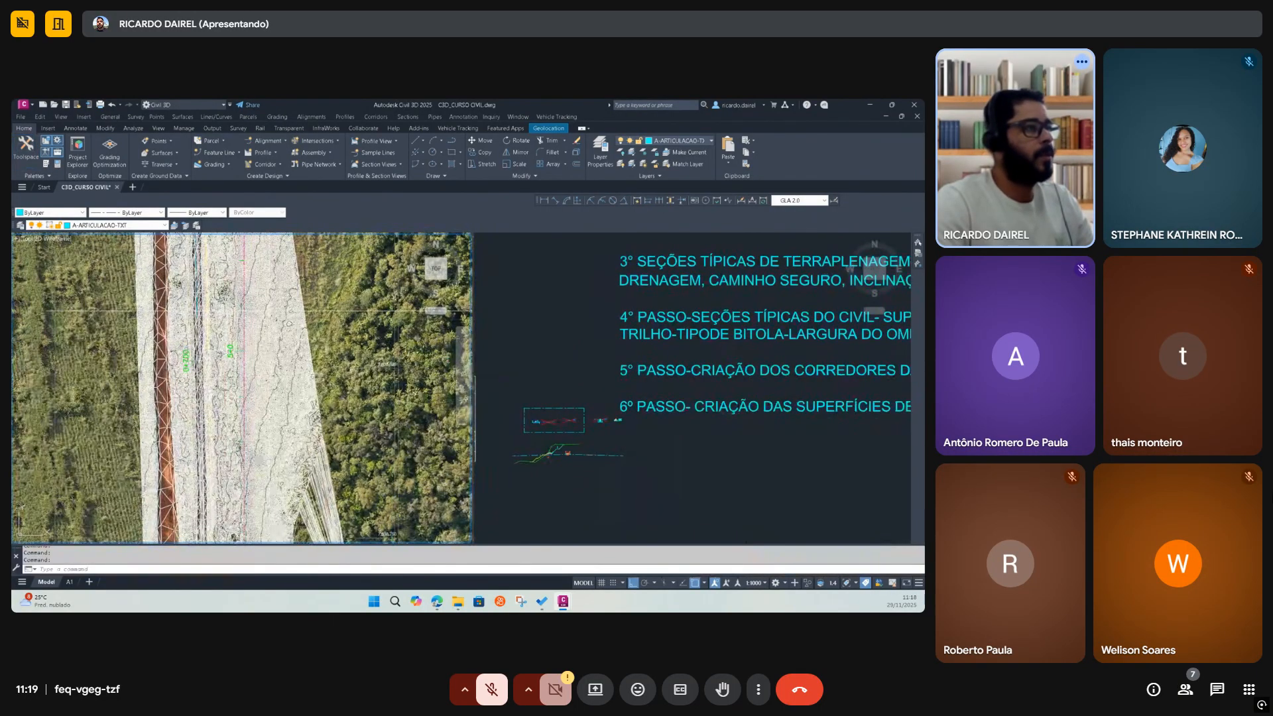
Select the existing terrain TIN surface in plan and examine its triangle density up close and across the whole strip
{"action": "mouse_move", "coordinate": [396, 326]}
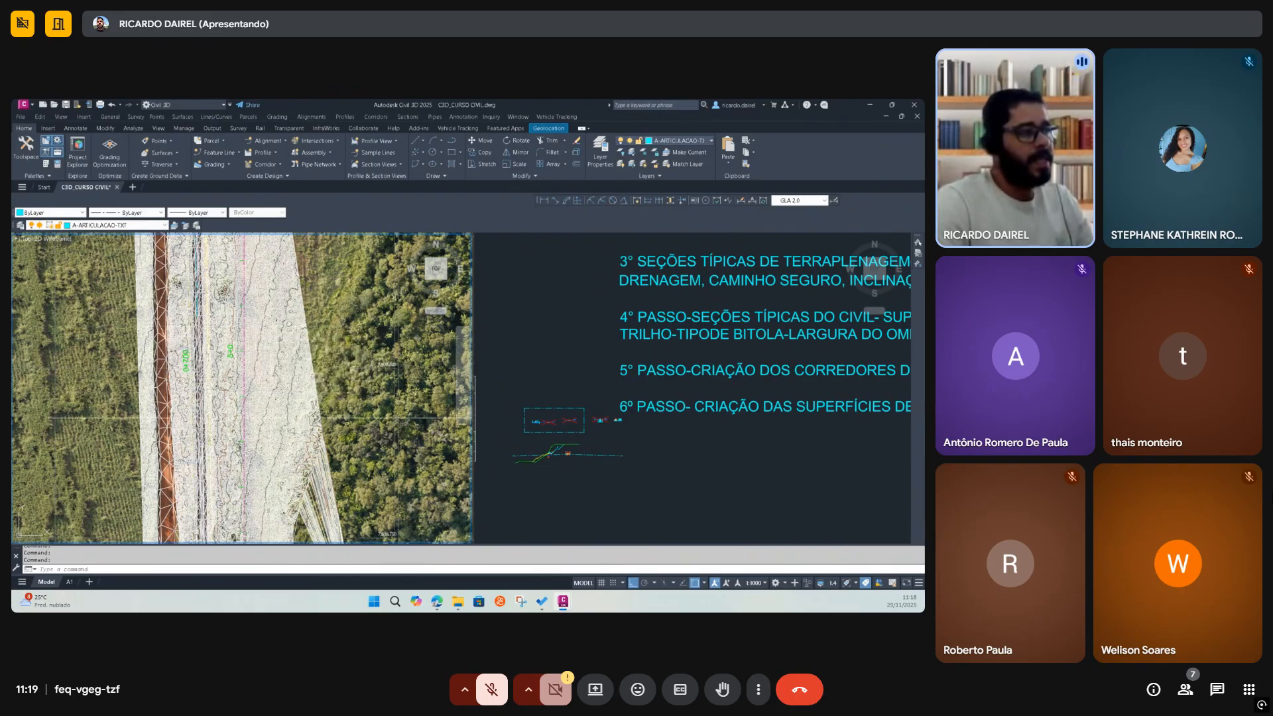
{"action": "scroll", "coordinate": [244, 439], "scroll_direction": "up", "scroll_amount": 8}
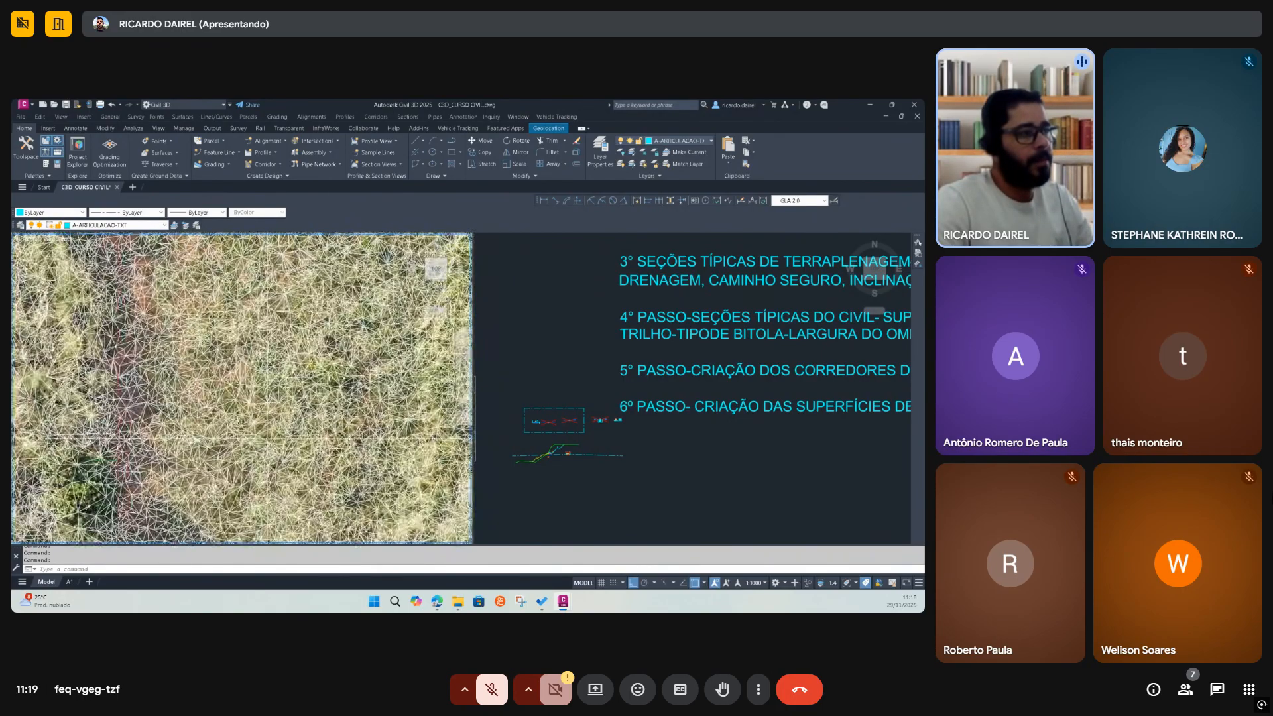
{"action": "scroll", "coordinate": [244, 431], "scroll_direction": "up", "scroll_amount": 2}
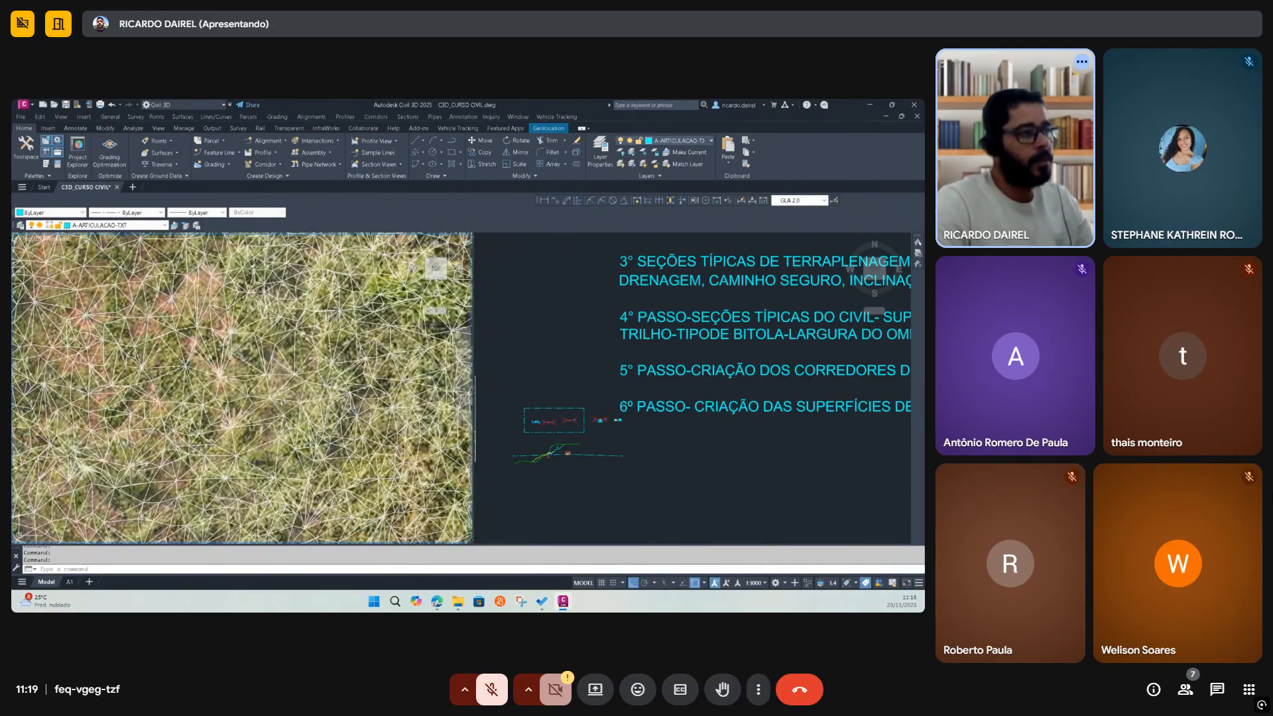
{"action": "left_click", "coordinate": [273, 399]}
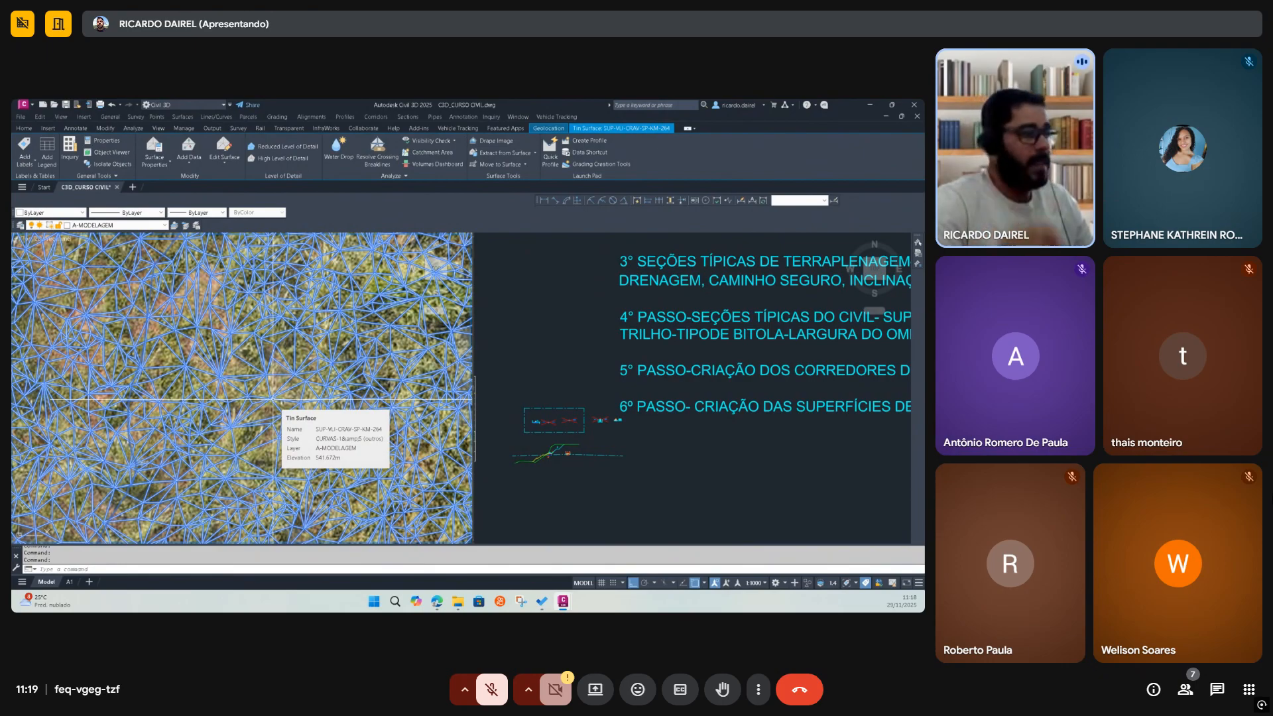
{"action": "scroll", "coordinate": [273, 400], "scroll_direction": "down", "scroll_amount": 2}
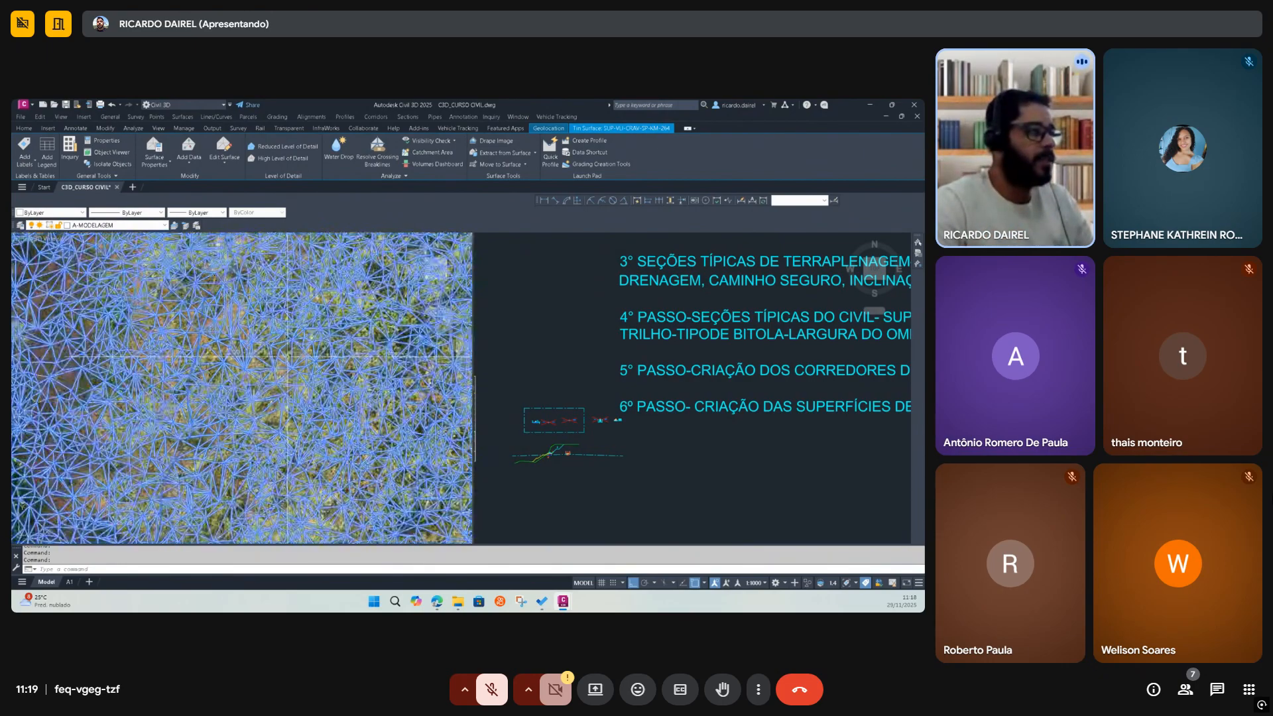
{"action": "scroll", "coordinate": [272, 379], "scroll_direction": "down", "scroll_amount": 2}
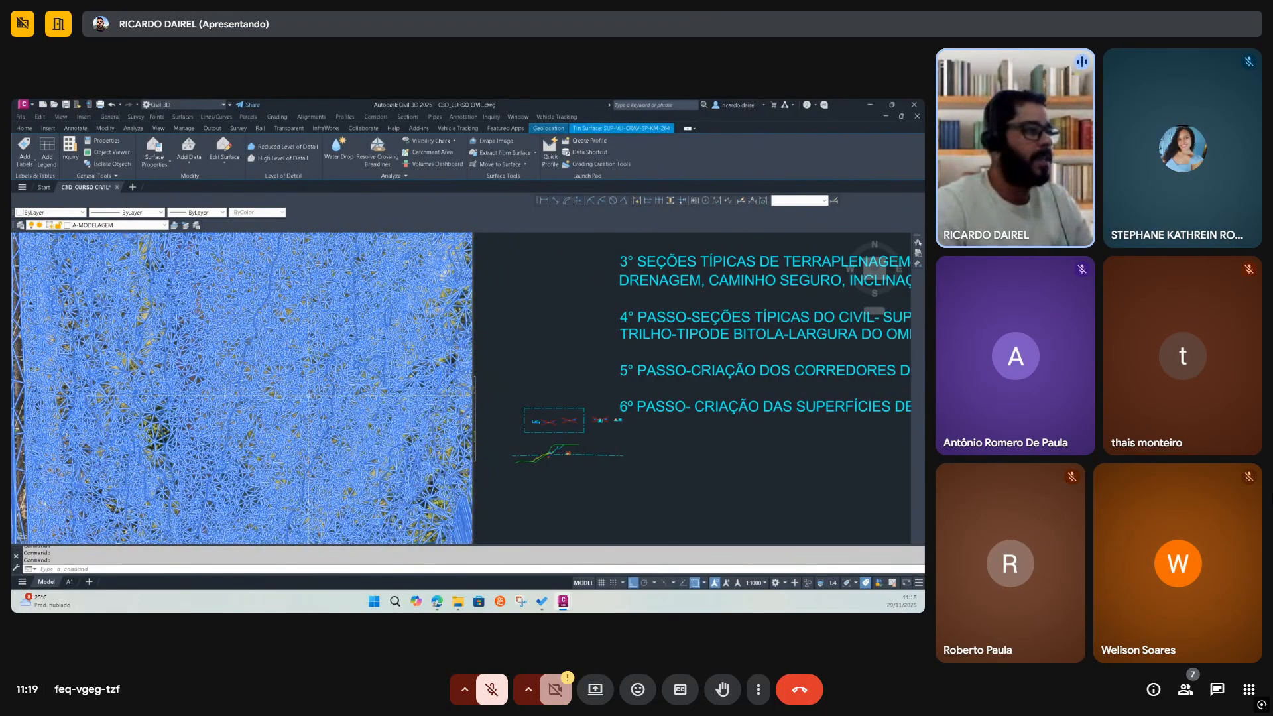
{"action": "scroll", "coordinate": [227, 408], "scroll_direction": "down", "scroll_amount": 2}
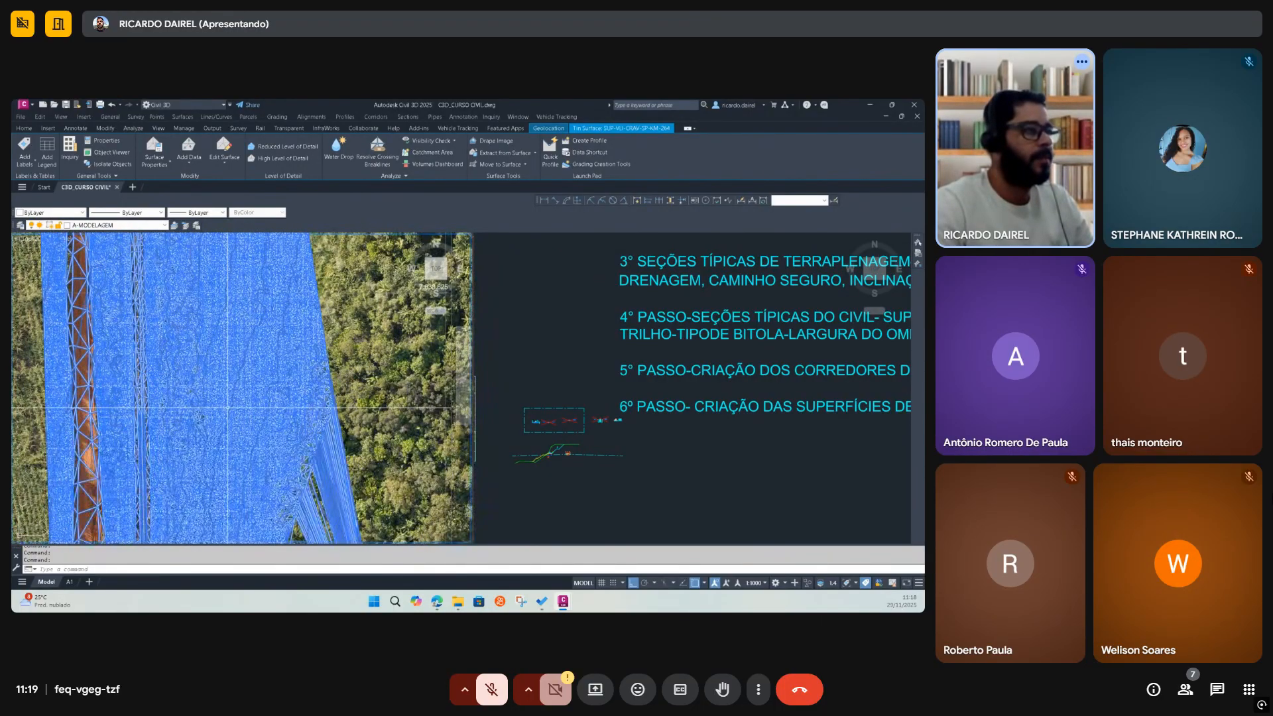
{"action": "scroll", "coordinate": [282, 419], "scroll_direction": "up", "scroll_amount": 1}
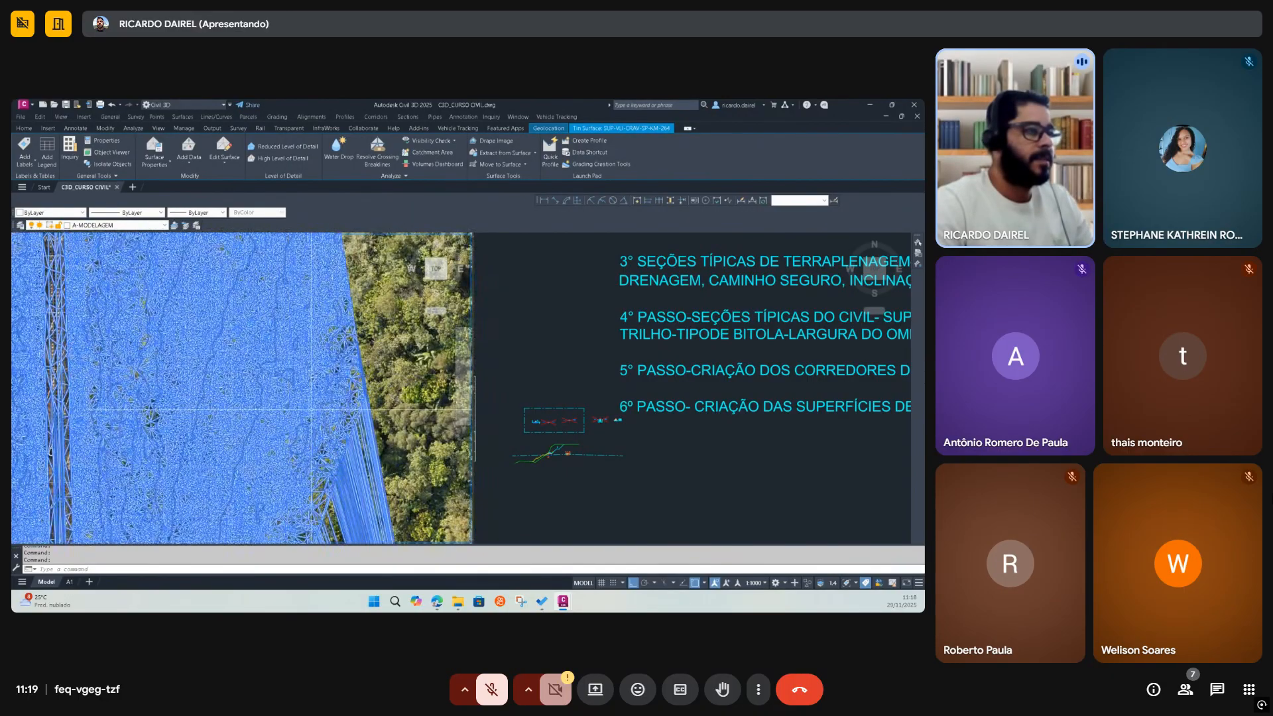
{"action": "scroll", "coordinate": [284, 418], "scroll_direction": "up", "scroll_amount": 2}
{"action": "scroll", "coordinate": [336, 398], "scroll_direction": "up", "scroll_amount": 2}
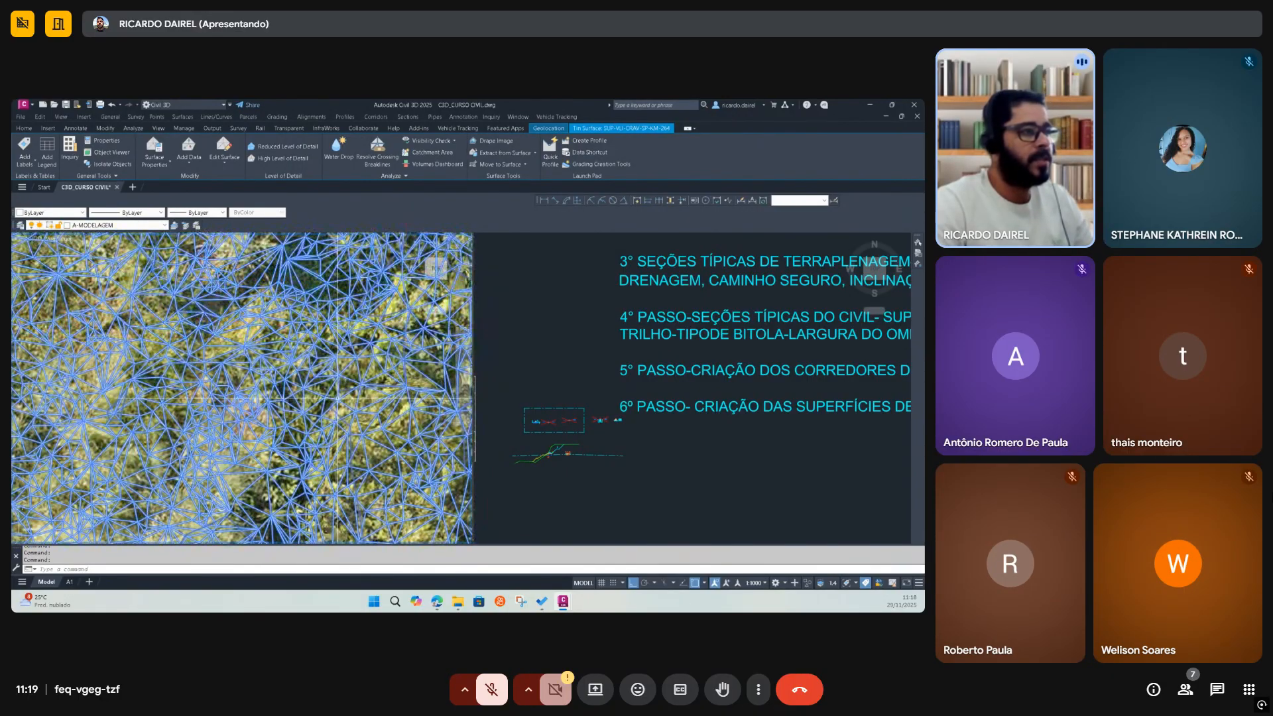
Examine the terrain surface's triangle mesh over the aerial image along the railway near station 263+900
{"action": "scroll", "coordinate": [336, 397], "scroll_direction": "down", "scroll_amount": 3}
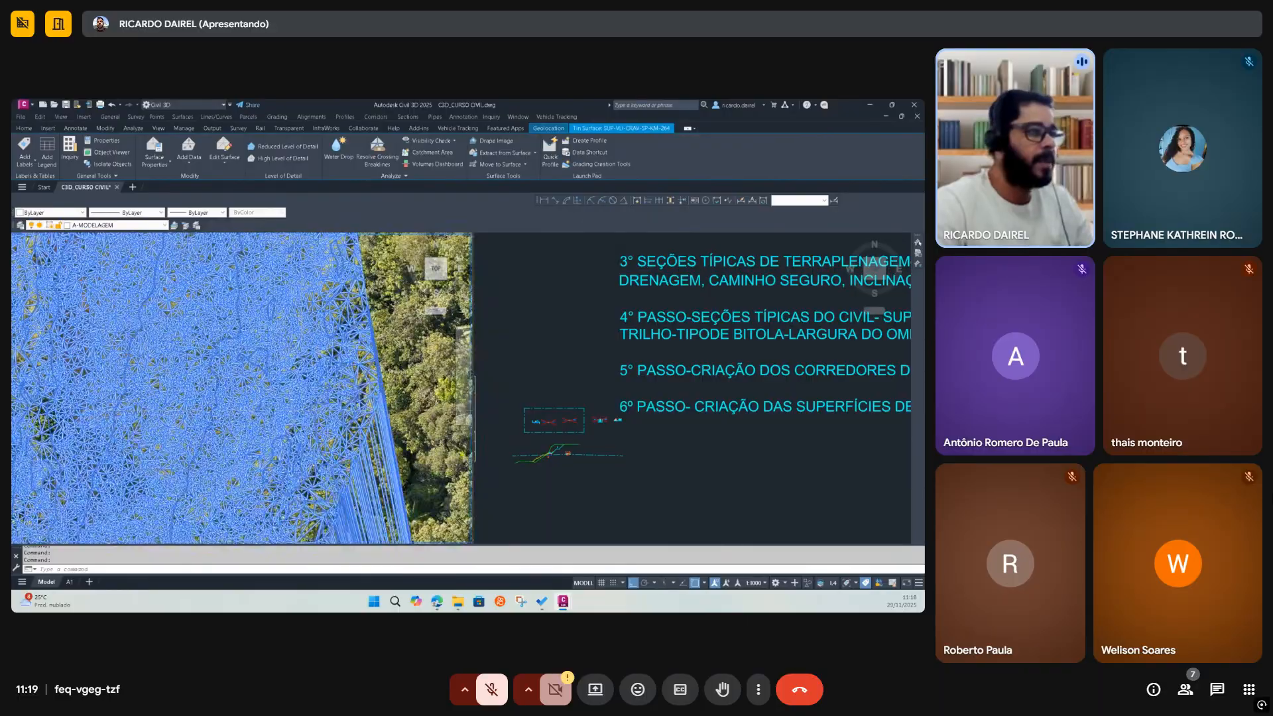
{"action": "scroll", "coordinate": [302, 410], "scroll_direction": "down", "scroll_amount": 3}
{"action": "scroll", "coordinate": [301, 411], "scroll_direction": "down", "scroll_amount": 2}
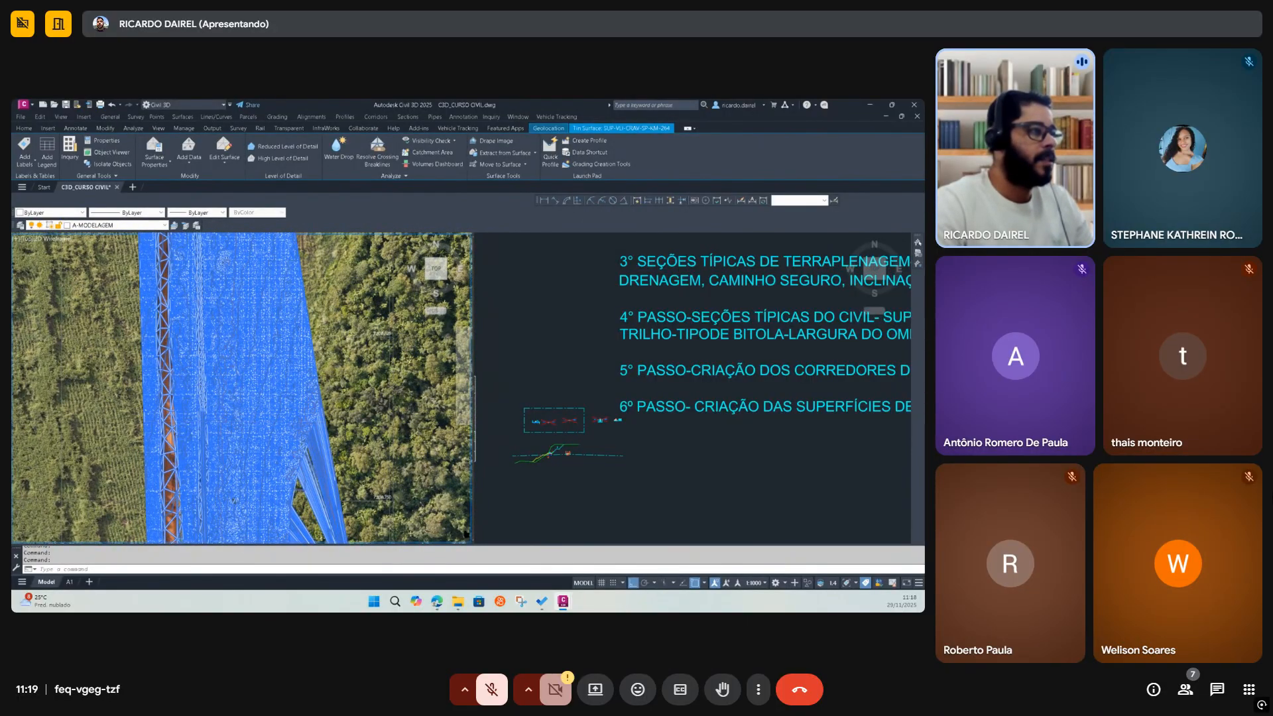
{"action": "scroll", "coordinate": [173, 397], "scroll_direction": "up", "scroll_amount": 5}
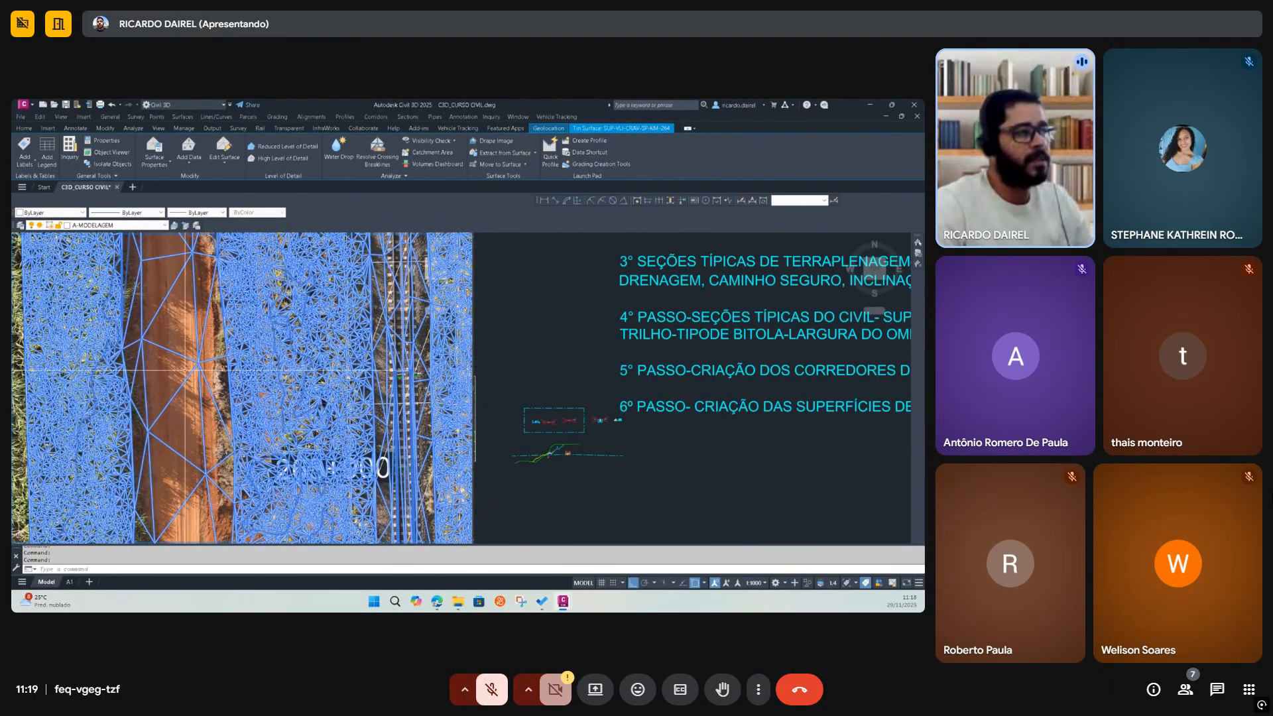
{"action": "scroll", "coordinate": [168, 392], "scroll_direction": "down", "scroll_amount": 2}
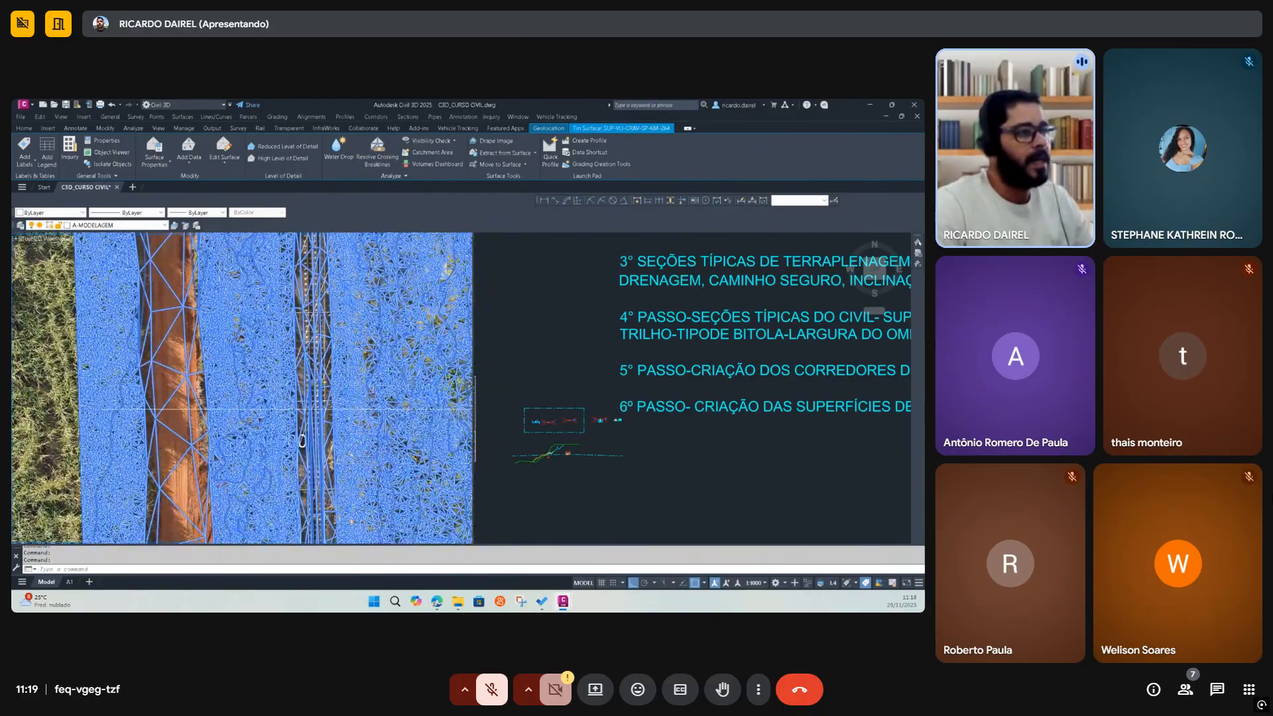
{"action": "scroll", "coordinate": [328, 406], "scroll_direction": "up", "scroll_amount": 3}
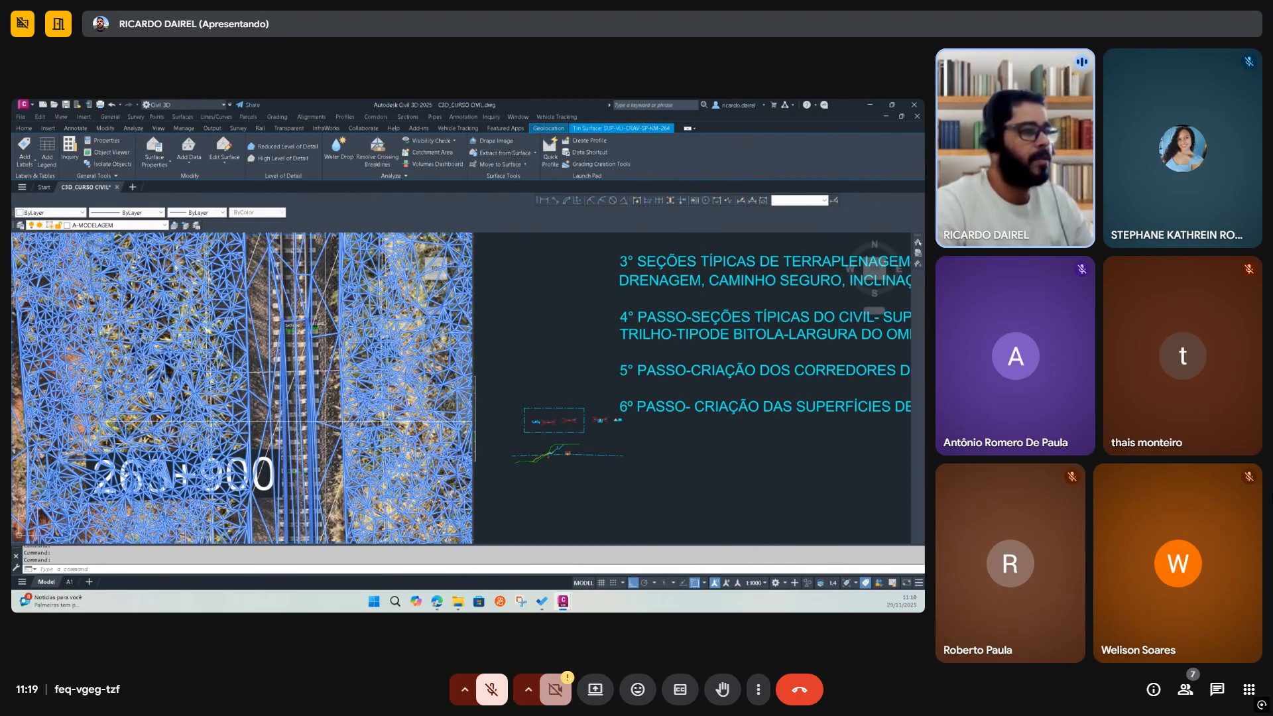
{"action": "scroll", "coordinate": [312, 398], "scroll_direction": "down", "scroll_amount": 1}
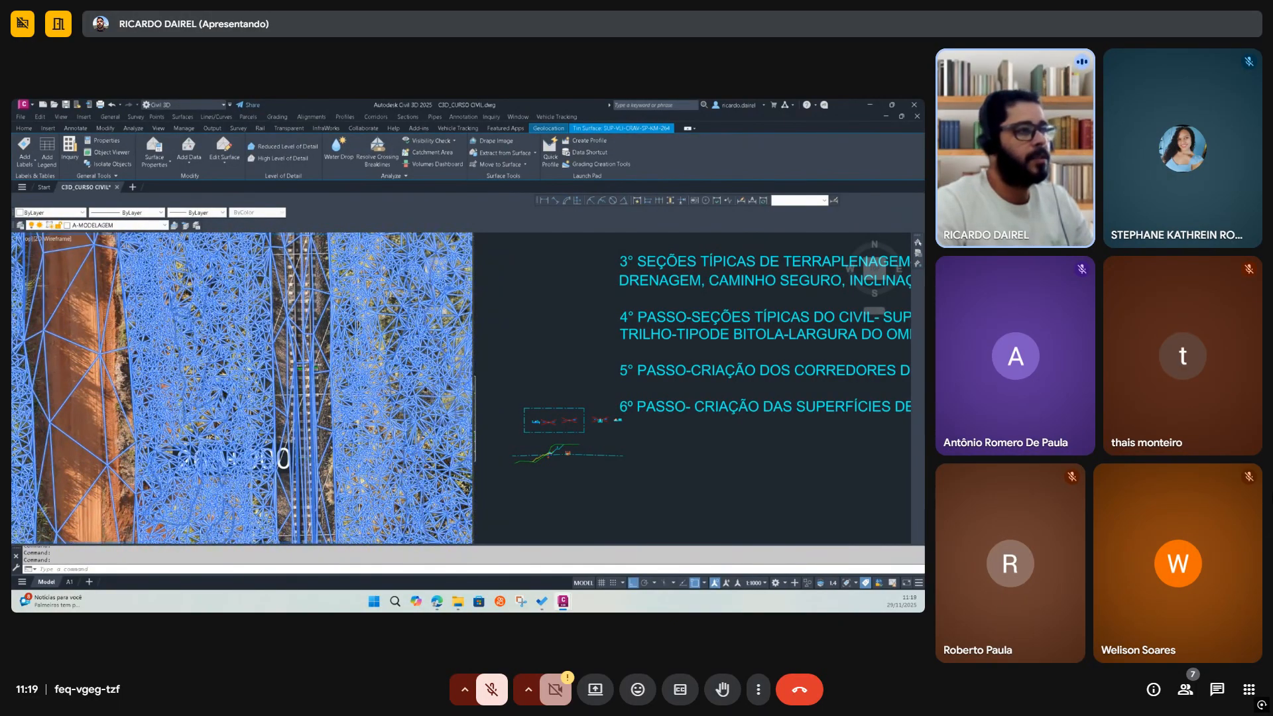
{"action": "scroll", "coordinate": [272, 382], "scroll_direction": "up", "scroll_amount": 2}
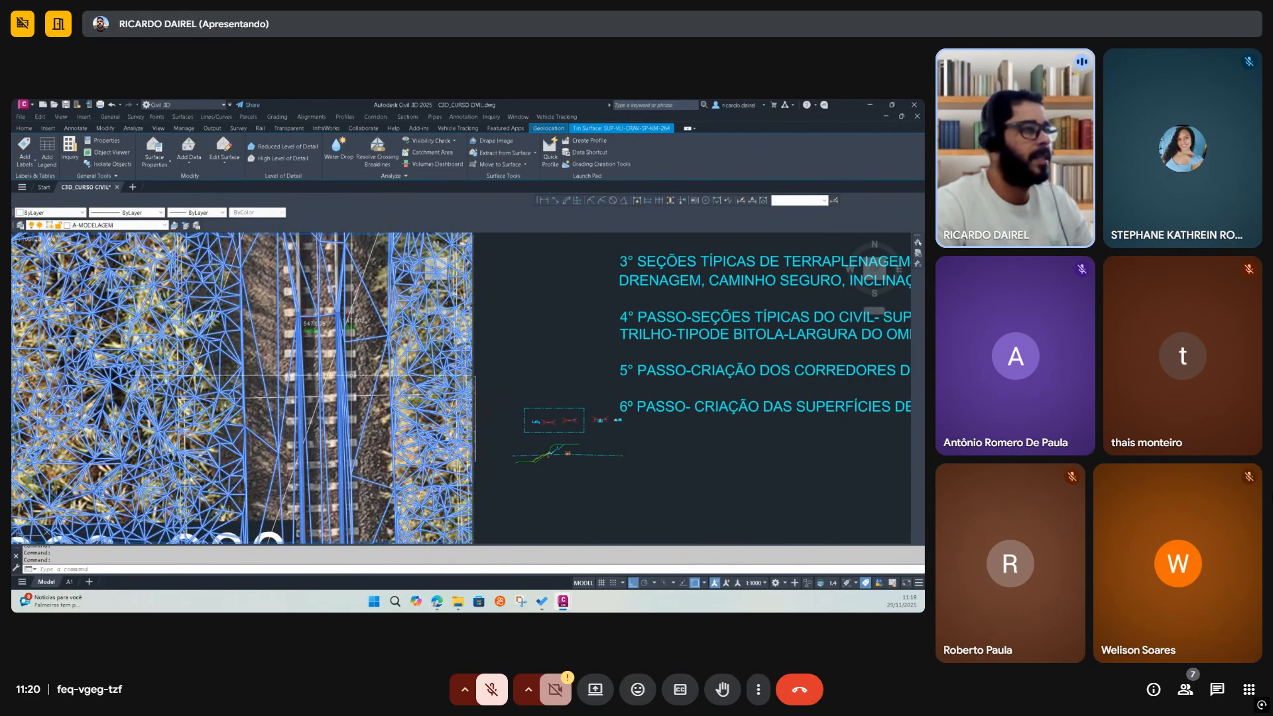
{"action": "scroll", "coordinate": [352, 374], "scroll_direction": "down", "scroll_amount": 1}
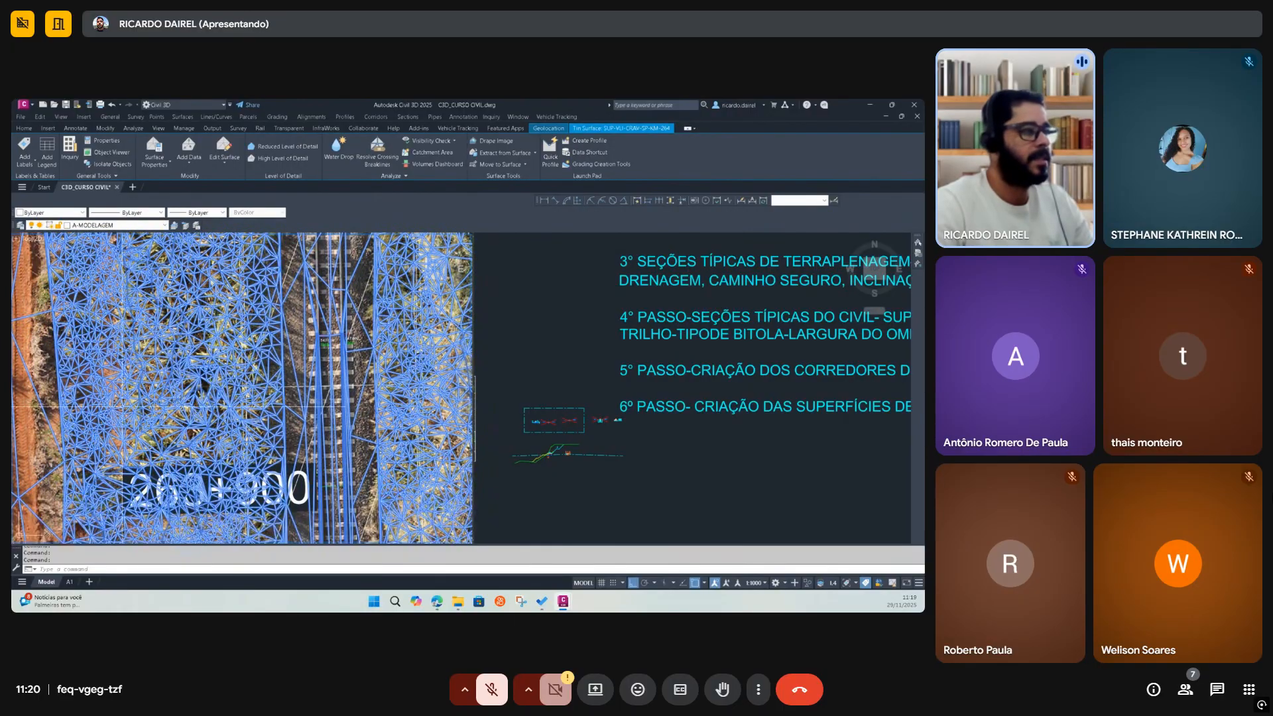
{"action": "scroll", "coordinate": [123, 406], "scroll_direction": "down", "scroll_amount": 1}
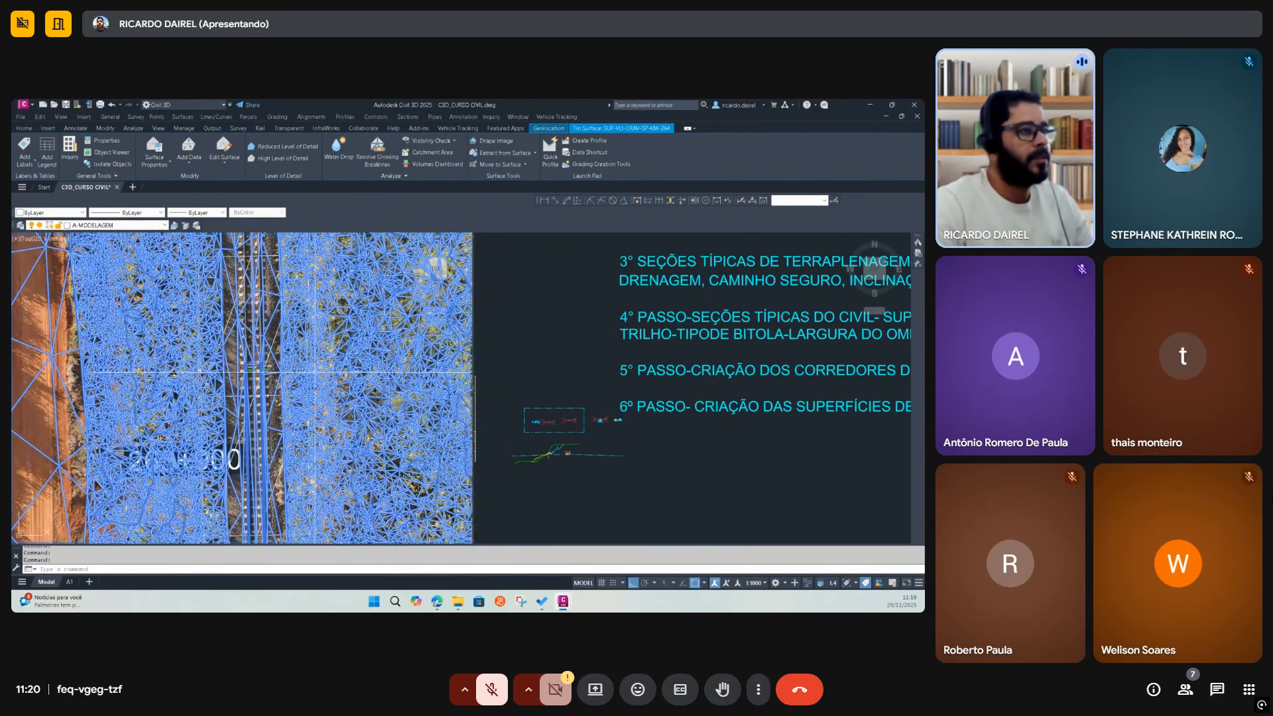
{"action": "scroll", "coordinate": [209, 388], "scroll_direction": "down", "scroll_amount": 3}
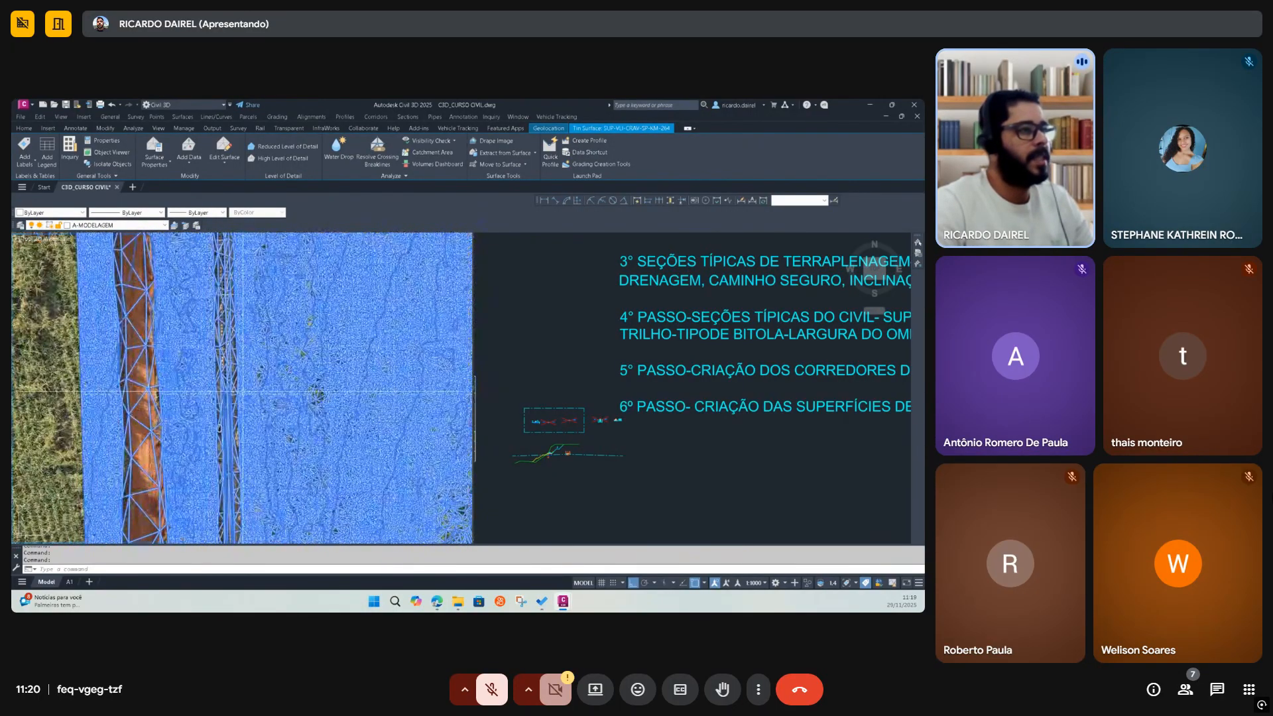
Turn off the Triangles component in the terrain surface's CURVAS-1&5 style, and save the drawing
{"action": "right_click", "coordinate": [274, 383]}
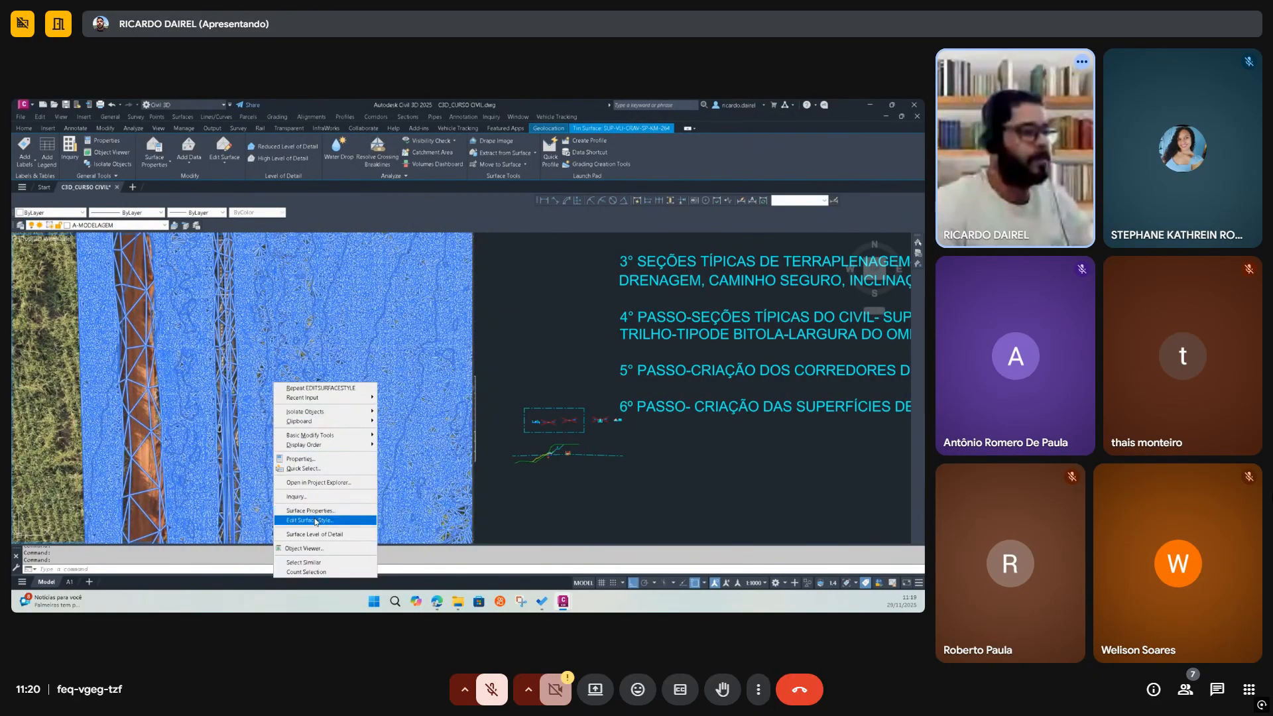
{"action": "left_click", "coordinate": [317, 520]}
{"action": "left_click", "coordinate": [256, 368]}
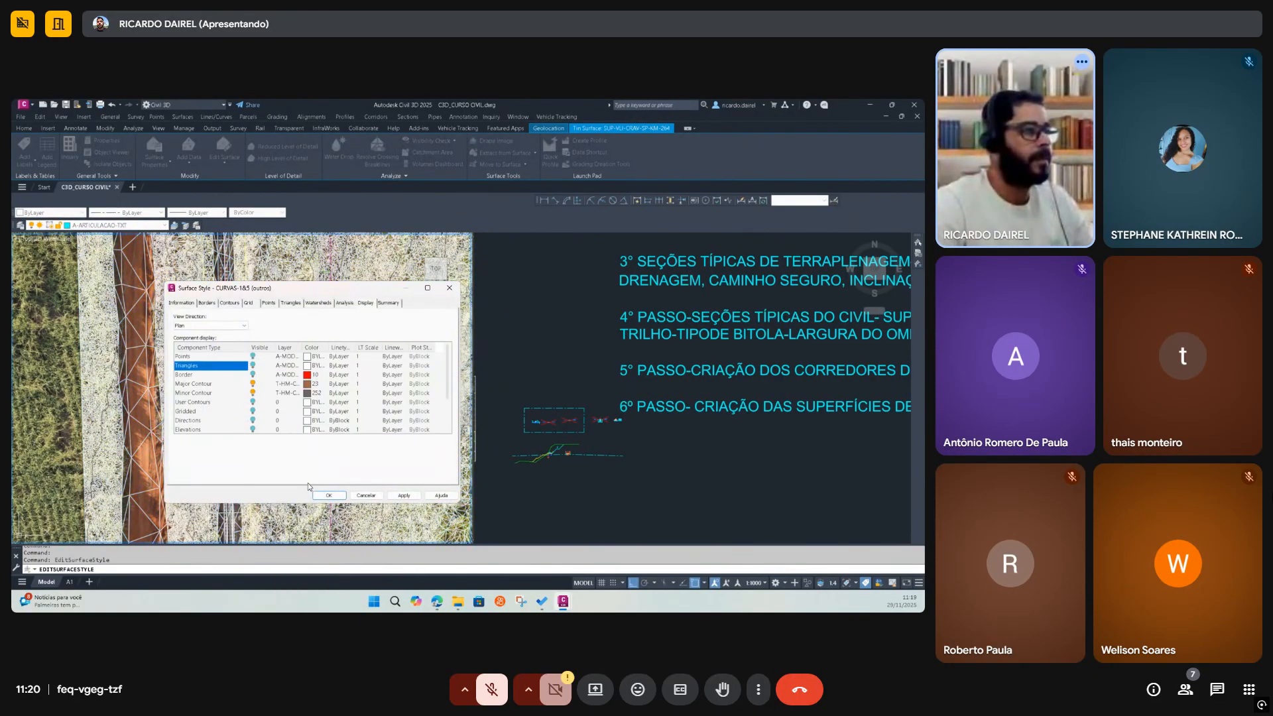
{"action": "left_click", "coordinate": [337, 497]}
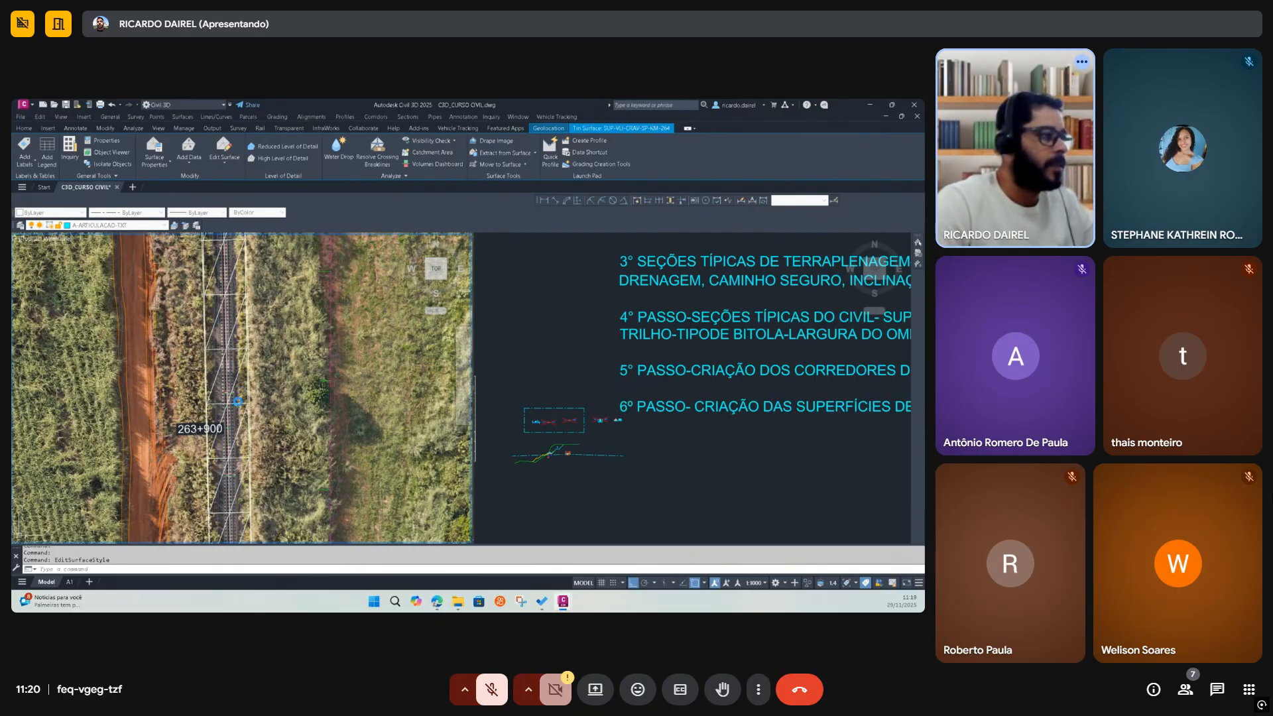
{"action": "key", "text": "Escape"}
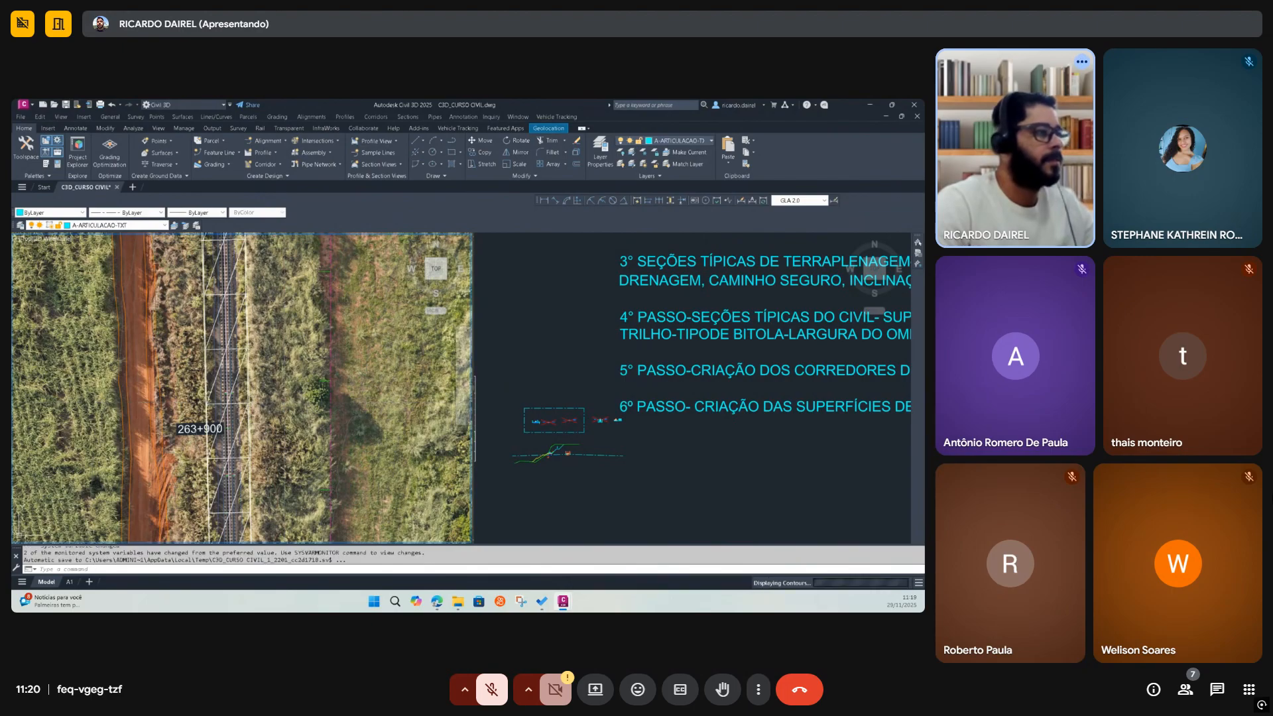
{"action": "key", "text": "Escape"}
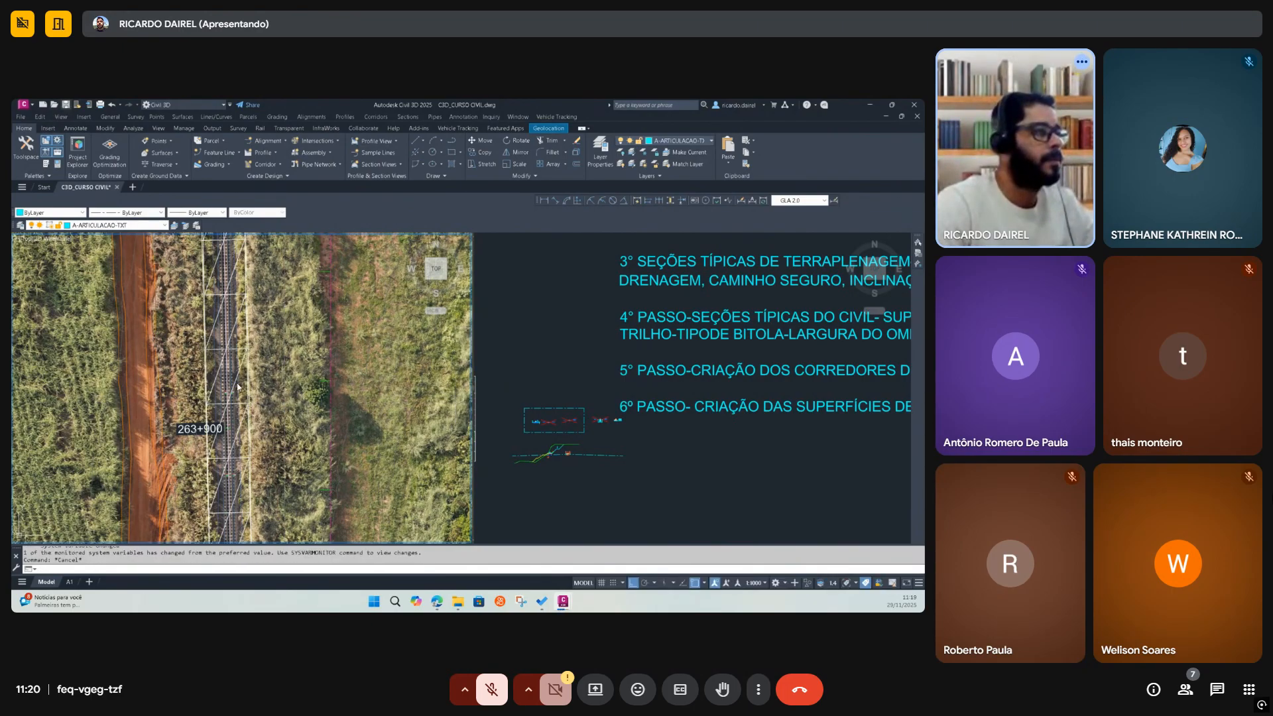
{"action": "key", "text": "ctrl+s"}
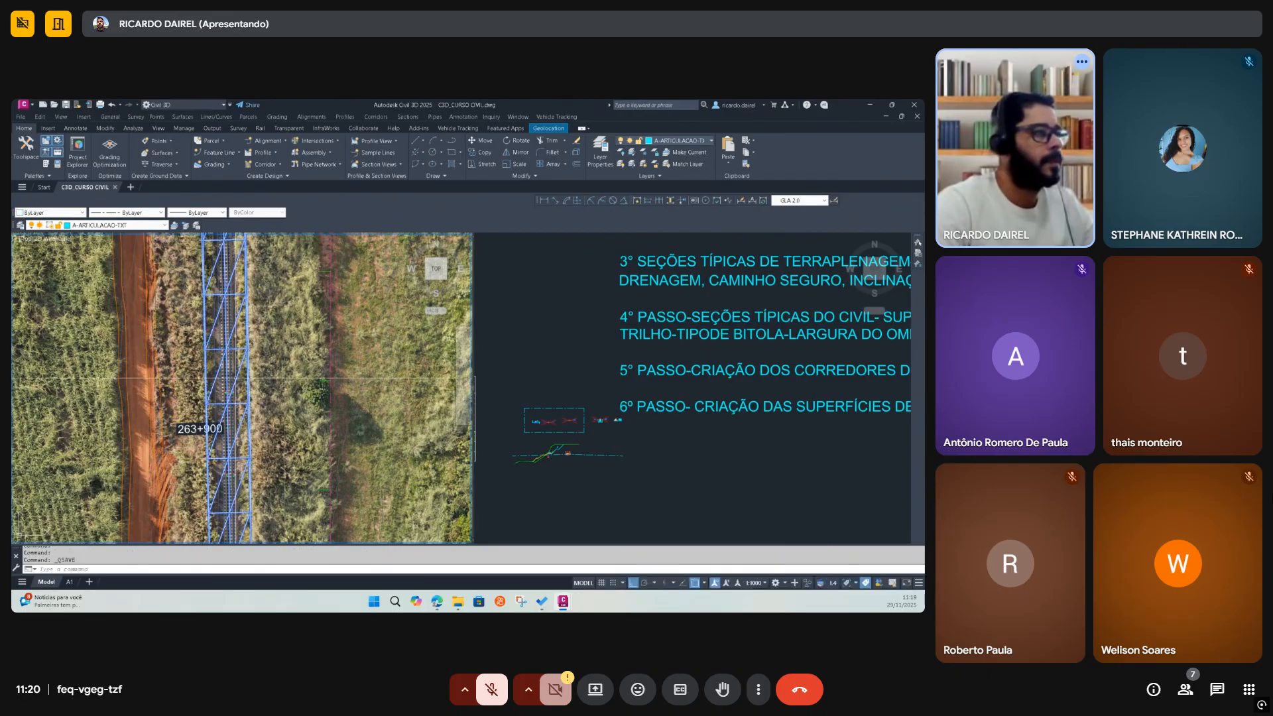
Select the CORREDOR TERRAP - PROJETO surface and examine it along the railway from station 263+900 to its end
{"action": "left_click", "coordinate": [248, 389]}
{"action": "scroll", "coordinate": [254, 467], "scroll_direction": "down", "scroll_amount": 2}
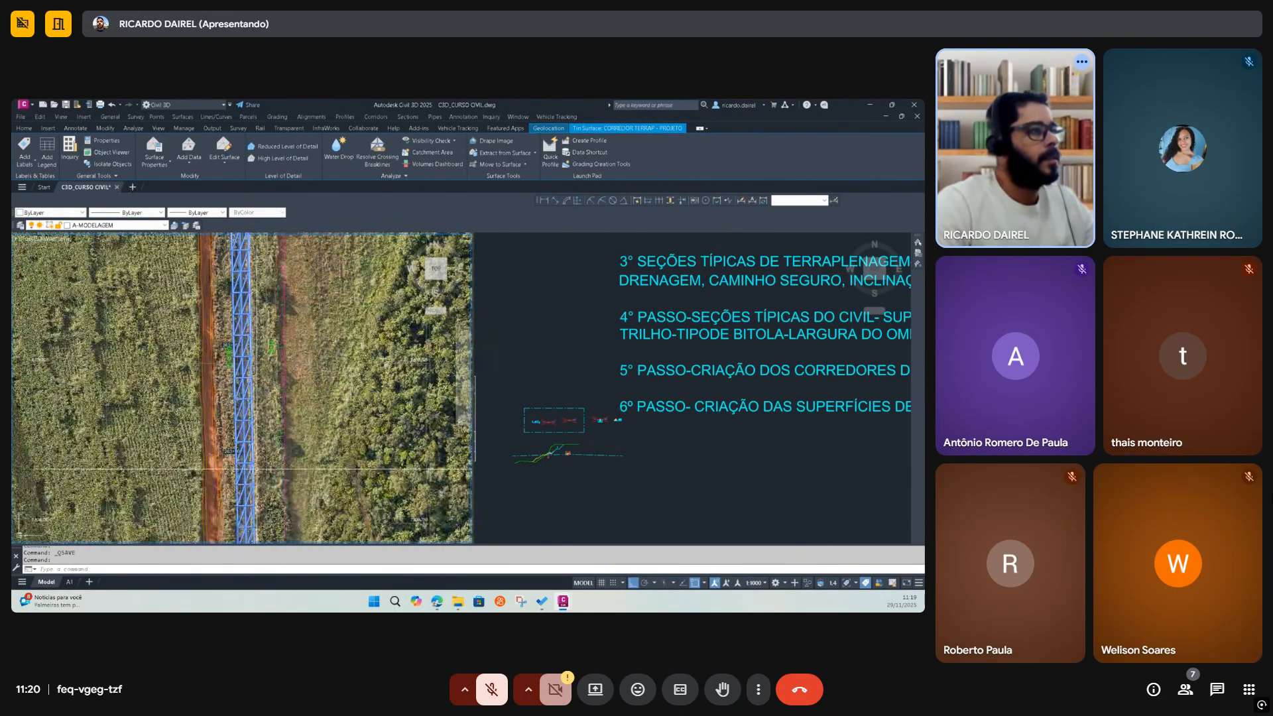
{"action": "scroll", "coordinate": [254, 469], "scroll_direction": "down", "scroll_amount": 2}
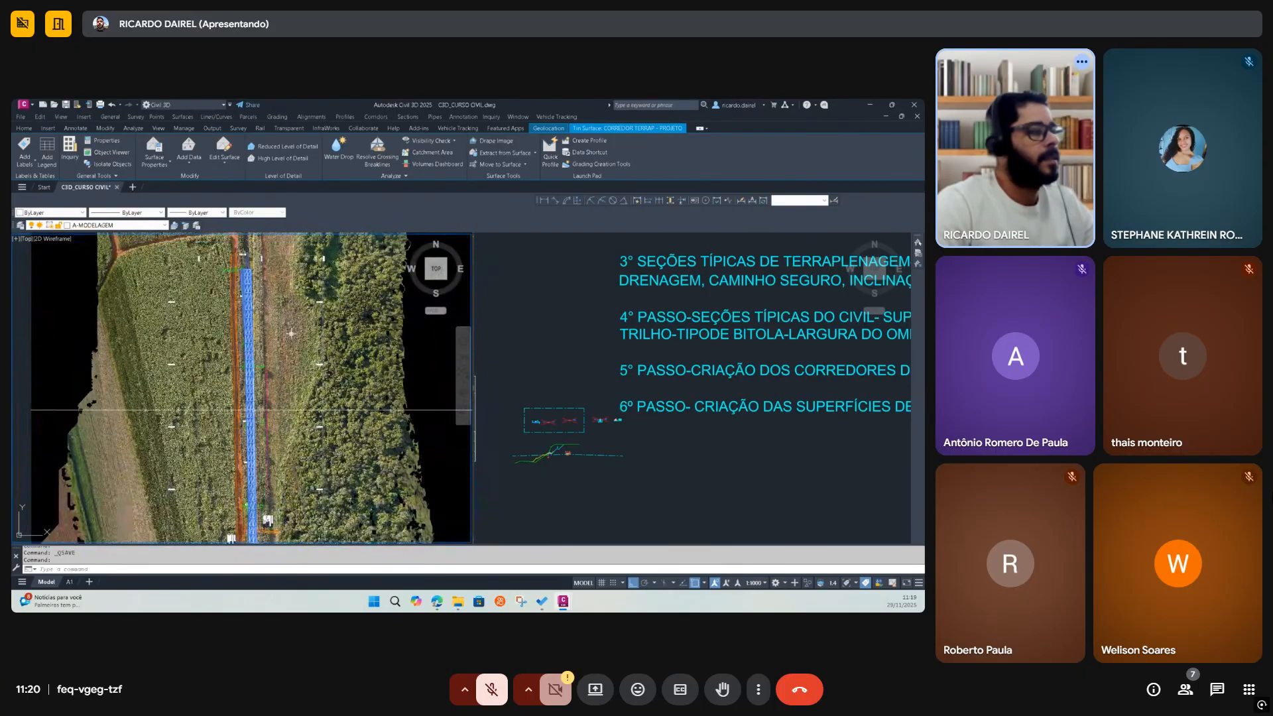
{"action": "scroll", "coordinate": [261, 451], "scroll_direction": "up", "scroll_amount": 2}
{"action": "scroll", "coordinate": [260, 451], "scroll_direction": "down", "scroll_amount": 2}
{"action": "scroll", "coordinate": [261, 451], "scroll_direction": "up", "scroll_amount": 3}
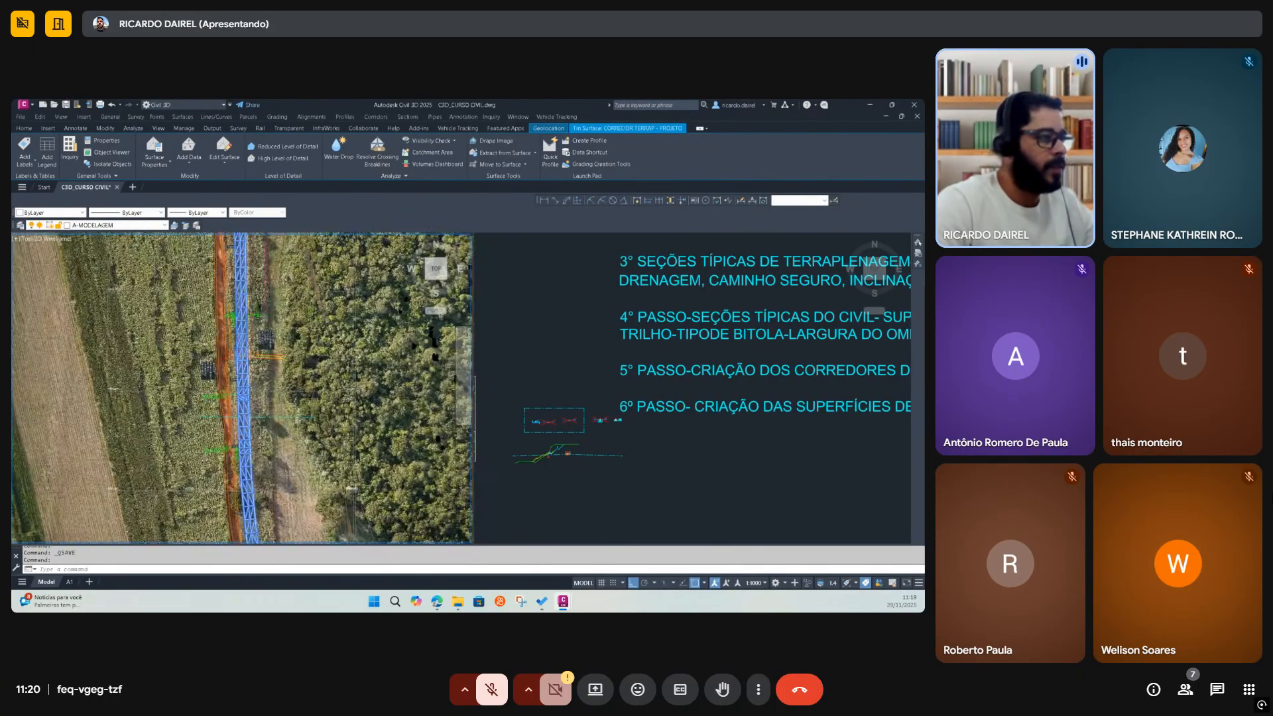
{"action": "scroll", "coordinate": [264, 502], "scroll_direction": "up", "scroll_amount": 3}
{"action": "middle_click_drag", "start_coordinate": [268, 503], "coordinate": [228, 330]}
{"action": "middle_click_drag", "start_coordinate": [262, 476], "coordinate": [226, 318]}
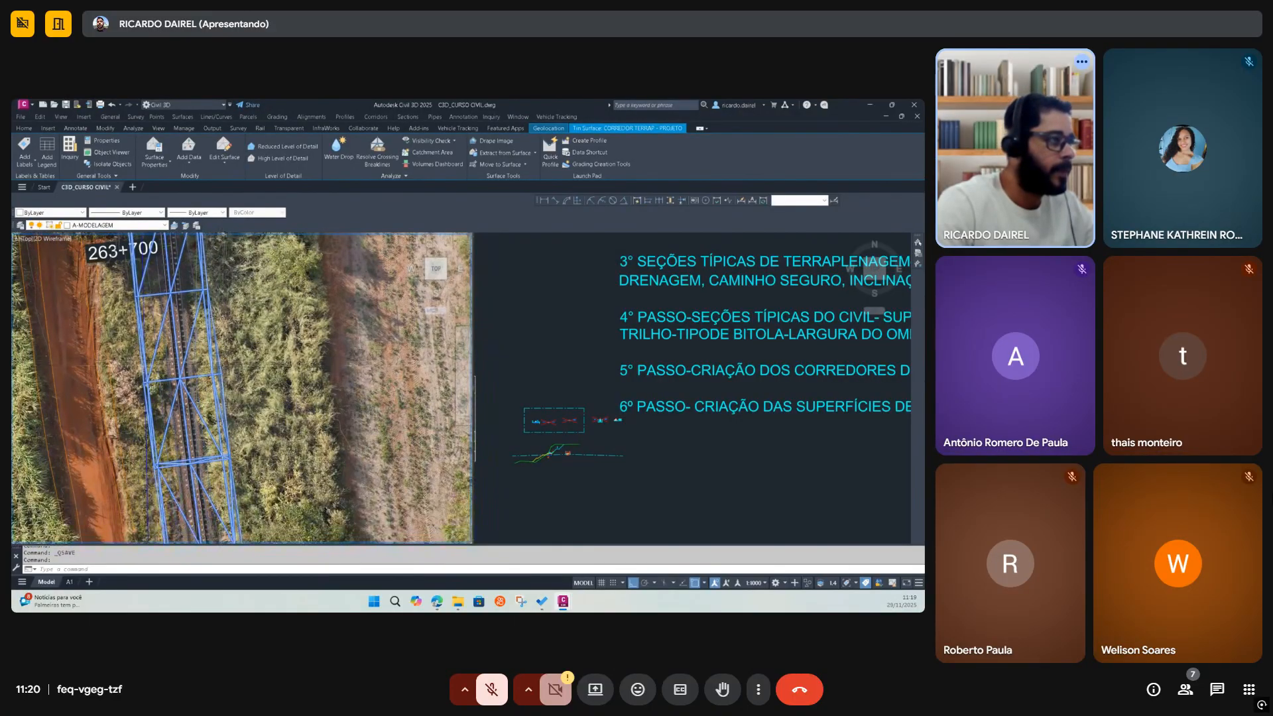
{"action": "scroll", "coordinate": [220, 371], "scroll_direction": "up", "scroll_amount": 4}
{"action": "scroll", "coordinate": [238, 376], "scroll_direction": "down", "scroll_amount": 6}
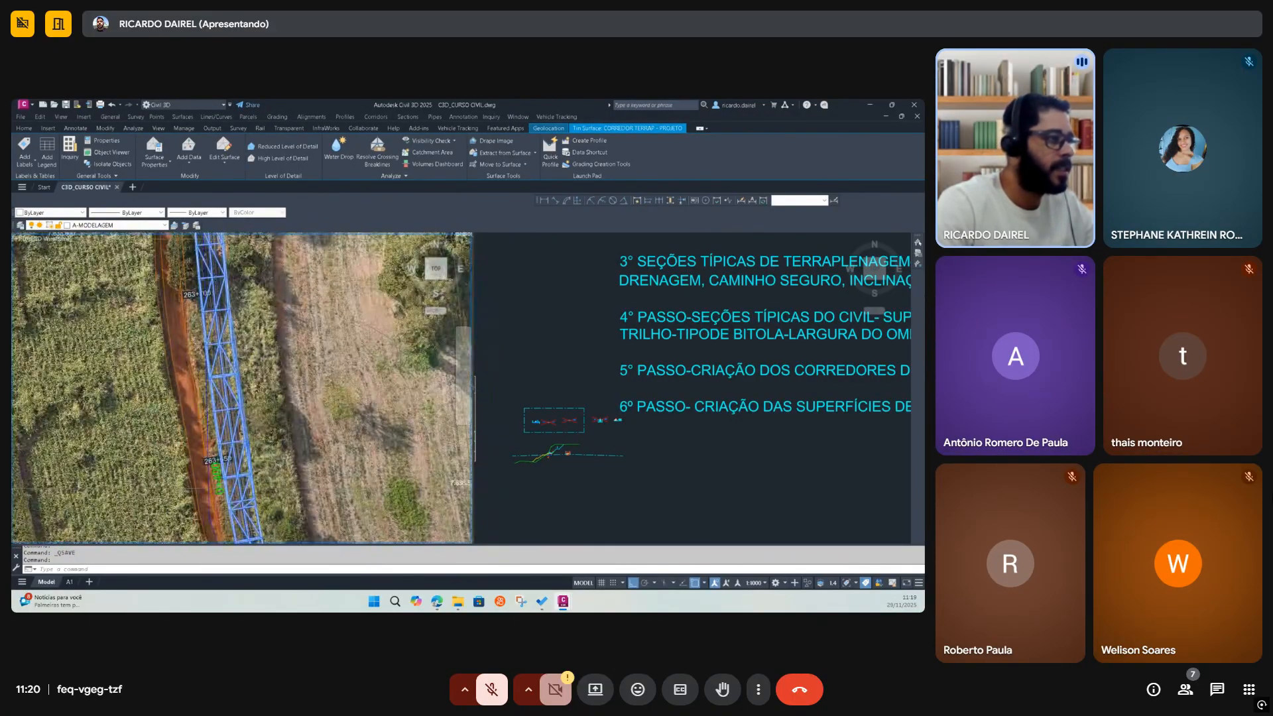
{"action": "middle_click_drag", "start_coordinate": [246, 437], "coordinate": [216, 292]}
{"action": "middle_click_drag", "start_coordinate": [242, 392], "coordinate": [219, 335]}
{"action": "middle_click_drag", "start_coordinate": [246, 416], "coordinate": [211, 324]}
{"action": "middle_click_drag", "start_coordinate": [241, 419], "coordinate": [198, 330]}
{"action": "middle_click_drag", "start_coordinate": [217, 395], "coordinate": [184, 266]}
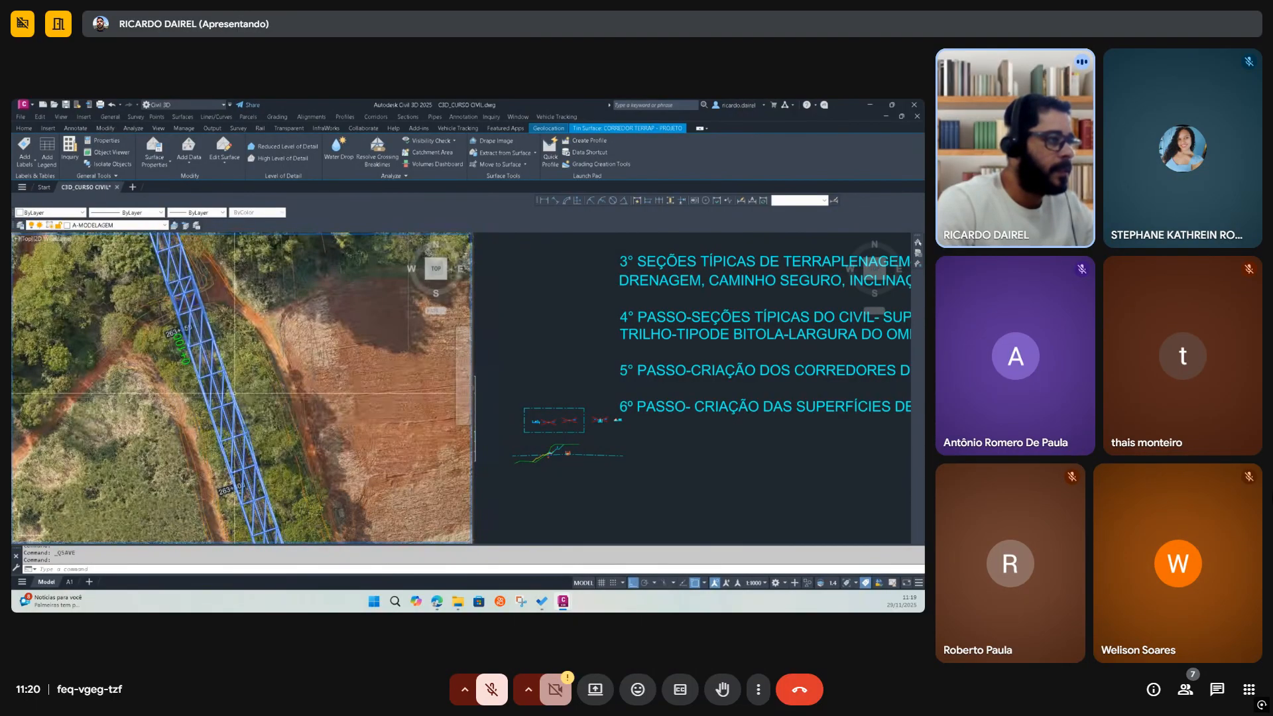
{"action": "scroll", "coordinate": [200, 419], "scroll_direction": "down", "scroll_amount": 2}
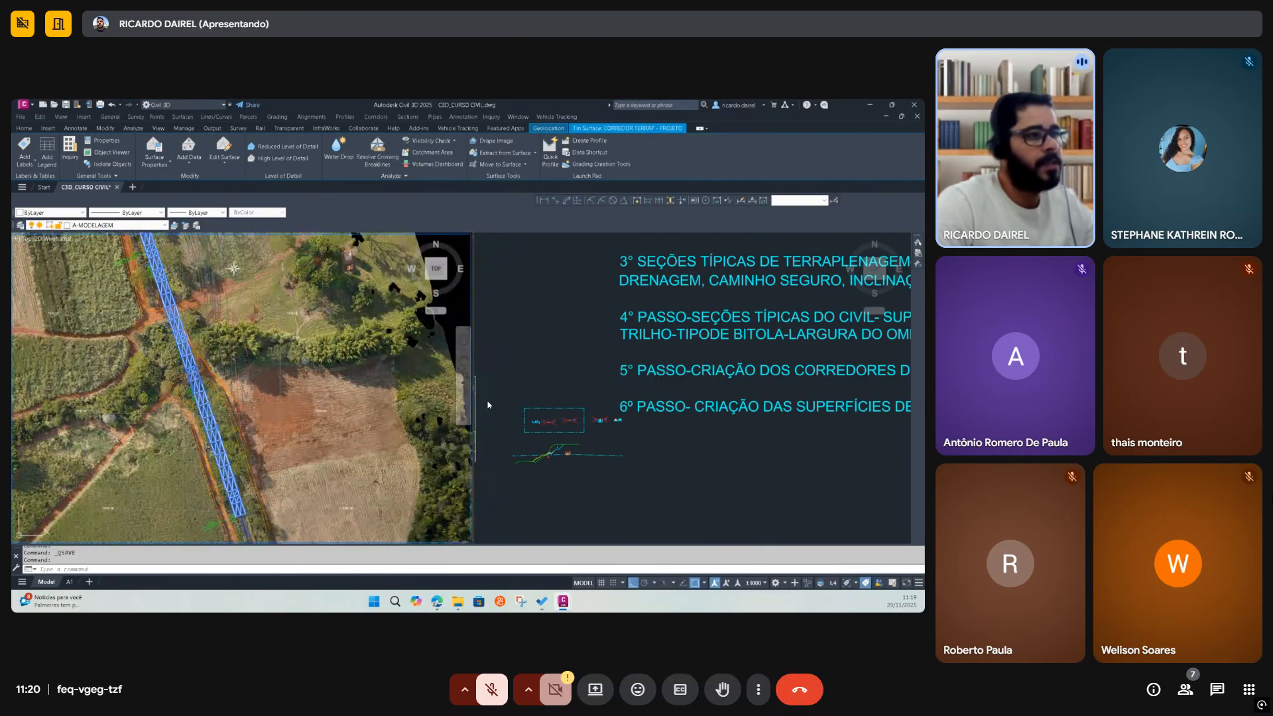
Increase the Width parameter of the right-hand platform subassembly in the TERRAPLENAGEM PROJETO assembly
{"action": "left_click", "coordinate": [560, 369]}
{"action": "scroll", "coordinate": [530, 412], "scroll_direction": "up", "scroll_amount": 5}
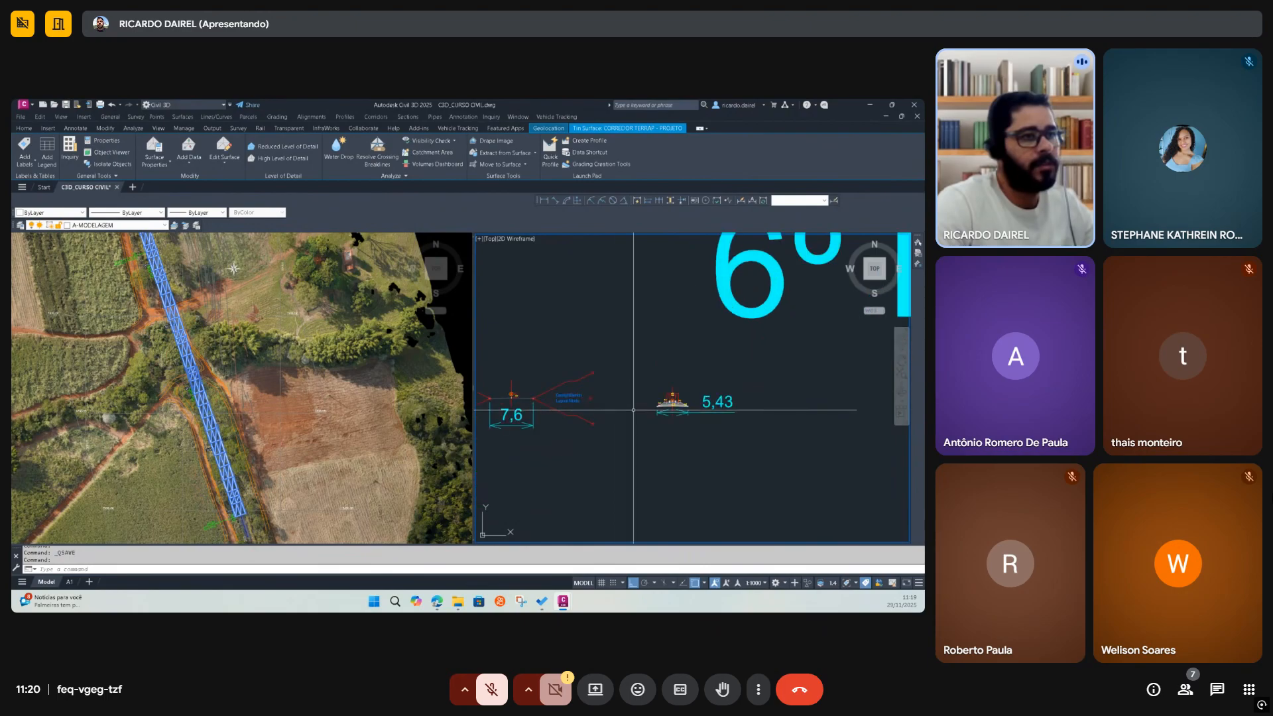
{"action": "scroll", "coordinate": [641, 404], "scroll_direction": "down", "scroll_amount": 1}
{"action": "scroll", "coordinate": [559, 399], "scroll_direction": "up", "scroll_amount": 2}
{"action": "key", "text": "Escape"}
{"action": "left_click", "coordinate": [557, 391]}
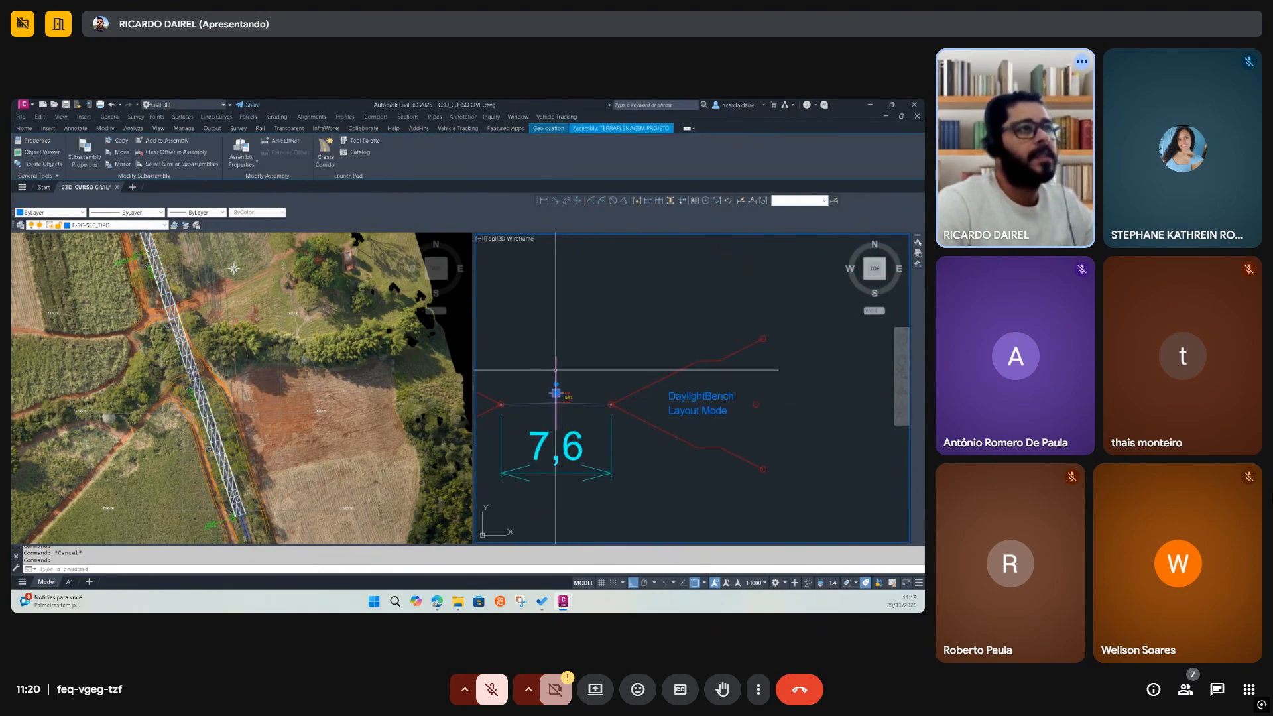
{"action": "left_click", "coordinate": [583, 404]}
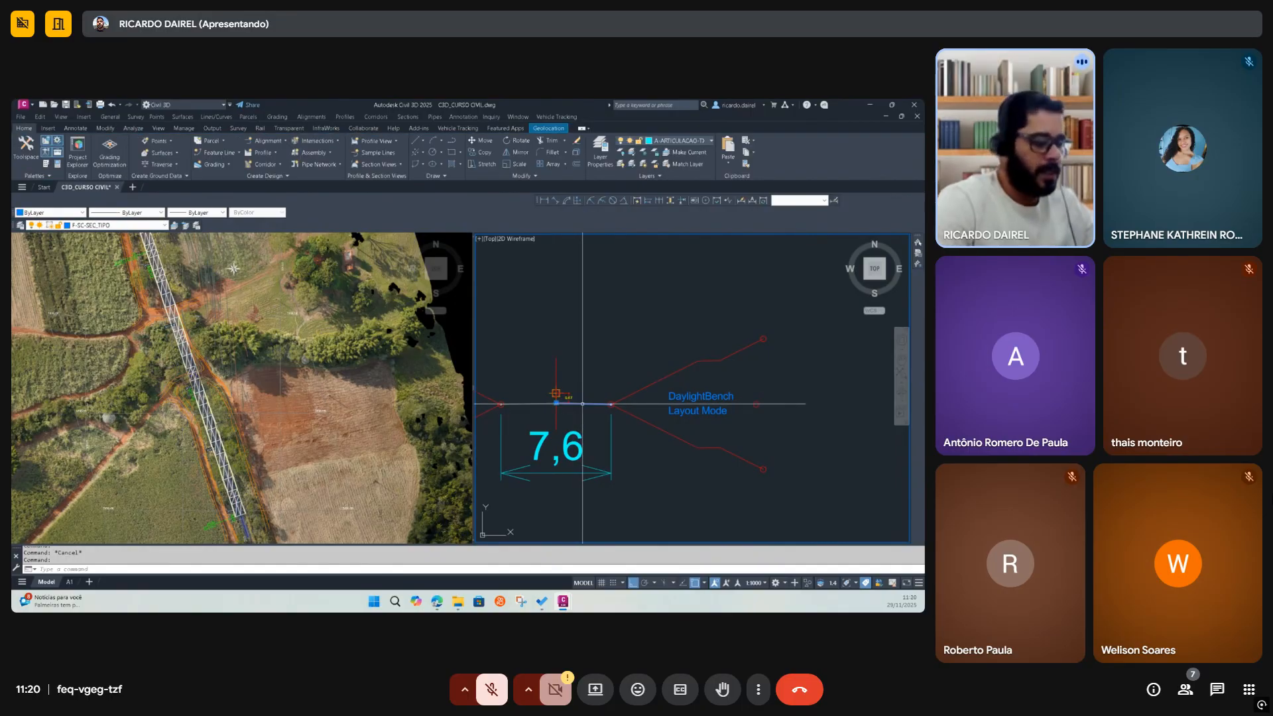
{"action": "type", "text": "PR"}
{"action": "key", "text": "Return"}
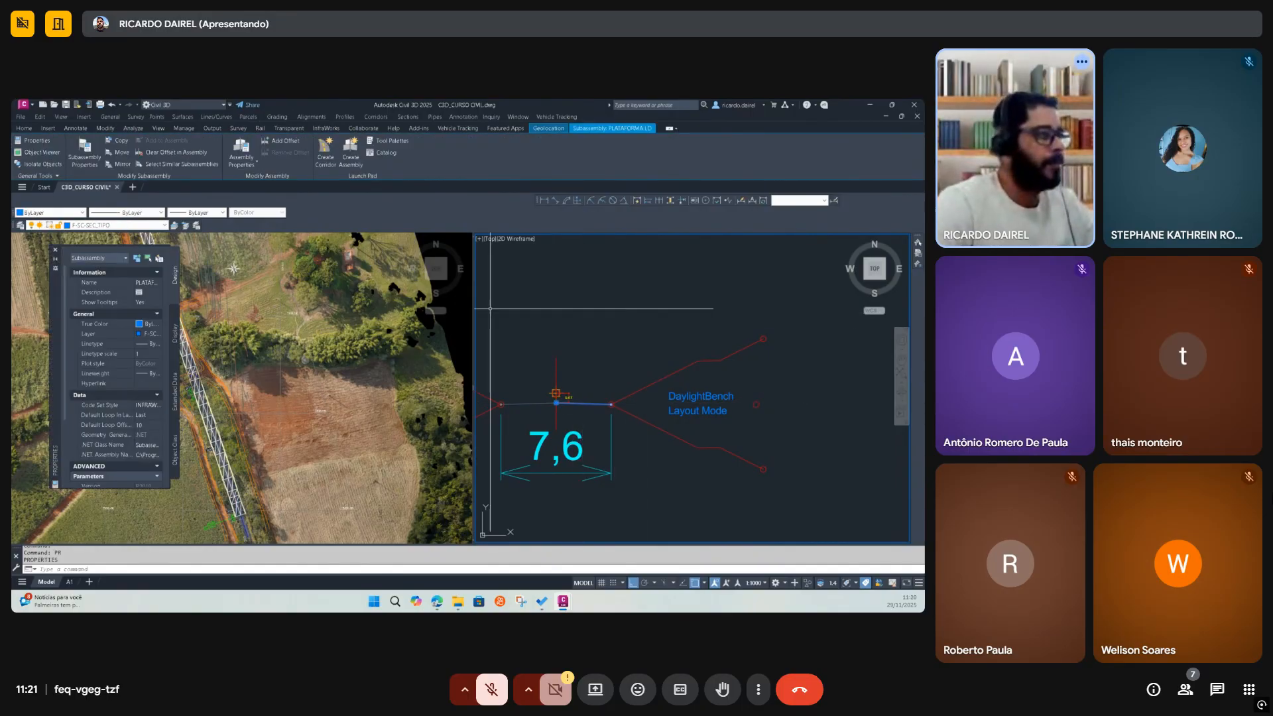
{"action": "scroll", "coordinate": [141, 420], "scroll_direction": "down", "scroll_amount": 3}
{"action": "left_click", "coordinate": [147, 433]}
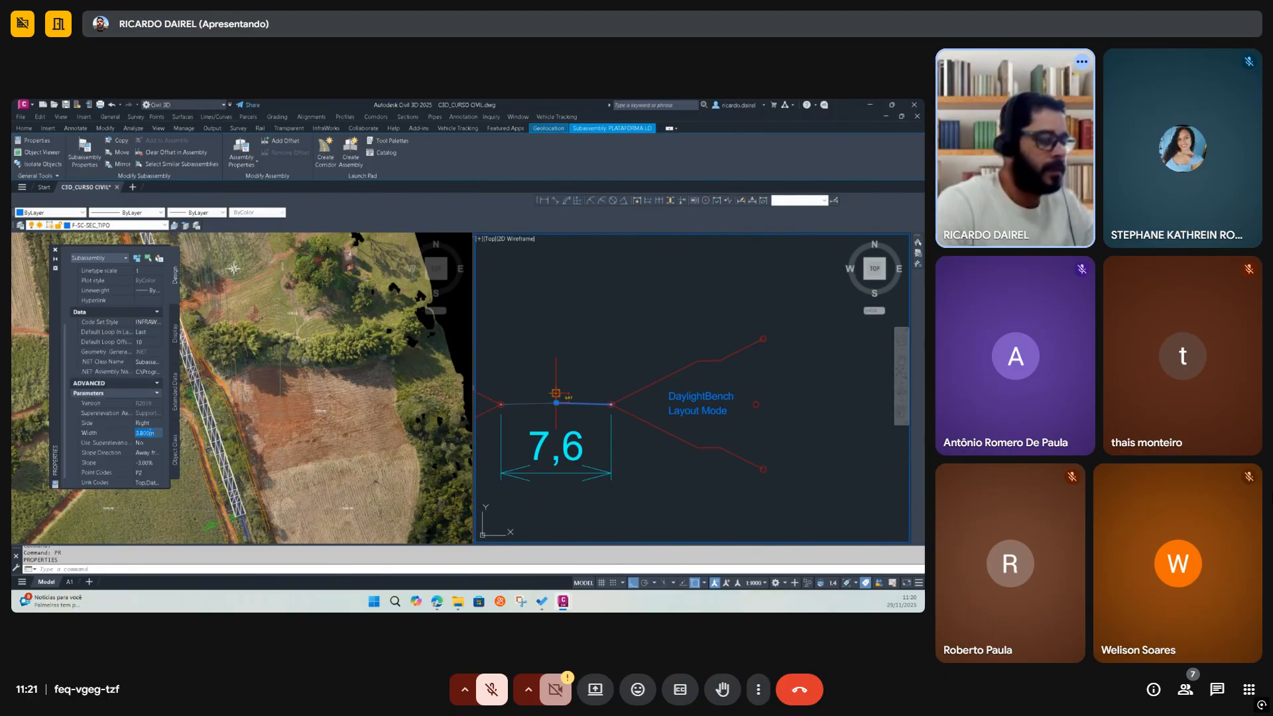
{"action": "key", "text": "Return"}
{"action": "left_click", "coordinate": [57, 250]}
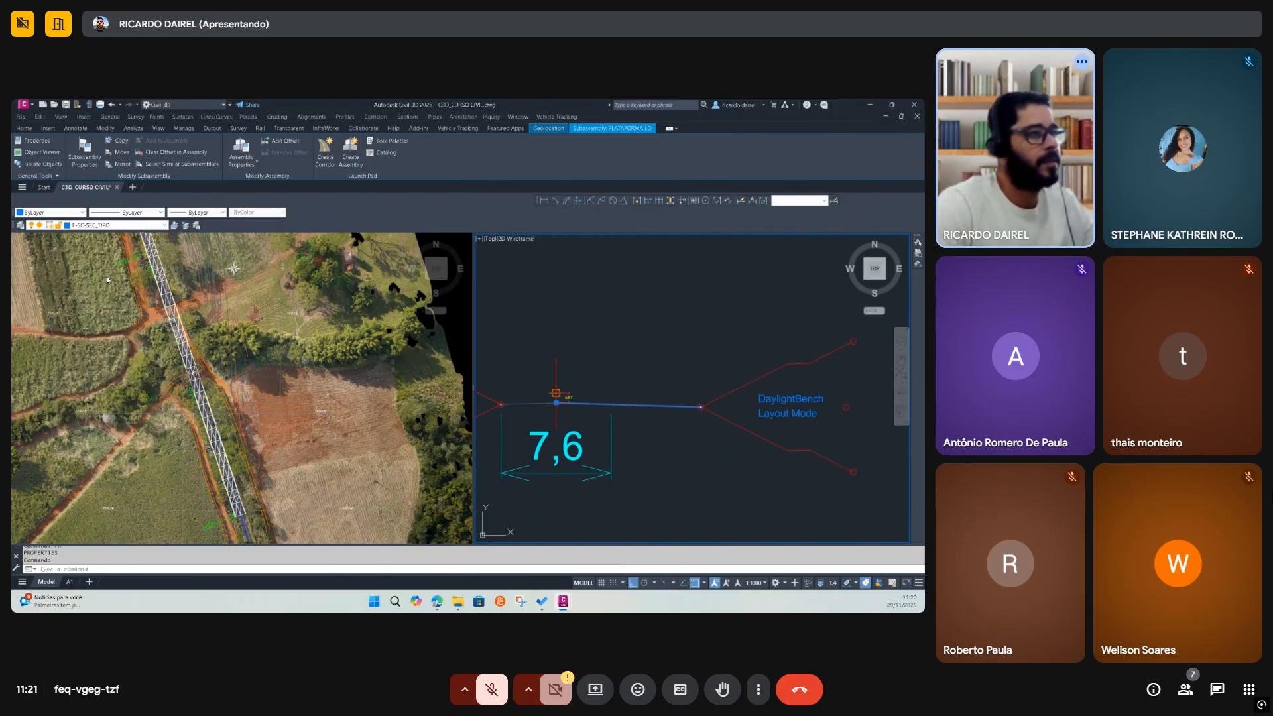
{"action": "key", "text": "Escape"}
Rebuild the CORREDOR TERRAP corridor to apply the changed assembly
{"action": "left_click", "coordinate": [25, 149]}
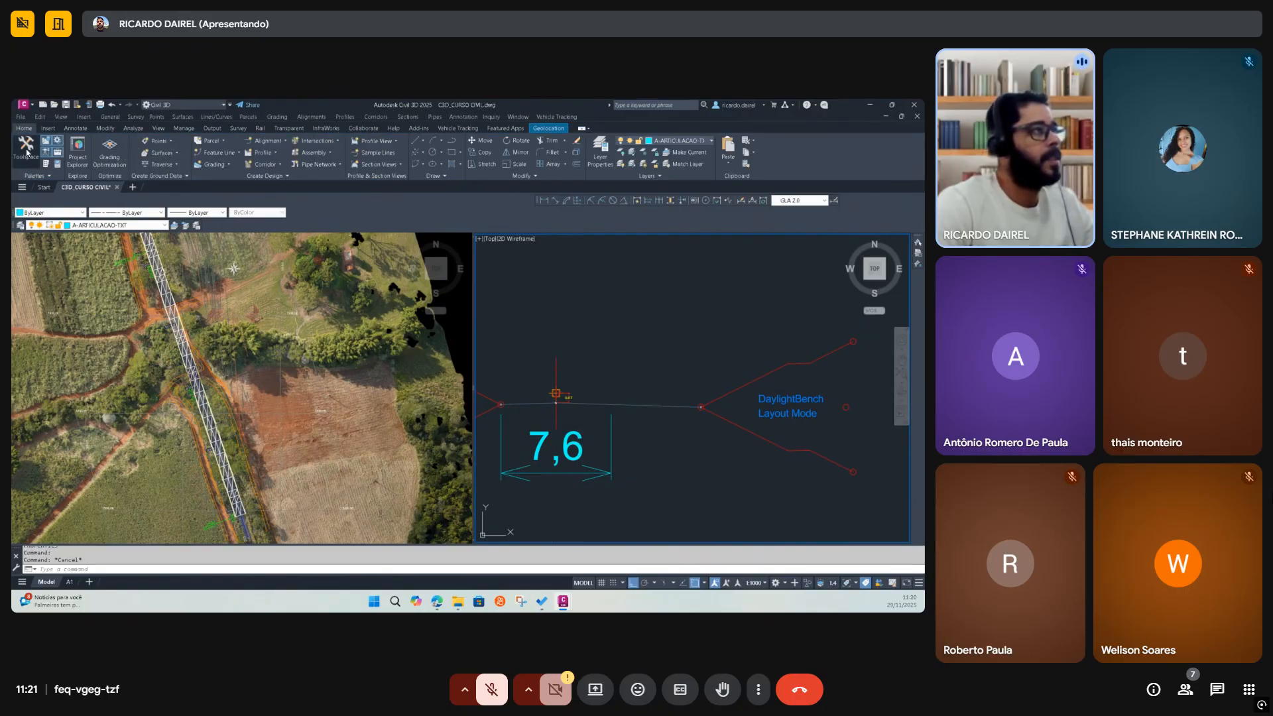
{"action": "left_click", "coordinate": [27, 402]}
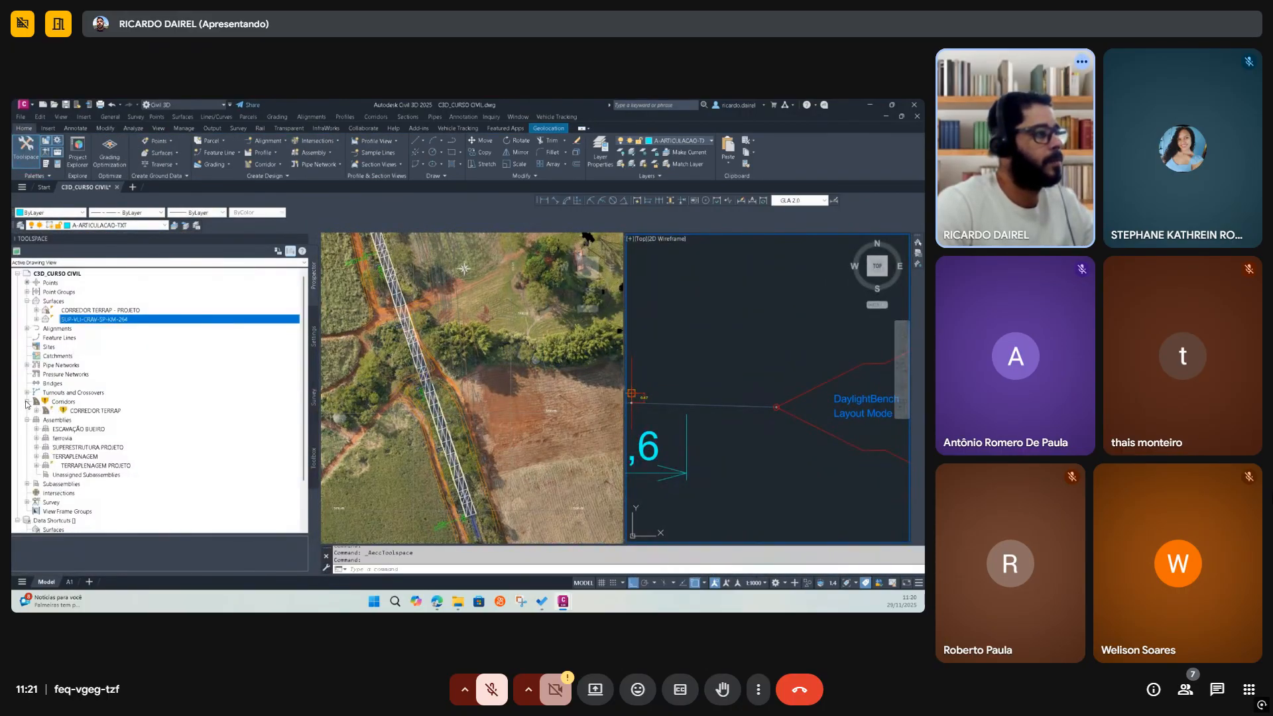
{"action": "left_click", "coordinate": [80, 412]}
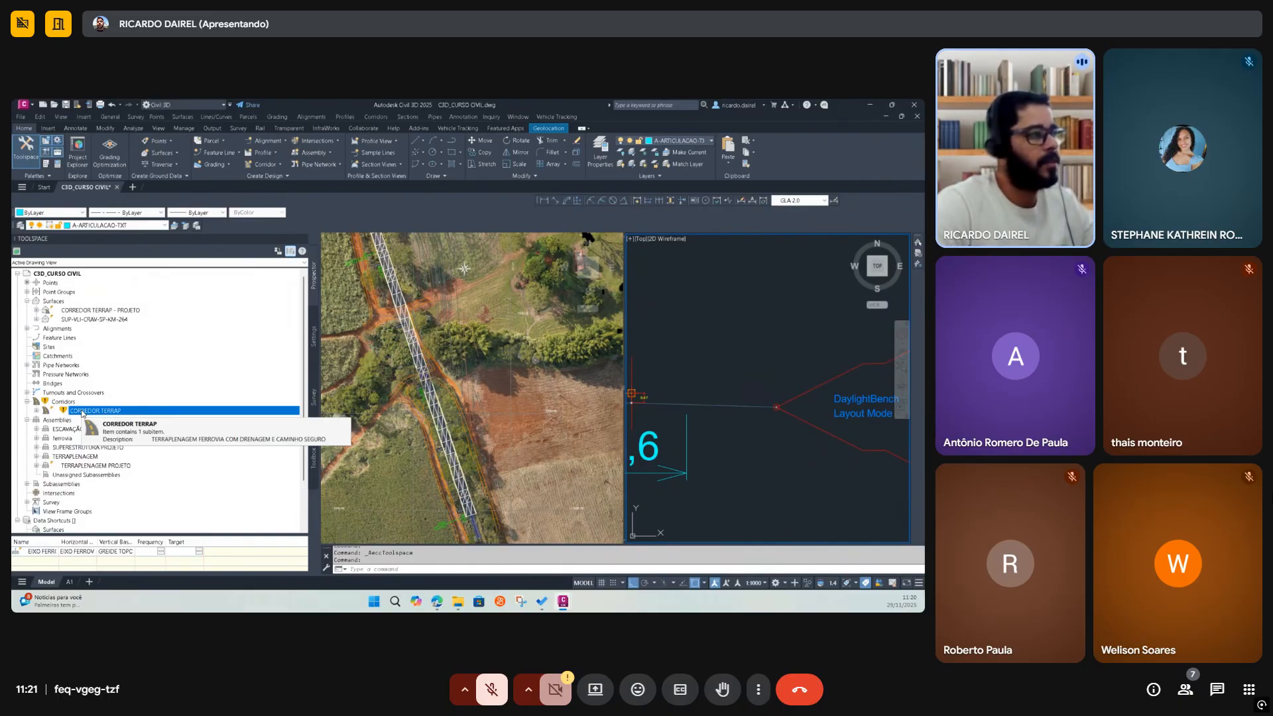
{"action": "right_click", "coordinate": [83, 414]}
{"action": "left_click", "coordinate": [117, 438]}
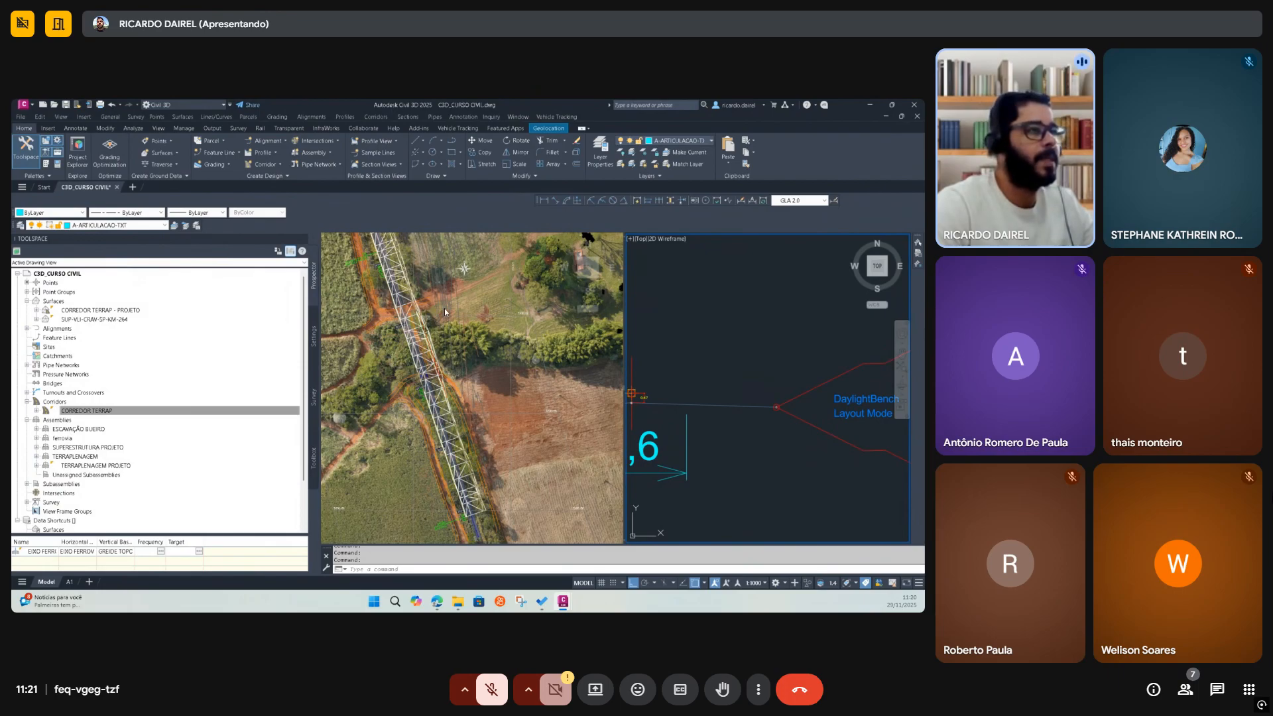
Examine the rebuilt CORREDOR TERRAP - PROJETO surface along the railway from about station 263+700 to its end near 264+150
{"action": "left_click", "coordinate": [476, 295]}
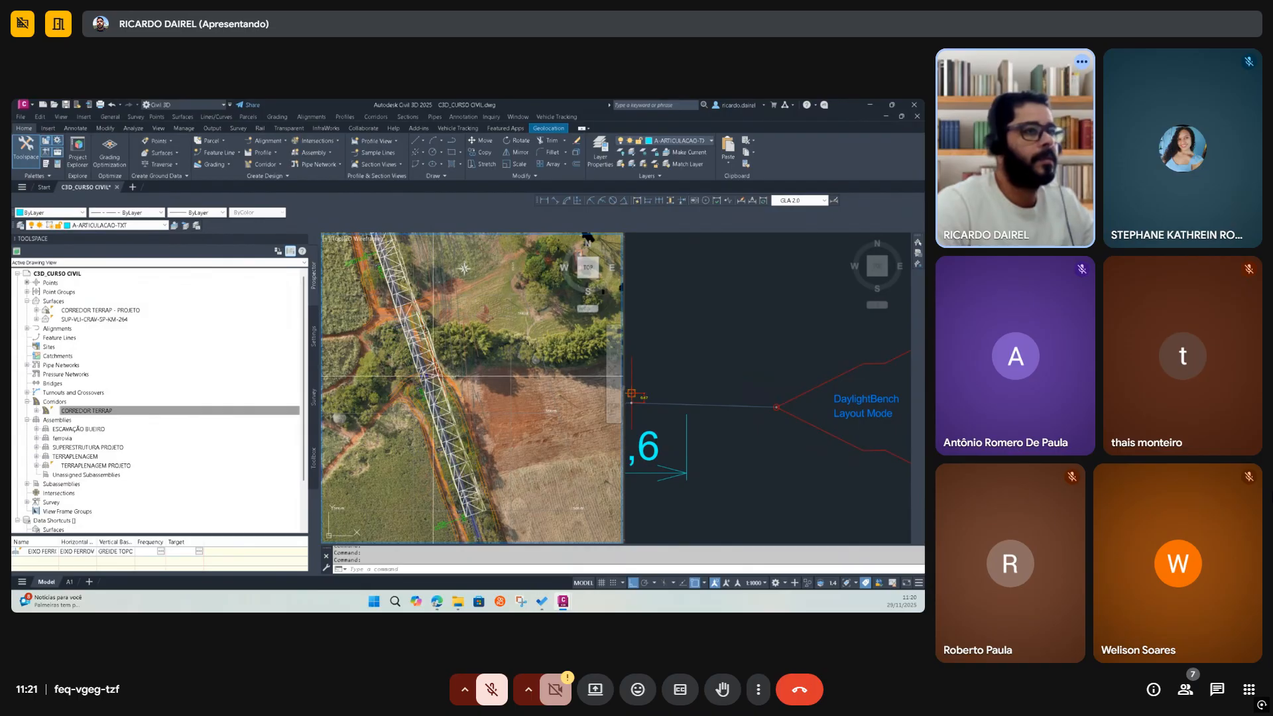
{"action": "scroll", "coordinate": [434, 381], "scroll_direction": "down", "scroll_amount": 5}
{"action": "scroll", "coordinate": [409, 297], "scroll_direction": "up", "scroll_amount": 8}
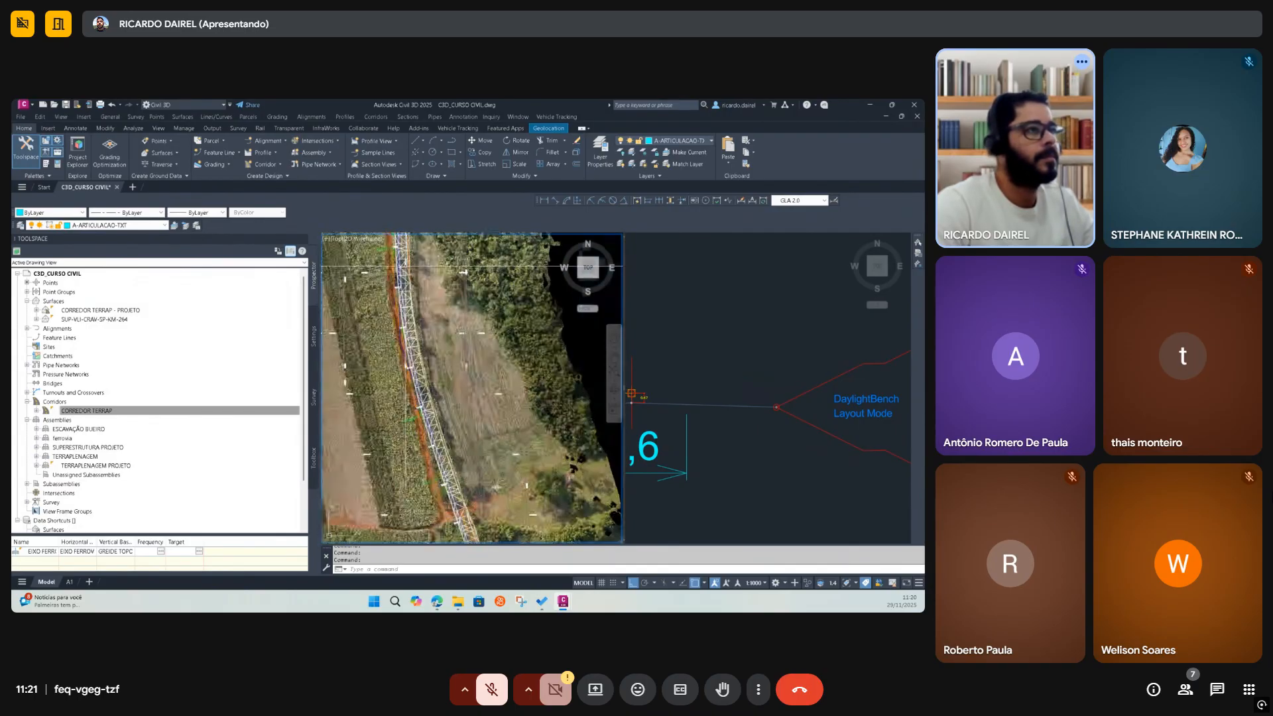
{"action": "scroll", "coordinate": [391, 297], "scroll_direction": "up", "scroll_amount": 3}
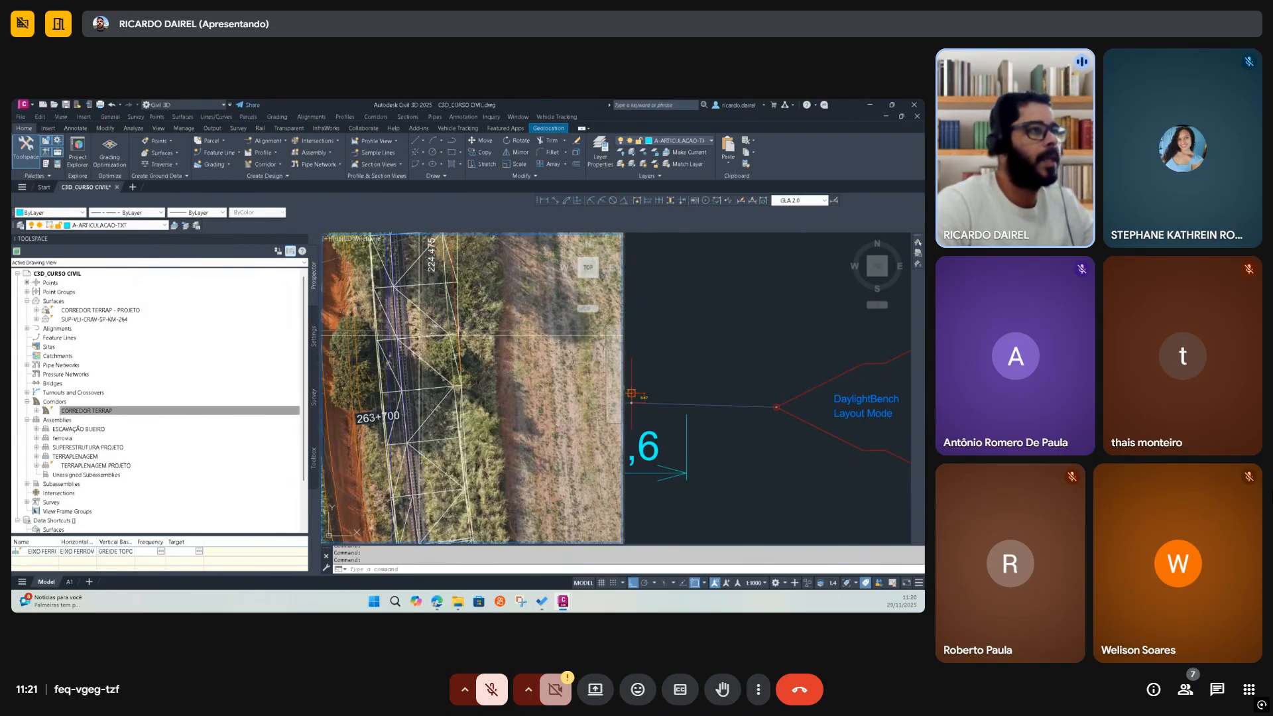
{"action": "left_click", "coordinate": [391, 339]}
{"action": "scroll", "coordinate": [371, 345], "scroll_direction": "up", "scroll_amount": 3}
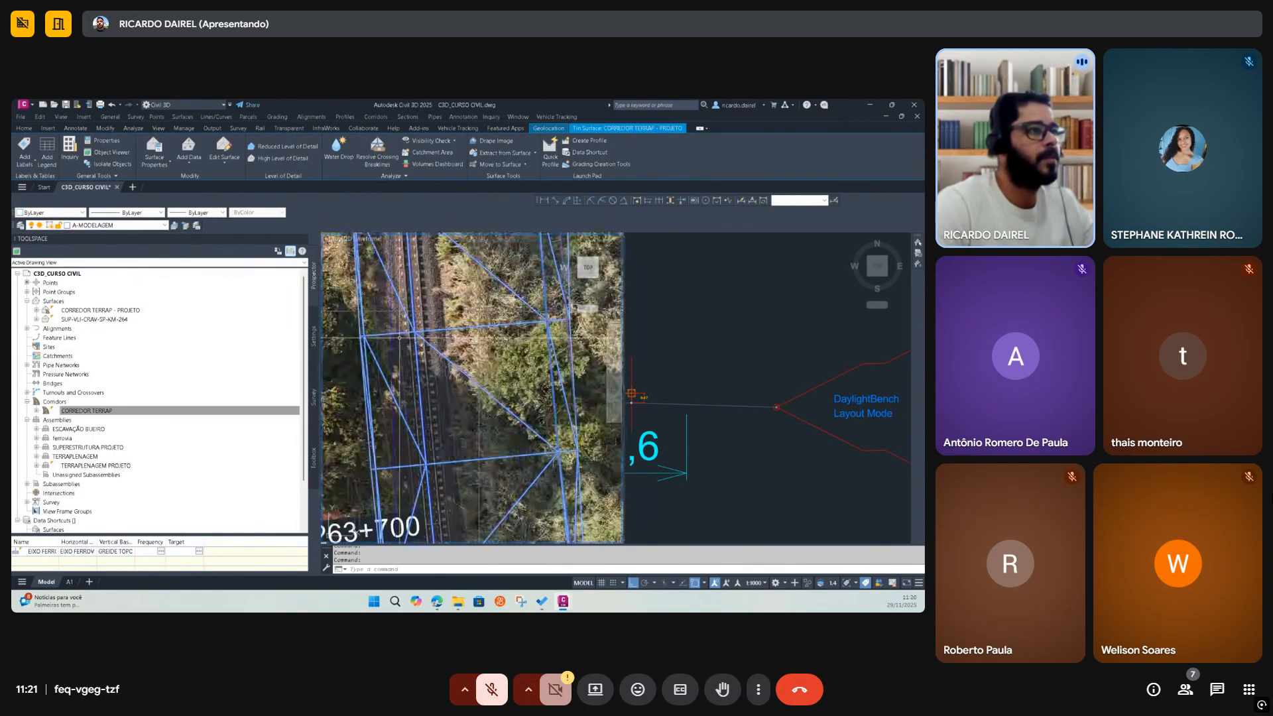
{"action": "scroll", "coordinate": [351, 351], "scroll_direction": "down", "scroll_amount": 5}
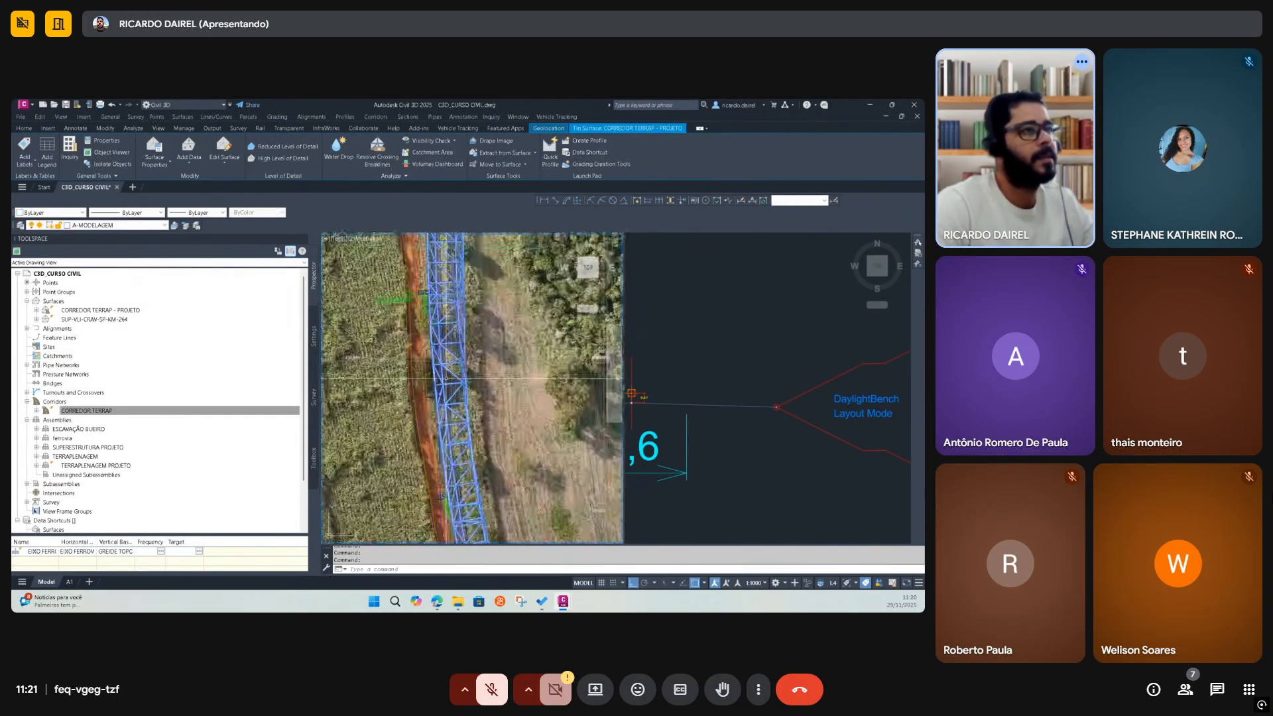
{"action": "scroll", "coordinate": [511, 378], "scroll_direction": "up", "scroll_amount": 4}
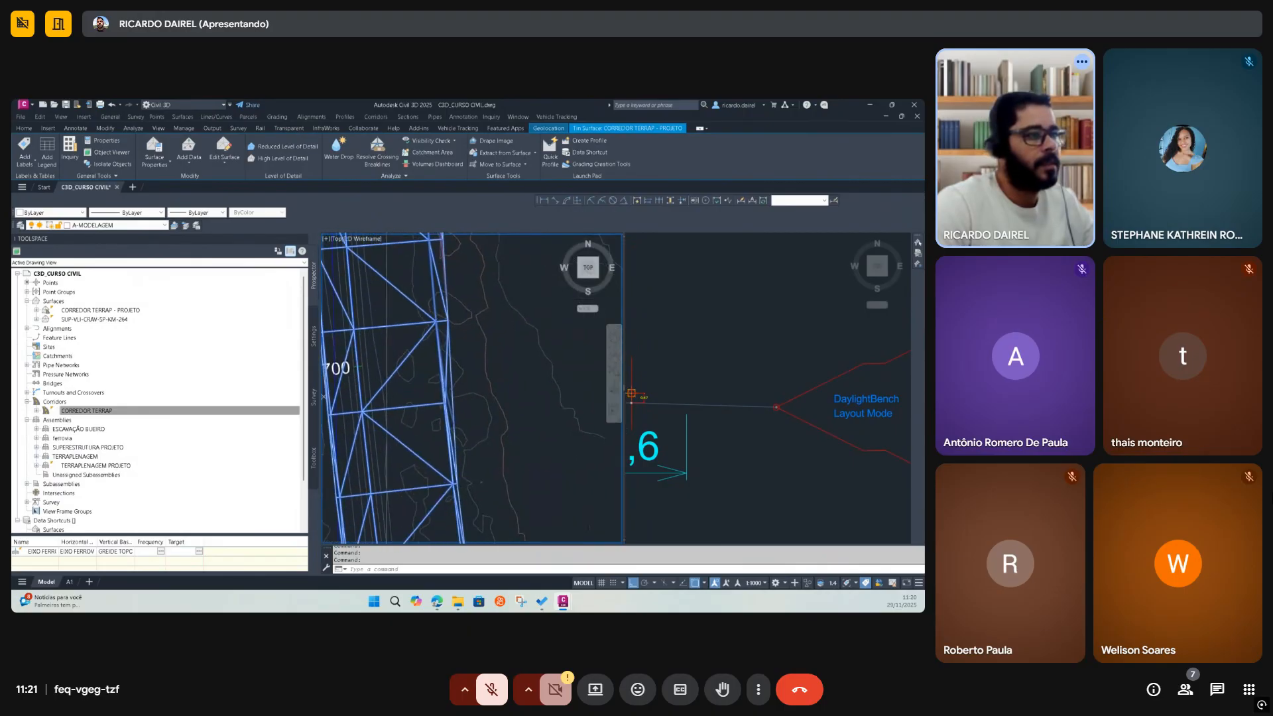
{"action": "scroll", "coordinate": [442, 331], "scroll_direction": "down", "scroll_amount": 4}
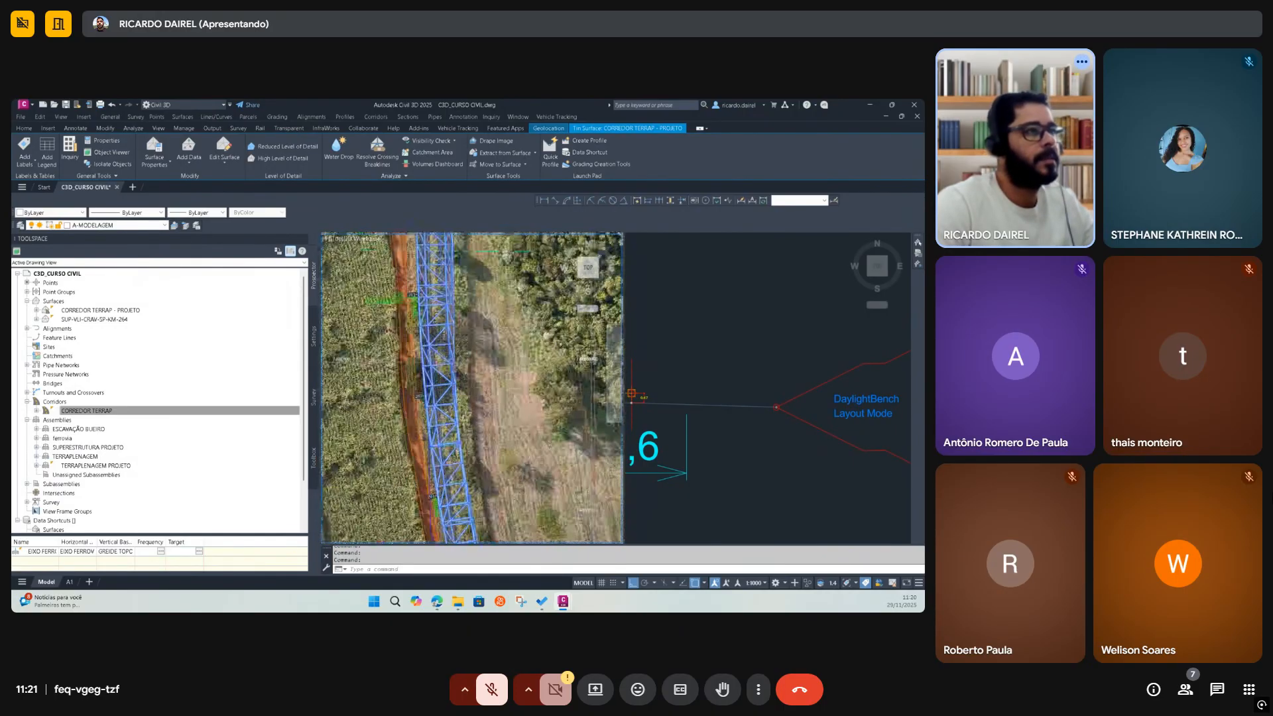
{"action": "scroll", "coordinate": [429, 305], "scroll_direction": "down", "scroll_amount": 3}
{"action": "scroll", "coordinate": [417, 375], "scroll_direction": "up", "scroll_amount": 3}
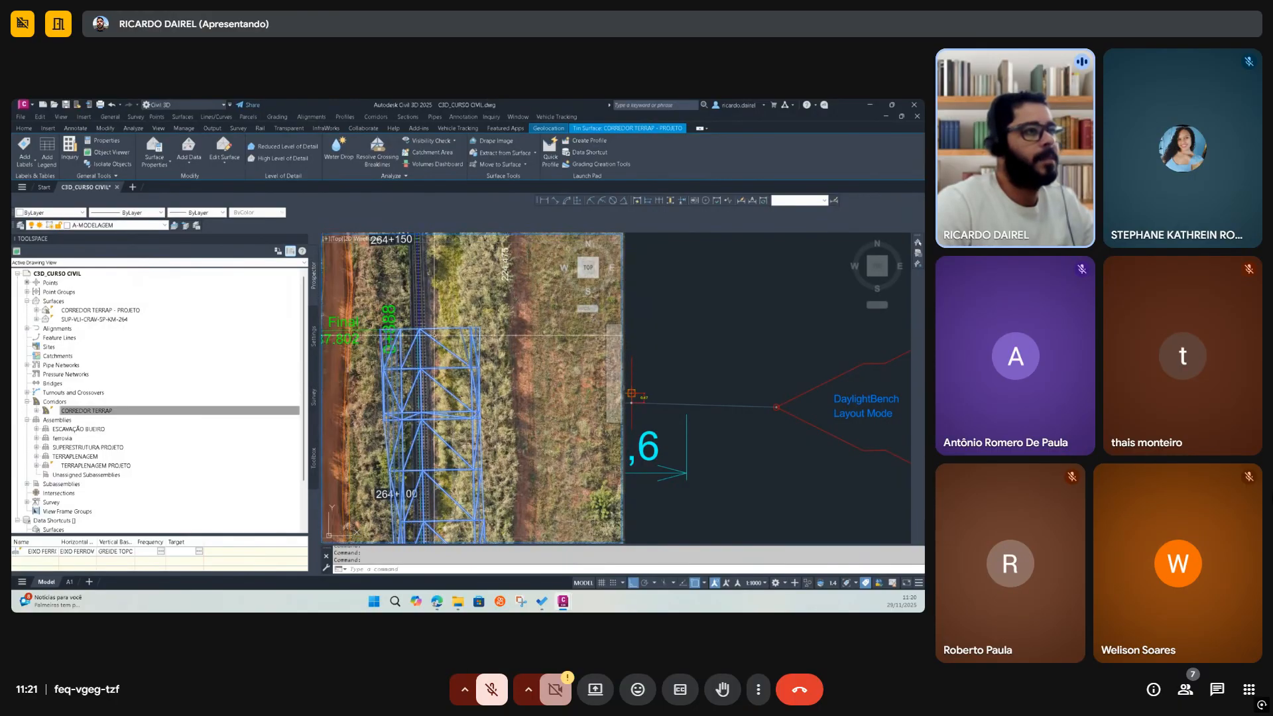
{"action": "key", "text": "Escape"}
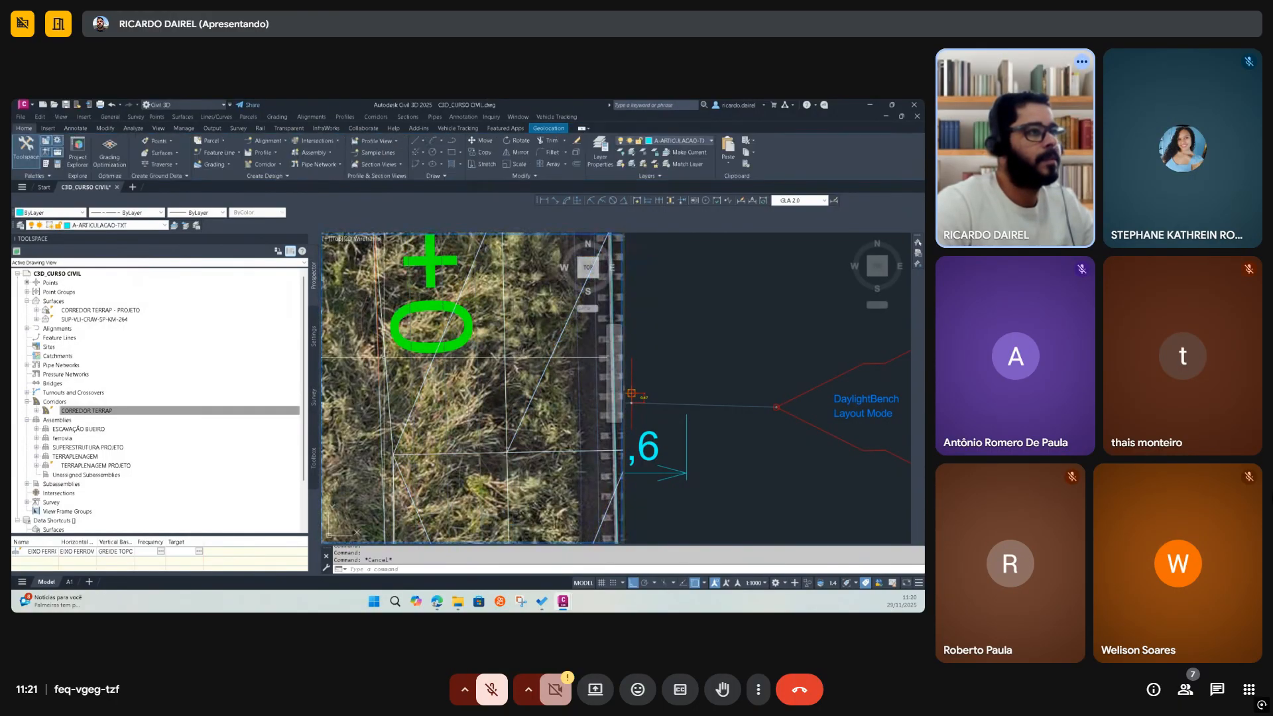
Send the CORREDOR TERRAP - PROJETO surface to the back of the draw order and inspect the corridor around station 264+100
{"action": "scroll", "coordinate": [381, 371], "scroll_direction": "up", "scroll_amount": 2}
{"action": "left_click", "coordinate": [375, 379]}
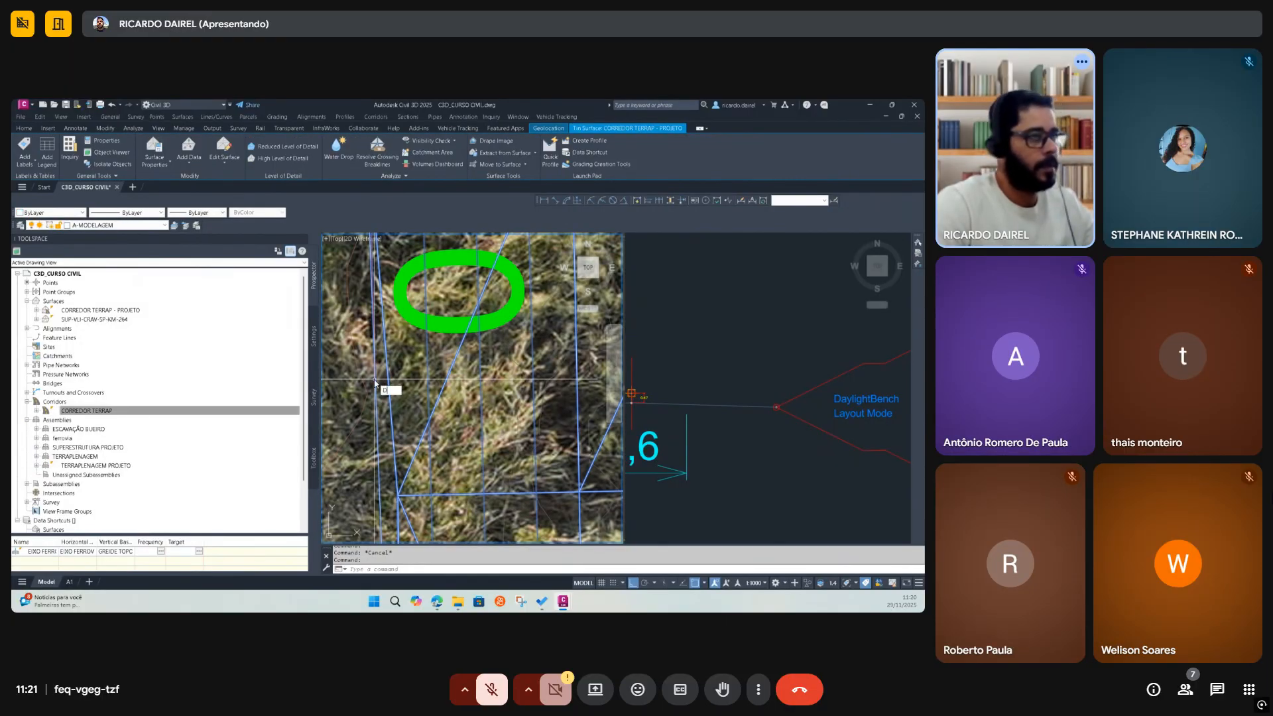
{"action": "left_click", "coordinate": [388, 377]}
{"action": "scroll", "coordinate": [387, 377], "scroll_direction": "down", "scroll_amount": 8}
{"action": "scroll", "coordinate": [386, 376], "scroll_direction": "down", "scroll_amount": 5}
{"action": "middle_click_drag", "start_coordinate": [432, 396], "coordinate": [432, 360]}
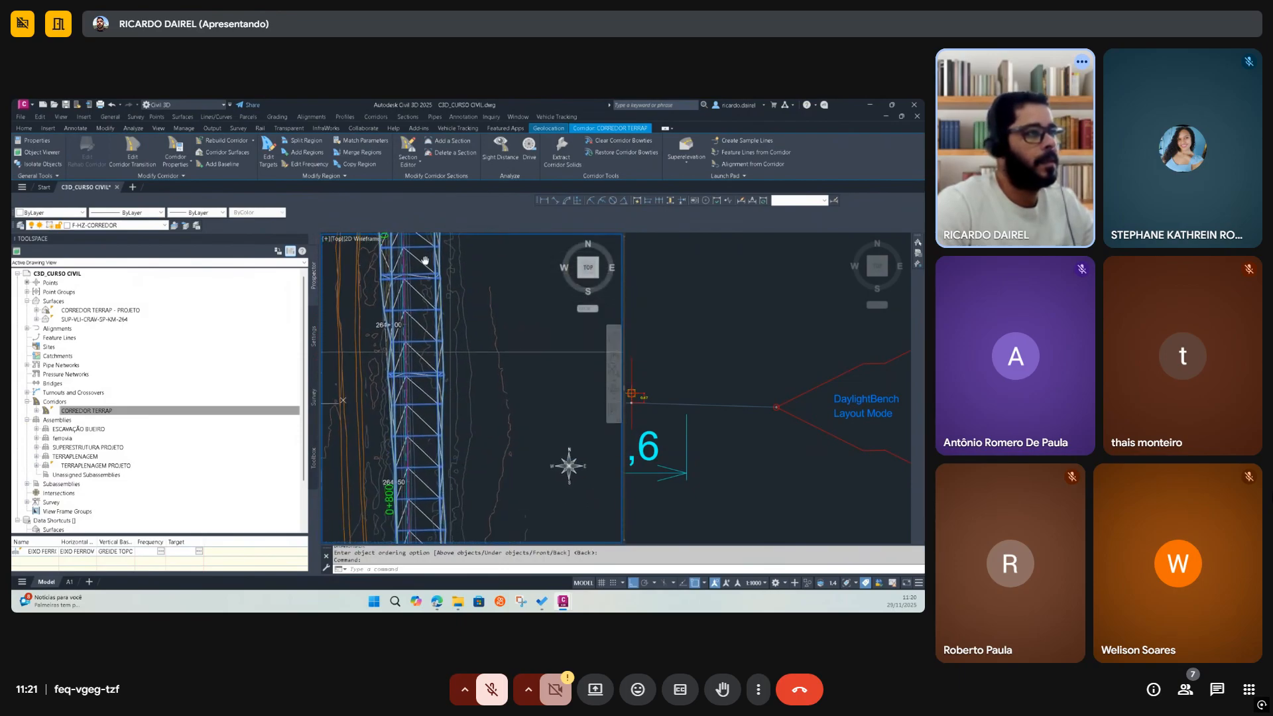
{"action": "scroll", "coordinate": [391, 331], "scroll_direction": "up", "scroll_amount": 4}
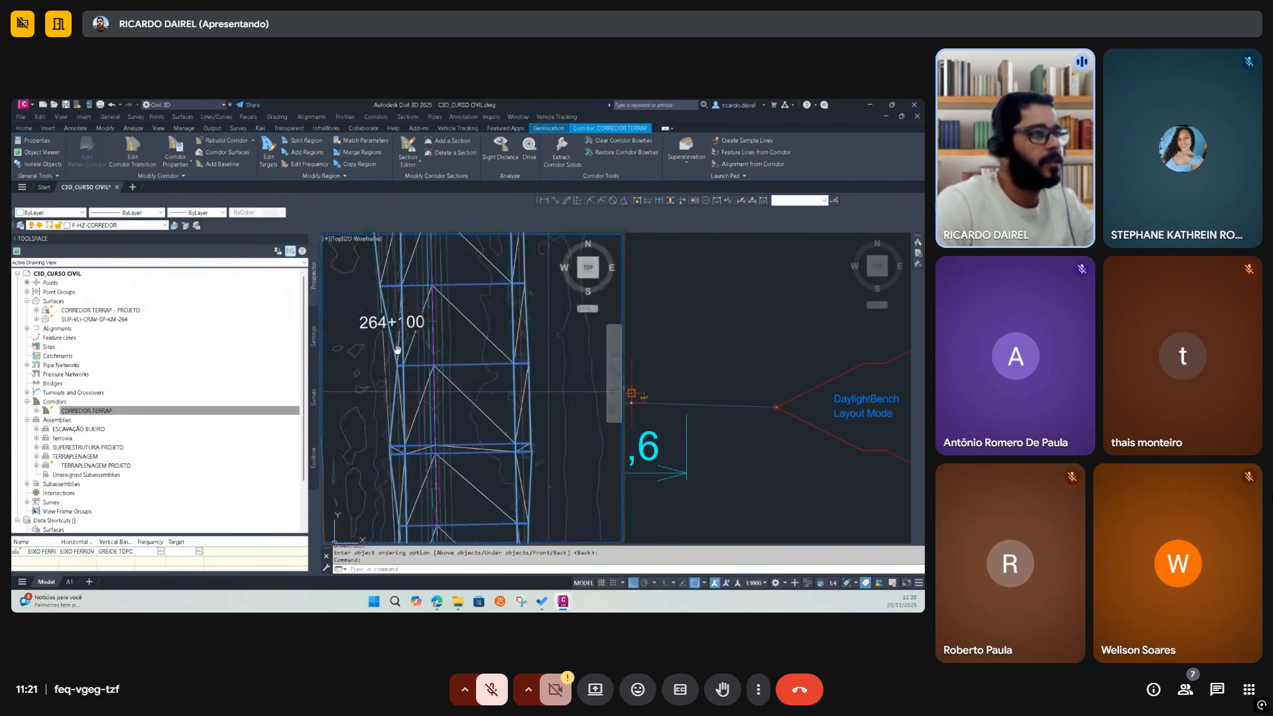
{"action": "scroll", "coordinate": [398, 350], "scroll_direction": "up", "scroll_amount": 2}
{"action": "key", "text": "Escape"}
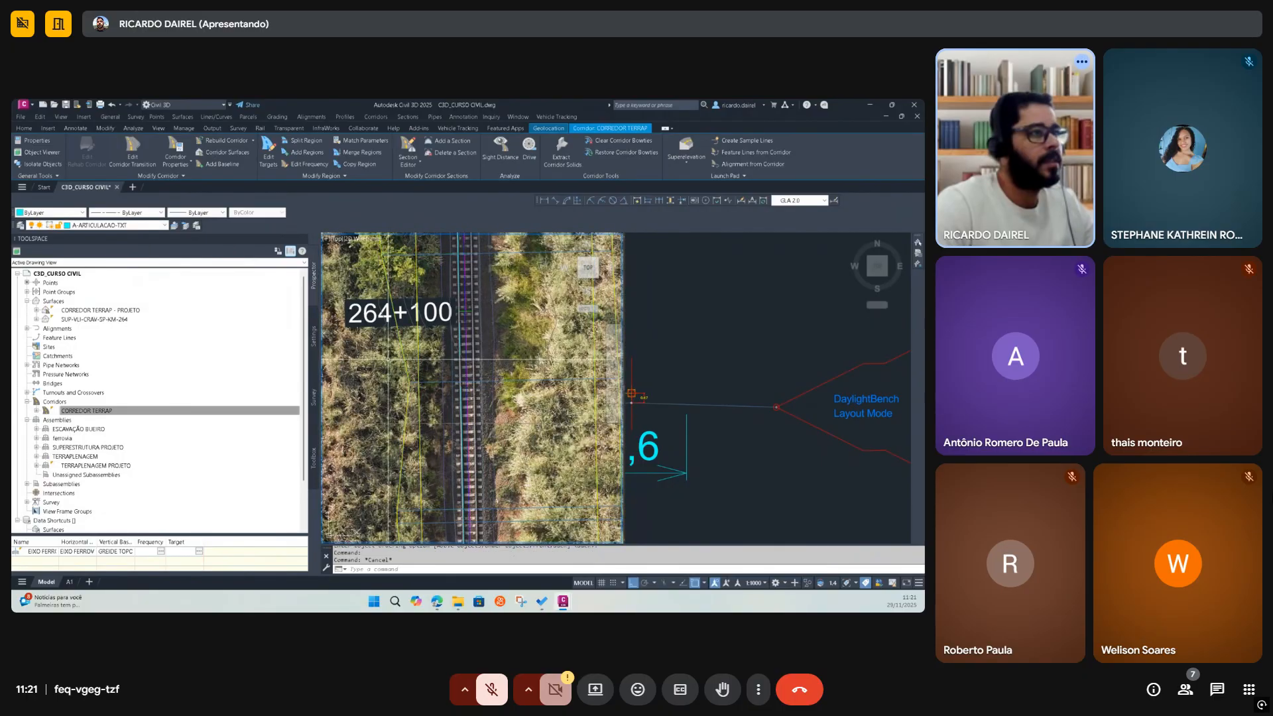
Compare the corridor surface with the corridor's edge lines near station 264+100 by selecting each in turn
{"action": "left_click", "coordinate": [389, 360]}
{"action": "scroll", "coordinate": [397, 362], "scroll_direction": "up", "scroll_amount": 2}
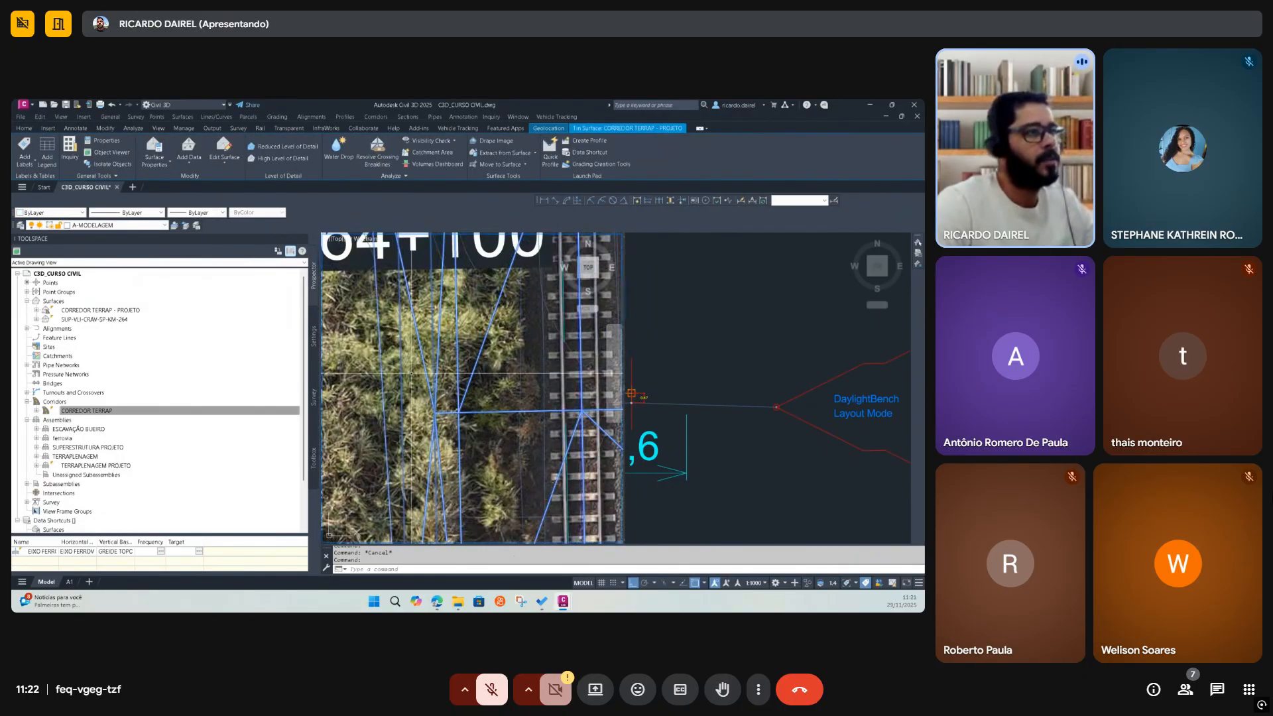
{"action": "scroll", "coordinate": [411, 373], "scroll_direction": "down", "scroll_amount": 2}
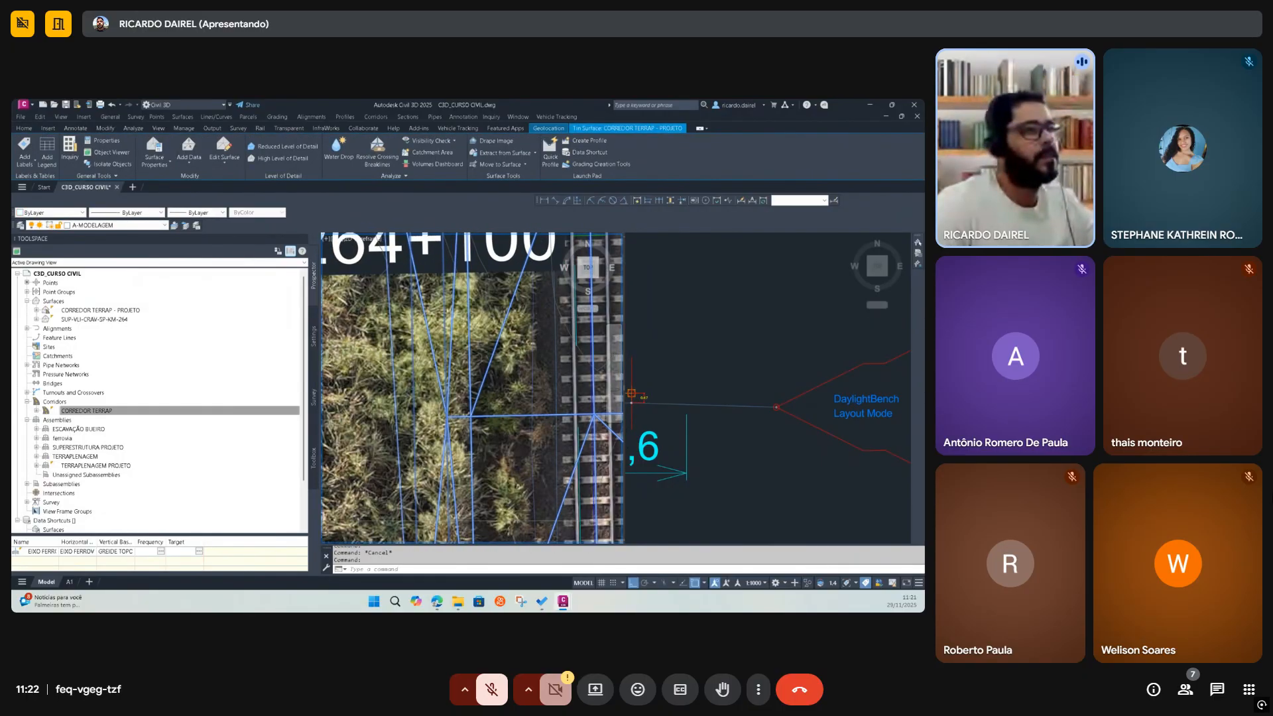
{"action": "middle_click_drag", "start_coordinate": [432, 392], "coordinate": [435, 386]}
{"action": "key", "text": "Escape"}
{"action": "scroll", "coordinate": [431, 386], "scroll_direction": "up", "scroll_amount": 2}
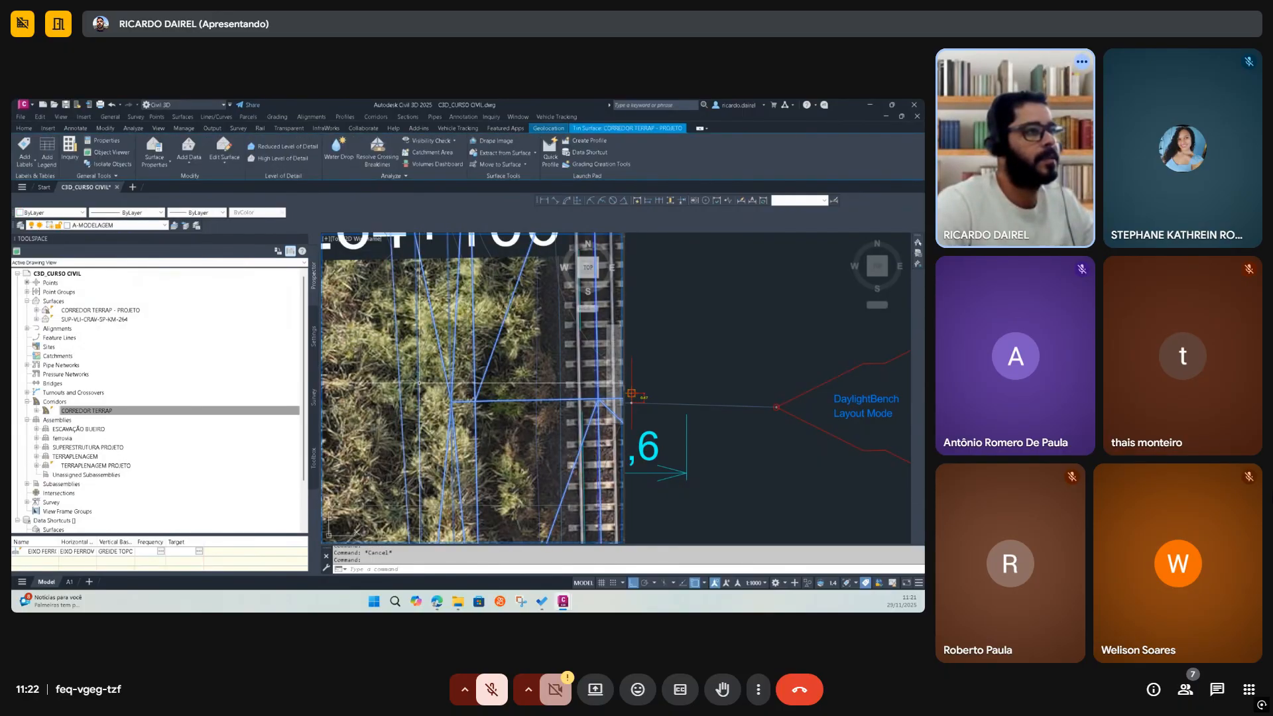
{"action": "left_click", "coordinate": [444, 389]}
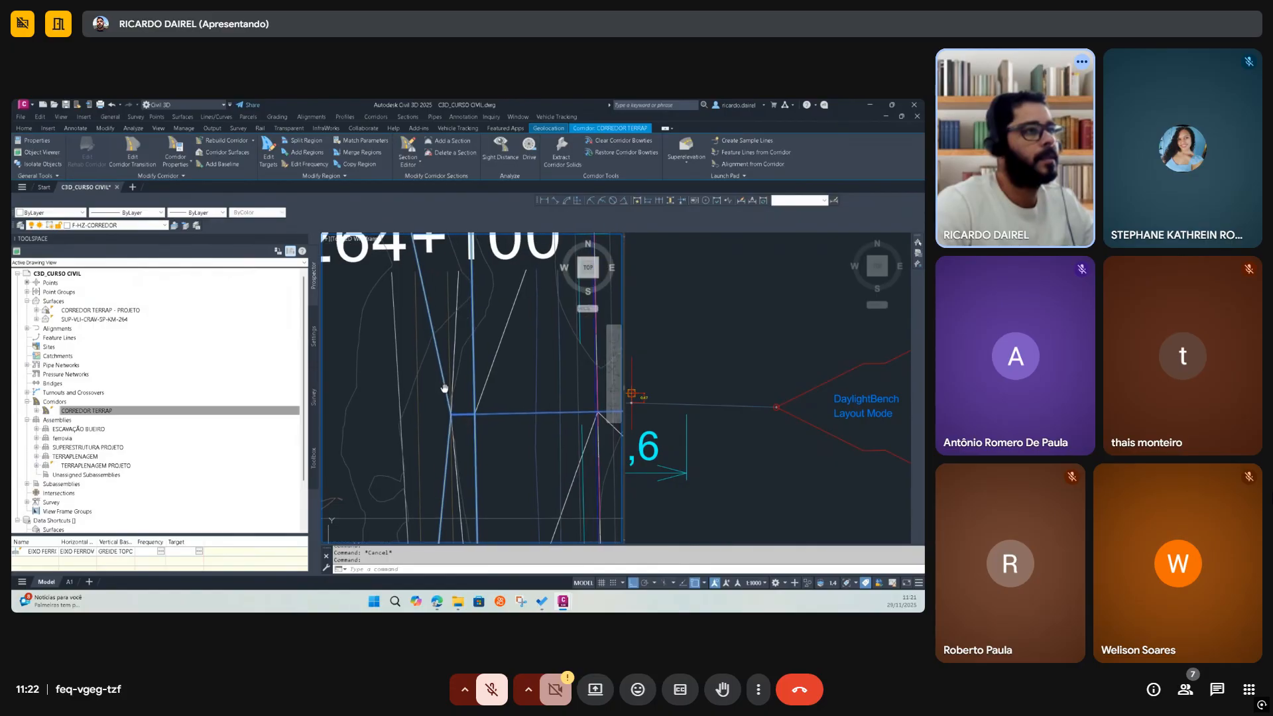
{"action": "scroll", "coordinate": [444, 389], "scroll_direction": "down", "scroll_amount": 4}
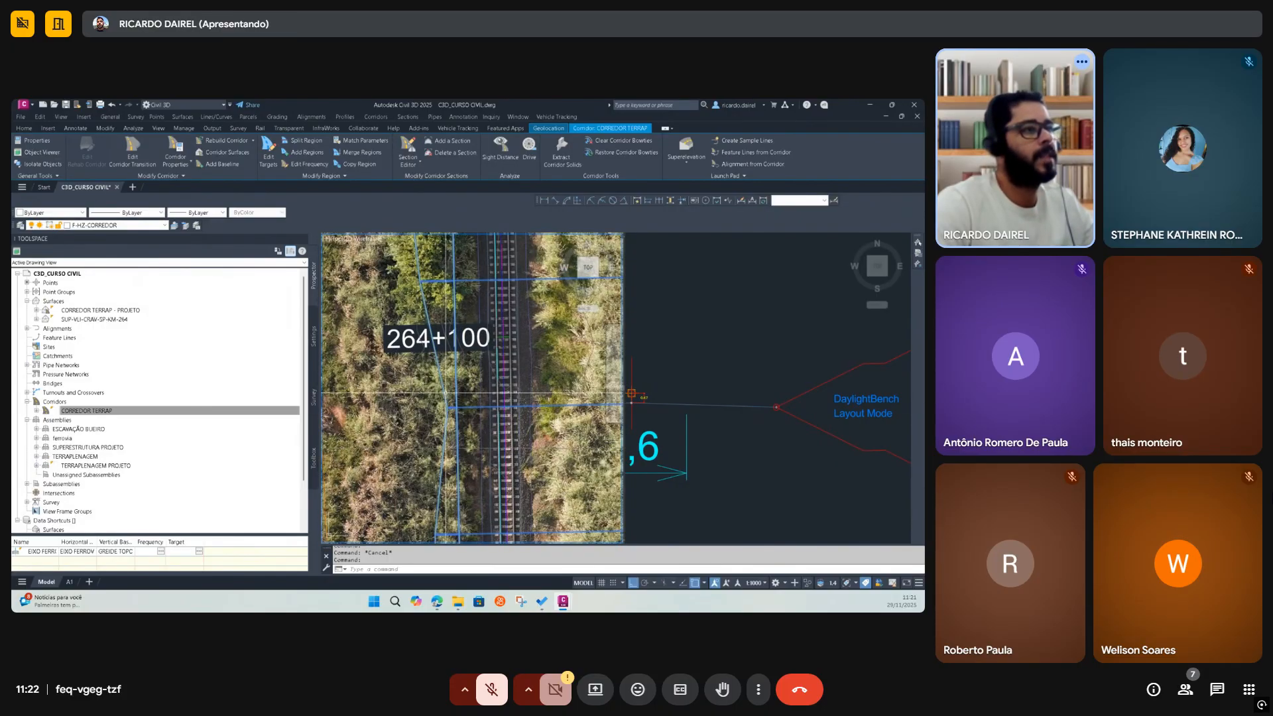
{"action": "middle_click_drag", "start_coordinate": [423, 373], "coordinate": [423, 401]}
{"action": "left_click", "coordinate": [426, 397]}
{"action": "key", "text": "Escape"}
Bring the CORREDOR TERRAP - PROJETO surface to the front of the draw order near station 264+100
{"action": "left_click", "coordinate": [425, 396]}
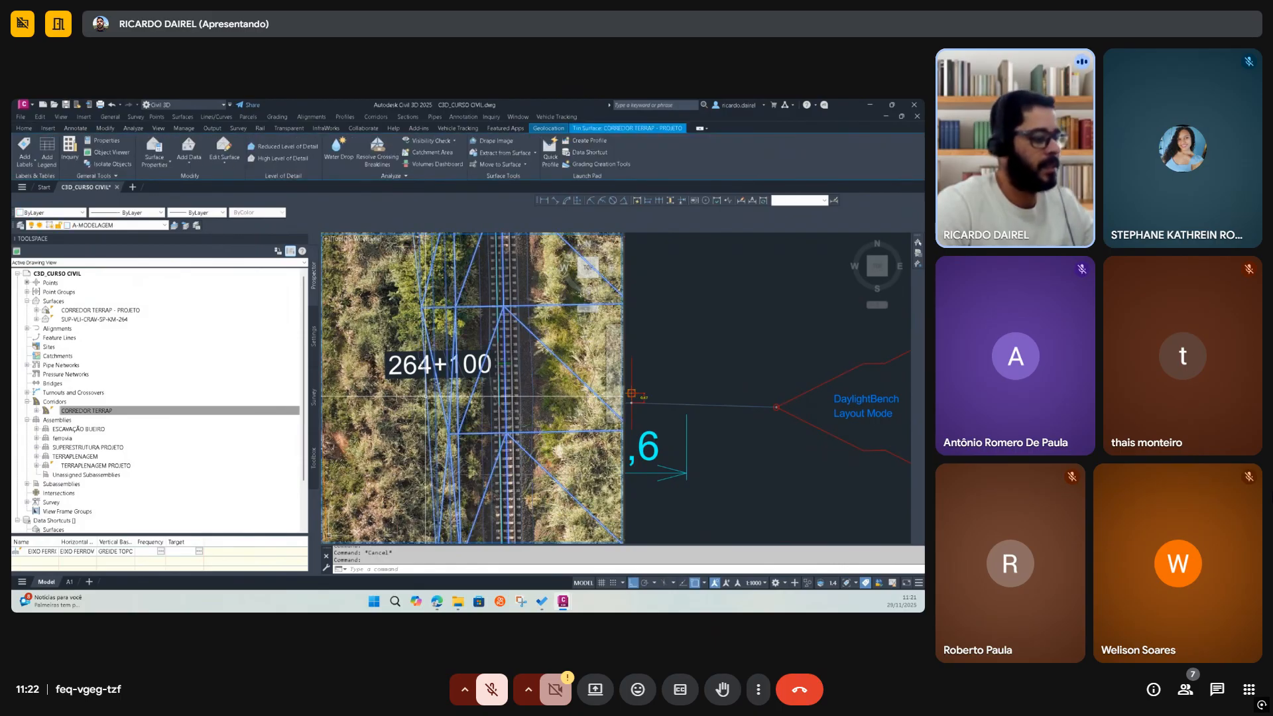
{"action": "type", "text": "DR"}
{"action": "key", "text": "Return"}
{"action": "type", "text": "F"}
{"action": "key", "text": "Return"}
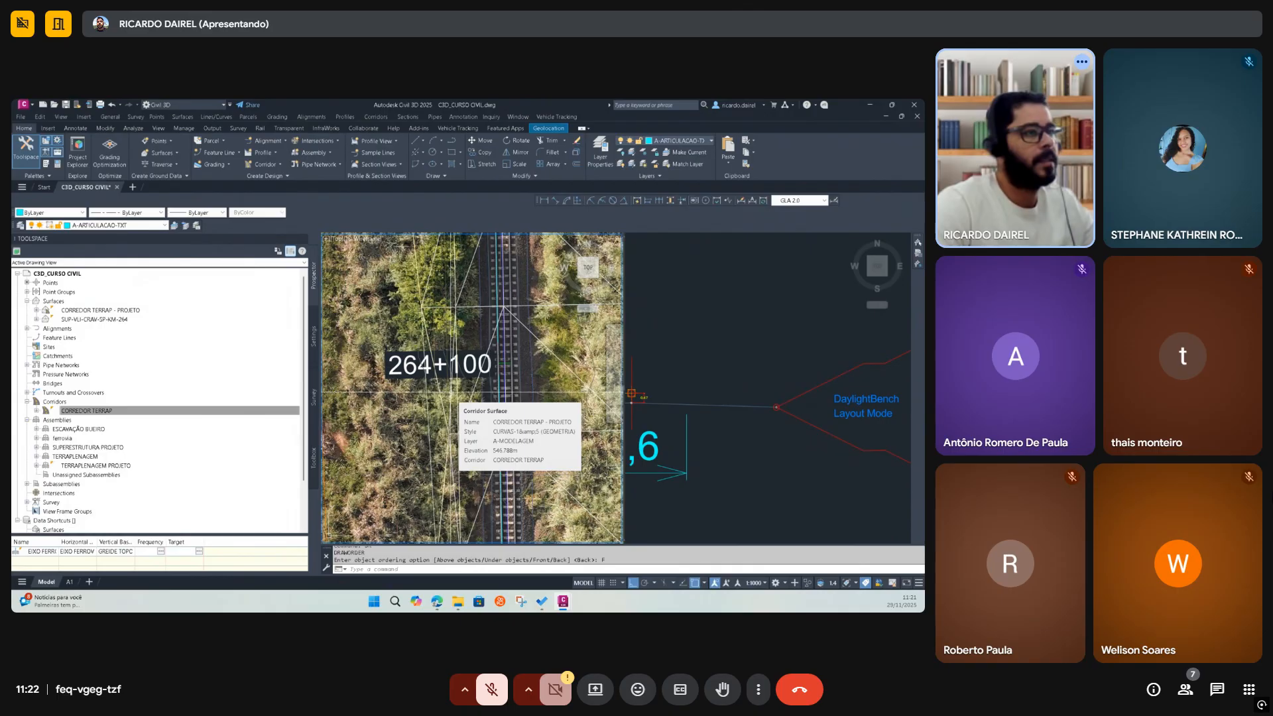
{"action": "left_click", "coordinate": [458, 393]}
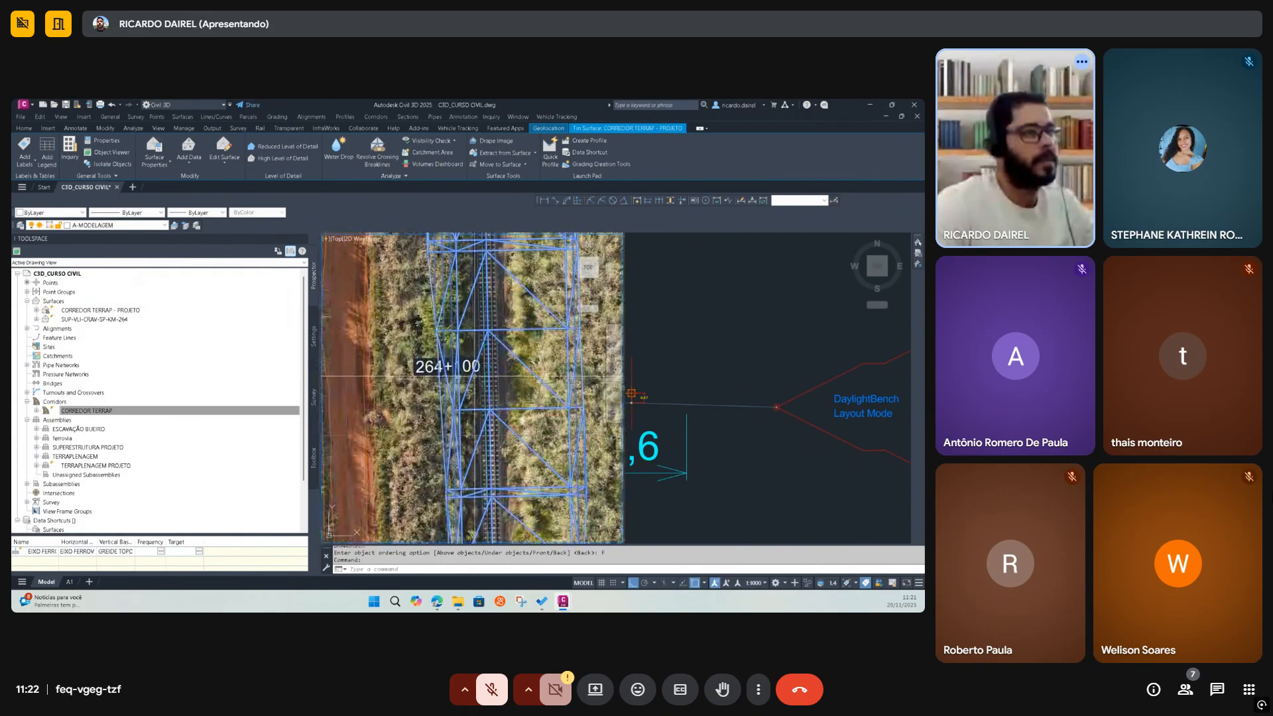
{"action": "key", "text": "Escape"}
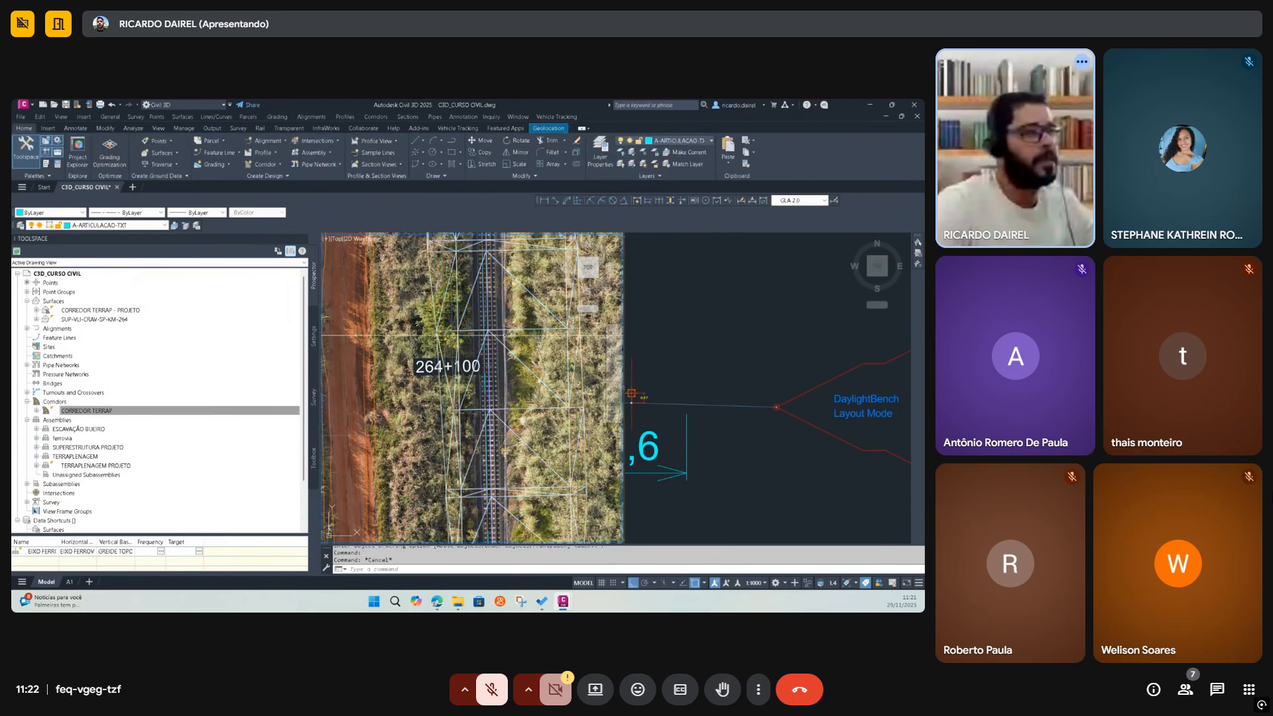
Send the aerial image to the back of the draw order
{"action": "middle_click_drag", "start_coordinate": [505, 335], "coordinate": [436, 370]}
{"action": "scroll", "coordinate": [436, 370], "scroll_direction": "down", "scroll_amount": 4}
{"action": "scroll", "coordinate": [473, 369], "scroll_direction": "down", "scroll_amount": 1}
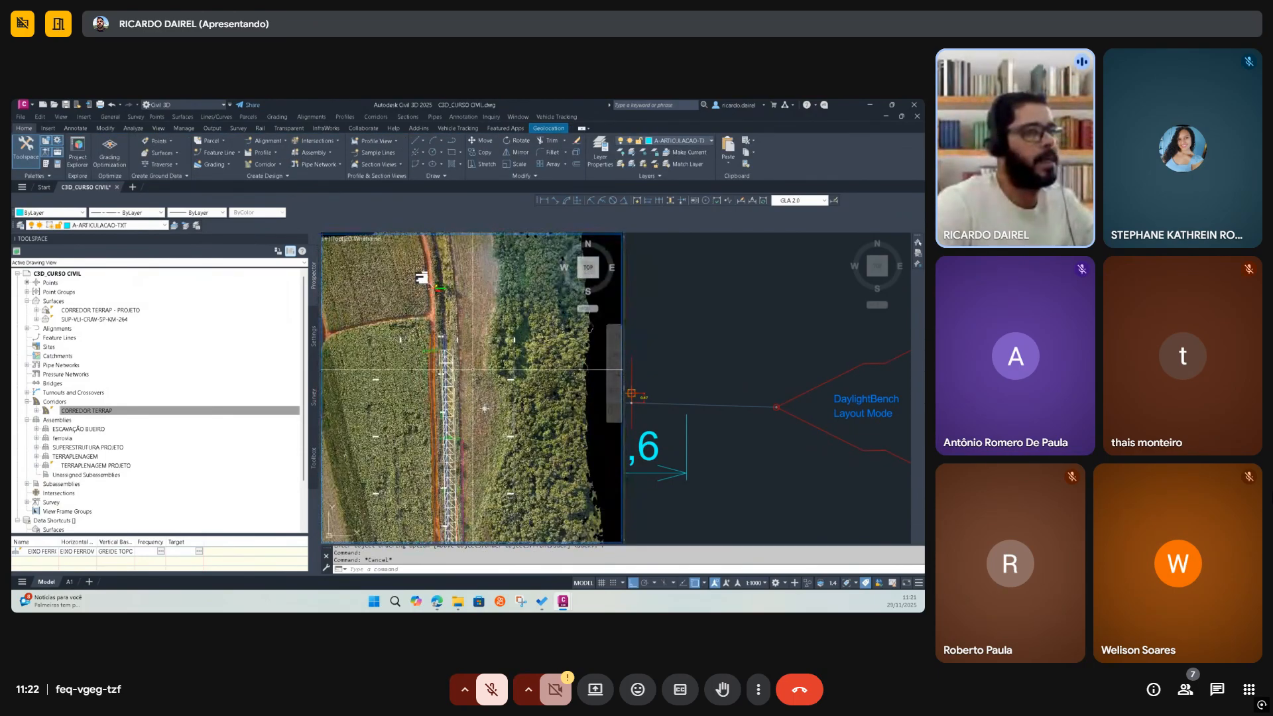
{"action": "scroll", "coordinate": [459, 379], "scroll_direction": "down", "scroll_amount": 2}
{"action": "left_click", "coordinate": [461, 308]}
{"action": "left_click", "coordinate": [446, 322]}
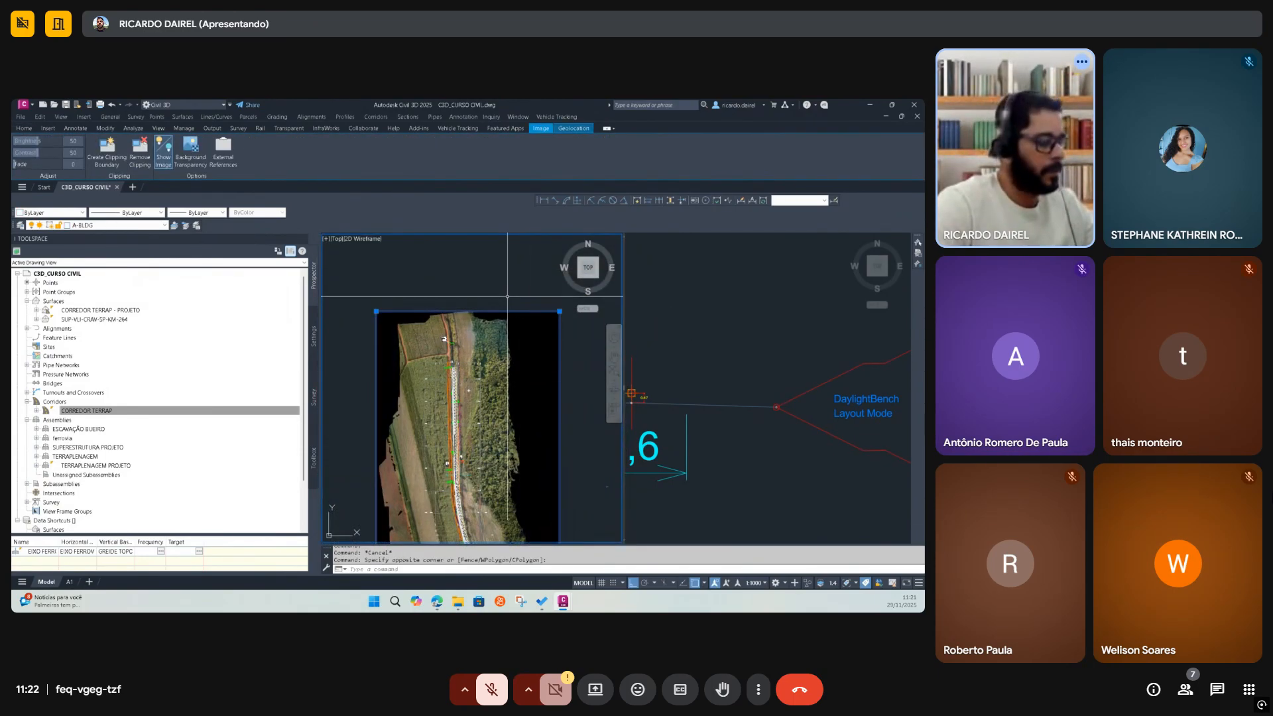
{"action": "type", "text": "R"}
{"action": "key", "text": "Return"}
Send the CORREDOR TERRAP - PROJETO surface to the back of the draw order near station 264+50
{"action": "scroll", "coordinate": [498, 387], "scroll_direction": "up", "scroll_amount": 4}
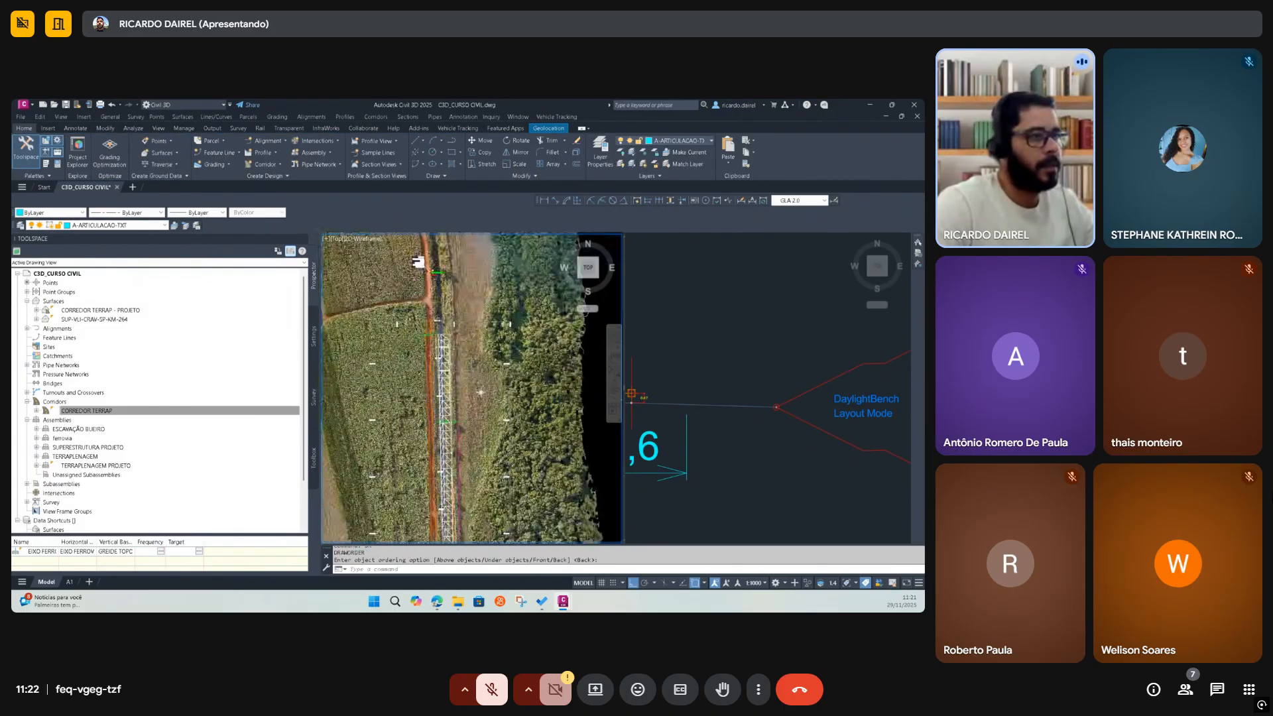
{"action": "scroll", "coordinate": [499, 387], "scroll_direction": "up", "scroll_amount": 5}
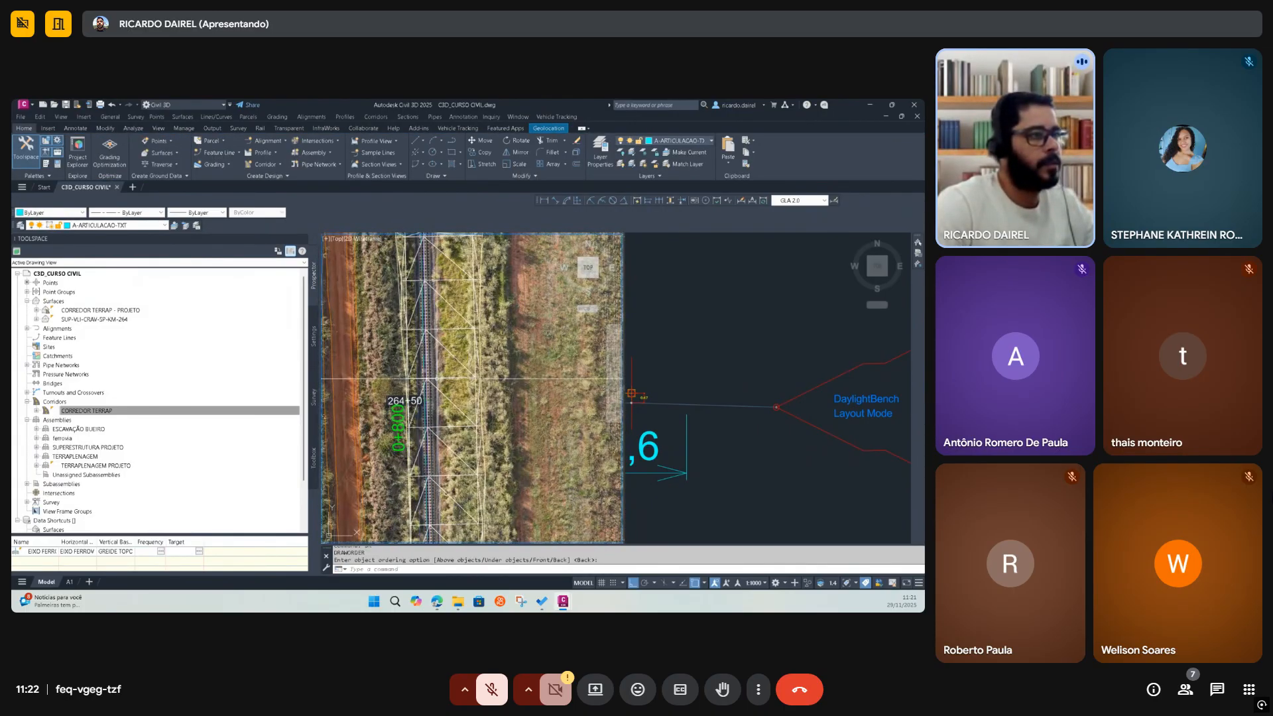
{"action": "key", "text": "Return"}
{"action": "type", "text": "DR"}
{"action": "key", "text": "Return"}
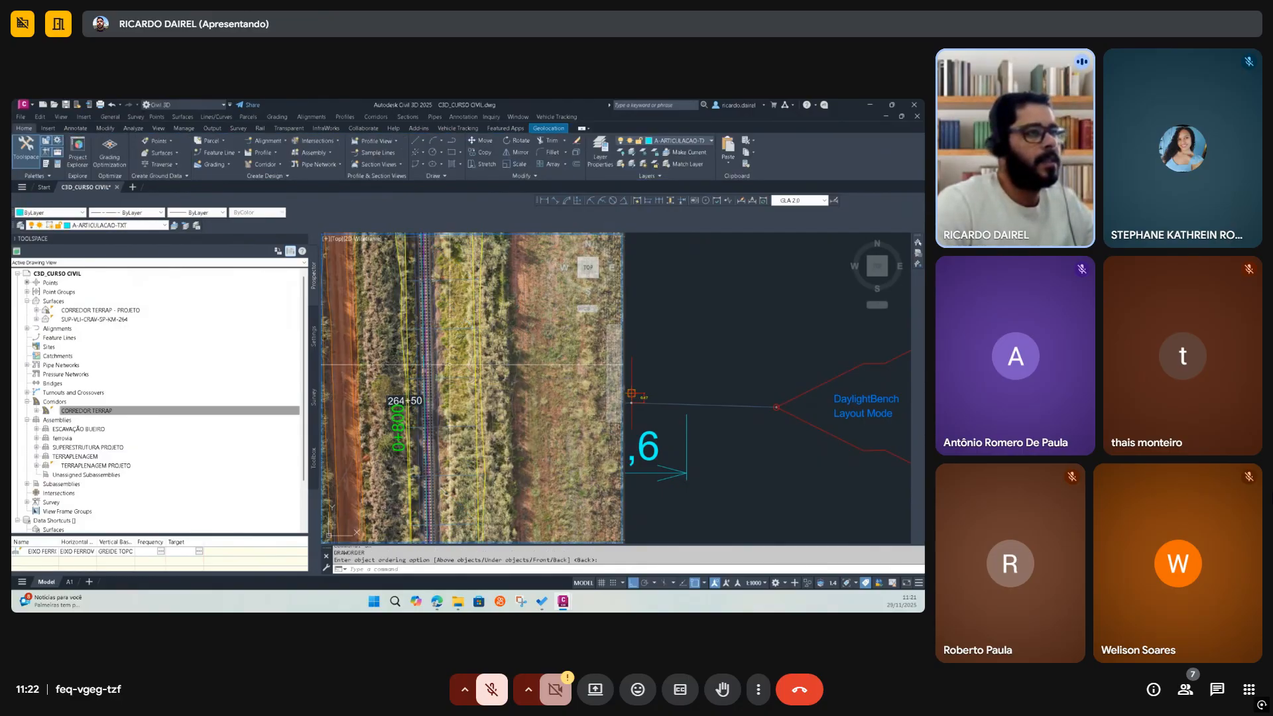
Send the aerial image back again so it lies behind the corridor surface
{"action": "middle_click_drag", "start_coordinate": [450, 365], "coordinate": [454, 381]}
{"action": "scroll", "coordinate": [468, 378], "scroll_direction": "down", "scroll_amount": 6}
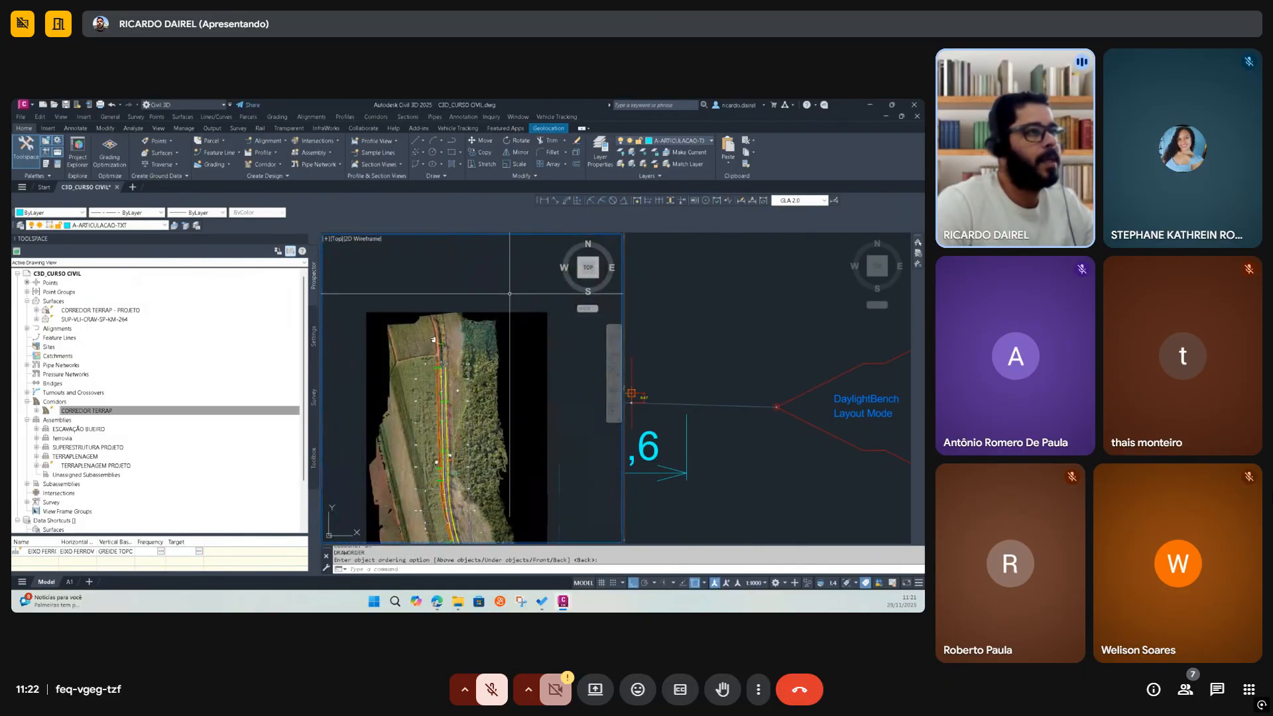
{"action": "left_click", "coordinate": [509, 294]}
{"action": "left_click", "coordinate": [502, 321]}
{"action": "type", "text": "DR"}
{"action": "key", "text": "Return"}
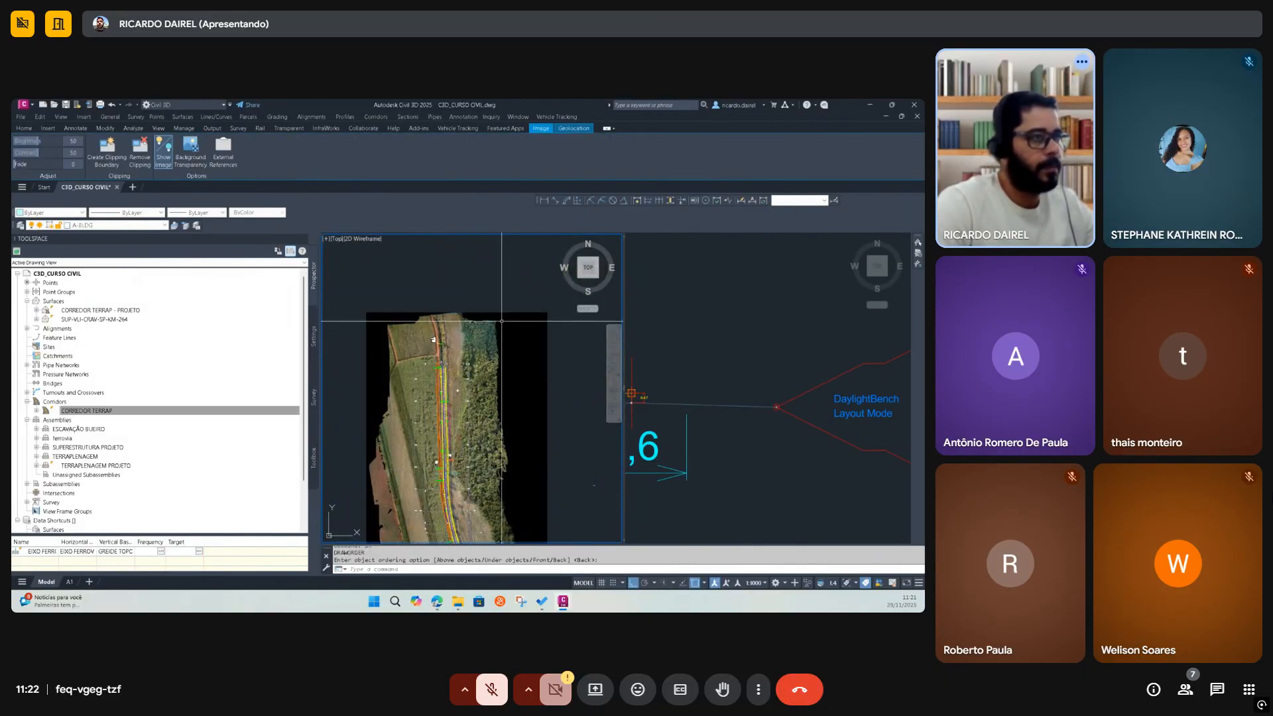
{"action": "scroll", "coordinate": [494, 307], "scroll_direction": "up", "scroll_amount": 5}
{"action": "scroll", "coordinate": [400, 380], "scroll_direction": "up", "scroll_amount": 2}
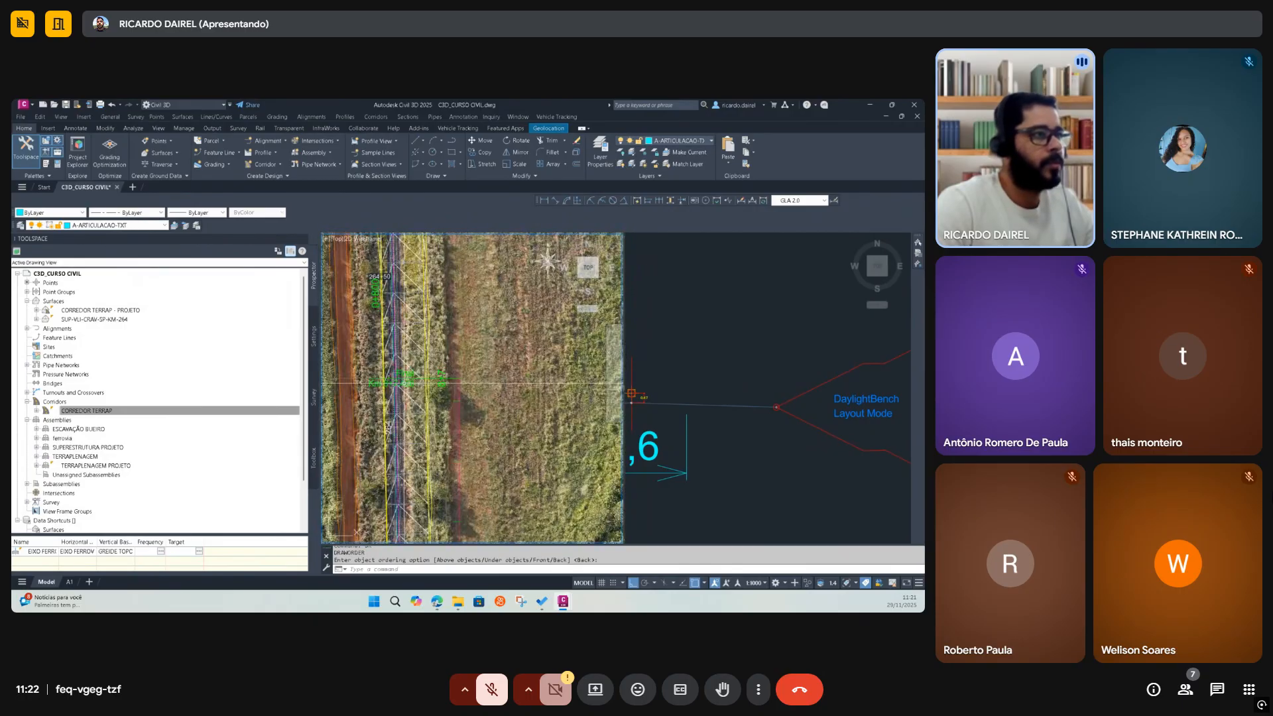
Set the triangles' colour to pinkish red in the CORREDOR TERRAP - PROJETO surface's style
{"action": "middle_click_drag", "start_coordinate": [375, 297], "coordinate": [392, 391]}
{"action": "scroll", "coordinate": [392, 298], "scroll_direction": "up", "scroll_amount": 5}
{"action": "middle_click_drag", "start_coordinate": [429, 269], "coordinate": [458, 367]}
{"action": "scroll", "coordinate": [437, 392], "scroll_direction": "up", "scroll_amount": 1}
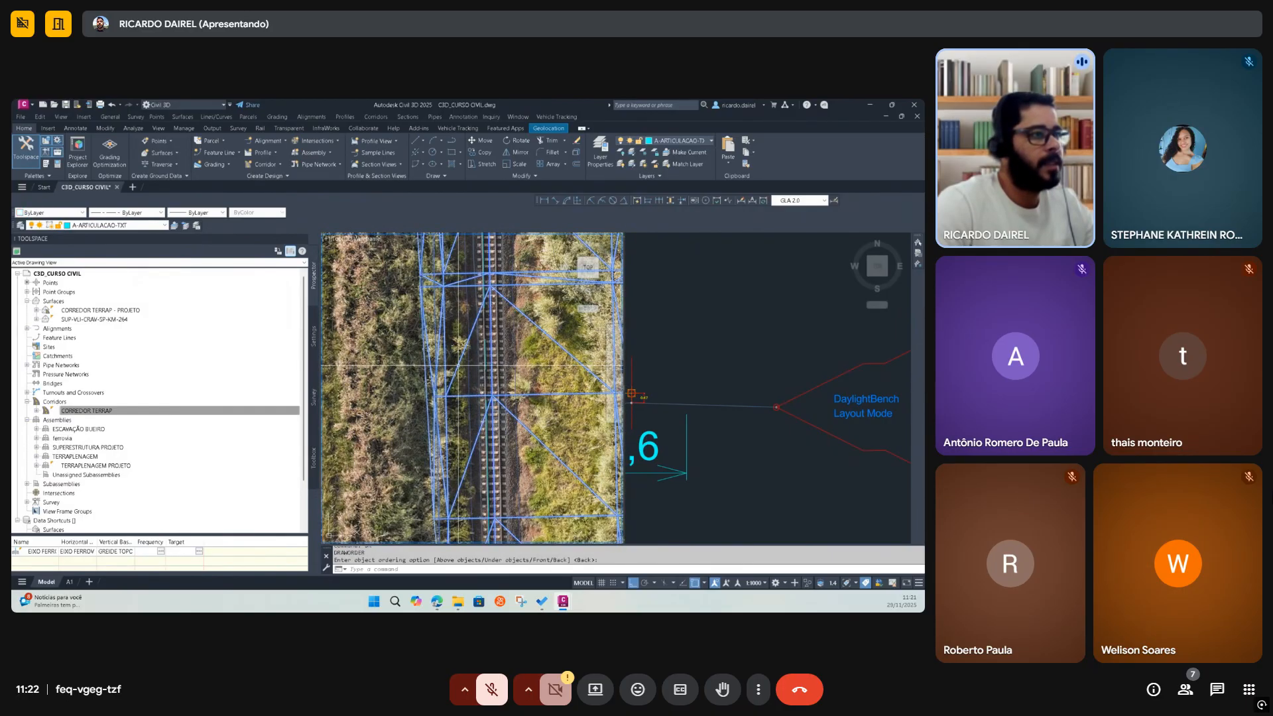
{"action": "key", "text": "Escape"}
{"action": "left_click", "coordinate": [457, 334]}
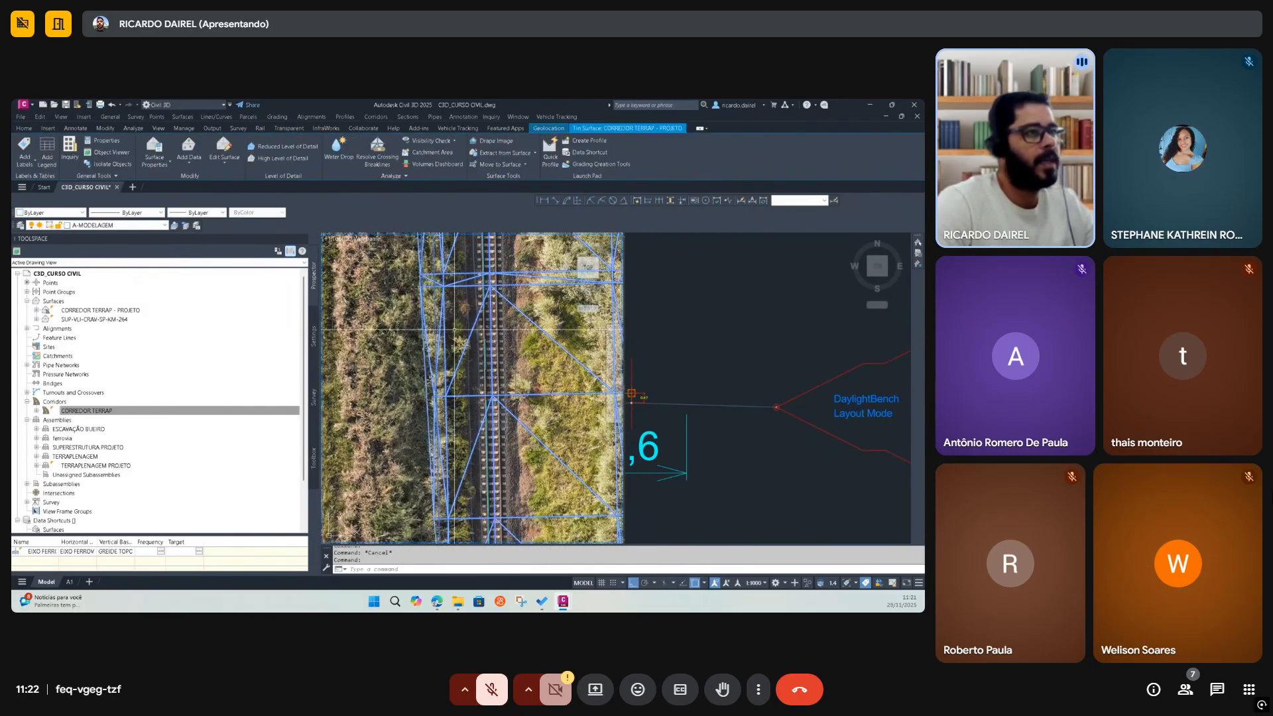
{"action": "right_click", "coordinate": [457, 335]}
{"action": "left_click", "coordinate": [507, 467]}
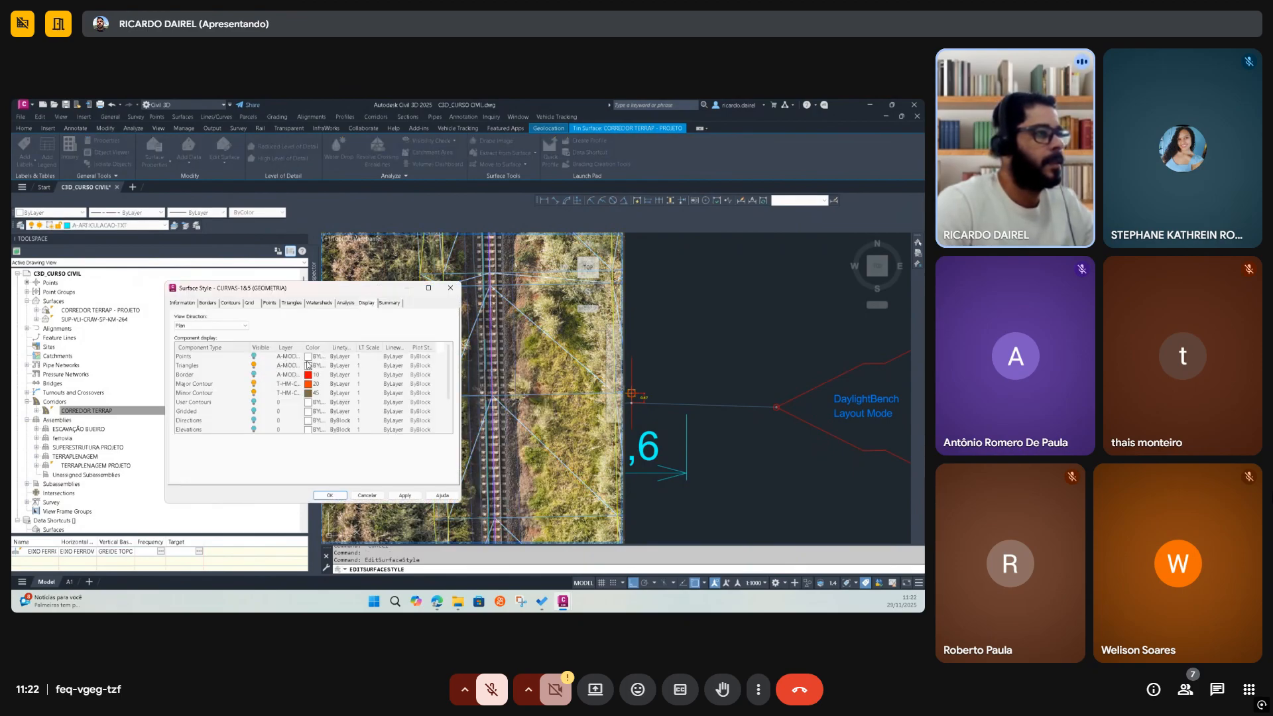
{"action": "left_click", "coordinate": [308, 365]}
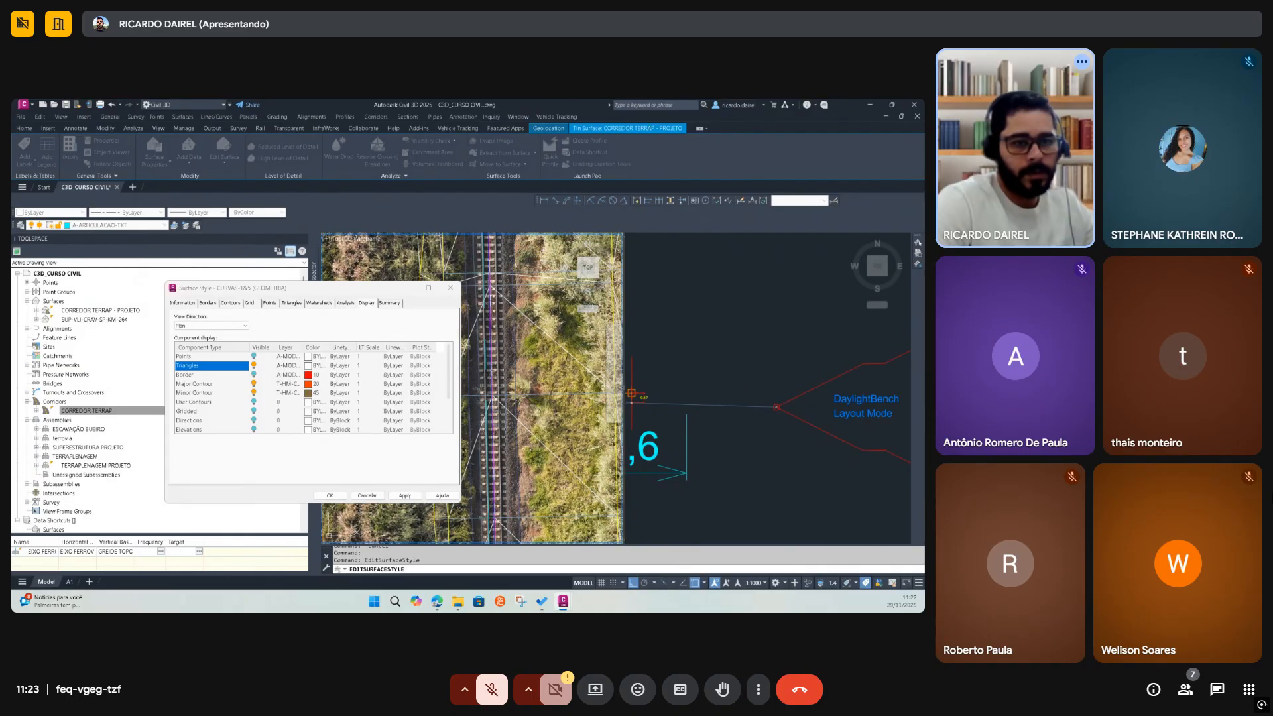
{"action": "key", "text": "Return"}
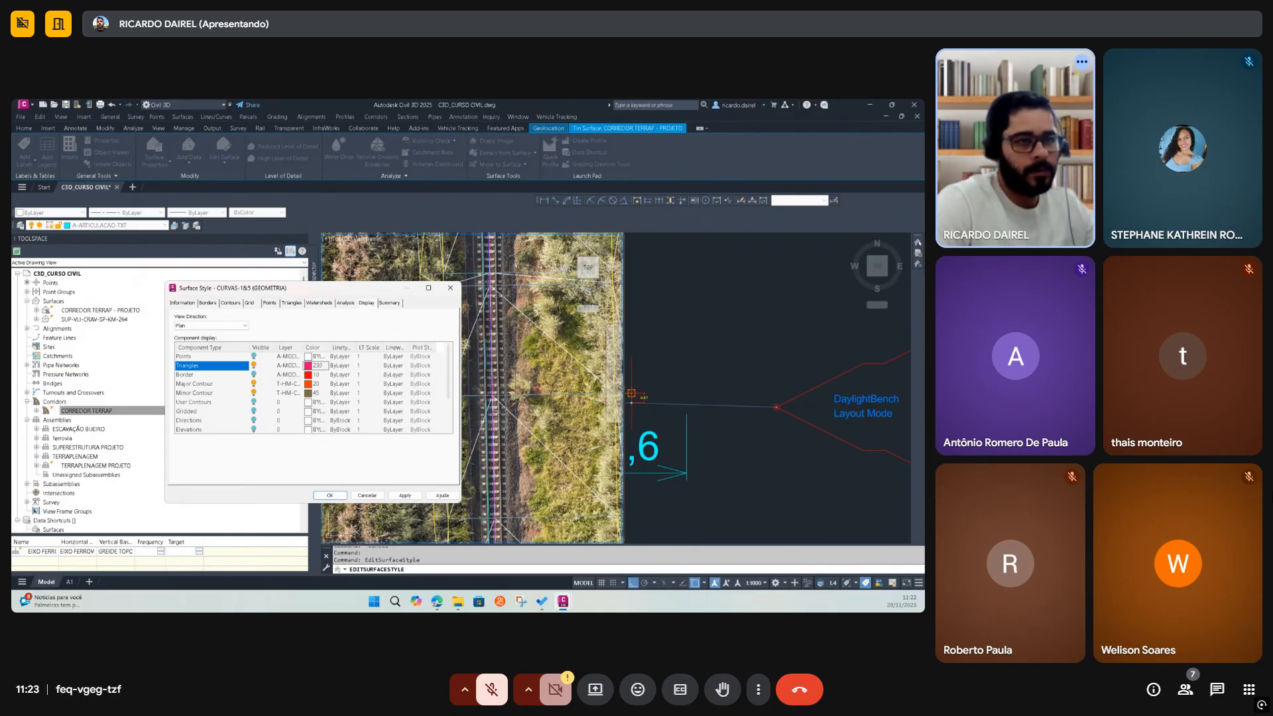
{"action": "left_click", "coordinate": [330, 495]}
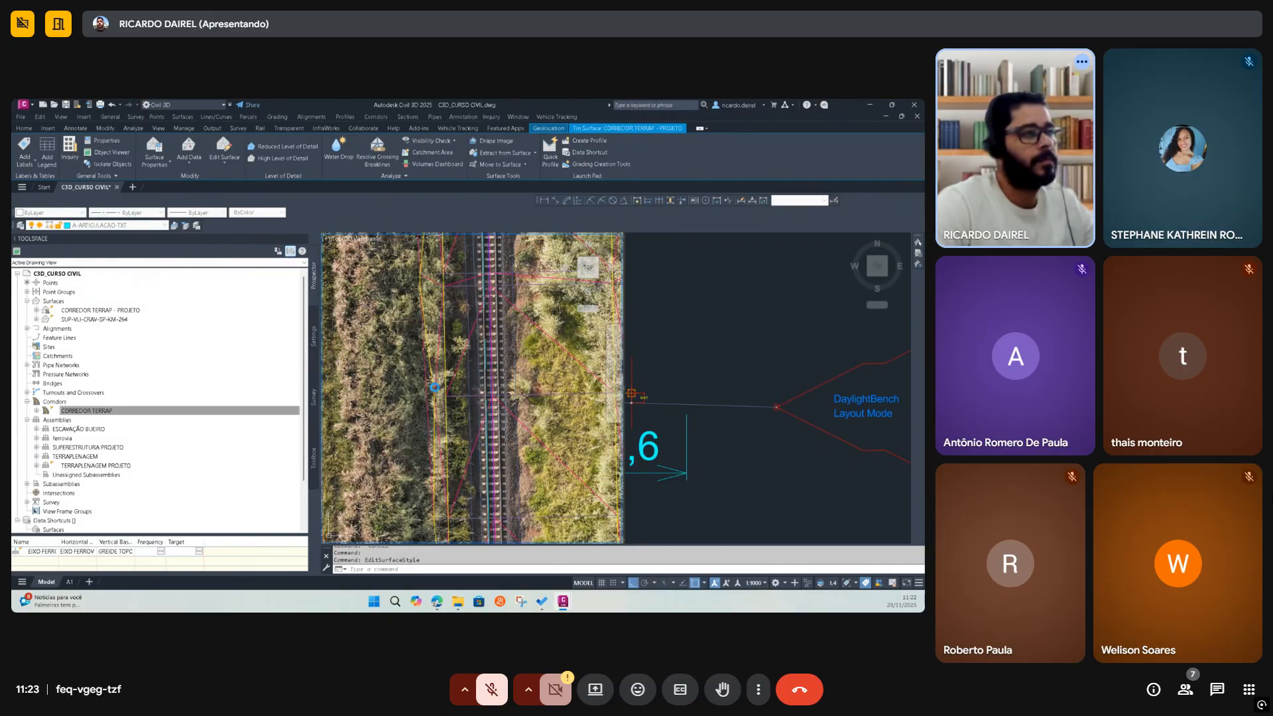
Examine the recoloured surface triangles beside the track against the corridor lines and the aerial image
{"action": "key", "text": "Escape"}
{"action": "scroll", "coordinate": [389, 398], "scroll_direction": "down", "scroll_amount": 1}
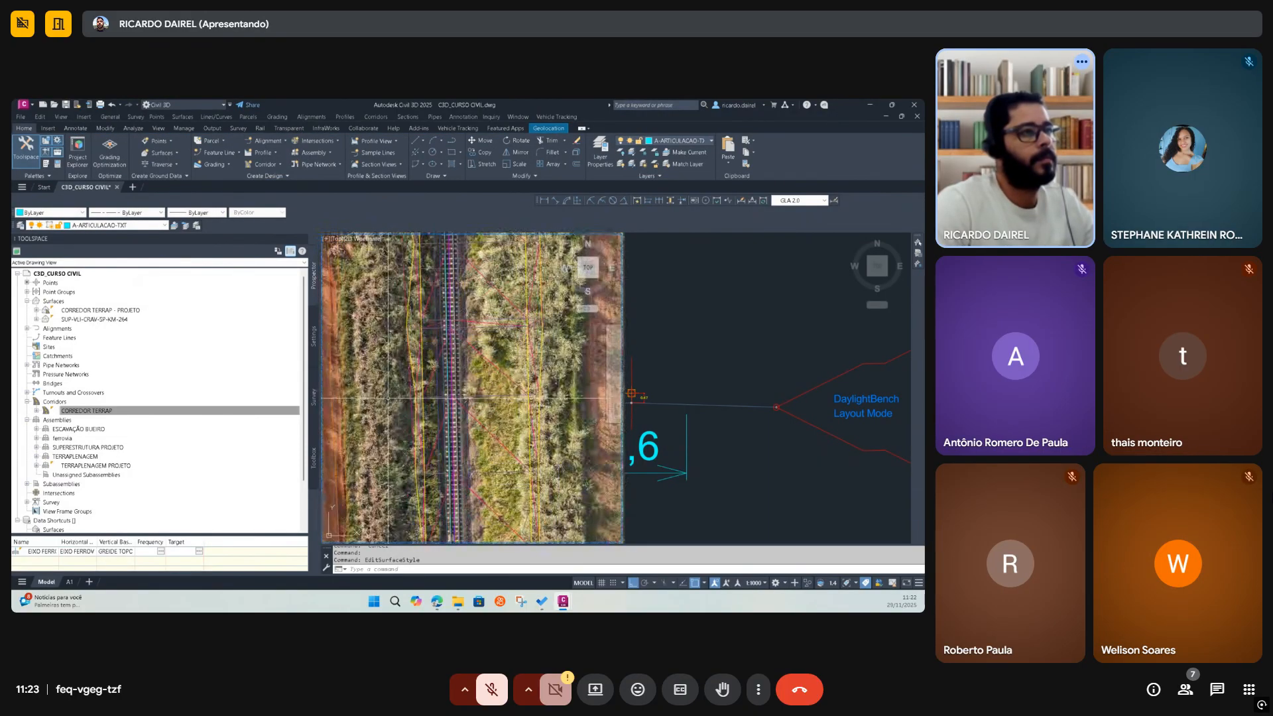
{"action": "scroll", "coordinate": [425, 387], "scroll_direction": "up", "scroll_amount": 1}
{"action": "scroll", "coordinate": [424, 387], "scroll_direction": "up", "scroll_amount": 1}
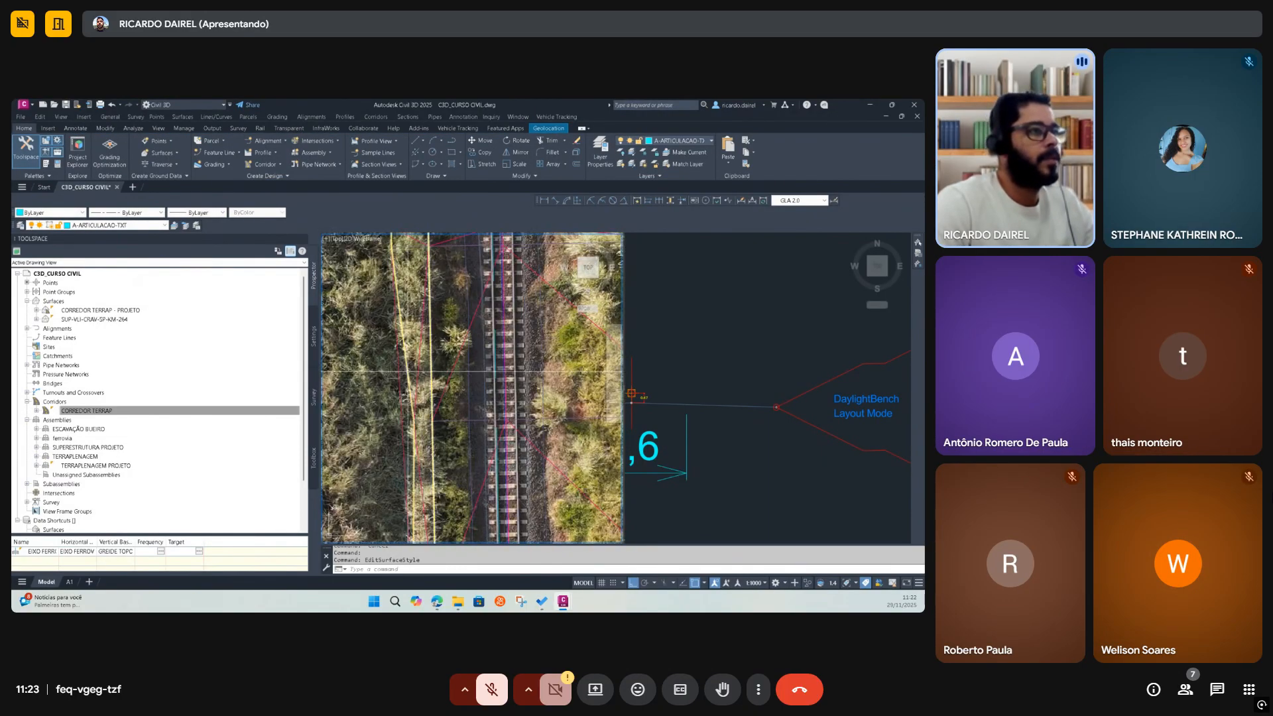
{"action": "left_click", "coordinate": [406, 376]}
{"action": "key", "text": "Escape"}
{"action": "left_click", "coordinate": [394, 383]}
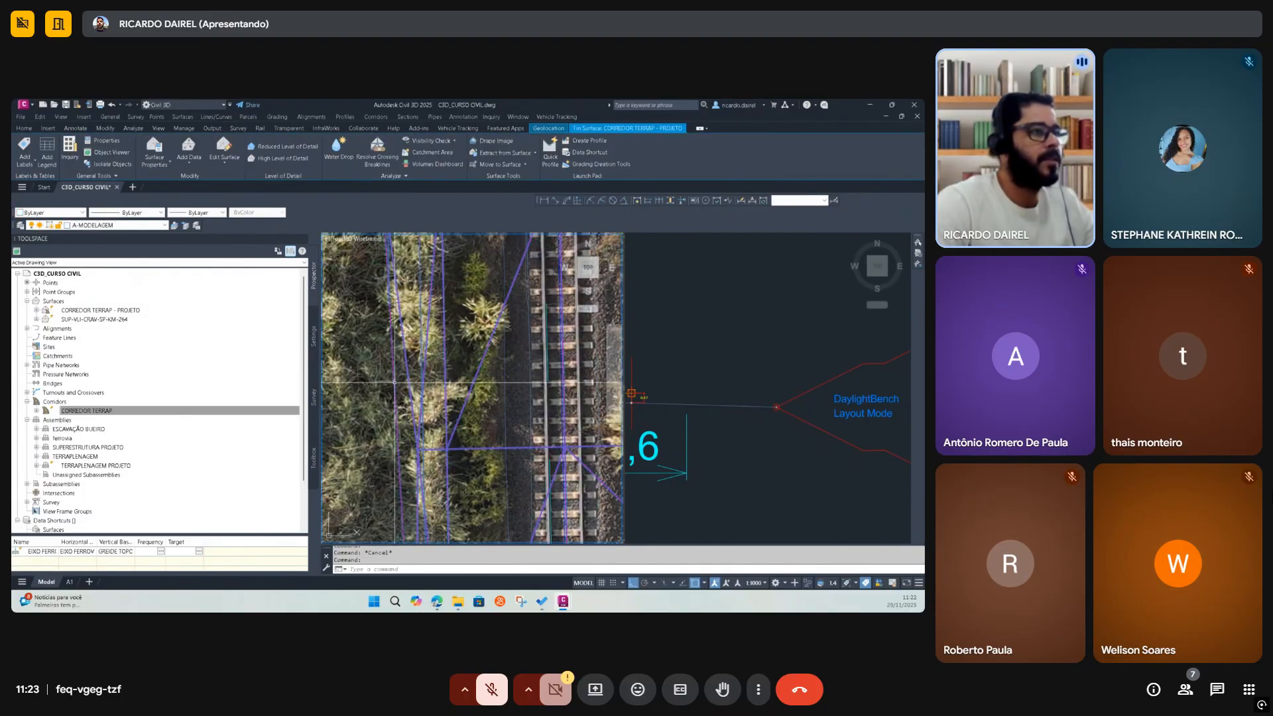
{"action": "key", "text": "Escape"}
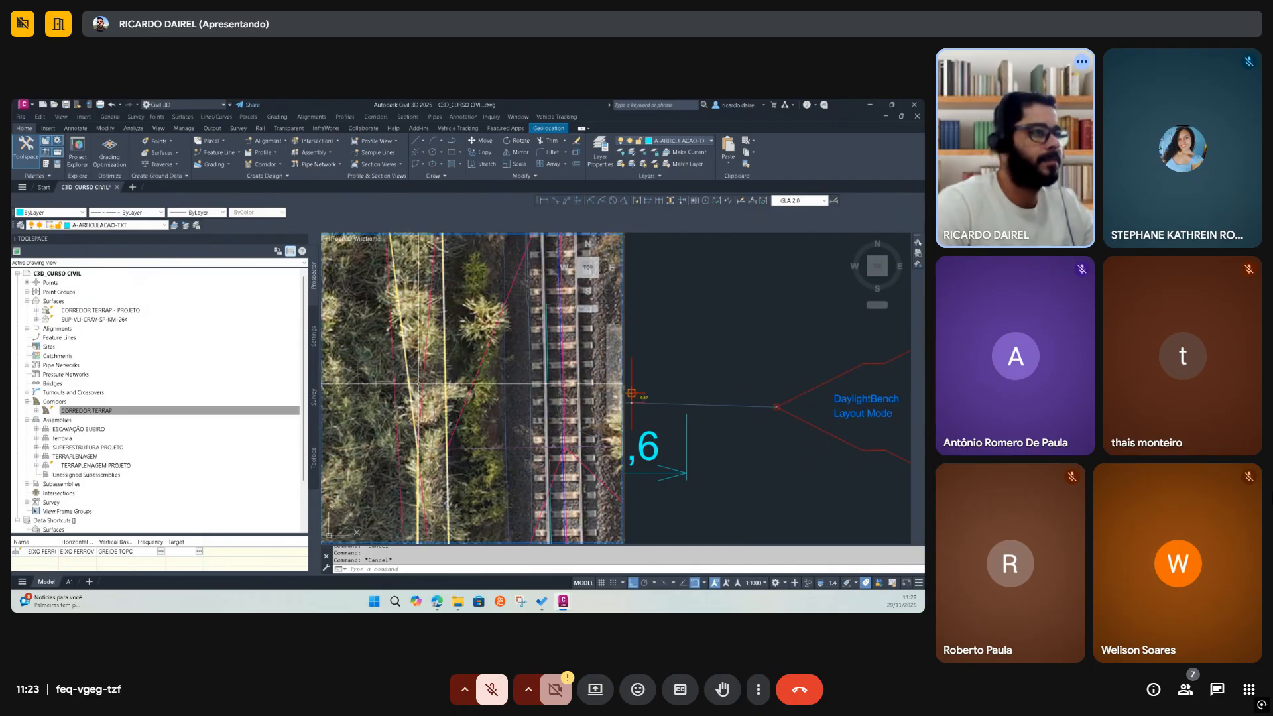
Open the CORREDOR TERRAP - PROJETO surface in a maximized Object Viewer
{"action": "left_click", "coordinate": [423, 382]}
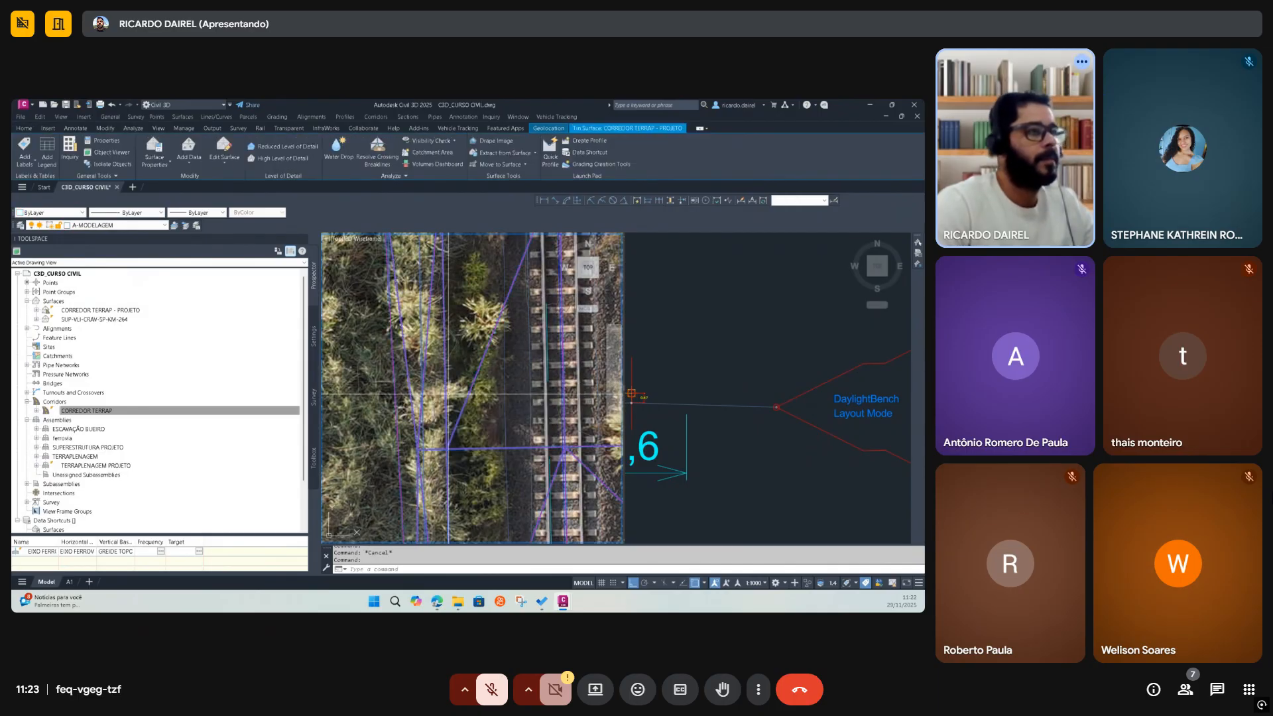
{"action": "scroll", "coordinate": [419, 393], "scroll_direction": "down", "scroll_amount": 3}
{"action": "right_click", "coordinate": [419, 393]}
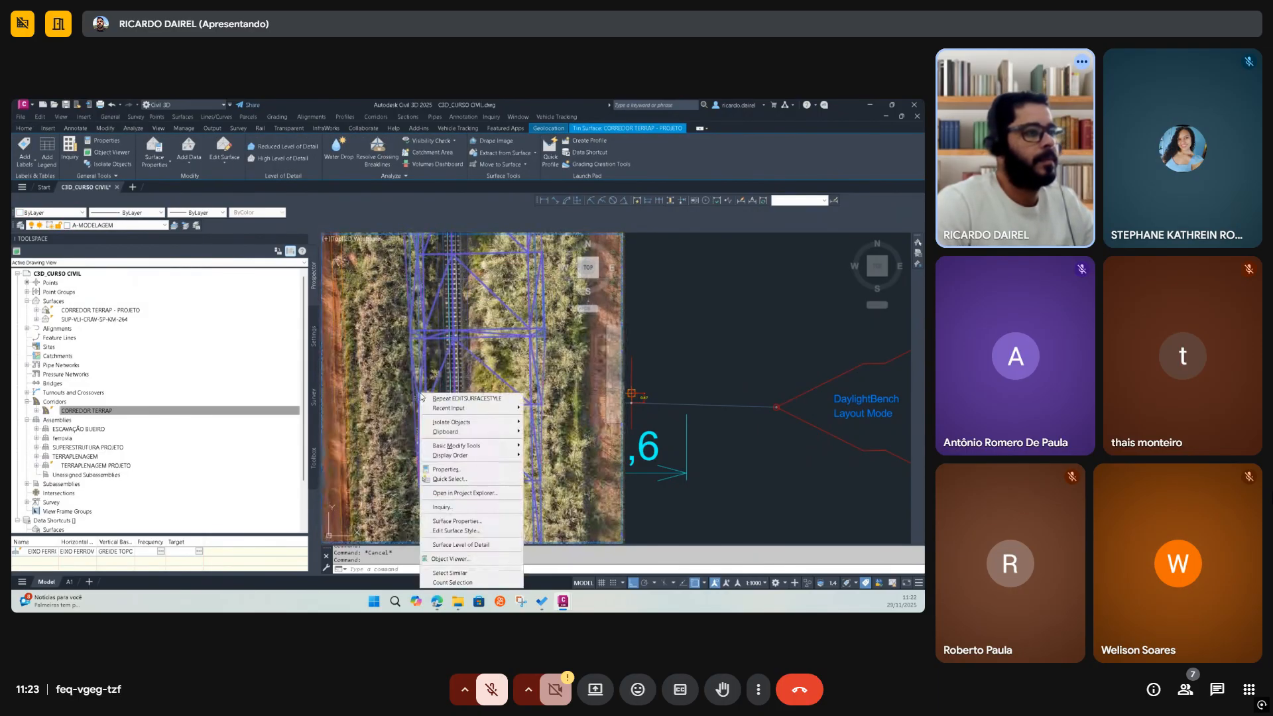
{"action": "left_click", "coordinate": [472, 557]}
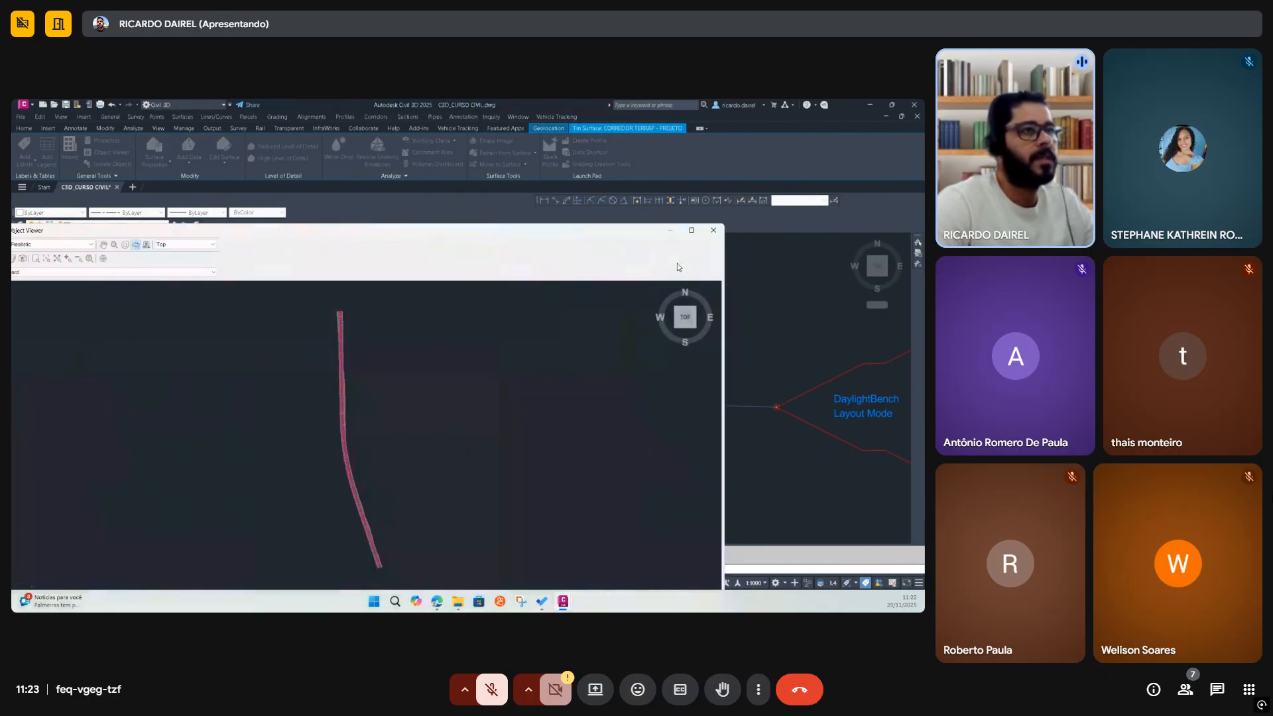
{"action": "left_click", "coordinate": [692, 230]}
{"action": "scroll", "coordinate": [438, 332], "scroll_direction": "up", "scroll_amount": 2}
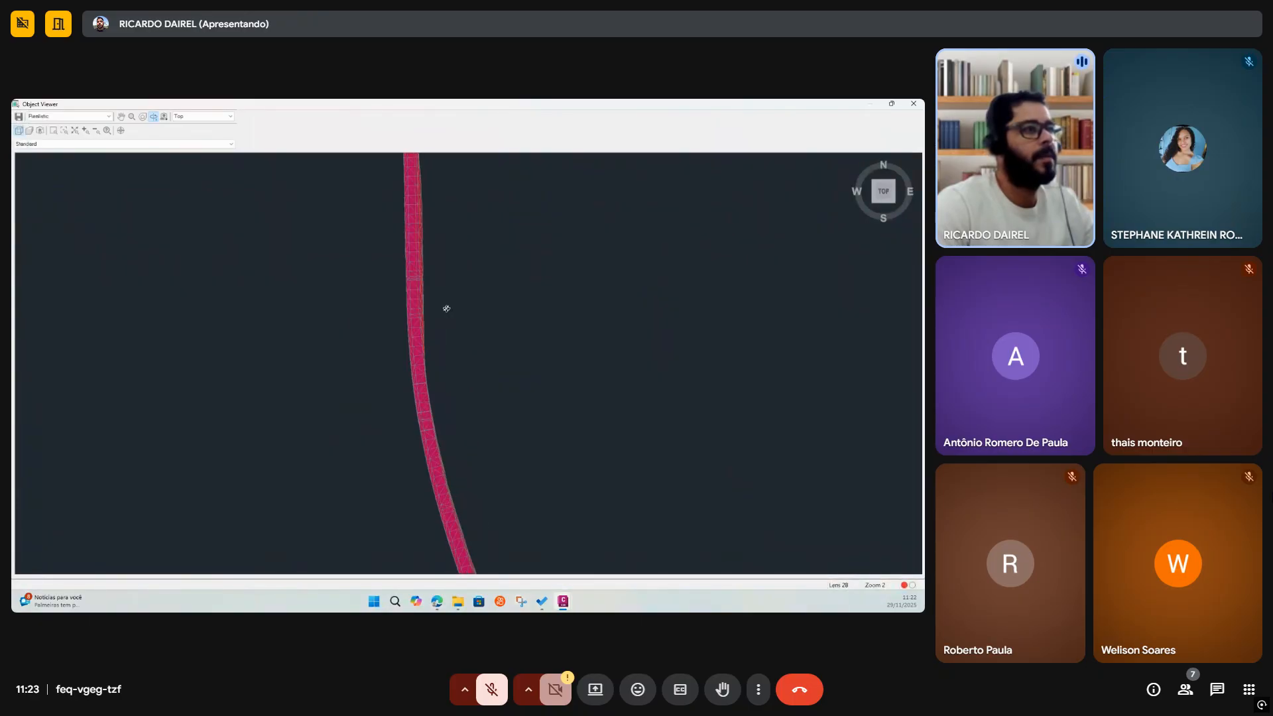
Examine the surface's platform and its cut and fill slopes in 3D from several angles along the curve
{"action": "mouse_move", "coordinate": [457, 402]}
{"action": "left_mouse_down"}
{"action": "mouse_move", "coordinate": [455, 324]}
{"action": "mouse_move", "coordinate": [483, 463]}
{"action": "mouse_move", "coordinate": [448, 440]}
{"action": "mouse_move", "coordinate": [469, 537]}
{"action": "mouse_move", "coordinate": [421, 398]}
{"action": "mouse_move", "coordinate": [434, 404]}
{"action": "mouse_move", "coordinate": [421, 431]}
{"action": "mouse_move", "coordinate": [396, 443]}
{"action": "mouse_move", "coordinate": [414, 434]}
{"action": "left_mouse_up"}
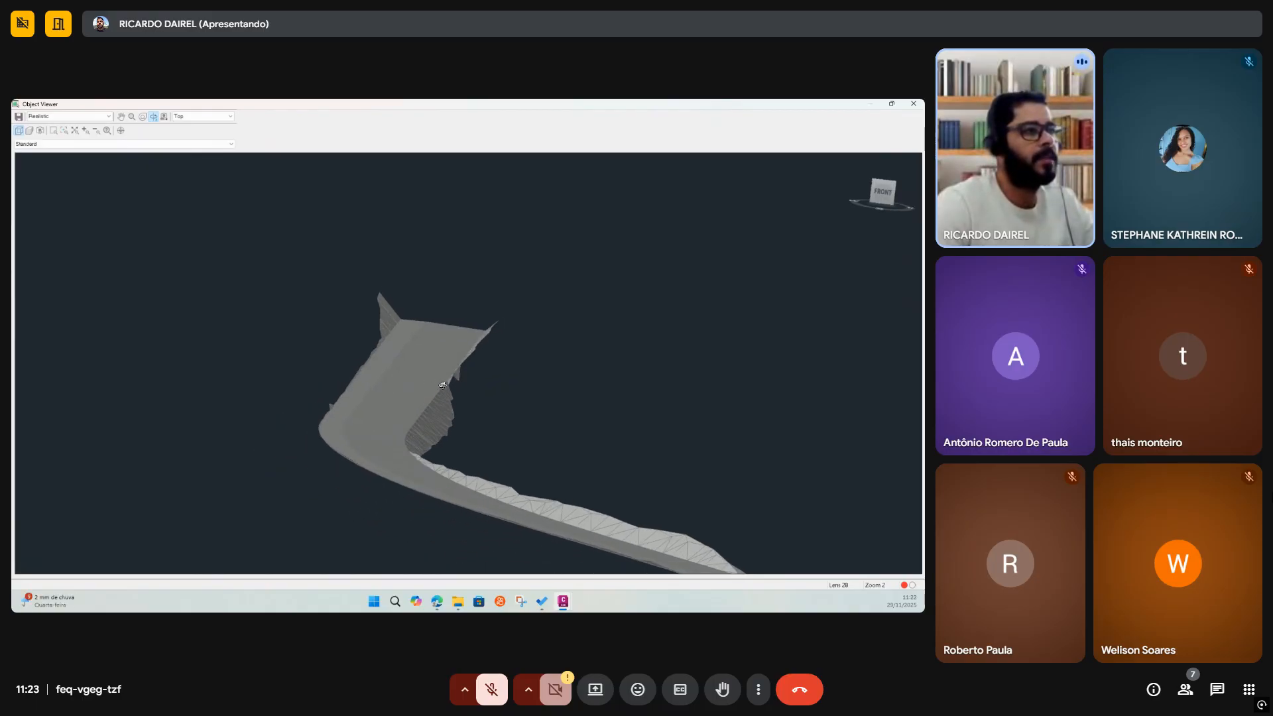
{"action": "left_click_drag", "start_coordinate": [428, 408], "coordinate": [433, 362]}
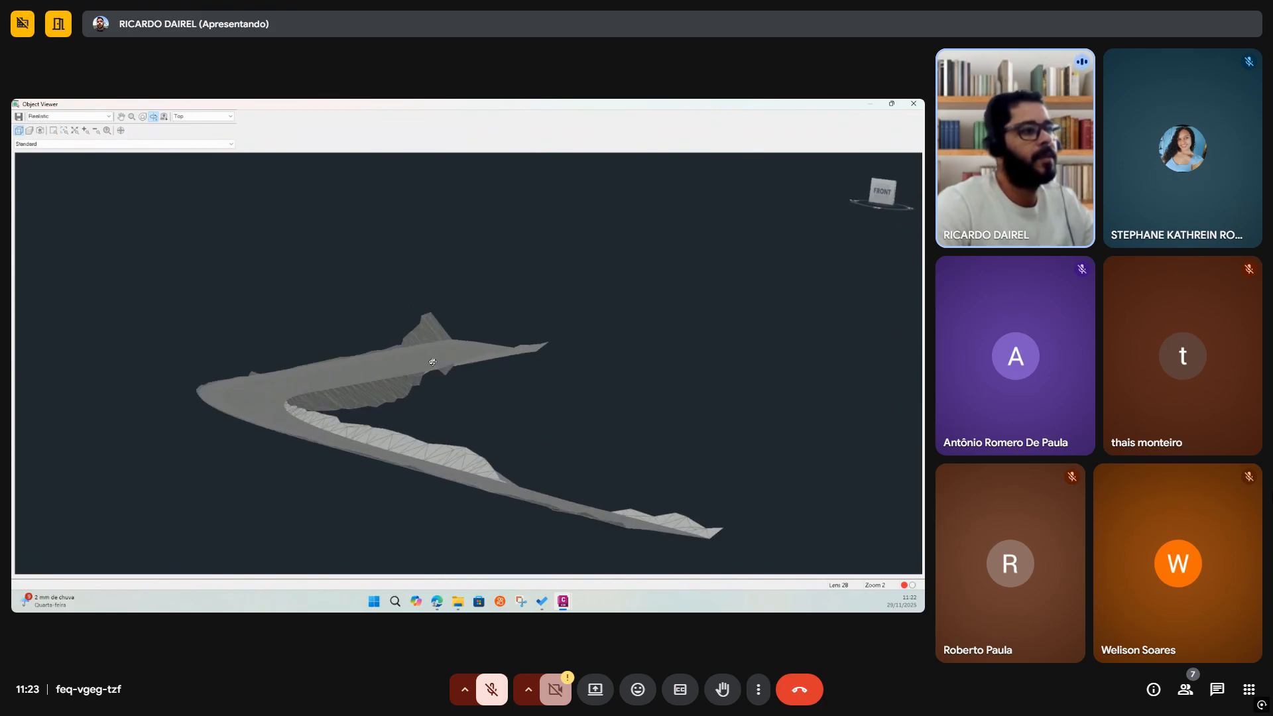
{"action": "left_click_drag", "start_coordinate": [432, 435], "coordinate": [341, 469]}
{"action": "left_click_drag", "start_coordinate": [354, 395], "coordinate": [387, 465]}
{"action": "left_click_drag", "start_coordinate": [347, 427], "coordinate": [395, 416]}
{"action": "left_click_drag", "start_coordinate": [463, 488], "coordinate": [383, 463]}
{"action": "left_click_drag", "start_coordinate": [342, 417], "coordinate": [321, 396]}
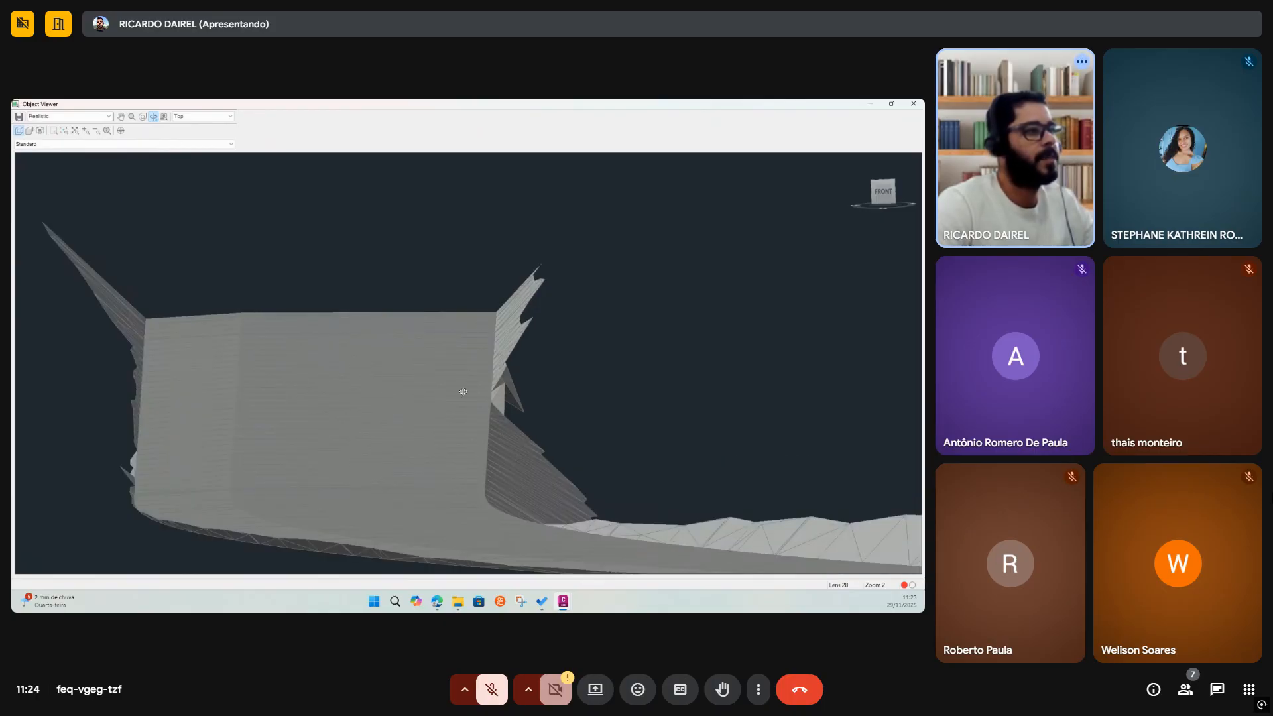
{"action": "left_click_drag", "start_coordinate": [290, 447], "coordinate": [354, 459]}
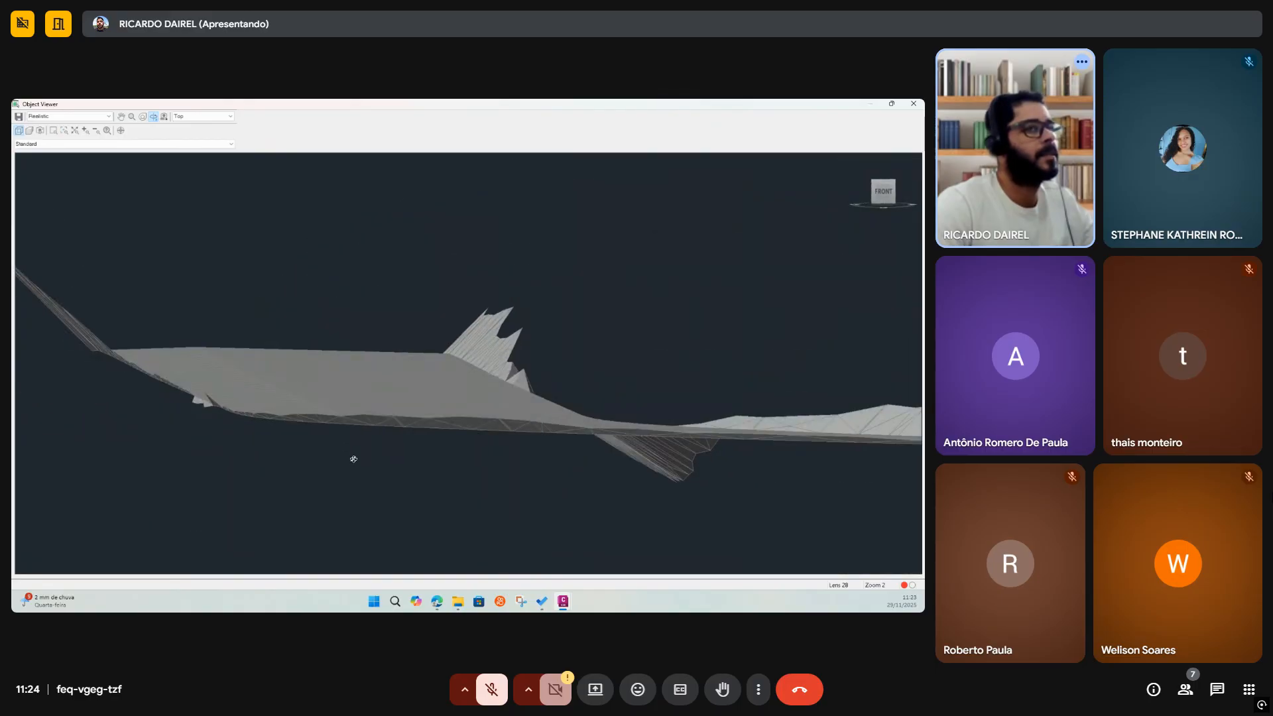
{"action": "left_click_drag", "start_coordinate": [820, 233], "coordinate": [810, 228]}
{"action": "scroll", "coordinate": [470, 354], "scroll_direction": "up", "scroll_amount": 6}
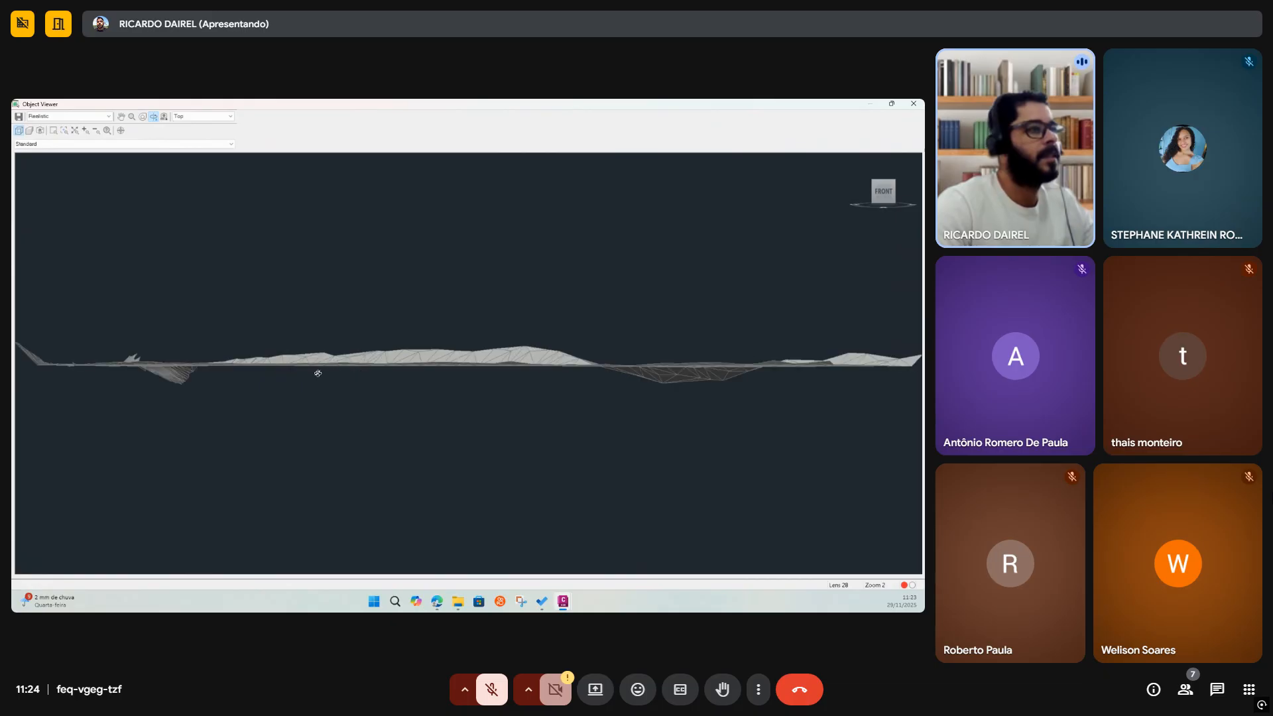
{"action": "left_click_drag", "start_coordinate": [498, 389], "coordinate": [324, 377]}
{"action": "left_click_drag", "start_coordinate": [419, 451], "coordinate": [434, 431]}
{"action": "scroll", "coordinate": [324, 425], "scroll_direction": "up", "scroll_amount": 4}
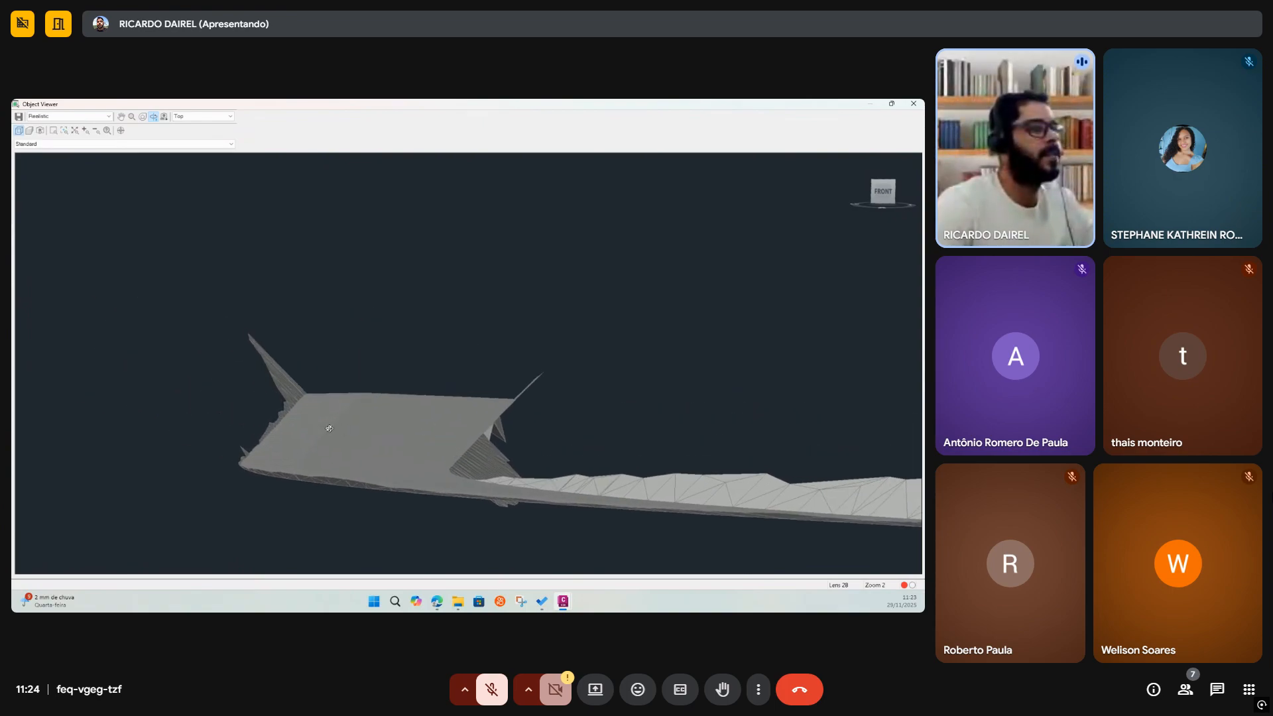
{"action": "left_click_drag", "start_coordinate": [316, 406], "coordinate": [369, 361]}
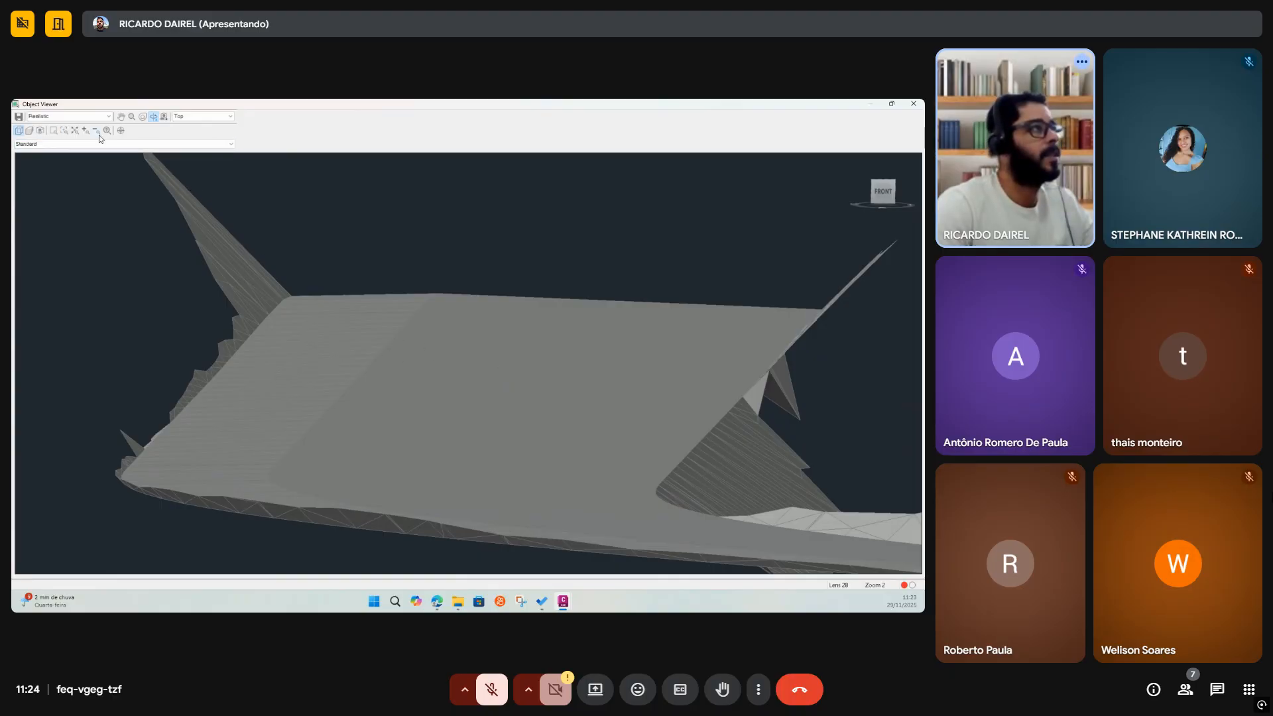
Try the 3D Hidden visual style on the surface preview, and switch it to 3D Wireframe
{"action": "left_click", "coordinate": [109, 117]}
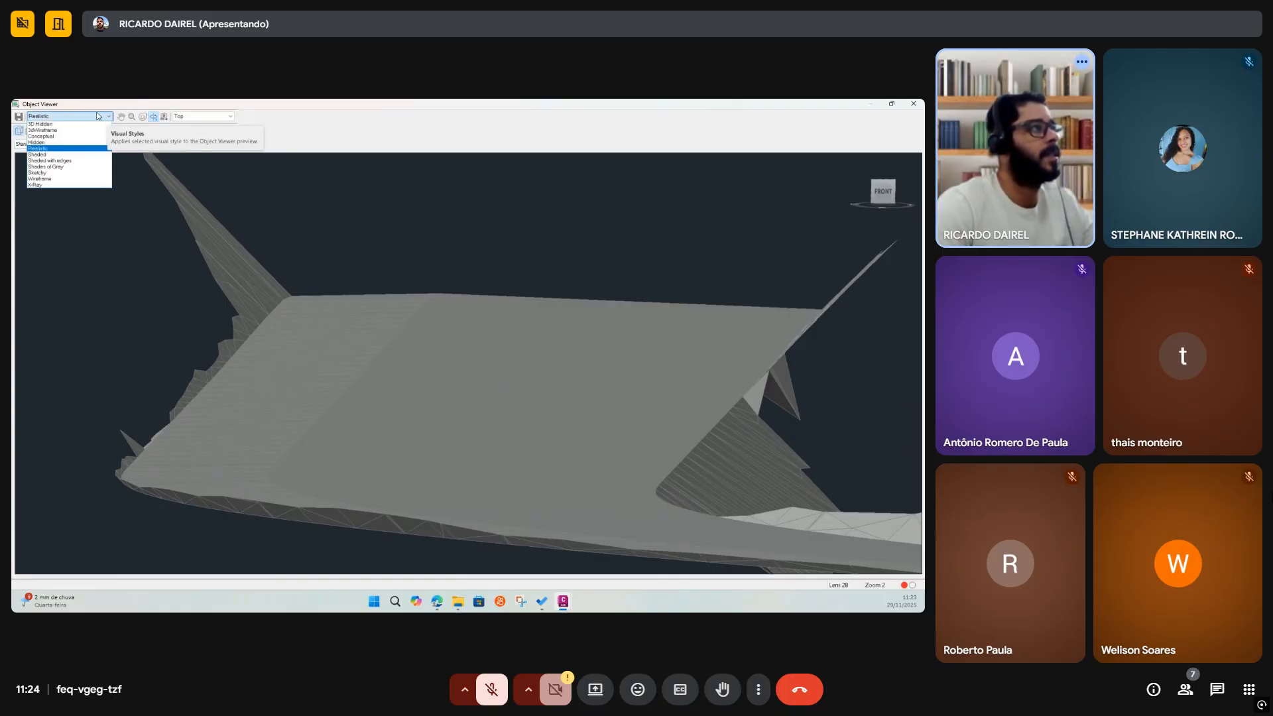
{"action": "left_click", "coordinate": [55, 125]}
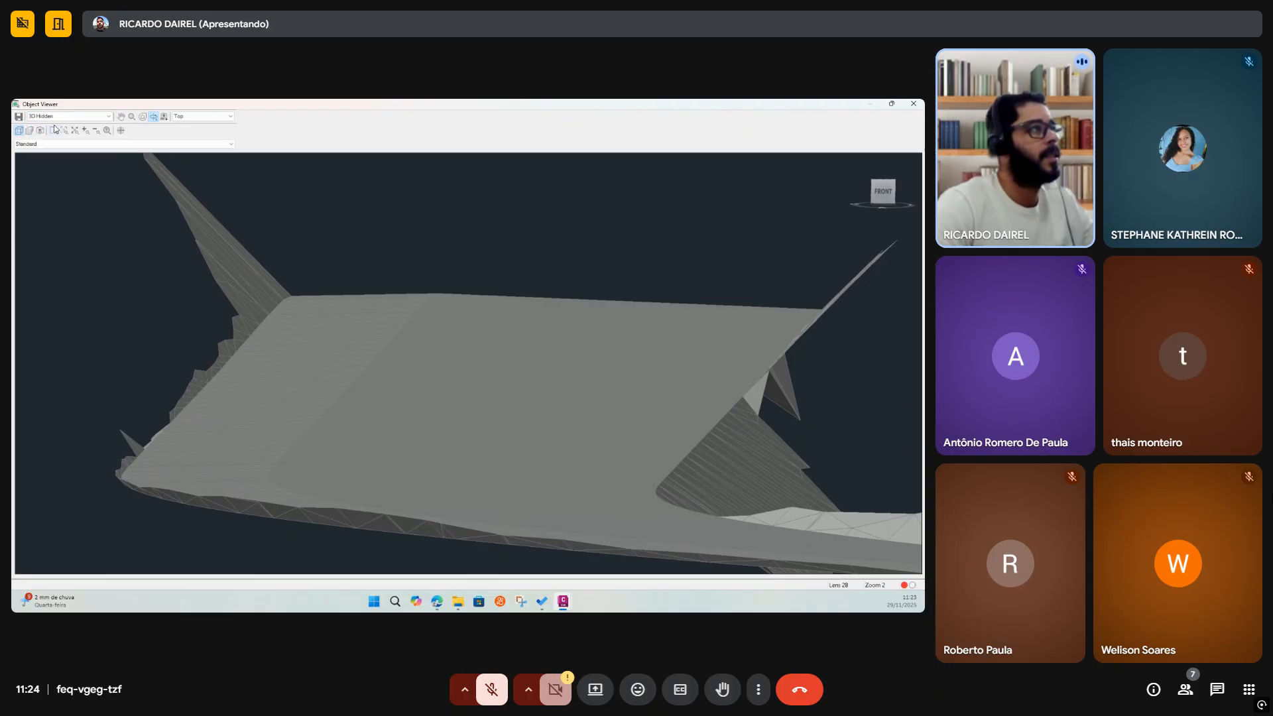
{"action": "left_click", "coordinate": [59, 117]}
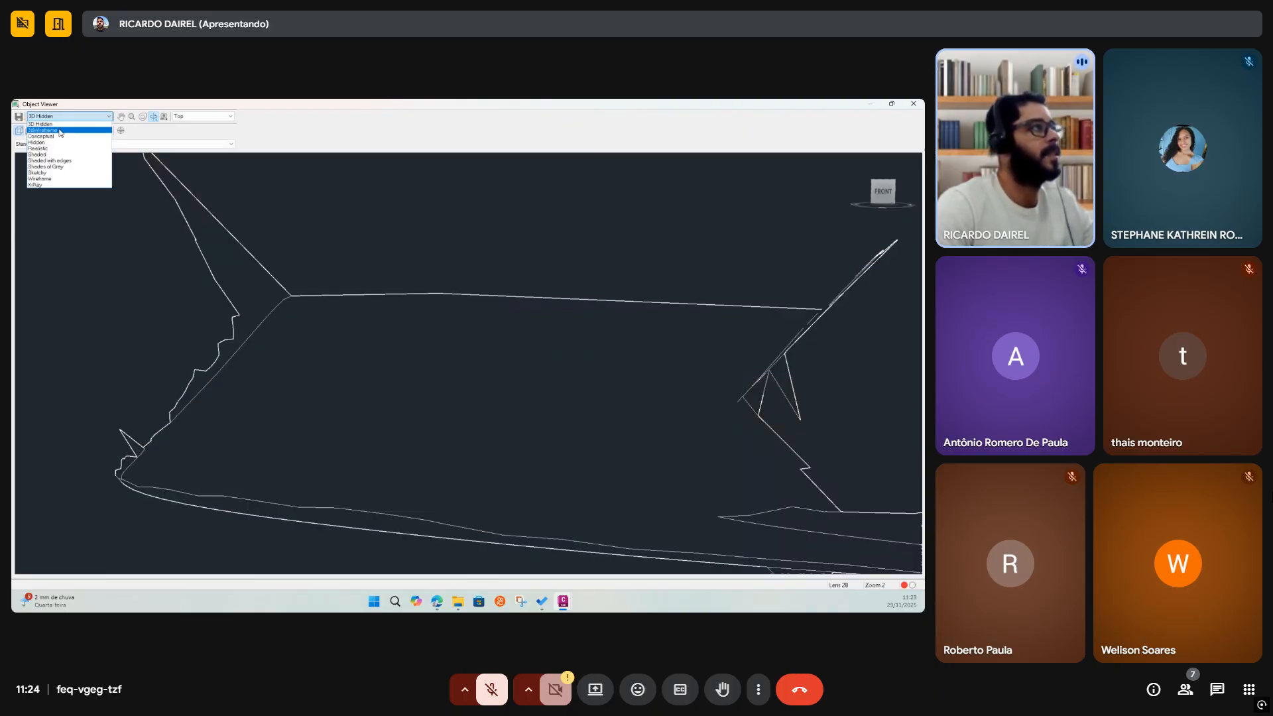
{"action": "left_click", "coordinate": [59, 134]}
{"action": "scroll", "coordinate": [352, 421], "scroll_direction": "up", "scroll_amount": 5}
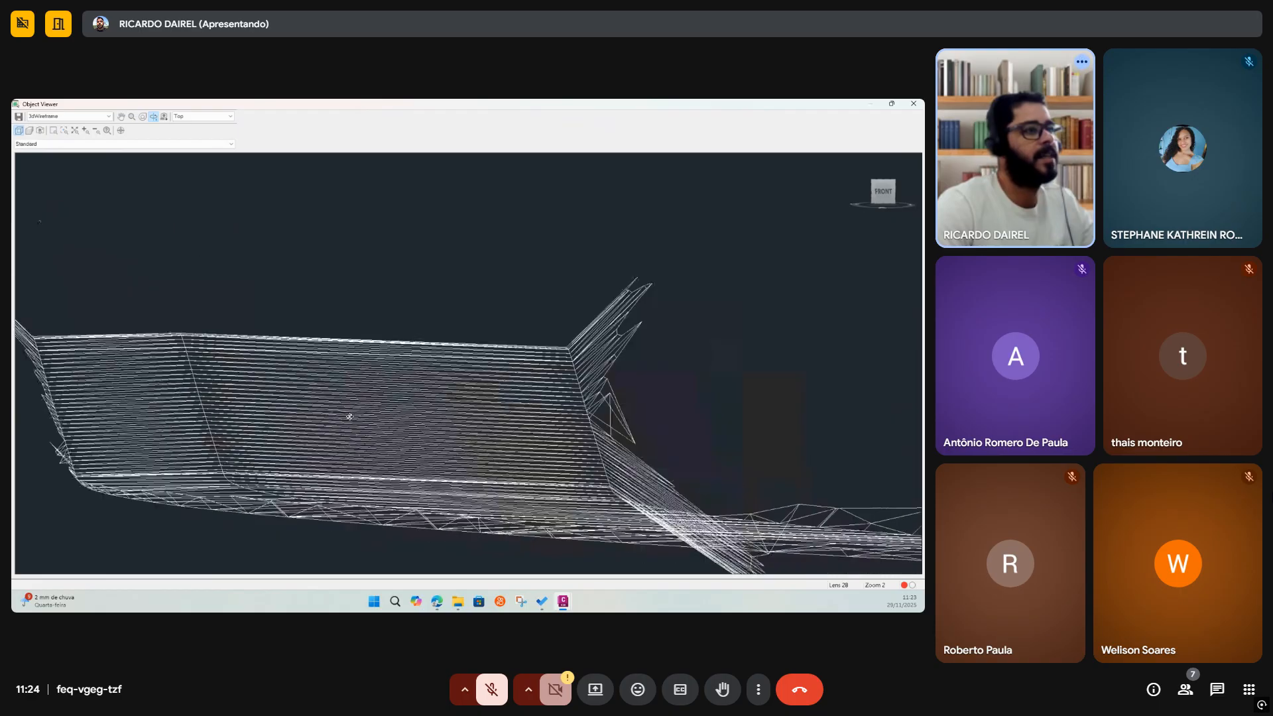
{"action": "scroll", "coordinate": [438, 413], "scroll_direction": "down", "scroll_amount": 3}
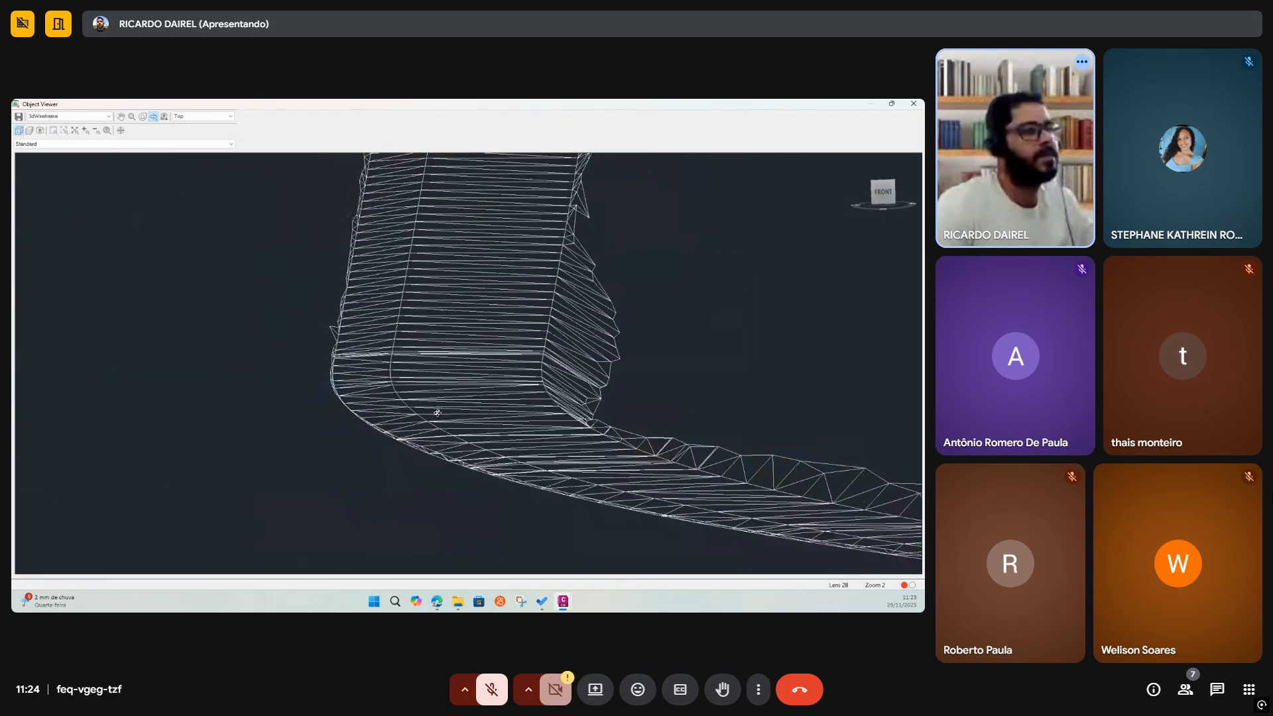
Examine the wireframe triangulation along the curve's side slope up close, and close the Object Viewer
{"action": "left_click_drag", "start_coordinate": [417, 378], "coordinate": [438, 433]}
{"action": "middle_click_drag", "start_coordinate": [437, 432], "coordinate": [421, 433]}
{"action": "scroll", "coordinate": [543, 438], "scroll_direction": "up", "scroll_amount": 4}
{"action": "middle_click_drag", "start_coordinate": [506, 487], "coordinate": [522, 446]}
{"action": "middle_click_drag", "start_coordinate": [614, 468], "coordinate": [557, 454]}
{"action": "scroll", "coordinate": [558, 453], "scroll_direction": "up", "scroll_amount": 2}
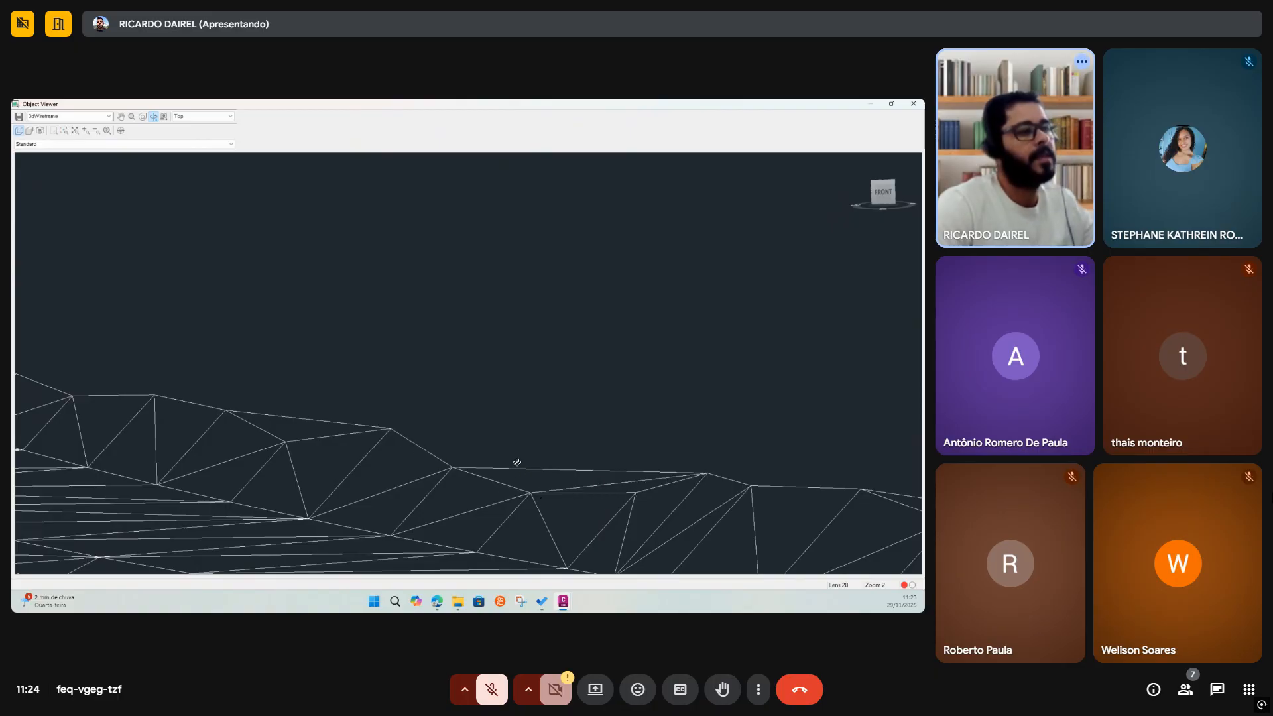
{"action": "key", "text": "Escape"}
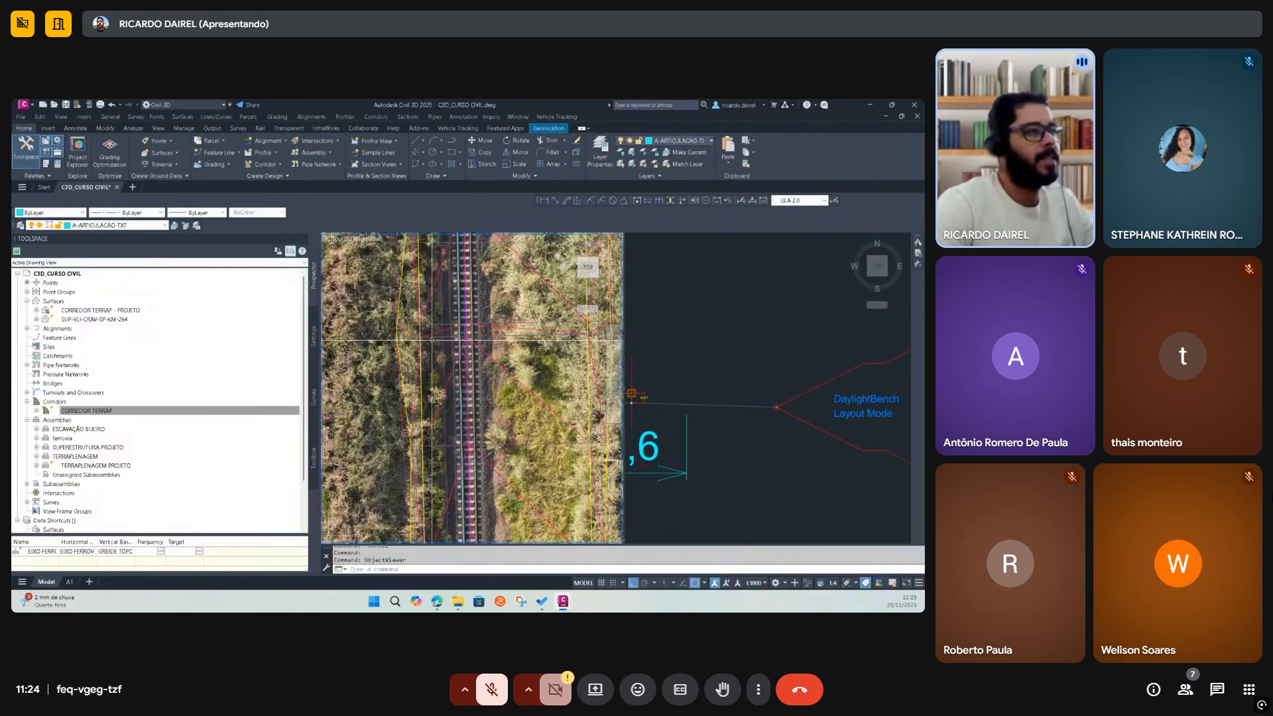
Open the CORREDOR TERRAP corridor's properties and bring up the boundary settings of its surface
{"action": "left_click", "coordinate": [421, 354]}
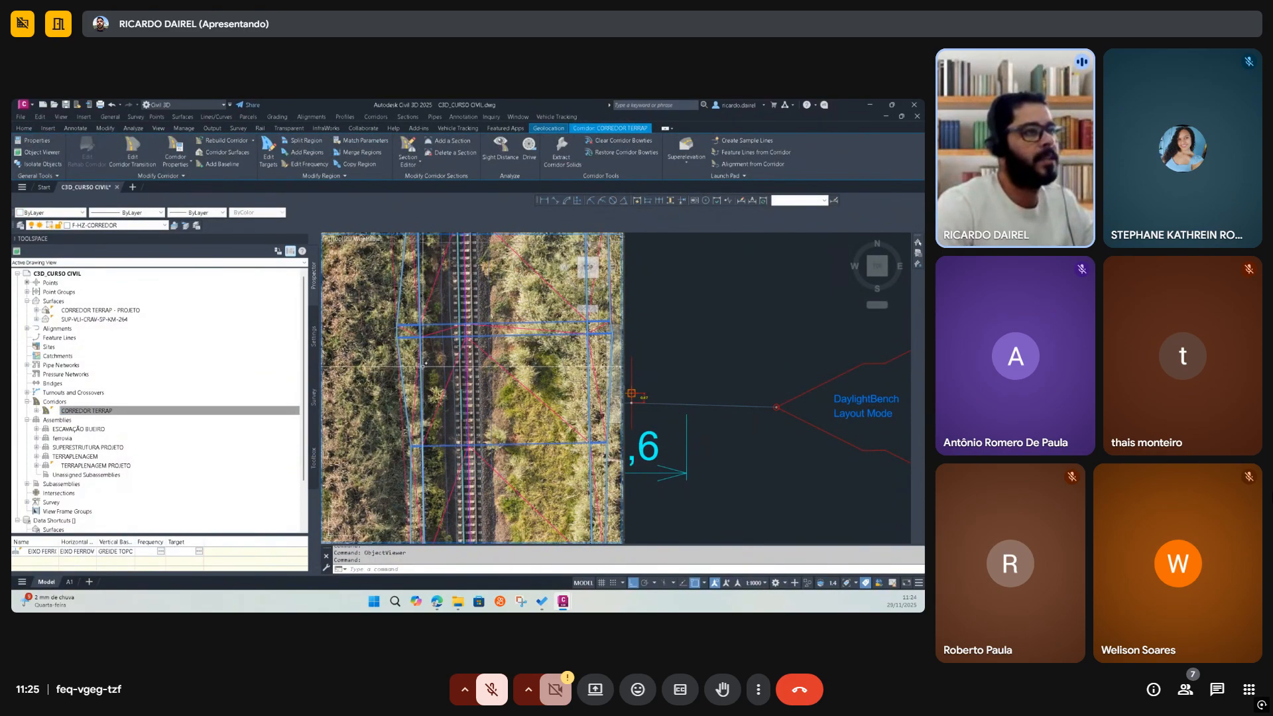
{"action": "right_click", "coordinate": [422, 366]}
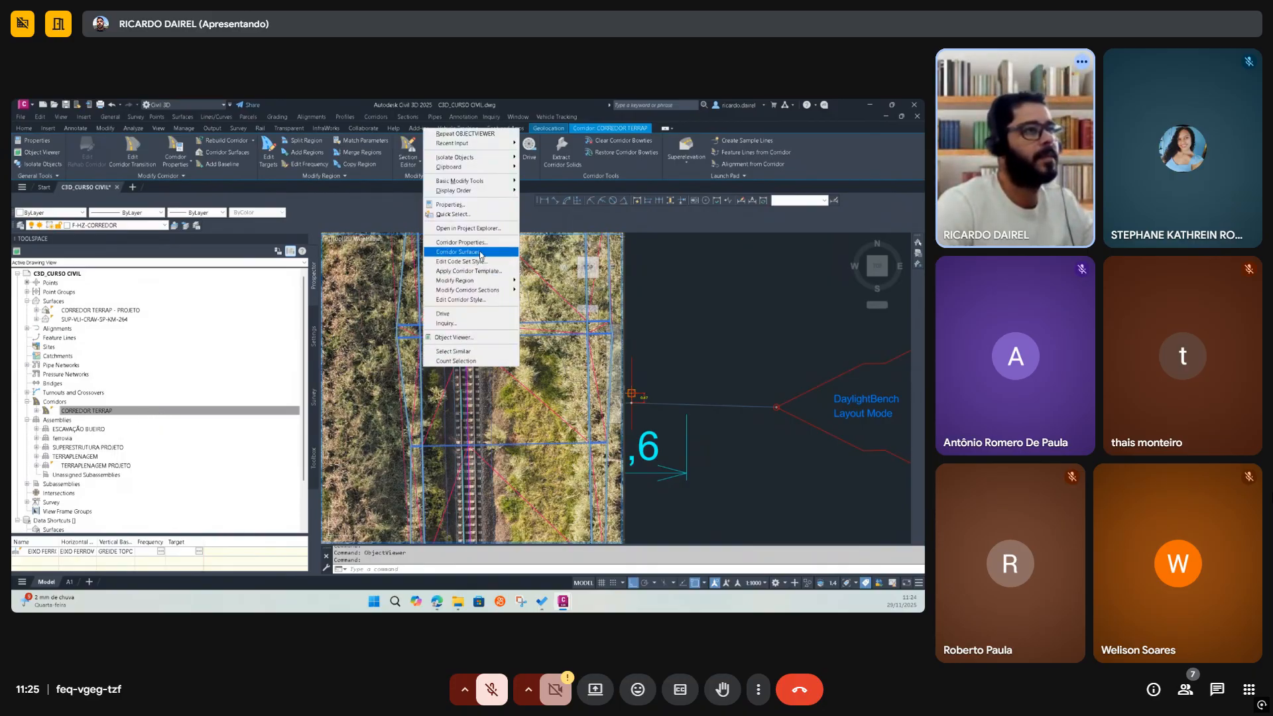
{"action": "left_click", "coordinate": [463, 243]}
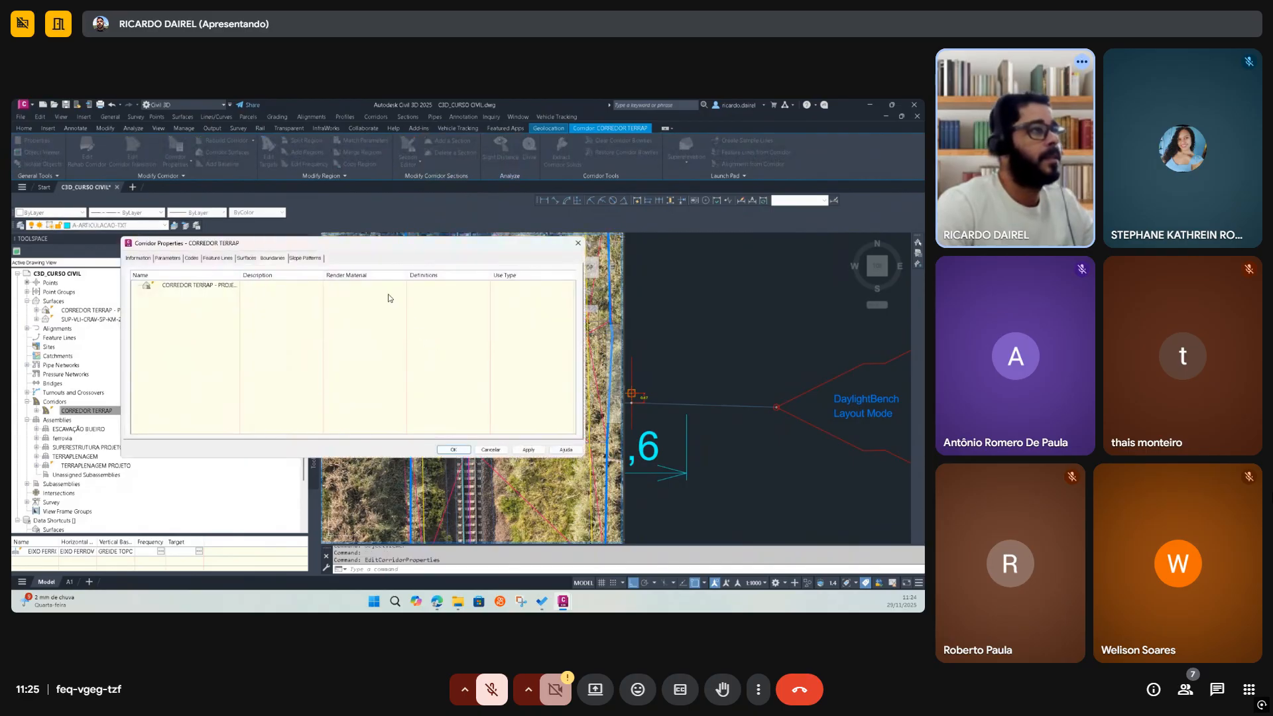
{"action": "left_click", "coordinate": [189, 289]}
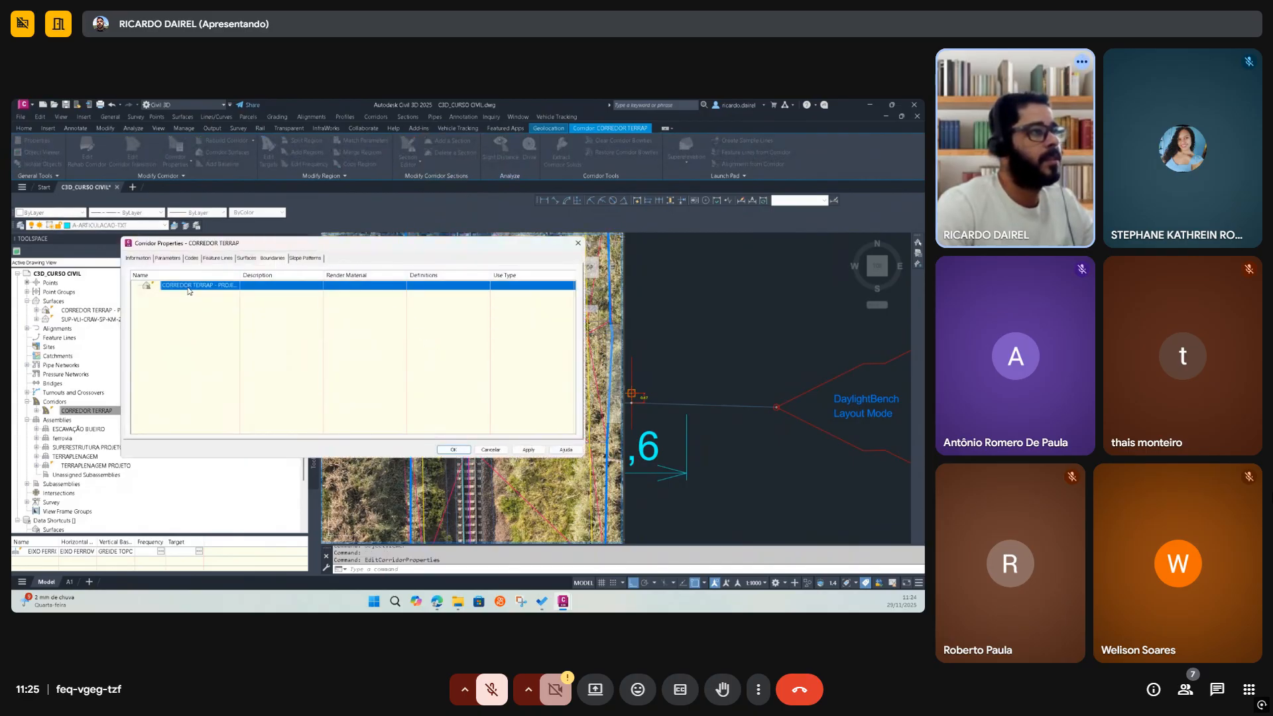
{"action": "right_click", "coordinate": [189, 290]}
{"action": "key", "text": "Escape"}
{"action": "left_click", "coordinate": [247, 258]}
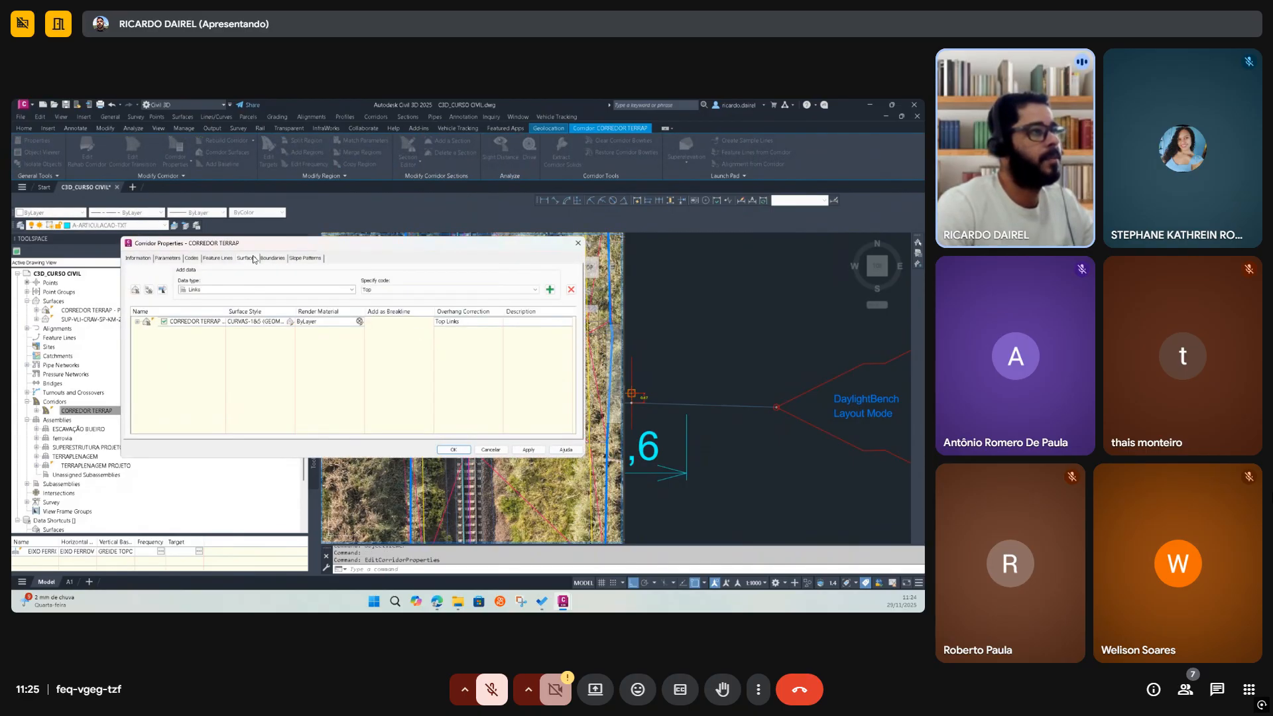
{"action": "left_click", "coordinate": [273, 258]}
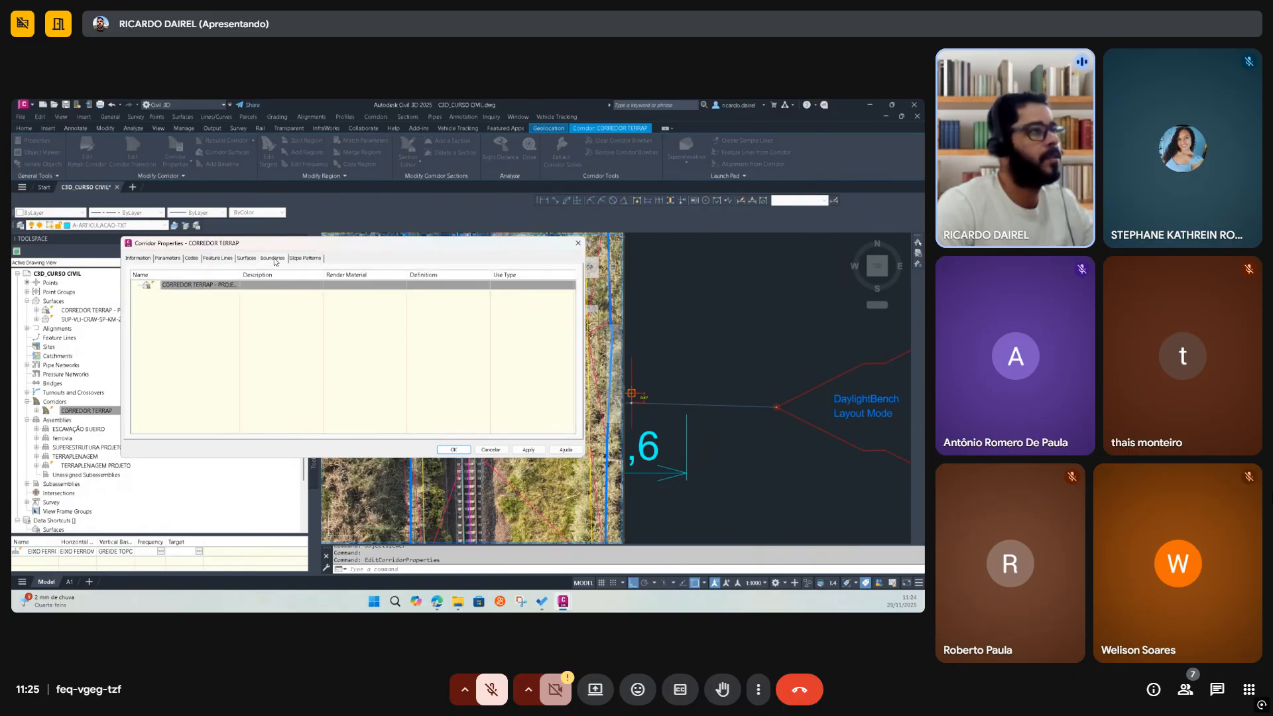
Automatically add a Daylight boundary to the CORREDOR TERRAP - PROJETO surface and rebuild the corridor
{"action": "right_click", "coordinate": [204, 289]}
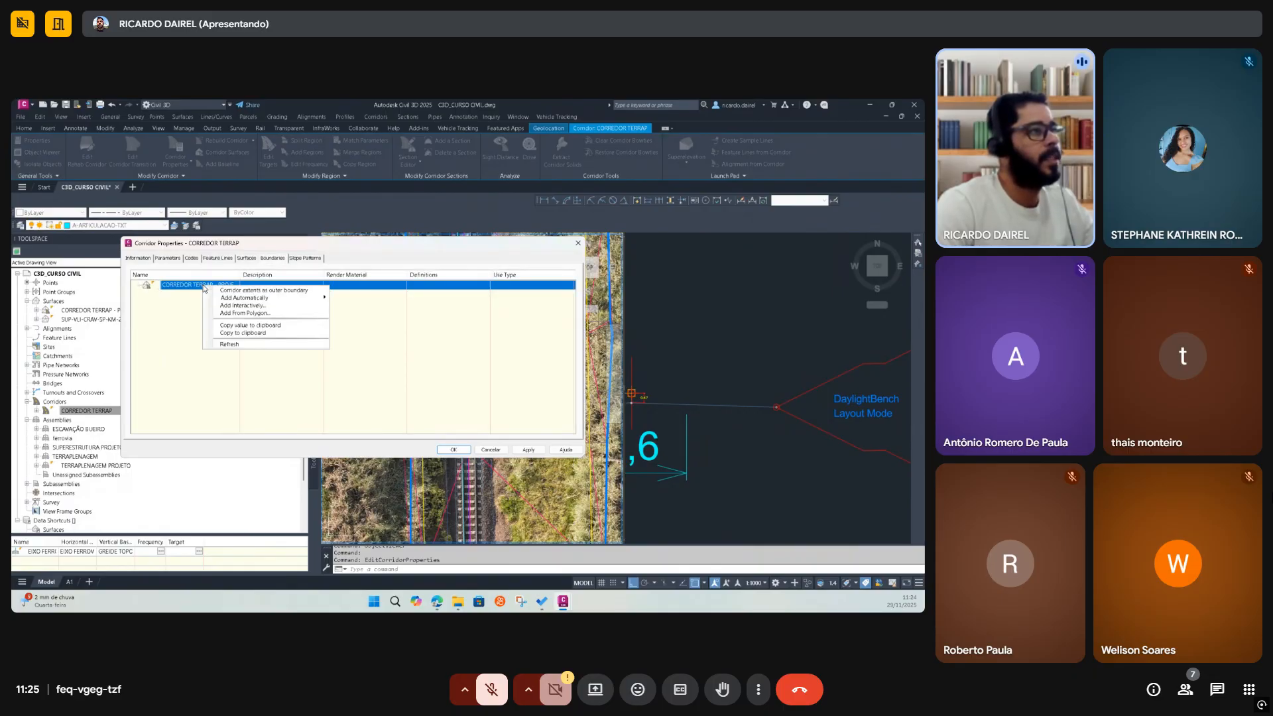
{"action": "mouse_move", "coordinate": [228, 300]}
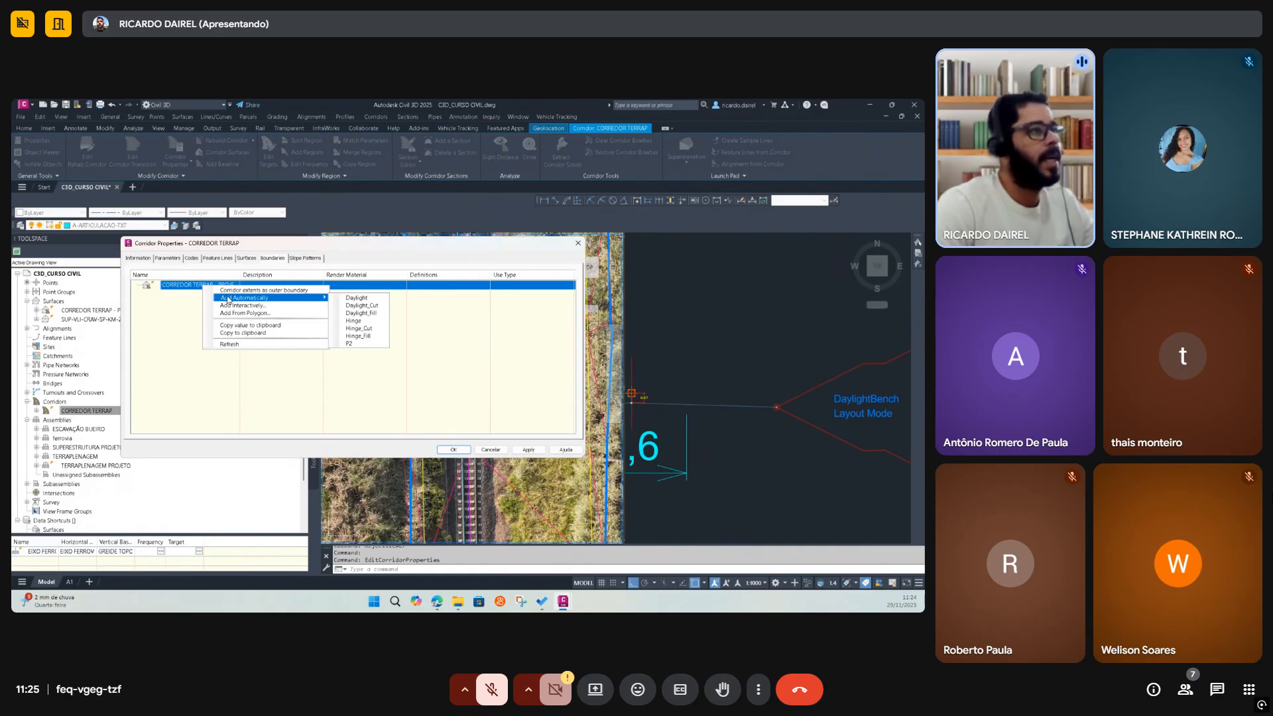
{"action": "left_click", "coordinate": [351, 300]}
{"action": "left_click", "coordinate": [462, 452]}
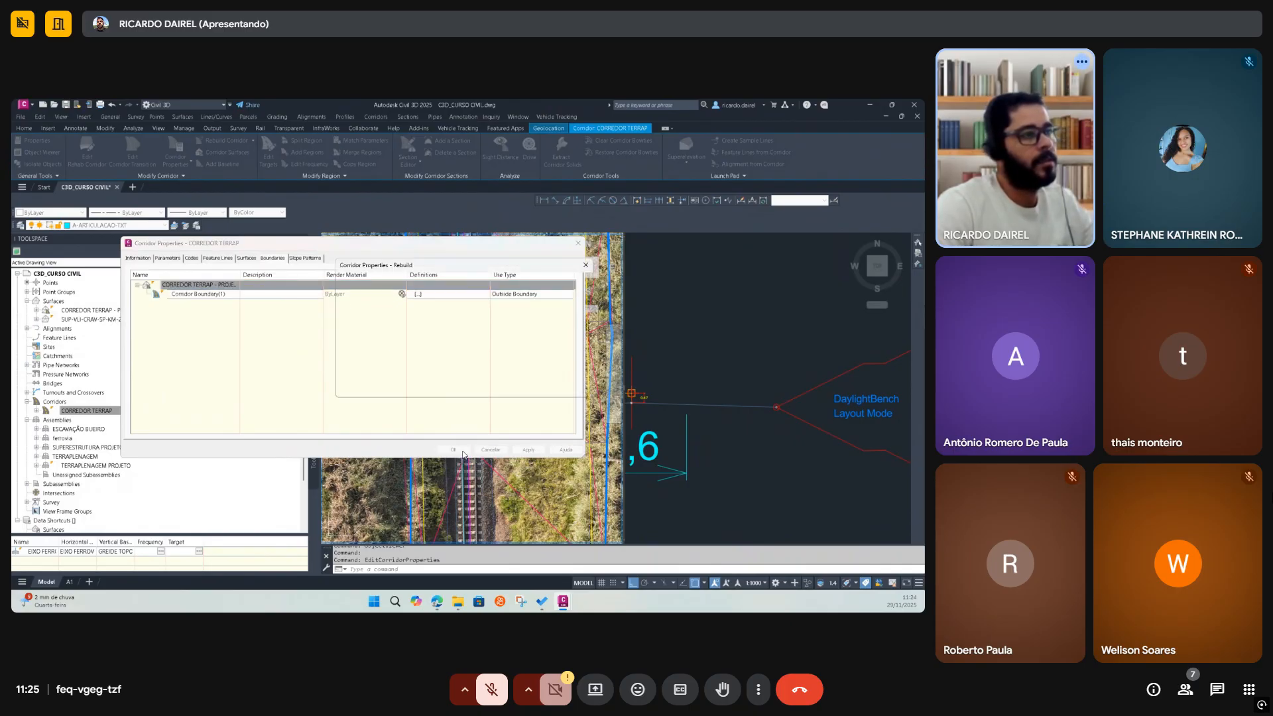
{"action": "left_click", "coordinate": [408, 323]}
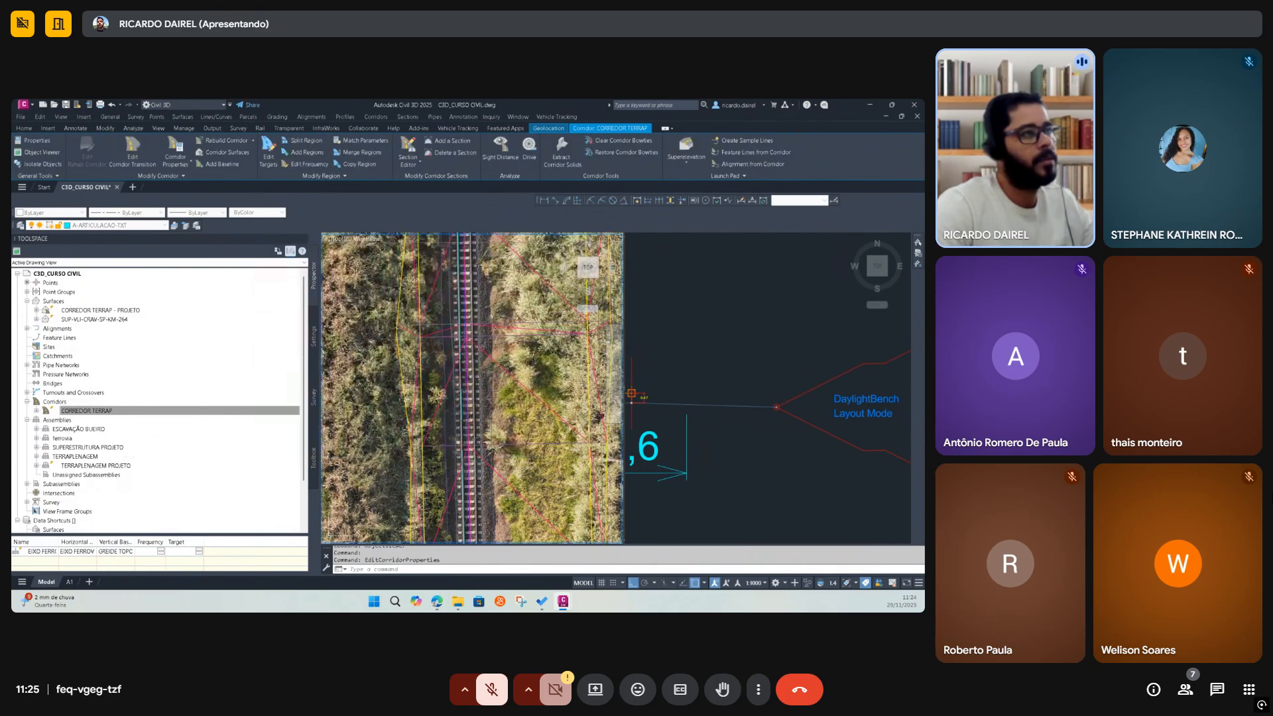
Examine the corridor surface's triangulation against the slope edges beside the track near station 264+100
{"action": "middle_click_drag", "start_coordinate": [418, 313], "coordinate": [426, 385]}
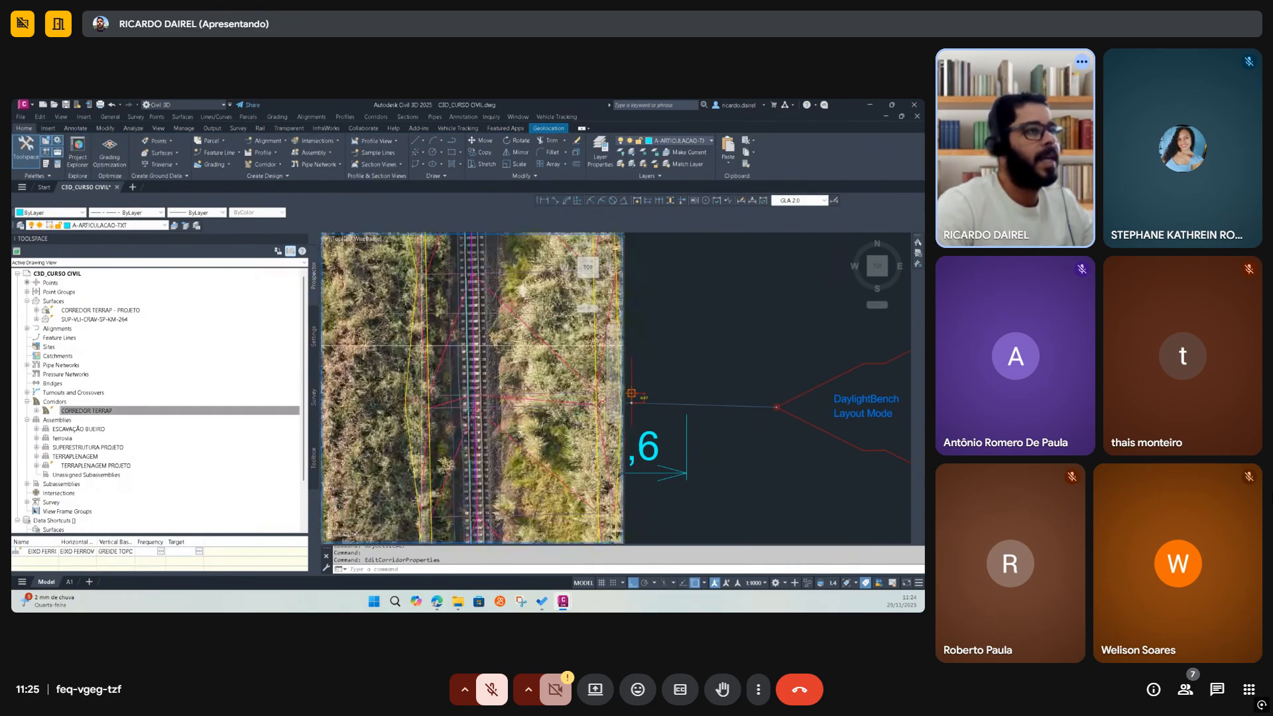
{"action": "key", "text": "Escape"}
{"action": "scroll", "coordinate": [428, 382], "scroll_direction": "up", "scroll_amount": 4}
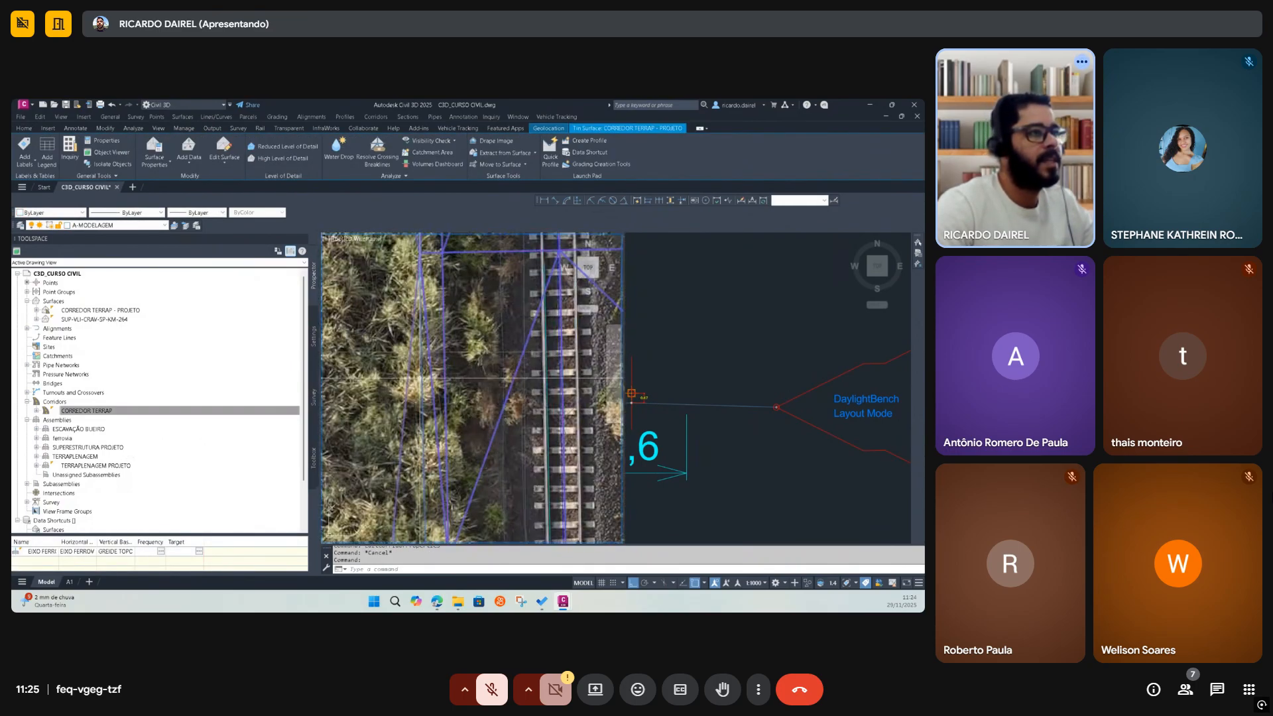
{"action": "left_click", "coordinate": [418, 353]}
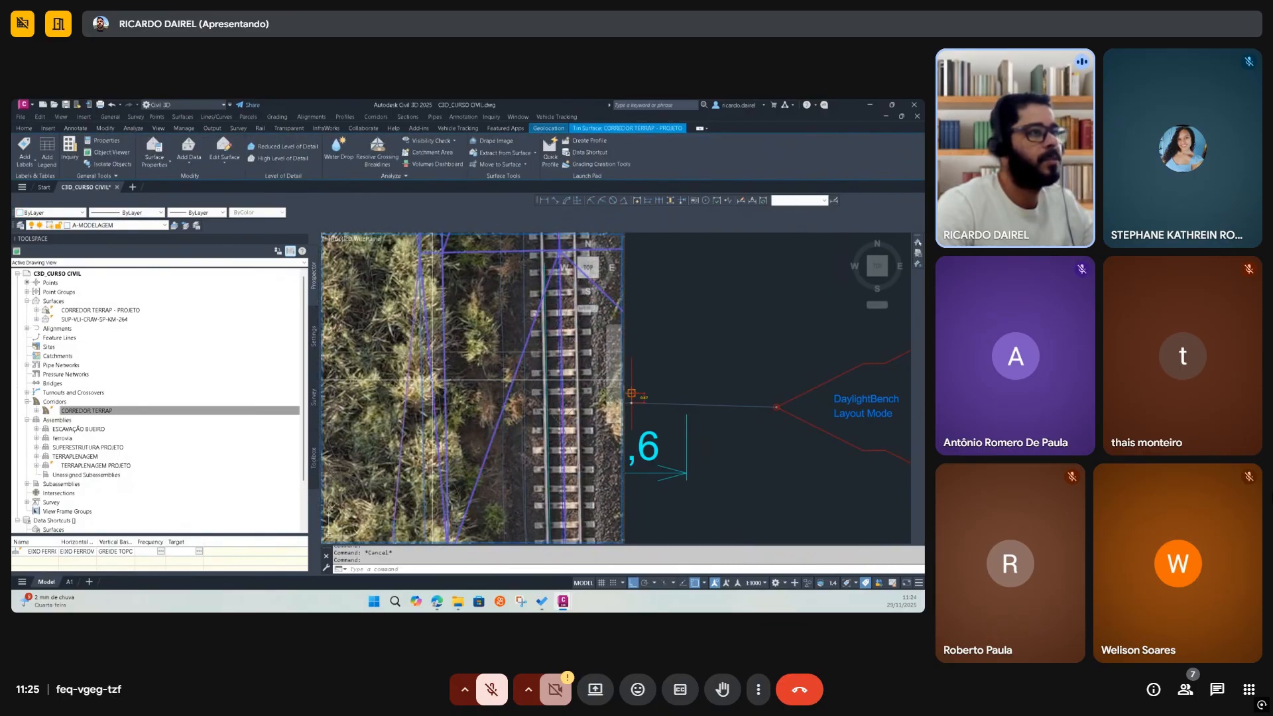
{"action": "key", "text": "Escape"}
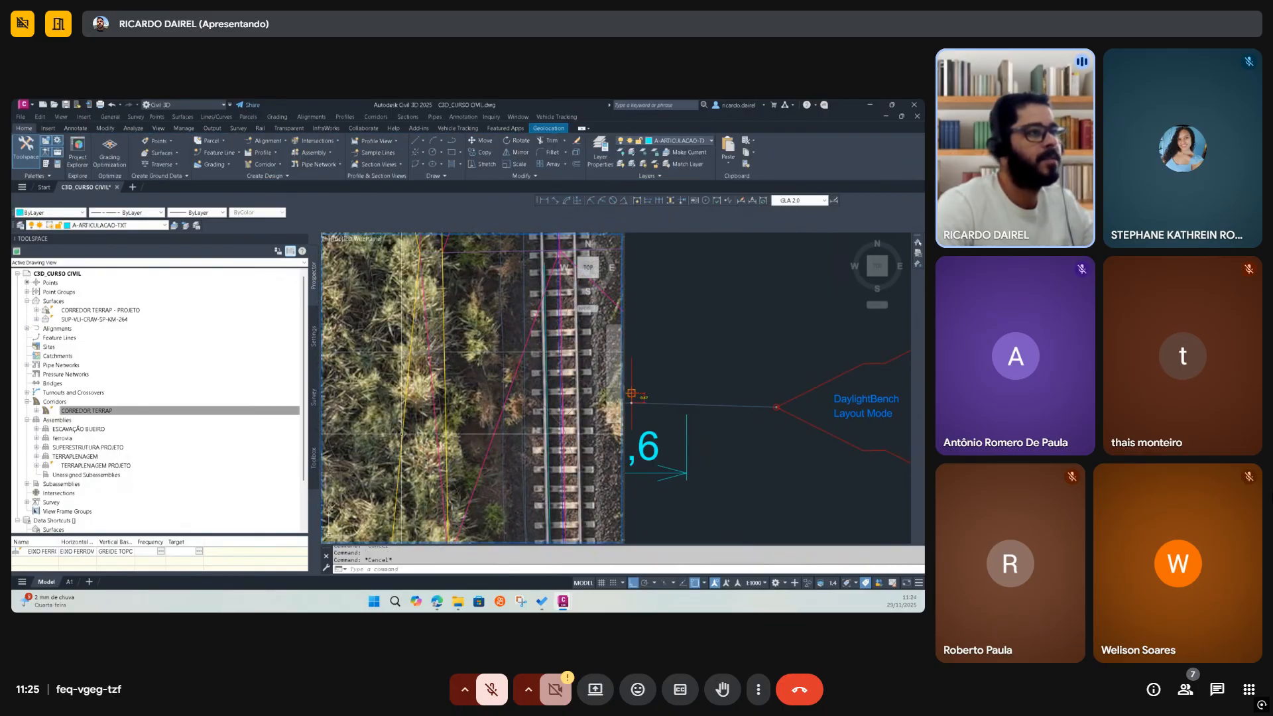
{"action": "scroll", "coordinate": [409, 376], "scroll_direction": "down", "scroll_amount": 4}
{"action": "left_click", "coordinate": [447, 377]}
{"action": "key", "text": "Escape"}
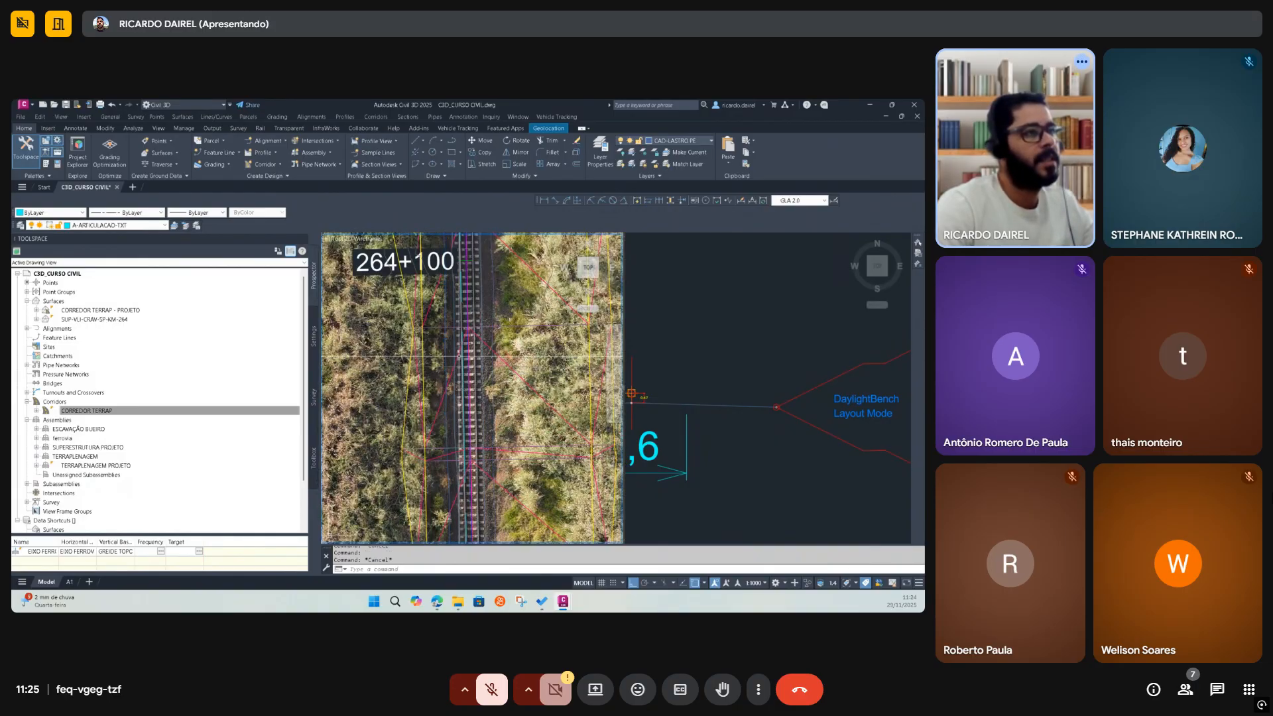
Highlight the corridor surface and examine its extents along the railway, out to the corridor's end
{"action": "left_click", "coordinate": [458, 353]}
{"action": "scroll", "coordinate": [457, 353], "scroll_direction": "down", "scroll_amount": 3}
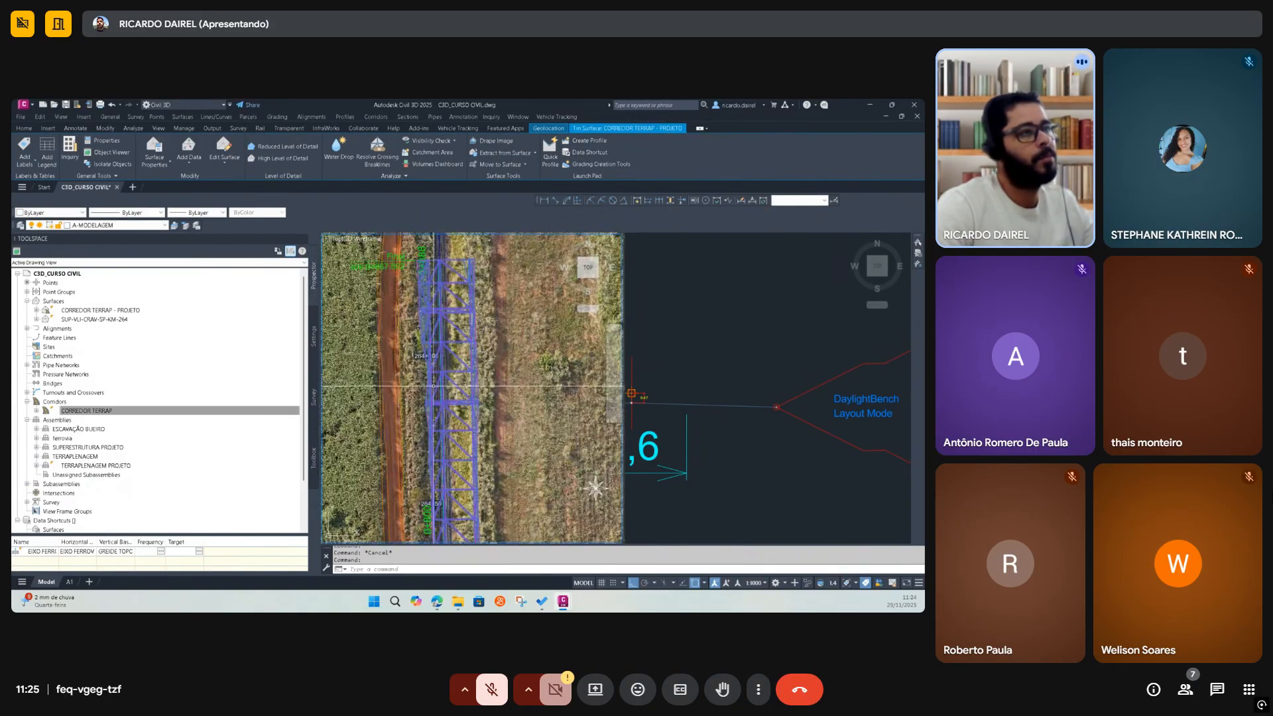
{"action": "scroll", "coordinate": [448, 346], "scroll_direction": "down", "scroll_amount": 4}
{"action": "middle_click_drag", "start_coordinate": [449, 405], "coordinate": [429, 333]}
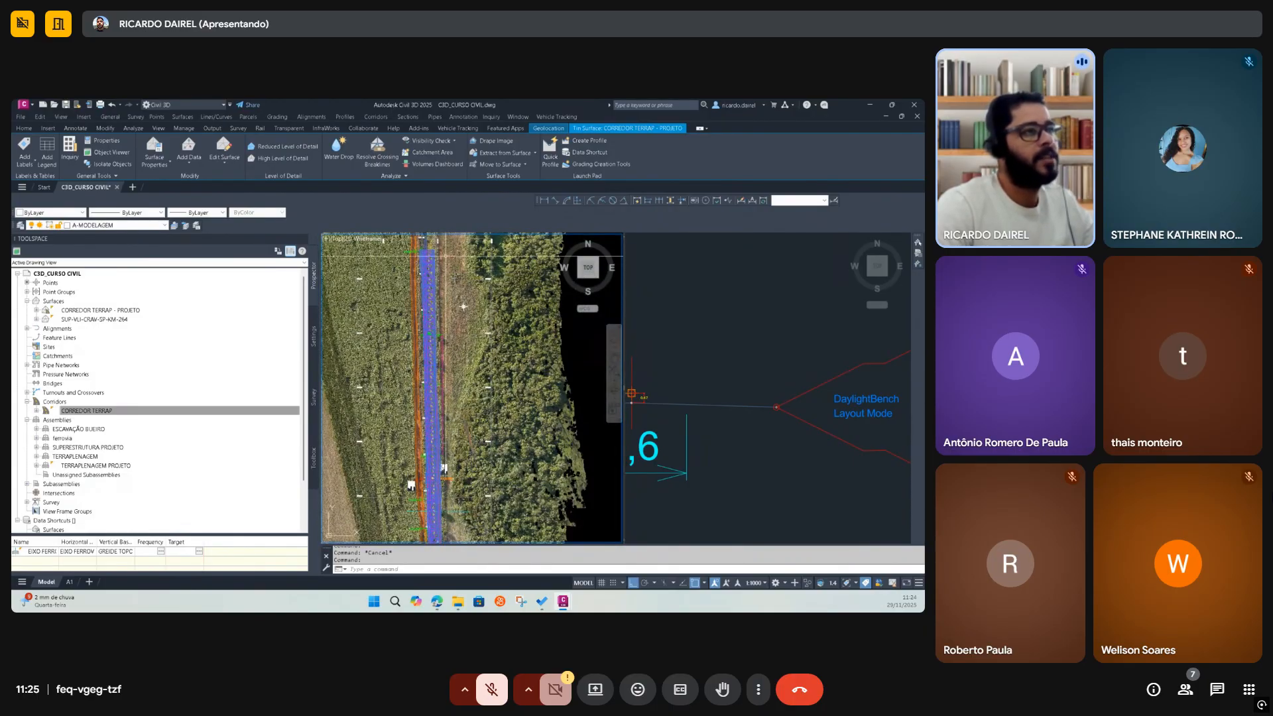
{"action": "scroll", "coordinate": [491, 386], "scroll_direction": "up", "scroll_amount": 3}
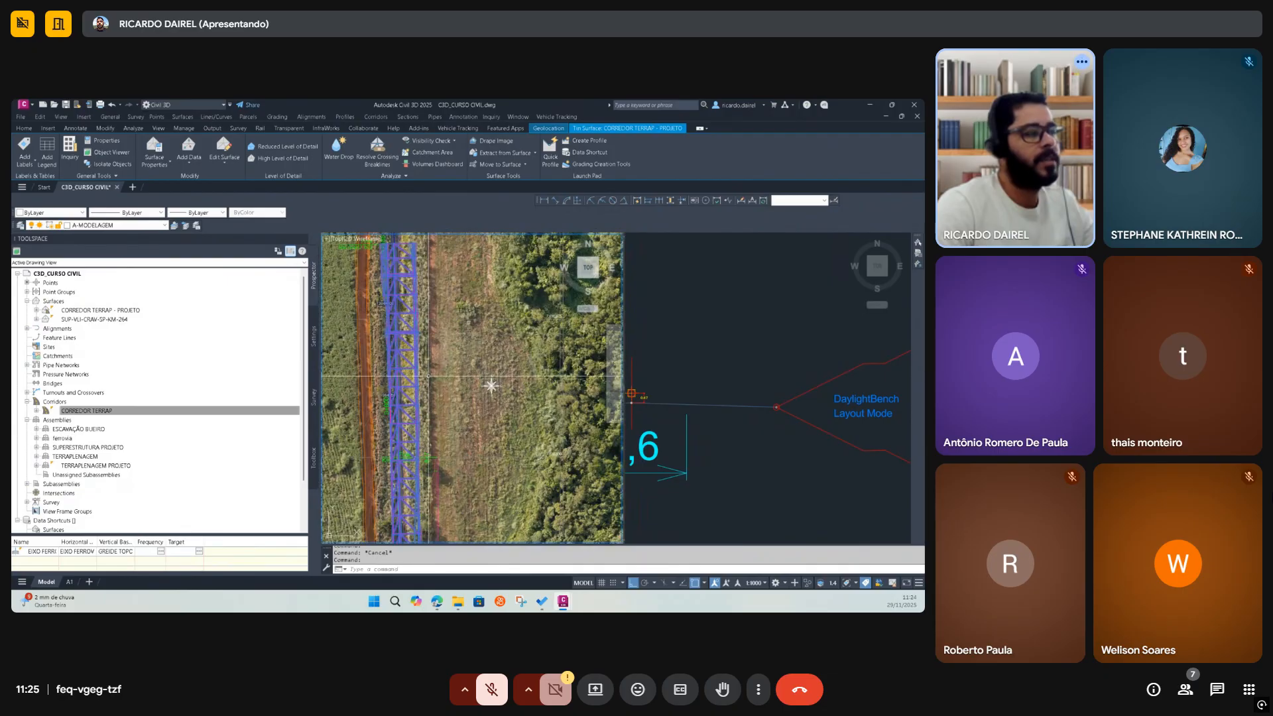
{"action": "left_click", "coordinate": [75, 411]}
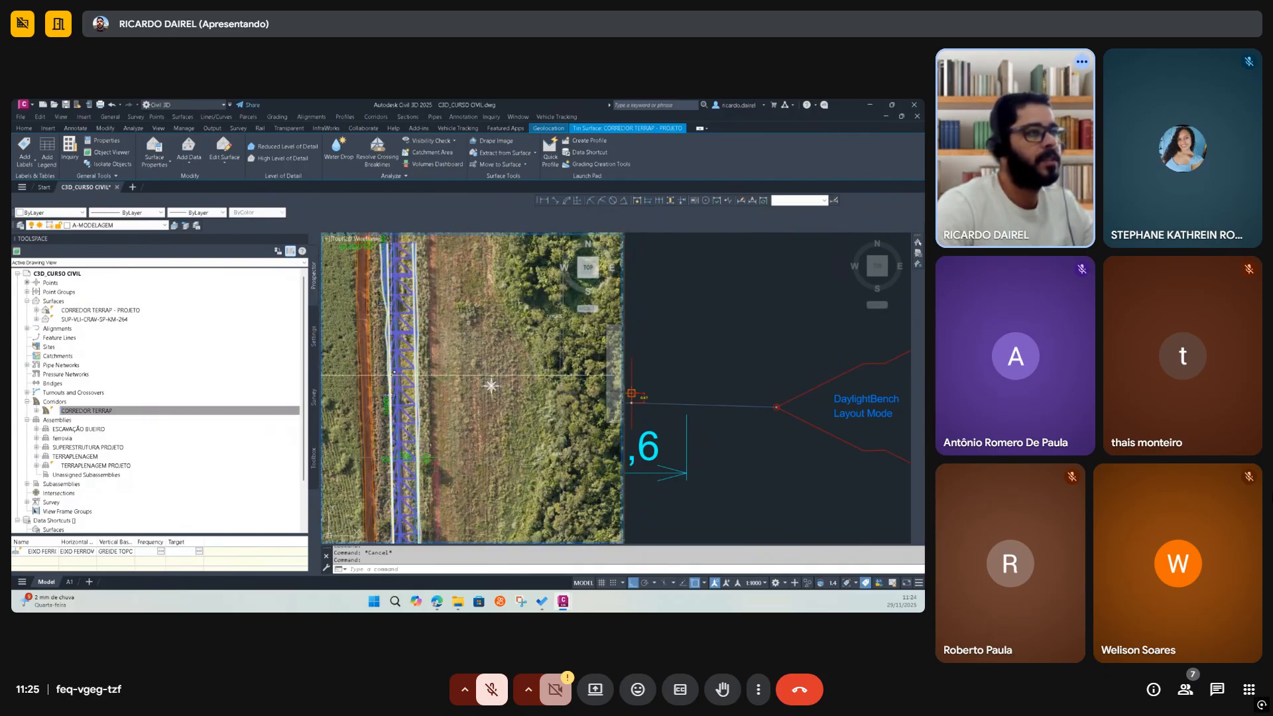
{"action": "middle_click_drag", "start_coordinate": [393, 339], "coordinate": [402, 396]}
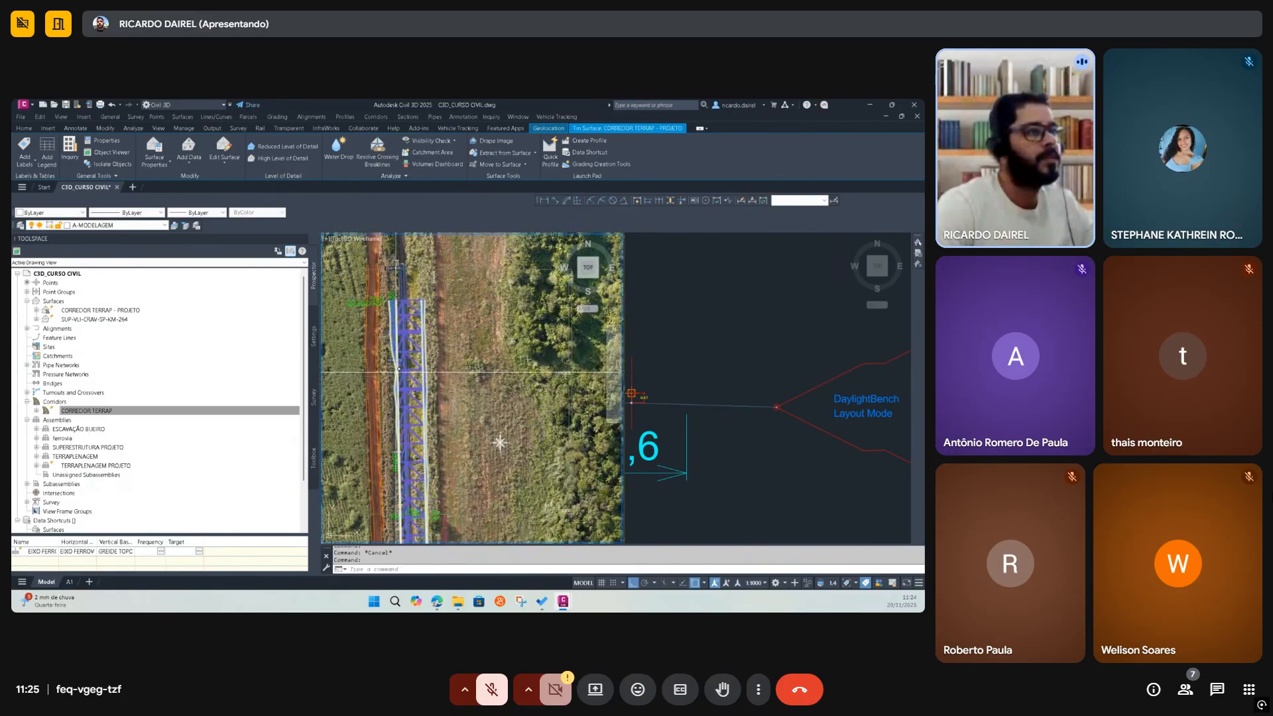
{"action": "scroll", "coordinate": [399, 372], "scroll_direction": "up", "scroll_amount": 5}
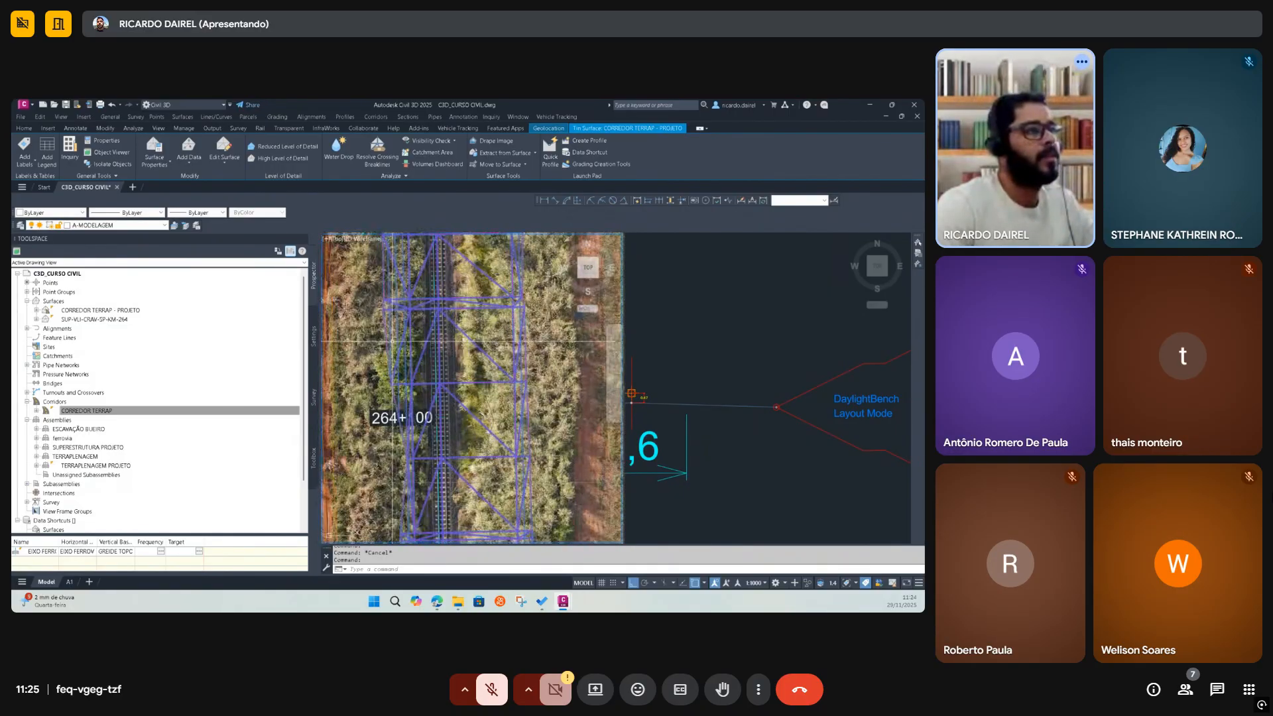
Reopen the CORREDOR TERRAP corridor's properties at the slope pattern settings
{"action": "left_click", "coordinate": [396, 379]}
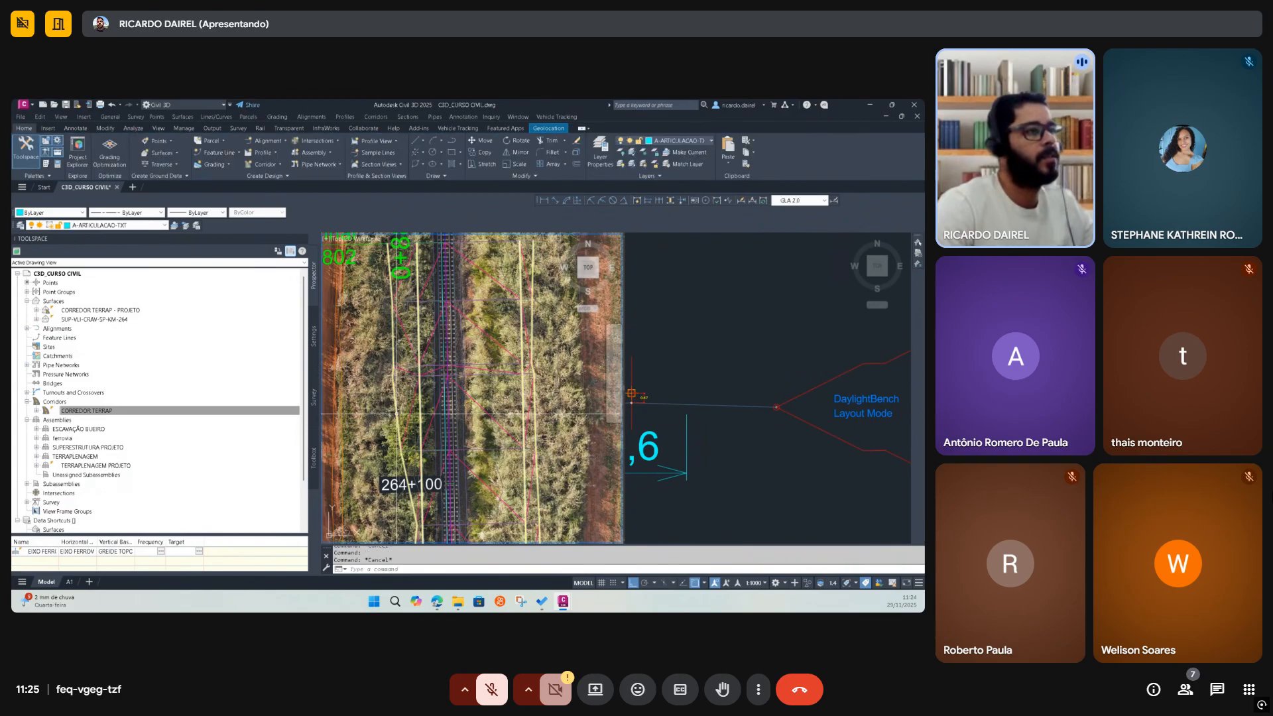
{"action": "right_click", "coordinate": [396, 379]}
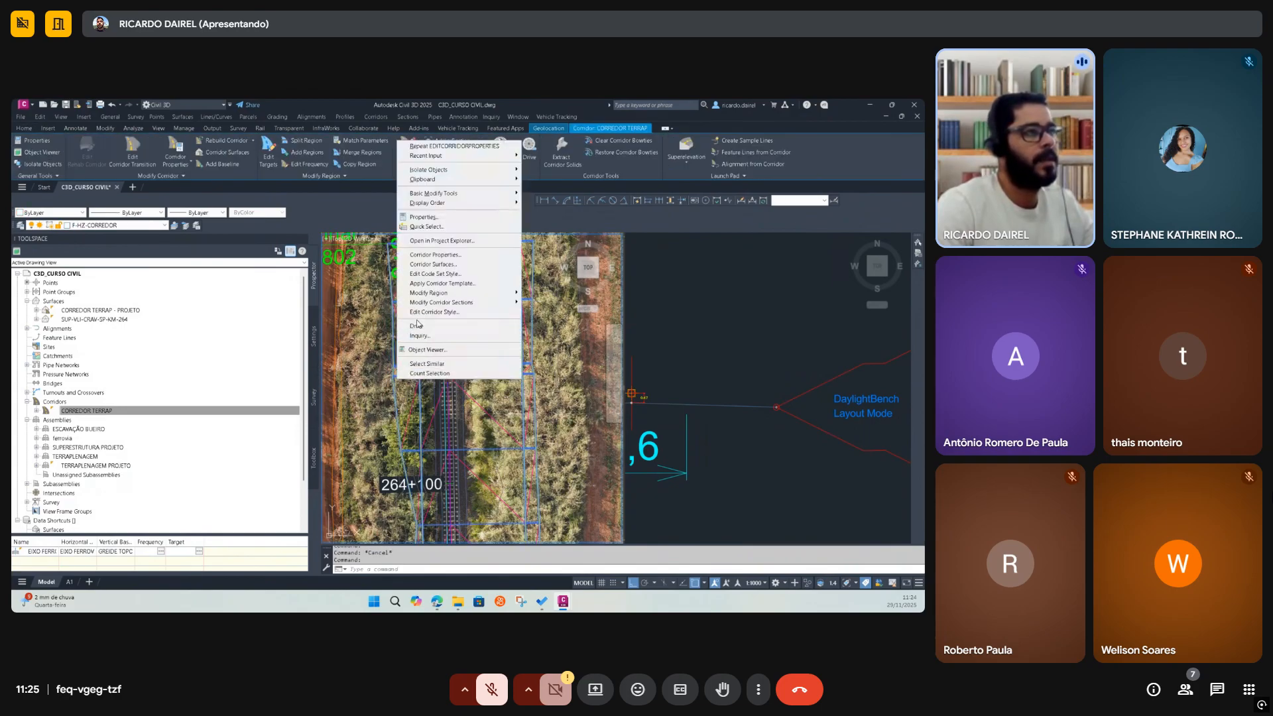
{"action": "left_click", "coordinate": [425, 260]}
{"action": "double_click", "coordinate": [419, 360]}
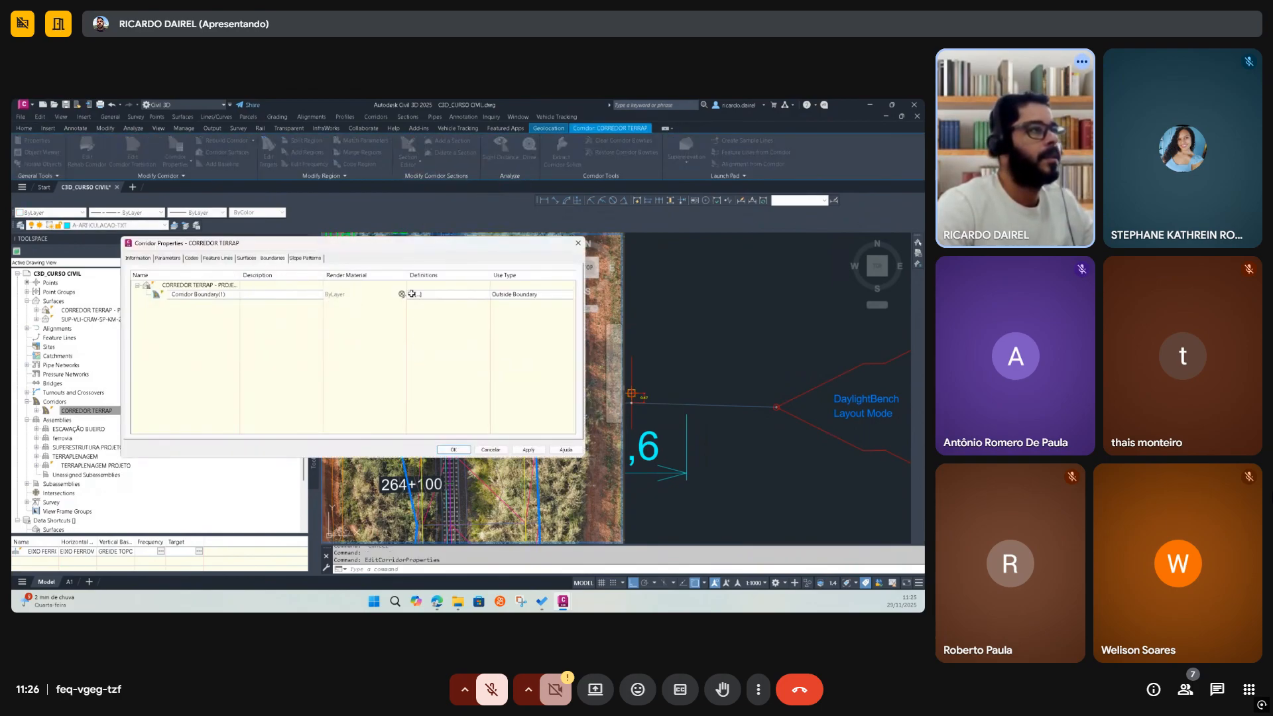
{"action": "left_click", "coordinate": [312, 261]}
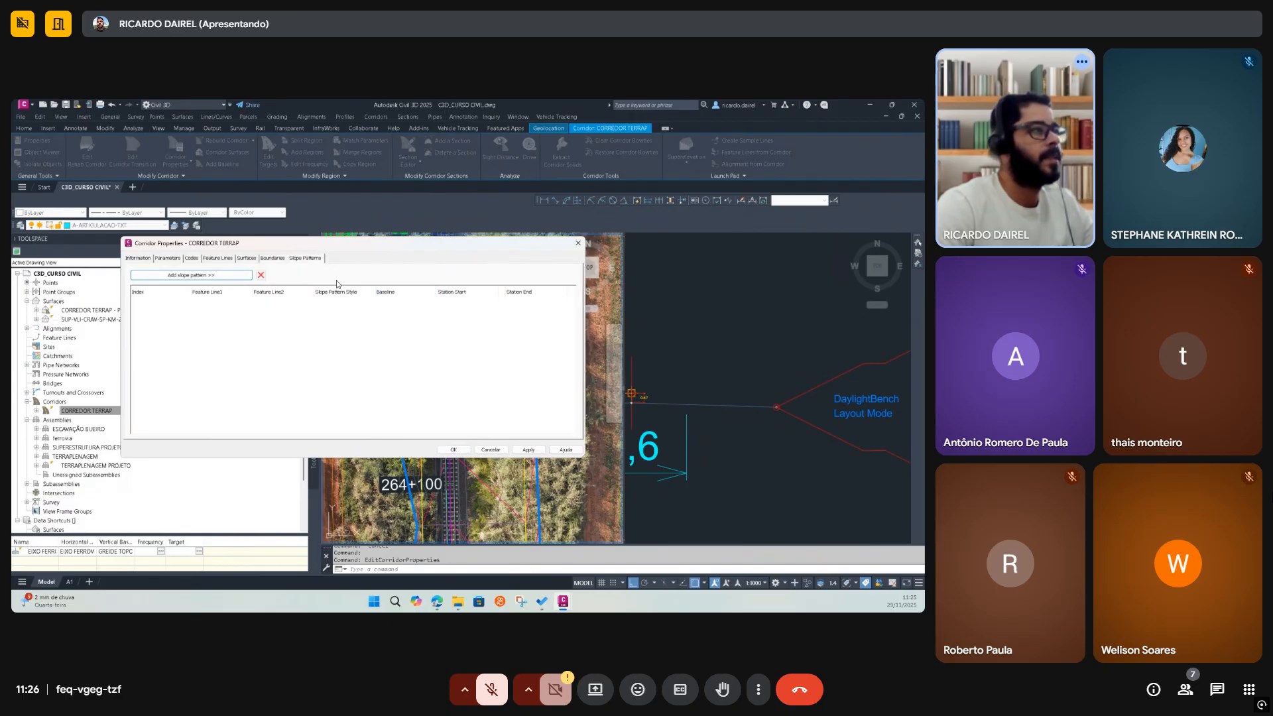
Add a slope pattern to the corridor between the P2 and Daylight feature lines on the track's left side
{"action": "left_click", "coordinate": [215, 276]}
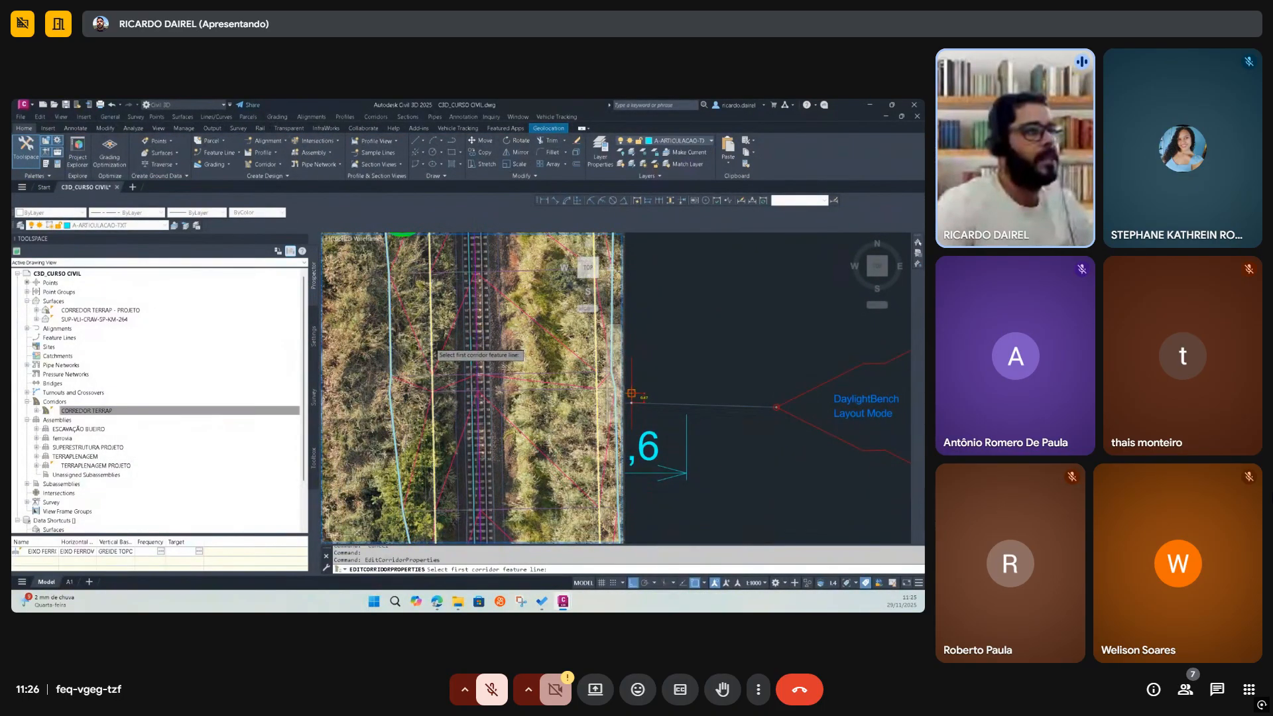
{"action": "left_click", "coordinate": [433, 348]}
{"action": "left_click", "coordinate": [466, 321]}
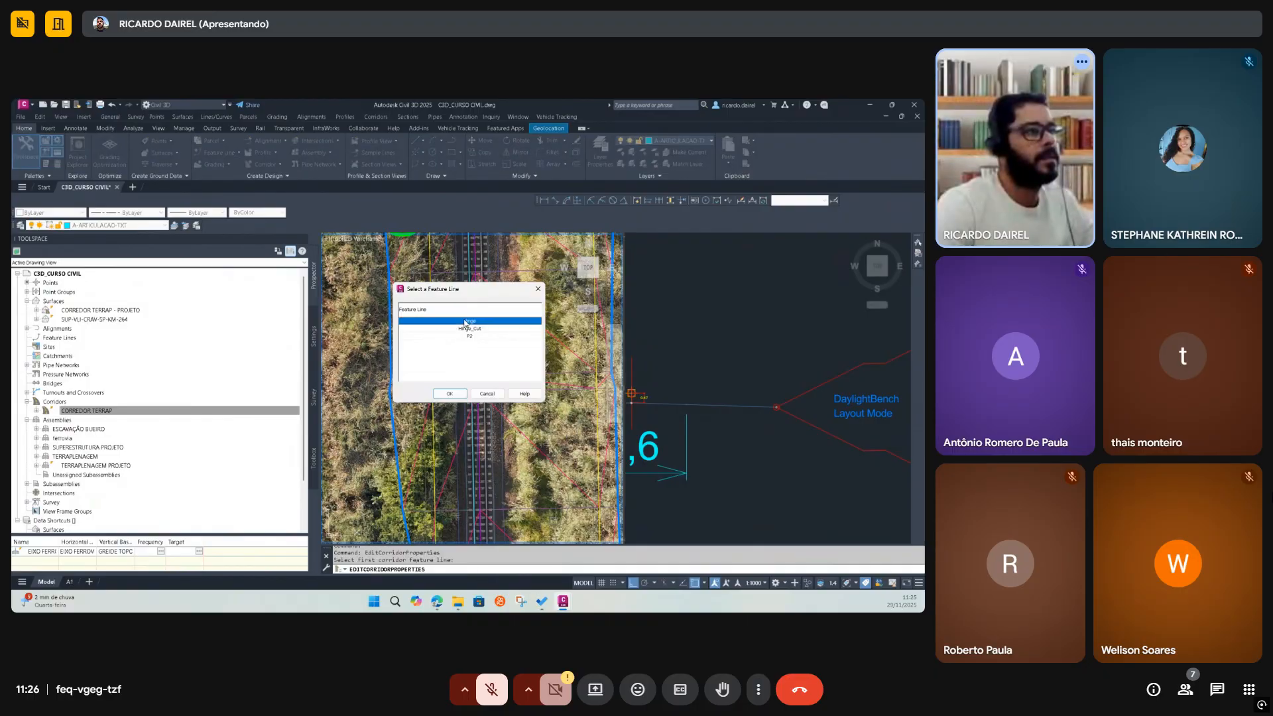
{"action": "left_click", "coordinate": [483, 336]}
{"action": "left_click", "coordinate": [449, 393]}
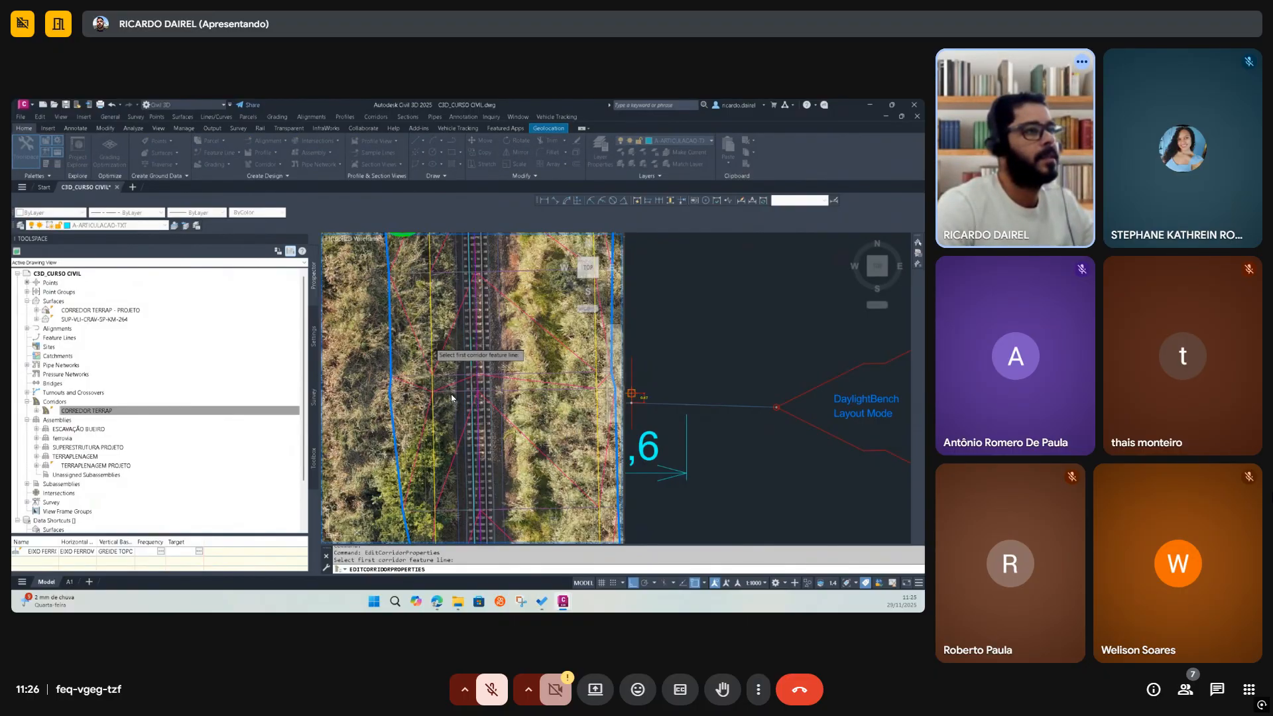
{"action": "left_click", "coordinate": [393, 359]}
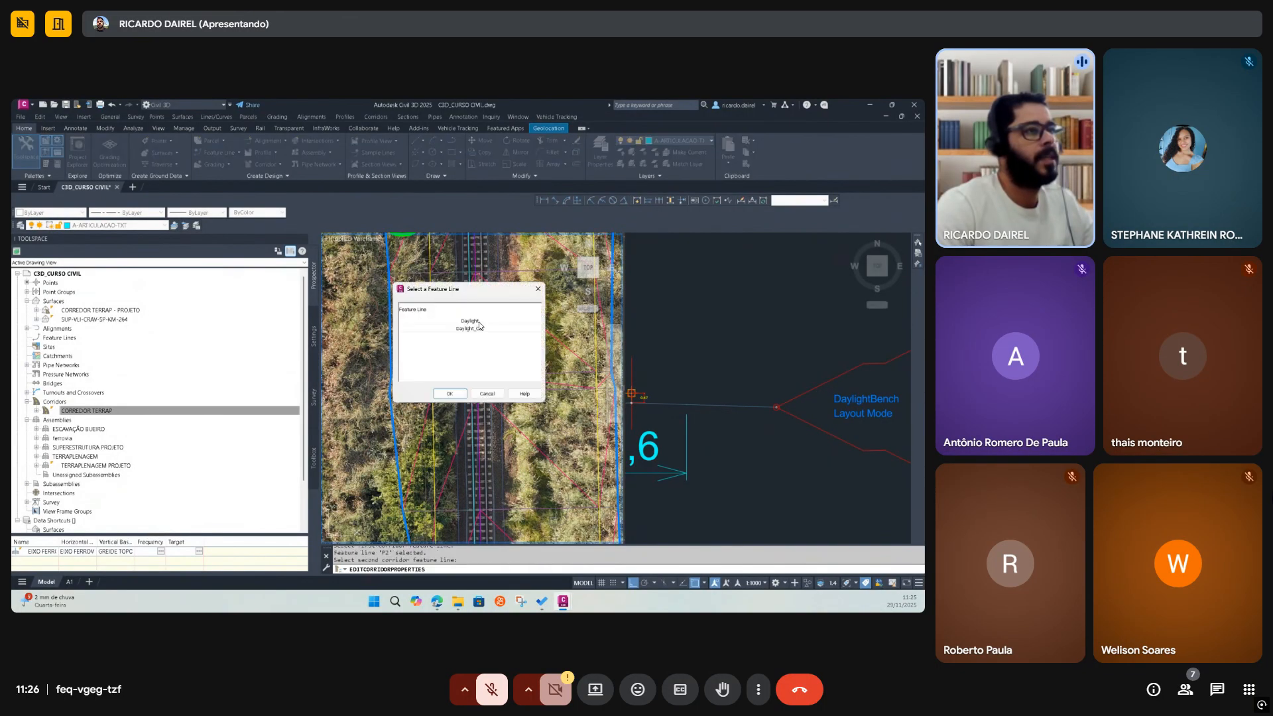
{"action": "left_click", "coordinate": [473, 321]}
{"action": "left_click", "coordinate": [457, 394]}
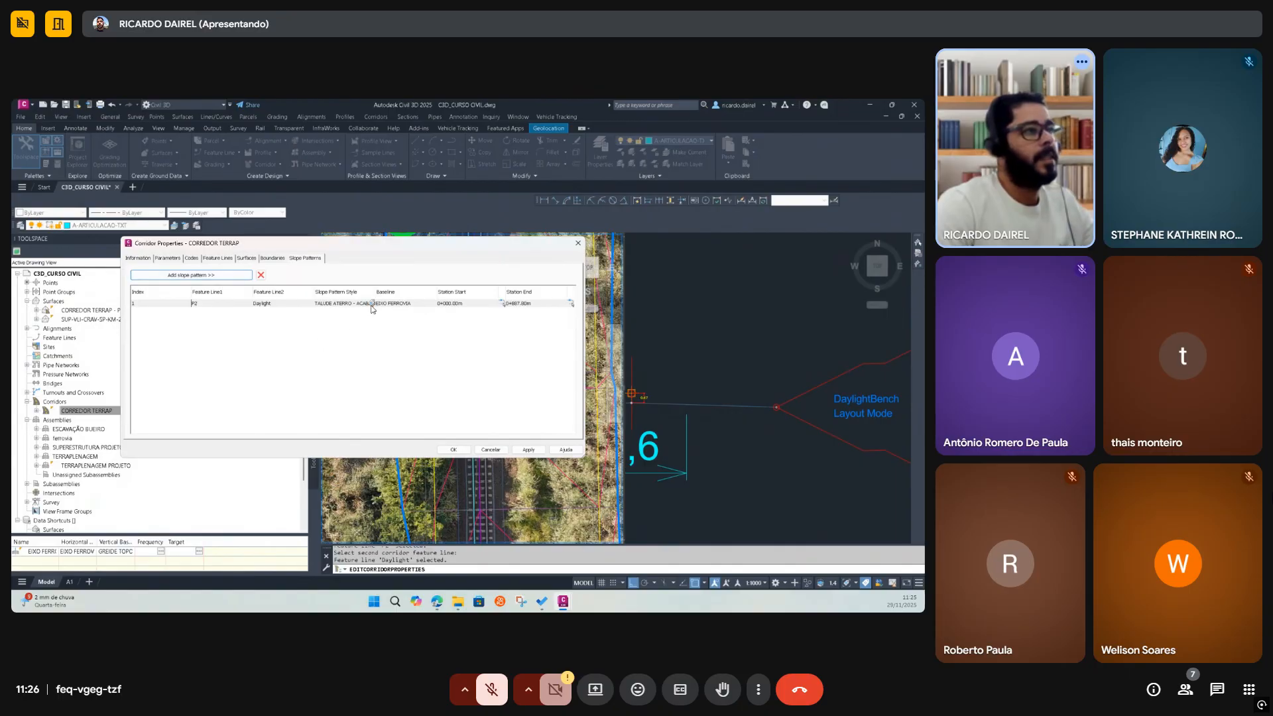
Set the slope pattern's style to TALUDE, apply the corridor properties, and check the side slope up close
{"action": "left_click", "coordinate": [372, 305]}
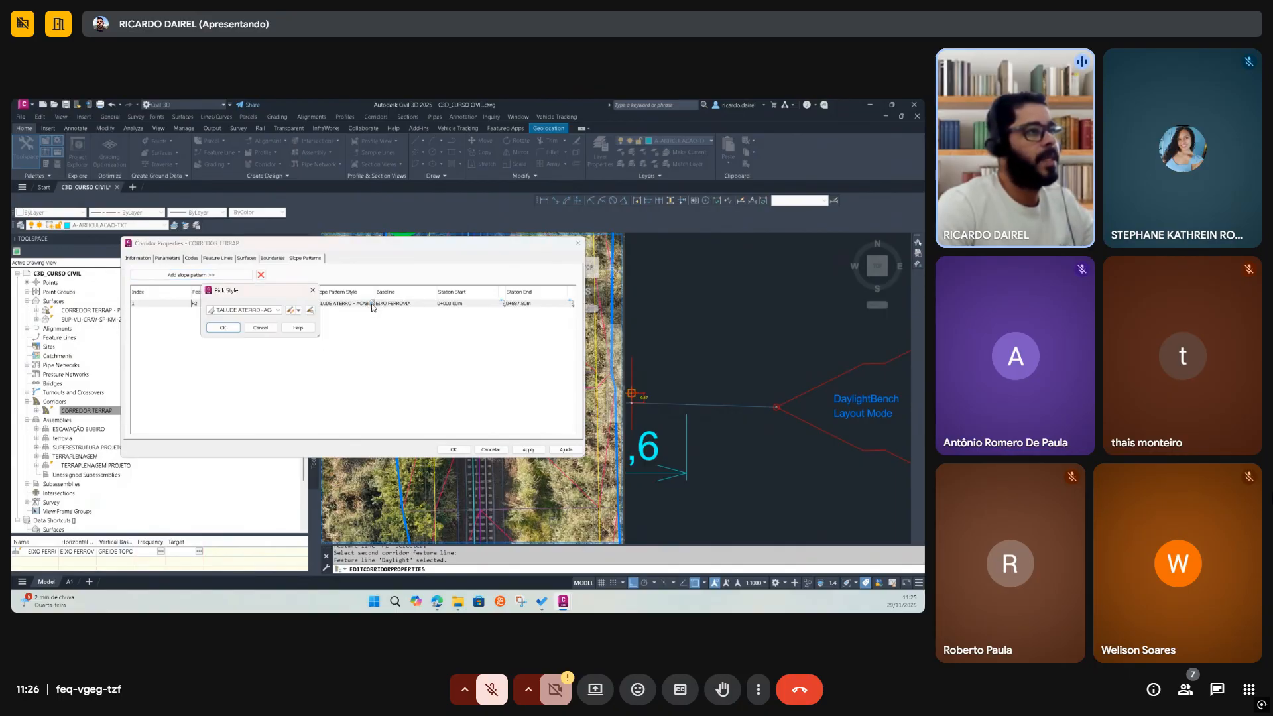
{"action": "left_click", "coordinate": [277, 310]}
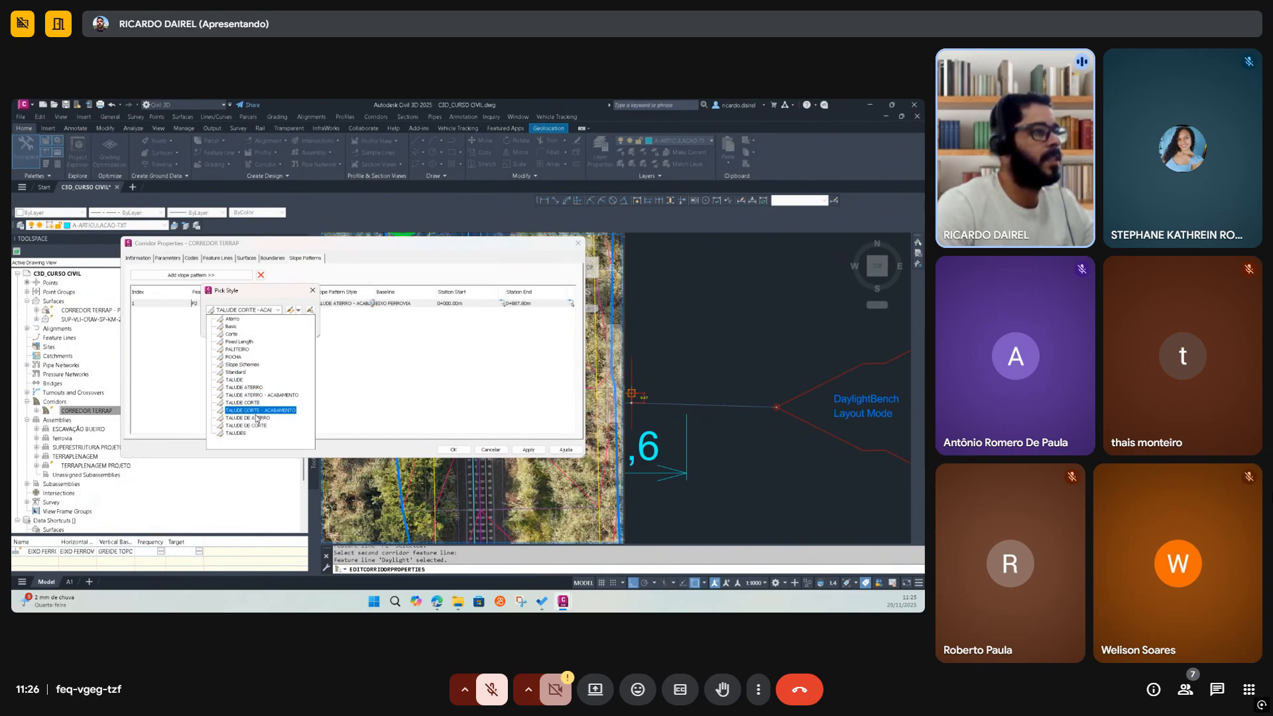
{"action": "left_click", "coordinate": [235, 380]}
{"action": "left_click", "coordinate": [278, 310]}
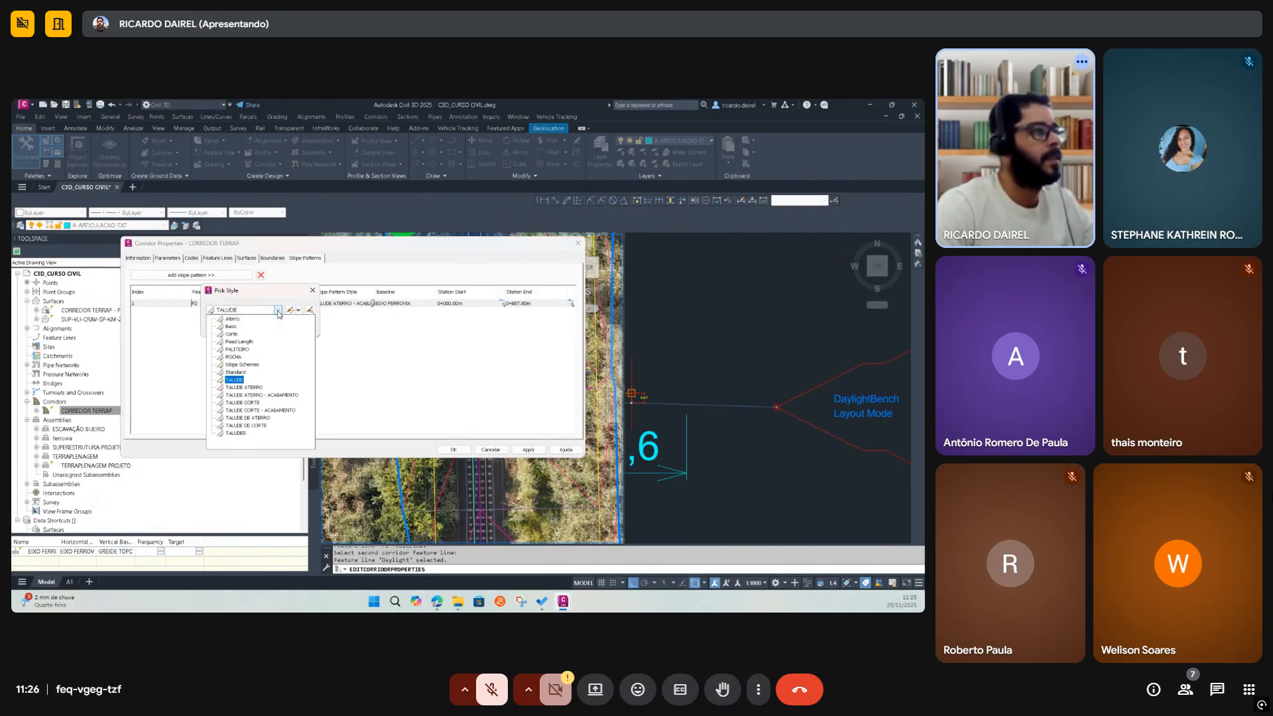
{"action": "left_click", "coordinate": [278, 310]}
{"action": "left_click", "coordinate": [225, 329]}
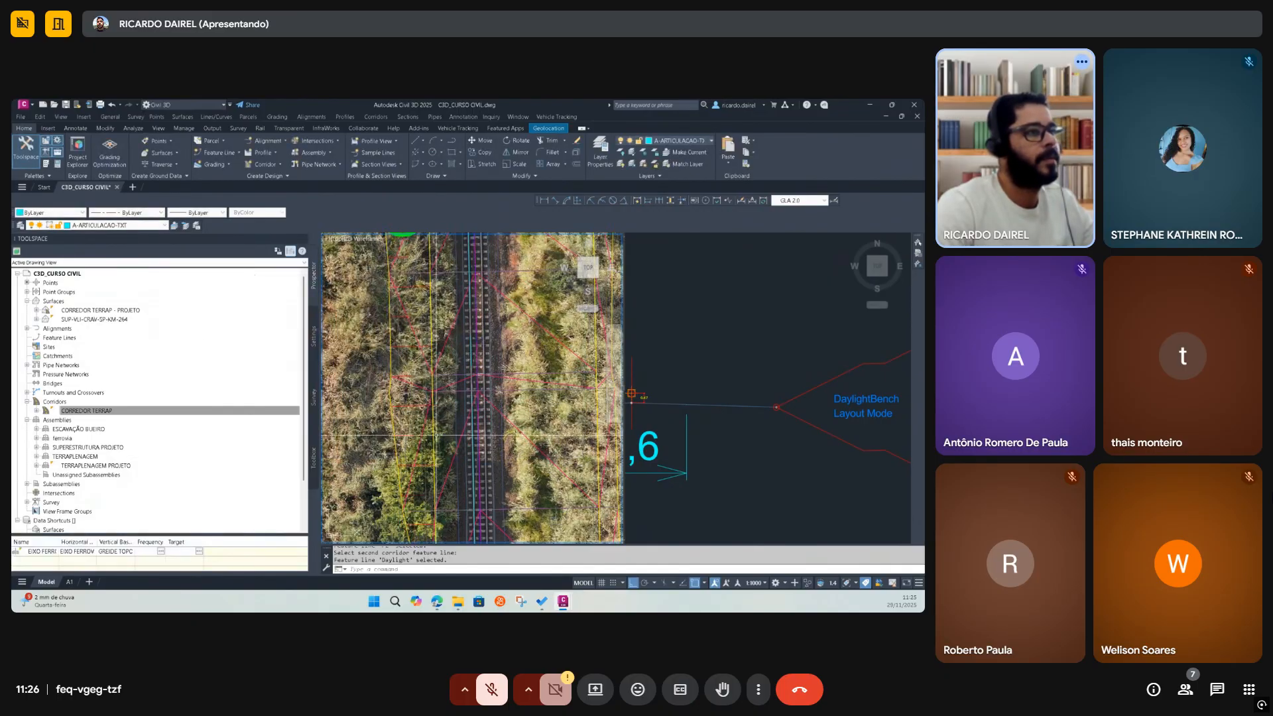
{"action": "scroll", "coordinate": [421, 409], "scroll_direction": "up", "scroll_amount": 2}
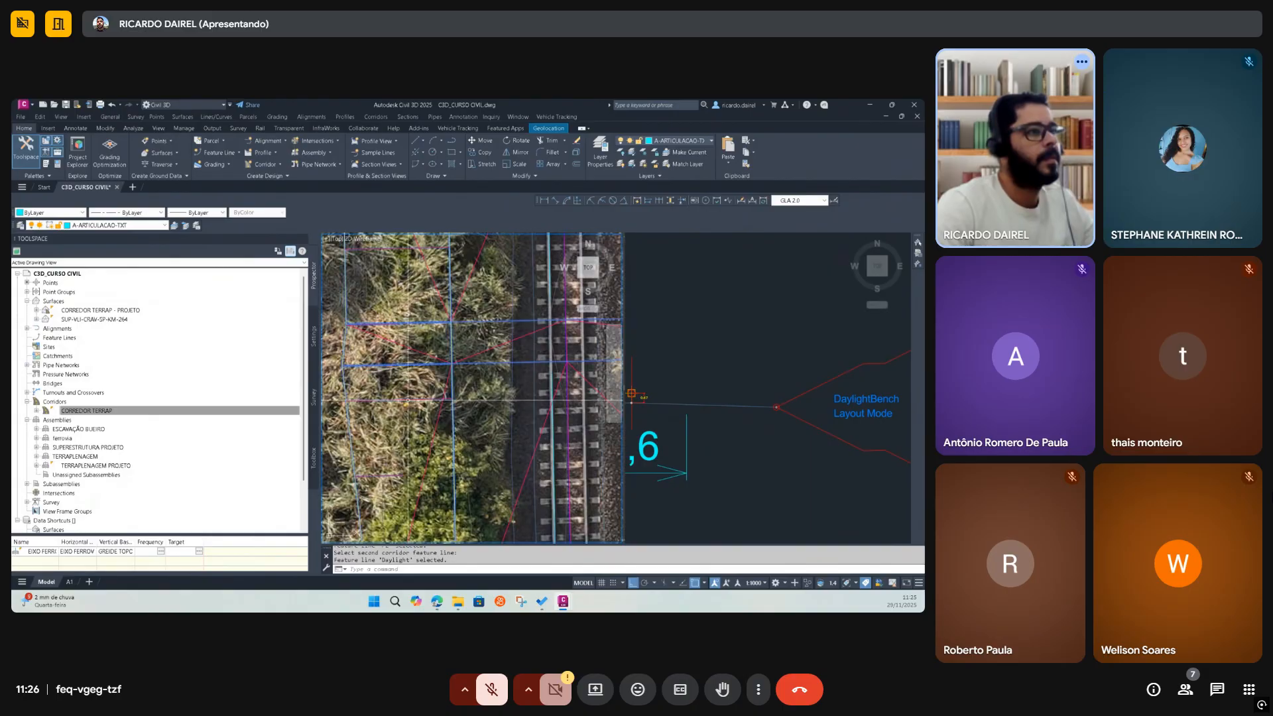
Examine the corridor's left side slope over the aerial image, from close up out to the whole railway stretch
{"action": "left_click", "coordinate": [408, 400]}
{"action": "middle_click_drag", "start_coordinate": [407, 460], "coordinate": [412, 493]}
{"action": "scroll", "coordinate": [407, 504], "scroll_direction": "down", "scroll_amount": 3}
{"action": "scroll", "coordinate": [398, 420], "scroll_direction": "up", "scroll_amount": 2}
{"action": "key", "text": "Escape"}
{"action": "left_click", "coordinate": [396, 427]}
{"action": "scroll", "coordinate": [396, 441], "scroll_direction": "up", "scroll_amount": 2}
{"action": "middle_click_drag", "start_coordinate": [410, 428], "coordinate": [410, 414]}
{"action": "scroll", "coordinate": [412, 411], "scroll_direction": "down", "scroll_amount": 6}
{"action": "scroll", "coordinate": [487, 364], "scroll_direction": "down", "scroll_amount": 4}
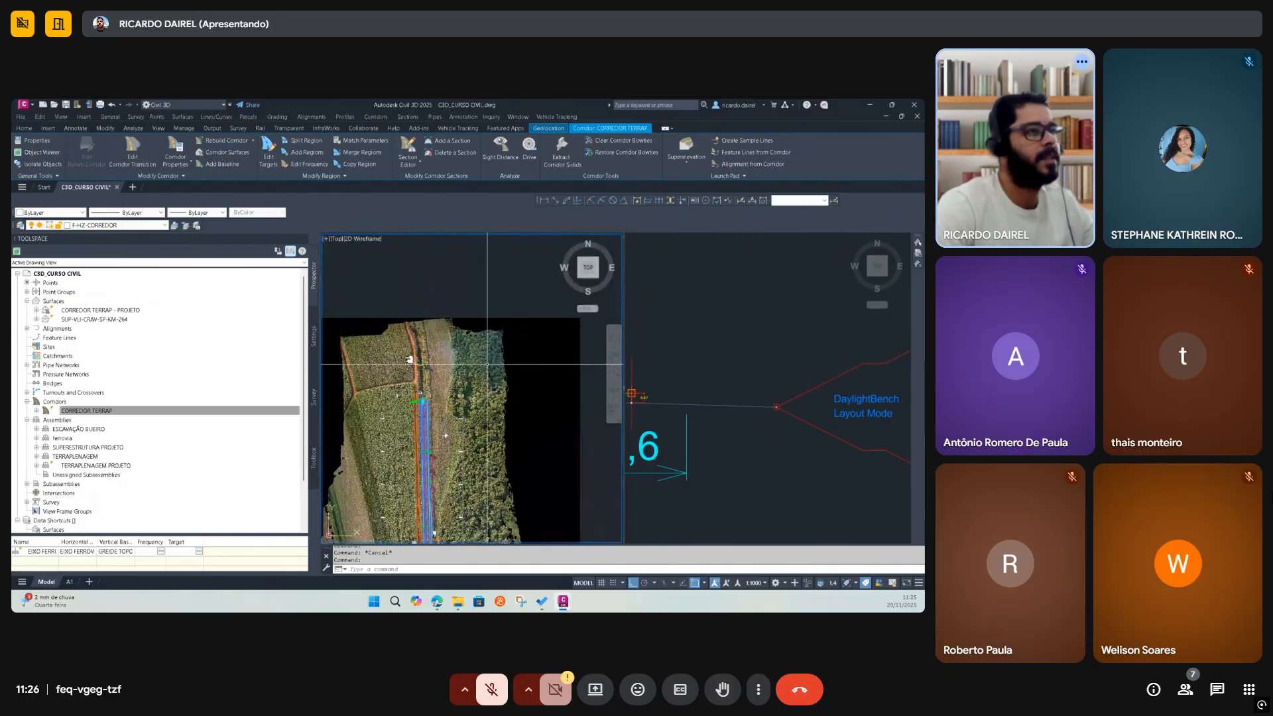
Turn off the aerial image's layer with LAYOFF
{"action": "key", "text": "Escape"}
{"action": "type", "text": "LAYOFF"}
{"action": "key", "text": "Return"}
{"action": "left_click", "coordinate": [486, 318]}
{"action": "key", "text": "Escape"}
Examine the slope pattern lines between the left side slope's two edges near the corridor's end at 0+888
{"action": "scroll", "coordinate": [411, 361], "scroll_direction": "up", "scroll_amount": 5}
{"action": "left_click", "coordinate": [393, 361]}
{"action": "key", "text": "Escape"}
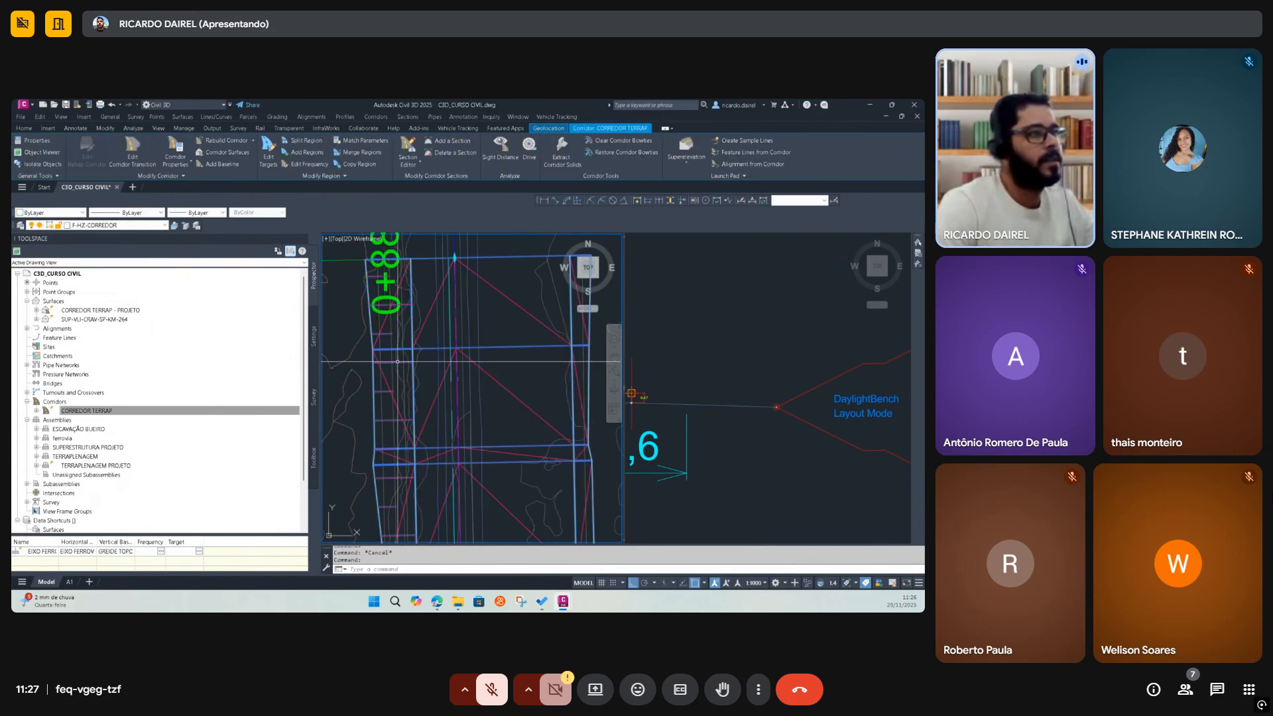
{"action": "scroll", "coordinate": [402, 383], "scroll_direction": "down", "scroll_amount": 2}
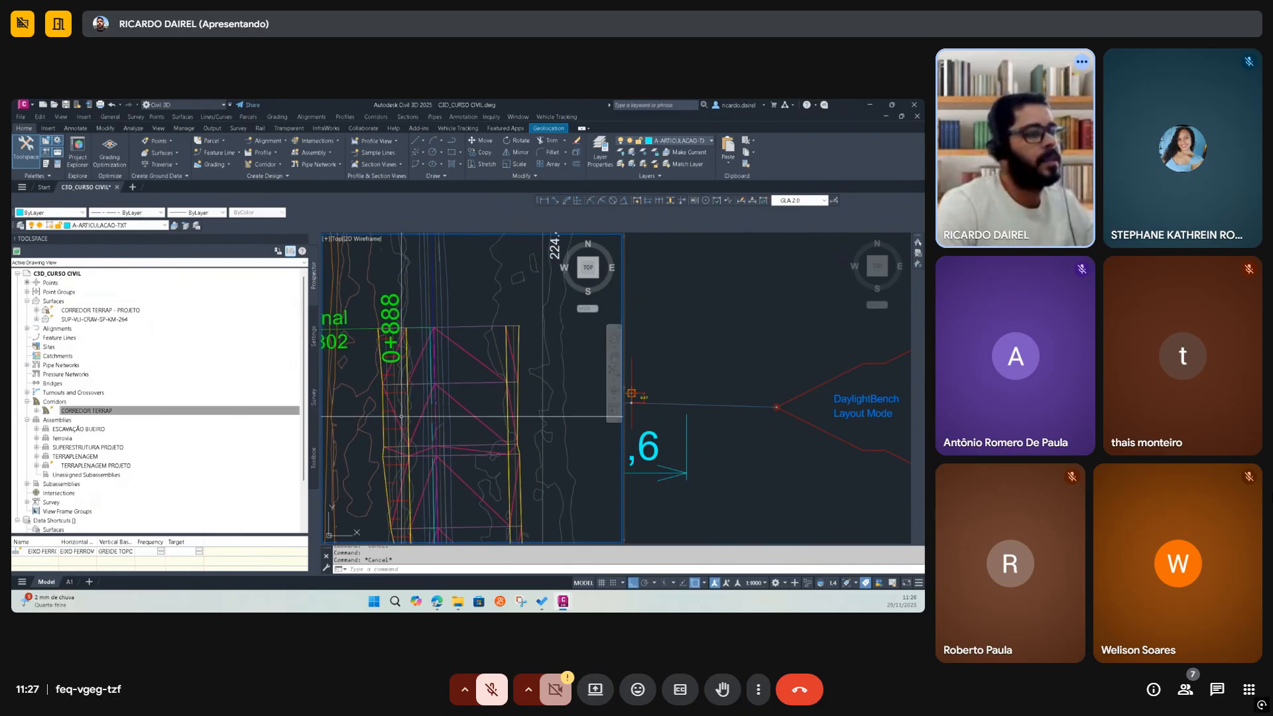
{"action": "scroll", "coordinate": [403, 383], "scroll_direction": "up", "scroll_amount": 2}
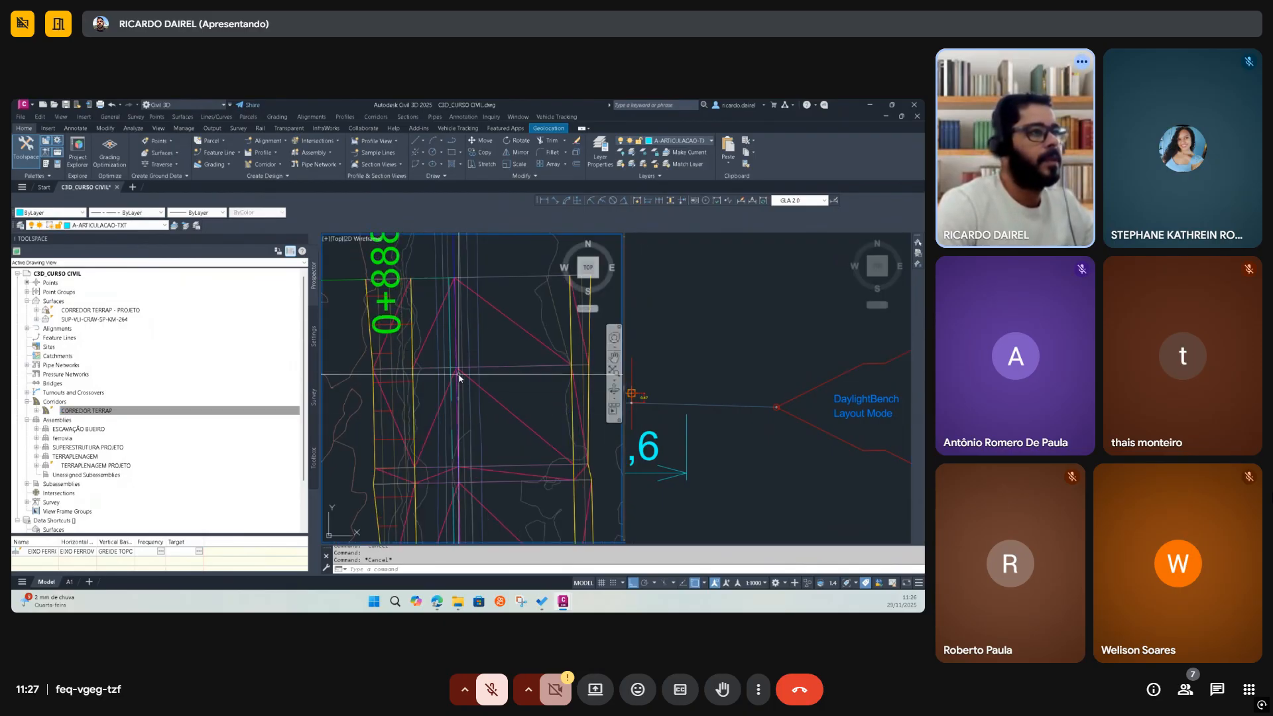
{"action": "scroll", "coordinate": [398, 369], "scroll_direction": "up", "scroll_amount": 2}
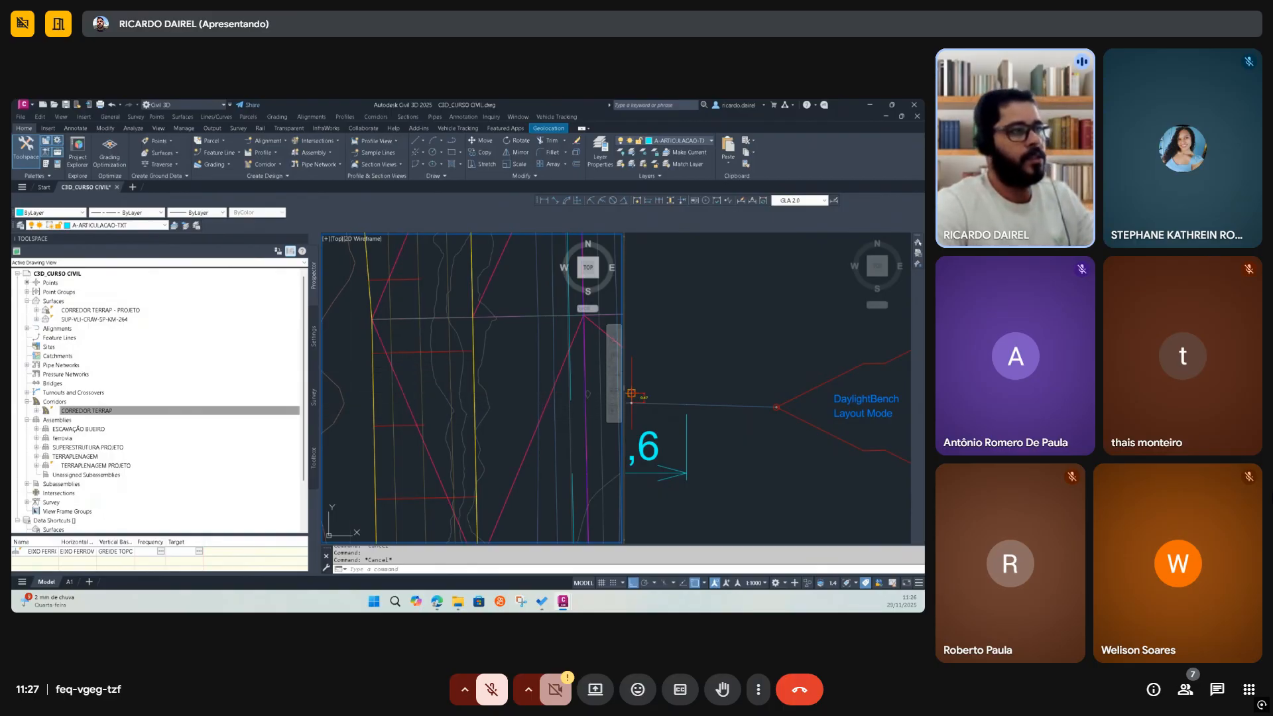
{"action": "type", "text": "p"}
{"action": "key", "text": "Return"}
{"action": "scroll", "coordinate": [476, 382], "scroll_direction": "down", "scroll_amount": 4}
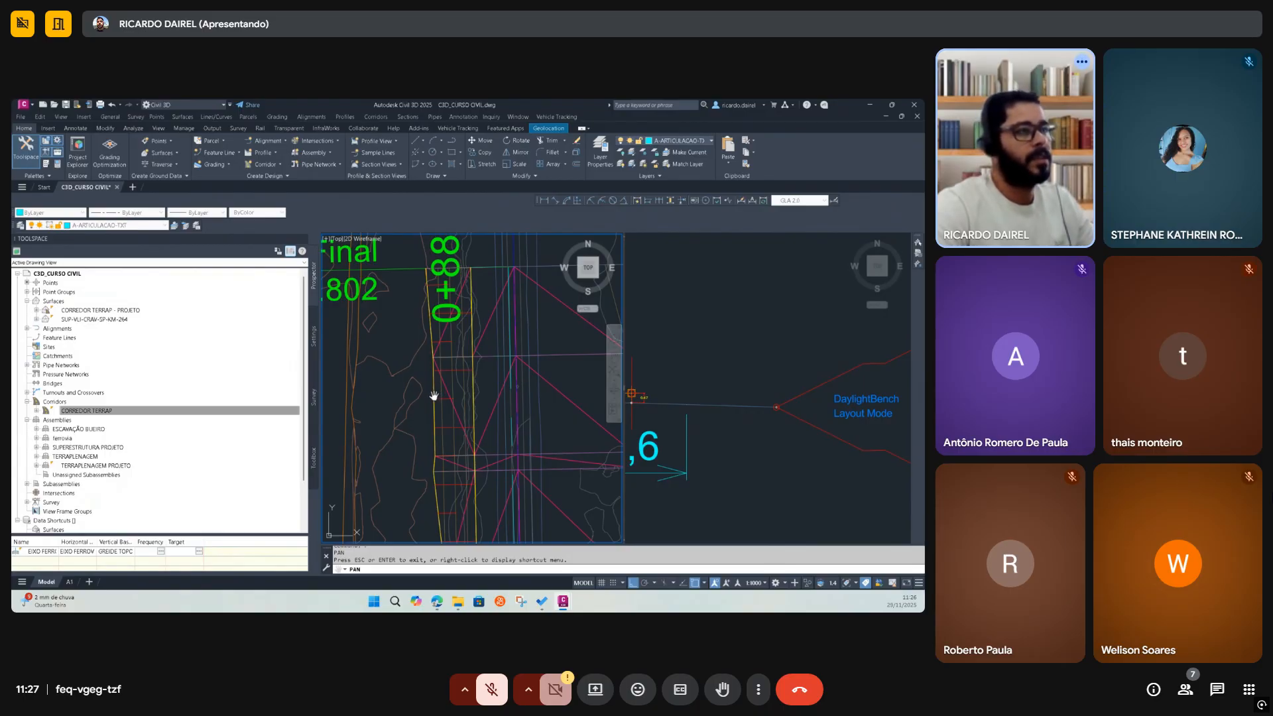
{"action": "scroll", "coordinate": [443, 380], "scroll_direction": "up", "scroll_amount": 2}
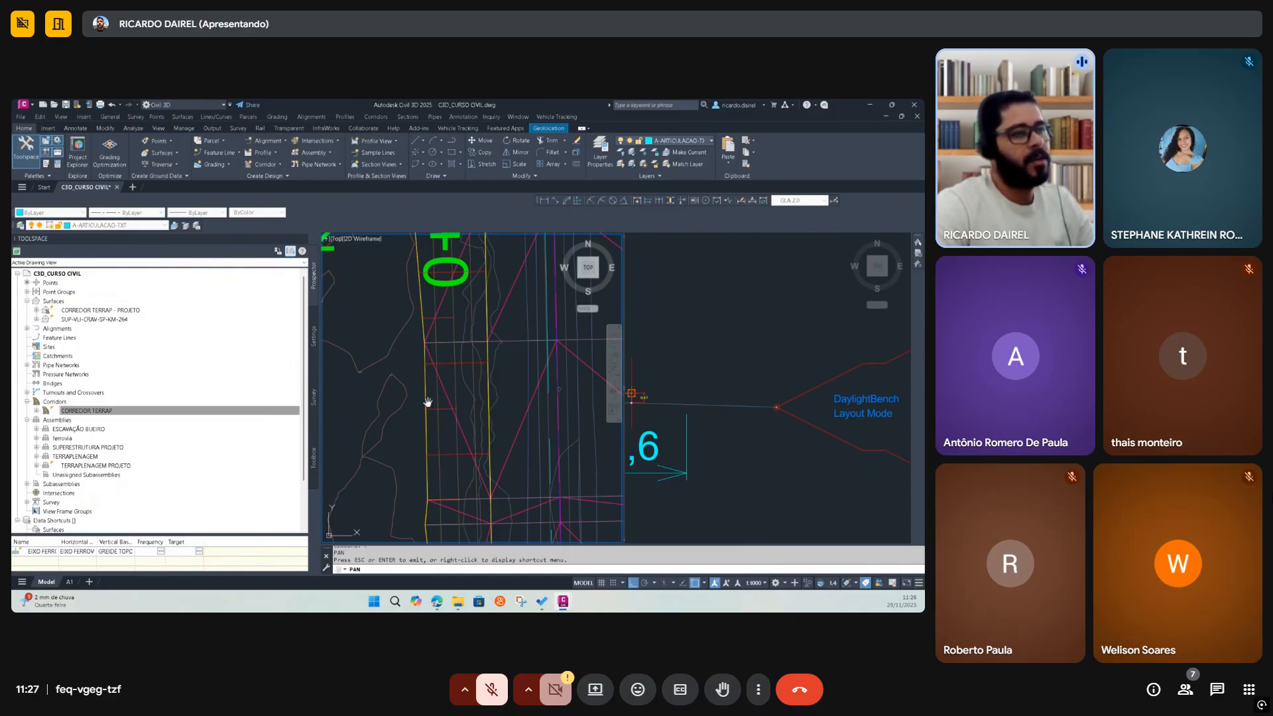
{"action": "left_click_drag", "start_coordinate": [502, 435], "coordinate": [493, 428]}
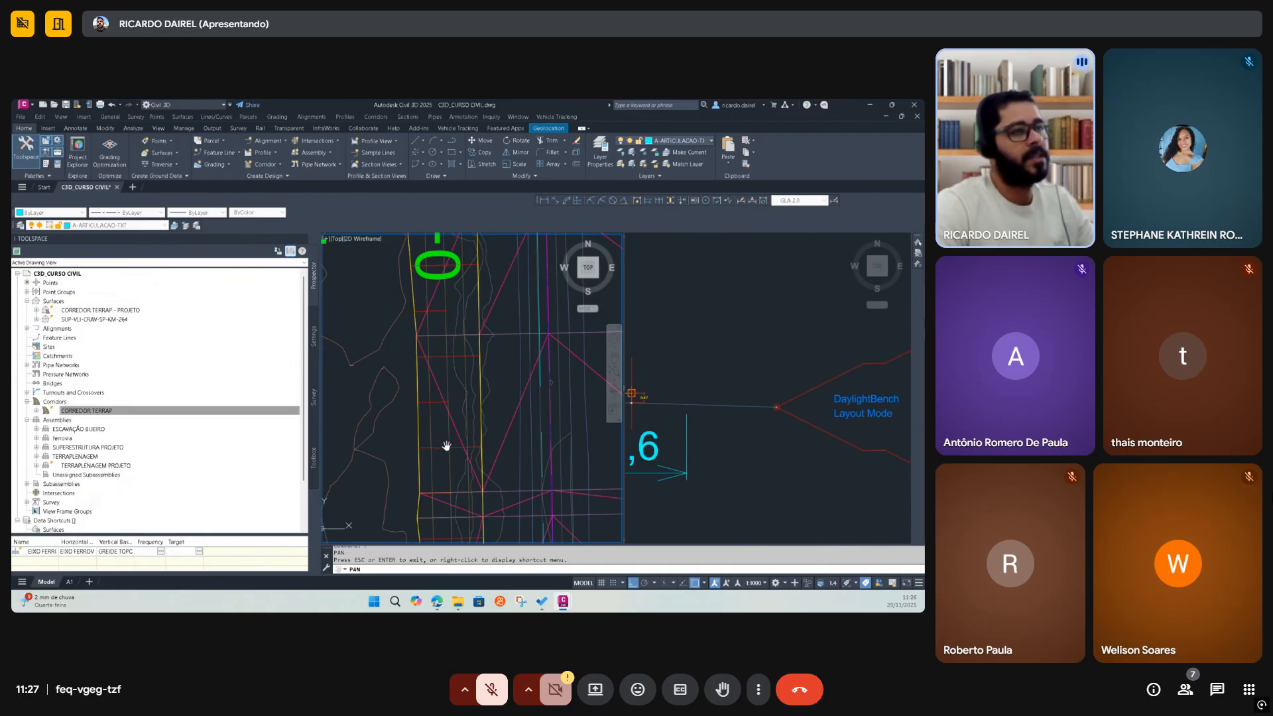
Draw a short horizontal polyline across the left side slope as a sample slope line, and erase it
{"action": "key", "text": "Escape"}
{"action": "type", "text": "PL"}
{"action": "key", "text": "Return"}
{"action": "left_click", "coordinate": [450, 403]}
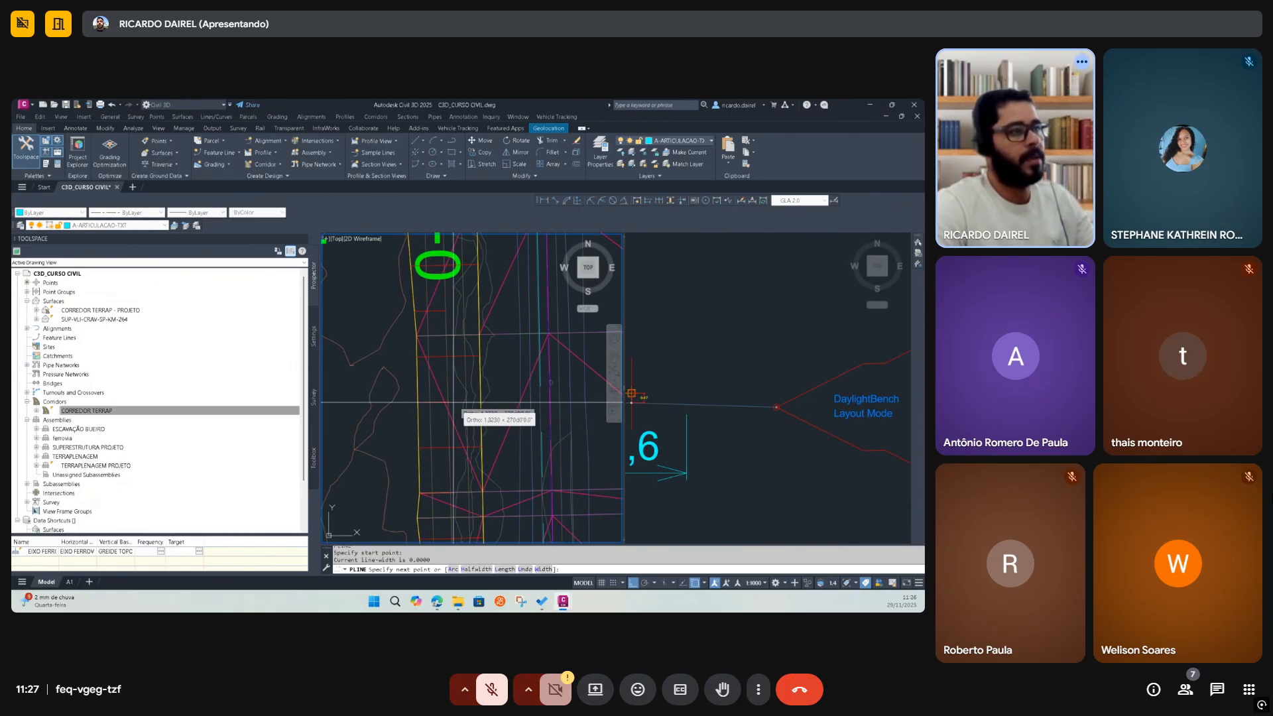
{"action": "key", "text": "Escape"}
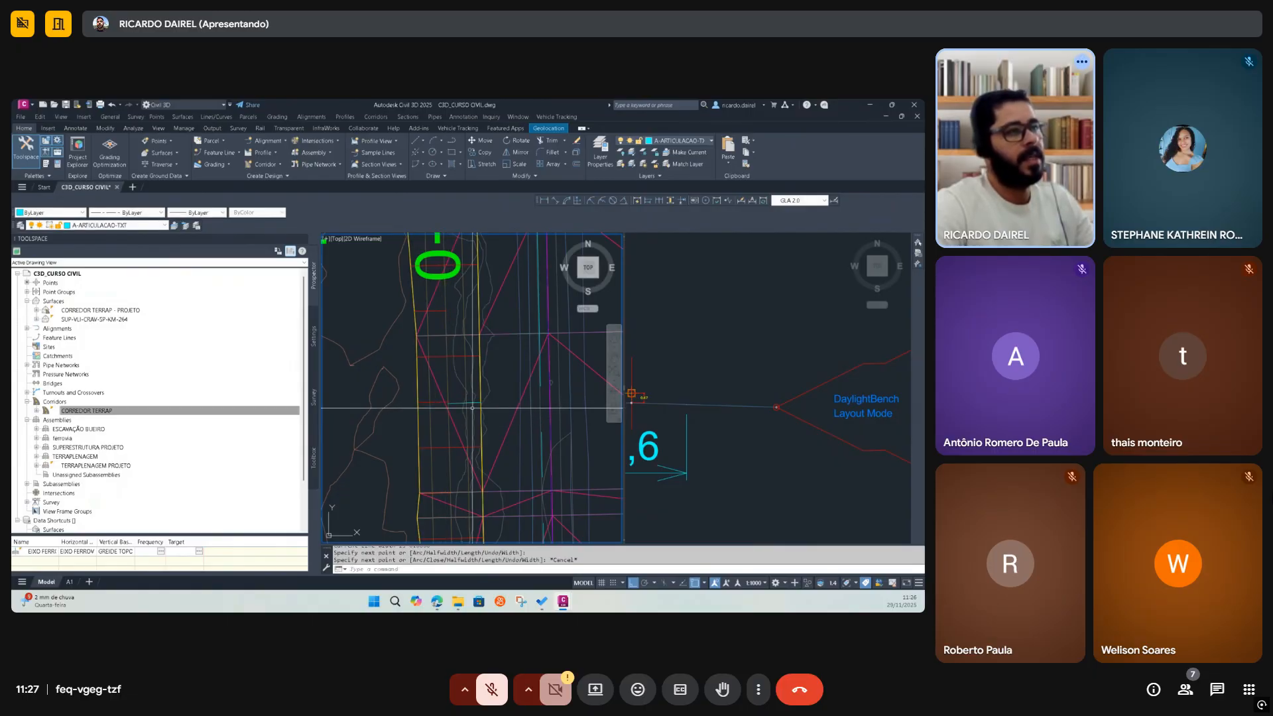
{"action": "left_click", "coordinate": [465, 404]}
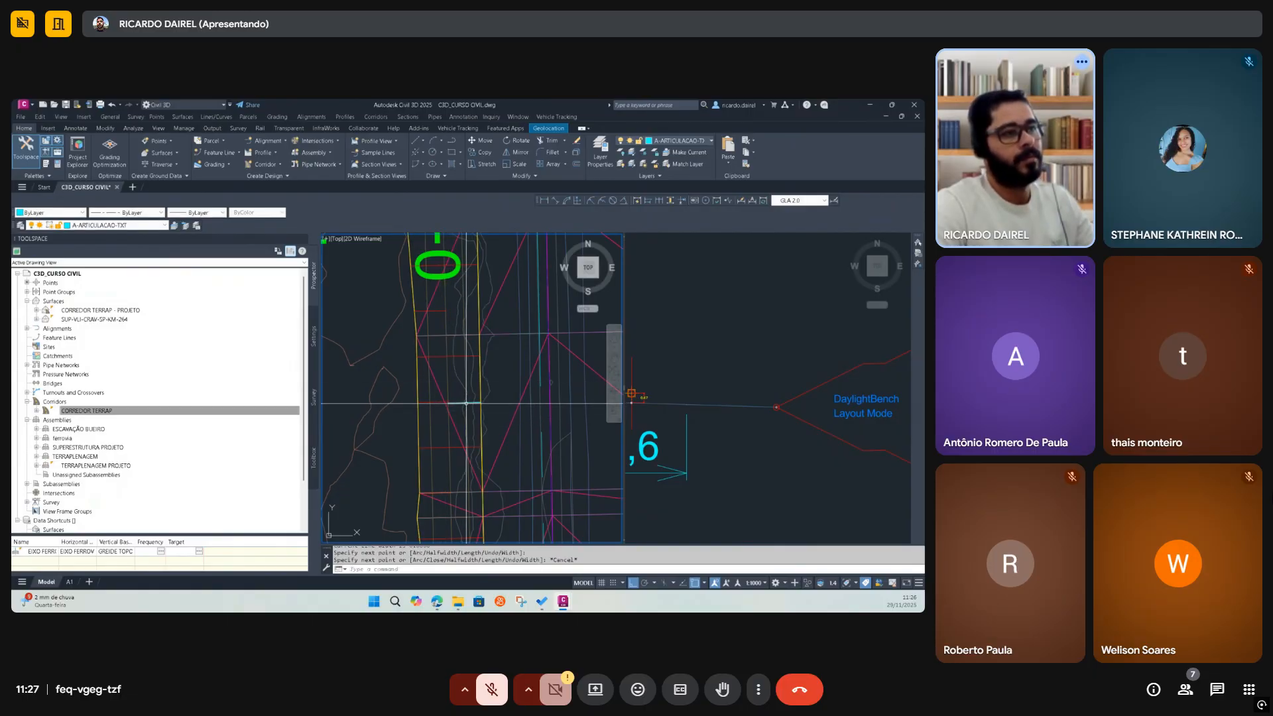
{"action": "mouse_move", "coordinate": [466, 403]}
{"action": "key", "text": "Delete"}
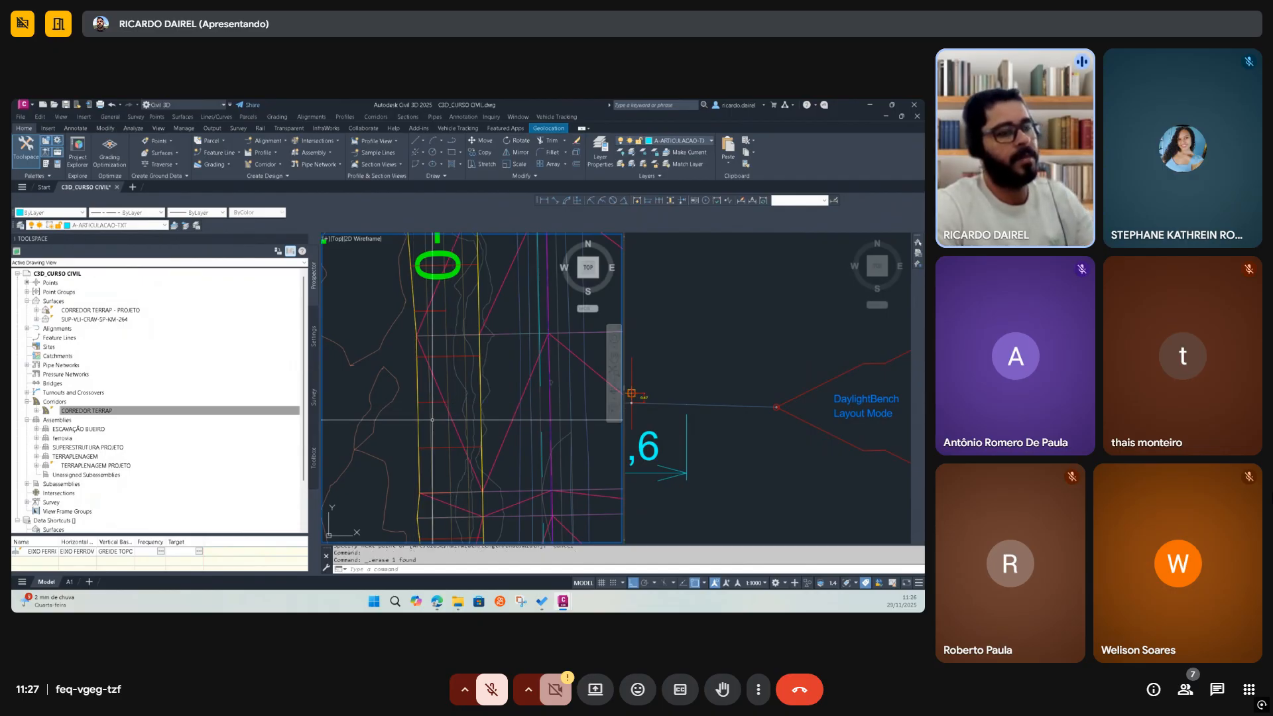
Follow the slope pattern along the corridor from its end back to around station 0+300, checking the side slopes
{"action": "scroll", "coordinate": [441, 373], "scroll_direction": "up", "scroll_amount": 3}
{"action": "scroll", "coordinate": [438, 377], "scroll_direction": "up", "scroll_amount": 3}
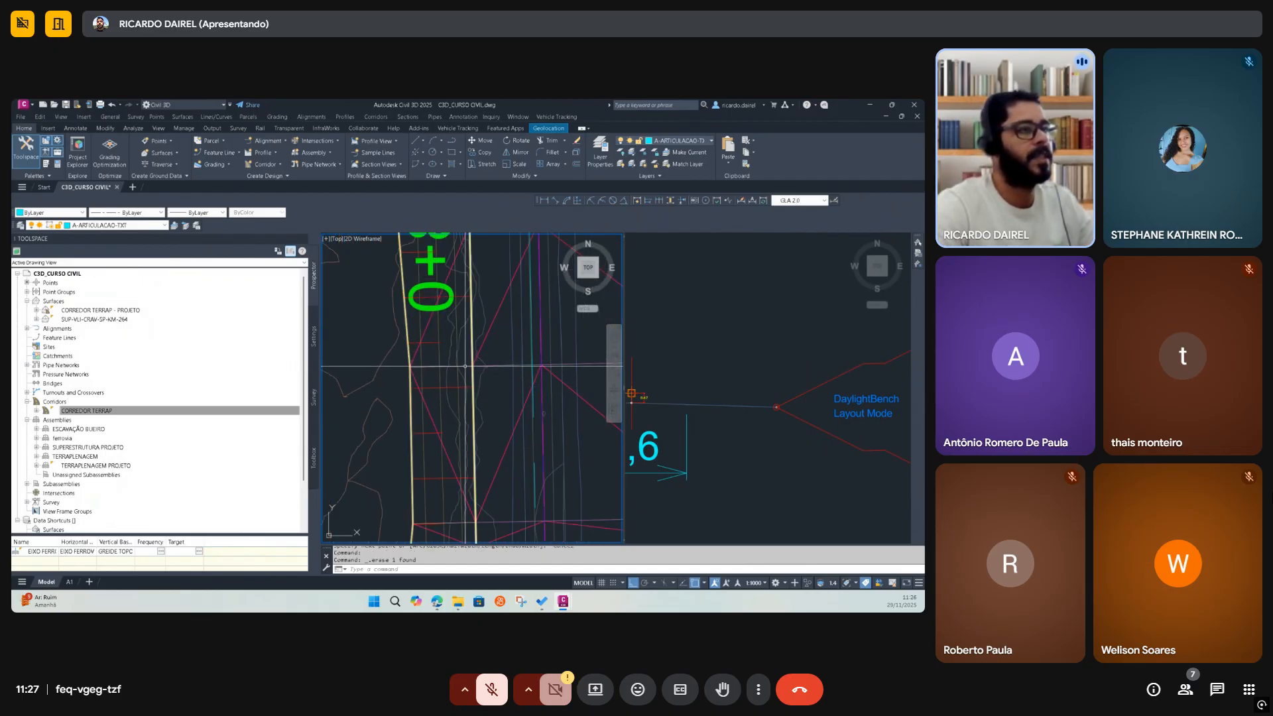
{"action": "scroll", "coordinate": [466, 366], "scroll_direction": "down", "scroll_amount": 5}
{"action": "scroll", "coordinate": [484, 339], "scroll_direction": "up", "scroll_amount": 2}
{"action": "scroll", "coordinate": [484, 338], "scroll_direction": "up", "scroll_amount": 2}
{"action": "scroll", "coordinate": [440, 347], "scroll_direction": "down", "scroll_amount": 6}
{"action": "middle_click_drag", "start_coordinate": [437, 452], "coordinate": [438, 419]}
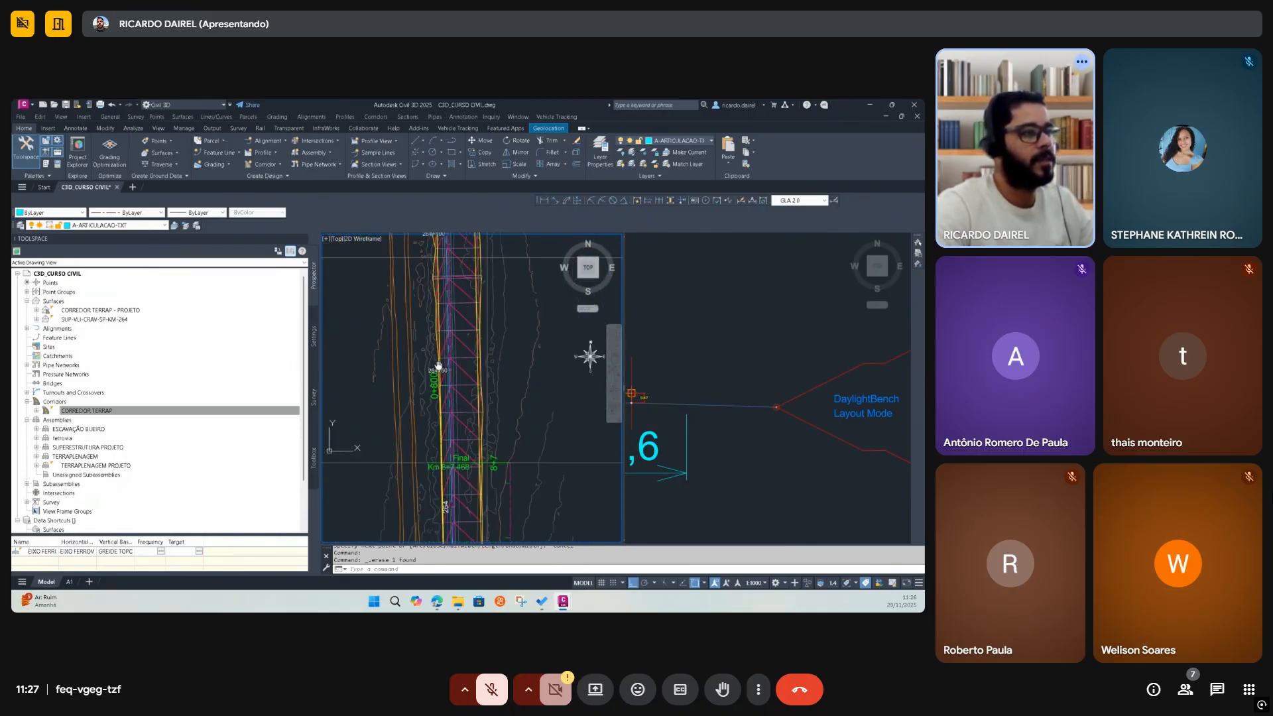
{"action": "scroll", "coordinate": [439, 411], "scroll_direction": "up", "scroll_amount": 4}
{"action": "scroll", "coordinate": [443, 410], "scroll_direction": "down", "scroll_amount": 3}
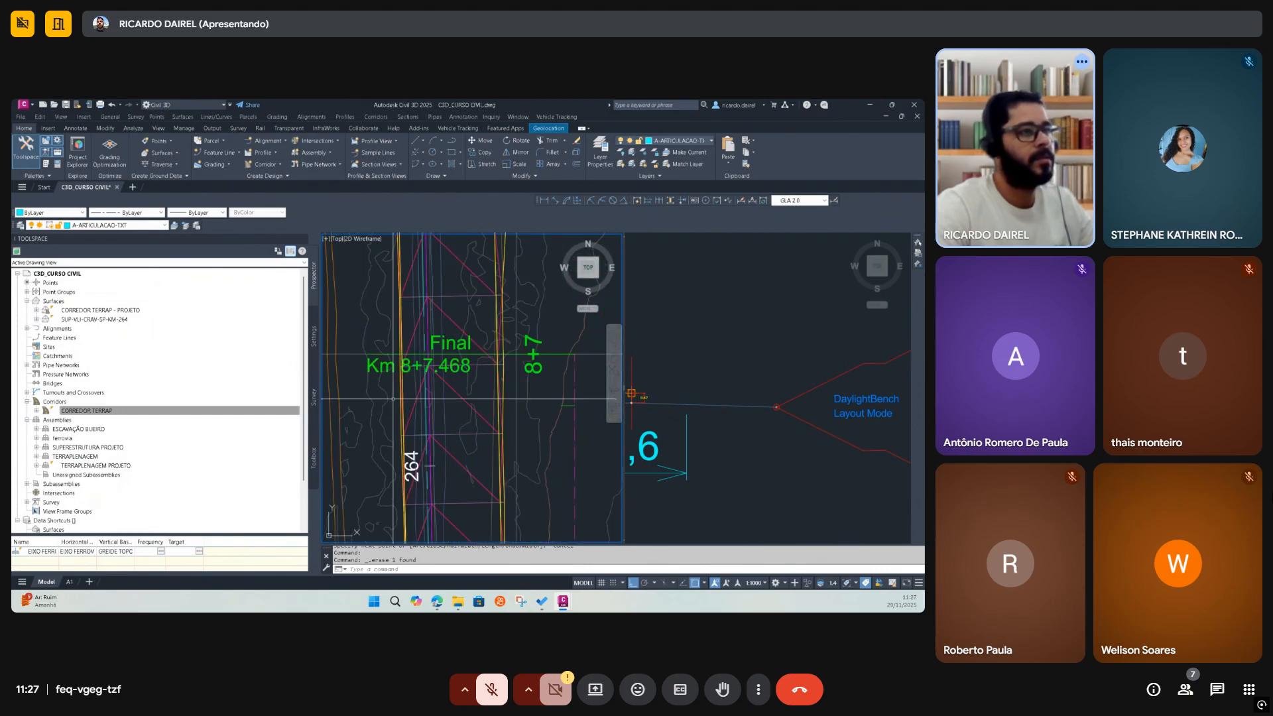
{"action": "scroll", "coordinate": [409, 394], "scroll_direction": "down", "scroll_amount": 3}
{"action": "middle_click_drag", "start_coordinate": [435, 453], "coordinate": [434, 343]}
{"action": "middle_click_drag", "start_coordinate": [431, 504], "coordinate": [428, 349]}
{"action": "middle_click_drag", "start_coordinate": [431, 446], "coordinate": [430, 330]}
{"action": "middle_click_drag", "start_coordinate": [431, 504], "coordinate": [432, 309]}
{"action": "middle_click_drag", "start_coordinate": [431, 456], "coordinate": [425, 279]}
{"action": "scroll", "coordinate": [474, 464], "scroll_direction": "up", "scroll_amount": 5}
{"action": "scroll", "coordinate": [413, 362], "scroll_direction": "down", "scroll_amount": 4}
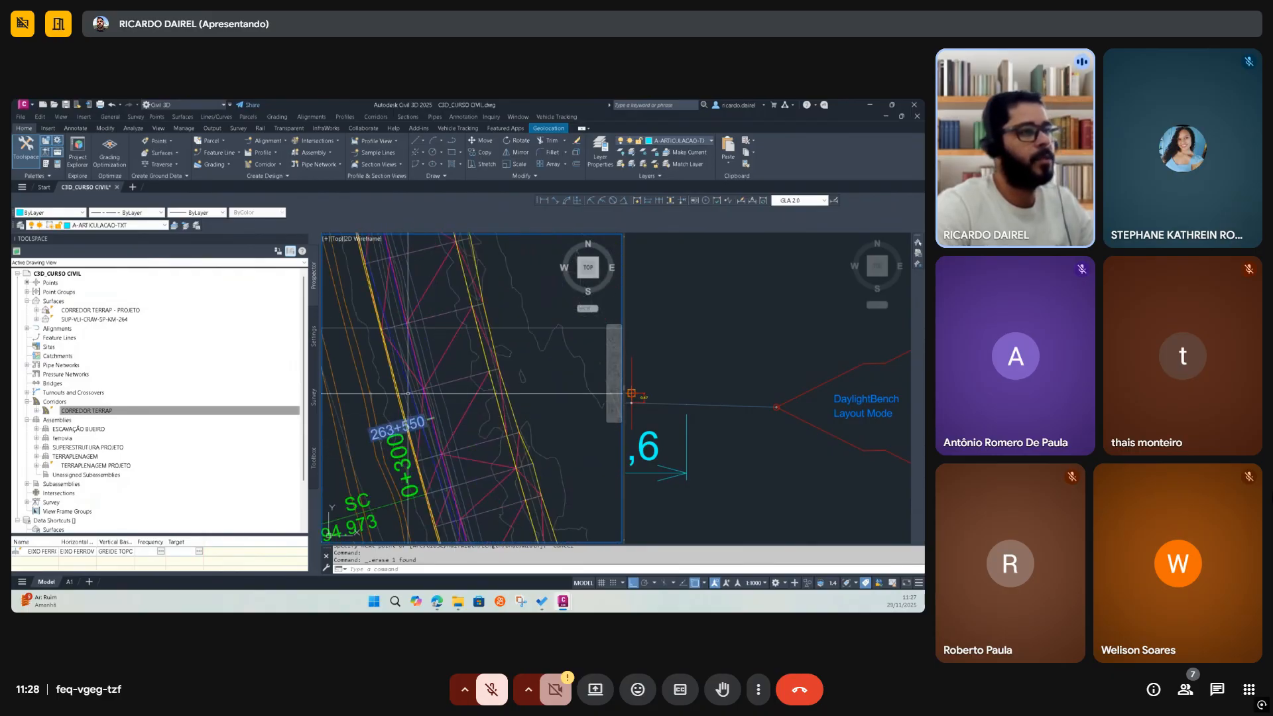
Select the corridor at the right side slope near station 0+300 and open its corridor properties
{"action": "scroll", "coordinate": [462, 427], "scroll_direction": "up", "scroll_amount": 4}
{"action": "middle_click_drag", "start_coordinate": [457, 398], "coordinate": [432, 412]}
{"action": "key", "text": "Escape"}
{"action": "left_click", "coordinate": [412, 361]}
{"action": "right_click", "coordinate": [449, 337]}
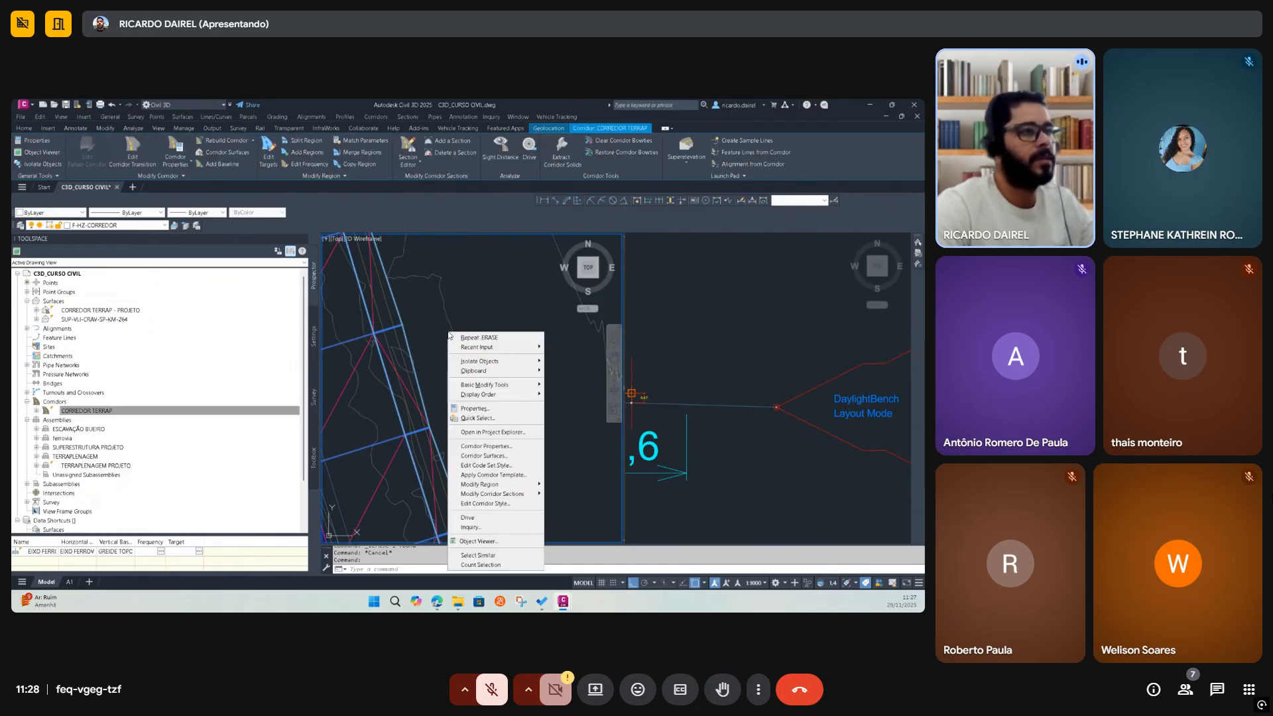
{"action": "left_click", "coordinate": [497, 447]}
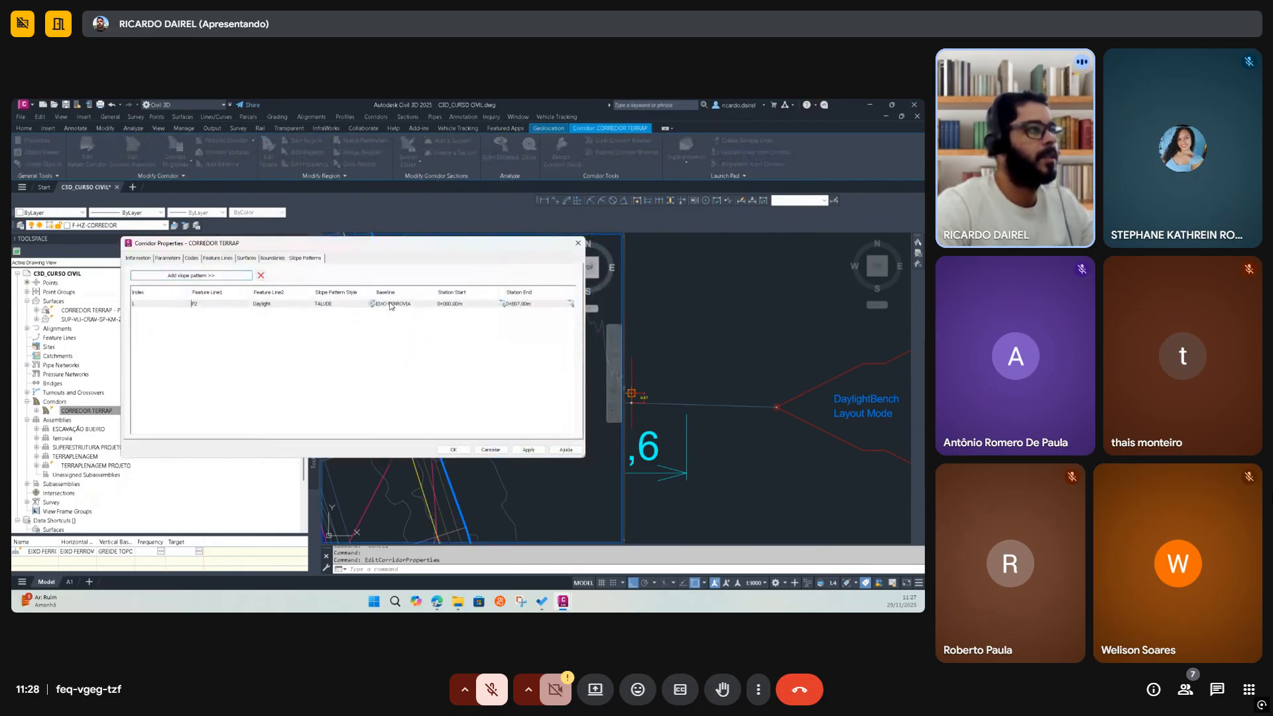
Add a slope pattern between the Daylight and P2 feature lines on the track's right side
{"action": "left_click", "coordinate": [228, 278]}
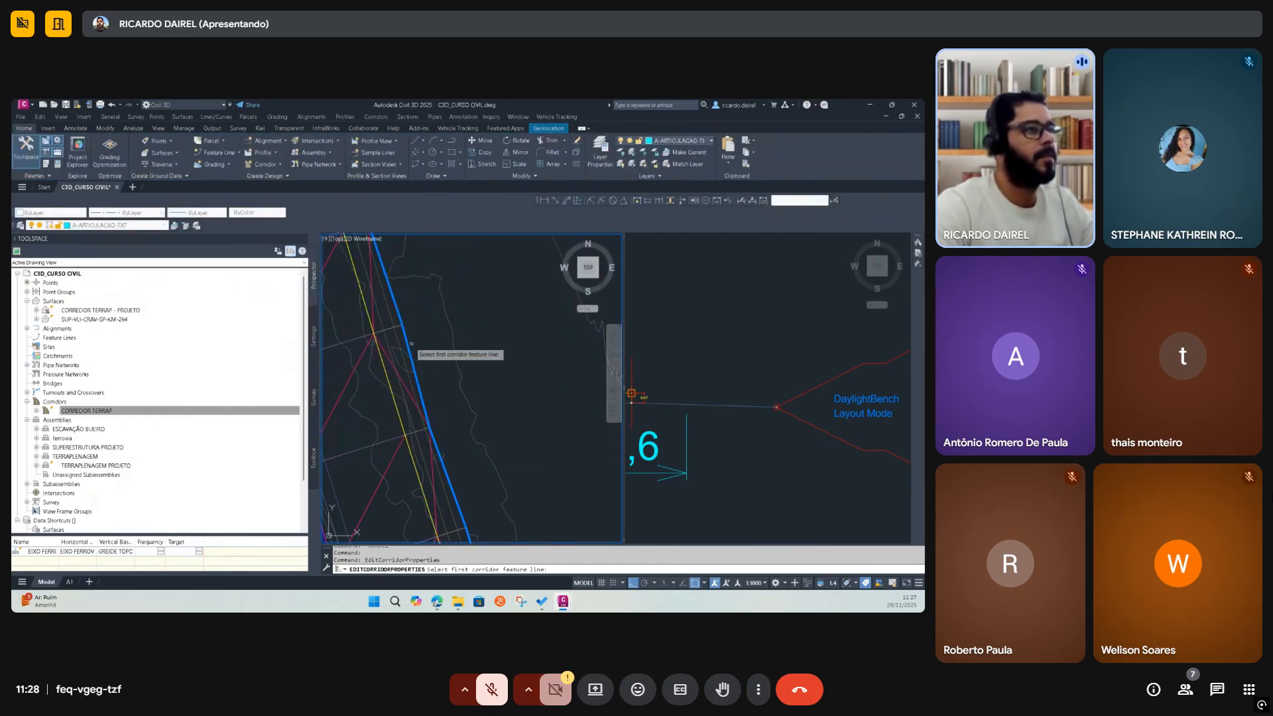
{"action": "left_click", "coordinate": [418, 356]}
{"action": "left_click", "coordinate": [466, 322]}
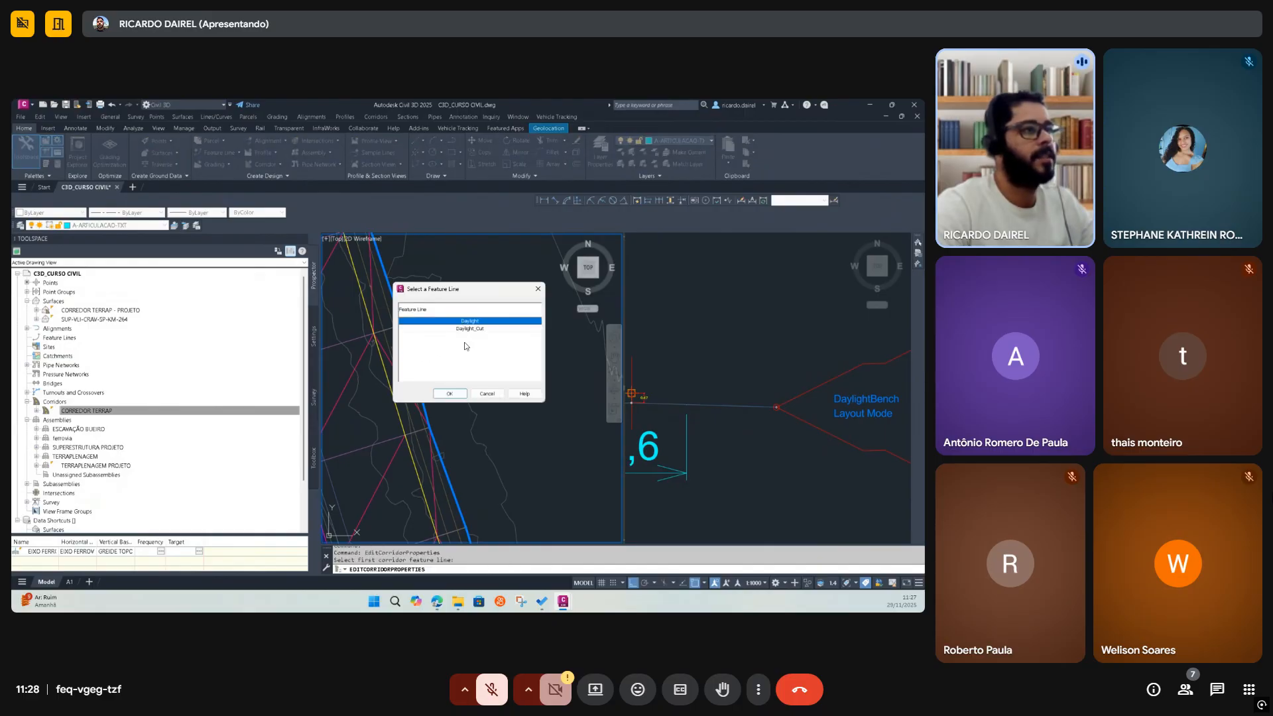
{"action": "left_click", "coordinate": [450, 393]}
{"action": "left_click", "coordinate": [390, 392]}
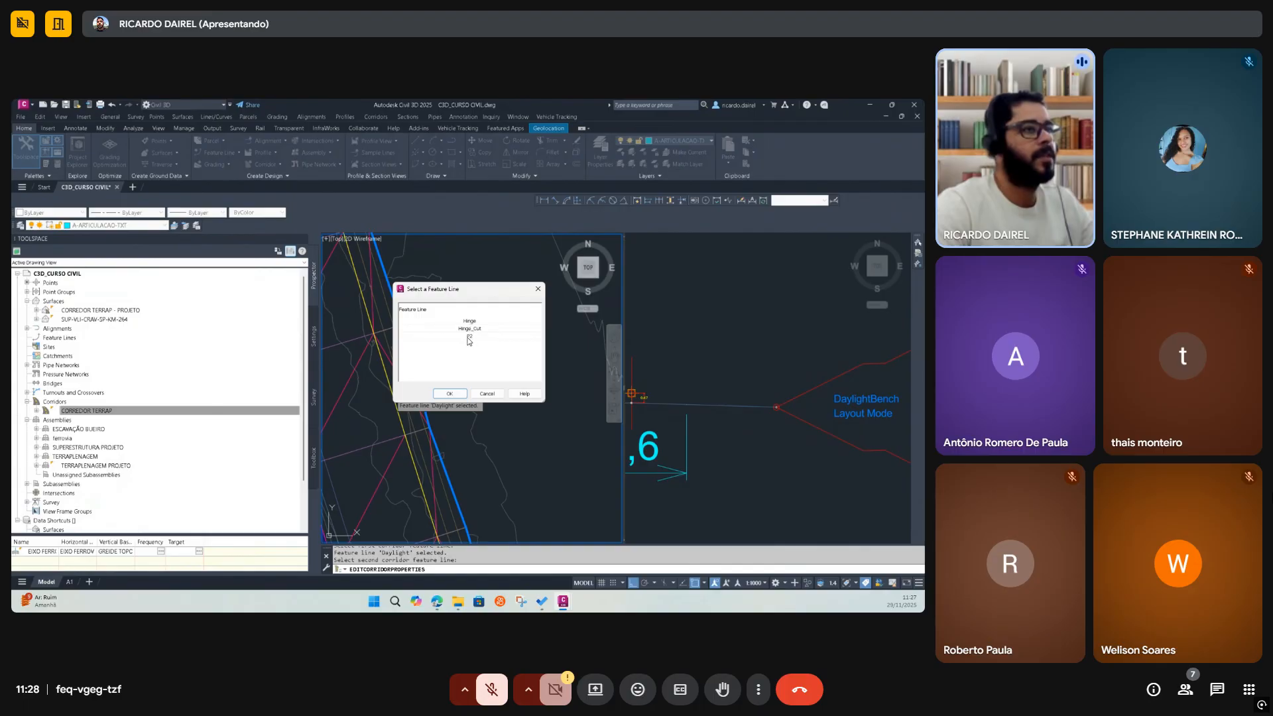
{"action": "left_click", "coordinate": [468, 337]}
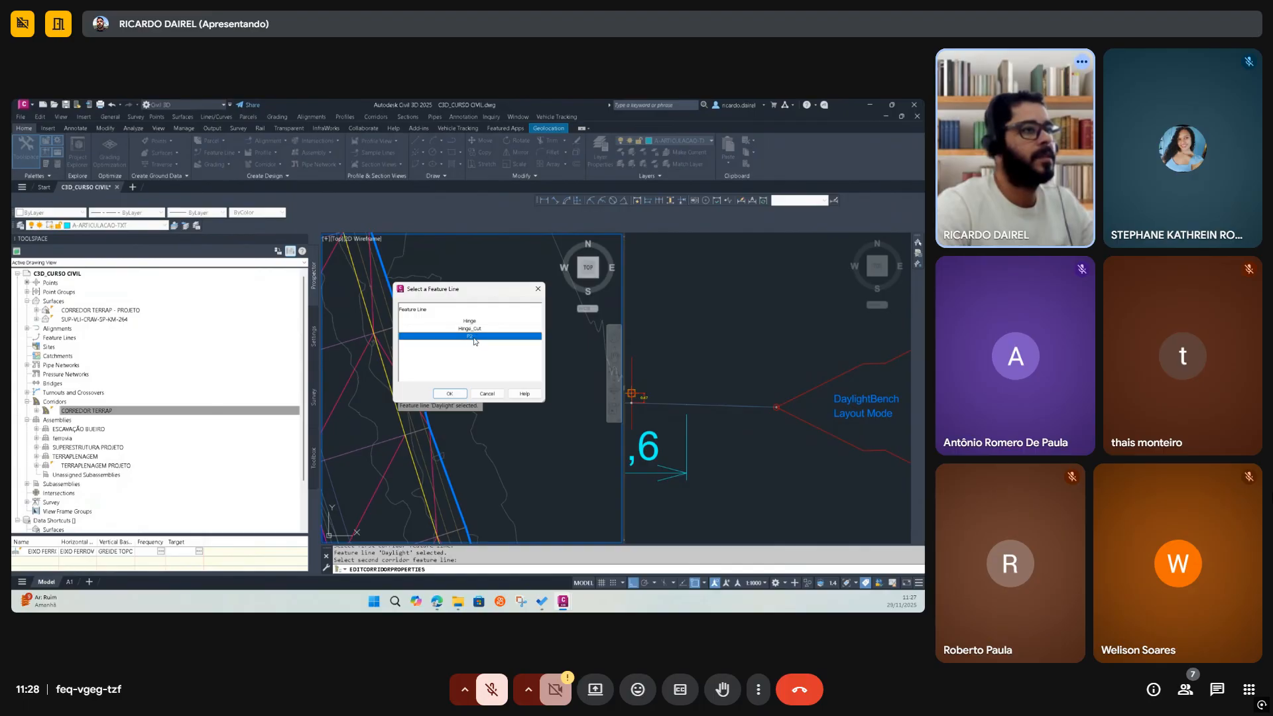
{"action": "left_click", "coordinate": [449, 394]}
Set the second slope pattern's style to PALITEIRO and confirm the corridor properties
{"action": "left_click", "coordinate": [360, 312]}
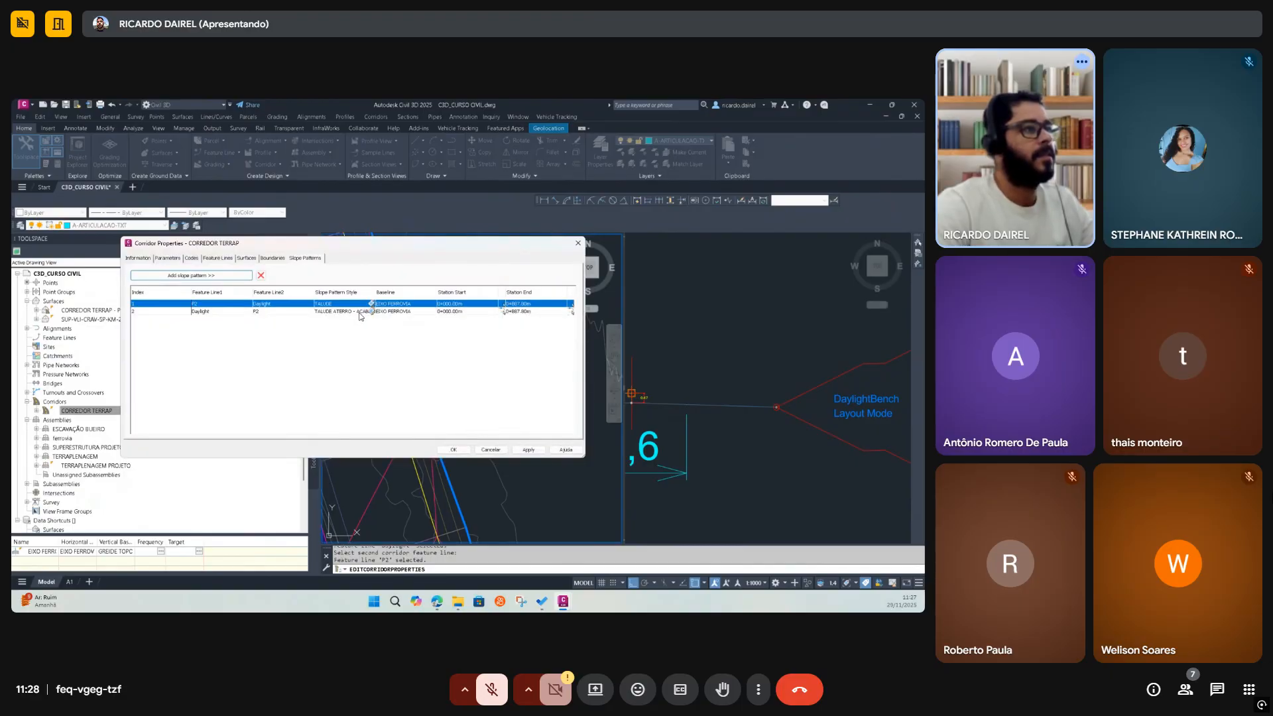
{"action": "left_click", "coordinate": [373, 311]}
{"action": "left_click", "coordinate": [266, 311]}
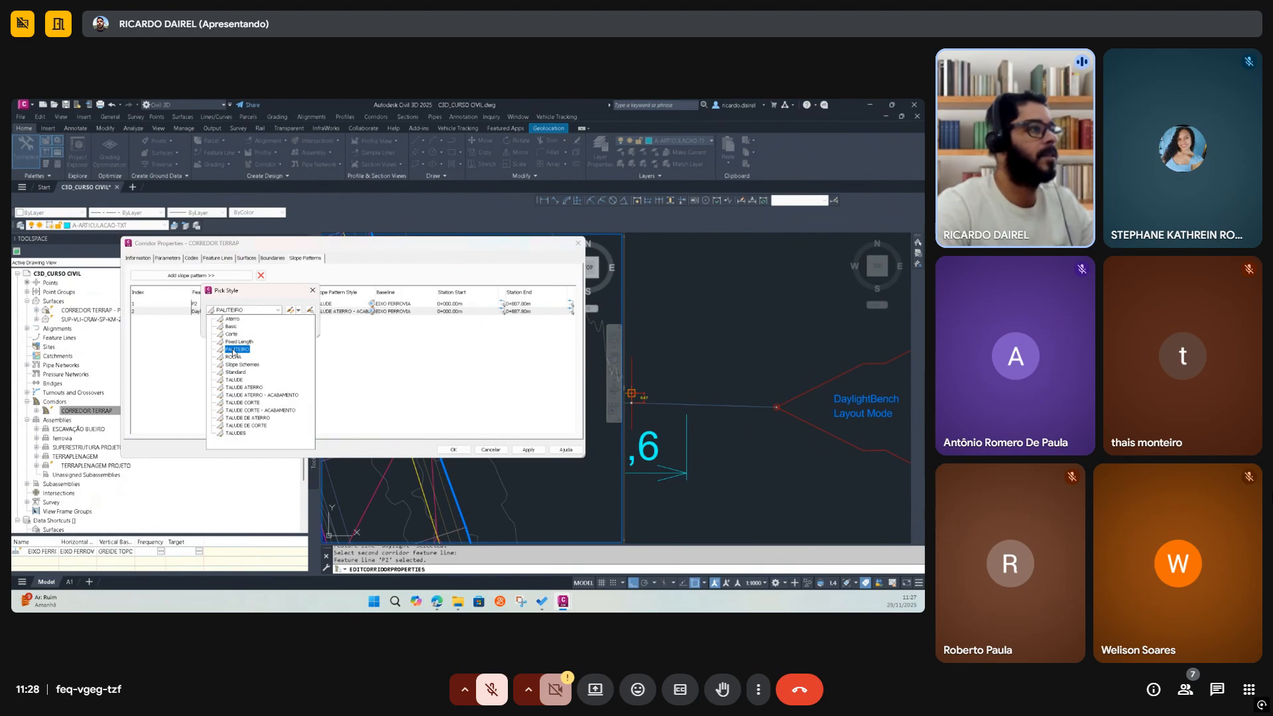
{"action": "left_click", "coordinate": [233, 350]}
{"action": "left_click", "coordinate": [223, 328]}
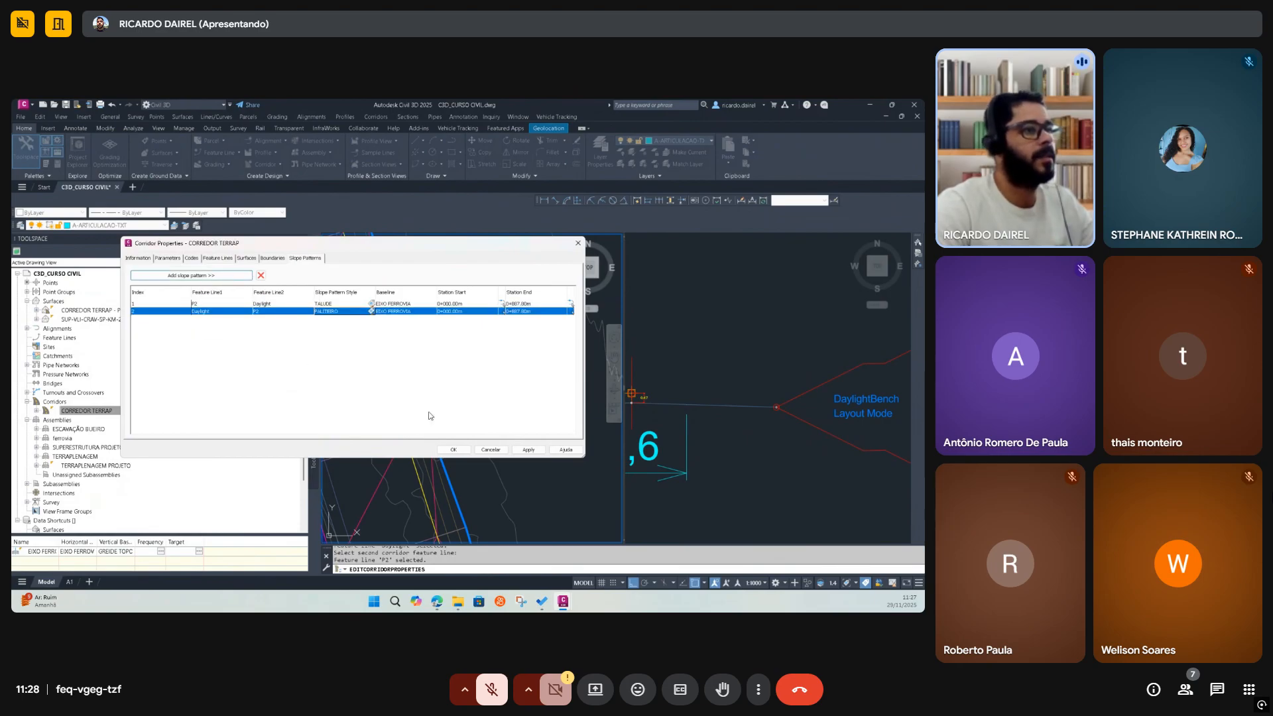
{"action": "left_click", "coordinate": [455, 450]}
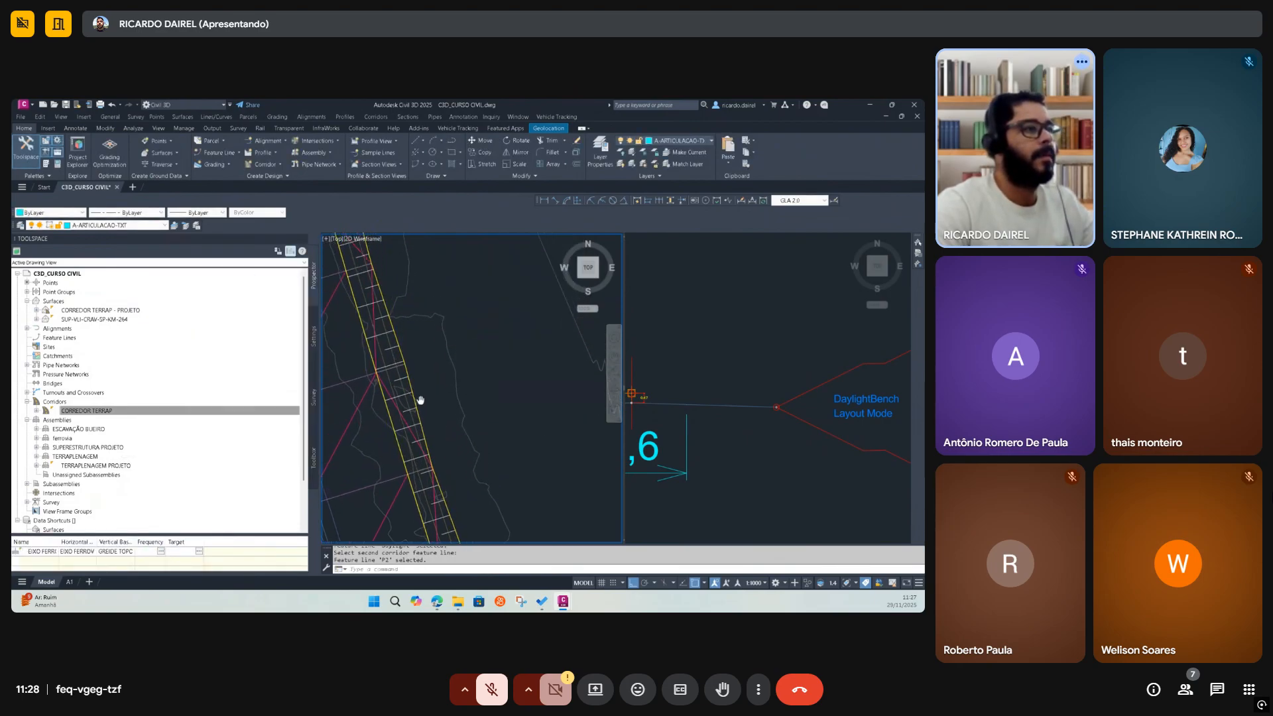
Examine the new slope pattern along the right side slope, closing in where the slope widens
{"action": "scroll", "coordinate": [405, 387], "scroll_direction": "down", "scroll_amount": 1}
{"action": "middle_click_drag", "start_coordinate": [396, 387], "coordinate": [491, 384]}
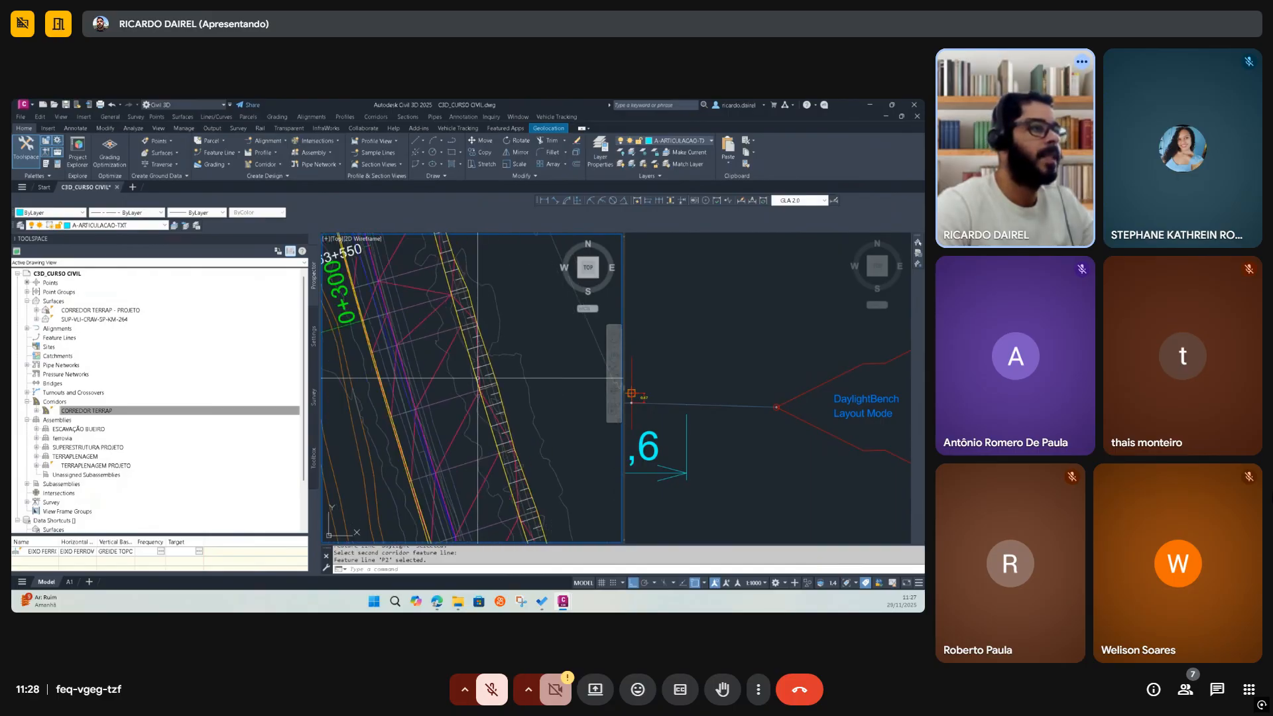
{"action": "scroll", "coordinate": [518, 386], "scroll_direction": "down", "scroll_amount": 1}
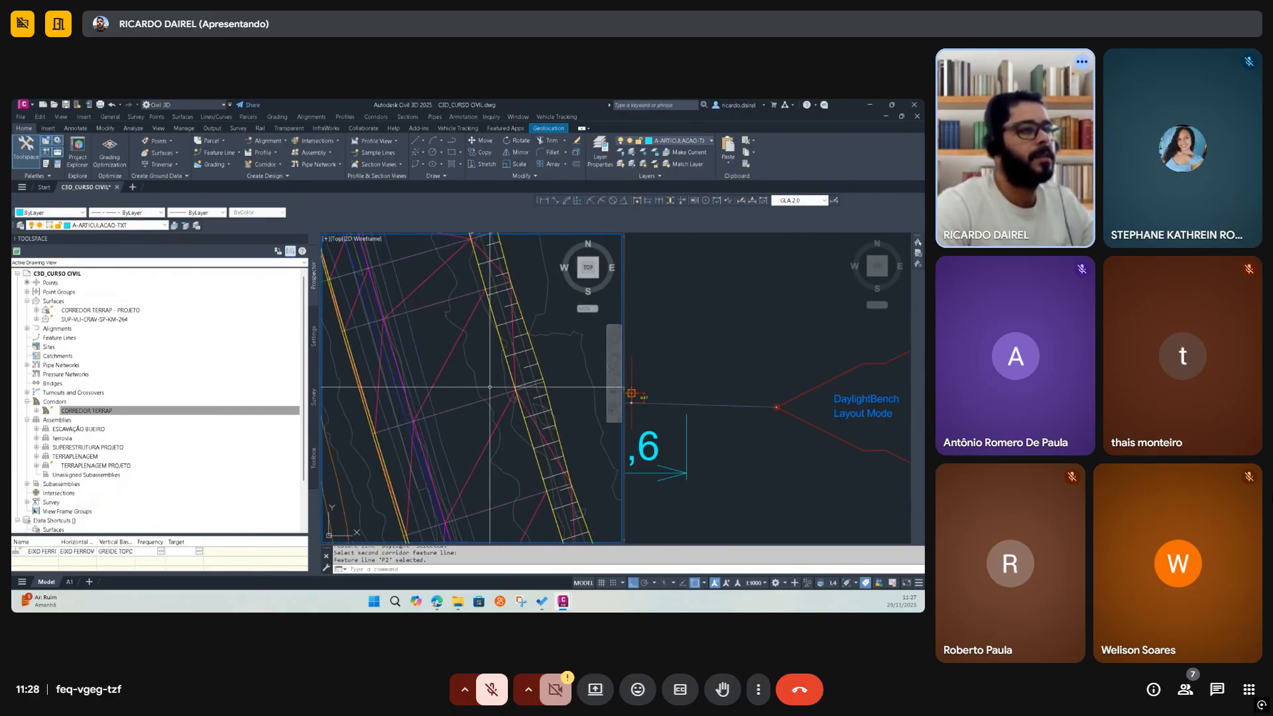
{"action": "scroll", "coordinate": [489, 391], "scroll_direction": "down", "scroll_amount": 1}
{"action": "scroll", "coordinate": [514, 429], "scroll_direction": "down", "scroll_amount": 4}
{"action": "middle_click_drag", "start_coordinate": [455, 285], "coordinate": [453, 422]}
{"action": "scroll", "coordinate": [452, 423], "scroll_direction": "up", "scroll_amount": 5}
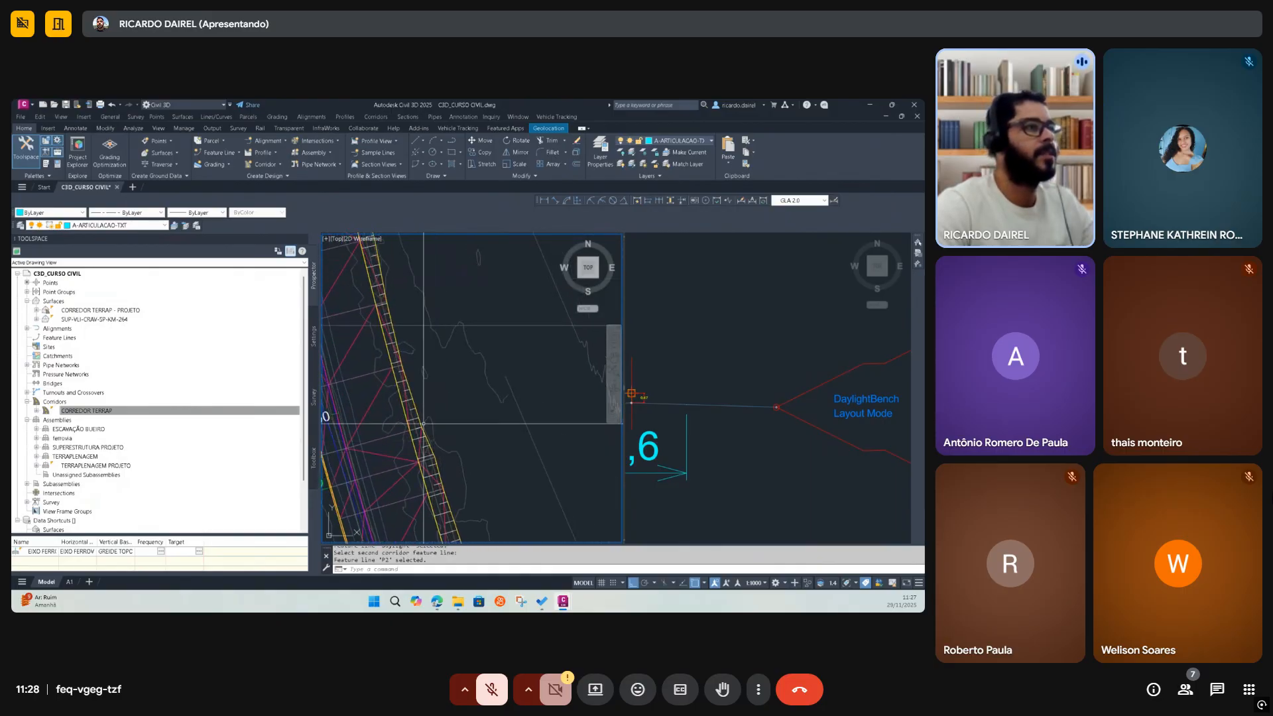
{"action": "middle_click_drag", "start_coordinate": [431, 358], "coordinate": [438, 455]}
{"action": "middle_click_drag", "start_coordinate": [404, 272], "coordinate": [451, 493]}
{"action": "middle_click_drag", "start_coordinate": [447, 322], "coordinate": [467, 478]}
{"action": "middle_click_drag", "start_coordinate": [424, 344], "coordinate": [444, 430]}
{"action": "middle_click_drag", "start_coordinate": [435, 332], "coordinate": [457, 464]}
{"action": "scroll", "coordinate": [457, 464], "scroll_direction": "down", "scroll_amount": 1}
{"action": "scroll", "coordinate": [434, 329], "scroll_direction": "up", "scroll_amount": 3}
{"action": "scroll", "coordinate": [425, 333], "scroll_direction": "up", "scroll_amount": 2}
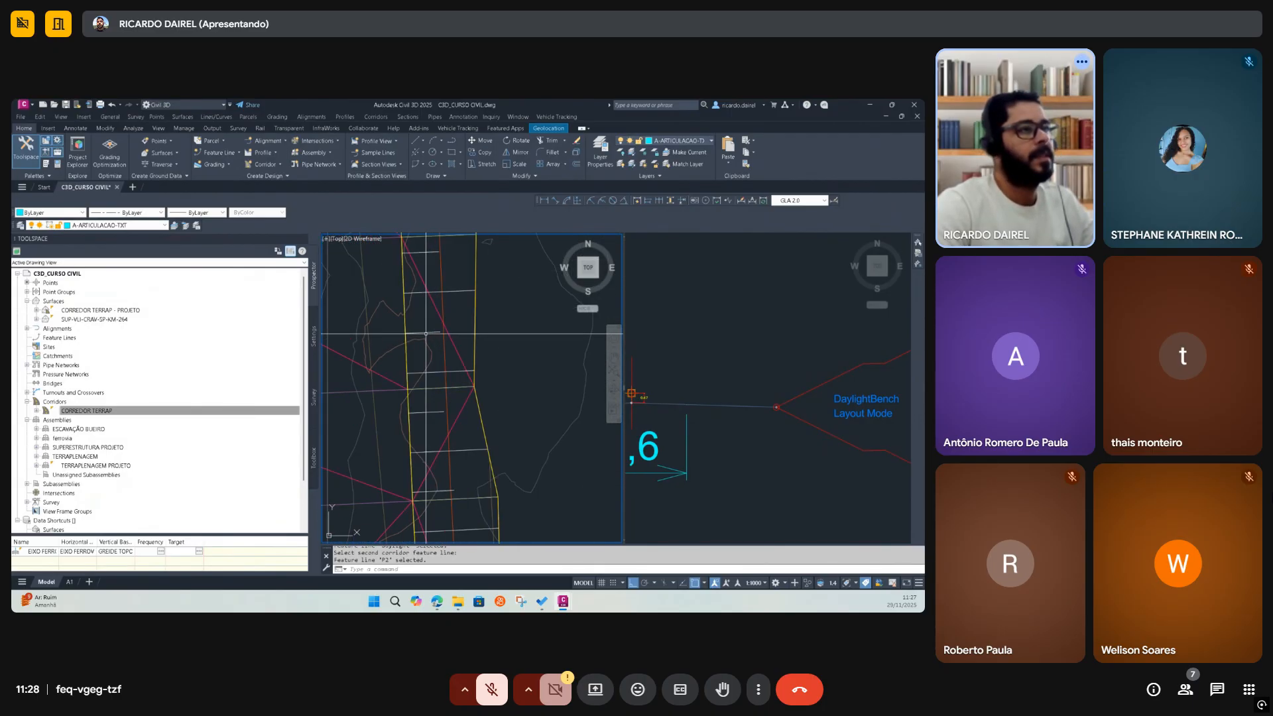
{"action": "scroll", "coordinate": [457, 351], "scroll_direction": "down", "scroll_amount": 1}
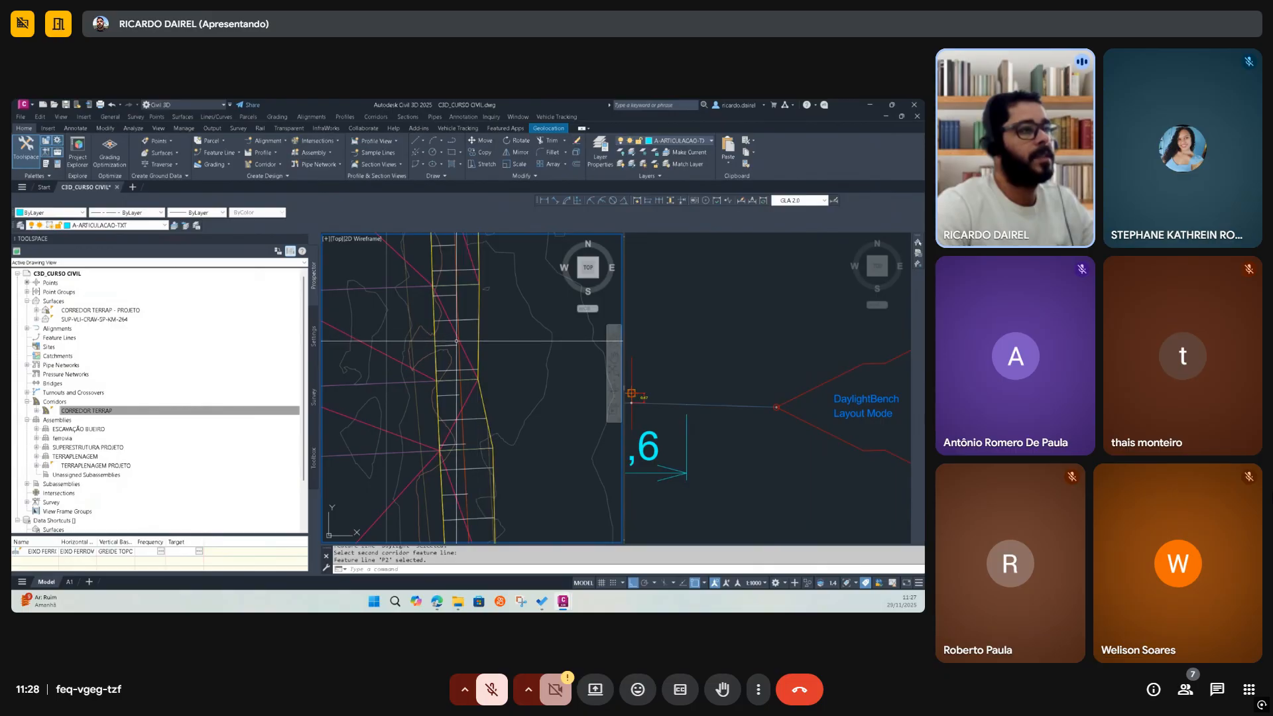
{"action": "scroll", "coordinate": [445, 347], "scroll_direction": "up", "scroll_amount": 1}
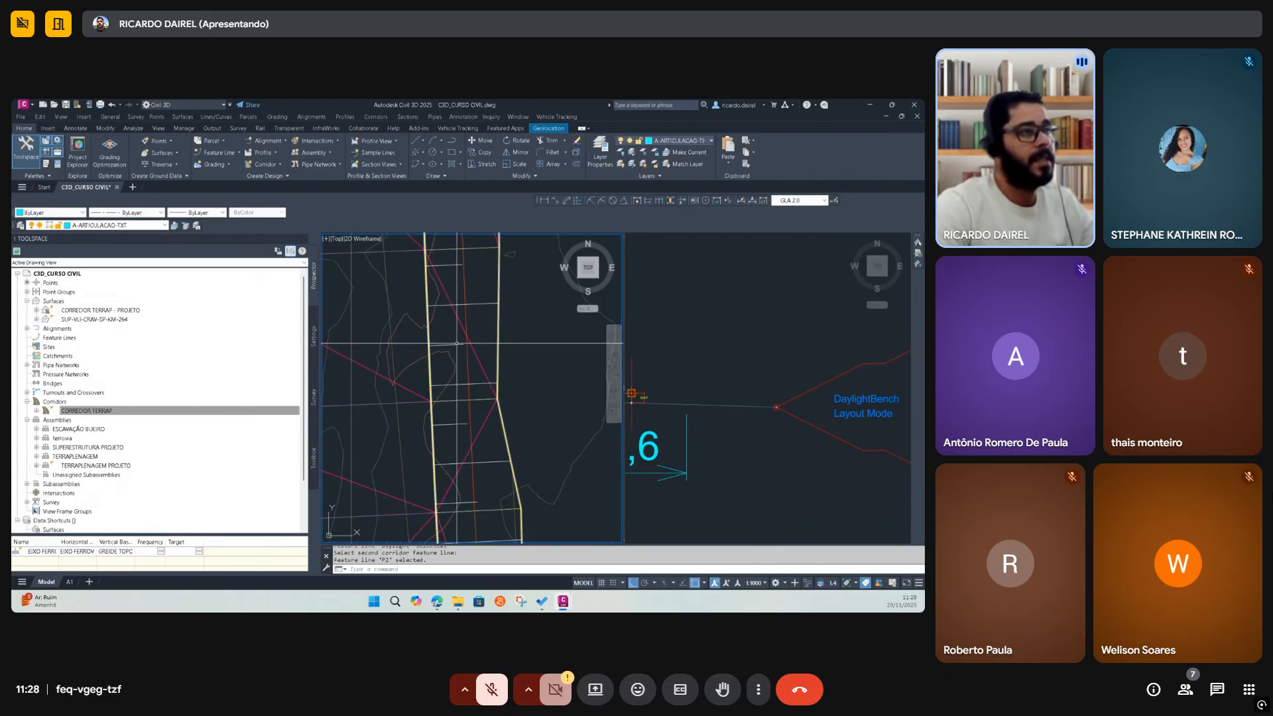
Draw two short polylines across the right side slope, one from each slope edge, meeting at the orange line between them
{"action": "type", "text": "PL"}
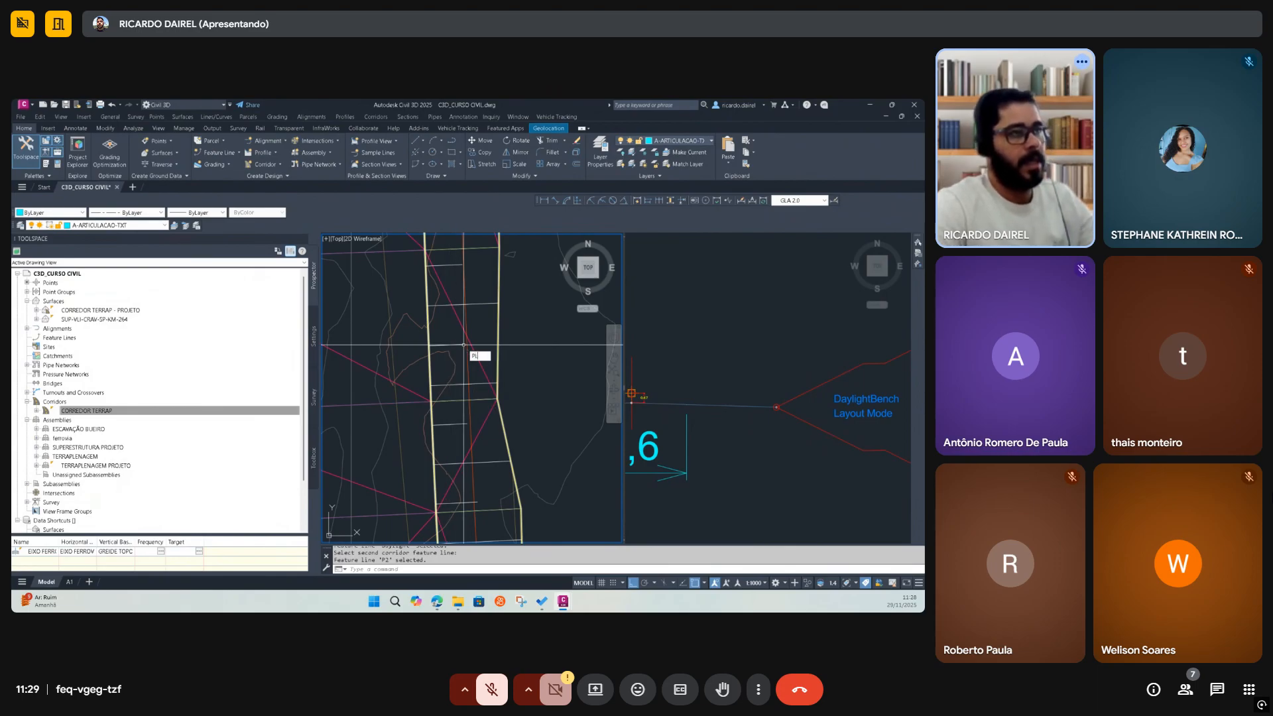
{"action": "key", "text": "Return"}
{"action": "left_click", "coordinate": [466, 350]}
{"action": "left_click", "coordinate": [467, 344]}
{"action": "key", "text": "Escape"}
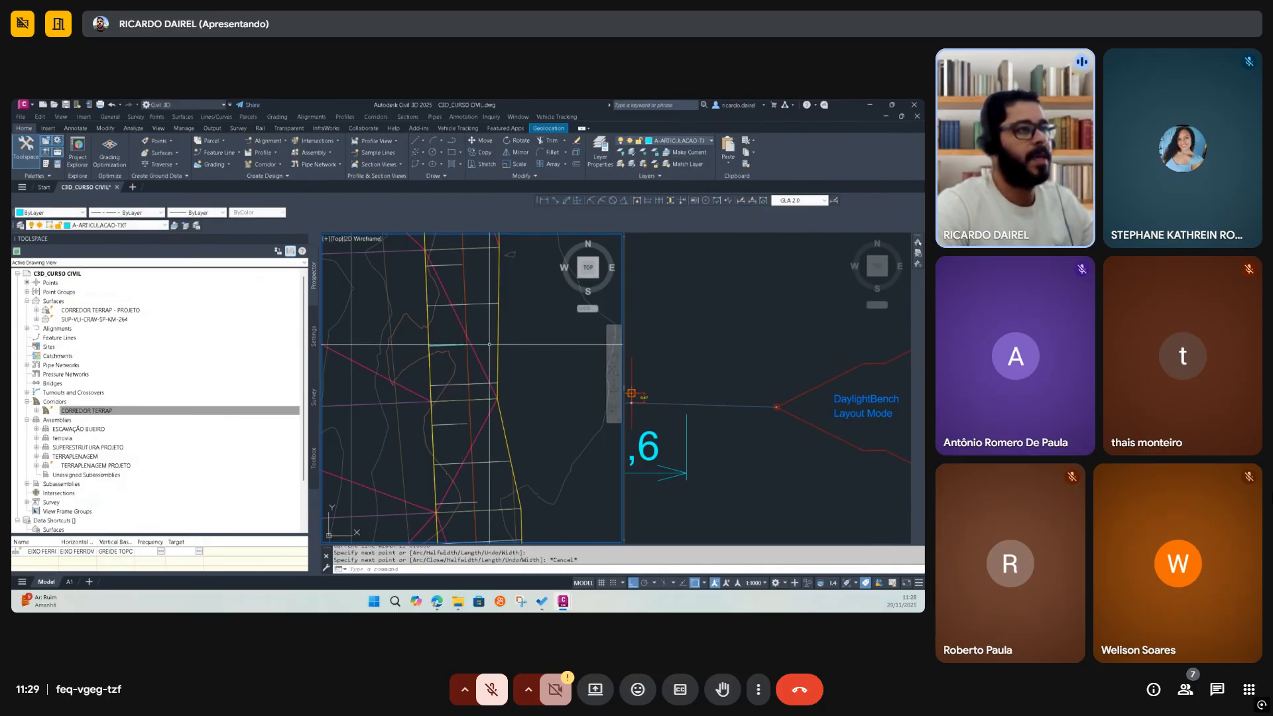
{"action": "key", "text": "Return"}
{"action": "left_click", "coordinate": [498, 344]}
{"action": "left_click", "coordinate": [467, 346]}
{"action": "key", "text": "Escape"}
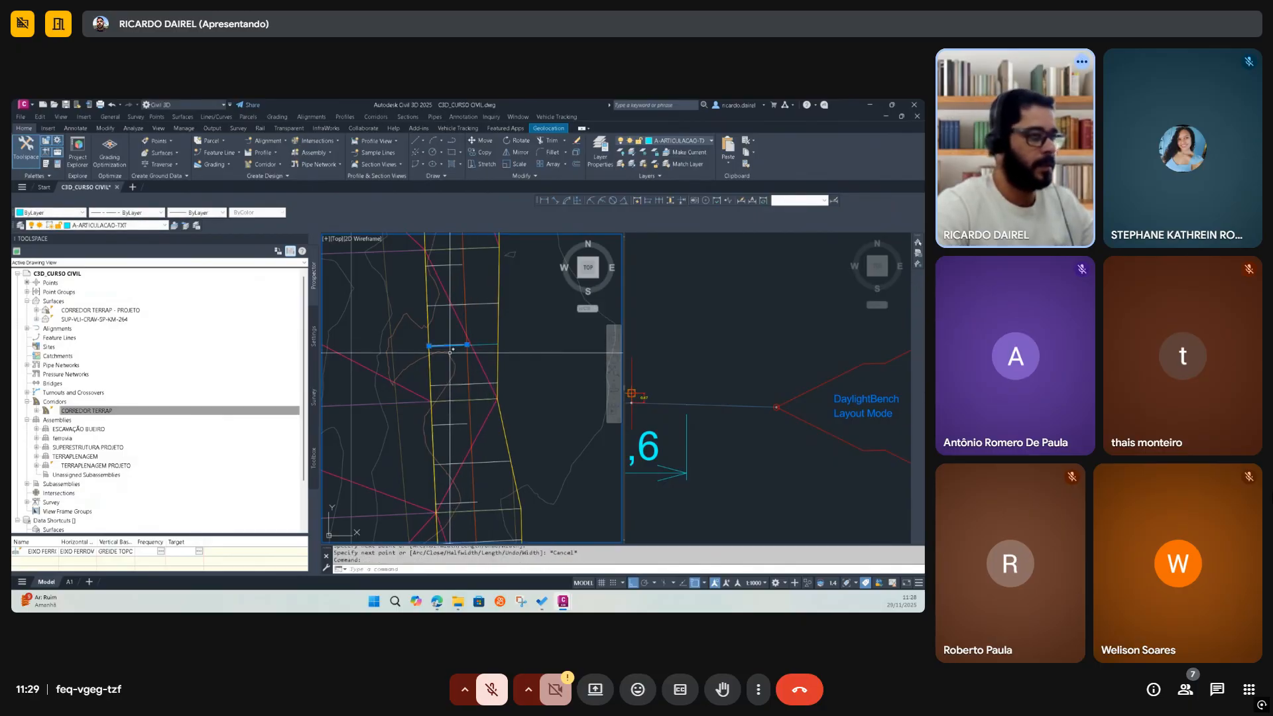
Erase the selected short polyline across the right side slope
{"action": "type", "text": "e"}
{"action": "key", "text": "Return"}
{"action": "scroll", "coordinate": [510, 404], "scroll_direction": "down", "scroll_amount": 6}
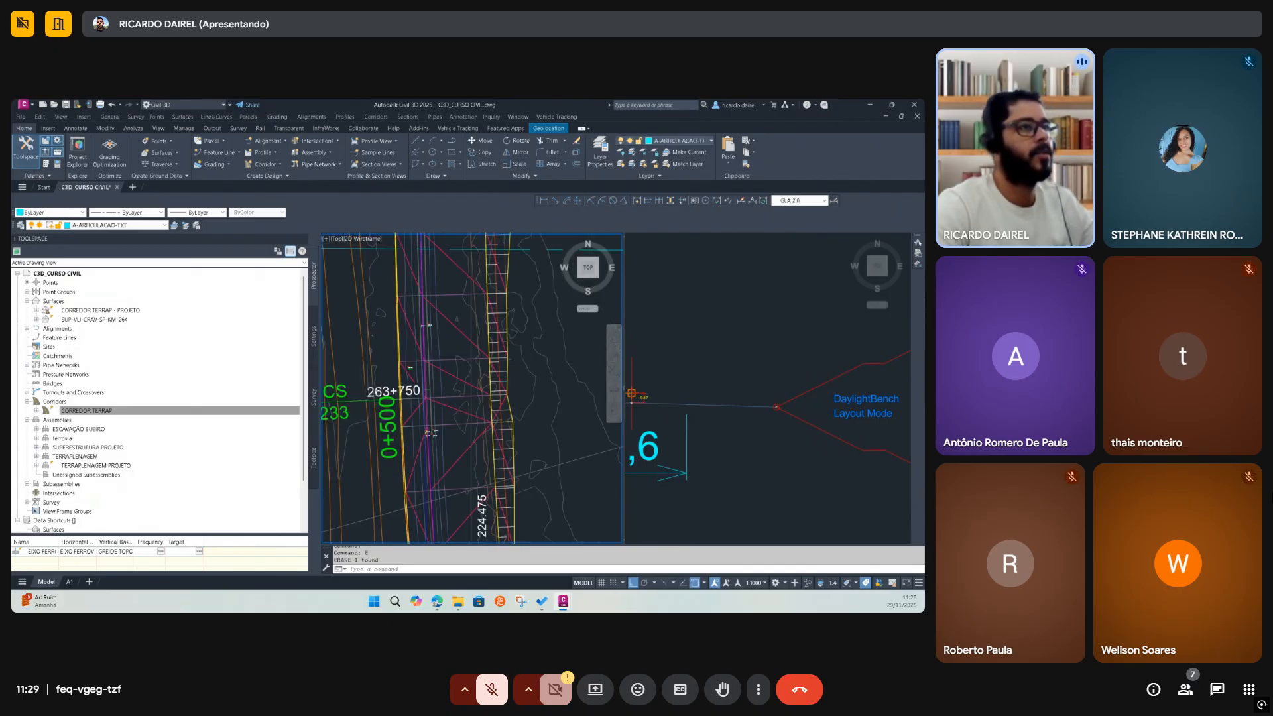
Examine the slope patterns on both sides of the track along the length of the corridor, including the curved stretch
{"action": "scroll", "coordinate": [471, 297], "scroll_direction": "up", "scroll_amount": 6}
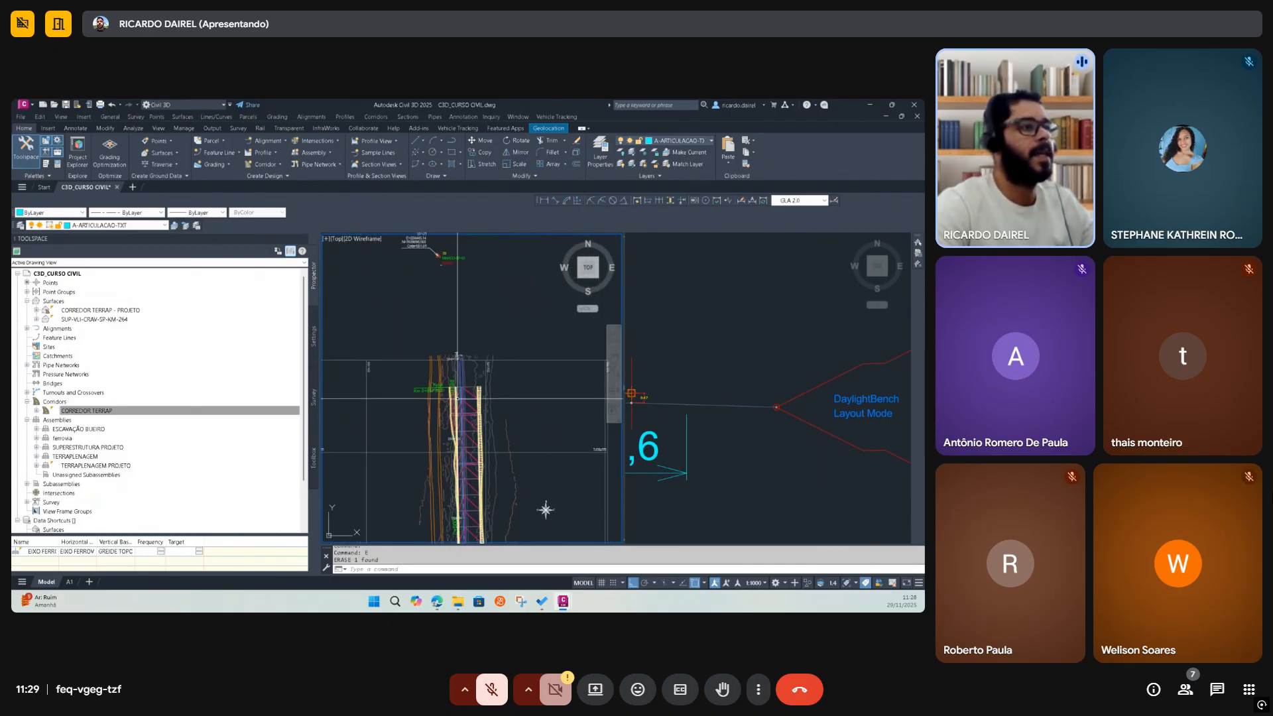
{"action": "scroll", "coordinate": [439, 405], "scroll_direction": "up", "scroll_amount": 2}
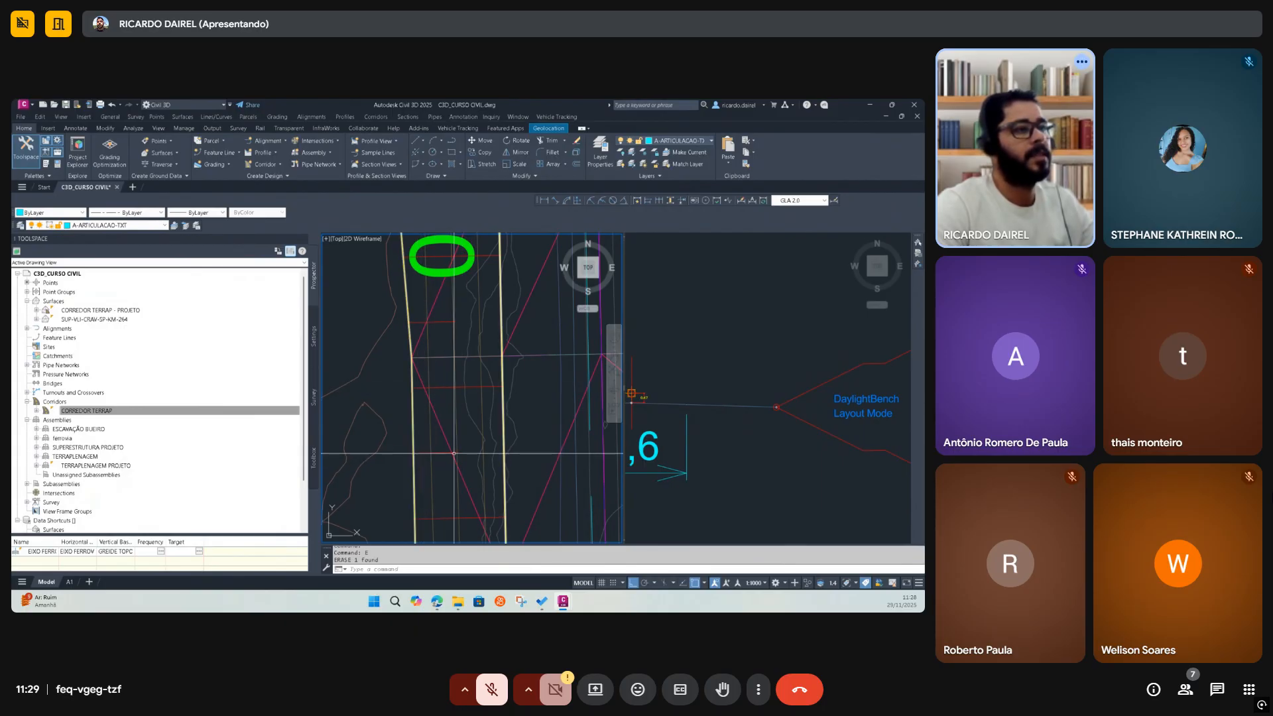
{"action": "scroll", "coordinate": [454, 453], "scroll_direction": "down", "scroll_amount": 5}
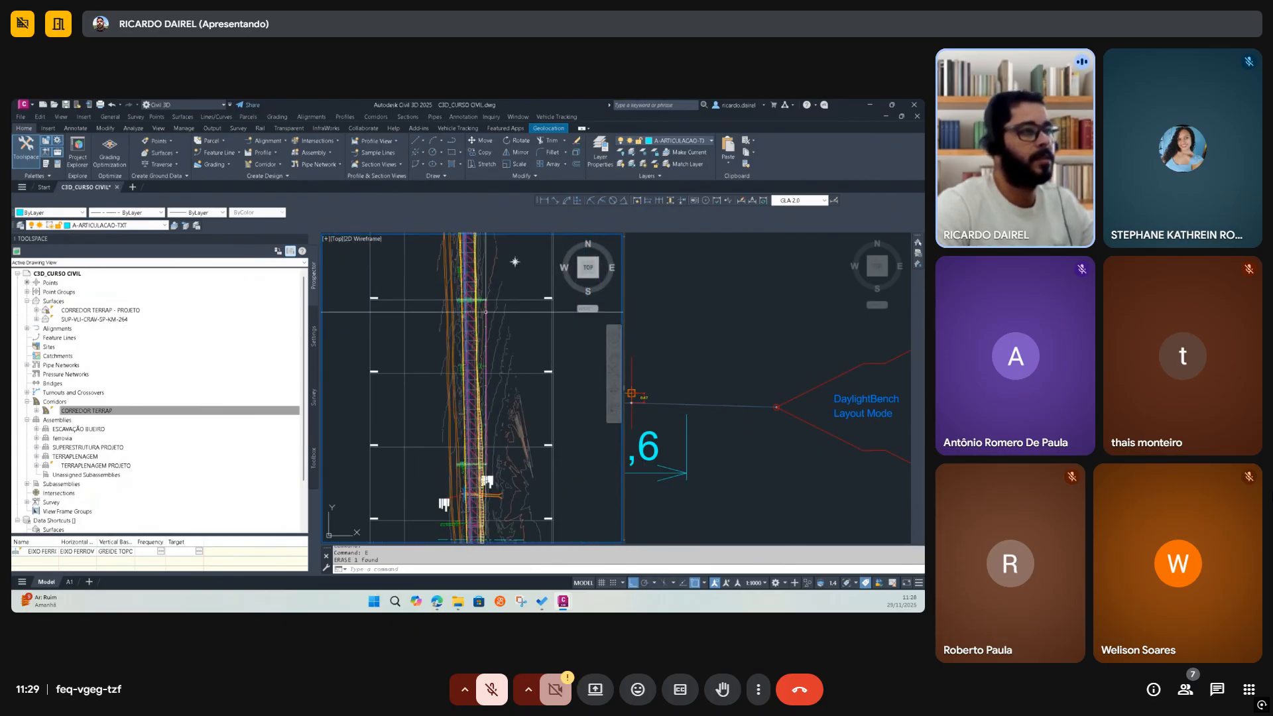
{"action": "scroll", "coordinate": [472, 430], "scroll_direction": "up", "scroll_amount": 4}
{"action": "mouse_move", "coordinate": [478, 467]}
{"action": "middle_mouse_down"}
{"action": "mouse_move", "coordinate": [458, 355]}
{"action": "mouse_move", "coordinate": [473, 380]}
{"action": "middle_mouse_up"}
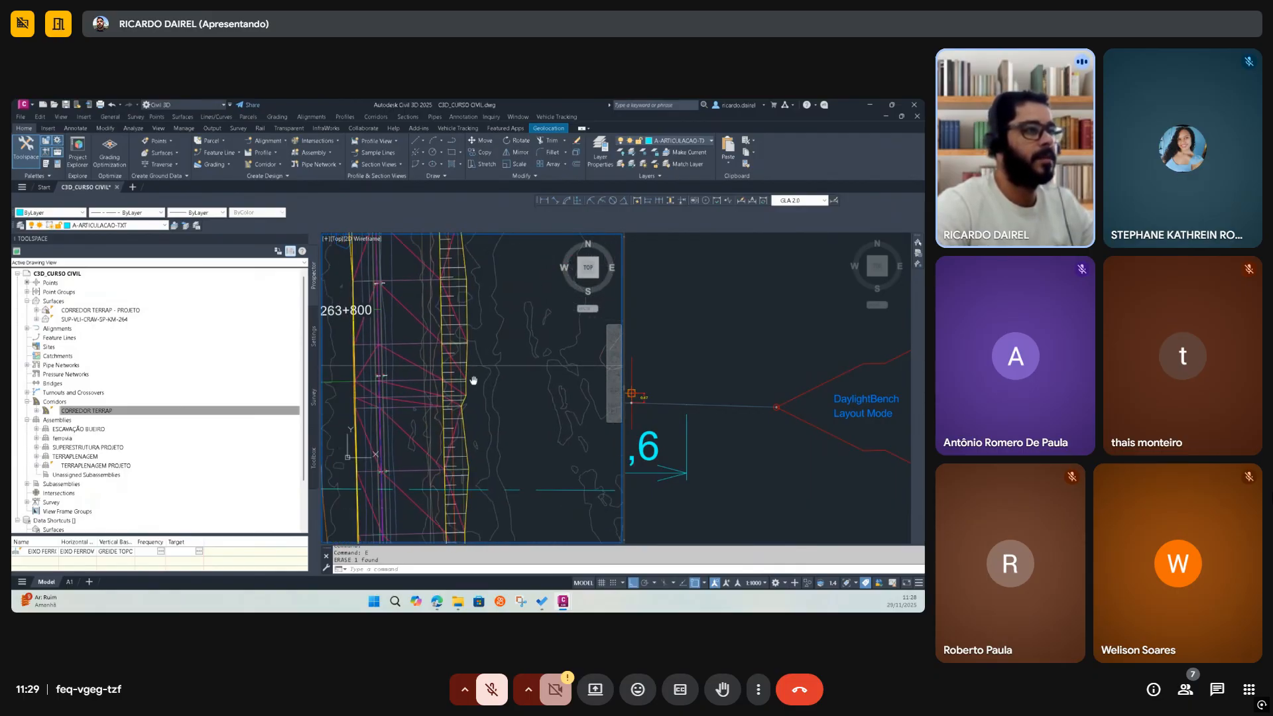
{"action": "scroll", "coordinate": [498, 438], "scroll_direction": "down", "scroll_amount": 4}
{"action": "scroll", "coordinate": [510, 530], "scroll_direction": "up", "scroll_amount": 4}
{"action": "scroll", "coordinate": [480, 459], "scroll_direction": "down", "scroll_amount": 4}
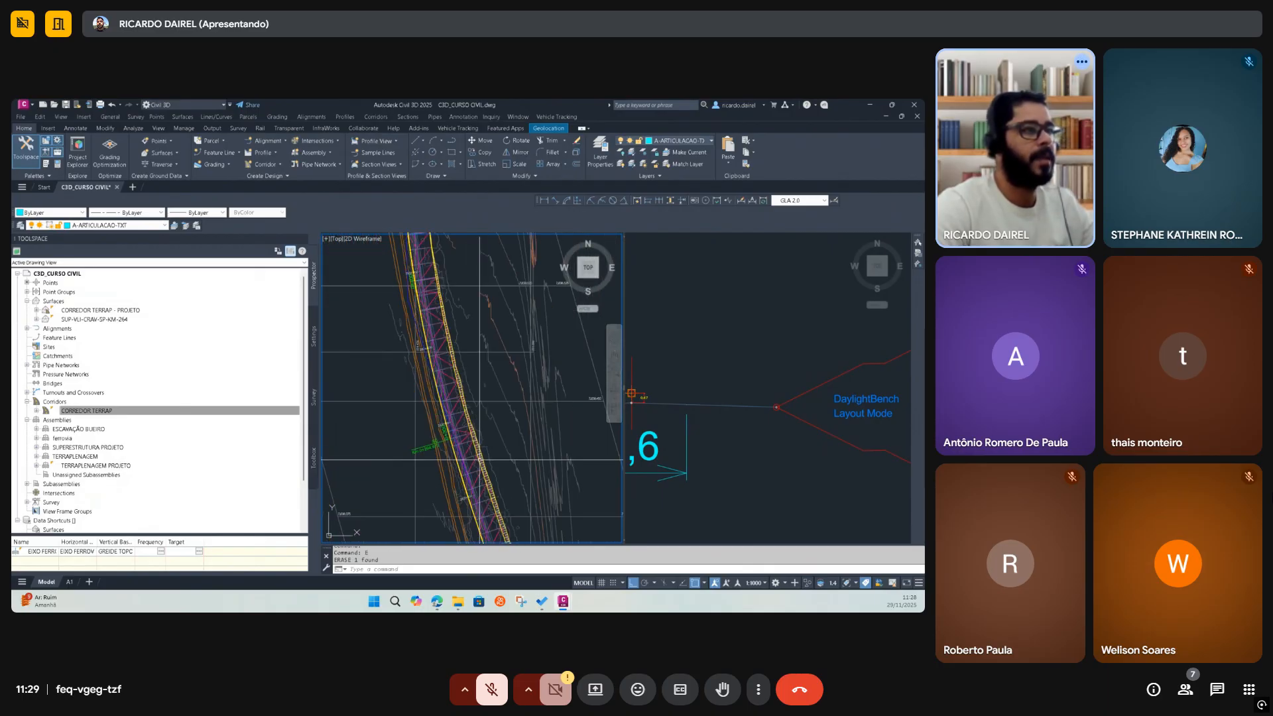
{"action": "middle_click_drag", "start_coordinate": [478, 400], "coordinate": [474, 512]}
{"action": "scroll", "coordinate": [431, 296], "scroll_direction": "down", "scroll_amount": 3}
{"action": "scroll", "coordinate": [432, 295], "scroll_direction": "up", "scroll_amount": 3}
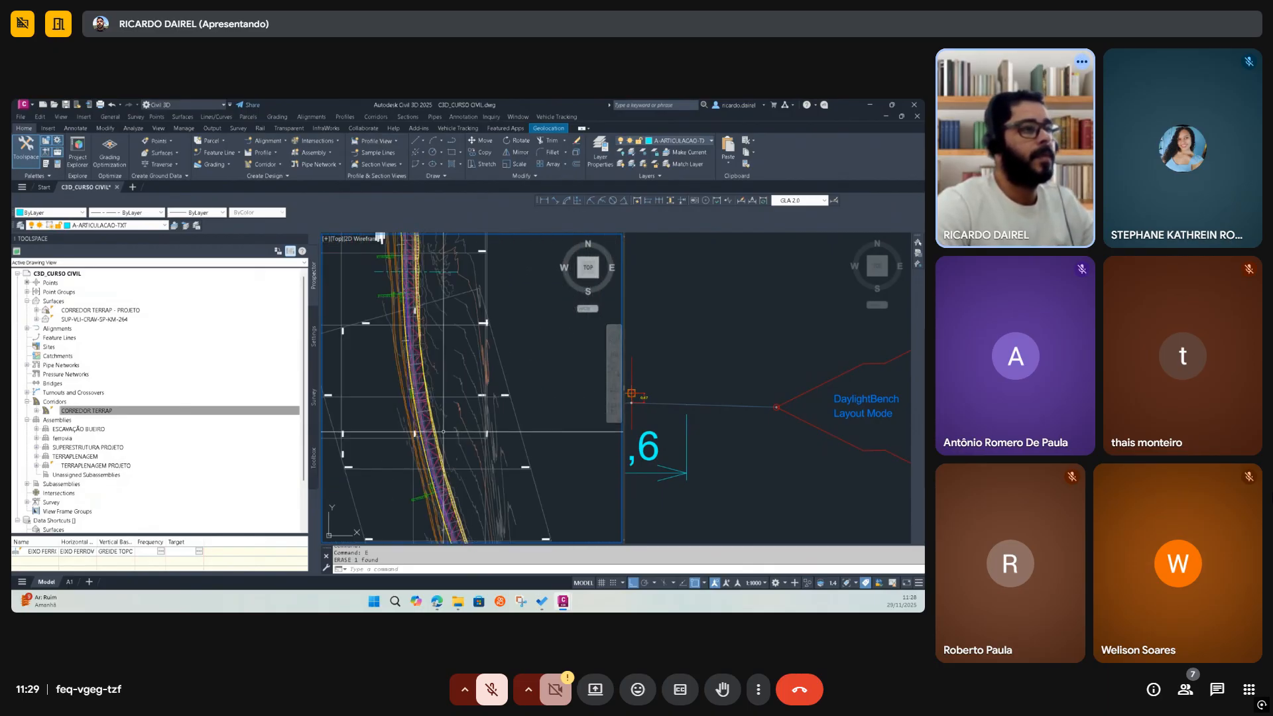
Leave any active command and save the drawing with the slope patterns
{"action": "scroll", "coordinate": [424, 388], "scroll_direction": "up", "scroll_amount": 3}
{"action": "key", "text": "Escape"}
{"action": "left_click", "coordinate": [65, 104]}
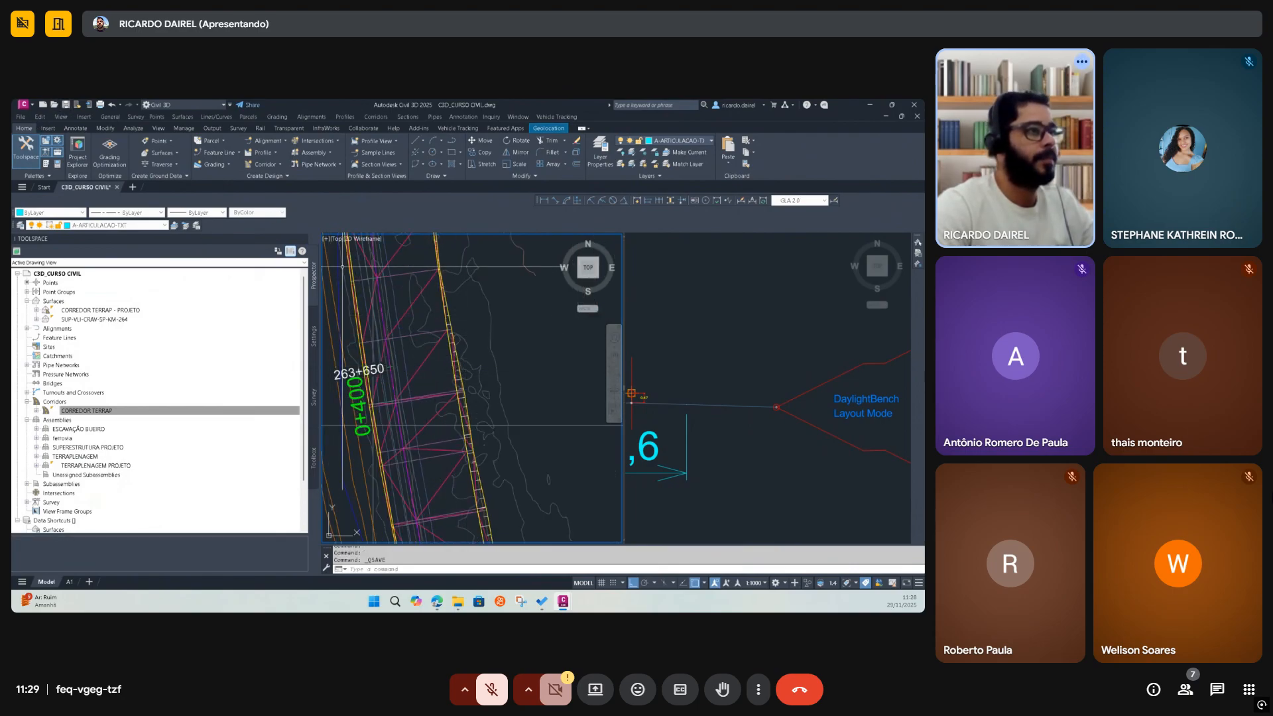
Open the CORREDOR TERRAP - PROJETO surface in the Object Viewer and maximize the viewer
{"action": "left_click", "coordinate": [401, 322]}
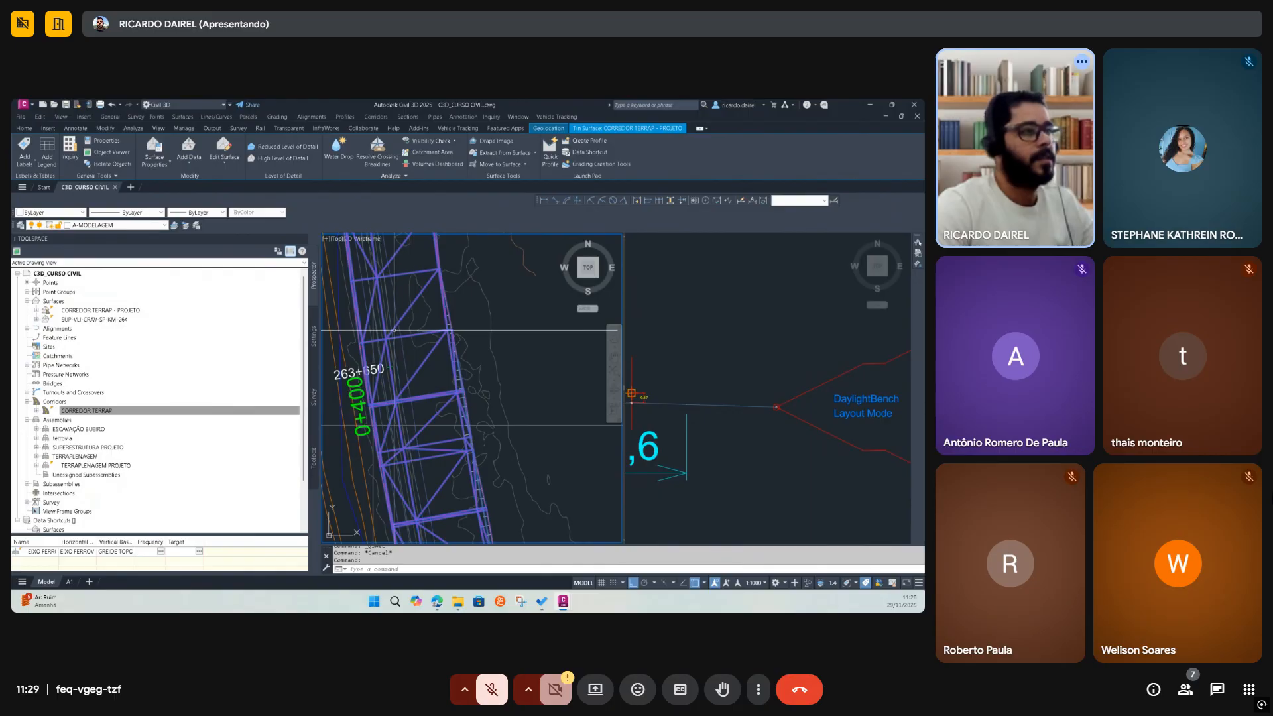
{"action": "scroll", "coordinate": [393, 443], "scroll_direction": "down", "scroll_amount": 3}
{"action": "right_click", "coordinate": [378, 377]}
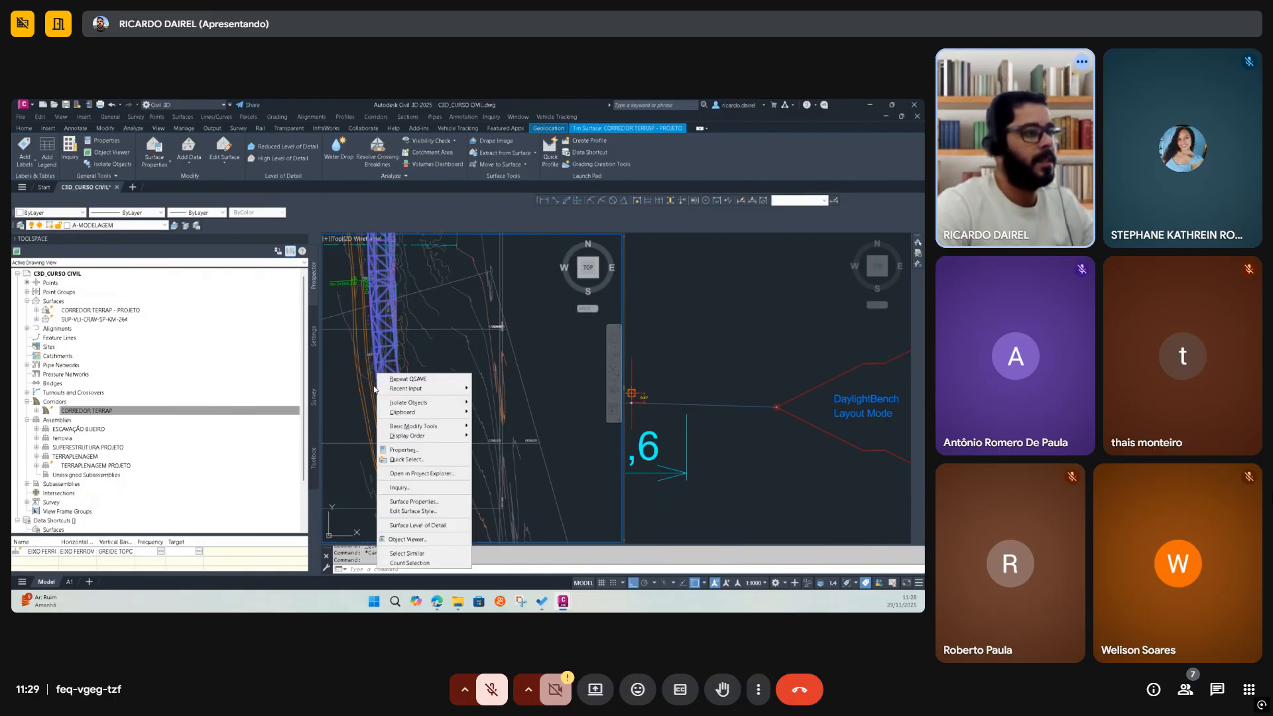
{"action": "left_click", "coordinate": [406, 540]}
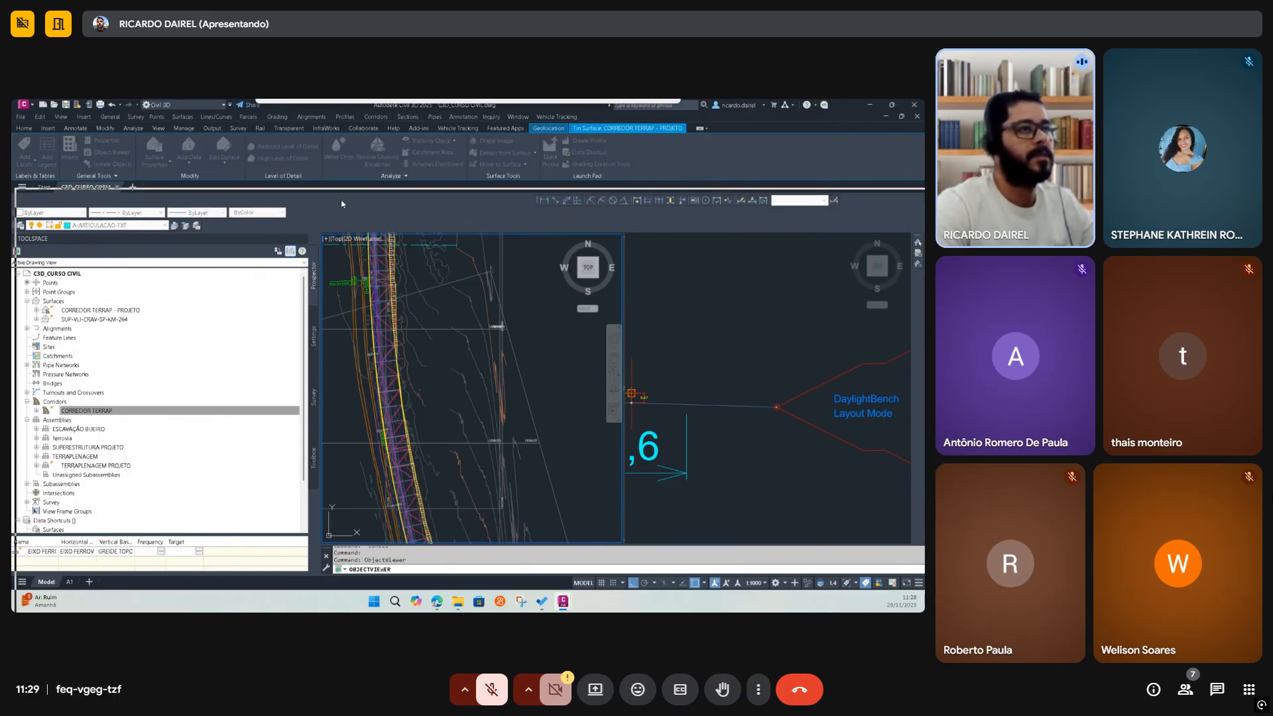
{"action": "left_click", "coordinate": [854, 197]}
Examine the earthwork surface in 3D from oblique and low front angles, checking its side slopes, and close the viewer
{"action": "left_click_drag", "start_coordinate": [520, 412], "coordinate": [429, 312]}
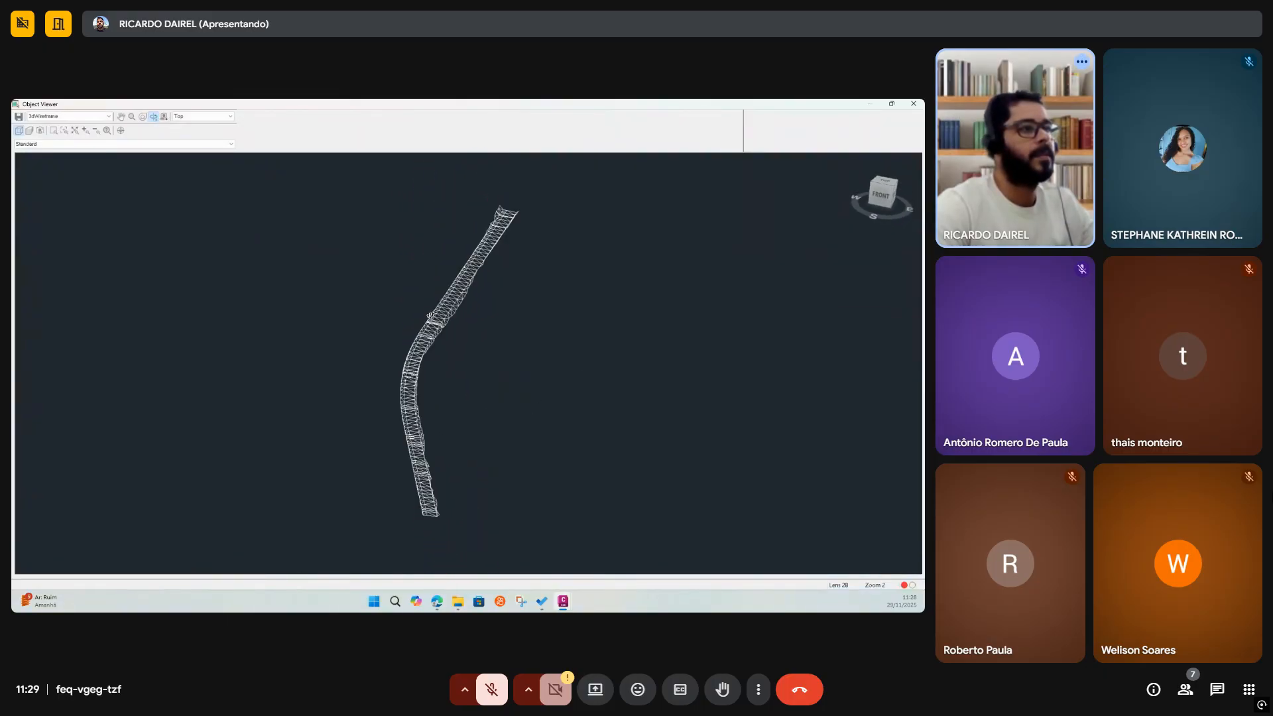
{"action": "left_click_drag", "start_coordinate": [447, 435], "coordinate": [549, 324]}
{"action": "scroll", "coordinate": [550, 324], "scroll_direction": "up", "scroll_amount": 2}
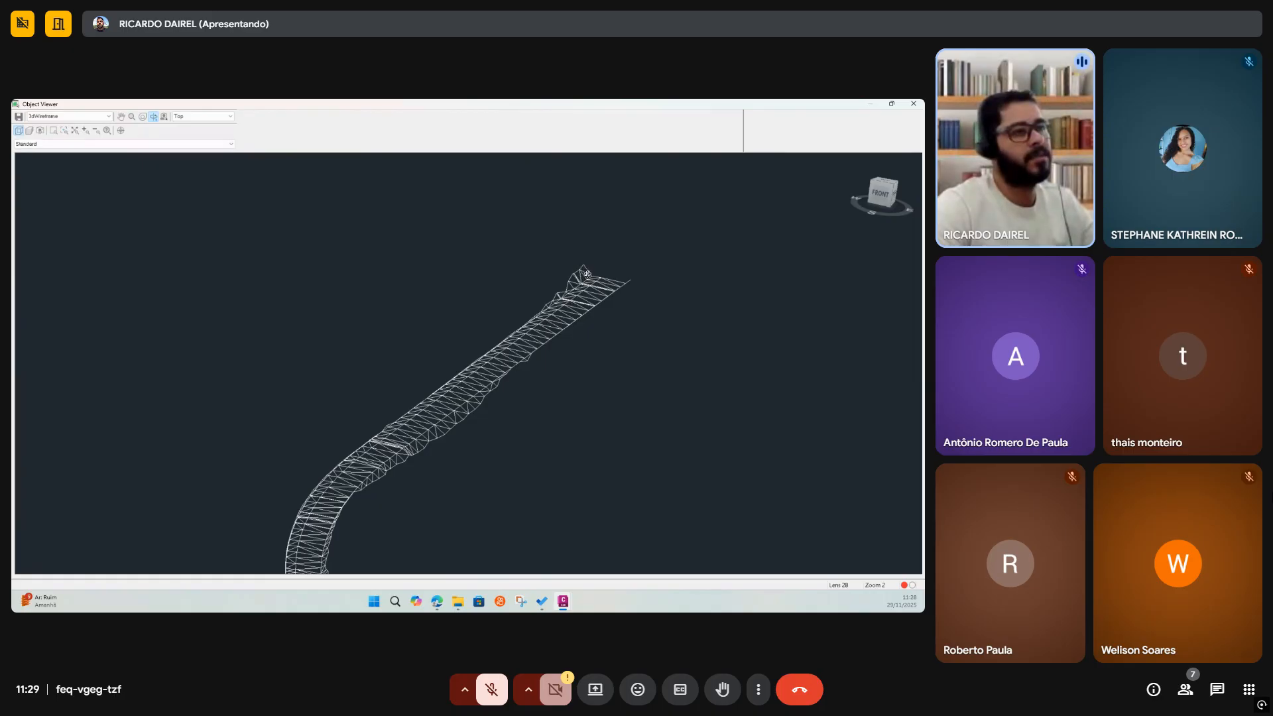
{"action": "scroll", "coordinate": [625, 285], "scroll_direction": "up", "scroll_amount": 2}
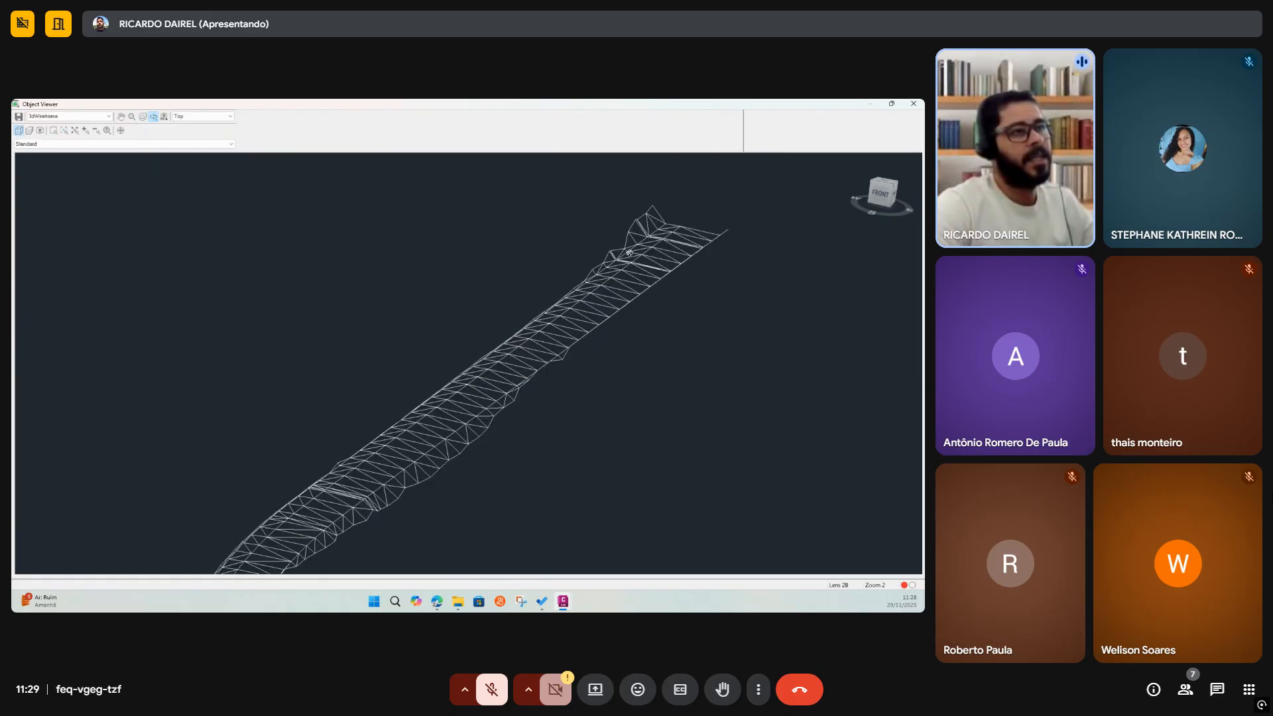
{"action": "scroll", "coordinate": [649, 292], "scroll_direction": "down", "scroll_amount": 2}
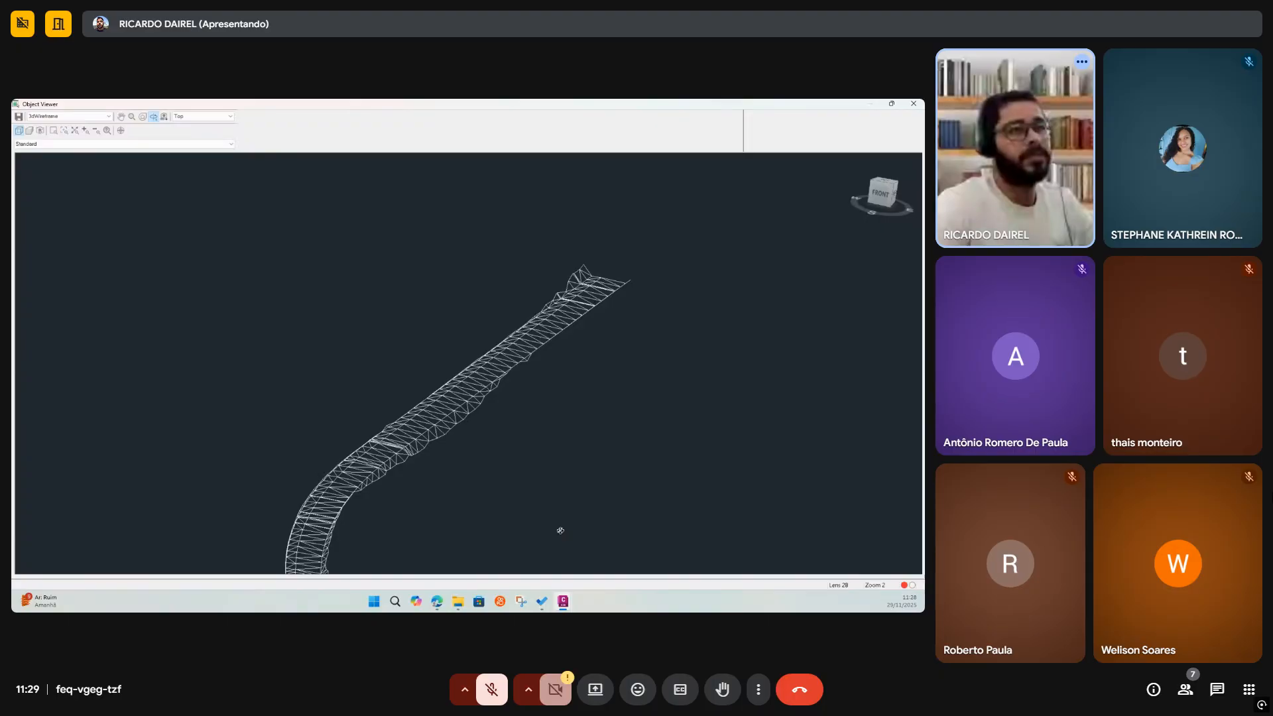
{"action": "scroll", "coordinate": [577, 316], "scroll_direction": "down", "scroll_amount": 2}
{"action": "scroll", "coordinate": [473, 440], "scroll_direction": "up", "scroll_amount": 1}
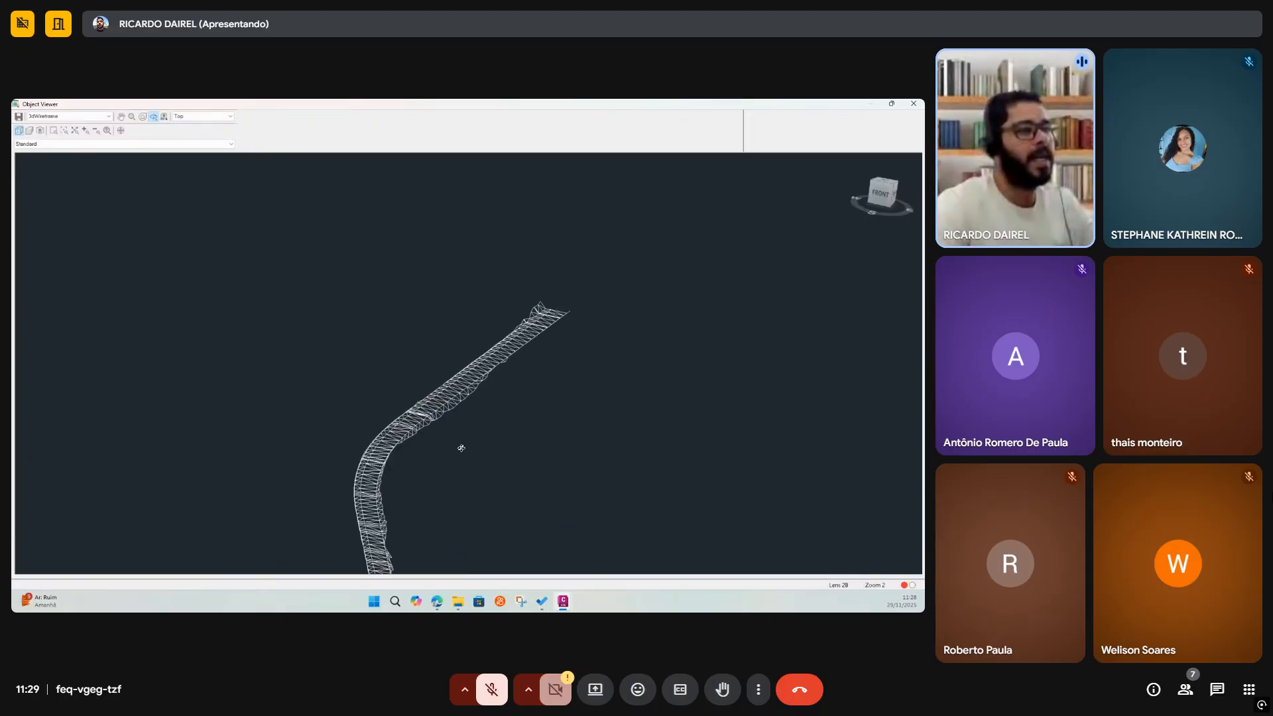
{"action": "left_click_drag", "start_coordinate": [484, 412], "coordinate": [514, 387]}
{"action": "left_click_drag", "start_coordinate": [497, 390], "coordinate": [515, 385]}
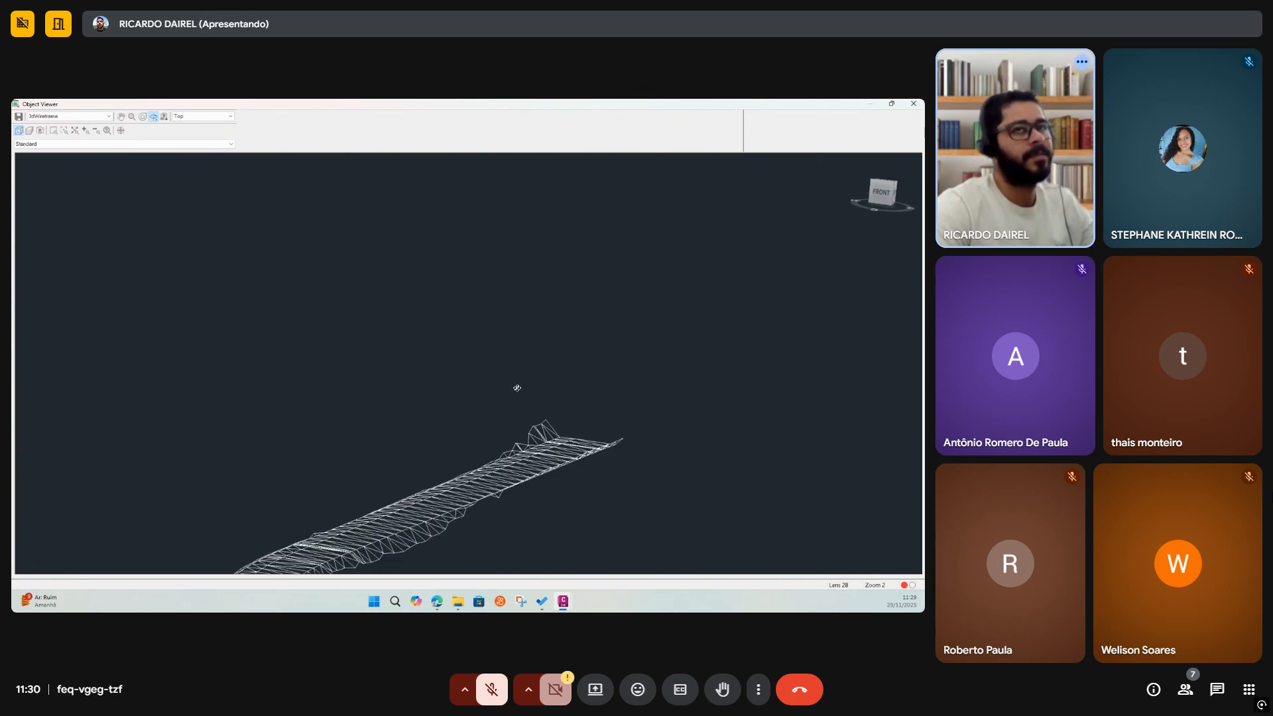
{"action": "scroll", "coordinate": [570, 461], "scroll_direction": "up", "scroll_amount": 2}
{"action": "middle_click_drag", "start_coordinate": [569, 463], "coordinate": [505, 319]}
{"action": "scroll", "coordinate": [433, 402], "scroll_direction": "down", "scroll_amount": 1}
{"action": "middle_click_drag", "start_coordinate": [380, 472], "coordinate": [442, 366]}
{"action": "left_click_drag", "start_coordinate": [335, 457], "coordinate": [405, 440]}
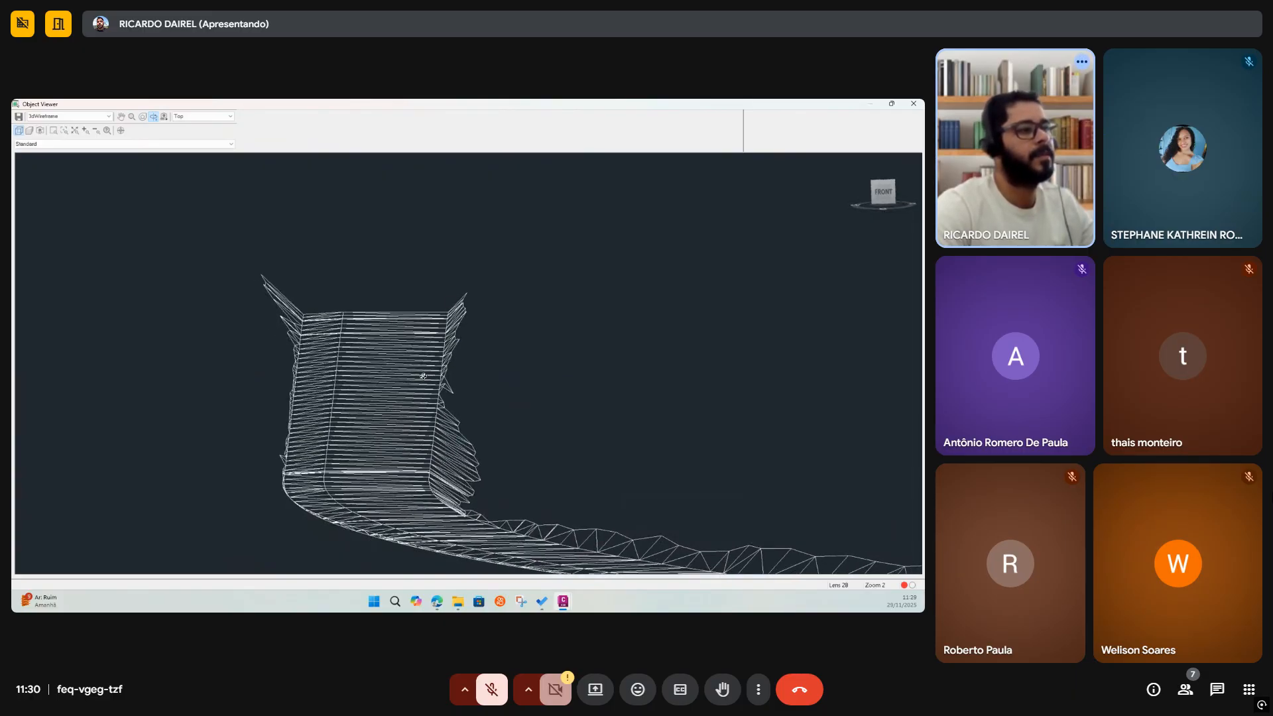
{"action": "key", "text": "Escape"}
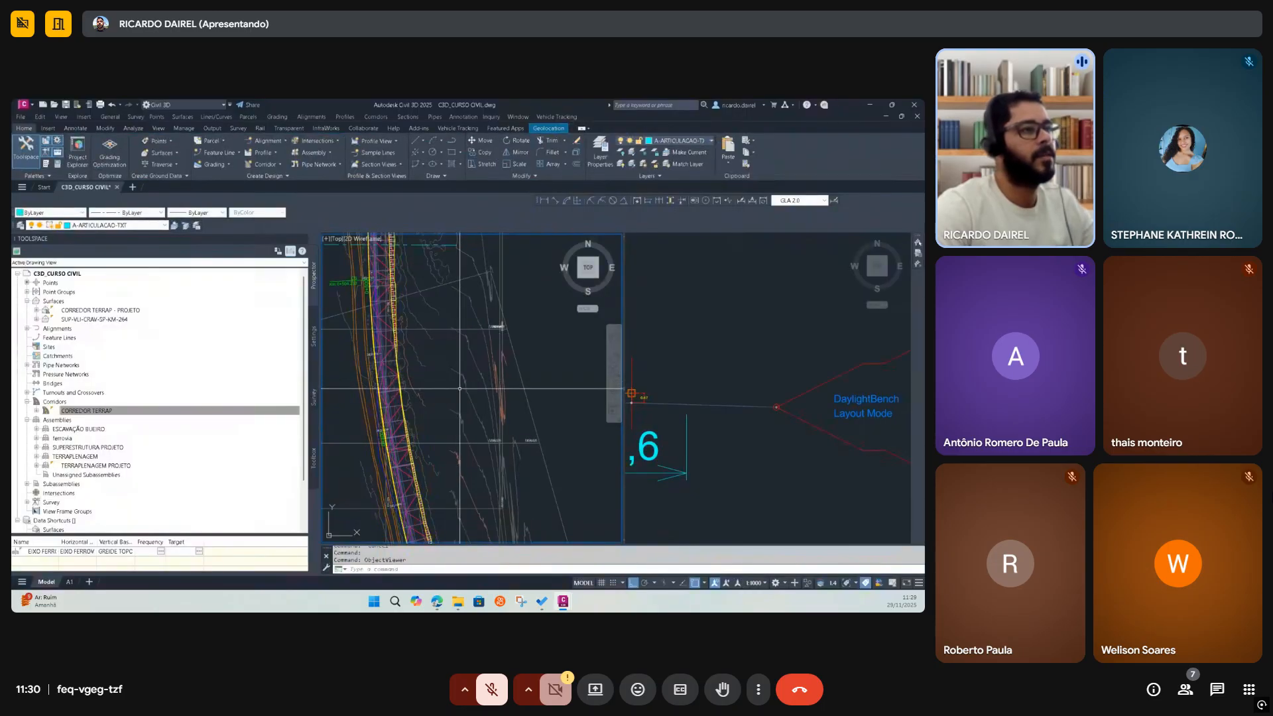
Save the drawing and return to the plan viewport
{"action": "left_click", "coordinate": [66, 105]}
{"action": "left_click", "coordinate": [696, 341]}
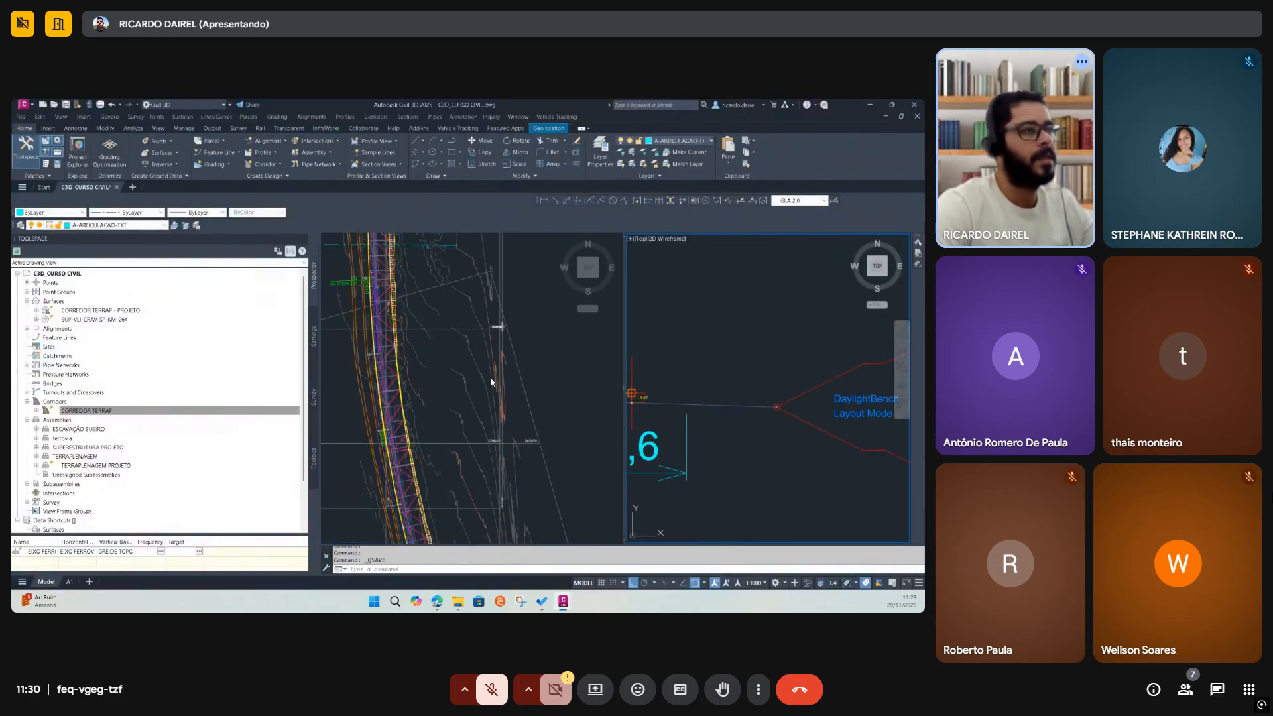
{"action": "left_click", "coordinate": [395, 422]}
{"action": "scroll", "coordinate": [395, 423], "scroll_direction": "up", "scroll_amount": 3}
{"action": "scroll", "coordinate": [395, 423], "scroll_direction": "up", "scroll_amount": 3}
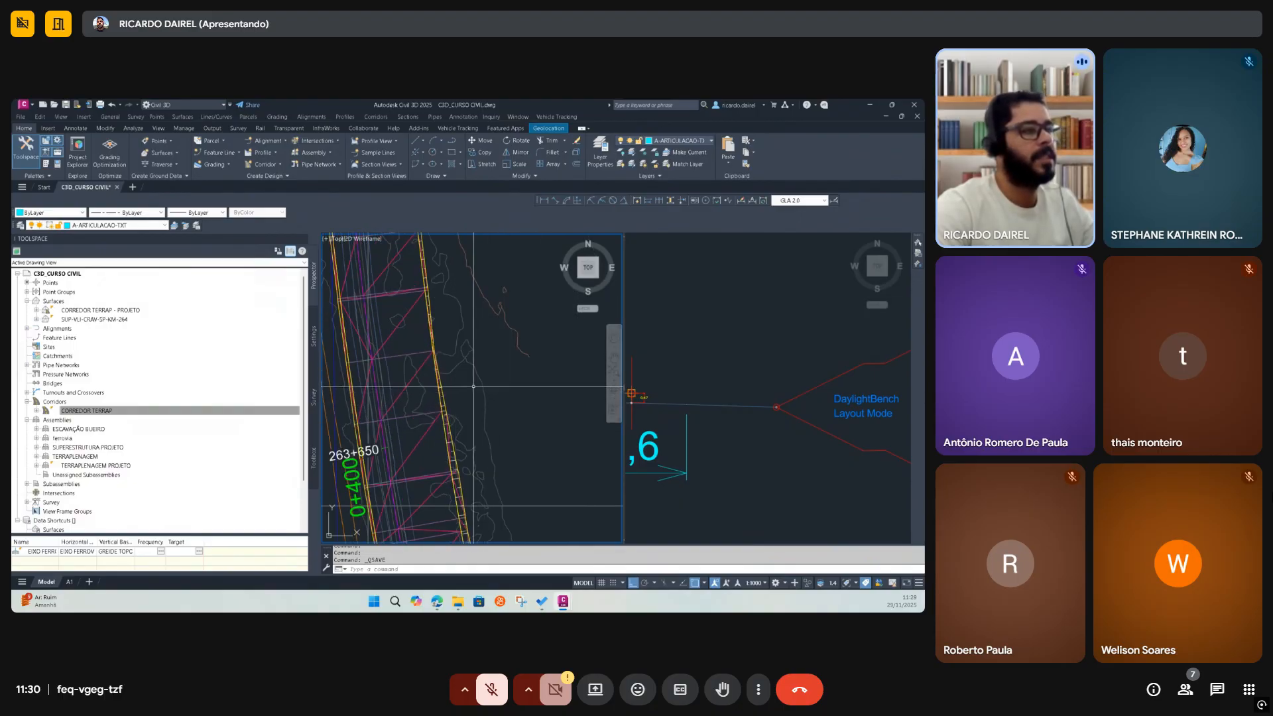
{"action": "scroll", "coordinate": [479, 403], "scroll_direction": "down", "scroll_amount": 5}
{"action": "scroll", "coordinate": [394, 409], "scroll_direction": "down", "scroll_amount": 3}
{"action": "middle_click_drag", "start_coordinate": [490, 416], "coordinate": [418, 431]}
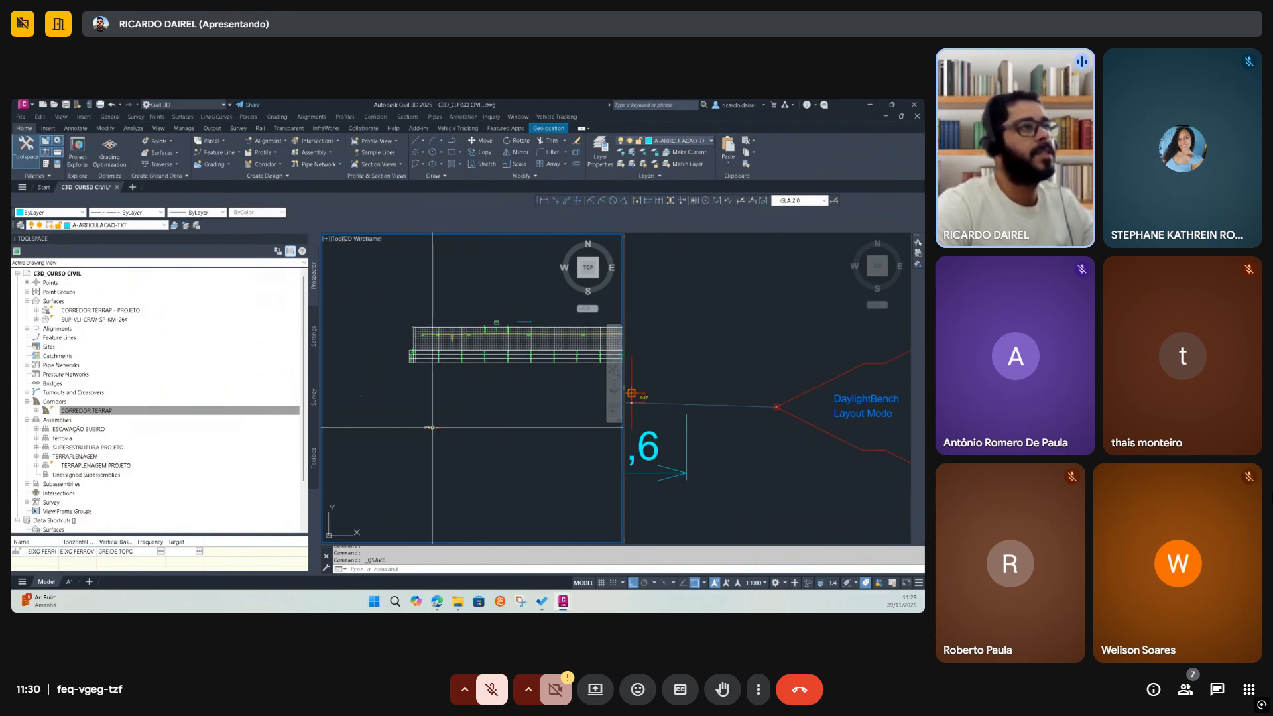
{"action": "key", "text": "Escape"}
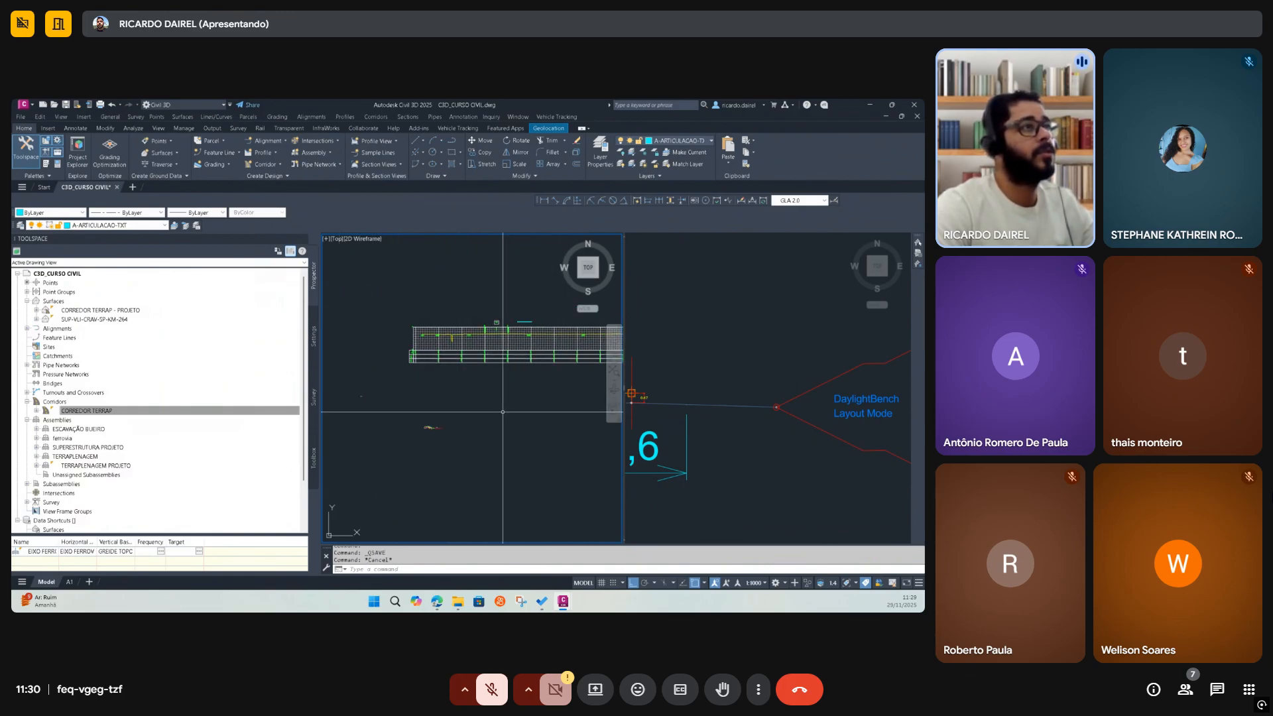
Start a new corridor named SUPERESTRUTURA and set its code set style to INFRAWORKS
{"action": "left_click", "coordinate": [413, 118]}
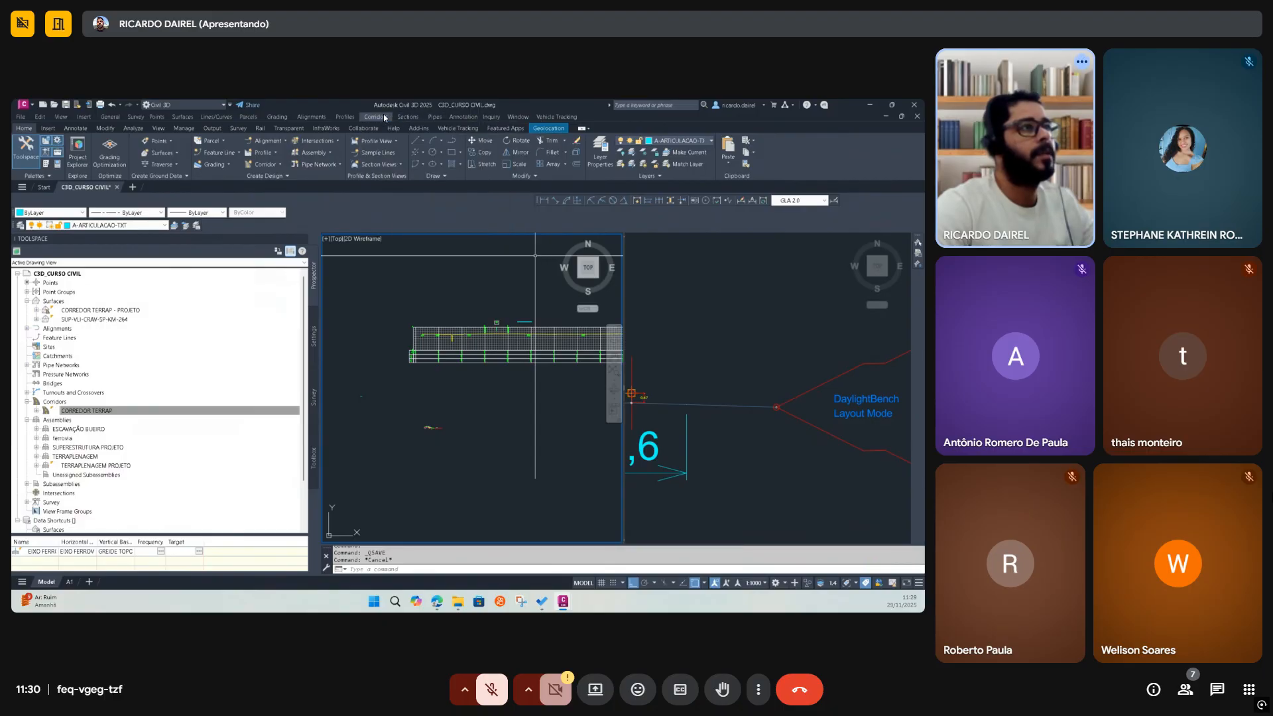
{"action": "left_click", "coordinate": [384, 120]}
{"action": "left_click", "coordinate": [391, 185]}
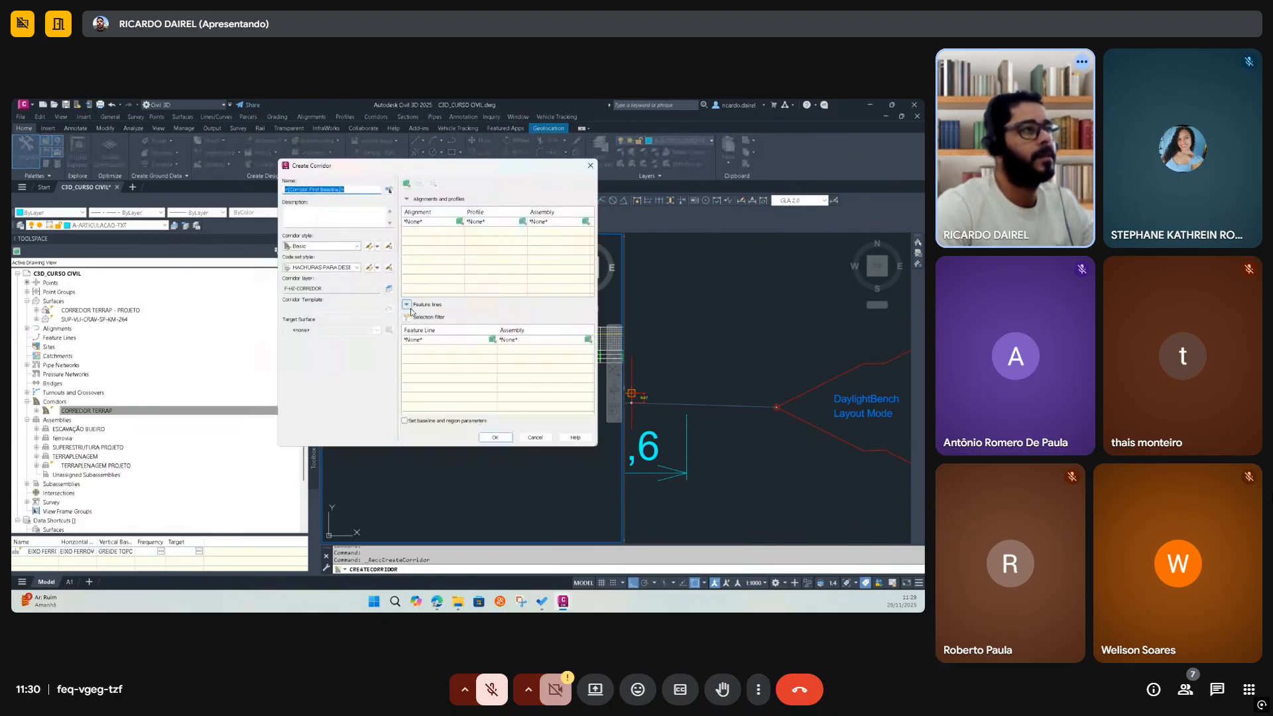
{"action": "type", "text": "S"}
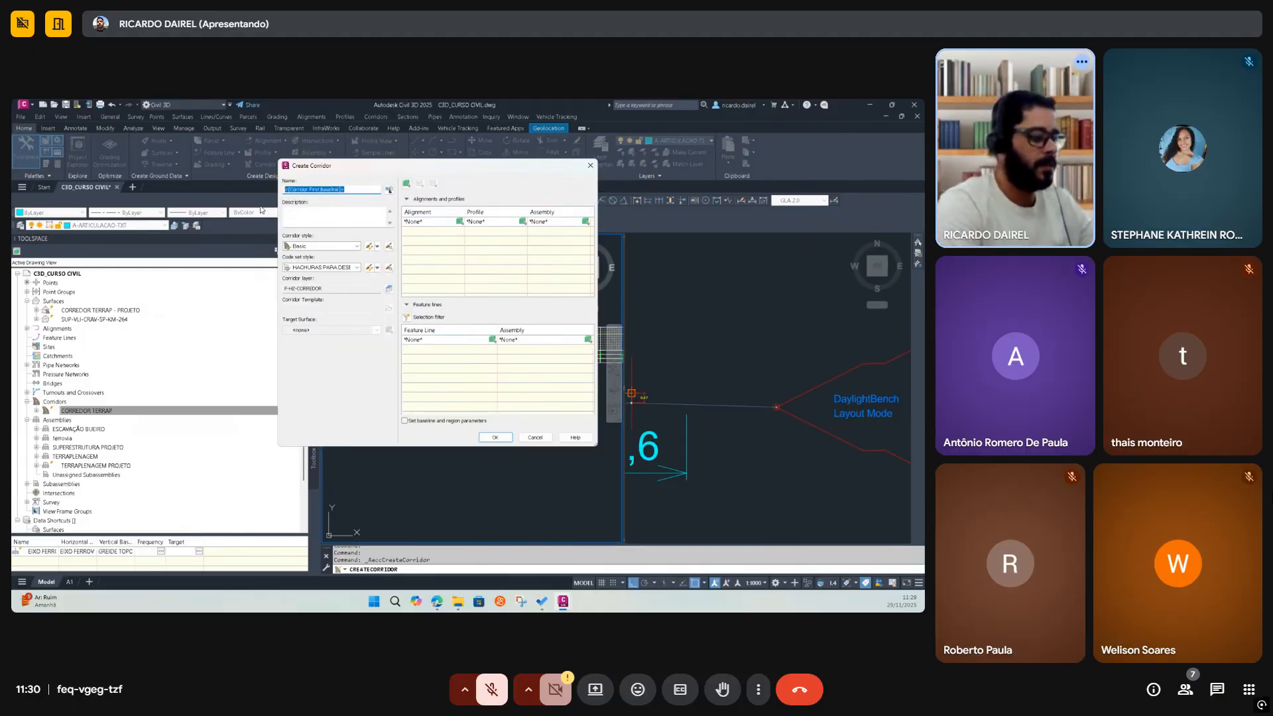
{"action": "type", "text": "UPERESTRUTR"}
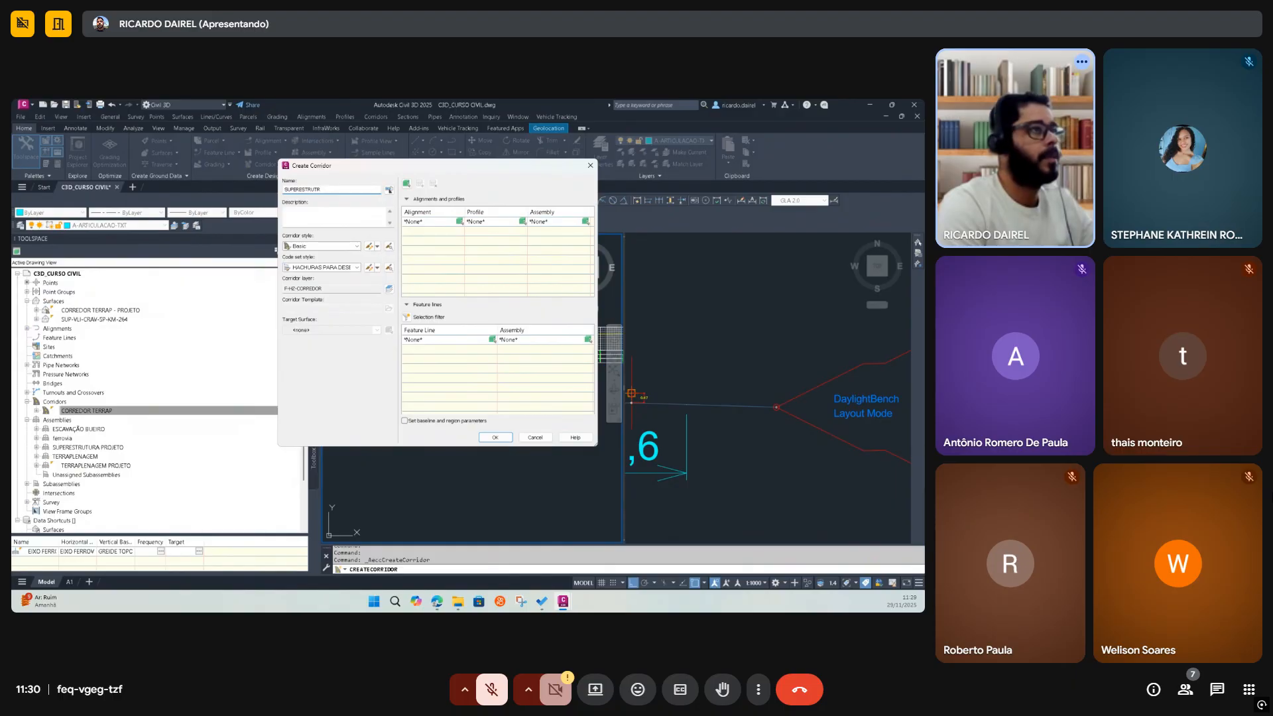
{"action": "type", "text": "UURA"}
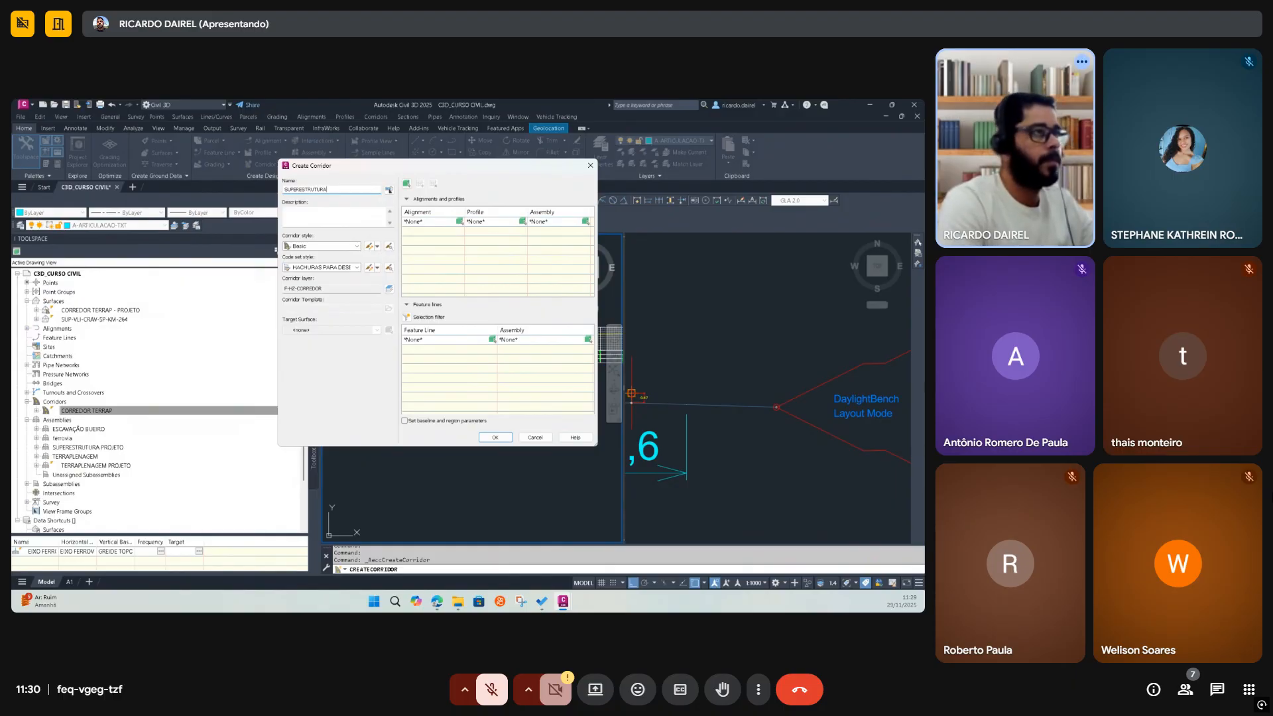
{"action": "left_click", "coordinate": [357, 268]}
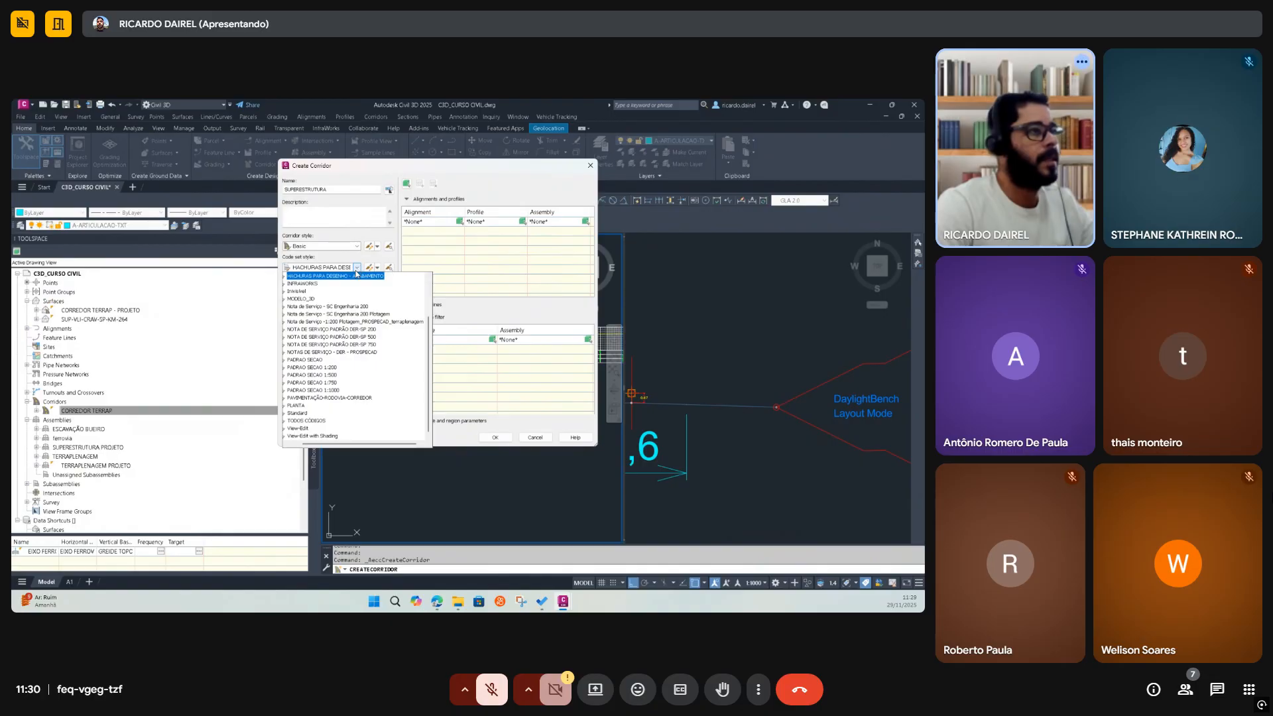
{"action": "left_click", "coordinate": [302, 284]}
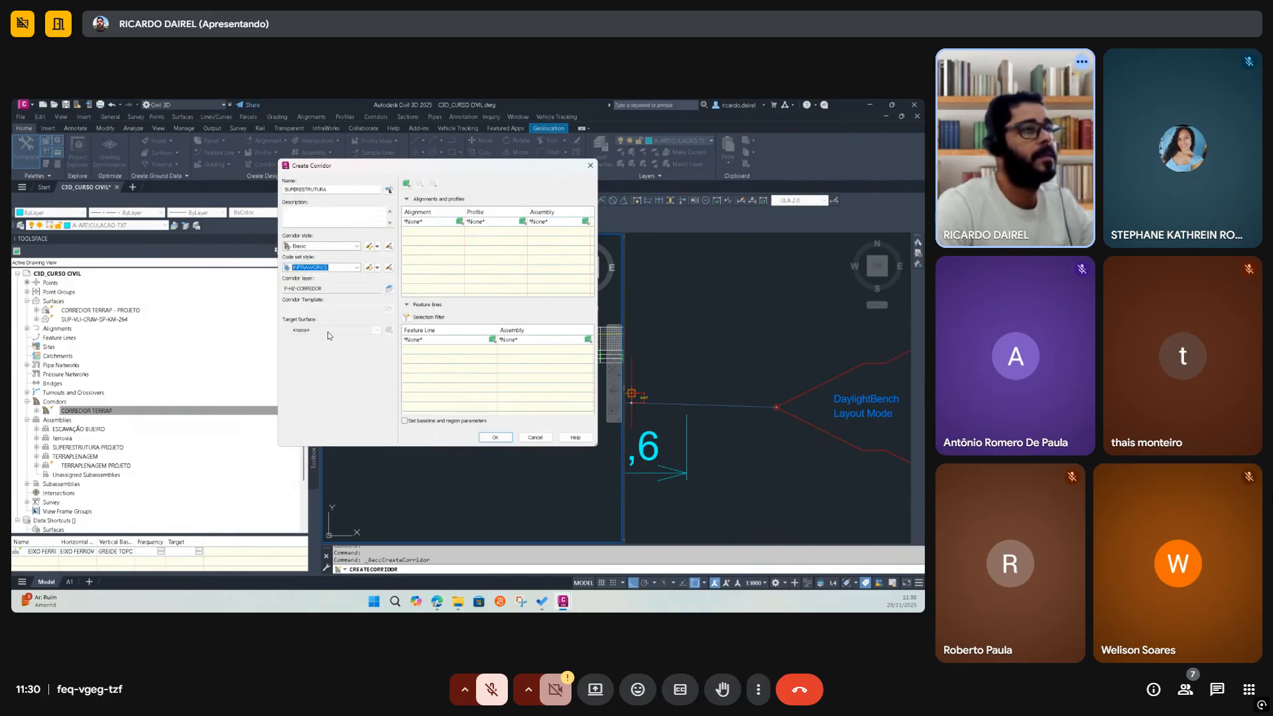
Assign the EIXO FERROVIA alignment, GREIDE TOPO DORMENTE profile and SUPERESTRUTURA PROJETO assembly to the new corridor
{"action": "left_click", "coordinate": [439, 213]}
{"action": "left_click", "coordinate": [435, 222]}
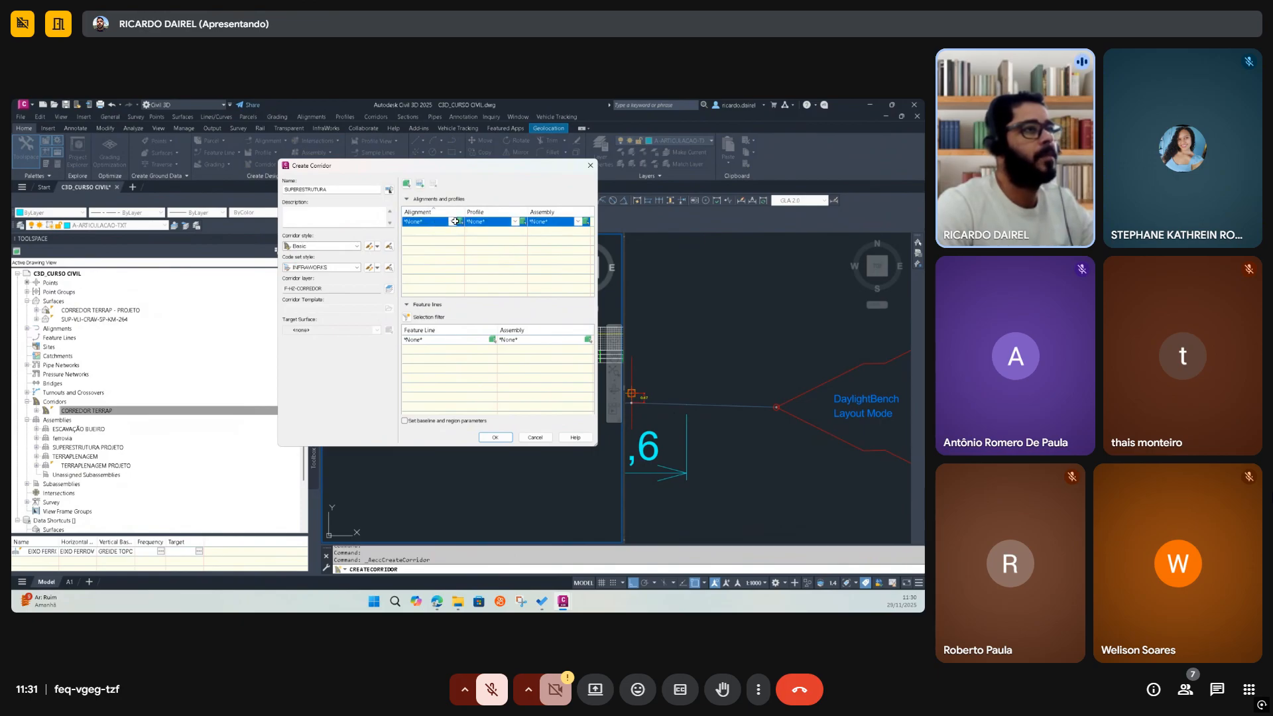
{"action": "left_click", "coordinate": [455, 221]}
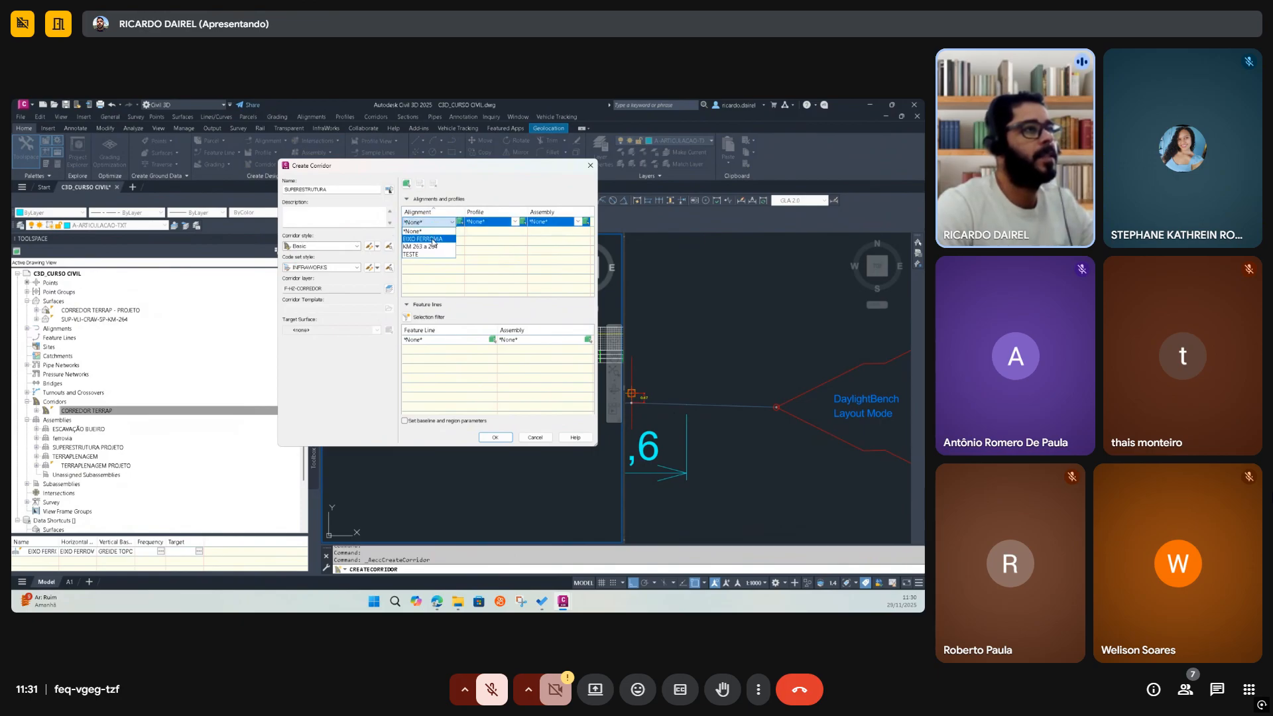
{"action": "left_click", "coordinate": [433, 240]}
{"action": "left_click", "coordinate": [512, 222]}
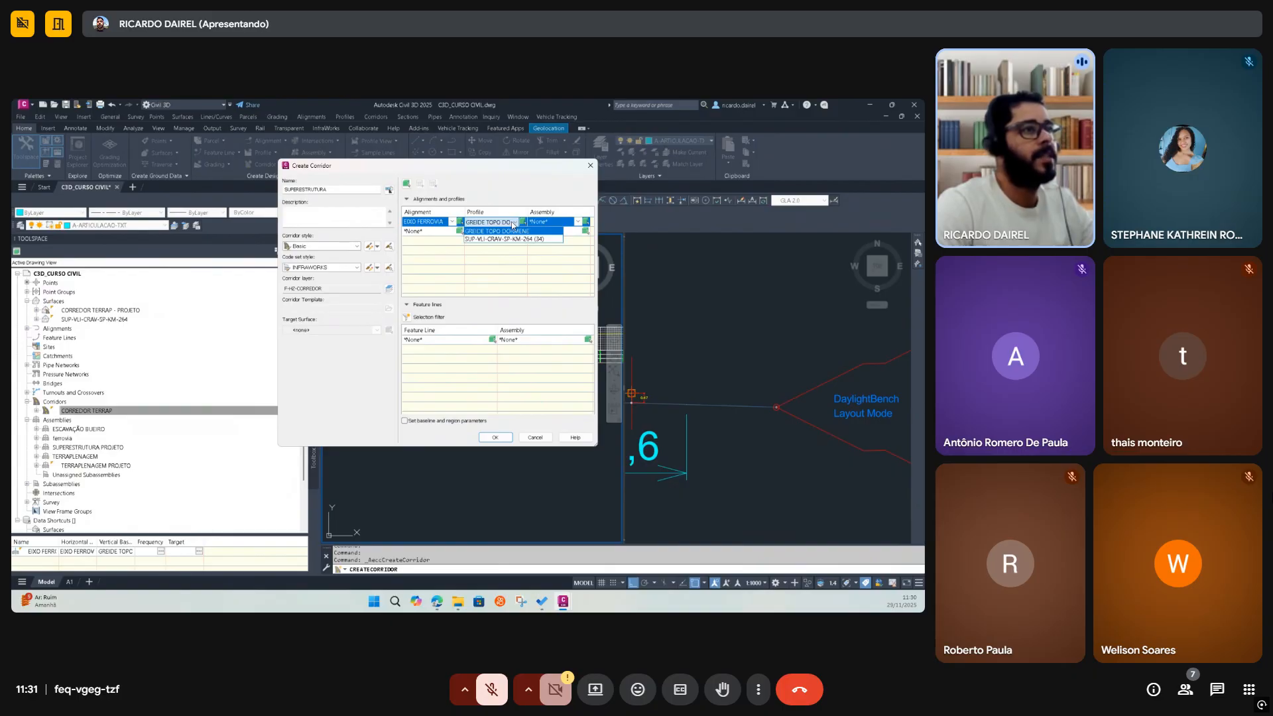
{"action": "left_click", "coordinate": [510, 232]}
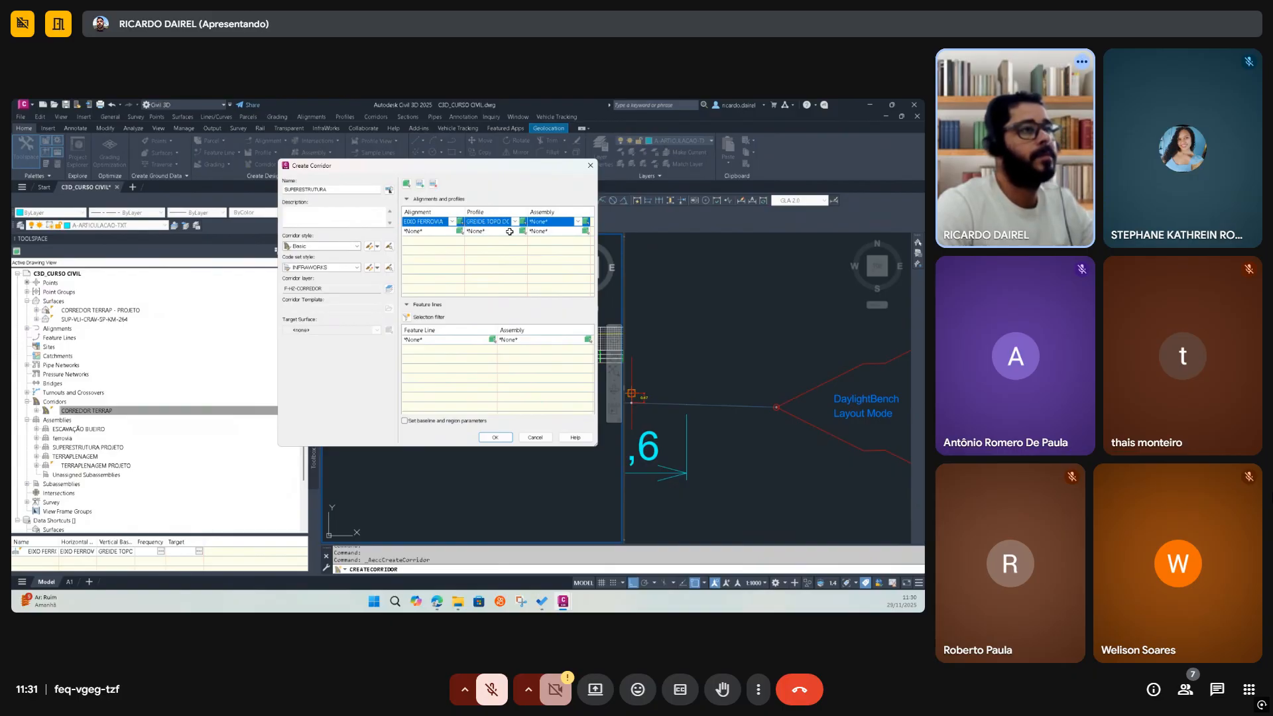
{"action": "left_click", "coordinate": [578, 223]}
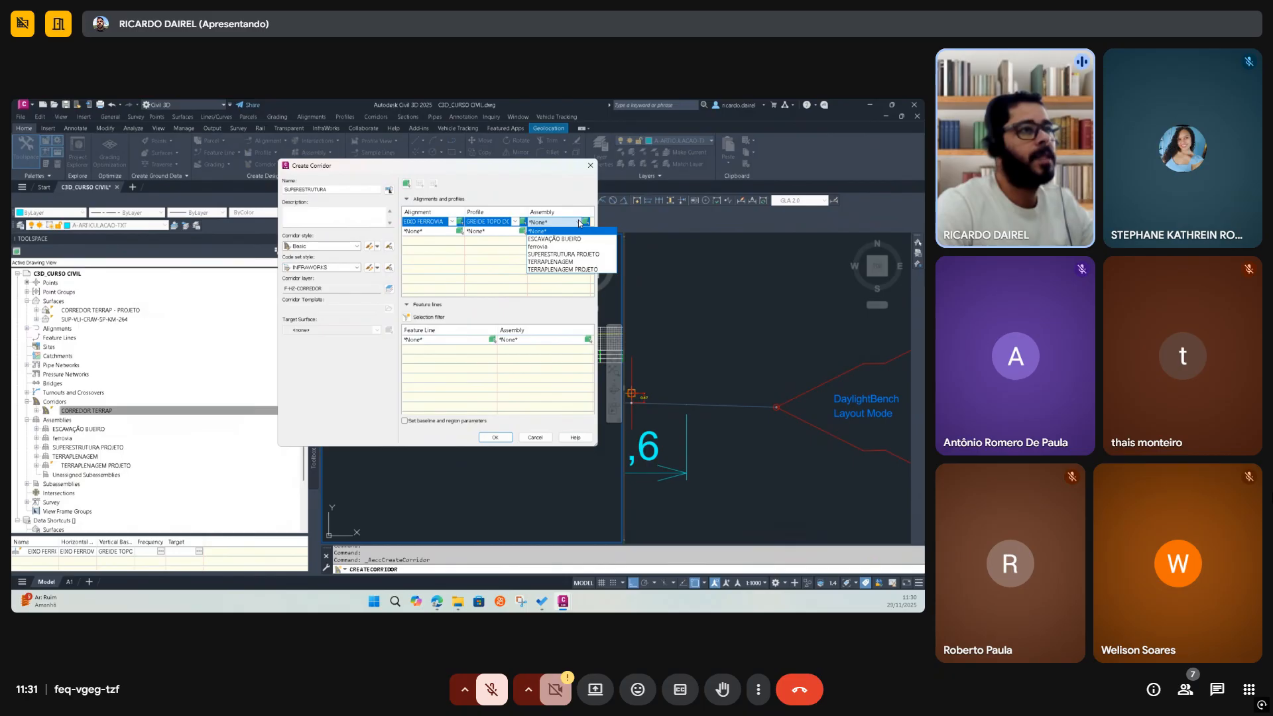
{"action": "left_click", "coordinate": [577, 253]}
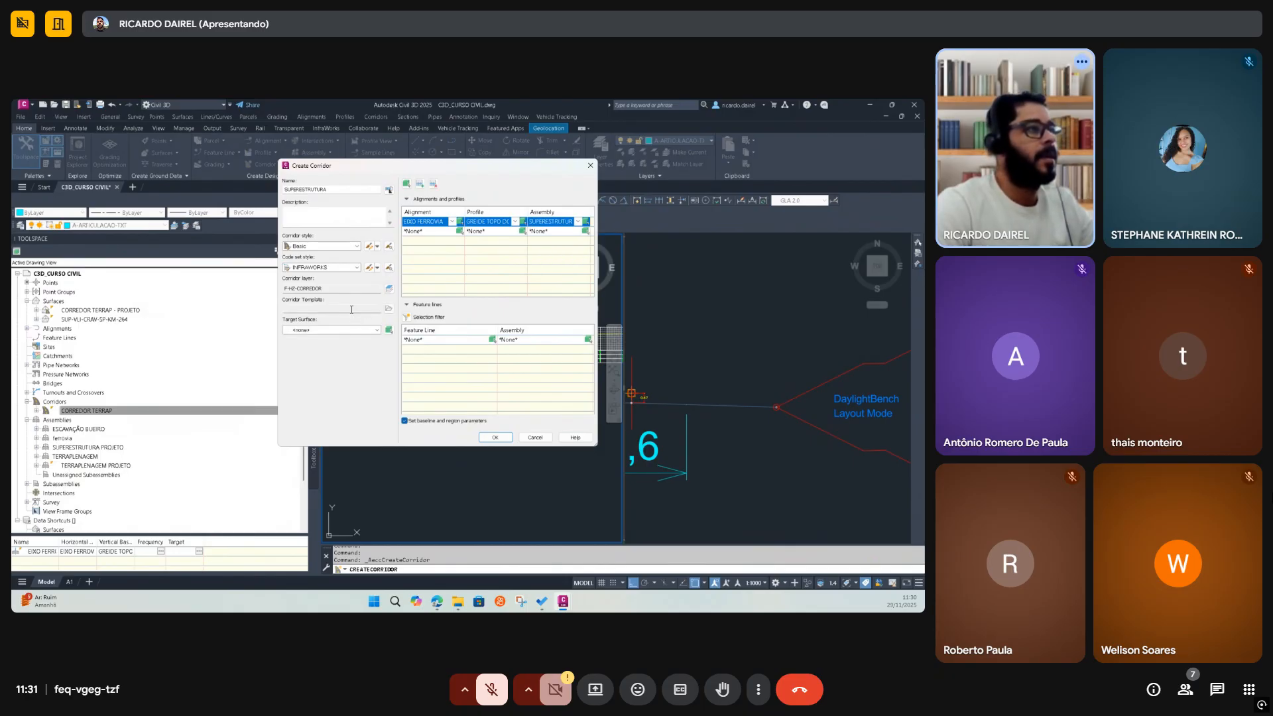
Set the corridor's target surface to CORREDOR TERRAP - PROJETO and proceed to the baseline and region parameters
{"action": "left_click", "coordinate": [376, 330]}
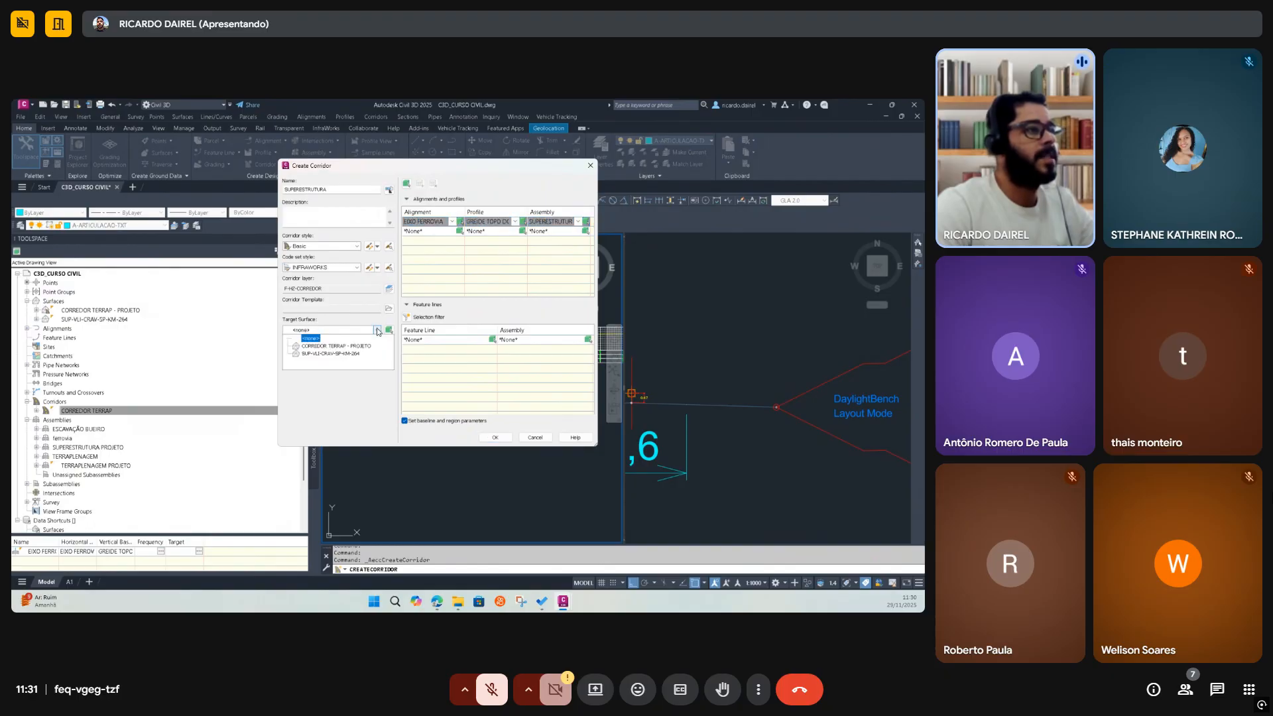
{"action": "left_click", "coordinate": [335, 346]}
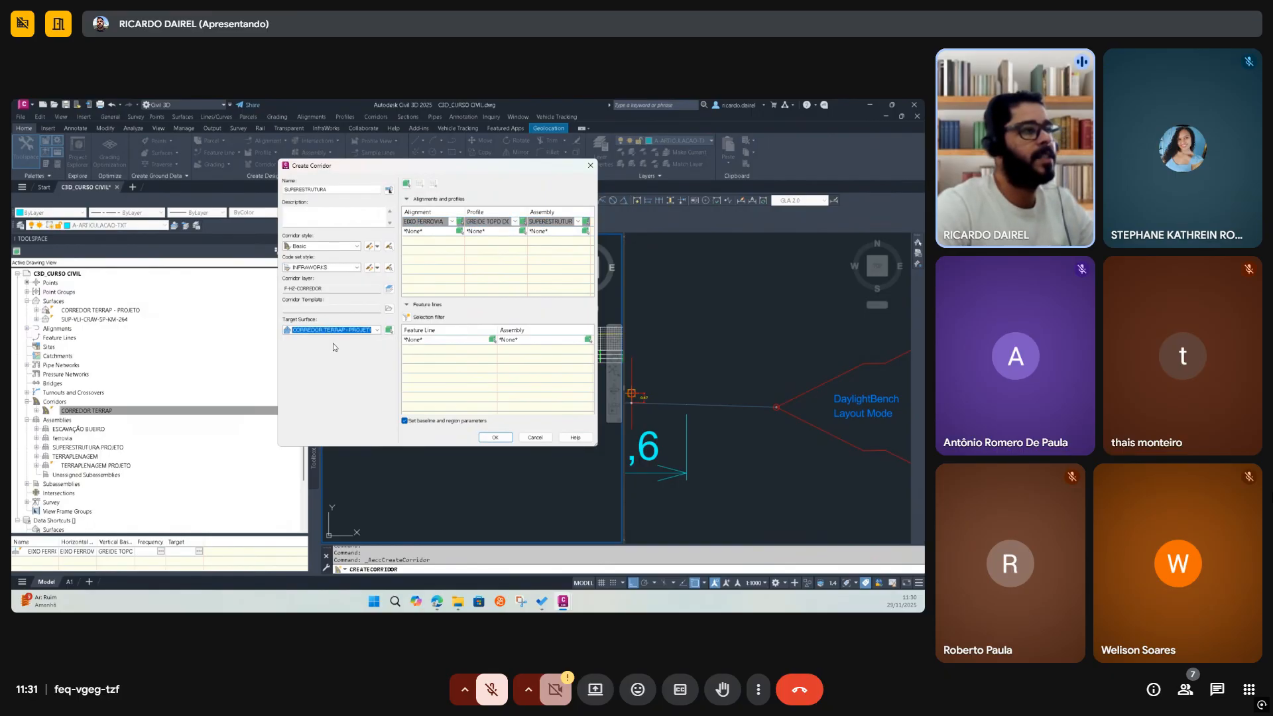
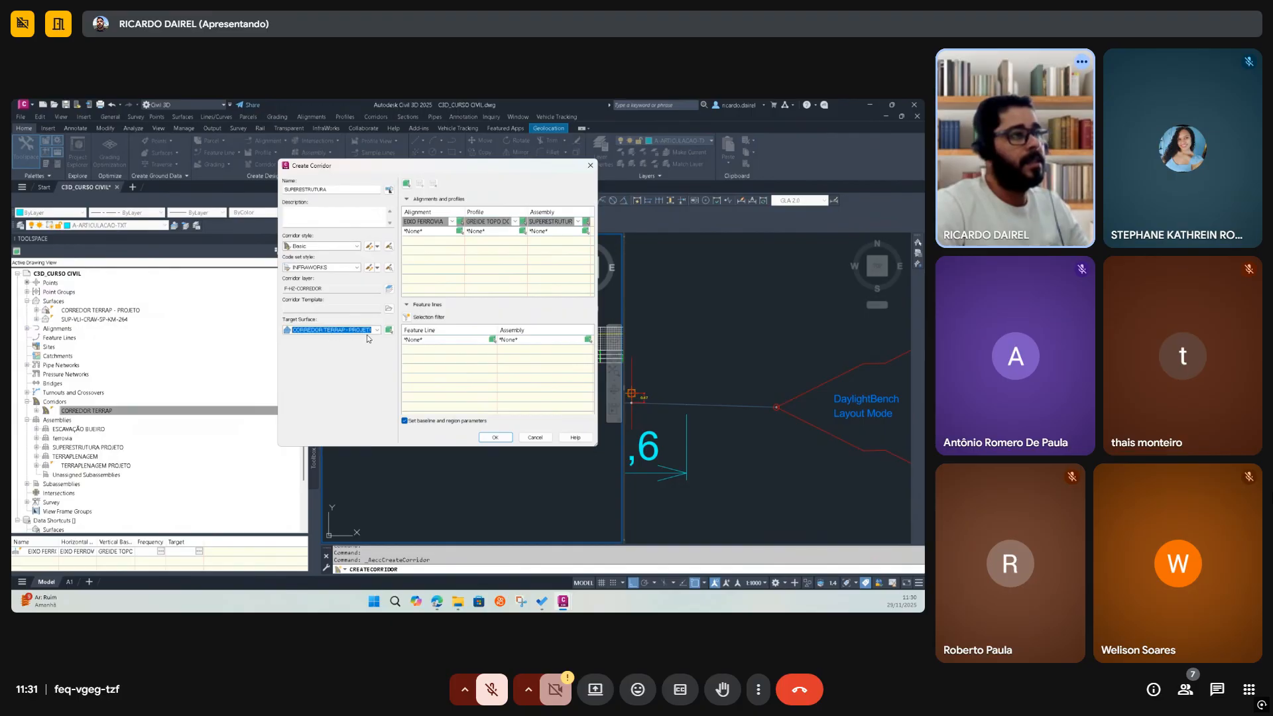
{"action": "left_click", "coordinate": [377, 330]}
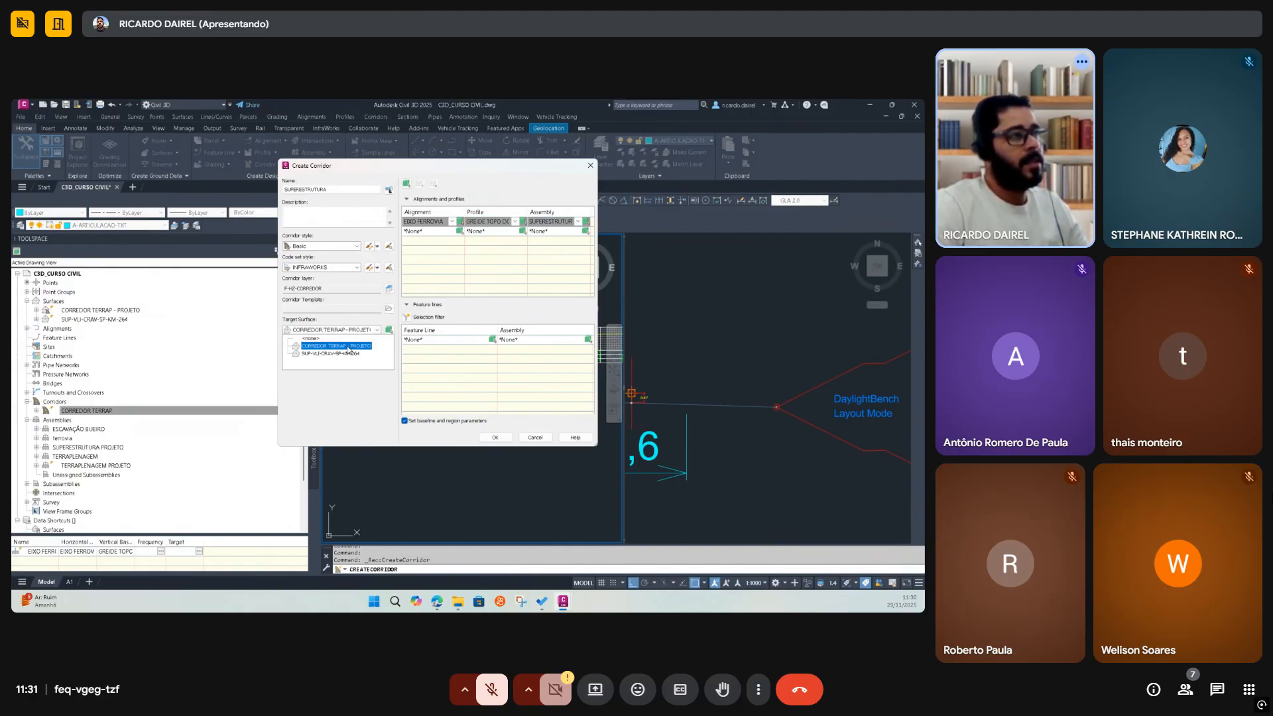
{"action": "left_click", "coordinate": [348, 347]}
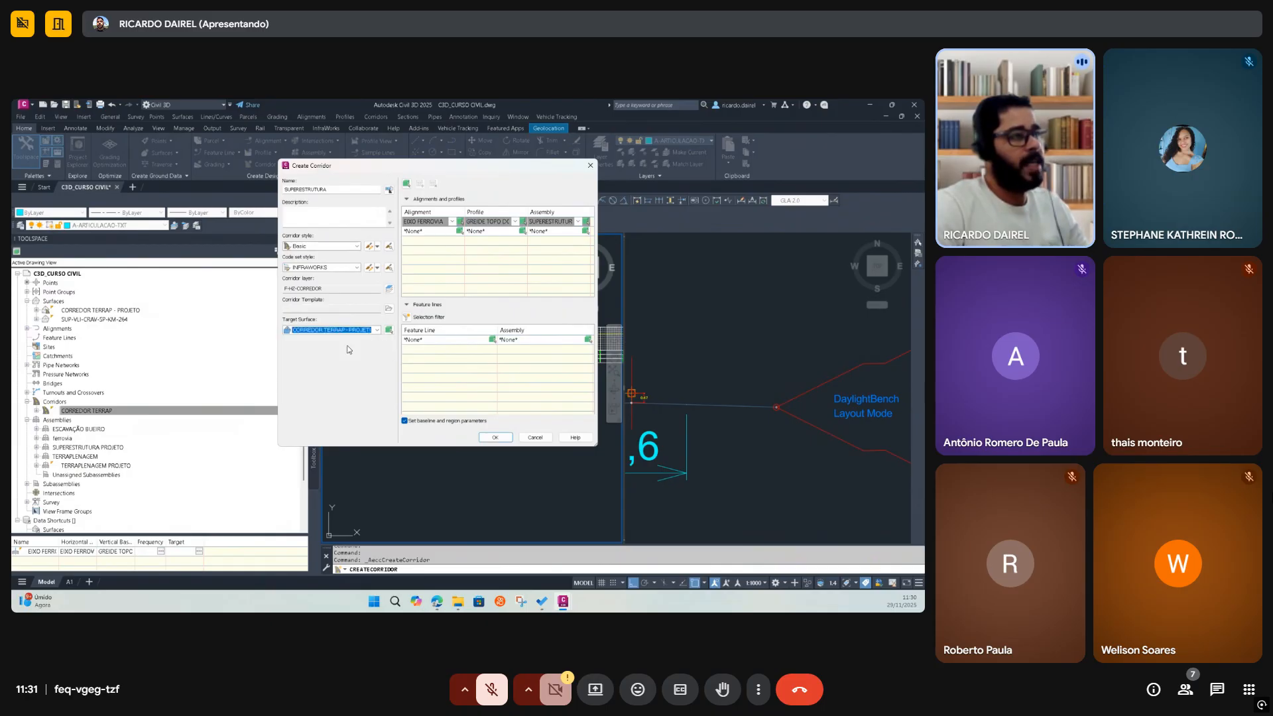
{"action": "left_click", "coordinate": [494, 437]}
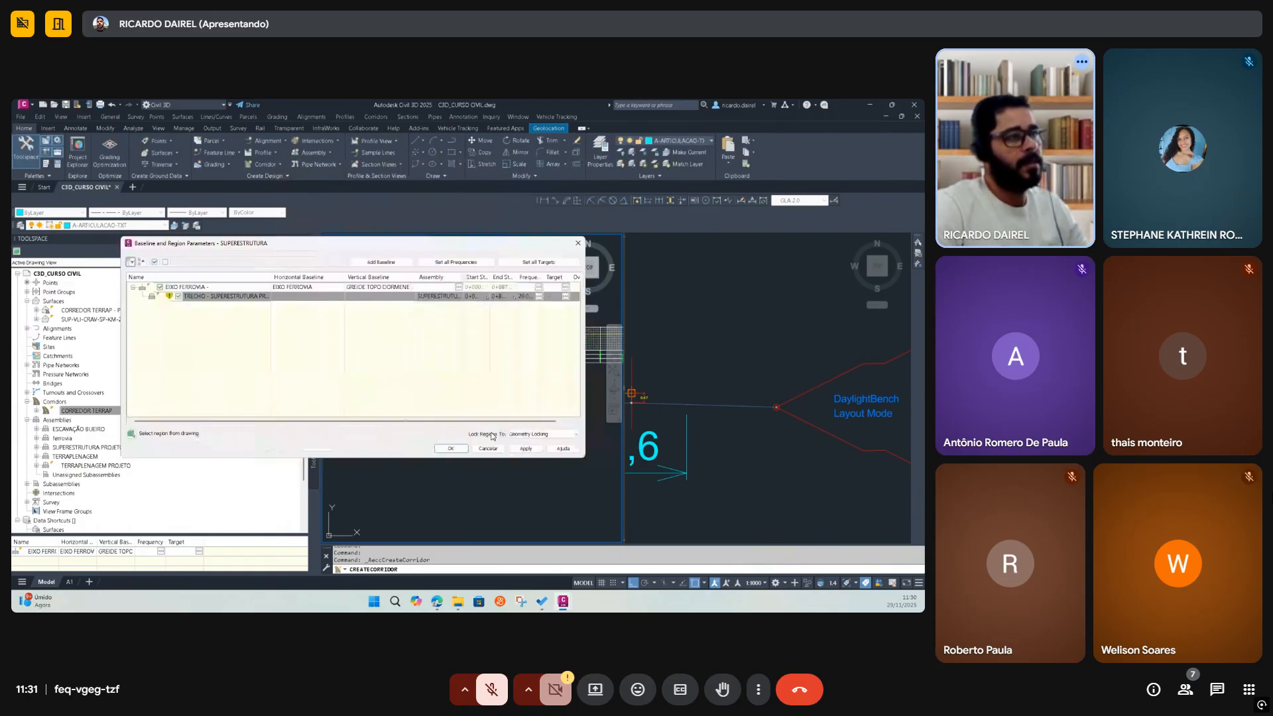
Set the assembly frequency to 10 m along tangents, curves, spirals and vertical curves, and build the corridor
{"action": "left_click", "coordinate": [540, 292]}
{"action": "left_click", "coordinate": [505, 253]}
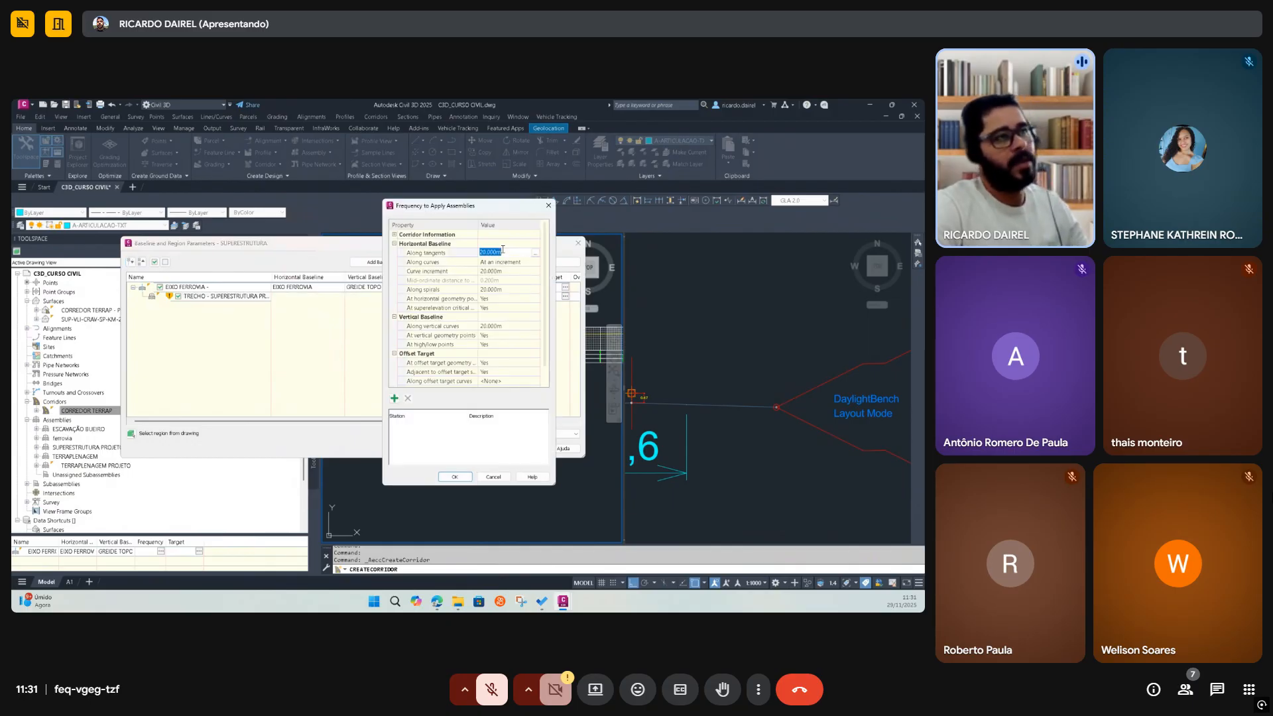
{"action": "type", "text": "10"}
{"action": "left_click", "coordinate": [502, 272]}
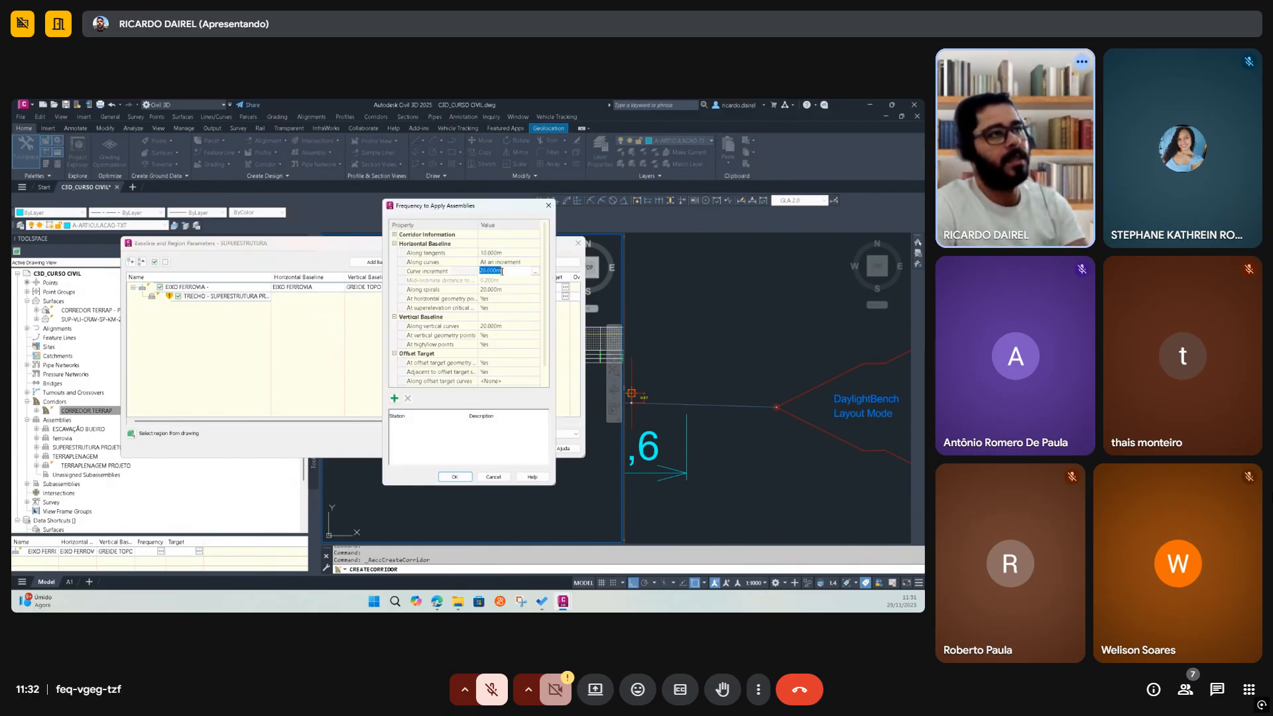
{"action": "key", "text": "Return"}
{"action": "left_click", "coordinate": [501, 290]}
{"action": "type", "text": "10"}
{"action": "key", "text": "Return"}
{"action": "left_click", "coordinate": [503, 326]}
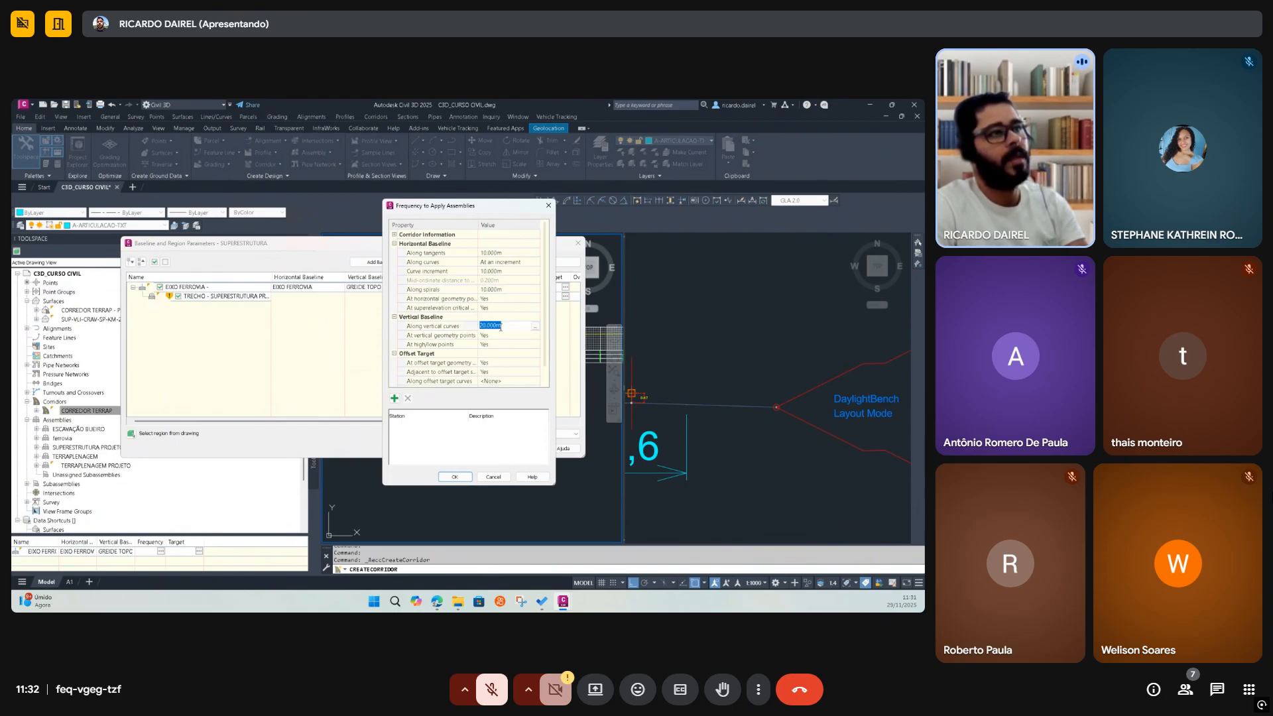
{"action": "type", "text": "10"}
{"action": "key", "text": "Return"}
{"action": "left_click", "coordinate": [455, 477]}
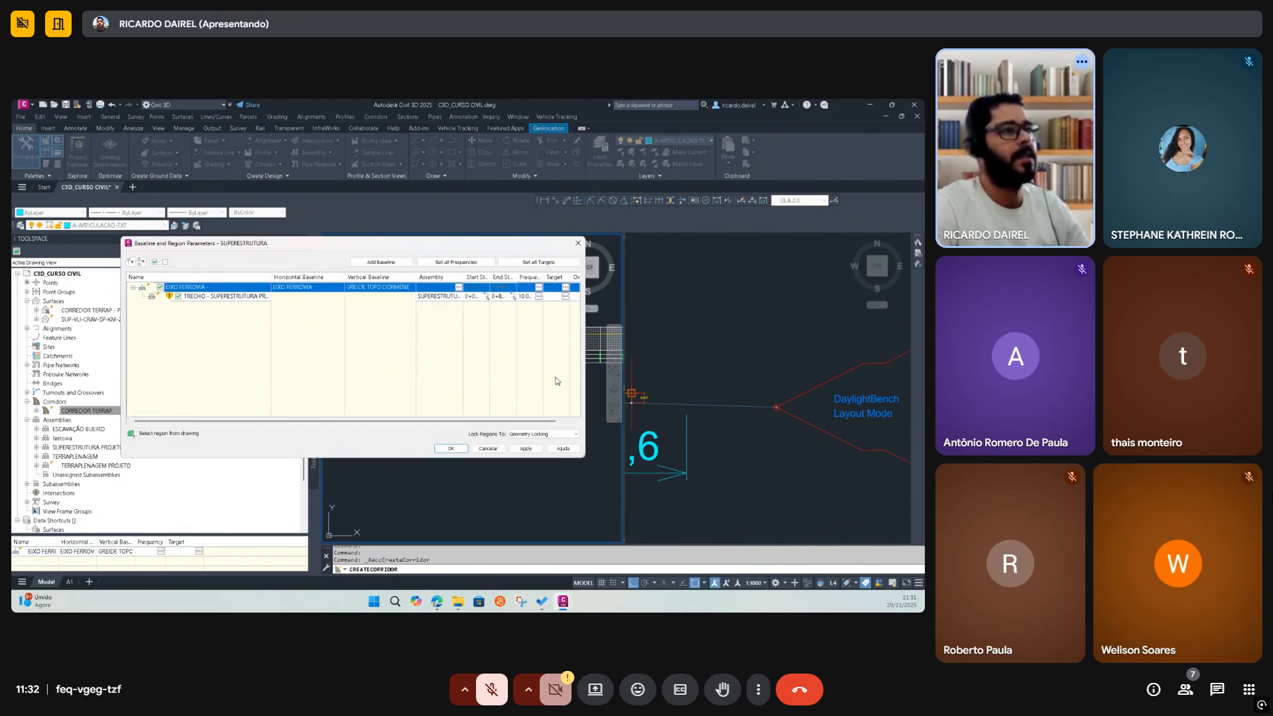
{"action": "left_click", "coordinate": [452, 449]}
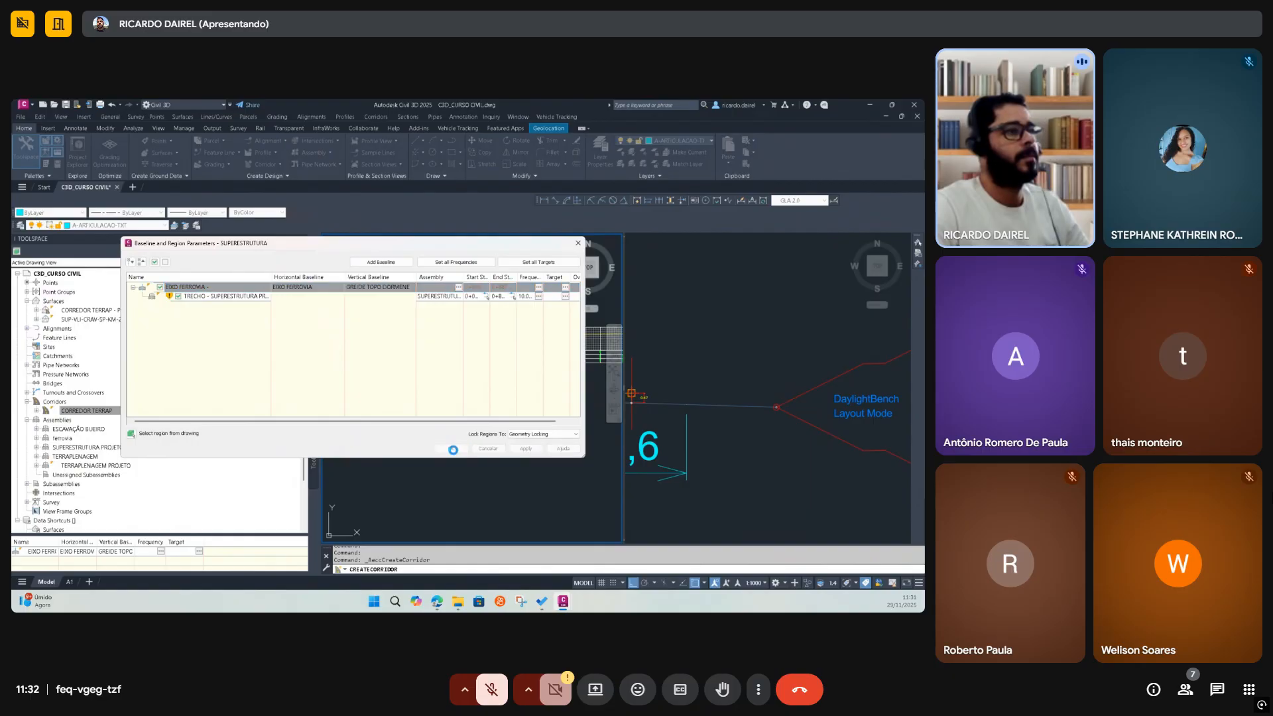
{"action": "left_click", "coordinate": [447, 331]}
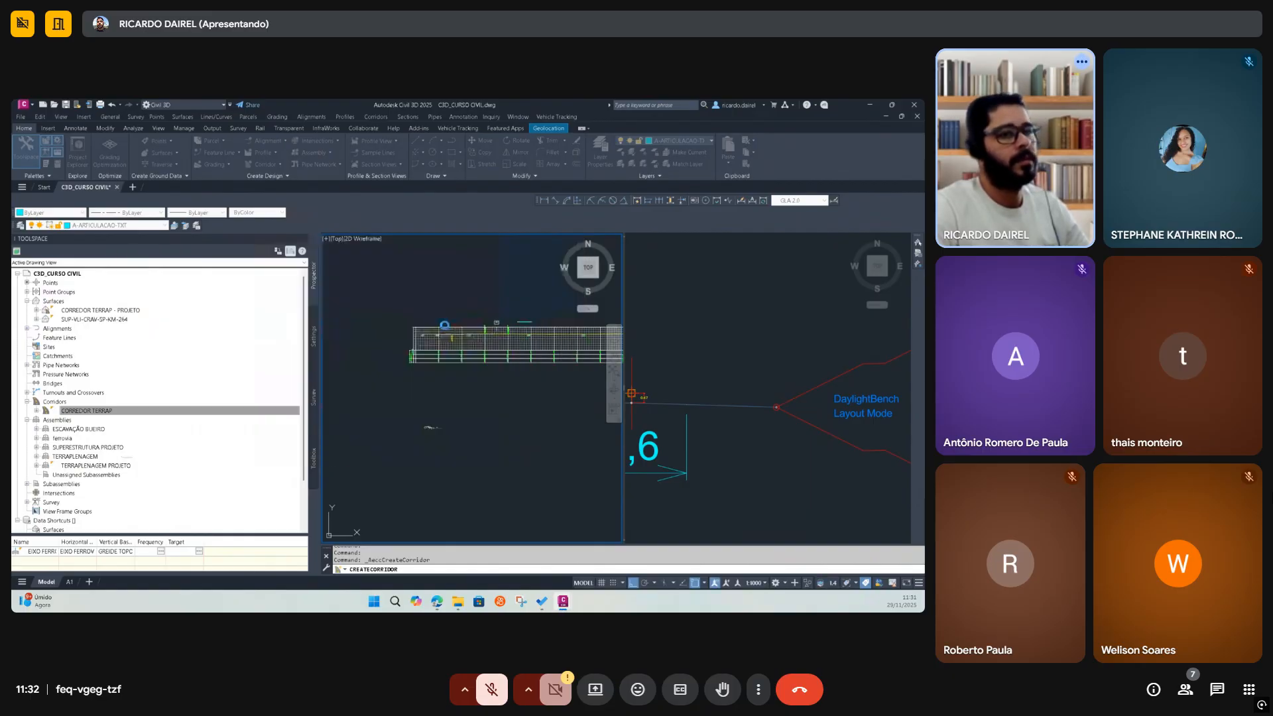
Examine the new superstructure corridor in plan over the earthwork near the Km 0+0 label, and save the drawing
{"action": "scroll", "coordinate": [507, 392], "scroll_direction": "down", "scroll_amount": 3}
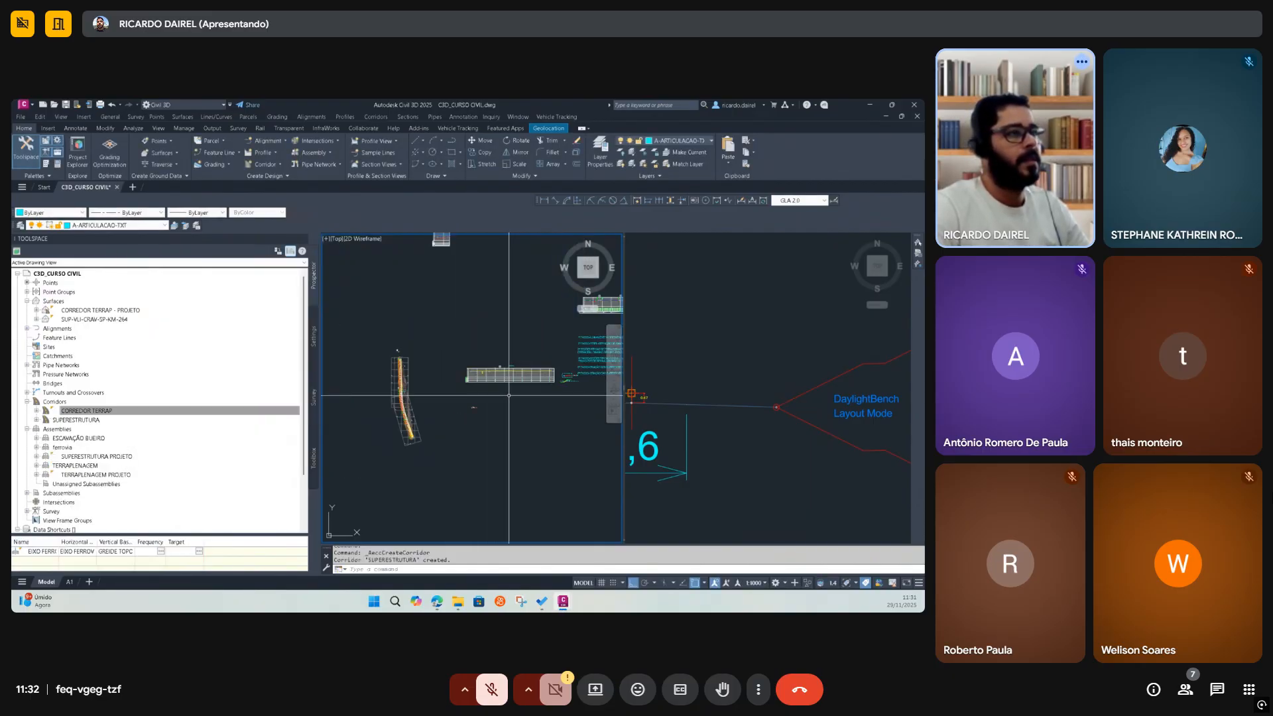
{"action": "scroll", "coordinate": [430, 395], "scroll_direction": "up", "scroll_amount": 2}
{"action": "scroll", "coordinate": [436, 394], "scroll_direction": "up", "scroll_amount": 5}
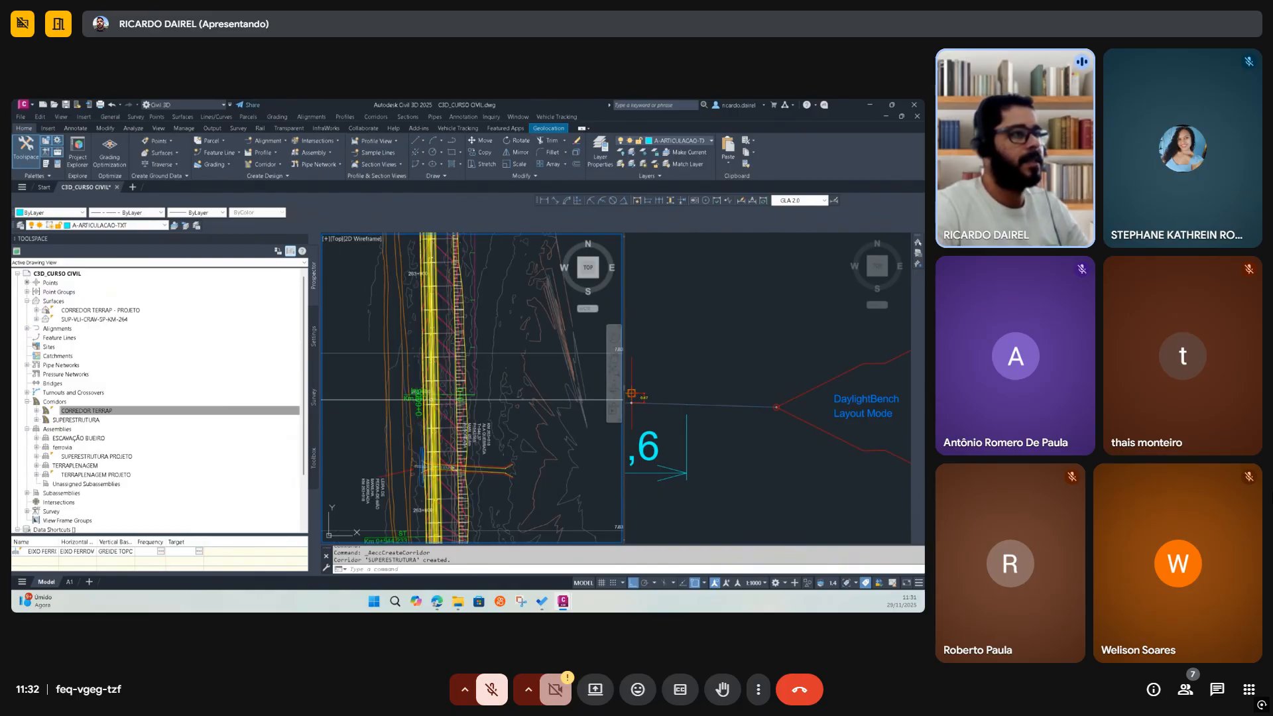
{"action": "left_click", "coordinate": [444, 394]}
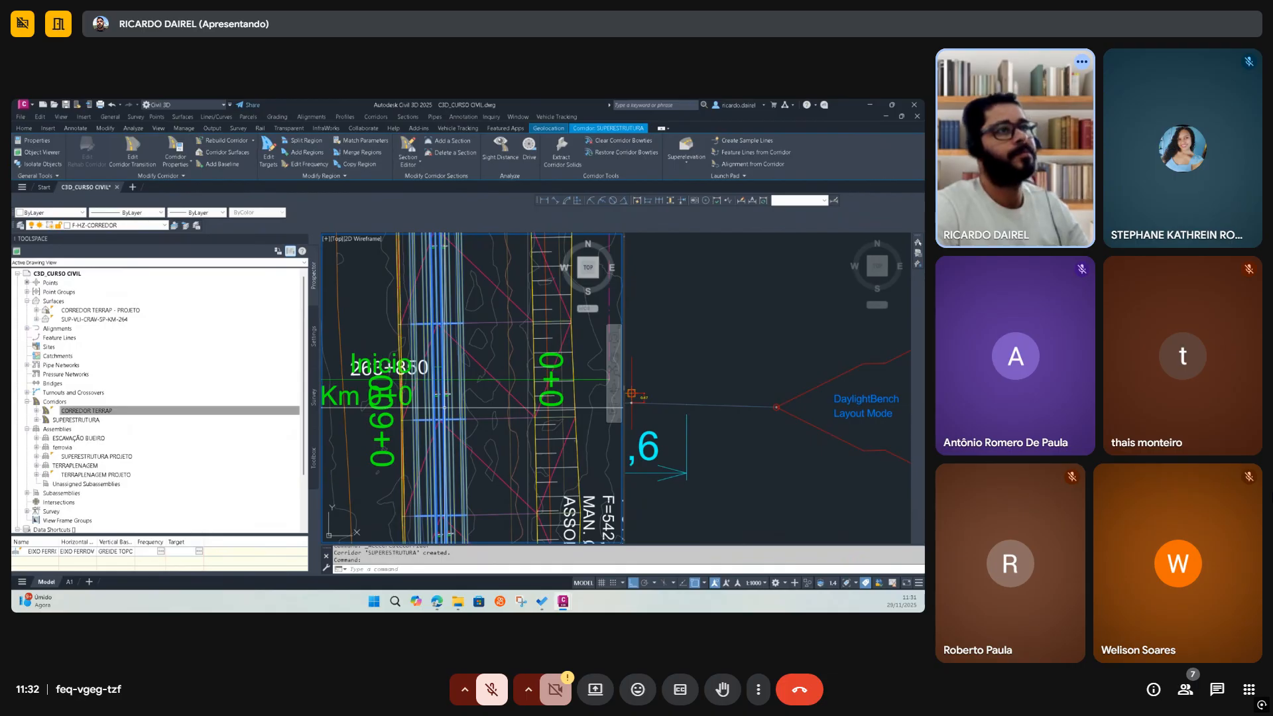
{"action": "scroll", "coordinate": [414, 411], "scroll_direction": "down", "scroll_amount": 1}
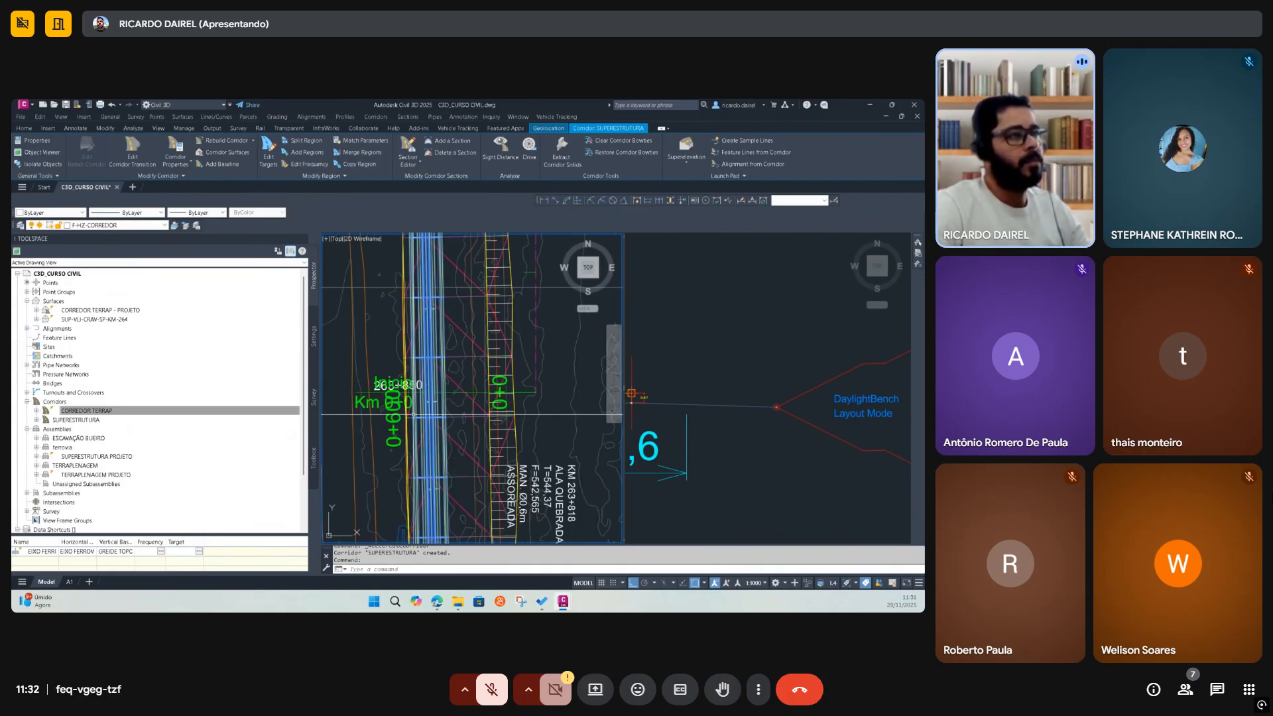
{"action": "scroll", "coordinate": [413, 414], "scroll_direction": "down", "scroll_amount": 2}
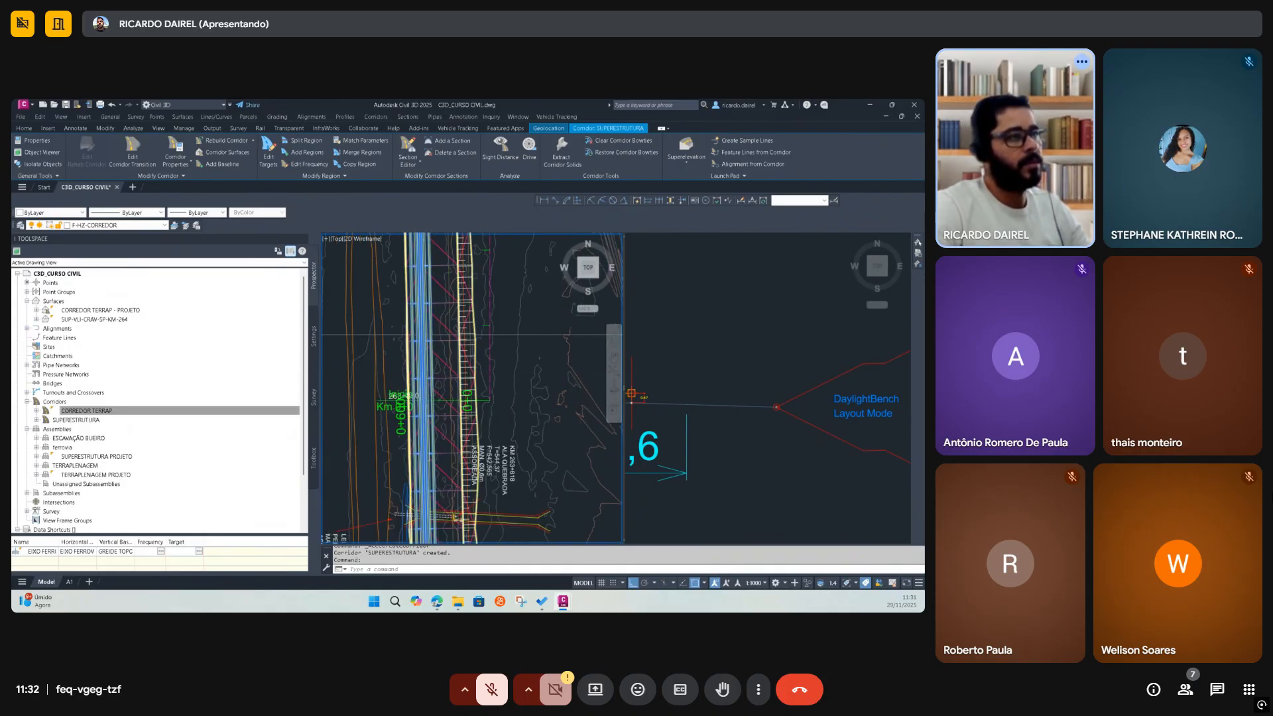
{"action": "scroll", "coordinate": [468, 375], "scroll_direction": "up", "scroll_amount": 2}
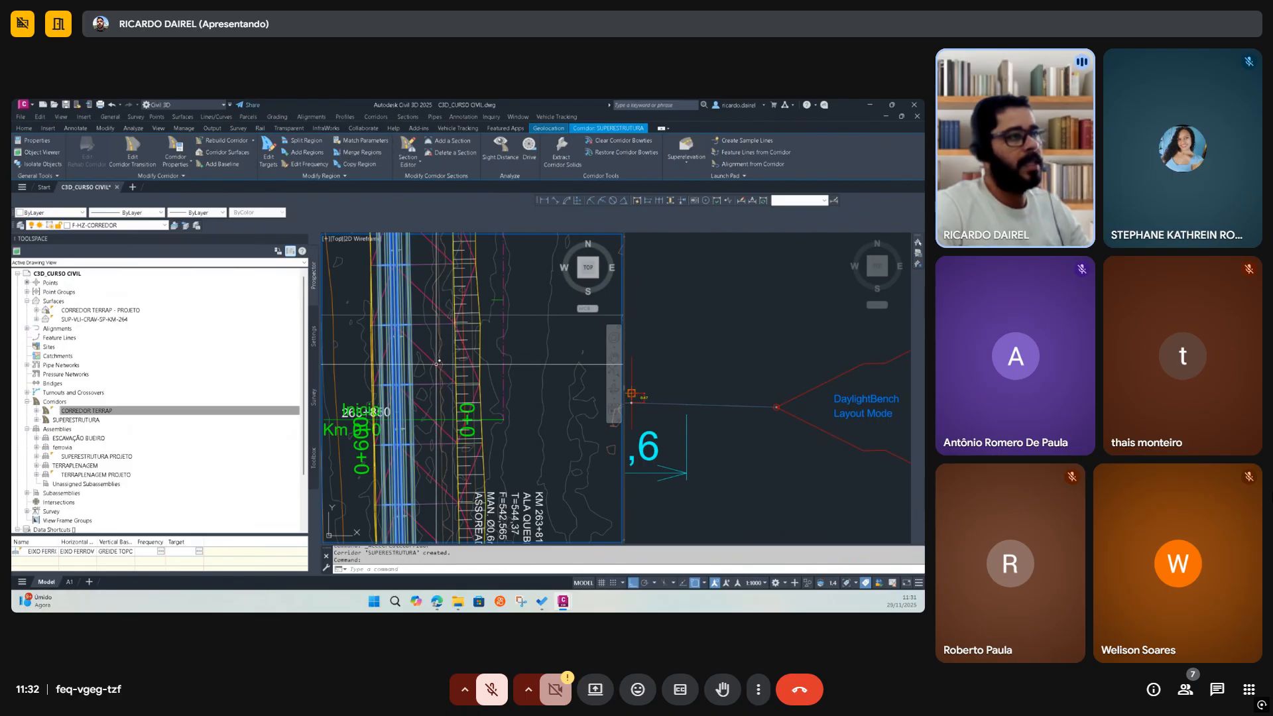
{"action": "key", "text": "Escape"}
{"action": "left_click", "coordinate": [406, 352]}
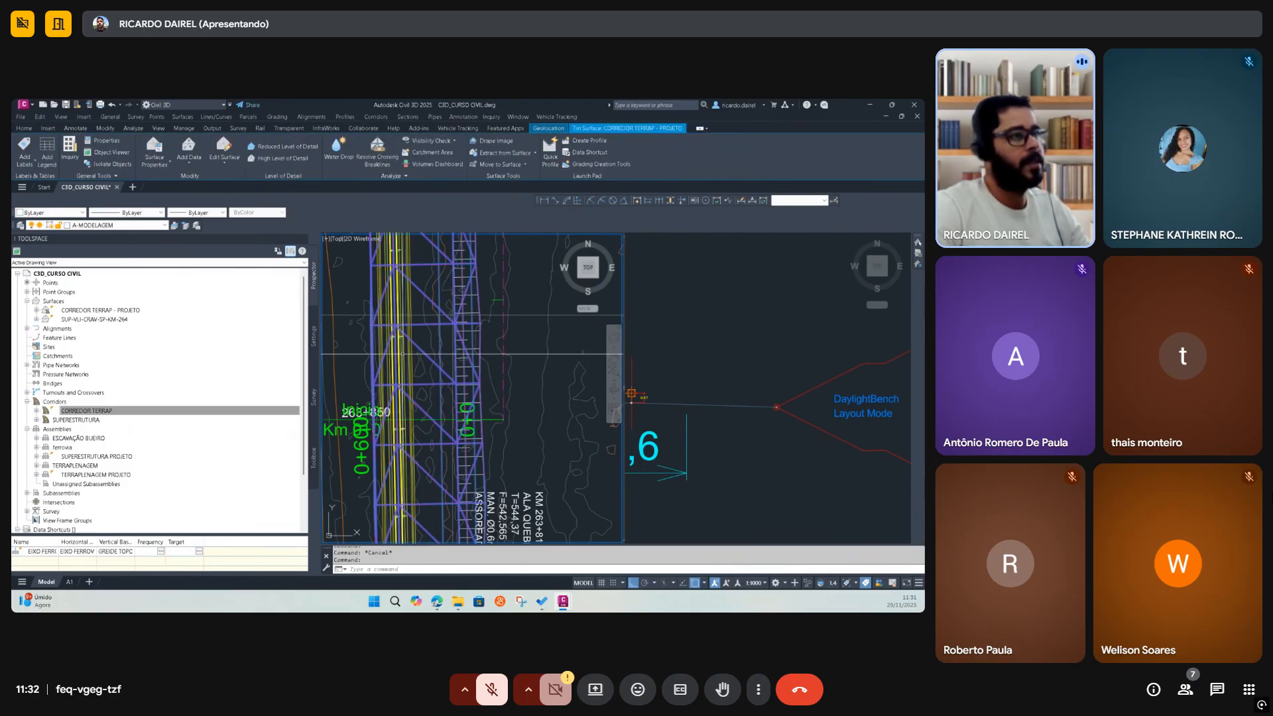
{"action": "key", "text": "Escape"}
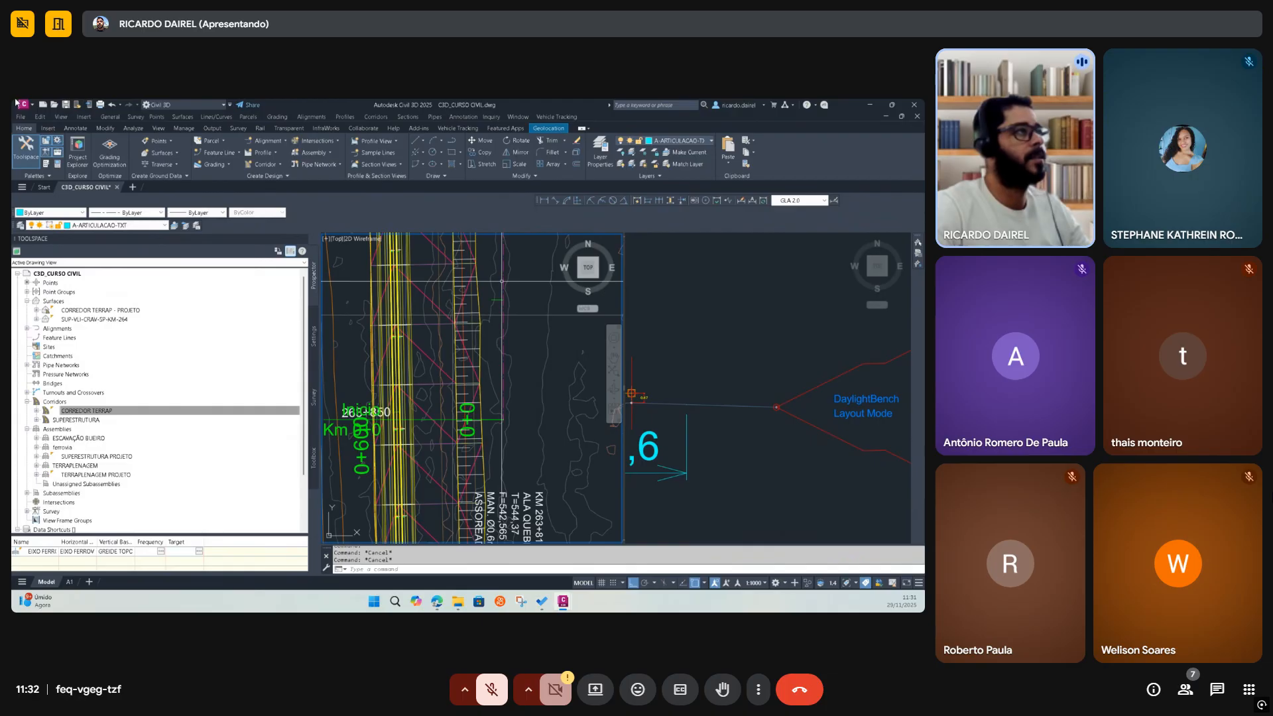
{"action": "left_click", "coordinate": [65, 105]}
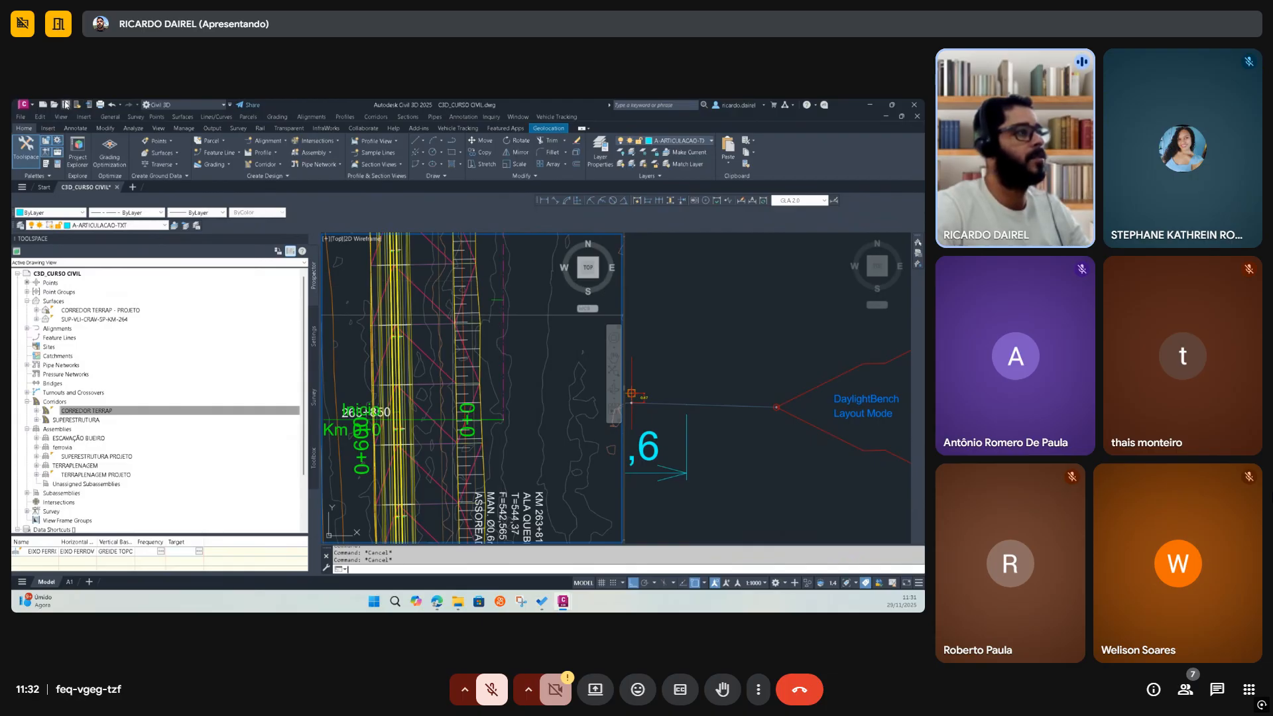
{"action": "left_click", "coordinate": [417, 345]}
{"action": "left_click", "coordinate": [410, 345]}
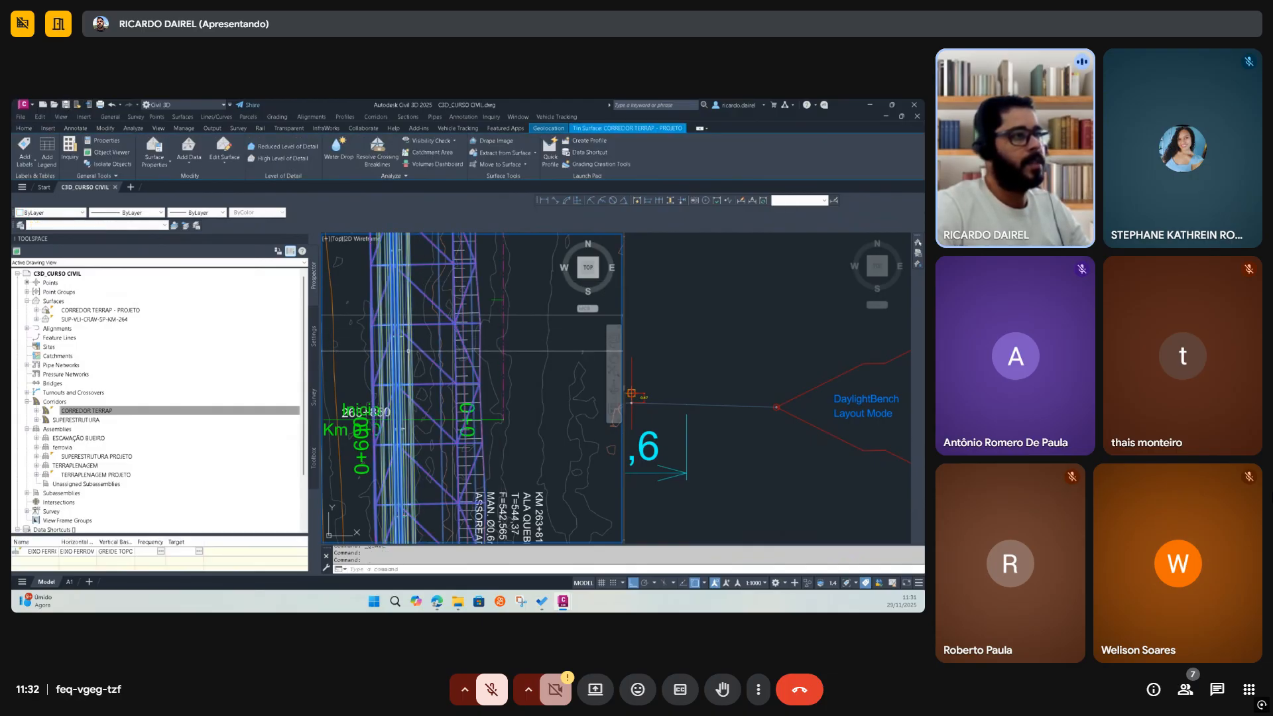
{"action": "key", "text": "Escape"}
{"action": "left_click", "coordinate": [405, 351]}
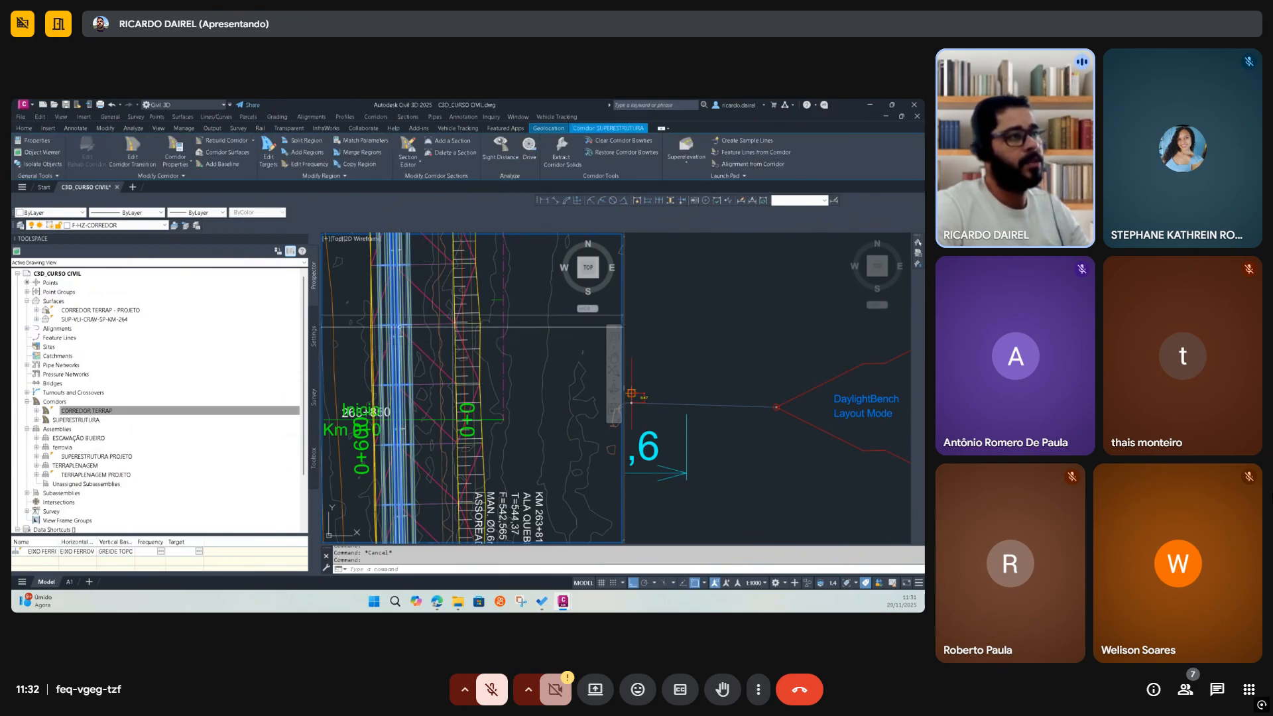
{"action": "key", "text": "Escape"}
Open the earthwork surface and the SUPERESTRUTURA corridor together in the Object Viewer and maximize the viewer
{"action": "left_click", "coordinate": [421, 350]}
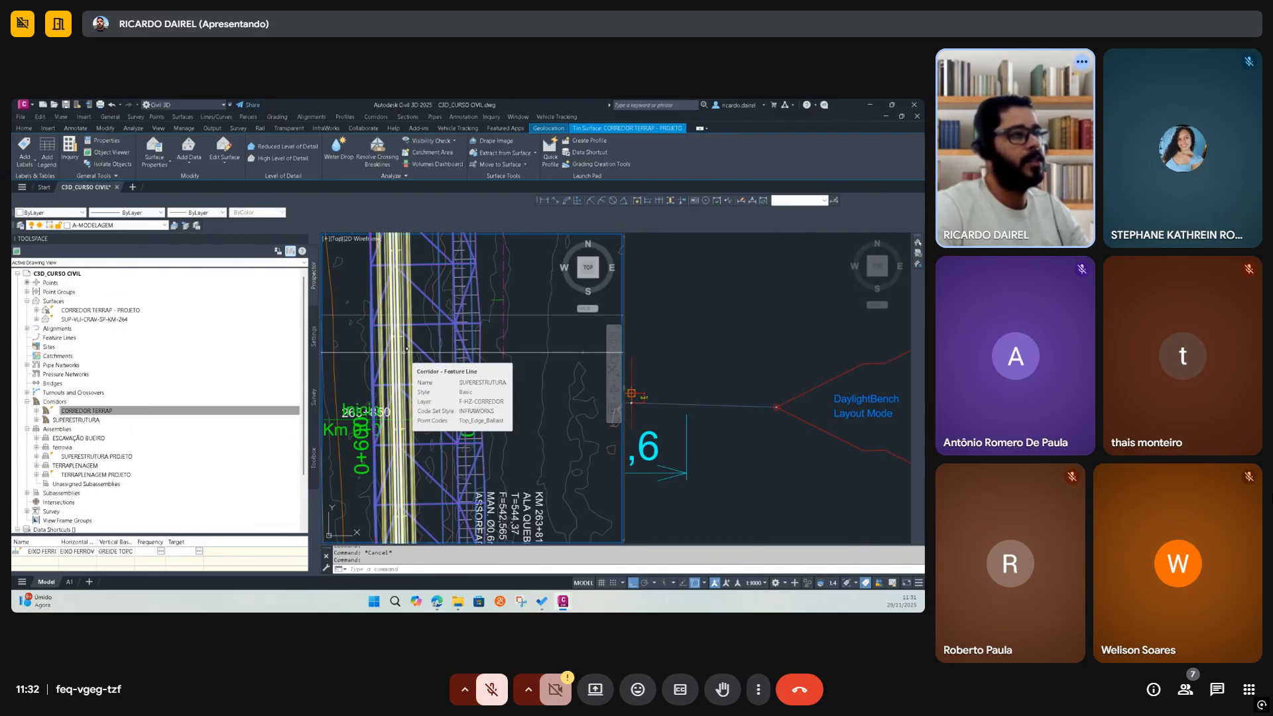
{"action": "left_click", "coordinate": [404, 352]}
{"action": "right_click", "coordinate": [373, 335]}
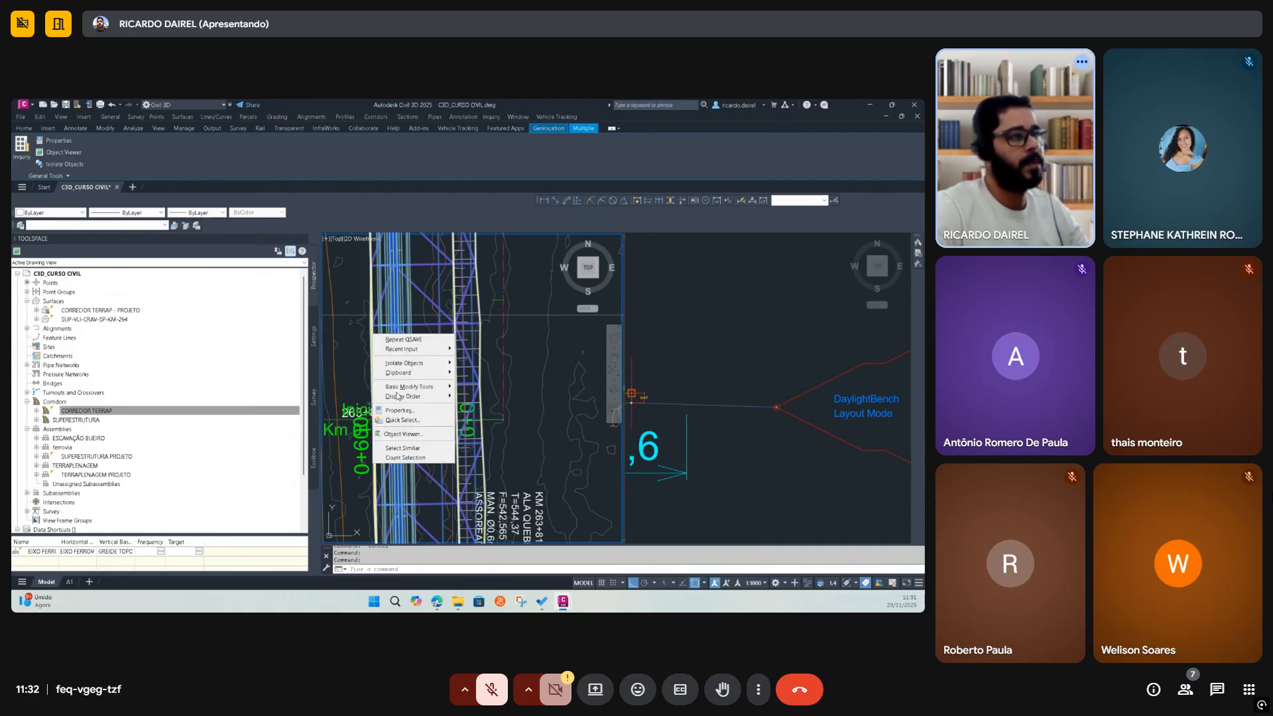
{"action": "left_click", "coordinate": [402, 434]}
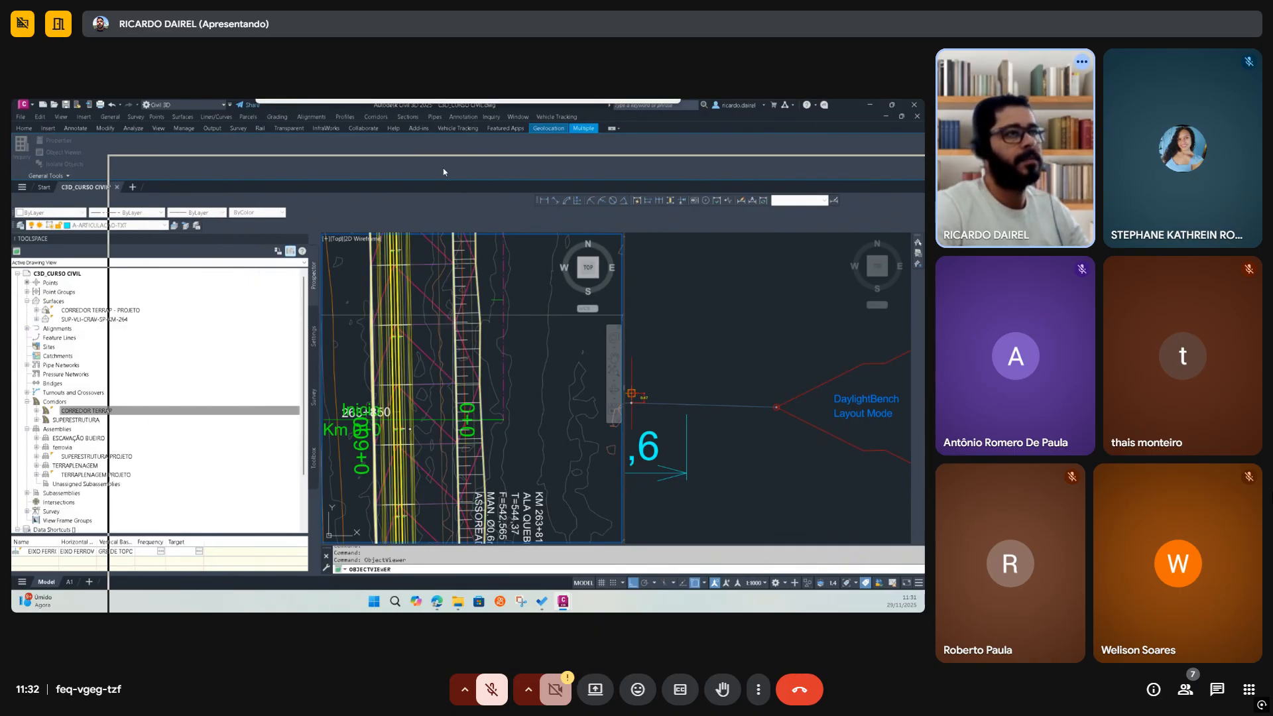
{"action": "left_click", "coordinate": [866, 166]}
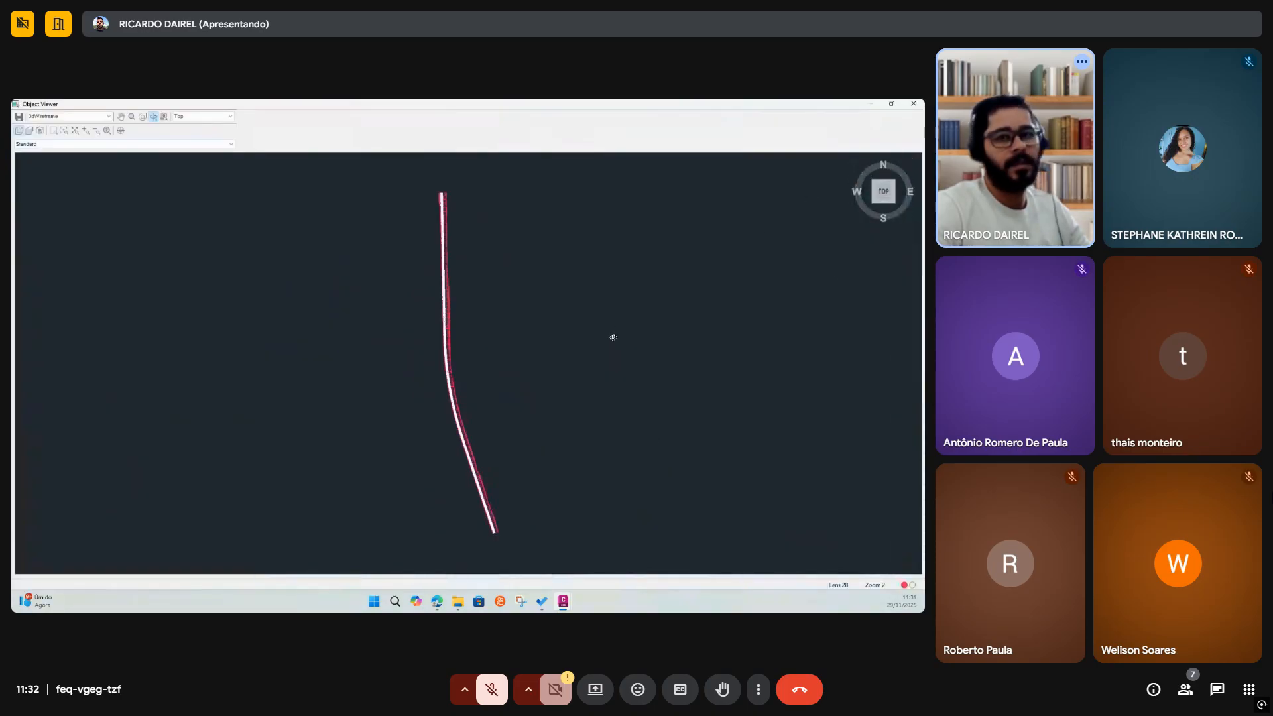
Examine the superstructure corridor over the earthwork surface in wireframe, from plan to an oblique view along the curve
{"action": "scroll", "coordinate": [455, 376], "scroll_direction": "up", "scroll_amount": 3}
{"action": "scroll", "coordinate": [360, 449], "scroll_direction": "up", "scroll_amount": 4}
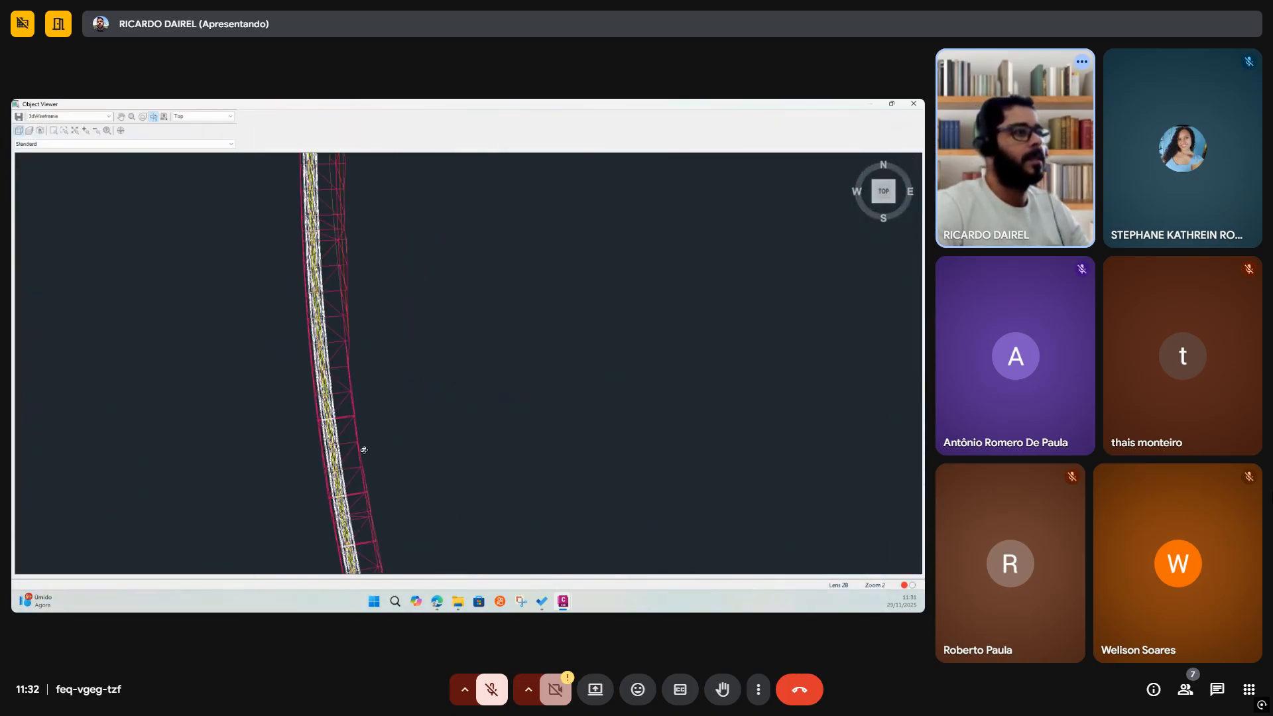
{"action": "left_click_drag", "start_coordinate": [386, 460], "coordinate": [390, 270]}
{"action": "scroll", "coordinate": [510, 337], "scroll_direction": "down", "scroll_amount": 3}
{"action": "scroll", "coordinate": [451, 304], "scroll_direction": "up", "scroll_amount": 5}
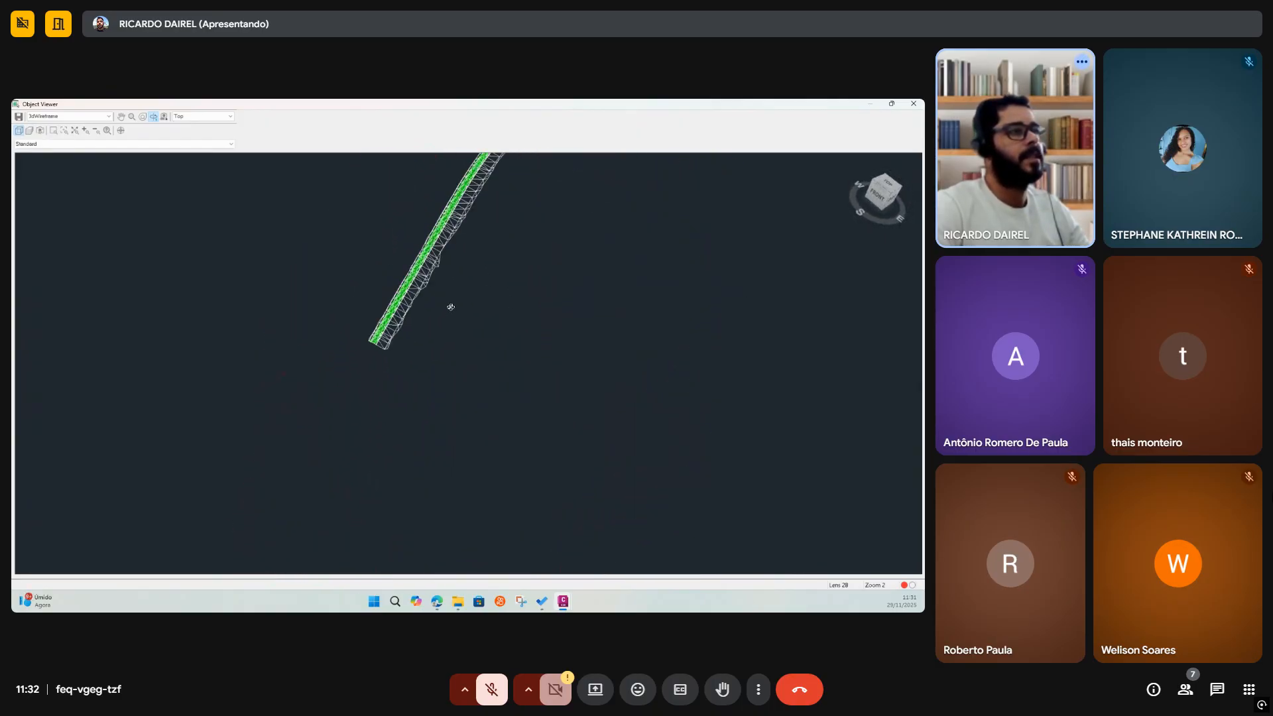
{"action": "middle_click_drag", "start_coordinate": [427, 369], "coordinate": [517, 475]}
{"action": "left_click_drag", "start_coordinate": [517, 475], "coordinate": [611, 290]}
{"action": "middle_click_drag", "start_coordinate": [610, 290], "coordinate": [449, 404]}
{"action": "middle_click_drag", "start_coordinate": [560, 353], "coordinate": [464, 381]}
{"action": "middle_click_drag", "start_coordinate": [399, 424], "coordinate": [475, 346]}
{"action": "scroll", "coordinate": [475, 347], "scroll_direction": "up", "scroll_amount": 2}
{"action": "middle_click_drag", "start_coordinate": [404, 405], "coordinate": [449, 361]}
{"action": "left_click_drag", "start_coordinate": [450, 362], "coordinate": [526, 298]}
{"action": "middle_click_drag", "start_coordinate": [526, 248], "coordinate": [487, 364]}
{"action": "left_click_drag", "start_coordinate": [719, 311], "coordinate": [719, 296]}
{"action": "middle_click_drag", "start_coordinate": [677, 290], "coordinate": [492, 345]}
{"action": "left_click_drag", "start_coordinate": [656, 301], "coordinate": [704, 324]}
Display the combined model in the Realistic visual style and inspect the track and ballast along the curve
{"action": "left_click", "coordinate": [109, 116]}
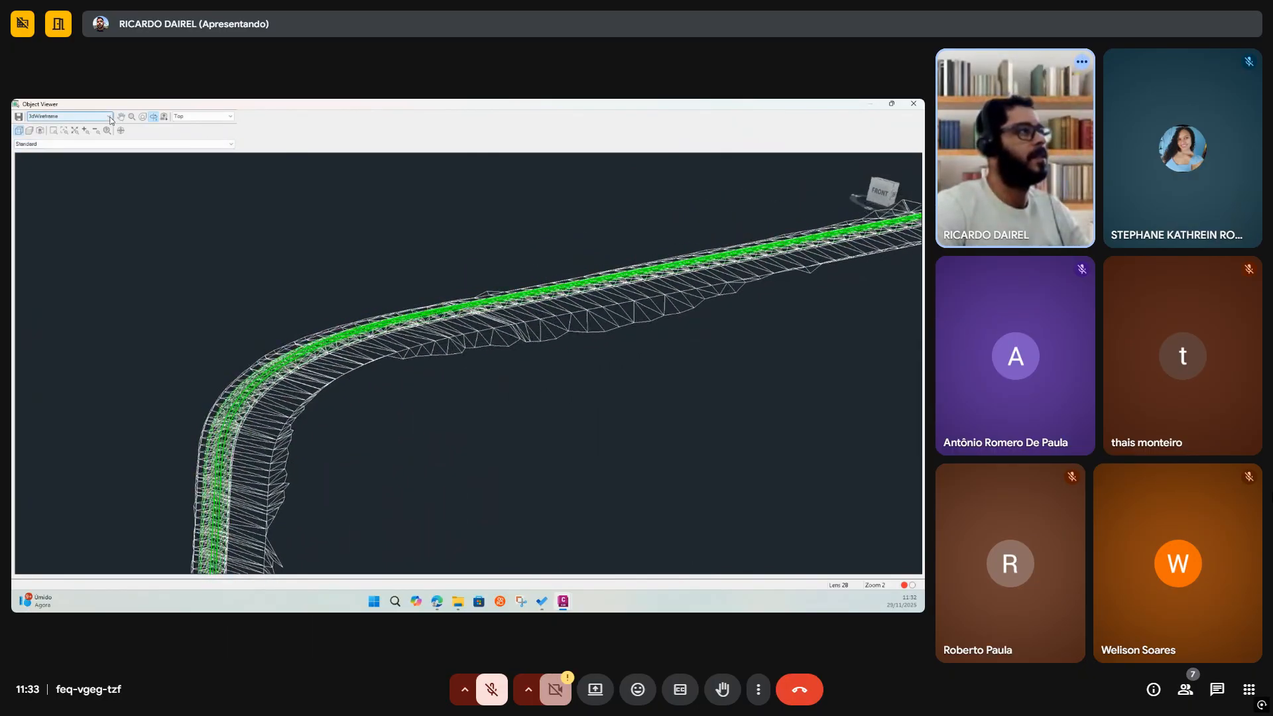
{"action": "left_click", "coordinate": [44, 149]}
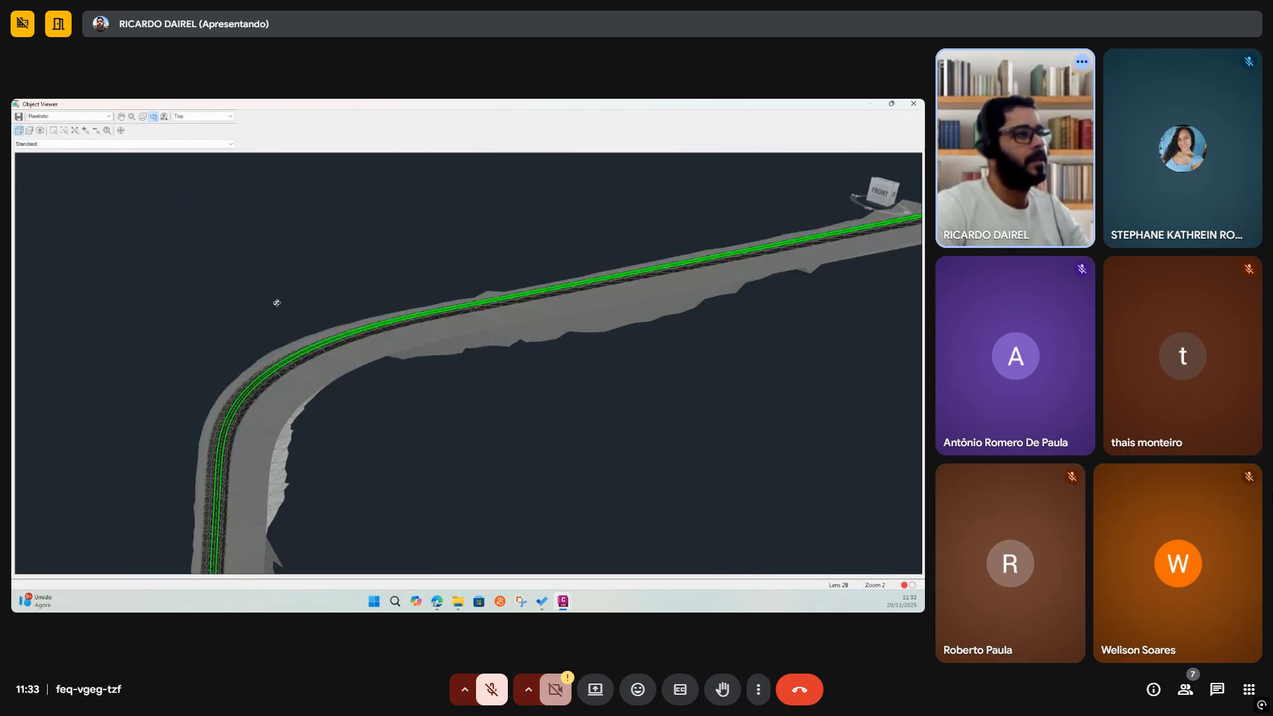
{"action": "left_click_drag", "start_coordinate": [296, 400], "coordinate": [510, 287]}
{"action": "left_click_drag", "start_coordinate": [349, 364], "coordinate": [387, 383]}
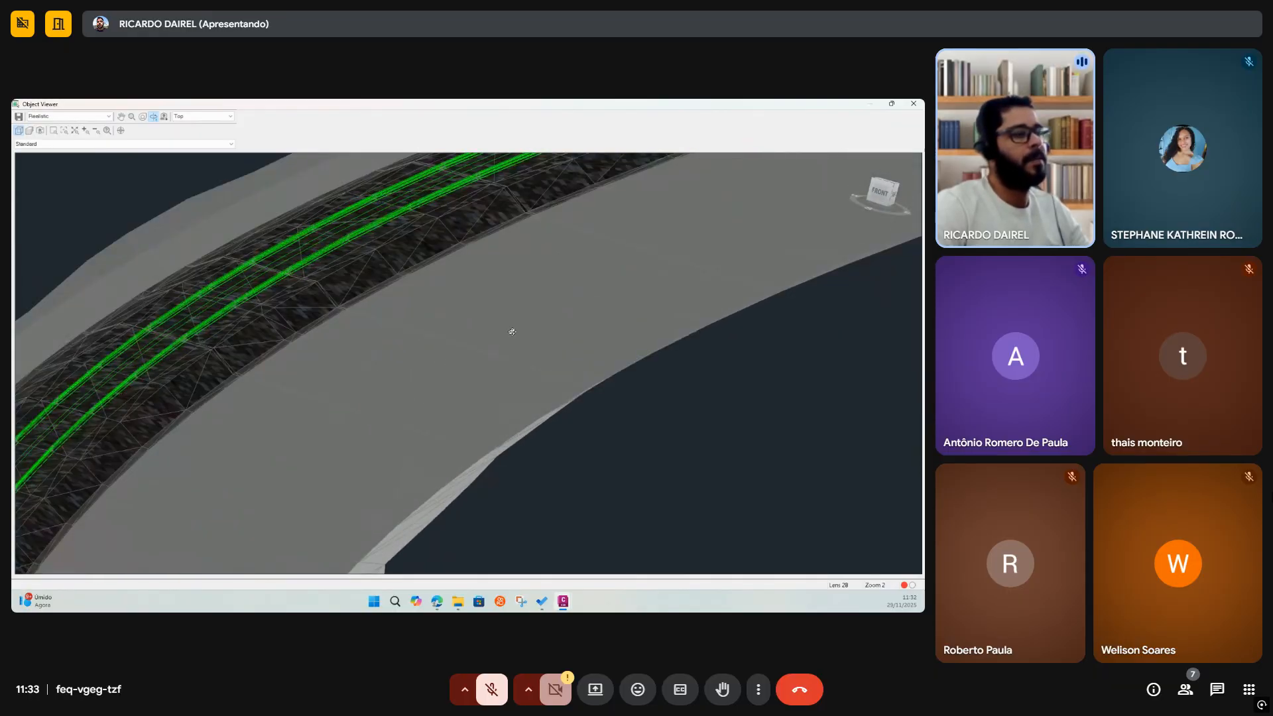
{"action": "left_click_drag", "start_coordinate": [491, 335], "coordinate": [406, 339]}
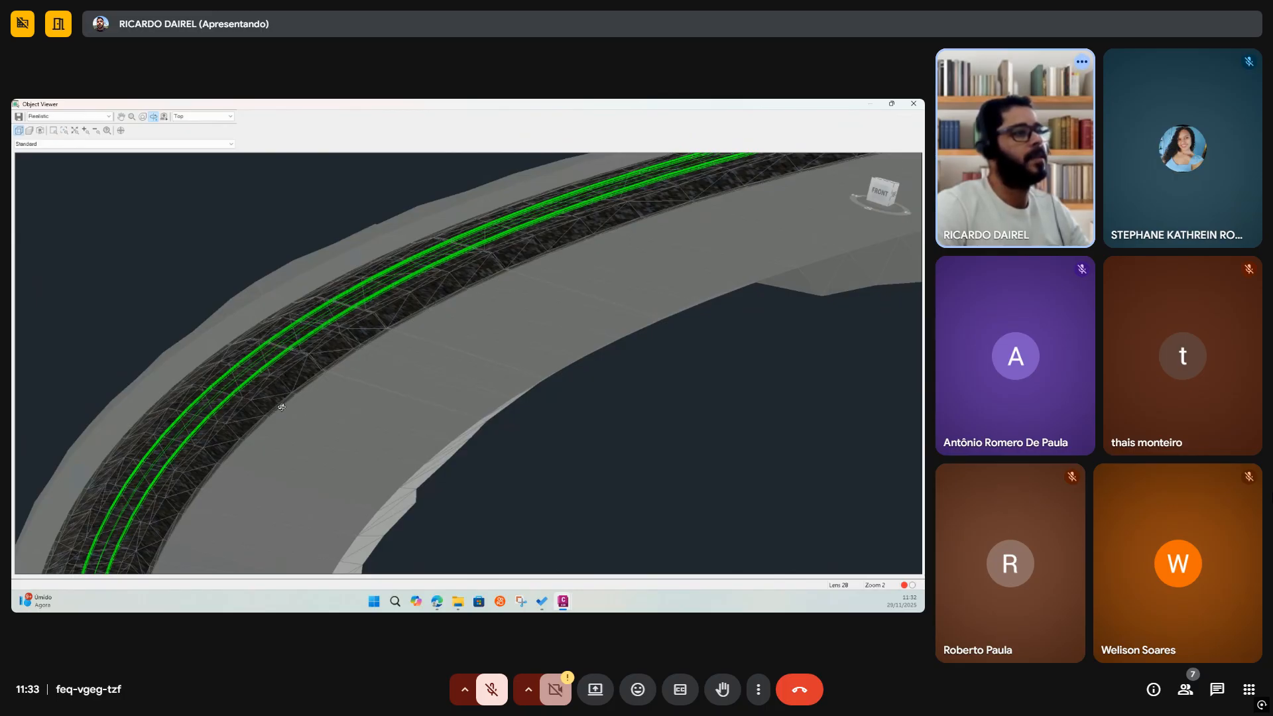
{"action": "left_click_drag", "start_coordinate": [338, 384], "coordinate": [470, 422]}
{"action": "left_click_drag", "start_coordinate": [489, 349], "coordinate": [469, 401]}
{"action": "scroll", "coordinate": [465, 401], "scroll_direction": "up", "scroll_amount": 2}
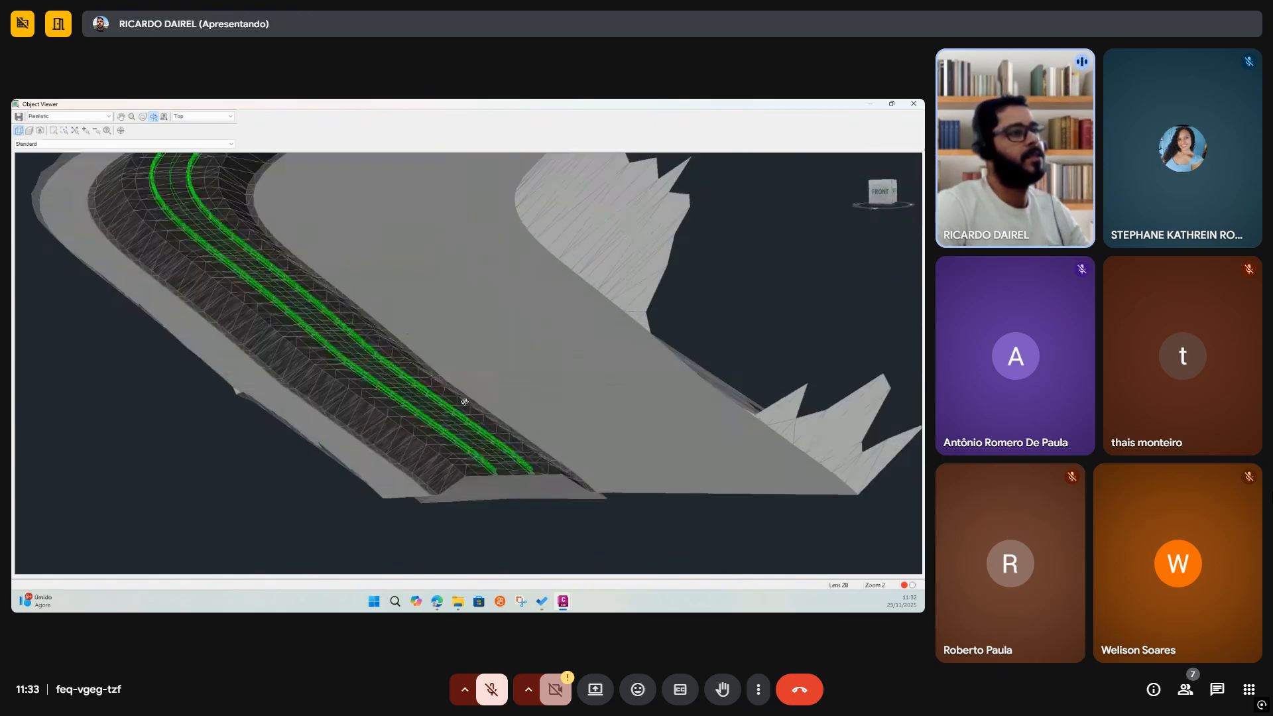
Examine how the ballast and sublayer meet the earthwork platform at the corridor's end section, and close the Object Viewer
{"action": "left_click_drag", "start_coordinate": [534, 476], "coordinate": [578, 360]}
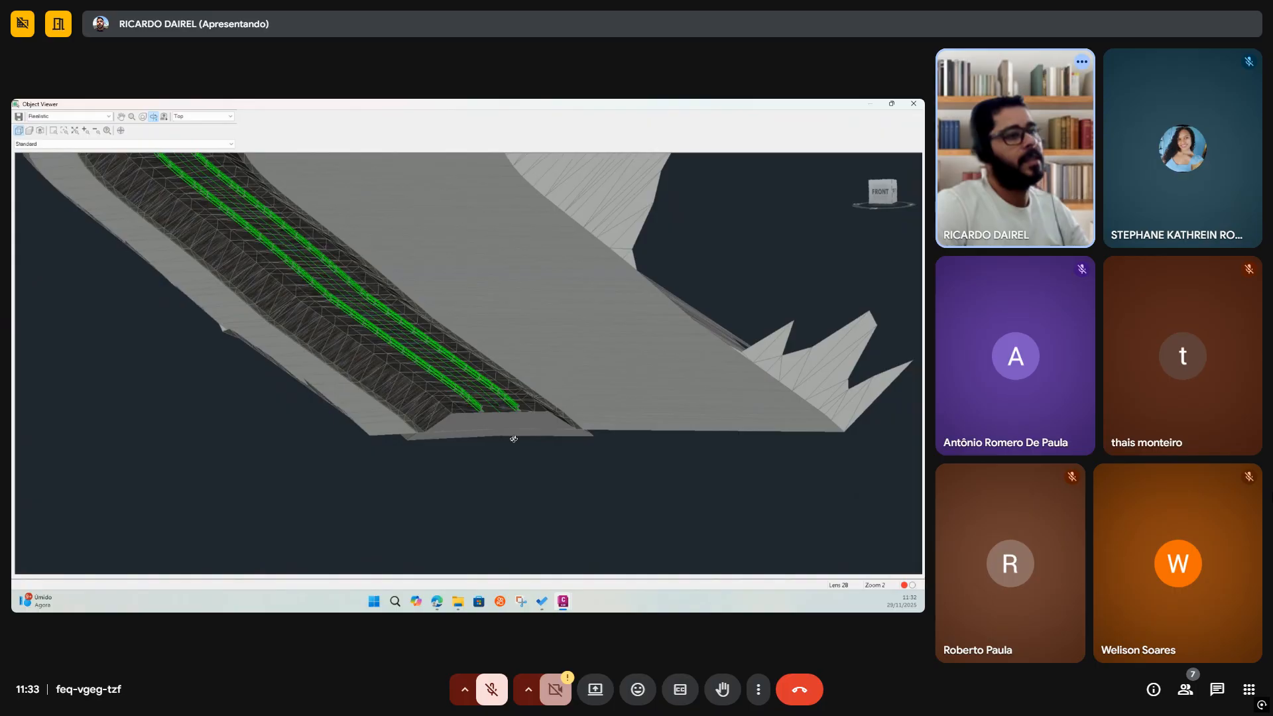
{"action": "scroll", "coordinate": [514, 439], "scroll_direction": "up", "scroll_amount": 2}
{"action": "left_click_drag", "start_coordinate": [534, 435], "coordinate": [484, 401]}
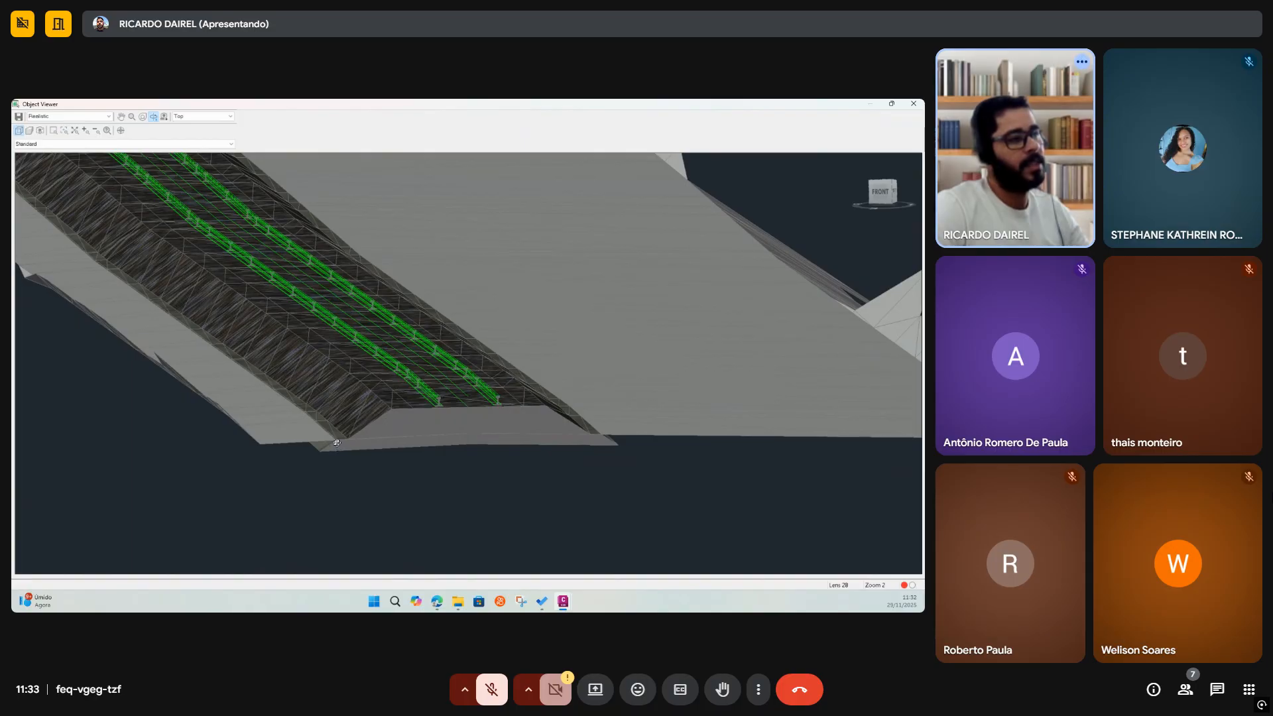
{"action": "left_click_drag", "start_coordinate": [653, 423], "coordinate": [433, 422]}
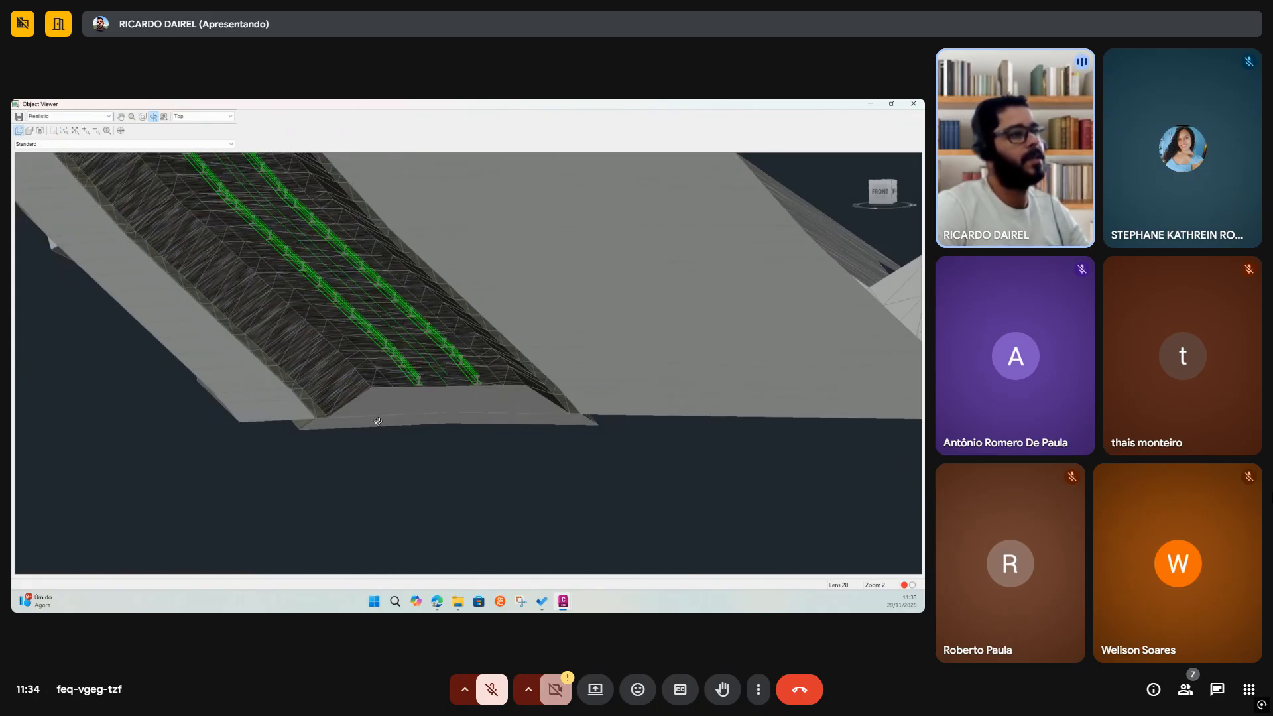
{"action": "left_click_drag", "start_coordinate": [378, 422], "coordinate": [289, 444]}
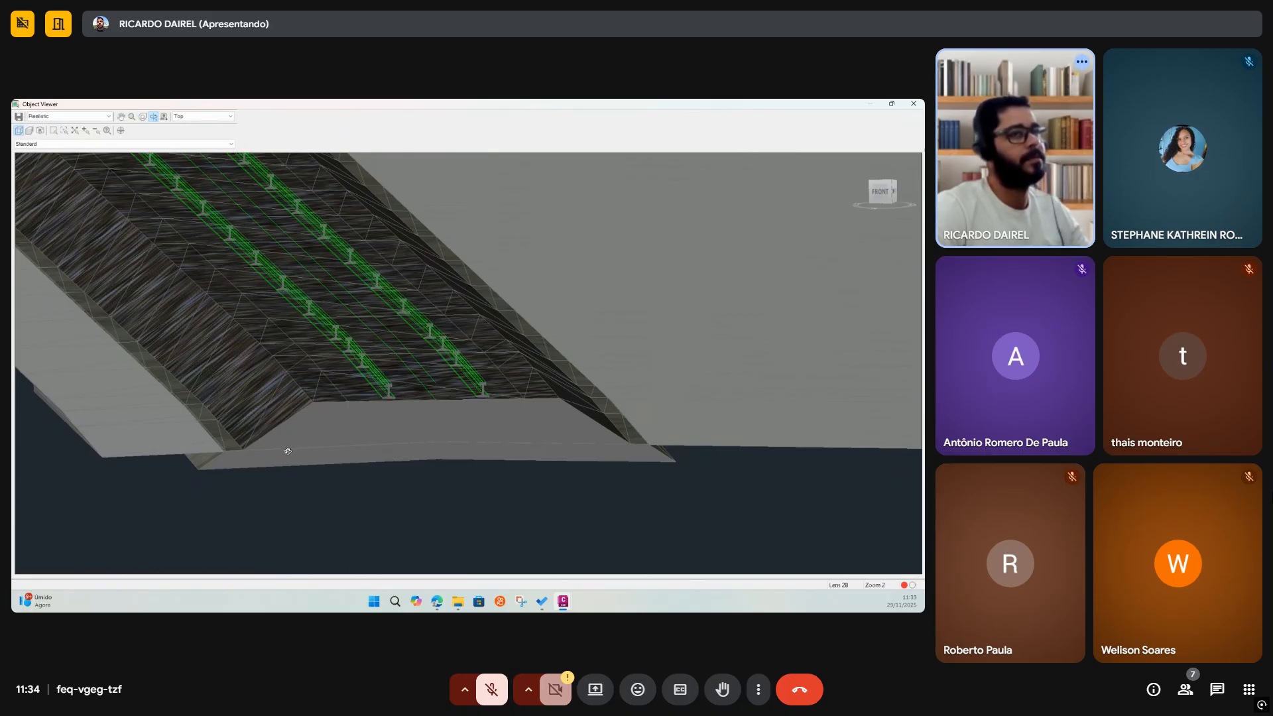
{"action": "key", "text": "Escape"}
Measure the superstructure assembly's vertical thickness at its centre, from the ballast top to the sublayer base, without keeping the dimension
{"action": "left_click", "coordinate": [714, 379]}
{"action": "scroll", "coordinate": [714, 379], "scroll_direction": "down", "scroll_amount": 2}
{"action": "scroll", "coordinate": [677, 384], "scroll_direction": "up", "scroll_amount": 3}
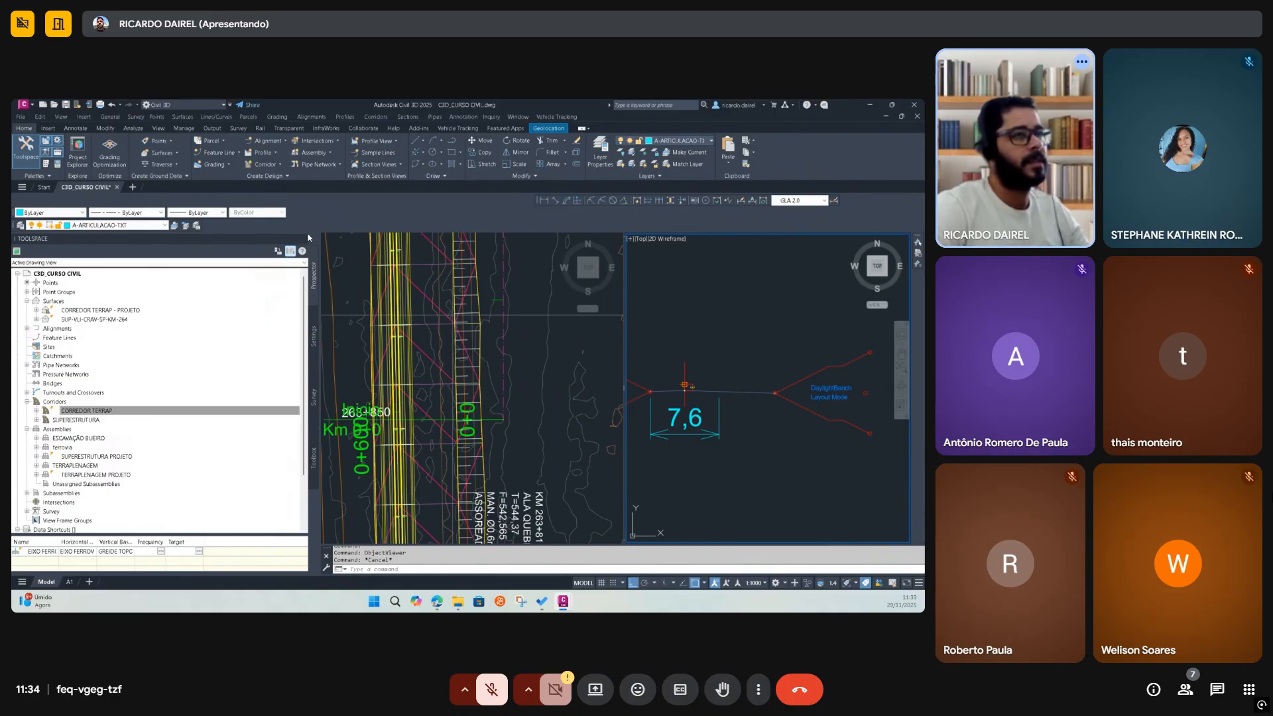
{"action": "scroll", "coordinate": [708, 419], "scroll_direction": "down", "scroll_amount": 3}
{"action": "scroll", "coordinate": [759, 415], "scroll_direction": "up", "scroll_amount": 2}
{"action": "scroll", "coordinate": [786, 408], "scroll_direction": "up", "scroll_amount": 5}
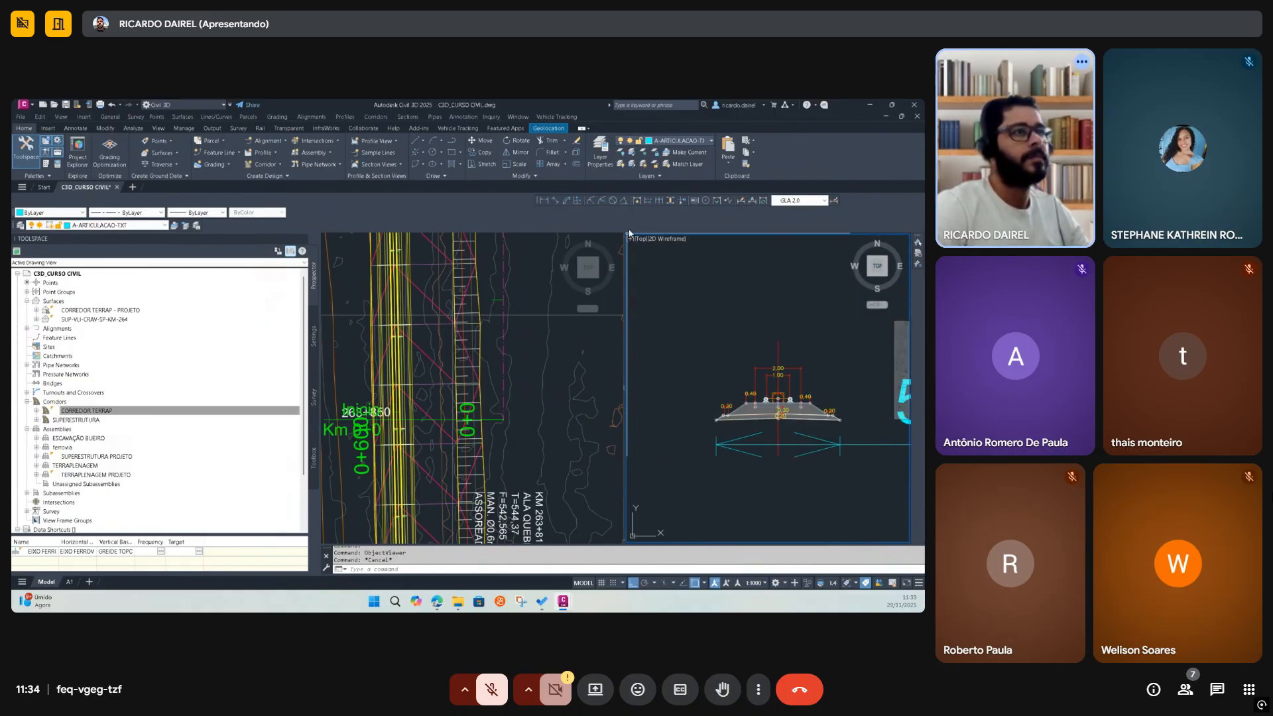
{"action": "left_click", "coordinate": [545, 201]}
{"action": "scroll", "coordinate": [766, 434], "scroll_direction": "up", "scroll_amount": 5}
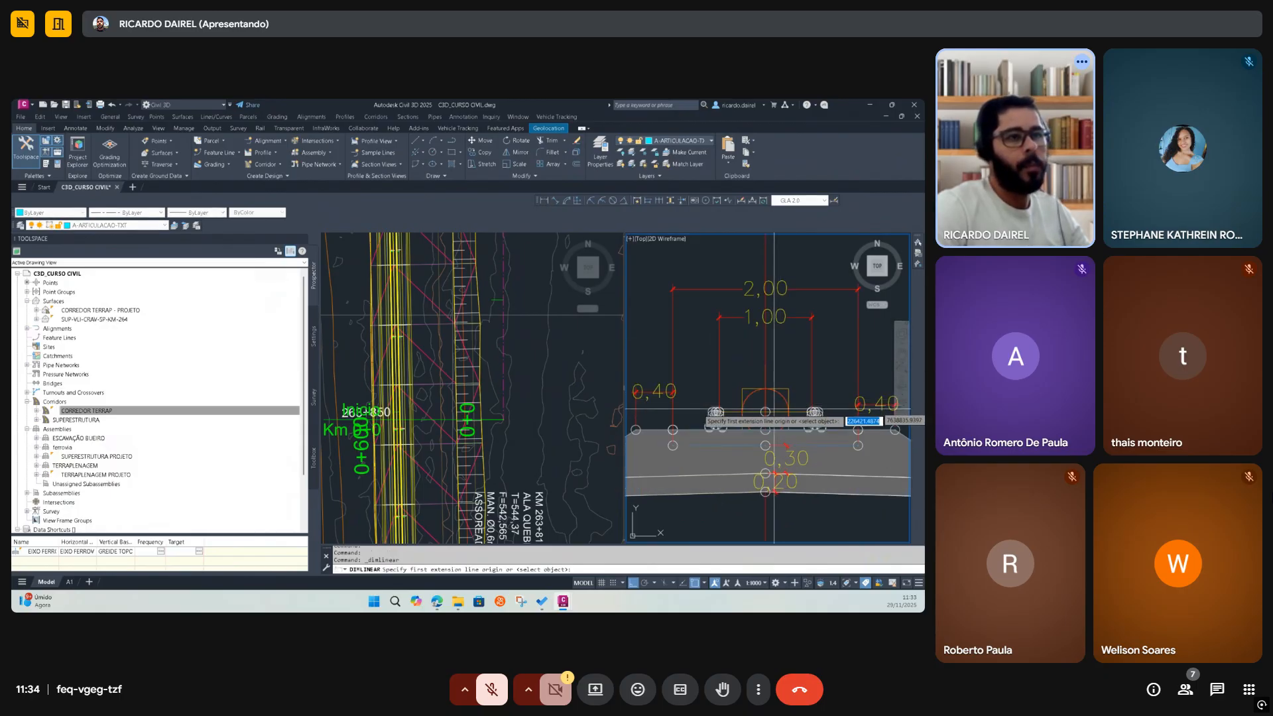
{"action": "left_click", "coordinate": [766, 428]}
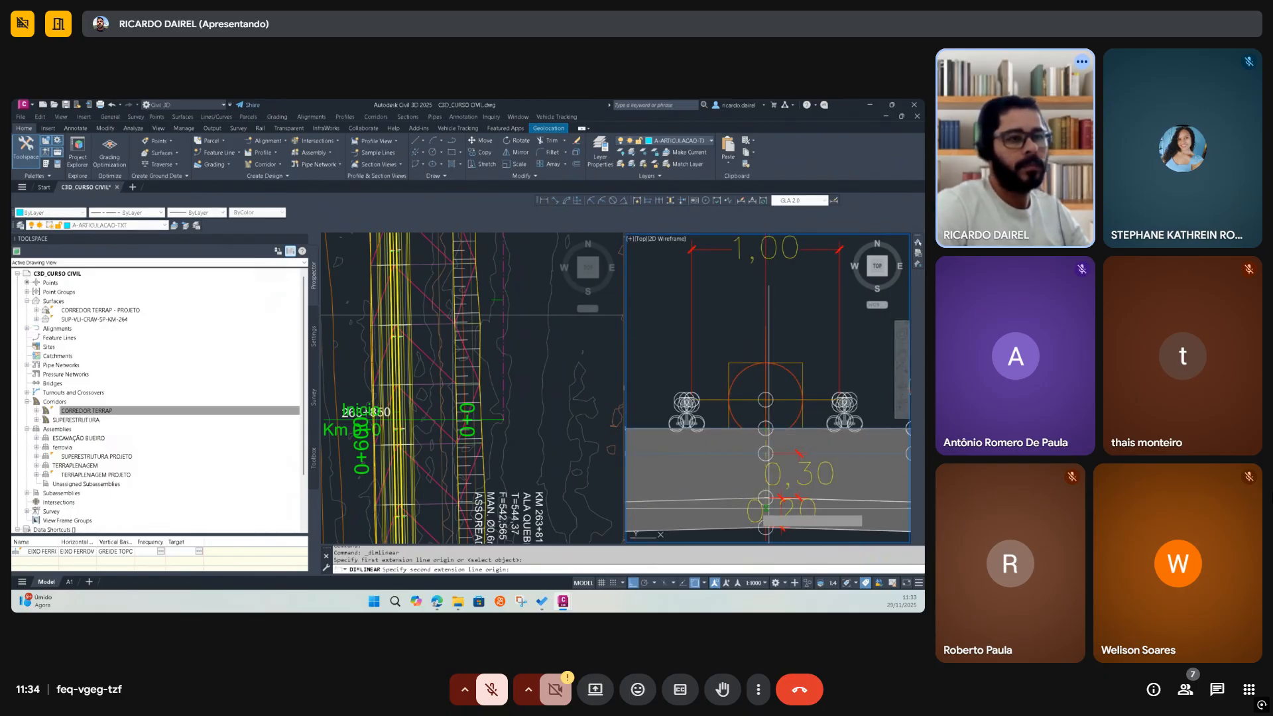
{"action": "left_click", "coordinate": [766, 527]}
{"action": "scroll", "coordinate": [730, 479], "scroll_direction": "down", "scroll_amount": 5}
{"action": "scroll", "coordinate": [731, 489], "scroll_direction": "down", "scroll_amount": 3}
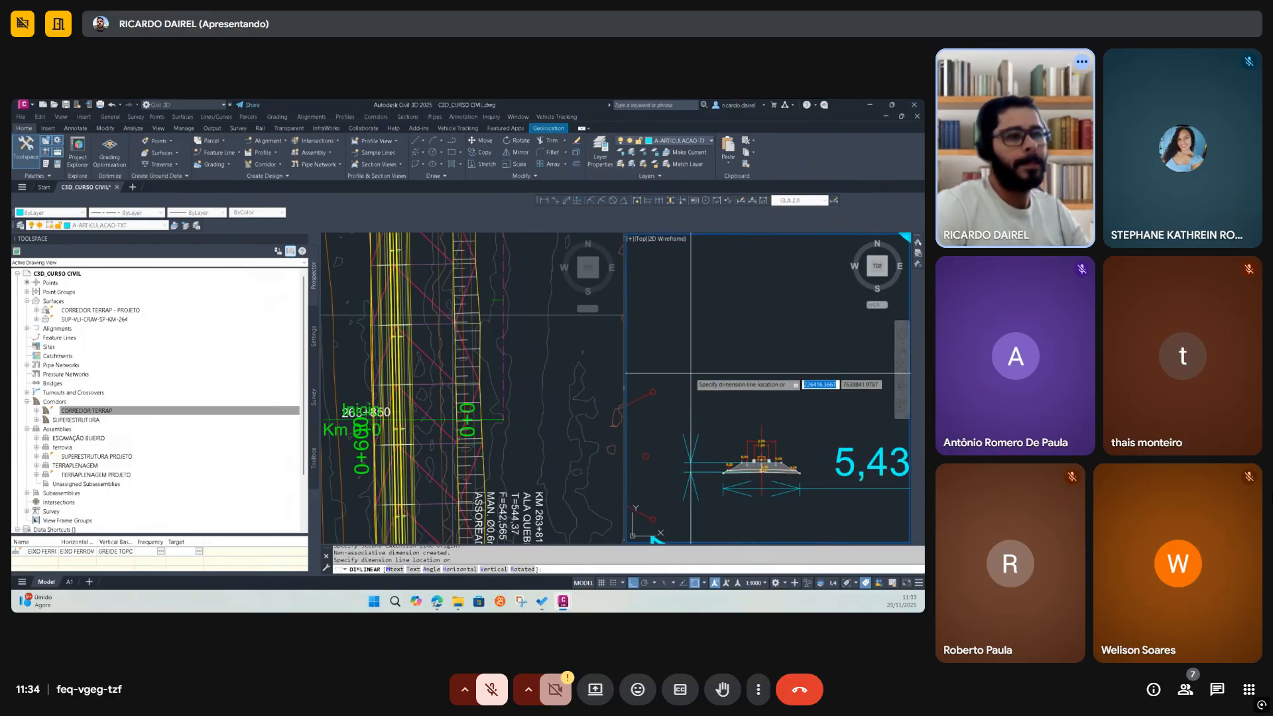
{"action": "scroll", "coordinate": [763, 411], "scroll_direction": "up", "scroll_amount": 5}
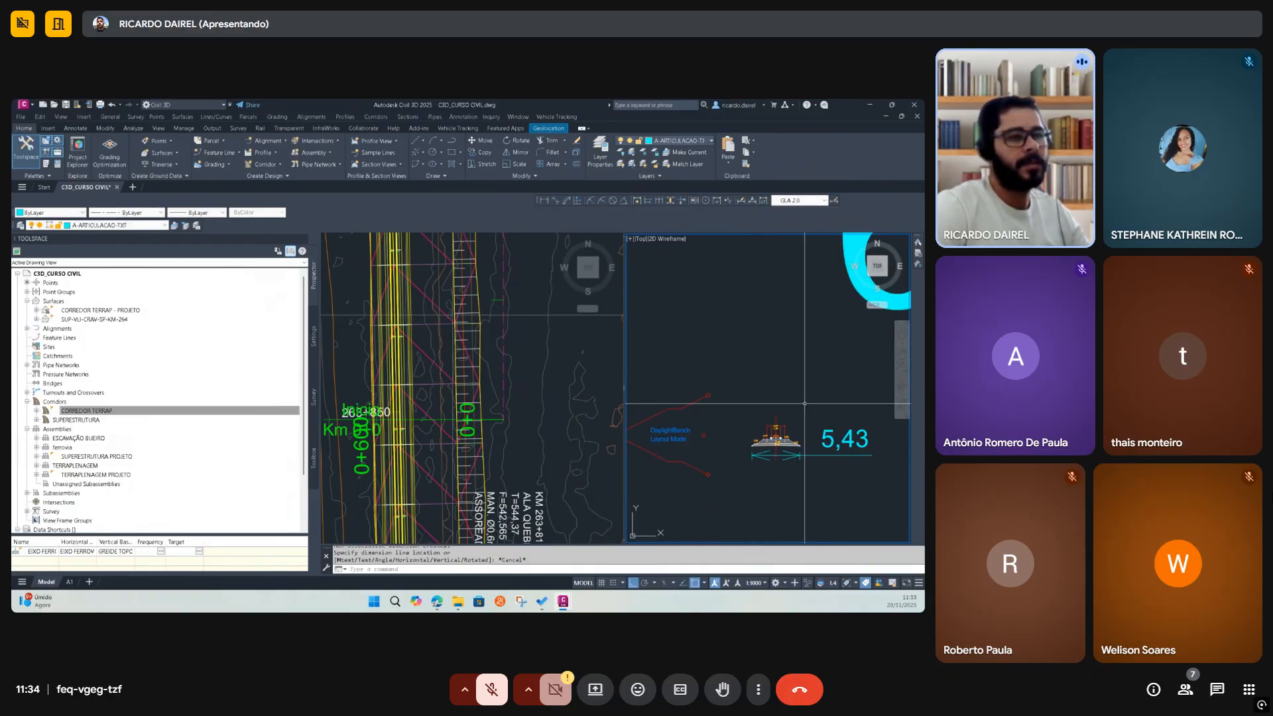
{"action": "key", "text": "Escape"}
Close the Toolspace and inspect the superstructure assembly's baseline marker against its rail subassembly
{"action": "scroll", "coordinate": [780, 437], "scroll_direction": "up", "scroll_amount": 2}
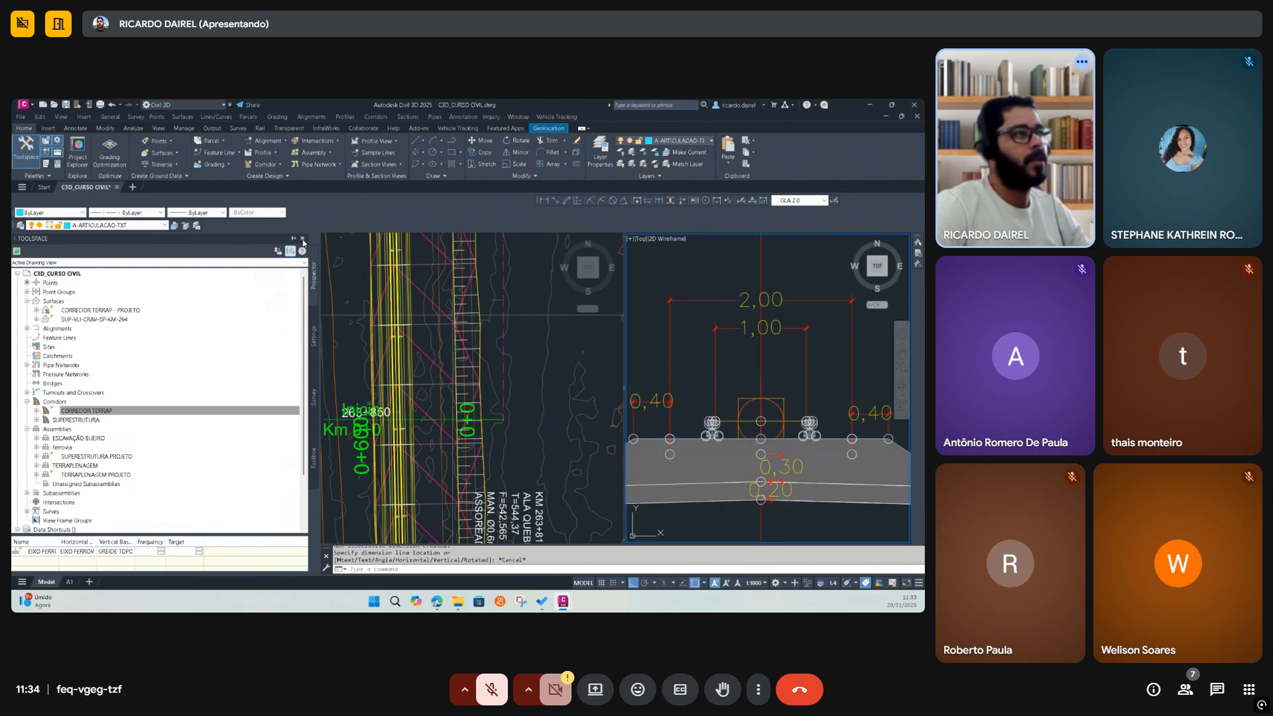
{"action": "left_click", "coordinate": [302, 239]}
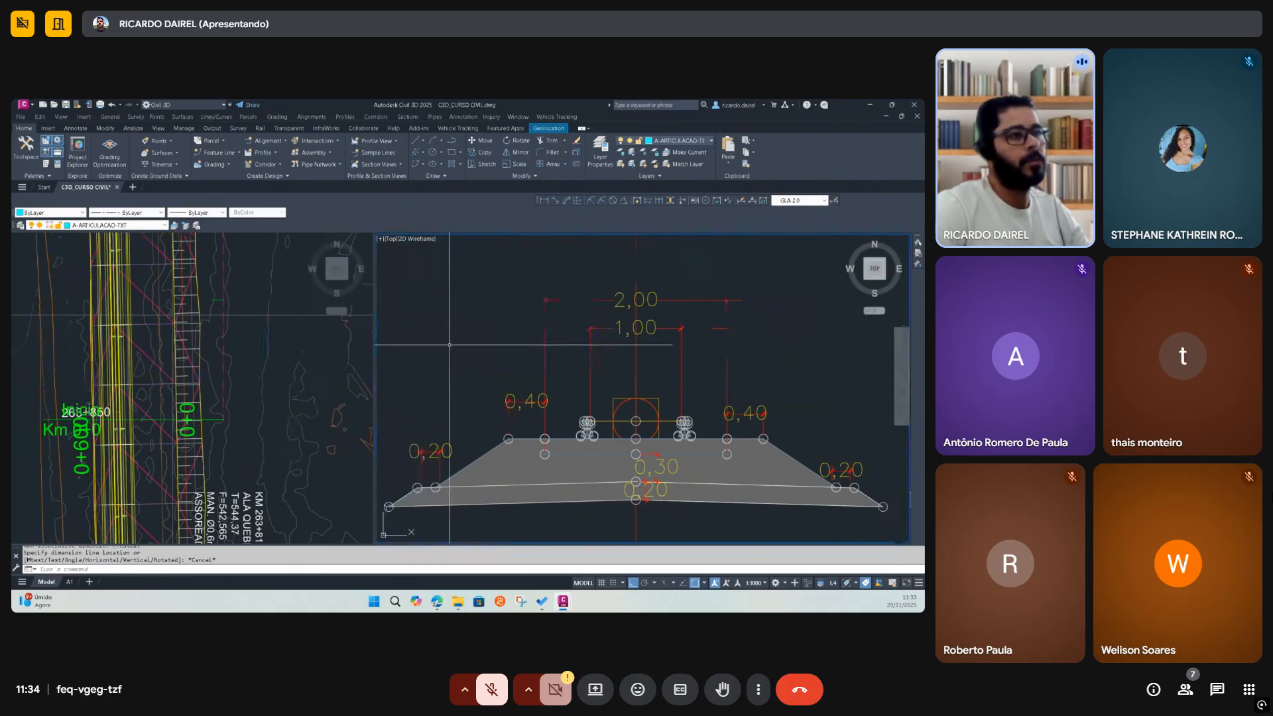
{"action": "scroll", "coordinate": [652, 437], "scroll_direction": "up", "scroll_amount": 3}
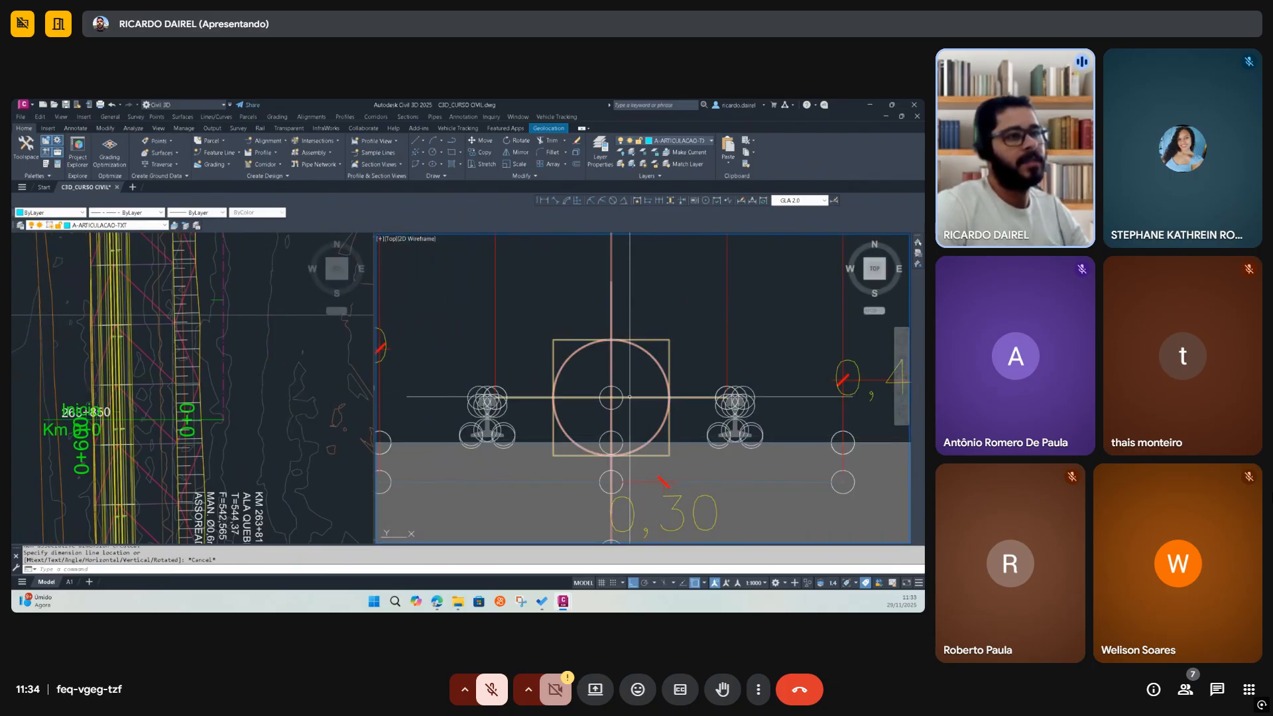
{"action": "left_click", "coordinate": [630, 397]}
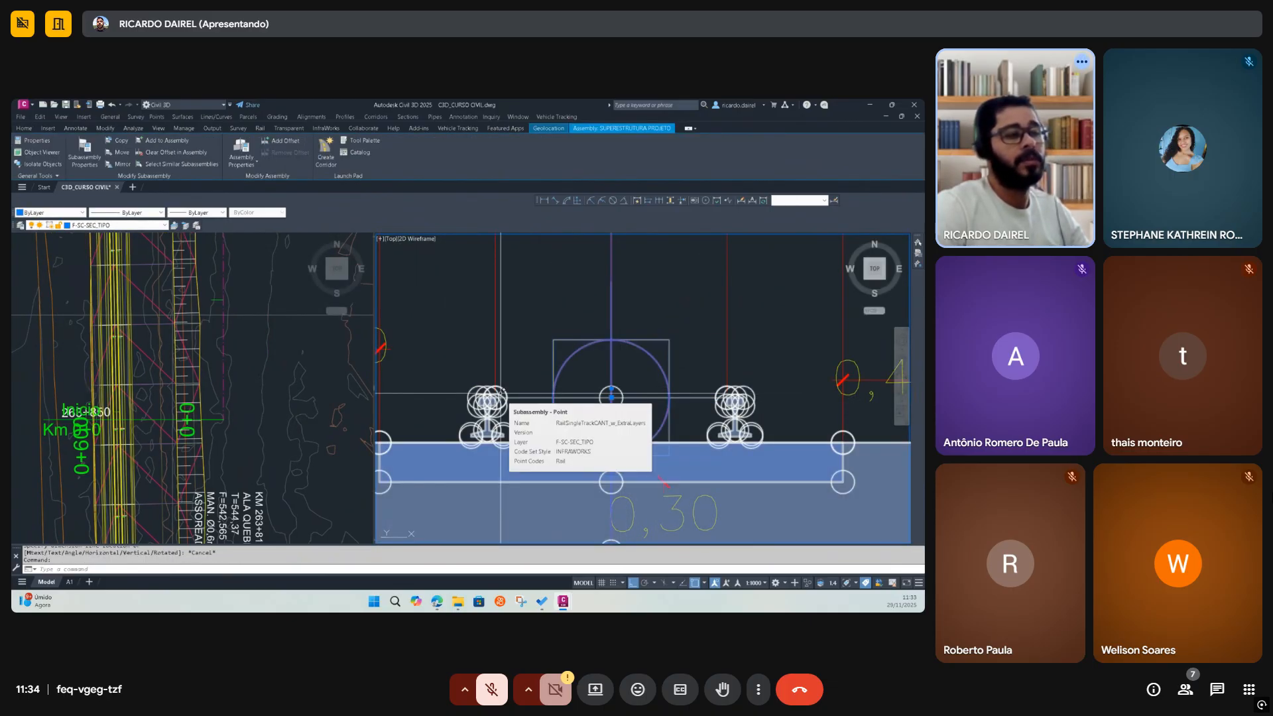
{"action": "scroll", "coordinate": [587, 397], "scroll_direction": "down", "scroll_amount": 4}
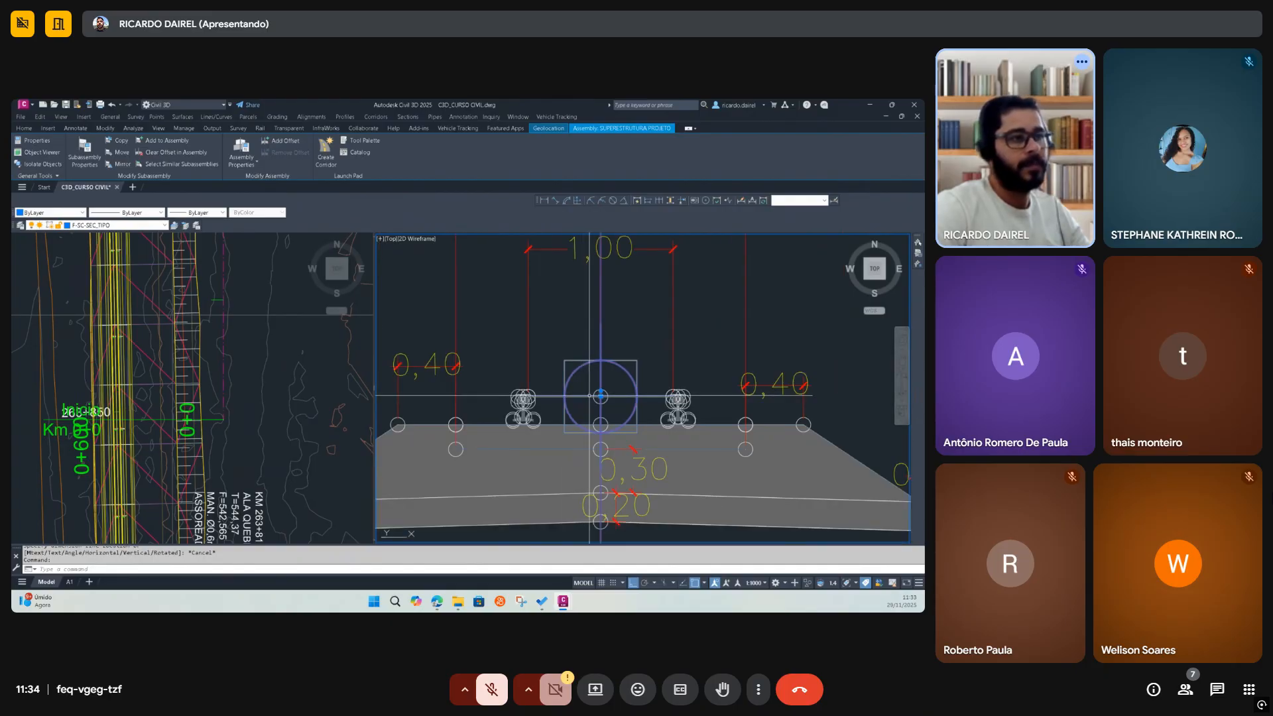
{"action": "key", "text": "Escape"}
Move the RailSingleTrackCANT_w_ExtraLayers subassembly up so the centre point of its ballast top sits on the assembly's baseline point
{"action": "left_click", "coordinate": [814, 423]}
{"action": "left_click", "coordinate": [621, 430]}
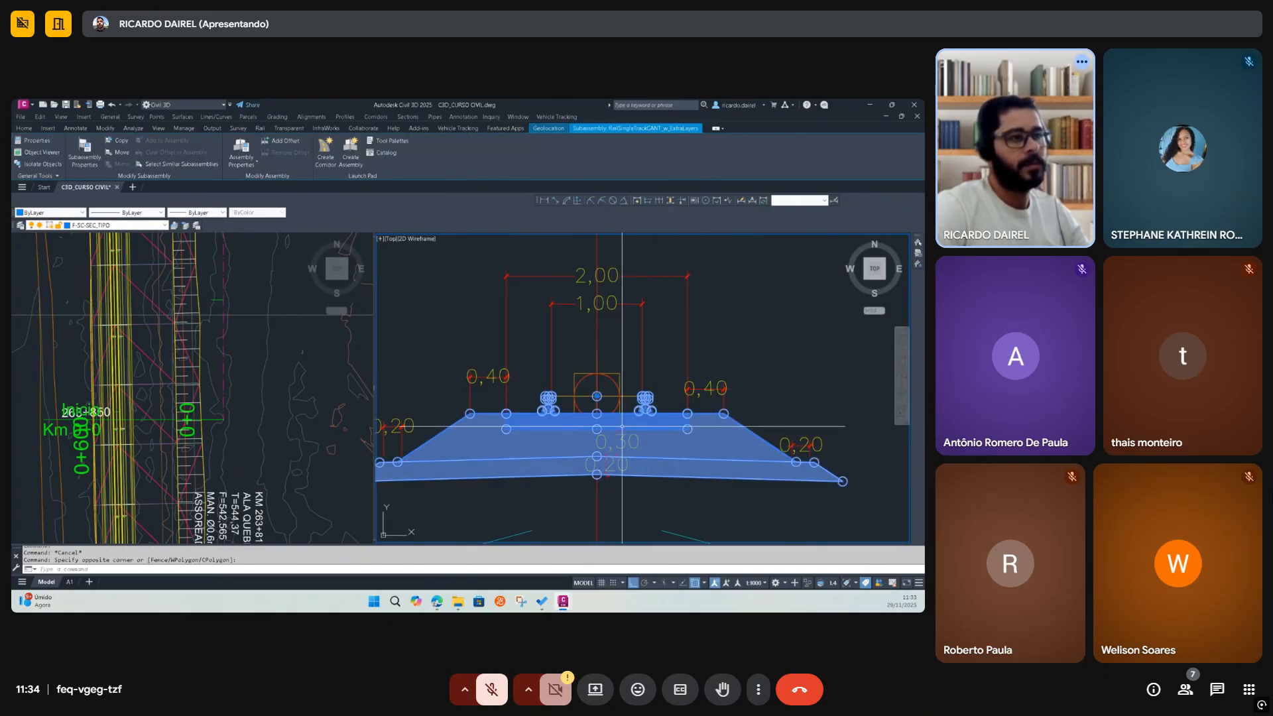
{"action": "scroll", "coordinate": [602, 423], "scroll_direction": "up", "scroll_amount": 2}
{"action": "type", "text": "m"}
{"action": "key", "text": "Return"}
{"action": "left_click", "coordinate": [589, 399]}
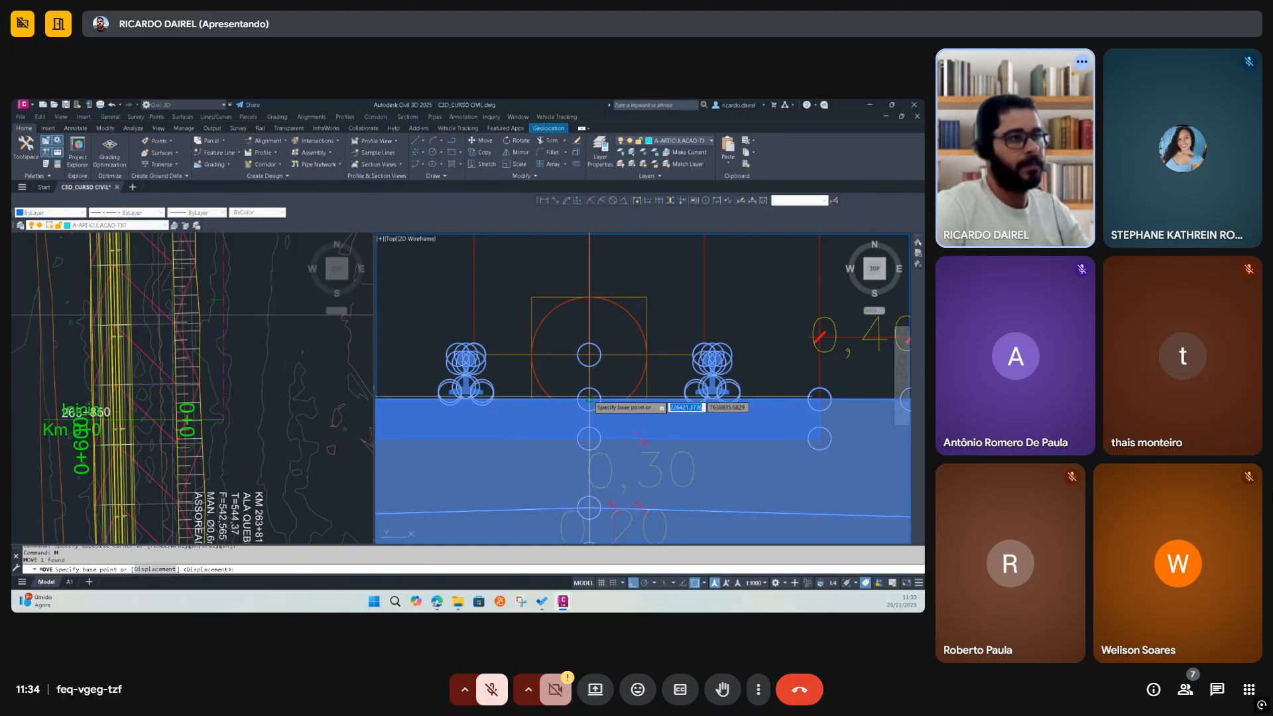
{"action": "left_click", "coordinate": [588, 354]}
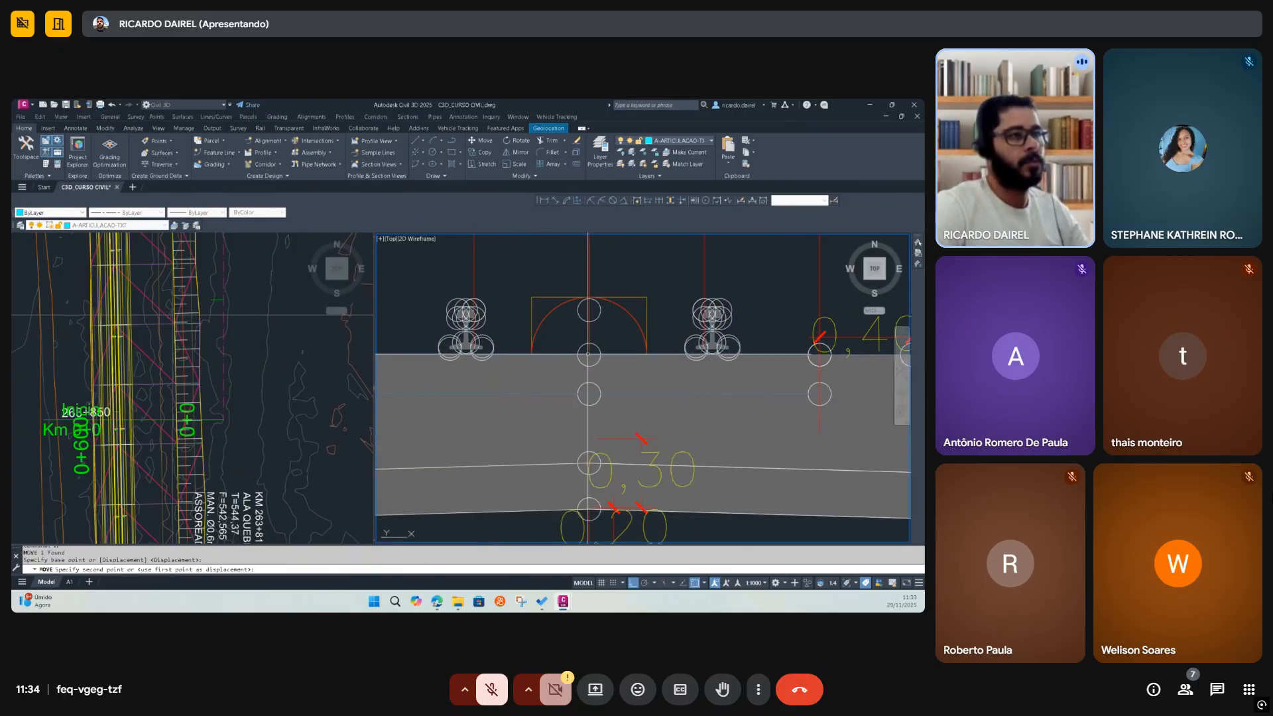
Compare the moved superstructure assembly with the earthwork assembly's vertical platform offset and the typical cut section drawing
{"action": "left_click", "coordinate": [636, 322]}
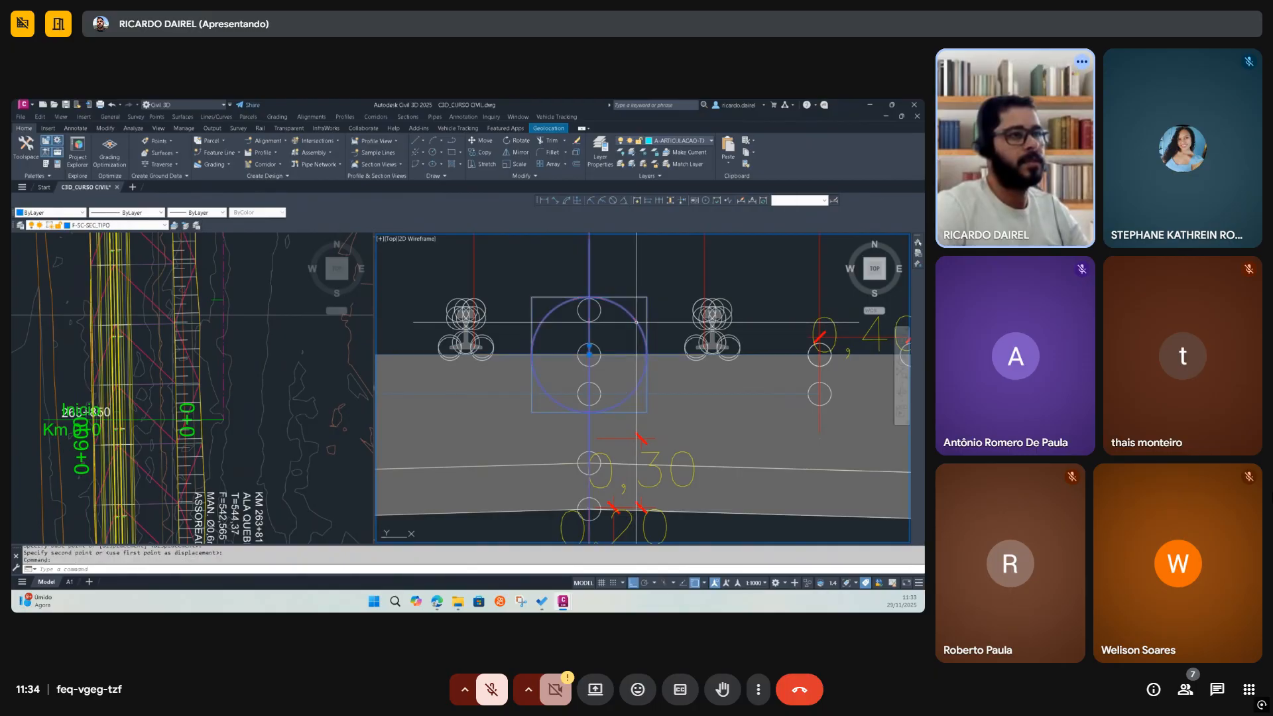
{"action": "scroll", "coordinate": [636, 342], "scroll_direction": "down", "scroll_amount": 2}
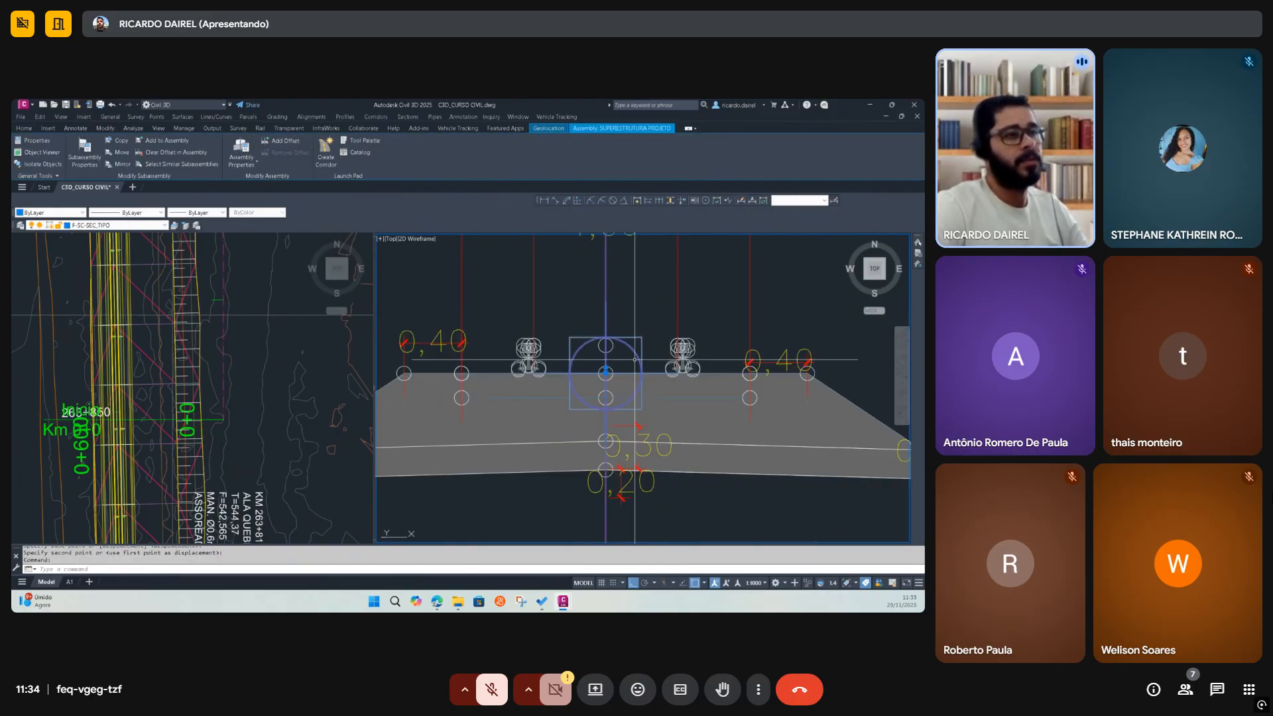
{"action": "scroll", "coordinate": [635, 359], "scroll_direction": "down", "scroll_amount": 5}
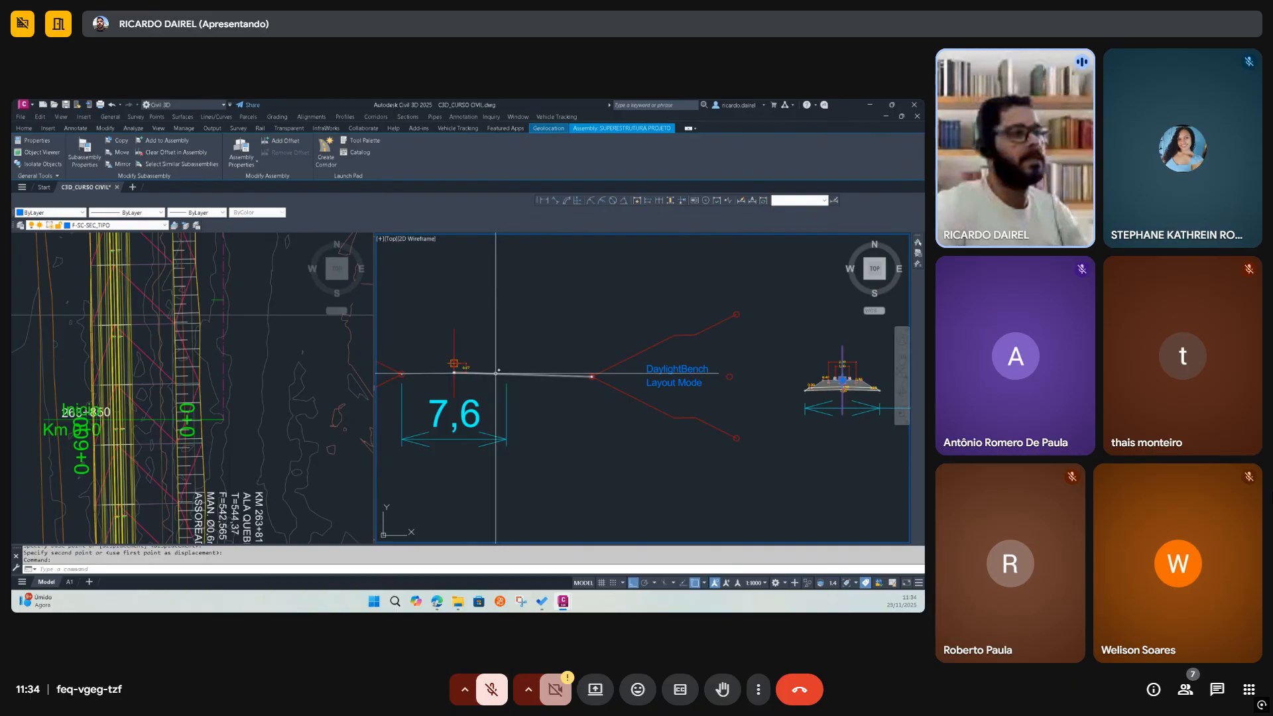
{"action": "scroll", "coordinate": [453, 363], "scroll_direction": "up", "scroll_amount": 5}
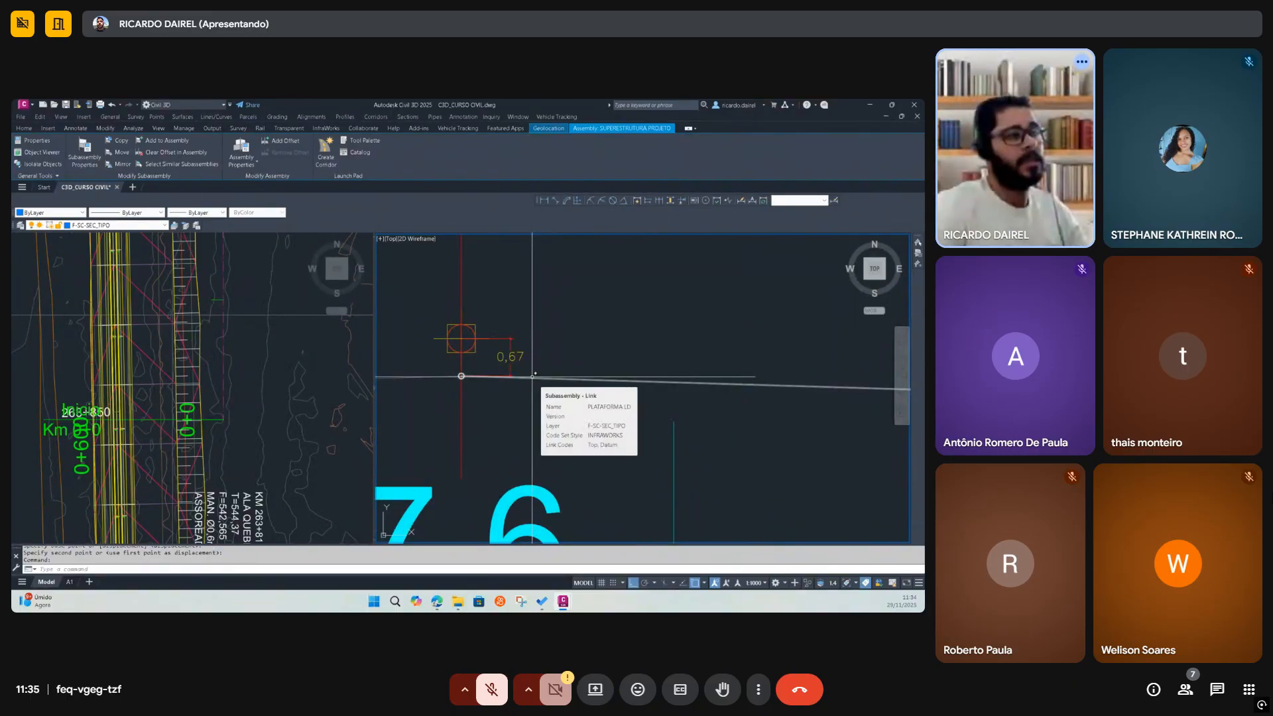
{"action": "scroll", "coordinate": [599, 372], "scroll_direction": "down", "scroll_amount": 5}
{"action": "scroll", "coordinate": [643, 375], "scroll_direction": "down", "scroll_amount": 4}
{"action": "scroll", "coordinate": [516, 448], "scroll_direction": "up", "scroll_amount": 12}
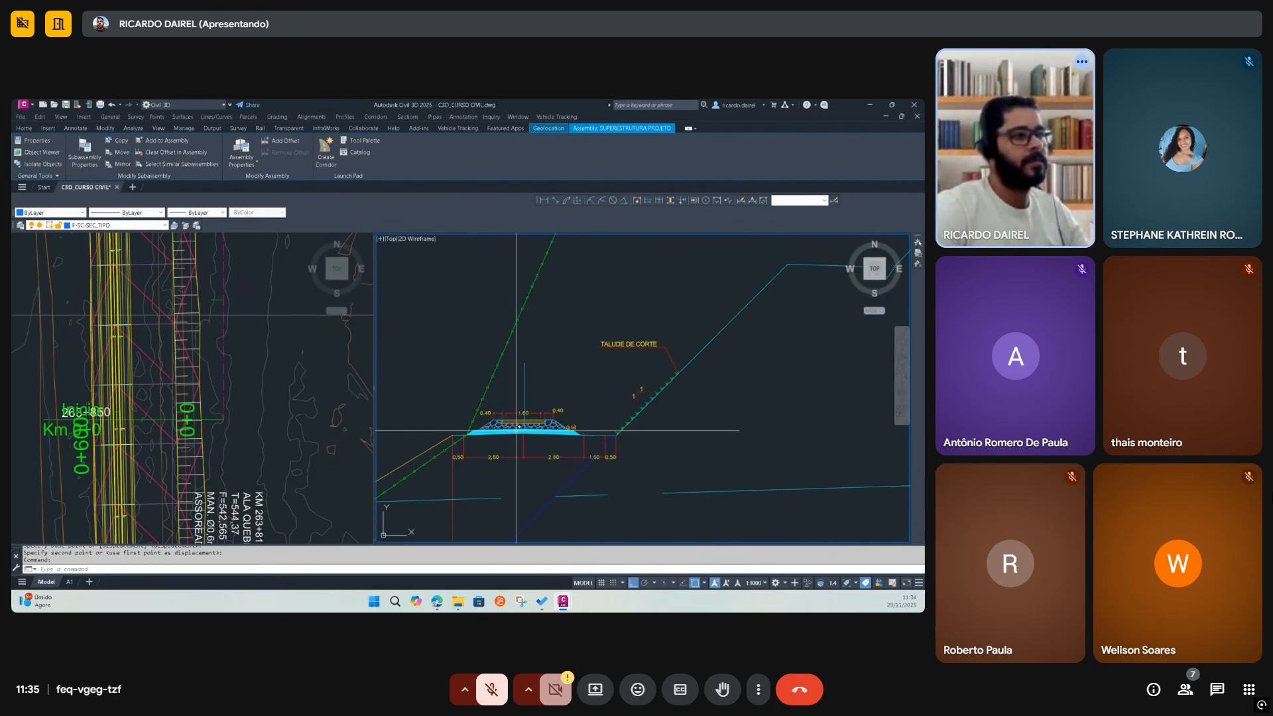
{"action": "scroll", "coordinate": [516, 429], "scroll_direction": "up", "scroll_amount": 3}
Measure the vertical distance at the centre of the typical cut section, from the sublayer base to the sleeper top, without keeping the dimension
{"action": "key", "text": "Escape"}
{"action": "left_click", "coordinate": [545, 200]}
{"action": "scroll", "coordinate": [540, 403], "scroll_direction": "up", "scroll_amount": 4}
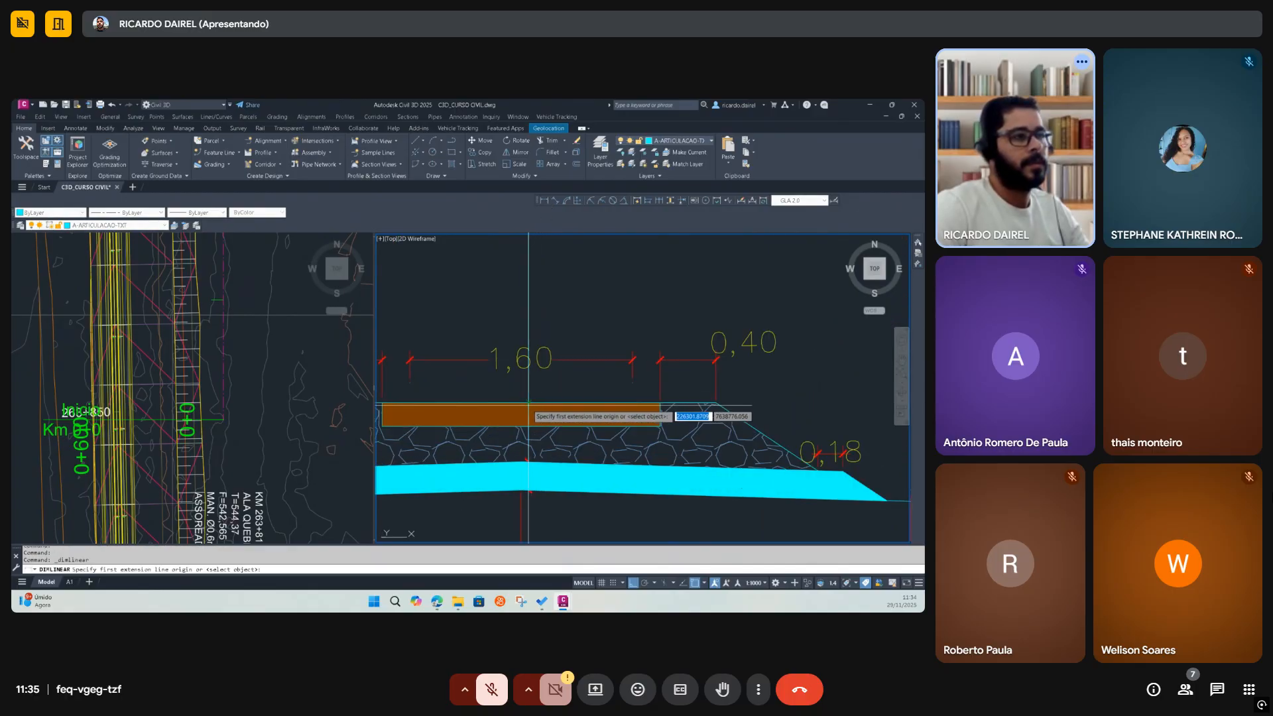
{"action": "left_click", "coordinate": [526, 490]}
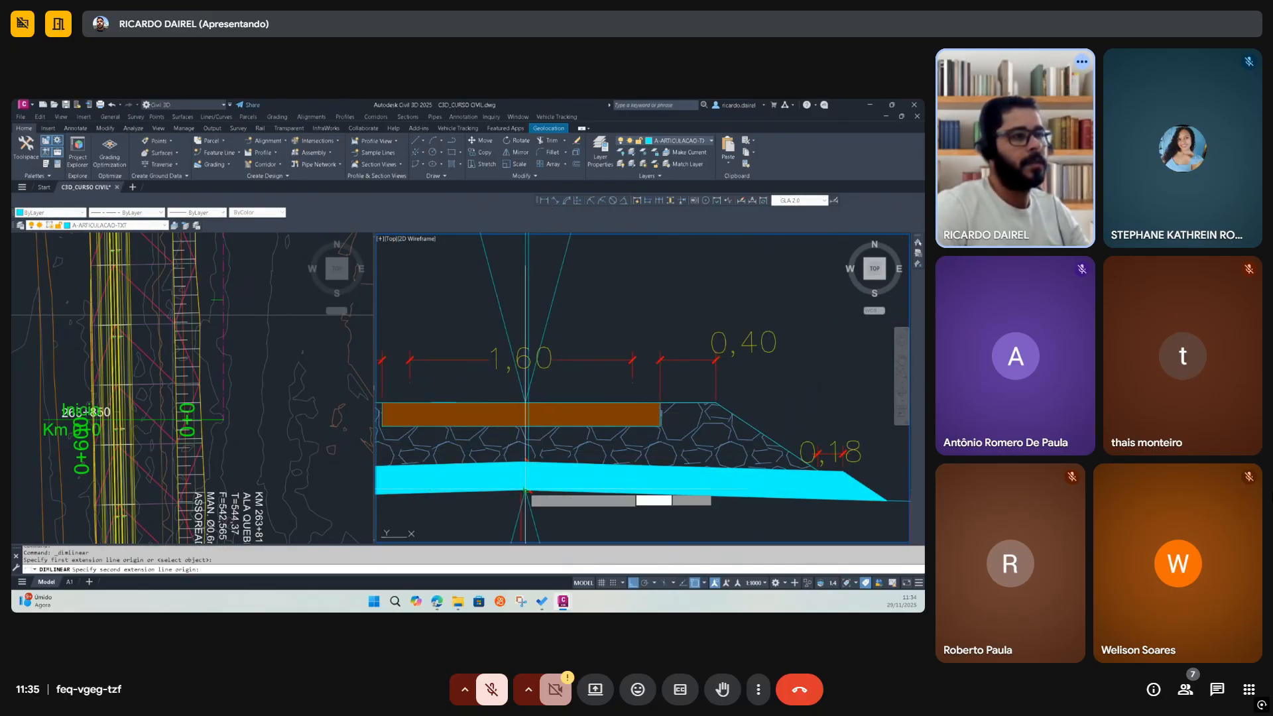
{"action": "left_click", "coordinate": [527, 402]}
{"action": "scroll", "coordinate": [678, 431], "scroll_direction": "down", "scroll_amount": 6}
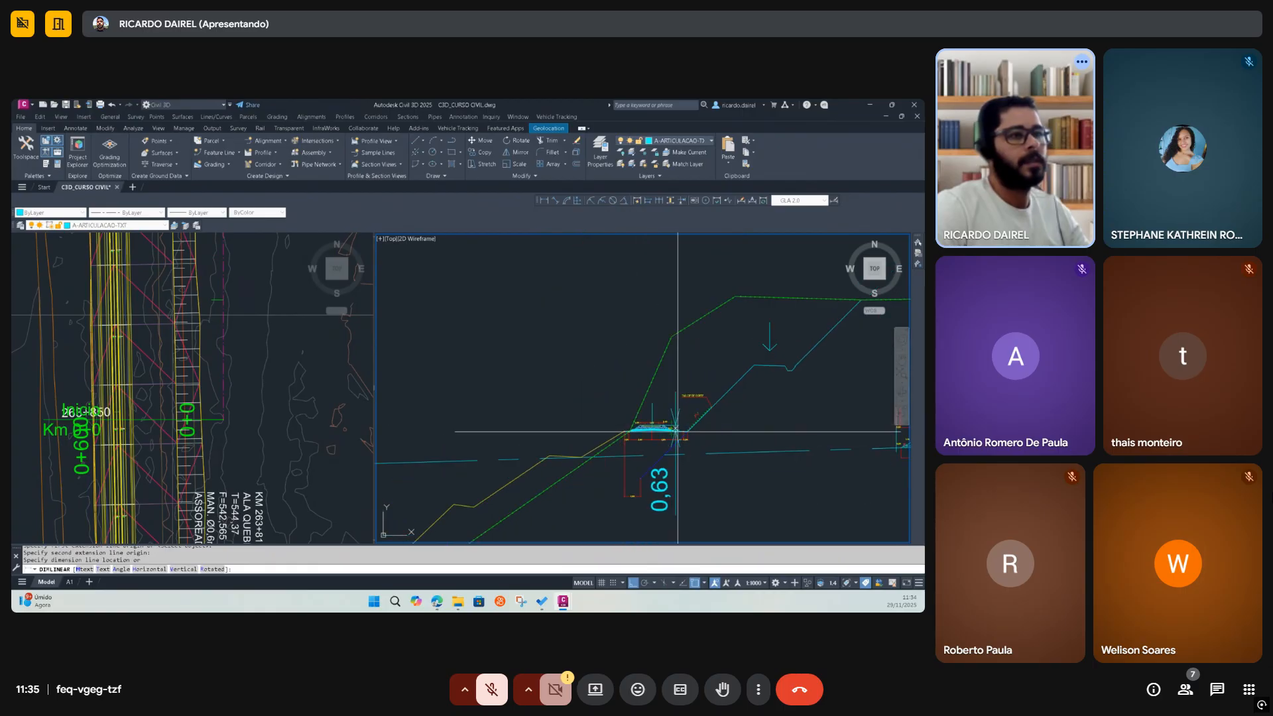
{"action": "scroll", "coordinate": [678, 431], "scroll_direction": "up", "scroll_amount": 3}
{"action": "key", "text": "Escape"}
Dimension the vertical distance at the centre of the typical cut section, from the sleeper top down to the sublayer base
{"action": "scroll", "coordinate": [623, 434], "scroll_direction": "down", "scroll_amount": 4}
{"action": "scroll", "coordinate": [702, 439], "scroll_direction": "up", "scroll_amount": 5}
{"action": "key", "text": "Return"}
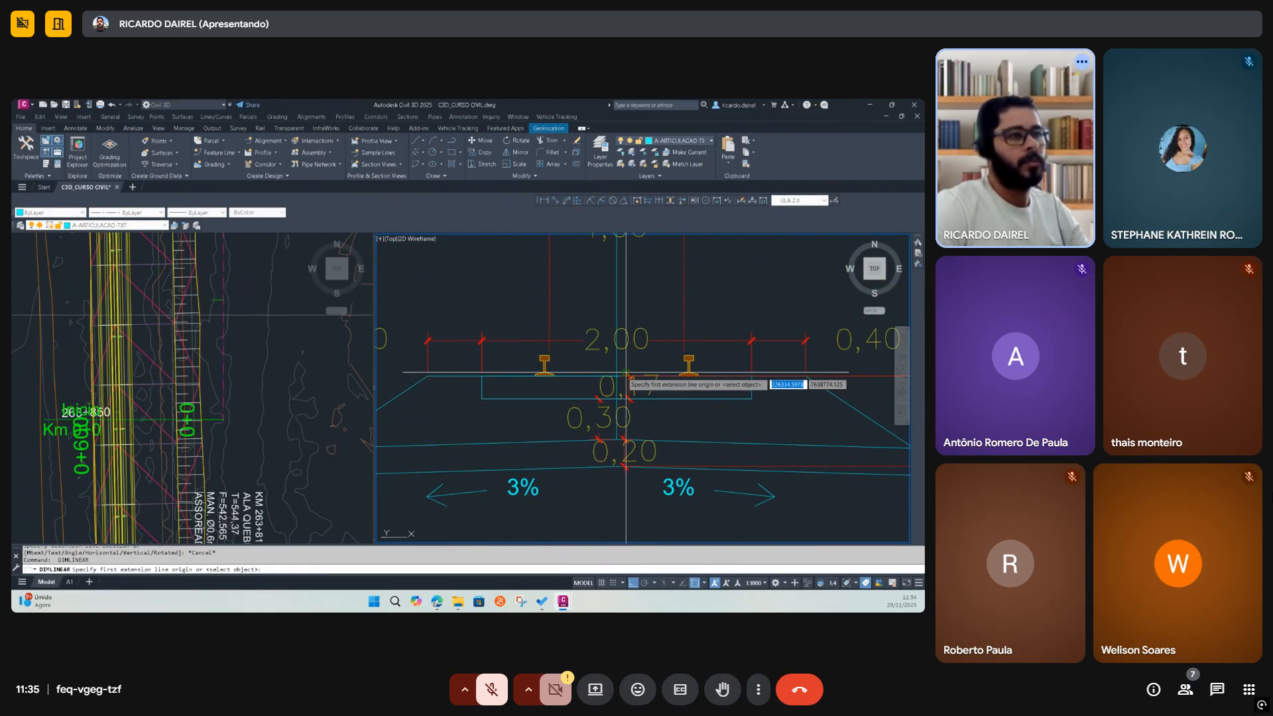
{"action": "left_click", "coordinate": [617, 377]}
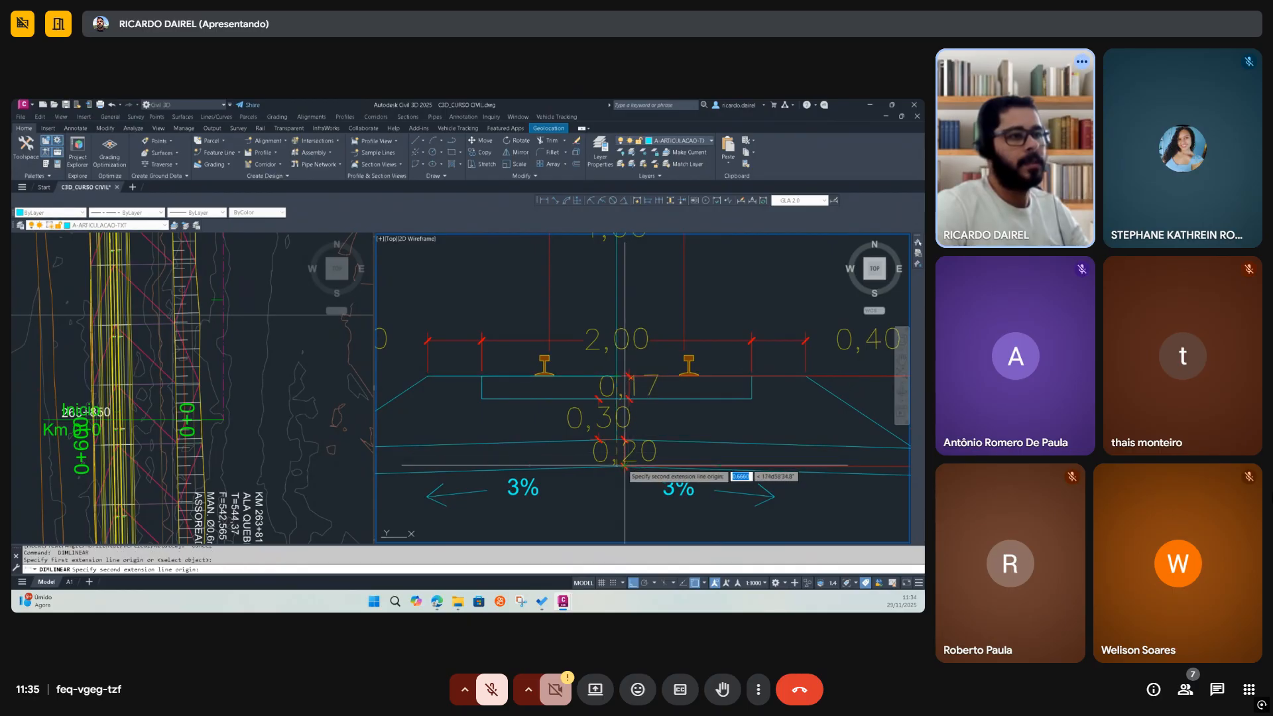
{"action": "left_click", "coordinate": [620, 466]}
{"action": "scroll", "coordinate": [664, 471], "scroll_direction": "down", "scroll_amount": 6}
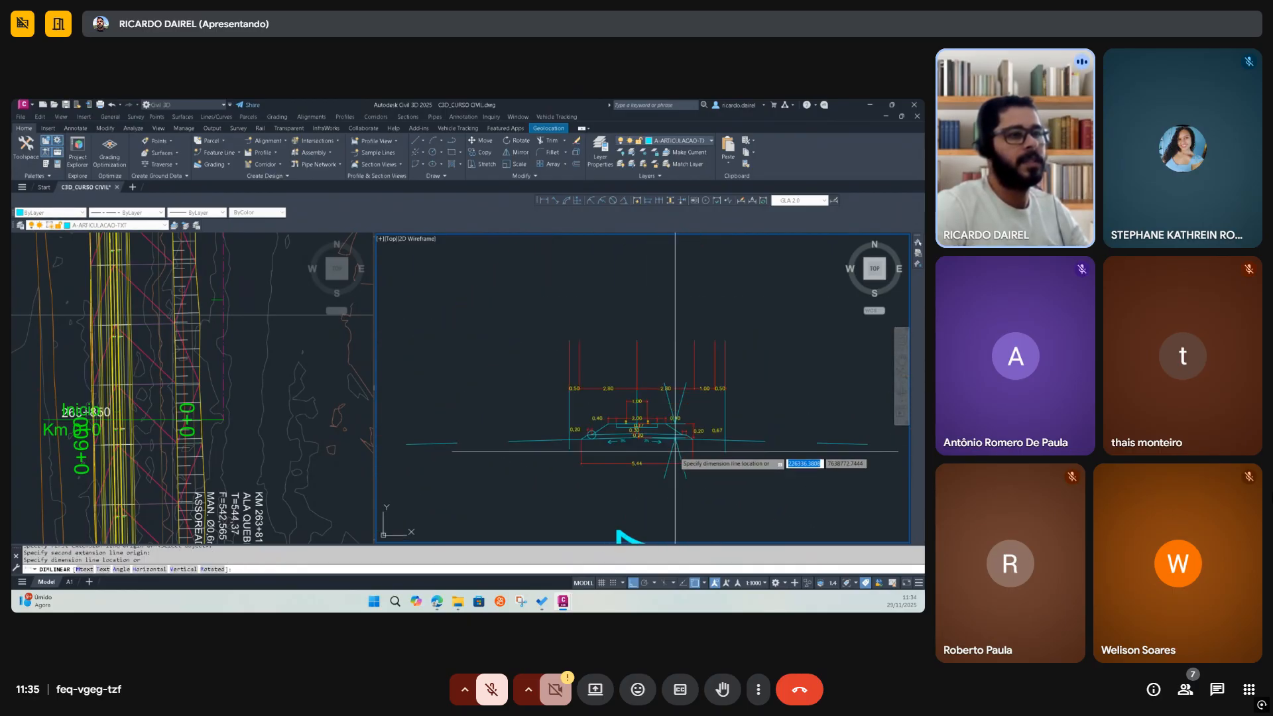
{"action": "left_click", "coordinate": [674, 475]}
Inspect the superstructure assembly's baseline marker against the ballast top and the layers of its rail subassembly
{"action": "scroll", "coordinate": [560, 450], "scroll_direction": "up", "scroll_amount": 6}
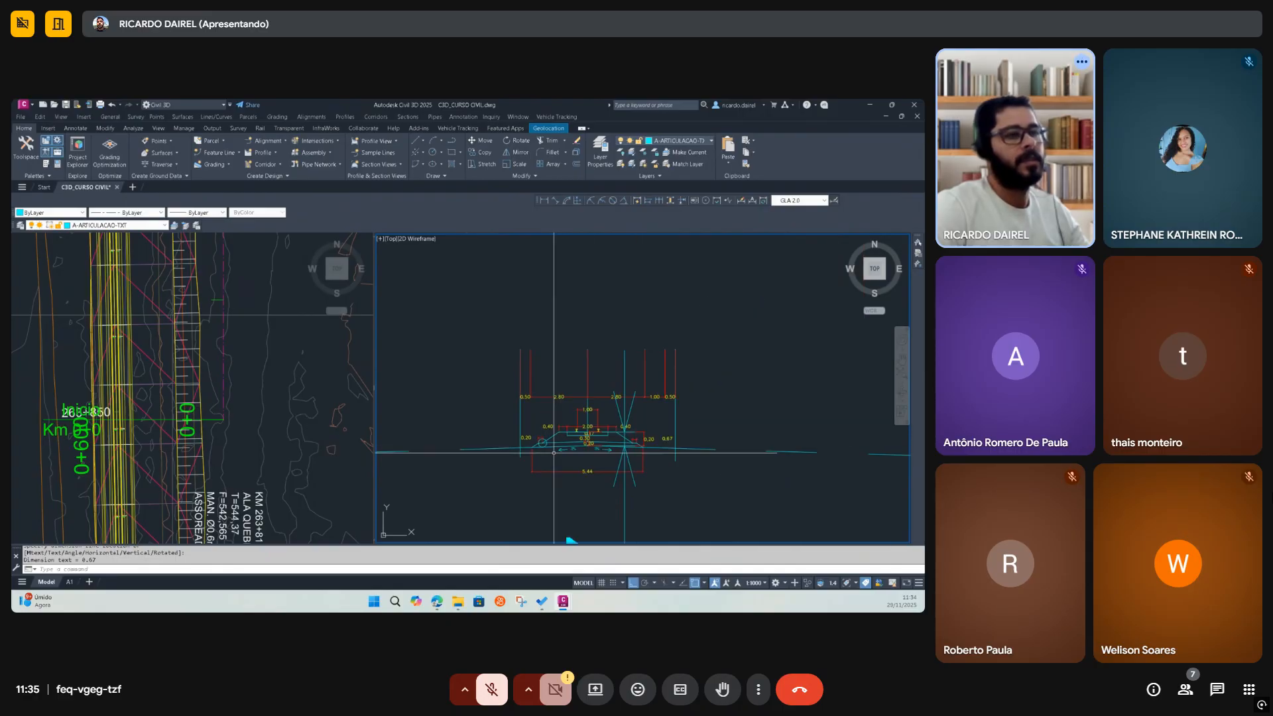
{"action": "scroll", "coordinate": [560, 450], "scroll_direction": "down", "scroll_amount": 4}
{"action": "scroll", "coordinate": [615, 405], "scroll_direction": "up", "scroll_amount": 6}
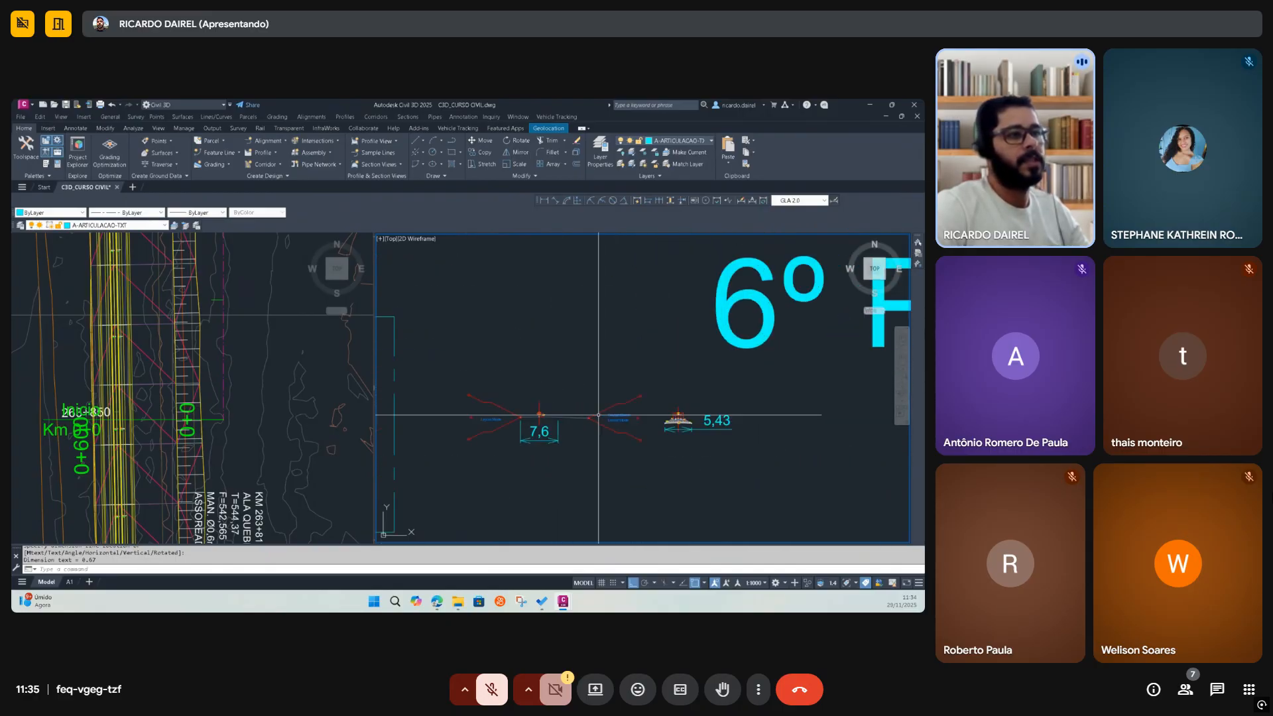
{"action": "scroll", "coordinate": [709, 436], "scroll_direction": "up", "scroll_amount": 8}
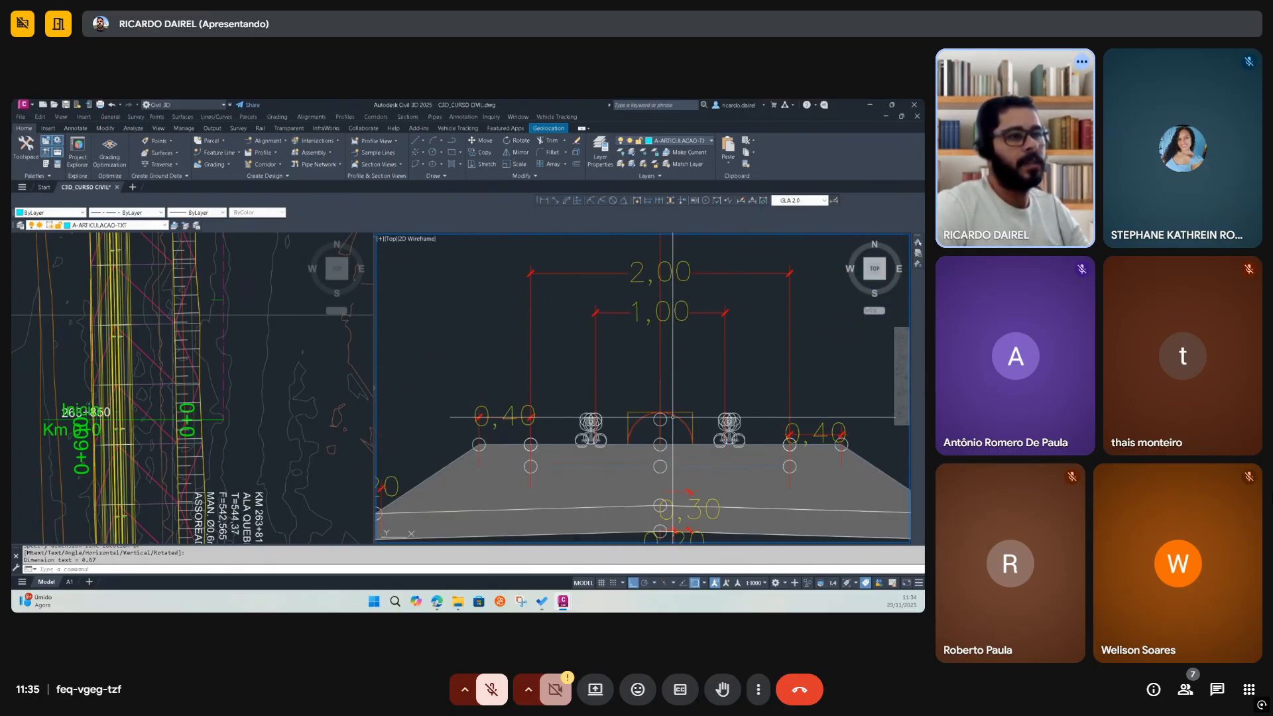
{"action": "left_click", "coordinate": [674, 415]}
{"action": "scroll", "coordinate": [661, 438], "scroll_direction": "up", "scroll_amount": 4}
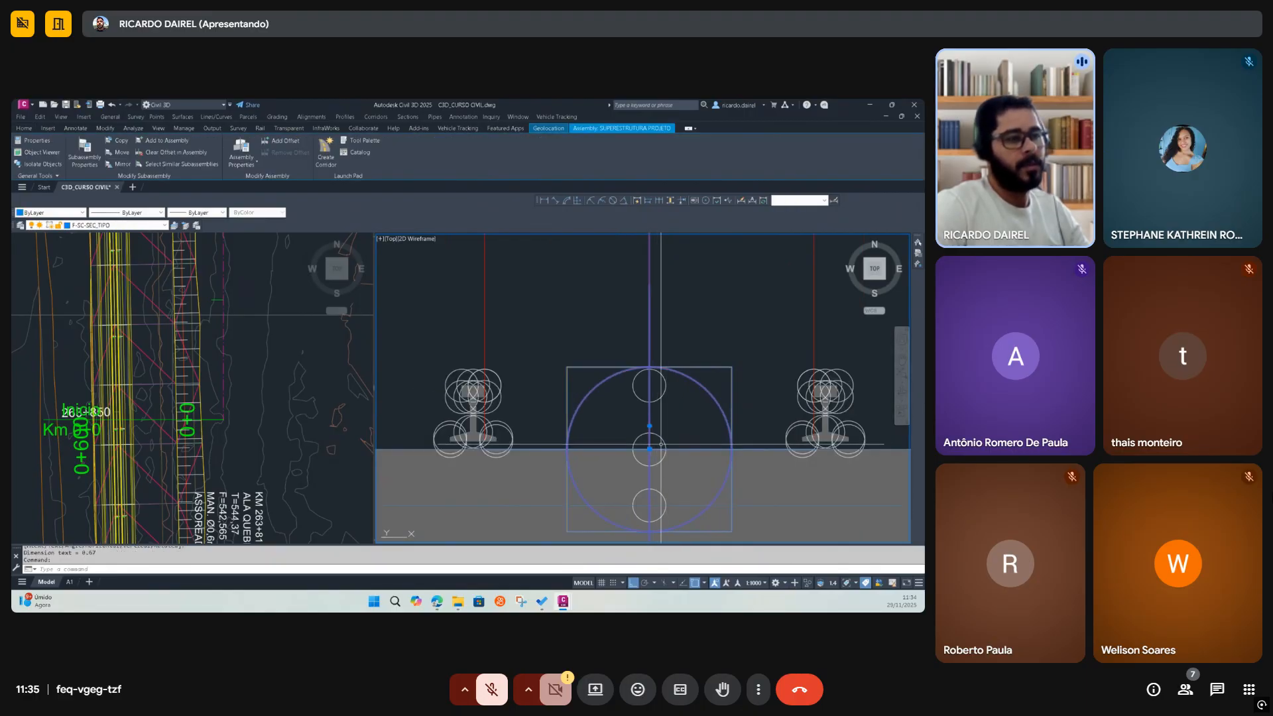
{"action": "scroll", "coordinate": [664, 445], "scroll_direction": "down", "scroll_amount": 5}
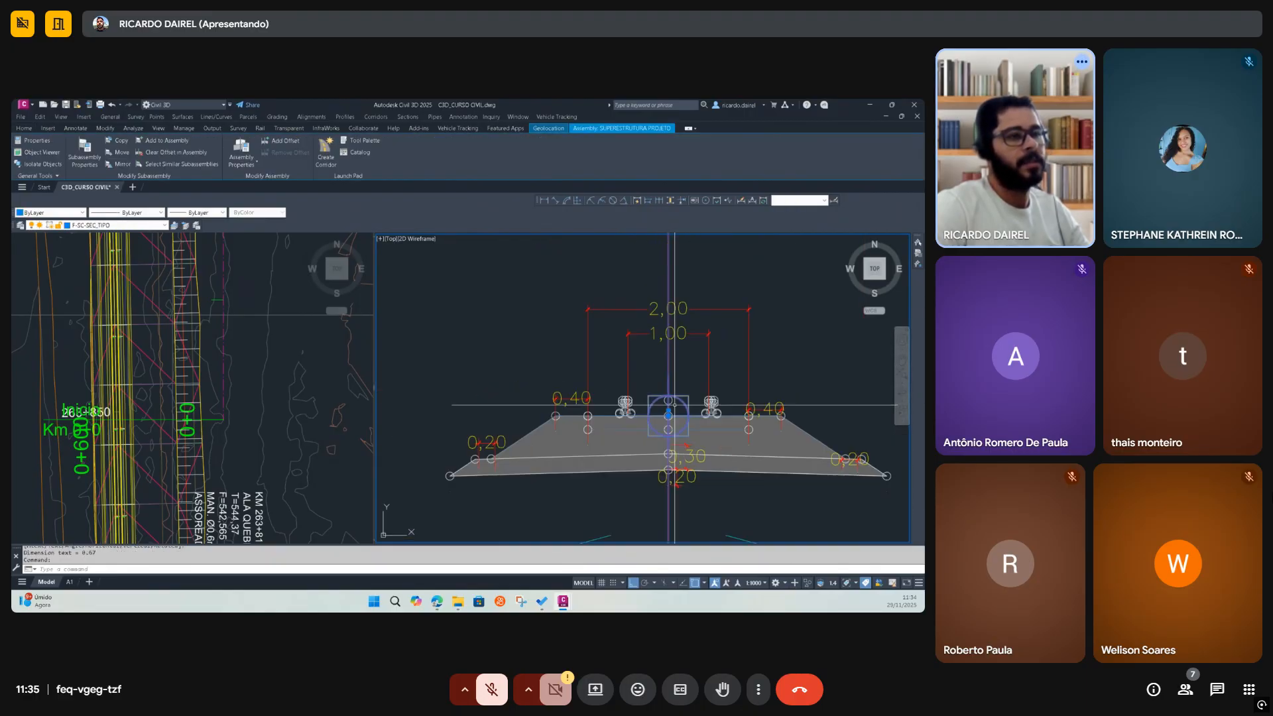
{"action": "key", "text": "Escape"}
{"action": "scroll", "coordinate": [700, 408], "scroll_direction": "up", "scroll_amount": 5}
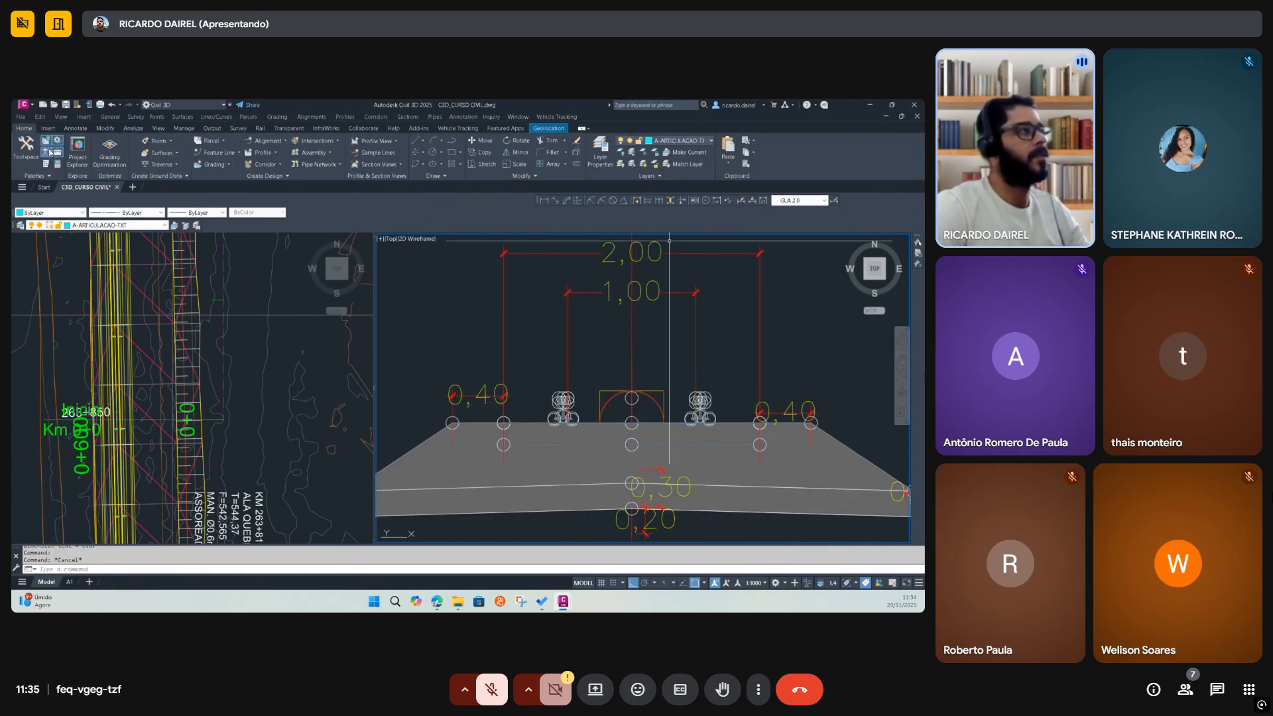
Rebuild all corridors from the Toolspace, and close the Toolspace
{"action": "left_click", "coordinate": [26, 147]}
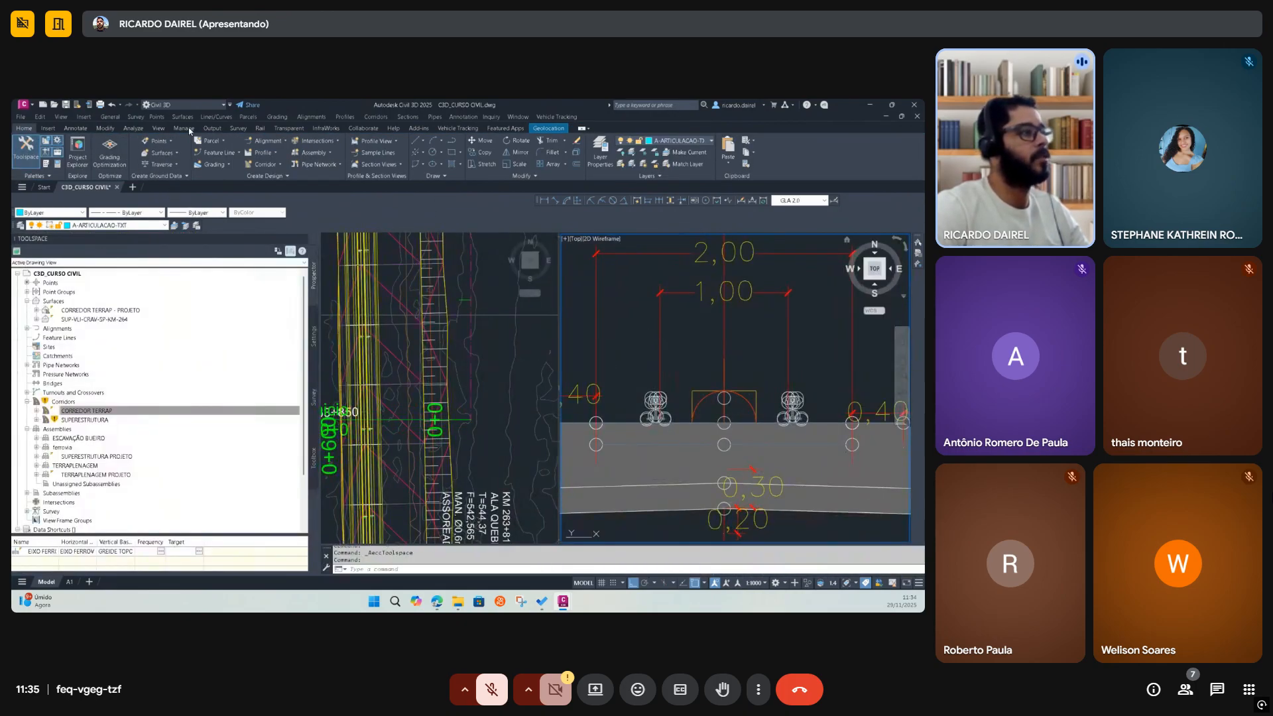
{"action": "left_click", "coordinate": [120, 410]}
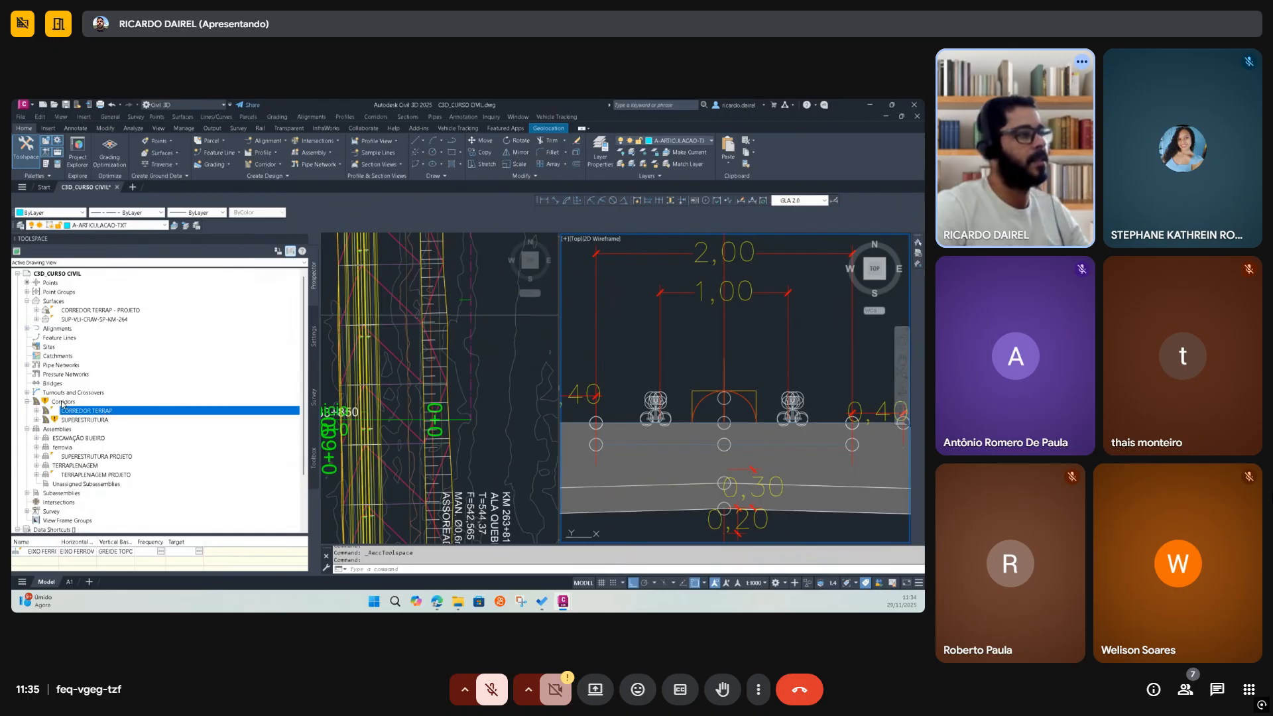
{"action": "left_click", "coordinate": [63, 402]}
{"action": "right_click", "coordinate": [63, 403]}
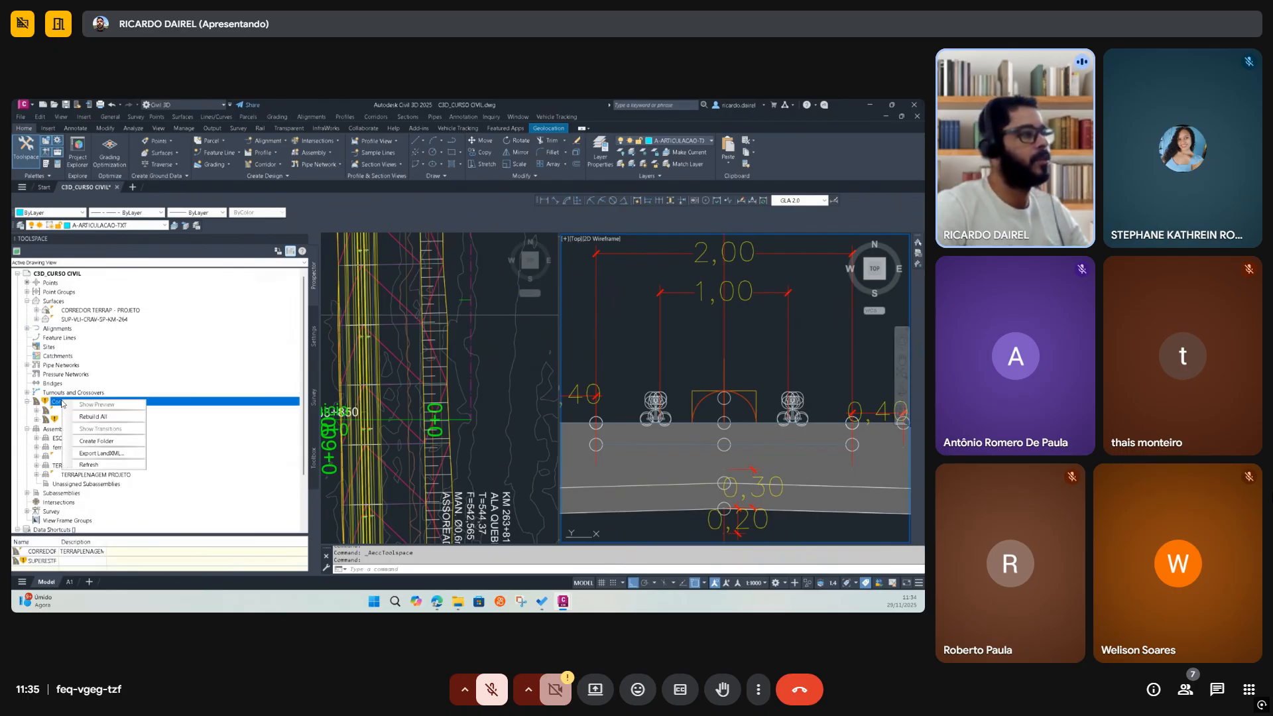
{"action": "left_click", "coordinate": [102, 421]}
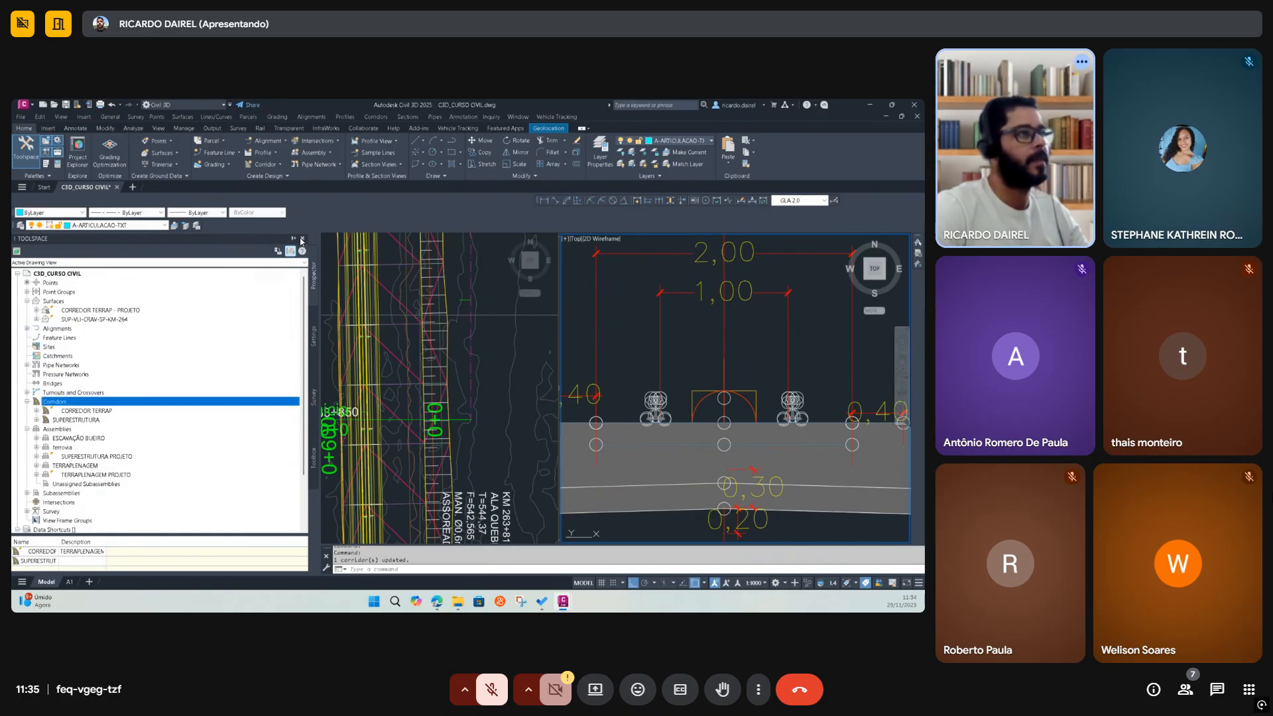
{"action": "left_click", "coordinate": [298, 239]}
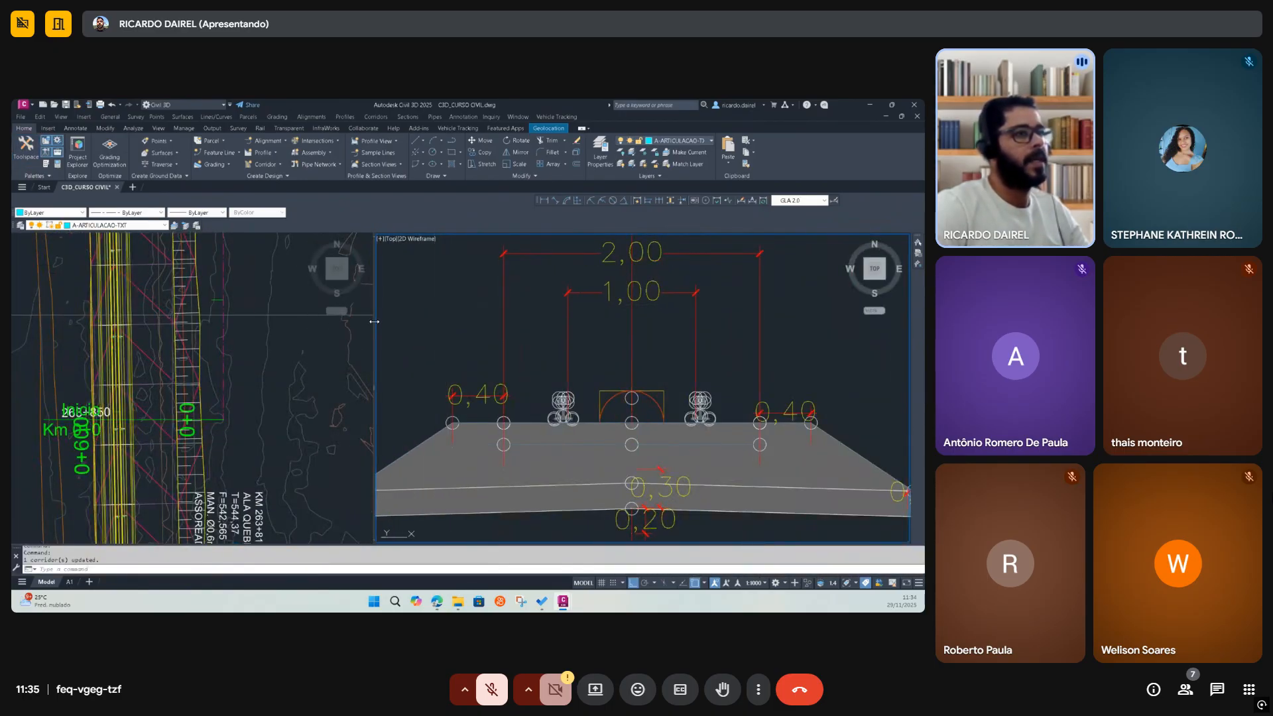
Widen the plan viewport to about two thirds of the drawing area and save the drawing
{"action": "left_click_drag", "start_coordinate": [374, 309], "coordinate": [623, 310]}
{"action": "left_click", "coordinate": [391, 325]}
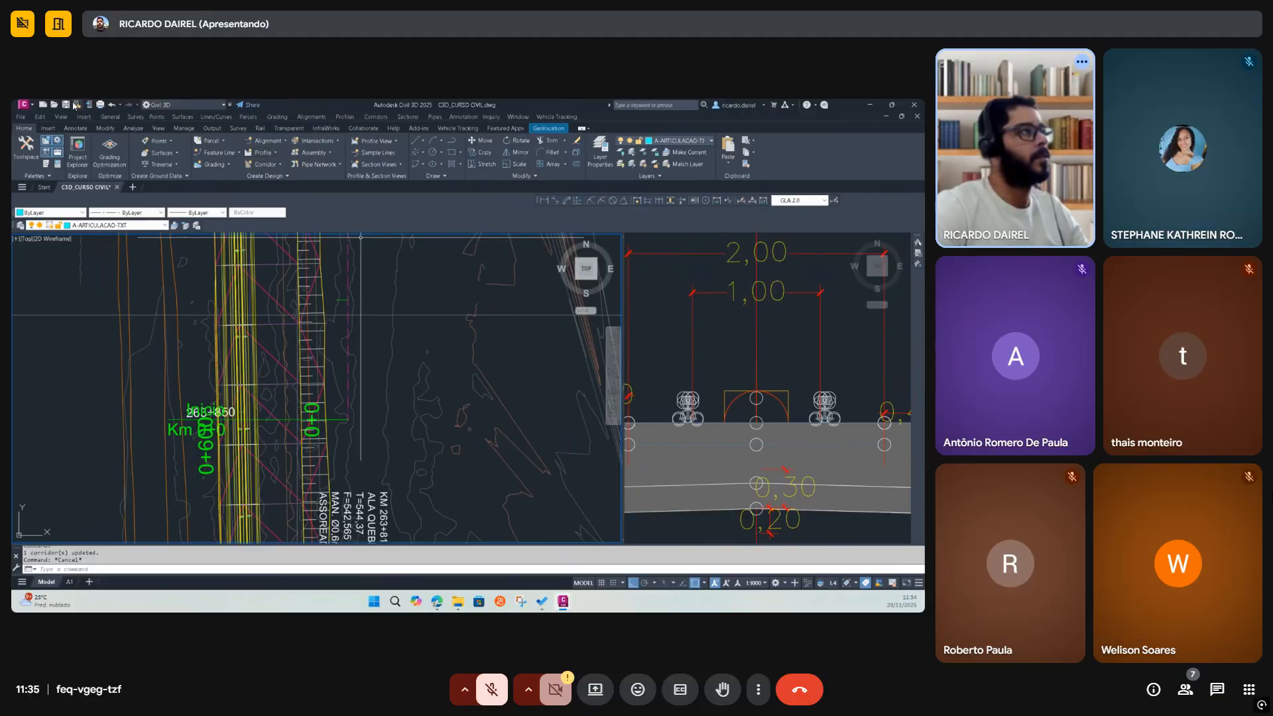
{"action": "key", "text": "Escape"}
{"action": "key", "text": "ctrl+s"}
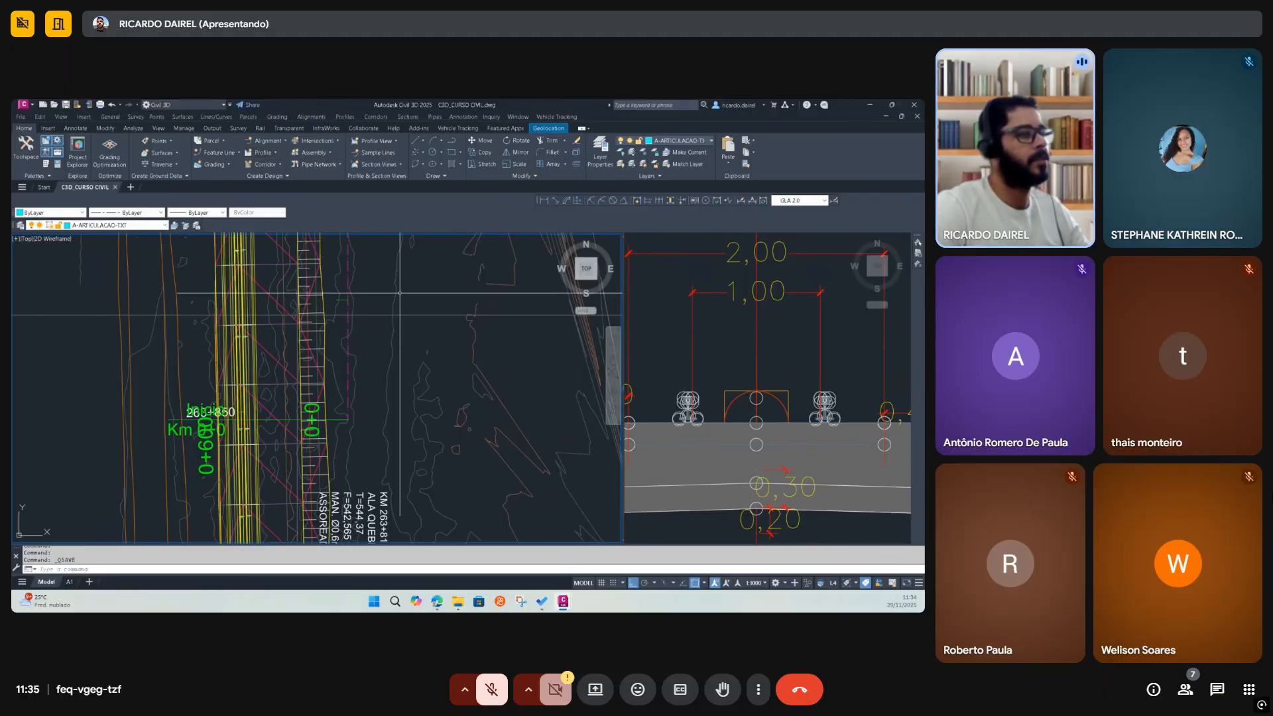
Show the superstructure corridor and the overlapping earthwork model together in a maximized Object Viewer
{"action": "left_click", "coordinate": [254, 303]}
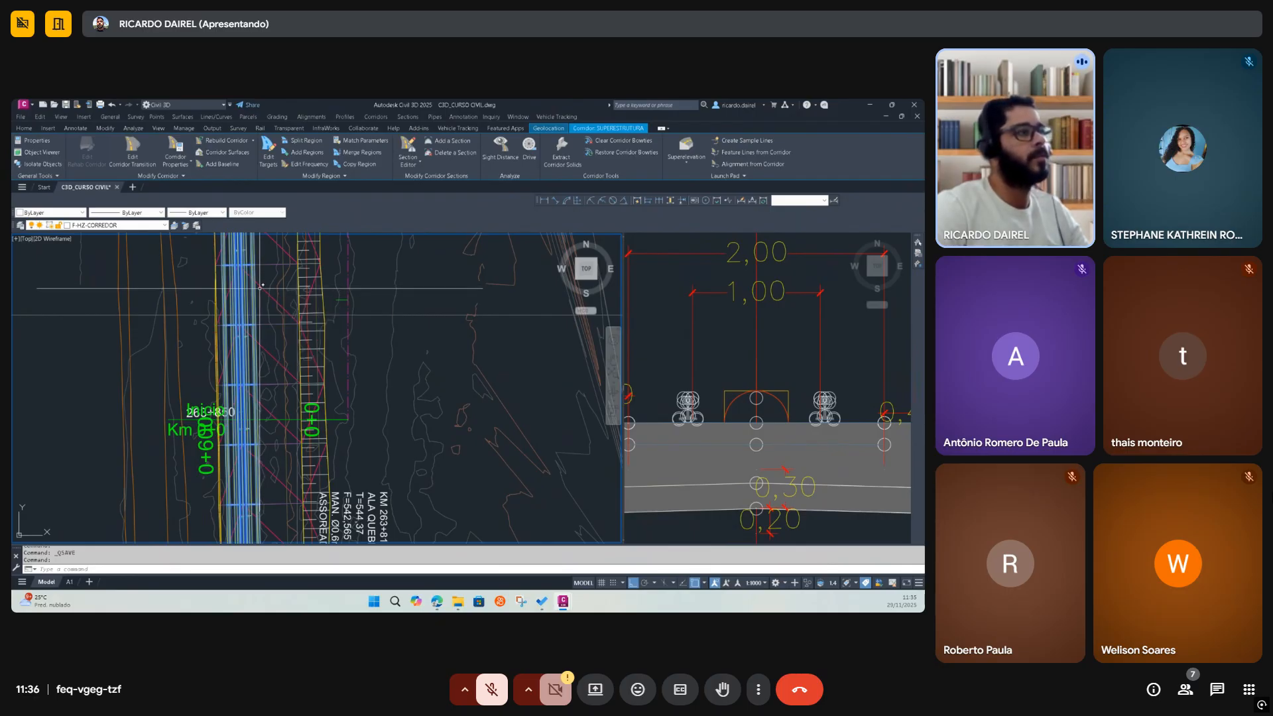
{"action": "left_click", "coordinate": [232, 298]}
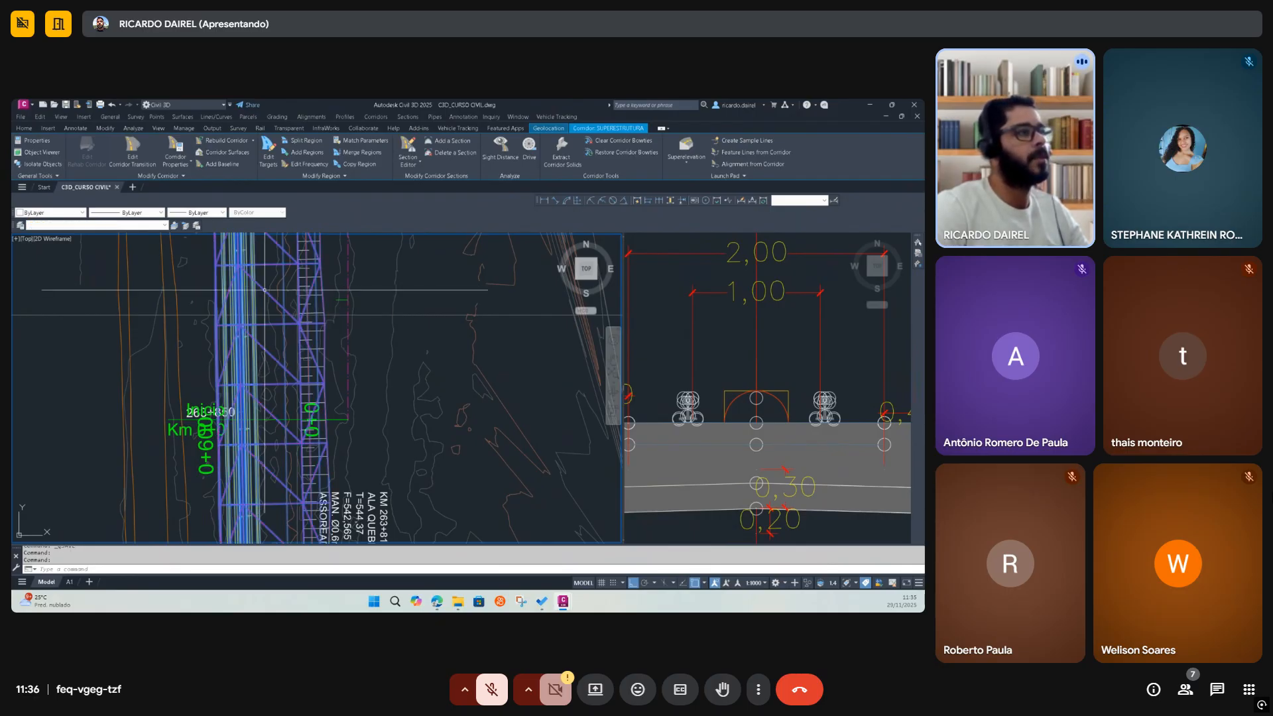
{"action": "right_click", "coordinate": [228, 302]}
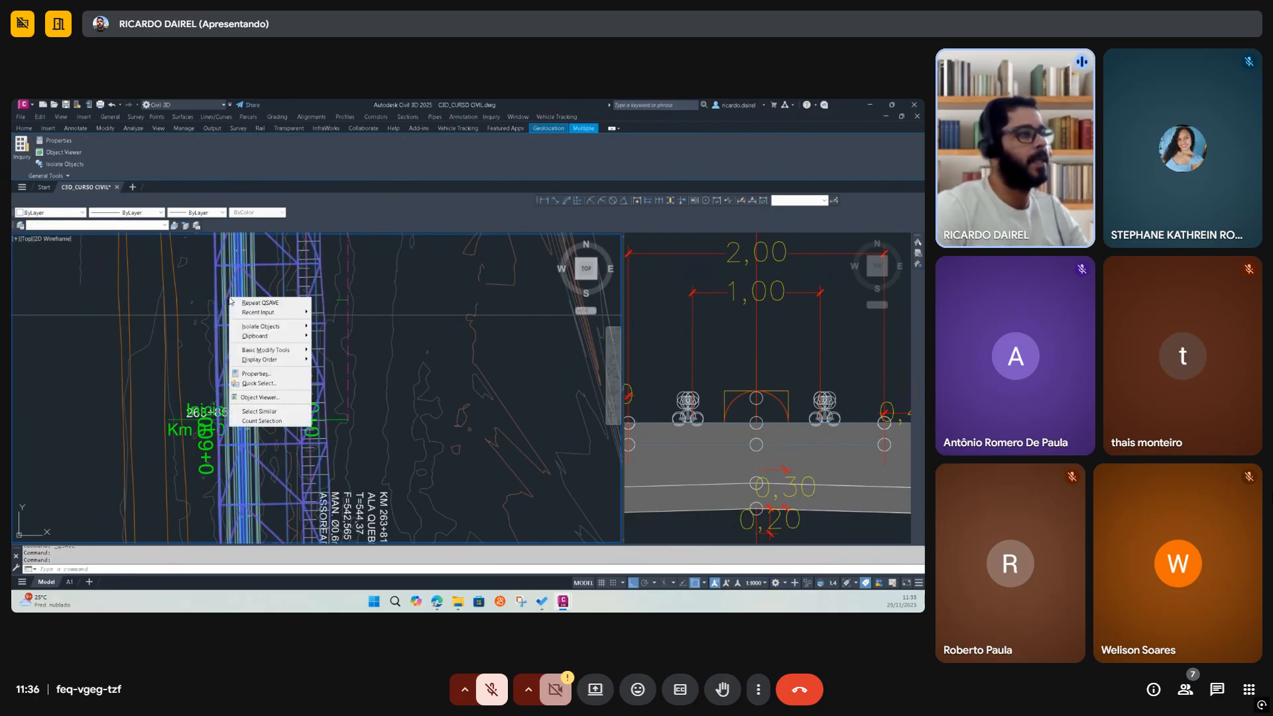
{"action": "left_click", "coordinate": [274, 400]}
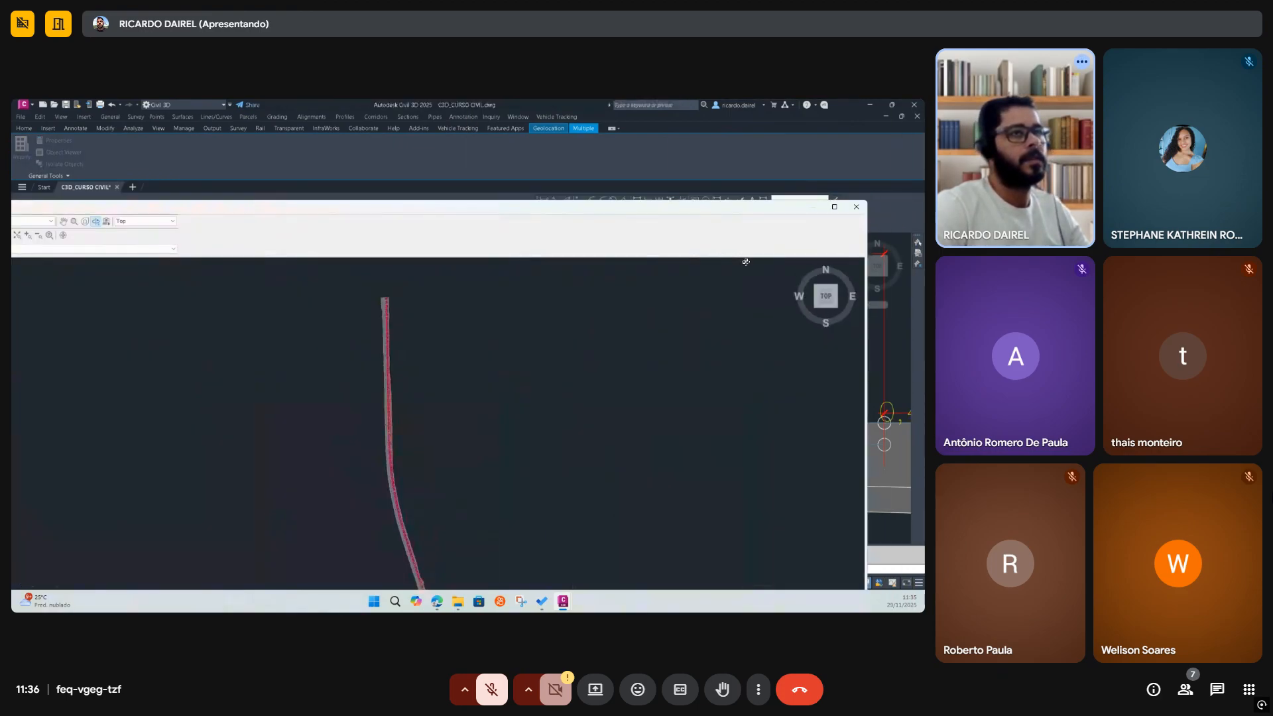
{"action": "left_click", "coordinate": [836, 207]}
Examine the rebuilt superstructure and earthwork in 3D from the front, following the track to its near end
{"action": "left_click_drag", "start_coordinate": [503, 419], "coordinate": [488, 308]}
{"action": "middle_click_drag", "start_coordinate": [488, 308], "coordinate": [494, 422]}
{"action": "scroll", "coordinate": [463, 430], "scroll_direction": "up", "scroll_amount": 2}
{"action": "middle_click_drag", "start_coordinate": [443, 469], "coordinate": [416, 371]}
{"action": "left_click_drag", "start_coordinate": [479, 527], "coordinate": [448, 474]}
{"action": "scroll", "coordinate": [455, 358], "scroll_direction": "up", "scroll_amount": 4}
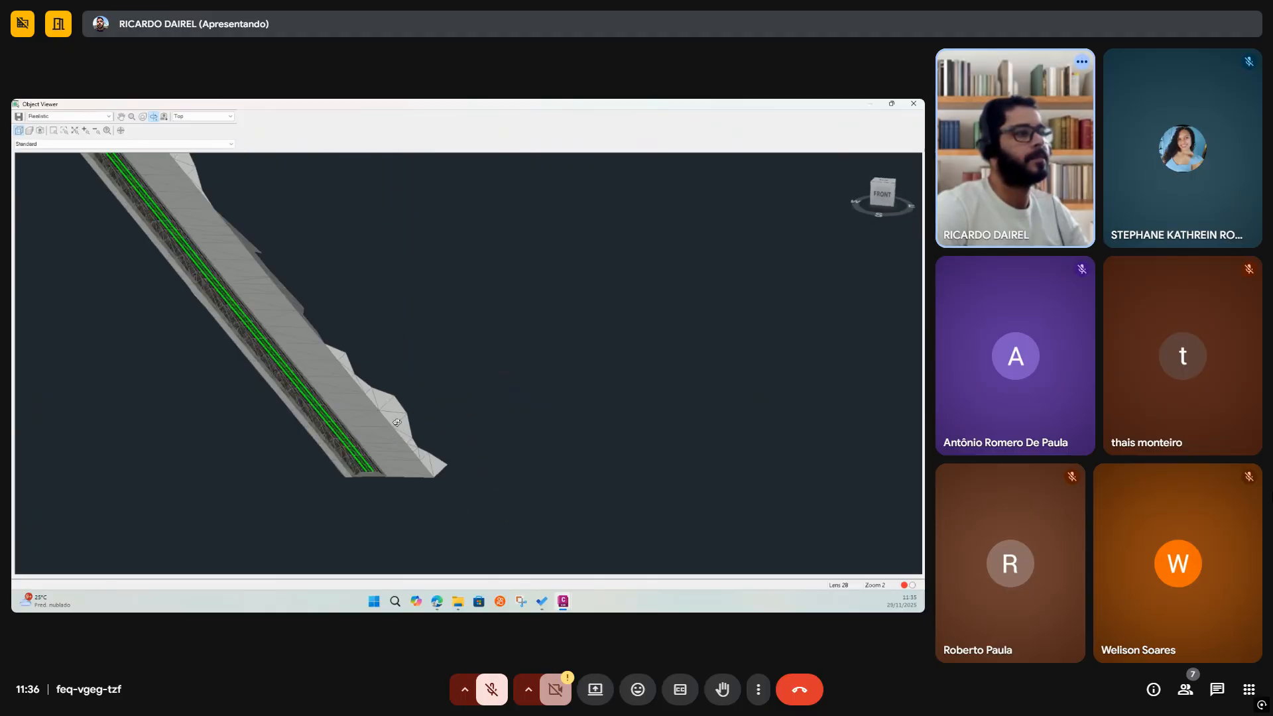
{"action": "middle_click_drag", "start_coordinate": [396, 422], "coordinate": [483, 420]}
{"action": "scroll", "coordinate": [503, 420], "scroll_direction": "up", "scroll_amount": 3}
{"action": "middle_click_drag", "start_coordinate": [637, 469], "coordinate": [559, 376]}
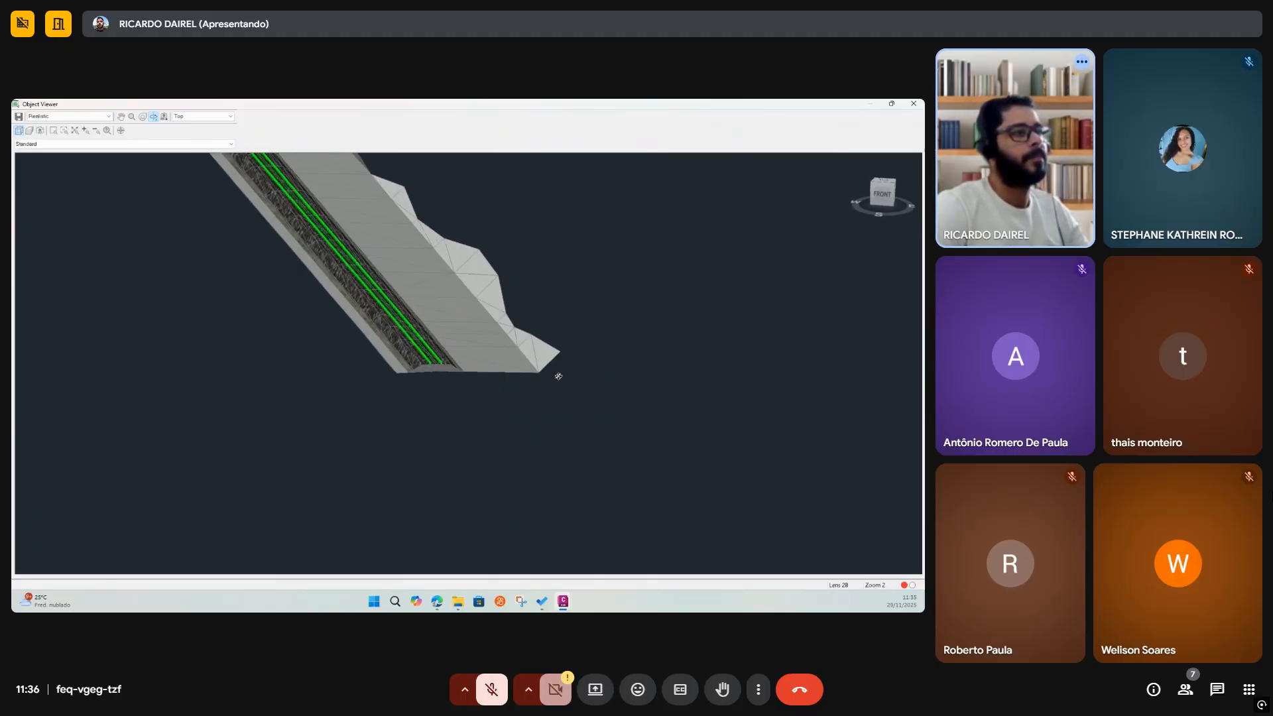
{"action": "middle_click_drag", "start_coordinate": [476, 354], "coordinate": [597, 435]}
{"action": "scroll", "coordinate": [557, 368], "scroll_direction": "up", "scroll_amount": 5}
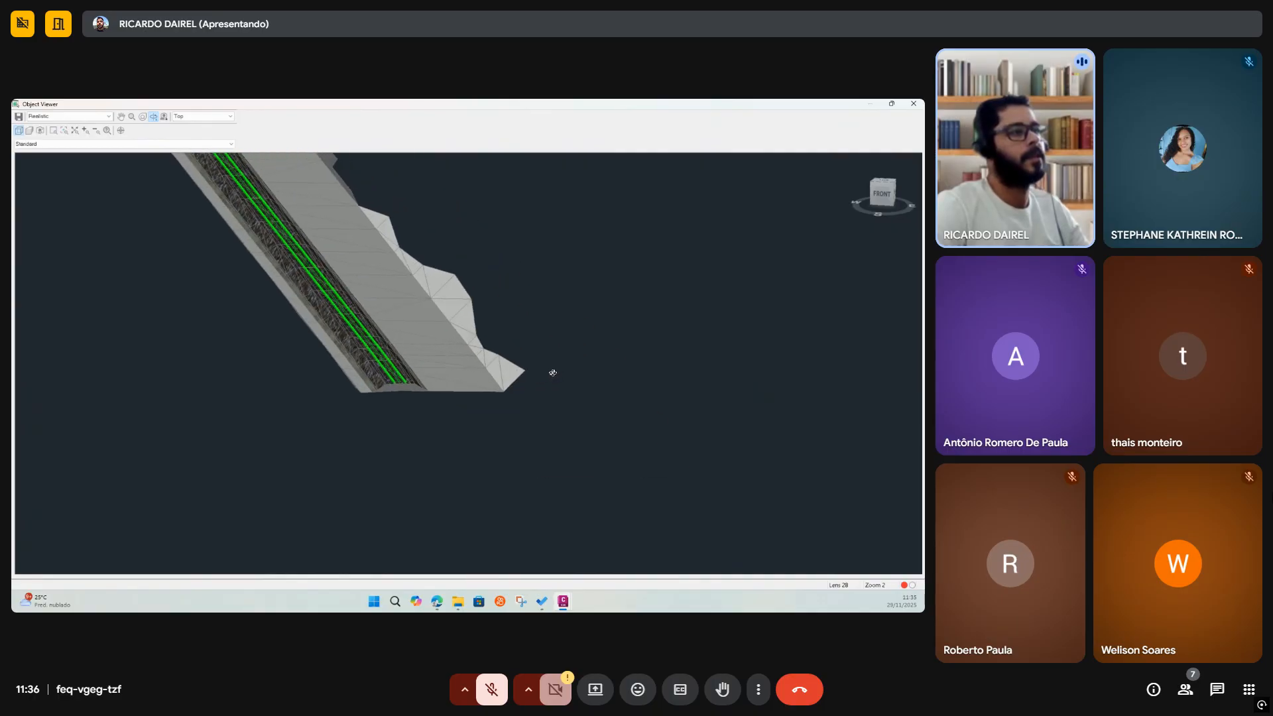
Examine at close range how the ballast and sublayer cross-section sits on the earthwork platform at the track's near end
{"action": "middle_click_drag", "start_coordinate": [517, 342], "coordinate": [588, 330]}
{"action": "left_click_drag", "start_coordinate": [565, 410], "coordinate": [554, 397]}
{"action": "middle_click_drag", "start_coordinate": [386, 233], "coordinate": [500, 309]}
{"action": "scroll", "coordinate": [425, 473], "scroll_direction": "up", "scroll_amount": 3}
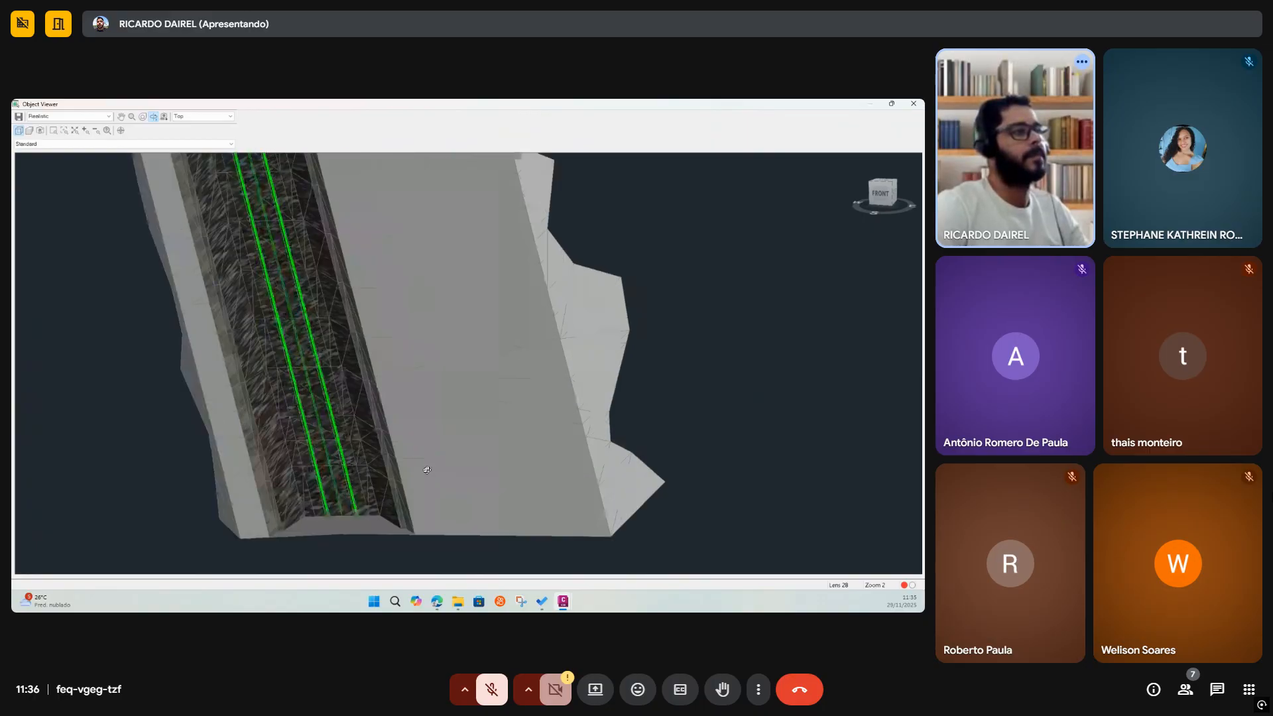
{"action": "middle_click_drag", "start_coordinate": [425, 416], "coordinate": [467, 323]}
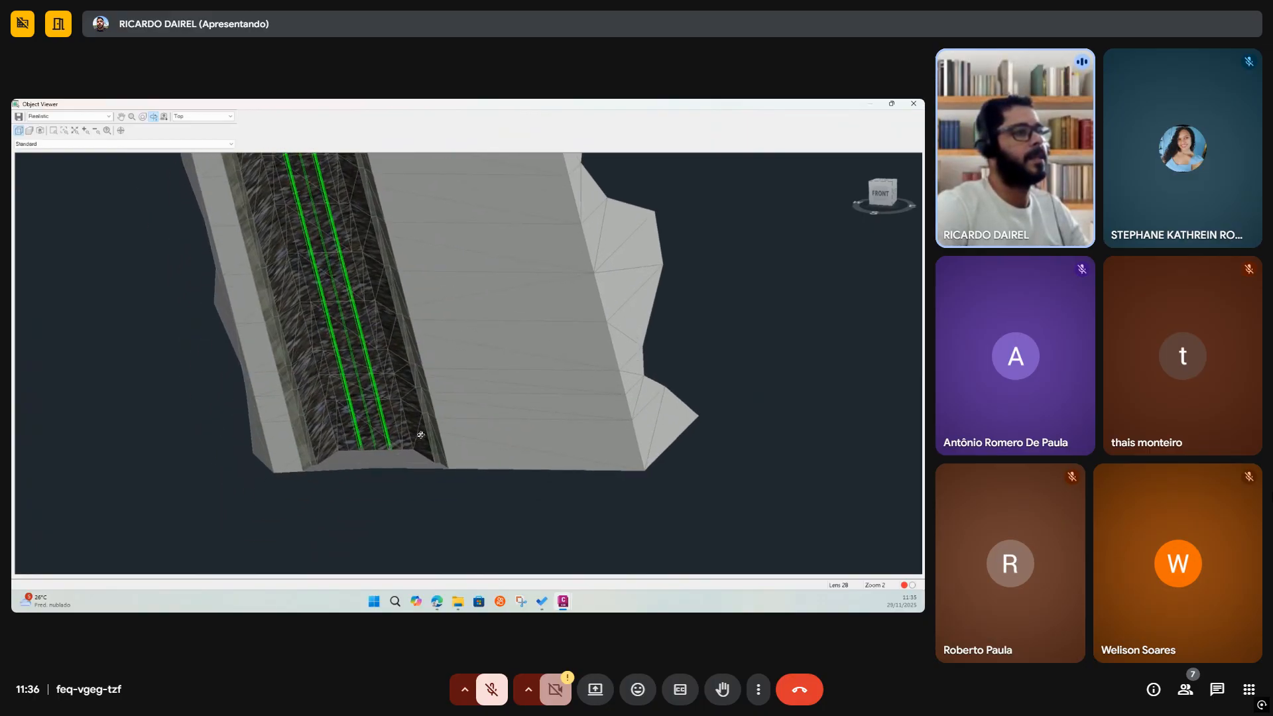
{"action": "scroll", "coordinate": [420, 435], "scroll_direction": "up", "scroll_amount": 2}
{"action": "middle_click_drag", "start_coordinate": [422, 432], "coordinate": [511, 361]}
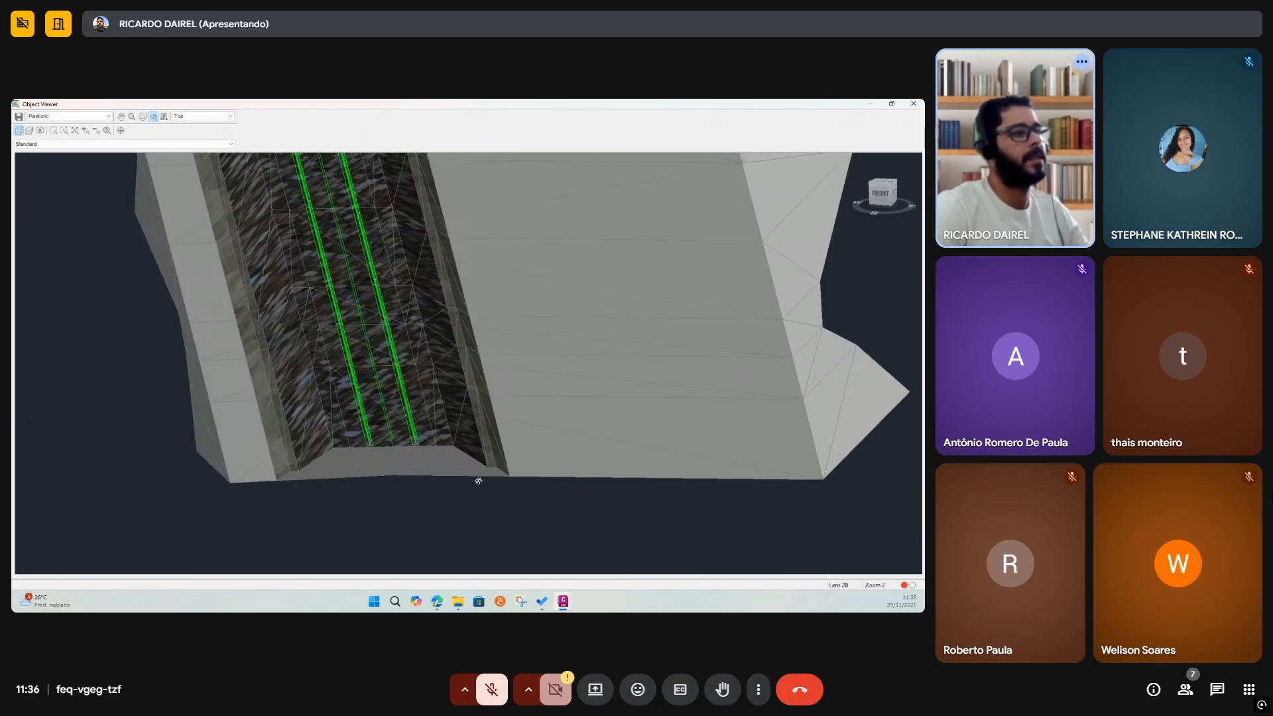
{"action": "left_click_drag", "start_coordinate": [478, 481], "coordinate": [478, 478]}
{"action": "mouse_move", "coordinate": [451, 394]}
{"action": "left_mouse_down"}
{"action": "mouse_move", "coordinate": [435, 273]}
{"action": "mouse_move", "coordinate": [439, 403]}
{"action": "mouse_move", "coordinate": [463, 397]}
{"action": "left_mouse_up"}
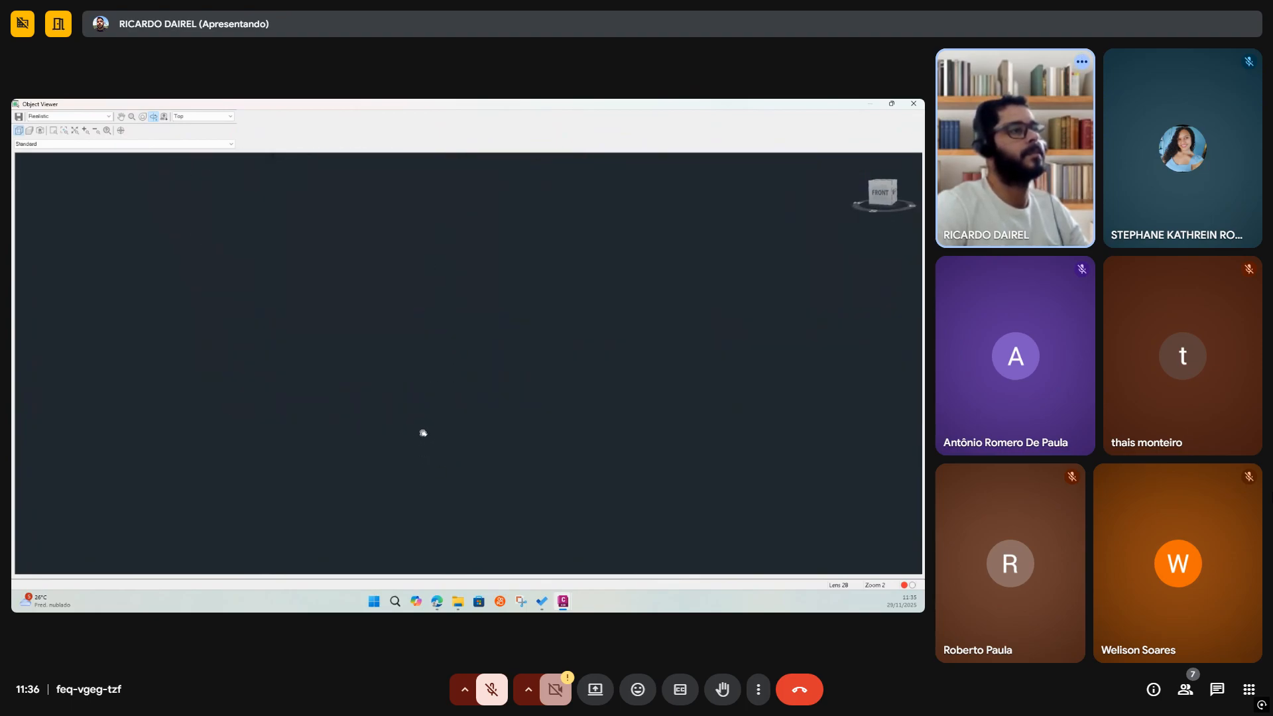
{"action": "left_click_drag", "start_coordinate": [423, 263], "coordinate": [390, 440]}
{"action": "middle_click_drag", "start_coordinate": [342, 378], "coordinate": [465, 376]}
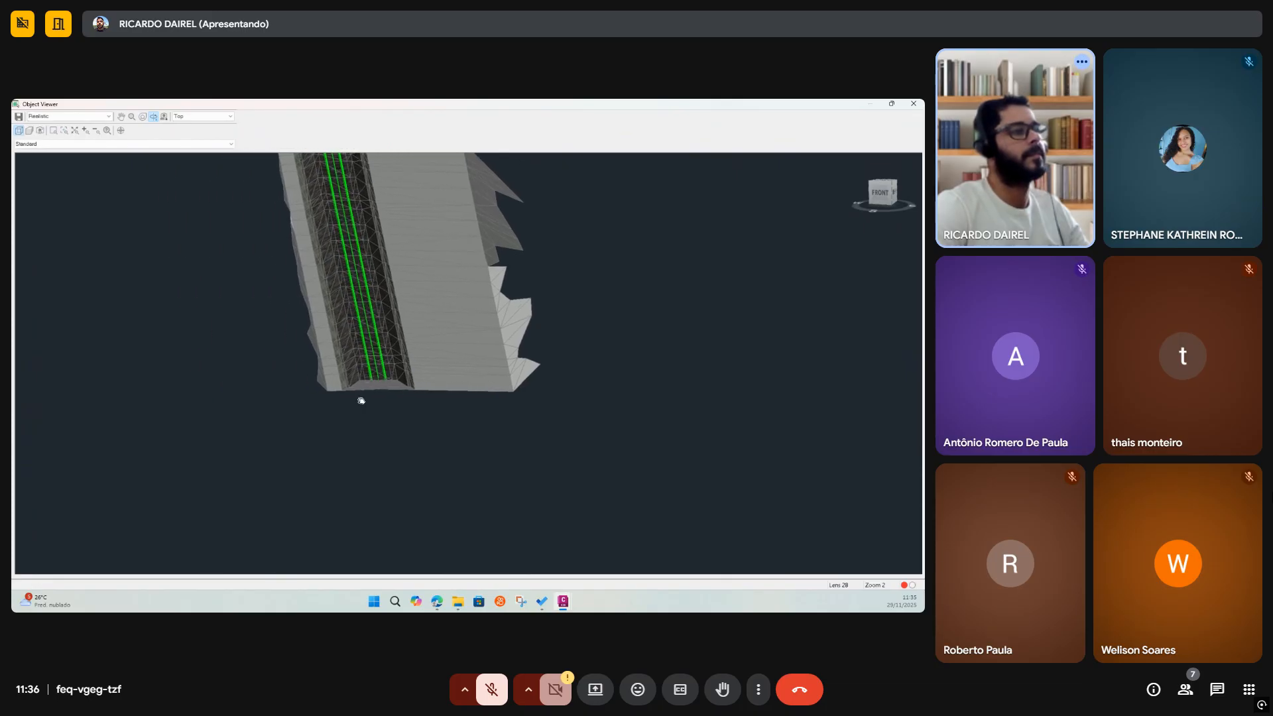
{"action": "scroll", "coordinate": [360, 400], "scroll_direction": "up", "scroll_amount": 4}
{"action": "middle_click_drag", "start_coordinate": [340, 393], "coordinate": [379, 423]}
{"action": "scroll", "coordinate": [379, 423], "scroll_direction": "up", "scroll_amount": 2}
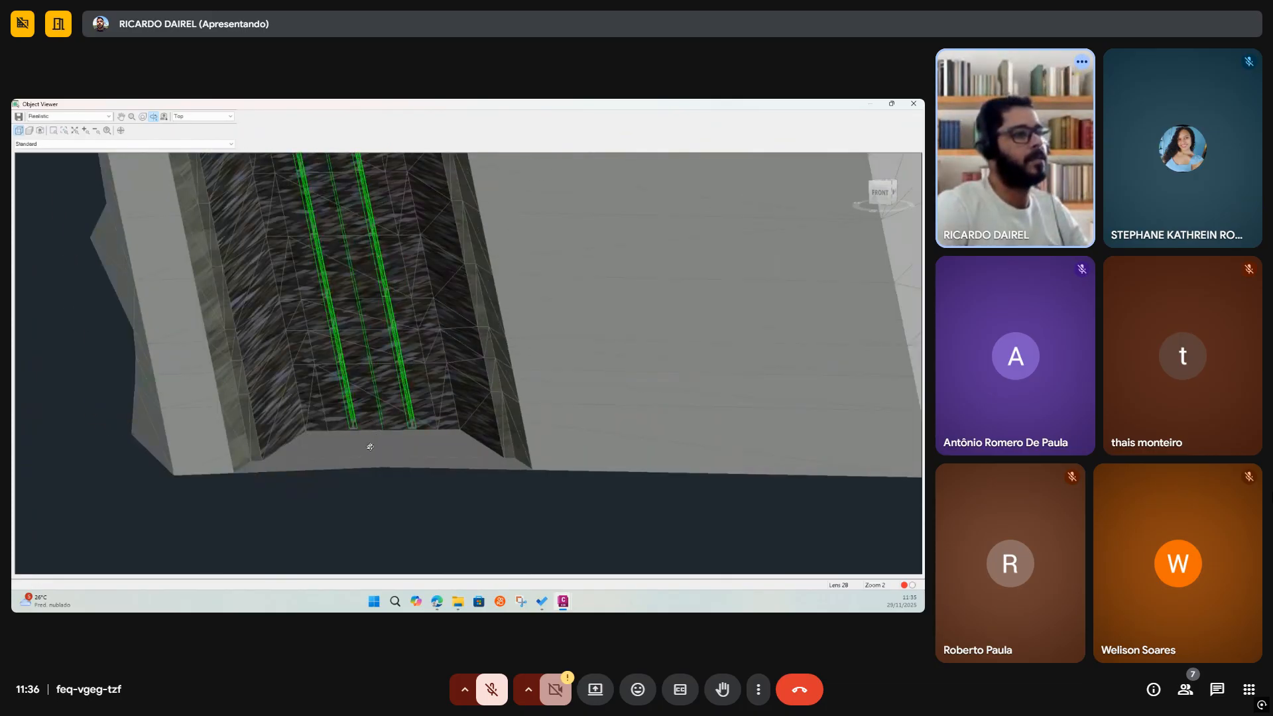